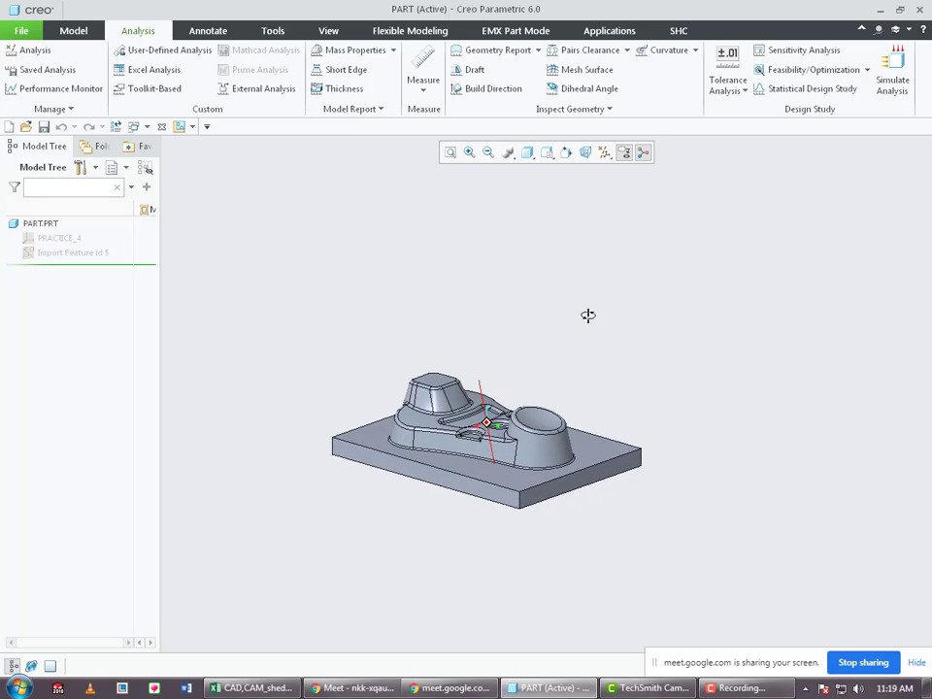
# Create a new NC assembly manufacturing file named core_01 with the mmns_mfg_nc template instead of the default template.
pyautogui.moveTo(504, 458); pyautogui.dragTo(379, 441, button='middle')
pyautogui.scroll(3, 380, 476)
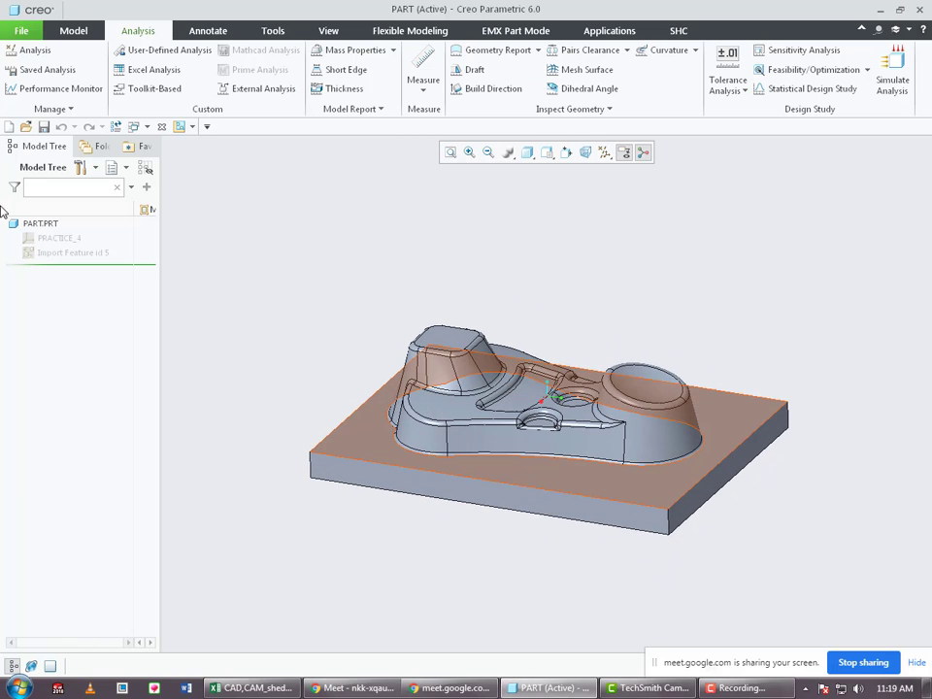
pyautogui.click(22, 30)
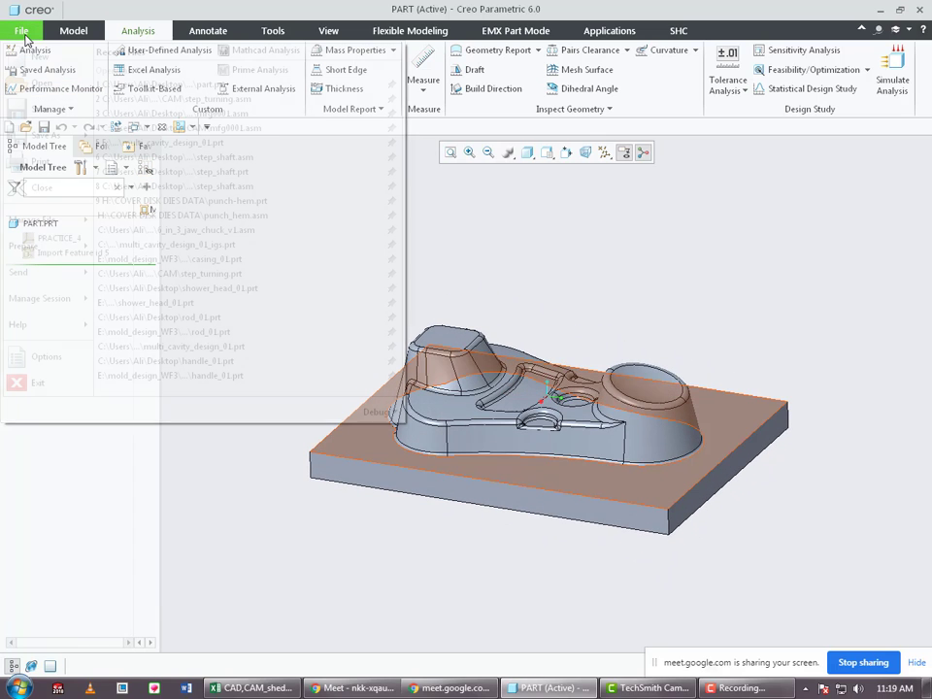
pyautogui.click(420, 178)
pyautogui.click(29, 33)
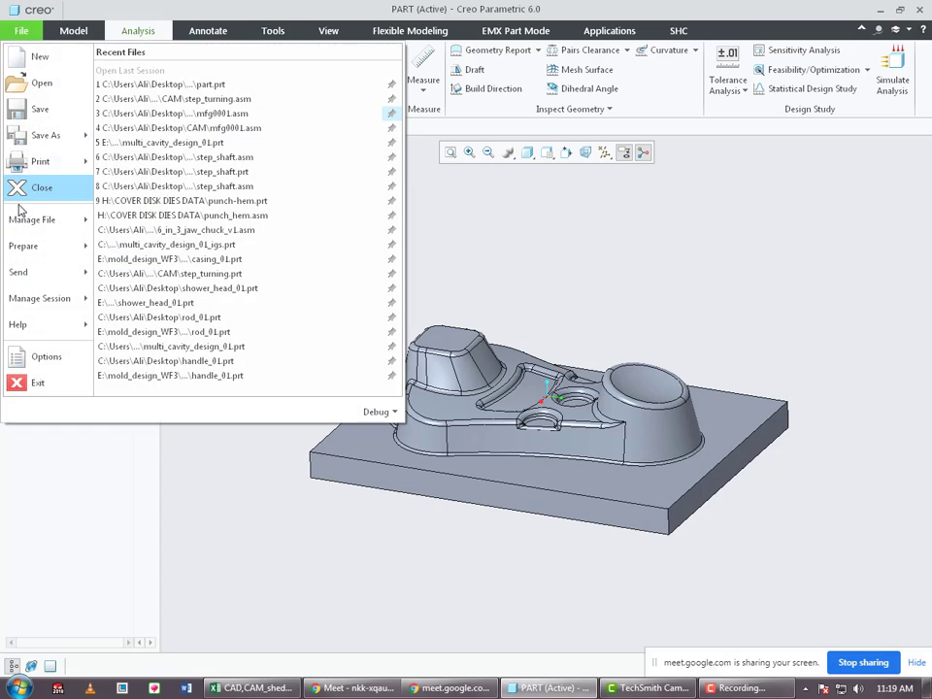
pyautogui.click(39, 56)
pyautogui.click(391, 316)
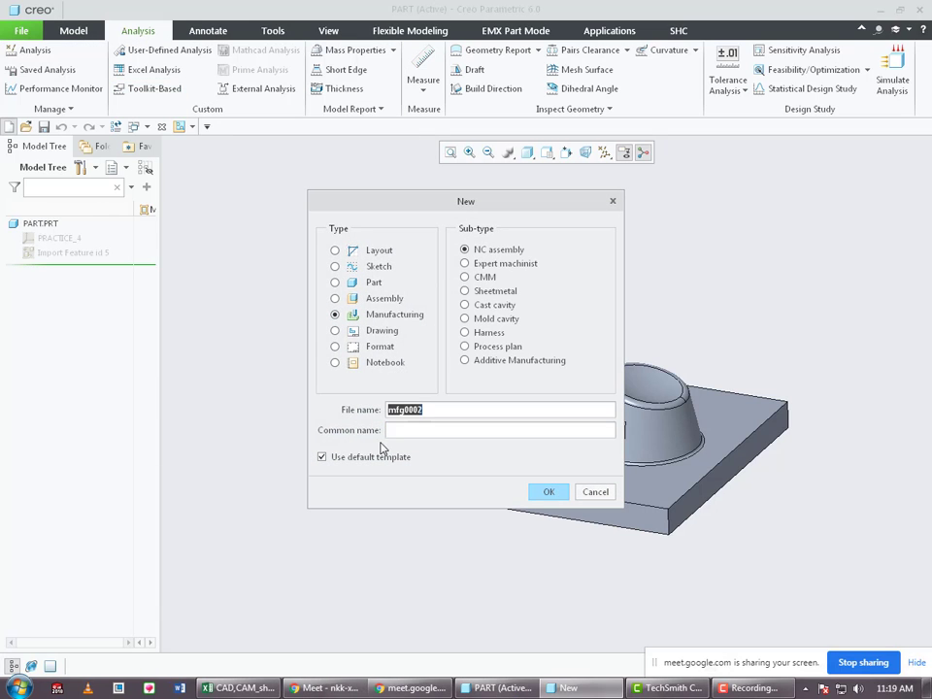
pyautogui.click(377, 461)
pyautogui.doubleClick(443, 408)
pyautogui.write('core_01')
pyautogui.press('Return')
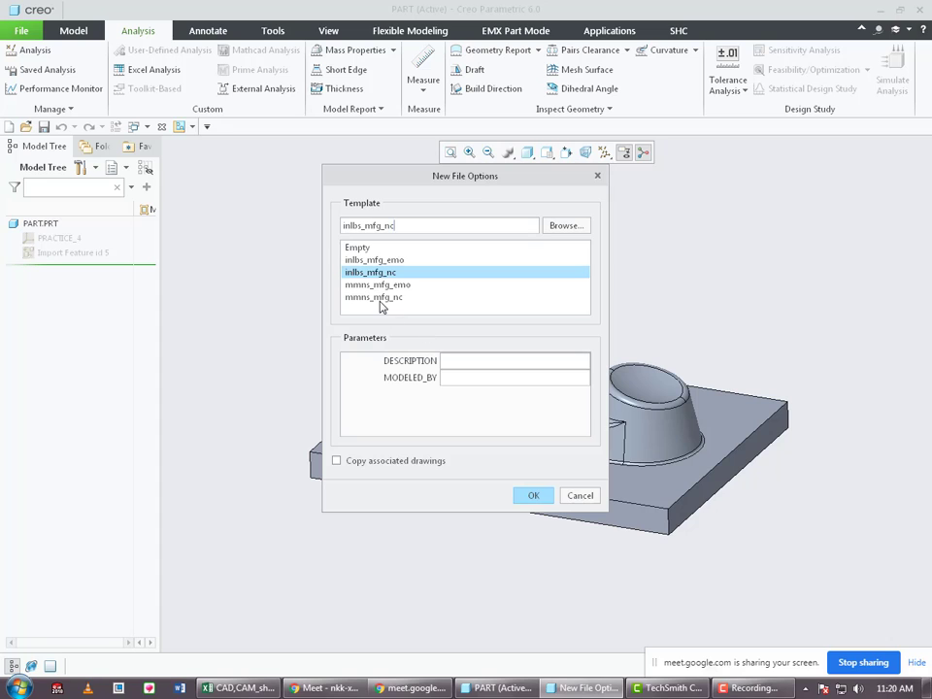
pyautogui.doubleClick(384, 299)
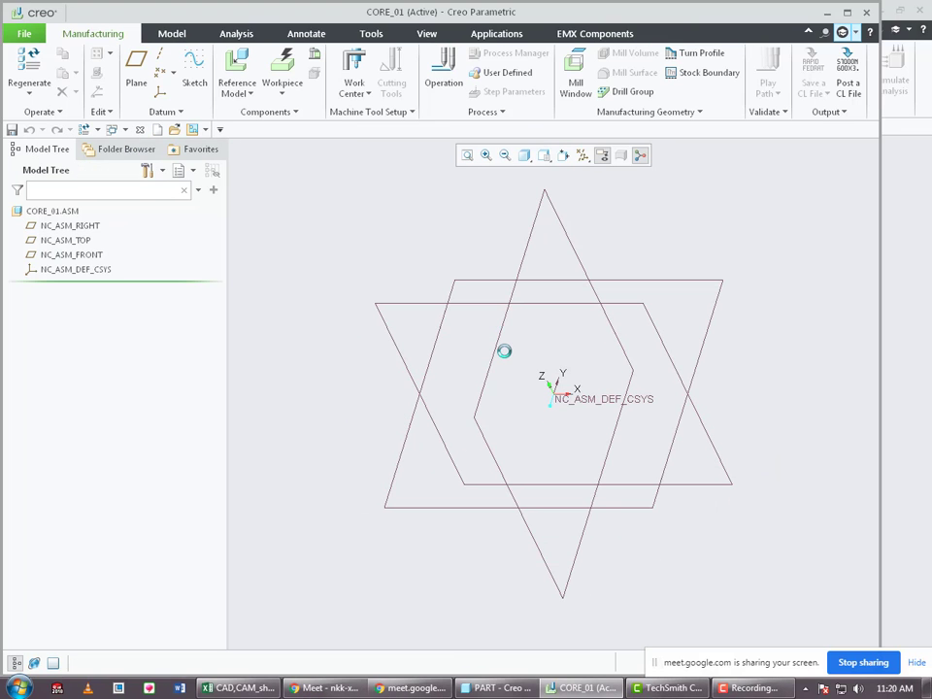
# Assemble part.prt as the reference model, placed with the Default constraint.
pyautogui.click(231, 78)
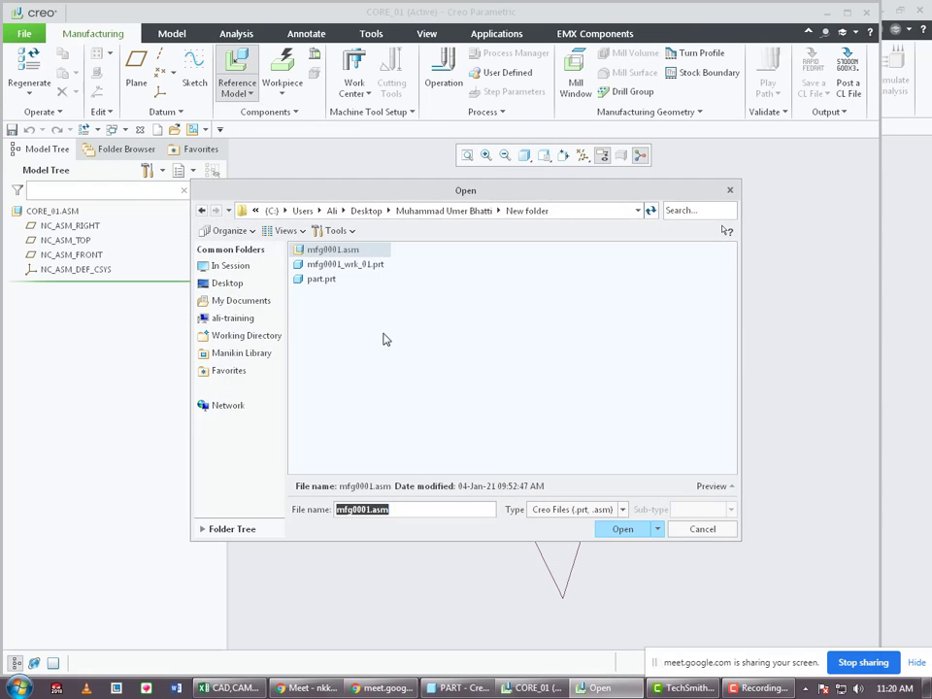
pyautogui.click(318, 281)
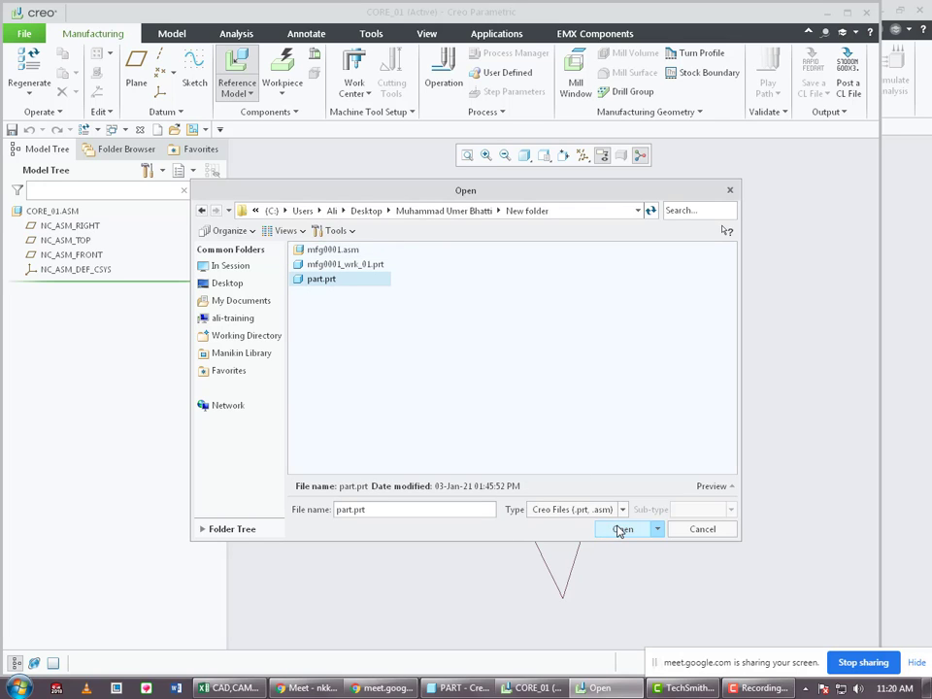
pyautogui.click(621, 530)
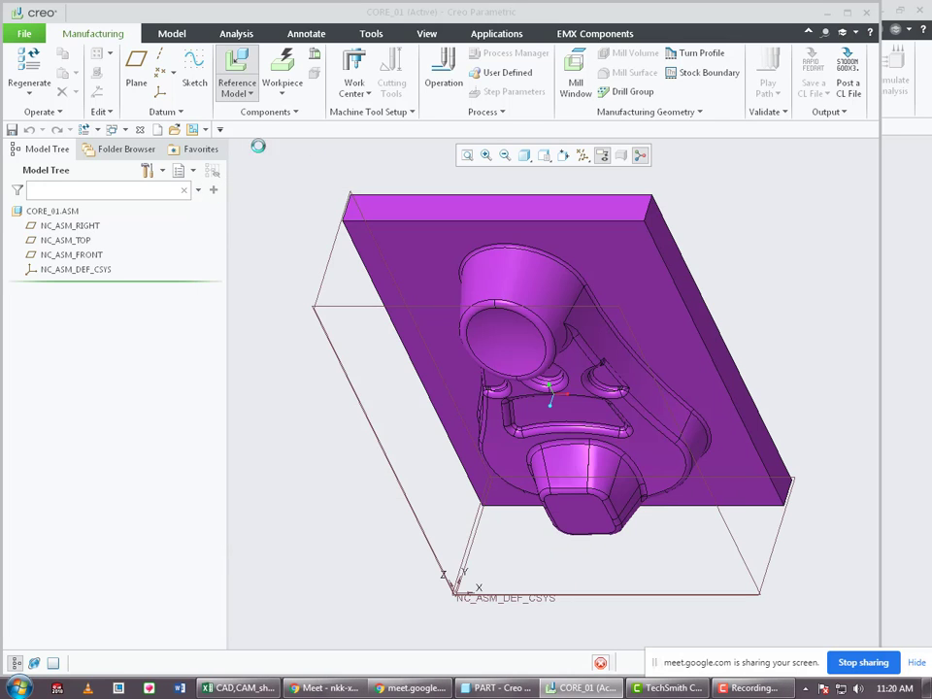
pyautogui.click(253, 81)
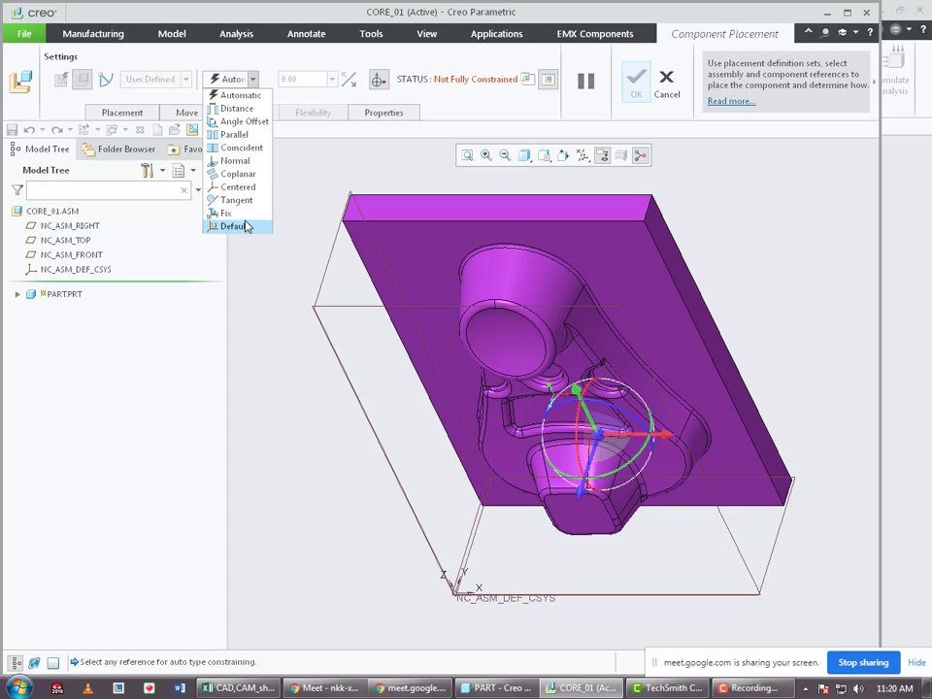
pyautogui.click(246, 224)
pyautogui.click(638, 96)
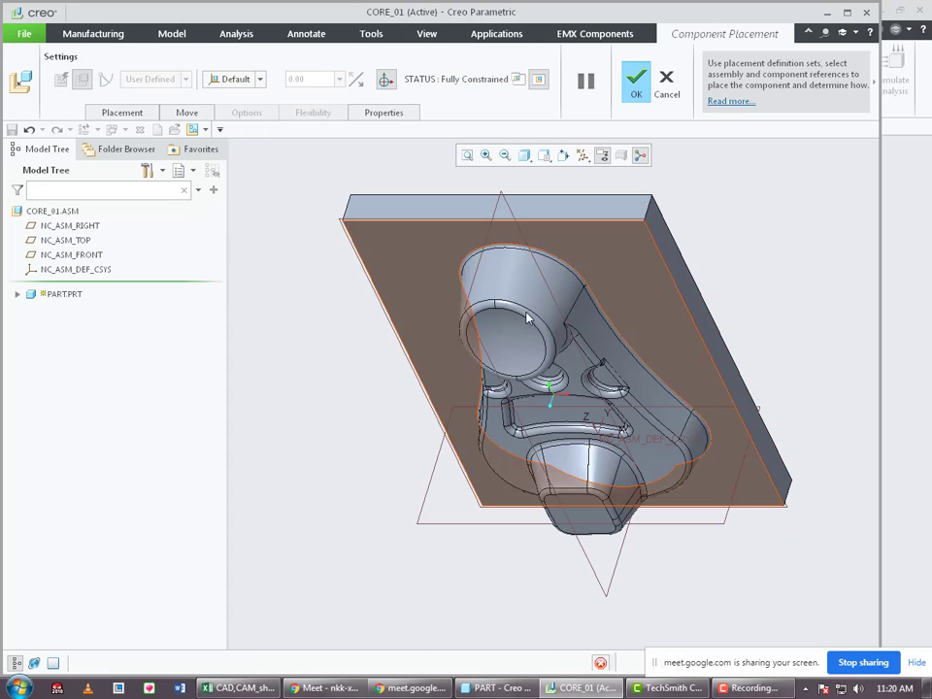
# Hide the assembly's default coordinate system NC_ASM_DEF_CSYS.
pyautogui.moveTo(436, 194); pyautogui.dragTo(429, 253, button='middle')
pyautogui.hotkey('ctrl', 'd')
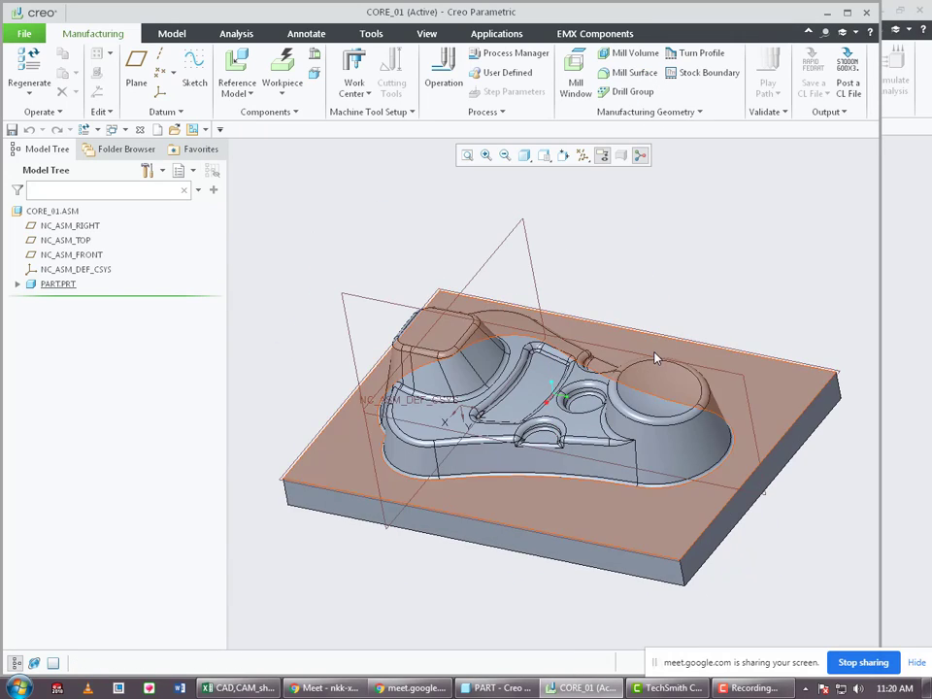
pyautogui.click(60, 271)
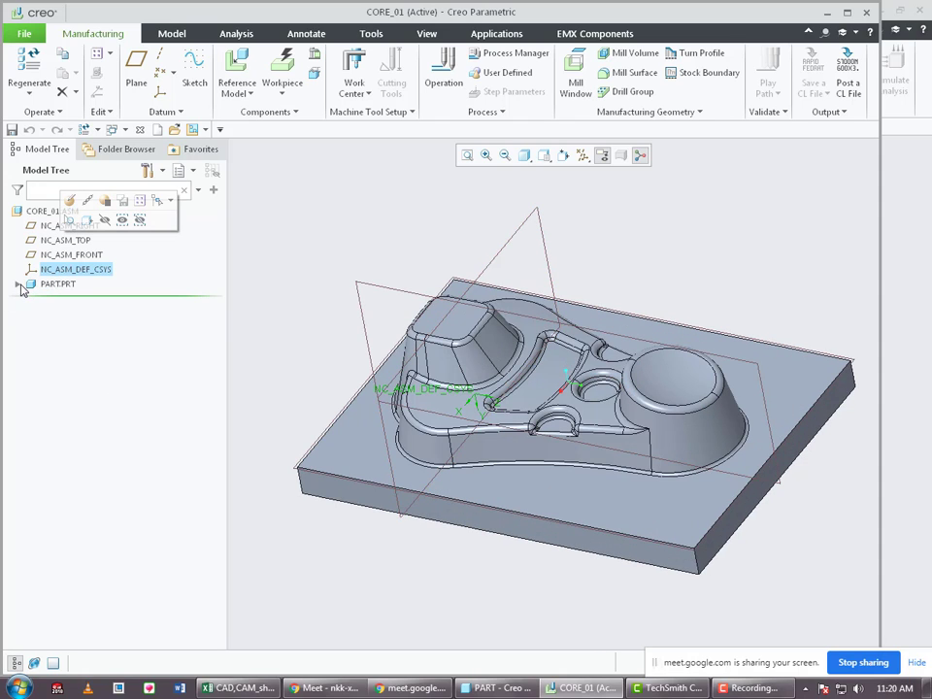
pyautogui.click(18, 285)
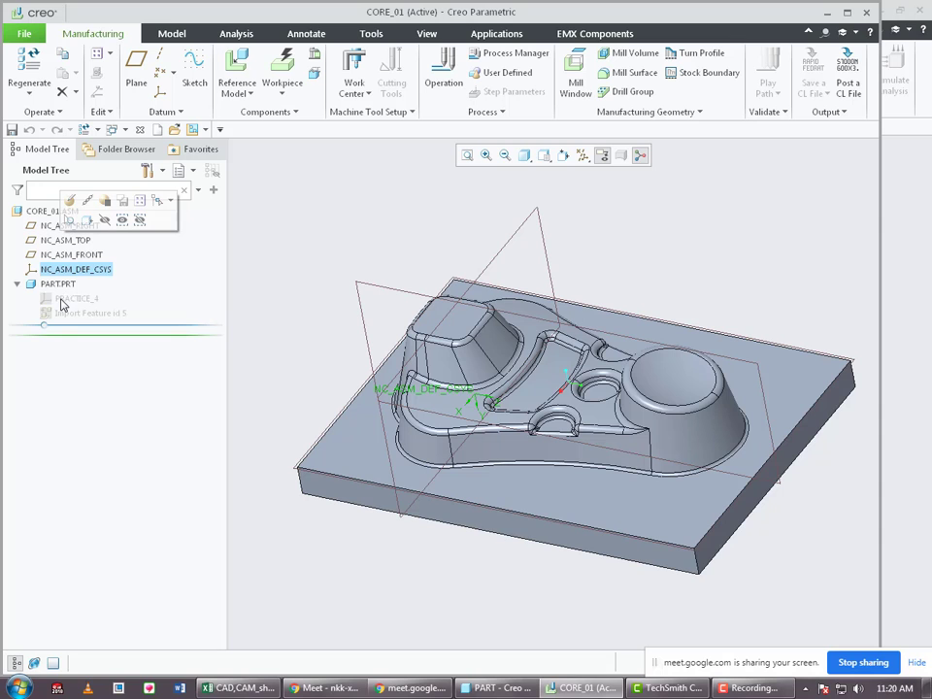
pyautogui.rightClick(79, 271)
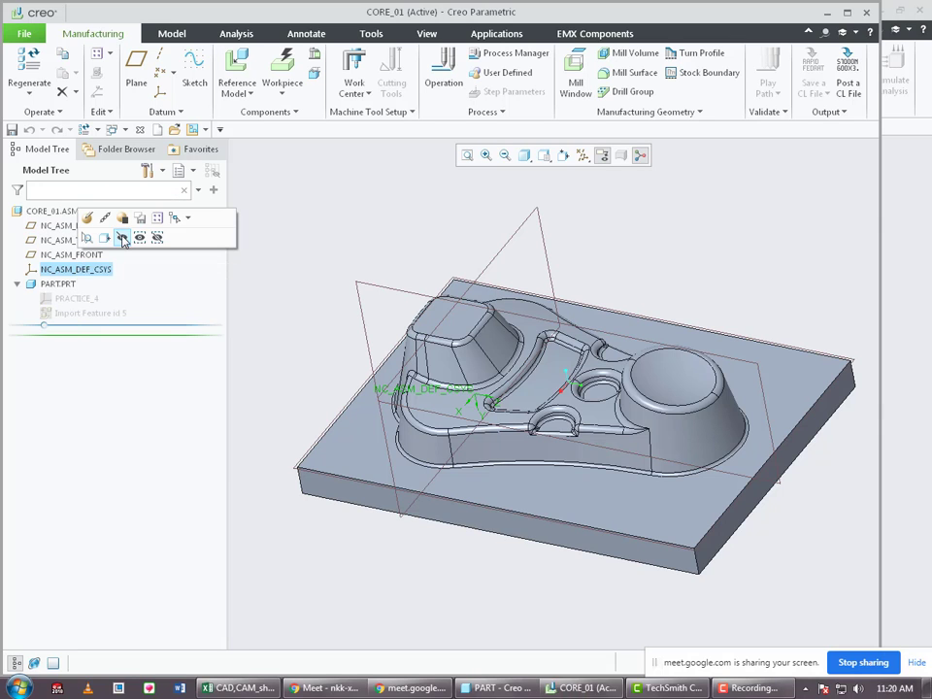
pyautogui.click(105, 220)
pyautogui.moveTo(583, 456); pyautogui.dragTo(505, 466, button='middle')
pyautogui.scroll(3, 534, 493)
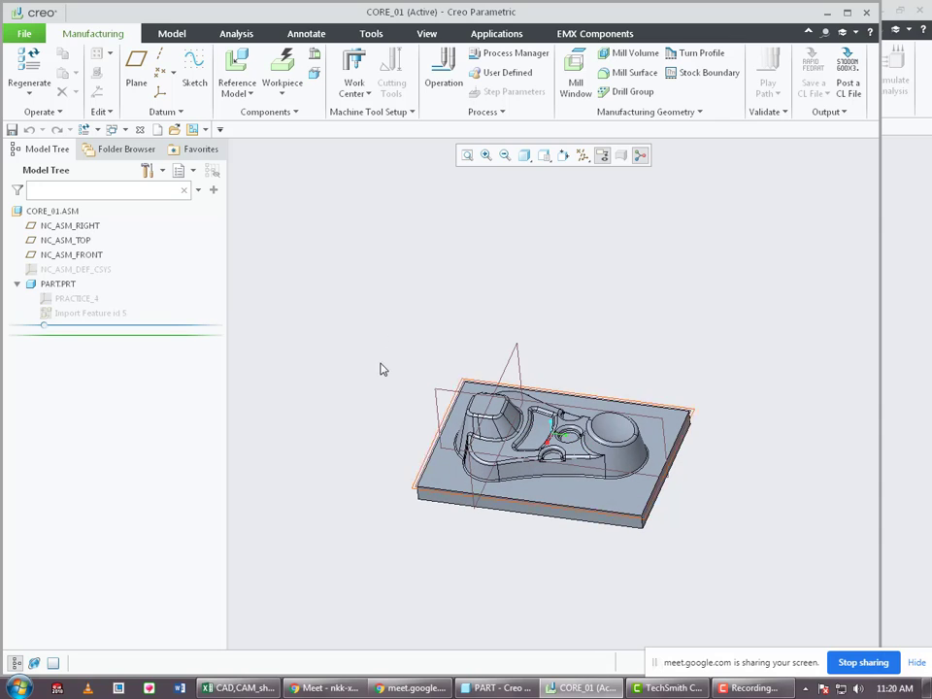
pyautogui.click(17, 283)
pyautogui.moveTo(497, 373); pyautogui.dragTo(383, 410, button='middle')
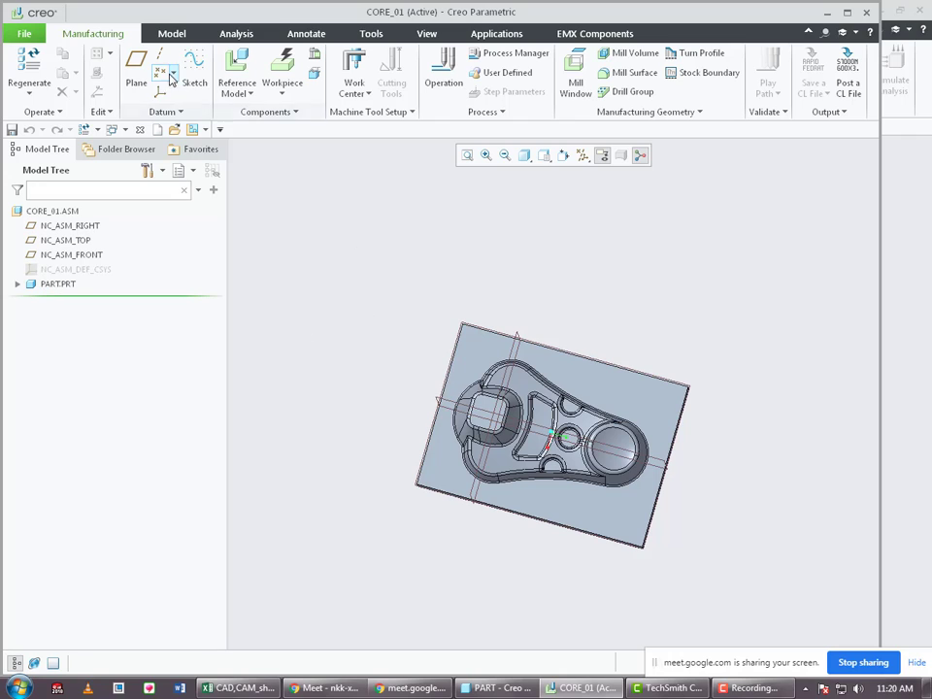
pyautogui.click(235, 32)
pyautogui.click(322, 97)
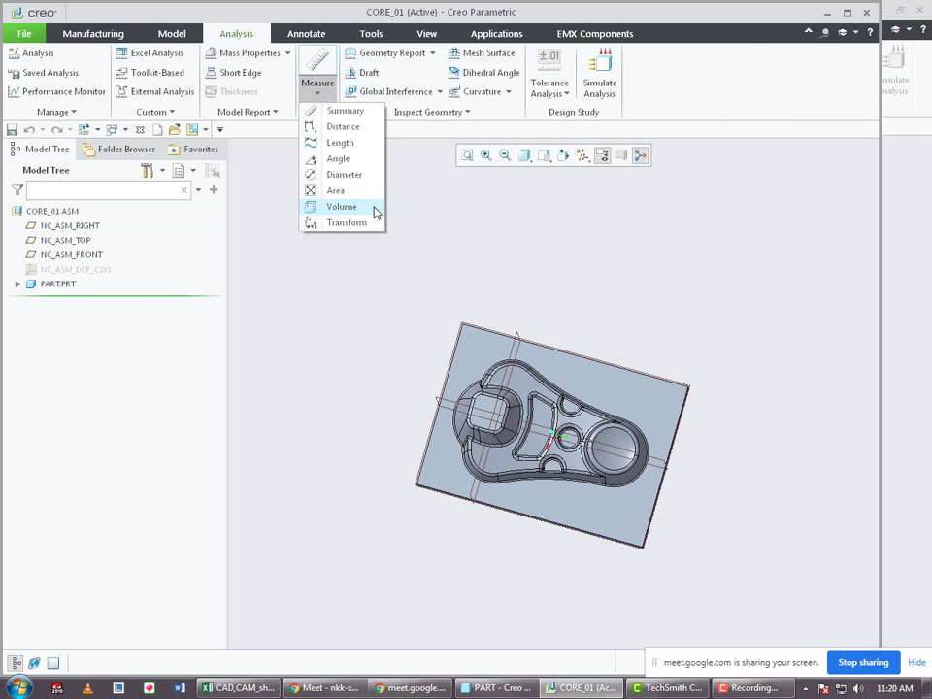
pyautogui.click(388, 208)
# Hide the assembly datum planes NC_ASM_RIGHT, NC_ASM_TOP and NC_ASM_FRONT.
pyautogui.click(71, 255)
pyautogui.keyDown('shift'); pyautogui.click(61, 226); pyautogui.keyUp('shift')
pyautogui.rightClick(61, 227)
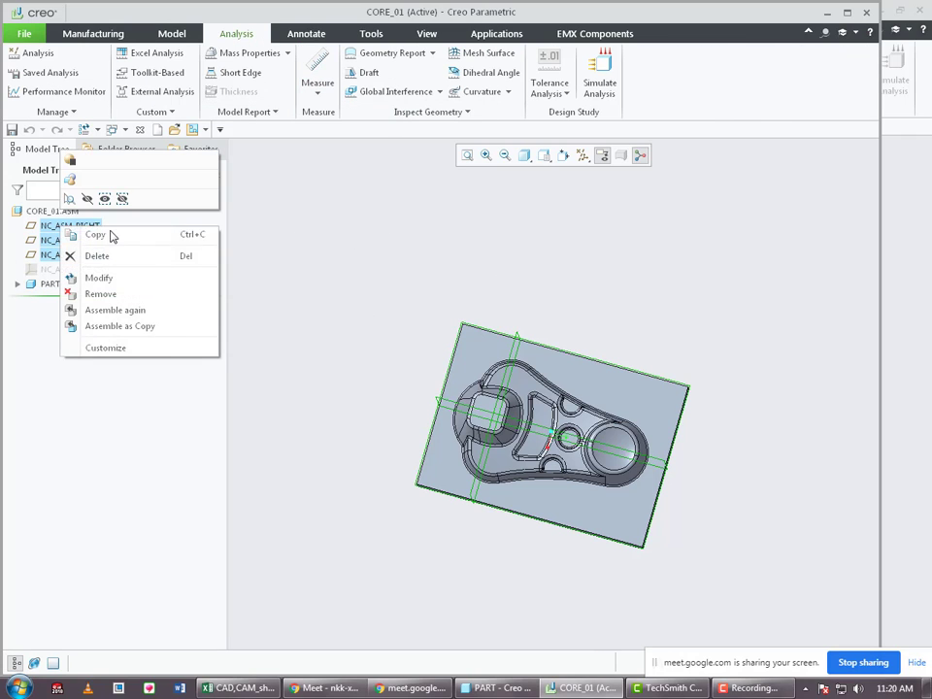
pyautogui.click(88, 200)
pyautogui.moveTo(452, 441); pyautogui.dragTo(440, 381, button='middle')
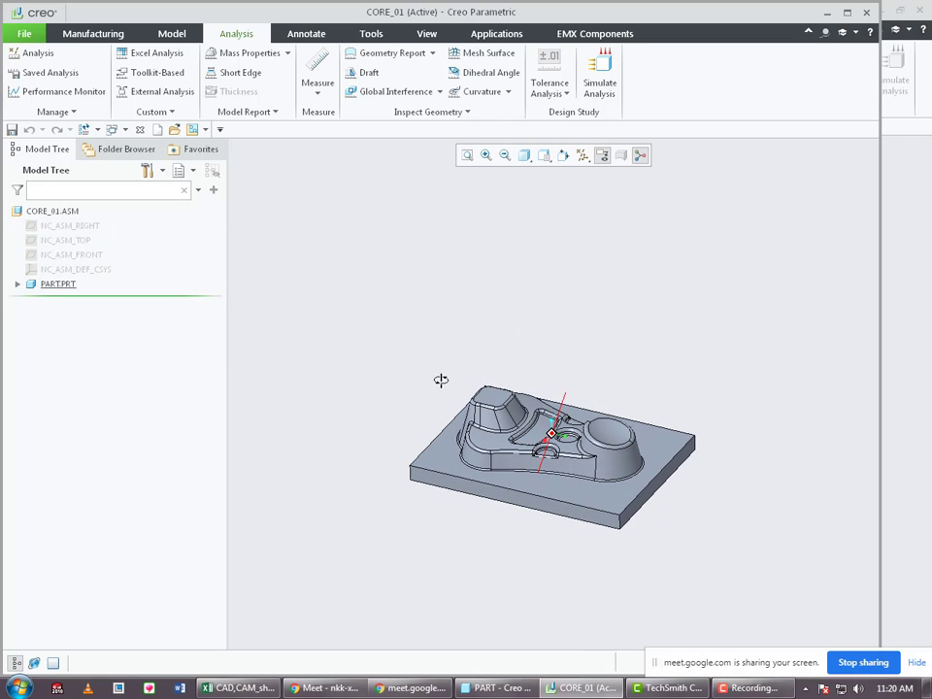
# Maximize the assembly window and save the core_01 assembly.
pyautogui.click(847, 13)
pyautogui.hotkey('ctrl', 's')
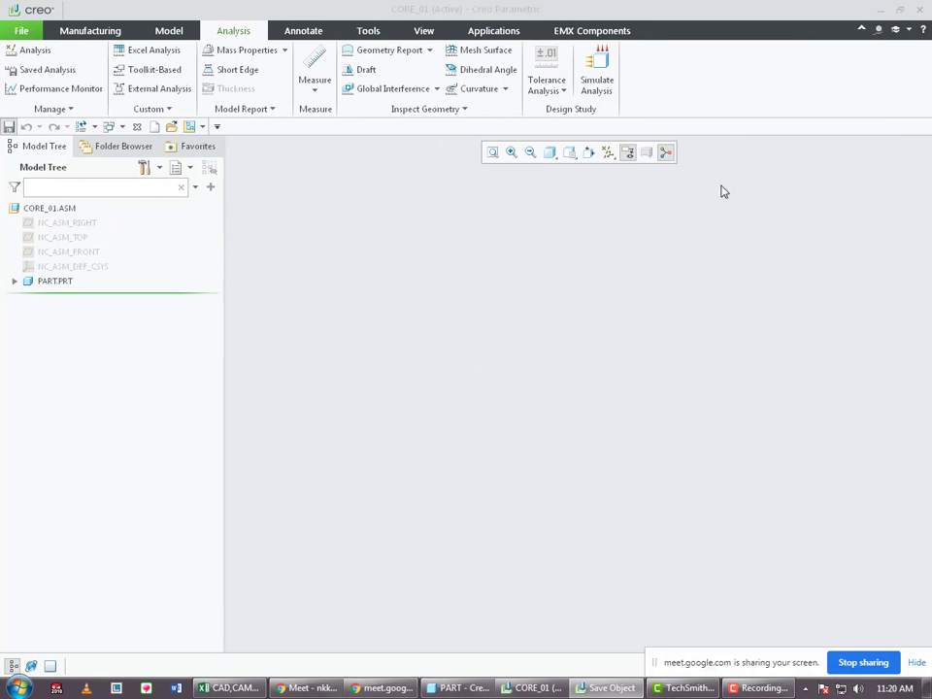
pyautogui.press('Return')
# Create a datum plane midway between the two long side faces of the part's base plate.
pyautogui.scroll(5, 582, 486)
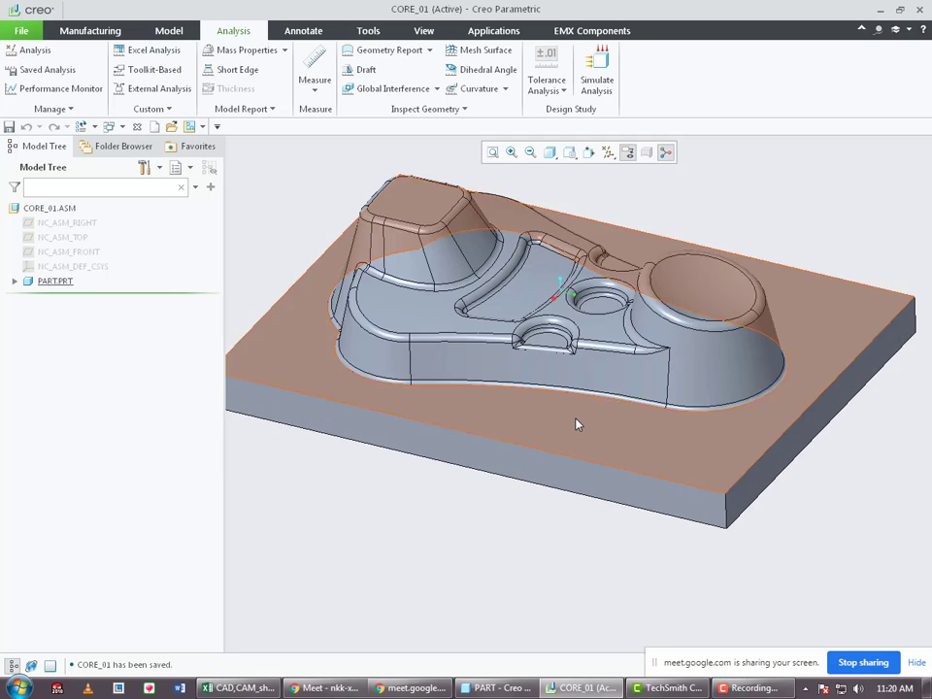
pyautogui.scroll(-3, 579, 424)
pyautogui.click(90, 30)
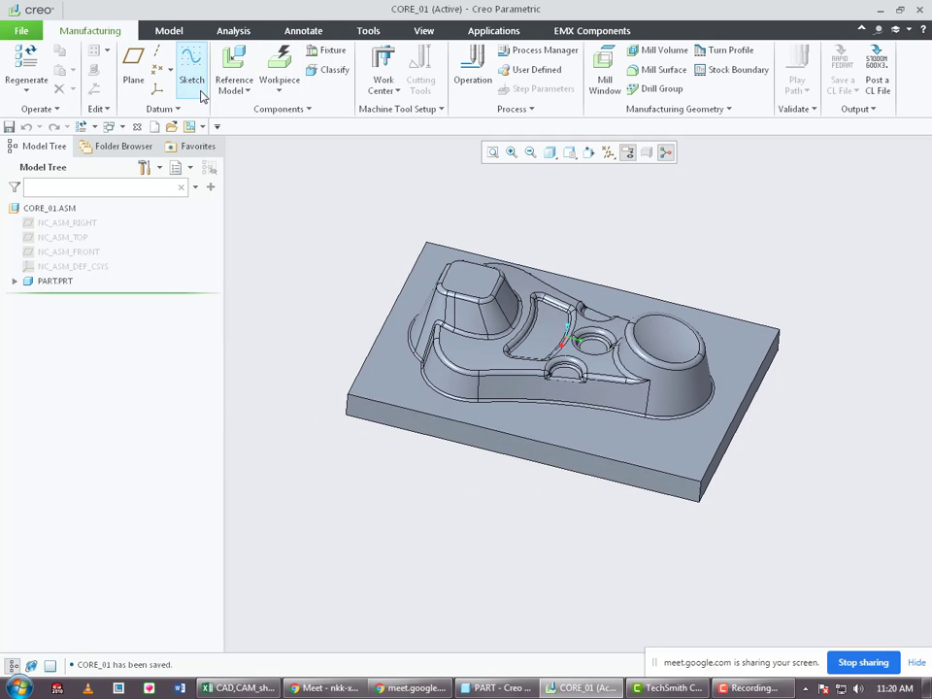
pyautogui.click(133, 70)
pyautogui.scroll(-3, 656, 491)
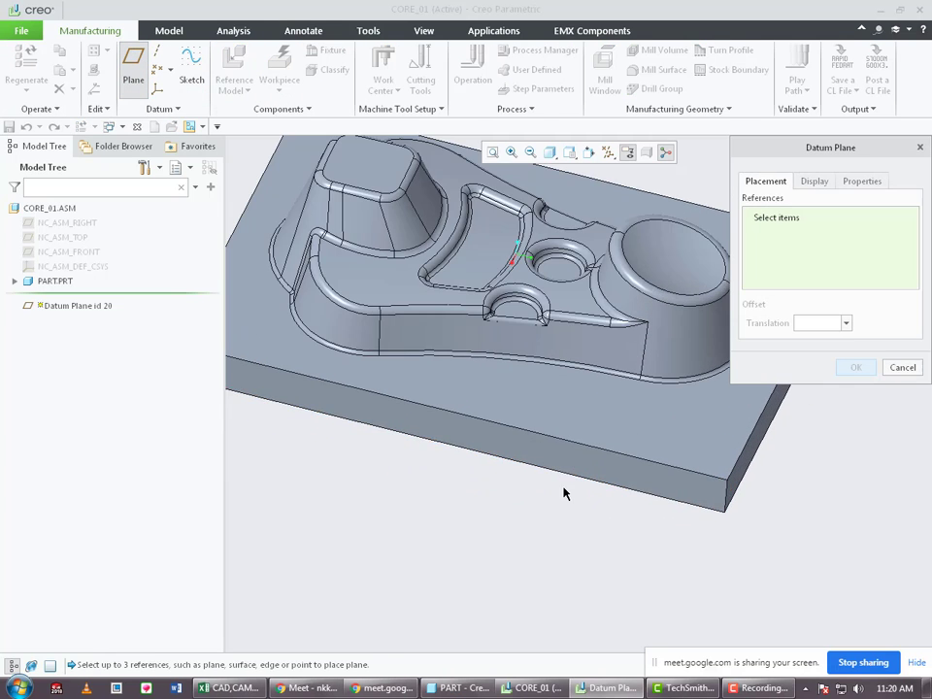
pyautogui.scroll(4, 565, 493)
pyautogui.moveTo(608, 491); pyautogui.dragTo(566, 537, button='middle')
pyautogui.click(603, 458)
pyautogui.keyDown('ctrl'); pyautogui.click(537, 507); pyautogui.keyUp('ctrl')
pyautogui.middleClick(566, 537)
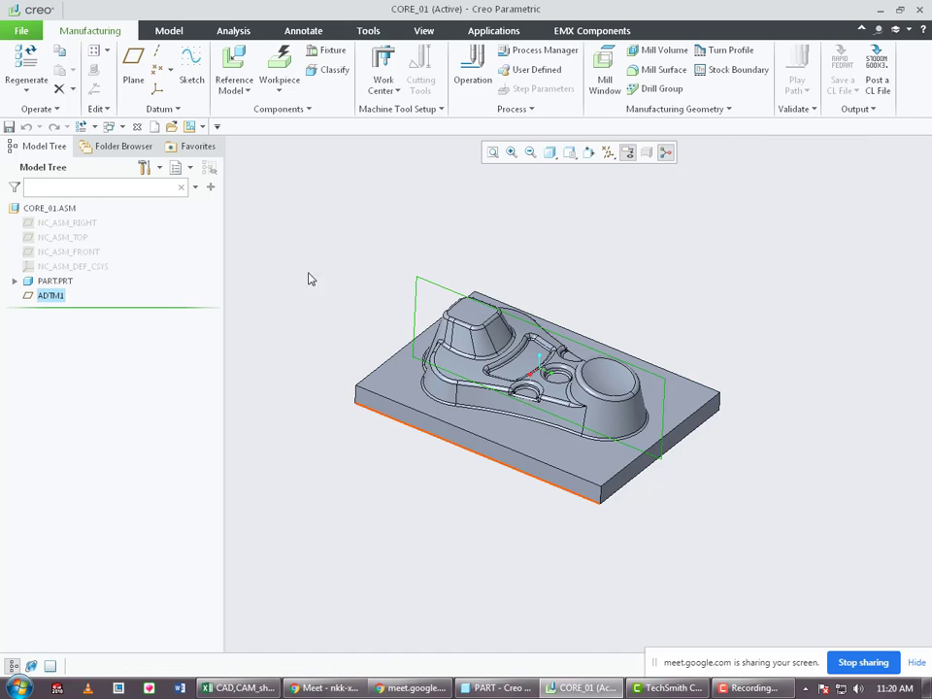
# Create a second datum plane as the midplane between the two short end faces of the base plate.
pyautogui.click(133, 66)
pyautogui.scroll(-3, 646, 506)
pyautogui.click(582, 491)
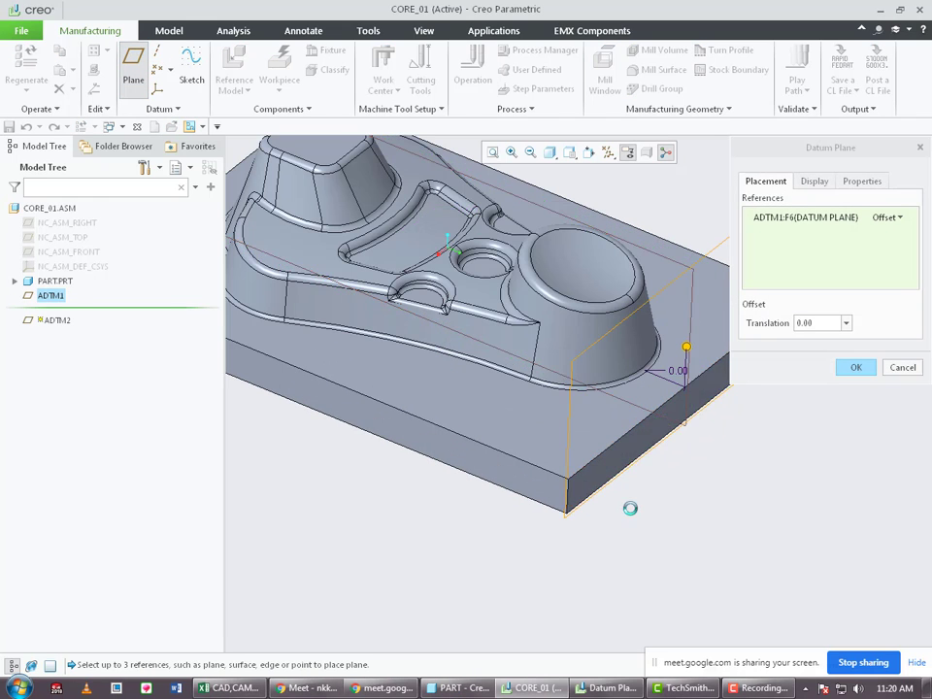
pyautogui.scroll(3, 630, 508)
pyautogui.moveTo(509, 441); pyautogui.dragTo(606, 471, button='middle')
pyautogui.scroll(-3, 607, 471)
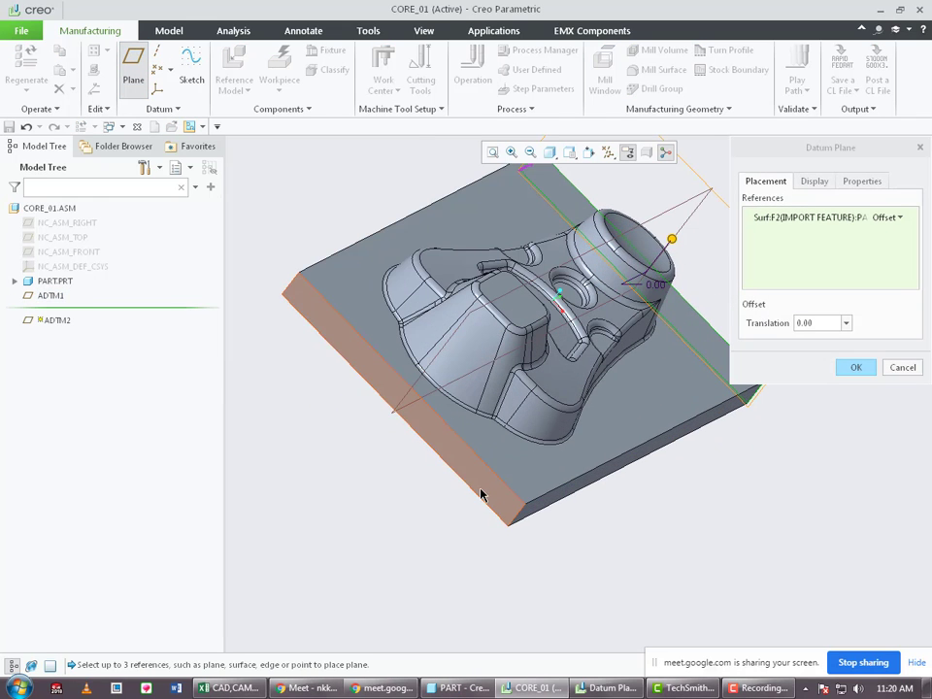
pyautogui.keyDown('ctrl'); pyautogui.click(497, 495); pyautogui.keyUp('ctrl')
pyautogui.scroll(5, 545, 518)
pyautogui.moveTo(546, 517); pyautogui.dragTo(460, 511, button='middle')
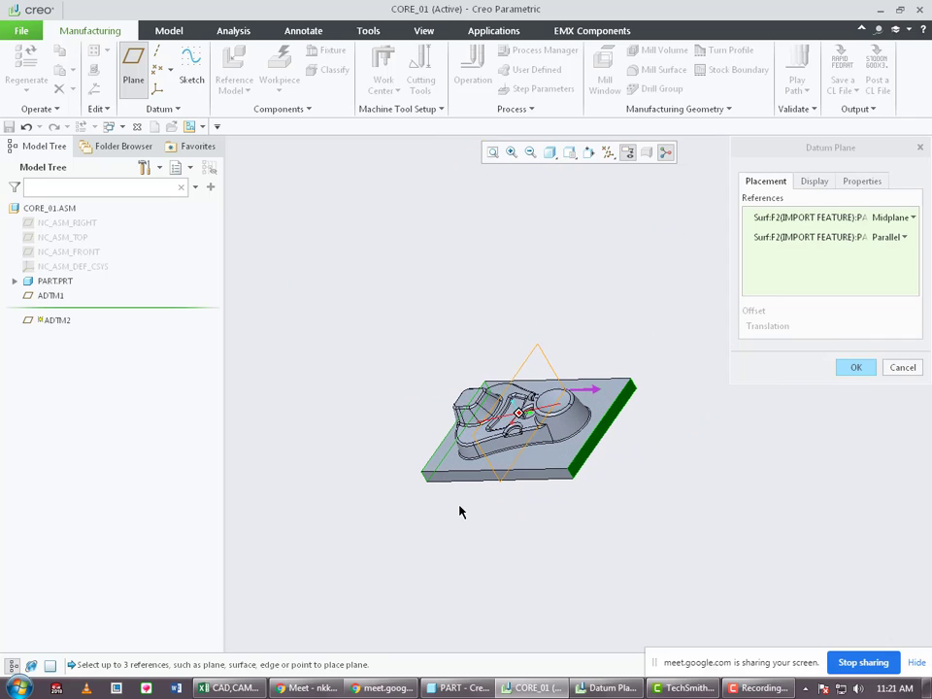
pyautogui.click(852, 367)
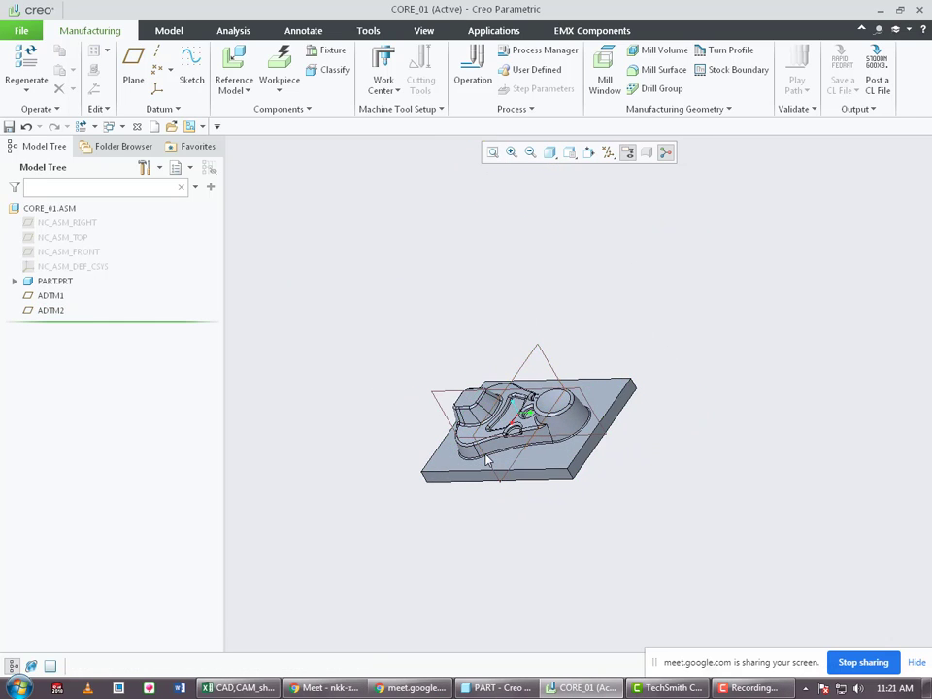
# Rename the lengthwise datum plane ADTM1 to ref_y-axis.
pyautogui.moveTo(420, 460); pyautogui.dragTo(524, 471, button='middle')
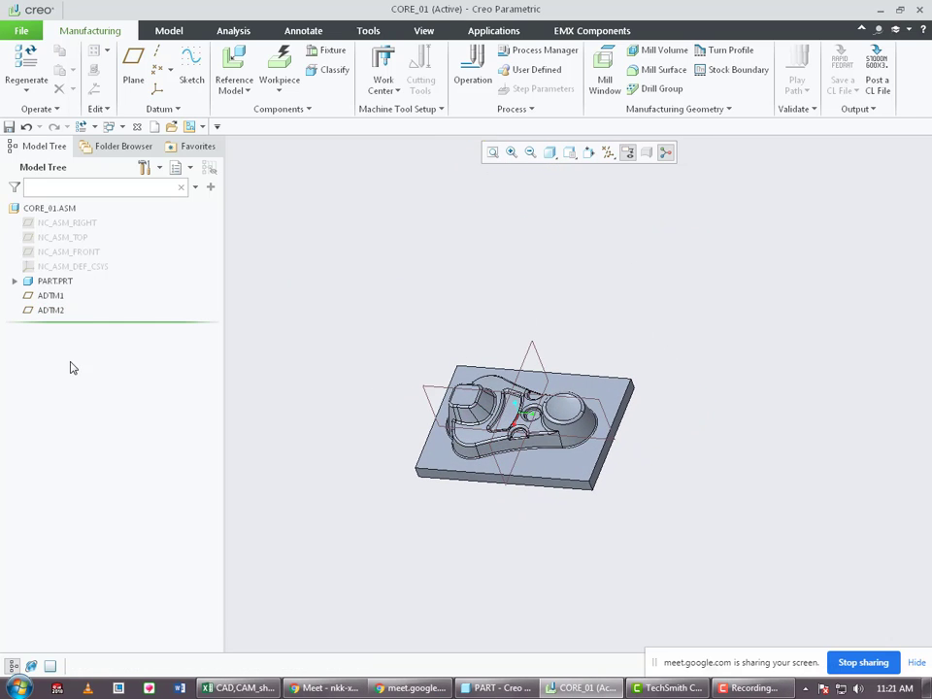
pyautogui.click(51, 309)
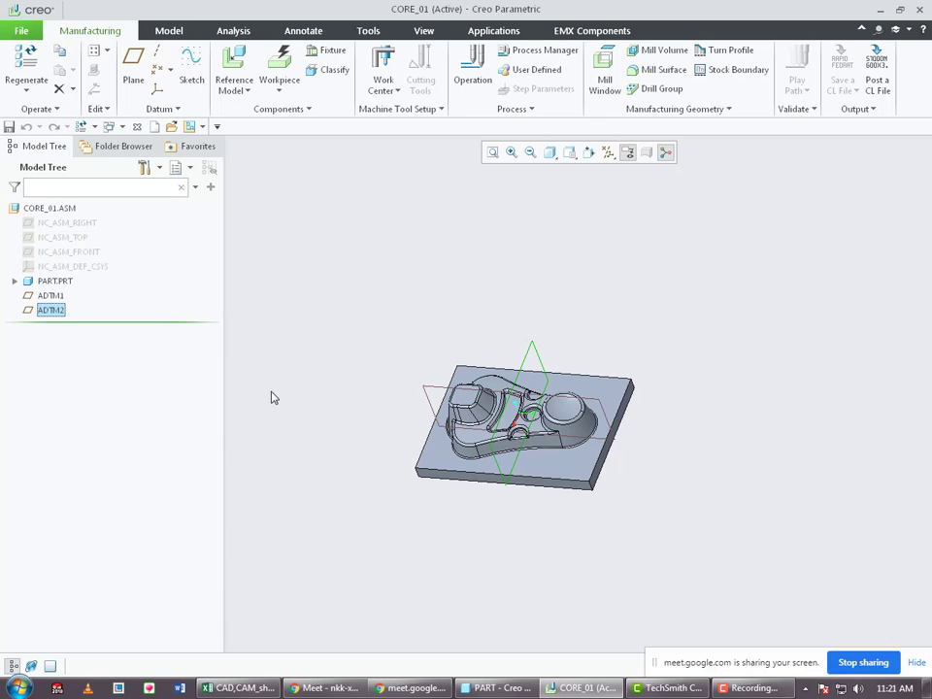
pyautogui.click(57, 298)
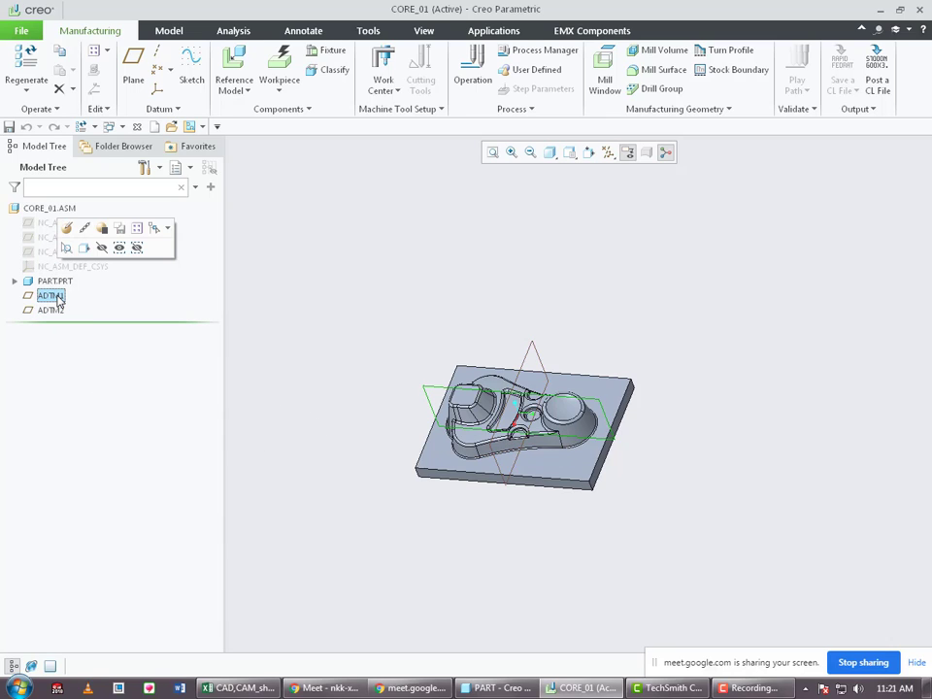
pyautogui.doubleClick(52, 295)
pyautogui.write('ref_y-axis')
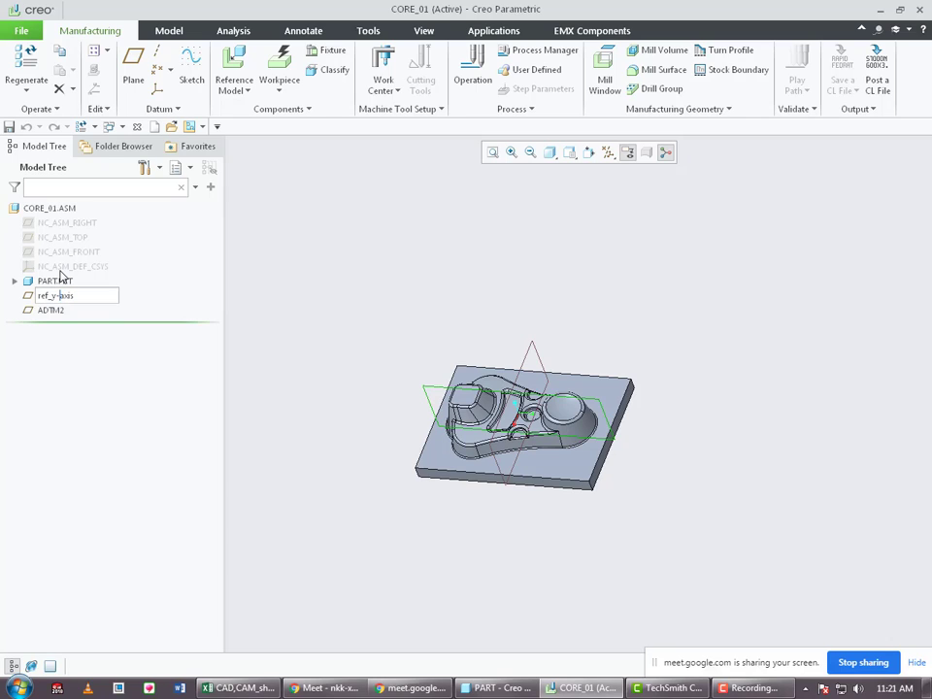
pyautogui.press('Return')
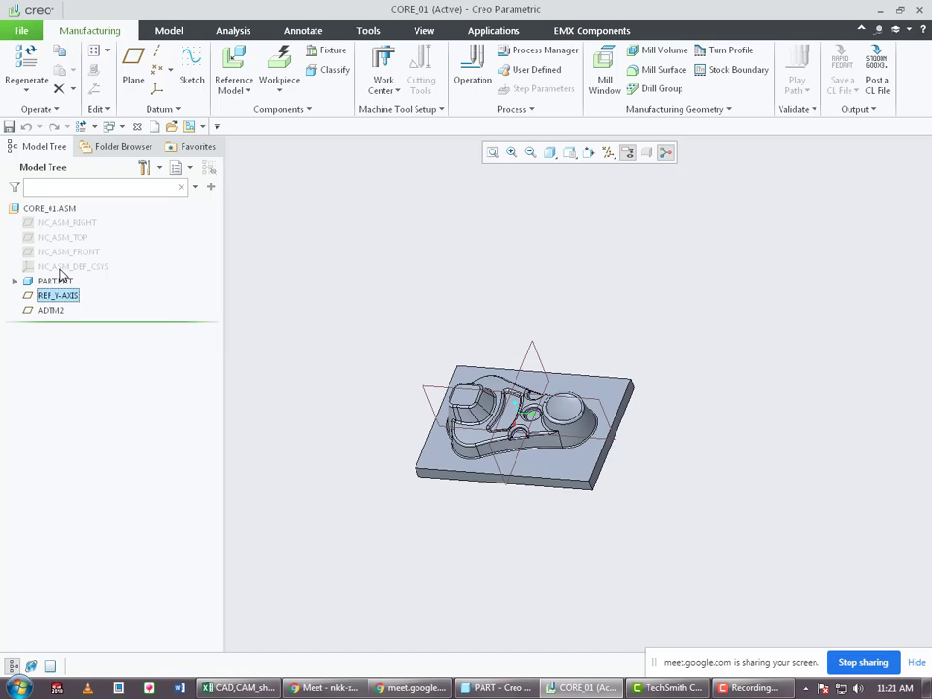
# Rename the crosswise datum plane ADTM2 to ref_x-axis.
pyautogui.click(49, 310)
pyautogui.click(53, 310)
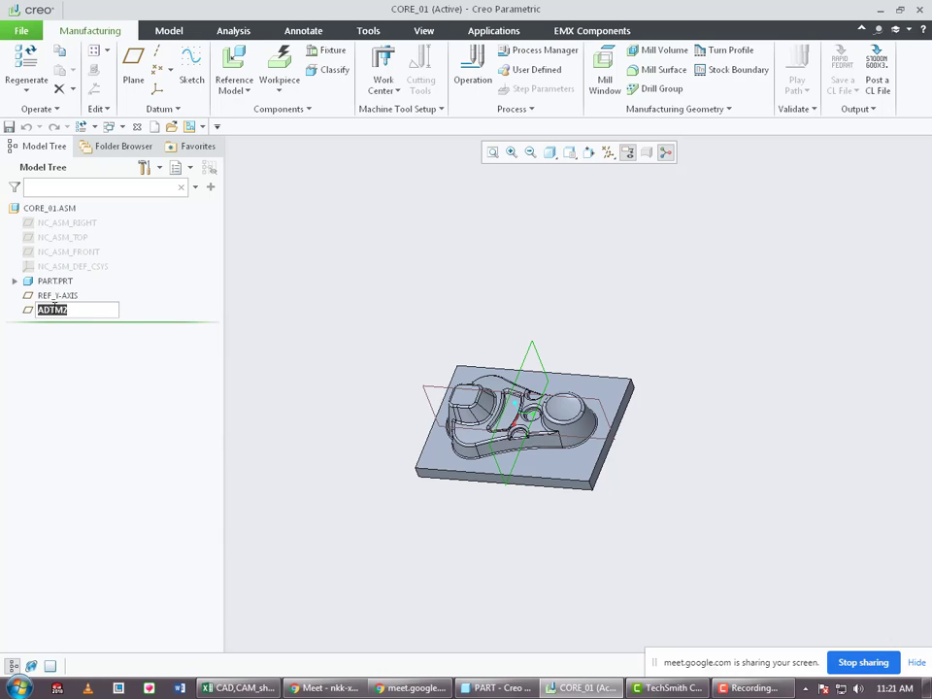
pyautogui.write('ref_x-axis')
pyautogui.press('Return')
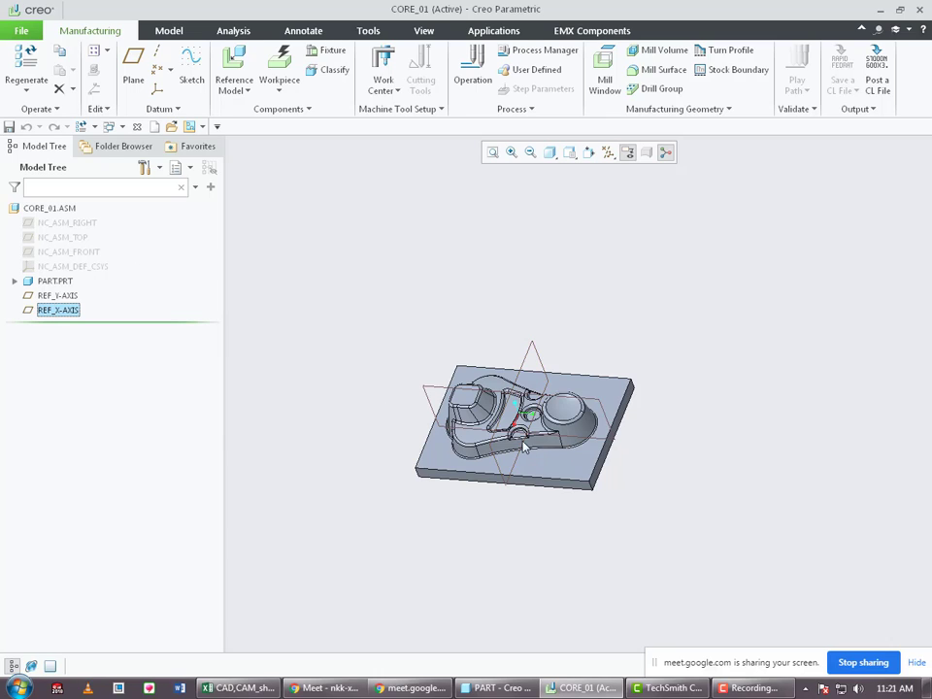
pyautogui.click(318, 320)
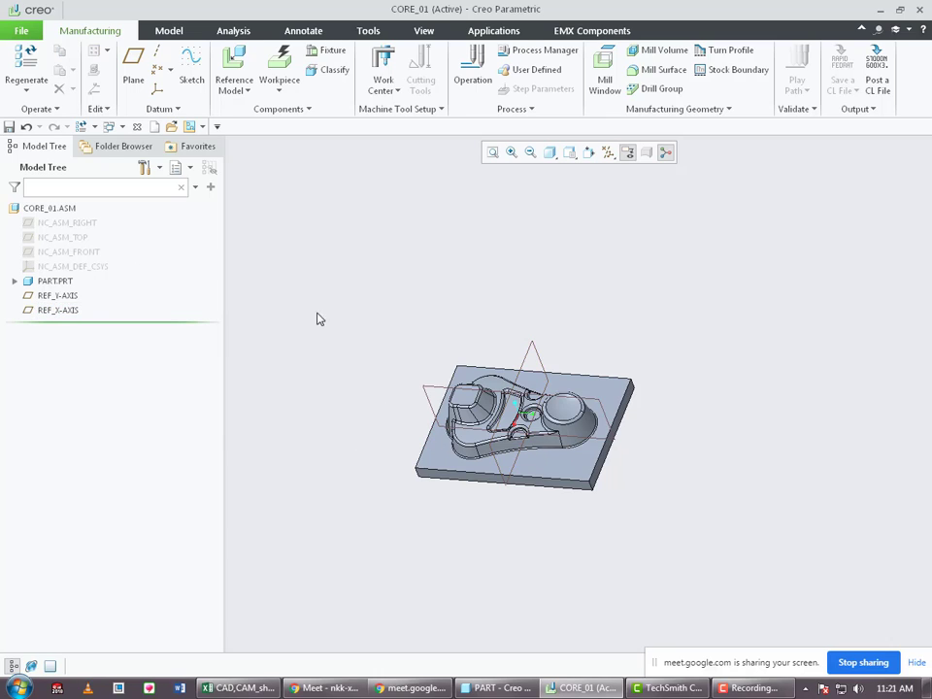
# Create an automatic rectangular workpiece around the reference model, in millimetres with zero linear and rotation offsets.
pyautogui.click(281, 74)
pyautogui.moveTo(490, 427); pyautogui.dragTo(510, 436, button='middle')
pyautogui.scroll(3, 511, 436)
pyautogui.scroll(-4, 512, 437)
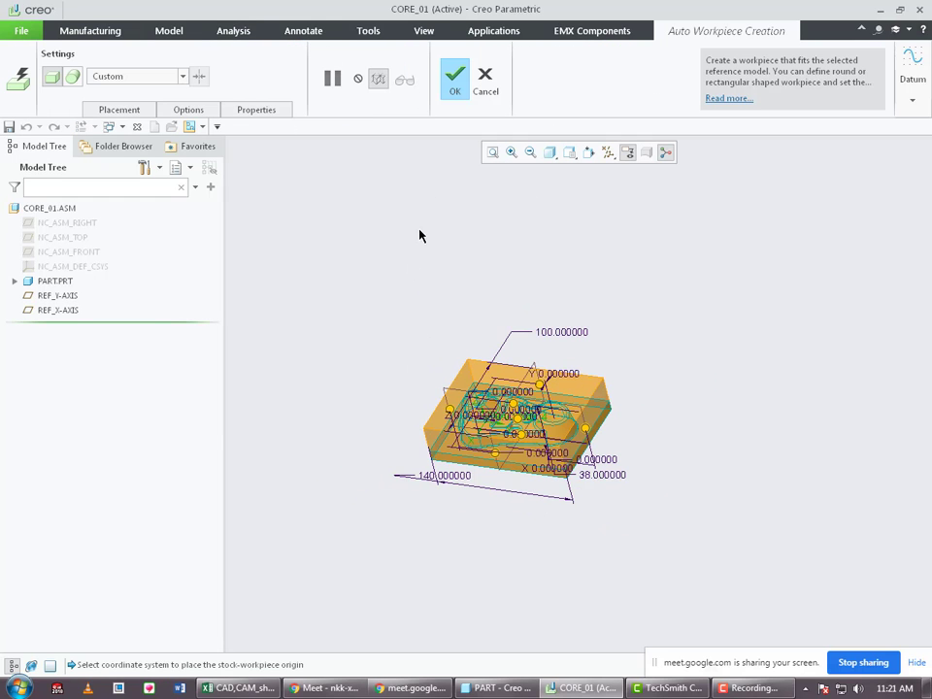
pyautogui.click(191, 109)
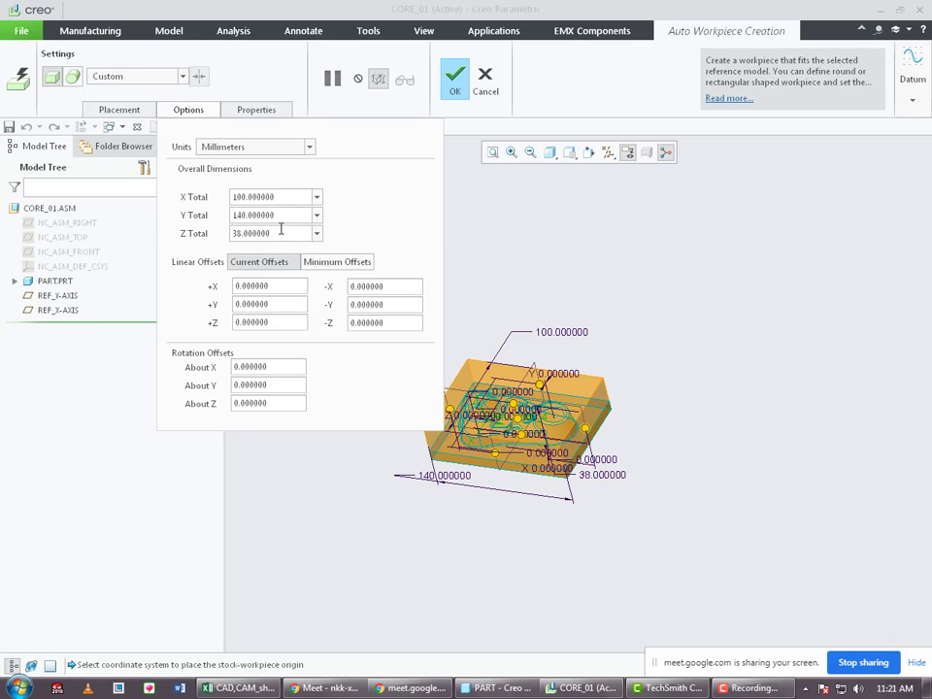
pyautogui.doubleClick(277, 197)
pyautogui.doubleClick(277, 216)
pyautogui.doubleClick(280, 234)
pyautogui.click(454, 80)
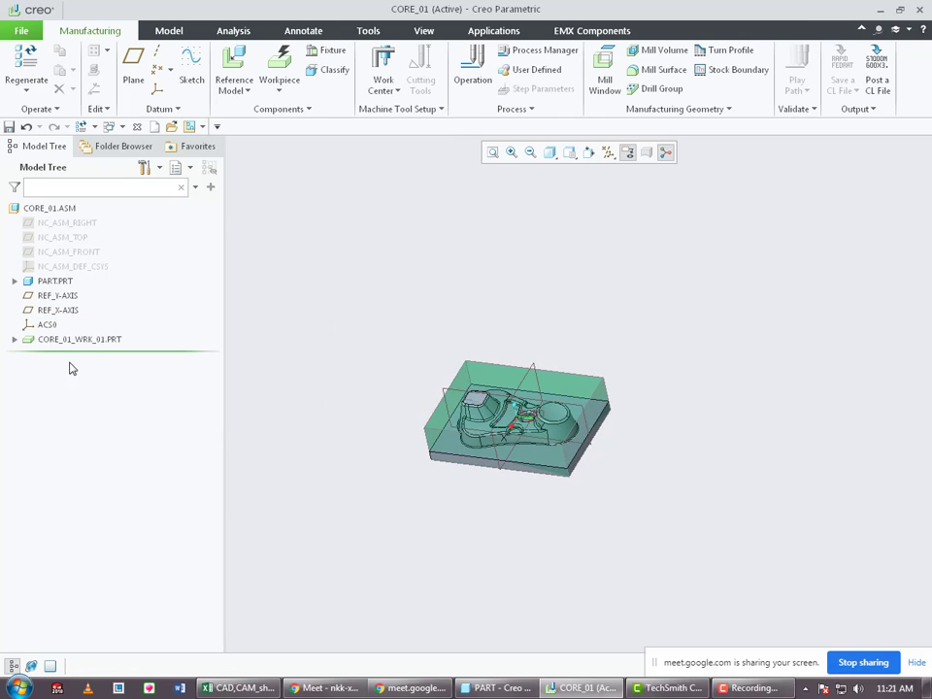
# Hide the assembly coordinate system ACS0 and the workpiece's coordinate system CS0.
pyautogui.rightClick(62, 285)
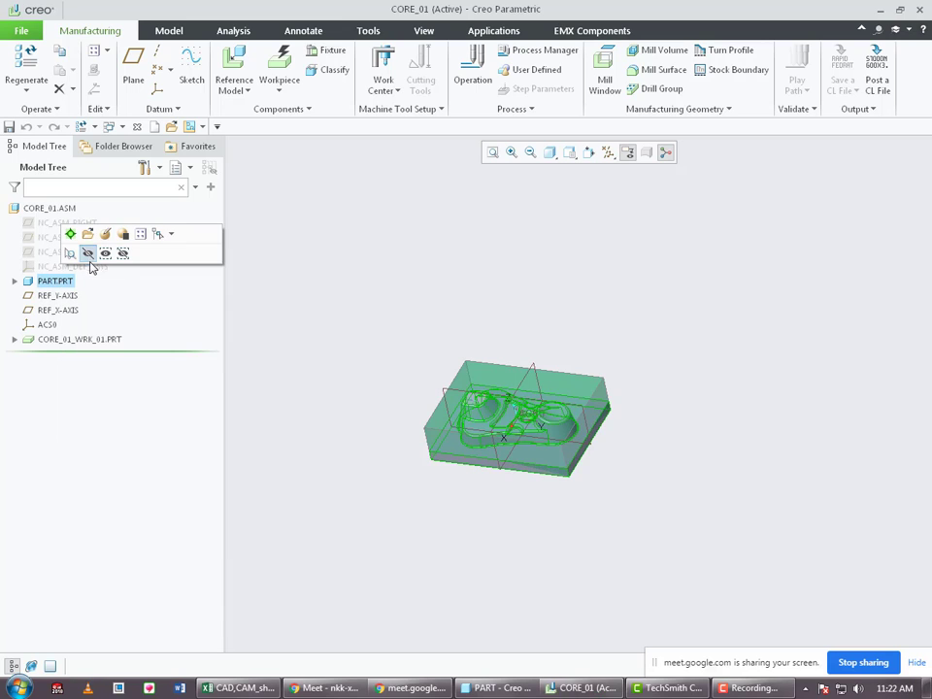
pyautogui.click(406, 438)
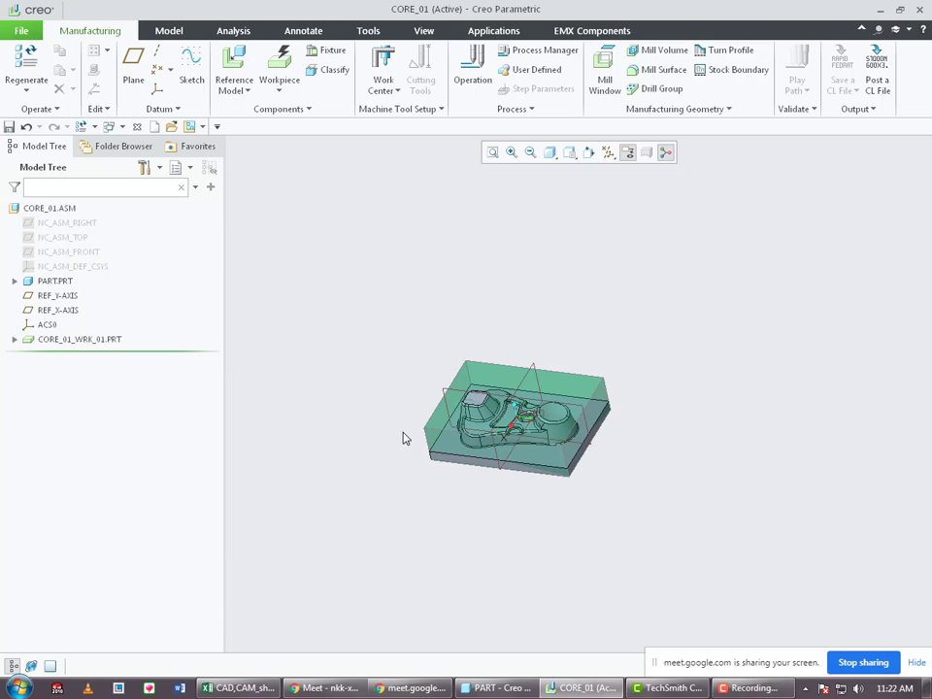
pyautogui.click(14, 340)
pyautogui.click(58, 353)
pyautogui.keyDown('ctrl'); pyautogui.click(46, 324); pyautogui.keyUp('ctrl')
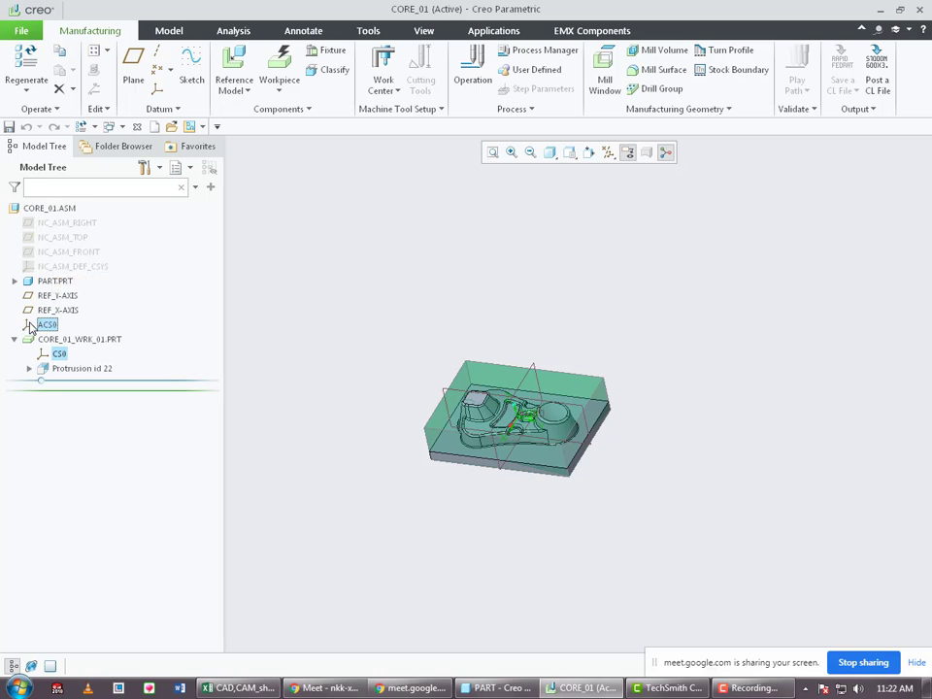
pyautogui.click(56, 276)
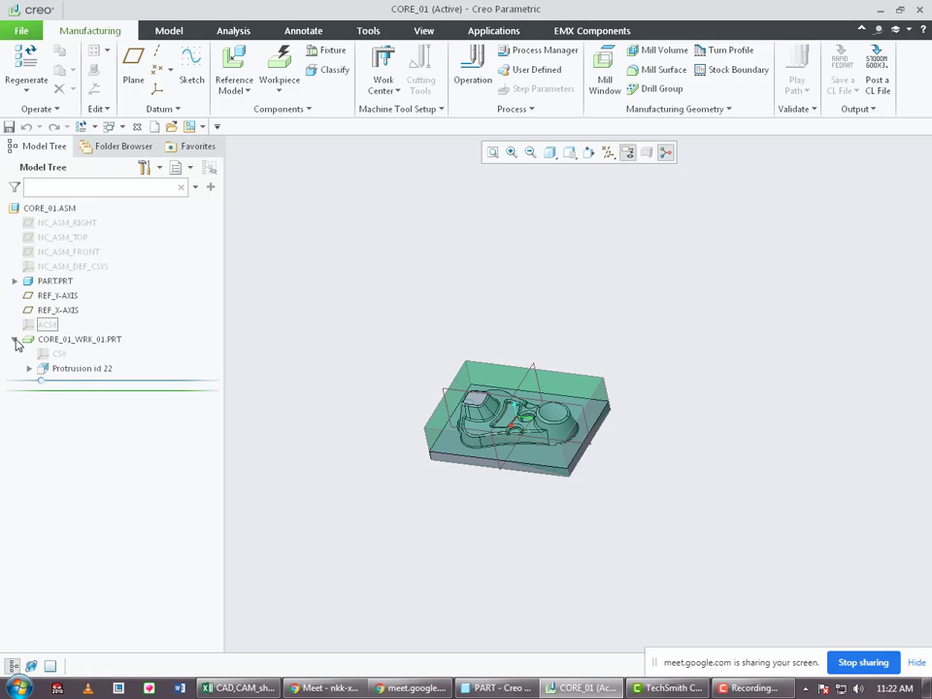
pyautogui.click(14, 341)
# Create a datum plane on the workpiece's top face with a 0.00 offset.
pyautogui.moveTo(558, 485)
pyautogui.mouseDown(button='middle')
pyautogui.moveTo(555, 513)
pyautogui.moveTo(504, 478)
pyautogui.mouseUp(button='middle')
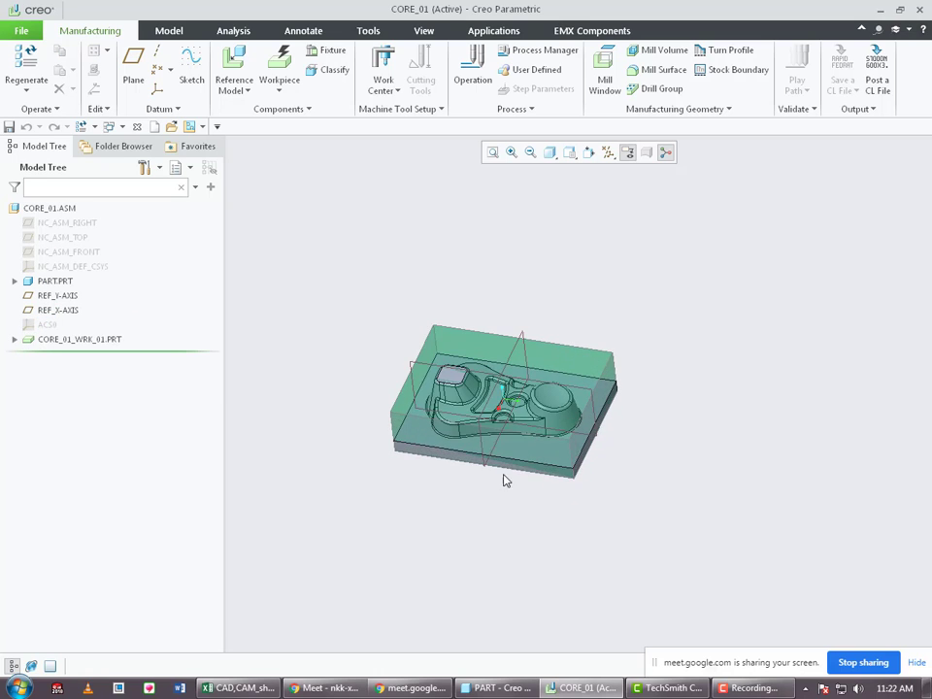
pyautogui.scroll(3, 500, 443)
pyautogui.scroll(-2, 501, 443)
pyautogui.click(133, 68)
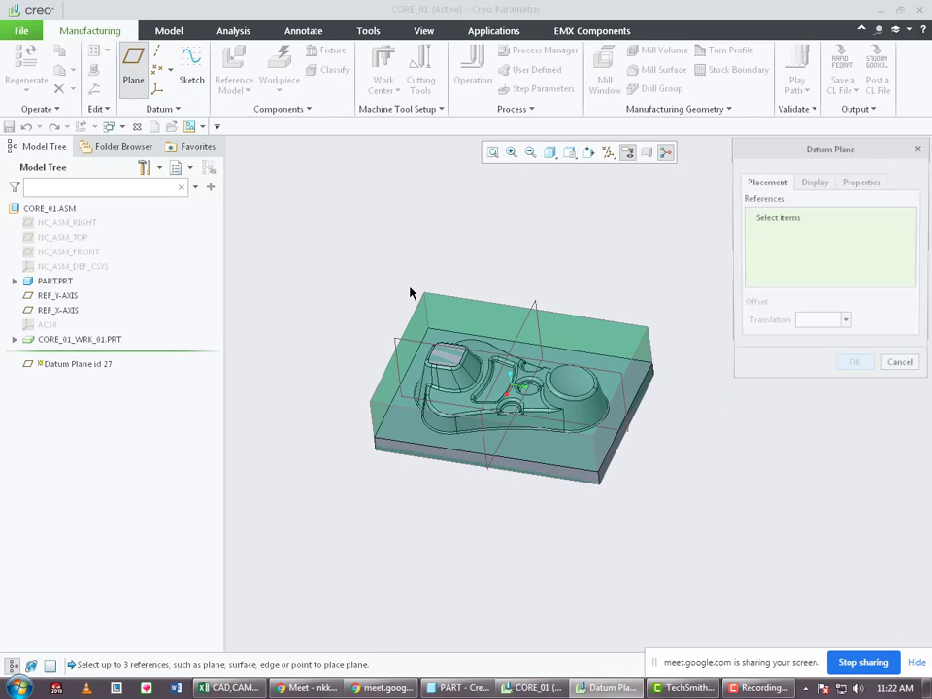
pyautogui.click(553, 330)
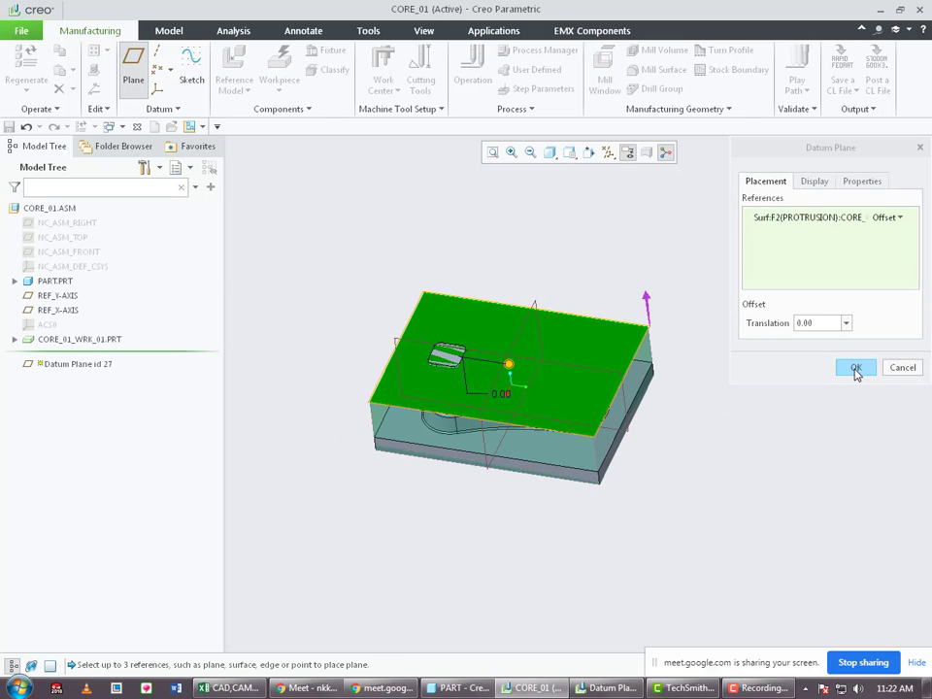
pyautogui.click(855, 369)
# Rename the datum plane on the workpiece's top face to ref_z-axis and save the assembly.
pyautogui.doubleClick(52, 354)
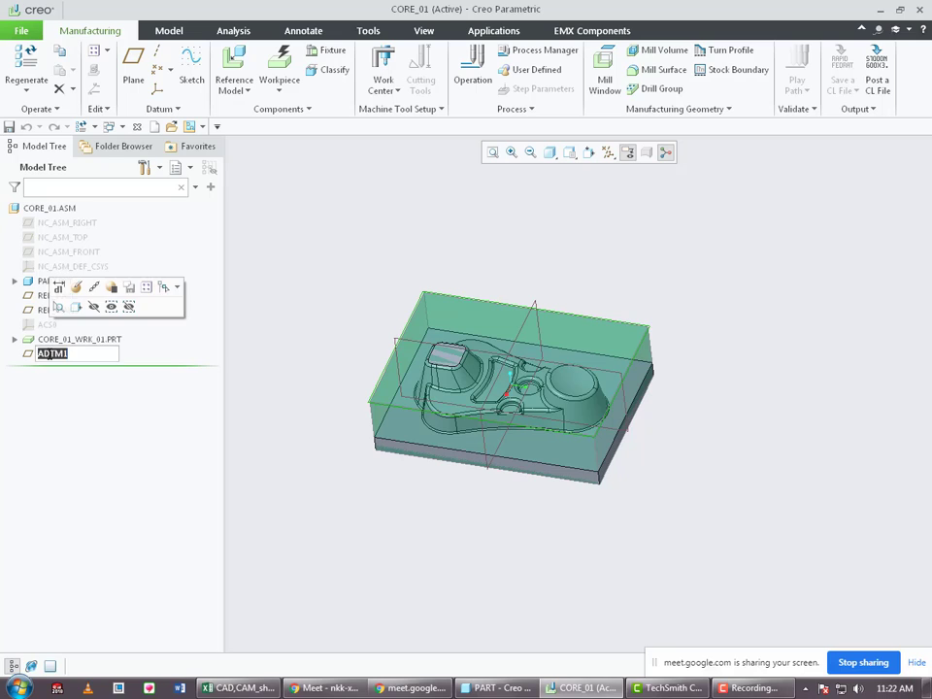
pyautogui.write('ref_z-axis')
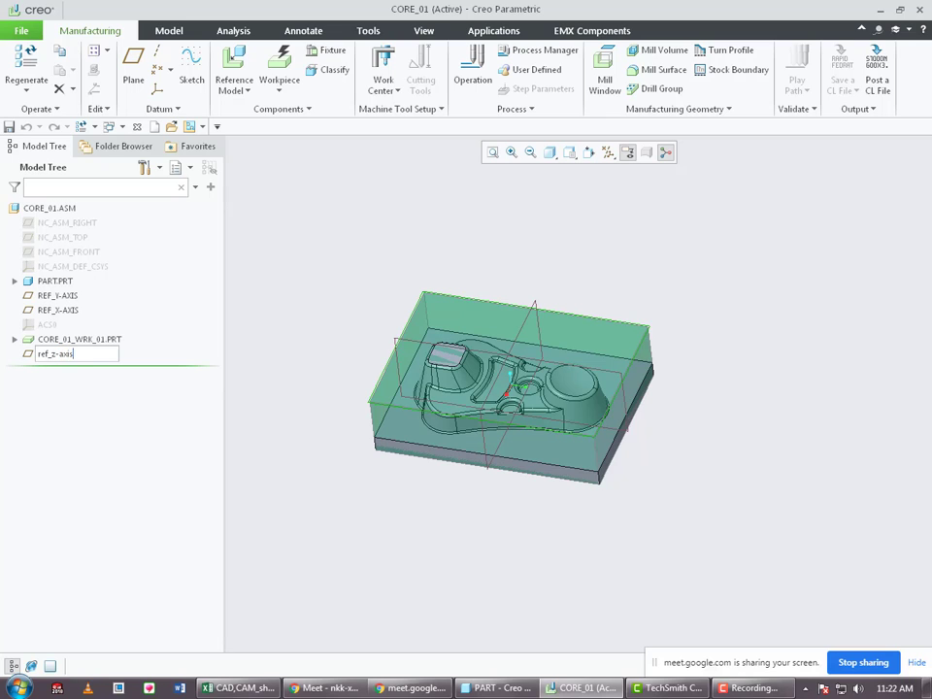
pyautogui.press('Return')
pyautogui.hotkey('ctrl', 's')
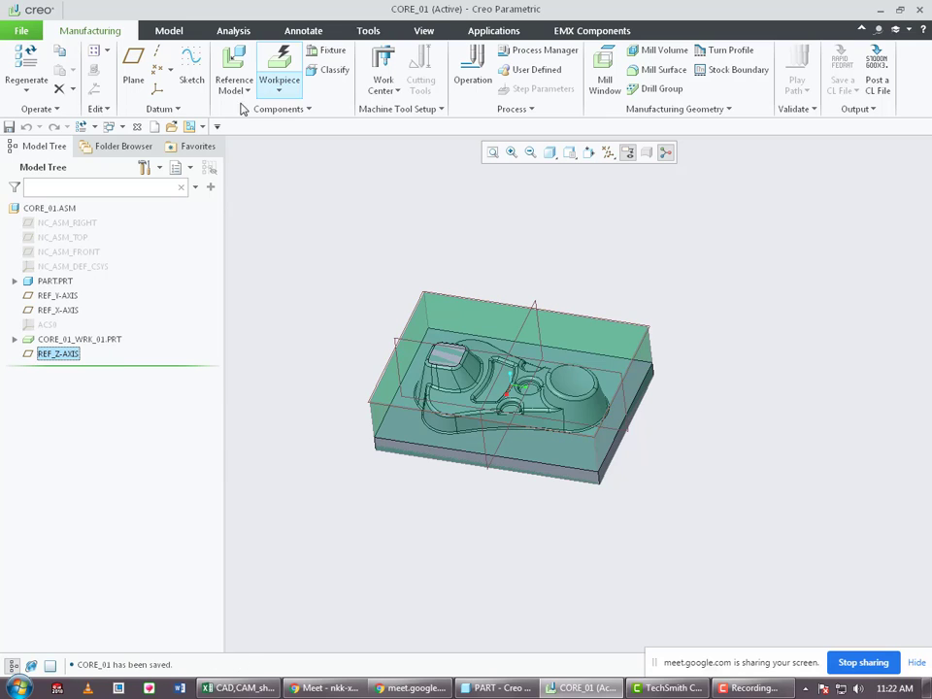
# Save the layer status of the CORE_01 assembly and return to the model tree.
pyautogui.click(189, 168)
pyautogui.click(206, 186)
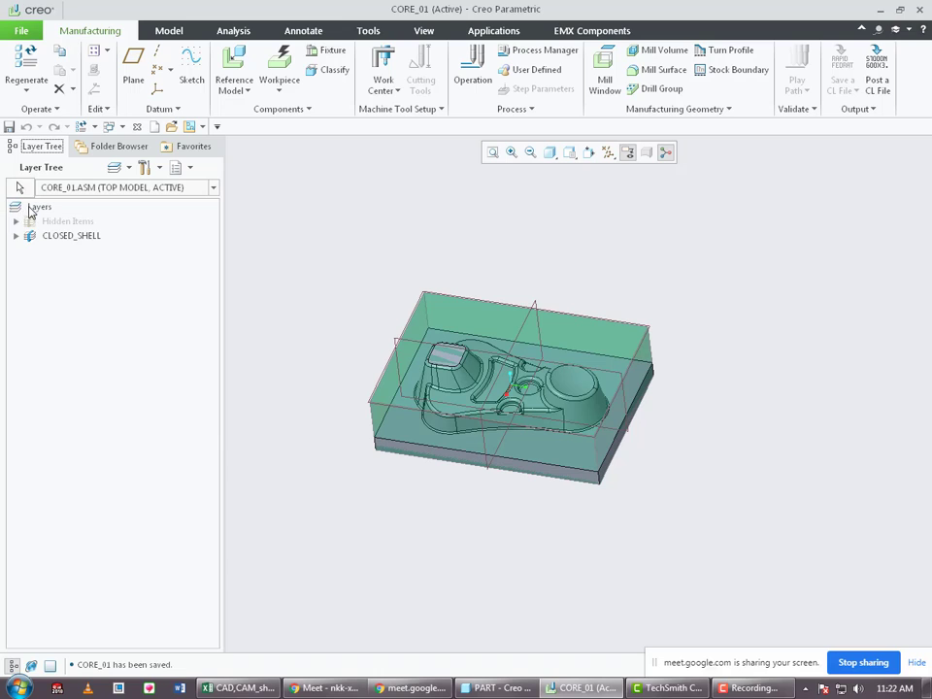
pyautogui.rightClick(30, 209)
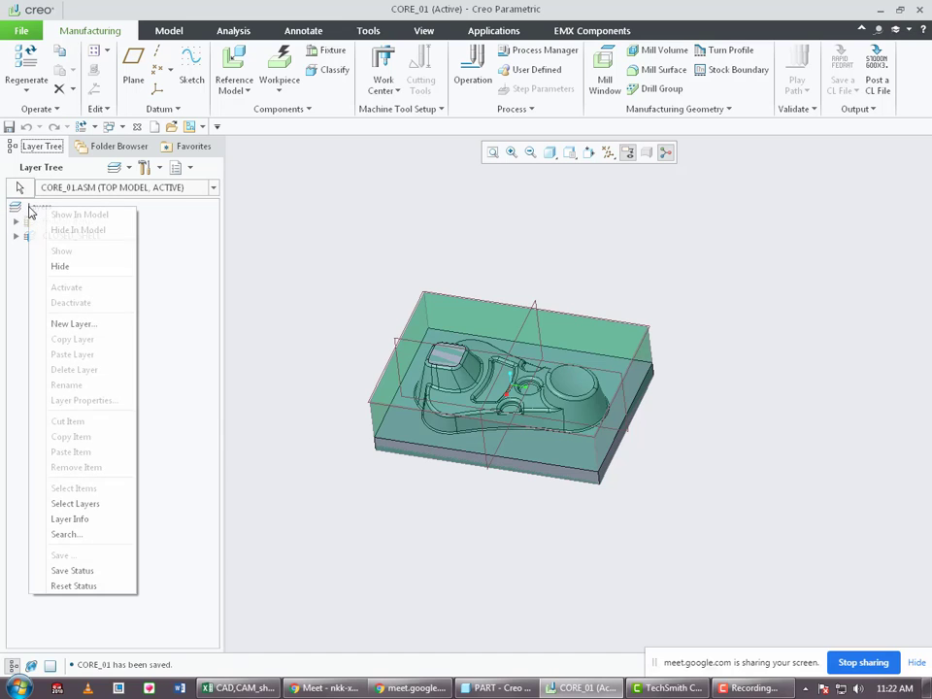
pyautogui.click(75, 572)
pyautogui.click(189, 168)
pyautogui.click(213, 189)
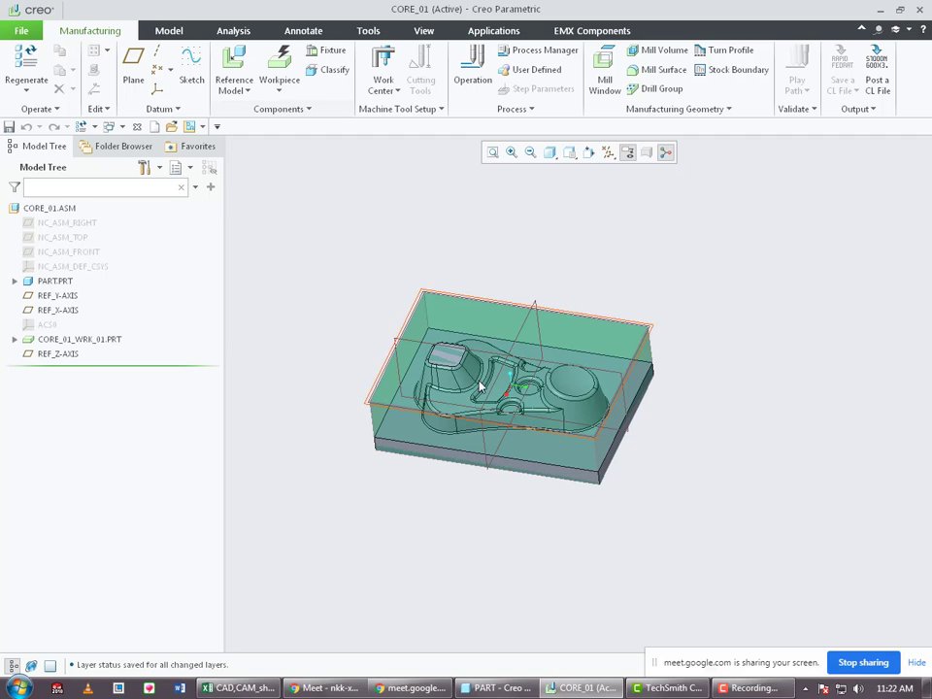
# Hide the workpiece and start a sketch on the long front side face of the base plate, viewed square-on.
pyautogui.rightClick(53, 337)
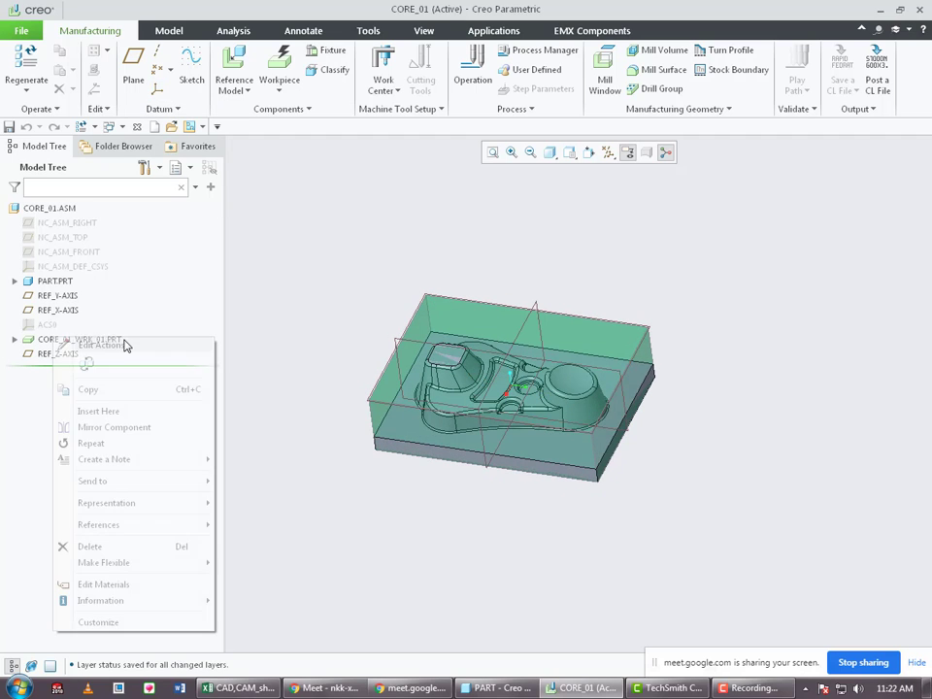
pyautogui.click(82, 308)
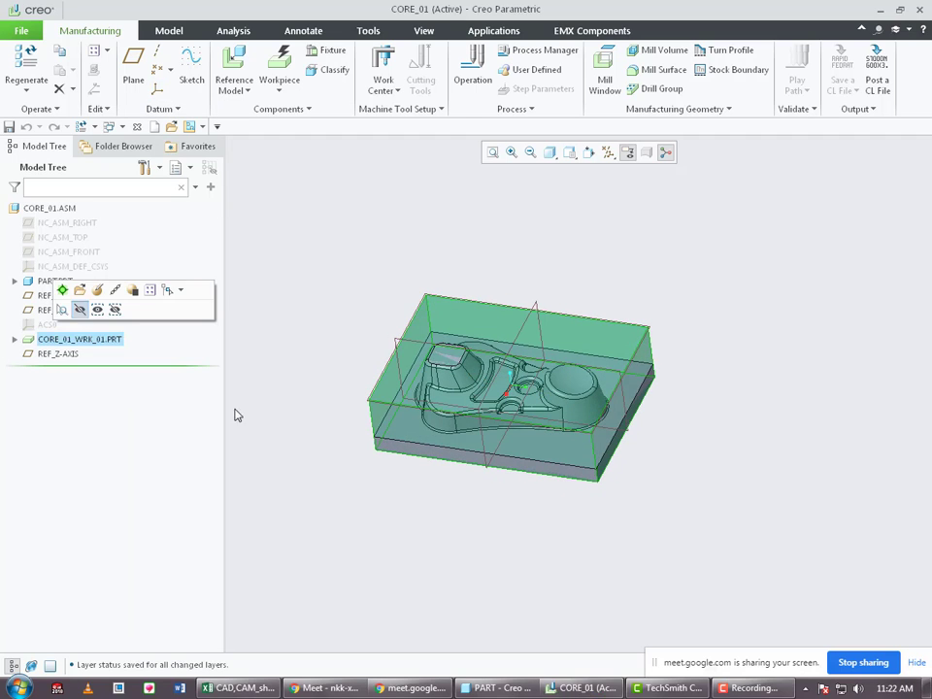
pyautogui.click(192, 68)
pyautogui.scroll(3, 437, 446)
pyautogui.click(485, 482)
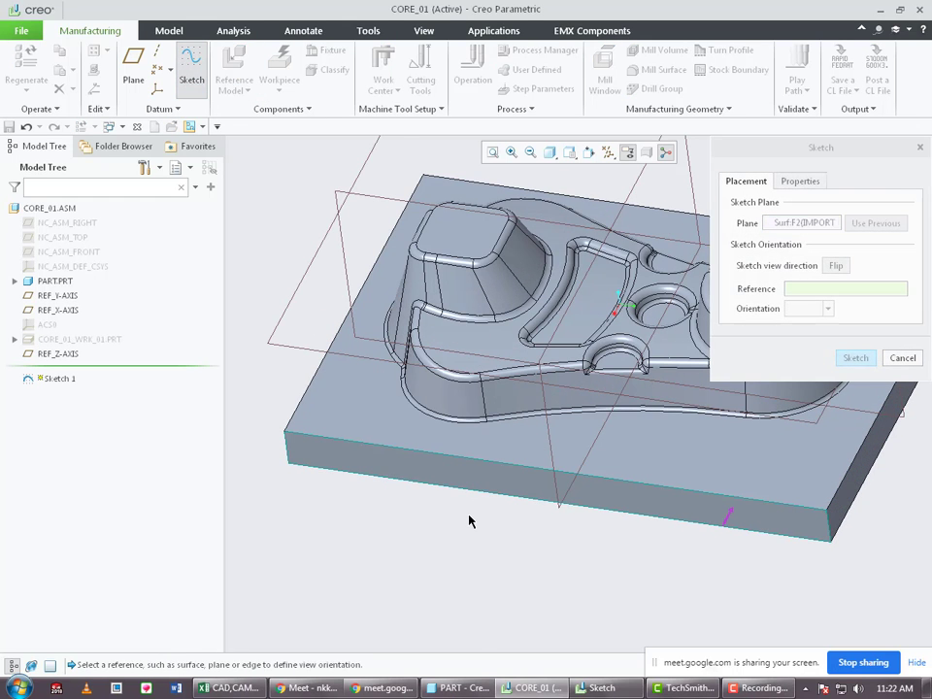
pyautogui.click(856, 357)
pyautogui.click(18, 89)
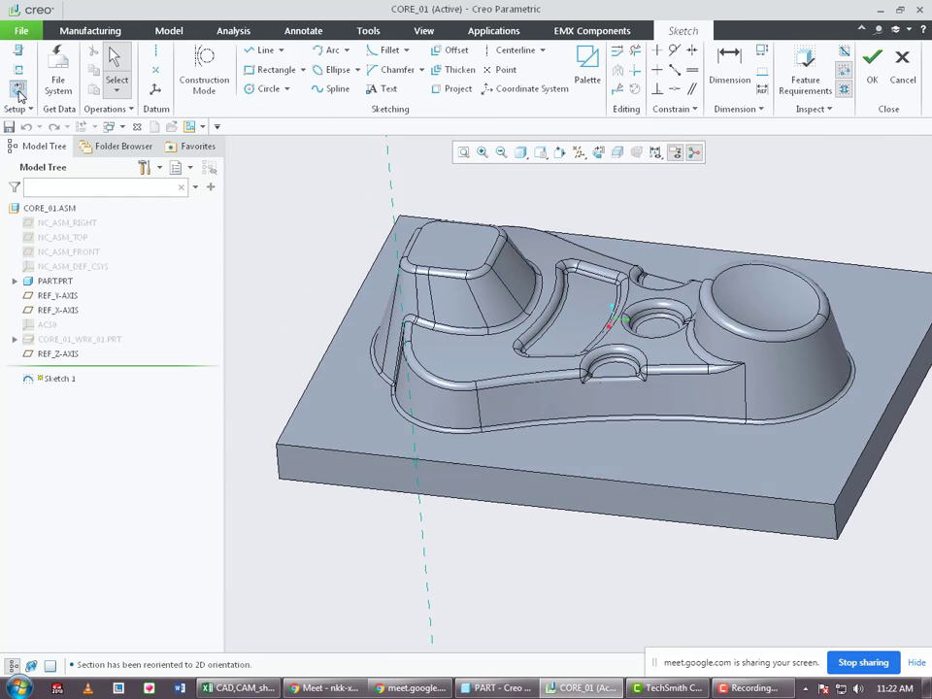
# Add the upright text "OP" in font3d near the middle of the base plate's side face and finish the sketch.
pyautogui.click(381, 88)
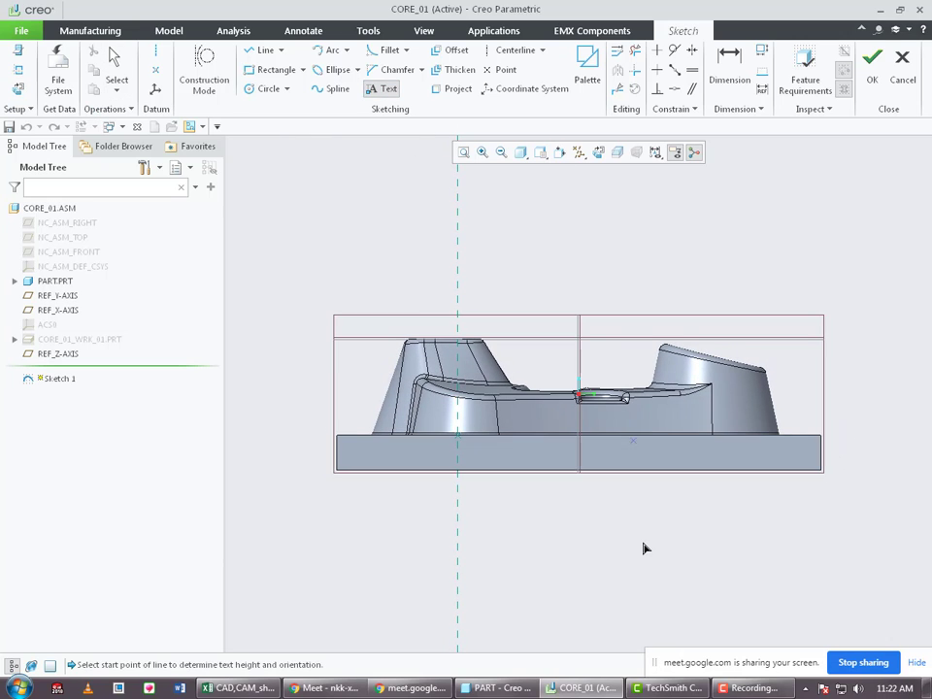
pyautogui.scroll(2, 636, 534)
pyautogui.click(522, 446)
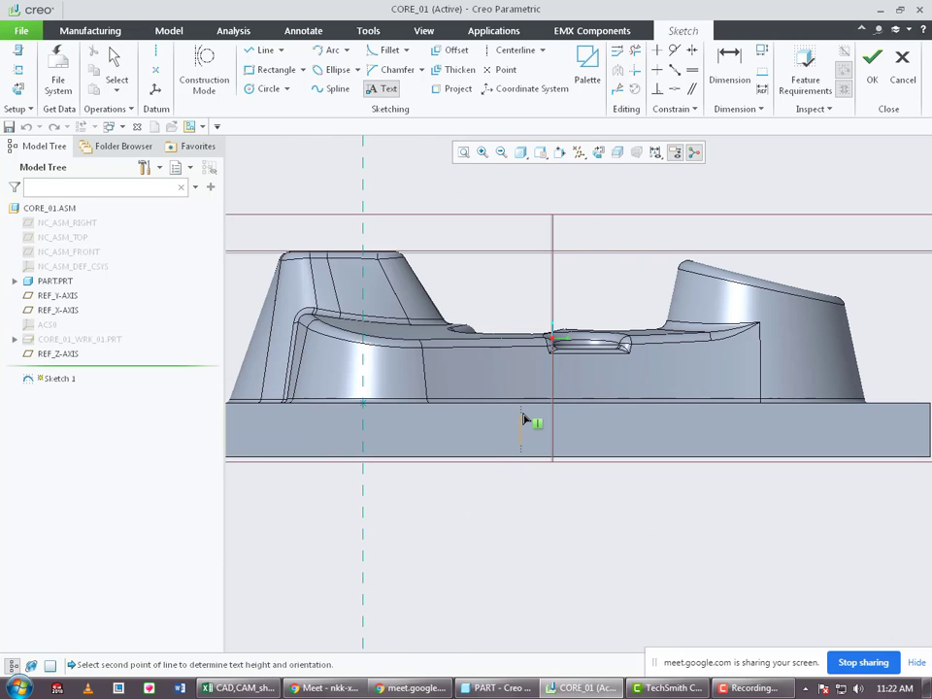
pyautogui.click(525, 419)
pyautogui.write('OP')
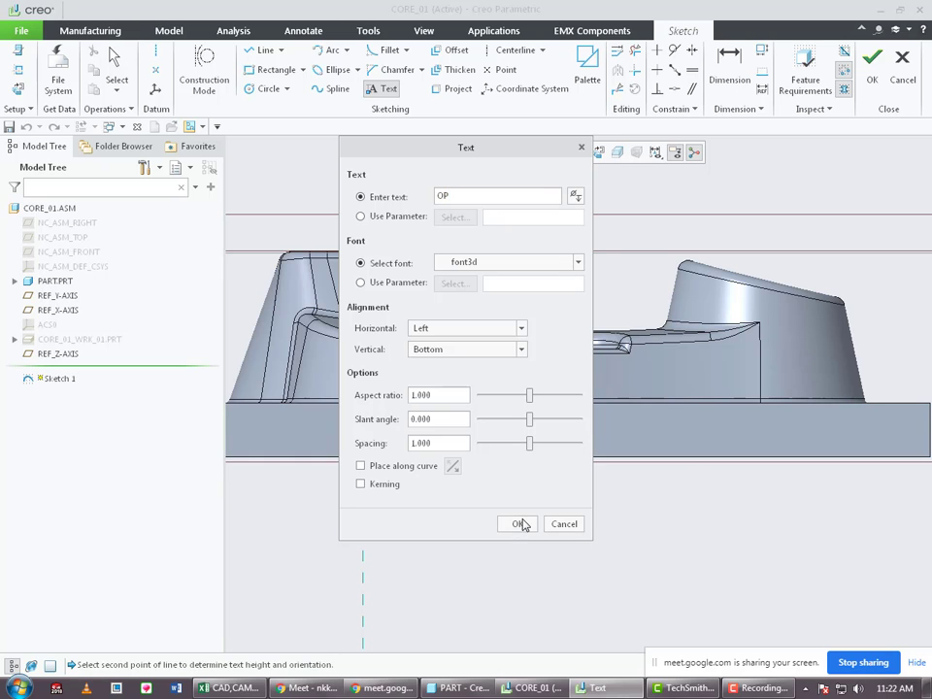
pyautogui.click(521, 525)
pyautogui.scroll(-2, 546, 485)
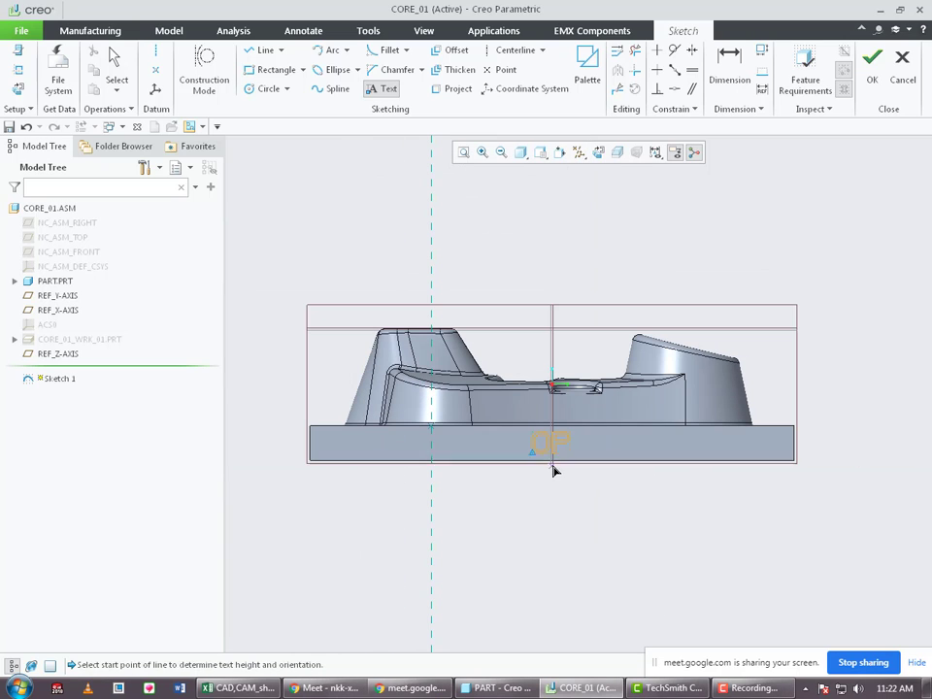
pyautogui.click(871, 70)
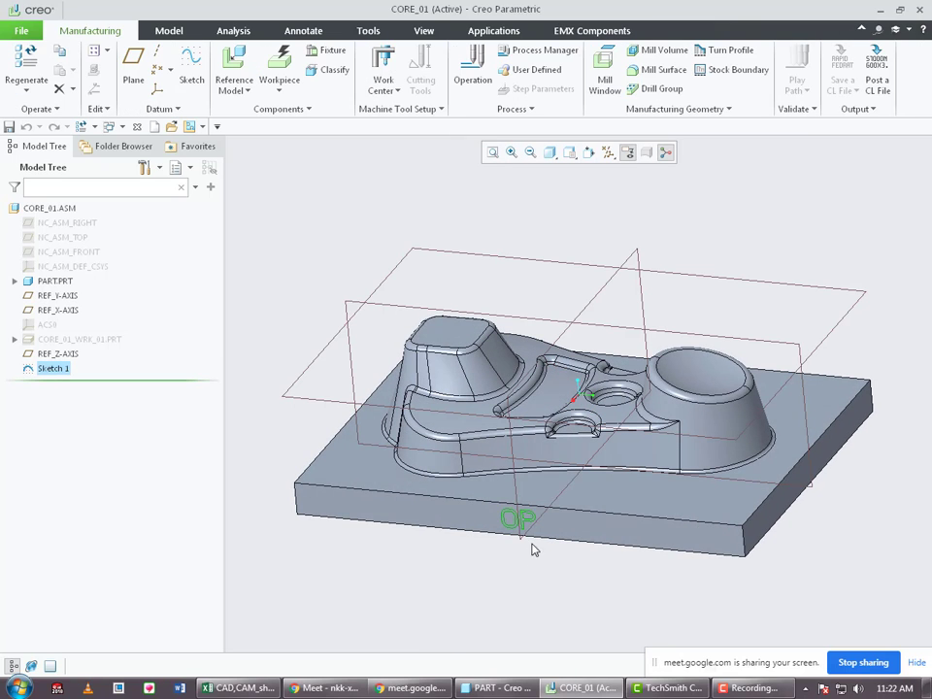
pyautogui.scroll(-3, 515, 532)
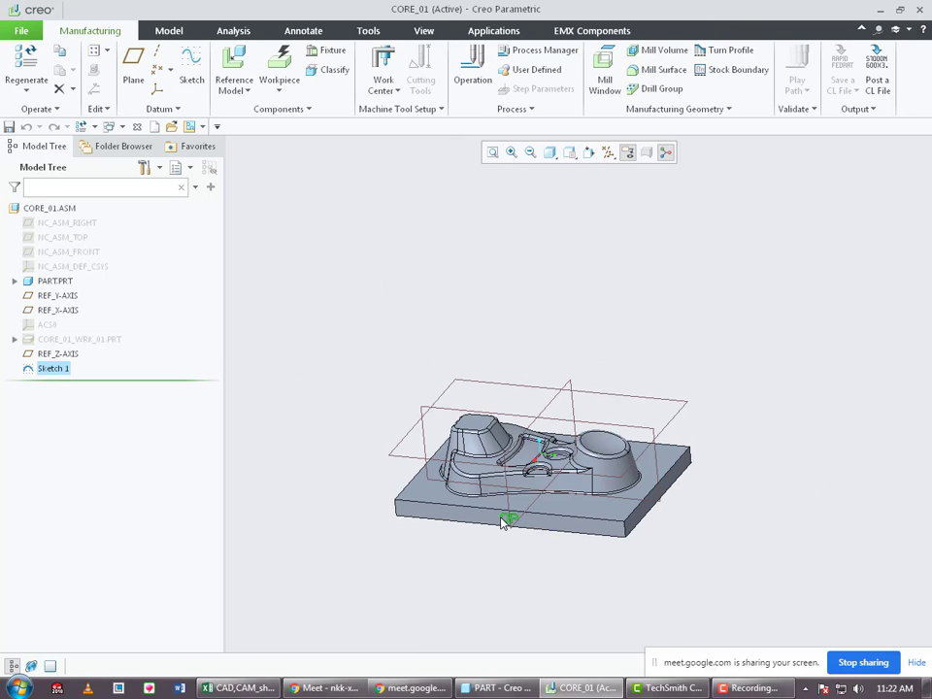
pyautogui.moveTo(503, 520)
pyautogui.mouseDown(button='middle')
pyautogui.moveTo(513, 516)
pyautogui.moveTo(512, 532)
pyautogui.mouseUp(button='middle')
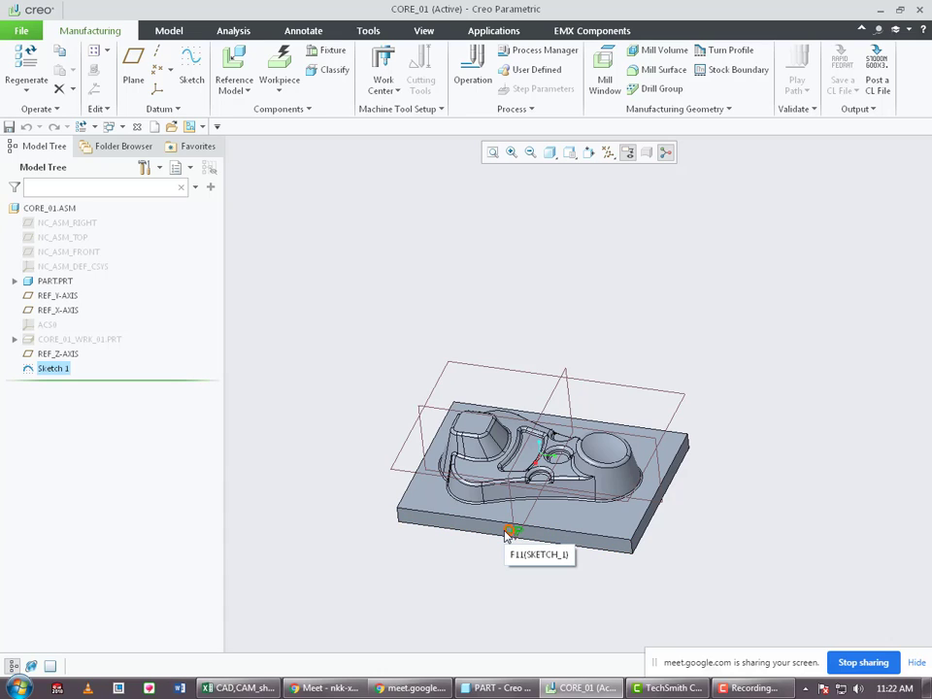
pyautogui.click(360, 355)
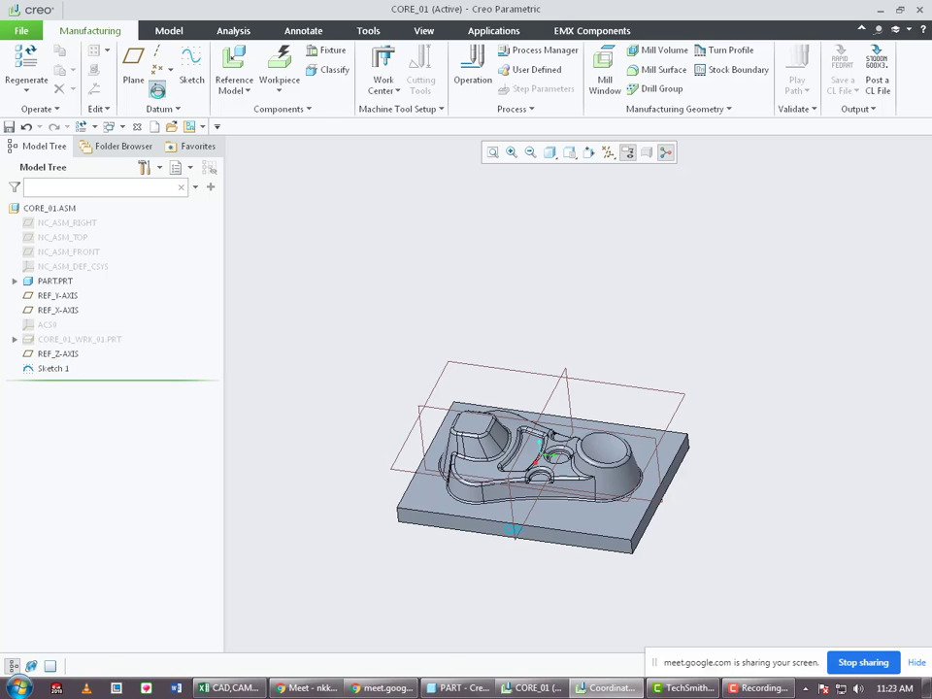
# Place a new coordinate system at the intersection of the REF_Z-AXIS, REF_X-AXIS and REF_Y-AXIS datum planes.
pyautogui.moveTo(551, 458); pyautogui.dragTo(534, 472, button='middle')
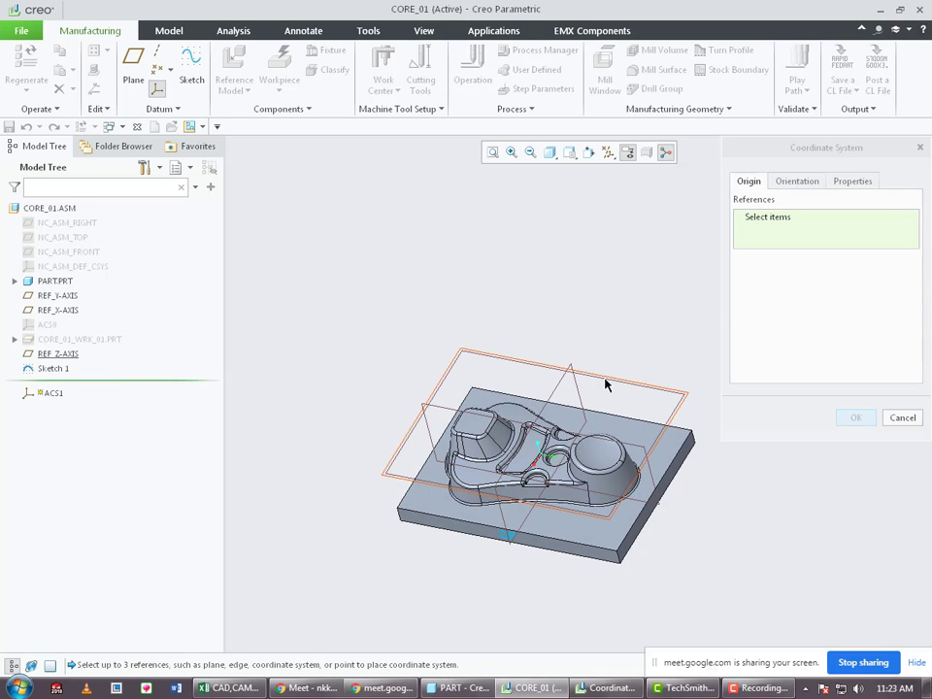
pyautogui.click(605, 385)
pyautogui.keyDown('ctrl'); pyautogui.click(456, 388); pyautogui.keyUp('ctrl')
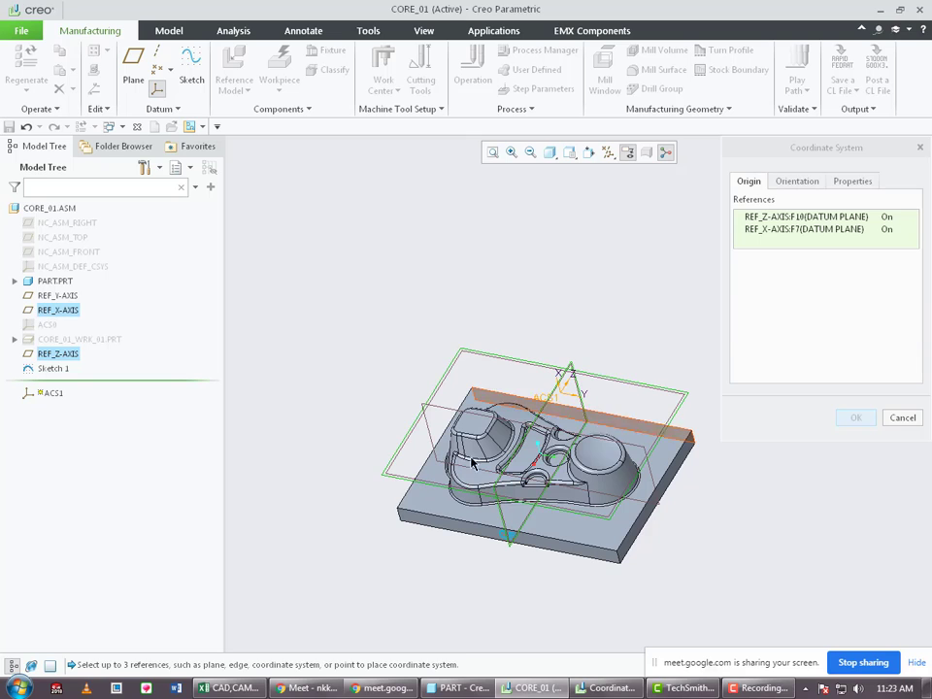
pyautogui.keyDown('ctrl'); pyautogui.click(441, 407); pyautogui.keyUp('ctrl')
# Orient the new coordinate system with REF_Z-AXIS determining Z and REF_X-AXIS setting X, create it and rename it MCS.
pyautogui.moveTo(763, 426); pyautogui.dragTo(754, 304, button='middle')
pyautogui.click(794, 182)
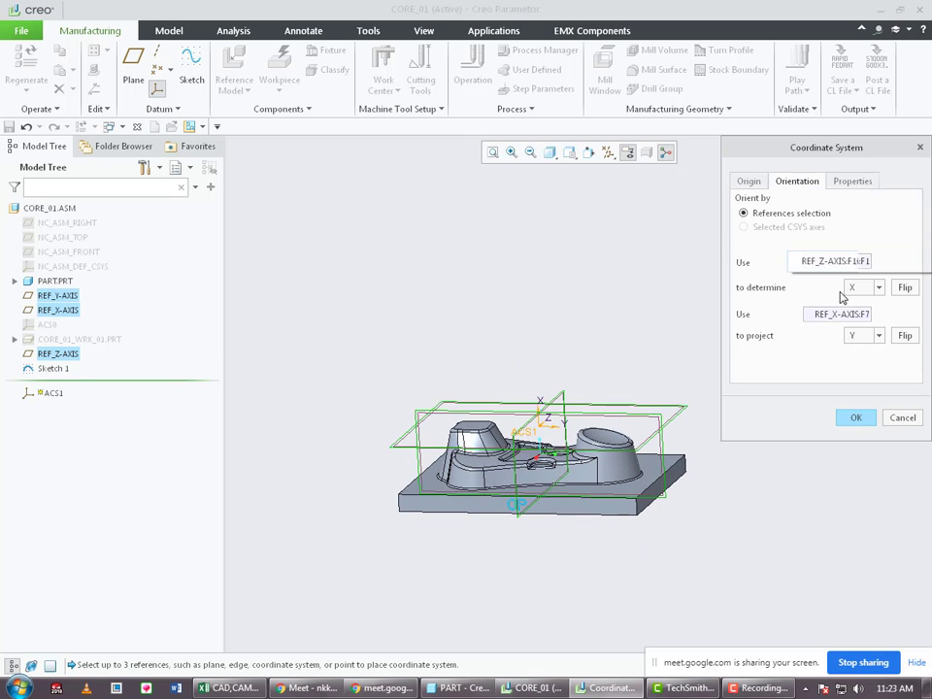
pyautogui.click(858, 336)
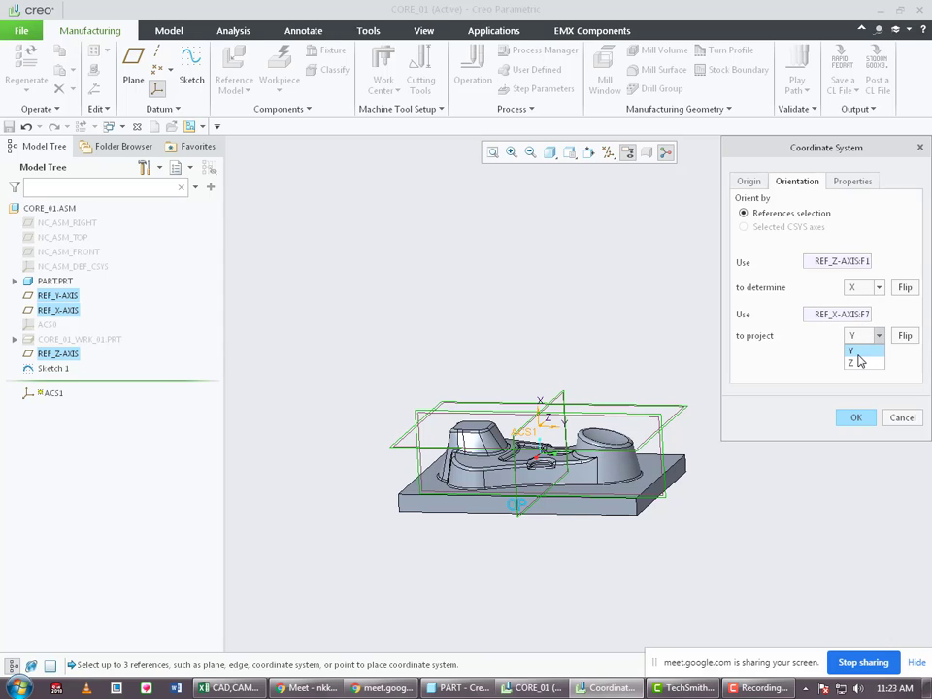
pyautogui.click(867, 288)
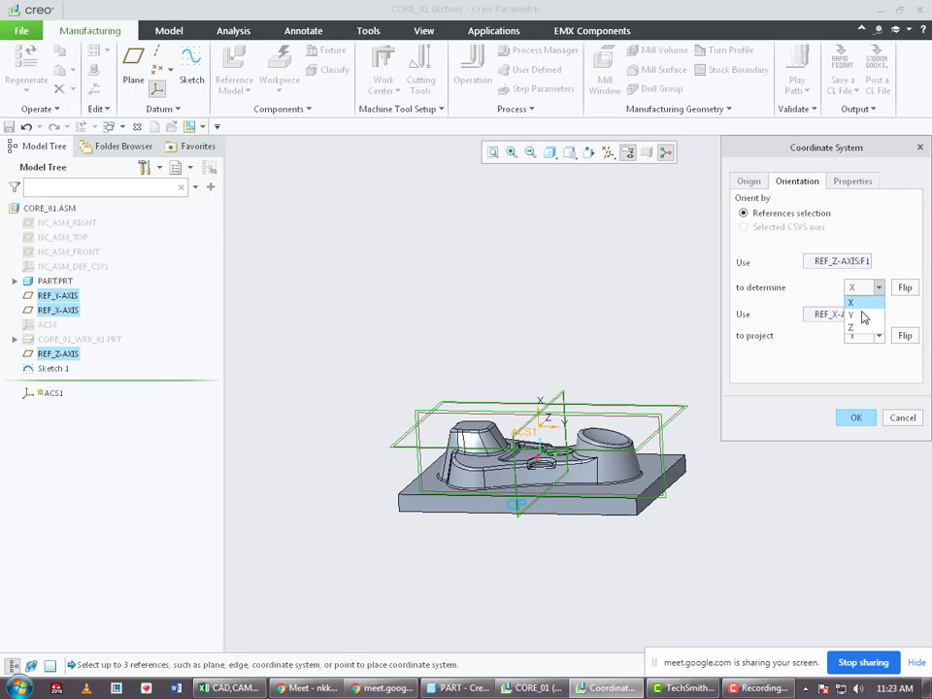
pyautogui.click(855, 326)
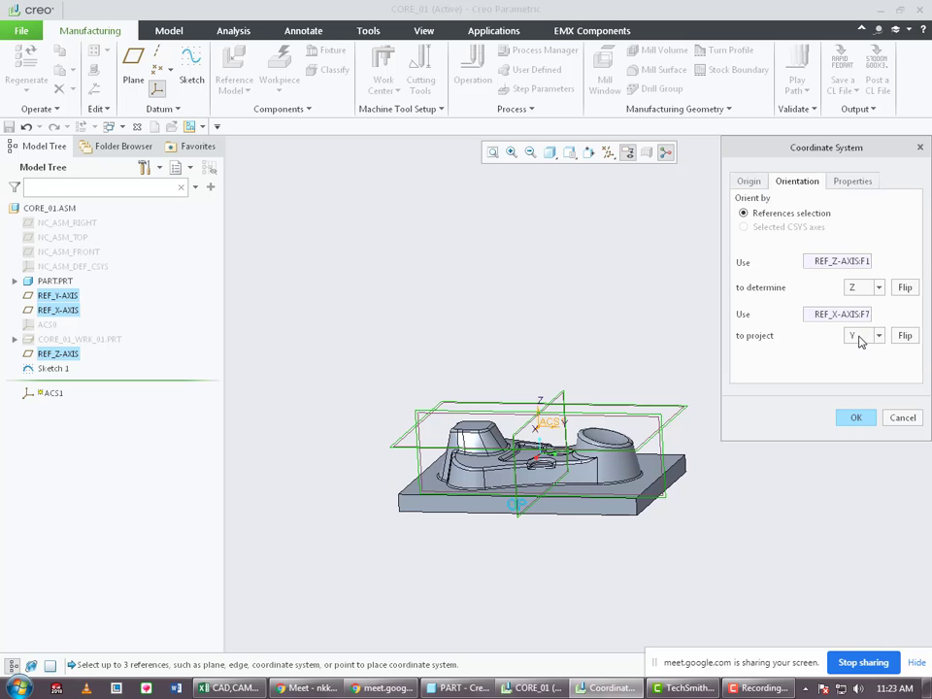
pyautogui.click(858, 337)
pyautogui.click(860, 355)
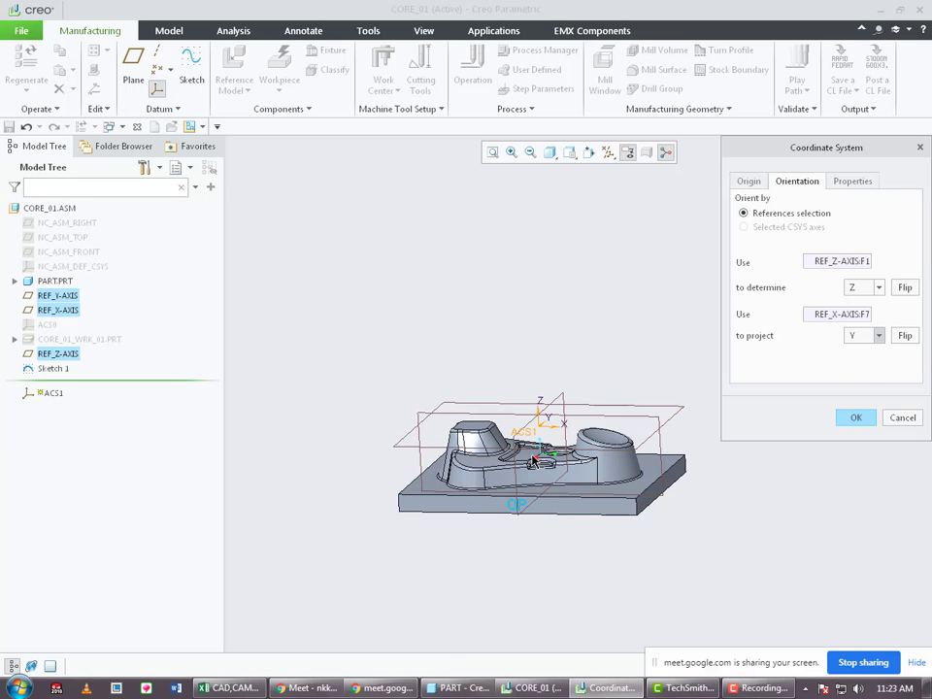
pyautogui.click(856, 419)
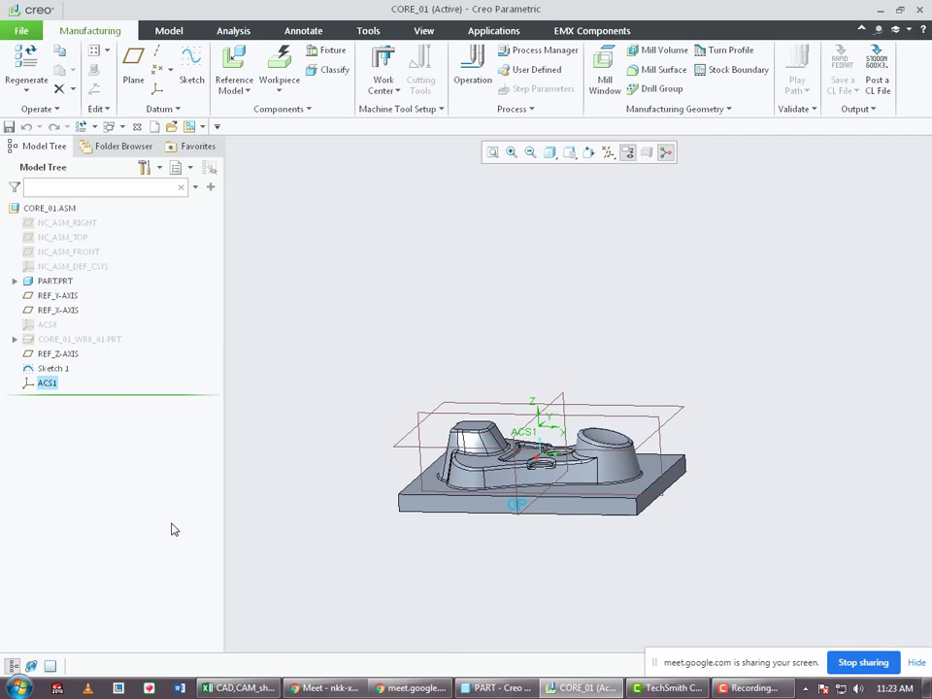
pyautogui.doubleClick(46, 384)
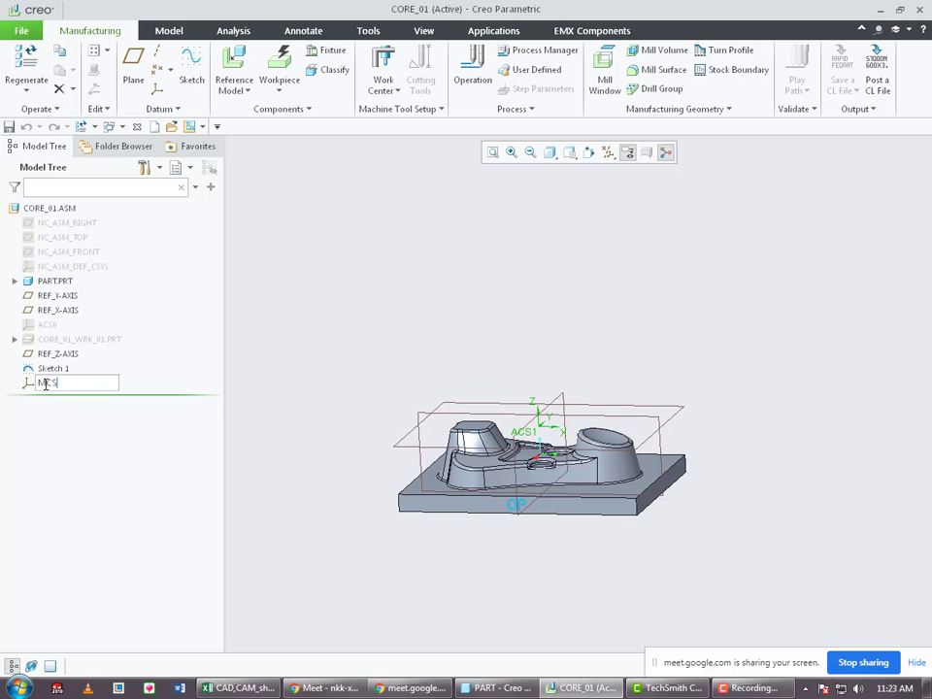
pyautogui.press('Return')
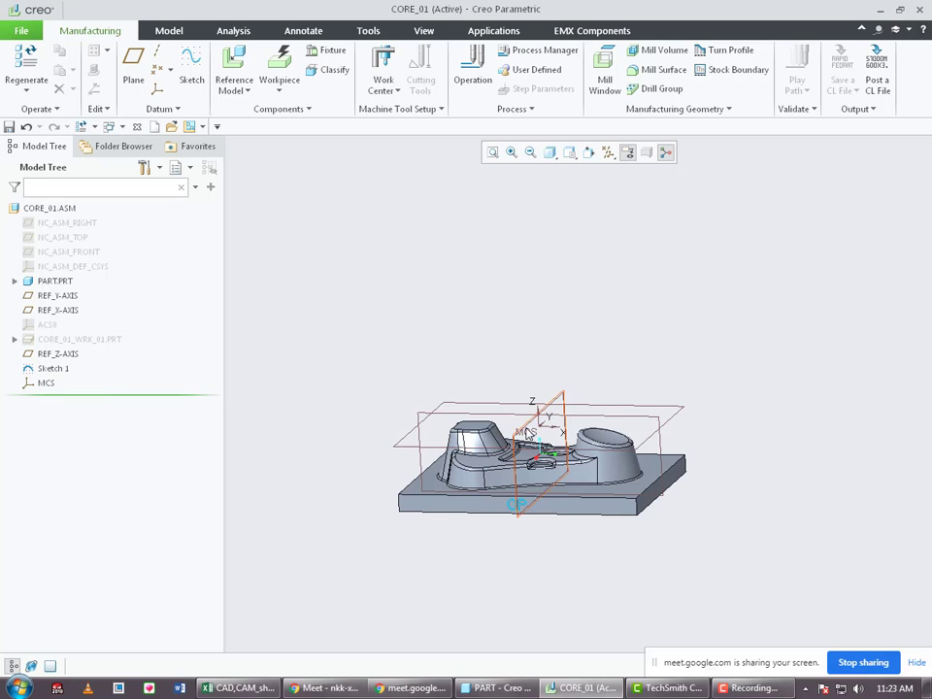
# Create a 3 Axis mill work center with the default settings.
pyautogui.moveTo(476, 408); pyautogui.dragTo(515, 444, button='middle')
pyautogui.scroll(3, 495, 456)
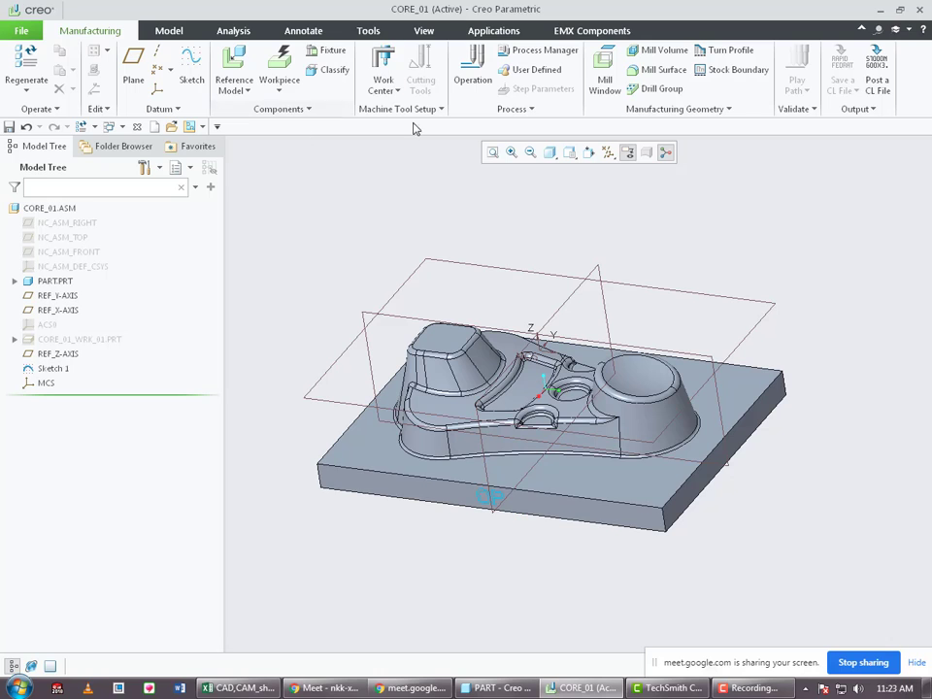
pyautogui.click(392, 91)
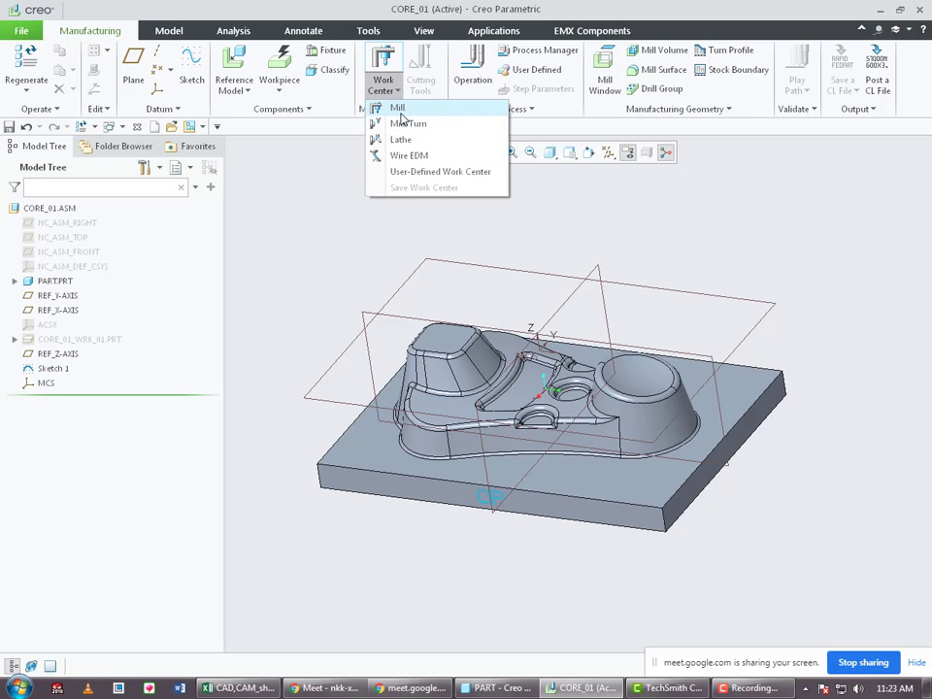
pyautogui.click(392, 110)
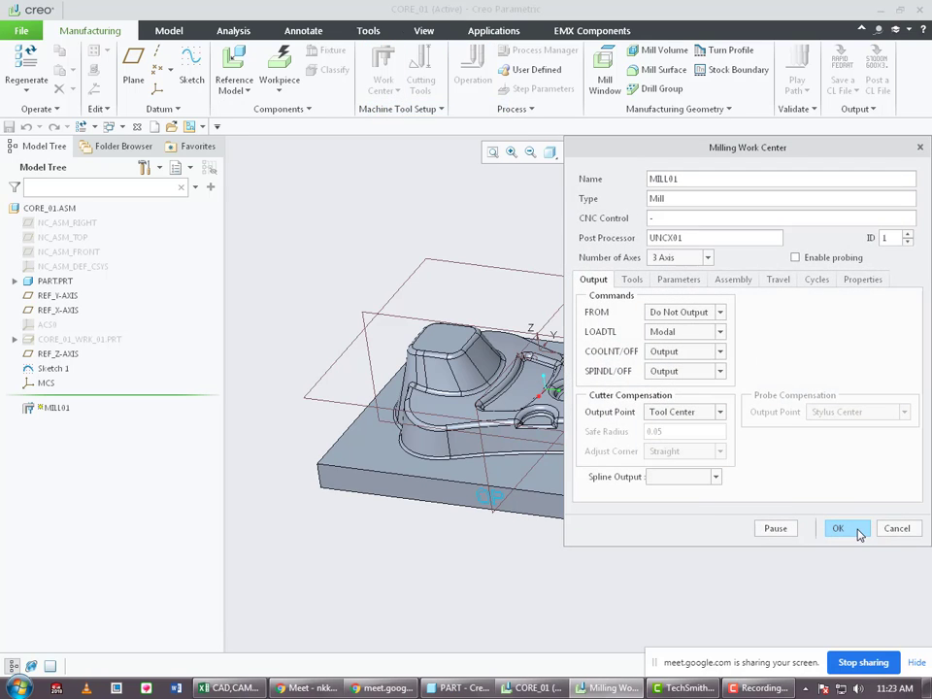
pyautogui.click(837, 528)
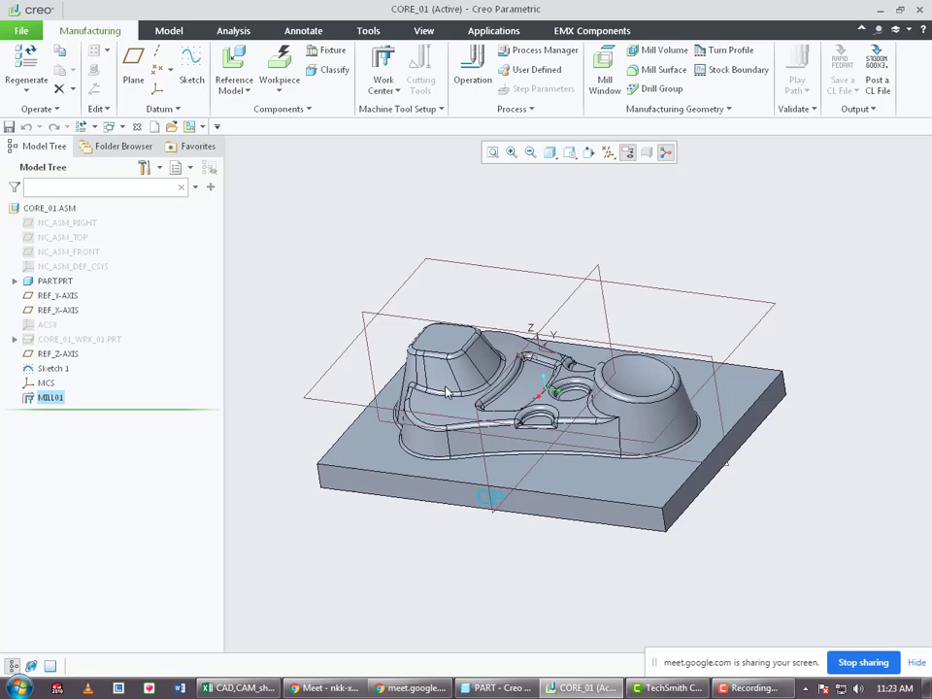
# Create a machining operation on the mill work center with MCS as its coordinate system.
pyautogui.click(475, 73)
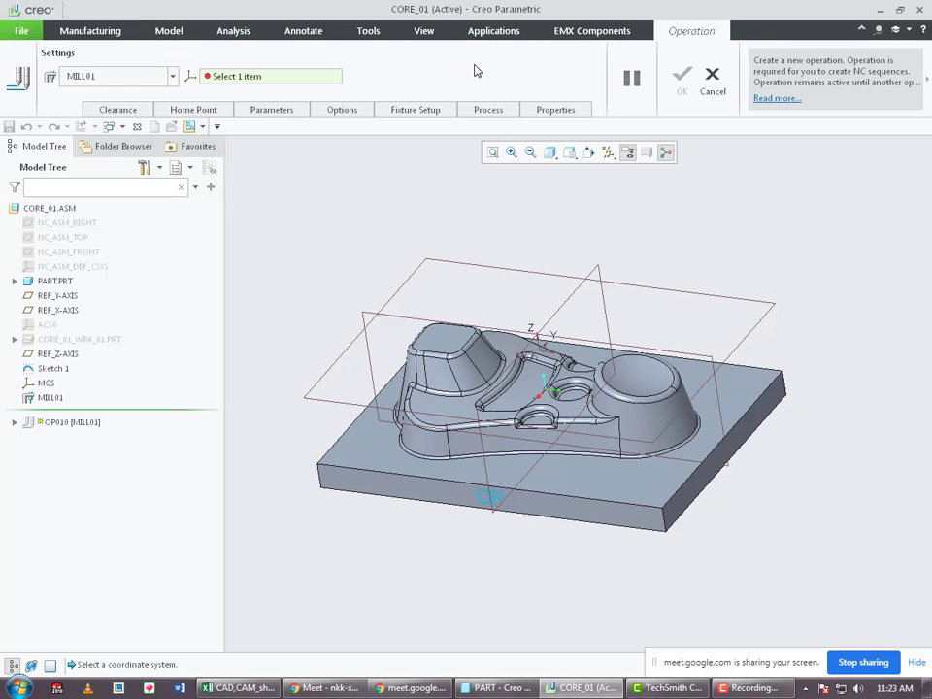
pyautogui.click(46, 385)
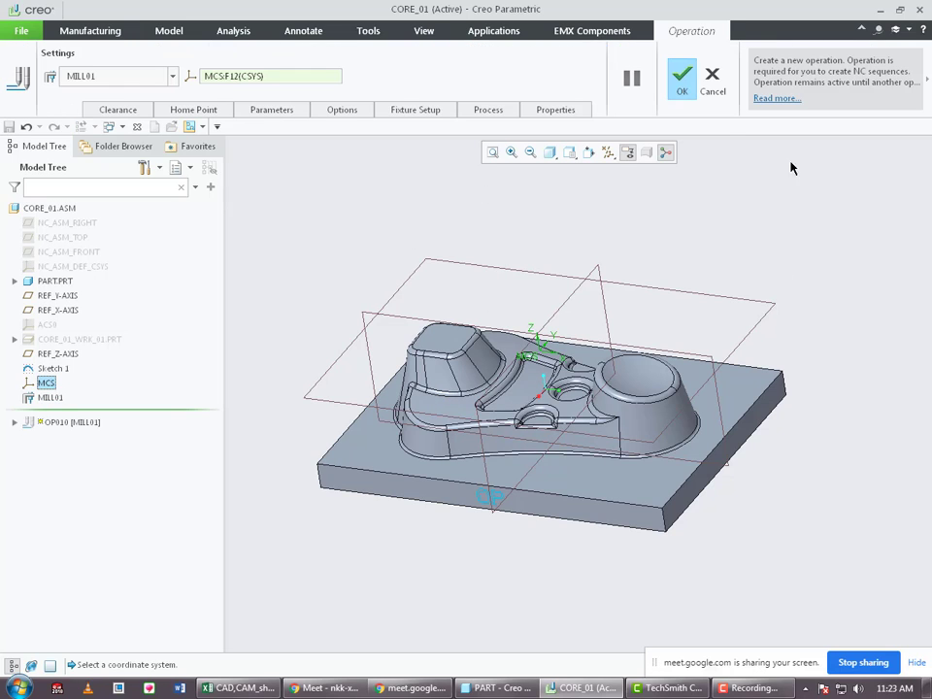
pyautogui.click(679, 82)
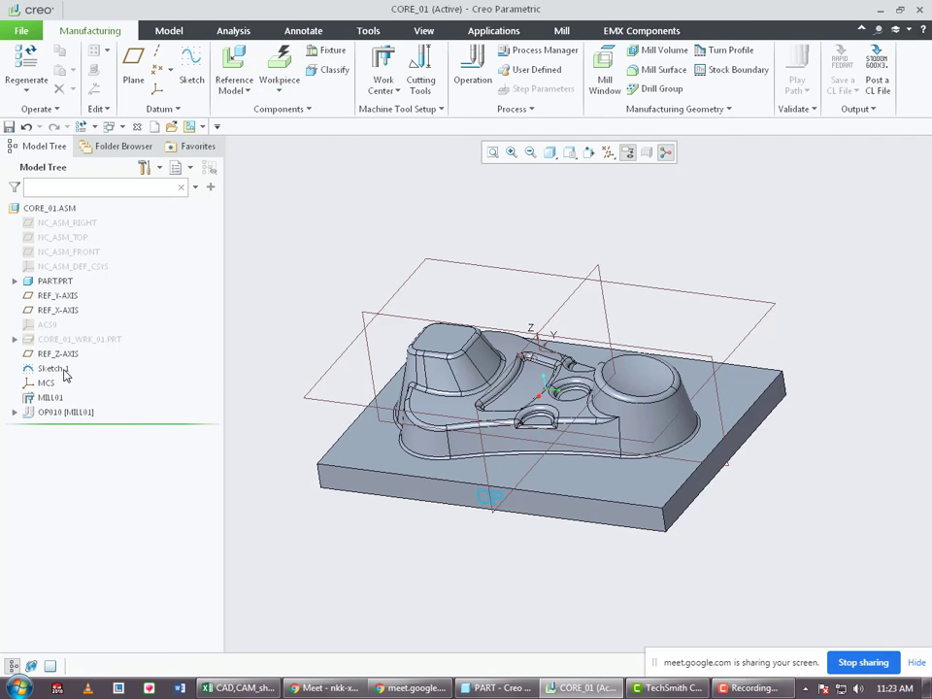
# Show the workpiece CORE_01_WRK_01 to examine how it encloses the core, and hide it again.
pyautogui.rightClick(95, 342)
pyautogui.click(125, 317)
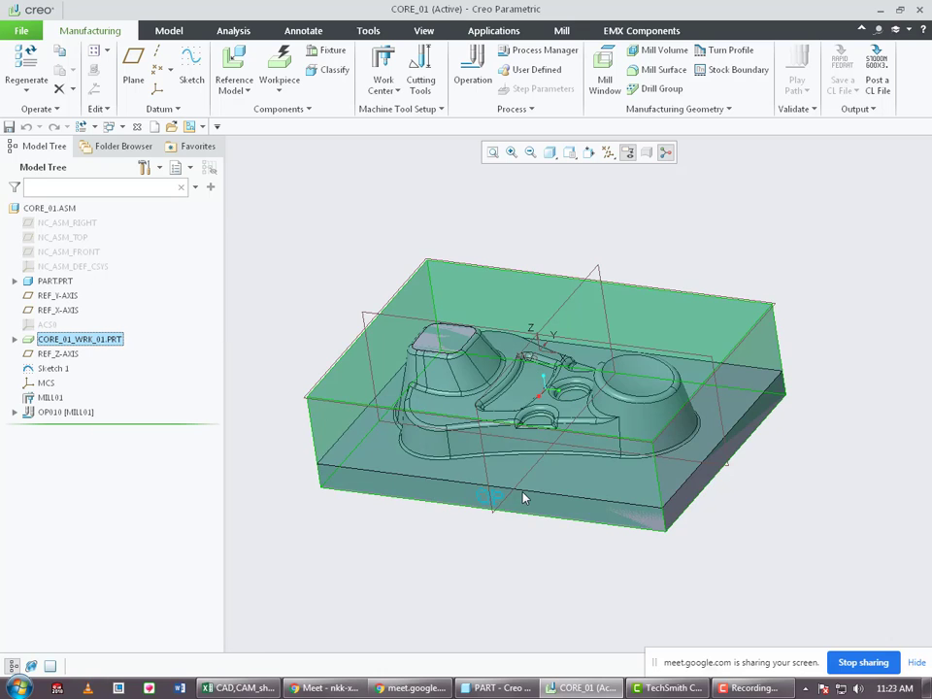
pyautogui.scroll(3, 504, 530)
pyautogui.moveTo(503, 530)
pyautogui.mouseDown(button='middle')
pyautogui.moveTo(507, 499)
pyautogui.moveTo(510, 524)
pyautogui.mouseUp(button='middle')
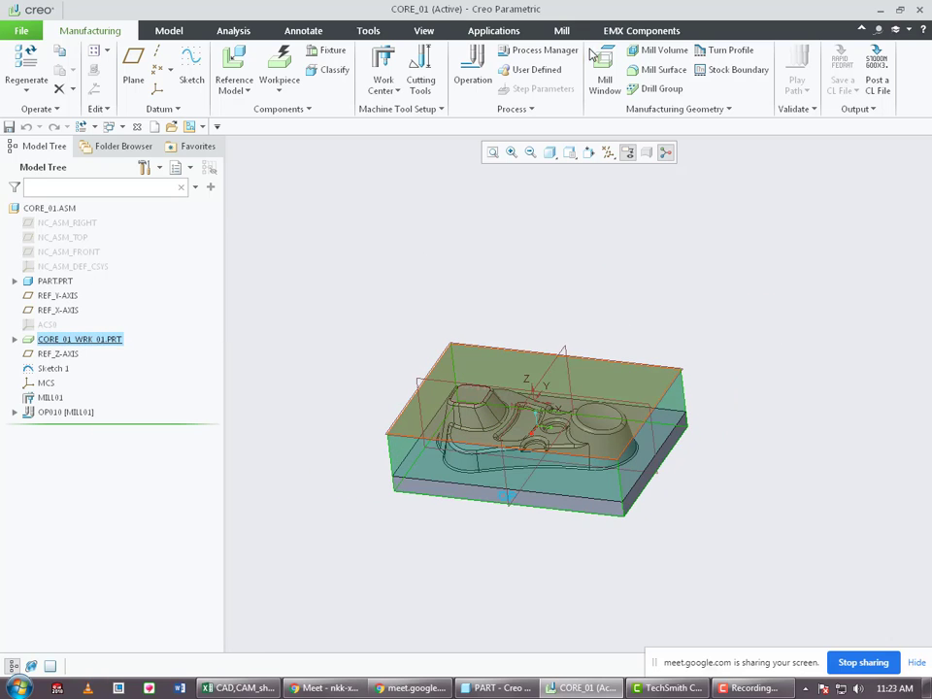
pyautogui.click(562, 32)
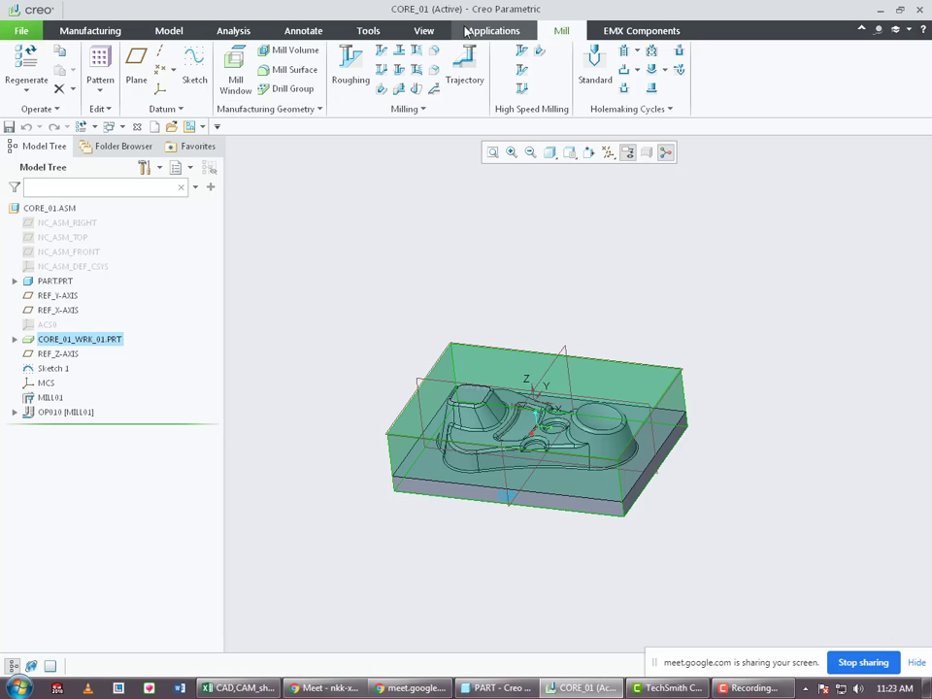
pyautogui.moveTo(412, 310); pyautogui.dragTo(398, 429, button='middle')
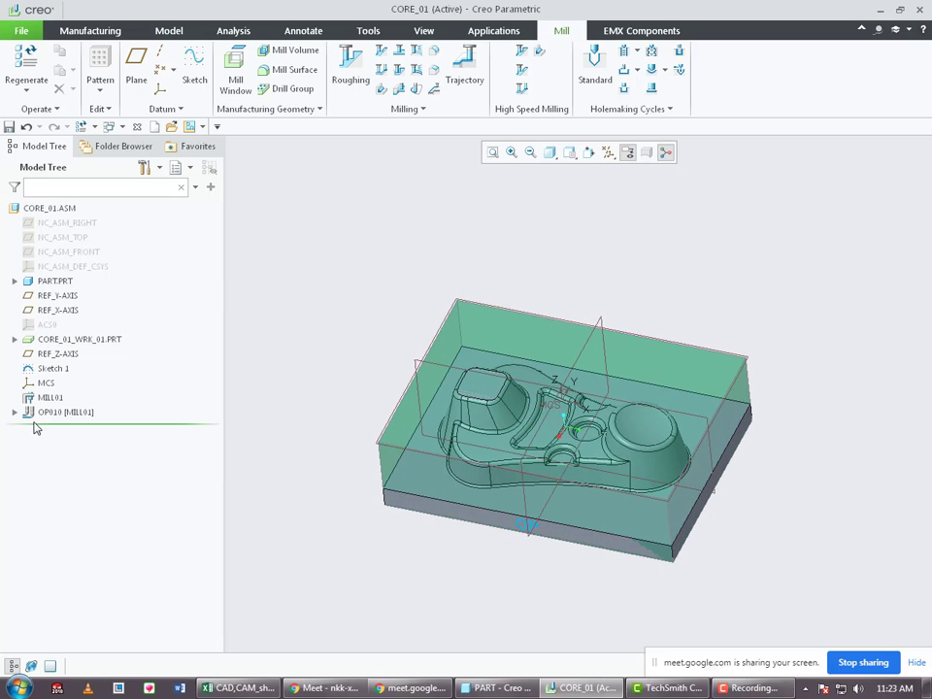
pyautogui.rightClick(49, 337)
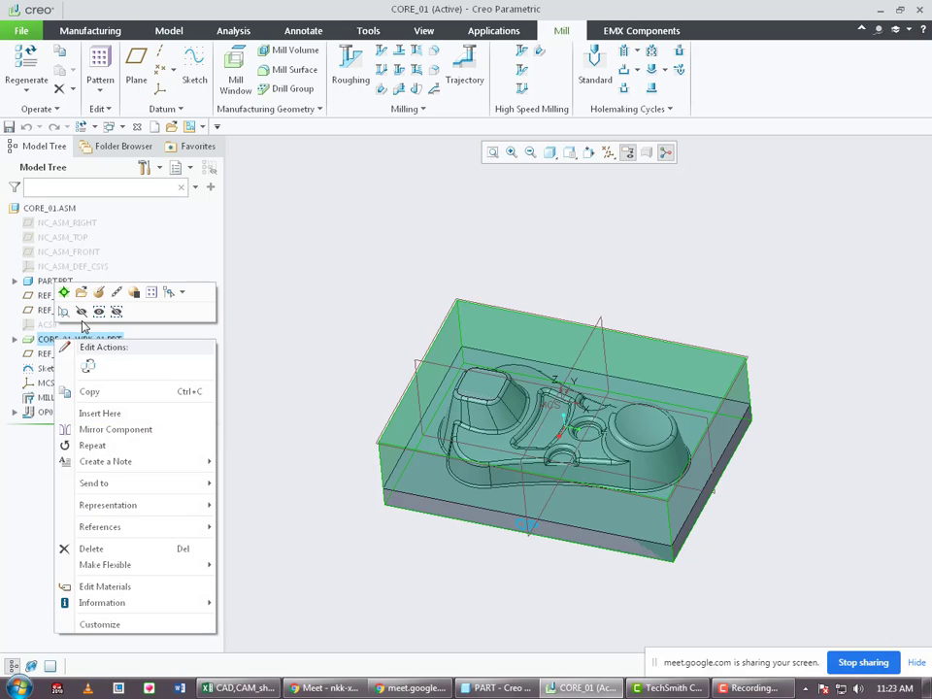
pyautogui.click(62, 293)
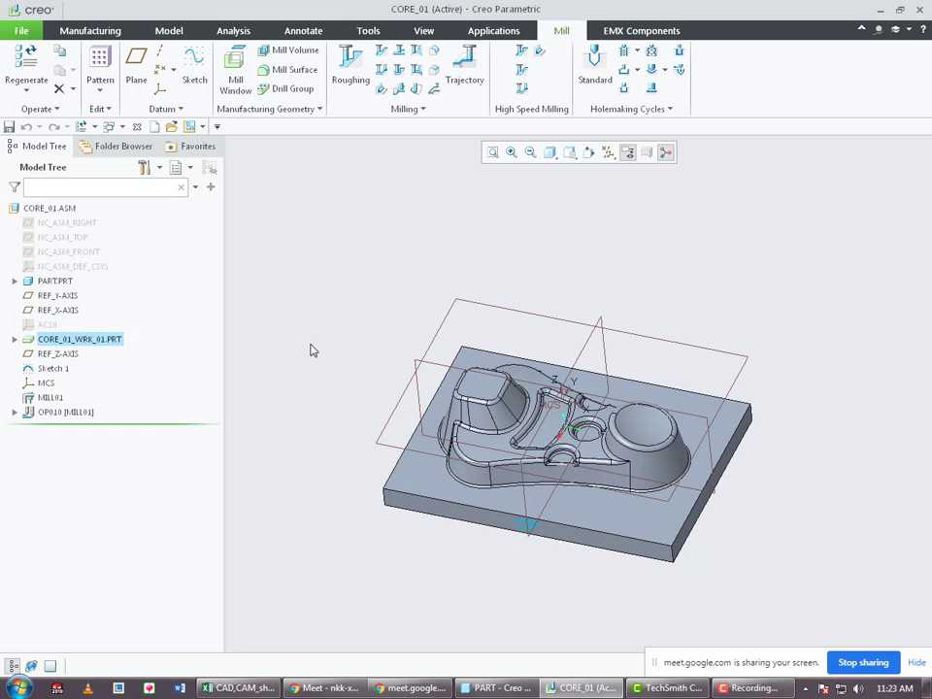
# Start a sketched mill window on the REF_Z-AXIS plane and open its section sketch.
pyautogui.click(234, 60)
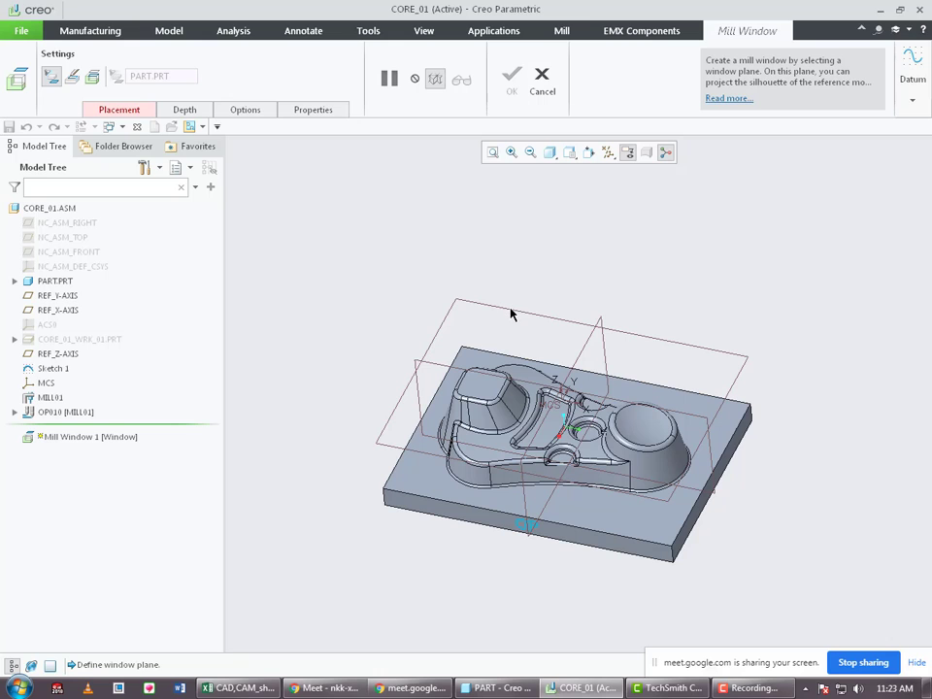
pyautogui.click(512, 314)
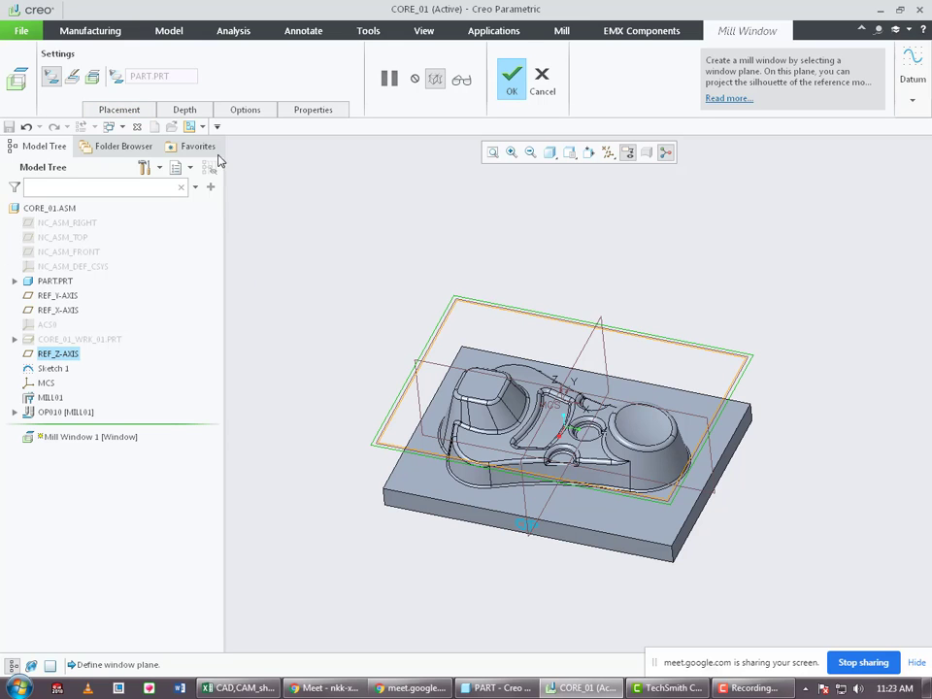
pyautogui.moveTo(457, 483)
pyautogui.mouseDown(button='middle')
pyautogui.moveTo(457, 499)
pyautogui.moveTo(457, 490)
pyautogui.mouseUp(button='middle')
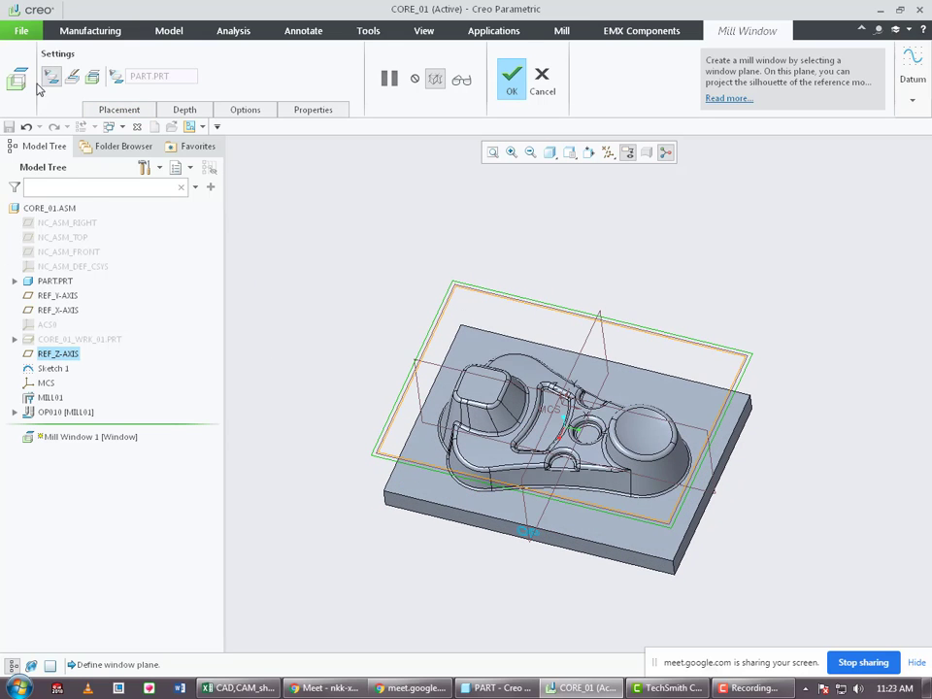
pyautogui.click(73, 77)
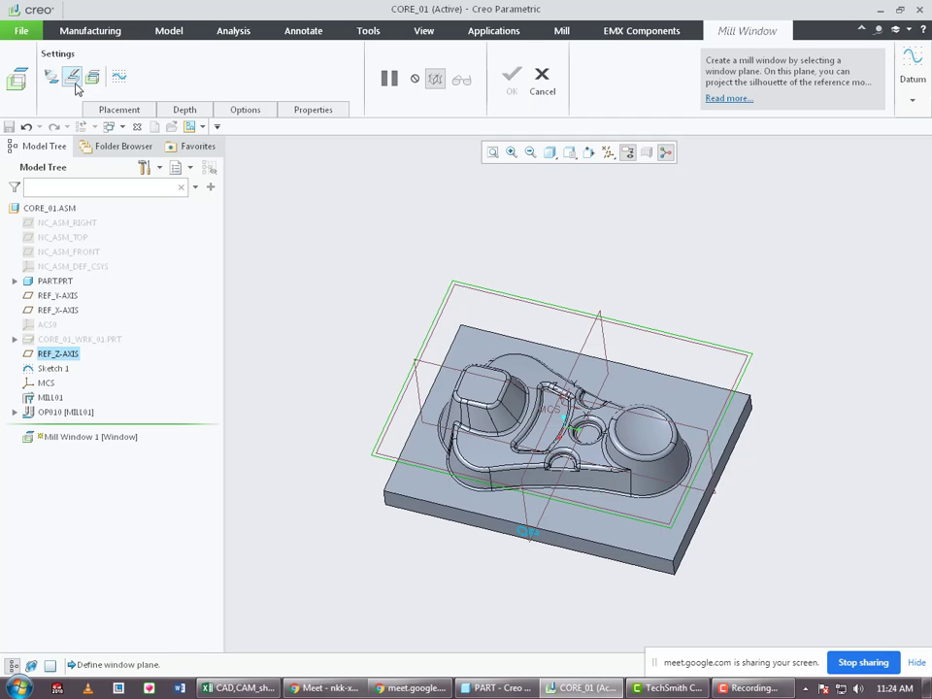
pyautogui.click(118, 81)
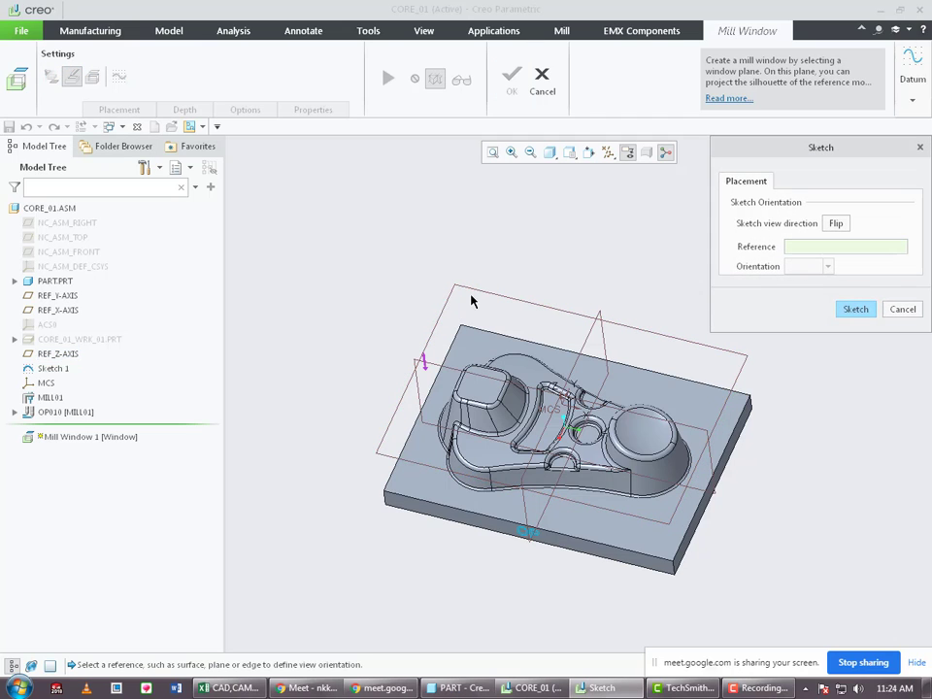
pyautogui.click(855, 309)
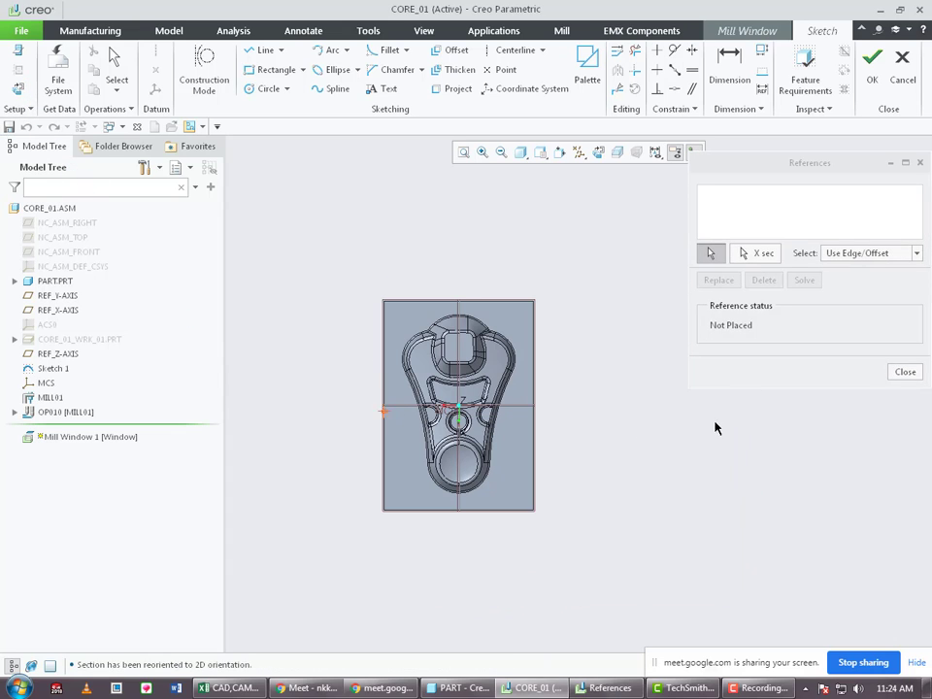
# Reference the REF_Y-AXIS and REF_X-AXIS planes, sketch a rectangle around the base plate's outline and finish the window sketch.
pyautogui.click(450, 311)
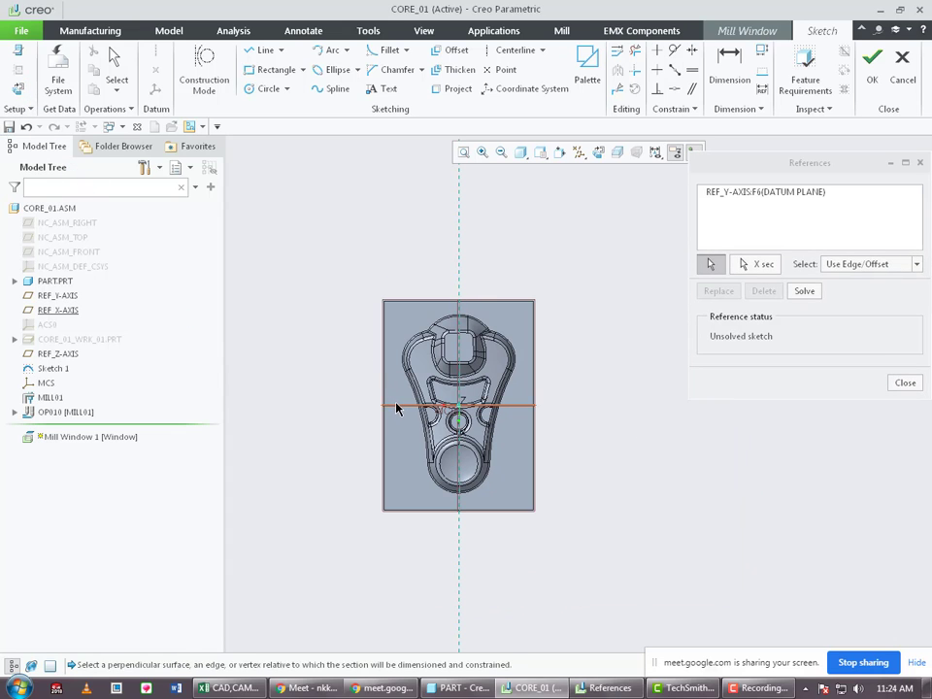
pyautogui.click(397, 405)
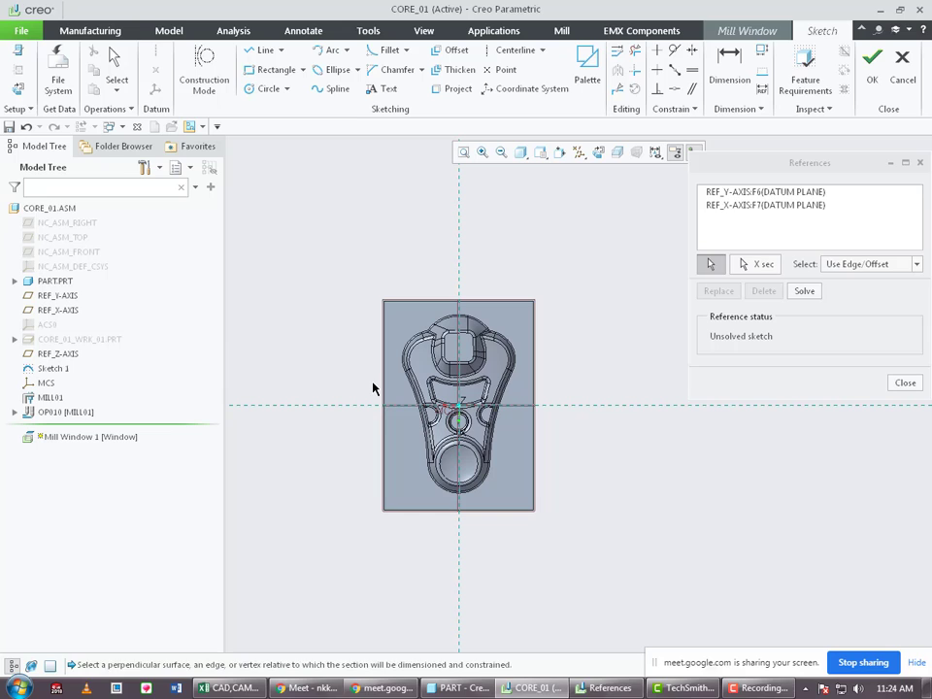
pyautogui.click(272, 70)
pyautogui.click(387, 304)
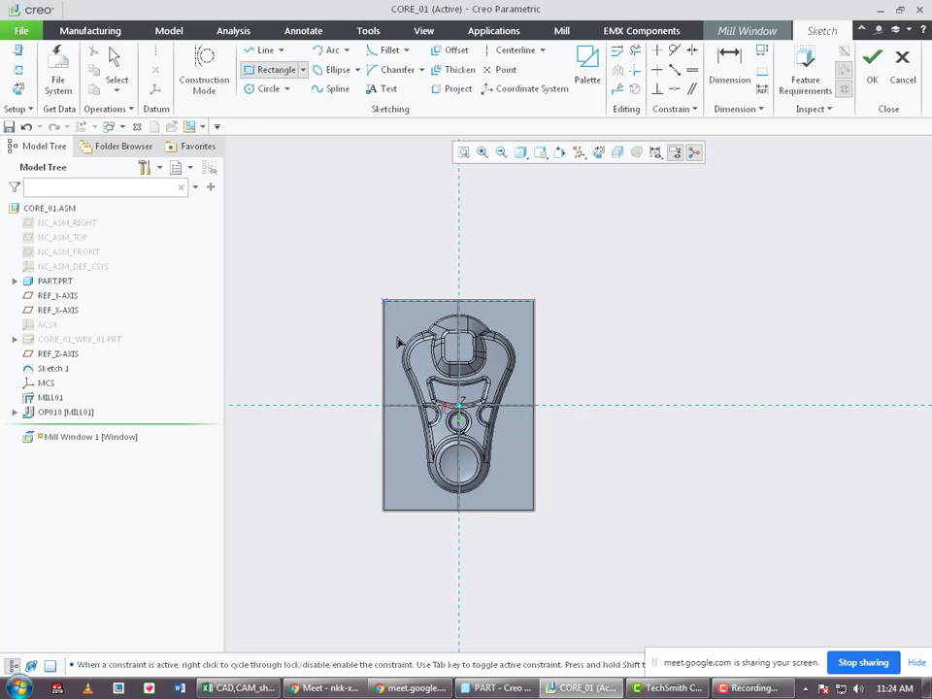
pyautogui.click(536, 511)
pyautogui.middleClick(580, 502)
pyautogui.click(871, 64)
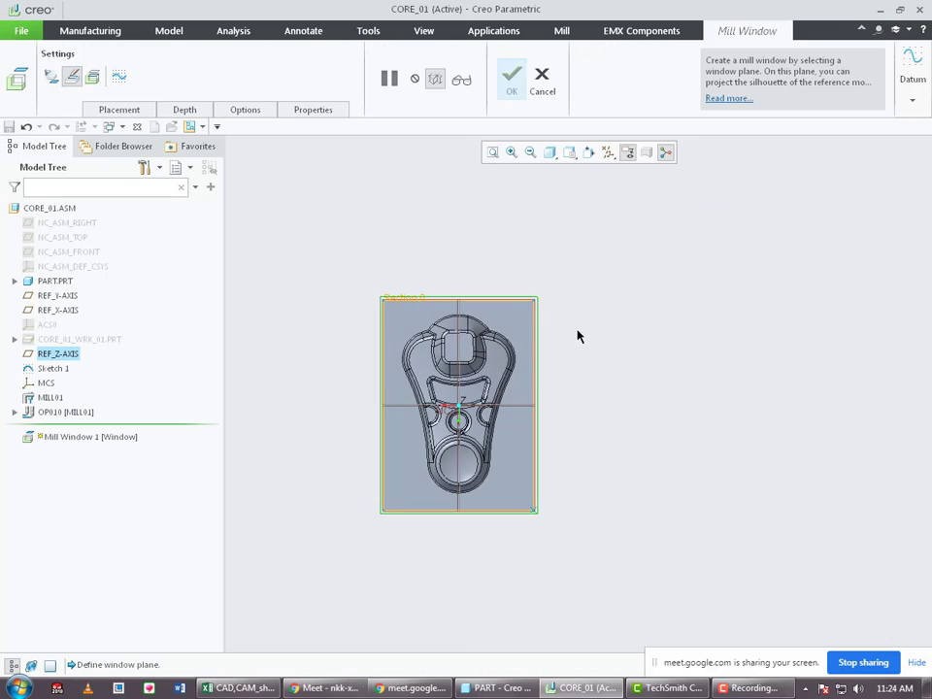
pyautogui.moveTo(582, 241); pyautogui.dragTo(661, 252, button='middle')
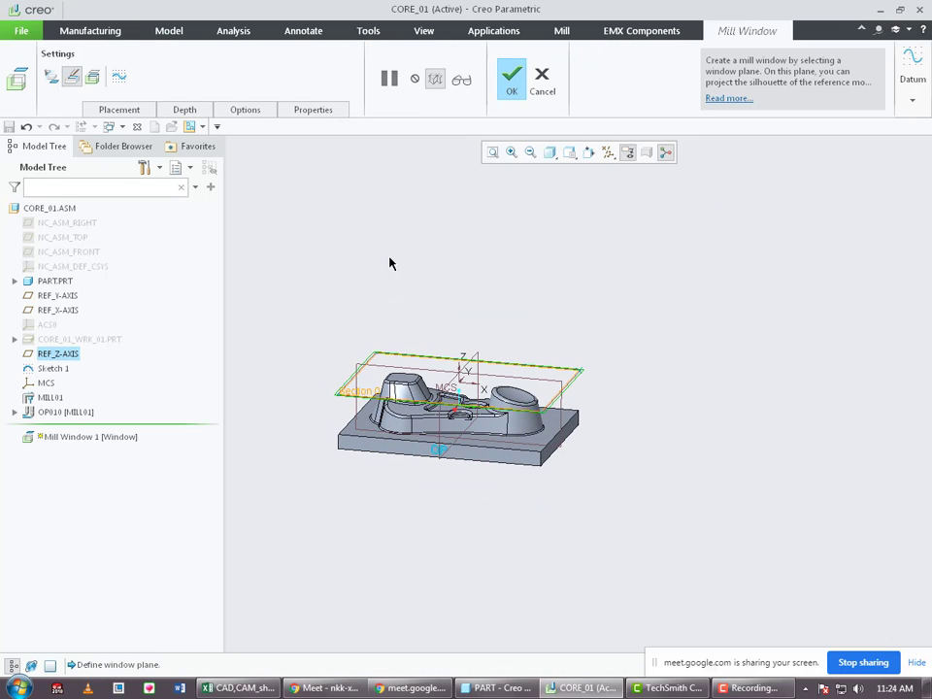
pyautogui.scroll(-5, 336, 475)
pyautogui.moveTo(366, 348); pyautogui.dragTo(332, 364, button='middle')
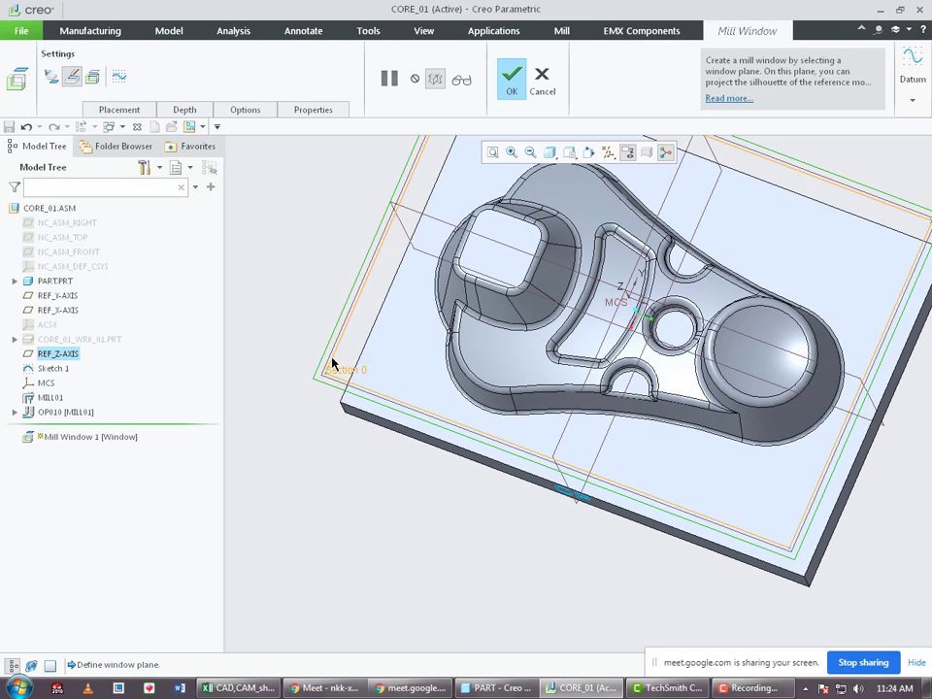
pyautogui.moveTo(416, 406); pyautogui.dragTo(348, 427, button='middle')
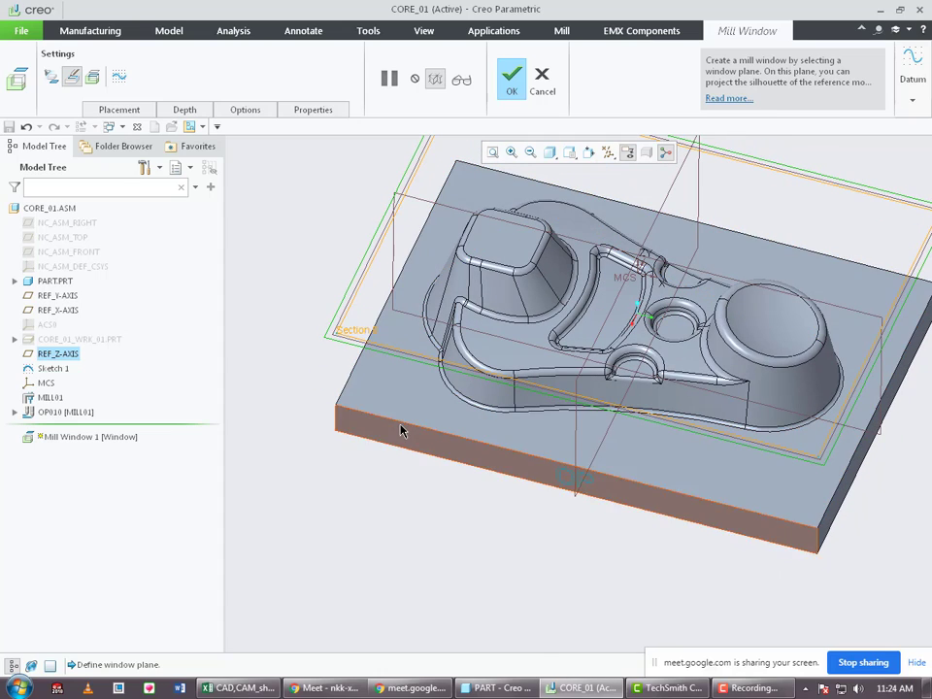
pyautogui.scroll(4, 398, 408)
pyautogui.scroll(-4, 396, 394)
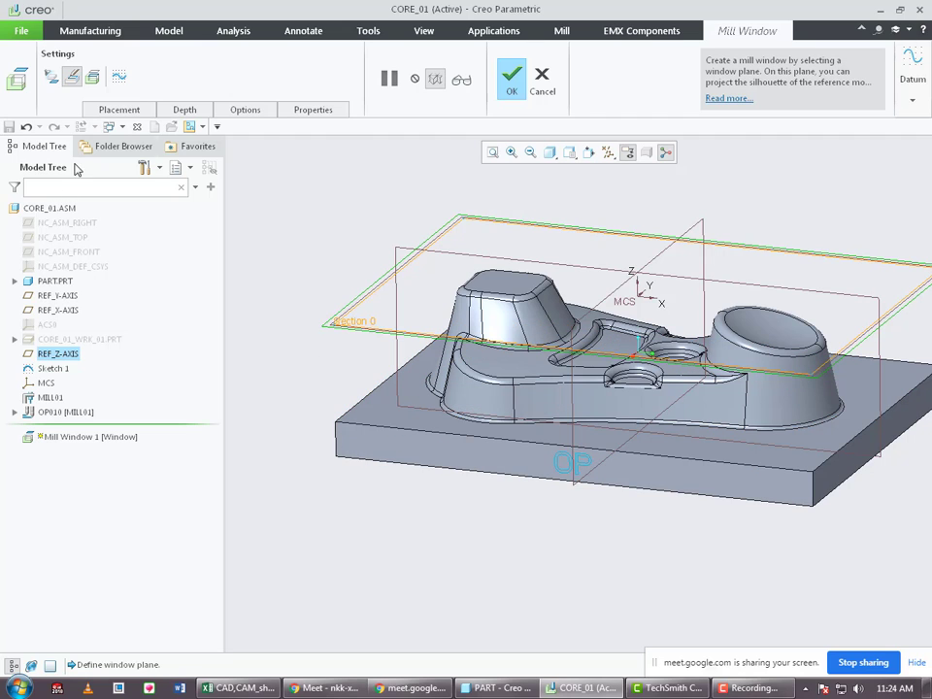
# Check the mill window's depth settings and complete the window without specifying a depth.
pyautogui.click(184, 109)
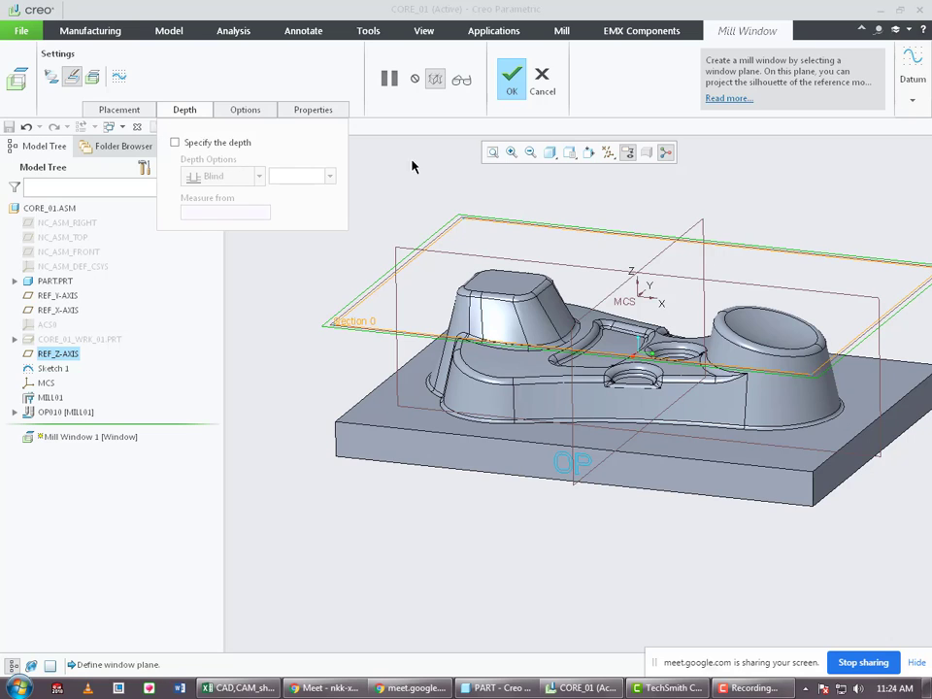
pyautogui.click(516, 93)
pyautogui.click(362, 224)
pyautogui.scroll(2, 433, 354)
pyautogui.moveTo(434, 374); pyautogui.dragTo(433, 393, button='middle')
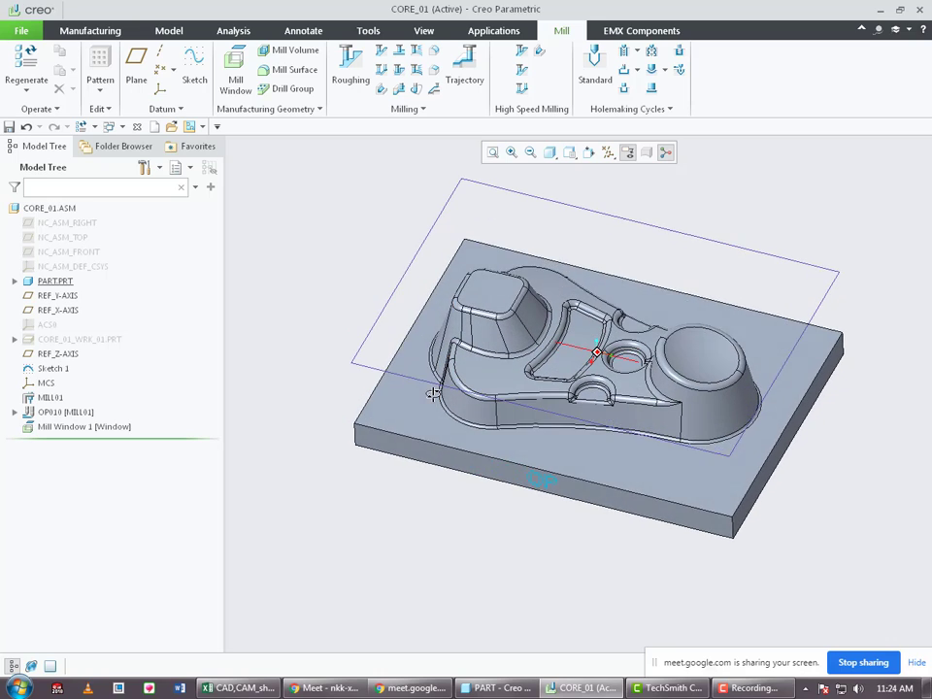
# Rename the mill window as ref_for_roughing and save the assembly.
pyautogui.click(84, 427)
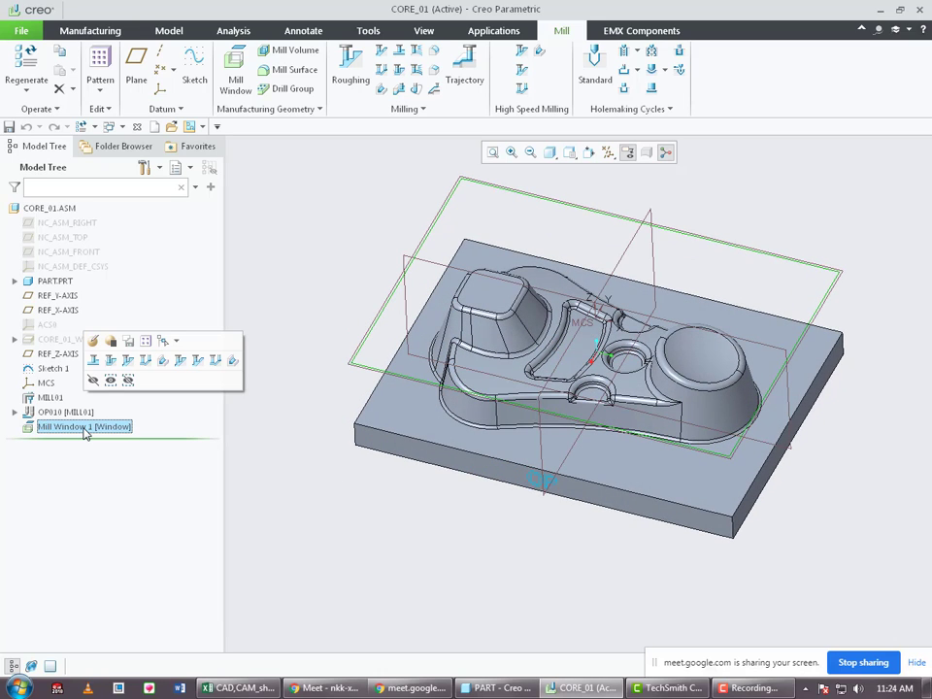
pyautogui.doubleClick(84, 427)
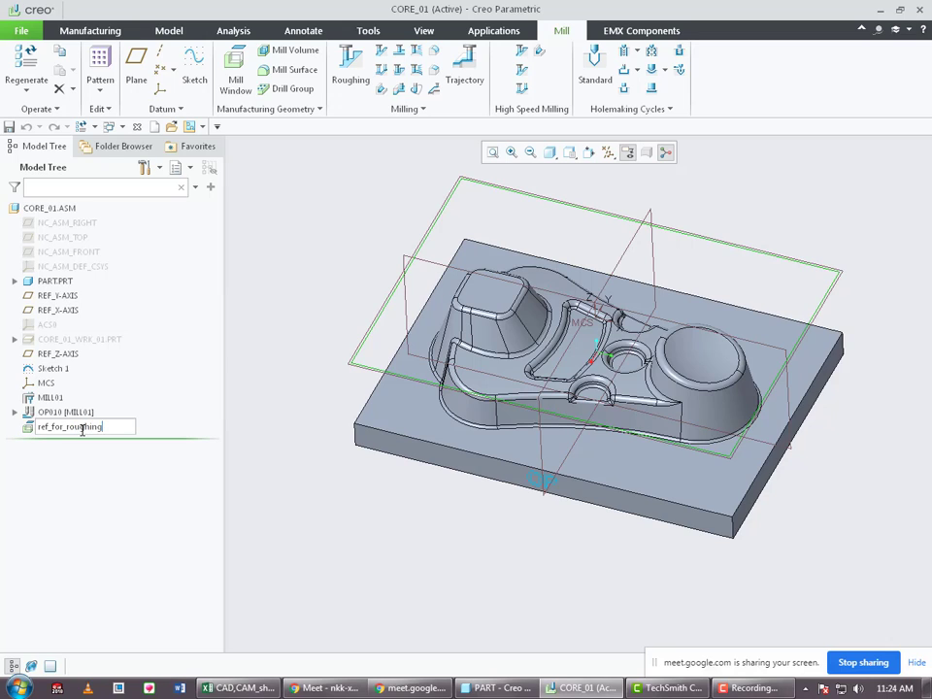
pyautogui.press('Return')
pyautogui.click(297, 374)
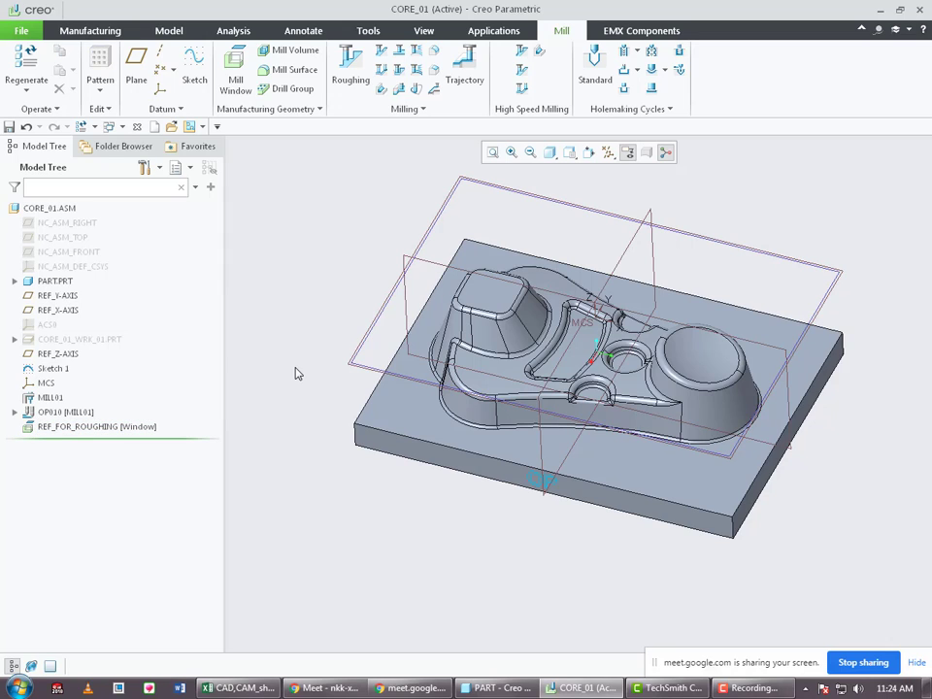
pyautogui.hotkey('ctrl', 's')
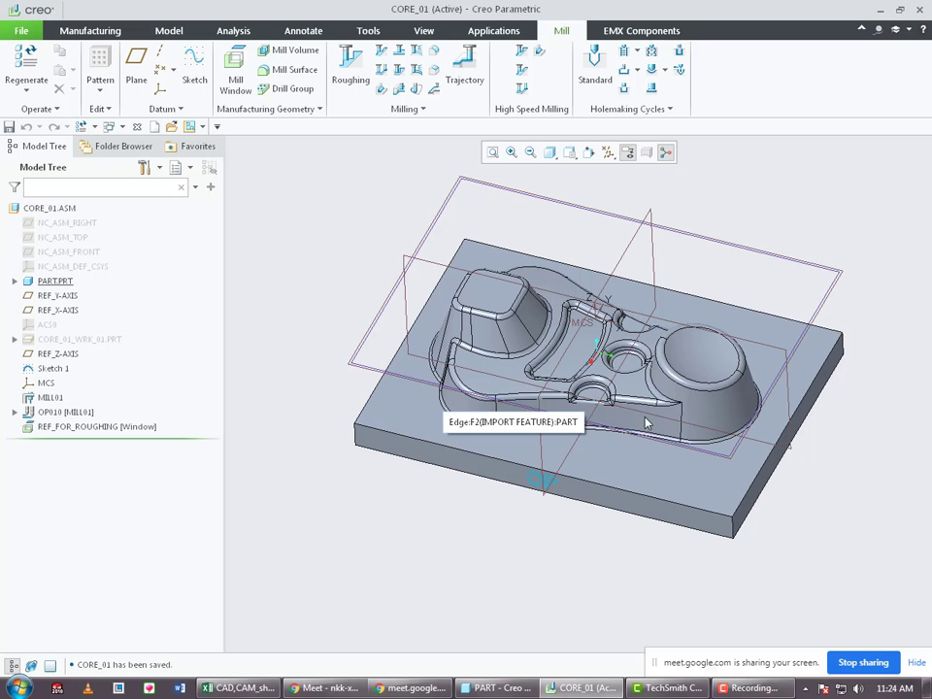
pyautogui.moveTo(647, 424); pyautogui.dragTo(367, 391, button='middle')
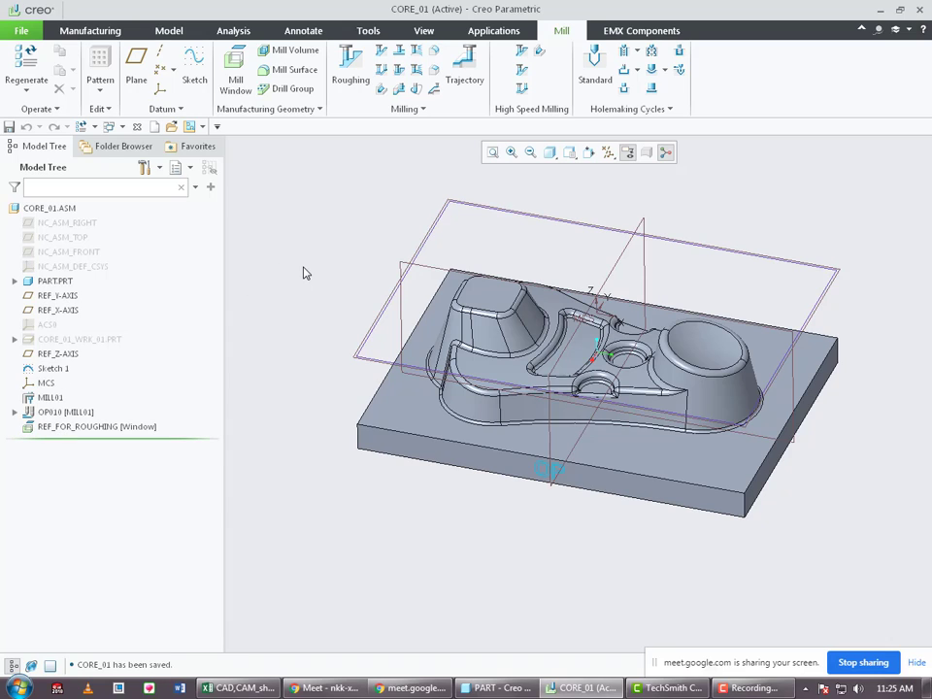
pyautogui.click(423, 109)
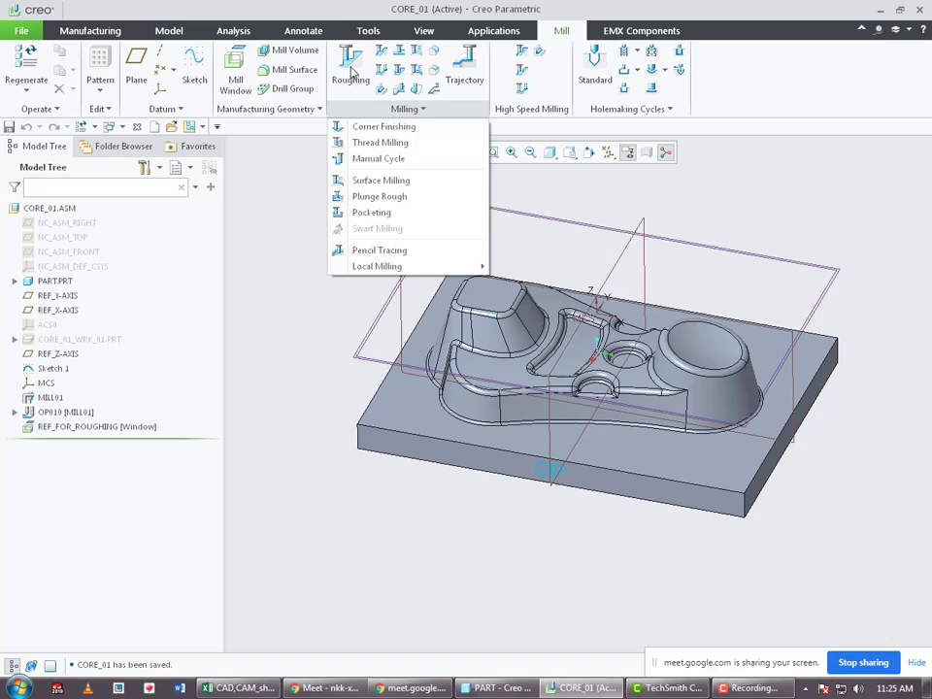
pyautogui.click(397, 74)
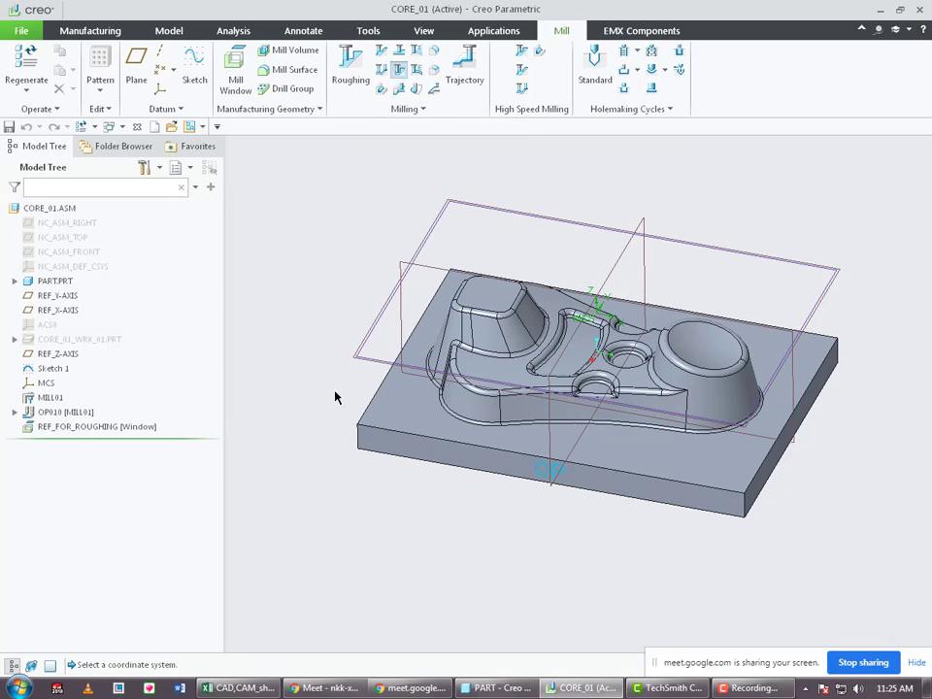
pyautogui.click(233, 30)
pyautogui.click(314, 85)
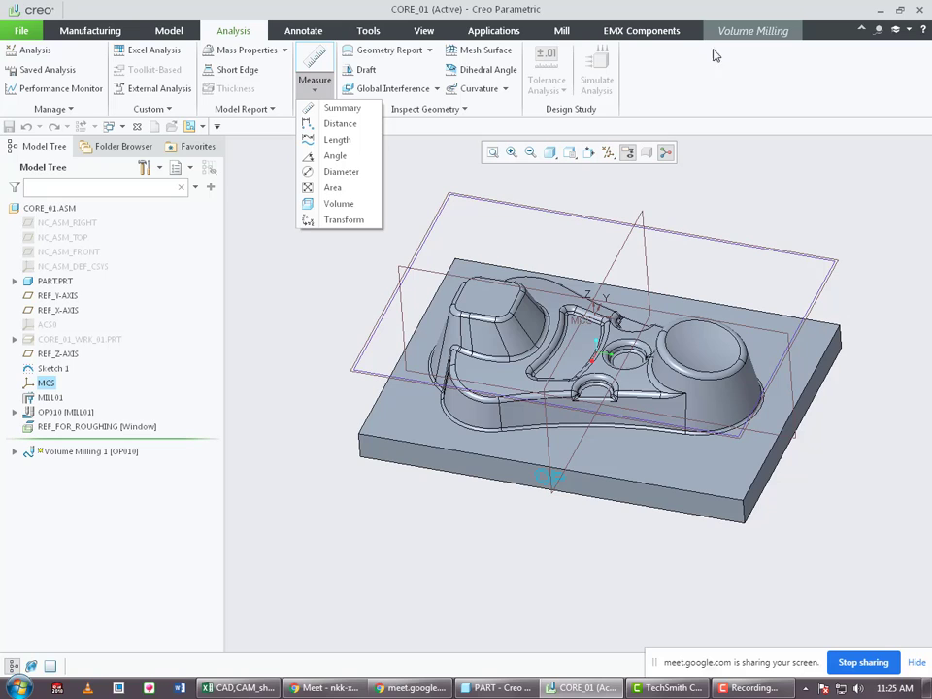
pyautogui.click(748, 37)
pyautogui.click(748, 37)
pyautogui.click(843, 81)
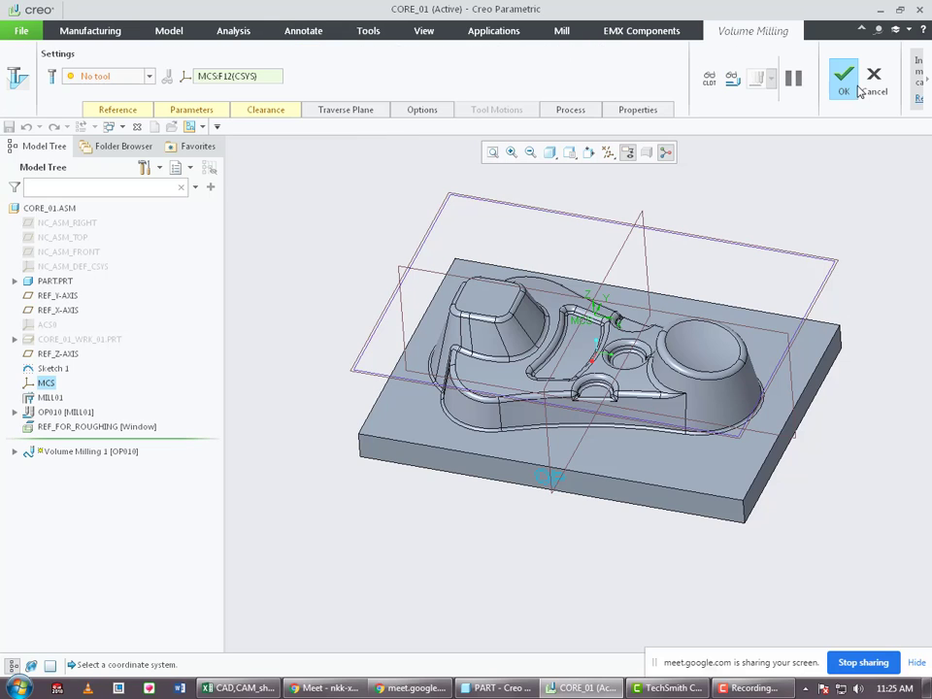
# Show the workpiece CORE_01_WRK_01 and open its definition to examine the overall dimensions and offsets.
pyautogui.rightClick(67, 341)
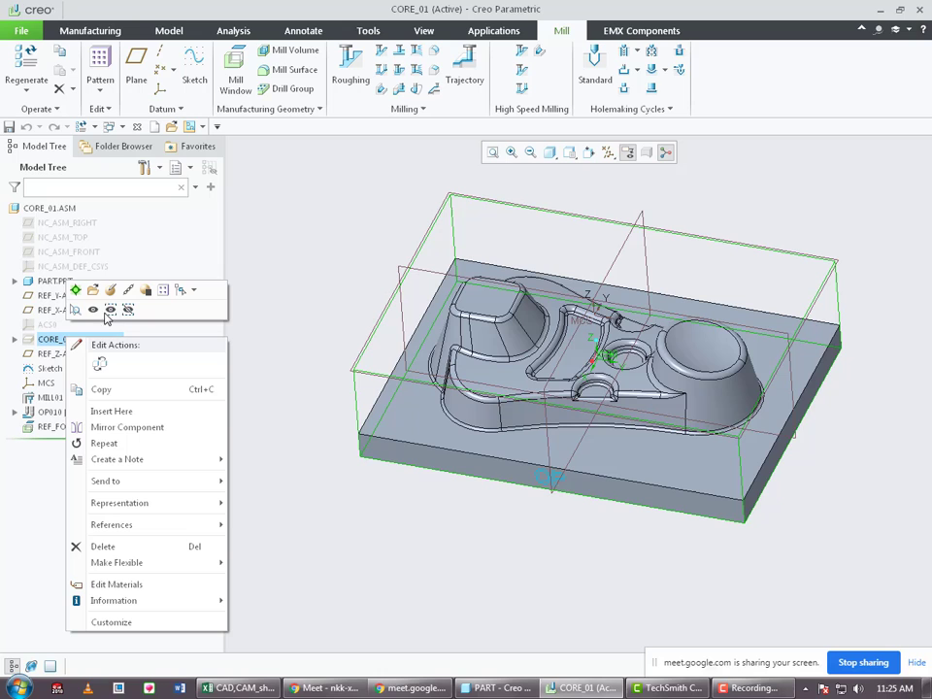
pyautogui.click(91, 311)
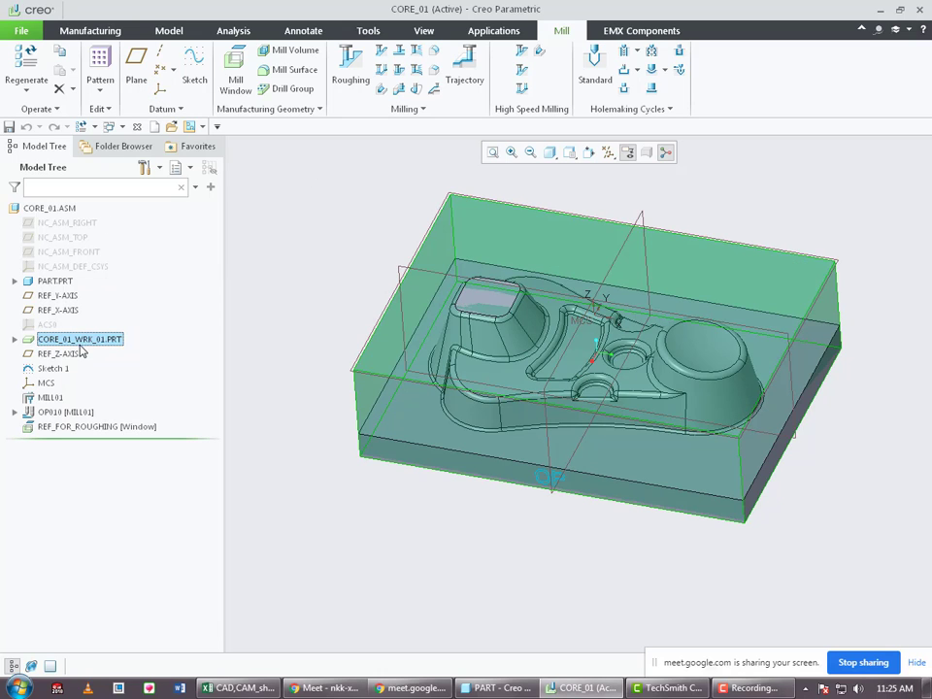
pyautogui.rightClick(82, 350)
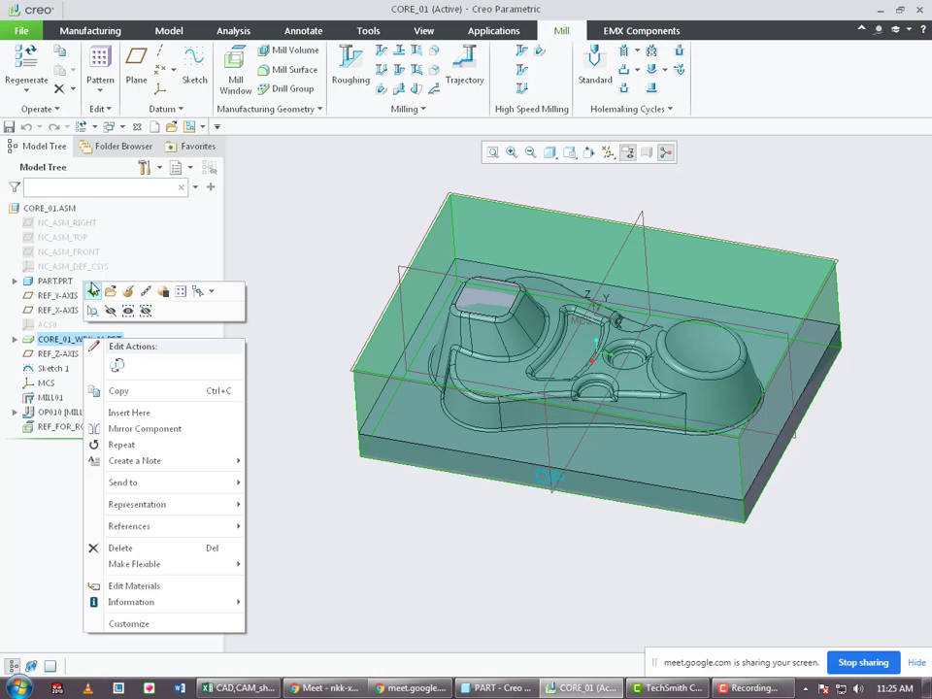
pyautogui.click(130, 291)
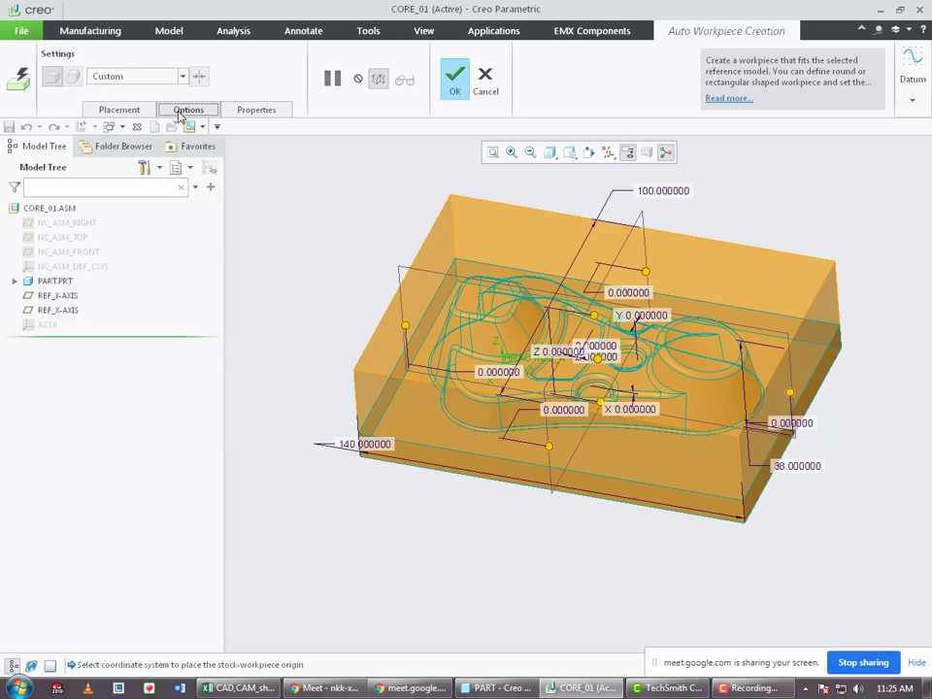
pyautogui.click(182, 111)
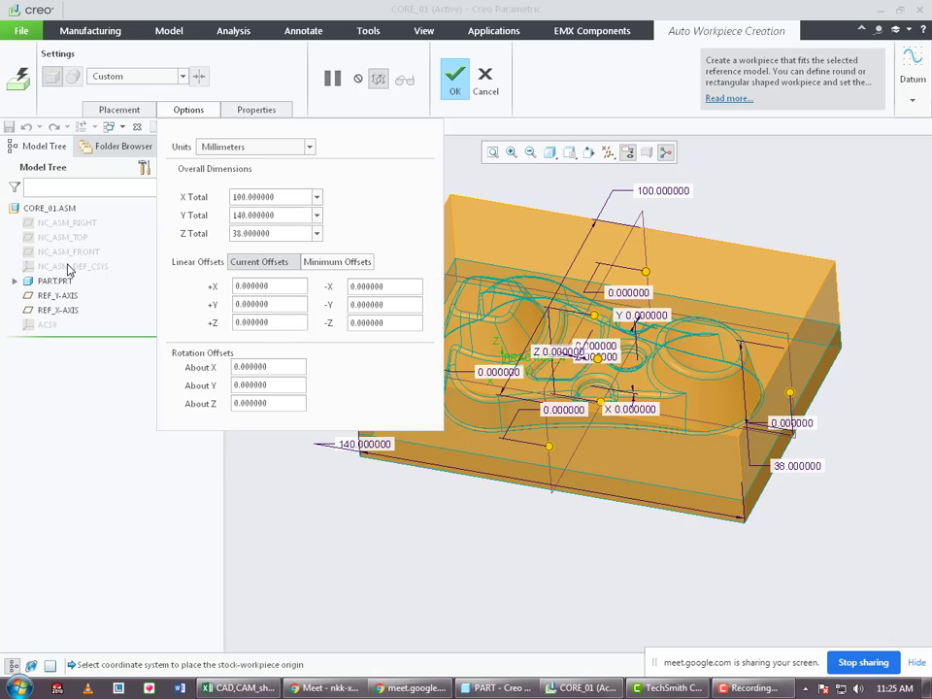
pyautogui.click(454, 84)
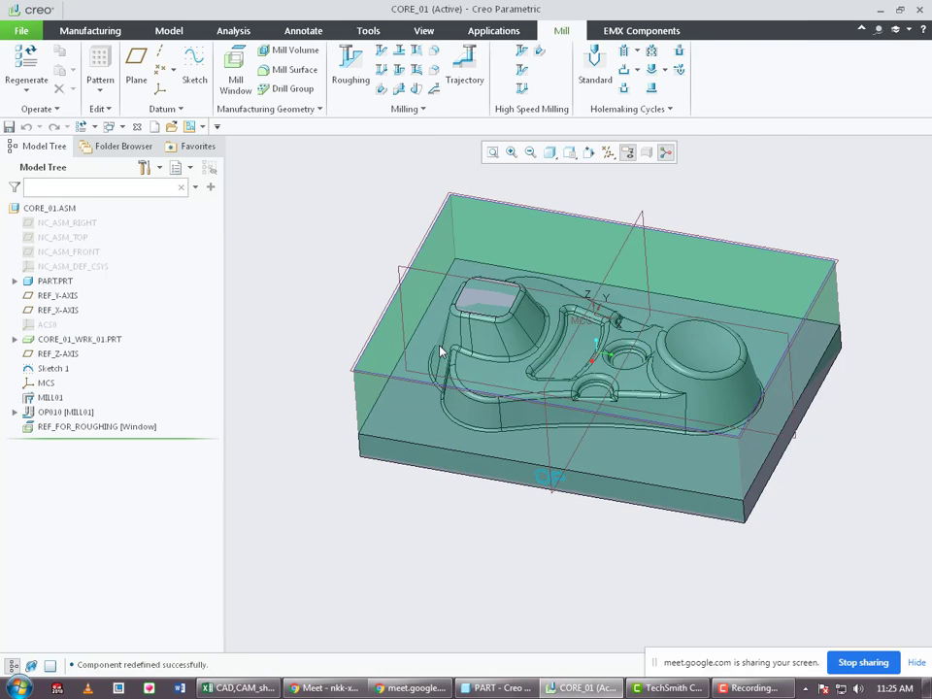
# Try to measure the workpiece's upper edges with the Angle and Distance measurements.
pyautogui.click(233, 30)
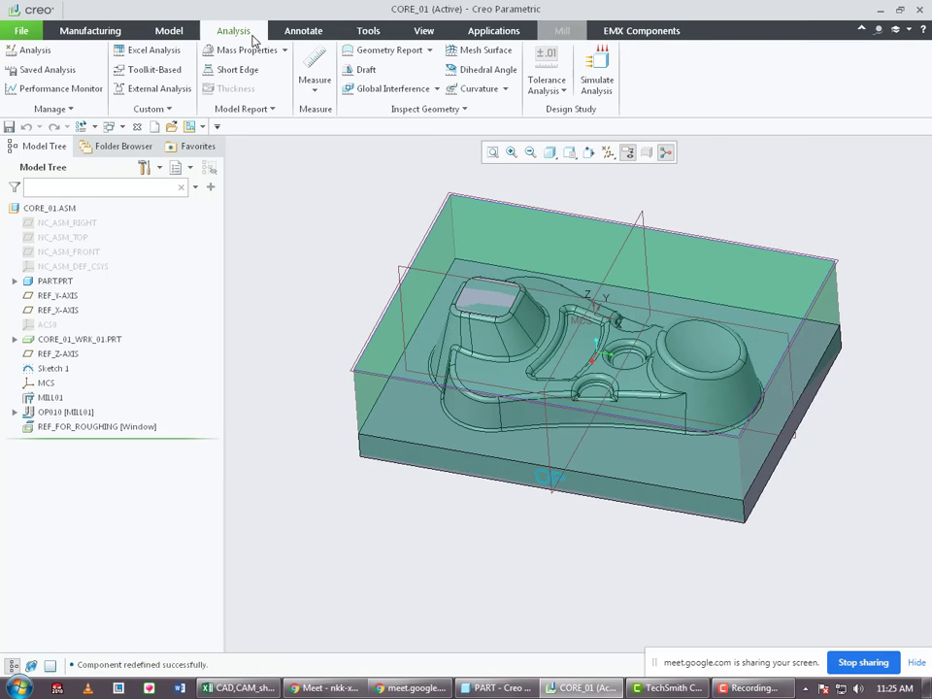
pyautogui.click(313, 94)
pyautogui.click(335, 155)
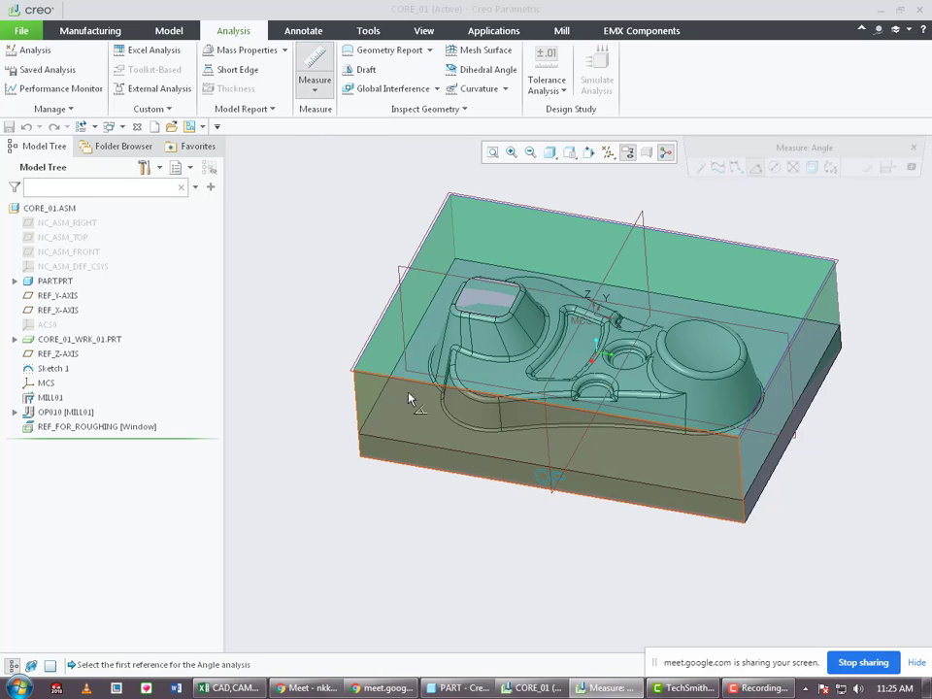
pyautogui.click(381, 376)
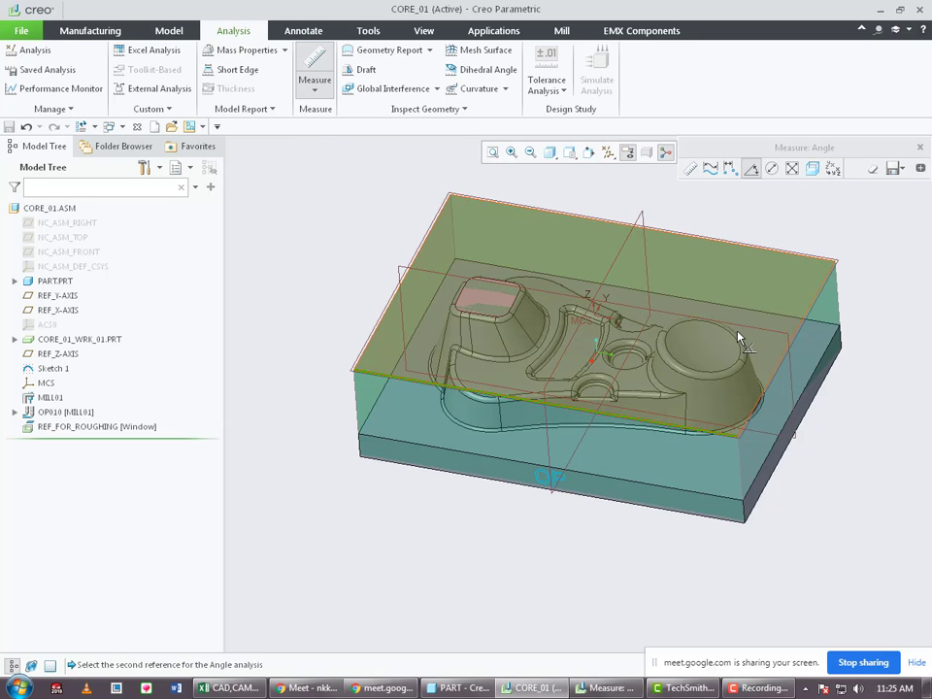
pyautogui.click(831, 278)
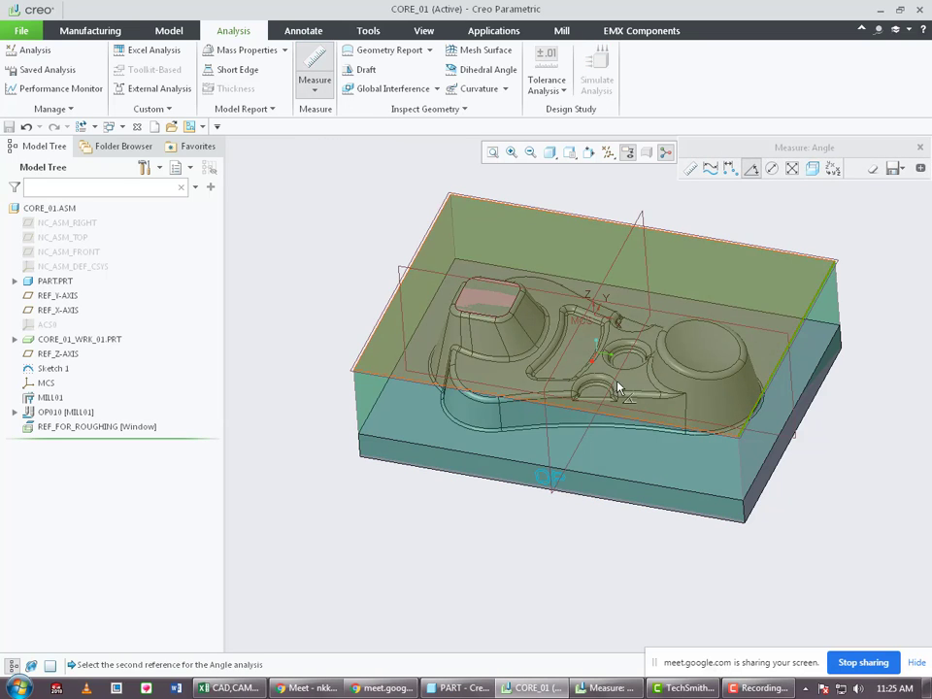
pyautogui.click(731, 168)
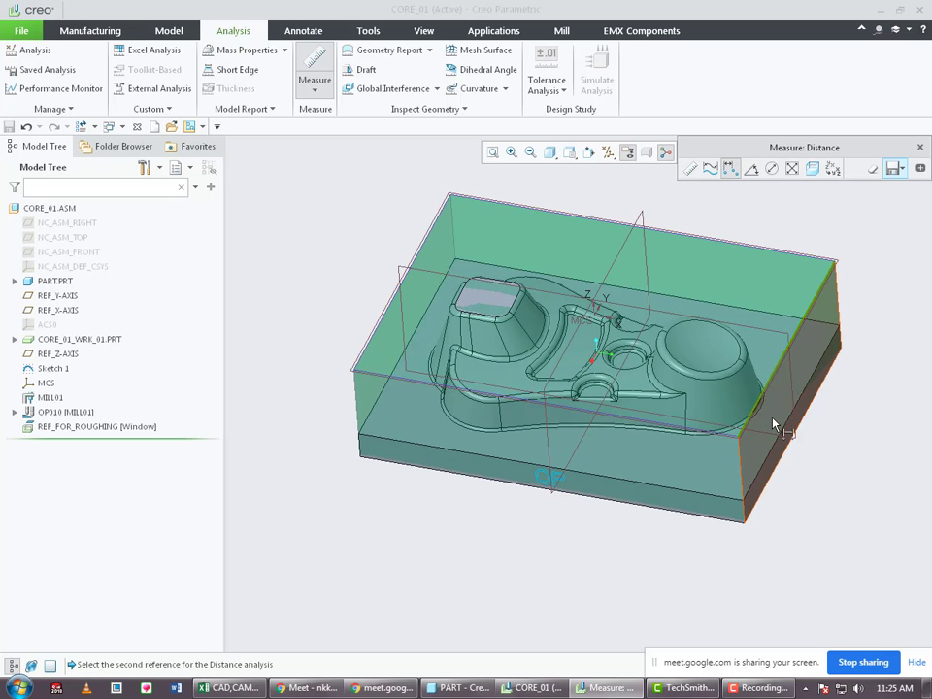
pyautogui.scroll(5, 582, 330)
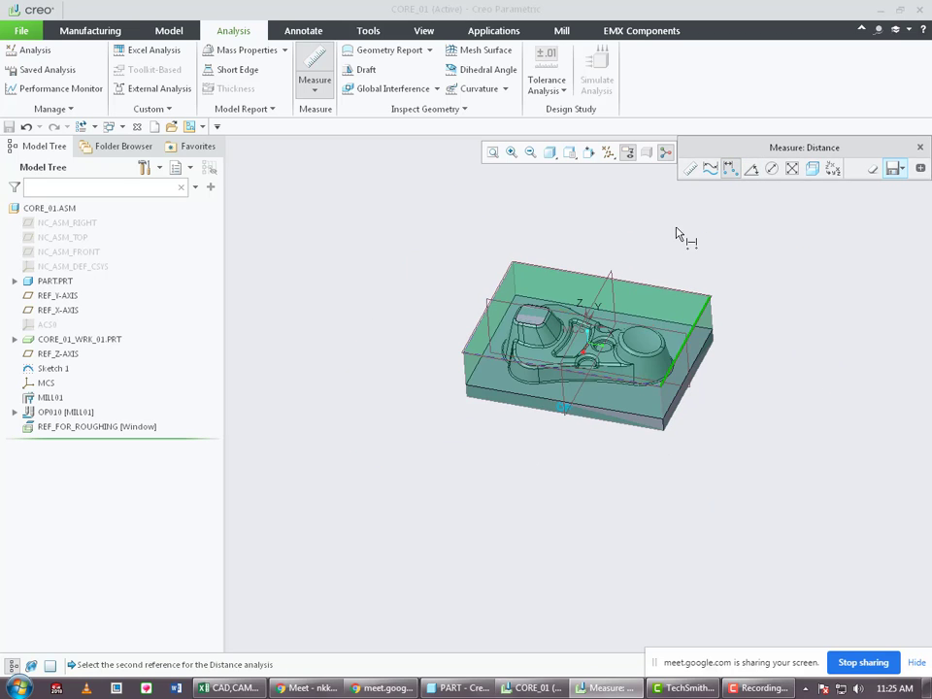
pyautogui.click(490, 360)
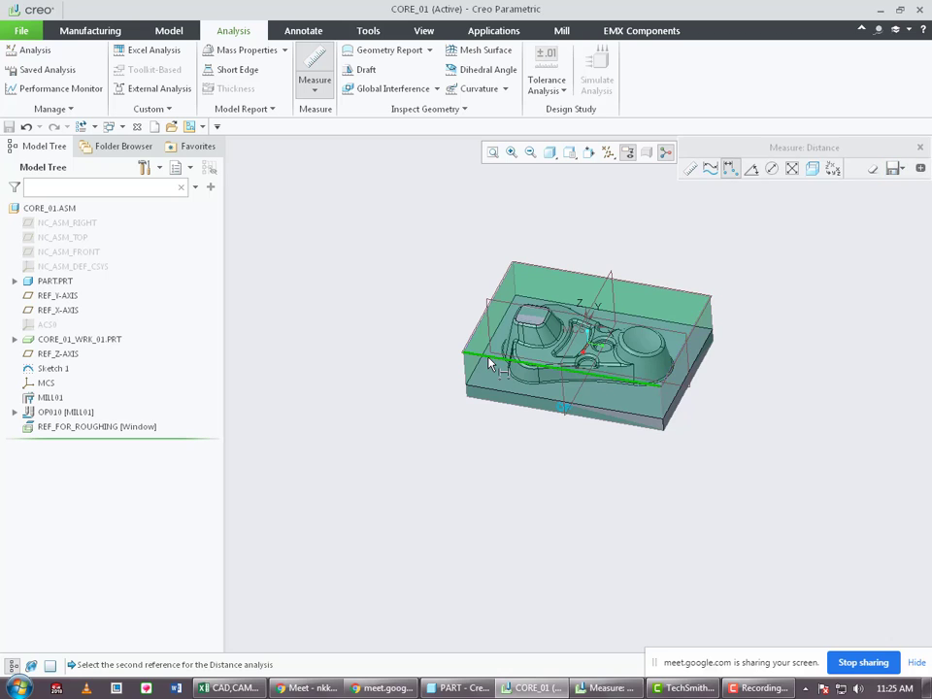
pyautogui.moveTo(774, 150); pyautogui.dragTo(777, 255)
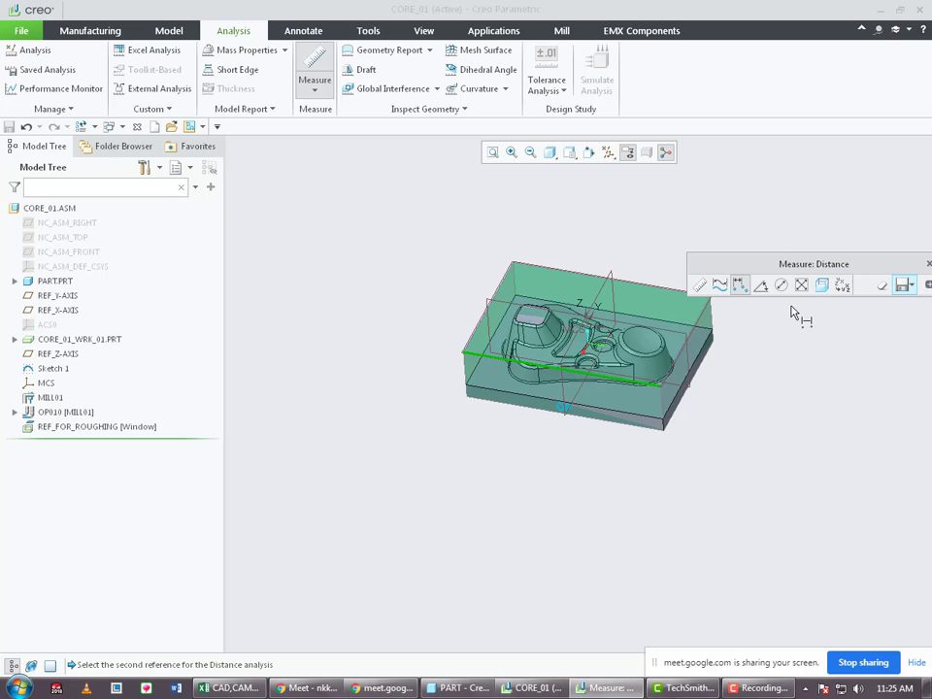
# Measure the lengths of the workpiece's long upper edge, short upper edge and vertical corner edge.
pyautogui.click(720, 285)
pyautogui.scroll(-4, 676, 398)
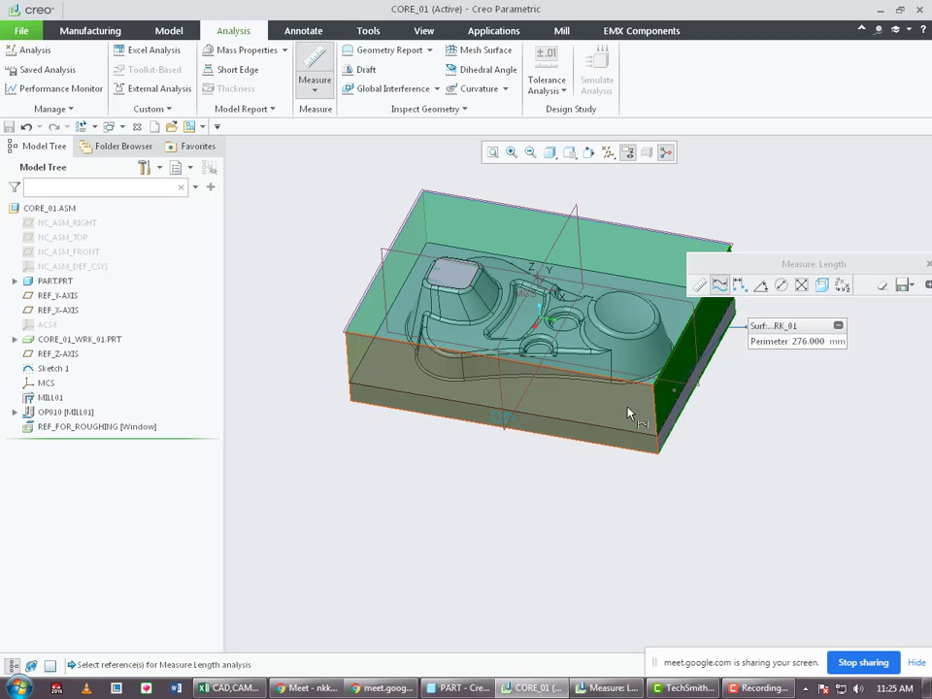
pyautogui.moveTo(629, 414); pyautogui.dragTo(398, 370, button='middle')
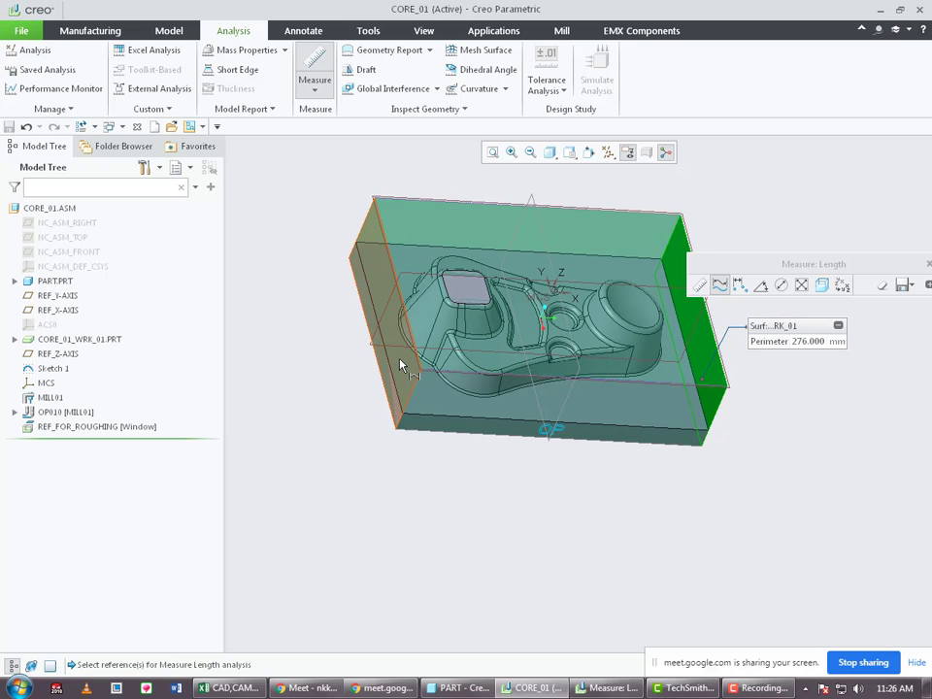
pyautogui.click(632, 383)
pyautogui.moveTo(623, 396); pyautogui.dragTo(552, 400, button='middle')
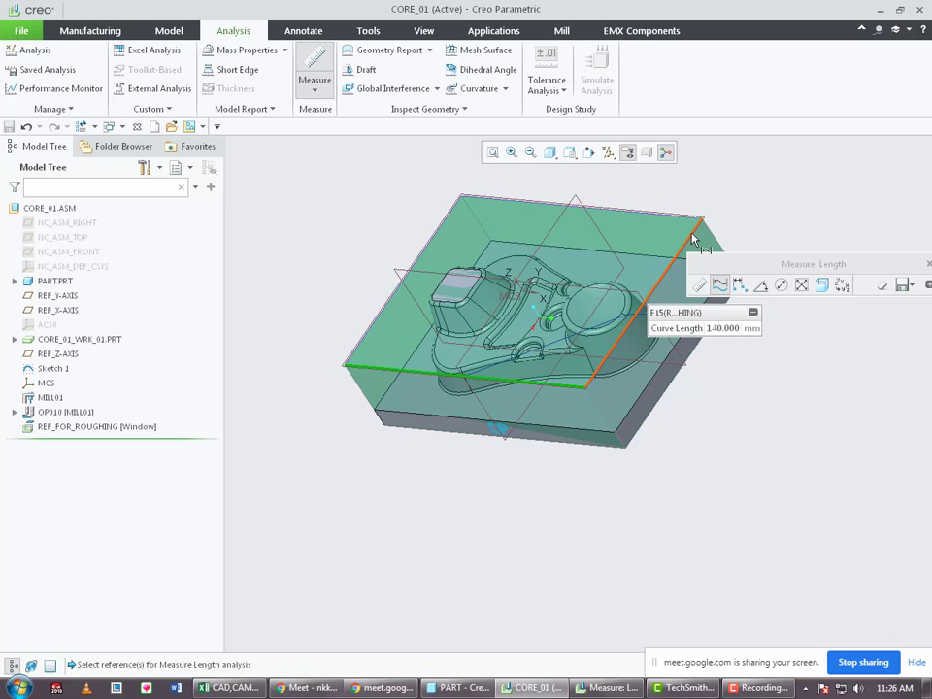
pyautogui.click(693, 238)
pyautogui.moveTo(749, 265); pyautogui.dragTo(740, 318)
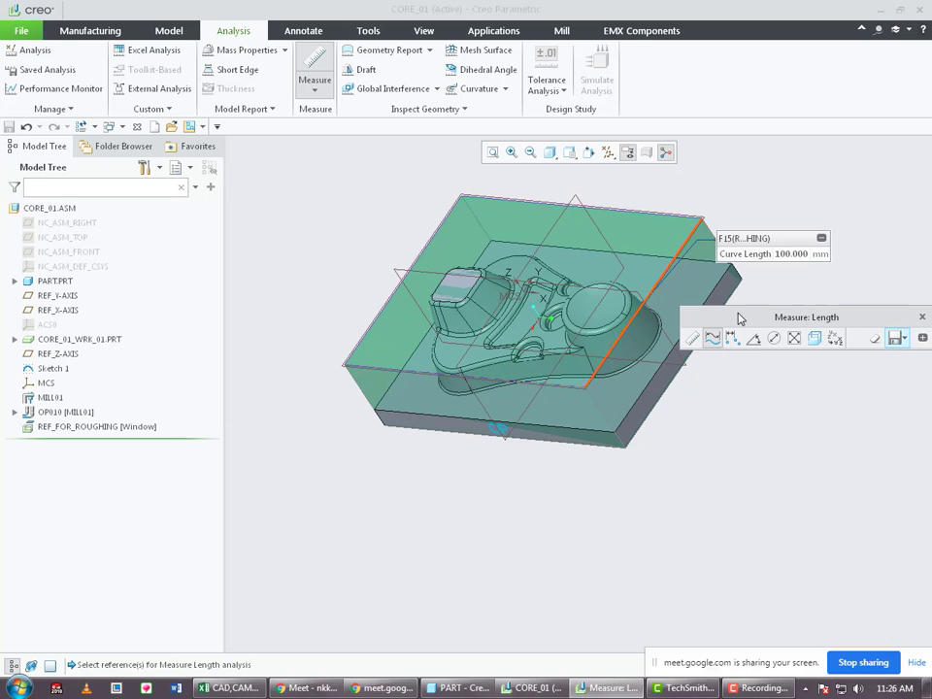
pyautogui.click(595, 407)
pyautogui.moveTo(517, 475); pyautogui.dragTo(522, 435, button='middle')
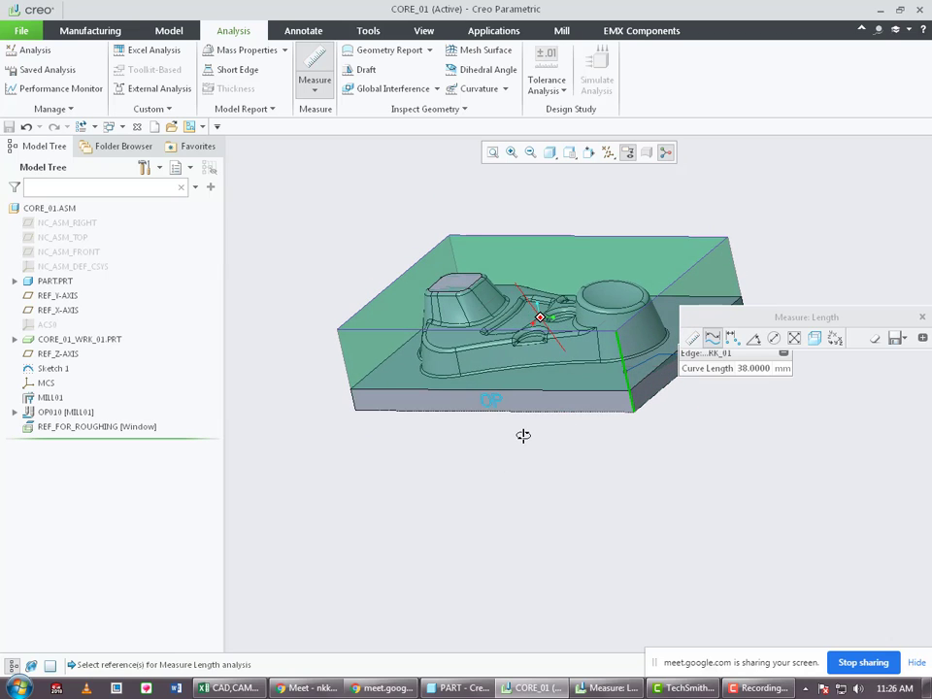
pyautogui.click(922, 316)
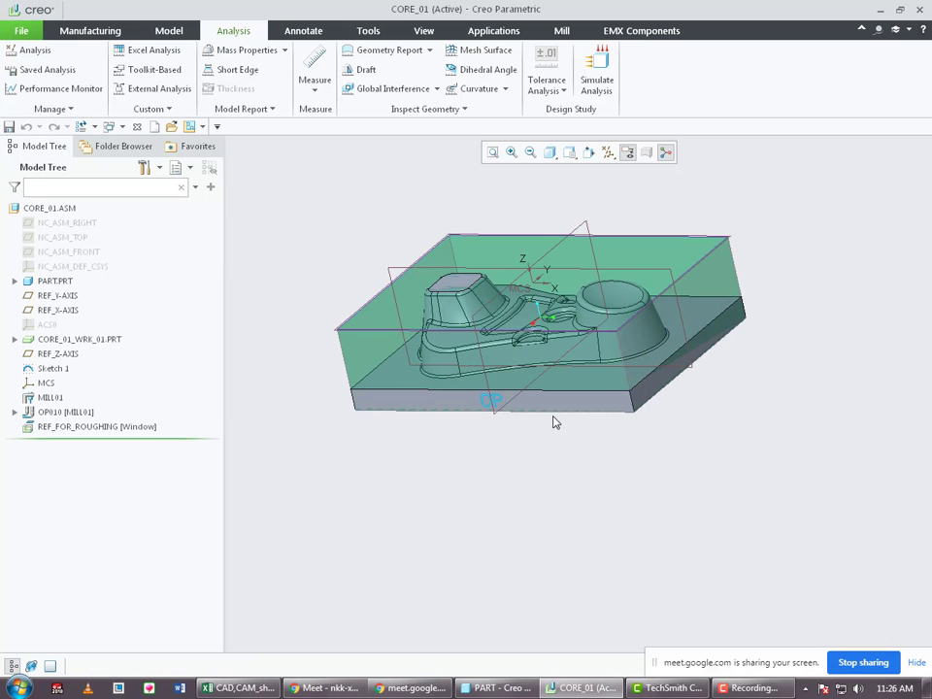
# Measure the length of the base plate's vertical corner edge on the core part.
pyautogui.click(315, 92)
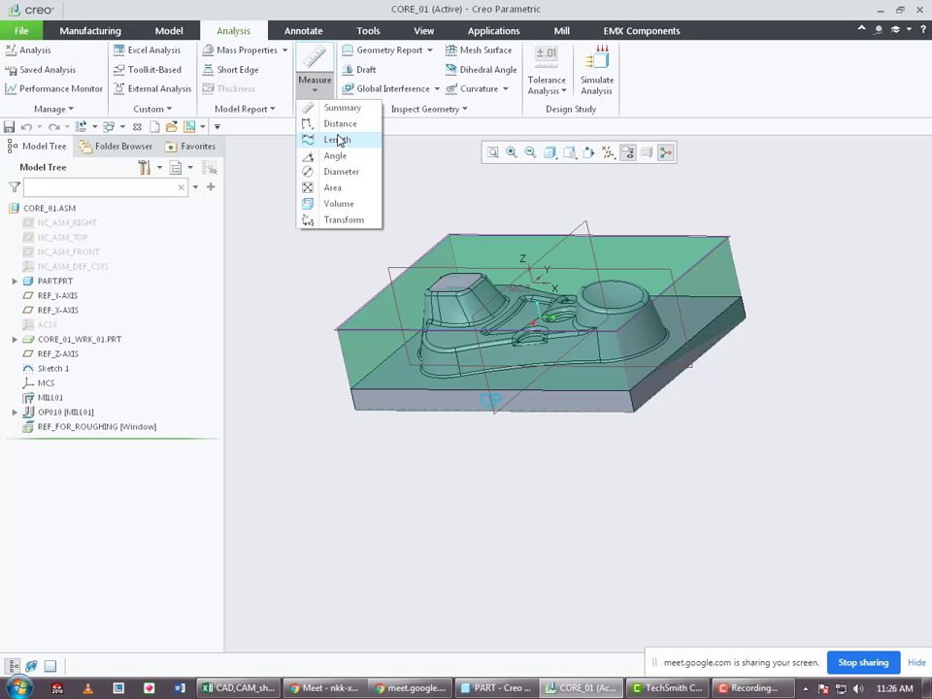
pyautogui.click(338, 140)
pyautogui.scroll(-5, 658, 407)
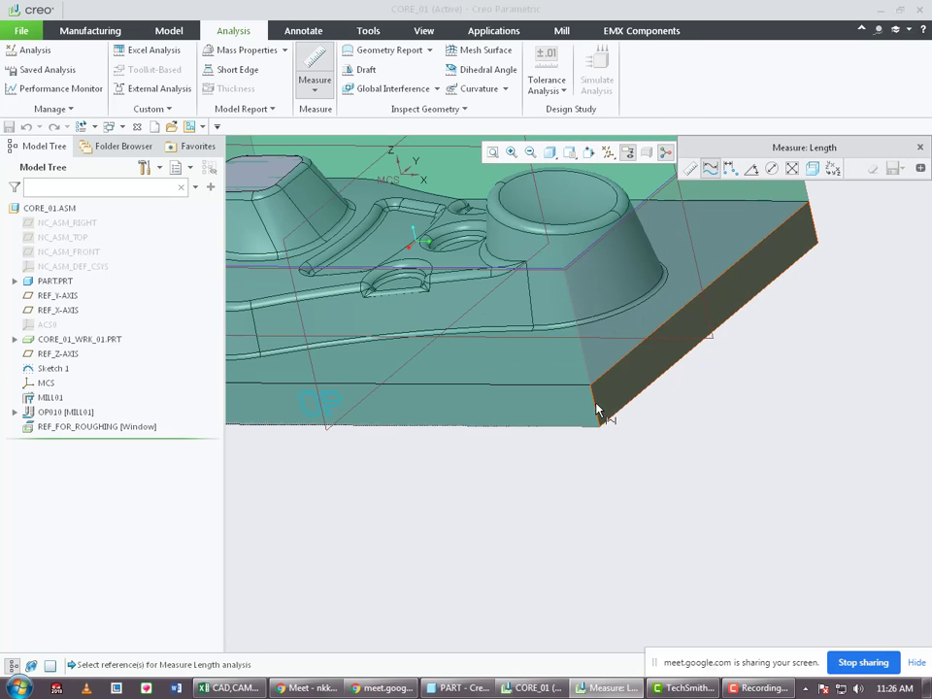
pyautogui.click(596, 412)
pyautogui.scroll(6, 598, 443)
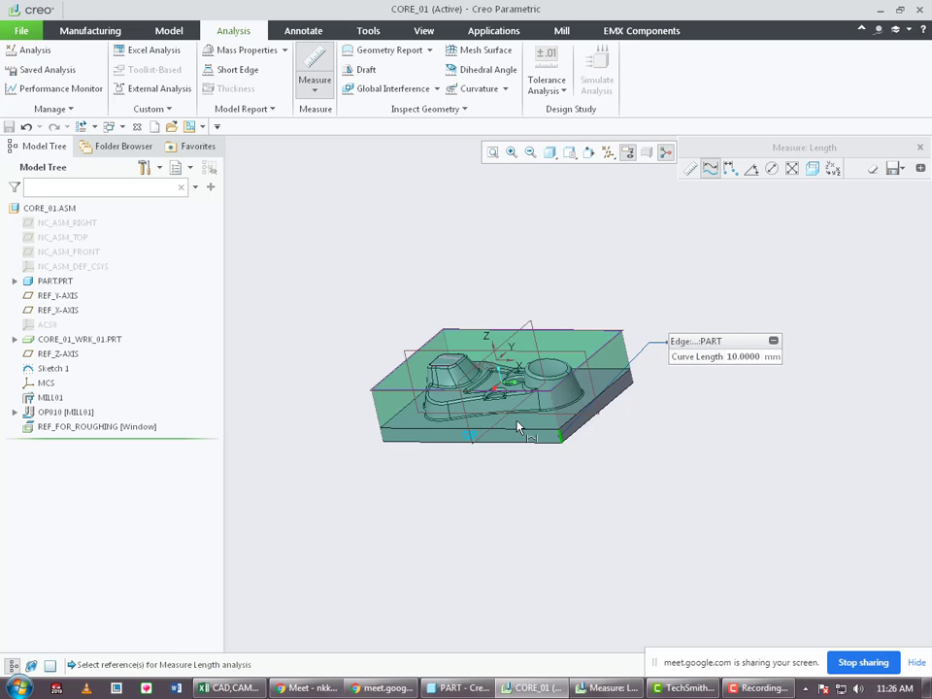
pyautogui.moveTo(518, 427); pyautogui.dragTo(510, 468, button='middle')
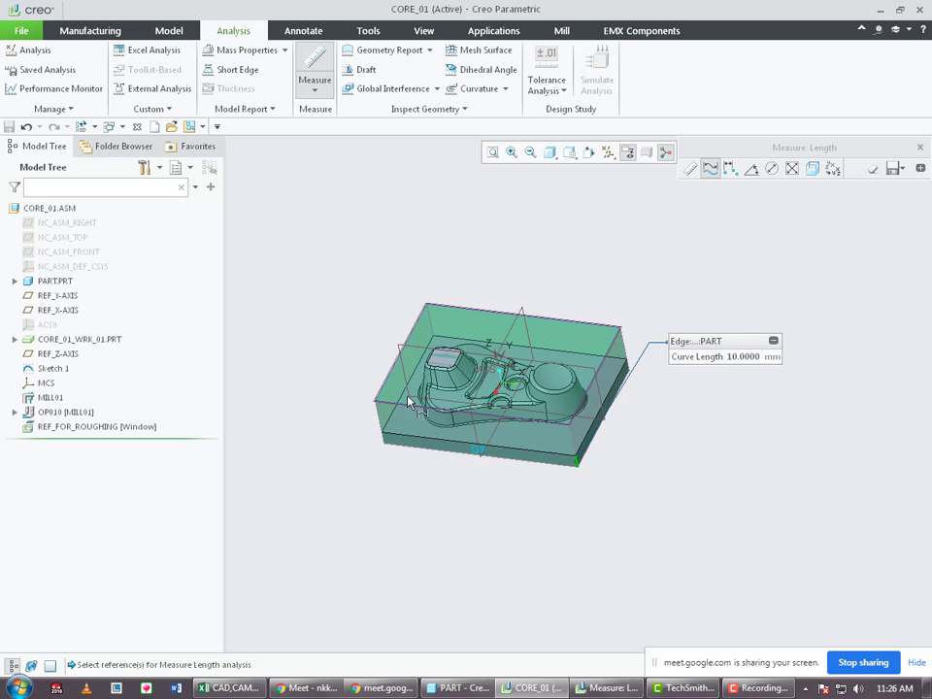
# Inspect the workpiece around the core part from several angles and close the length measurement.
pyautogui.moveTo(408, 401); pyautogui.dragTo(439, 423, button='middle')
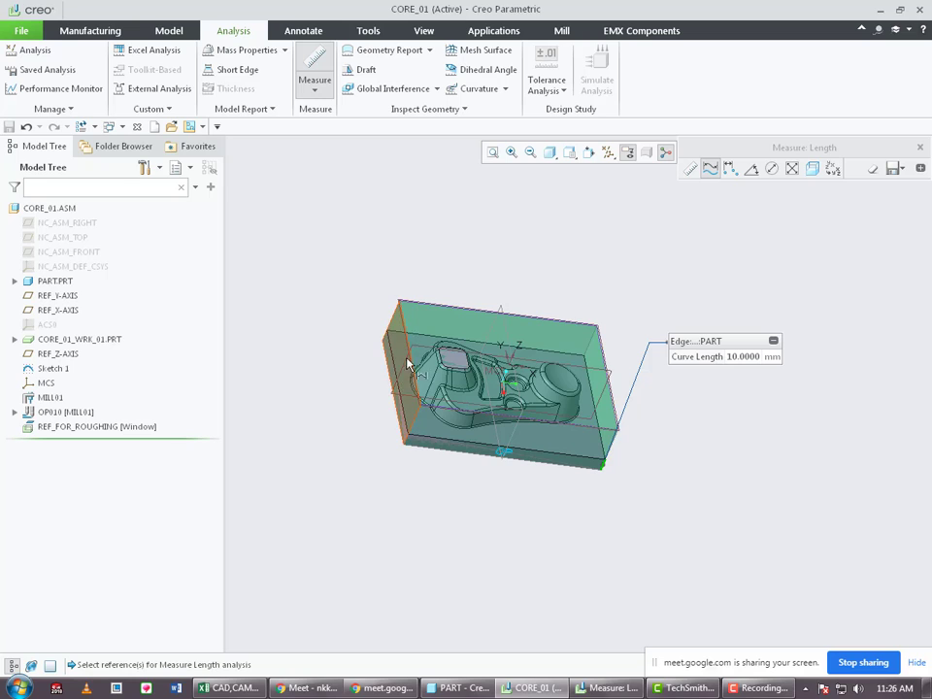
pyautogui.moveTo(630, 412); pyautogui.dragTo(583, 368, button='middle')
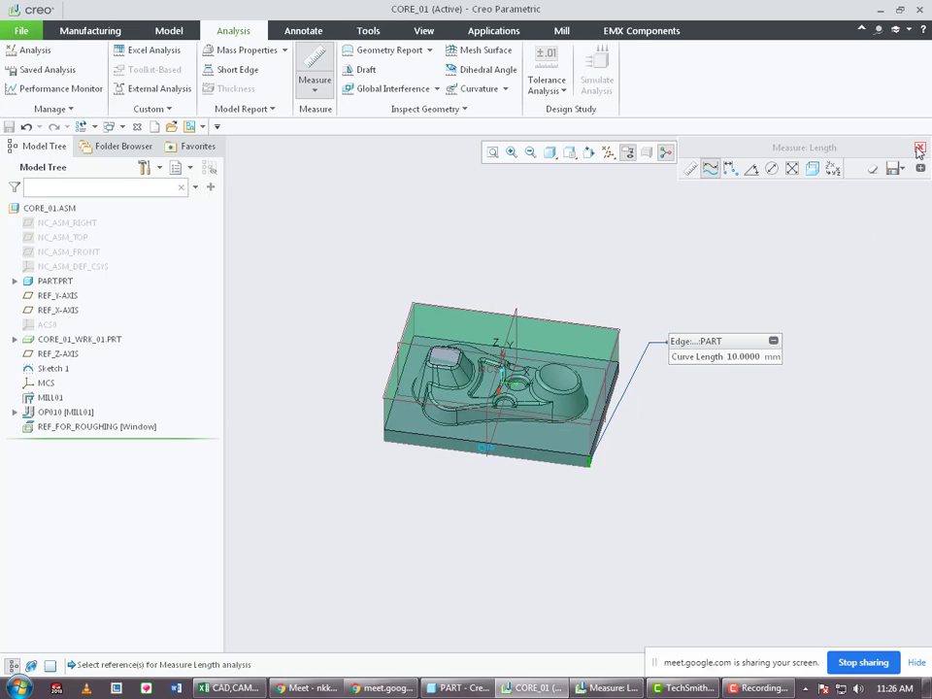
pyautogui.click(919, 147)
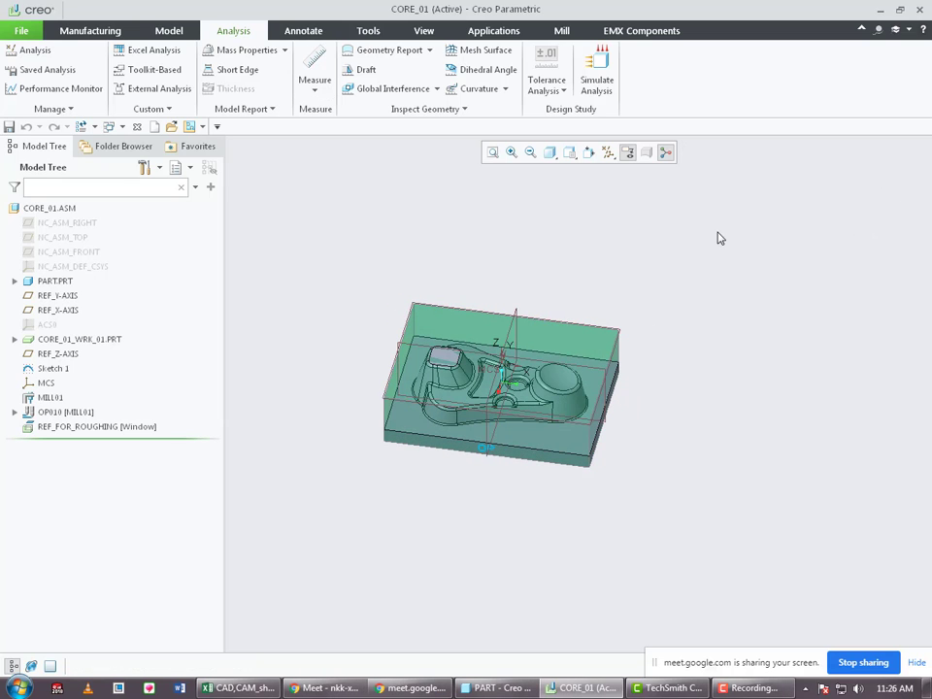
# Start a Volume Milling sequence and hide the workpiece CORE_01_WRK_01.
pyautogui.click(561, 32)
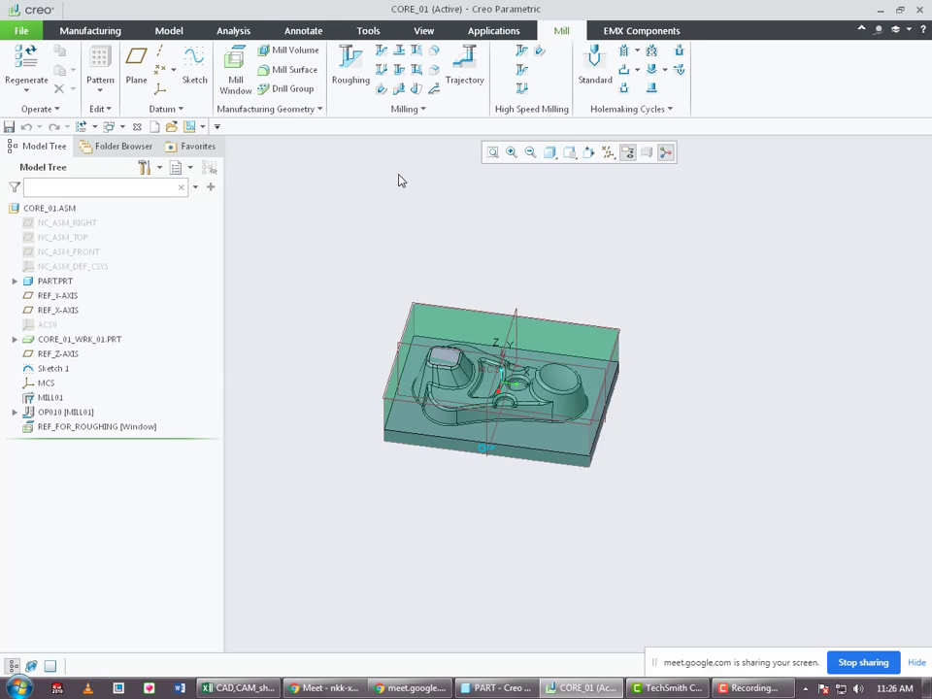
pyautogui.click(402, 74)
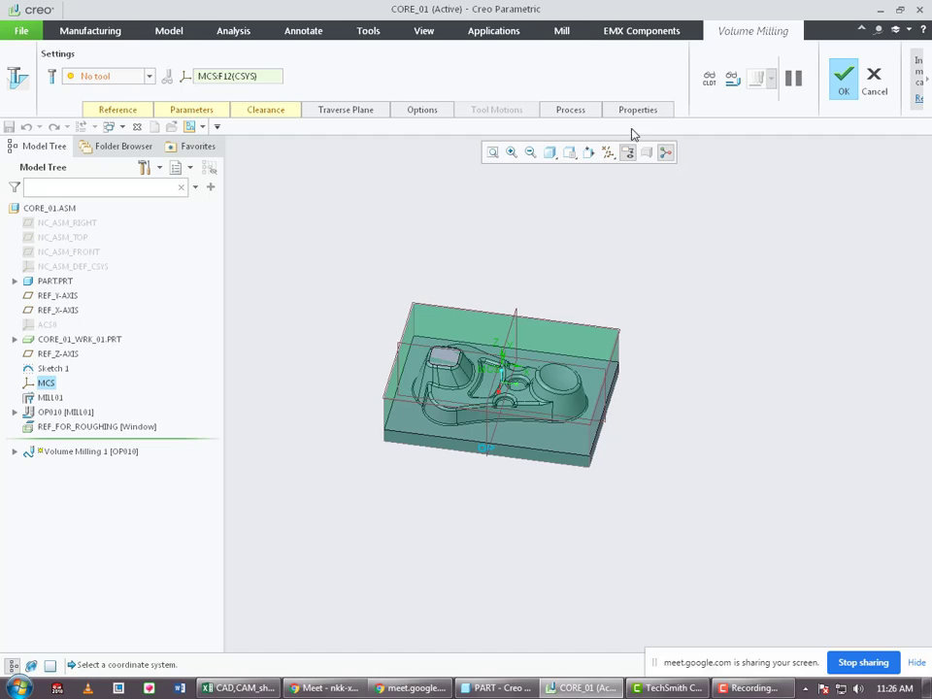
pyautogui.rightClick(101, 342)
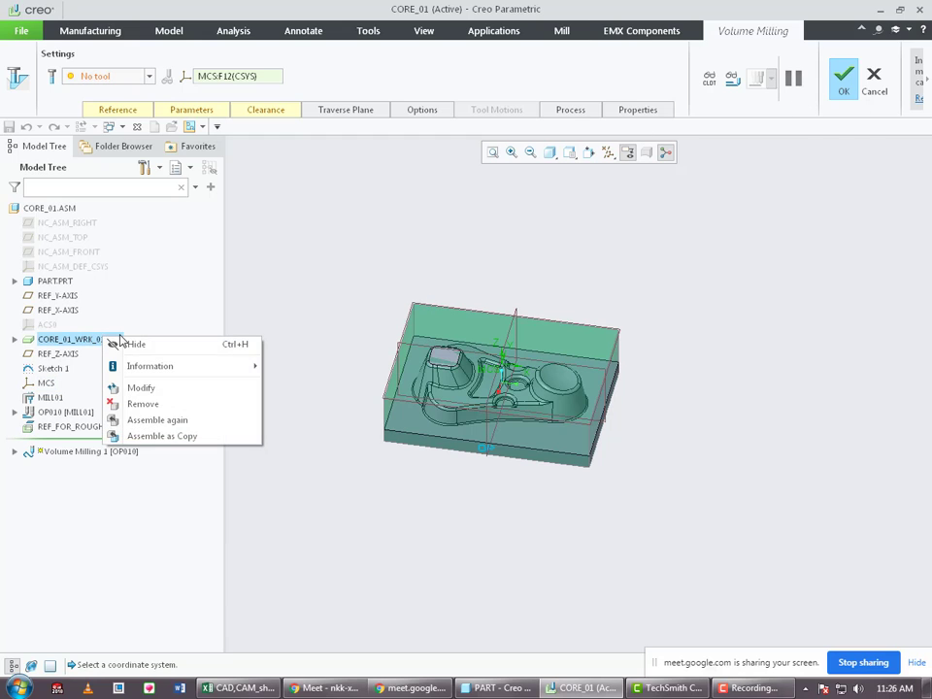
pyautogui.click(131, 345)
# Define an end mill named 16em with a 16 mm cutter diameter and assign it to the volume milling sequence.
pyautogui.click(114, 76)
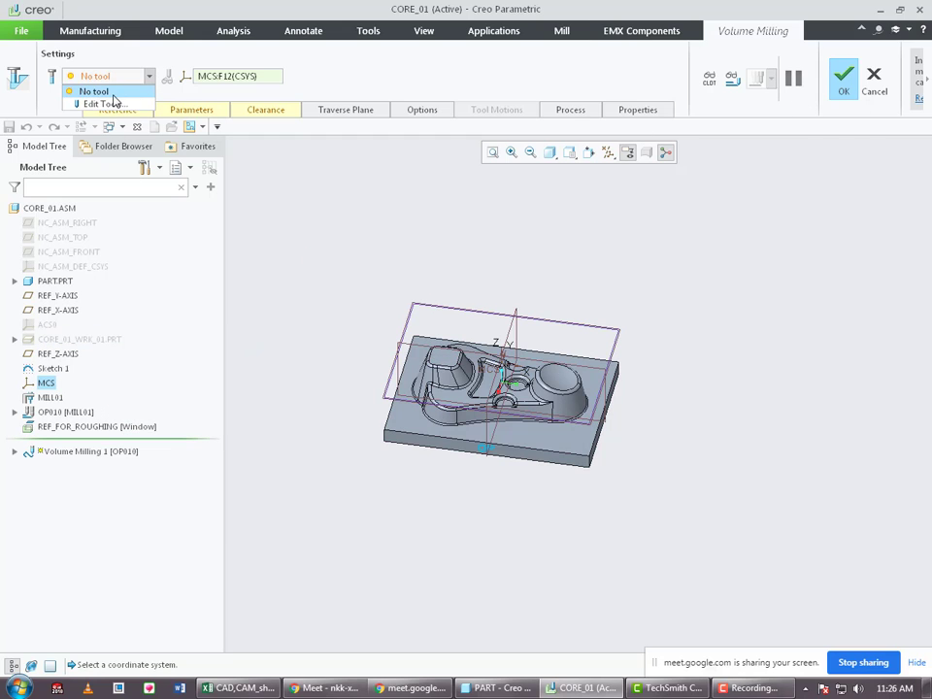
pyautogui.click(99, 104)
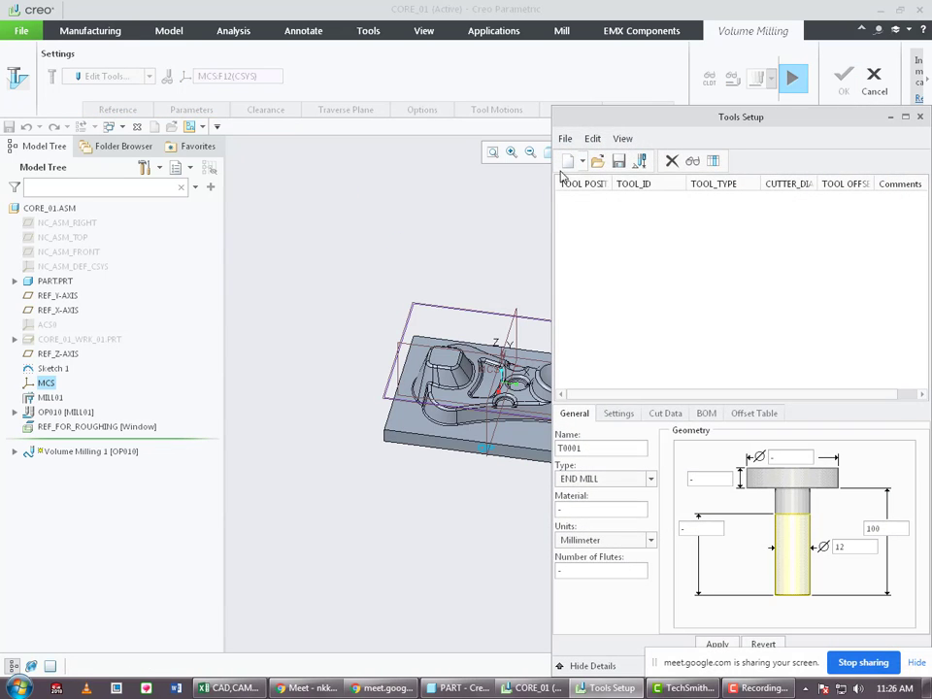
pyautogui.doubleClick(598, 448)
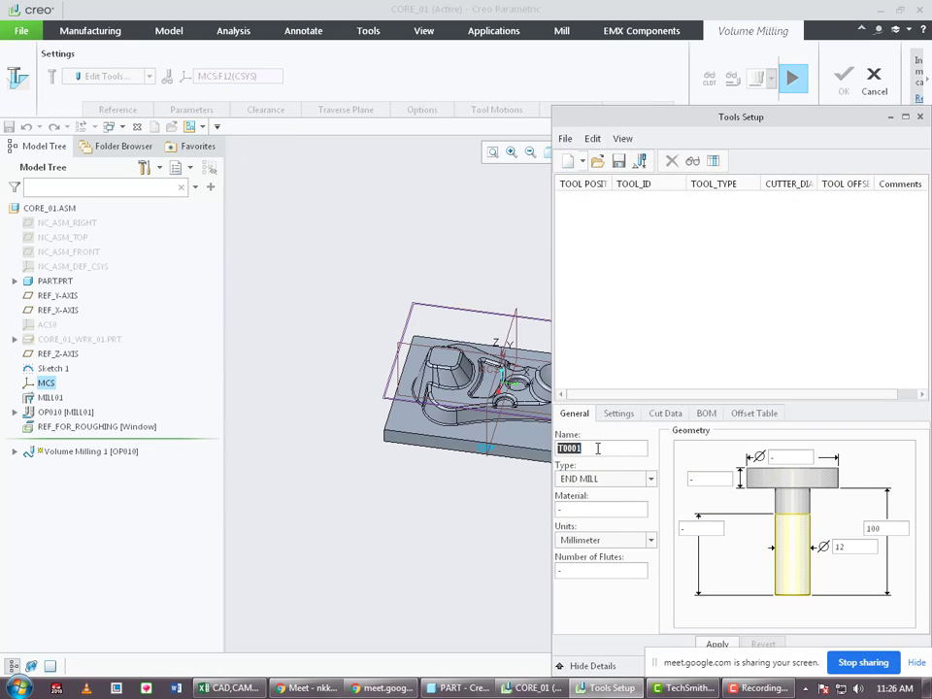
pyautogui.write('10em')
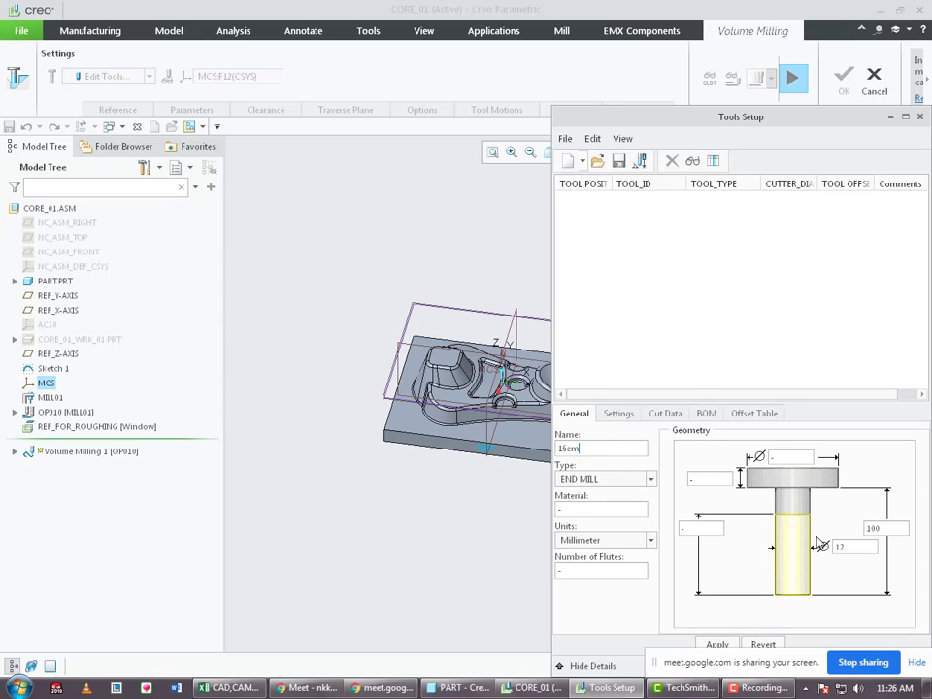
pyautogui.doubleClick(855, 548)
pyautogui.click(716, 644)
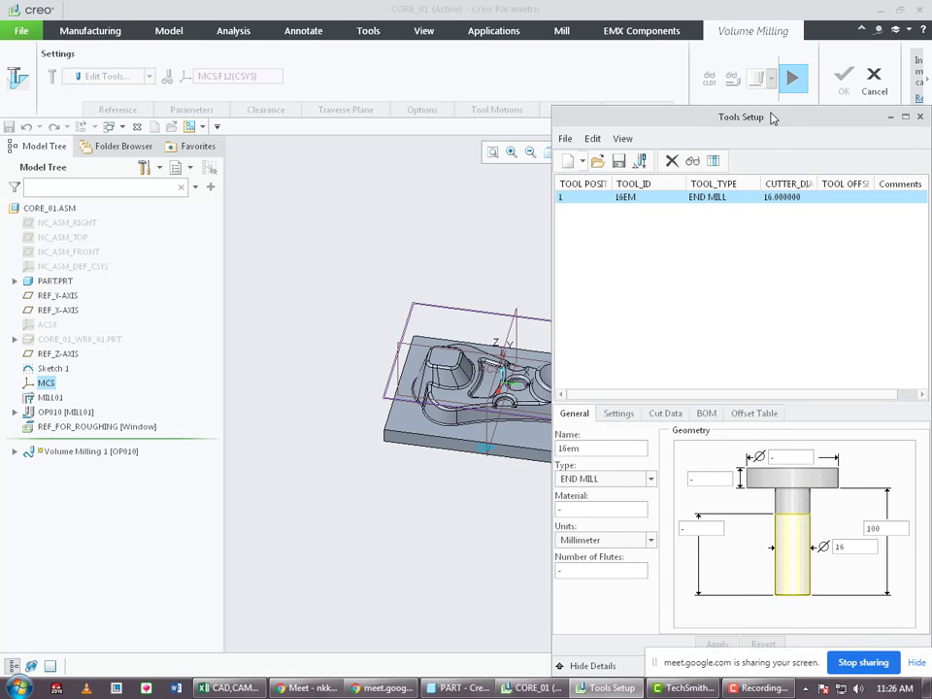
pyautogui.moveTo(771, 117); pyautogui.dragTo(719, 72)
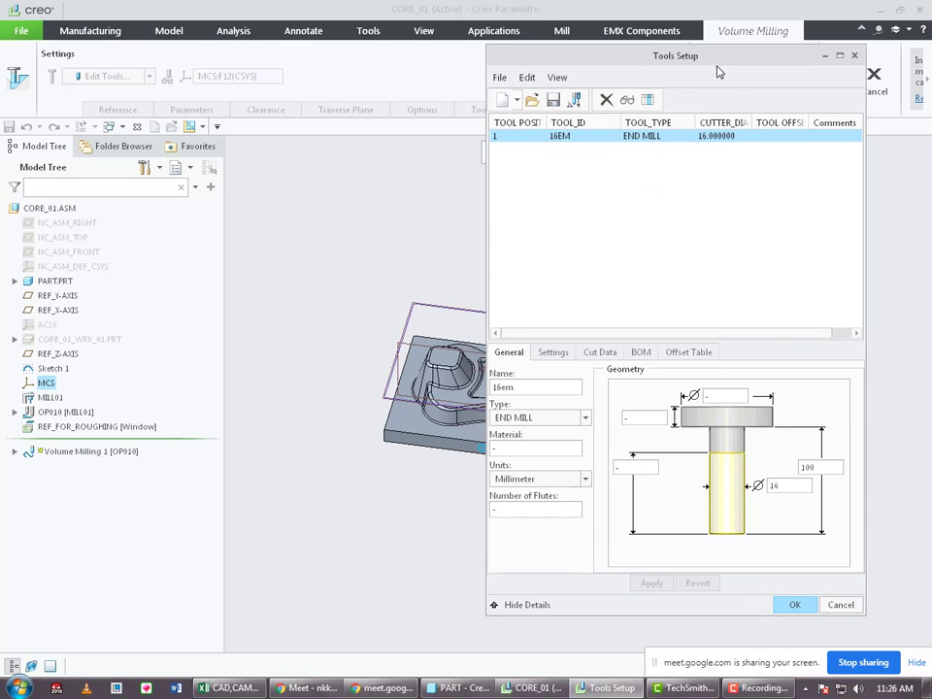
pyautogui.click(793, 605)
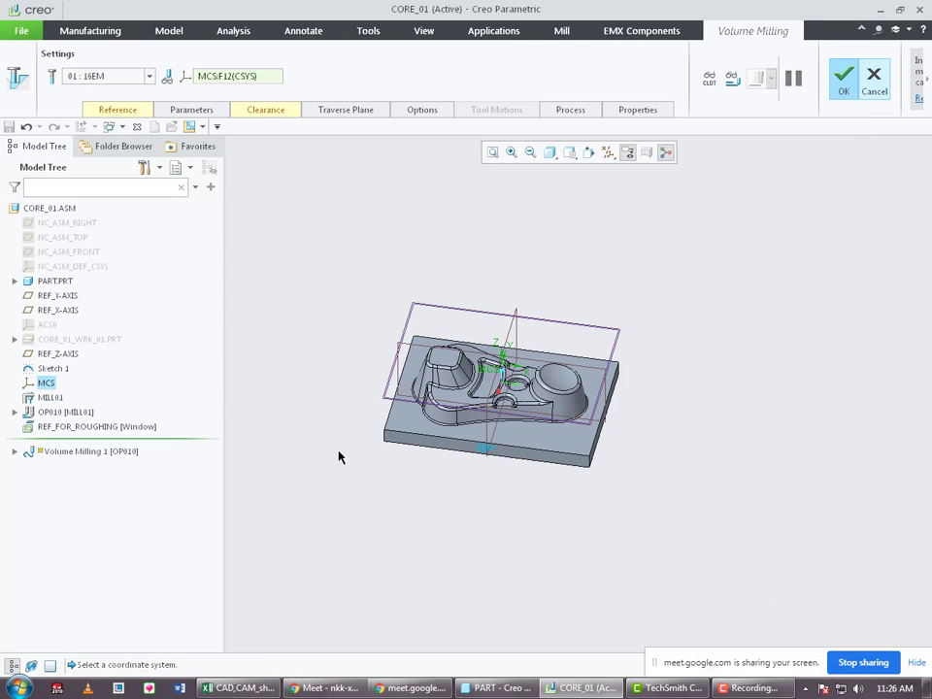
# Assign the mill window REF_FOR_ROUGHING as the machining reference of the volume milling sequence.
pyautogui.click(134, 110)
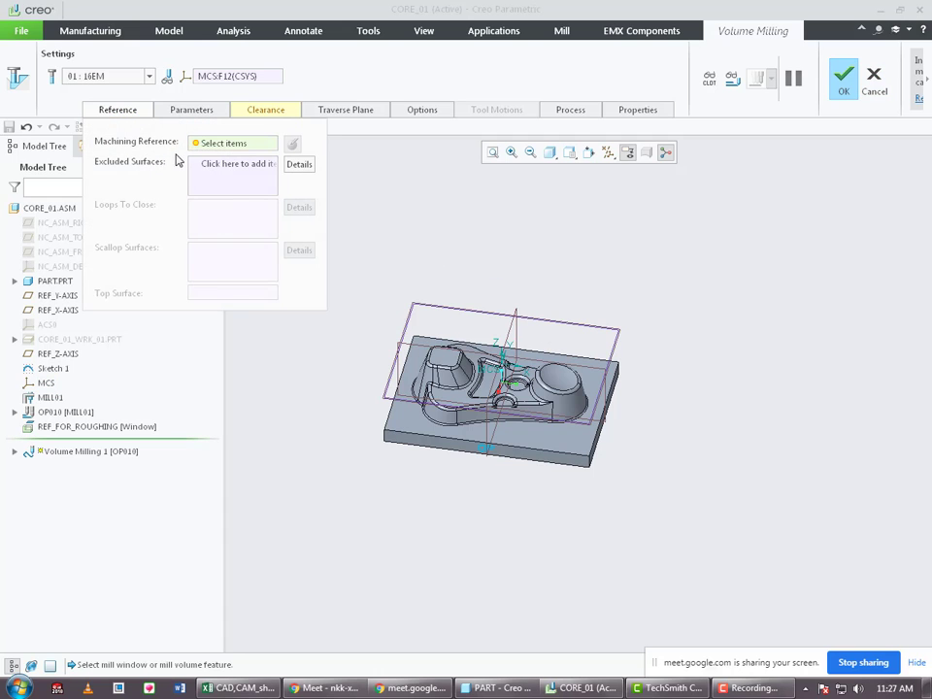
pyautogui.scroll(-3, 452, 384)
pyautogui.scroll(5, 452, 384)
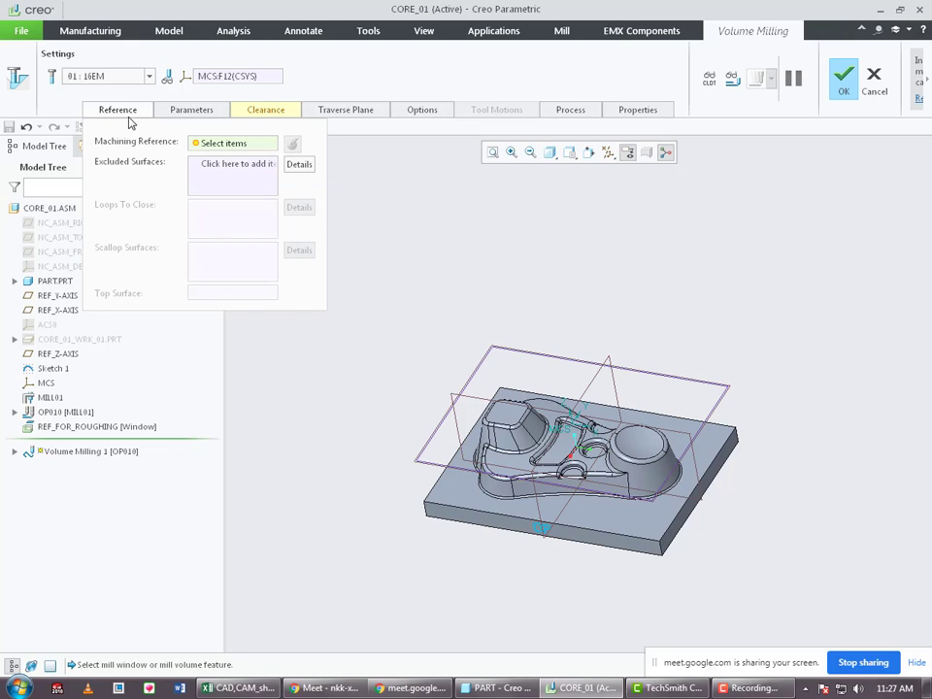
pyautogui.click(48, 428)
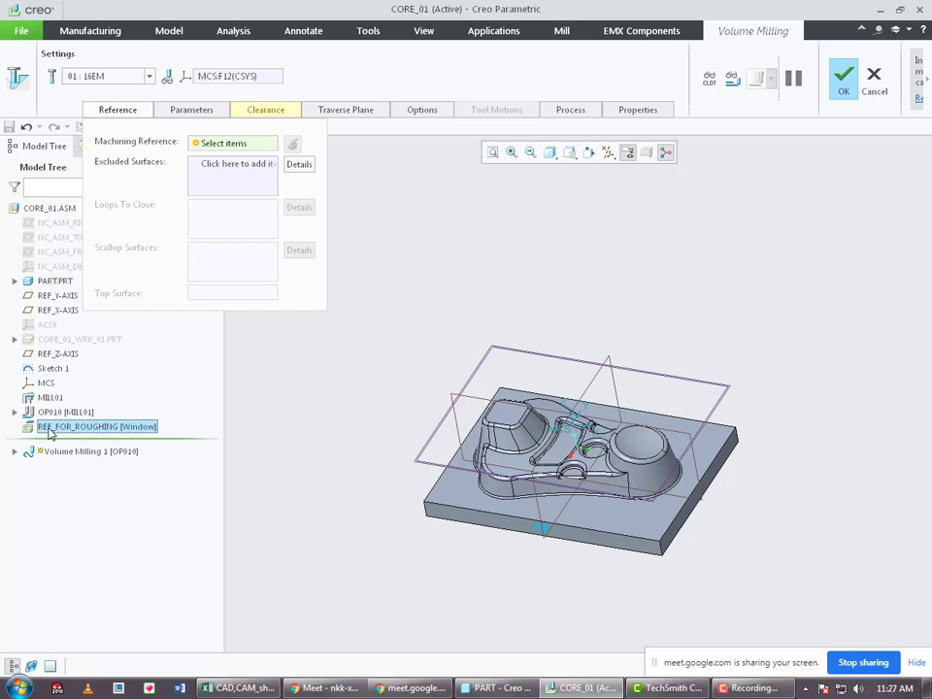
# Open the volume milling sequence's parameters for editing and set CUT_FEED to 2000 and ARC_FEED to 1600.
pyautogui.click(218, 113)
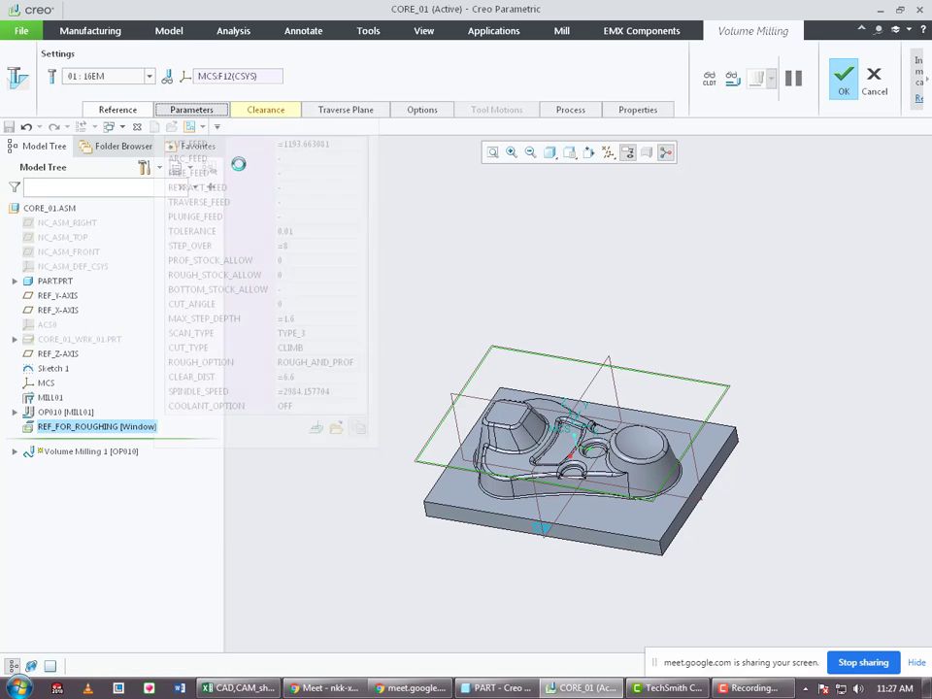
pyautogui.click(312, 427)
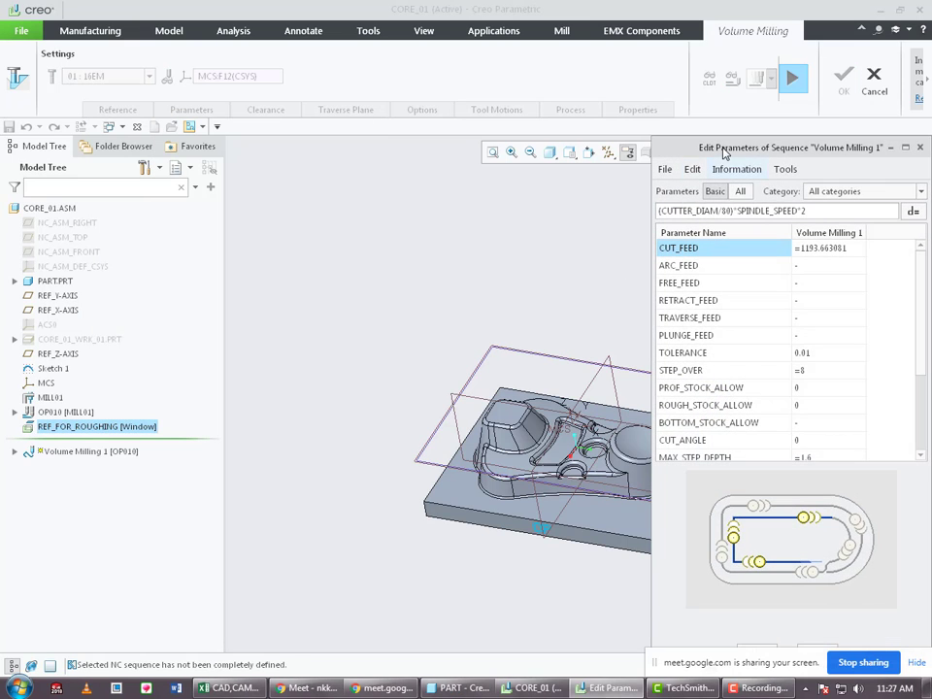
pyautogui.moveTo(726, 150); pyautogui.dragTo(206, 92)
pyautogui.click(298, 190)
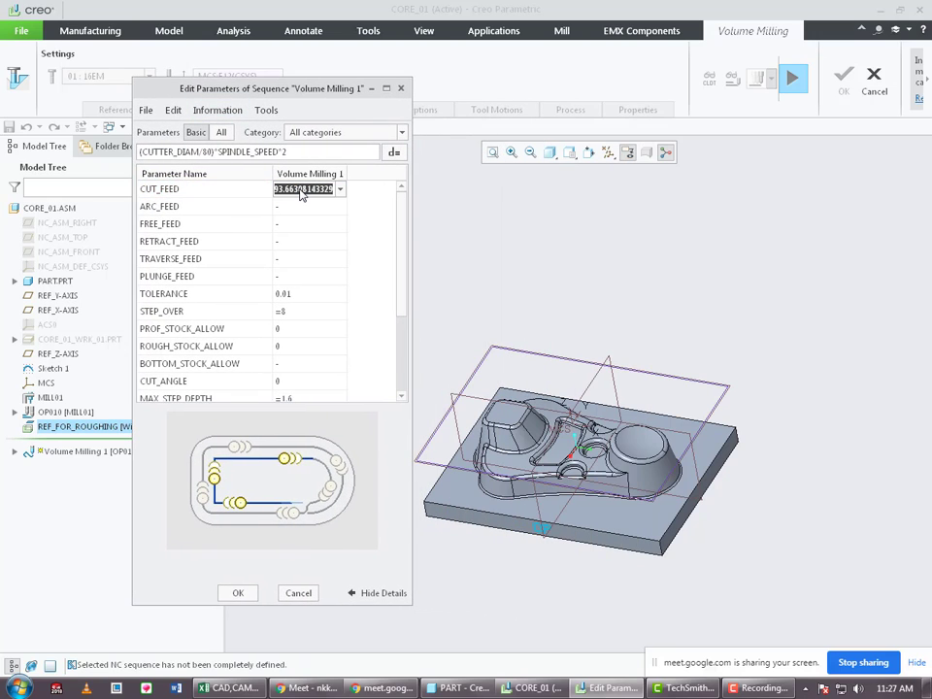
pyautogui.write('2000')
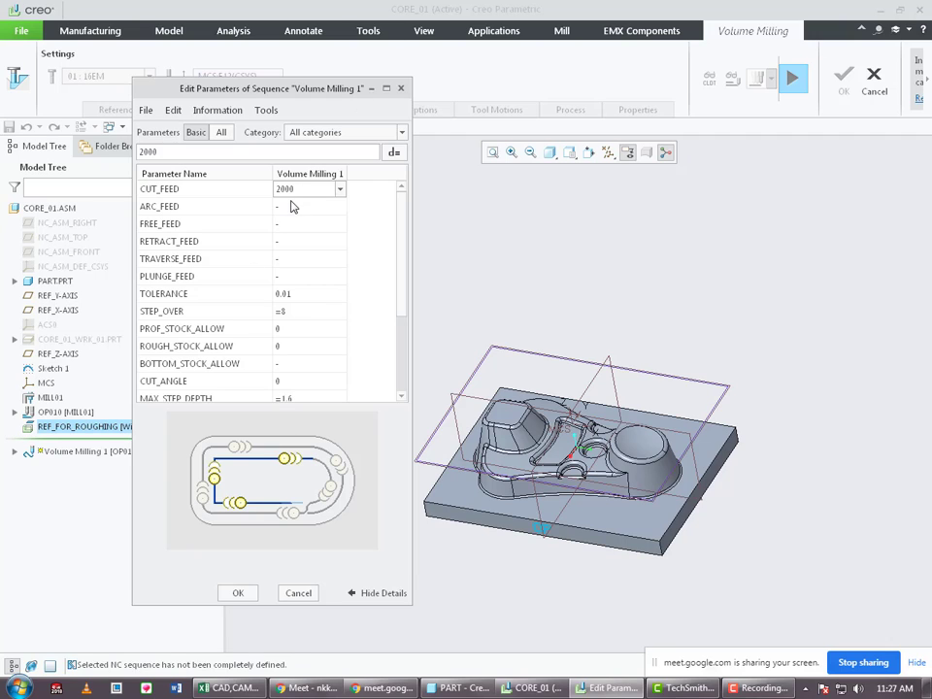
pyautogui.click(293, 206)
pyautogui.write('1600')
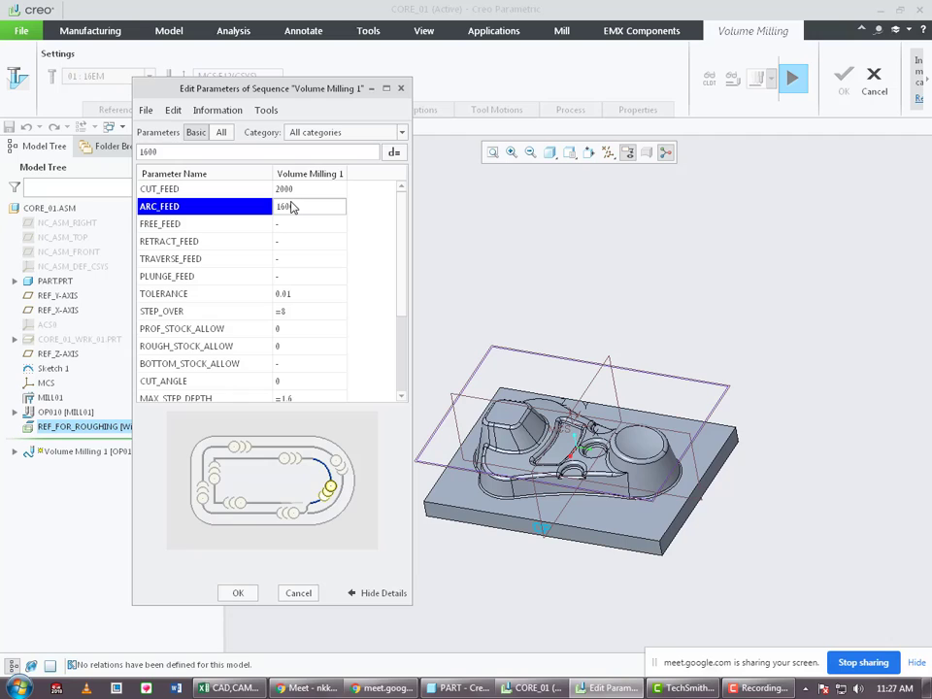
pyautogui.press('Return')
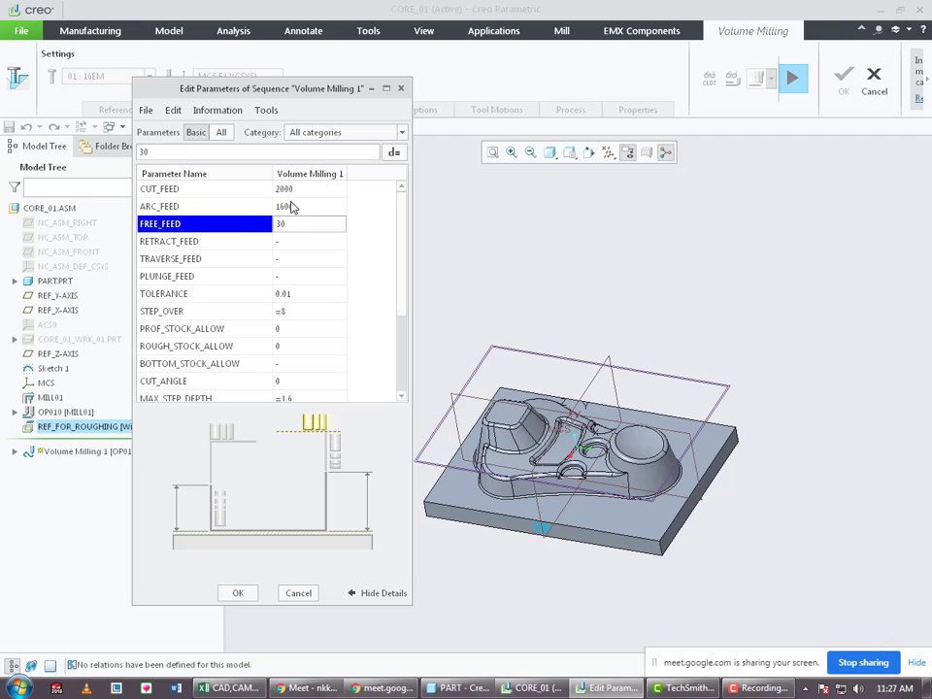
# Set FREE_FEED, RETRACT_FEED and TRAVERSE_FEED to 3000 and PLUNGE_FEED to 100.
pyautogui.press('Return')
pyautogui.write('3000')
pyautogui.press('Return')
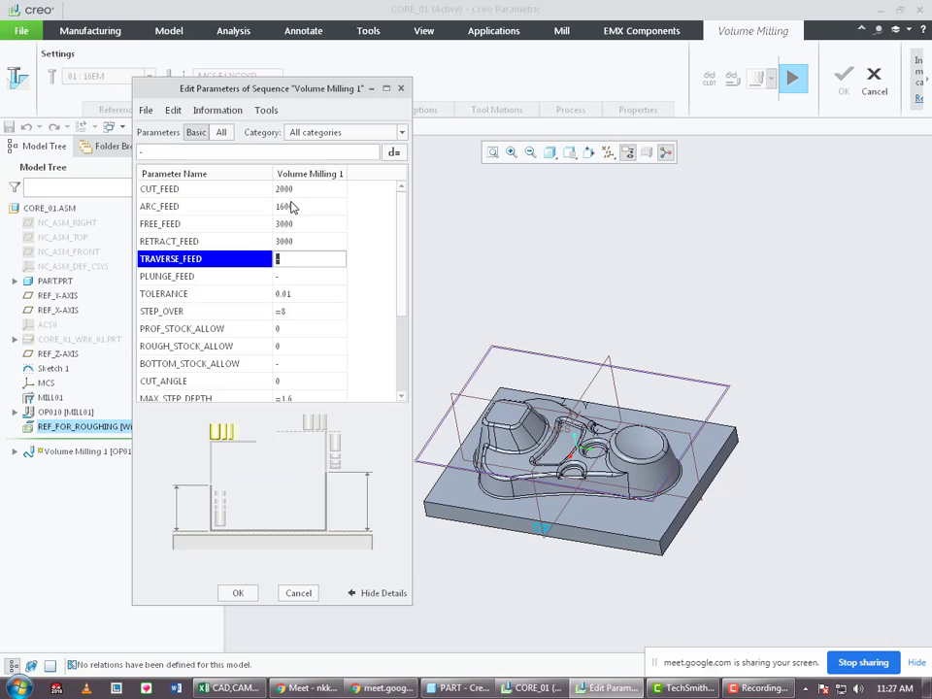
pyautogui.press('Return')
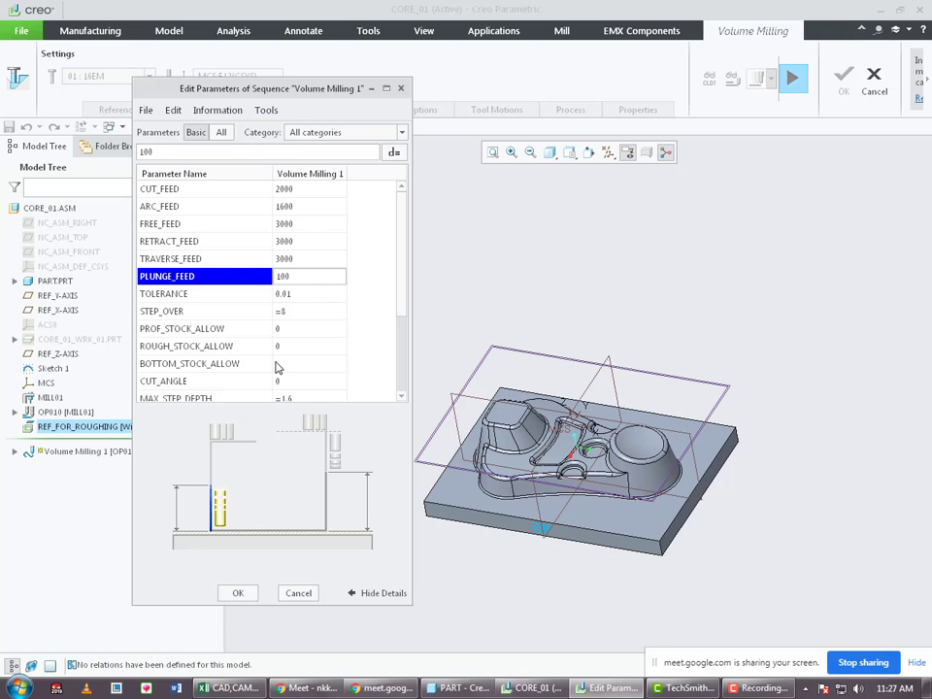
# Set STEP_OVER to 7 and the profile, rough and bottom stock allowances to 0.5 each.
pyautogui.click(310, 311)
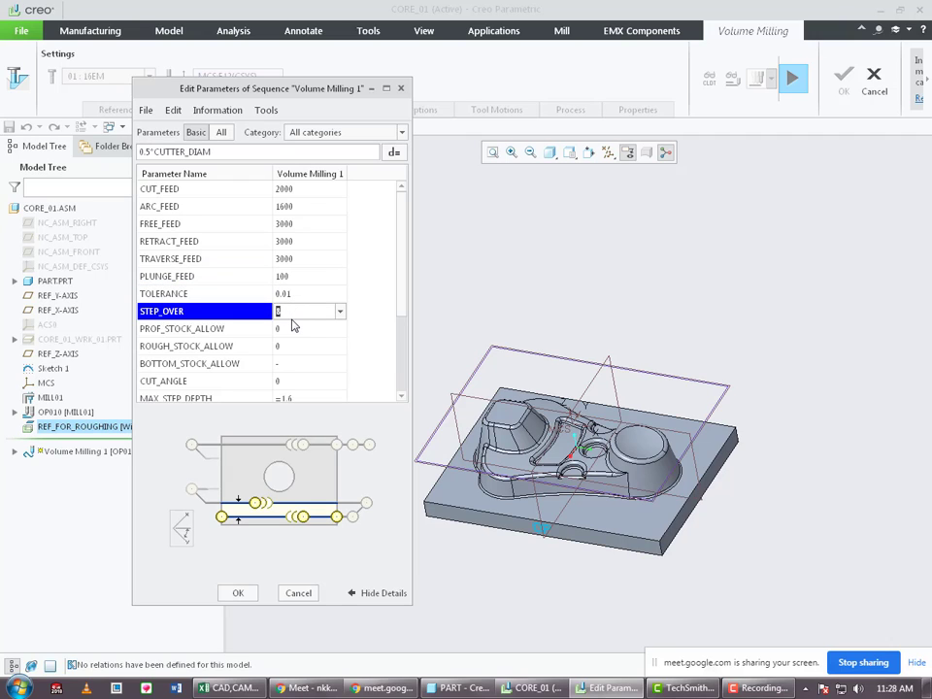
pyautogui.write('7')
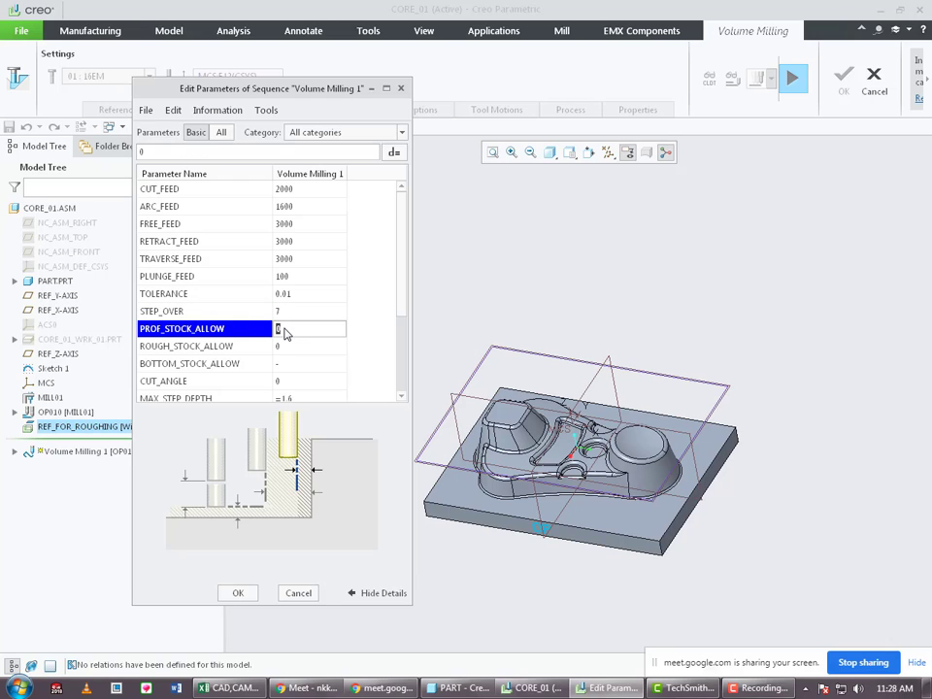
pyautogui.click(289, 329)
pyautogui.write('0.5')
pyautogui.press('Return')
pyautogui.write('0.5')
pyautogui.press('Return')
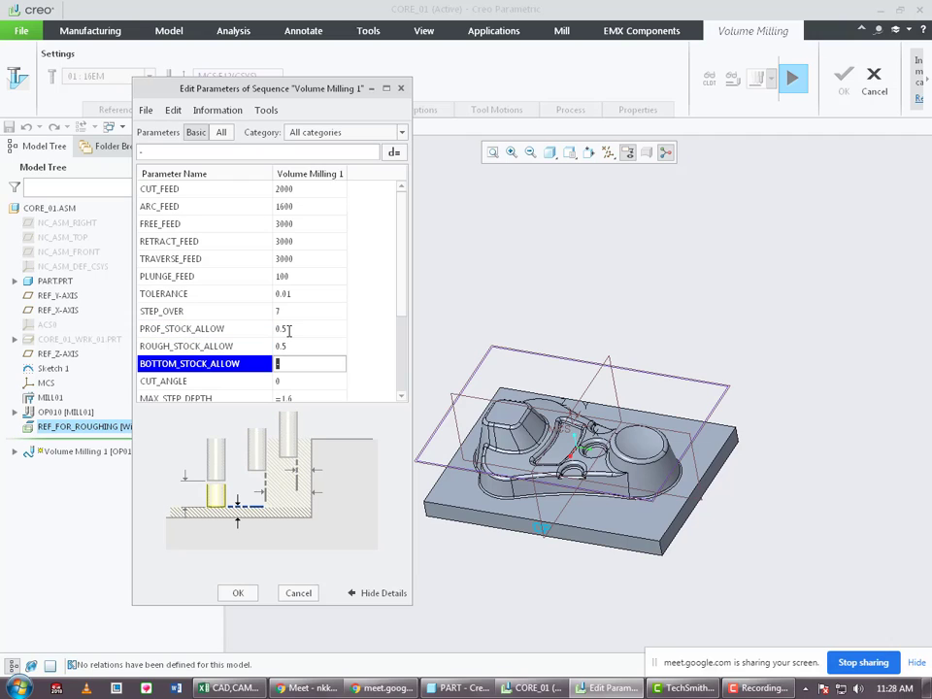
pyautogui.write('0.5')
pyautogui.press('Return')
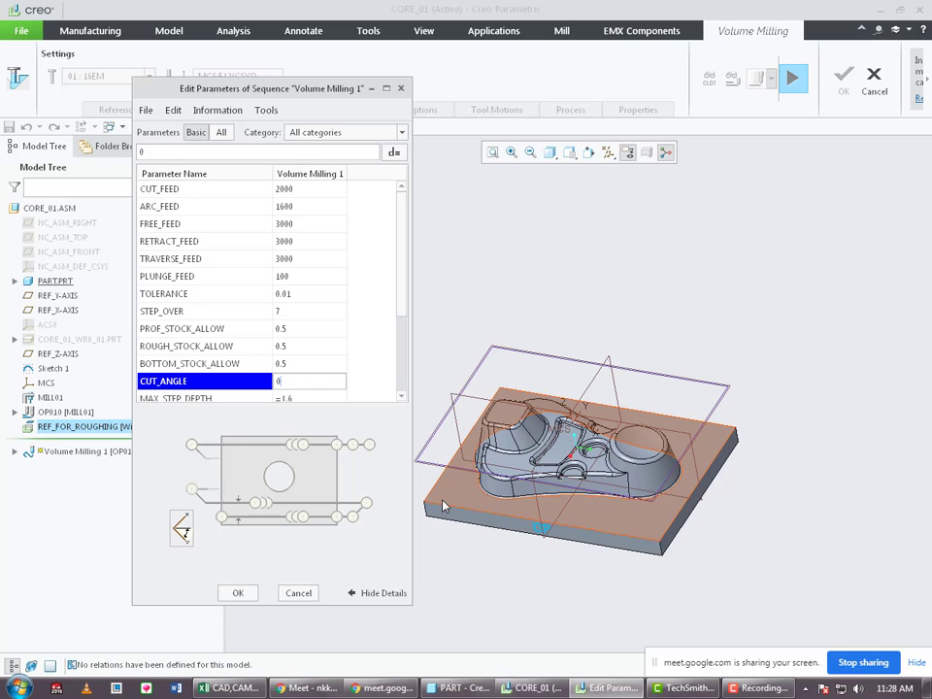
# Set MAX_STEP_DEPTH to 0.5 in the volume milling parameters.
pyautogui.click(599, 442)
pyautogui.moveTo(599, 443); pyautogui.dragTo(625, 412, button='middle')
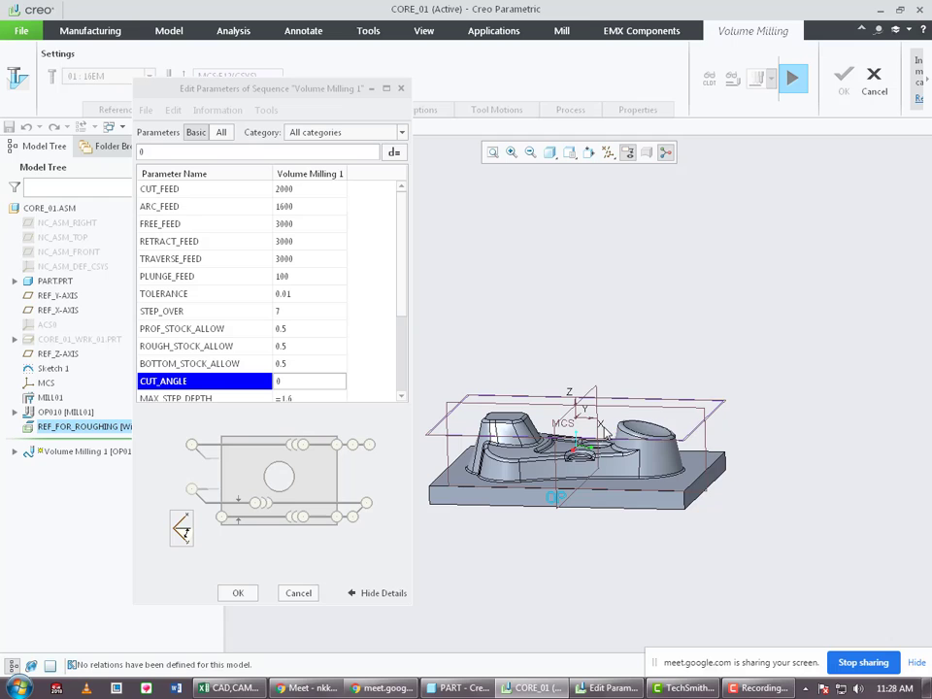
pyautogui.scroll(5, 587, 416)
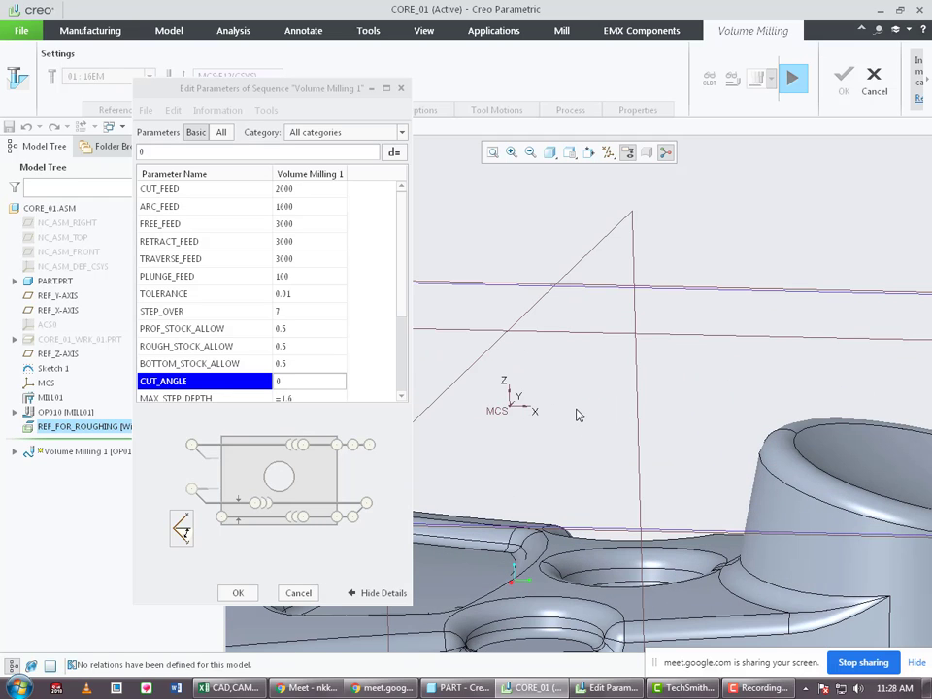
pyautogui.scroll(-5, 582, 419)
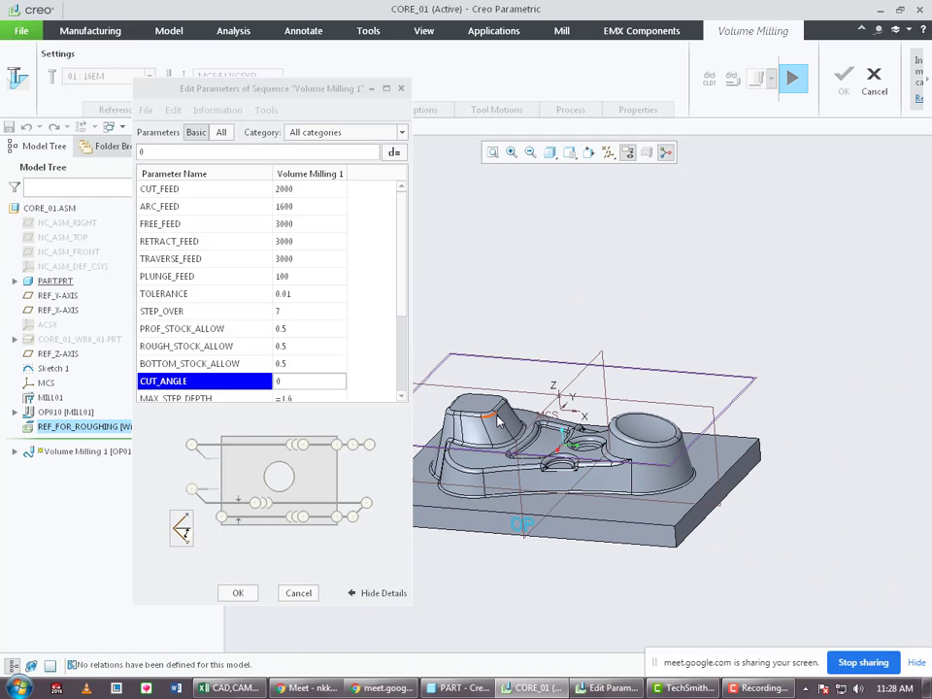
pyautogui.scroll(-1, 400, 325)
pyautogui.scroll(-1, 400, 325)
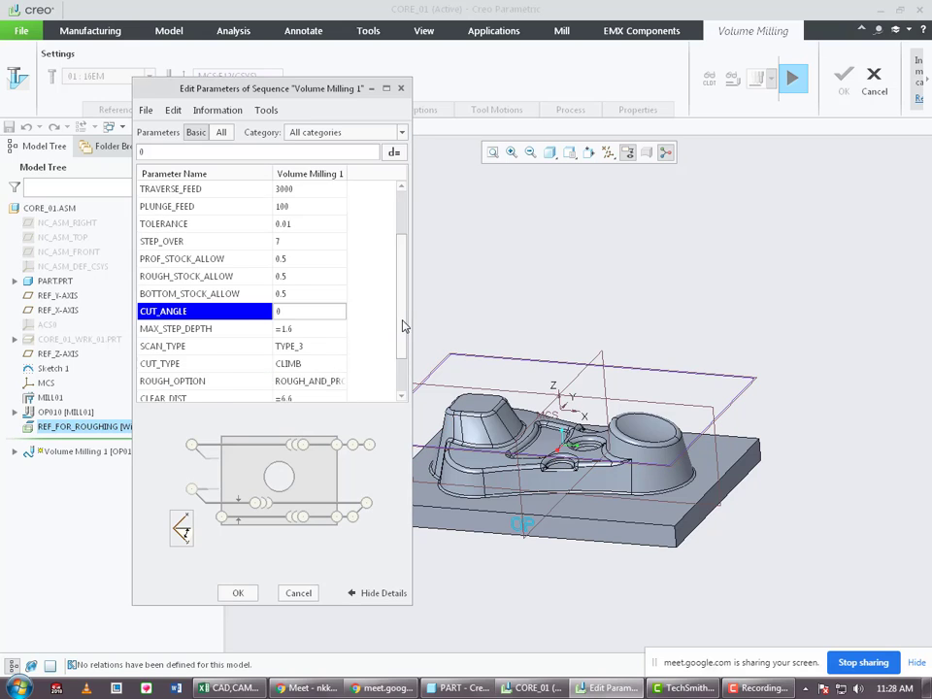
pyautogui.click(326, 299)
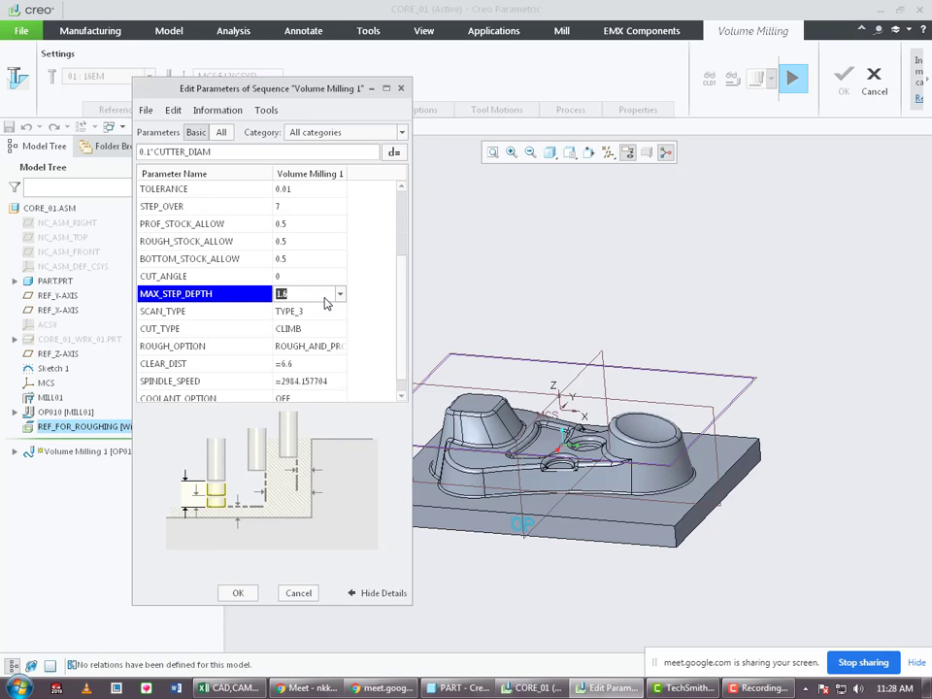
pyautogui.write('0.5')
# Keep ROUGH_OPTION at ROUGH_AND_PROF, set CLEAR_DIST to 10 and SPINDLE_SPEED to 28000, and accept the volume milling parameters.
pyautogui.click(303, 347)
pyautogui.click(341, 347)
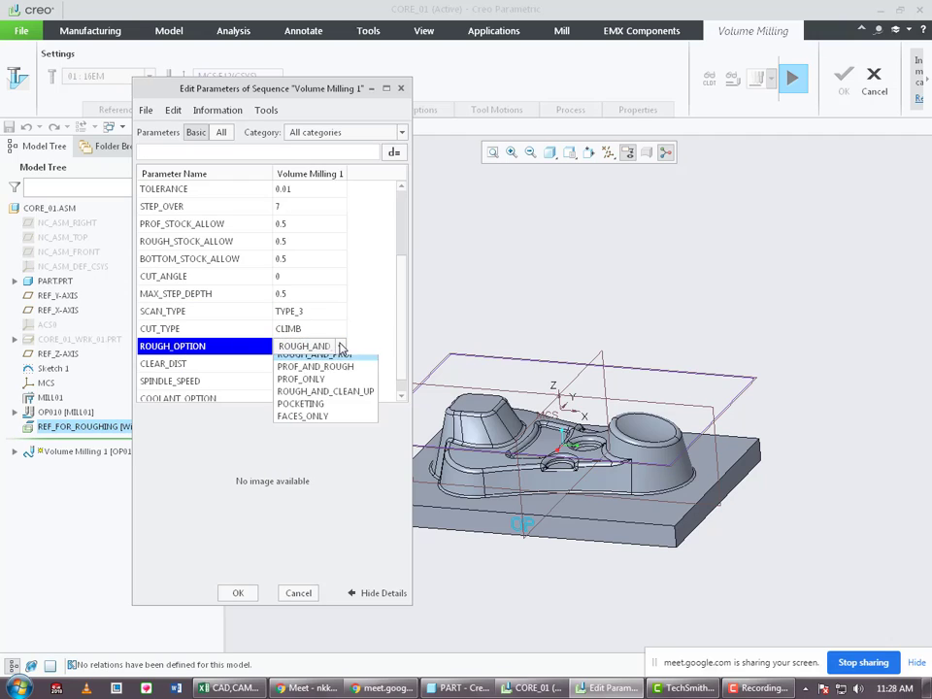
pyautogui.click(339, 372)
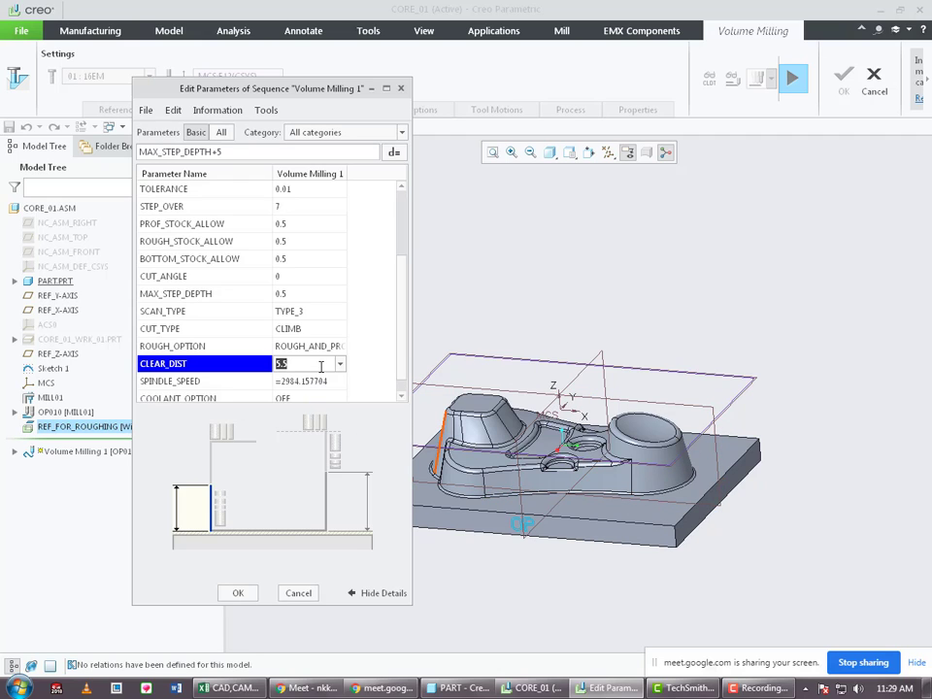
pyautogui.write('10')
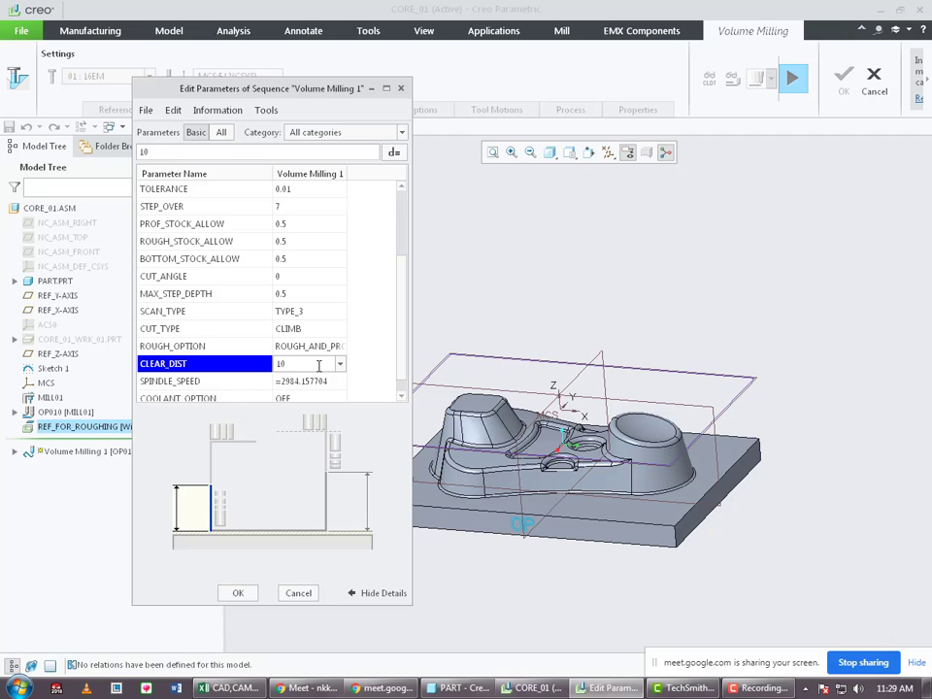
pyautogui.click(323, 383)
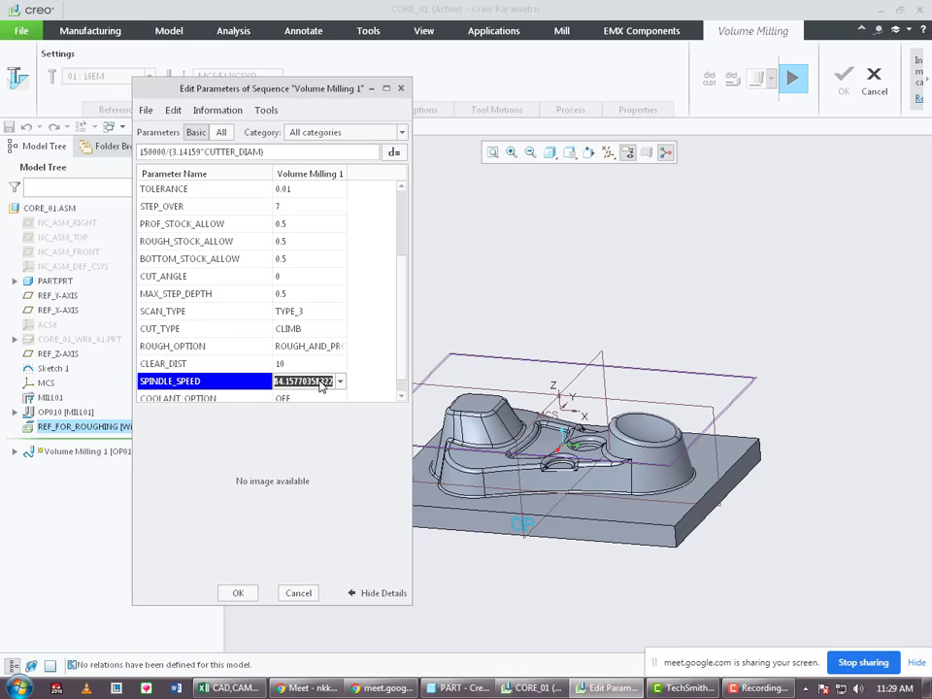
pyautogui.write('3')
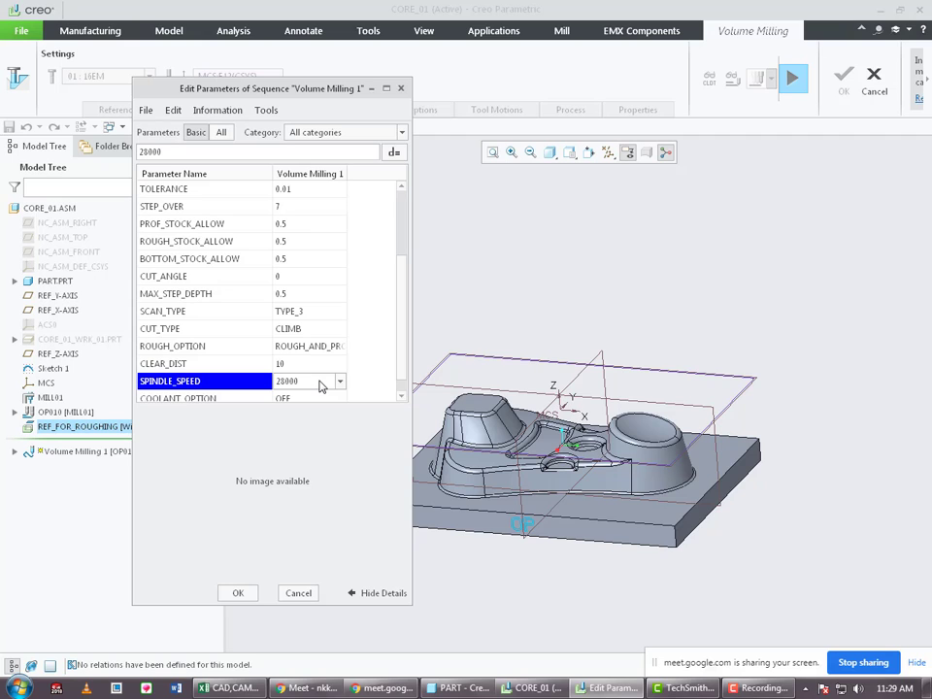
pyautogui.click(238, 592)
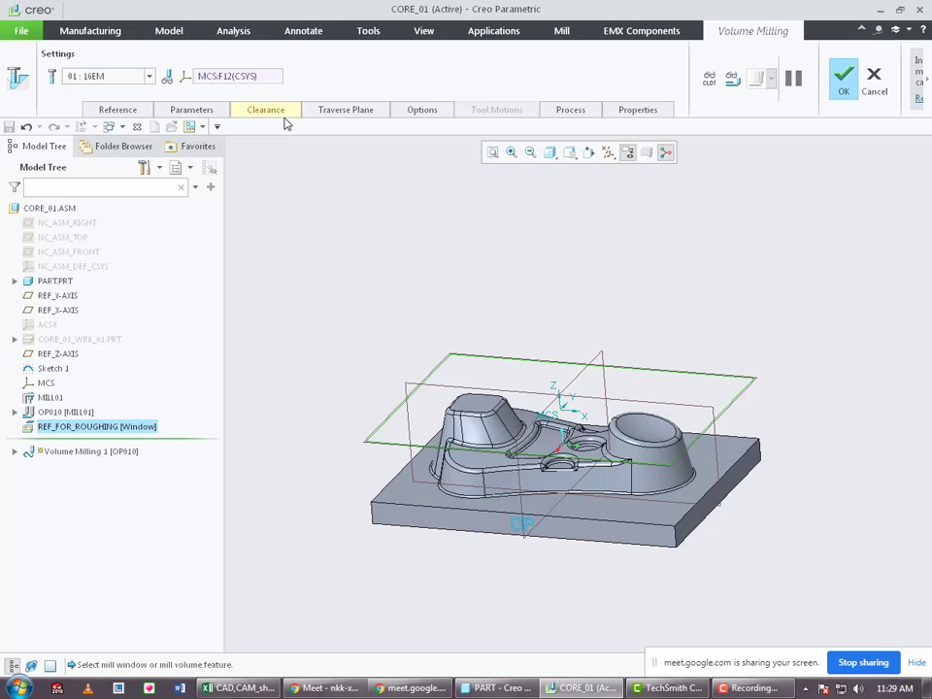
# Define the sequence's retract plane from the REF_Z-AXIS datum plane with a clearance value of 10.
pyautogui.click(296, 111)
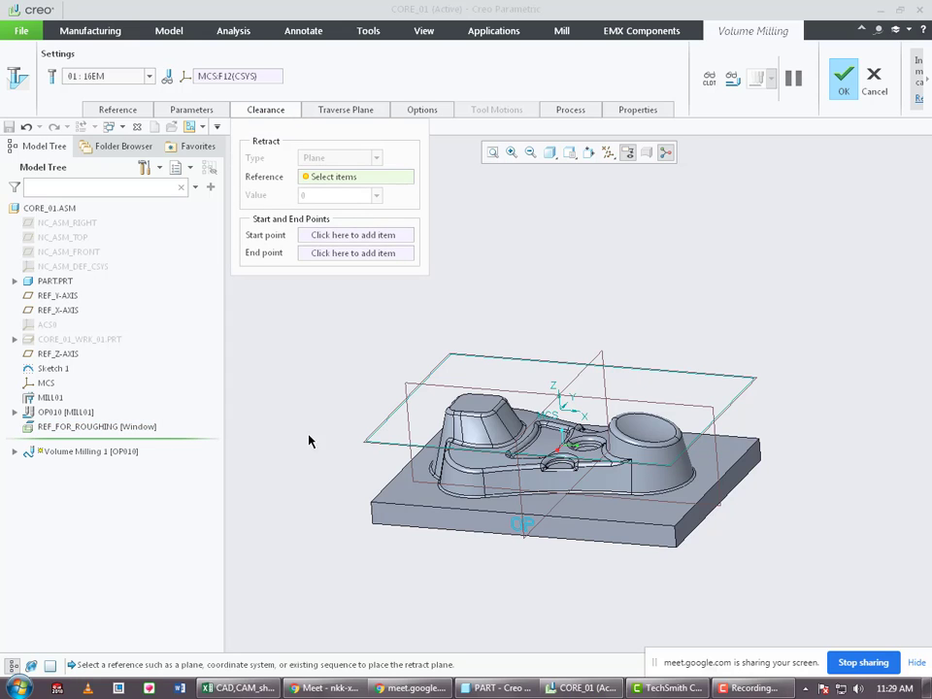
pyautogui.moveTo(494, 362); pyautogui.dragTo(297, 430, button='middle')
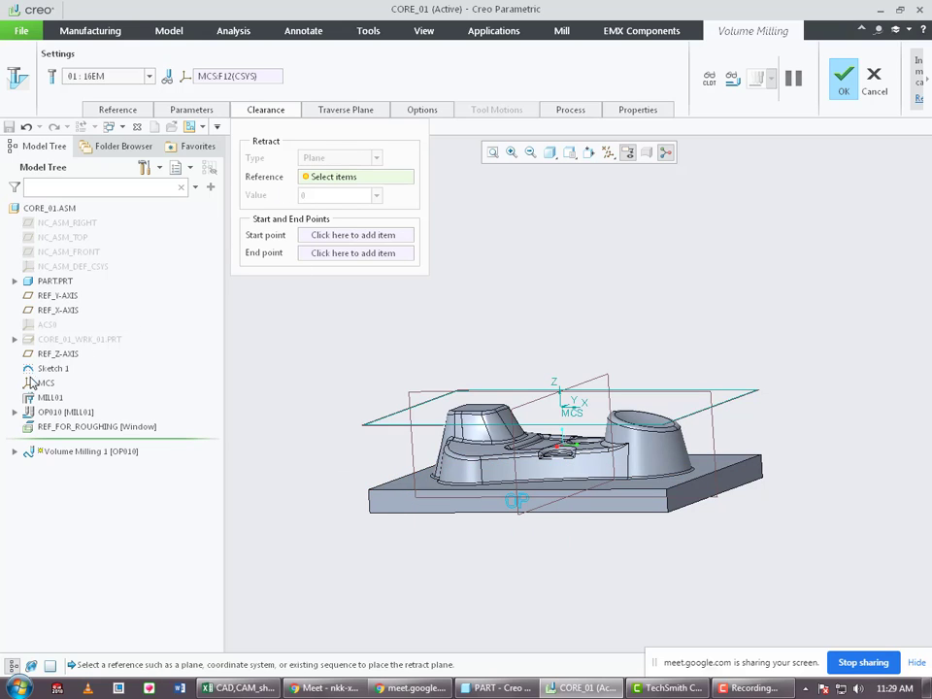
pyautogui.click(62, 357)
pyautogui.doubleClick(338, 192)
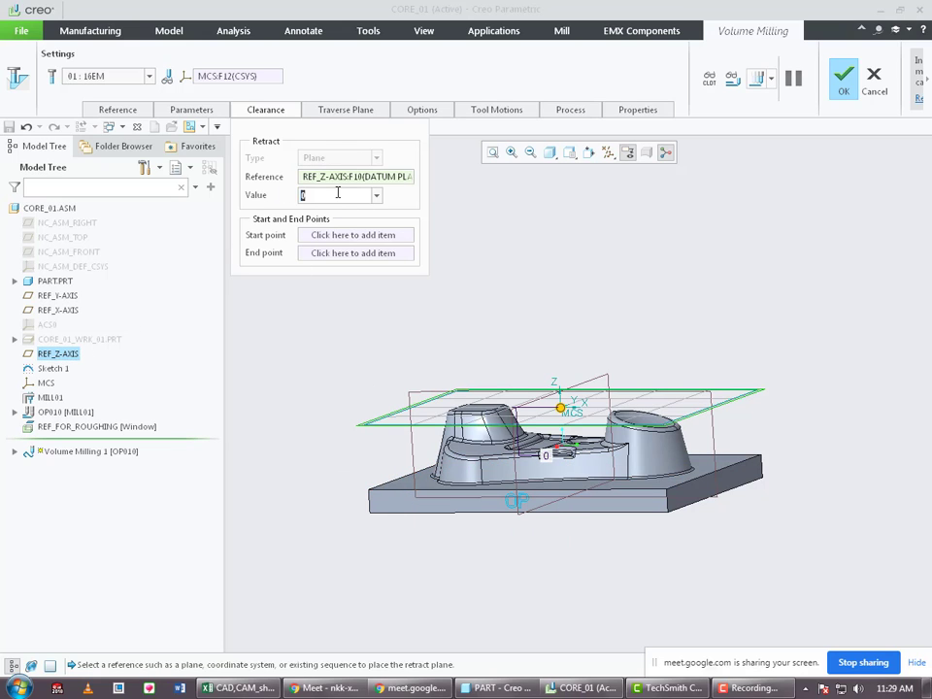
pyautogui.write('10')
pyautogui.press('Return')
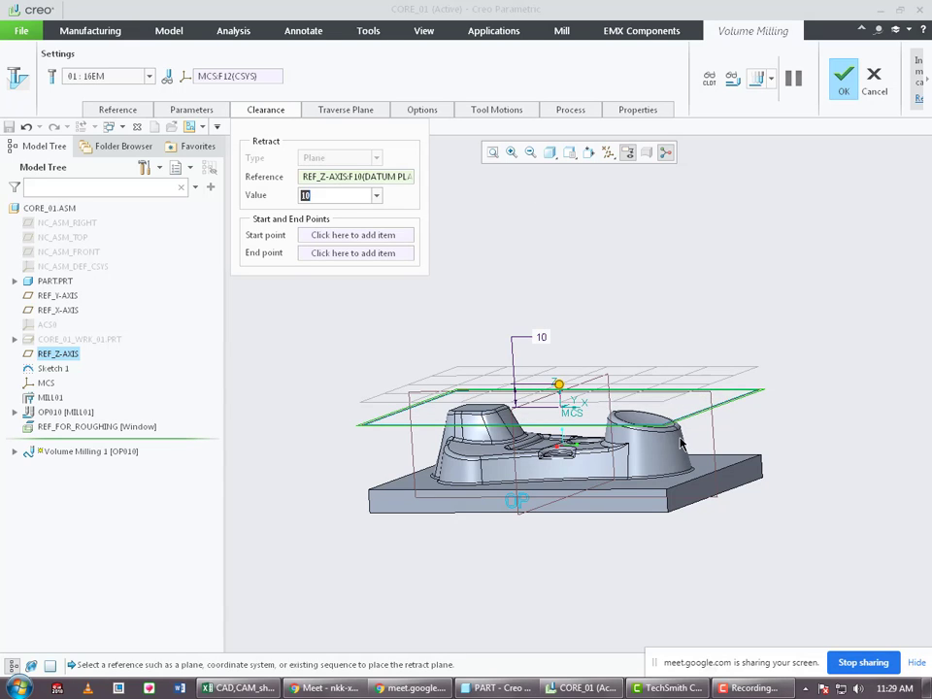
# Orient the model to a front view using the base's side faces, examine the retract plane's clearance, and return to the default orientation.
pyautogui.moveTo(693, 428); pyautogui.dragTo(691, 433, button='middle')
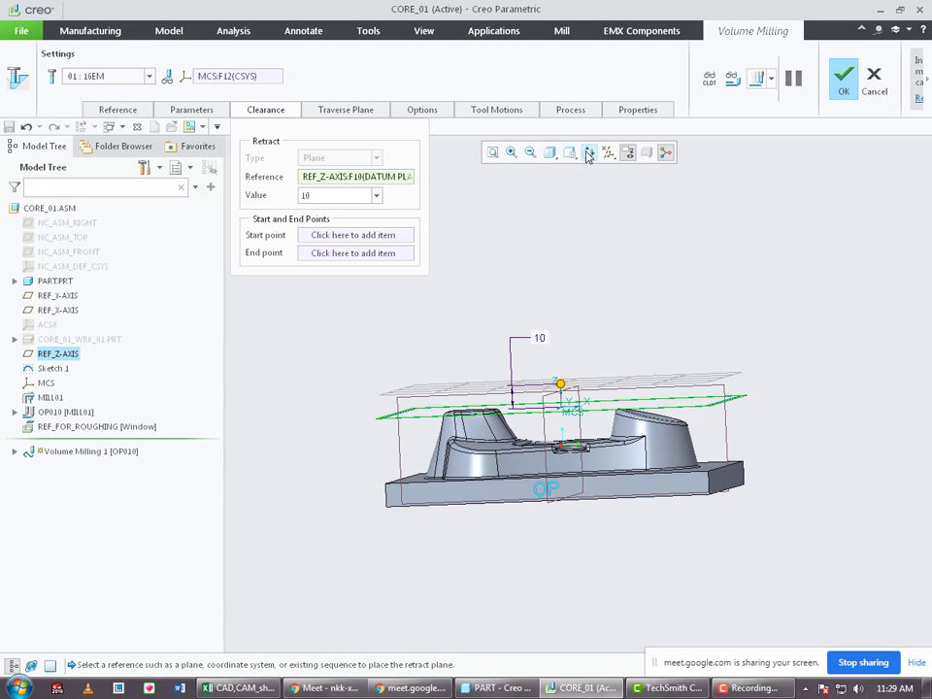
pyautogui.click(588, 154)
pyautogui.click(409, 499)
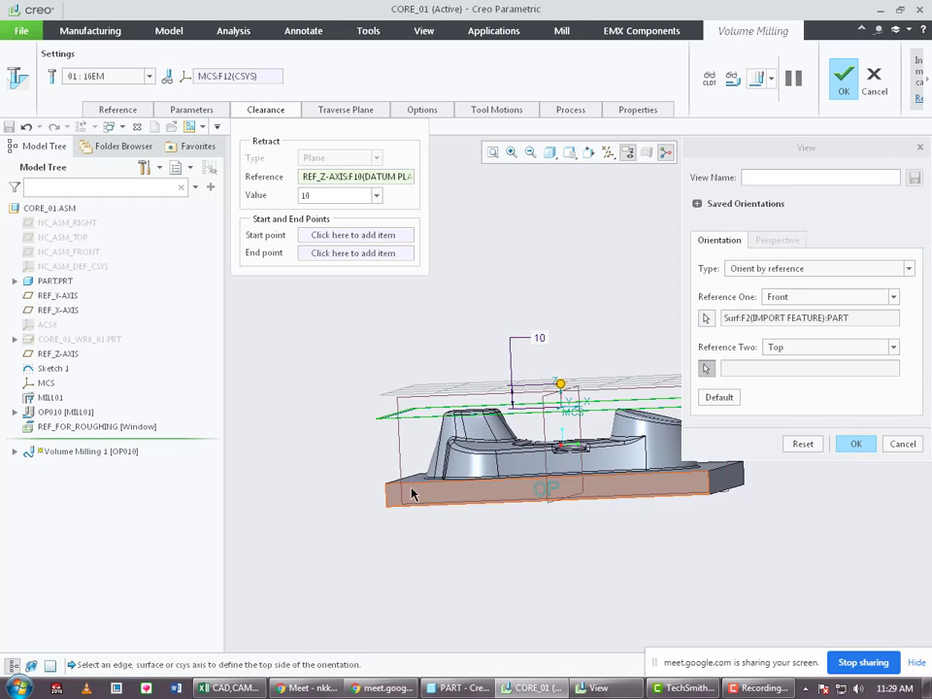
pyautogui.click(412, 500)
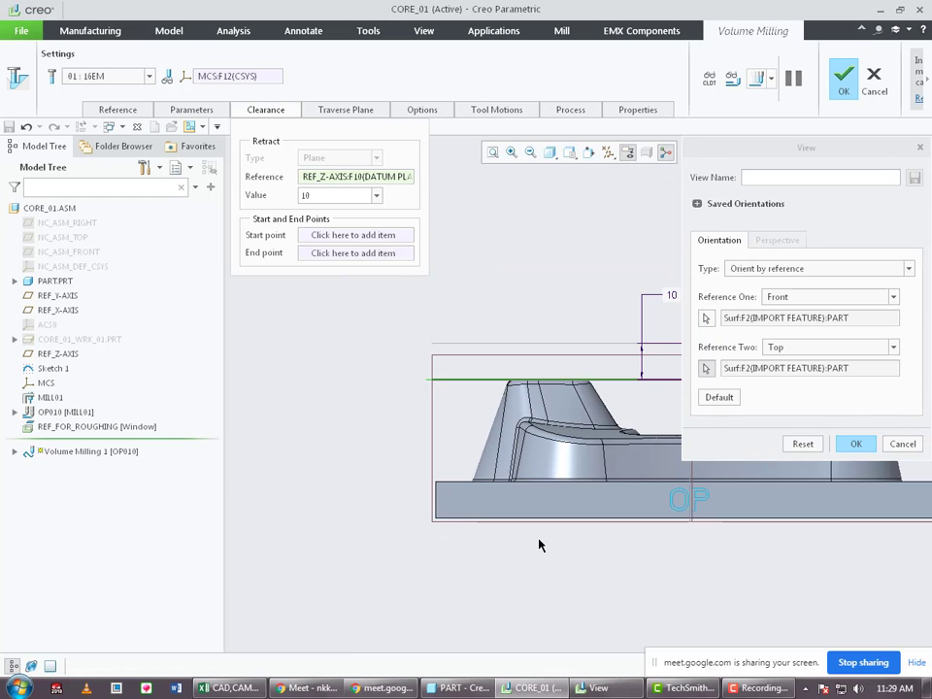
pyautogui.click(856, 444)
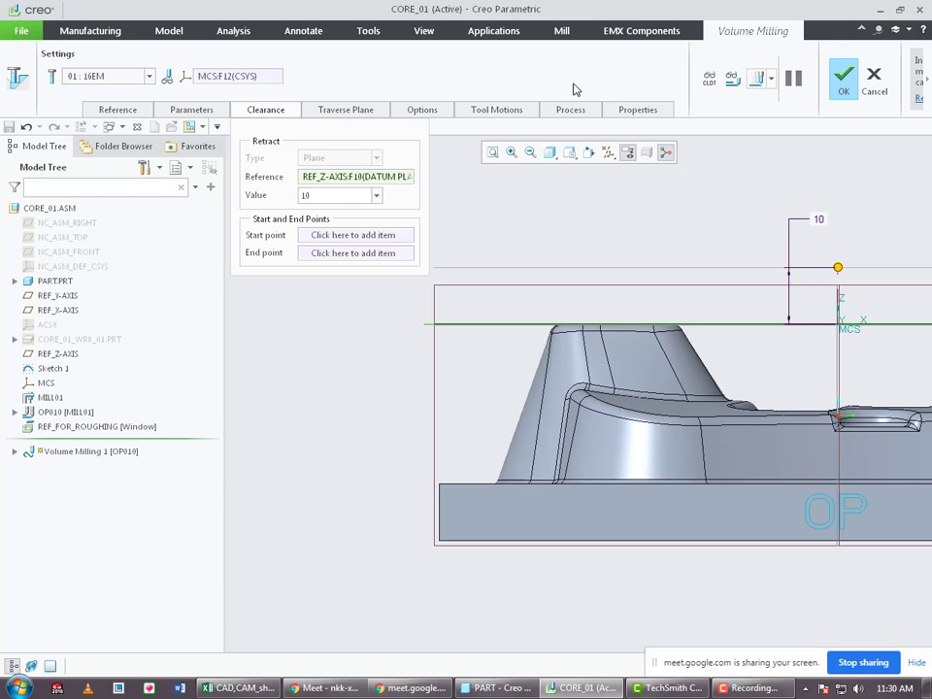
pyautogui.hotkey('ctrl', 'd')
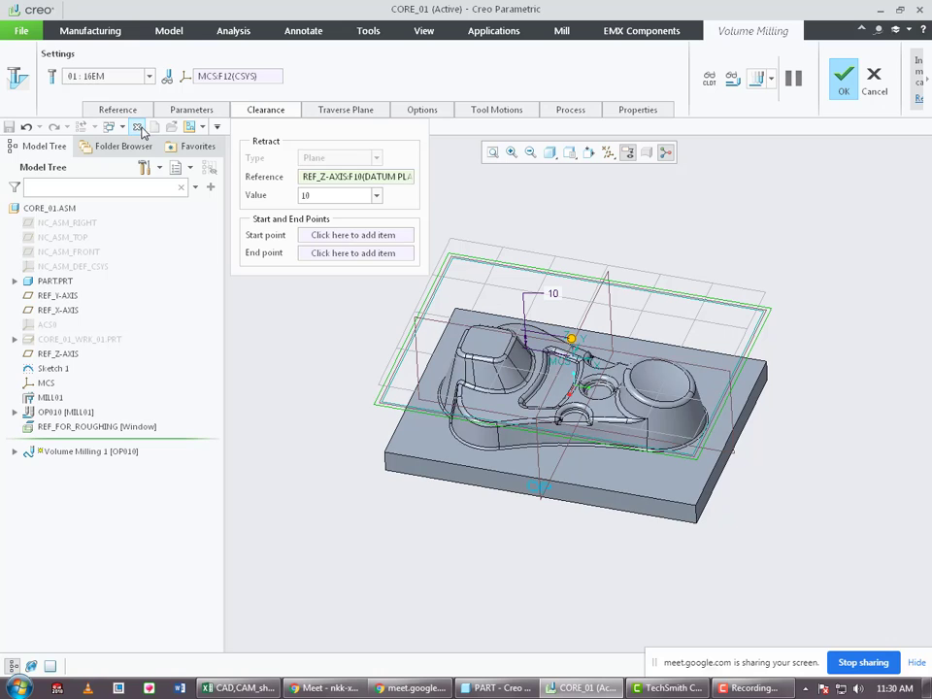
# Add the front, right and left edges of the roughing window as three approach wall chains.
pyautogui.click(117, 109)
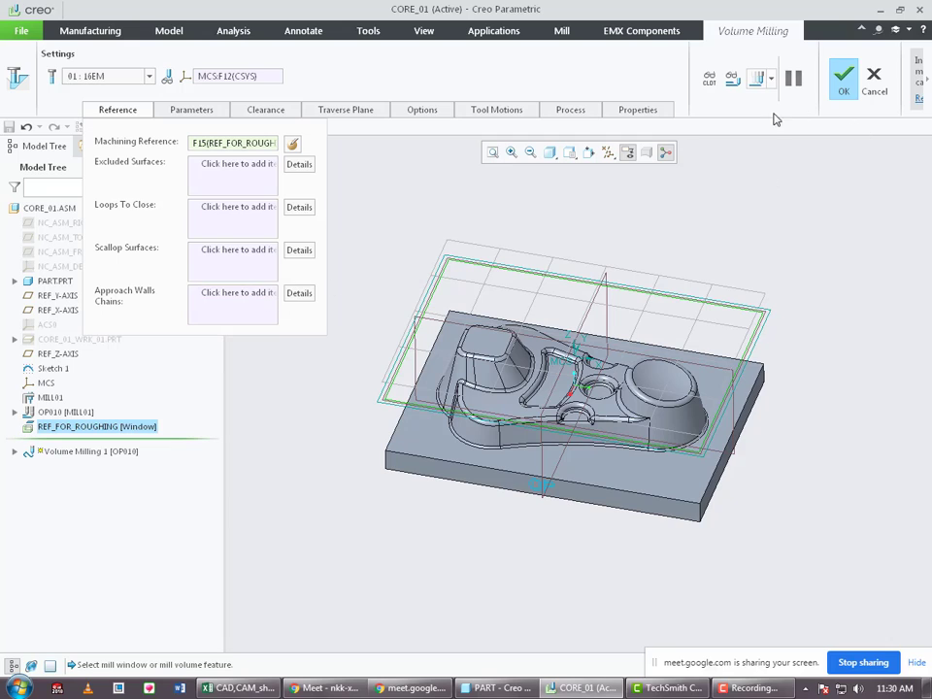
pyautogui.click(226, 301)
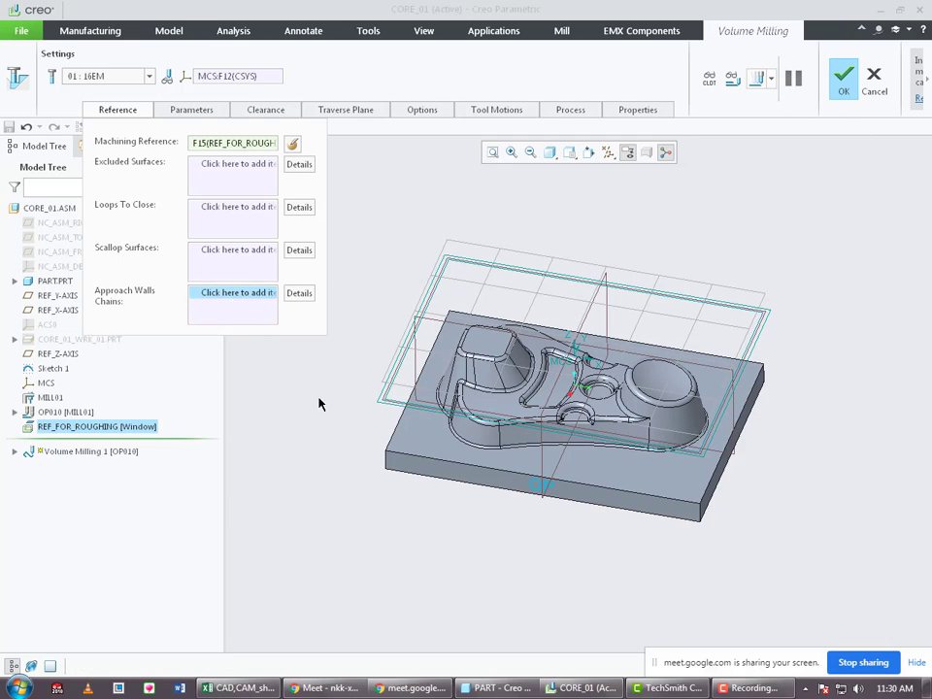
pyautogui.click(457, 411)
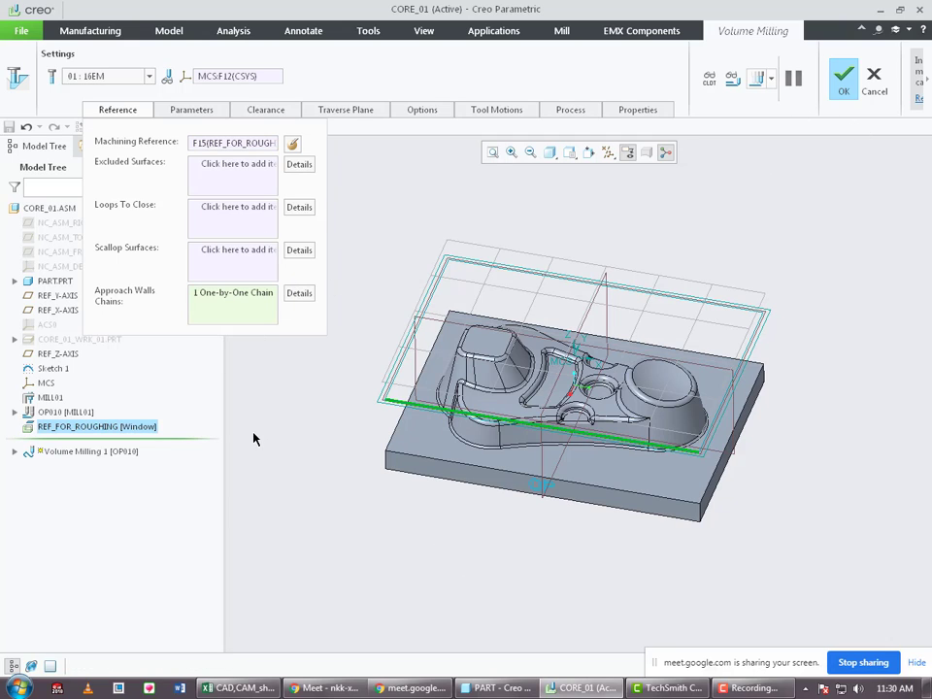
pyautogui.keyDown('ctrl'); pyautogui.click(718, 413); pyautogui.keyUp('ctrl')
pyautogui.keyDown('ctrl'); pyautogui.click(400, 364); pyautogui.keyUp('ctrl')
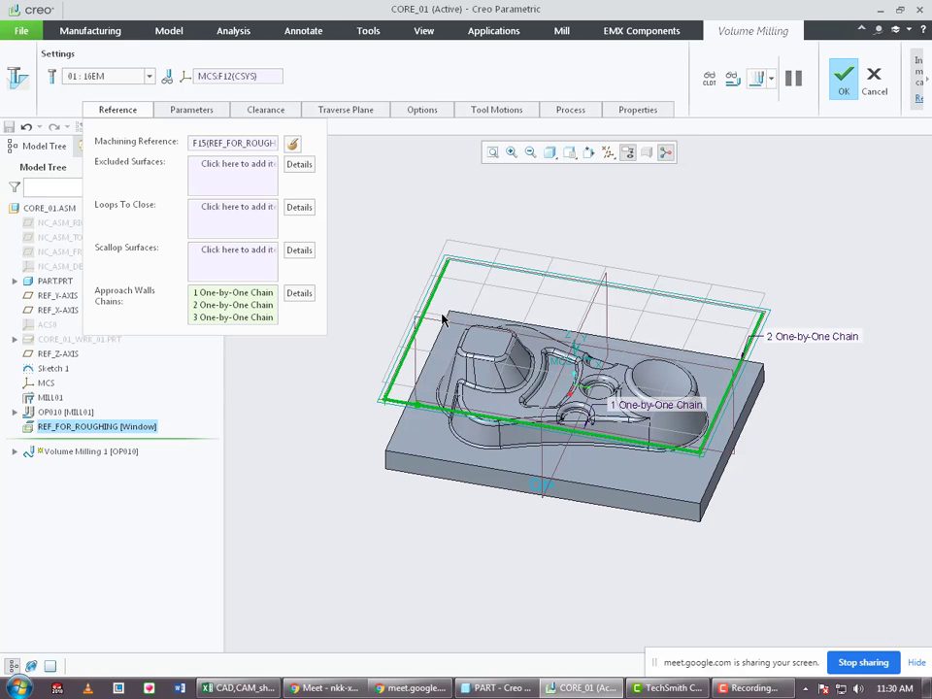
# Display the volume milling tool path at the slowest display speed, examine the tool at its start position, and close the player.
pyautogui.click(758, 79)
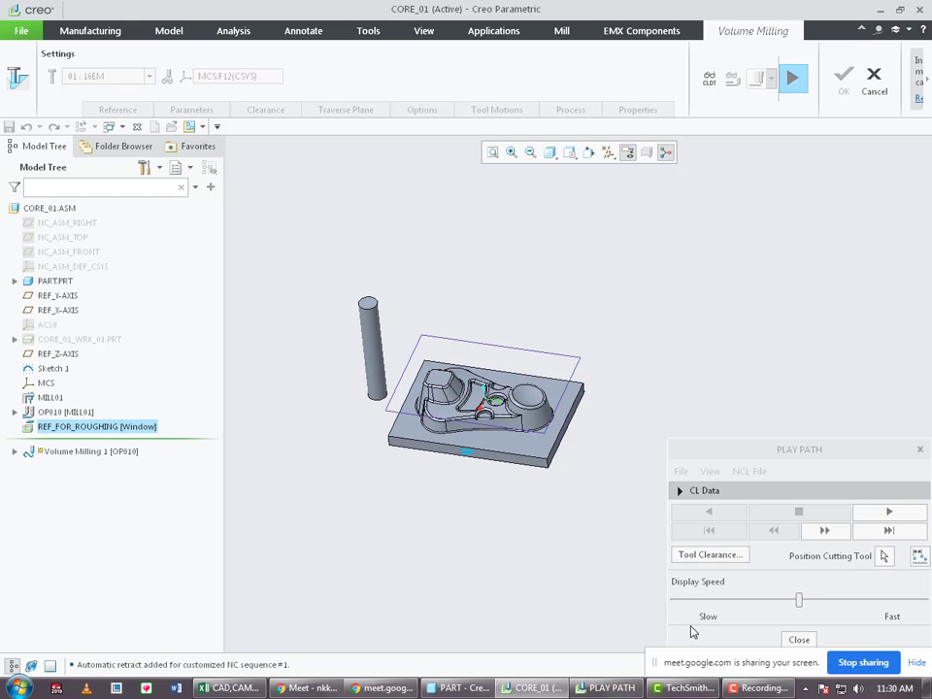
pyautogui.moveTo(799, 600); pyautogui.dragTo(574, 593)
pyautogui.scroll(-2, 360, 376)
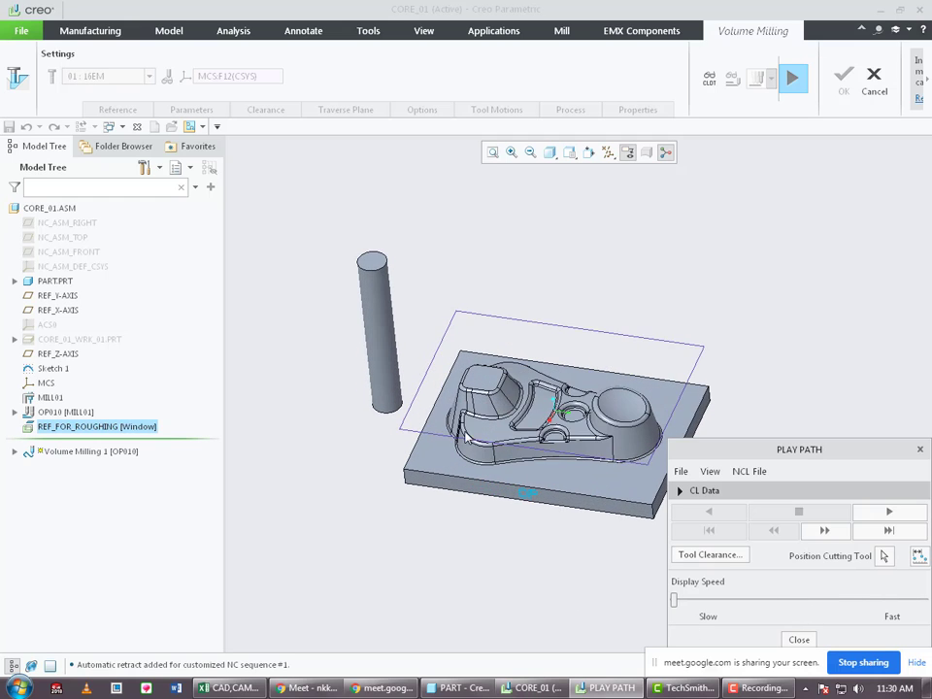
pyautogui.scroll(3, 331, 414)
pyautogui.scroll(-3, 434, 452)
pyautogui.click(799, 639)
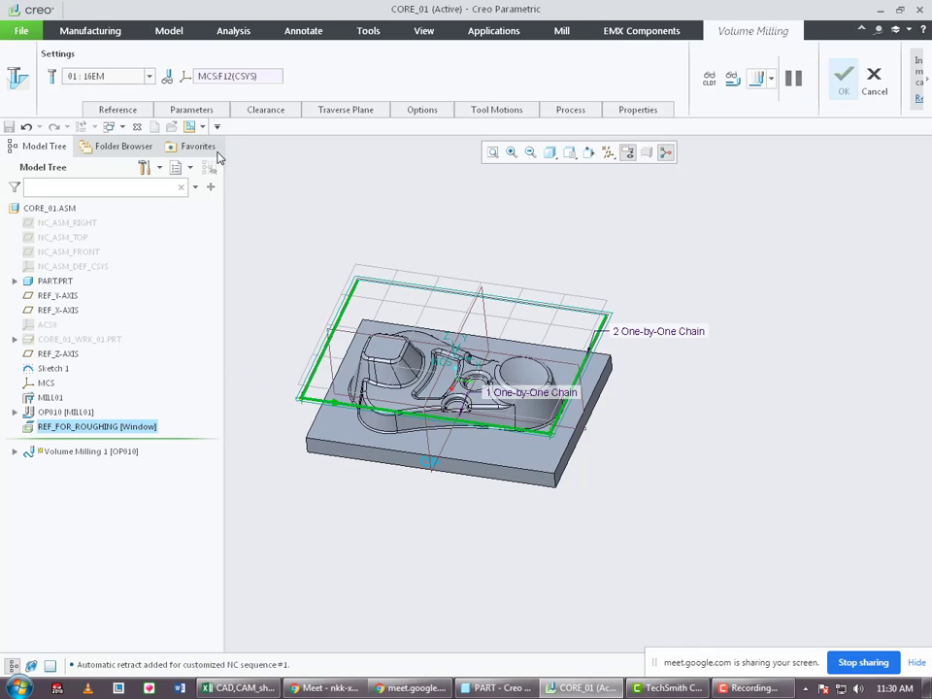
# Set the 16EM end mill's cutting length to 75 mm and apply the tool change.
pyautogui.click(133, 78)
pyautogui.click(89, 112)
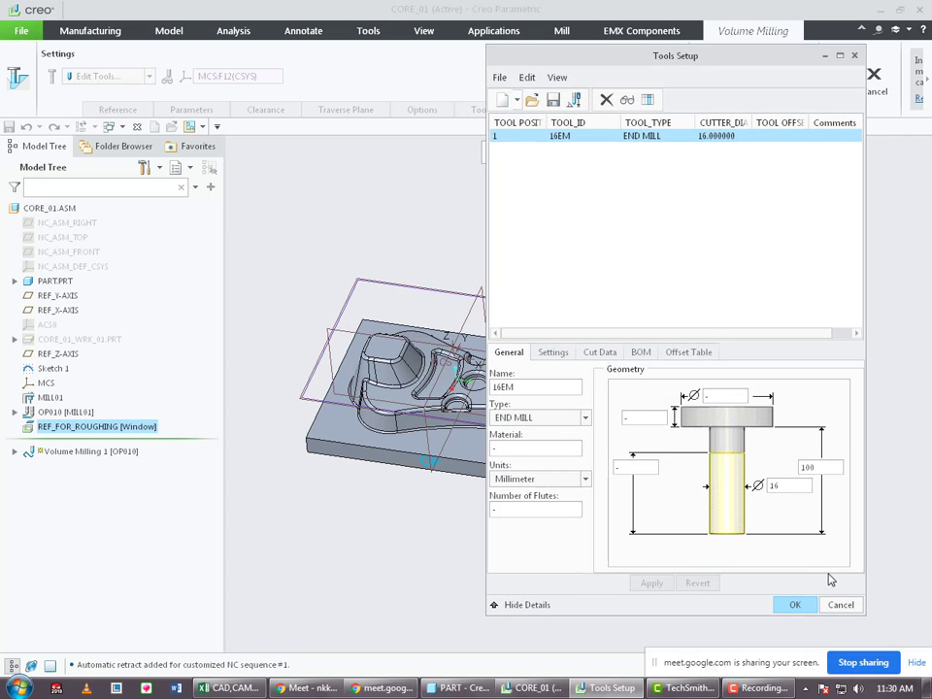
pyautogui.click(652, 465)
pyautogui.write('75')
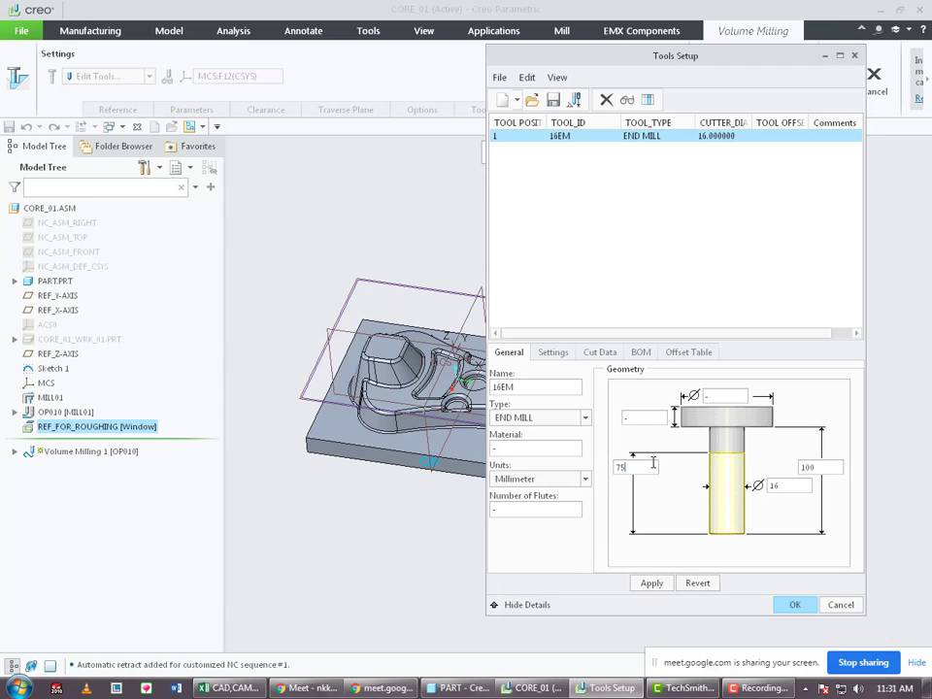
pyautogui.click(802, 605)
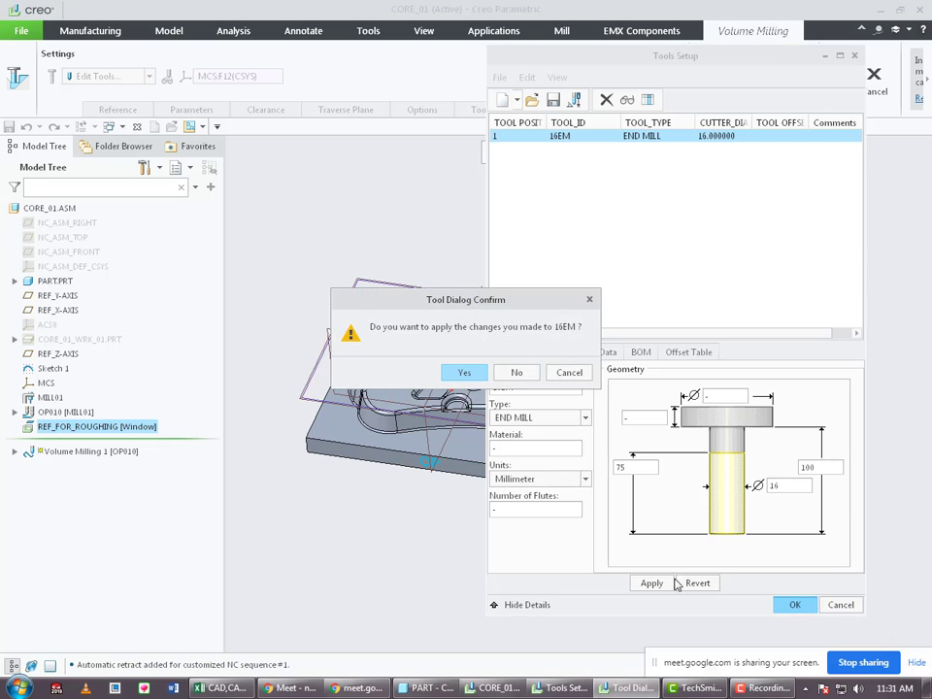
pyautogui.click(474, 375)
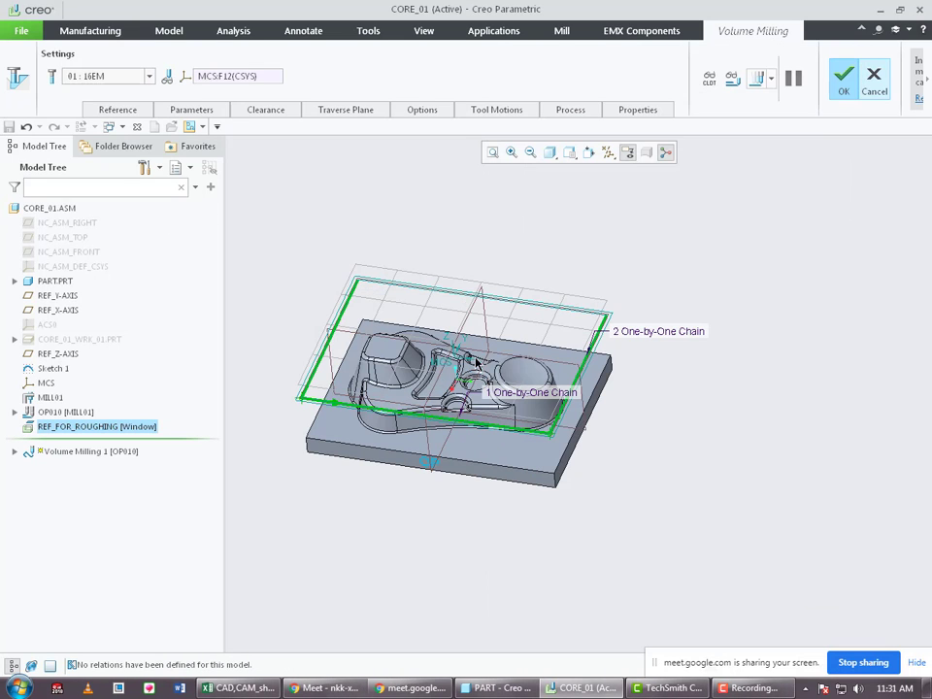
# Display the tool path again, inspect the tool's cutting length and shank against the core, and close the player.
pyautogui.click(758, 77)
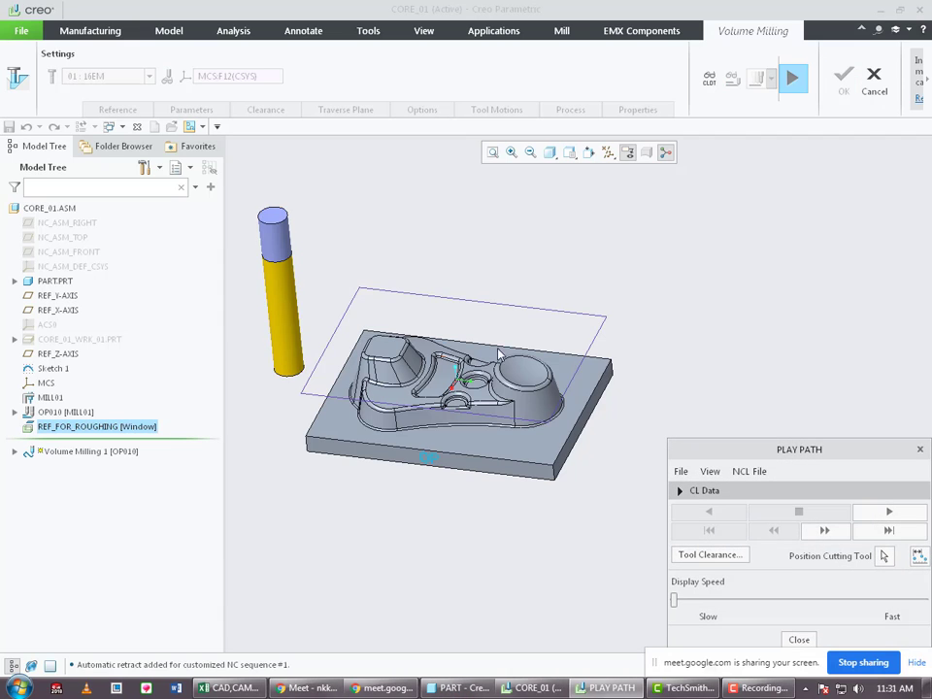
pyautogui.moveTo(497, 355); pyautogui.dragTo(365, 311, button='middle')
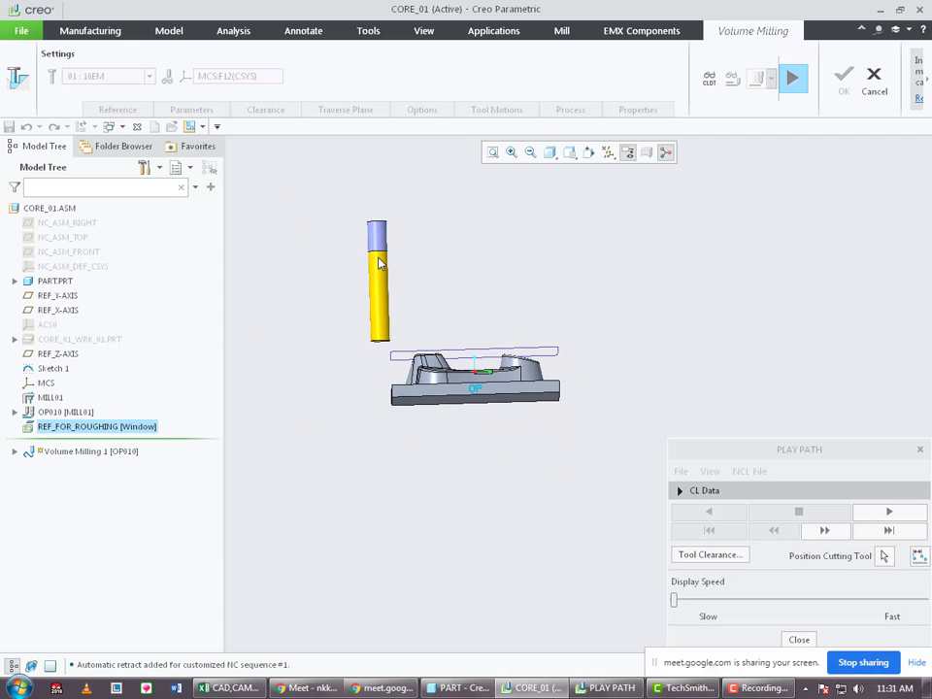
pyautogui.scroll(-3, 379, 265)
pyautogui.scroll(3, 381, 388)
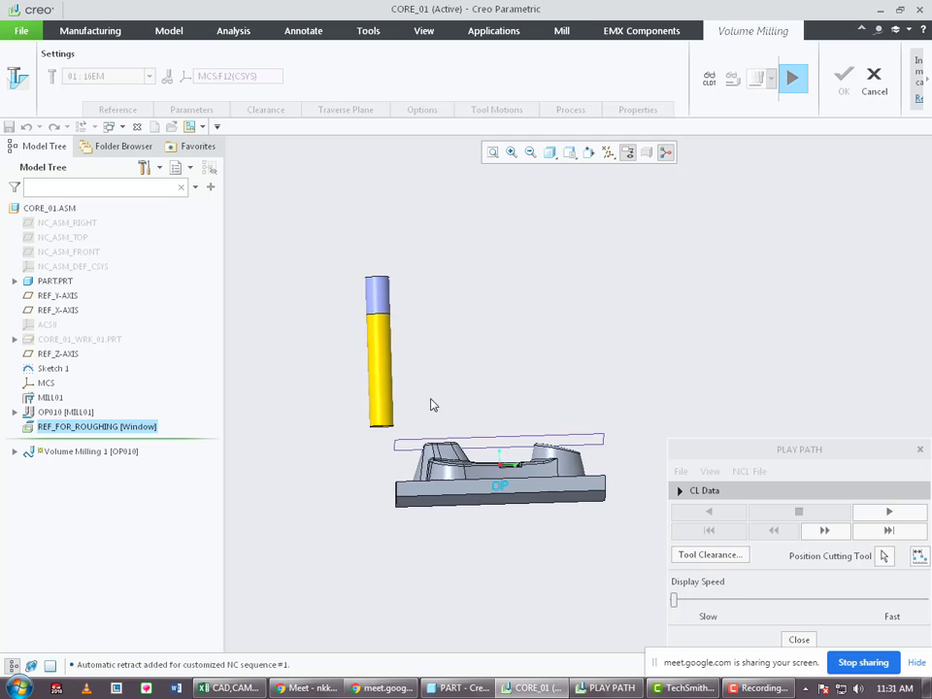
pyautogui.moveTo(431, 404); pyautogui.dragTo(413, 418, button='middle')
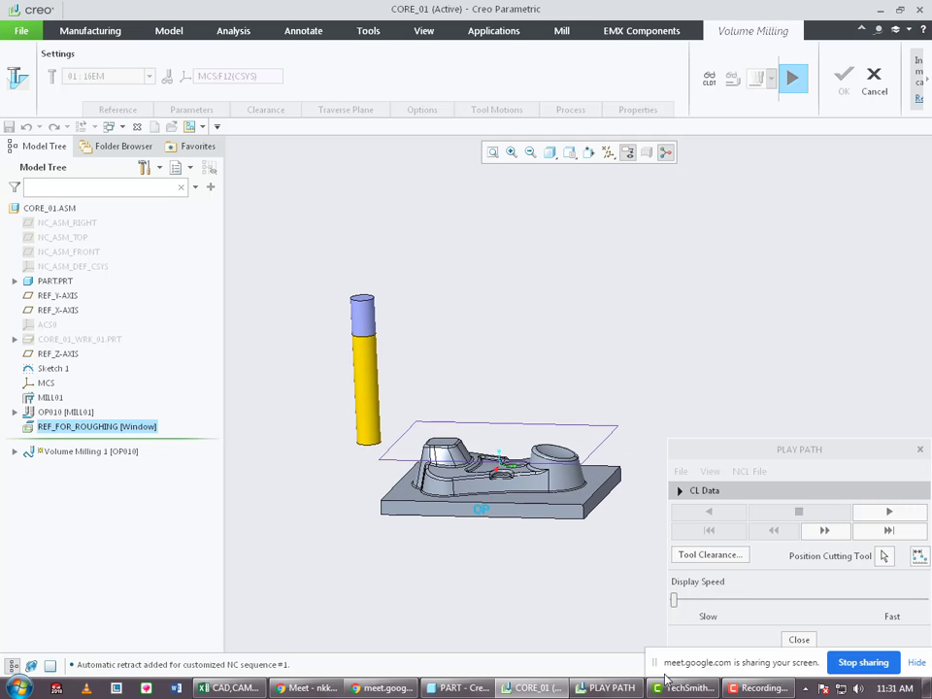
pyautogui.click(799, 640)
# Set the 16EM end mill's cutting length to 60 mm and apply the tool change.
pyautogui.click(107, 76)
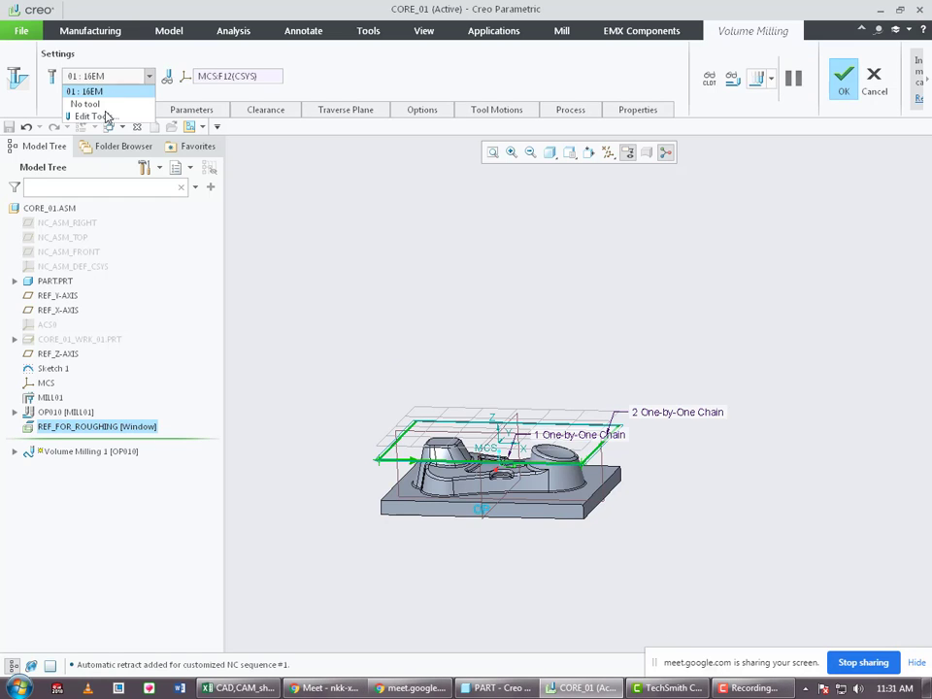
pyautogui.click(105, 115)
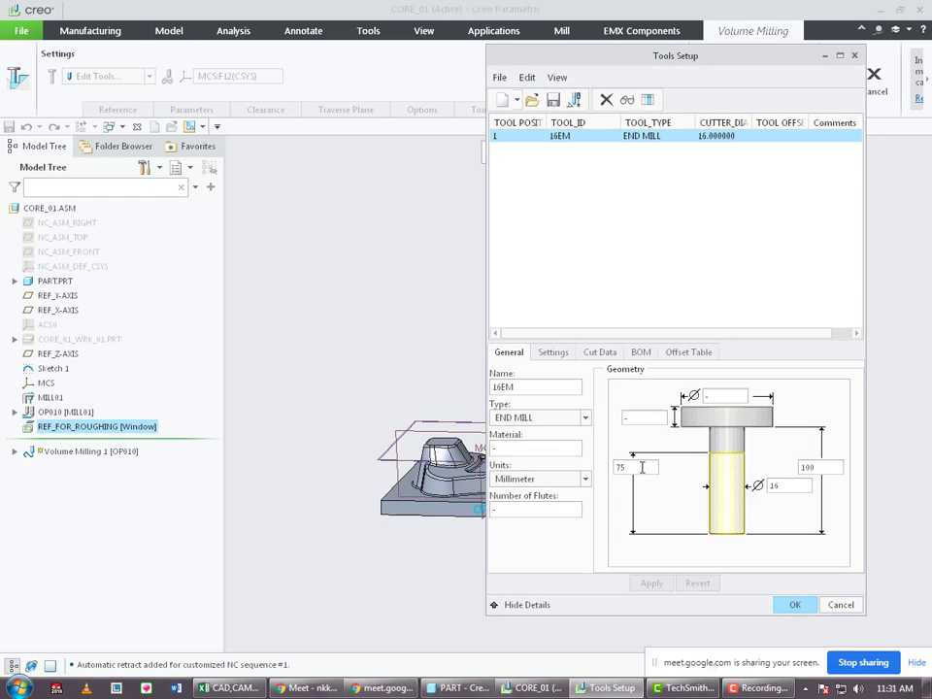
pyautogui.click(641, 466)
pyautogui.write('50')
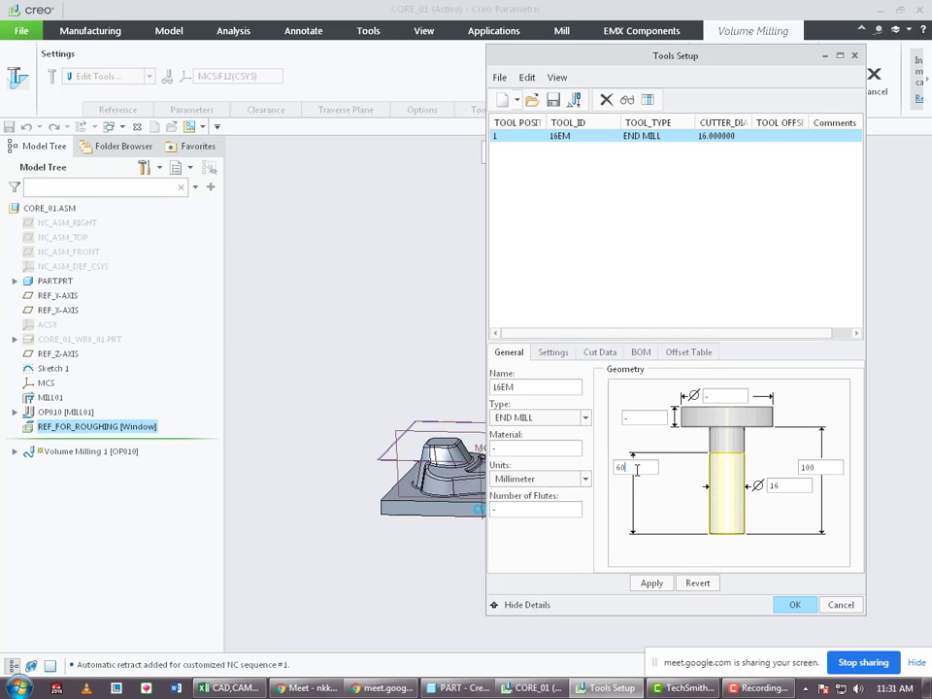
pyautogui.click(793, 605)
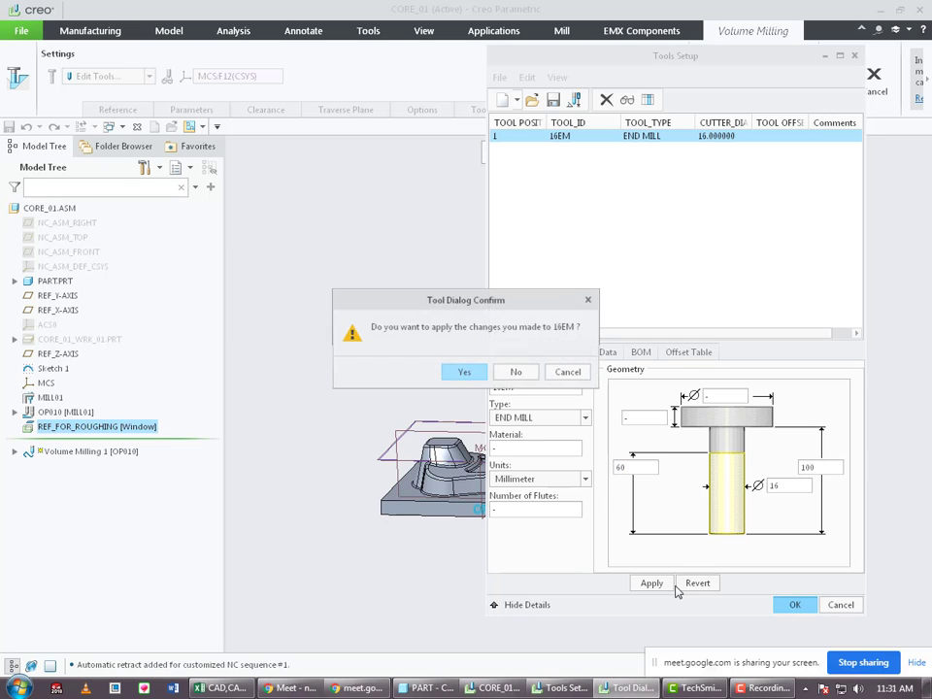
pyautogui.click(464, 372)
pyautogui.moveTo(388, 471)
pyautogui.mouseDown(button='middle')
pyautogui.moveTo(381, 477)
pyautogui.moveTo(397, 448)
pyautogui.moveTo(388, 466)
pyautogui.mouseUp(button='middle')
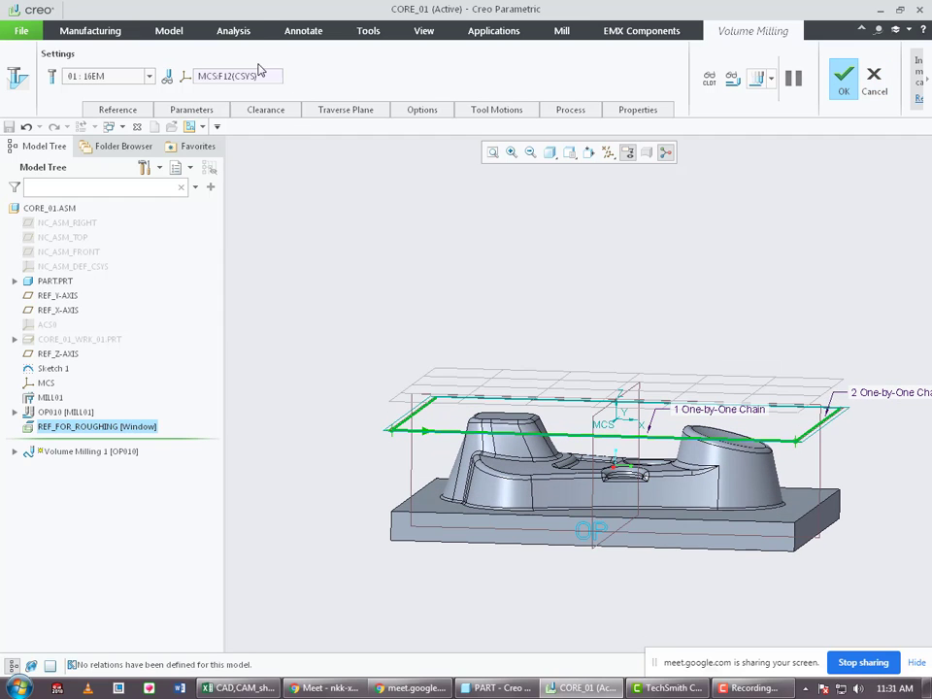
# Measure the distance between the mill window and the top face of the core's base plate, and close the measurement.
pyautogui.click(233, 30)
pyautogui.click(315, 87)
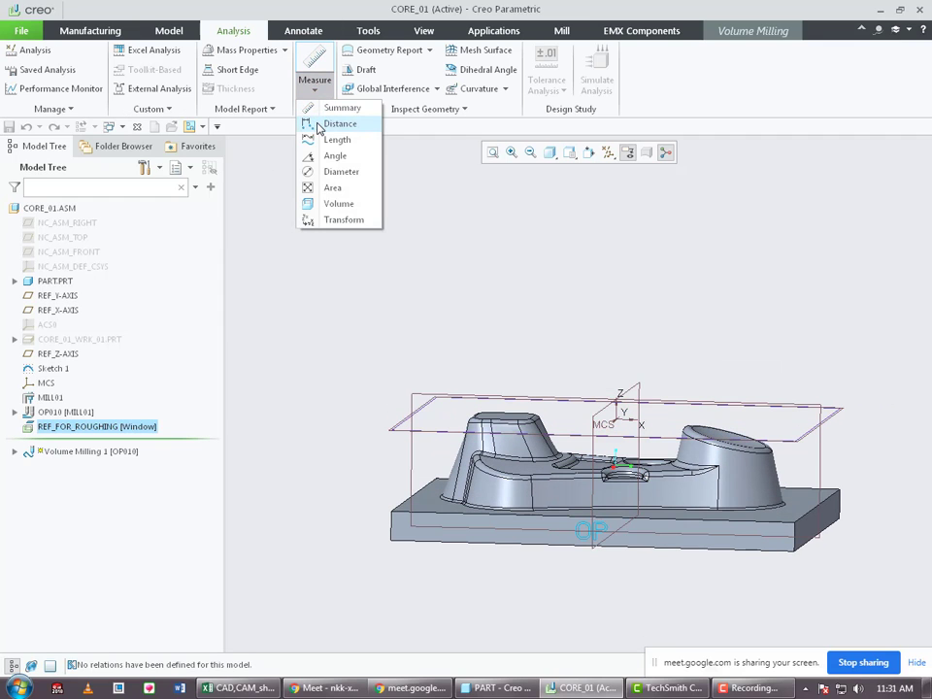
pyautogui.click(310, 122)
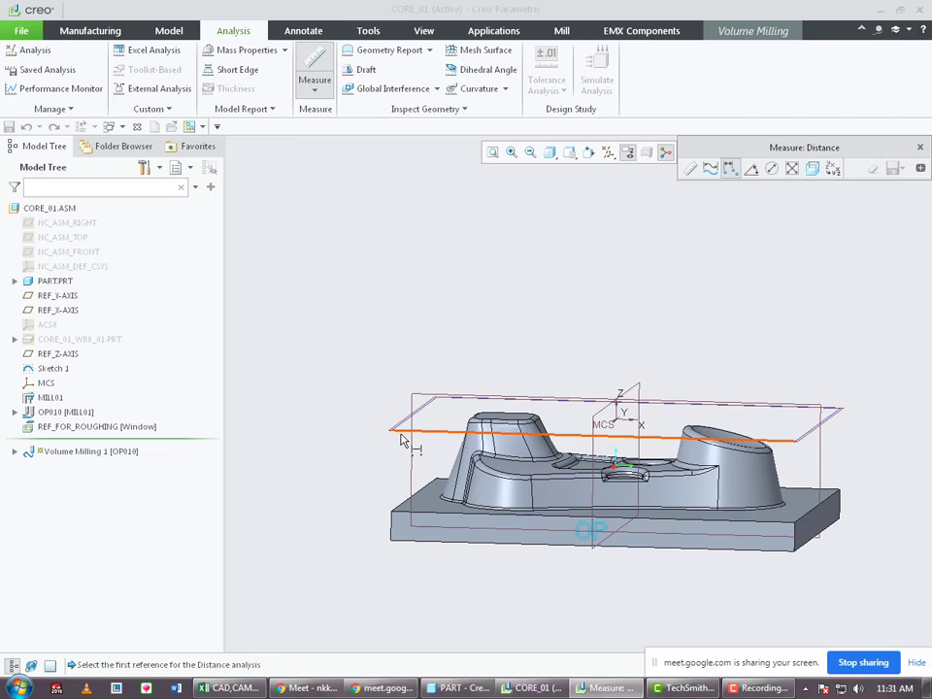
pyautogui.click(401, 439)
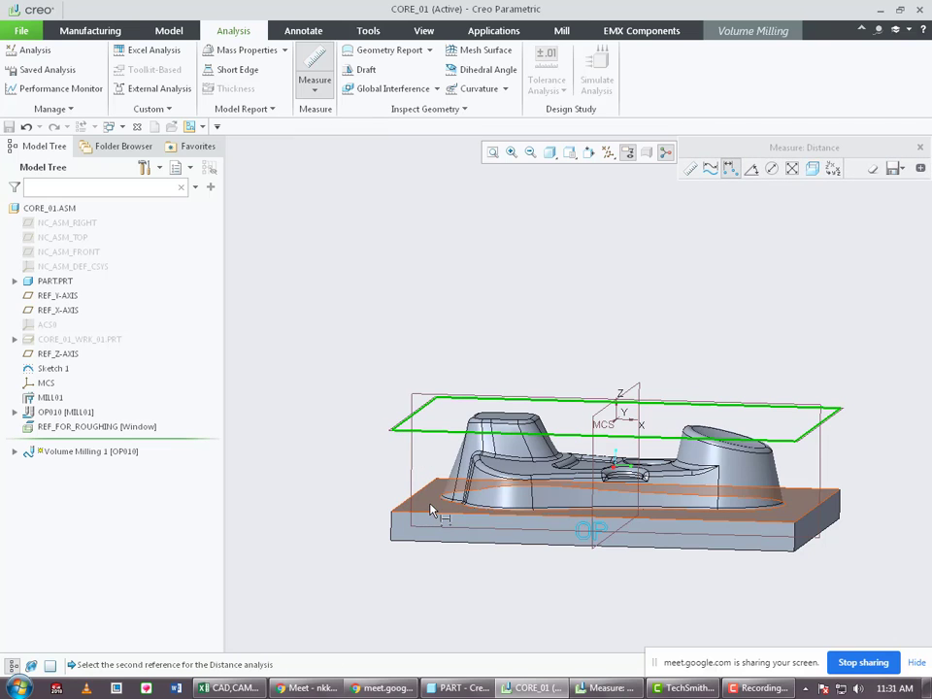
pyautogui.click(381, 495)
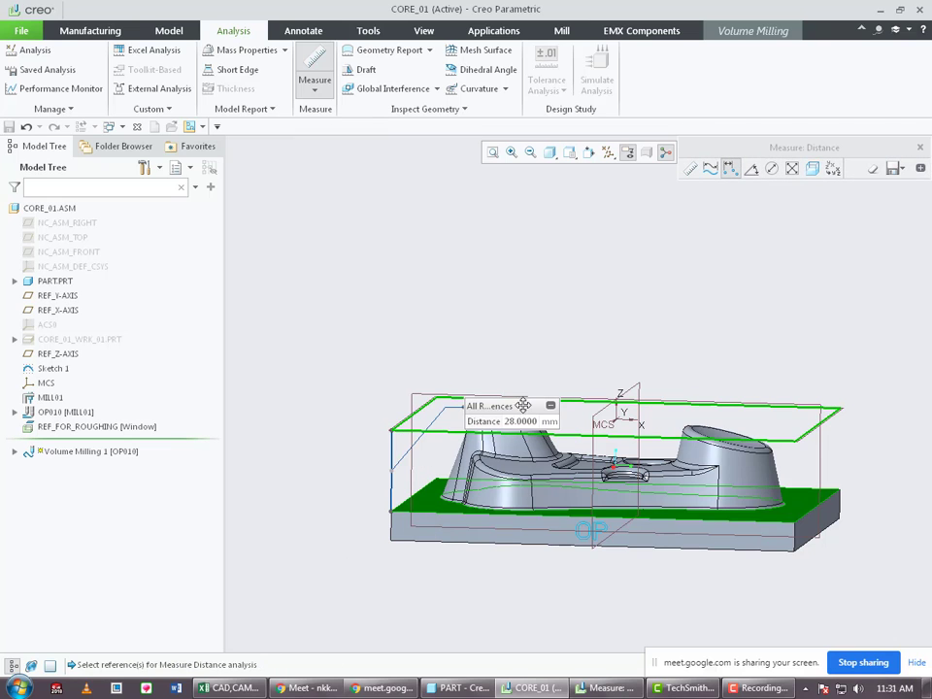
pyautogui.click(919, 147)
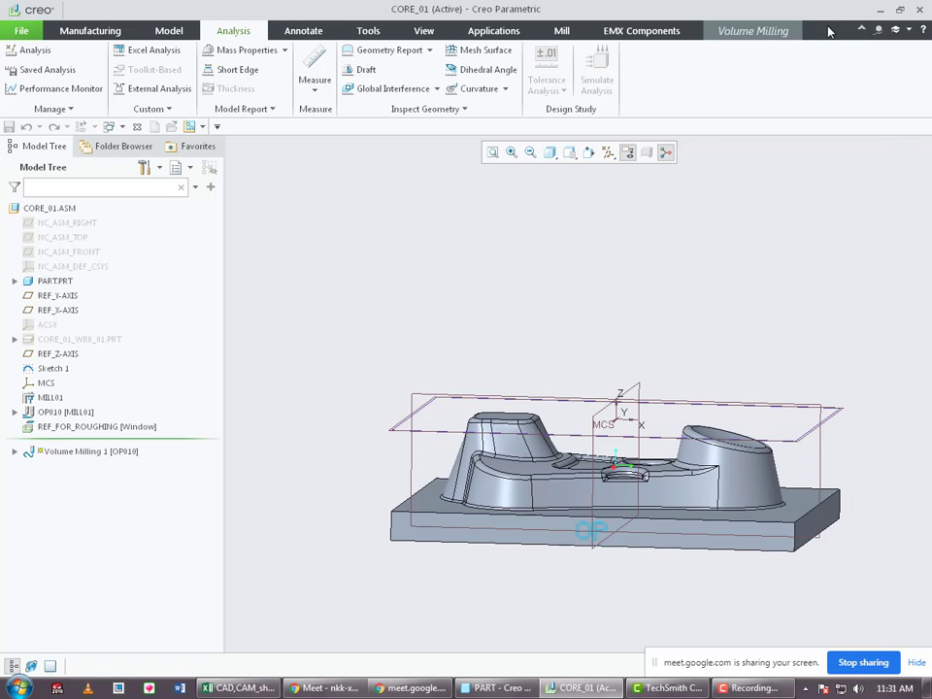
# Set the 16EM end mill's overall length to 75 mm and cutting length to 50 mm, and confirm the tool change.
pyautogui.click(733, 32)
pyautogui.click(101, 76)
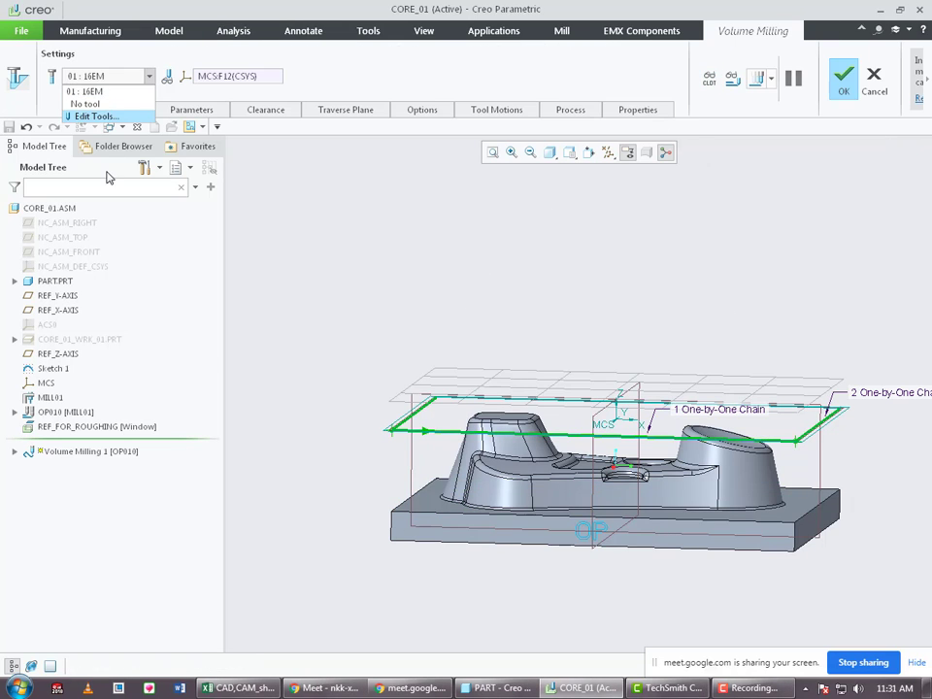
pyautogui.click(95, 117)
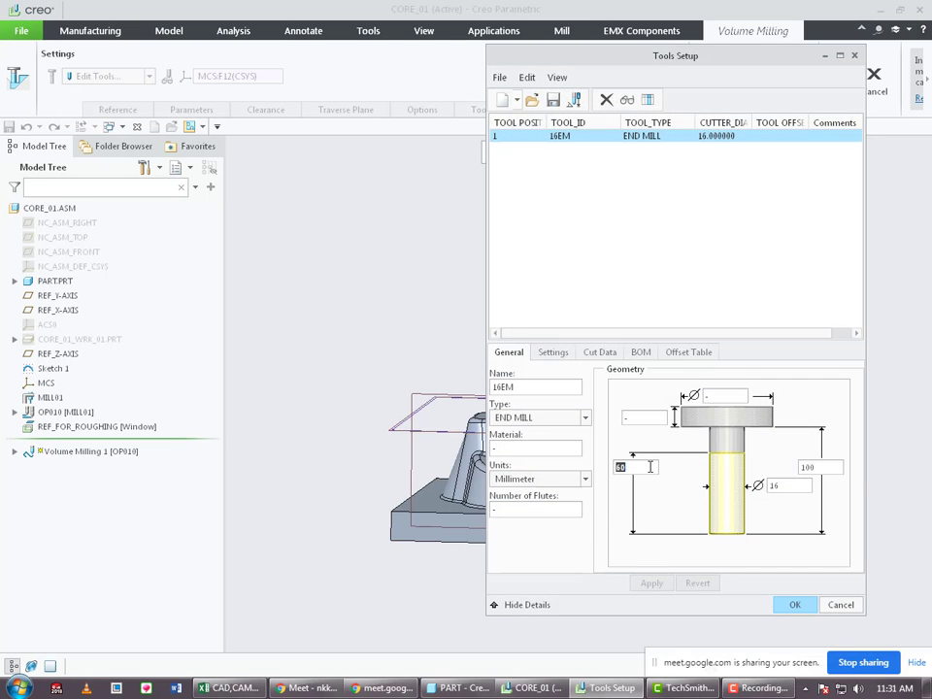
pyautogui.click(827, 468)
pyautogui.write('765')
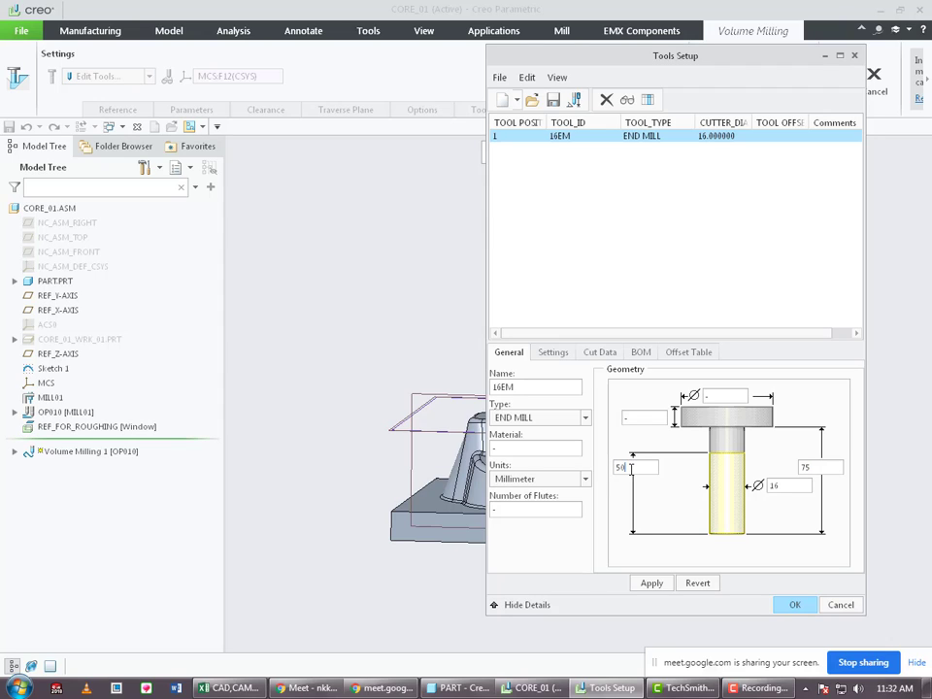
pyautogui.click(797, 605)
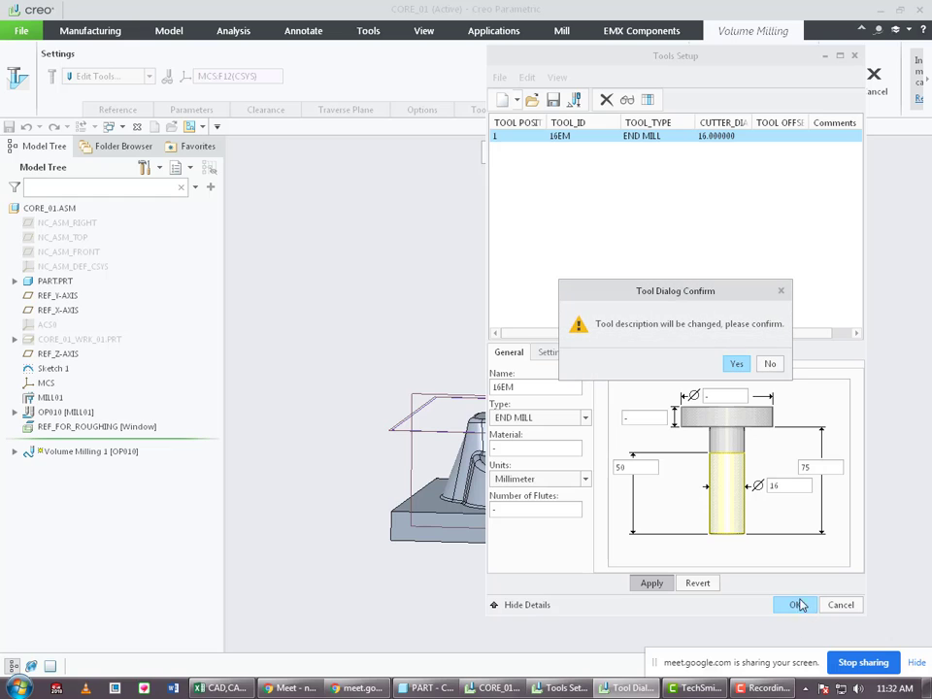
pyautogui.click(737, 364)
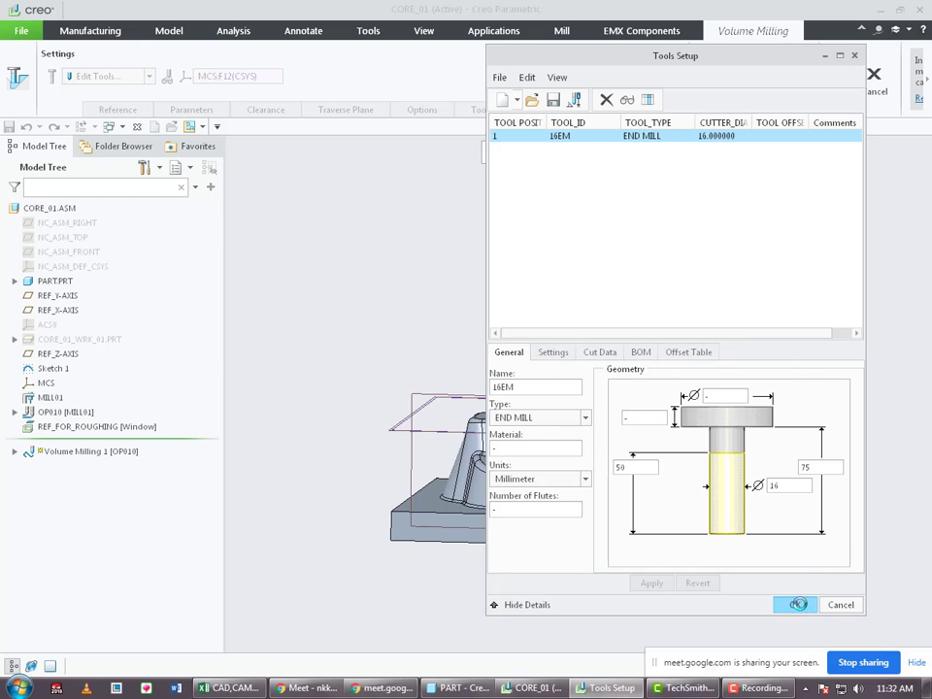
pyautogui.click(792, 604)
# Display the volume milling tool path and examine the shortened tool at its start position beside the core.
pyautogui.moveTo(527, 388); pyautogui.dragTo(449, 405, button='middle')
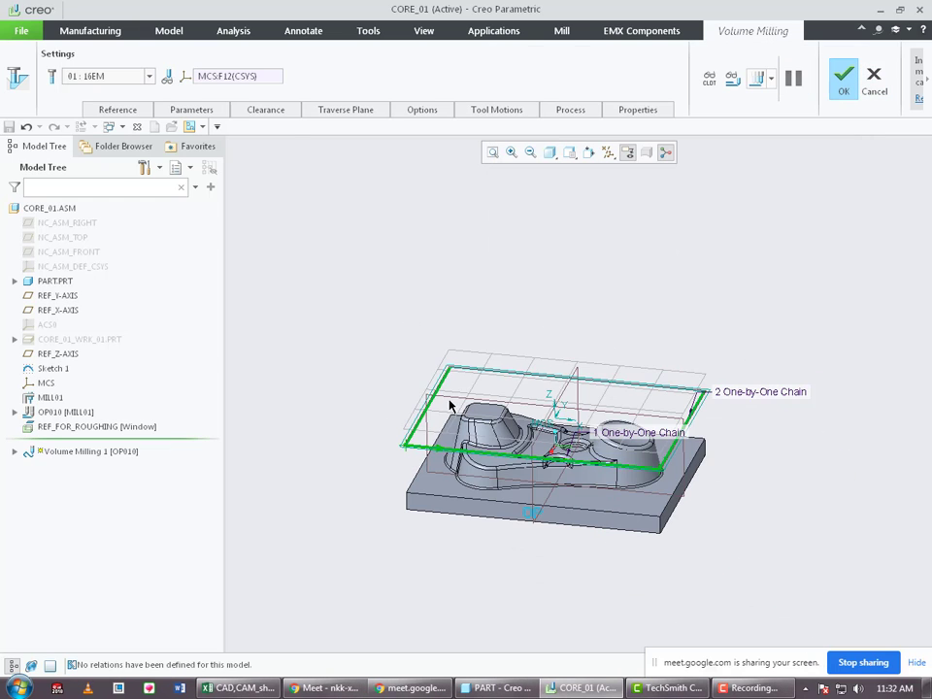
pyautogui.click(756, 77)
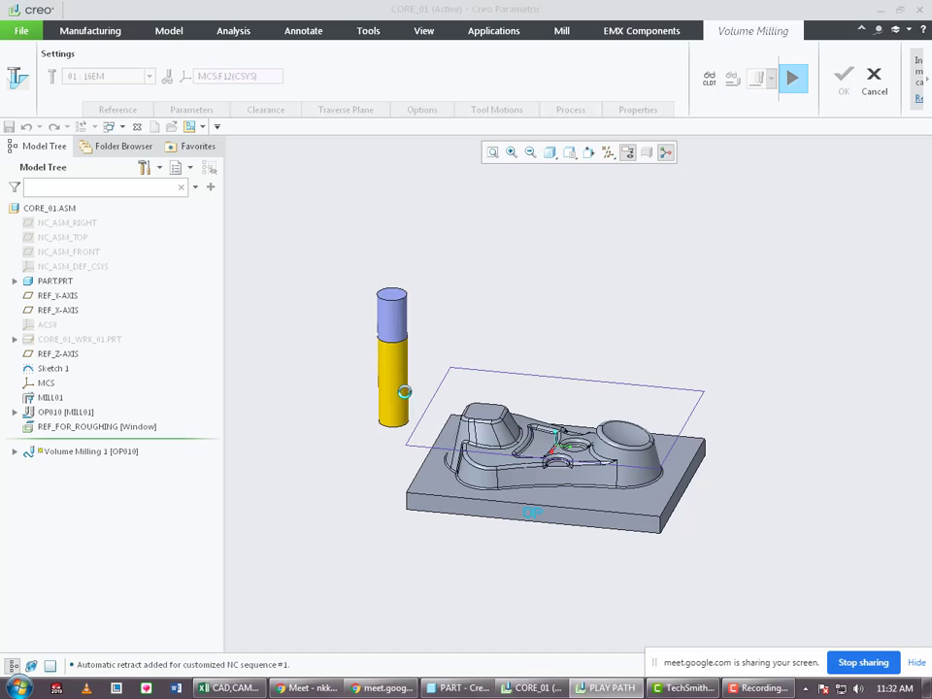
pyautogui.moveTo(473, 498); pyautogui.dragTo(422, 525, button='middle')
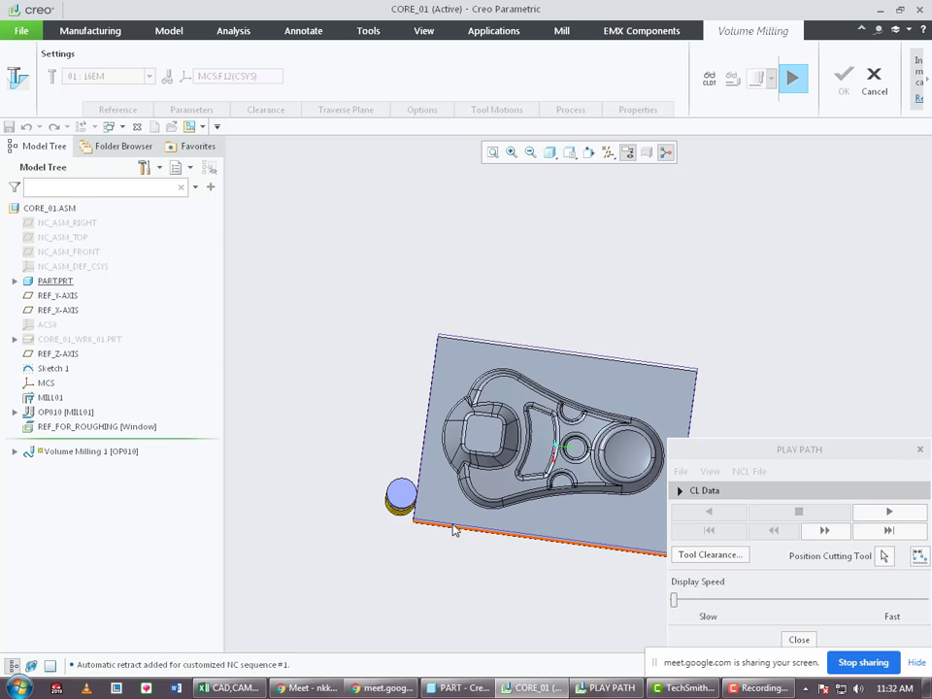
pyautogui.scroll(-3, 461, 529)
pyautogui.moveTo(515, 558); pyautogui.dragTo(503, 524, button='middle')
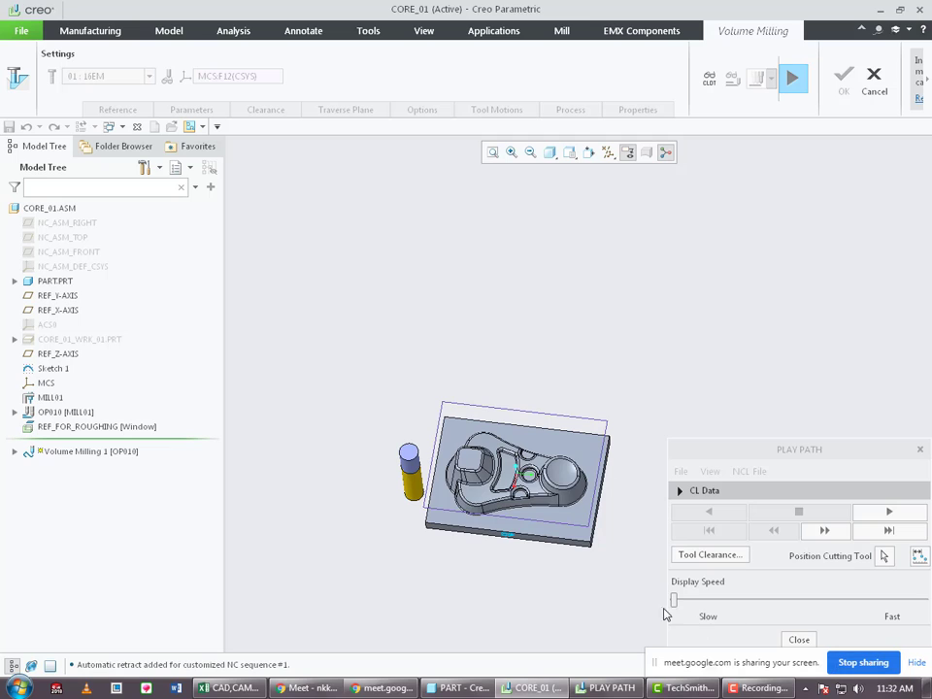
pyautogui.moveTo(396, 559); pyautogui.dragTo(412, 464, button='middle')
pyautogui.scroll(2, 411, 517)
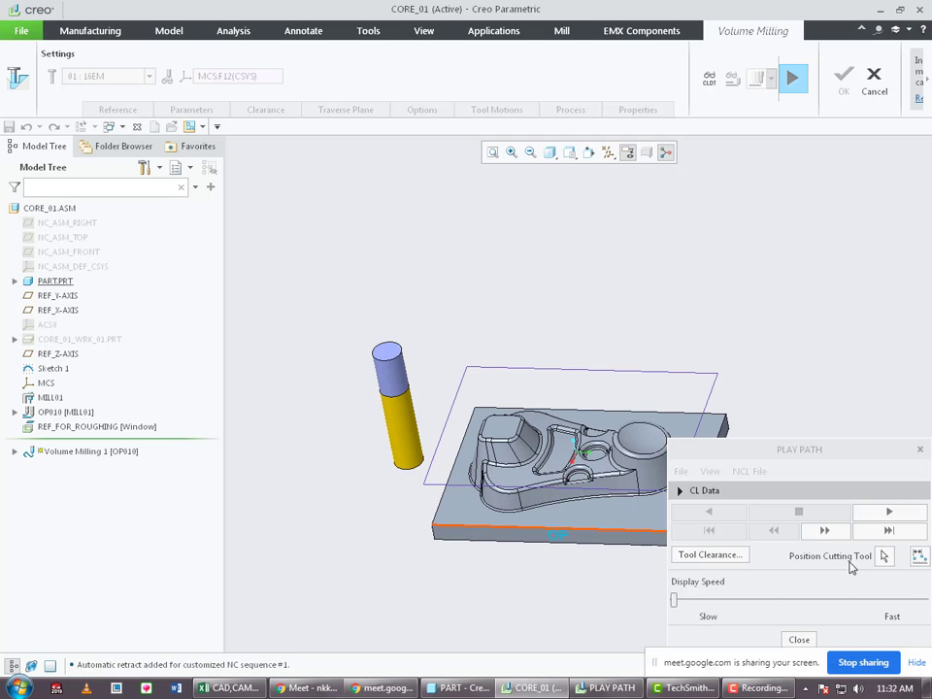
# Play the tool path at a medium display speed, observe the cutting passes, and stop the playback partway.
pyautogui.click(888, 512)
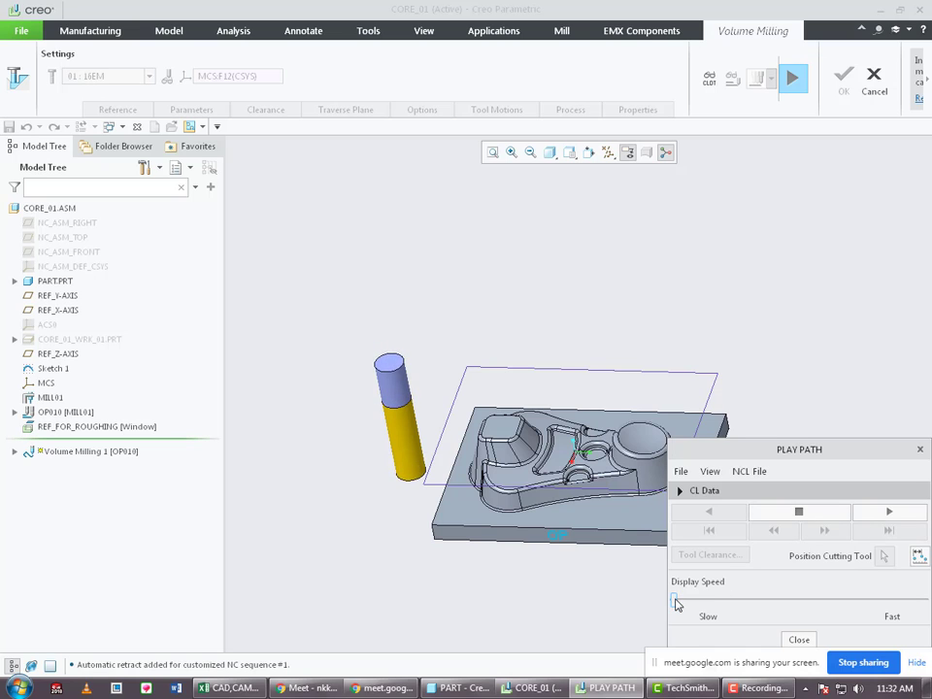
pyautogui.moveTo(673, 600); pyautogui.dragTo(774, 624)
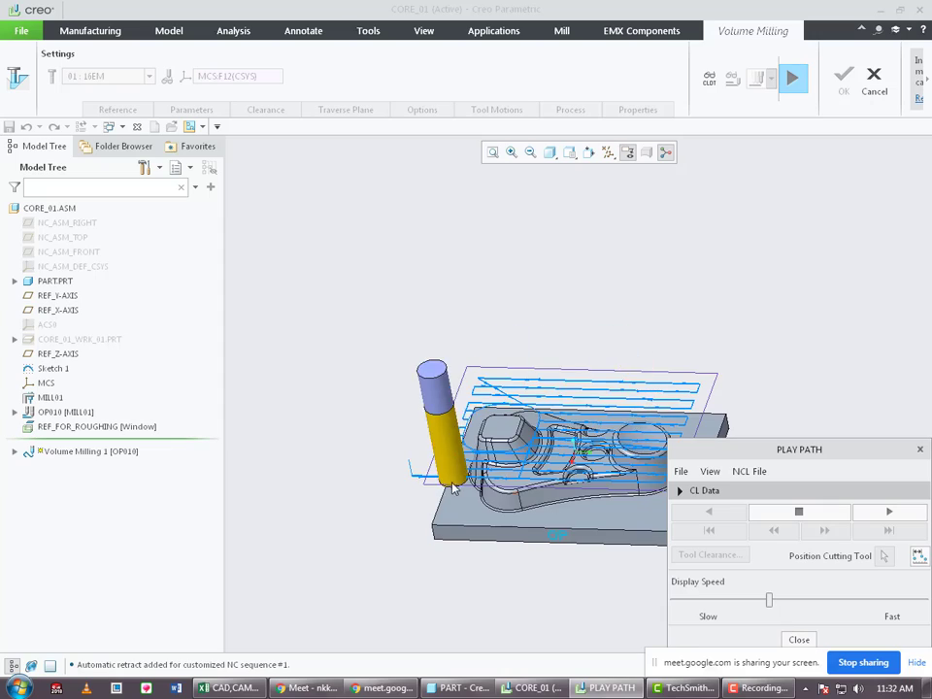
pyautogui.scroll(2, 453, 486)
pyautogui.scroll(-3, 555, 541)
pyautogui.moveTo(564, 524); pyautogui.dragTo(572, 557, button='middle')
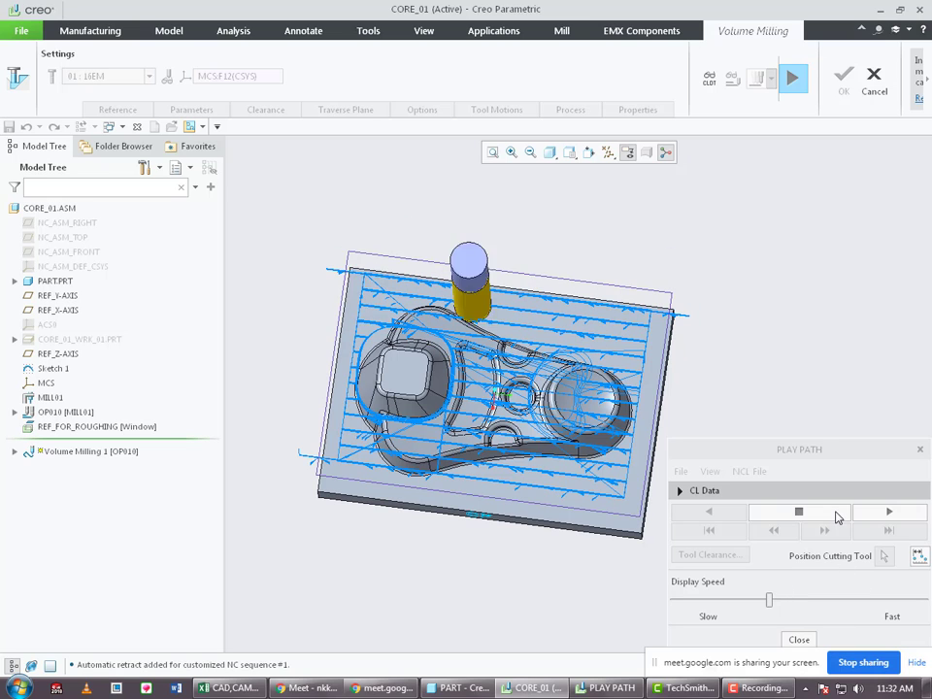
pyautogui.click(809, 512)
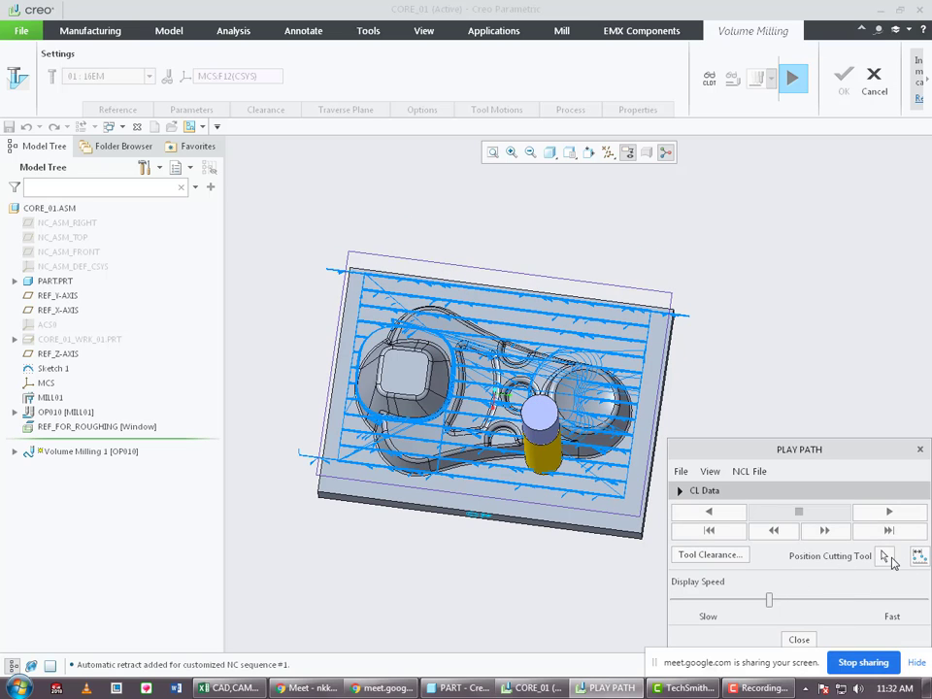
# Activate cutting tool positioning and orient the view by reference, with the base plate's top face as front and its side face as top.
pyautogui.click(890, 557)
pyautogui.scroll(1, 592, 473)
pyautogui.scroll(1, 592, 476)
pyautogui.moveTo(592, 476); pyautogui.dragTo(586, 506, button='middle')
pyautogui.click(589, 153)
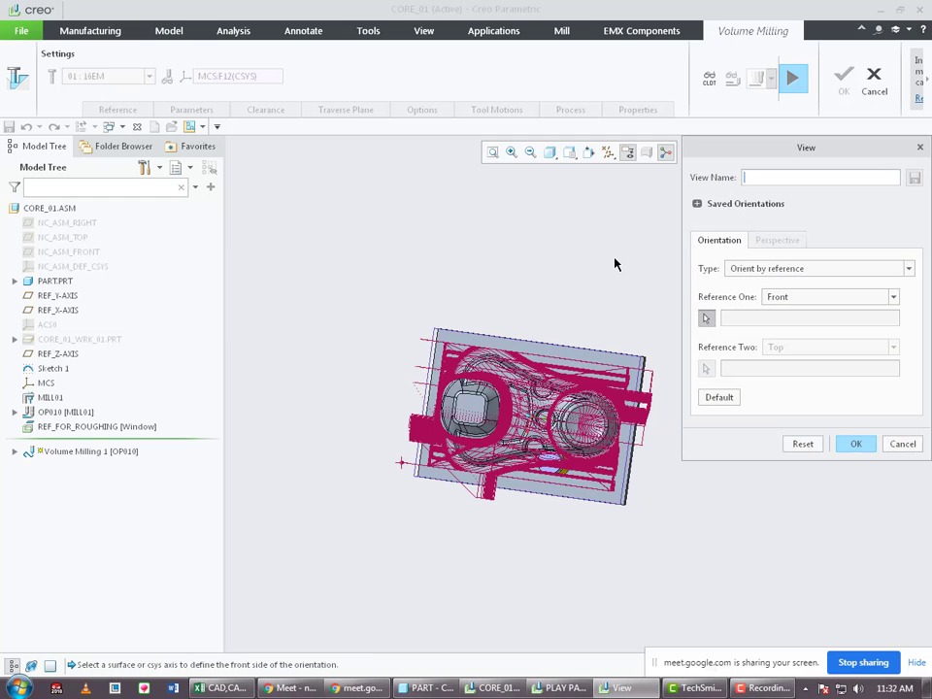
pyautogui.click(627, 478)
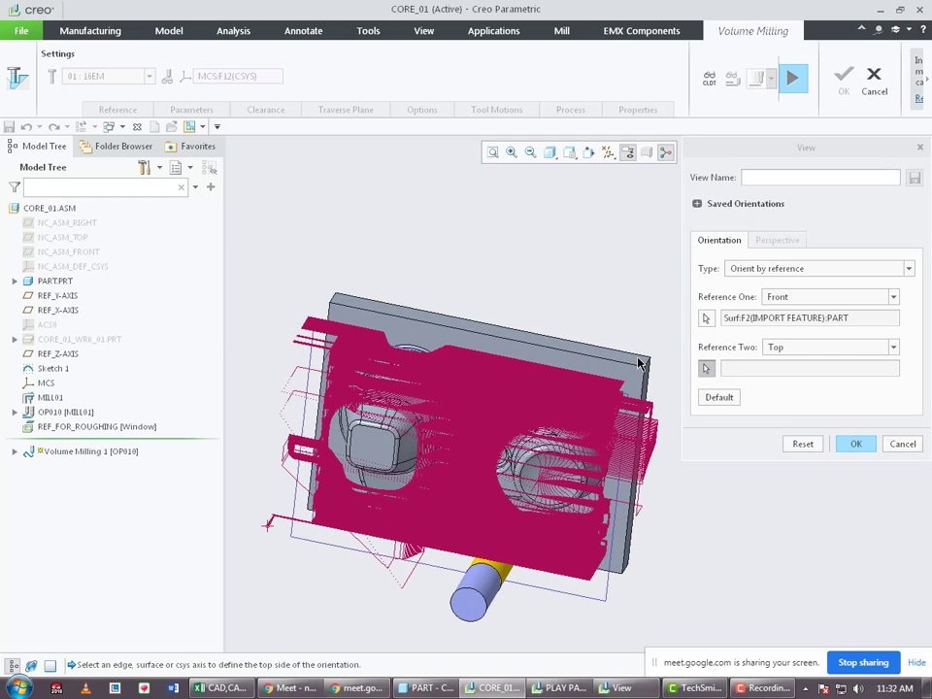
pyautogui.click(639, 362)
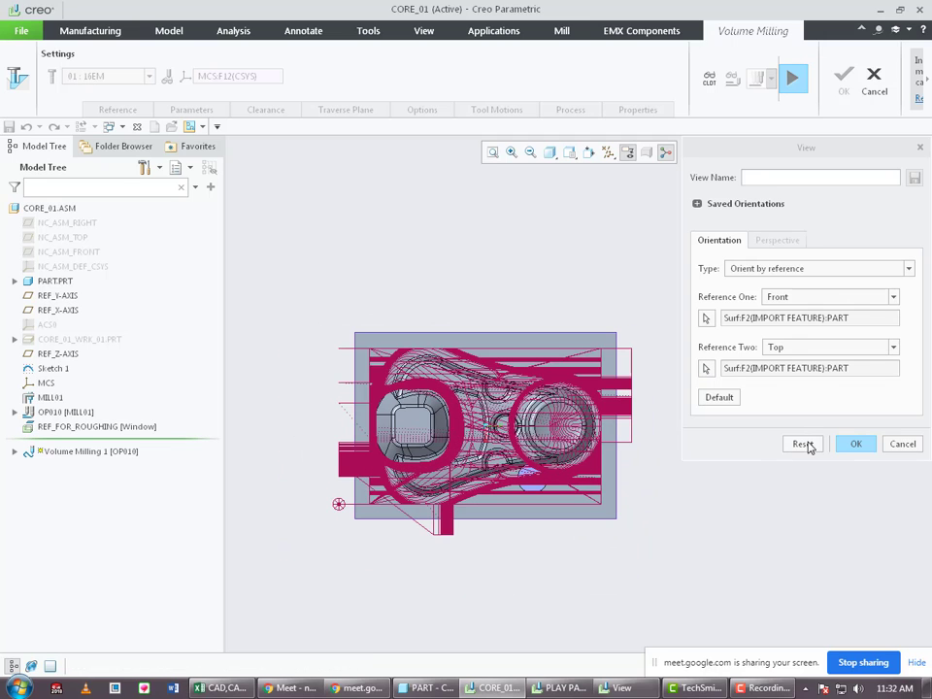
pyautogui.click(854, 445)
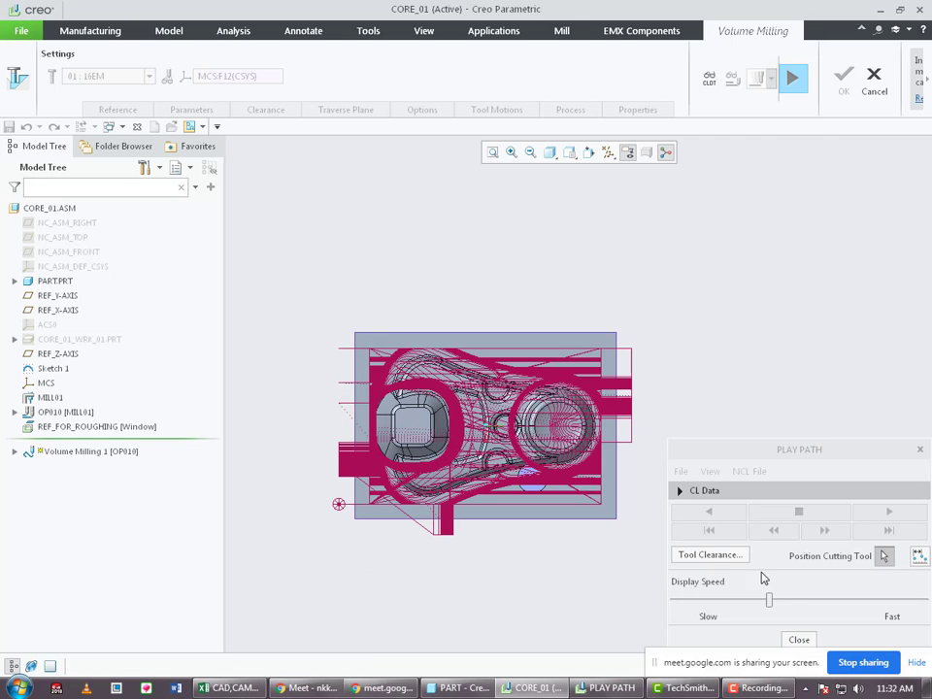
# Position the tool at a corner of the path and examine it against the mill window boundary.
pyautogui.scroll(5, 614, 514)
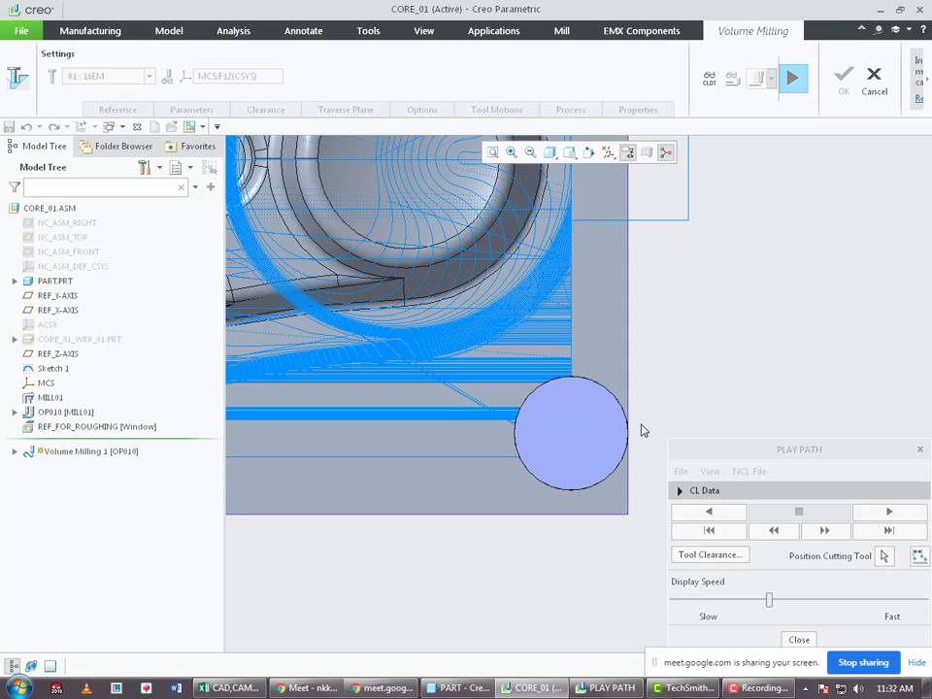
pyautogui.moveTo(637, 448); pyautogui.dragTo(629, 402, button='middle')
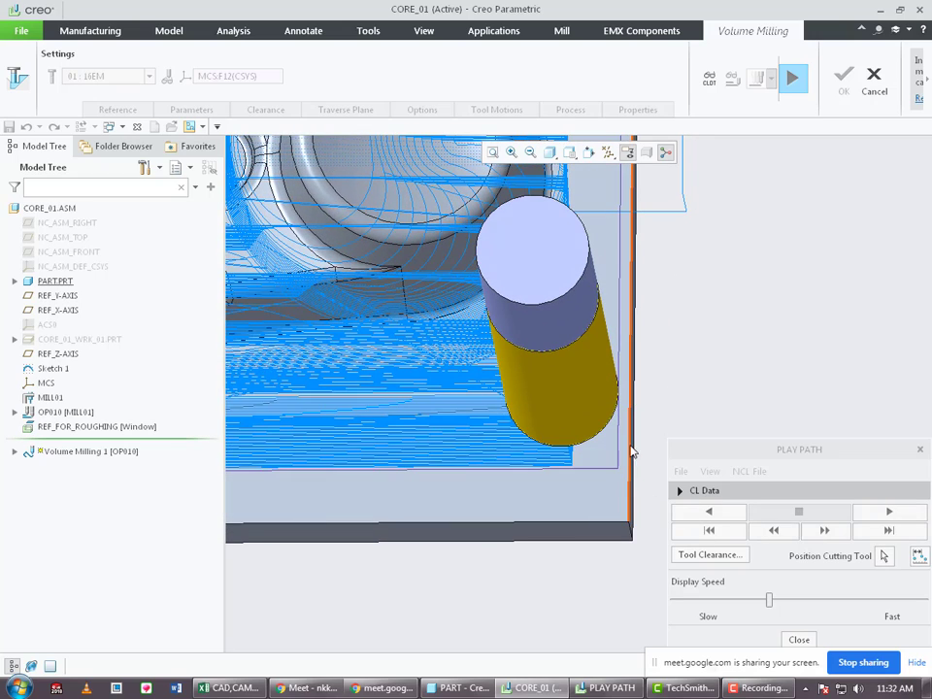
pyautogui.moveTo(631, 452); pyautogui.dragTo(628, 466, button='middle')
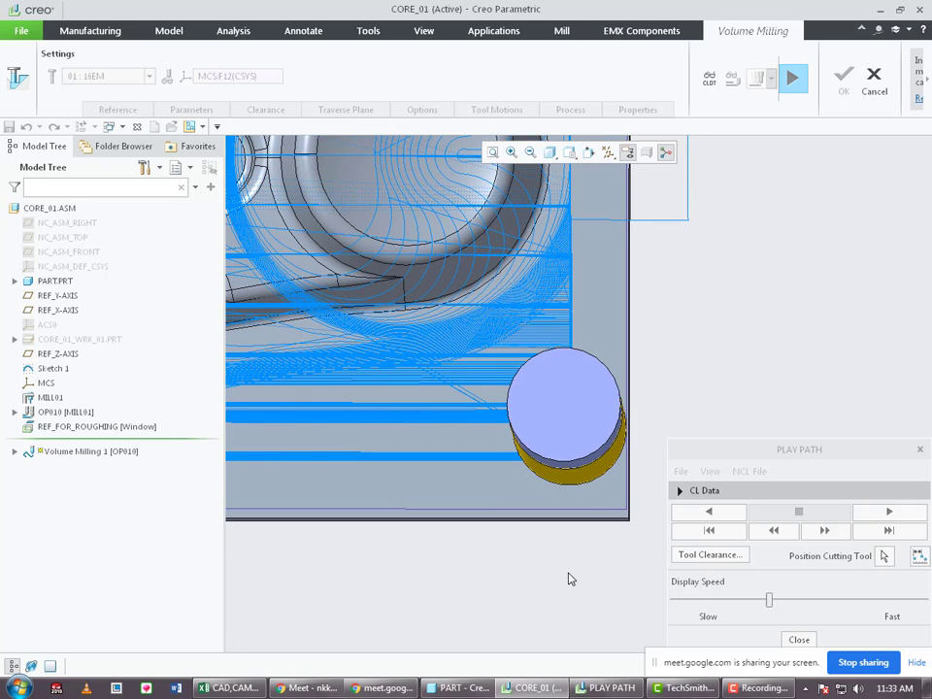
pyautogui.scroll(4, 571, 579)
# Reorient the view straight onto the base plate's top face, inspect the tool against the window edge, and close the path player.
pyautogui.click(589, 154)
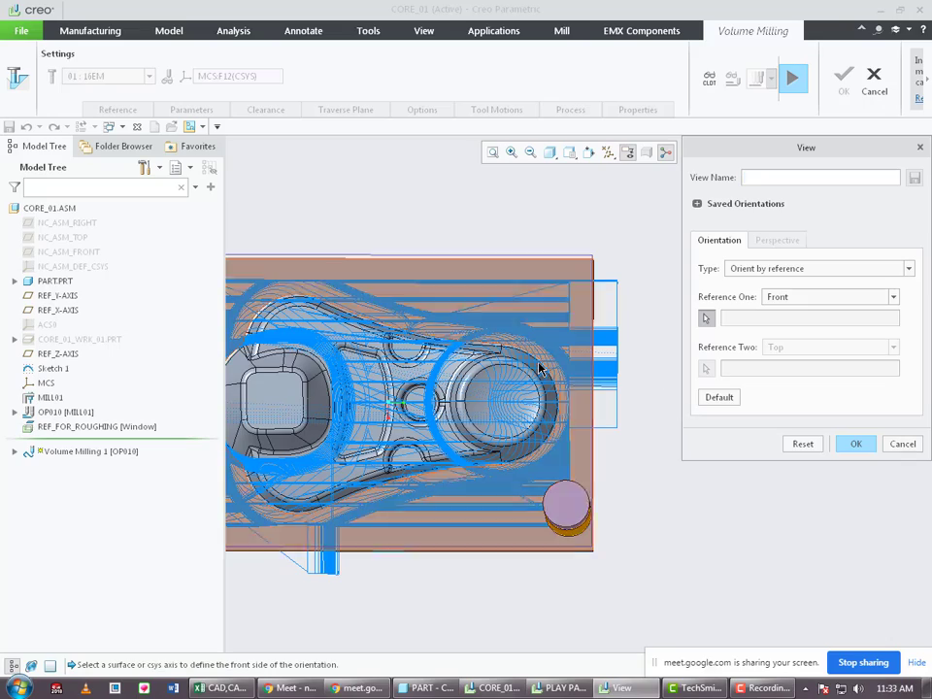
pyautogui.click(575, 290)
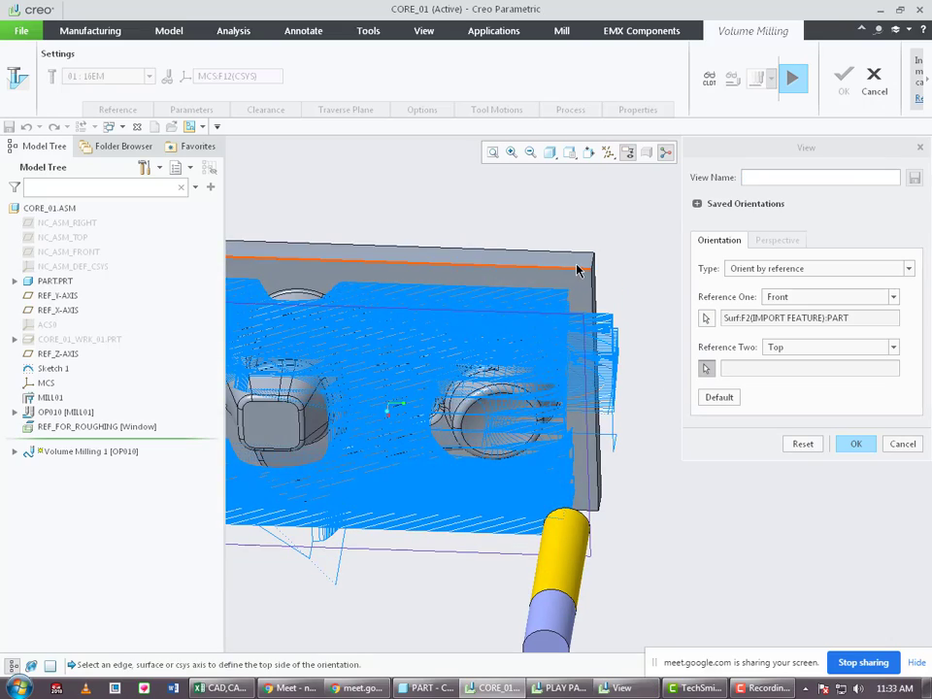
pyautogui.click(581, 264)
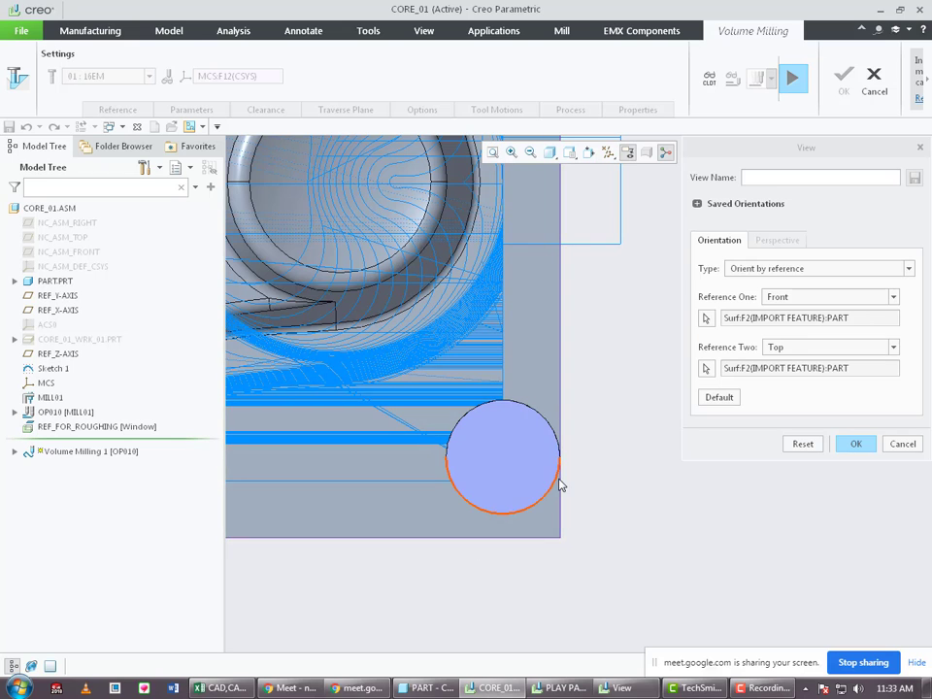
pyautogui.click(853, 449)
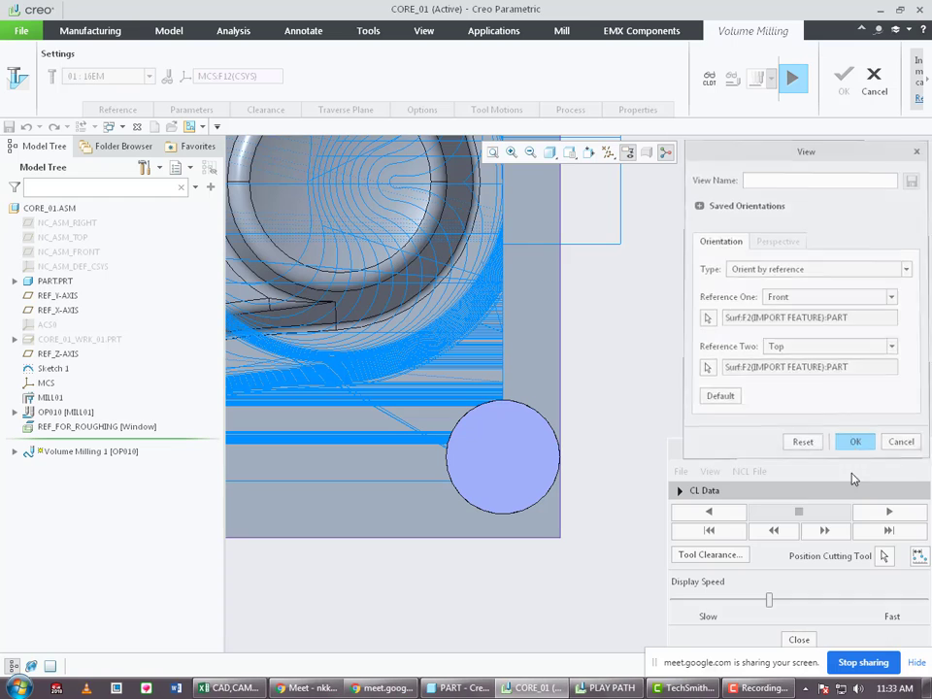
pyautogui.click(799, 639)
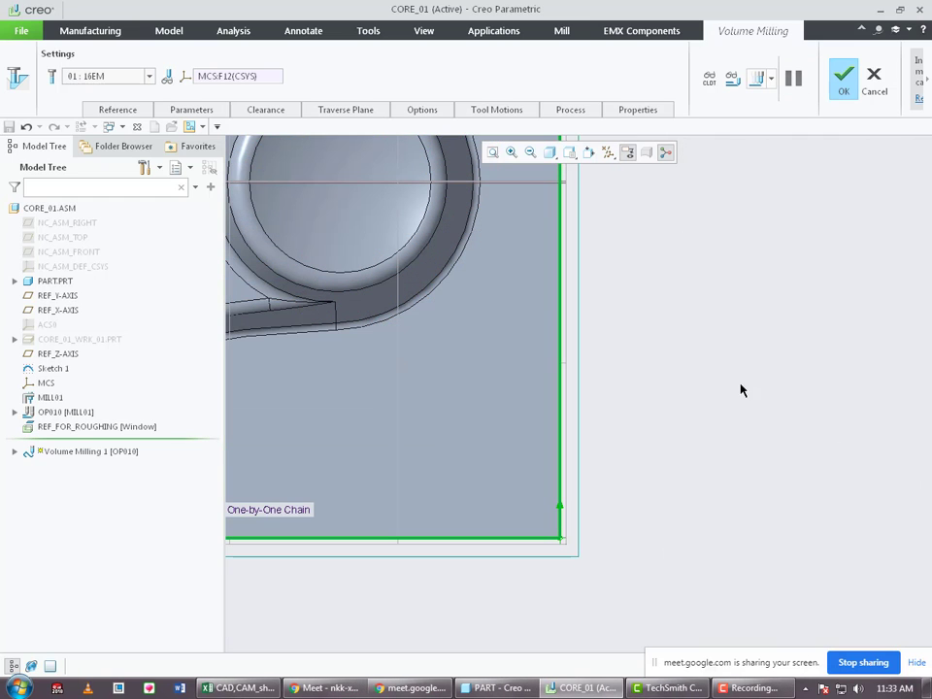
# Accept the settings to complete the Volume Milling sequence.
pyautogui.scroll(-5, 741, 389)
pyautogui.moveTo(732, 408); pyautogui.dragTo(723, 374, button='middle')
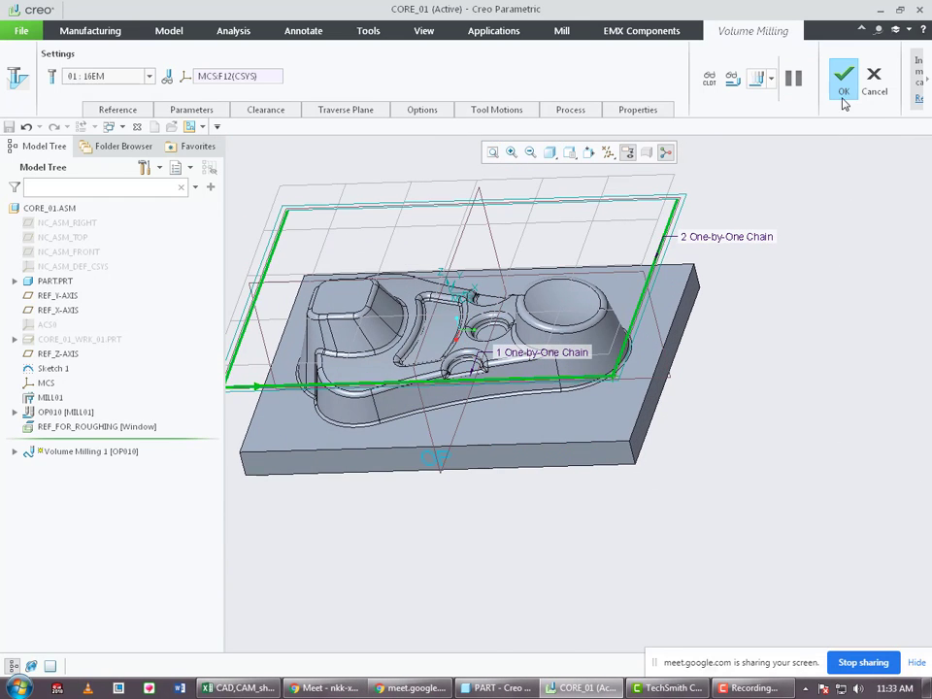
pyautogui.click(845, 78)
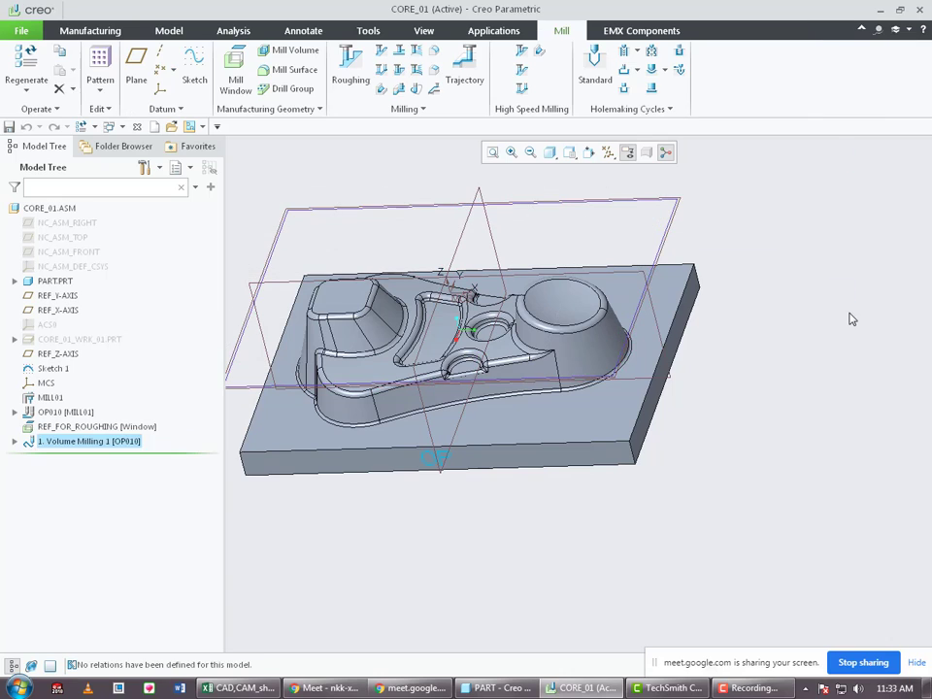
# Redefine the REF_FOR_ROUGHING mill window so the tool machines outside the window contour.
pyautogui.rightClick(107, 430)
pyautogui.click(115, 361)
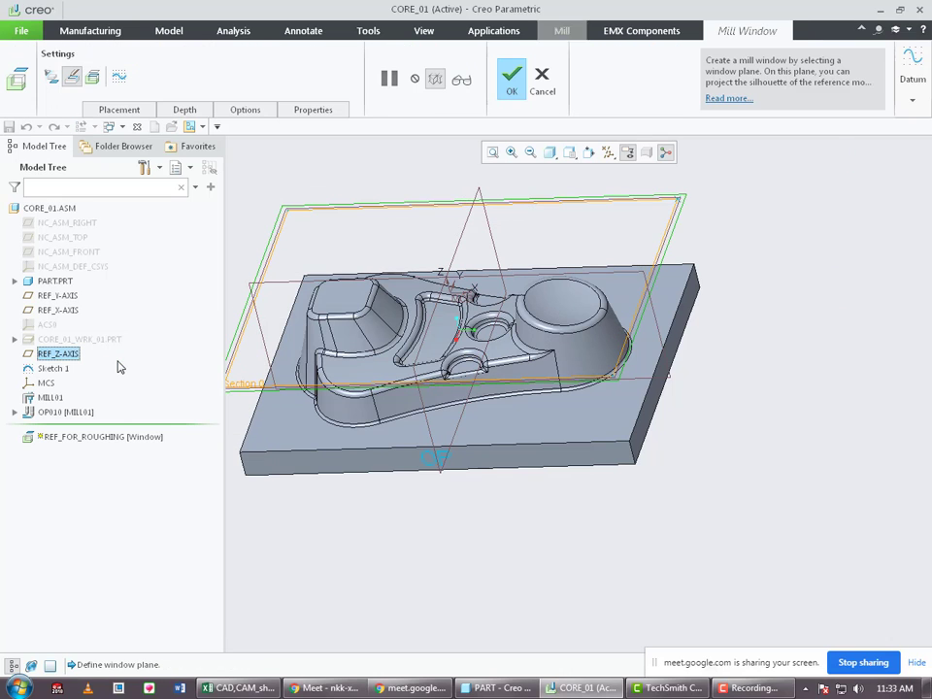
pyautogui.click(254, 113)
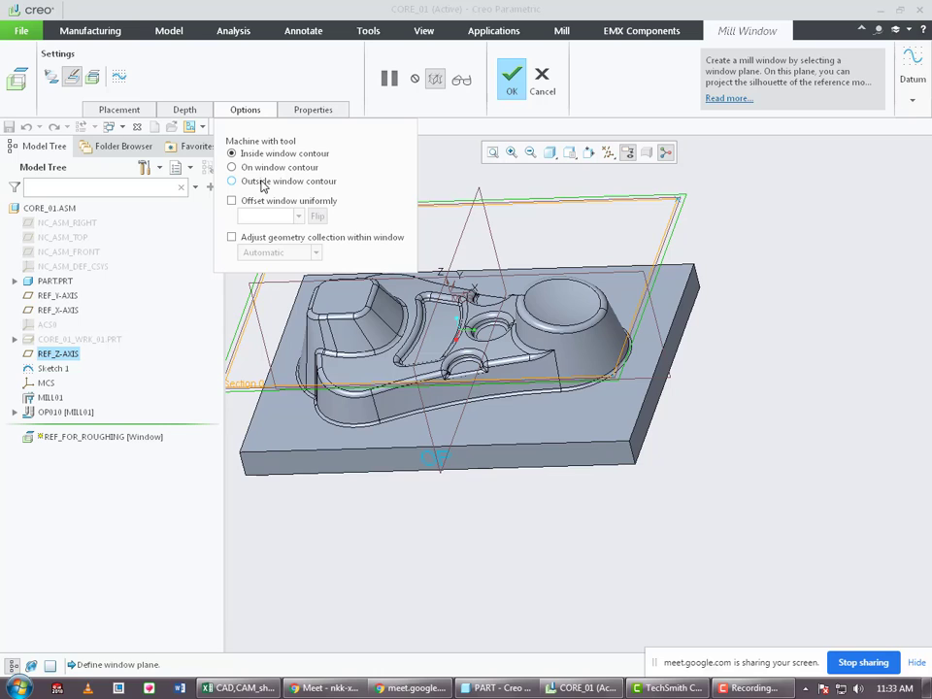
pyautogui.click(233, 182)
pyautogui.scroll(3, 716, 425)
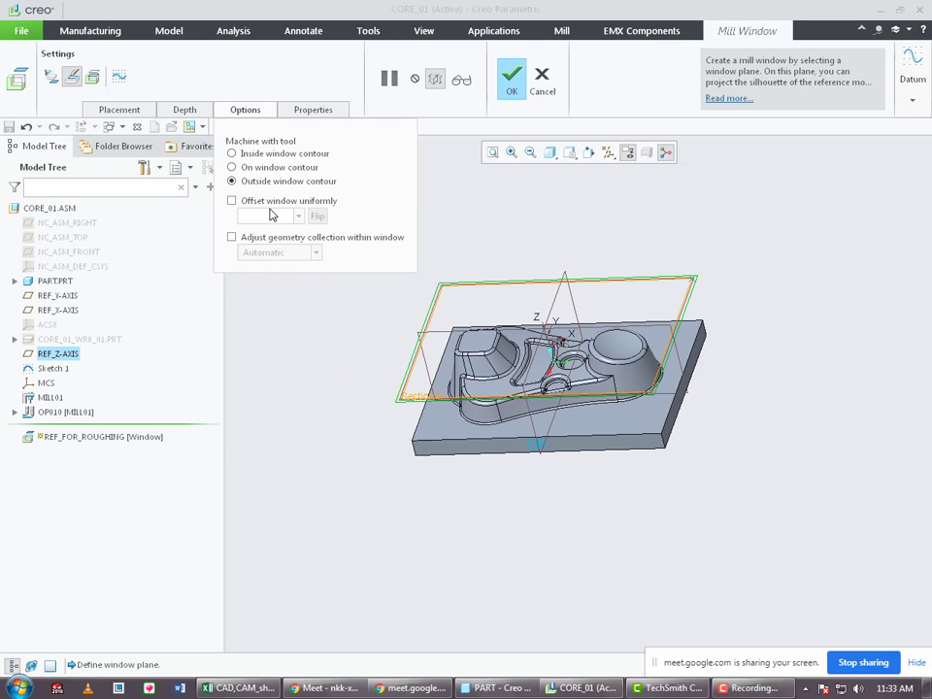
pyautogui.click(511, 83)
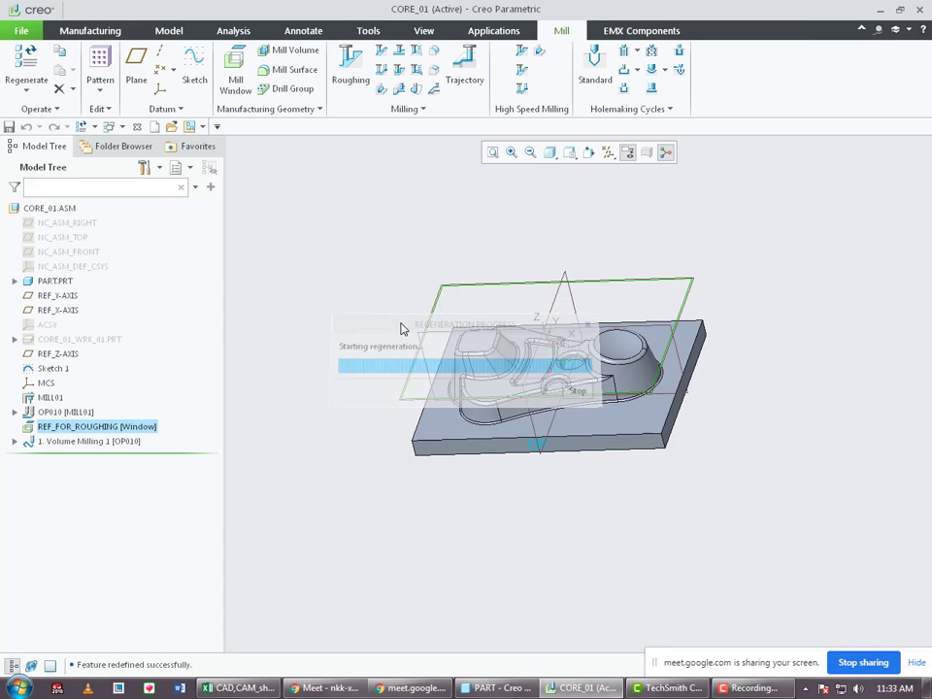
pyautogui.scroll(-3, 418, 369)
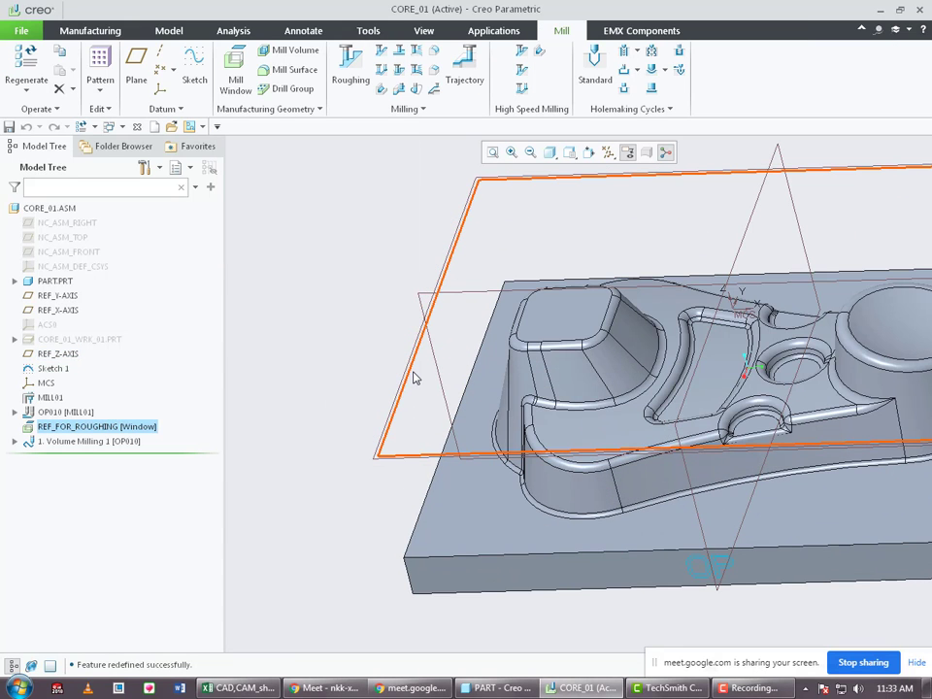
# Reopen the Volume Milling 1 definition, display its tool path and activate cutting tool positioning.
pyautogui.rightClick(94, 450)
pyautogui.click(104, 382)
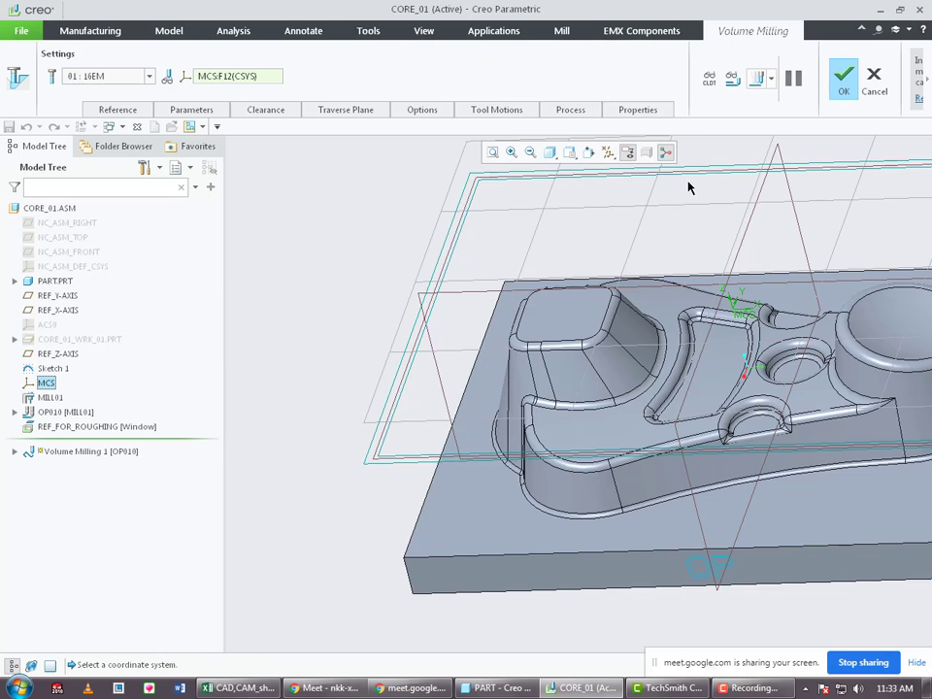
pyautogui.click(757, 77)
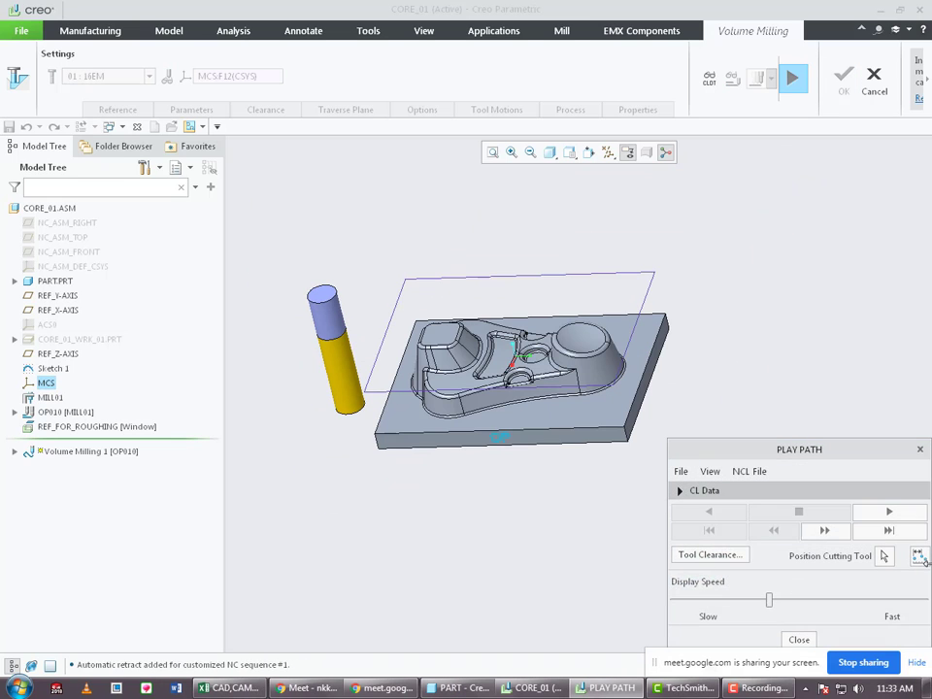
pyautogui.click(888, 559)
pyautogui.moveTo(597, 410); pyautogui.dragTo(594, 440, button='middle')
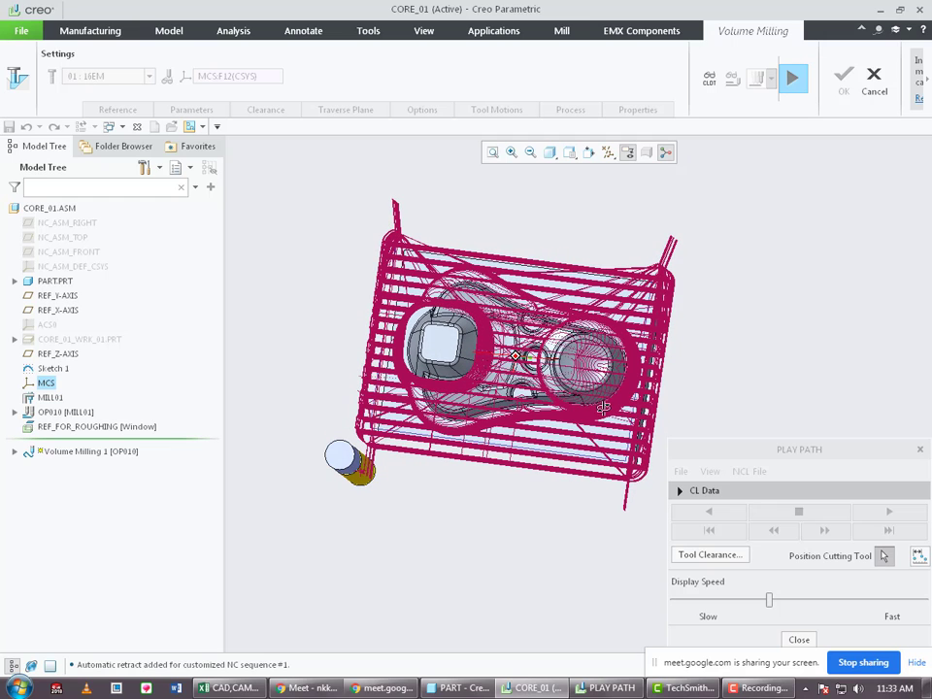
# Orient the view by reference, with the base plate's top face as front and its side face as top.
pyautogui.click(590, 155)
pyautogui.click(722, 392)
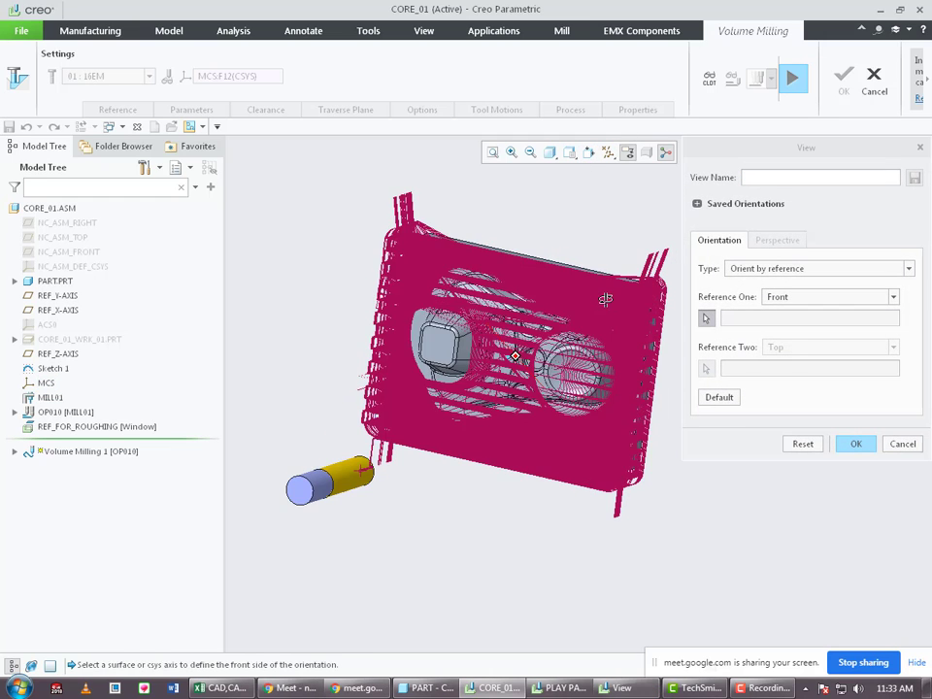
pyautogui.scroll(-5, 608, 302)
pyautogui.click(574, 226)
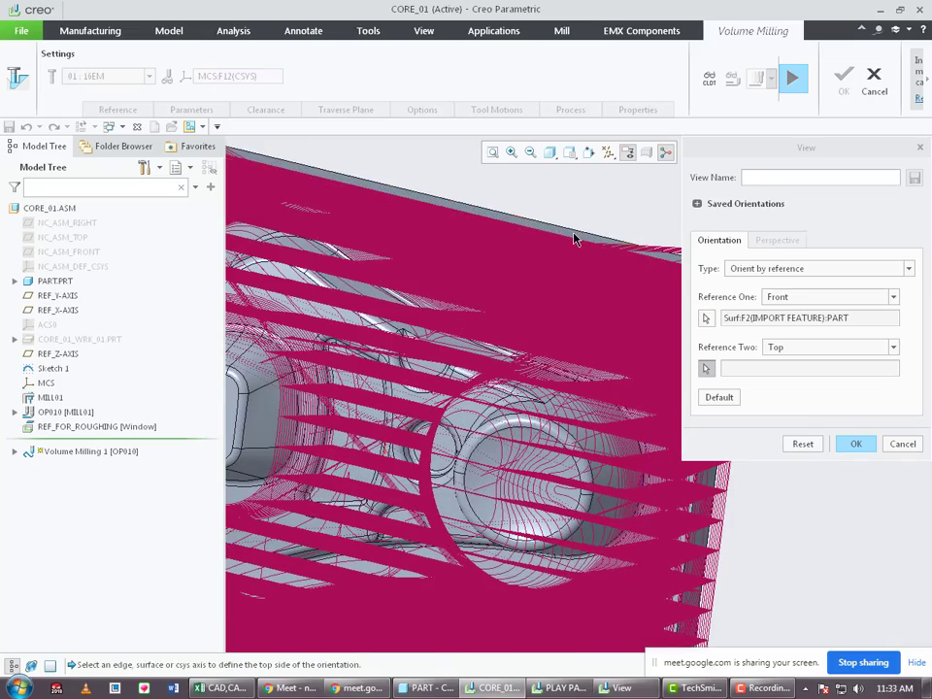
pyautogui.click(574, 238)
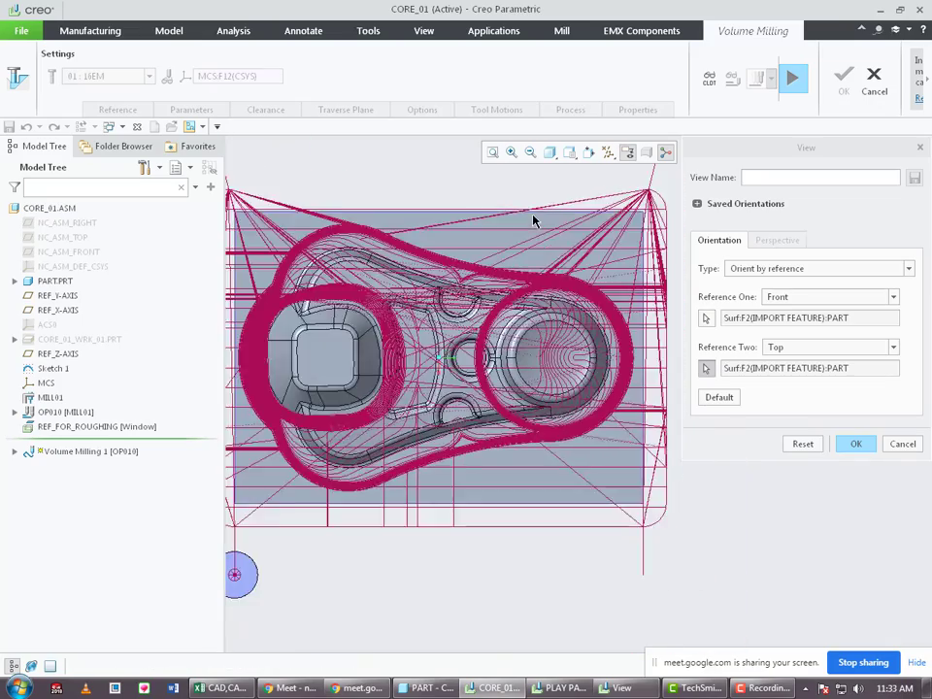
pyautogui.scroll(-3, 615, 414)
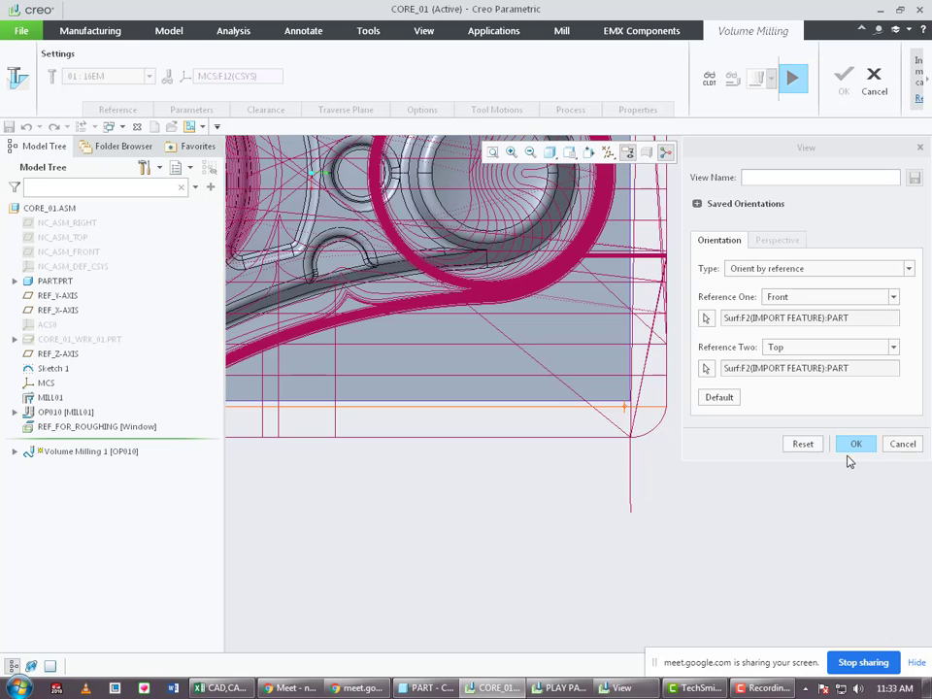
pyautogui.click(867, 447)
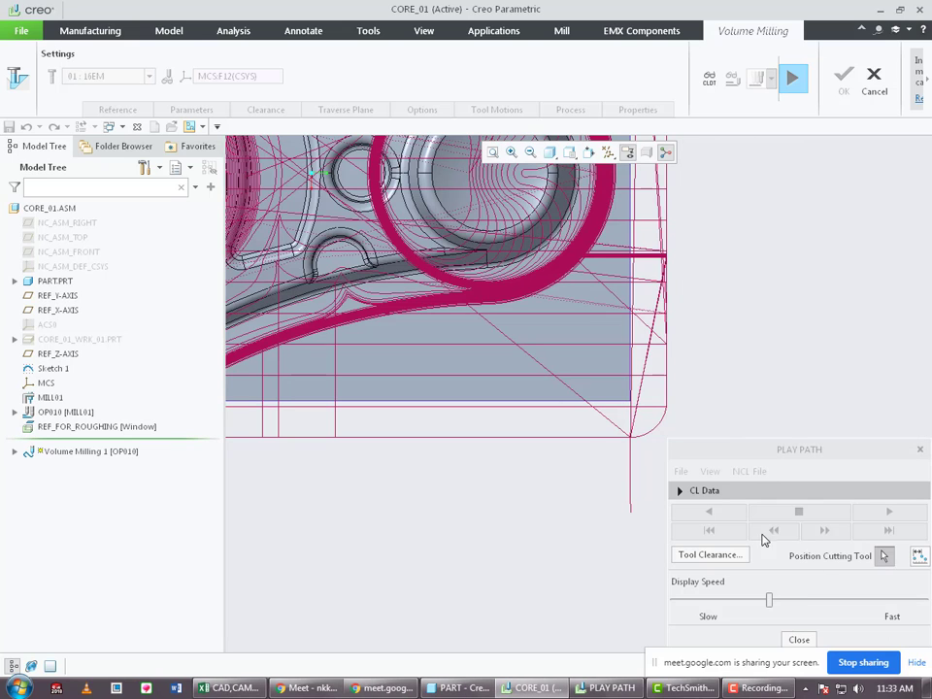
# Position the tool on the path's outermost pass, examine it against the window boundary, and complete the Volume Milling redefinition.
pyautogui.scroll(-2, 627, 428)
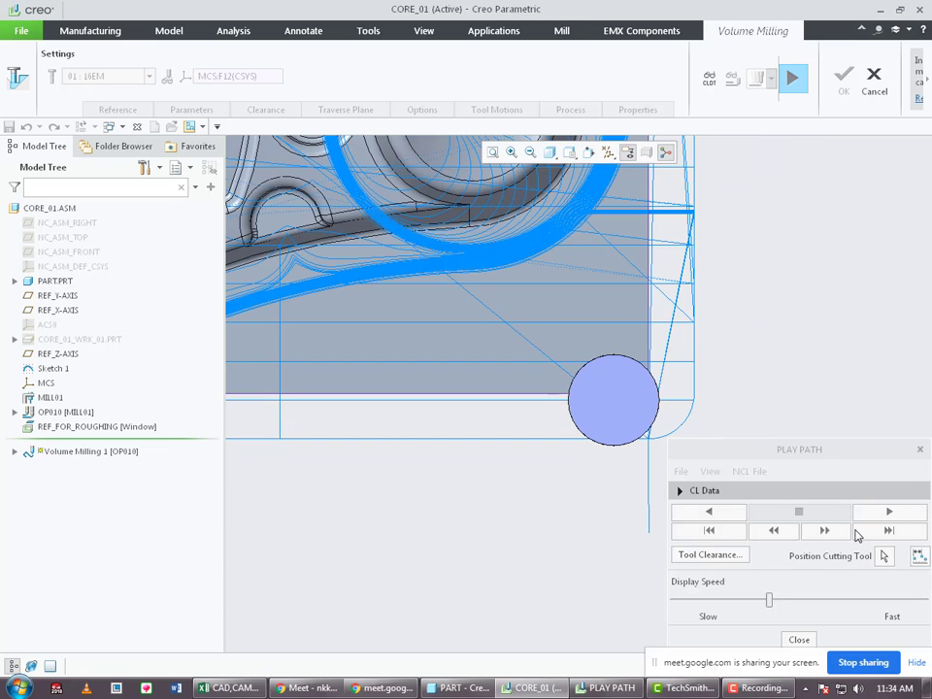
pyautogui.click(882, 555)
pyautogui.click(427, 424)
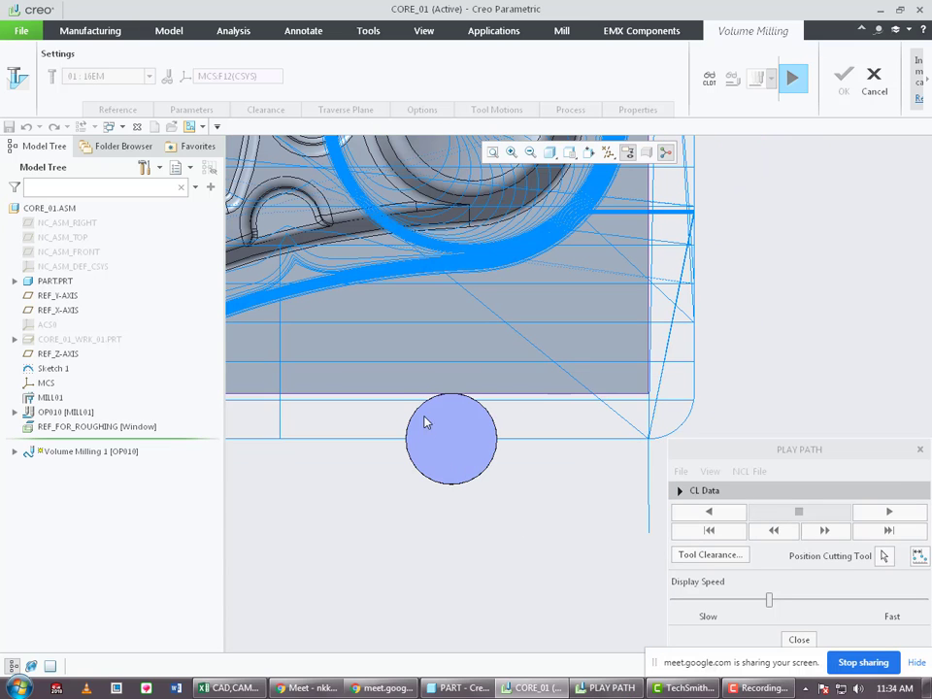
pyautogui.scroll(-3, 457, 428)
pyautogui.scroll(4, 490, 412)
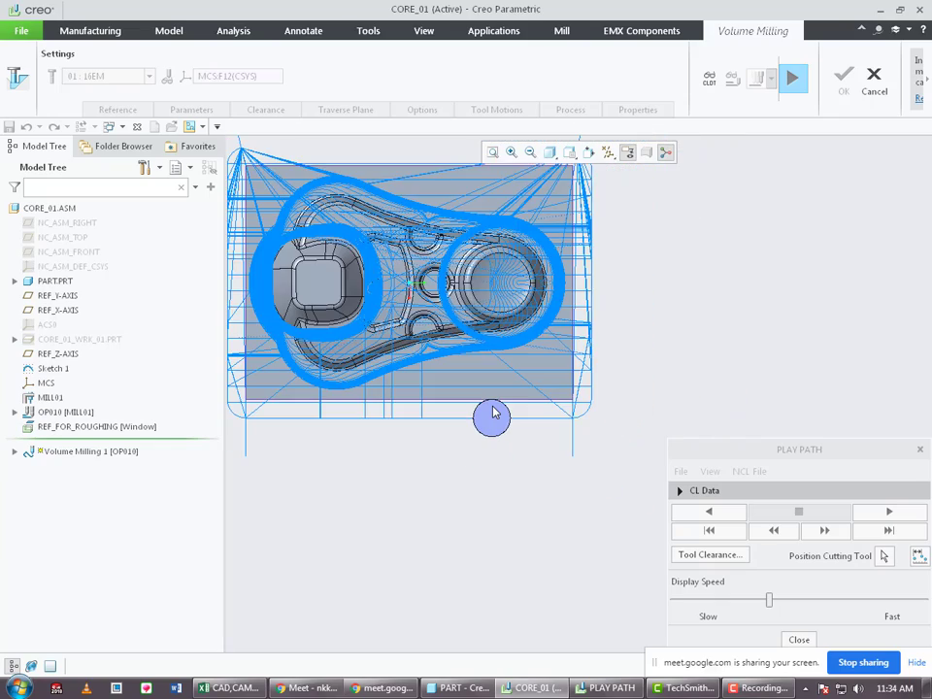
pyautogui.scroll(1, 542, 417)
pyautogui.moveTo(542, 418); pyautogui.dragTo(520, 382, button='middle')
pyautogui.moveTo(300, 254)
pyautogui.mouseDown(button='middle')
pyautogui.moveTo(395, 468)
pyautogui.moveTo(310, 242)
pyautogui.mouseUp(button='middle')
pyautogui.click(799, 640)
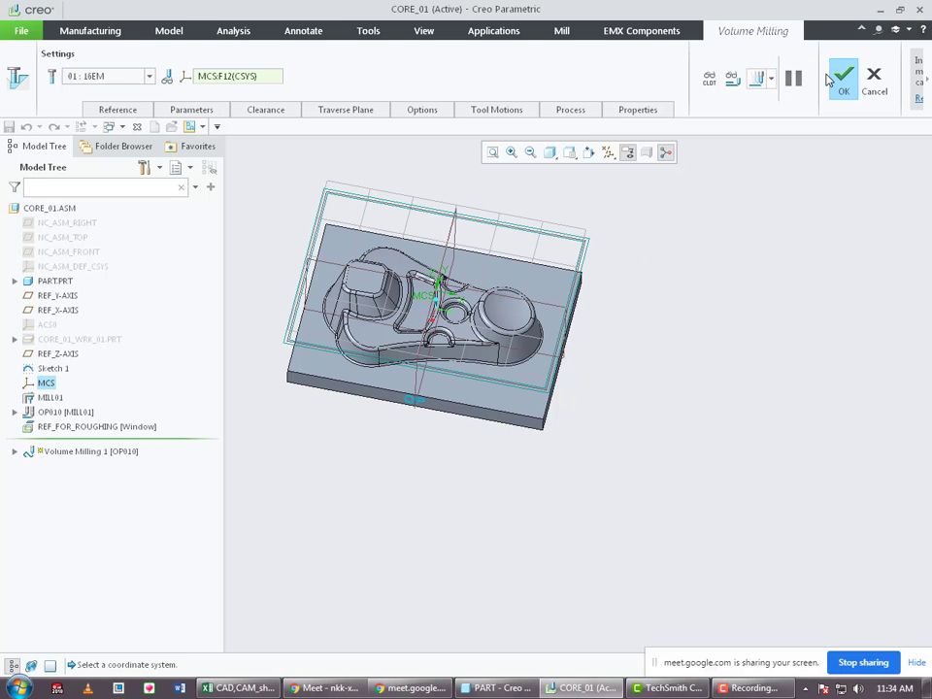
pyautogui.click(840, 80)
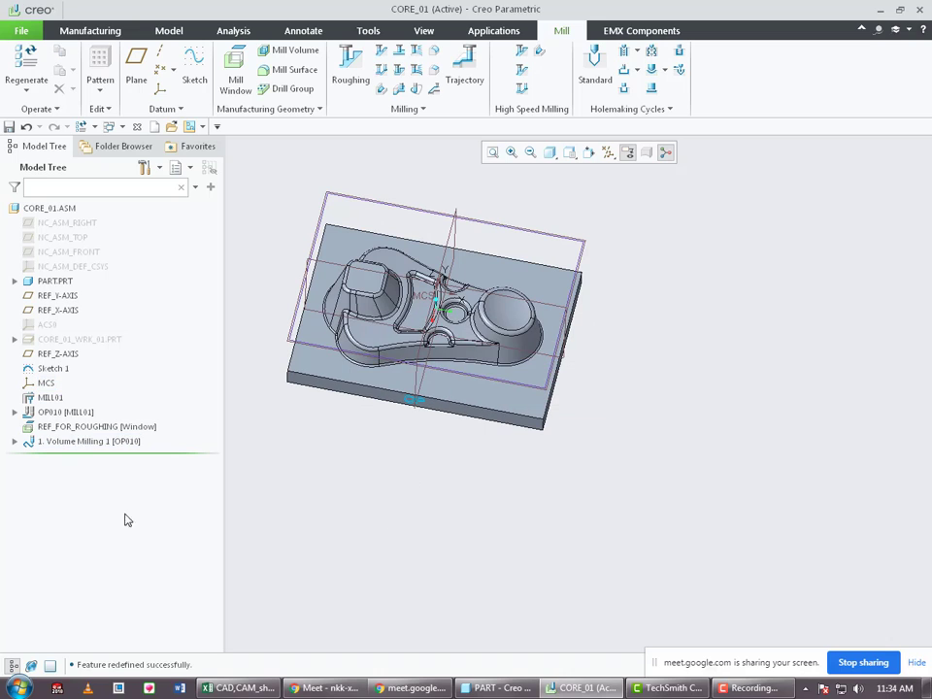
# Show the hidden workpiece CORE_01_WRK_01.PRT around the core.
pyautogui.rightClick(77, 444)
pyautogui.click(84, 341)
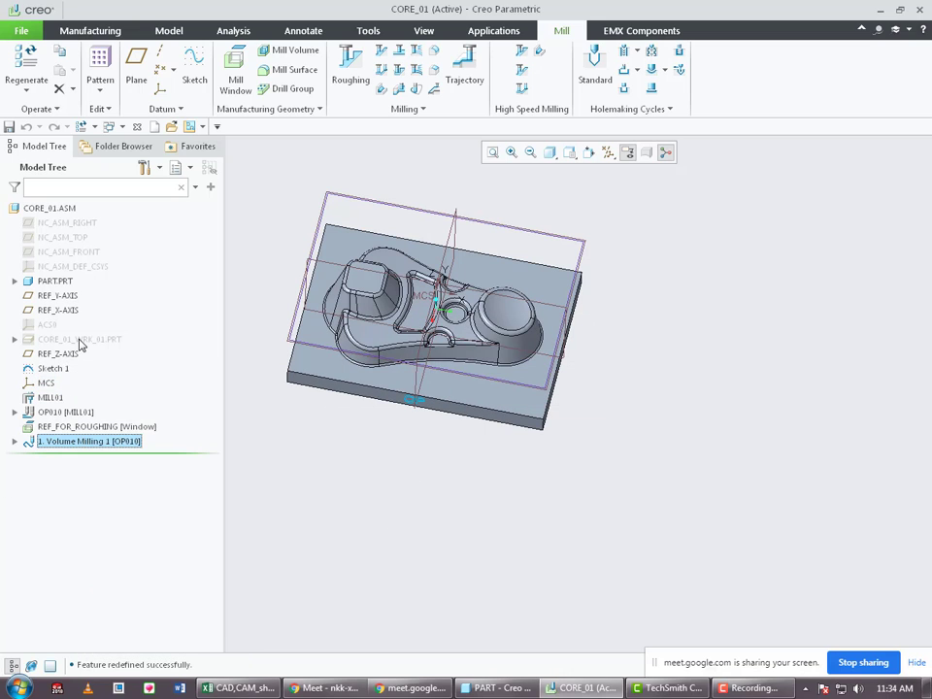
pyautogui.rightClick(83, 340)
pyautogui.click(107, 312)
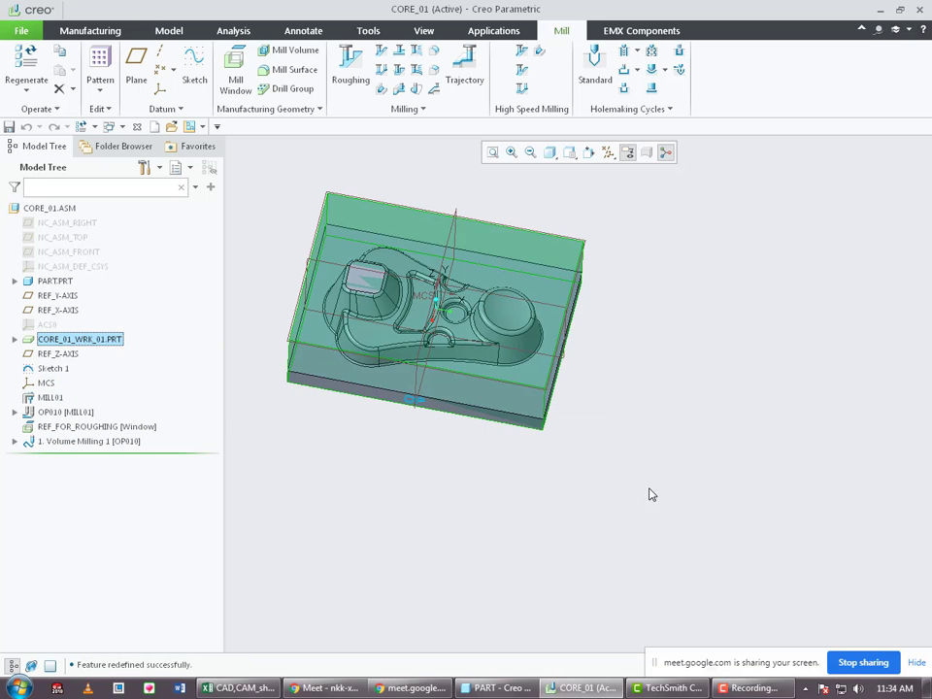
pyautogui.scroll(5, 697, 506)
pyautogui.scroll(-4, 602, 439)
pyautogui.moveTo(602, 440); pyautogui.dragTo(543, 408, button='middle')
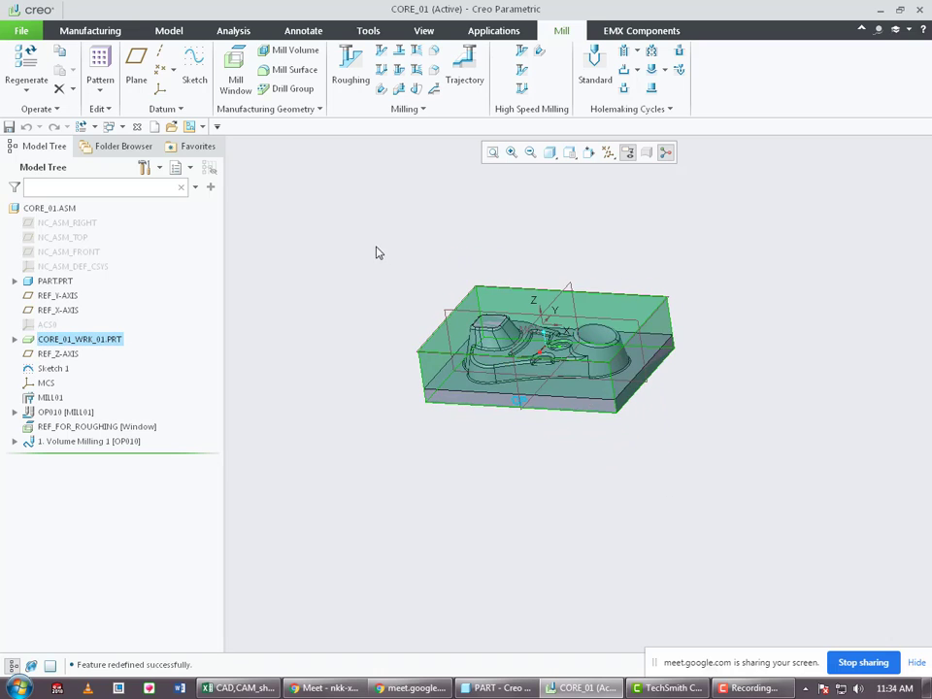
pyautogui.scroll(-3, 377, 251)
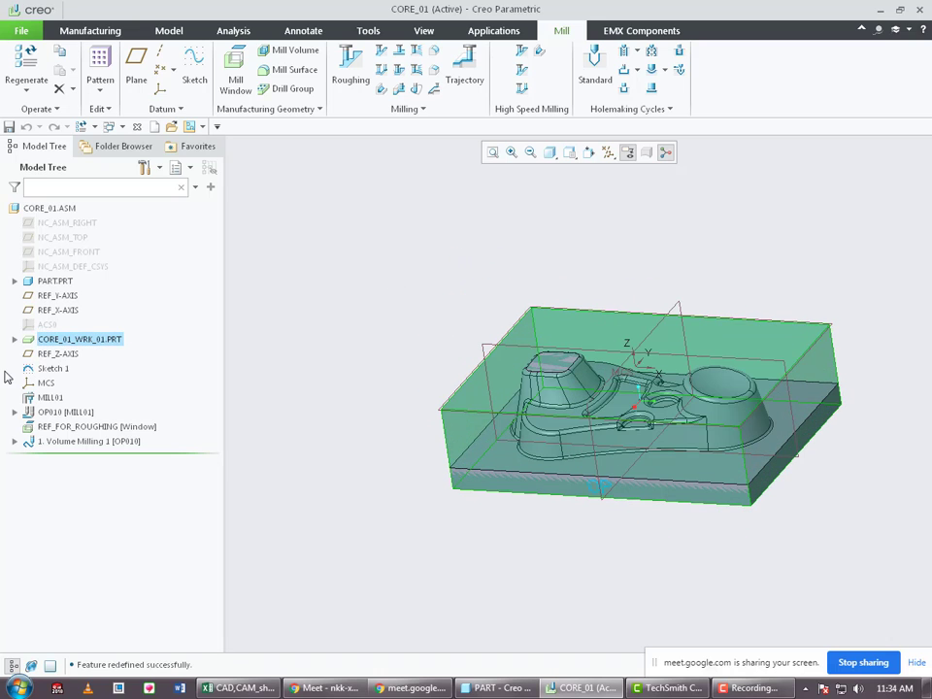
# Open the material removal simulation for Volume Milling 1 and turn off the Follow tool path display.
pyautogui.rightClick(65, 449)
pyautogui.click(90, 420)
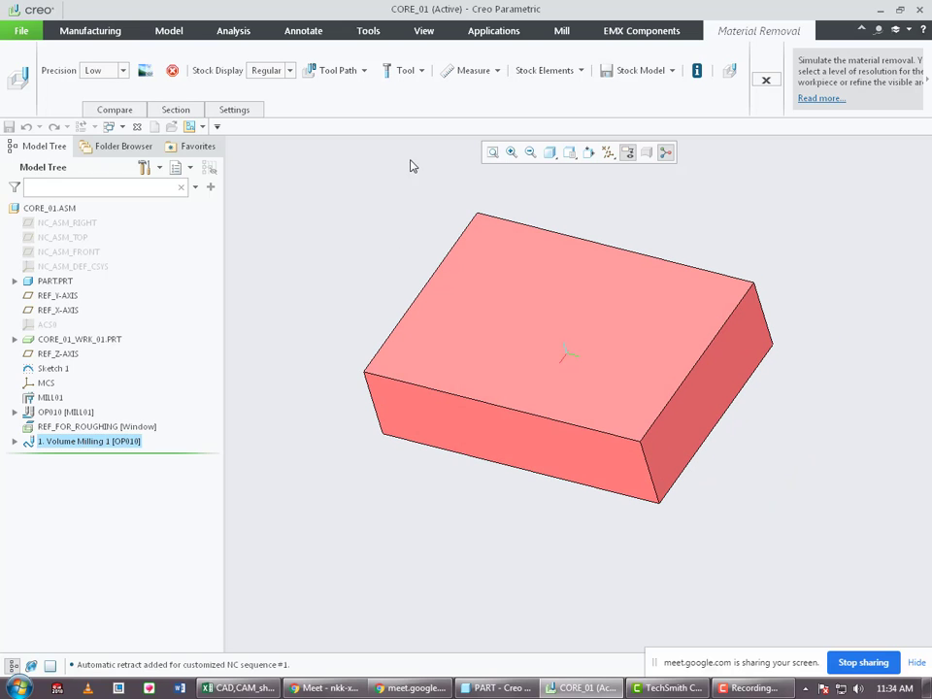
pyautogui.click(422, 71)
pyautogui.click(359, 70)
pyautogui.click(362, 70)
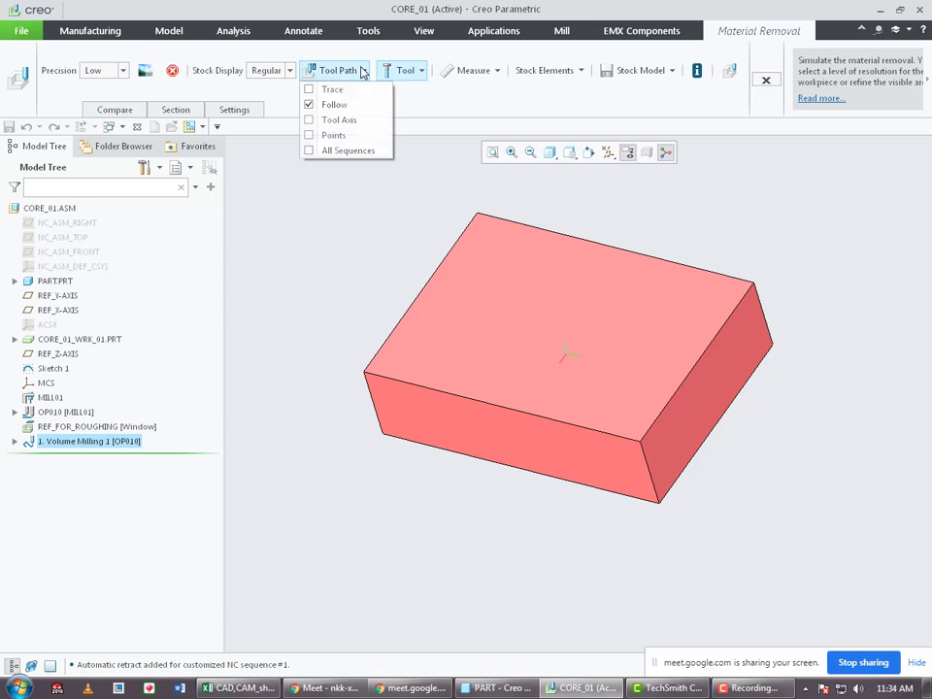
pyautogui.click(315, 102)
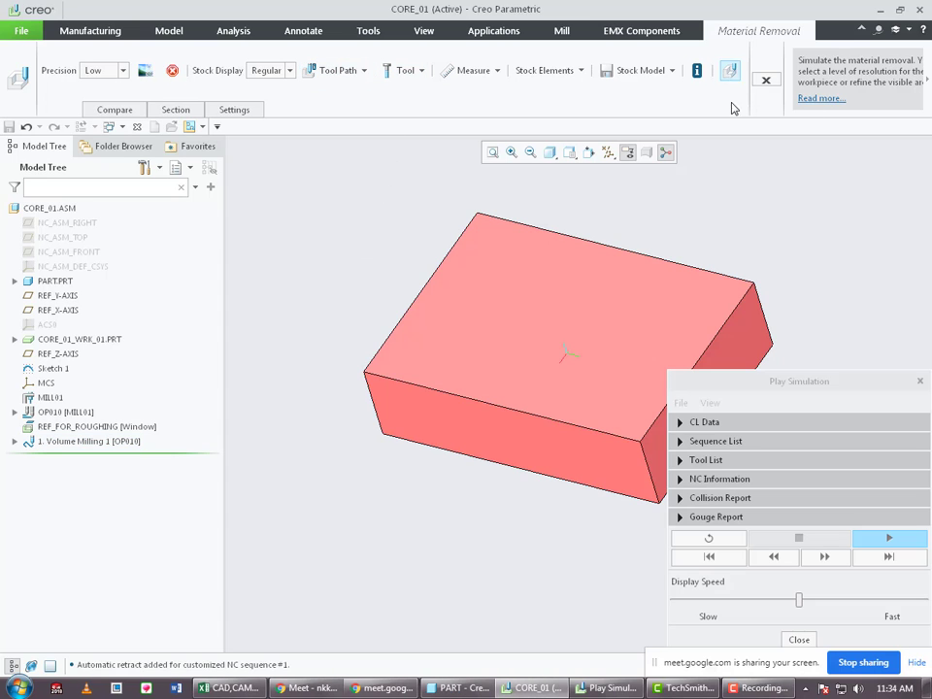
# Play the material removal simulation at the fastest display speed, inspect the roughed core, and exit the simulation.
pyautogui.moveTo(786, 384); pyautogui.dragTo(136, 149)
pyautogui.click(245, 309)
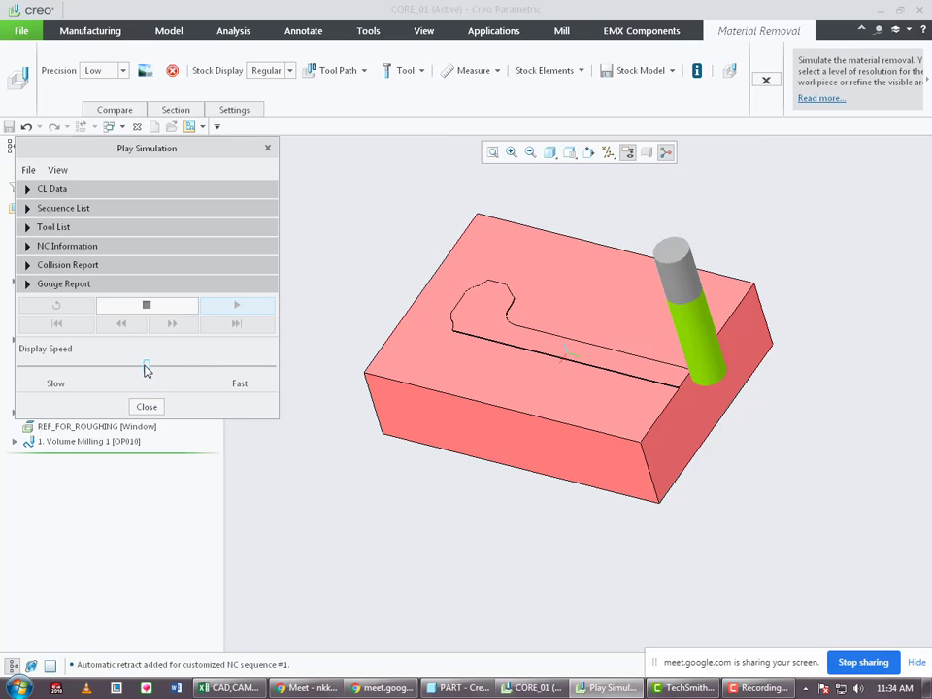
pyautogui.moveTo(145, 368); pyautogui.dragTo(286, 371)
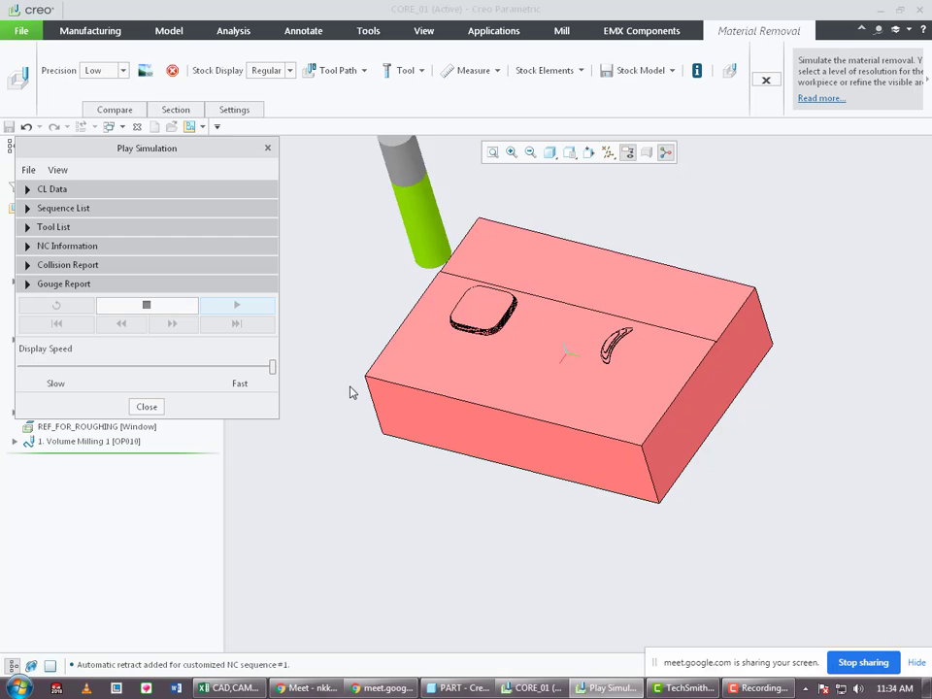
pyautogui.scroll(2, 354, 392)
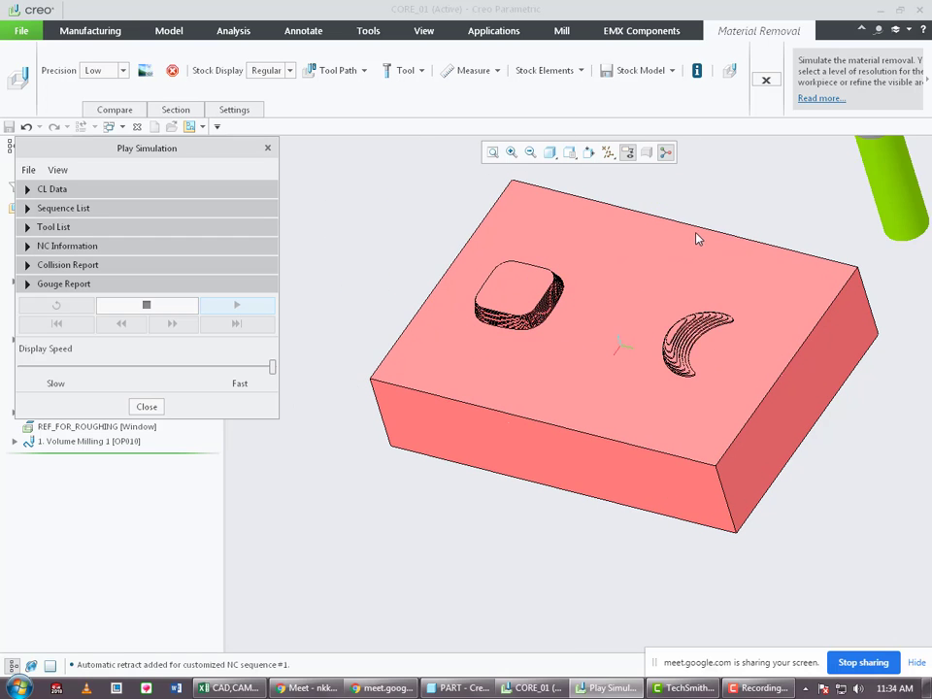
pyautogui.scroll(2, 695, 262)
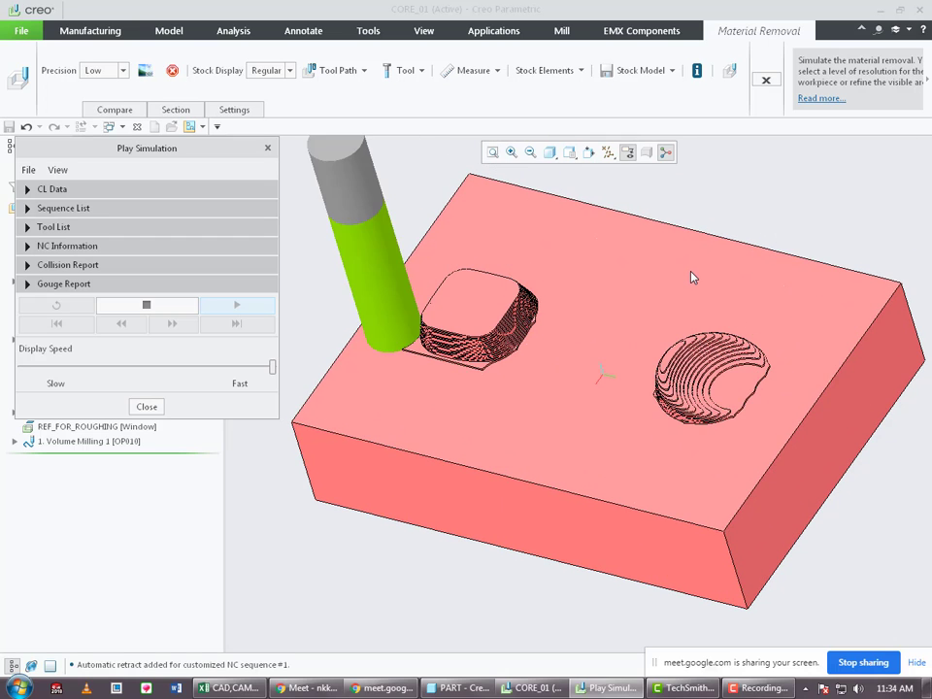
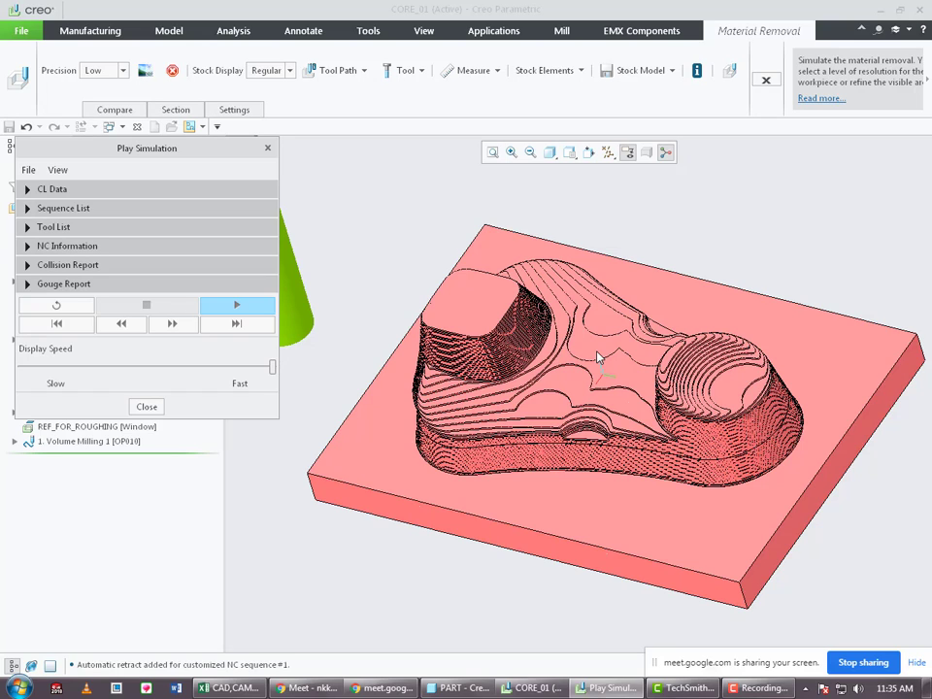
pyautogui.click(147, 407)
pyautogui.click(766, 81)
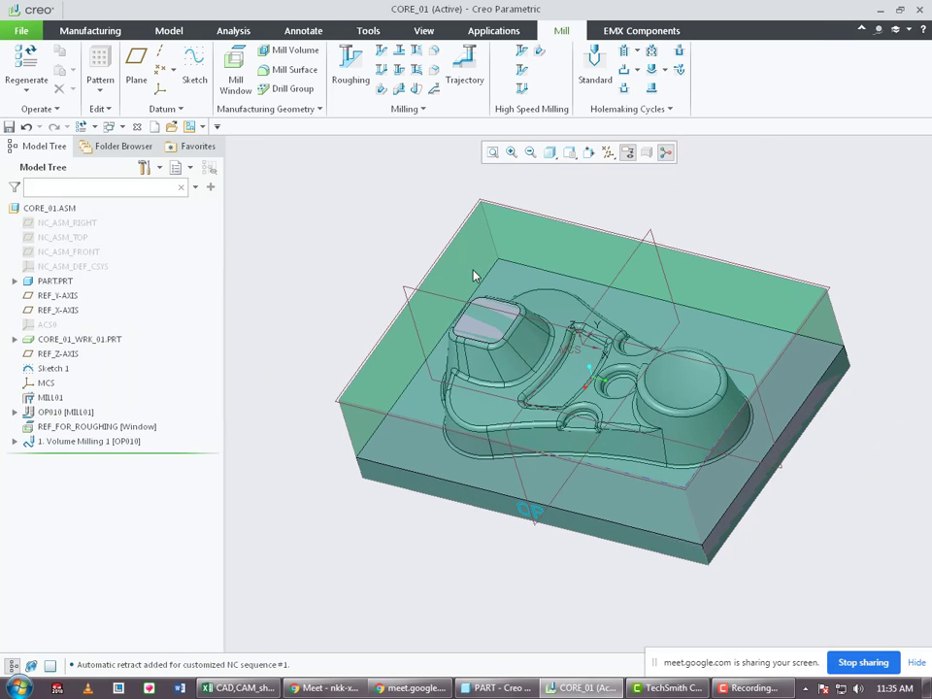
pyautogui.moveTo(506, 322)
pyautogui.mouseDown(button='middle')
pyautogui.moveTo(513, 317)
pyautogui.moveTo(511, 328)
pyautogui.mouseUp(button='middle')
pyautogui.scroll(-2, 510, 328)
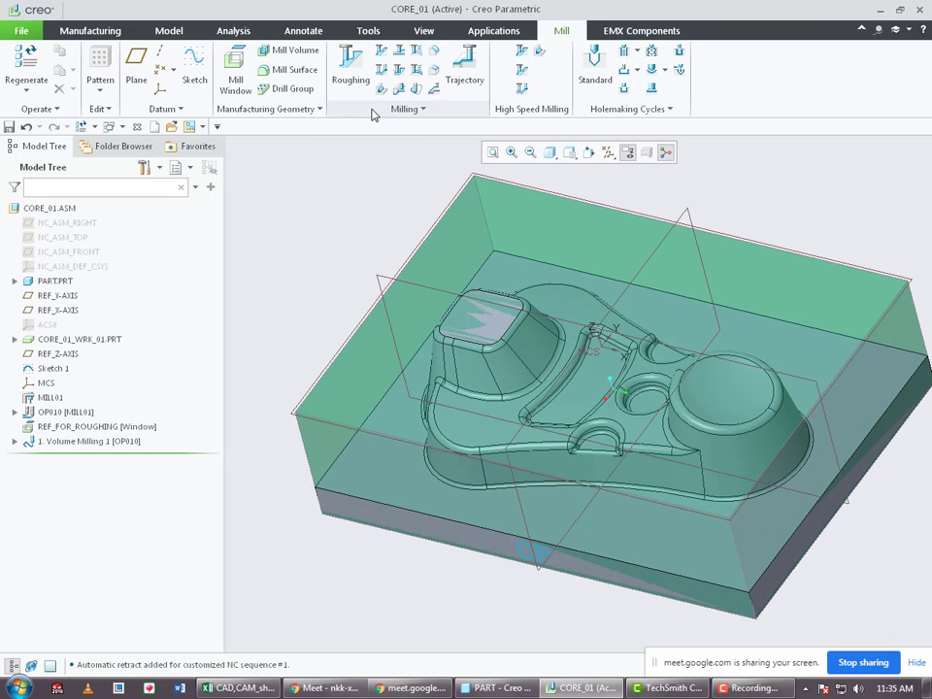
pyautogui.click(382, 54)
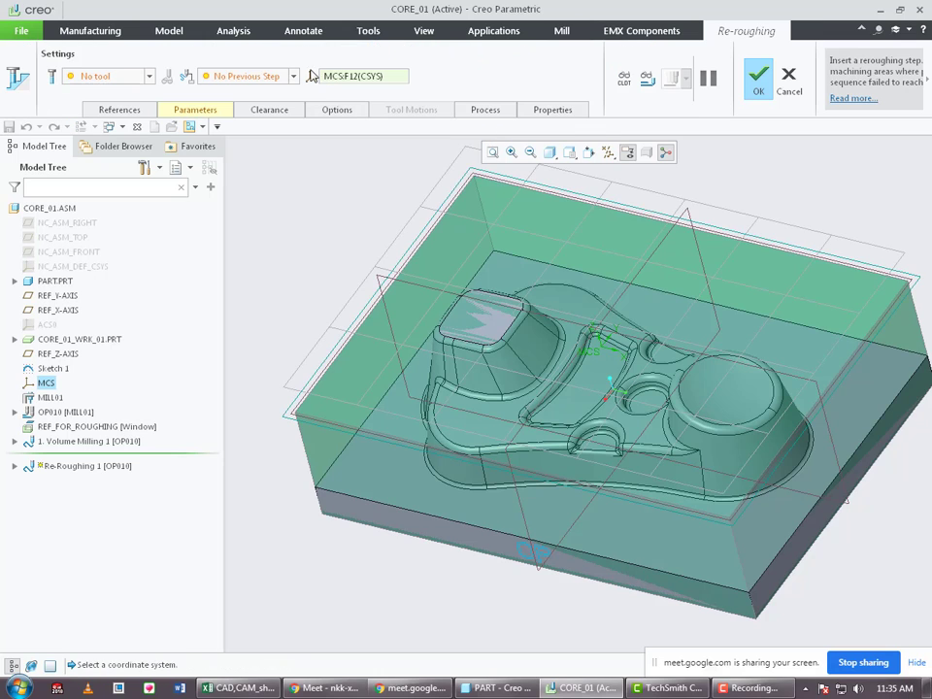
pyautogui.click(292, 76)
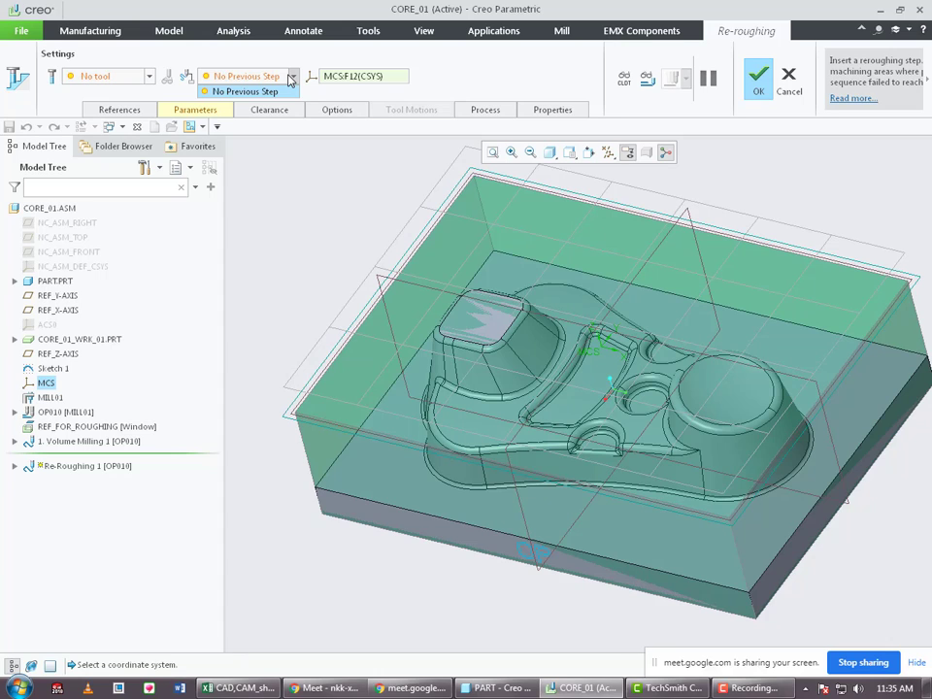
pyautogui.click(762, 81)
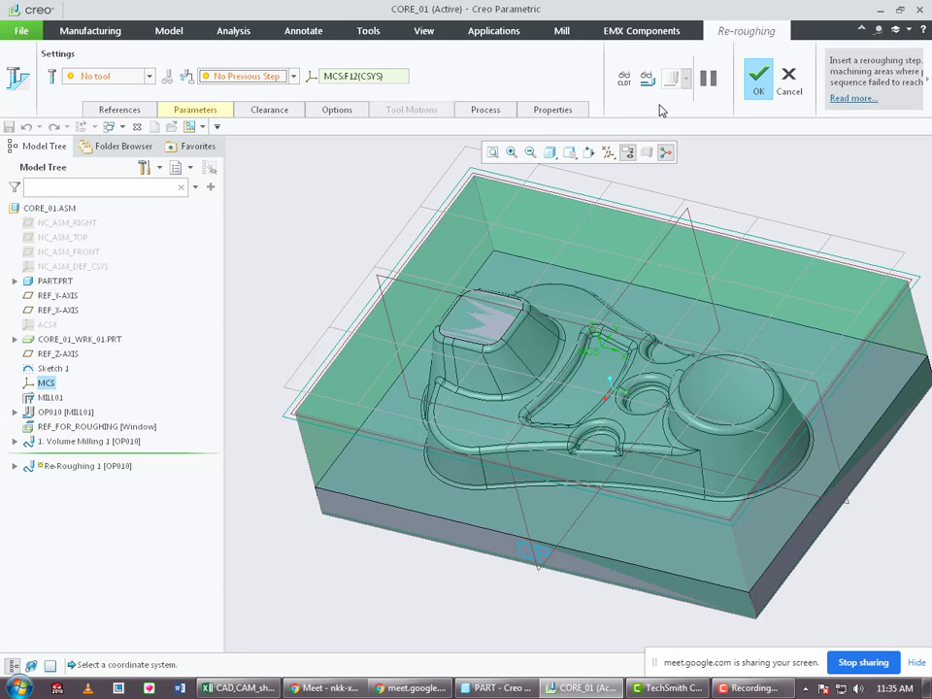
pyautogui.click(794, 87)
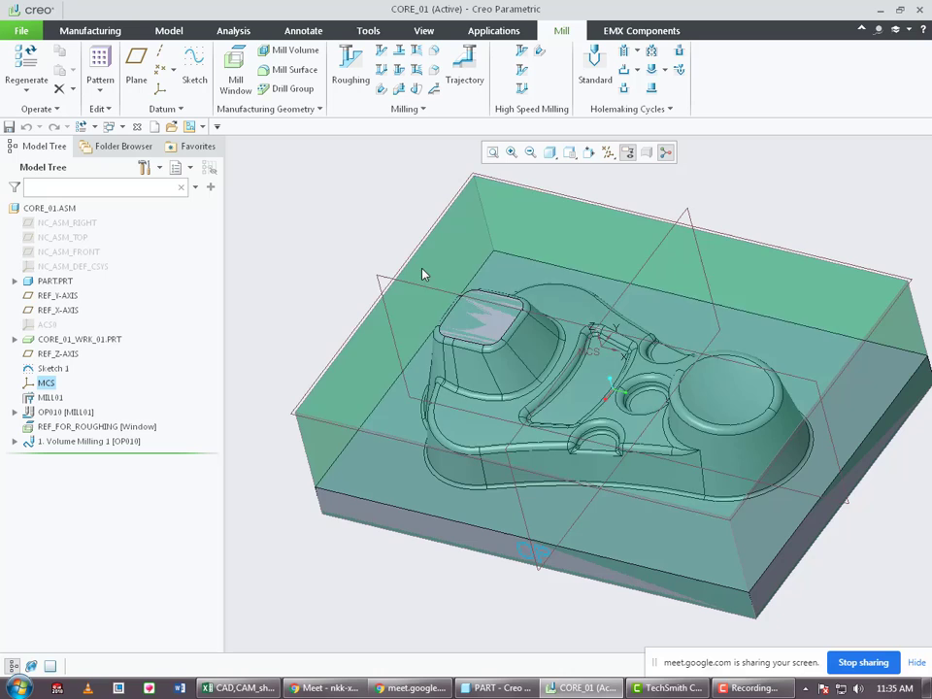
pyautogui.click(335, 228)
pyautogui.scroll(2, 474, 245)
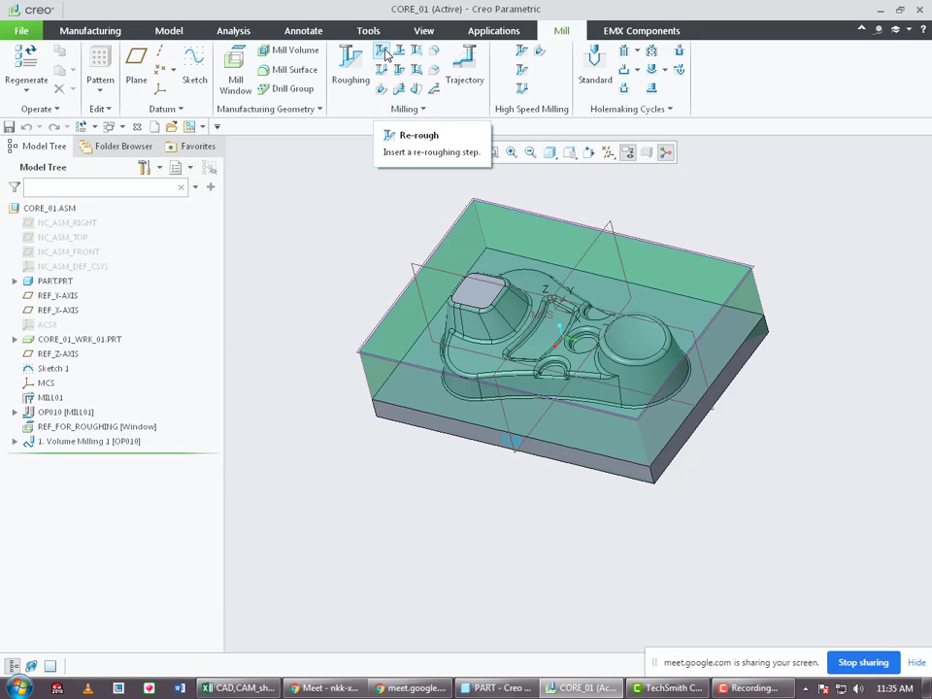
pyautogui.click(410, 110)
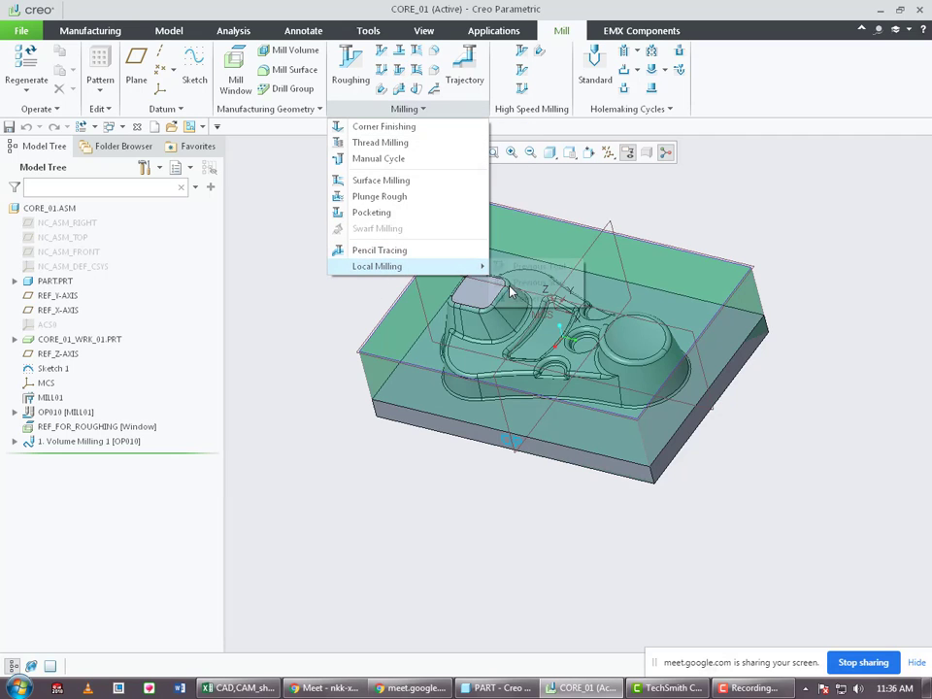
pyautogui.moveTo(475, 266)
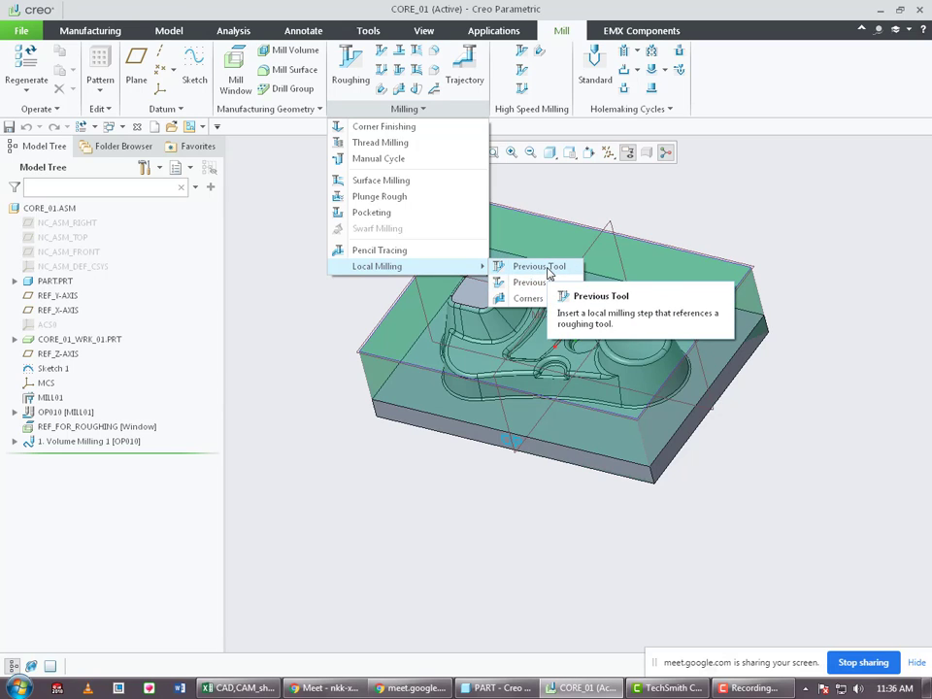
# Hide the workpiece CORE_01_WRK_01.PRT, the REF_FOR_ROUGHING mill window and the REF_Z-AXIS plane.
pyautogui.click(108, 338)
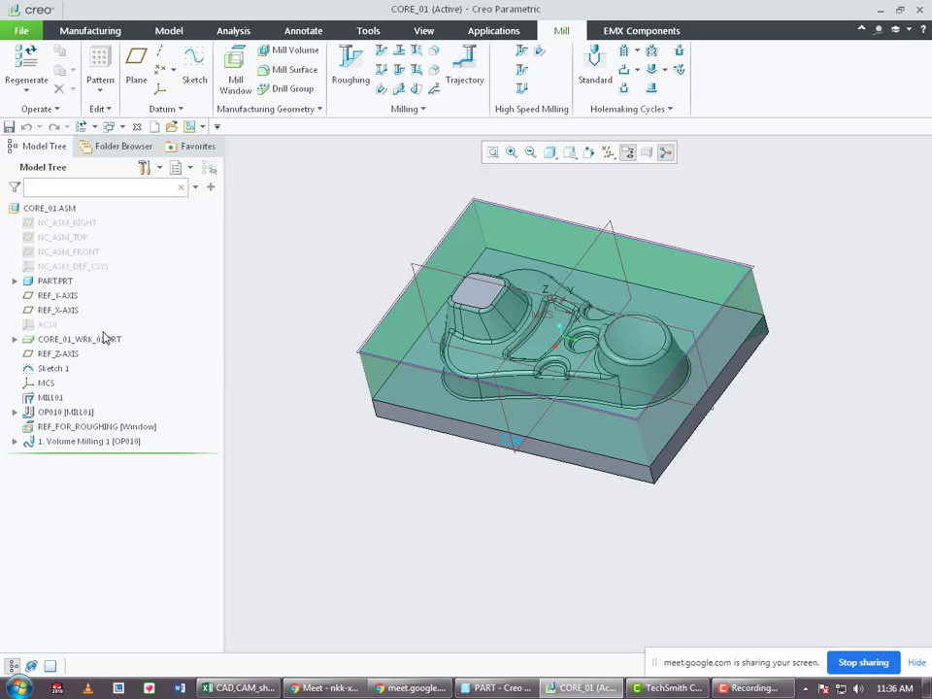
pyautogui.rightClick(100, 339)
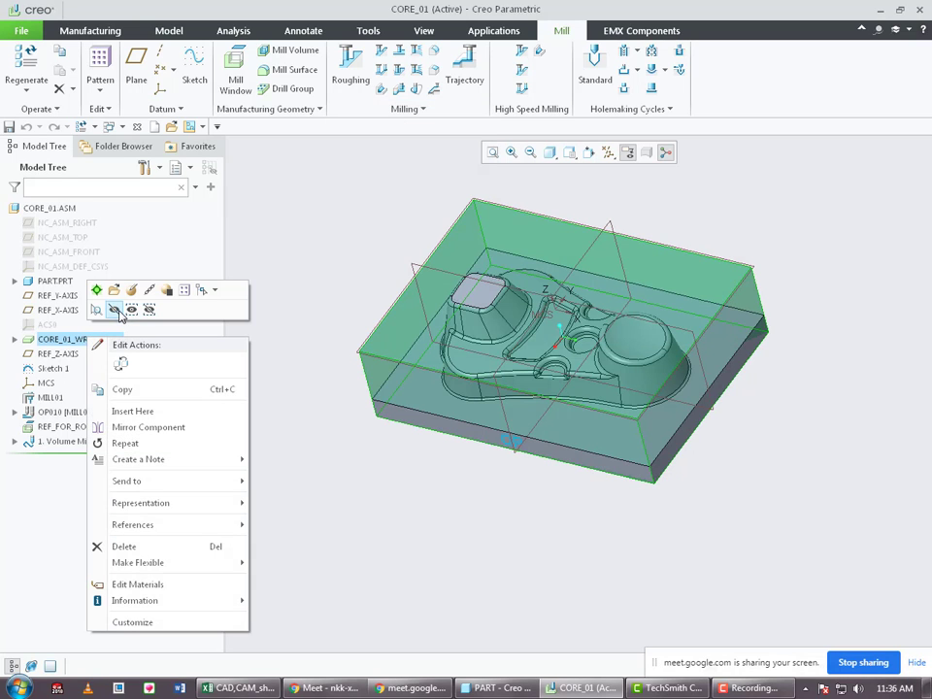
pyautogui.click(115, 311)
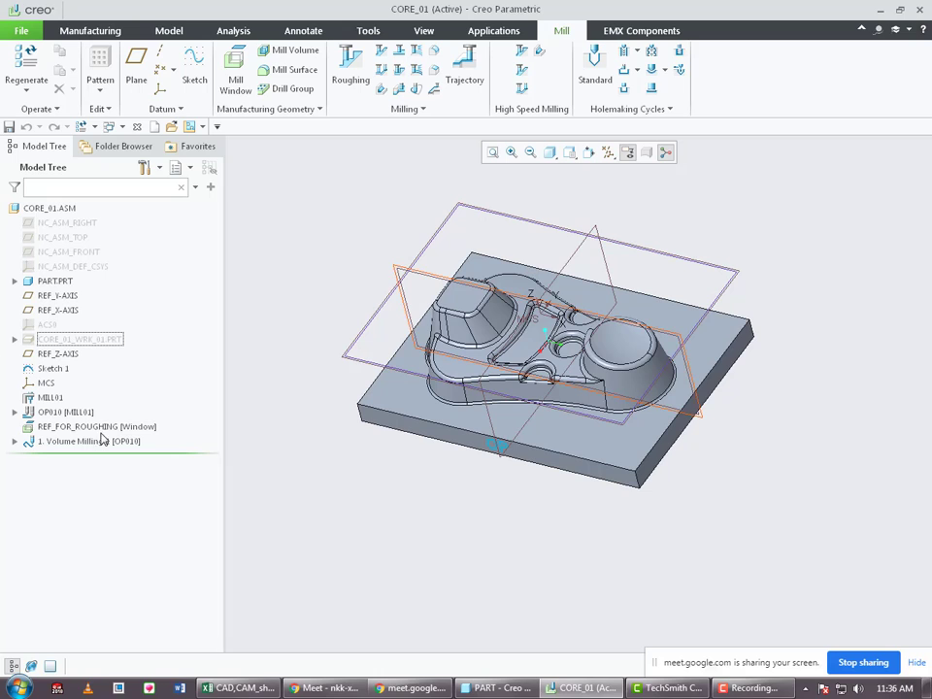
pyautogui.rightClick(97, 426)
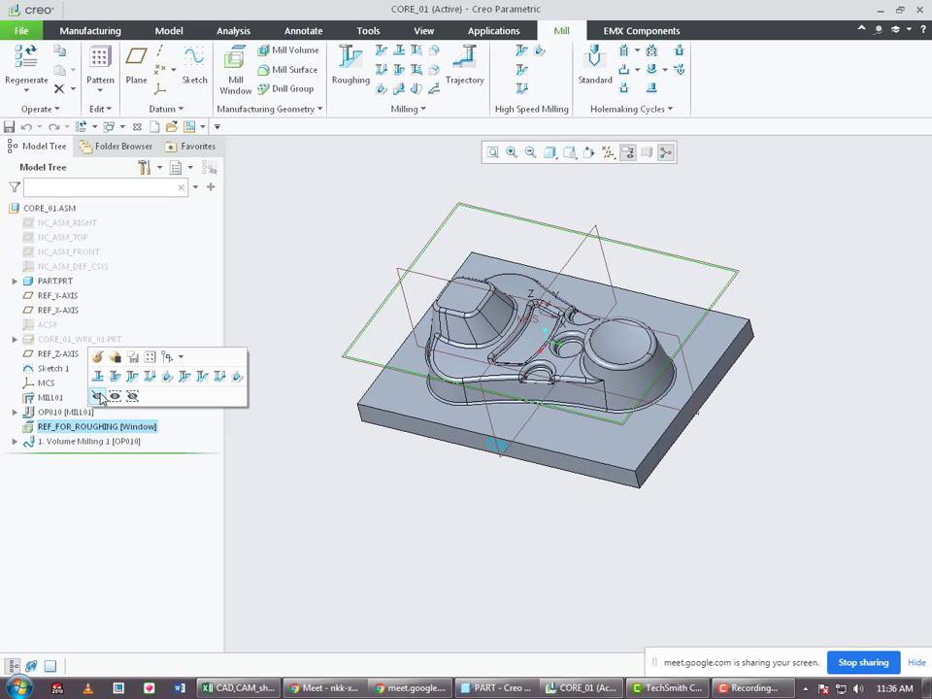
pyautogui.click(98, 396)
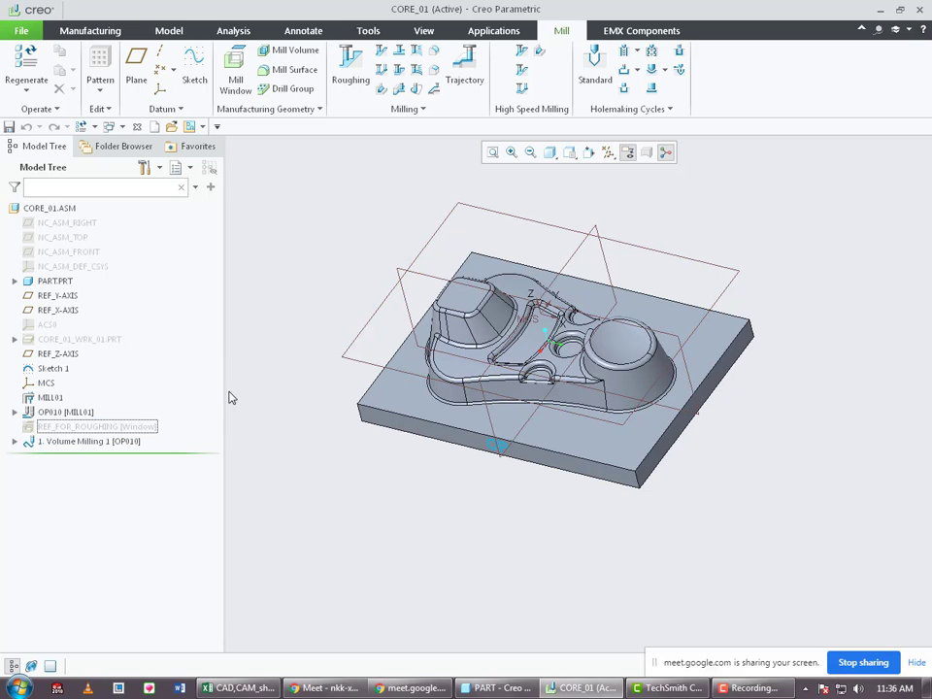
pyautogui.rightClick(78, 357)
pyautogui.click(100, 323)
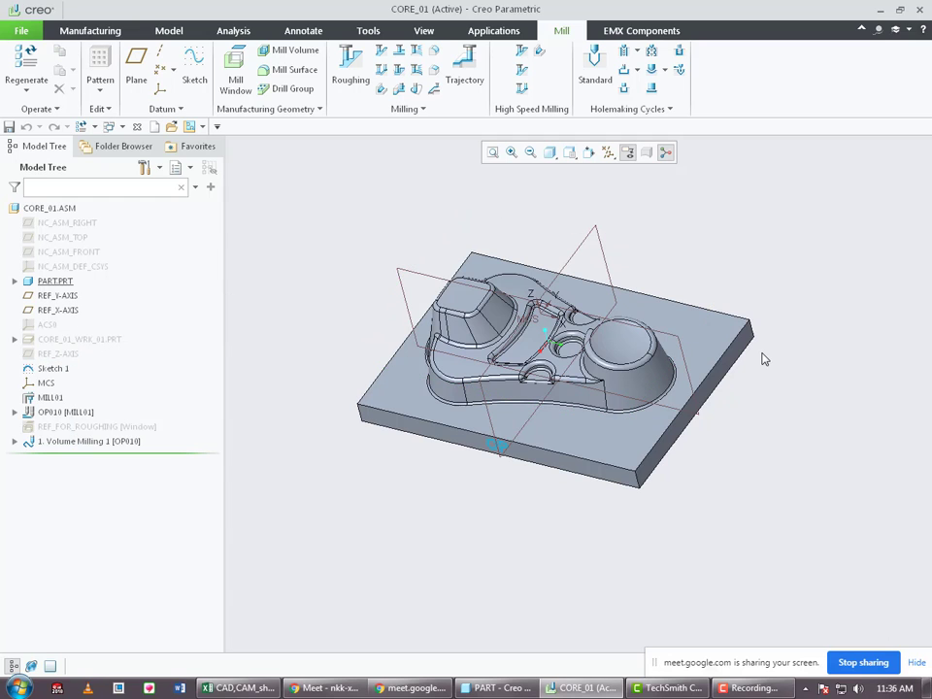
# Turn off the display of all datum features and annotations in the graphics area.
pyautogui.scroll(-2, 762, 360)
pyautogui.scroll(2, 760, 369)
pyautogui.moveTo(759, 369)
pyautogui.mouseDown(button='middle')
pyautogui.moveTo(768, 331)
pyautogui.moveTo(759, 373)
pyautogui.mouseUp(button='middle')
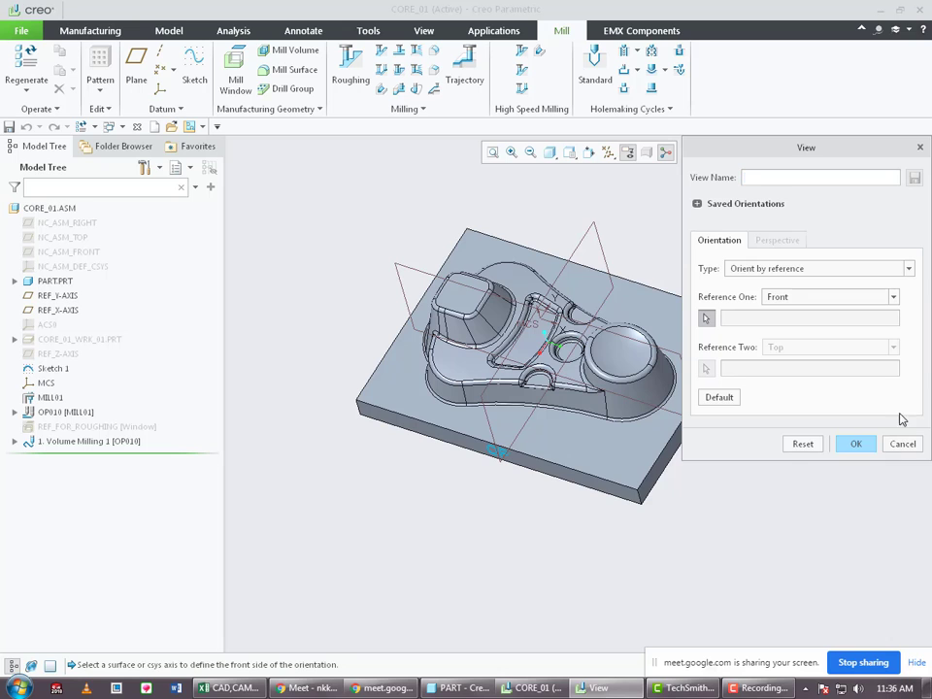
pyautogui.click(903, 444)
pyautogui.click(618, 152)
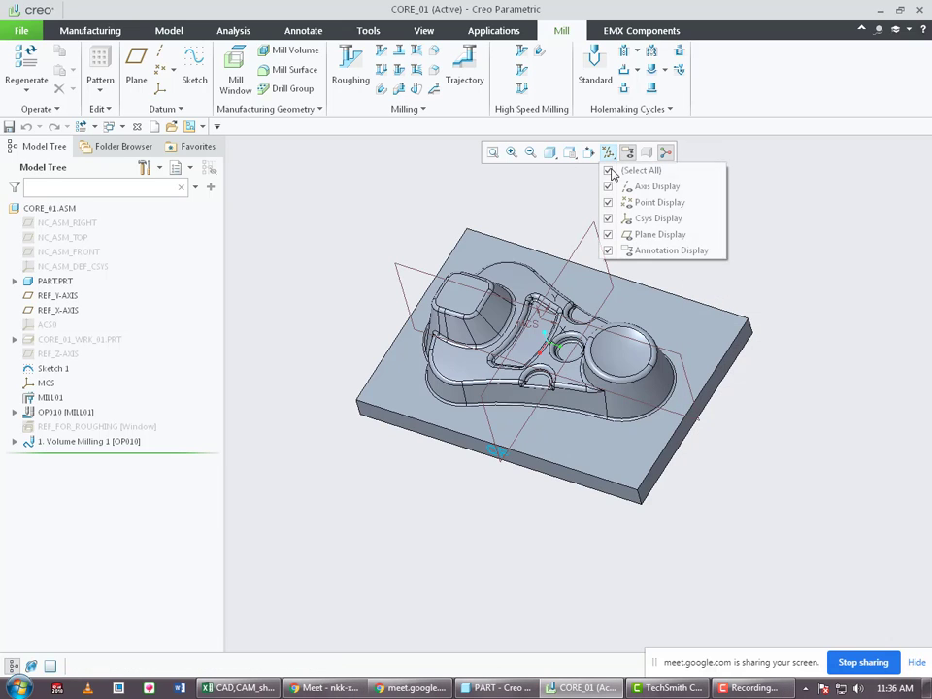
pyautogui.click(619, 170)
pyautogui.moveTo(469, 202); pyautogui.dragTo(553, 301, button='middle')
pyautogui.scroll(-3, 554, 300)
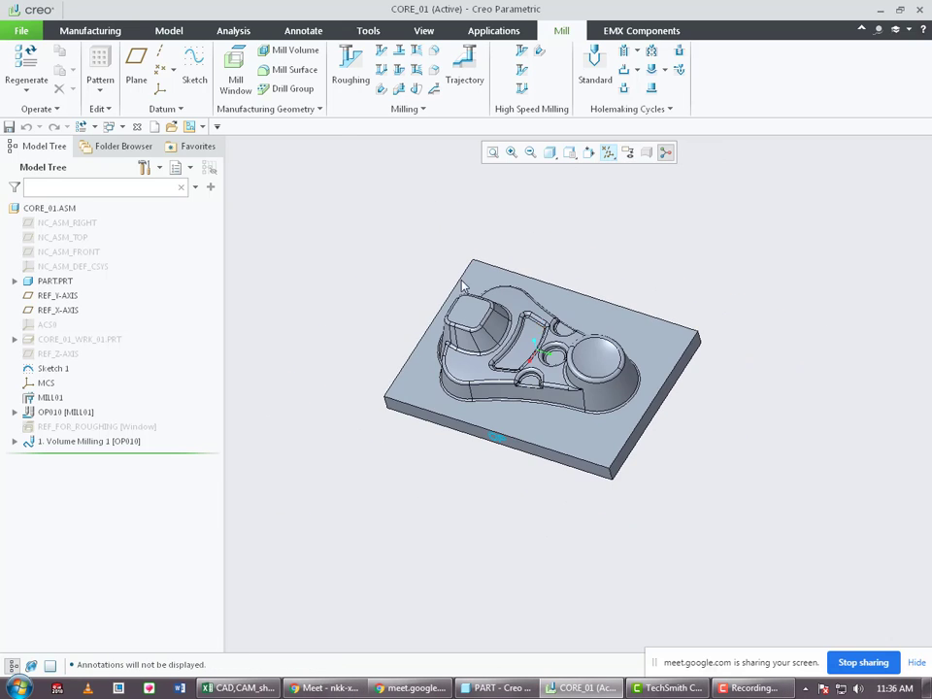
# Insert a Local Milling sequence that references the previous tool, keeping the core and the setup options side by side.
pyautogui.click(408, 109)
pyautogui.moveTo(405, 271)
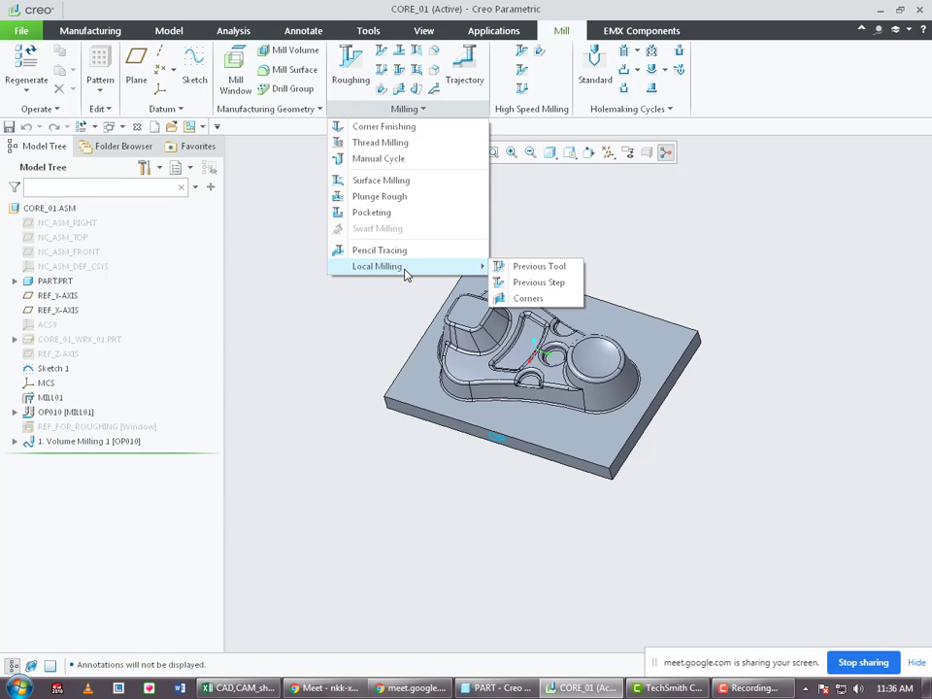
pyautogui.click(545, 266)
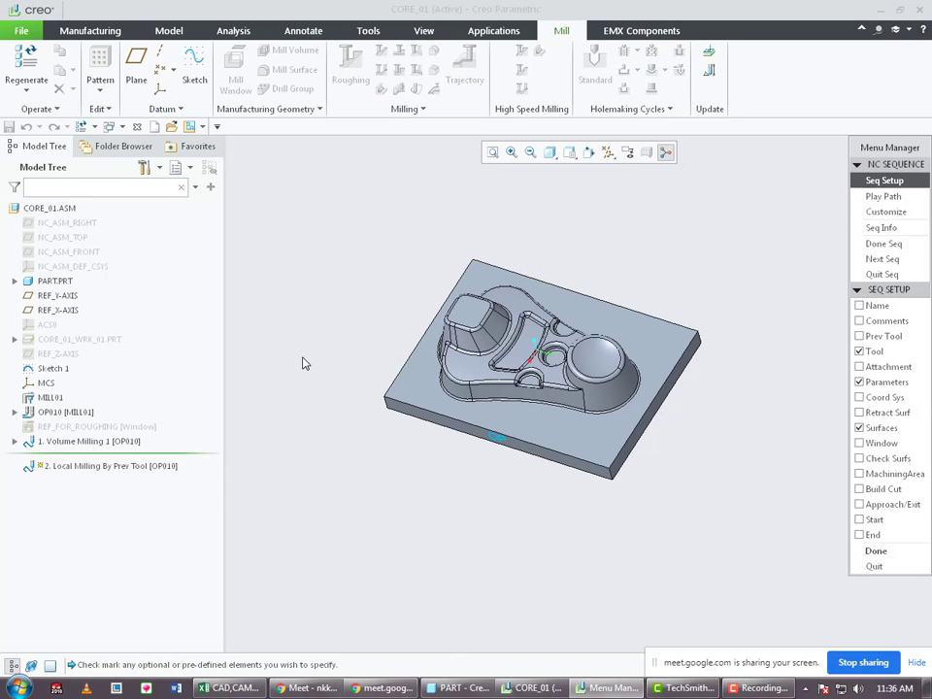
pyautogui.scroll(-2, 306, 363)
pyautogui.scroll(1, 389, 367)
pyautogui.moveTo(893, 155); pyautogui.dragTo(686, 158)
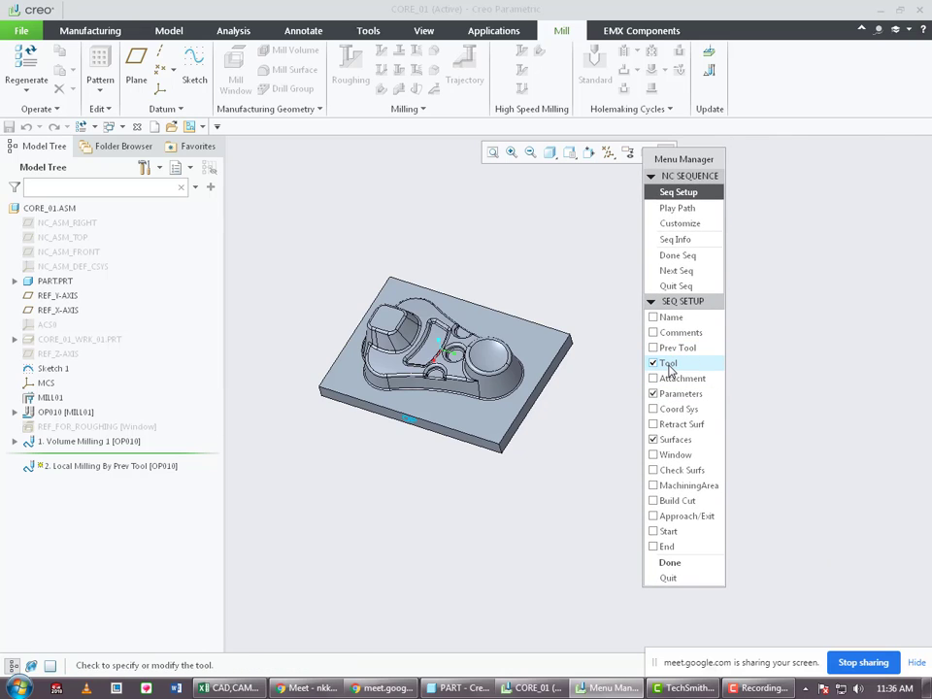
# Include Window and Prev Tool in the sequence setup, show the hidden REF_FOR_ROUGHING window, and proceed to the previous tool definition.
pyautogui.click(664, 455)
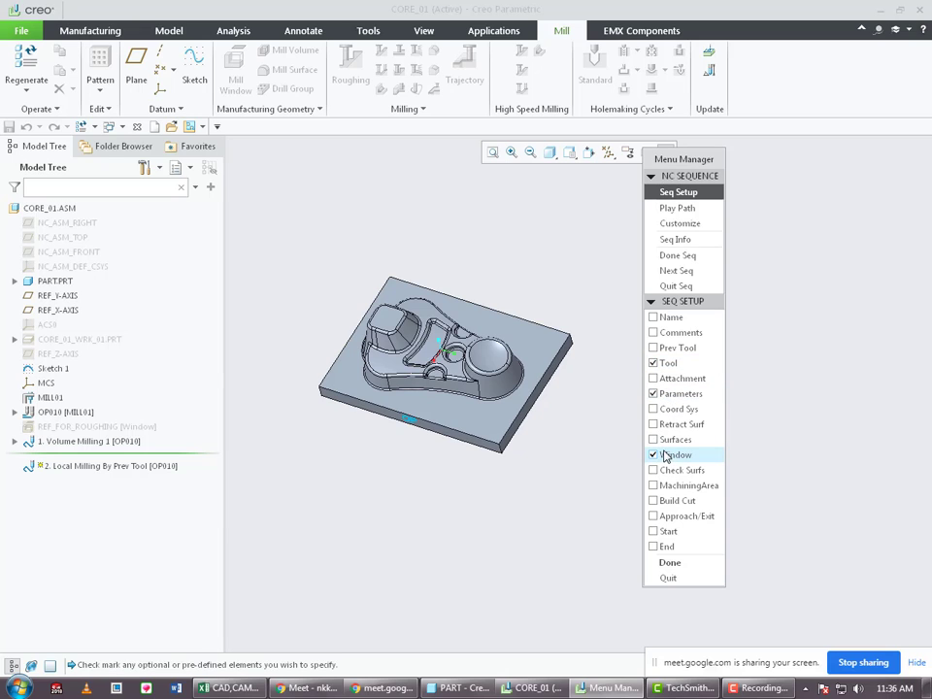
pyautogui.rightClick(68, 427)
pyautogui.click(107, 434)
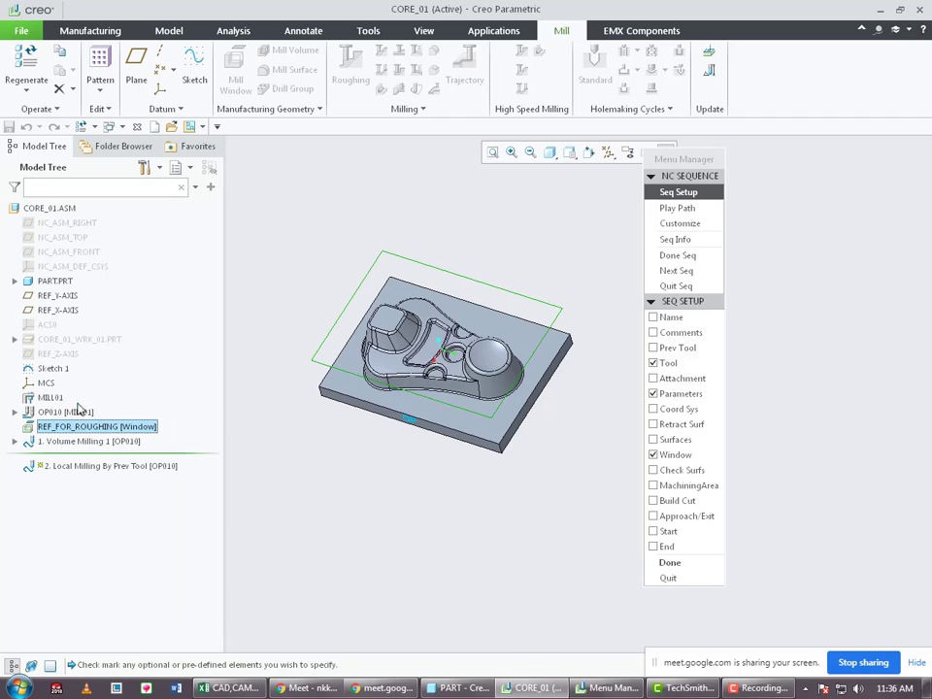
pyautogui.click(670, 348)
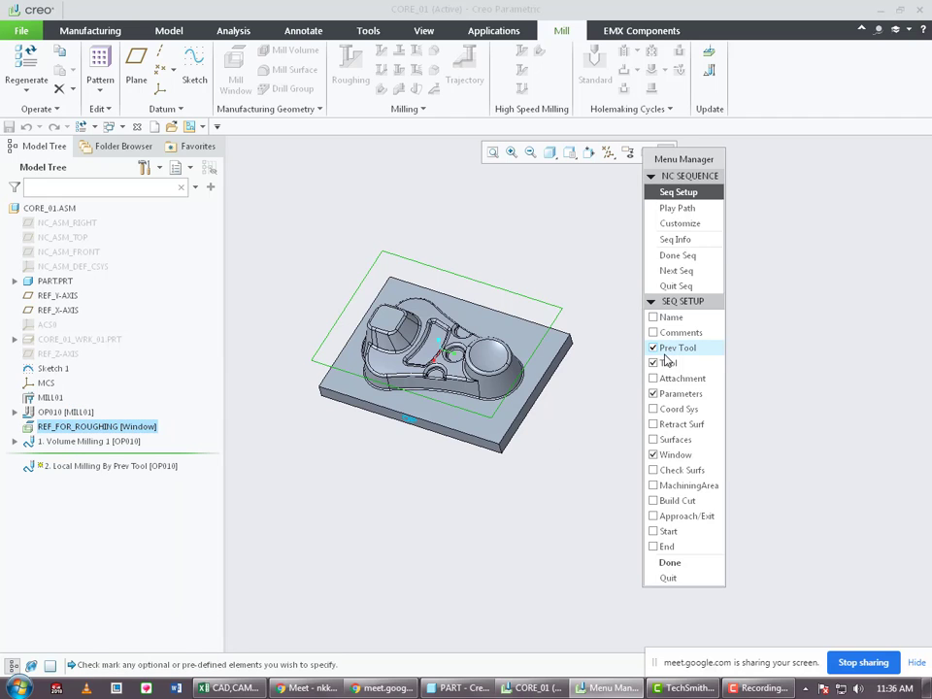
pyautogui.click(670, 563)
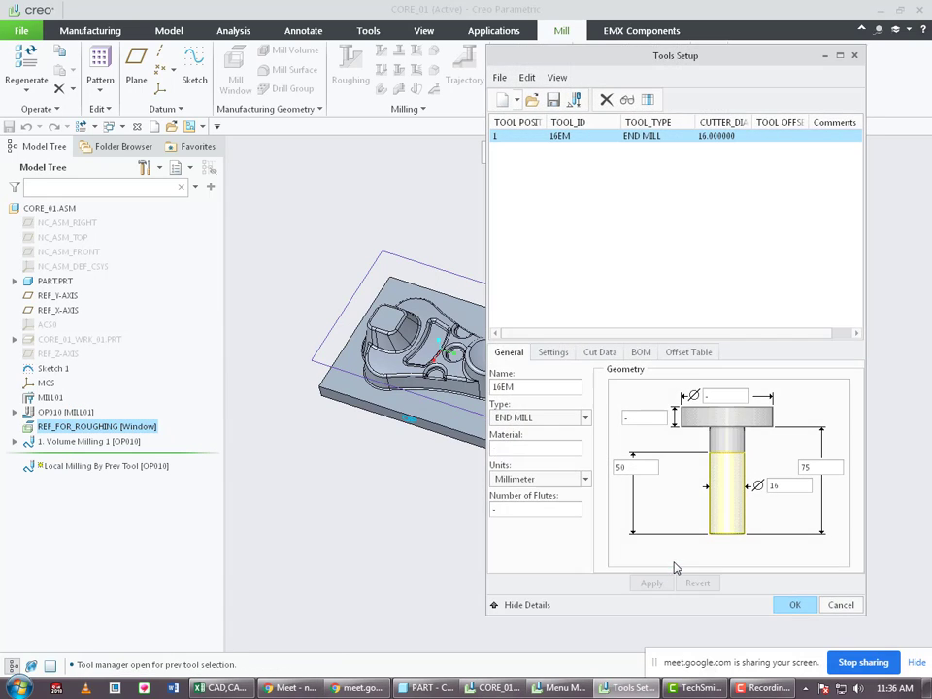
# Create end mill 6EM with 6 mm diameter, 30 mm cutting length and 60 mm overall length, then exit the tool setup.
pyautogui.click(504, 103)
pyautogui.doubleClick(790, 486)
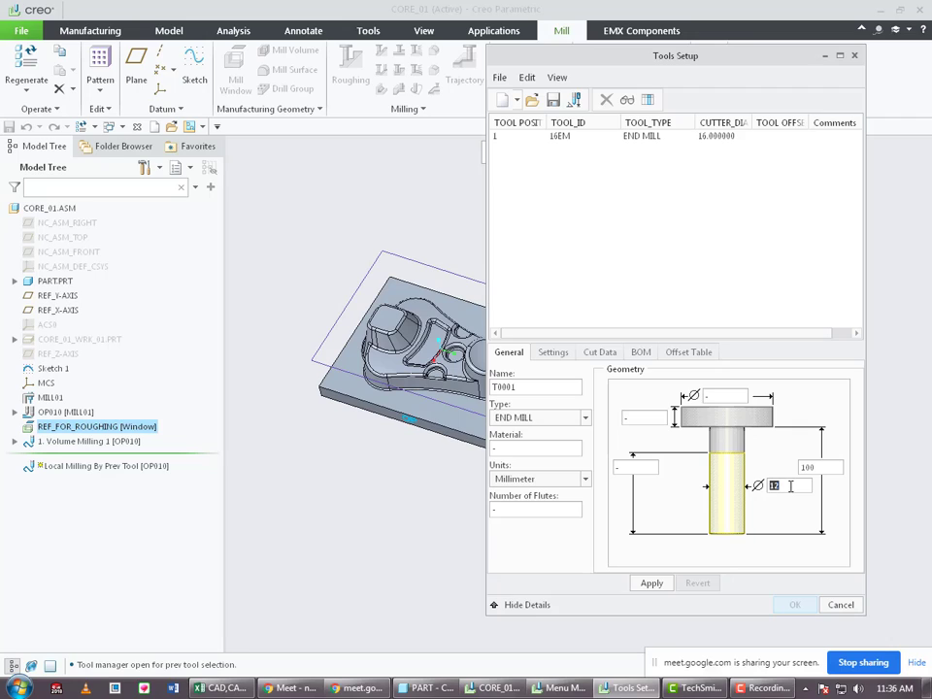
pyautogui.write('6')
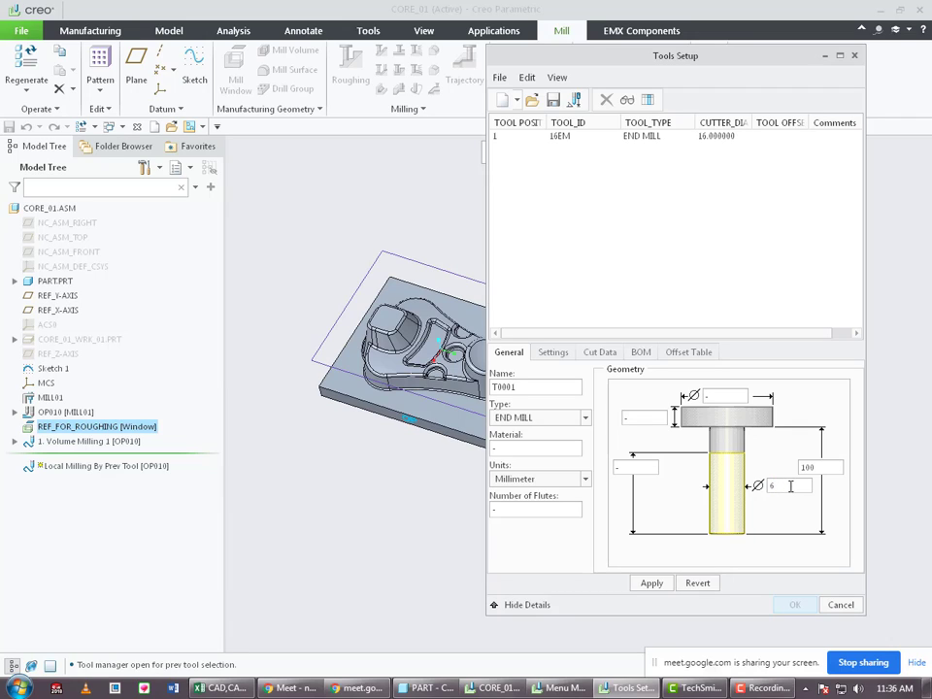
pyautogui.doubleClick(523, 386)
pyautogui.write('6em')
pyautogui.click(644, 470)
pyautogui.write('30')
pyautogui.click(830, 467)
pyautogui.write('60')
pyautogui.click(656, 585)
pyautogui.click(794, 605)
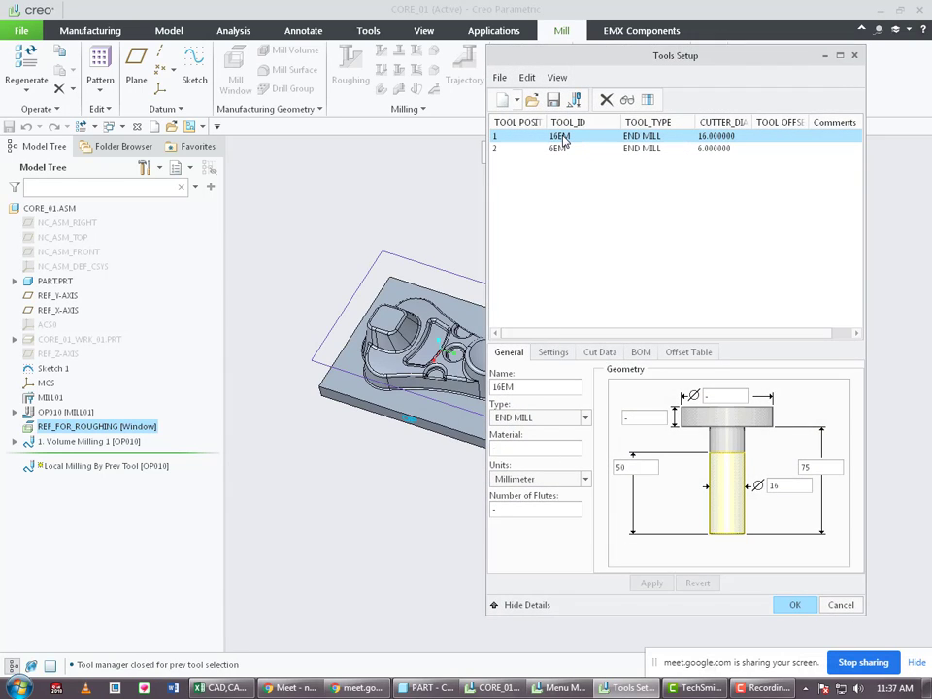
pyautogui.click(841, 604)
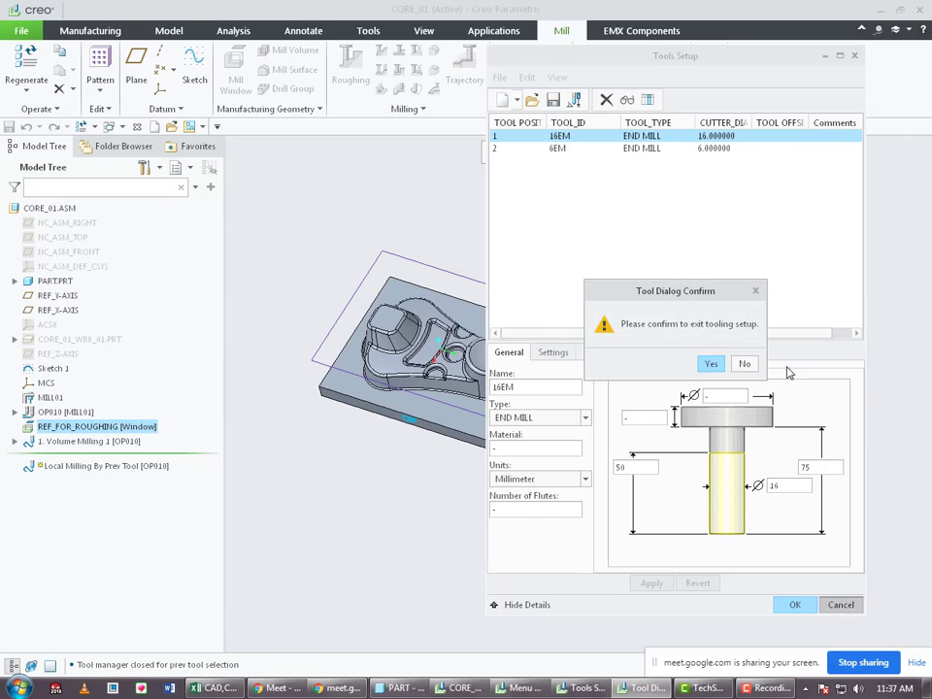
pyautogui.click(710, 364)
# Include Prev Tool in the sequence setup again, assigning 16EM as the previous tool and 6EM as the cutting tool.
pyautogui.click(682, 194)
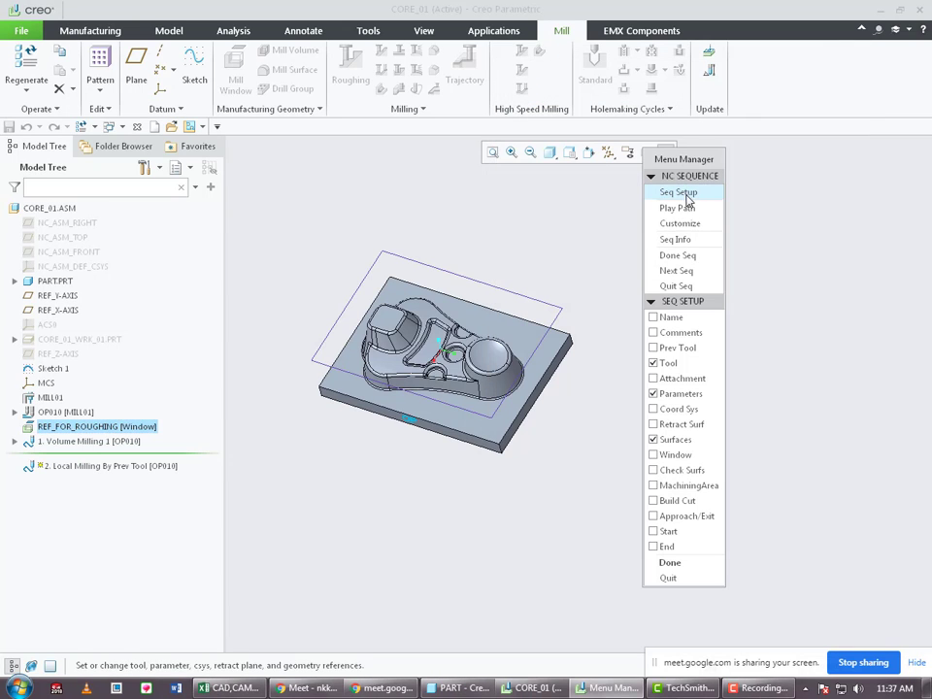
pyautogui.click(670, 348)
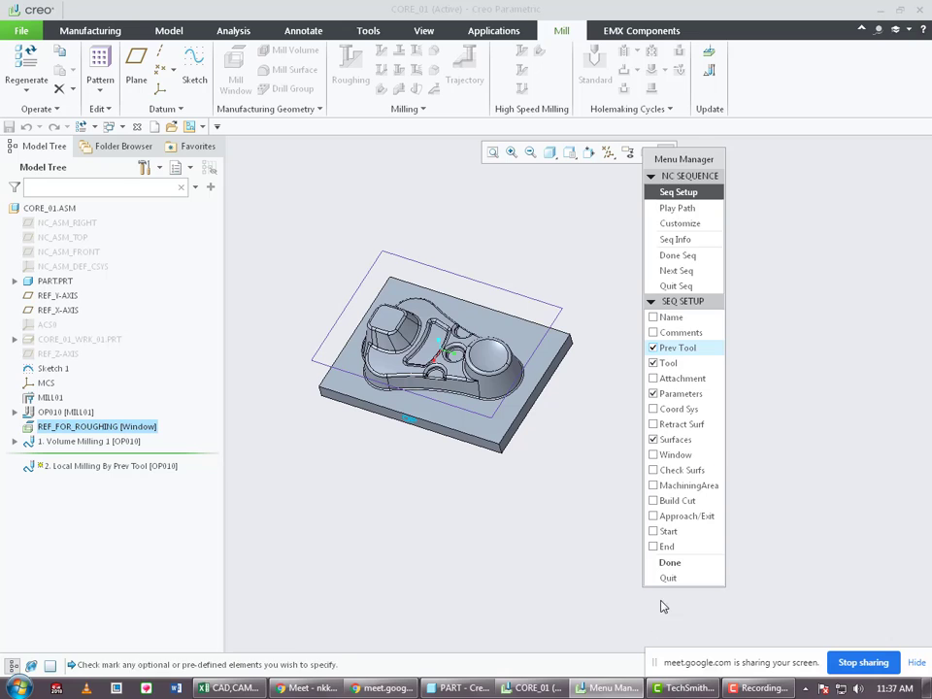
pyautogui.click(680, 564)
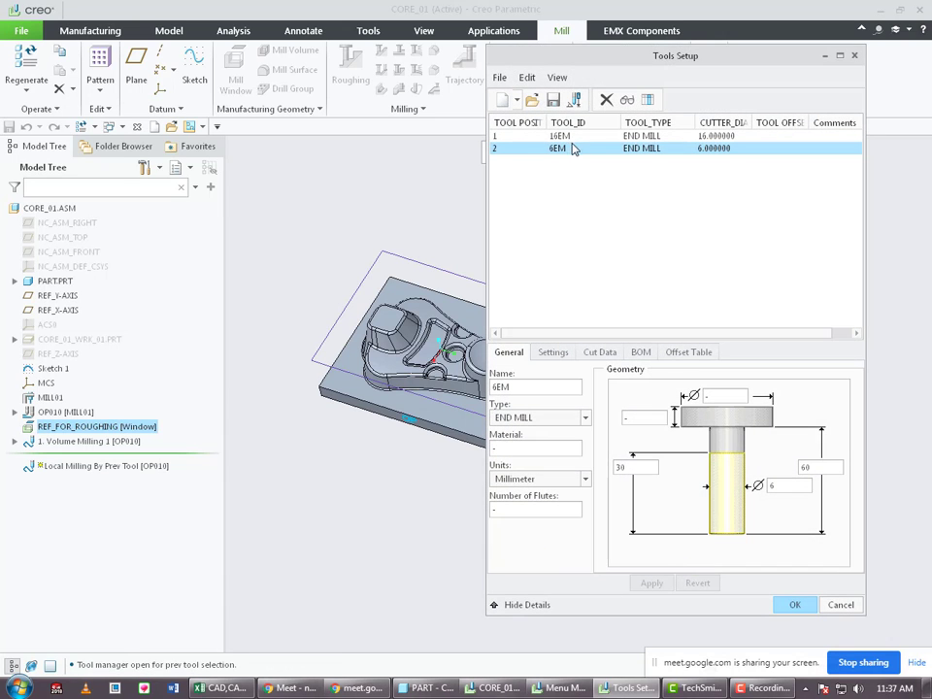
pyautogui.click(556, 136)
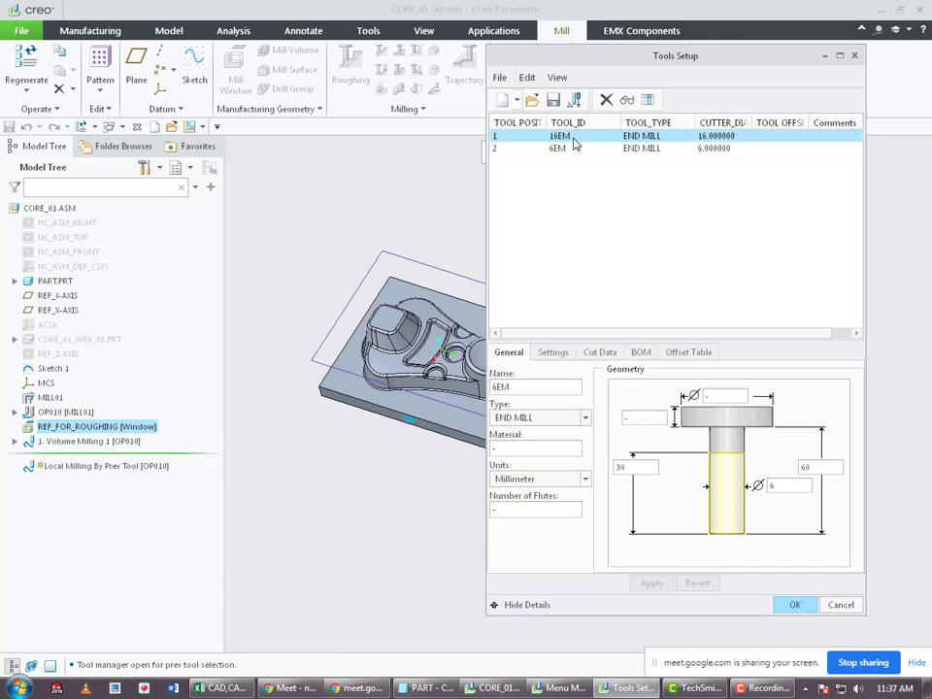
pyautogui.click(793, 605)
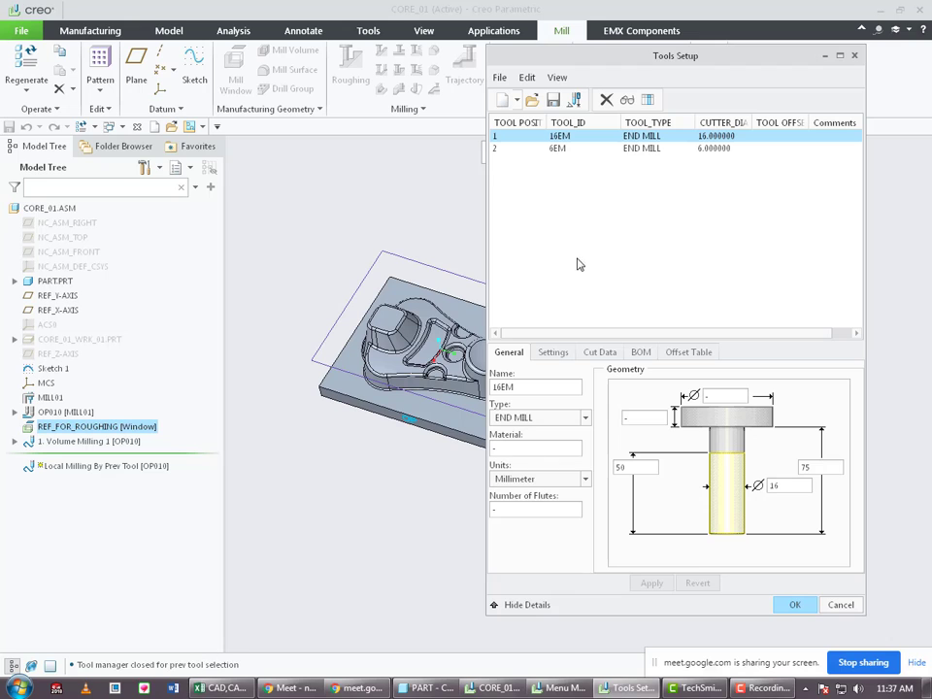
pyautogui.click(557, 148)
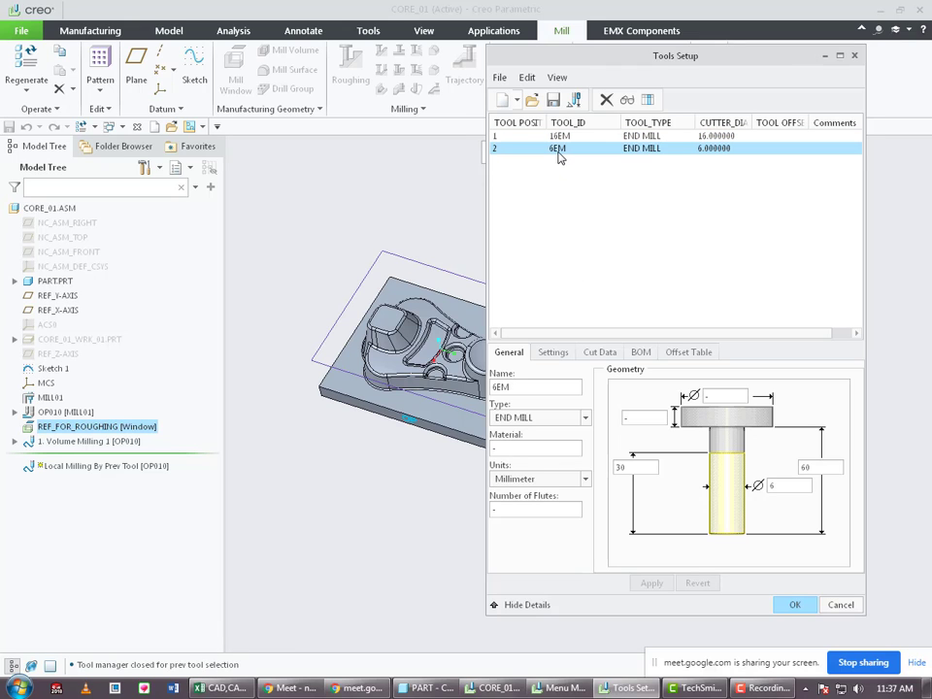
pyautogui.click(804, 606)
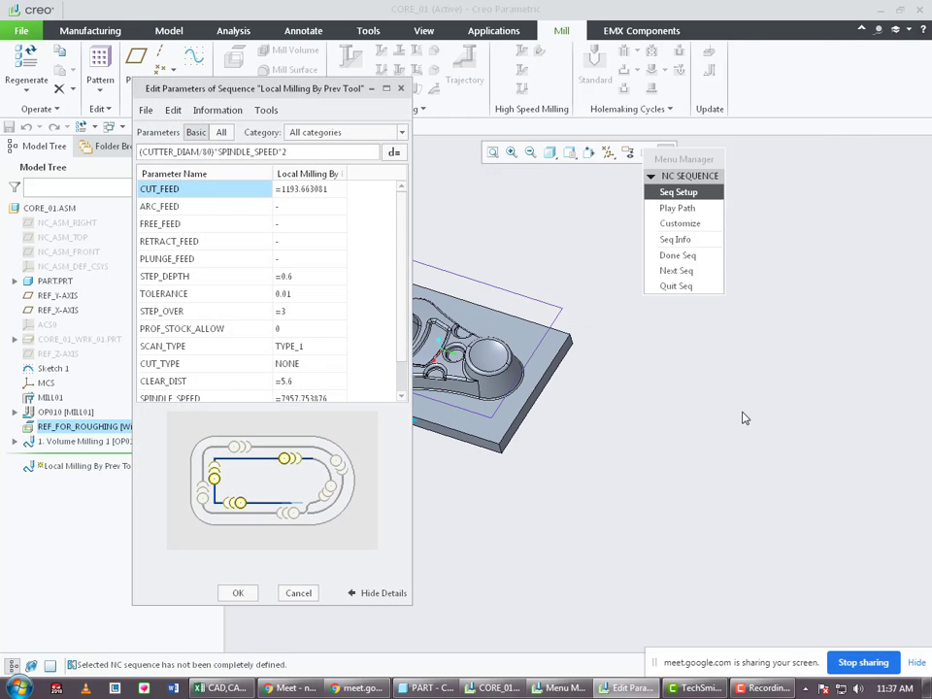
# Enter a new CUT_FEED value in the Local Milling By Prev Tool sequence parameters.
pyautogui.click(319, 193)
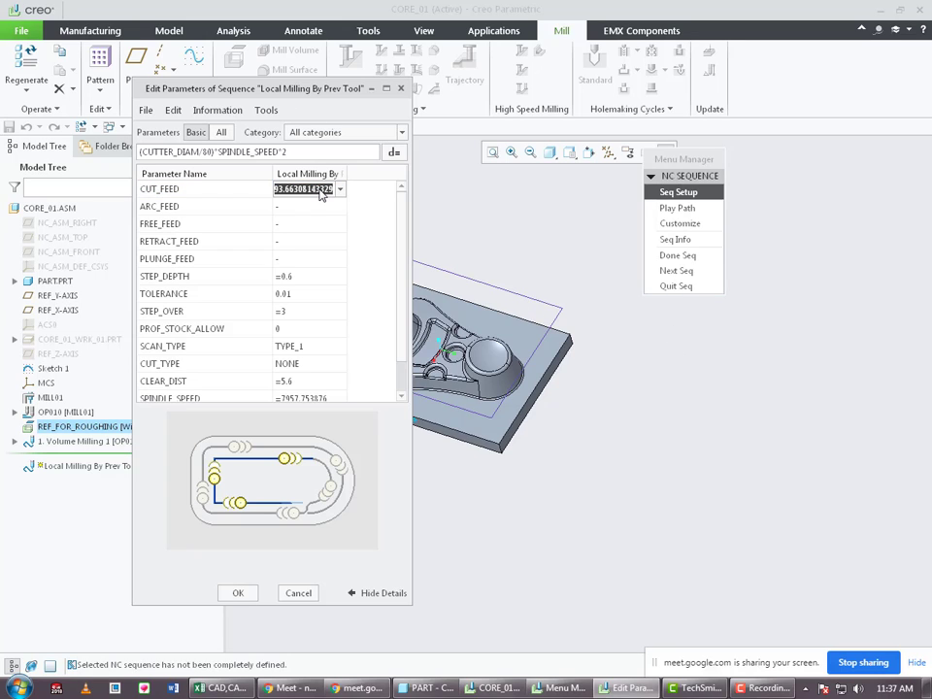
pyautogui.write('1')
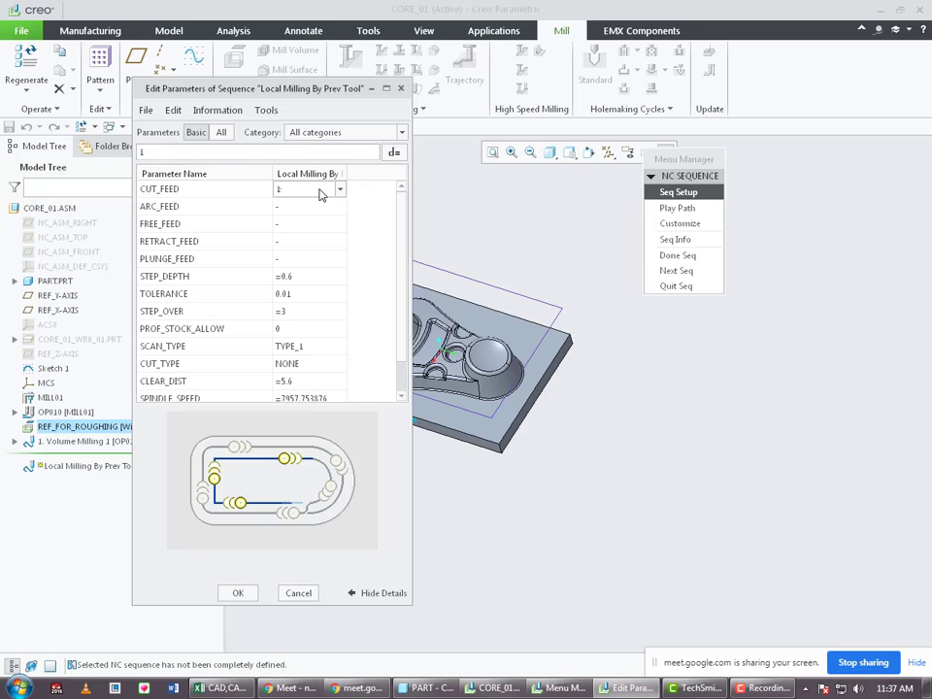
# Set CUT_FEED to 1000 and ARC_FEED to 600 for the local milling sequence.
pyautogui.write('000')
pyautogui.press('Return')
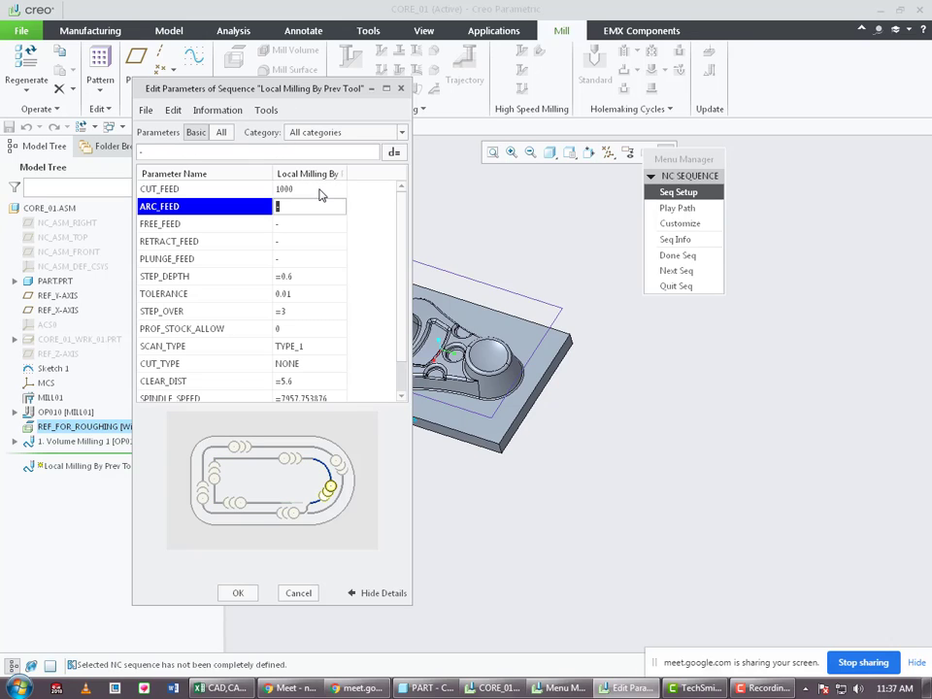
pyautogui.write('600')
pyautogui.press('Return')
# Set FREE_FEED and RETRACT_FEED to 2000, and return to the FREE_FEED value.
pyautogui.write('2000')
pyautogui.press('Return')
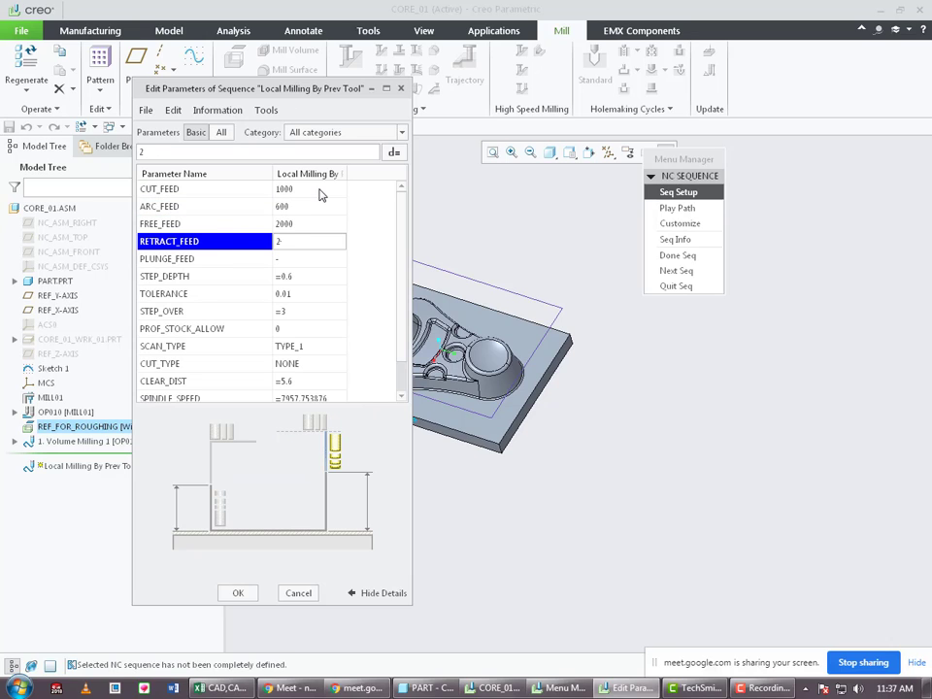
pyautogui.write('2000')
pyautogui.press('Return')
pyautogui.press('Up')
pyautogui.press('Up')
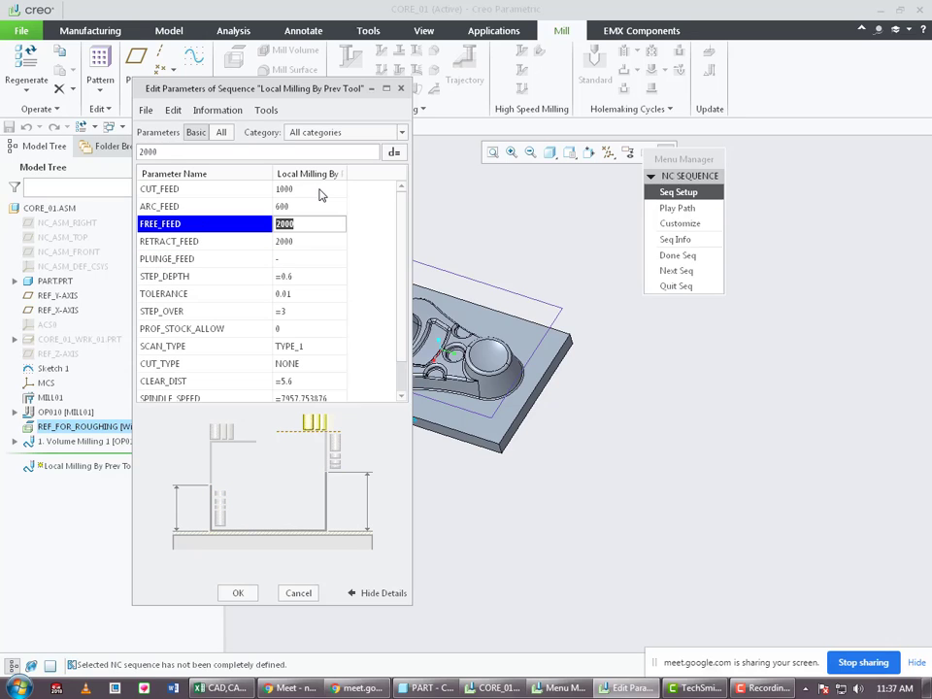
# Set both FREE_FEED and RETRACT_FEED to 3000.
pyautogui.write('3000')
pyautogui.press('Return')
pyautogui.write('3000')
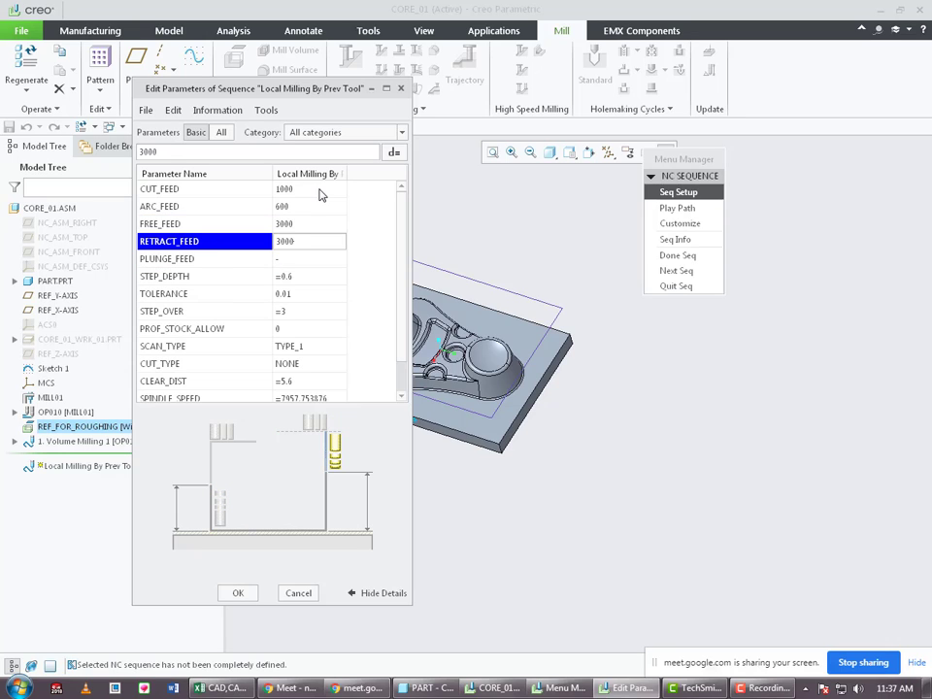
pyautogui.press('Return')
# Set PLUNGE_FEED to 100 and STEP_DEPTH to 0.1, keeping the existing tolerance.
pyautogui.write('01')
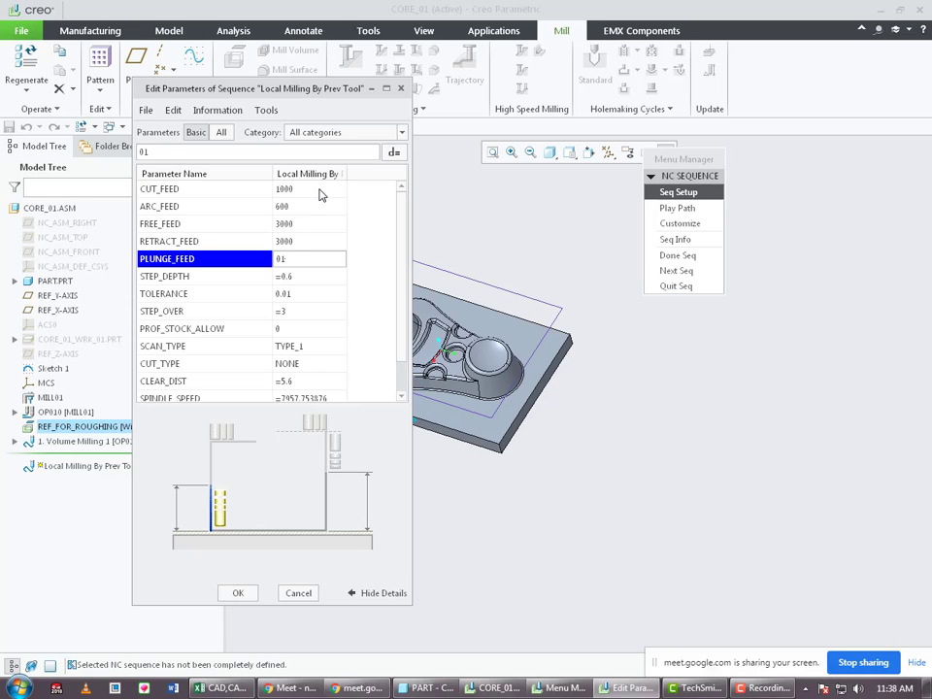
pyautogui.press('BackSpace')
pyautogui.press('BackSpace')
pyautogui.write('100')
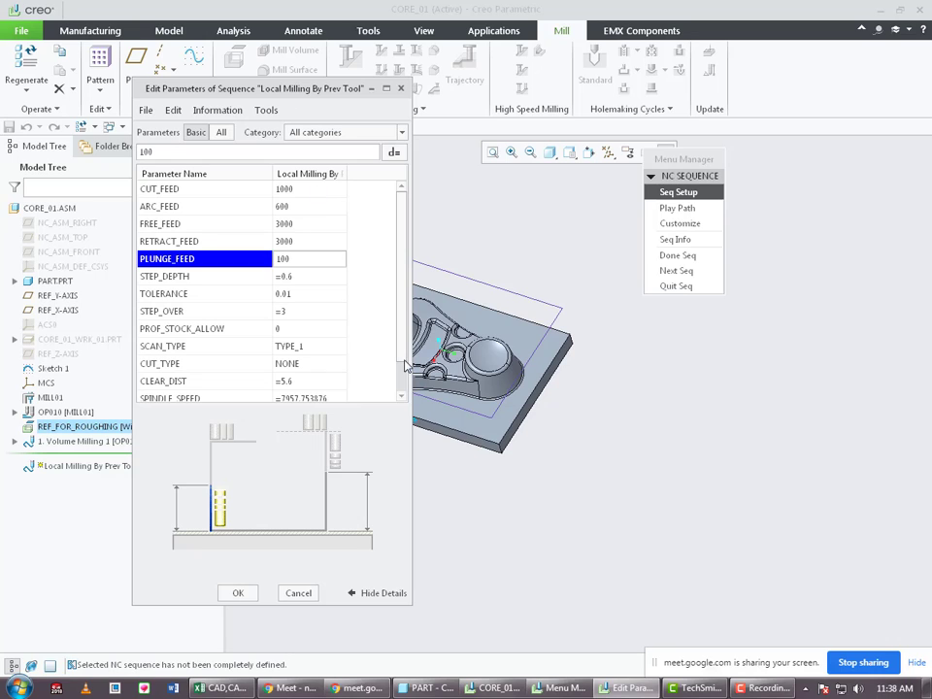
pyautogui.click(301, 277)
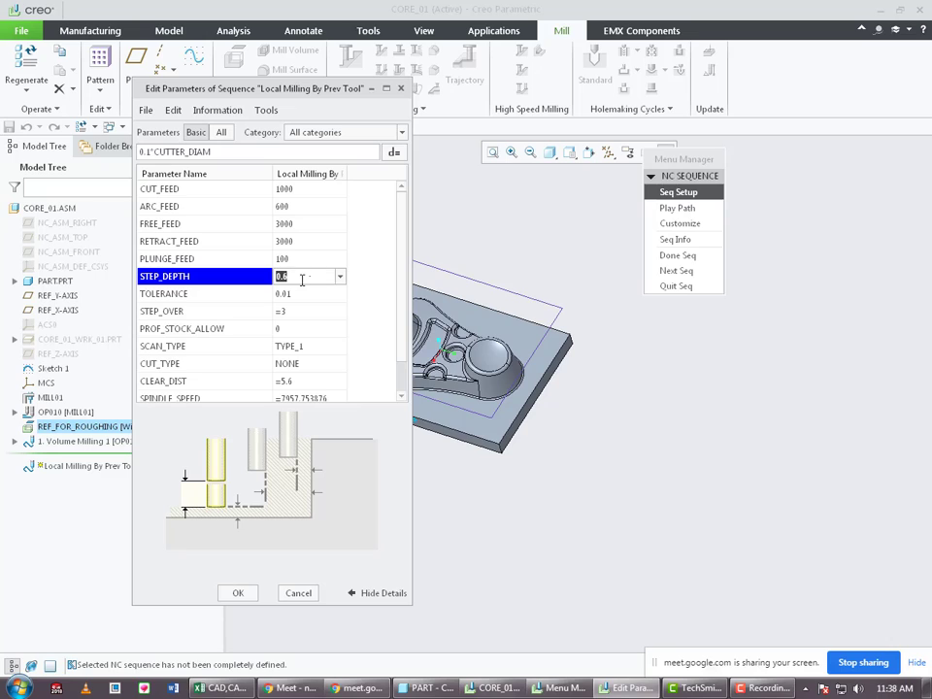
pyautogui.write('0.1')
pyautogui.press('Return')
pyautogui.press('Return')
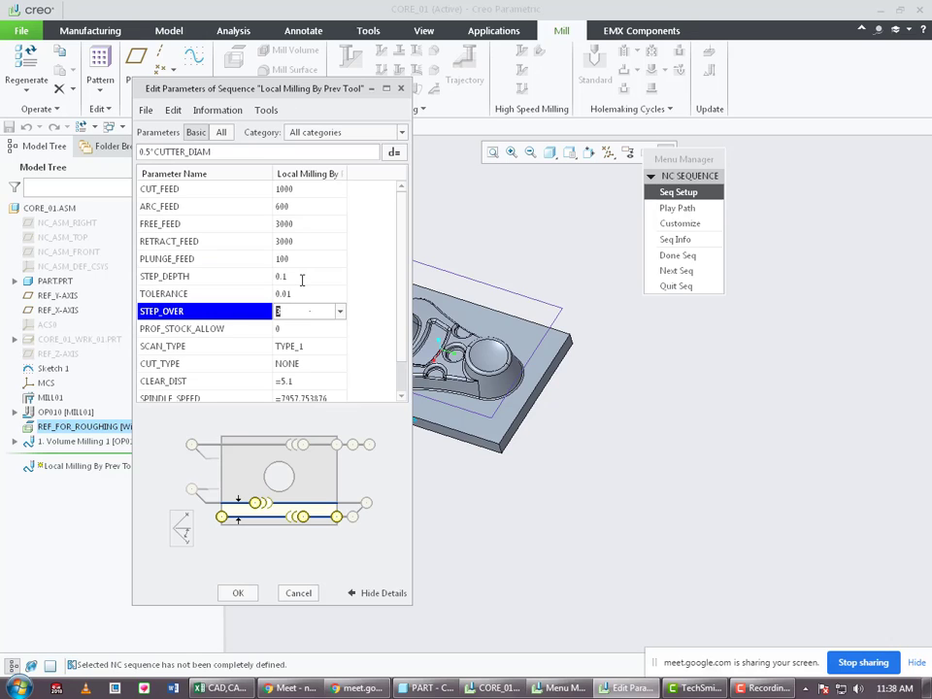
# Set STEP_OVER to 2.5 and PROF_STOCK_ALLOW to 0.5 for the local milling sequence.
pyautogui.write('2')
pyautogui.press('Return')
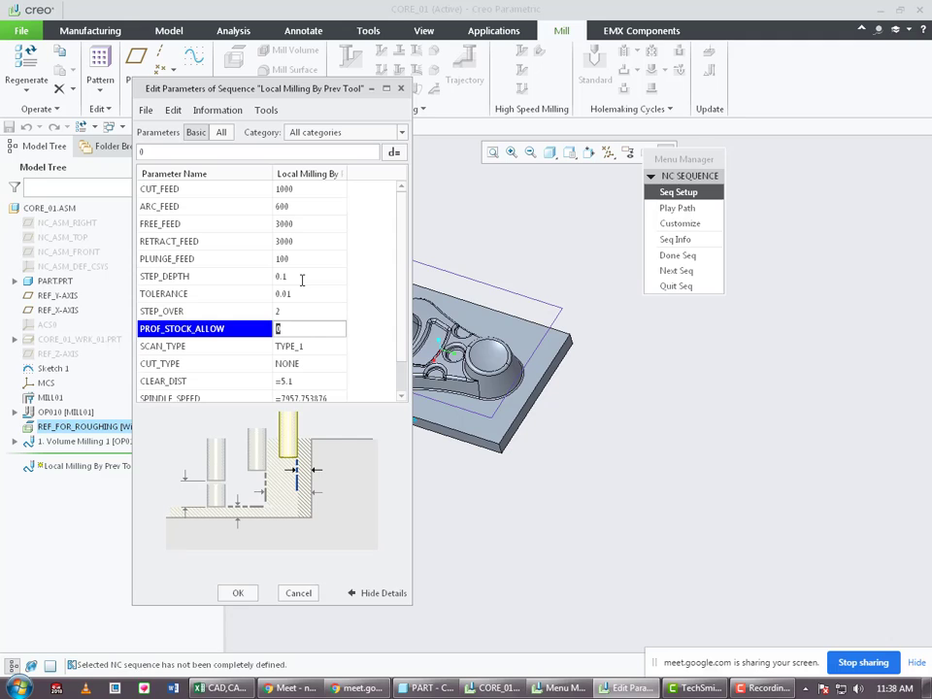
pyautogui.scroll(-2, 768, 435)
pyautogui.scroll(5, 801, 462)
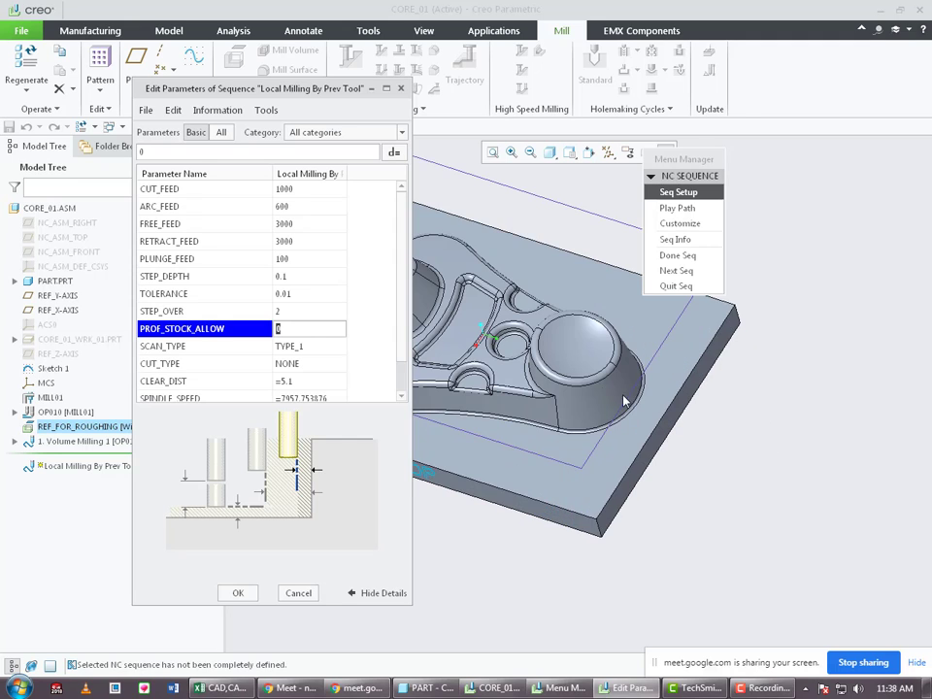
pyautogui.scroll(5, 748, 425)
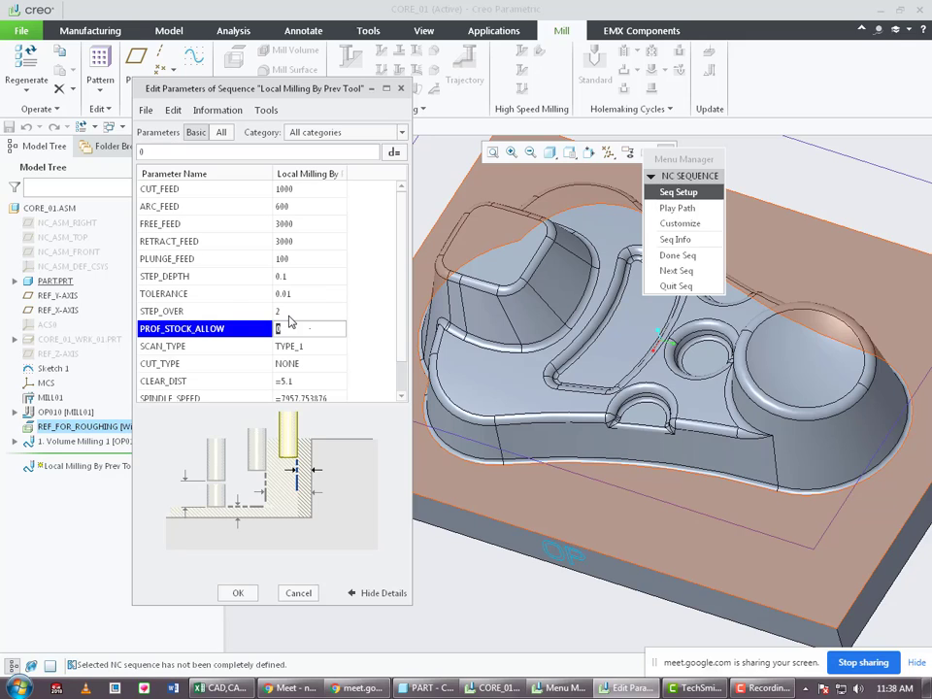
pyautogui.click(296, 312)
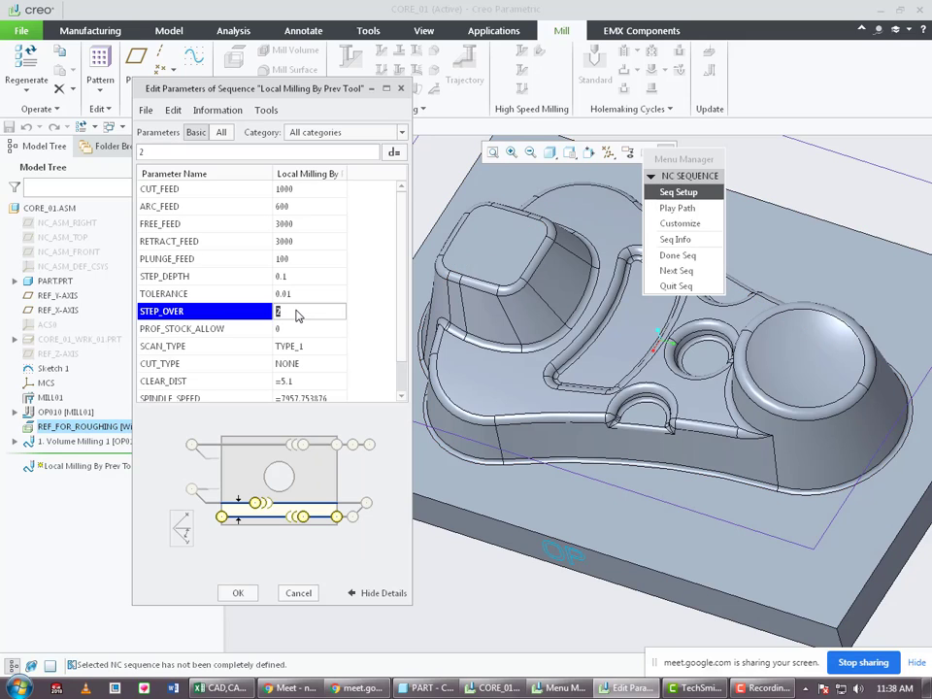
pyautogui.write('.5')
pyautogui.press('Return')
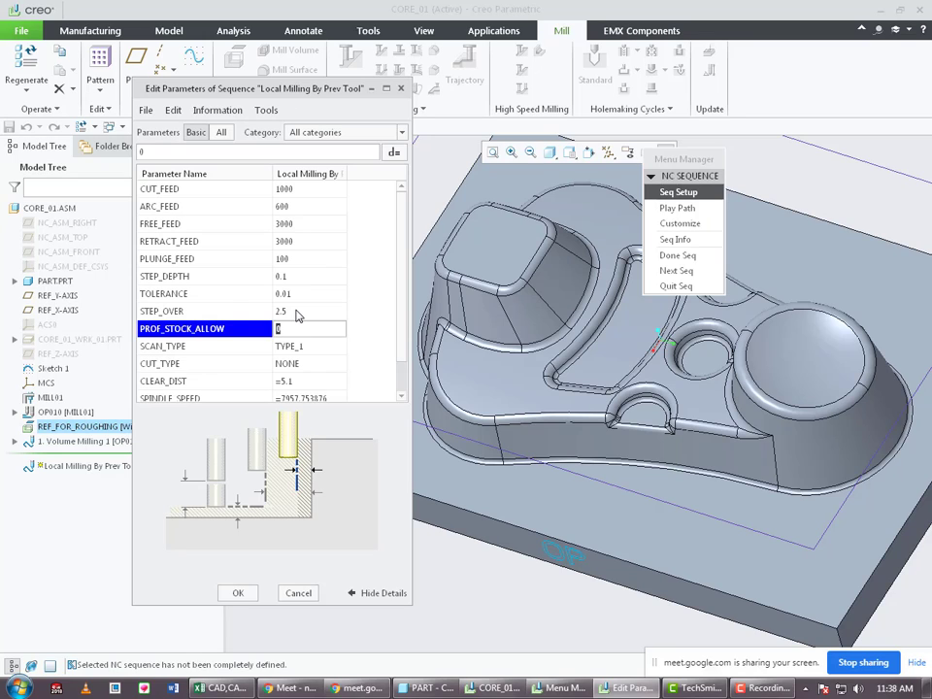
pyautogui.write('0.5')
# Set the sequence's CUT_TYPE to ZIG_ZAG.
pyautogui.scroll(-2, 320, 339)
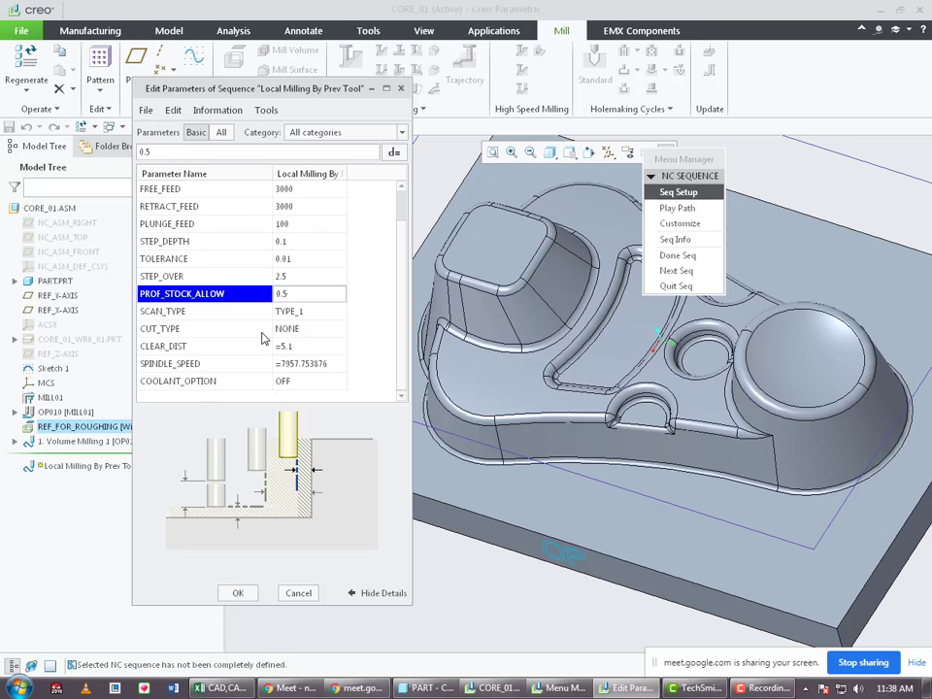
pyautogui.click(320, 329)
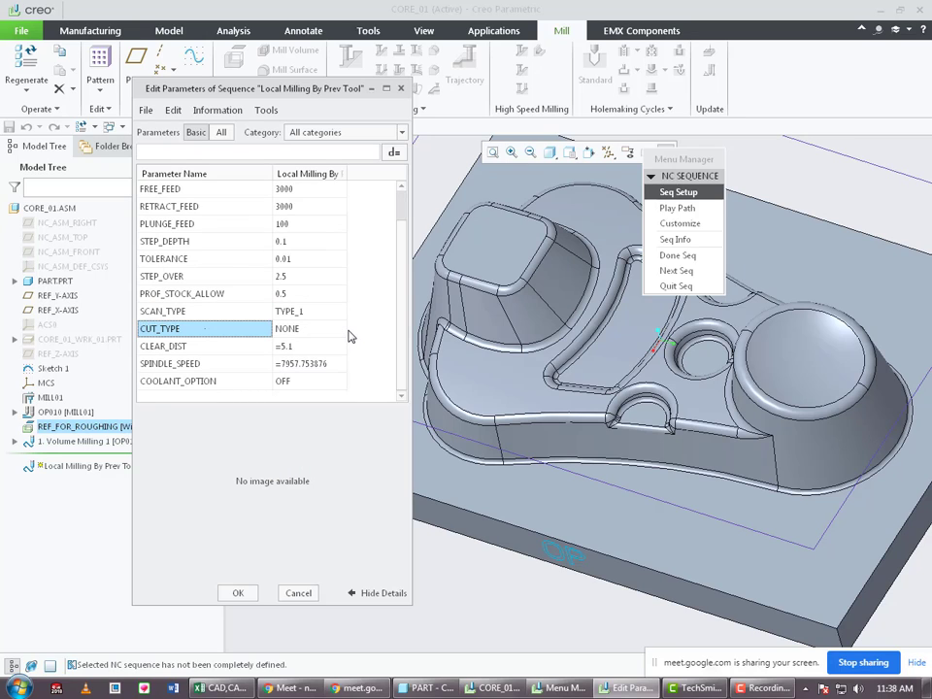
pyautogui.click(340, 330)
pyautogui.click(339, 331)
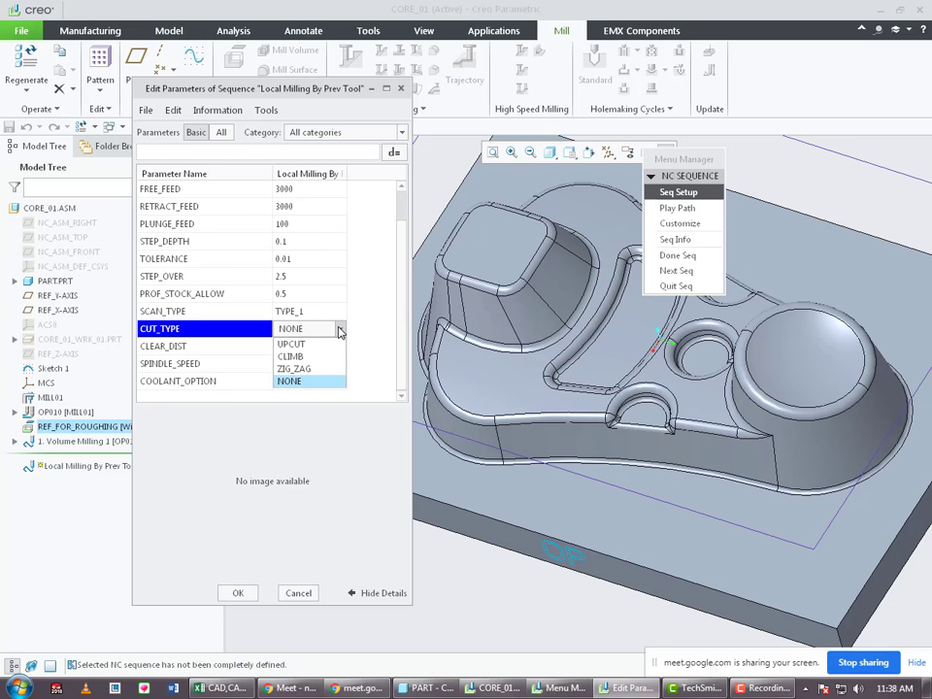
pyautogui.click(301, 369)
# Set CLEAR_DIST to 10 and SPINDLE_SPEED to 1800, and accept the sequence parameters.
pyautogui.click(310, 346)
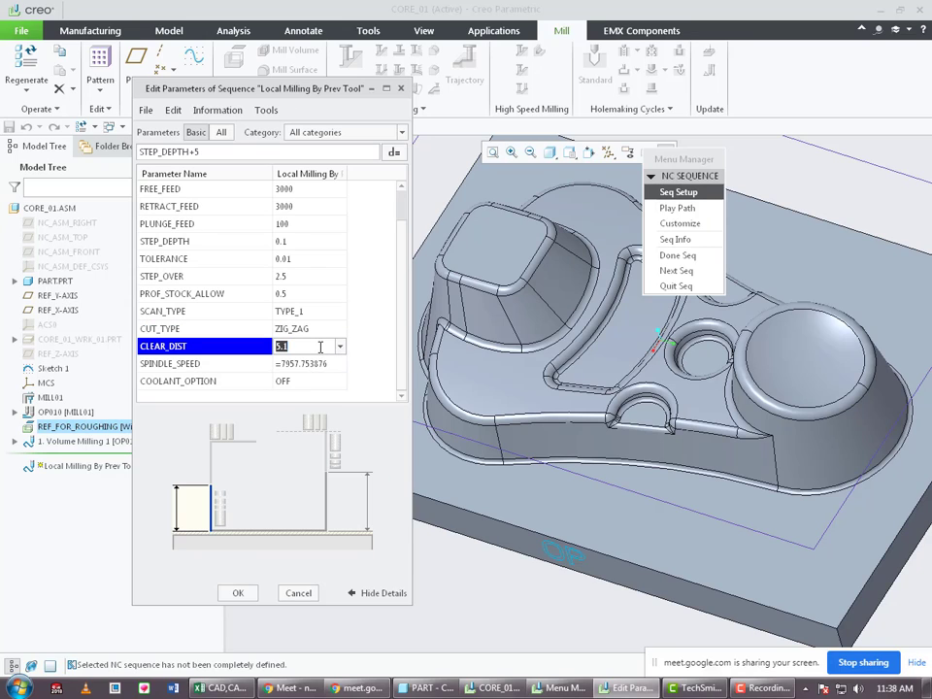
pyautogui.write('10')
pyautogui.press('Return')
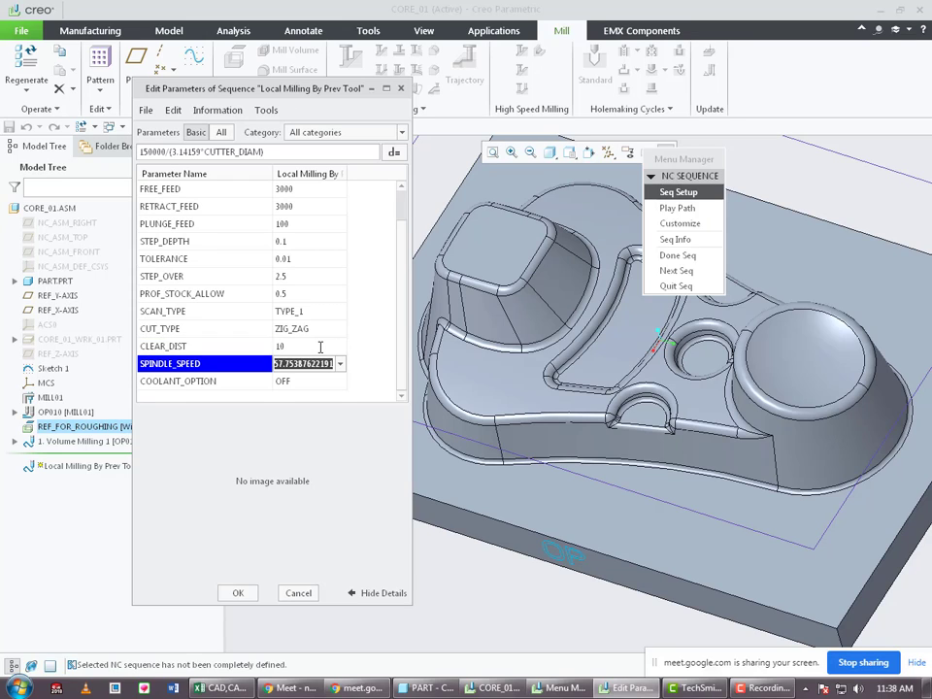
pyautogui.write('180')
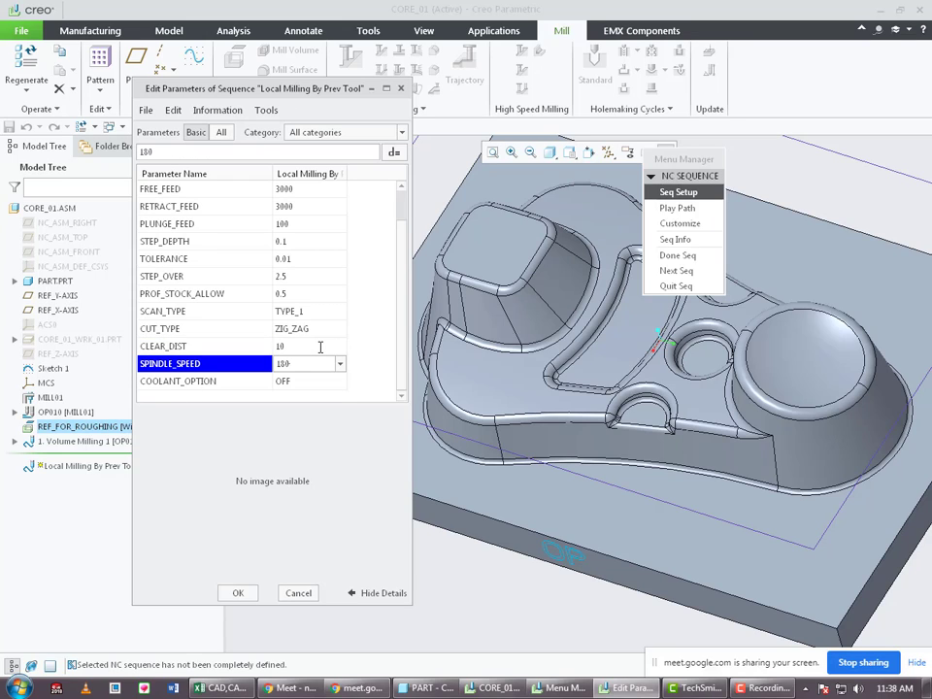
pyautogui.write('0')
pyautogui.click(240, 592)
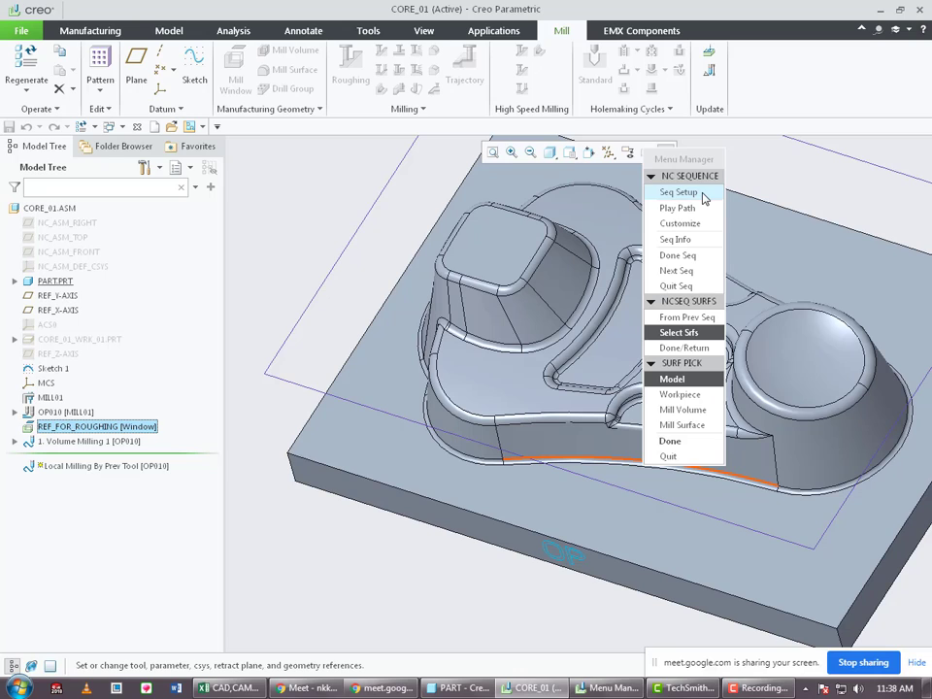
# Define the sequence's machining region by the existing roughing mill window instead of by picked surfaces.
pyautogui.click(703, 194)
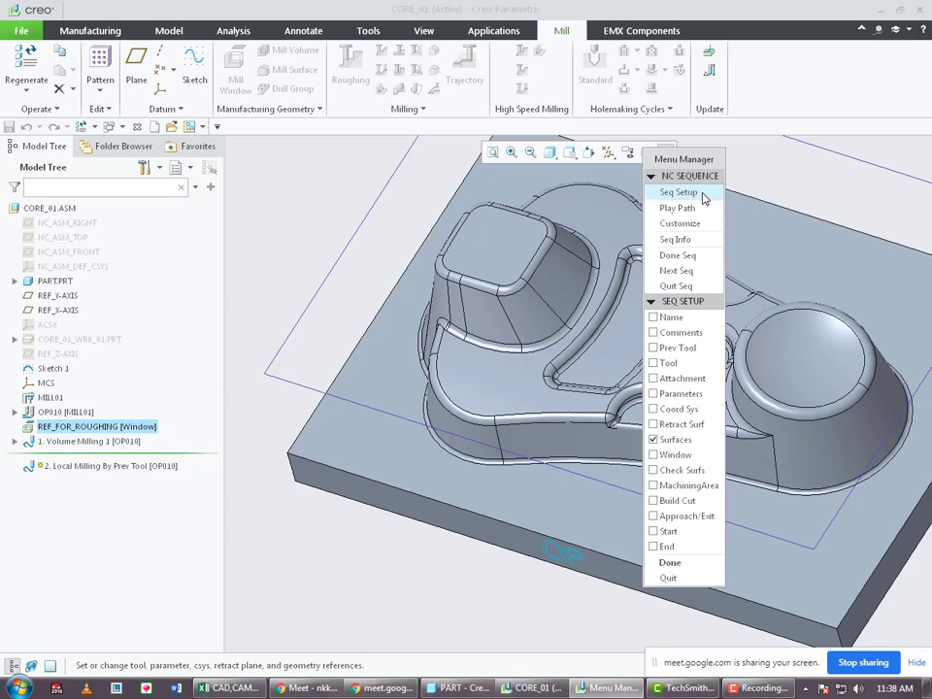
pyautogui.click(677, 456)
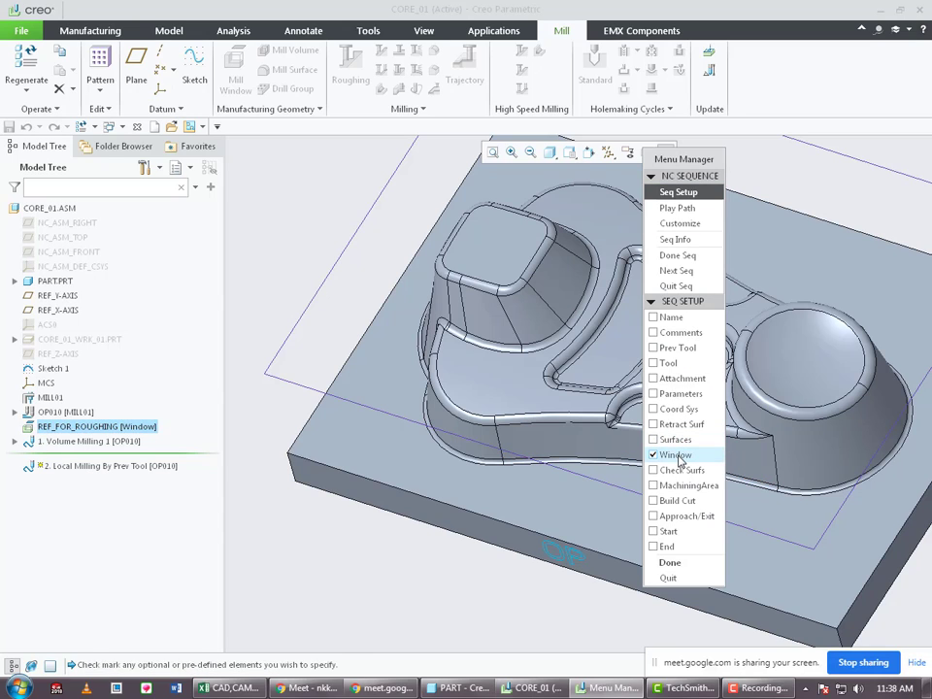
pyautogui.click(670, 562)
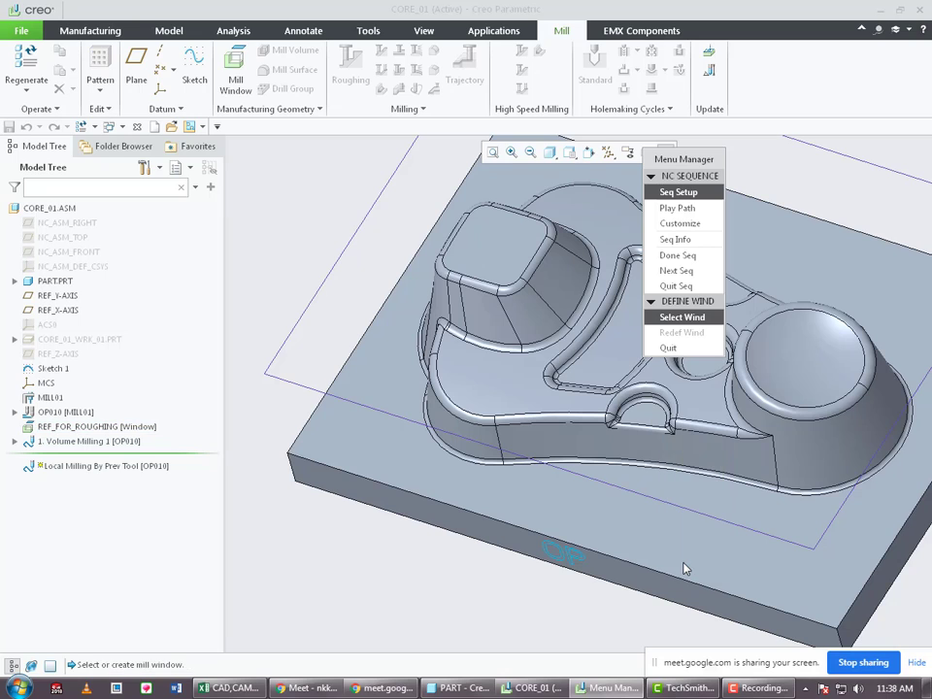
pyautogui.click(304, 388)
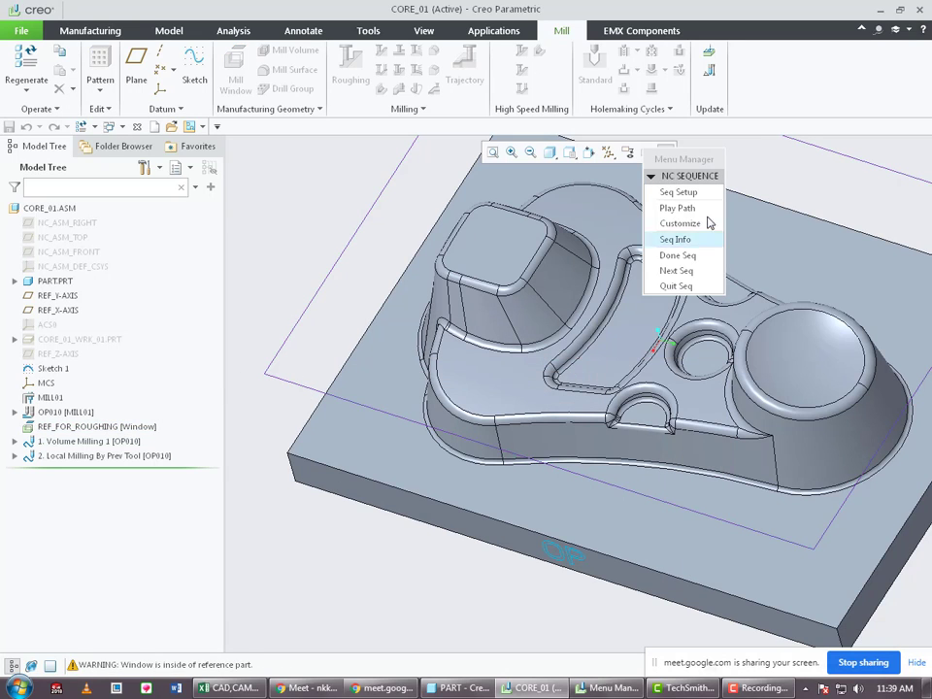
# Compute the local milling tool path and play it on screen over the core at a slightly faster display speed.
pyautogui.click(678, 207)
pyautogui.click(683, 333)
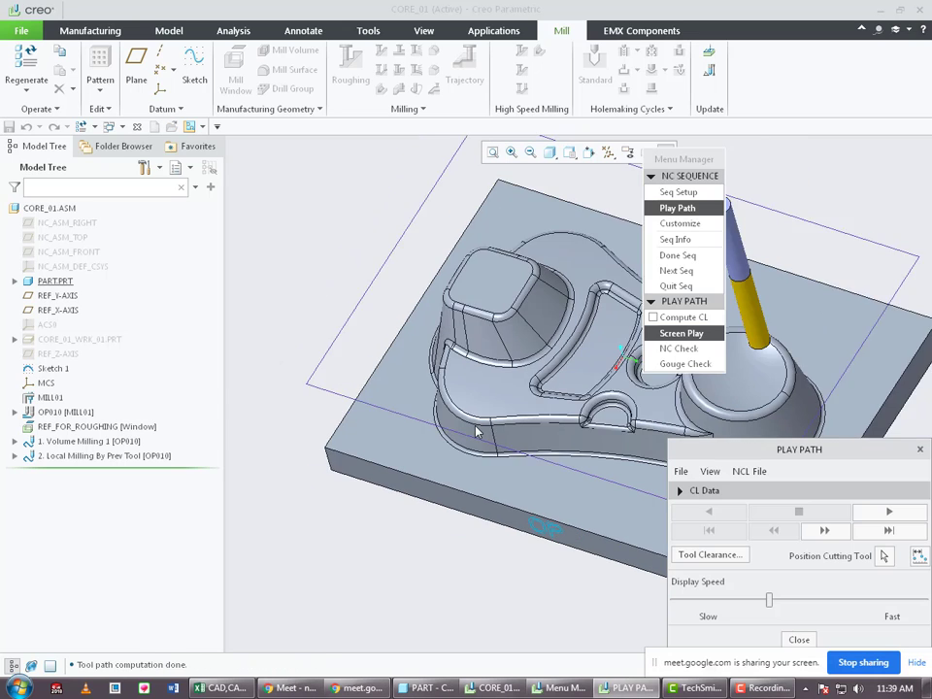
pyautogui.scroll(1, 439, 405)
pyautogui.moveTo(507, 400); pyautogui.dragTo(551, 309, button='middle')
pyautogui.moveTo(667, 159); pyautogui.dragTo(877, 31)
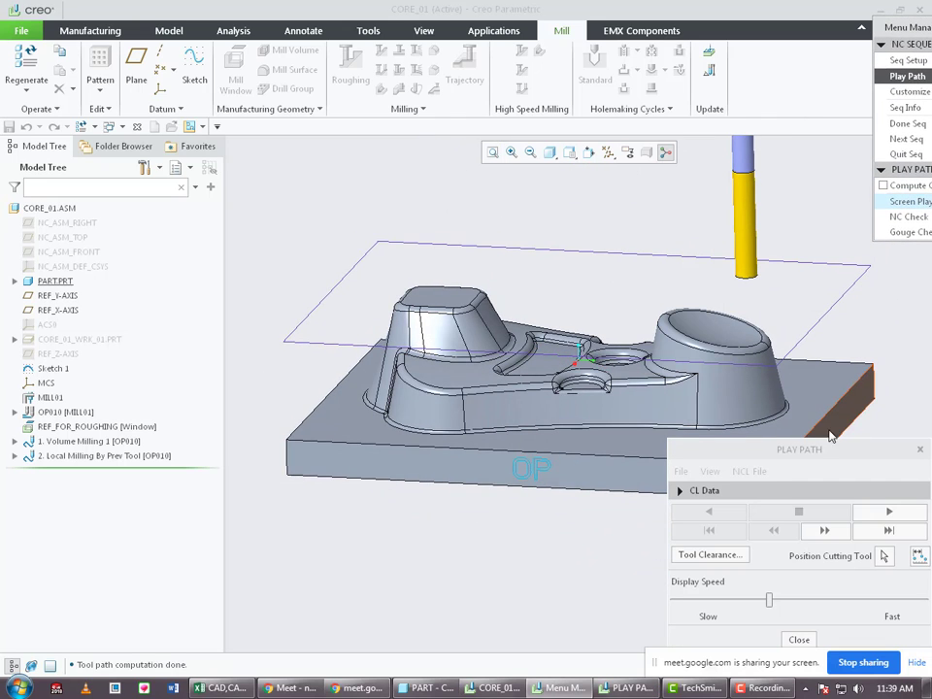
pyautogui.moveTo(832, 449); pyautogui.dragTo(157, 56)
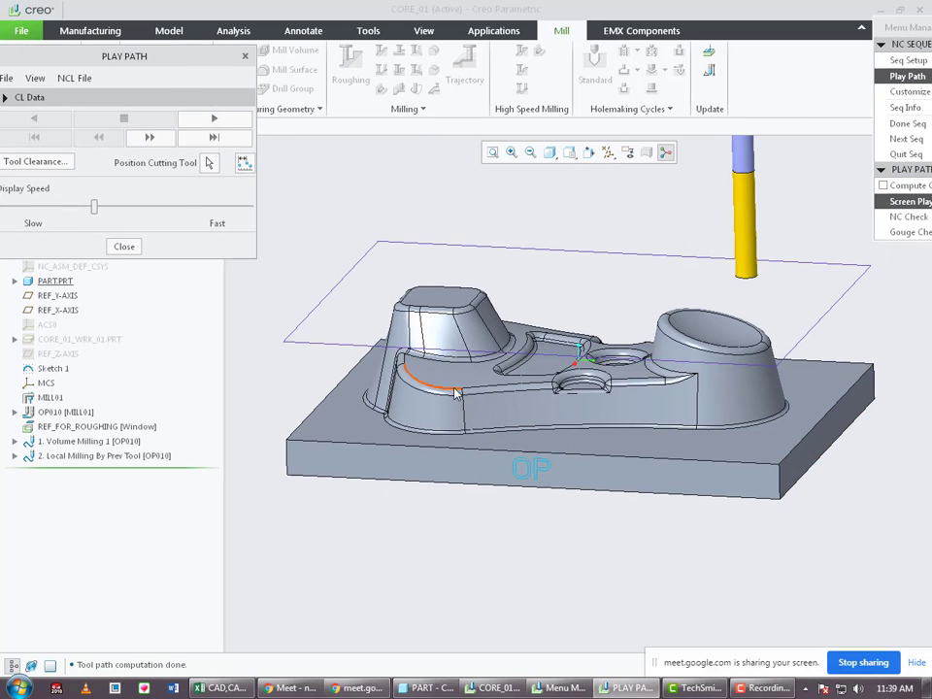
pyautogui.moveTo(437, 384); pyautogui.dragTo(450, 403, button='middle')
pyautogui.moveTo(92, 209); pyautogui.dragTo(113, 208)
pyautogui.click(215, 120)
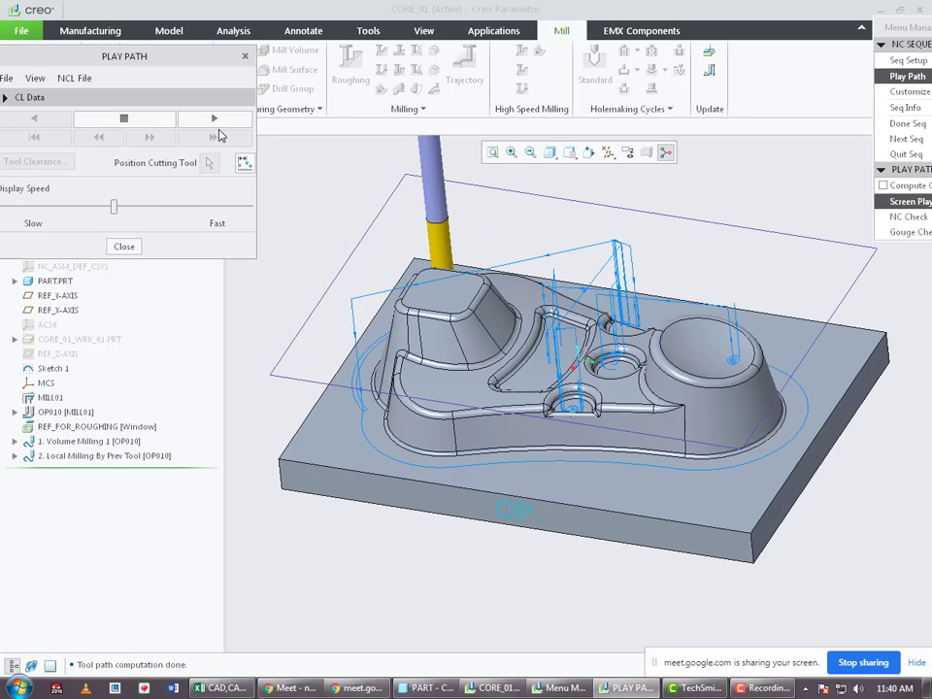
# Examine the tool path around the core's pockets, holes and outer profile up close, and end the playback.
pyautogui.scroll(3, 503, 318)
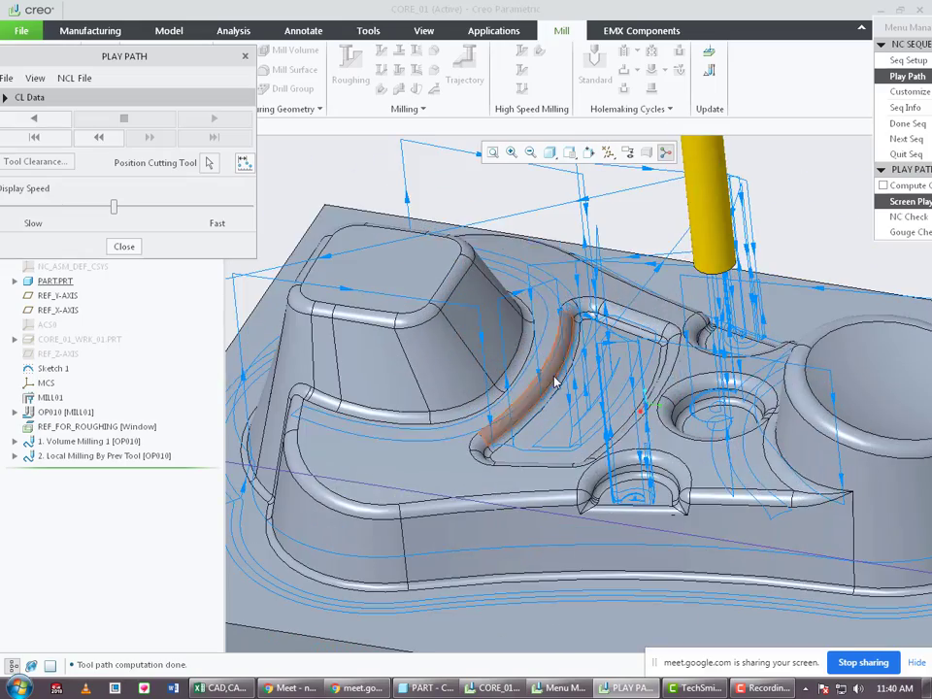
pyautogui.moveTo(503, 318); pyautogui.dragTo(383, 401, button='middle')
pyautogui.scroll(3, 442, 299)
pyautogui.scroll(3, 642, 353)
pyautogui.scroll(-3, 564, 339)
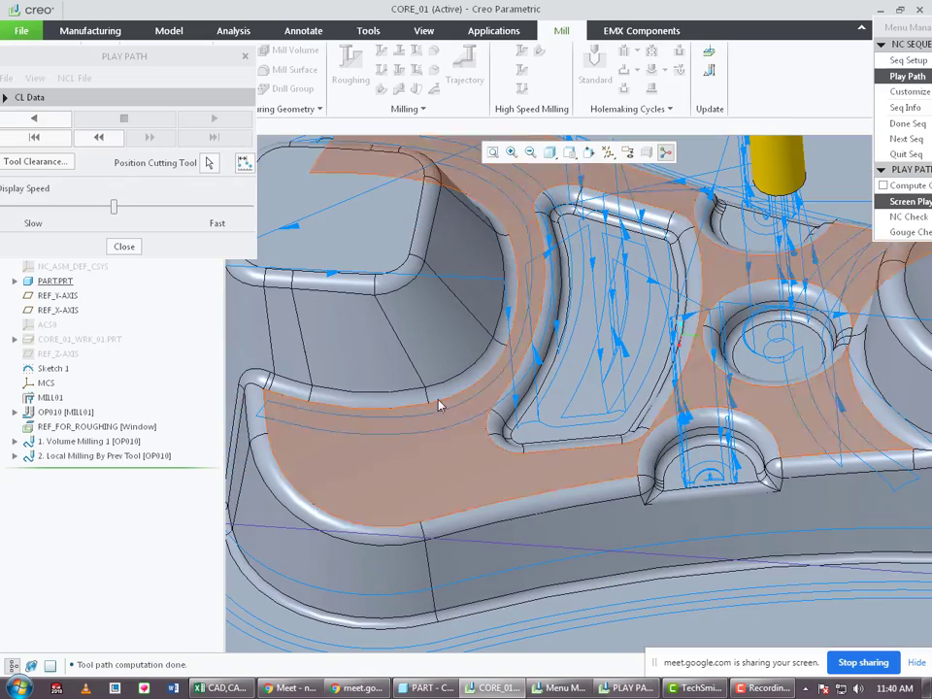
pyautogui.moveTo(464, 400); pyautogui.dragTo(472, 364, button='middle')
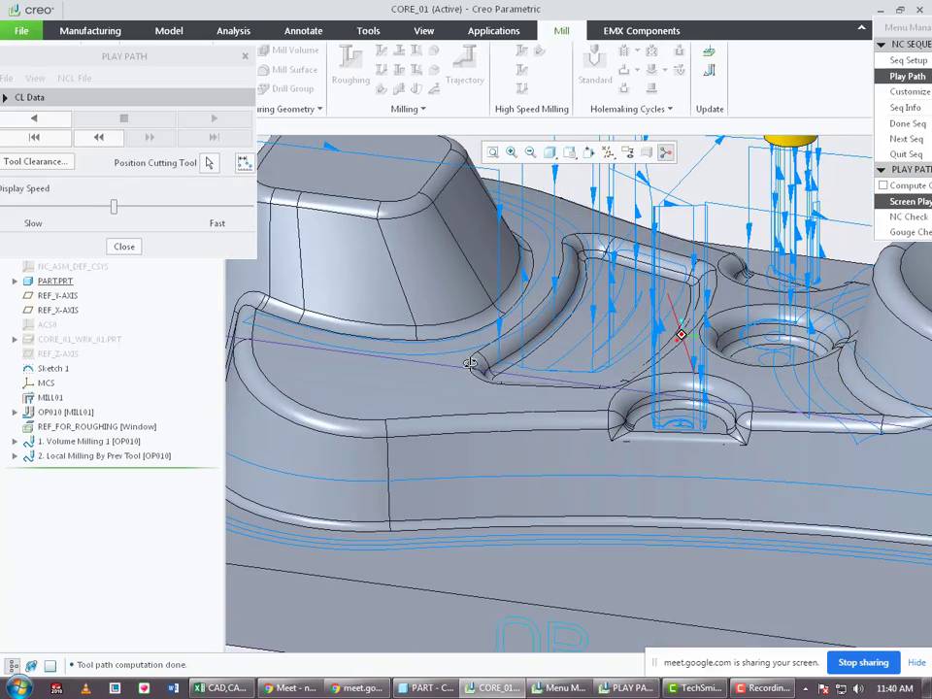
pyautogui.scroll(3, 803, 379)
pyautogui.scroll(-5, 742, 361)
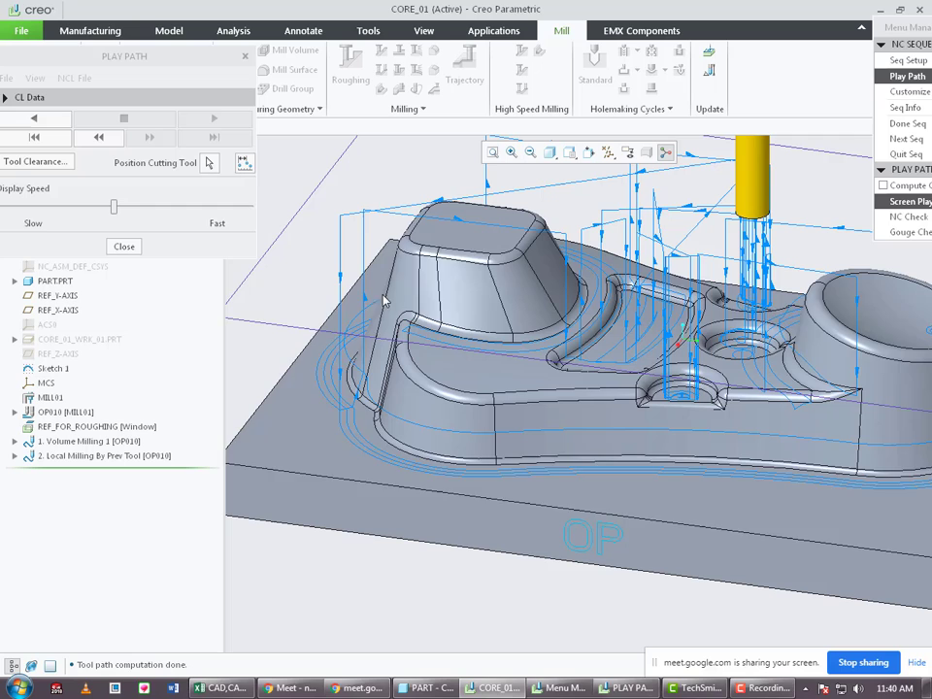
pyautogui.click(117, 249)
# Edit the Local Milling By Prev Tool sequence's parameters, setting PROF_STOCK_ALLOW to 0.1, and accept them.
pyautogui.click(907, 61)
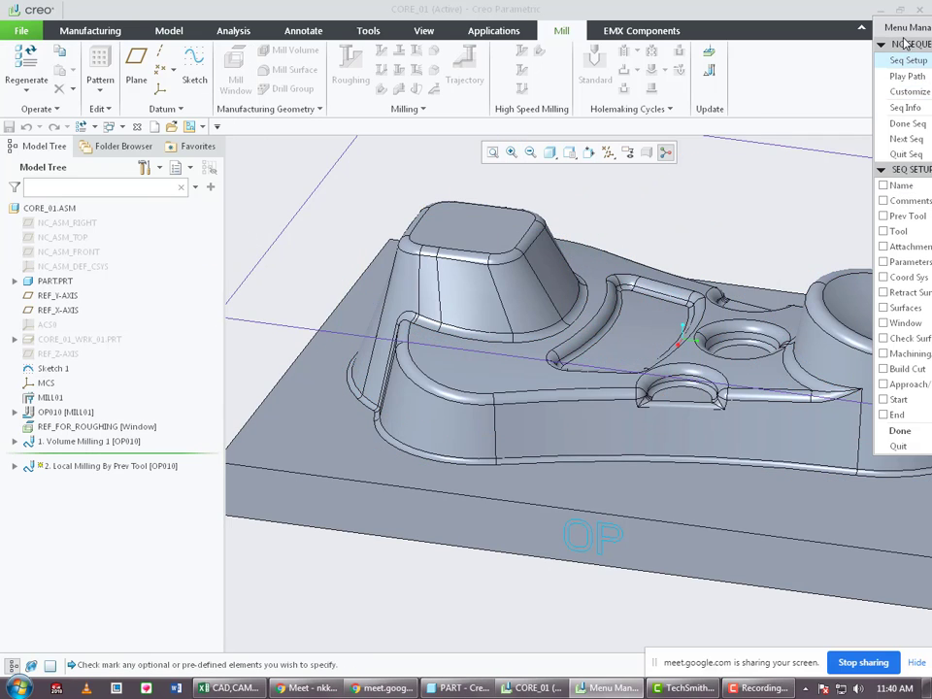
pyautogui.moveTo(905, 43); pyautogui.dragTo(132, 84)
pyautogui.click(136, 302)
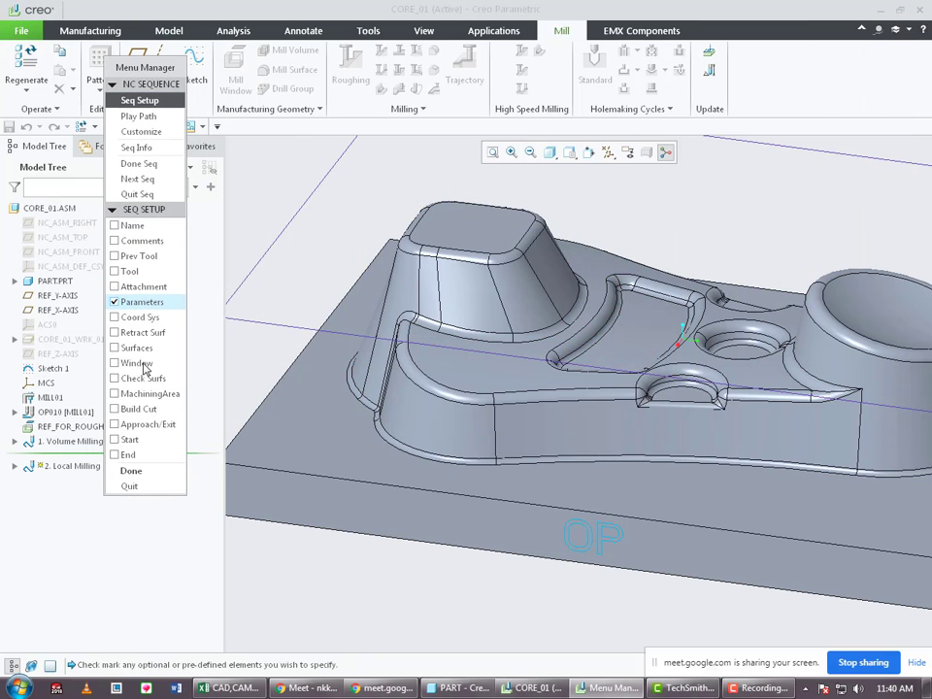
pyautogui.click(131, 470)
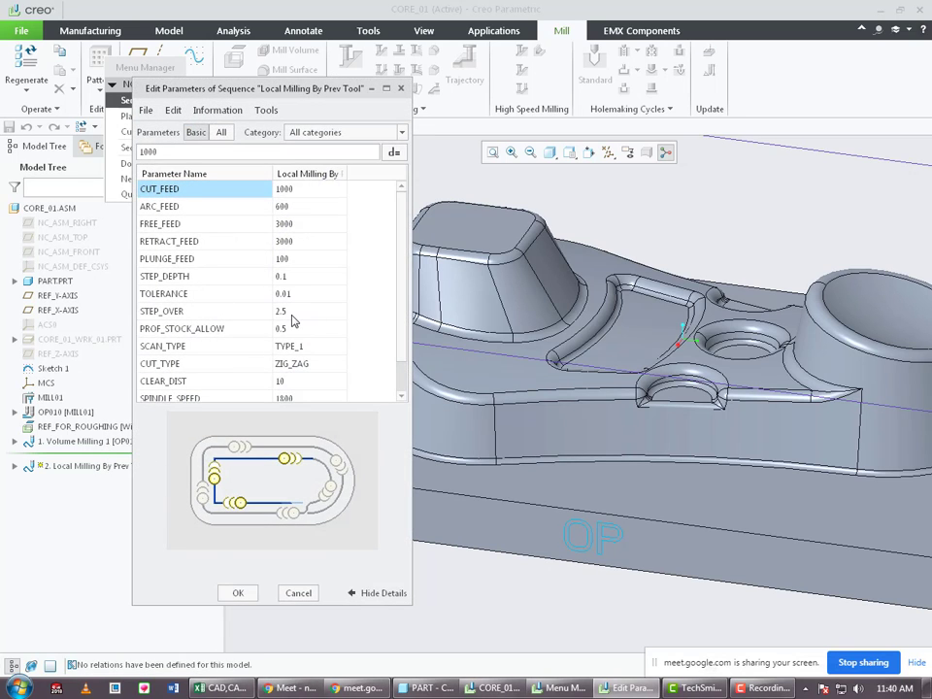
pyautogui.click(290, 312)
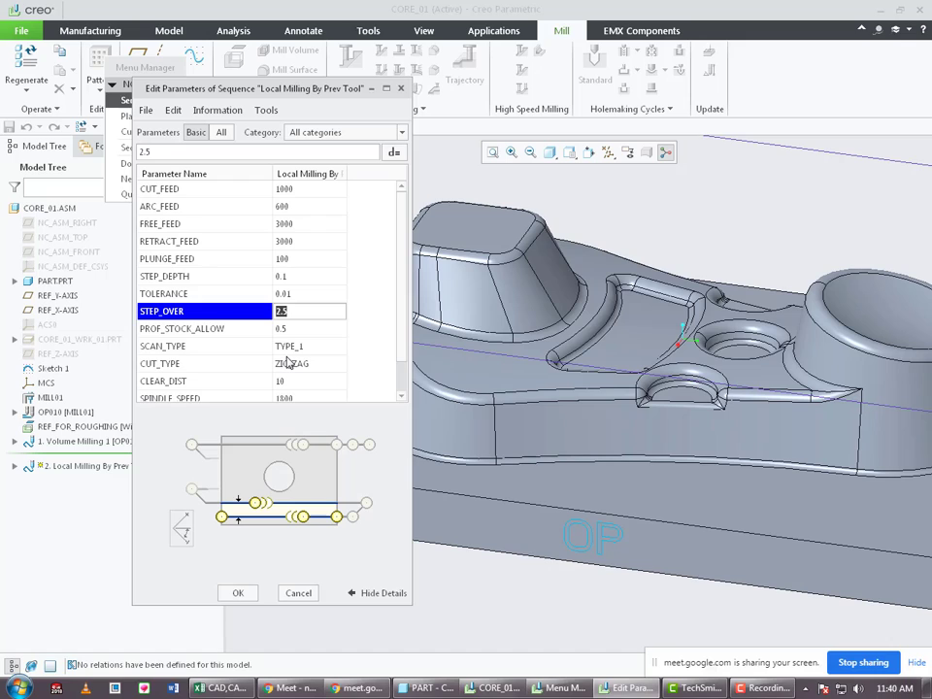
pyautogui.click(304, 279)
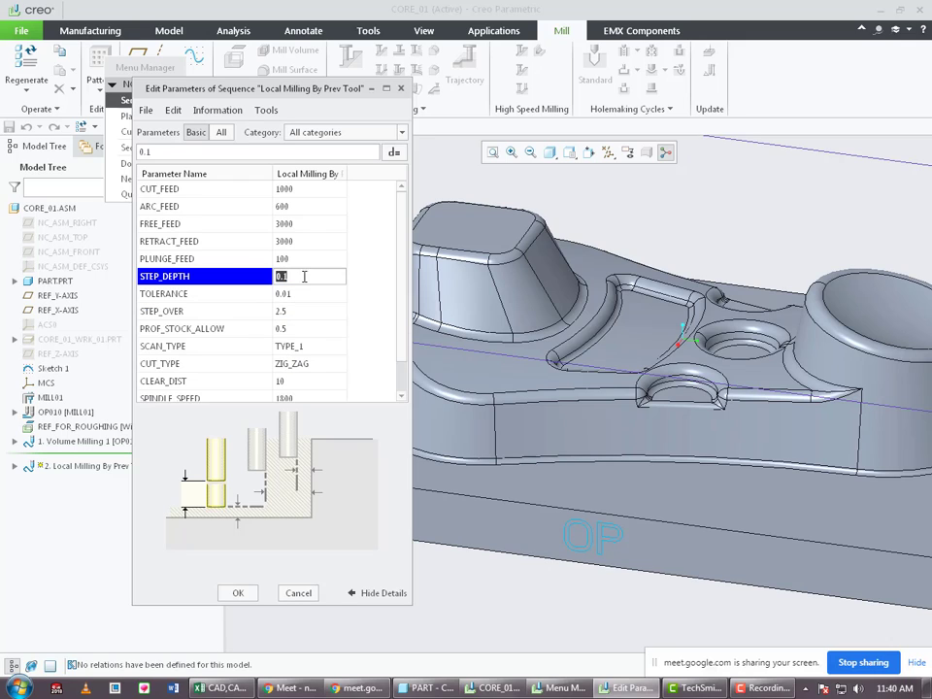
pyautogui.click(296, 311)
pyautogui.scroll(-1, 332, 342)
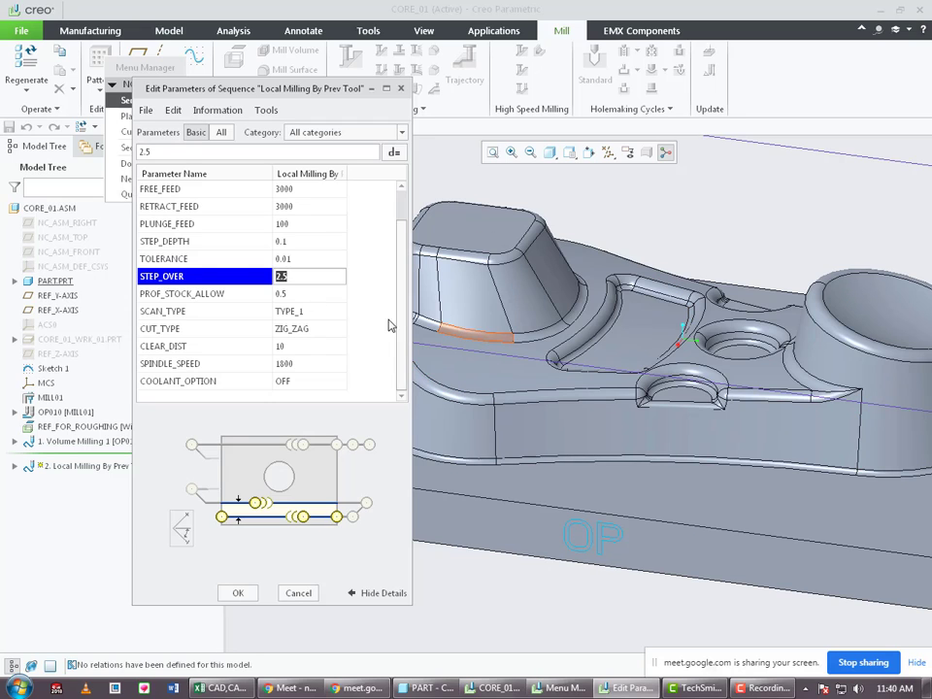
pyautogui.click(291, 296)
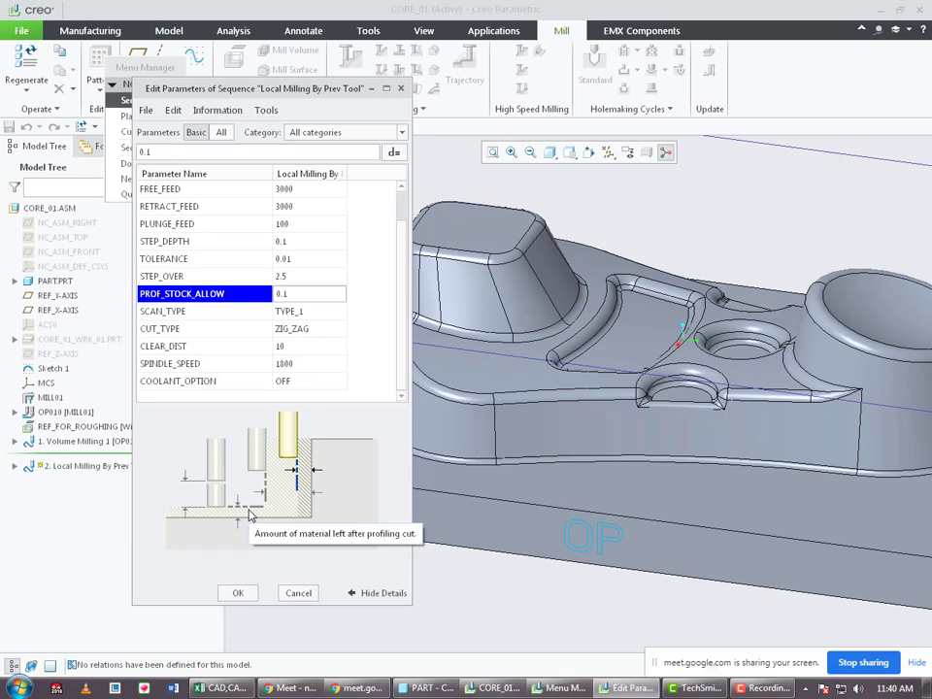
pyautogui.click(237, 593)
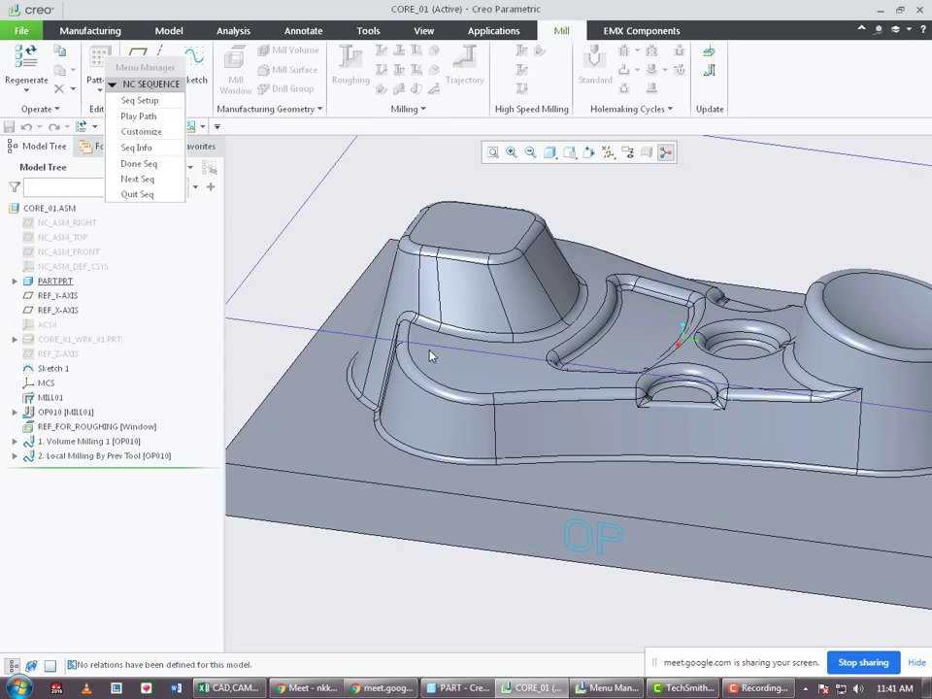
# Play the updated local milling tool path on screen over the whole core at a slow display speed.
pyautogui.click(138, 116)
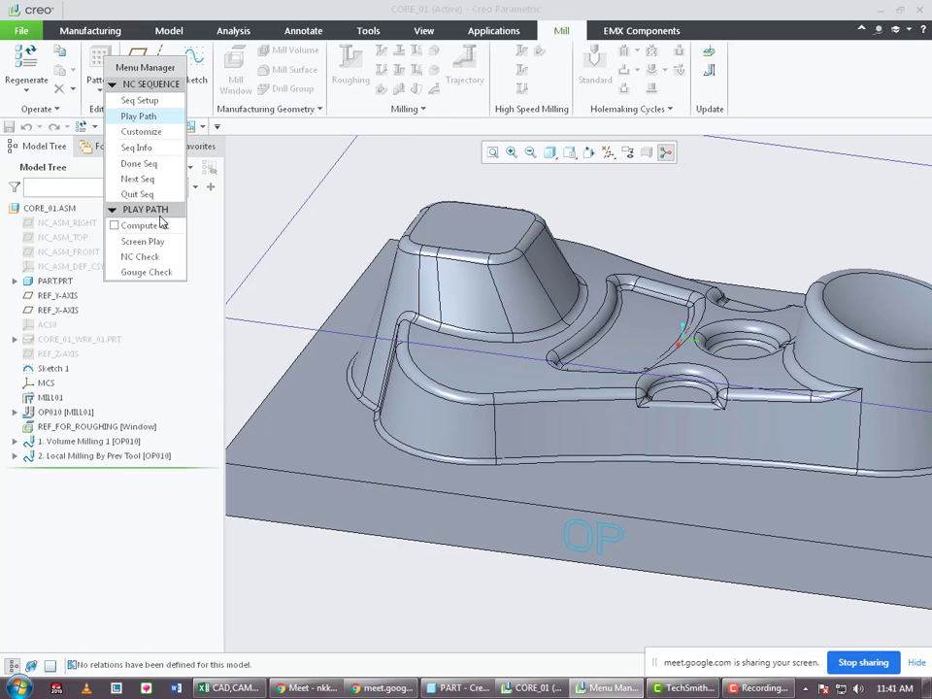
pyautogui.click(144, 240)
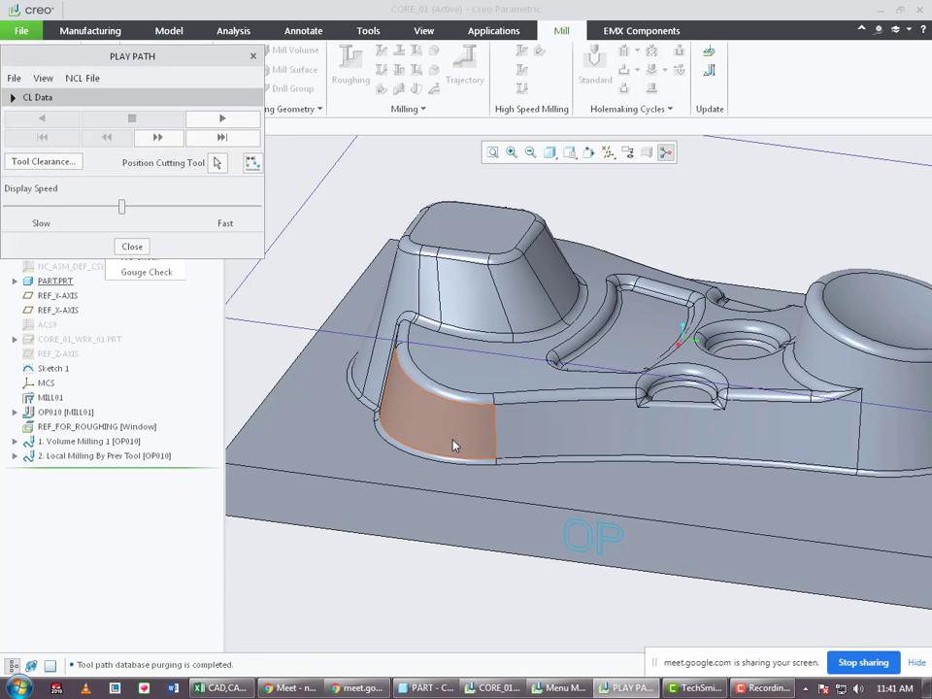
pyautogui.scroll(3, 453, 443)
pyautogui.moveTo(577, 426); pyautogui.dragTo(546, 446, button='middle')
pyautogui.moveTo(126, 205); pyautogui.dragTo(21, 207)
pyautogui.click(222, 119)
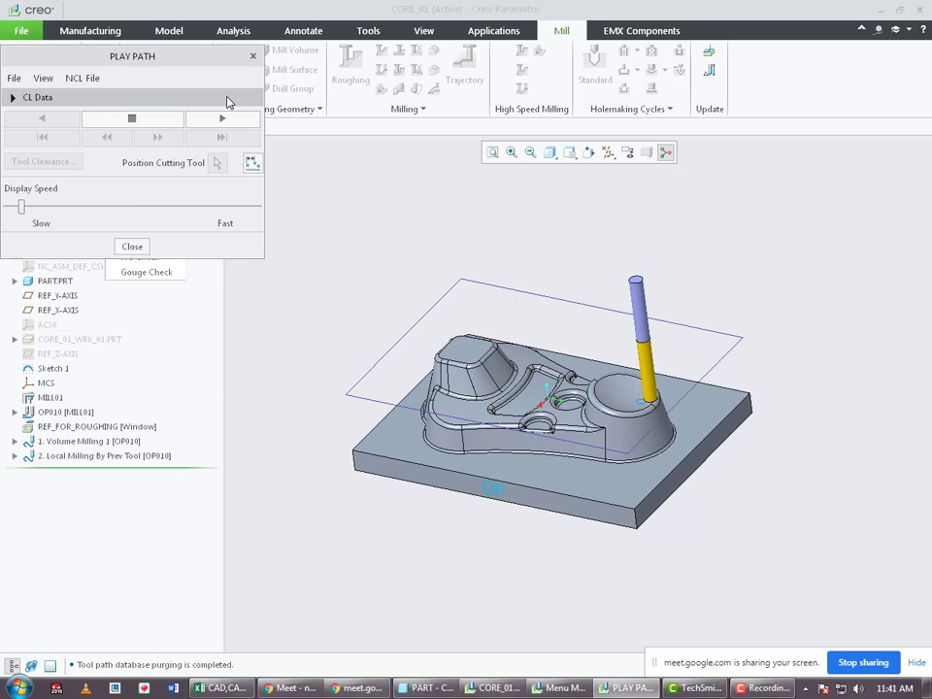
pyautogui.moveTo(21, 207); pyautogui.dragTo(47, 209)
# Examine the running tool path in the round boss's dish and in the narrow corner beside the square boss.
pyautogui.scroll(8, 495, 338)
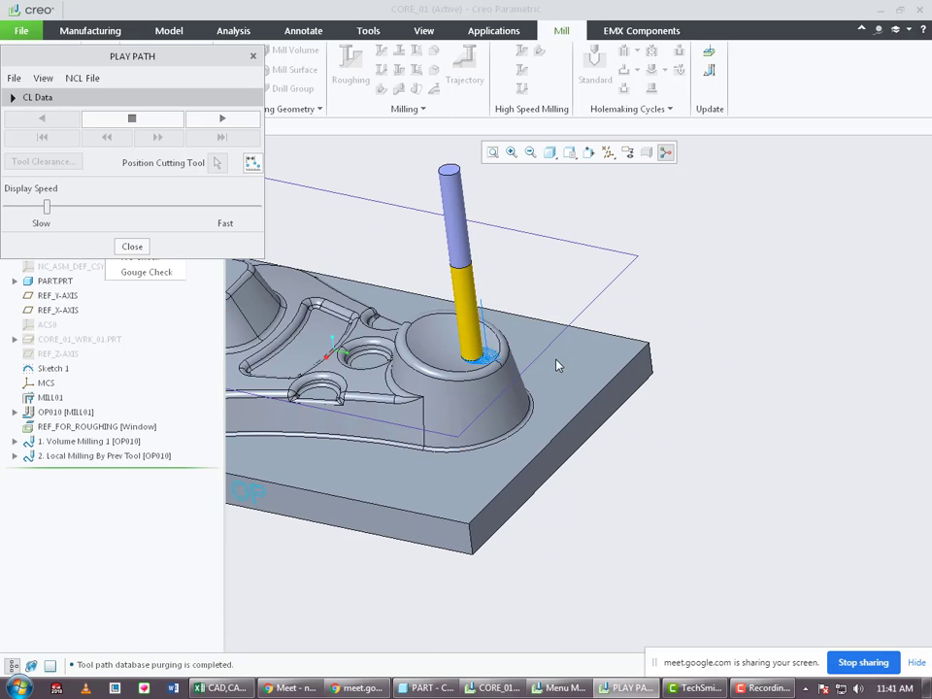
pyautogui.scroll(-10, 684, 431)
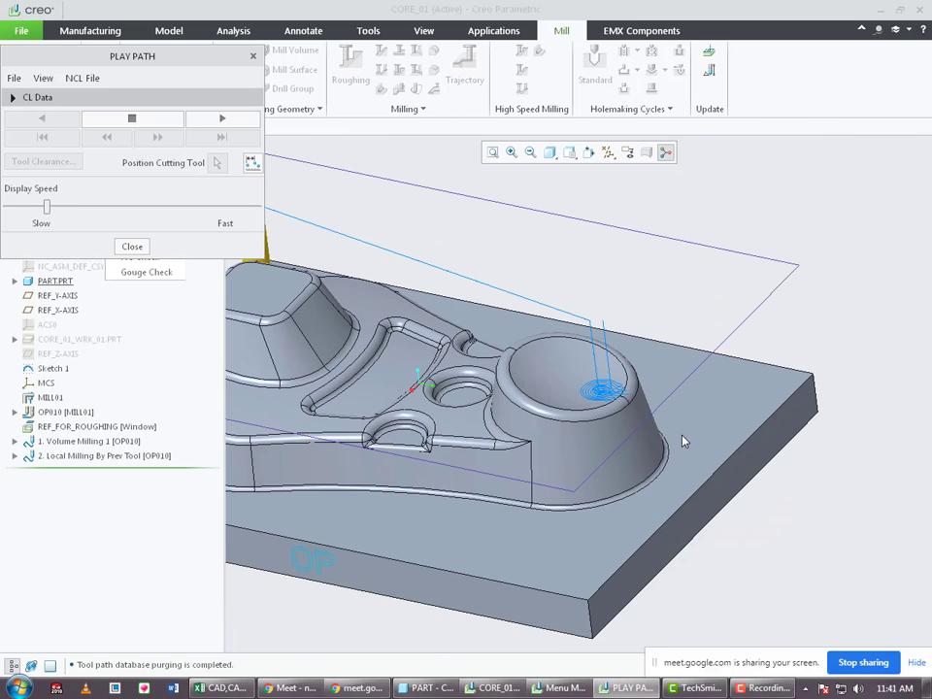
pyautogui.moveTo(708, 441); pyautogui.dragTo(686, 499, button='middle')
pyautogui.moveTo(464, 323); pyautogui.dragTo(399, 543, button='middle')
pyautogui.scroll(3, 456, 561)
pyautogui.scroll(8, 456, 561)
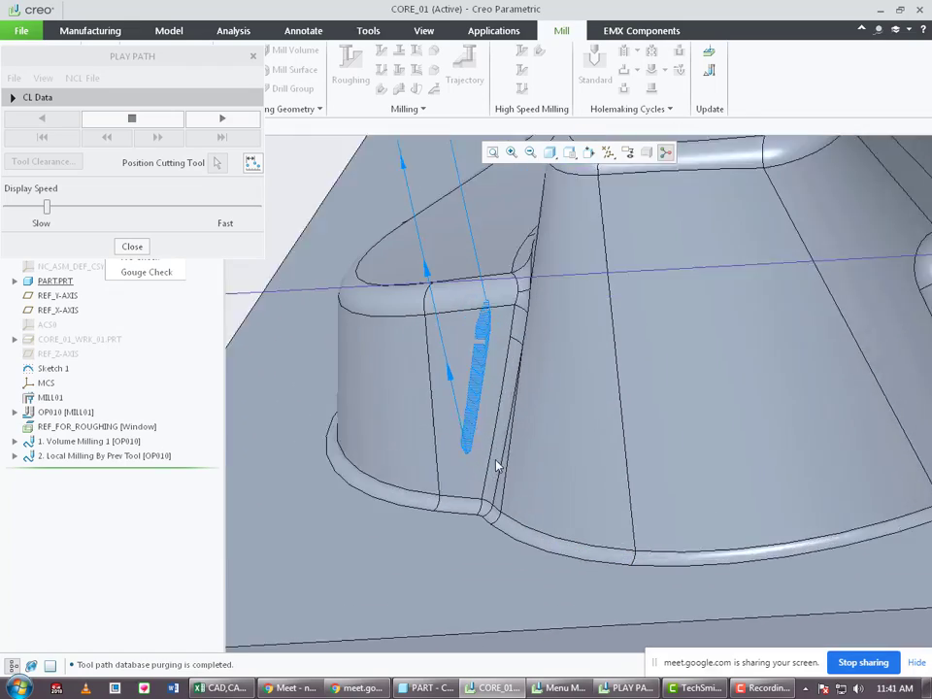
pyautogui.scroll(-5, 436, 457)
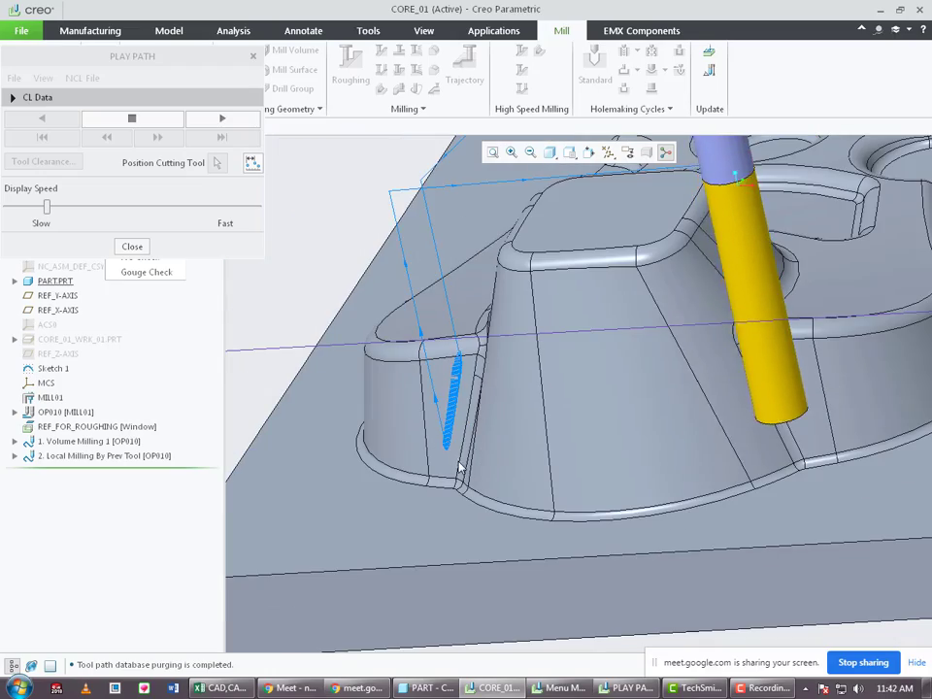
pyautogui.scroll(-3, 543, 504)
pyautogui.moveTo(544, 504); pyautogui.dragTo(537, 535, button='middle')
# Examine the cutting passes up close in the round hole and in the half-round recess at the core's edge.
pyautogui.scroll(5, 680, 350)
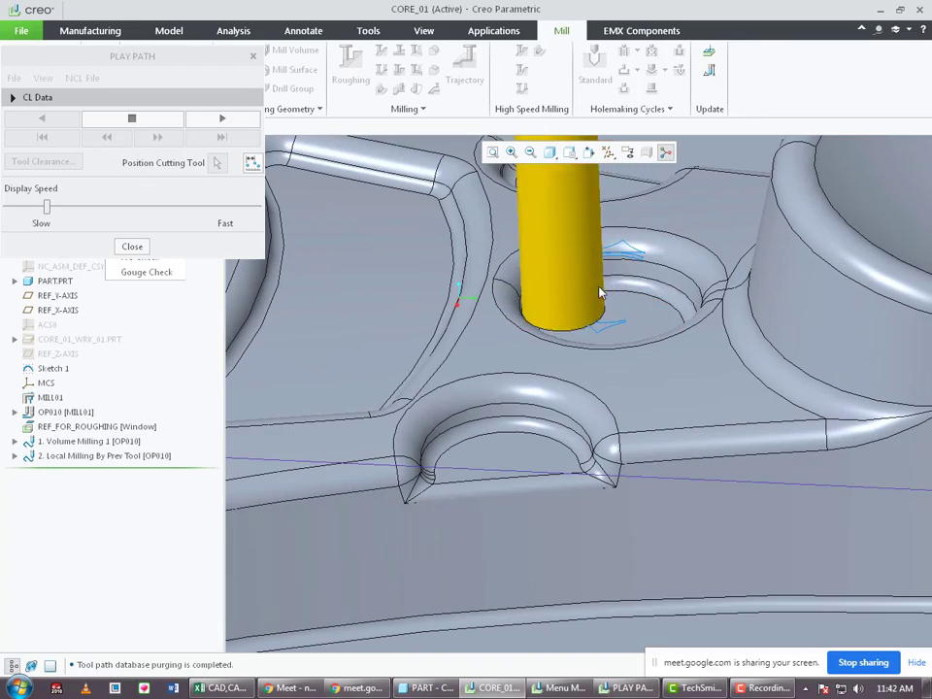
pyautogui.scroll(-3, 591, 326)
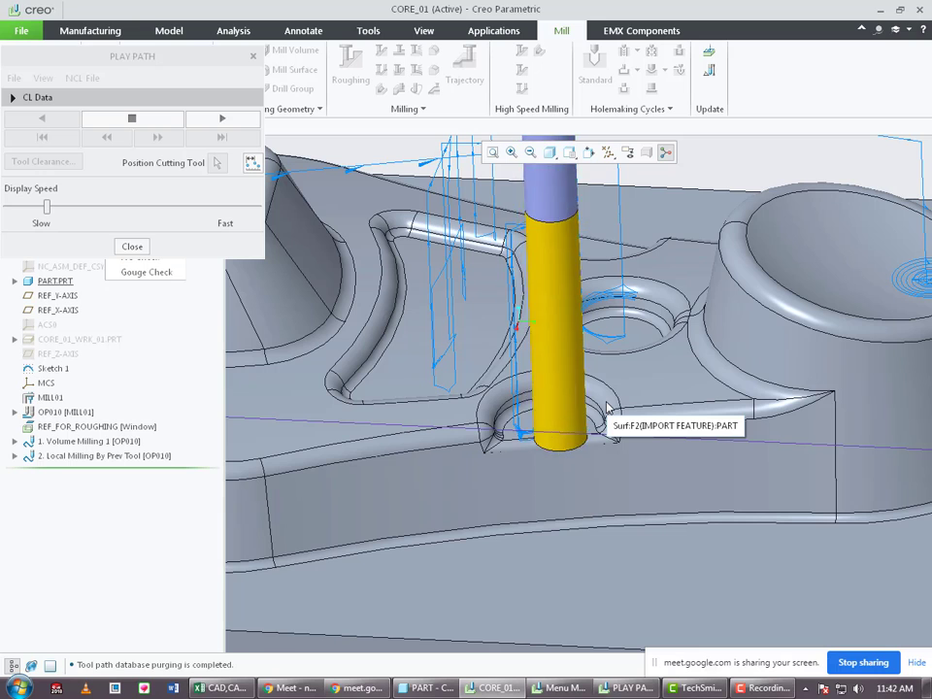
pyautogui.scroll(2, 566, 454)
pyautogui.scroll(4, 554, 450)
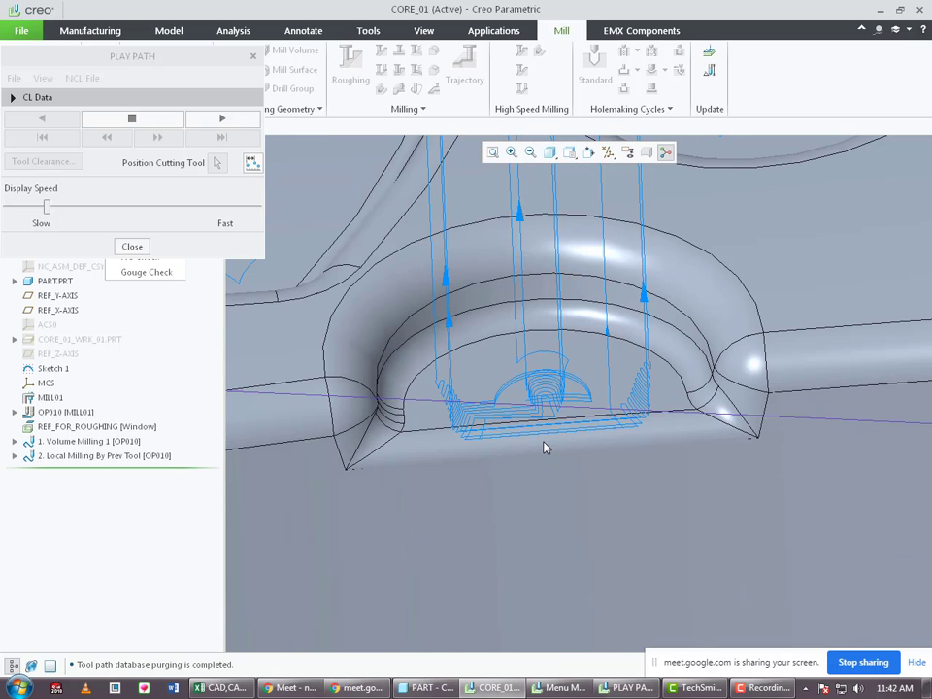
pyautogui.moveTo(532, 417); pyautogui.dragTo(534, 391, button='middle')
pyautogui.scroll(-3, 539, 410)
pyautogui.scroll(3, 593, 337)
pyautogui.scroll(4, 573, 330)
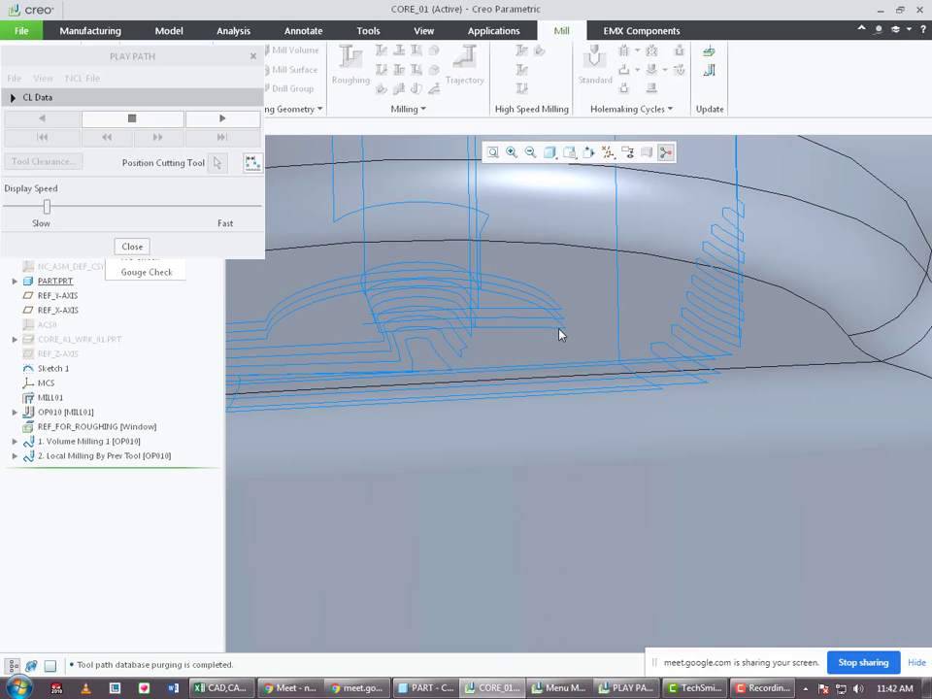
pyautogui.scroll(-5, 559, 335)
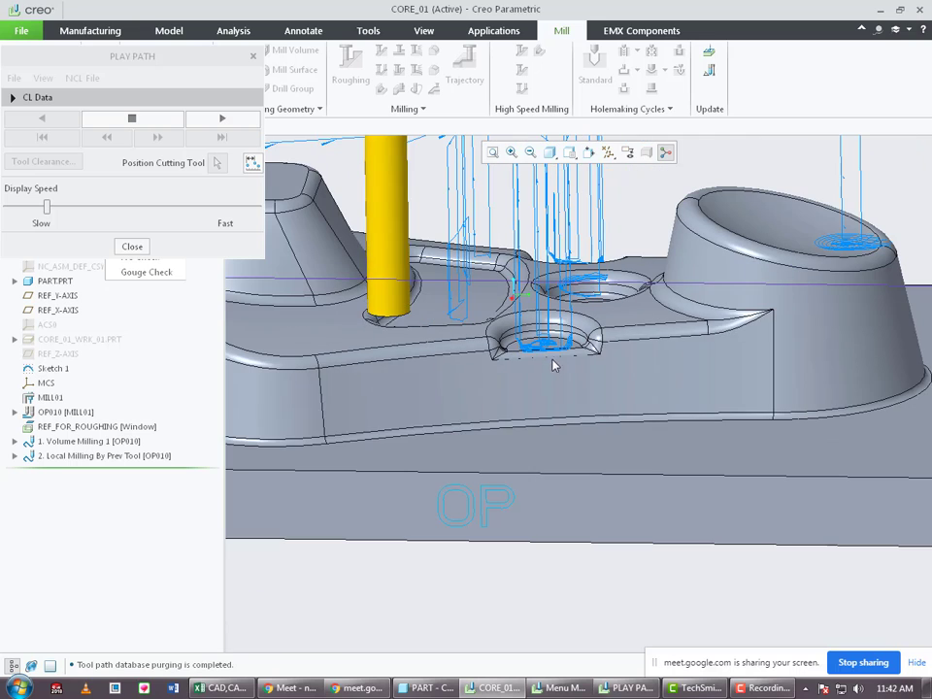
pyautogui.moveTo(567, 382); pyautogui.dragTo(557, 401, button='middle')
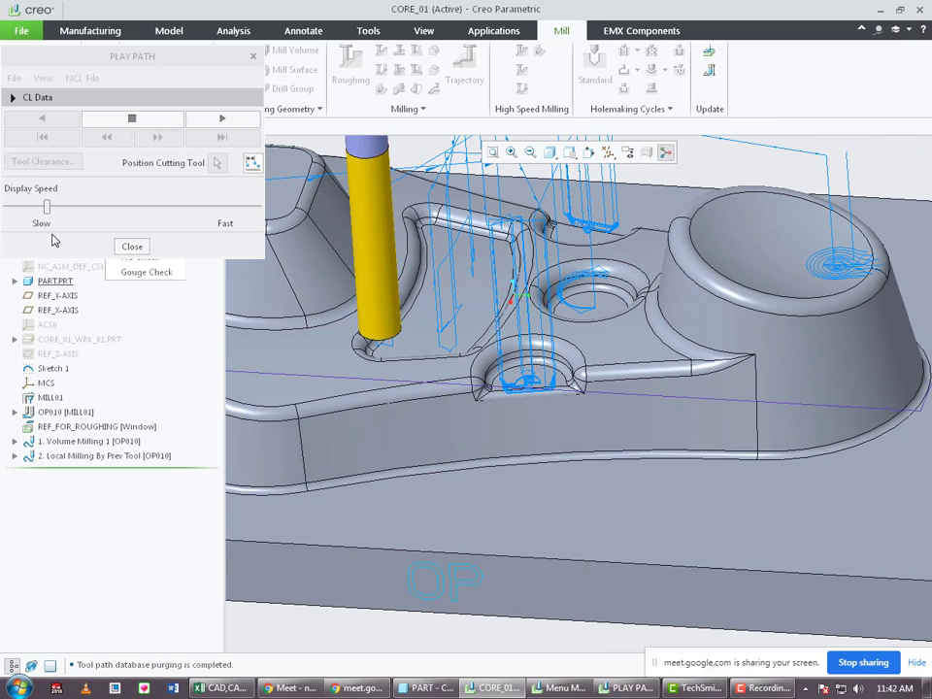
# Review the rest of the tool path around the core at a faster display speed, and finish the local milling sequence.
pyautogui.moveTo(47, 207); pyautogui.dragTo(90, 214)
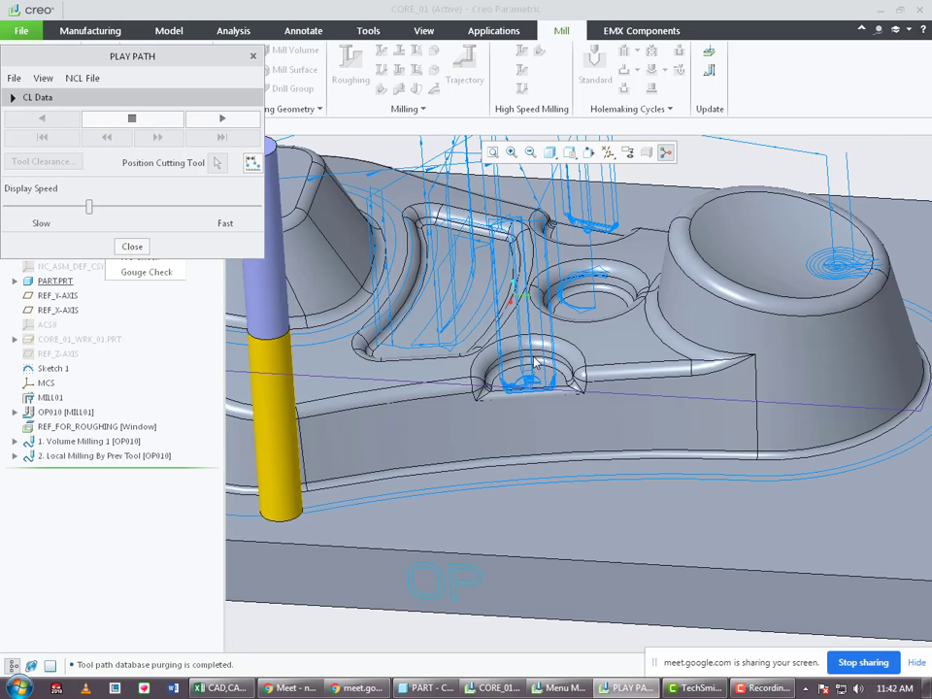
pyautogui.scroll(3, 831, 466)
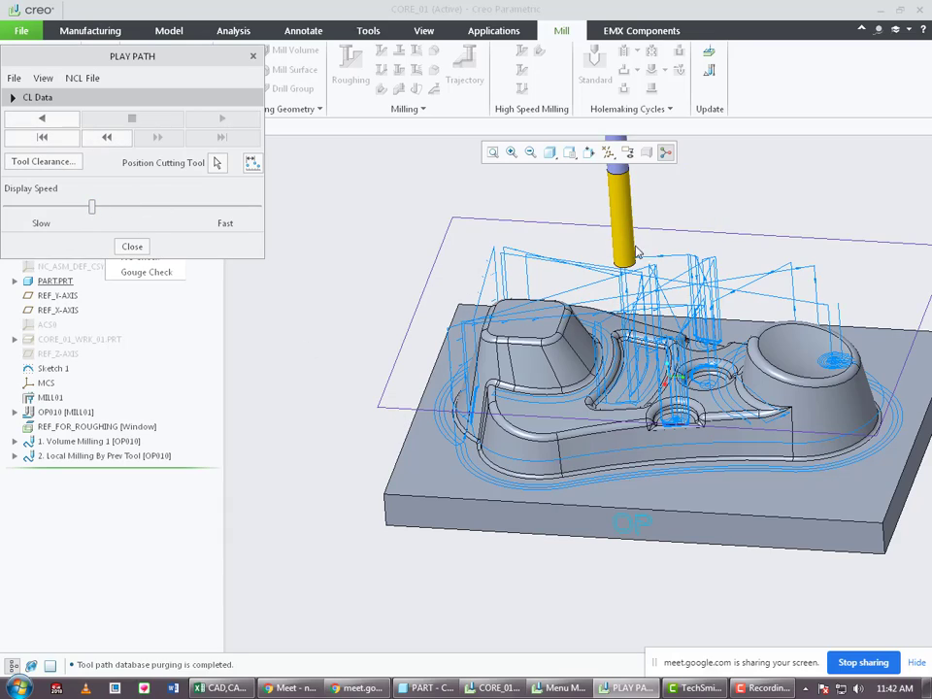
pyautogui.moveTo(393, 351); pyautogui.dragTo(524, 493, button='middle')
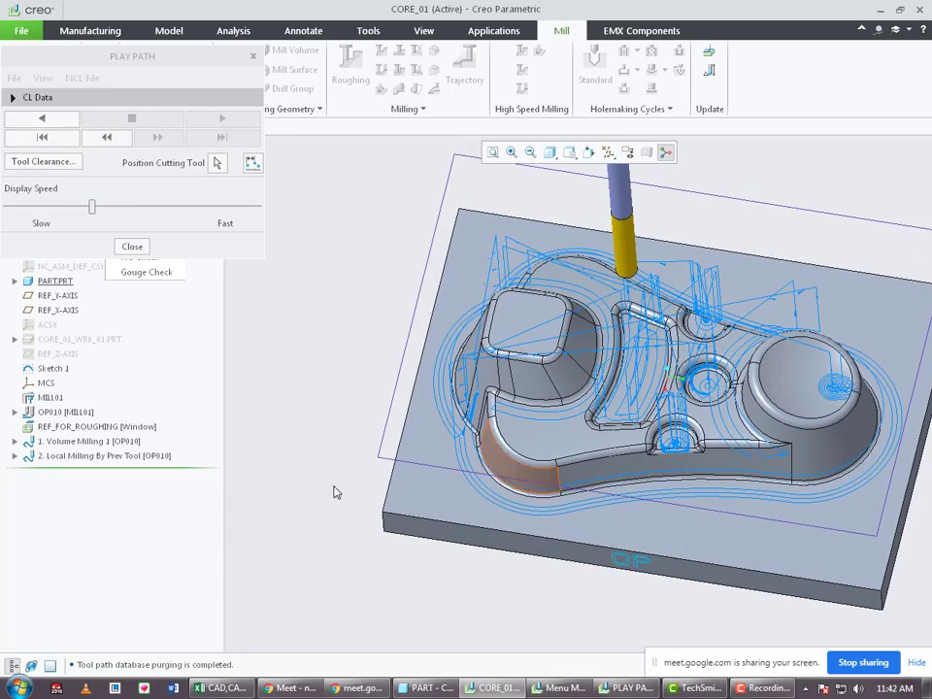
pyautogui.scroll(5, 417, 488)
pyautogui.scroll(-6, 408, 491)
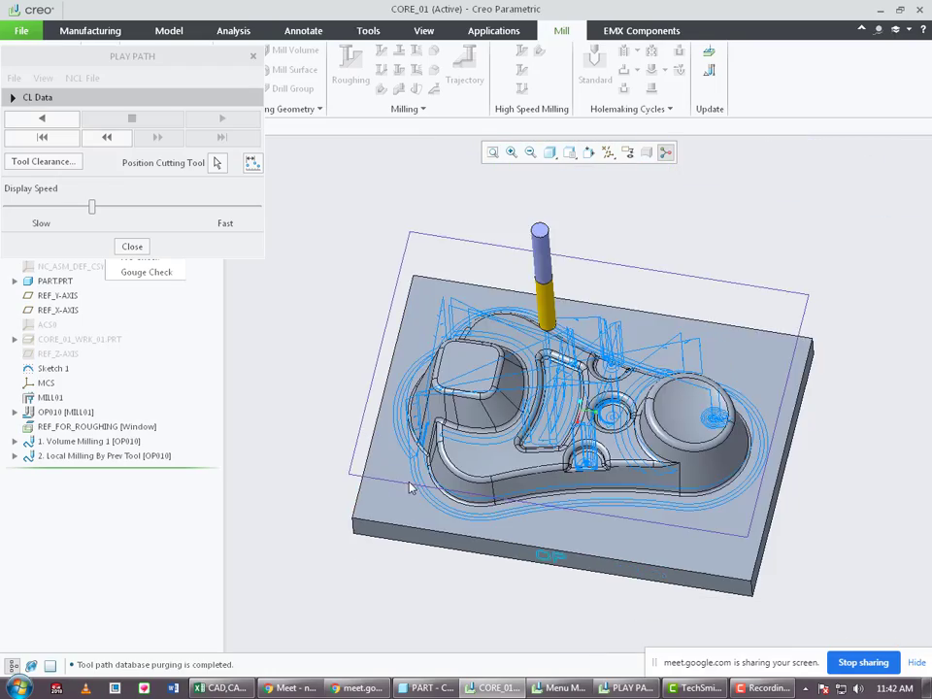
pyautogui.moveTo(412, 485); pyautogui.dragTo(447, 442, button='middle')
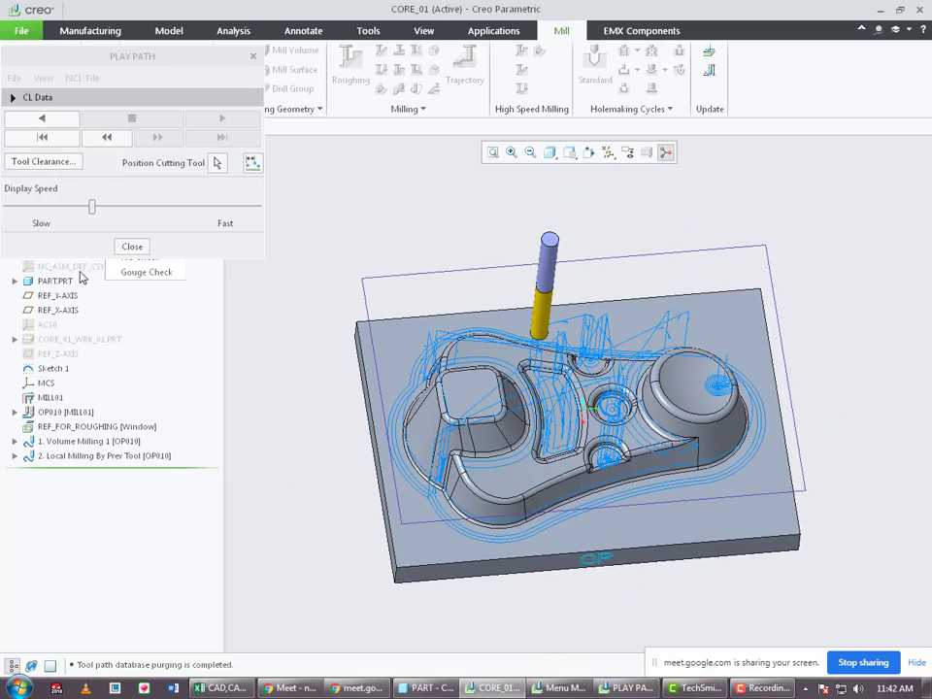
pyautogui.click(133, 247)
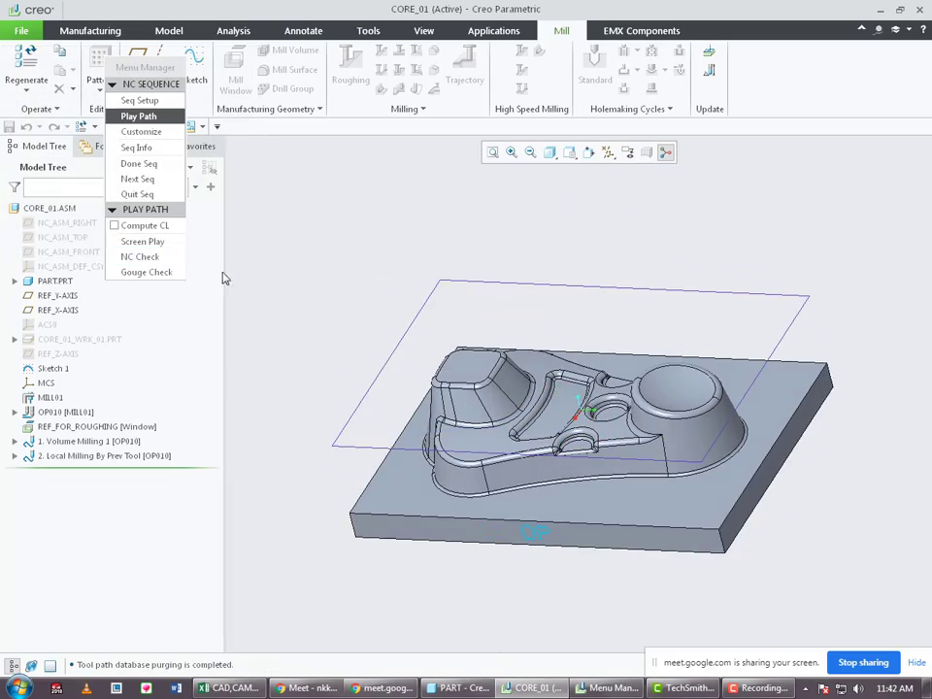
pyautogui.click(141, 164)
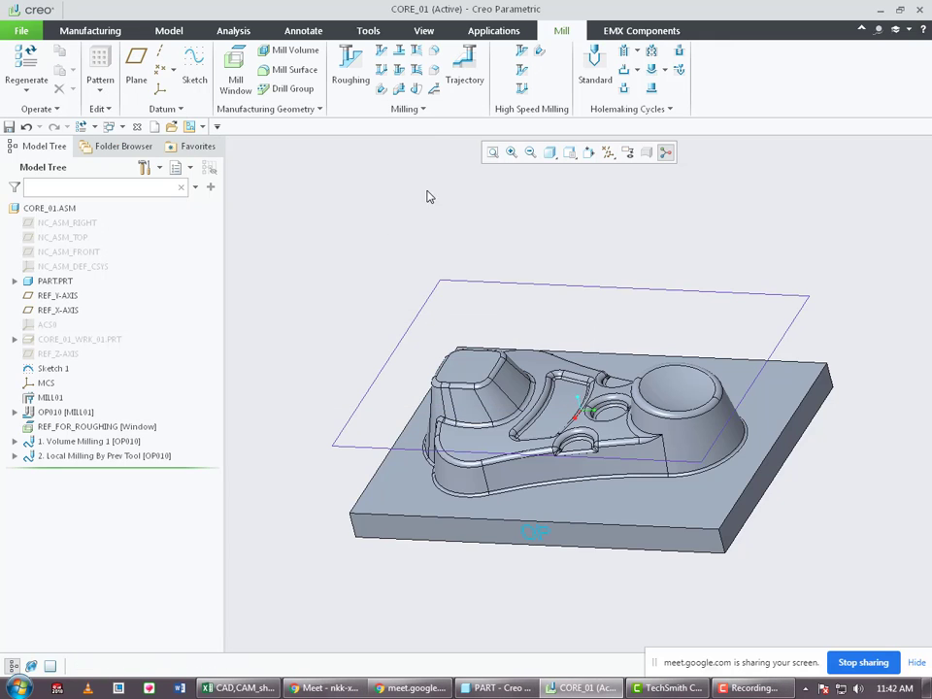
pyautogui.click(413, 108)
pyautogui.moveTo(404, 266)
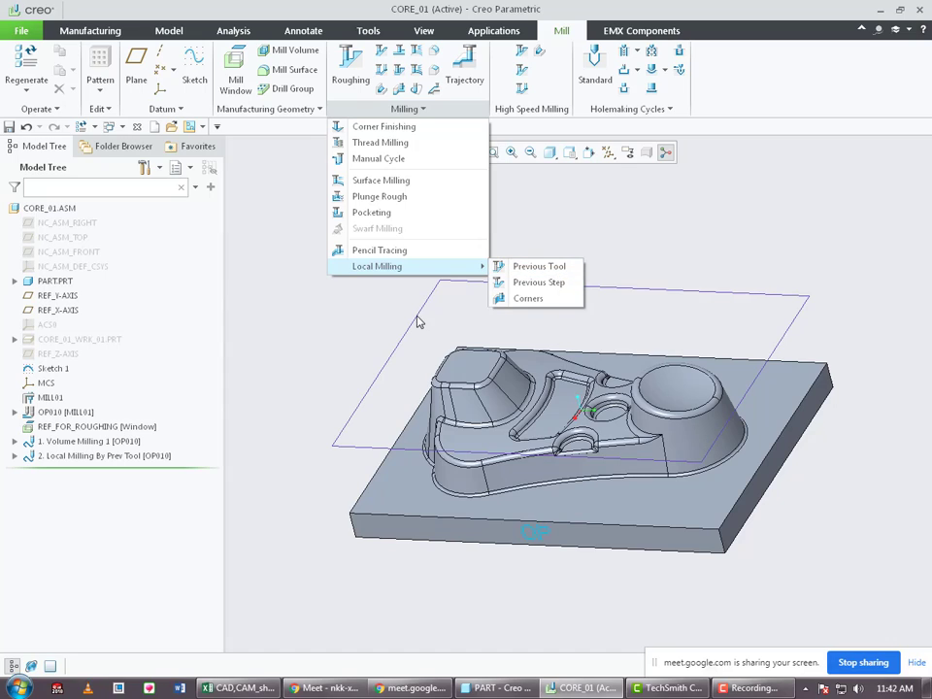
pyautogui.click(552, 284)
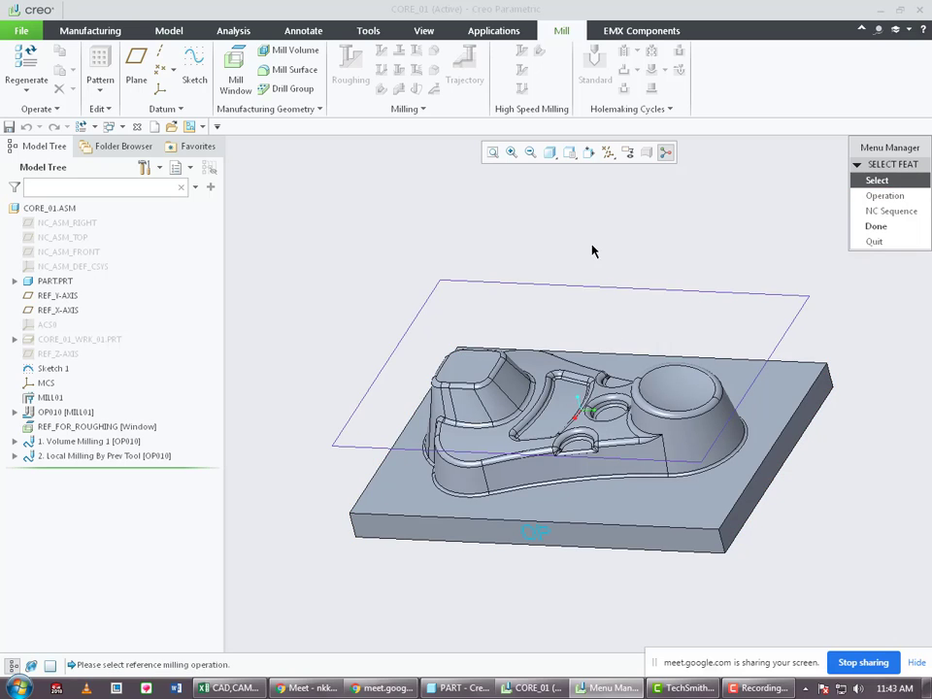
pyautogui.click(872, 242)
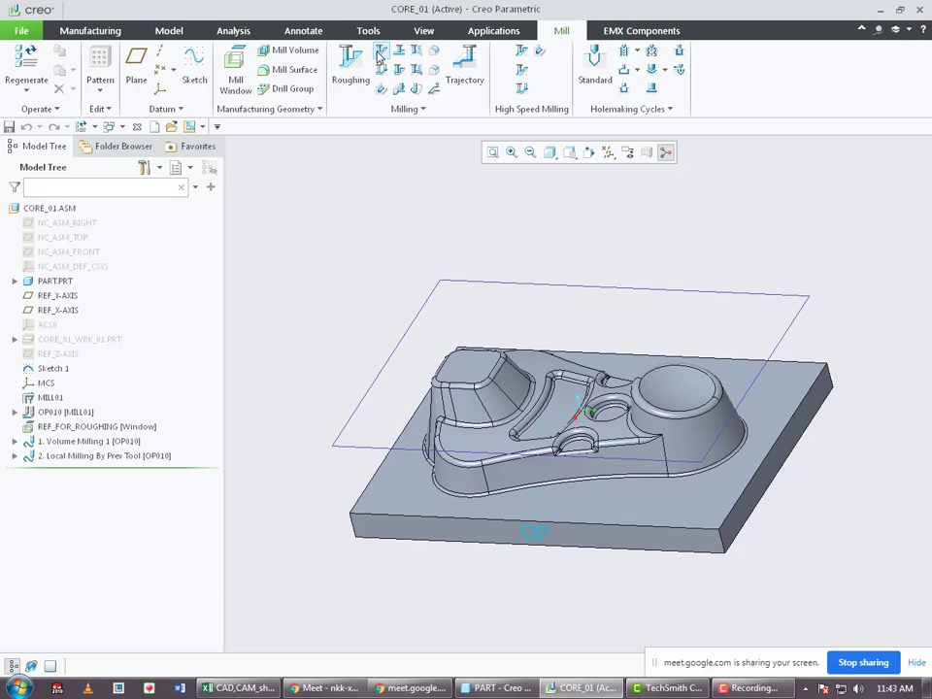
# Create a Local Milling sequence by Previous Step, referencing the TOOLMTN #1 cut motion of Volume Milling 1.
pyautogui.click(408, 110)
pyautogui.moveTo(483, 269)
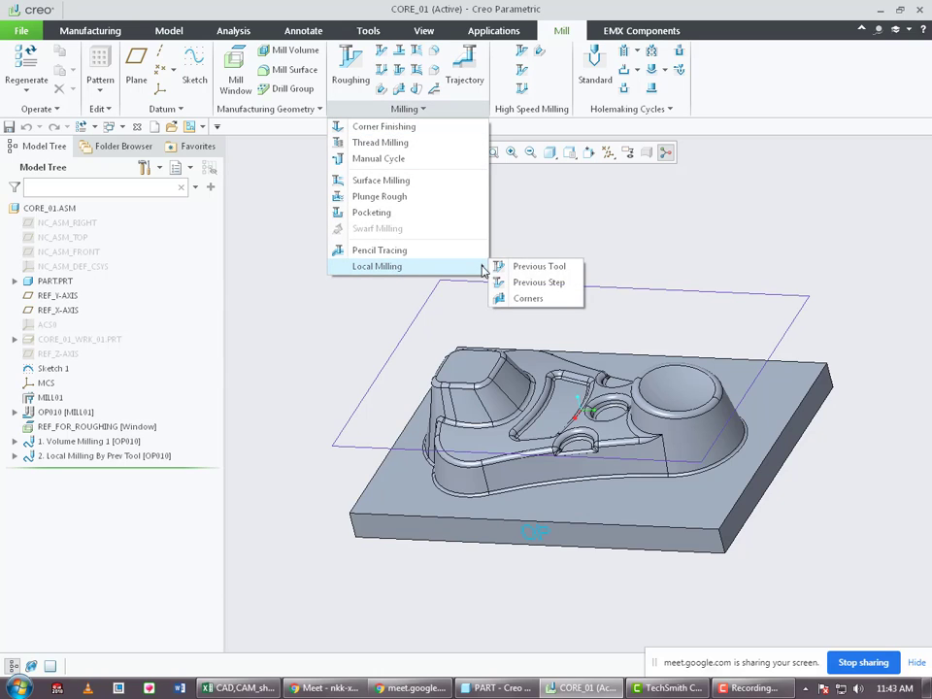
pyautogui.click(539, 282)
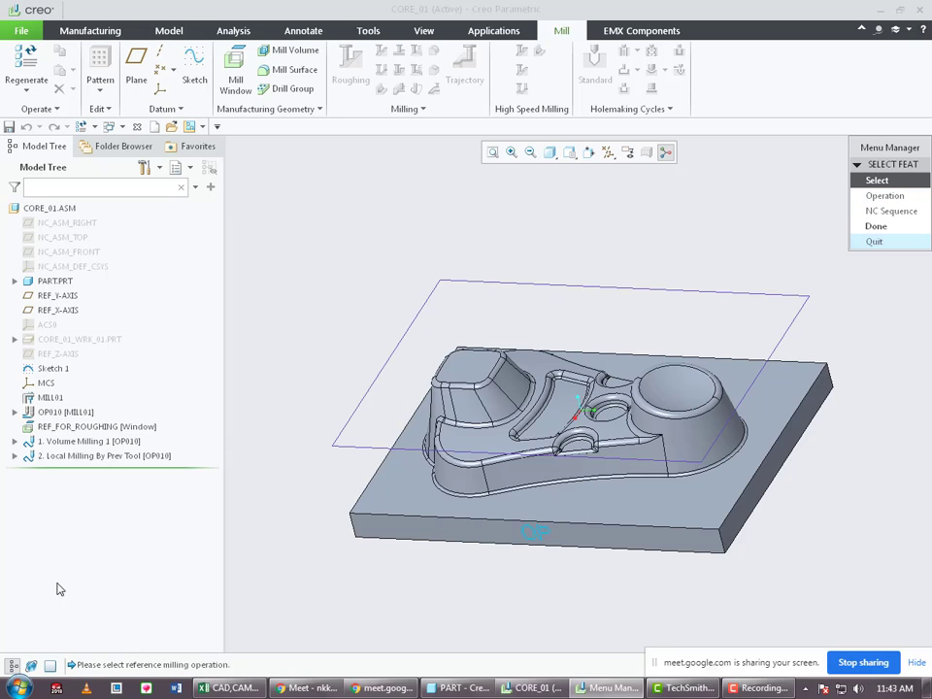
pyautogui.click(116, 443)
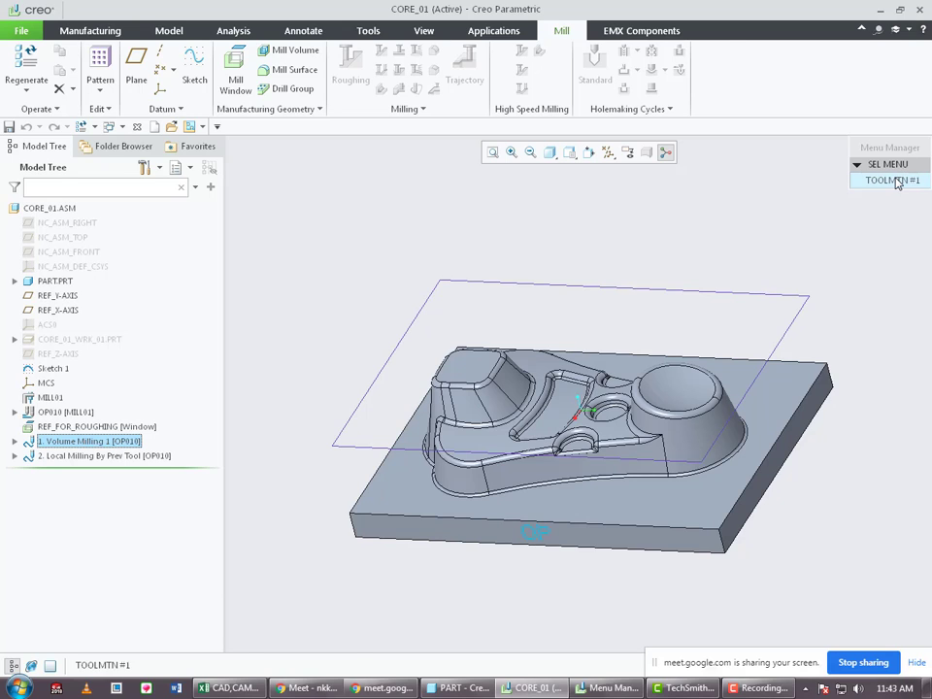
pyautogui.click(892, 181)
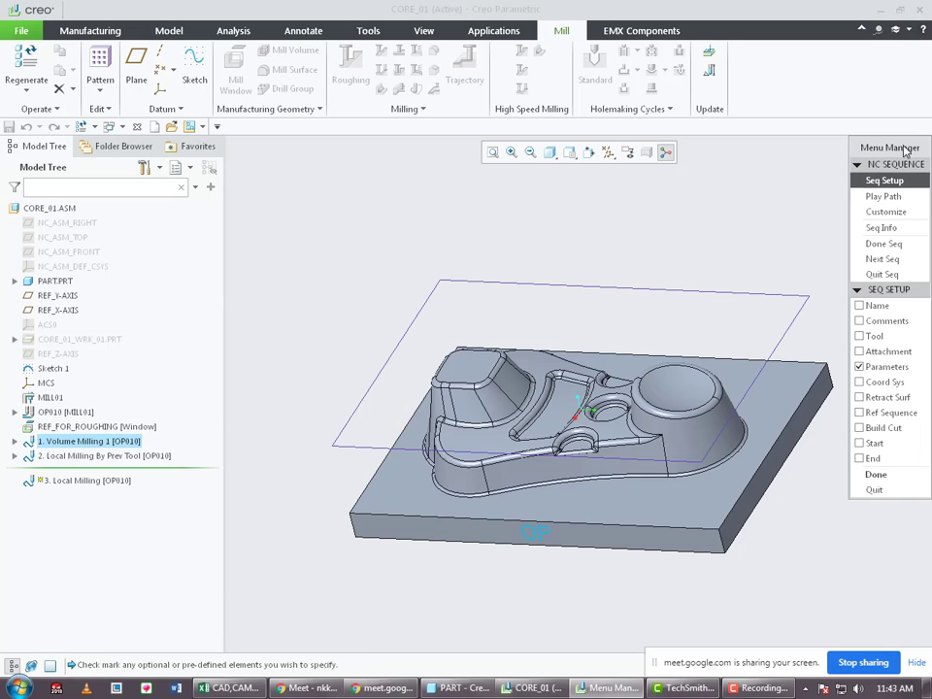
# Add the tool to the Local Milling sequence setup alongside its parameters, and assign the 6EM end mill.
pyautogui.moveTo(908, 149); pyautogui.dragTo(828, 125)
pyautogui.click(788, 308)
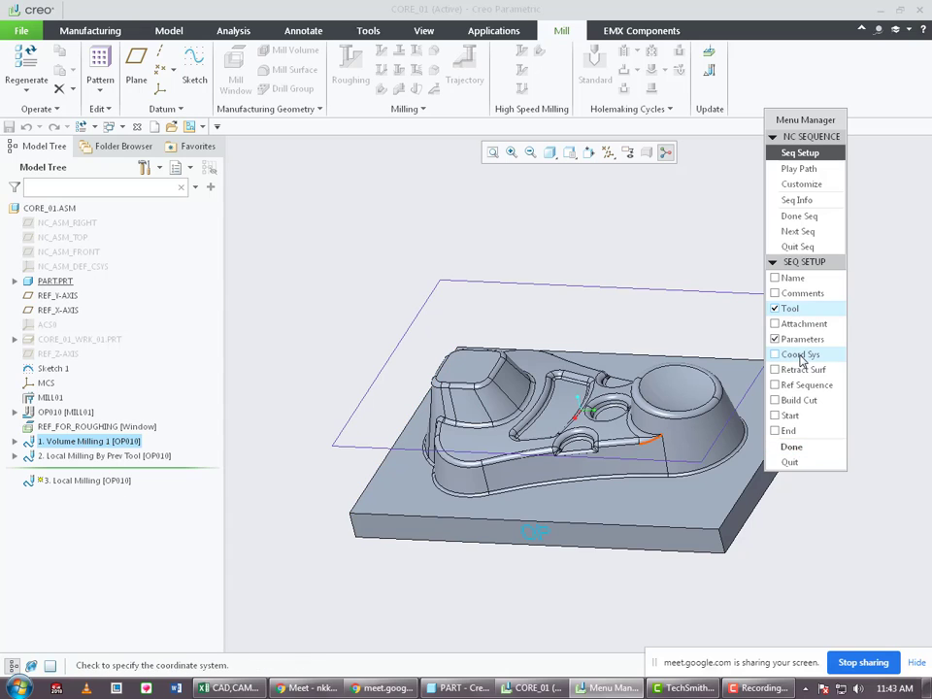
pyautogui.click(791, 449)
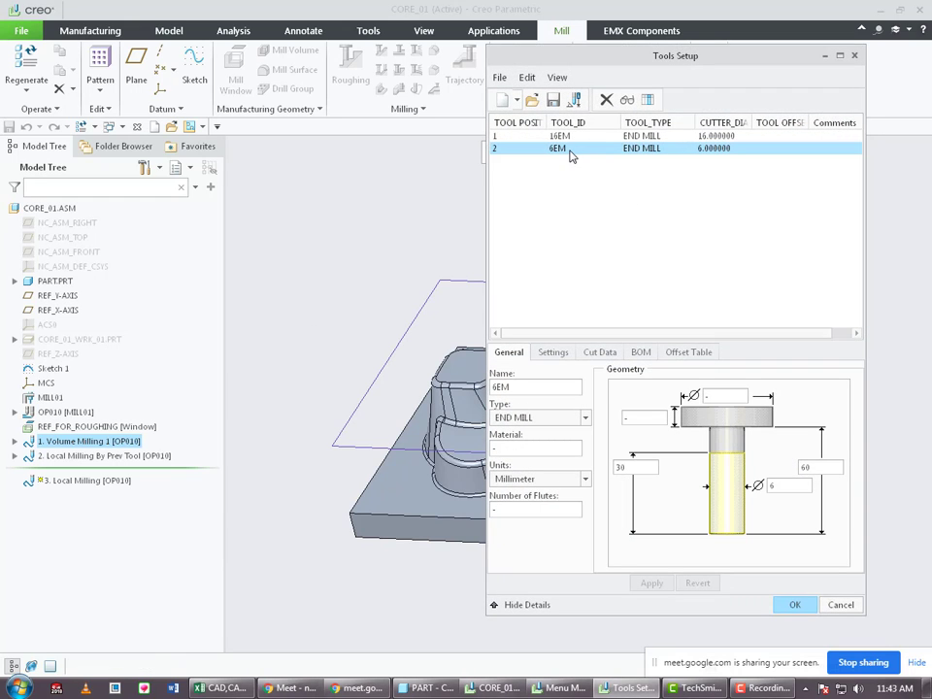
pyautogui.click(793, 604)
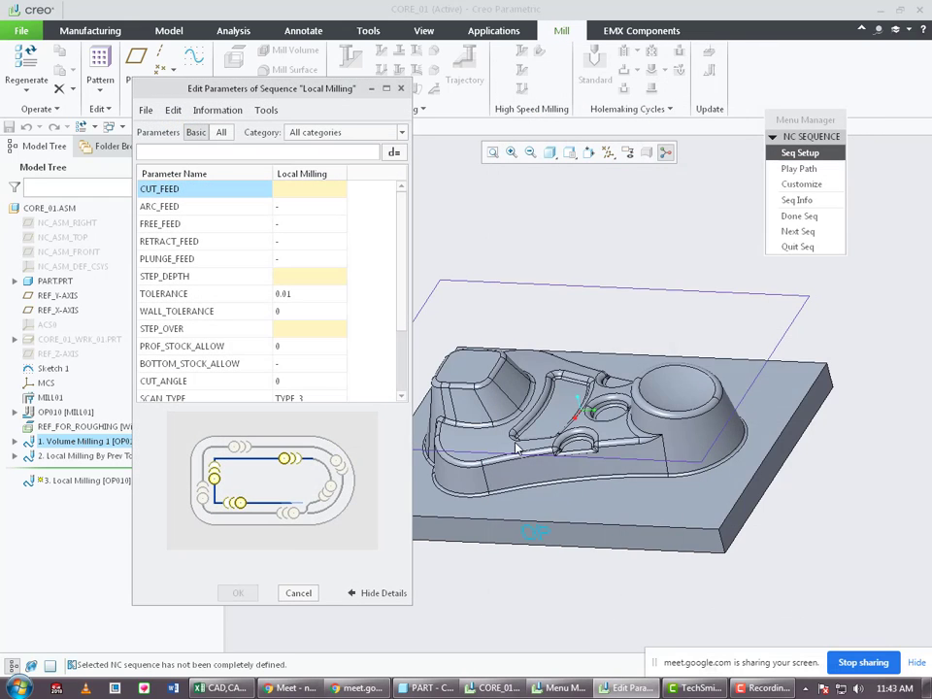
# Set the Local Milling sequence's CUT_FEED to 1000 and ARC_FEED to 600.
pyautogui.click(310, 190)
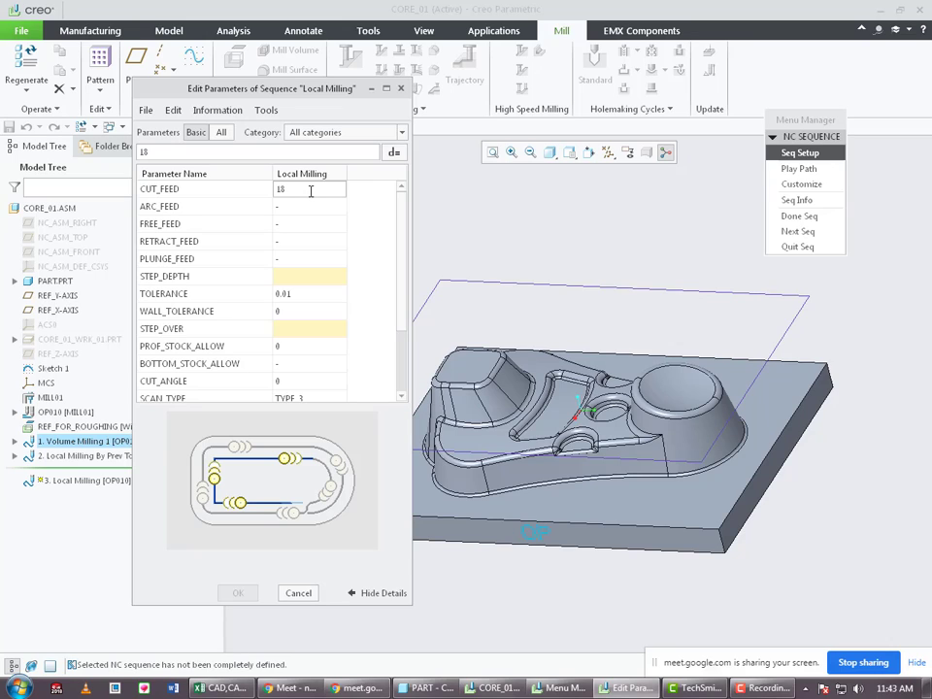
pyautogui.press('Return')
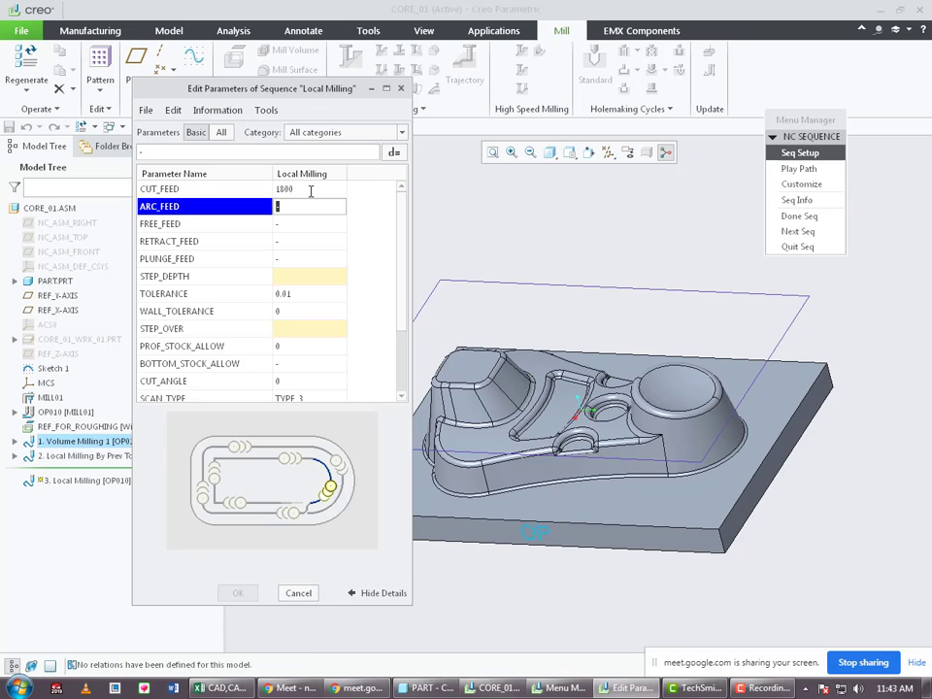
pyautogui.click(311, 190)
pyautogui.write('100')
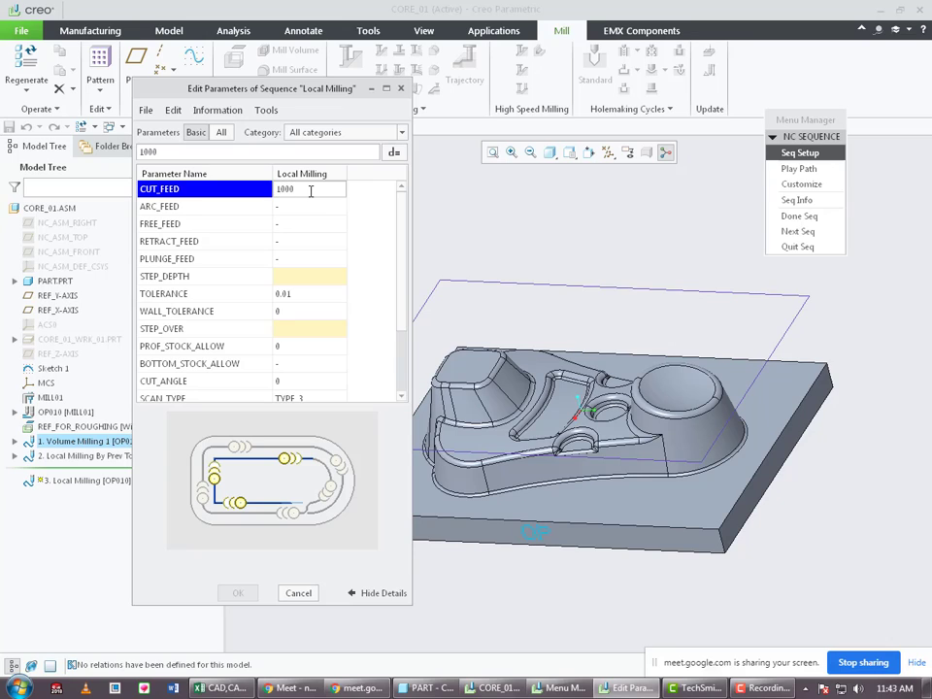
pyautogui.press('Return')
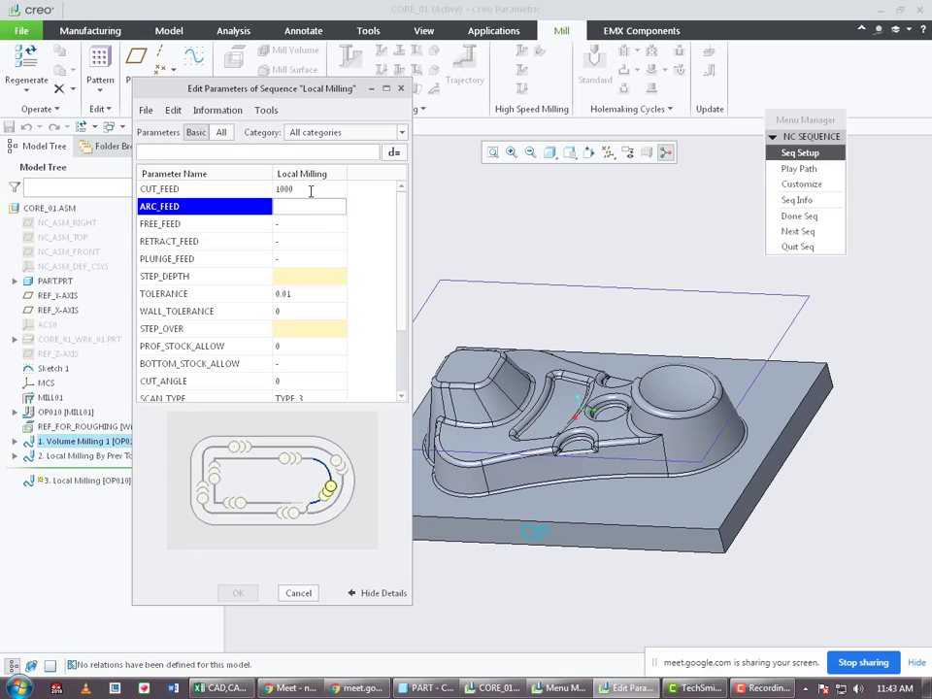
pyautogui.write('600')
pyautogui.press('Return')
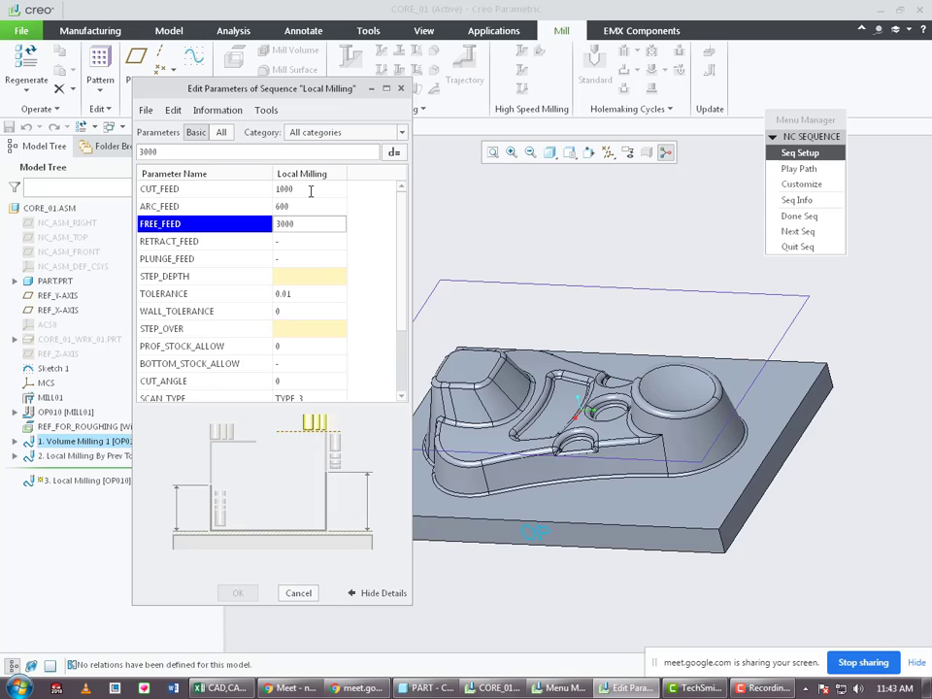
# Set FREE_FEED and RETRACT_FEED to 3000 and PLUNGE_FEED to 100 for the Local Milling sequence.
pyautogui.press('Return')
pyautogui.write('300')
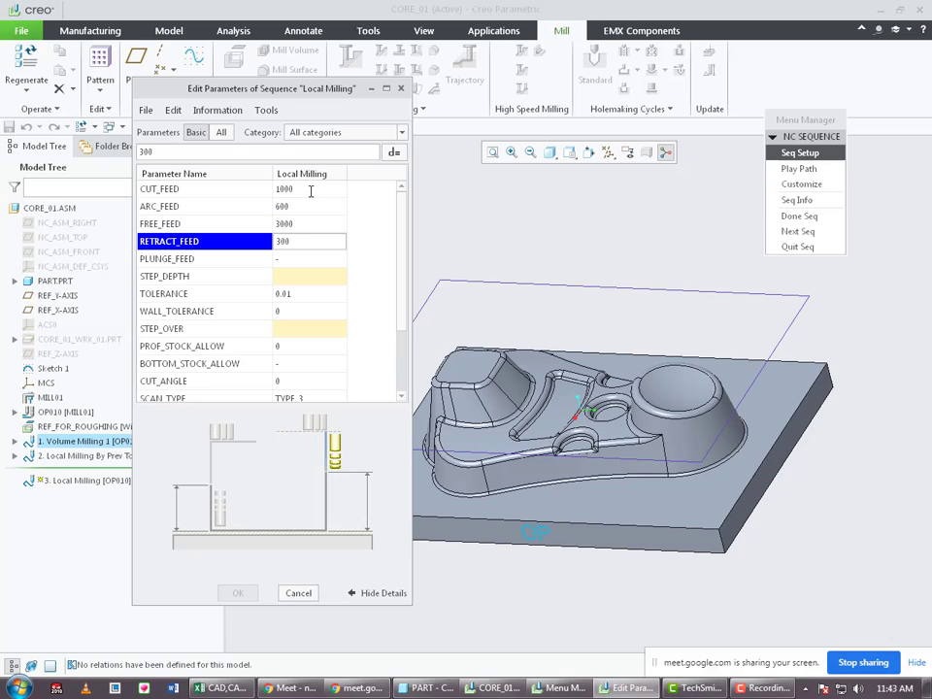
pyautogui.write('0')
pyautogui.press('Return')
pyautogui.write('100')
pyautogui.press('Return')
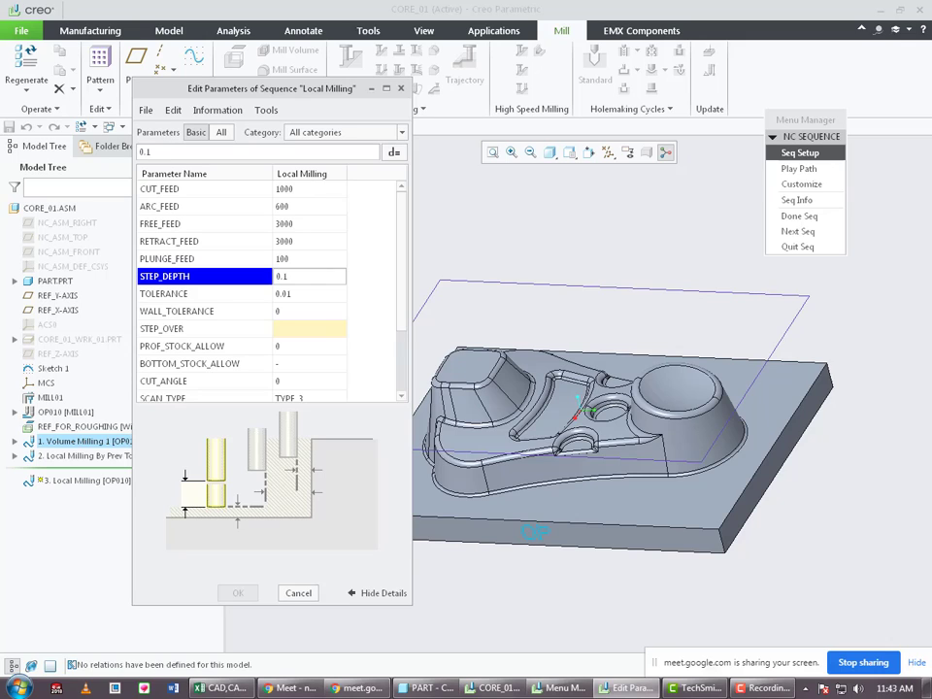
# Set STEP_DEPTH to 0.1, STEP_OVER to 2.5, and both PROF_STOCK_ALLOW and BOTTOM_STOCK_ALLOW to 0.1.
pyautogui.press('Return')
pyautogui.press('Return')
pyautogui.press('Return')
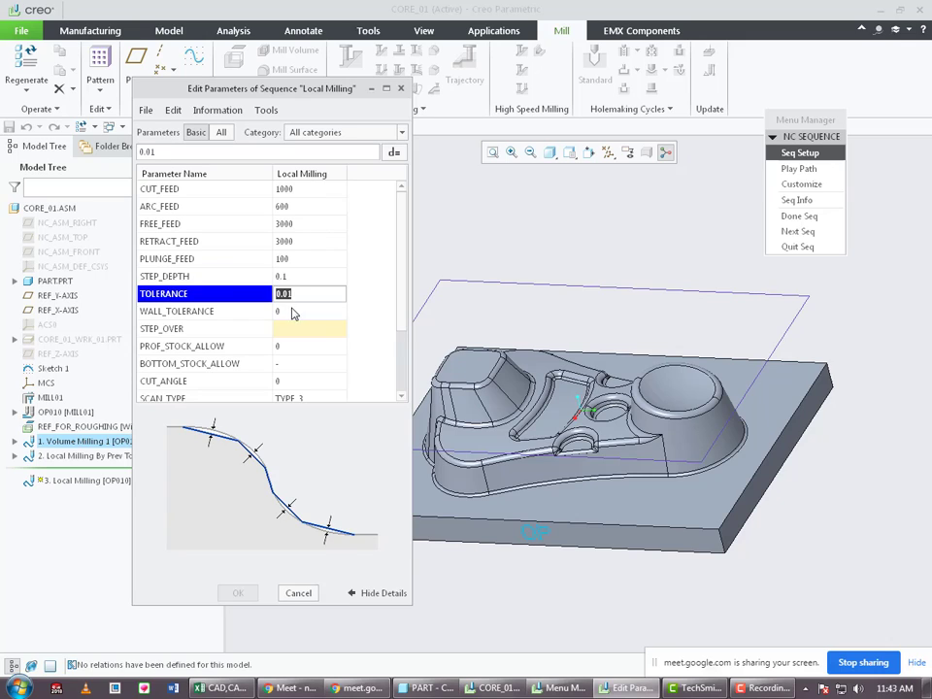
pyautogui.write('2.5')
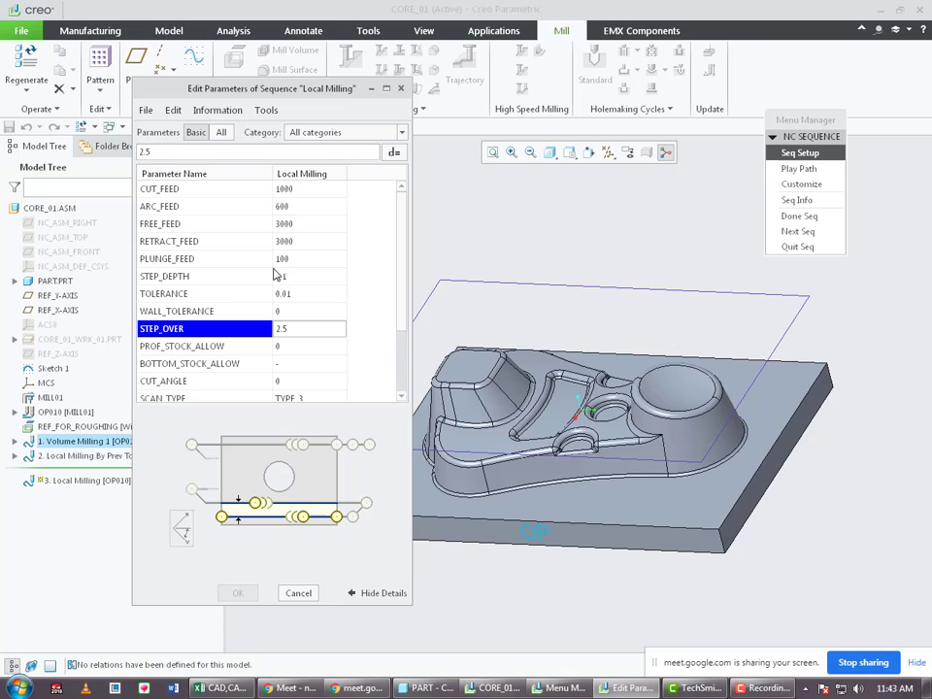
pyautogui.press('Return')
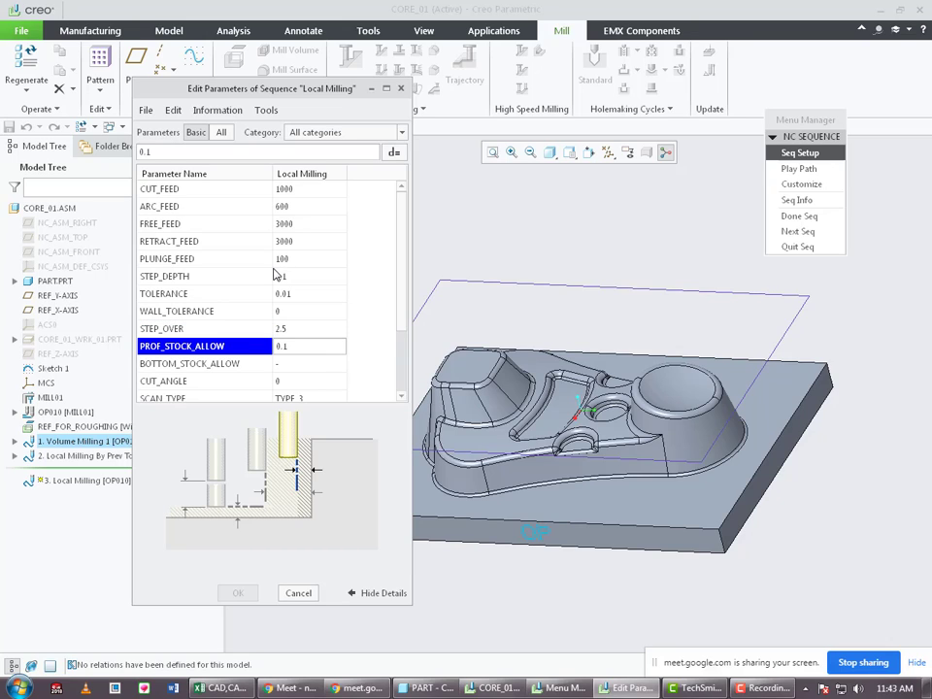
pyautogui.press('Return')
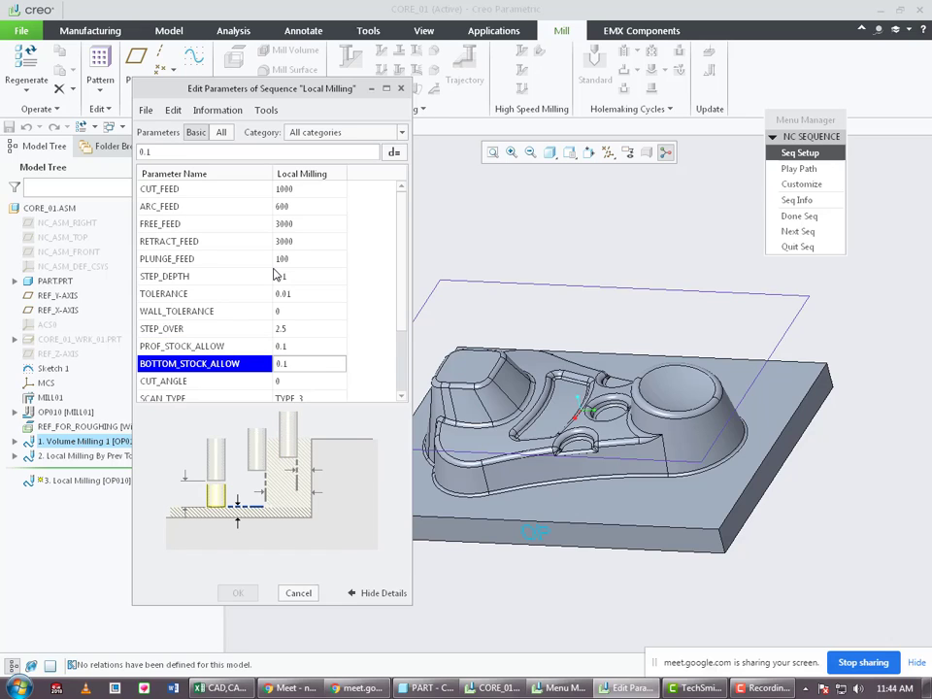
pyautogui.press('Return')
pyautogui.press('Return')
pyautogui.press('Return')
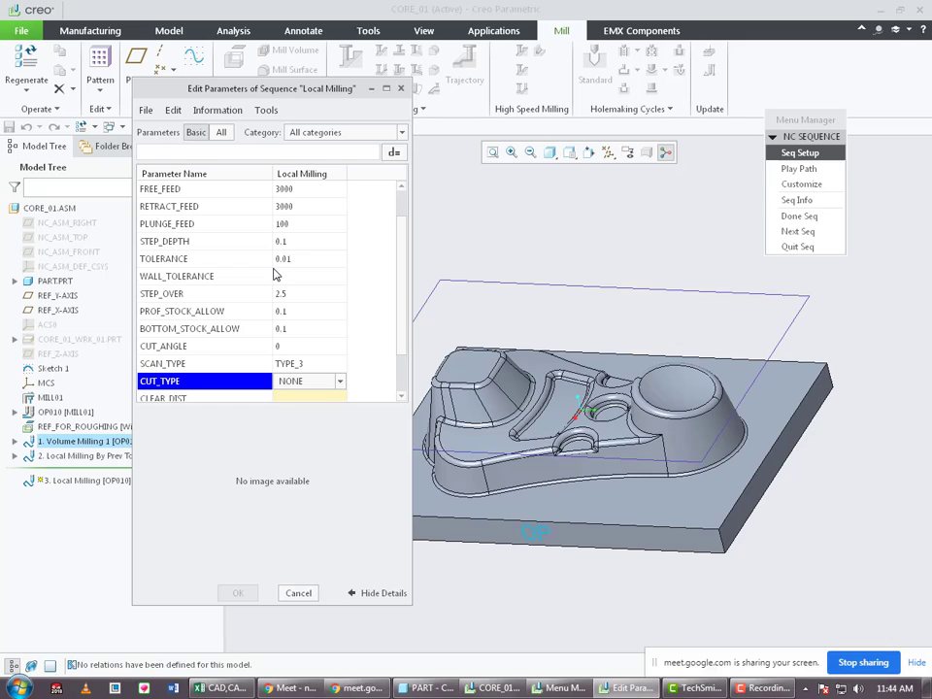
# Set CLEAR_DIST to 10 and SPINDLE_SPEED to 1800, and accept the Local Milling parameters.
pyautogui.press('Up')
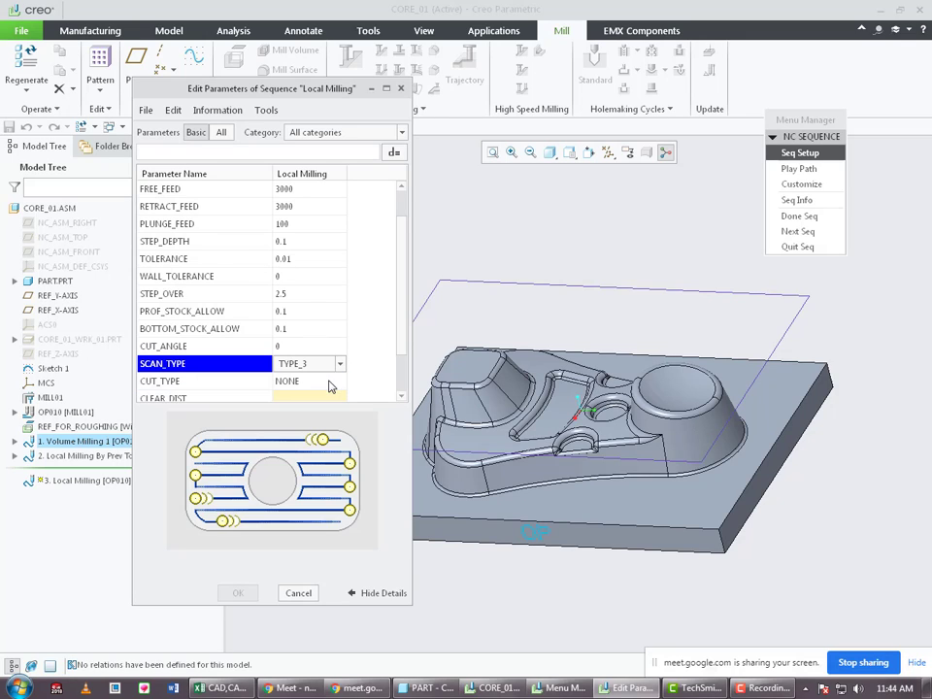
pyautogui.click(334, 380)
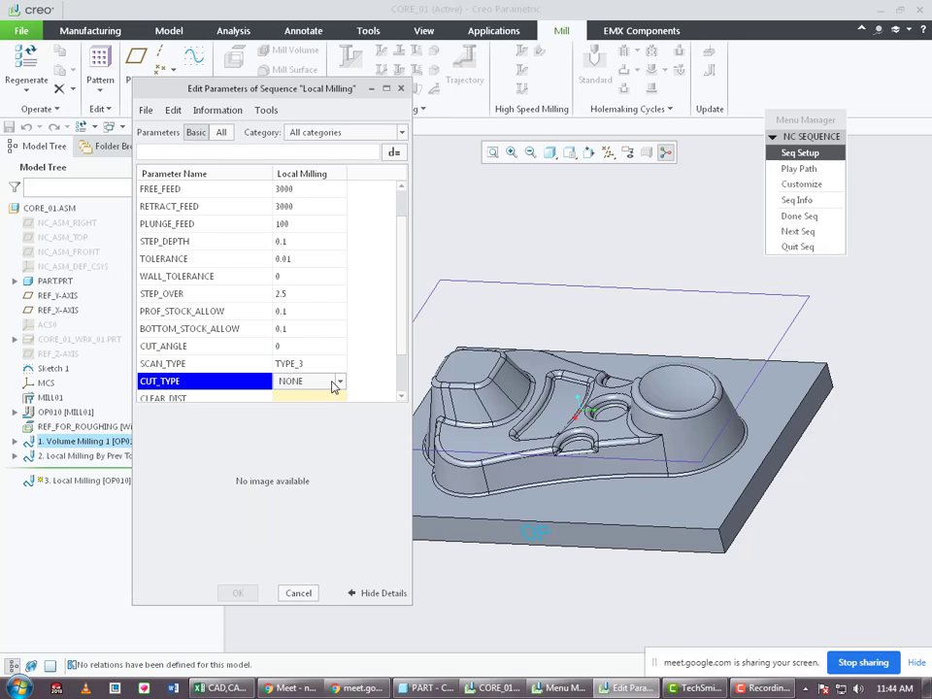
pyautogui.click(338, 384)
pyautogui.click(337, 383)
pyautogui.click(336, 391)
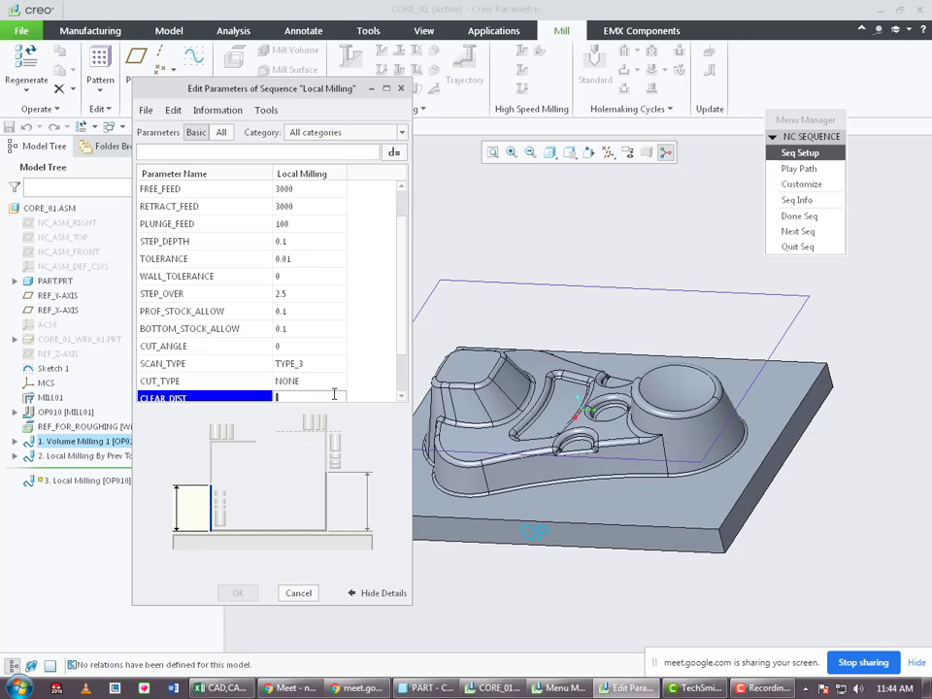
pyautogui.scroll(-1, 398, 364)
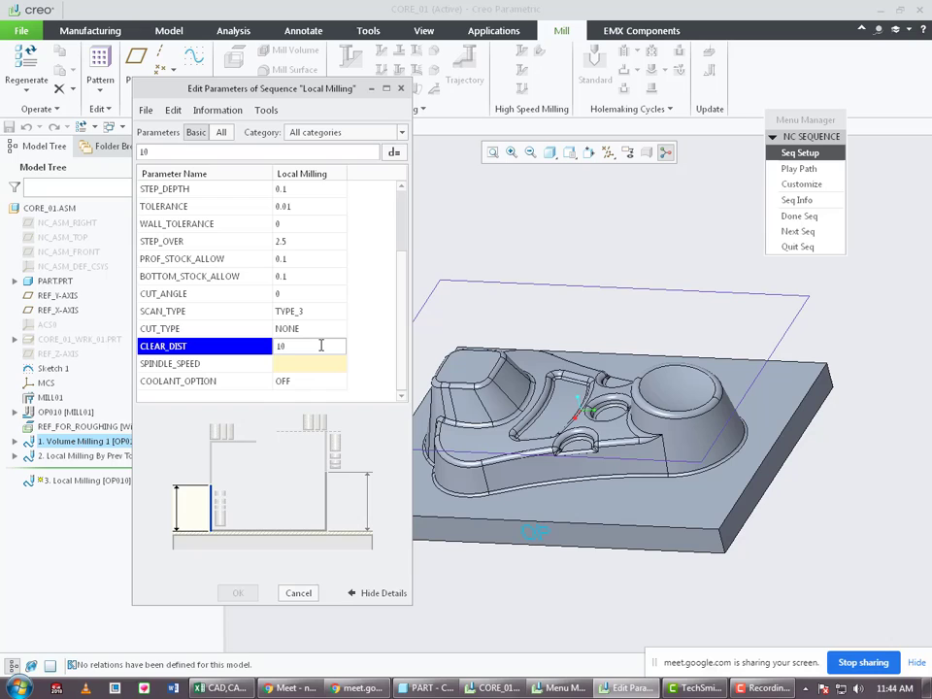
pyautogui.press('Return')
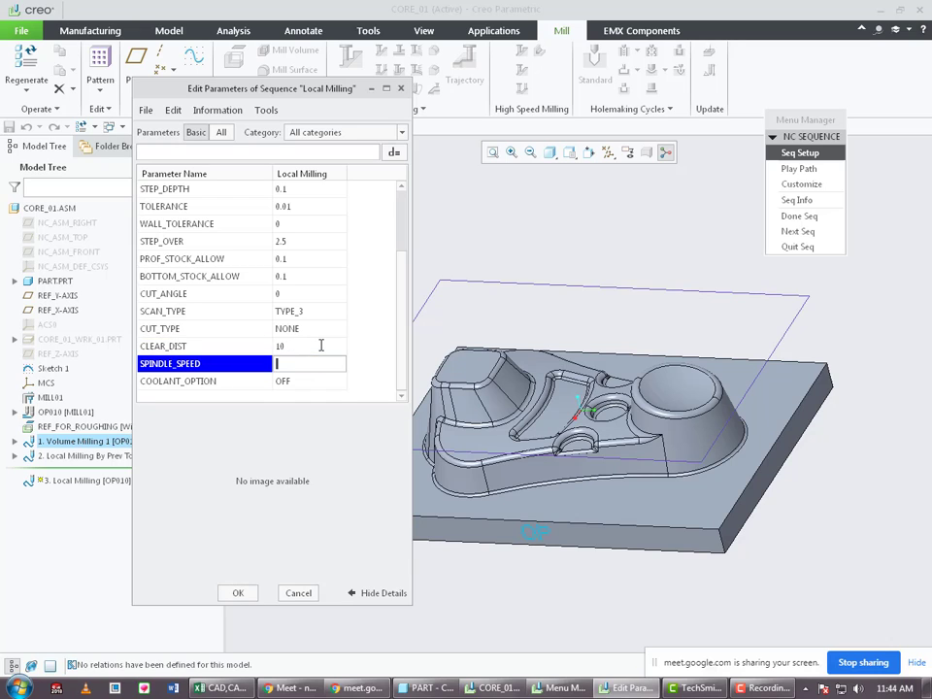
pyautogui.write('1800')
pyautogui.click(237, 592)
# Try to play the Local Milling tool path on screen, and finish the sequence.
pyautogui.click(799, 169)
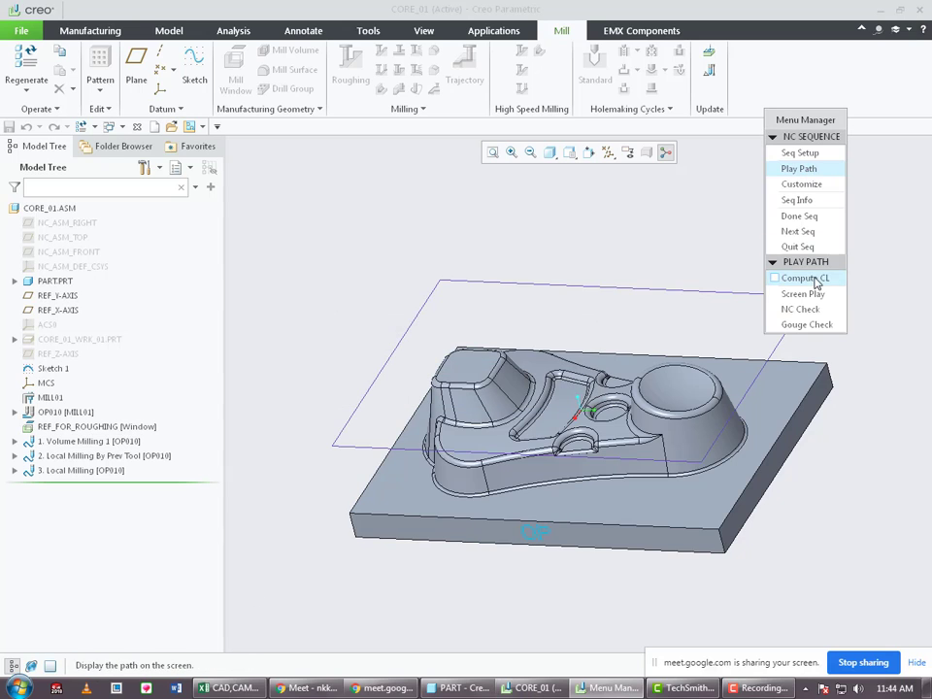
pyautogui.click(815, 294)
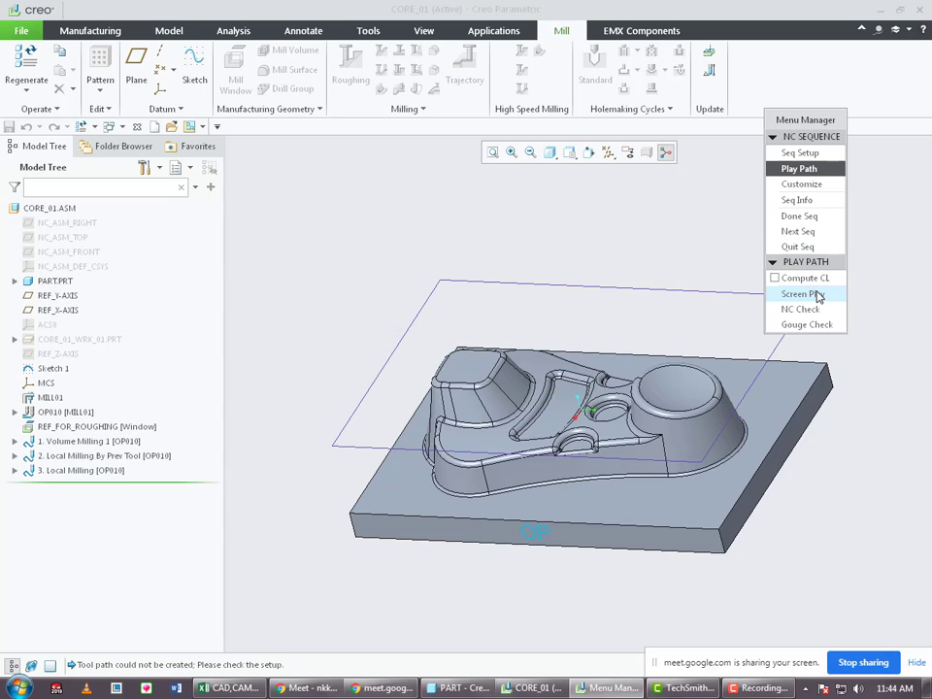
pyautogui.click(816, 295)
pyautogui.click(806, 215)
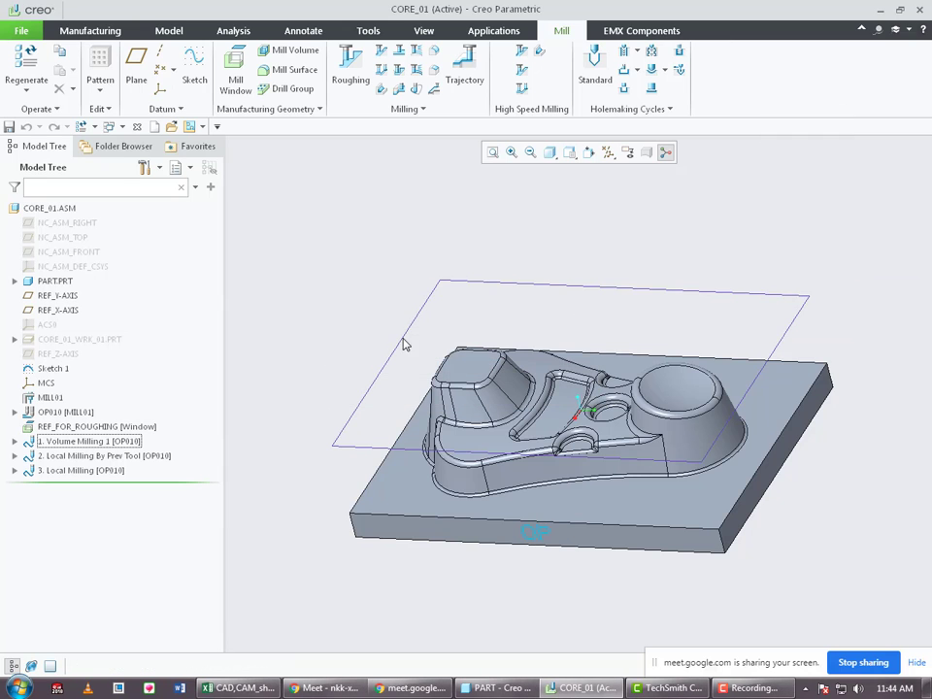
# Delete the Local Milling By Prev Tool and Local Milling sequences from the core assembly.
pyautogui.moveTo(404, 344); pyautogui.dragTo(583, 354, button='middle')
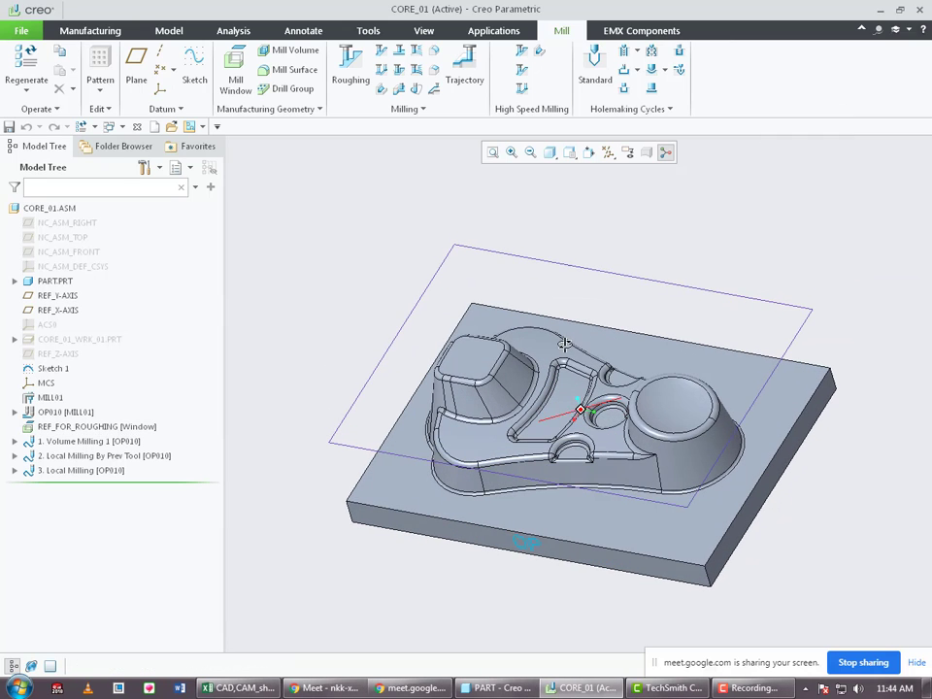
pyautogui.click(95, 471)
pyautogui.click(82, 442)
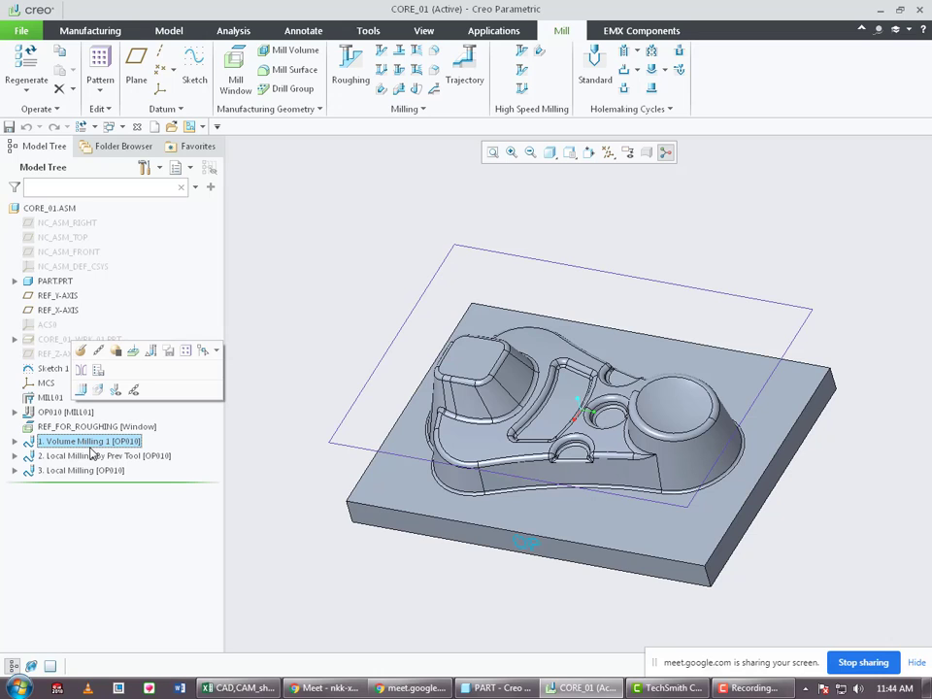
pyautogui.click(106, 456)
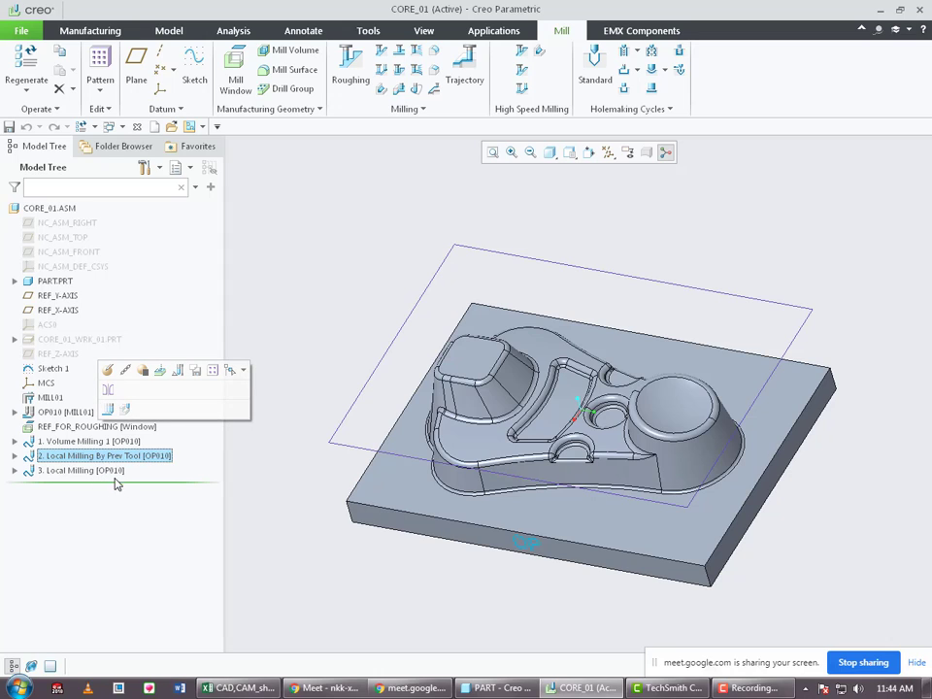
pyautogui.keyDown('ctrl'); pyautogui.click(106, 470); pyautogui.keyUp('ctrl')
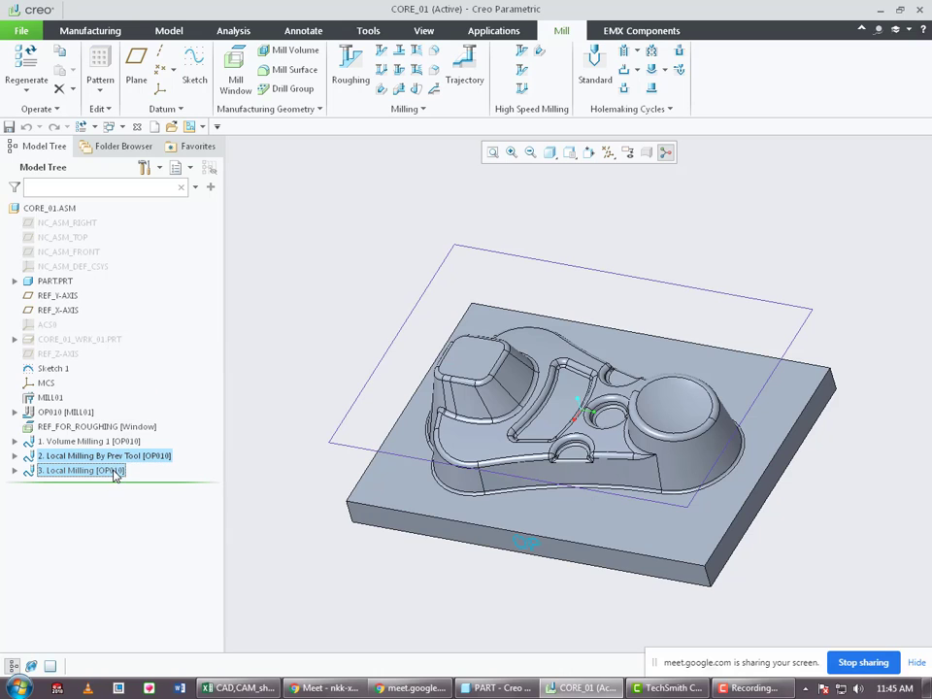
pyautogui.rightClick(115, 471)
pyautogui.click(136, 500)
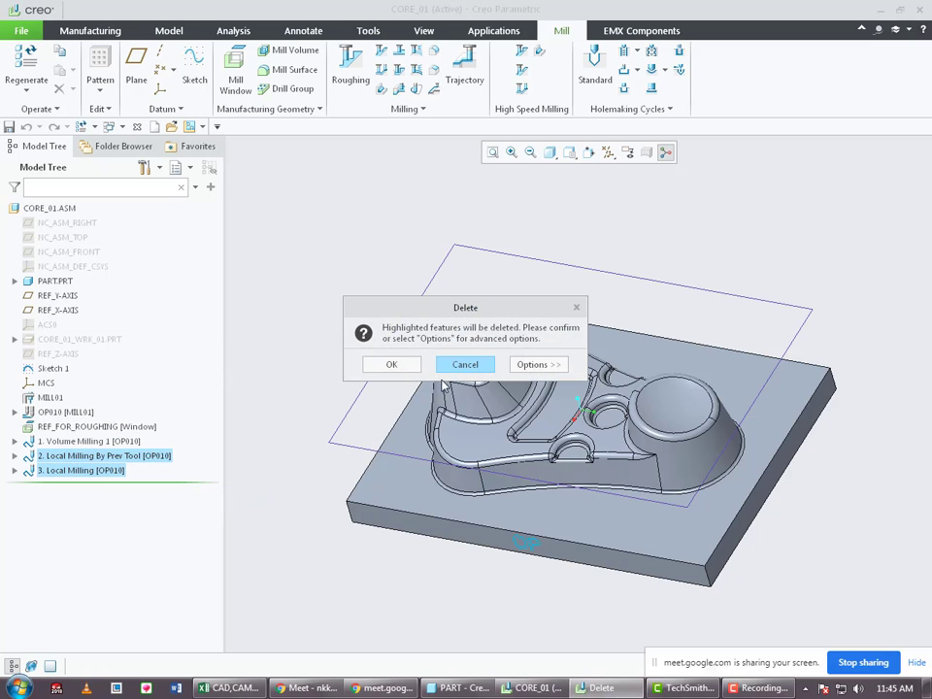
pyautogui.click(409, 375)
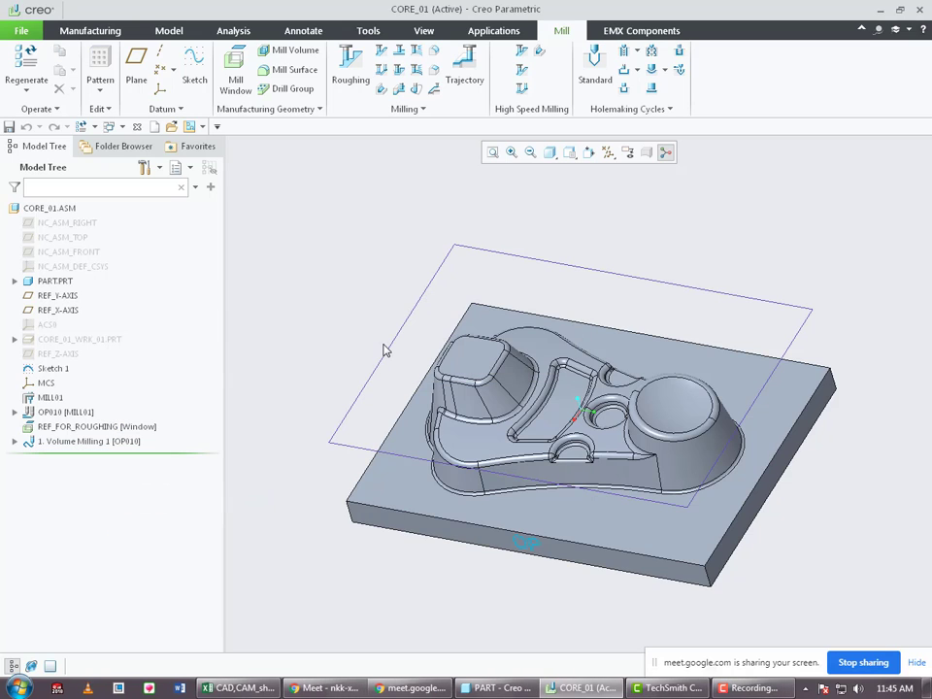
# Delete the Volume Milling 1 sequence from the core assembly.
pyautogui.rightClick(115, 445)
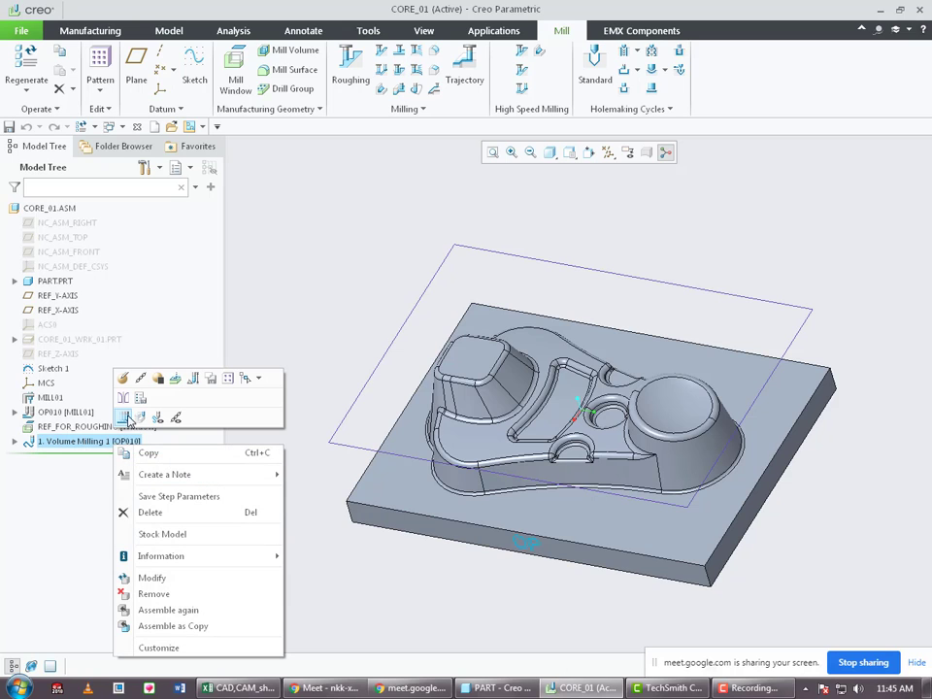
pyautogui.click(149, 512)
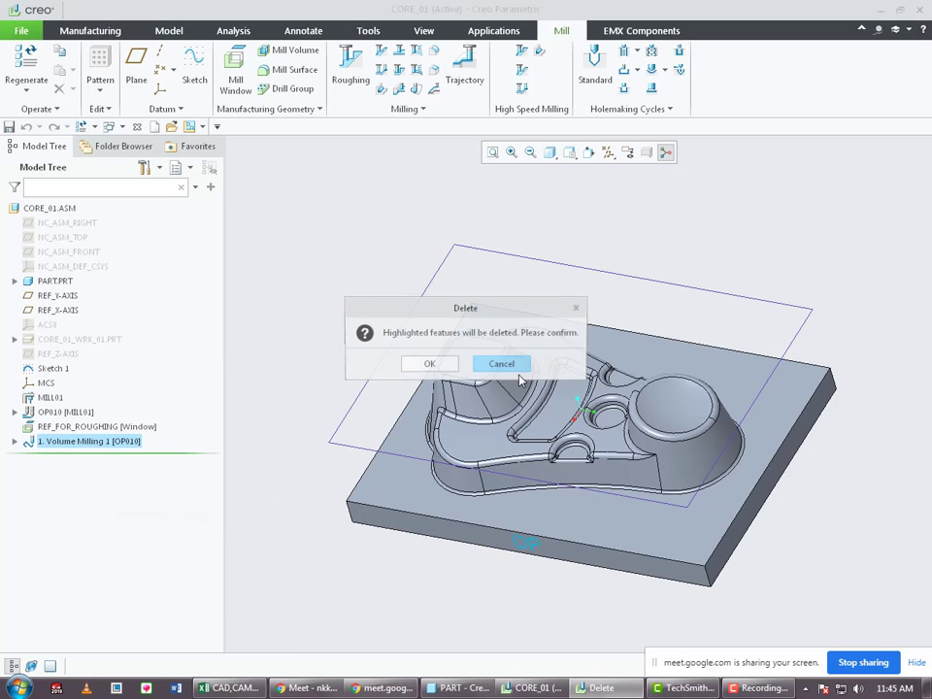
pyautogui.click(430, 368)
# Start a Roughing step with the 16EM tool, and reference the REF_FOR_ROUGHING mill window.
pyautogui.click(350, 66)
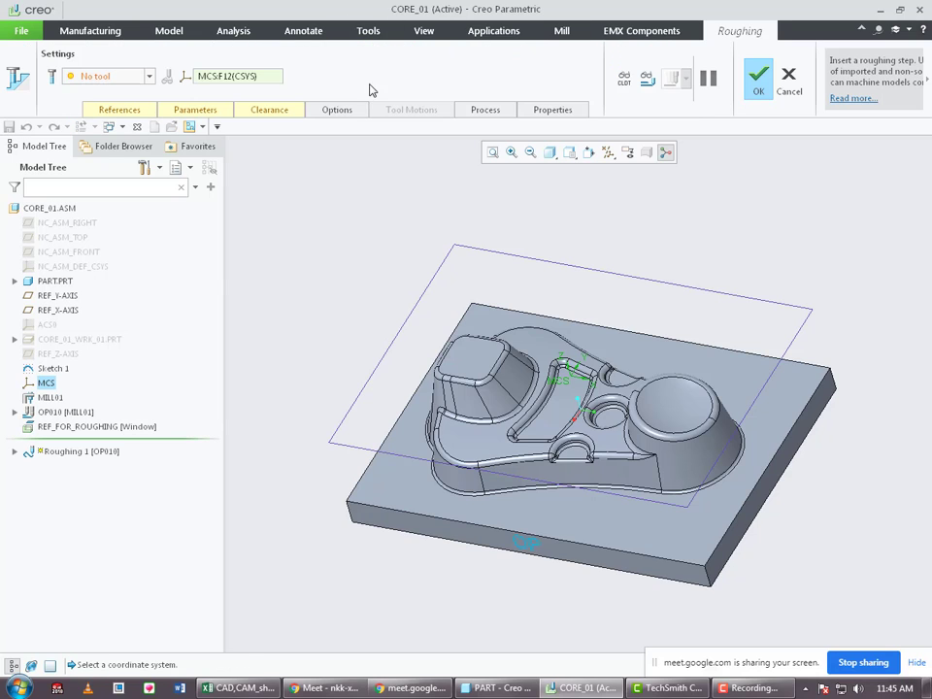
pyautogui.click(112, 75)
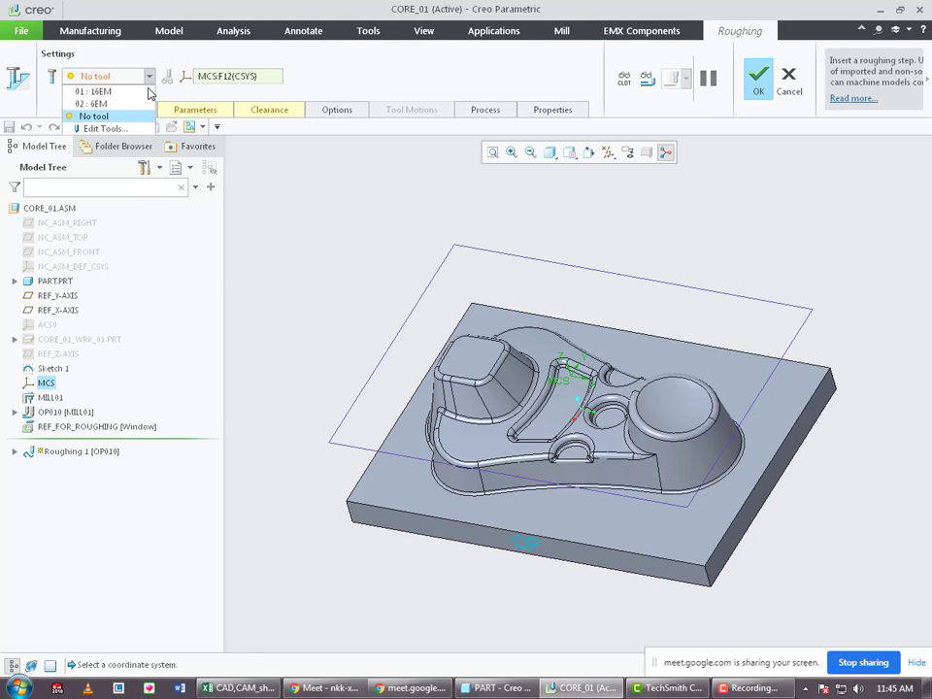
pyautogui.click(128, 93)
pyautogui.click(131, 109)
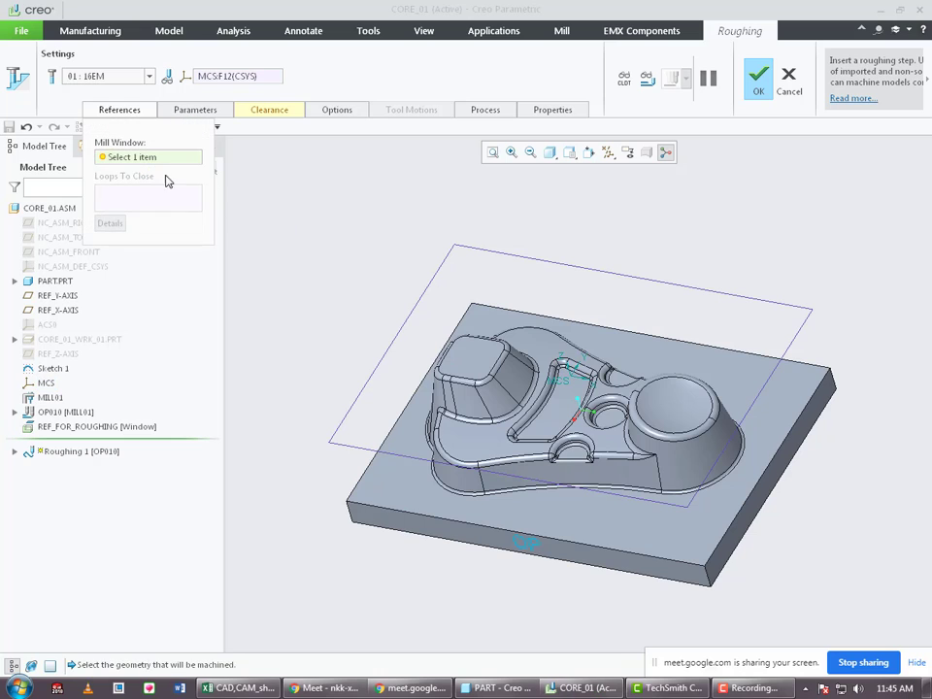
pyautogui.click(374, 377)
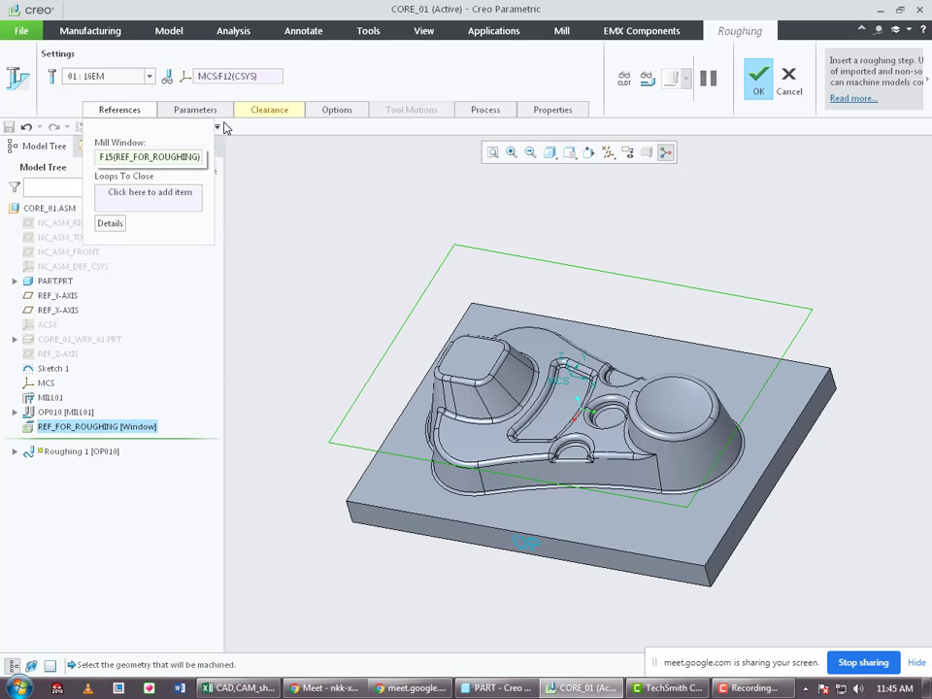
# Edit the Roughing 1 parameters, setting CUT_FEED to 2000 and both FREE_FEED and RETRACT_FEED to 3000.
pyautogui.click(200, 111)
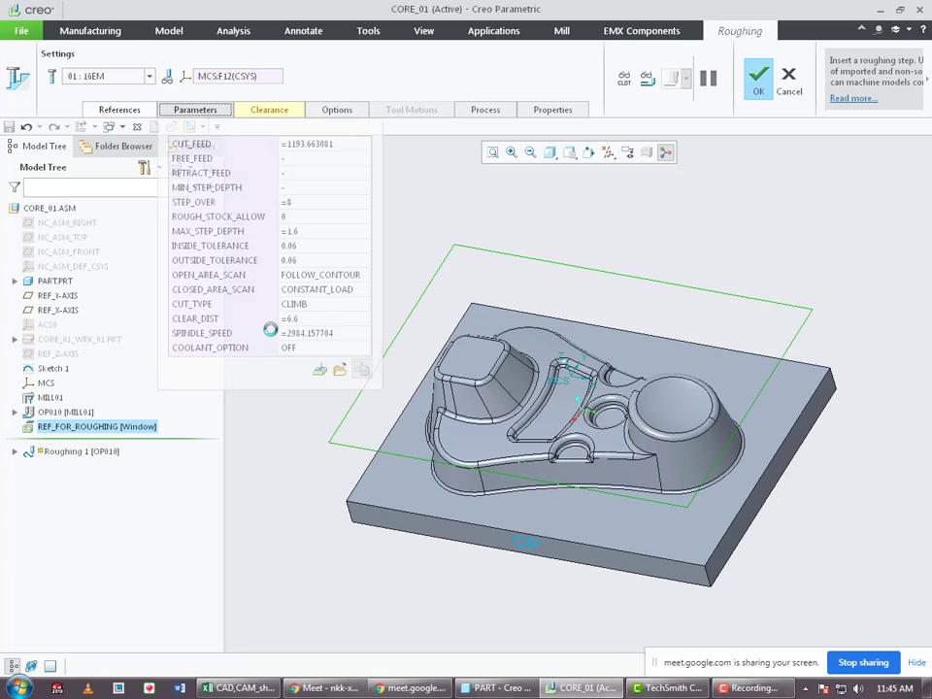
pyautogui.click(317, 369)
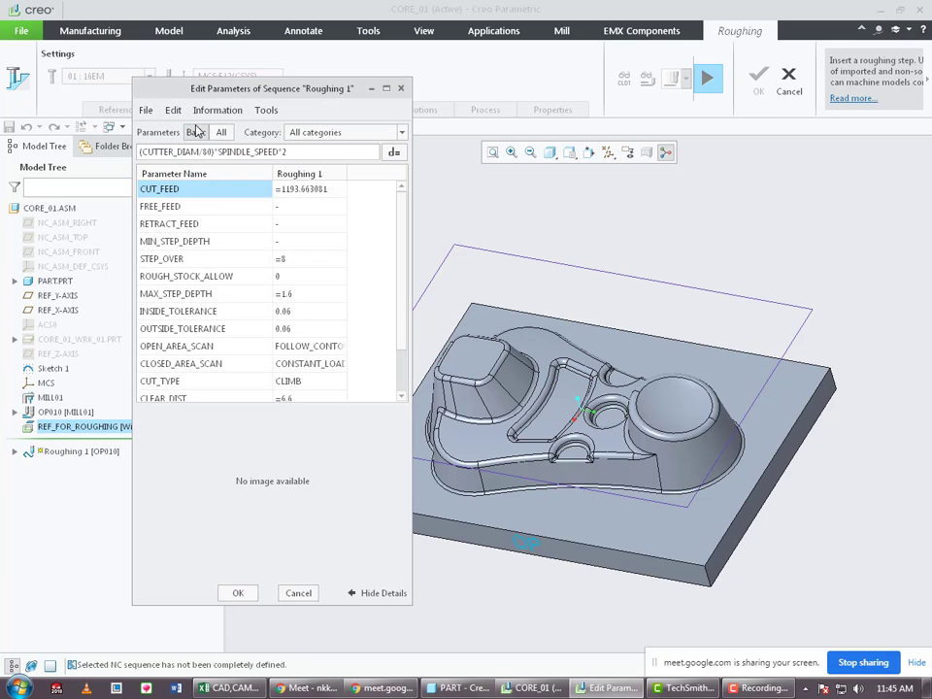
pyautogui.moveTo(270, 97); pyautogui.dragTo(203, 101)
pyautogui.click(243, 194)
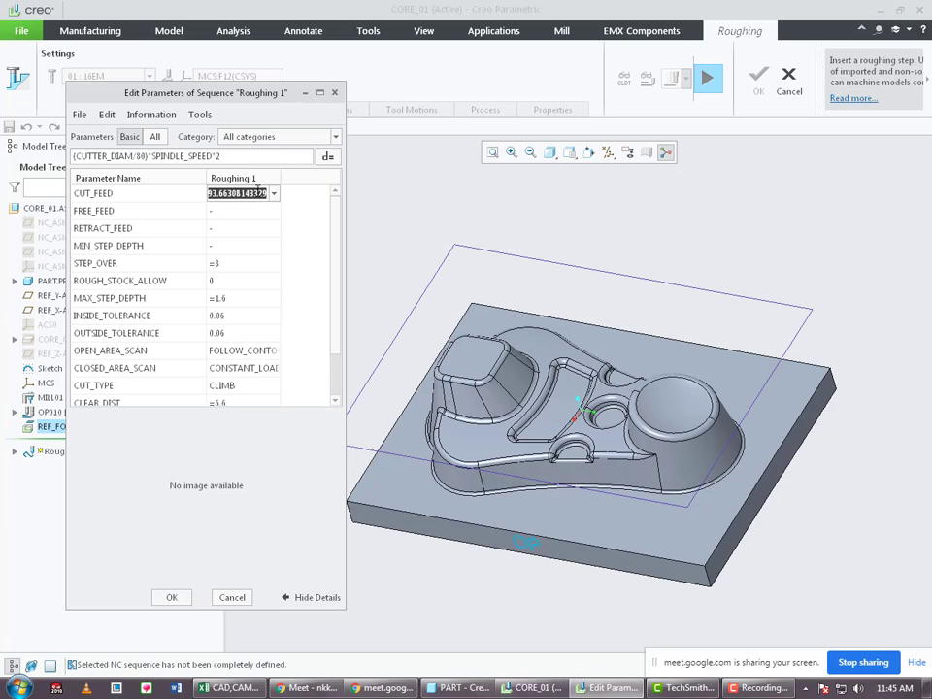
pyautogui.write('2000')
pyautogui.press('Return')
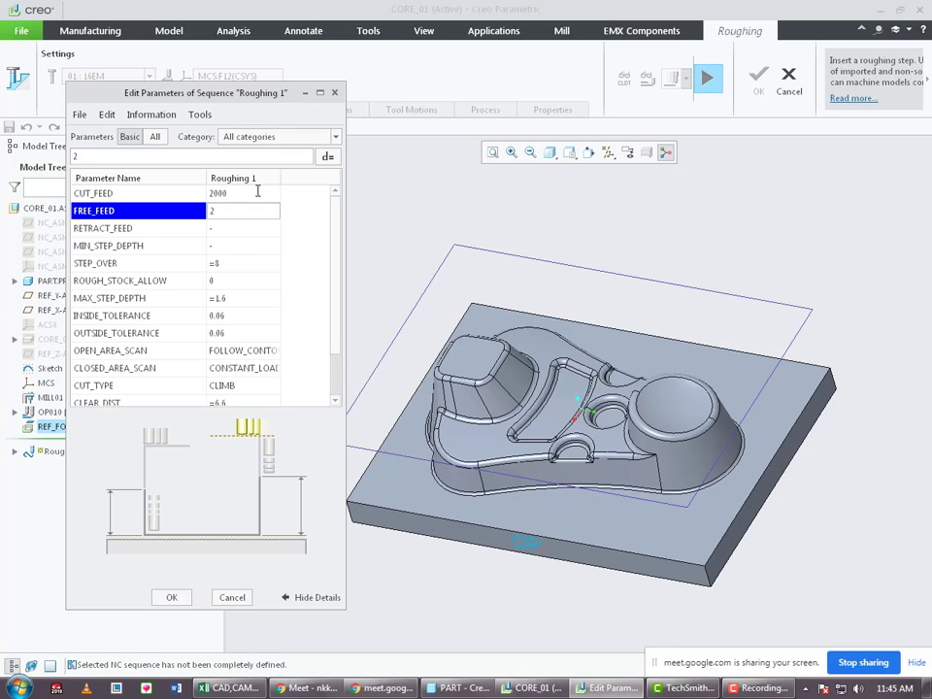
pyautogui.write('3000')
pyautogui.press('Return')
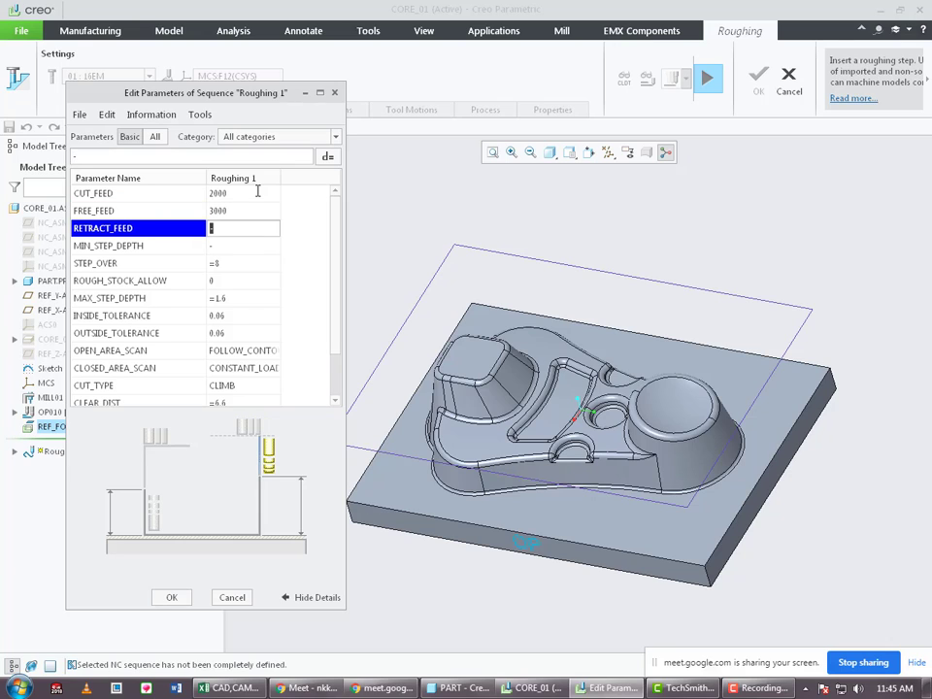
pyautogui.write('3000')
pyautogui.press('Return')
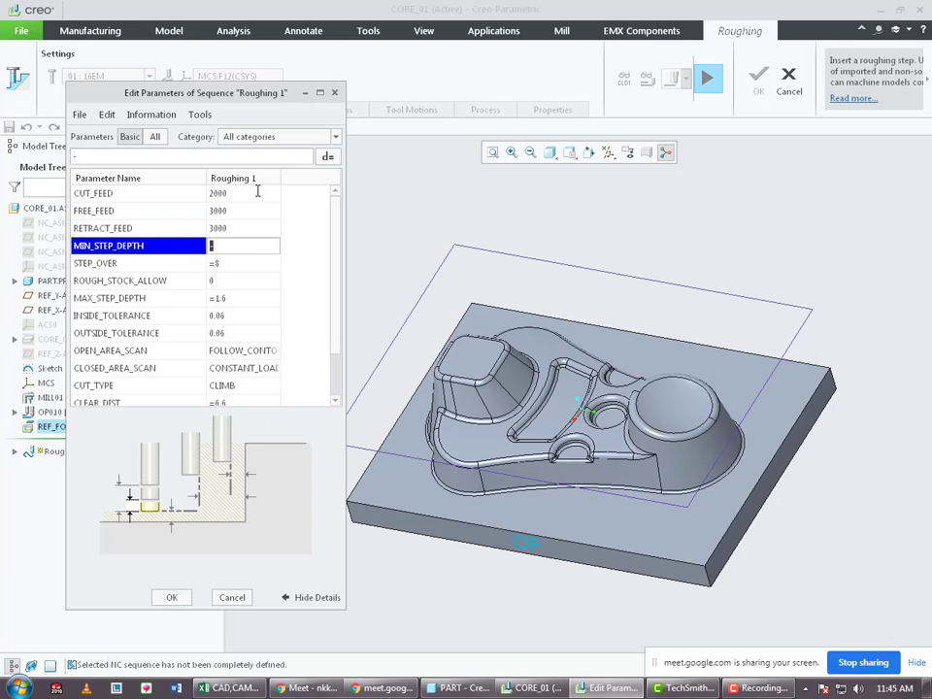
# Set MIN_STEP_DEPTH to 0.5, STEP_OVER to 7 and ROUGH_STOCK_ALLOW to 0.5, keeping the current Windows color scheme when asked.
pyautogui.press('Return')
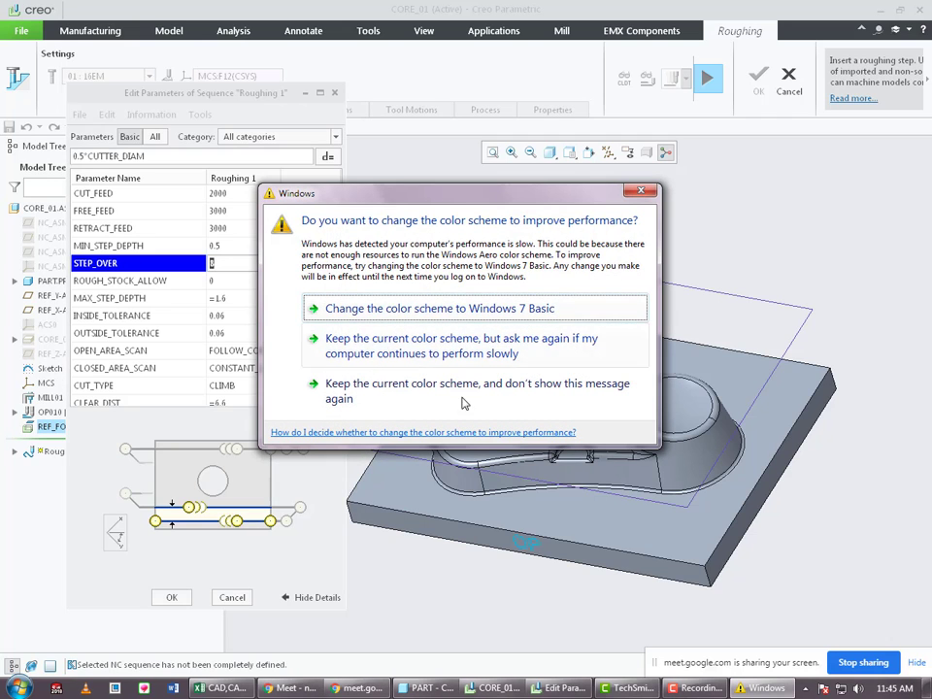
pyautogui.click(480, 386)
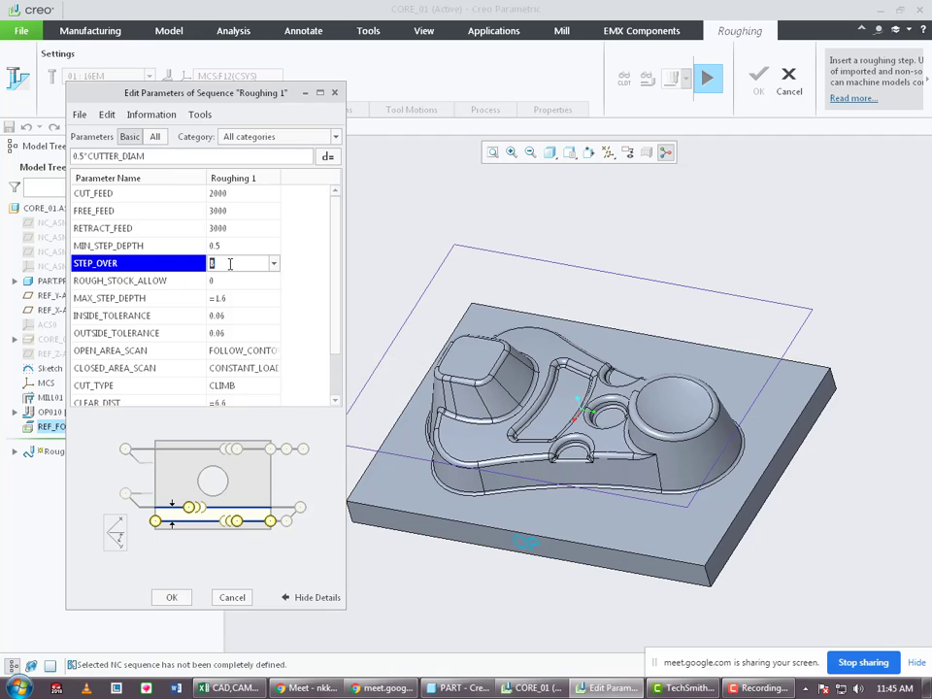
pyautogui.write('7')
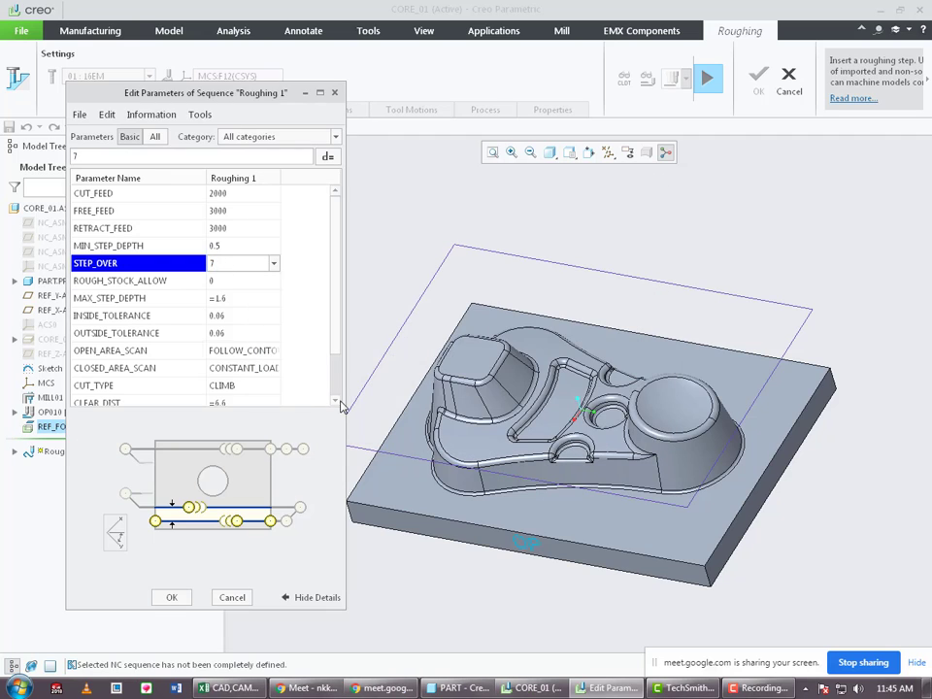
pyautogui.click(255, 282)
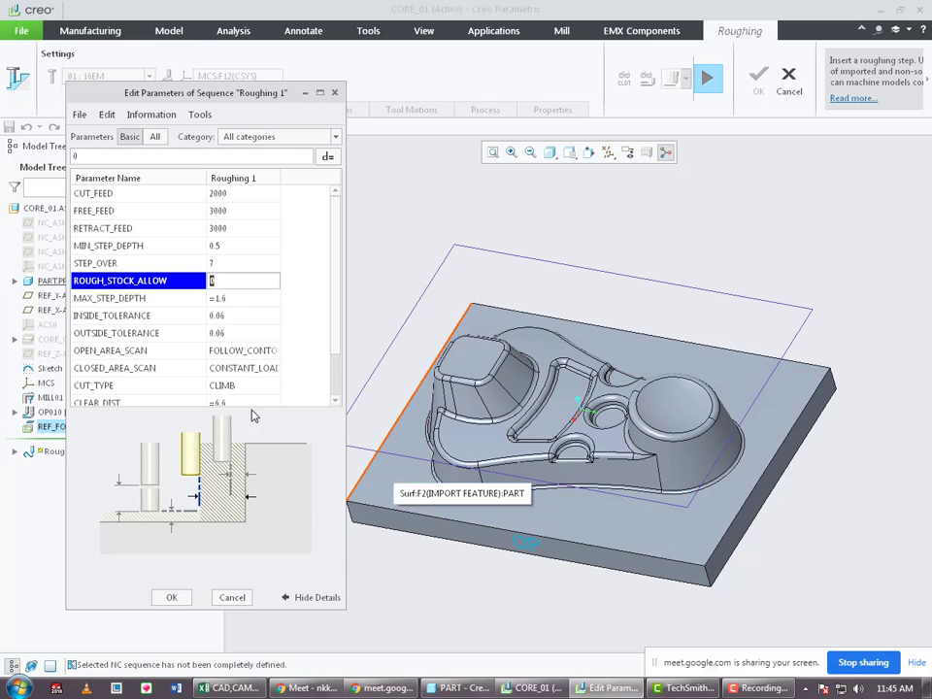
pyautogui.moveTo(493, 406)
pyautogui.mouseDown(button='middle')
pyautogui.moveTo(505, 391)
pyautogui.moveTo(485, 396)
pyautogui.mouseUp(button='middle')
pyautogui.click(238, 281)
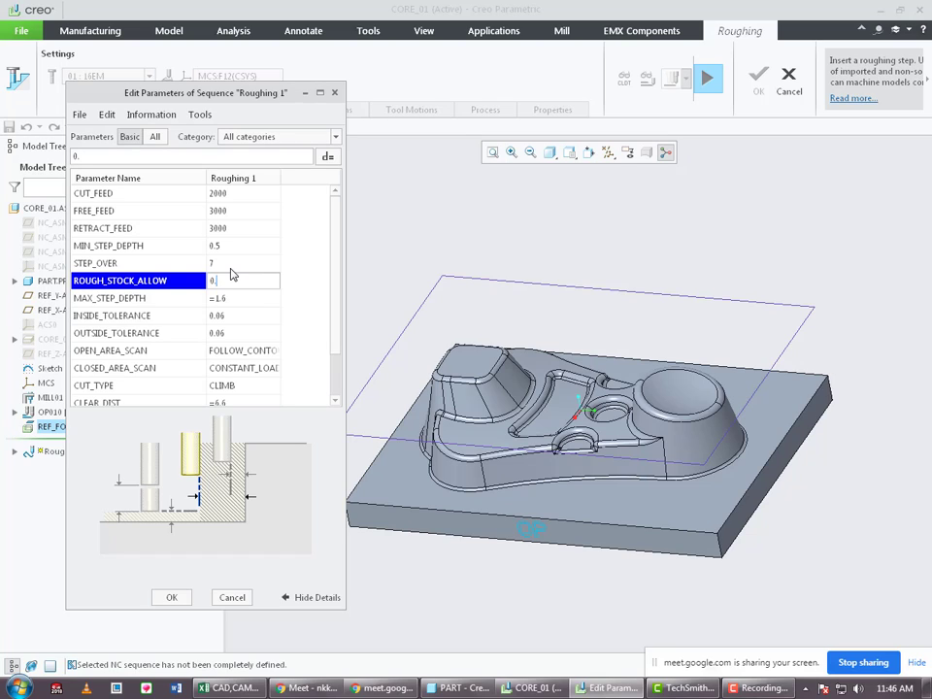
pyautogui.press('Return')
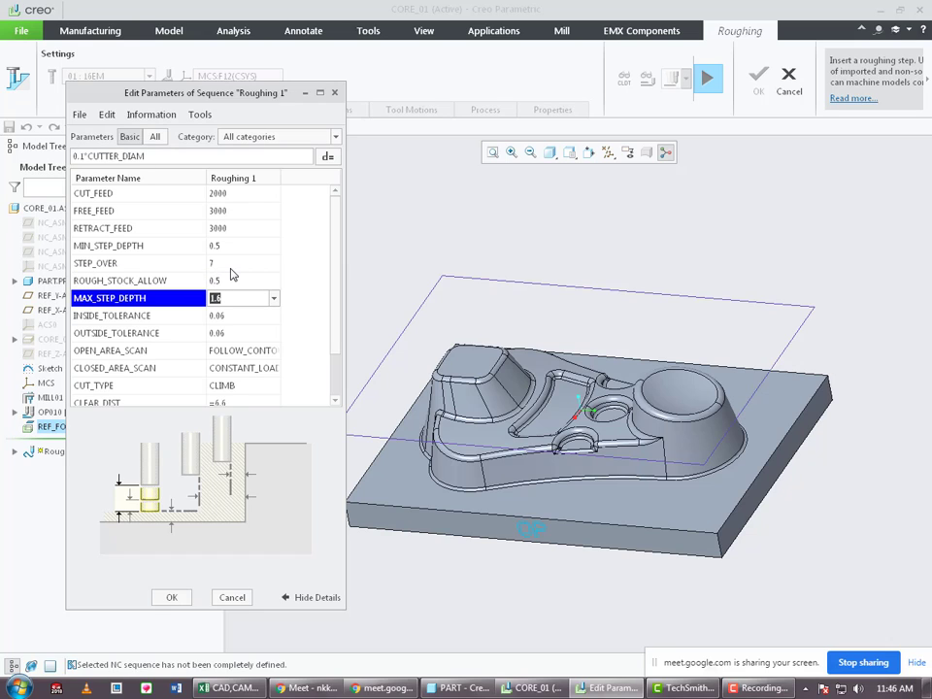
# Set the roughing MAX_STEP_DEPTH to 0.8 and MIN_STEP_DEPTH to 0.3.
pyautogui.click(231, 268)
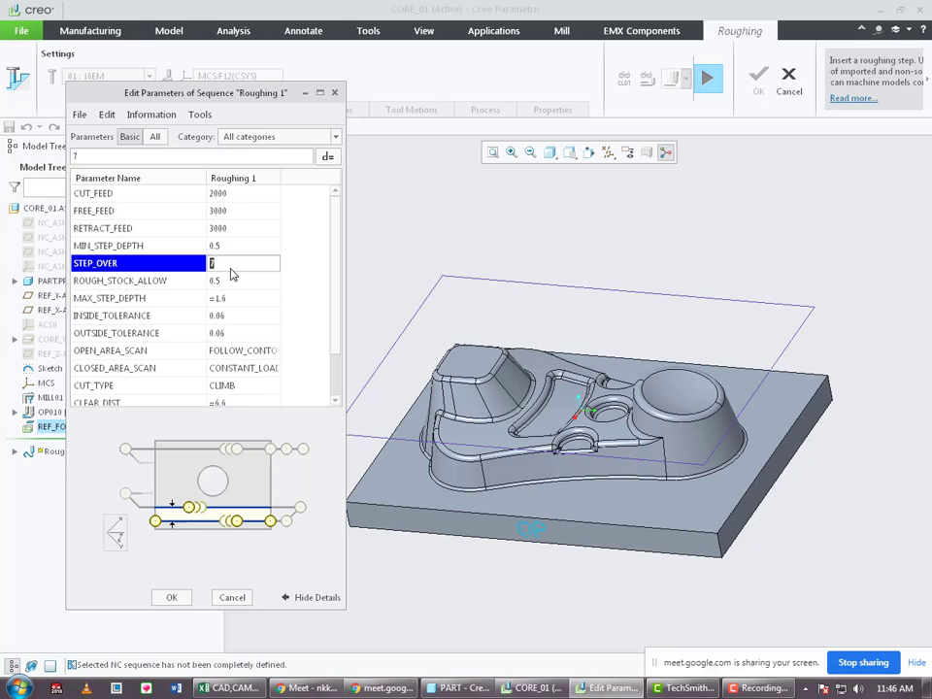
pyautogui.press('Return')
pyautogui.press('Return')
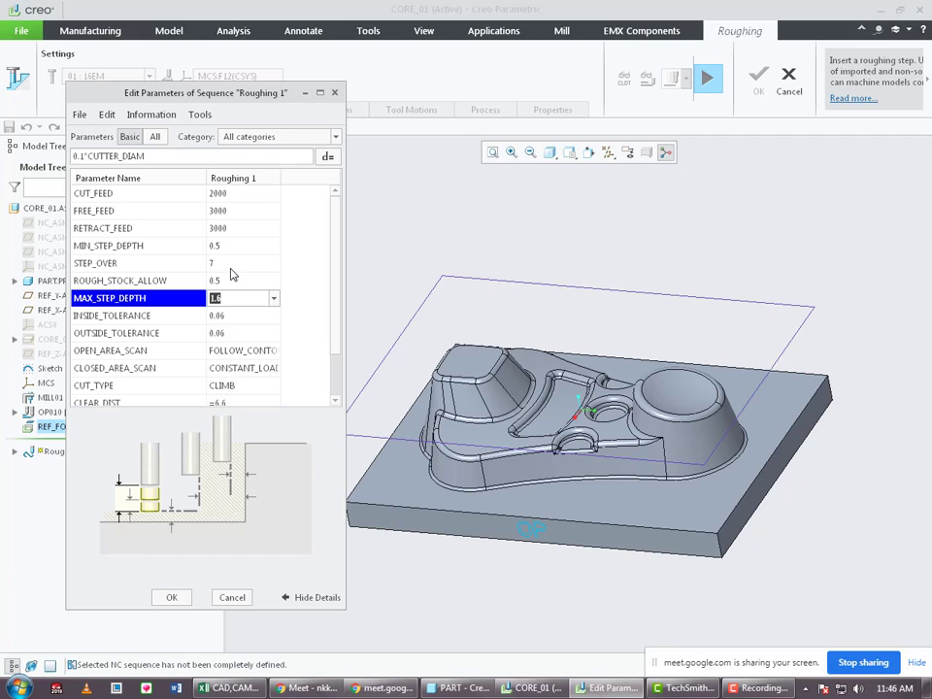
pyautogui.write('0.8')
pyautogui.click(243, 250)
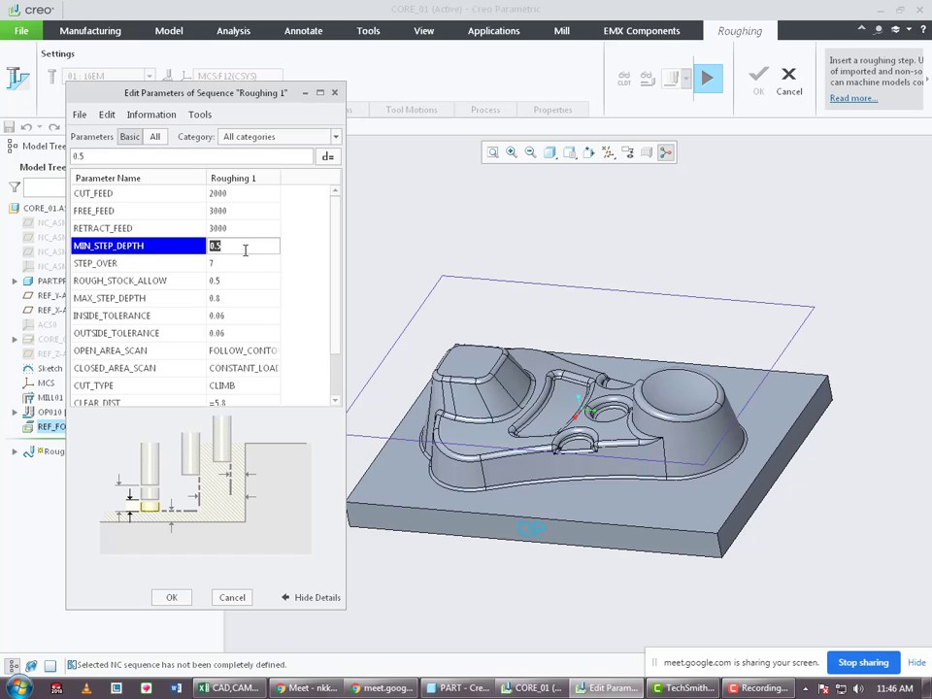
pyautogui.write('0.3')
pyautogui.click(233, 298)
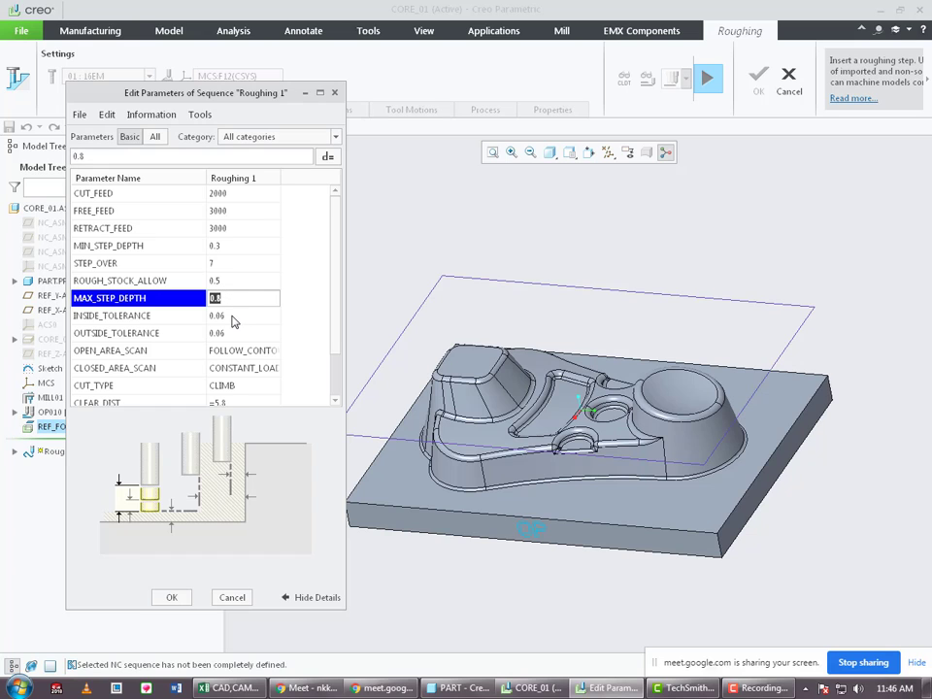
# Set CLEAR_DIST to 10 and SPINDLE_SPEED to 2800 after reviewing the tolerance and scan parameters, and accept the sequence parameters.
pyautogui.click(233, 315)
pyautogui.click(228, 333)
pyautogui.click(223, 351)
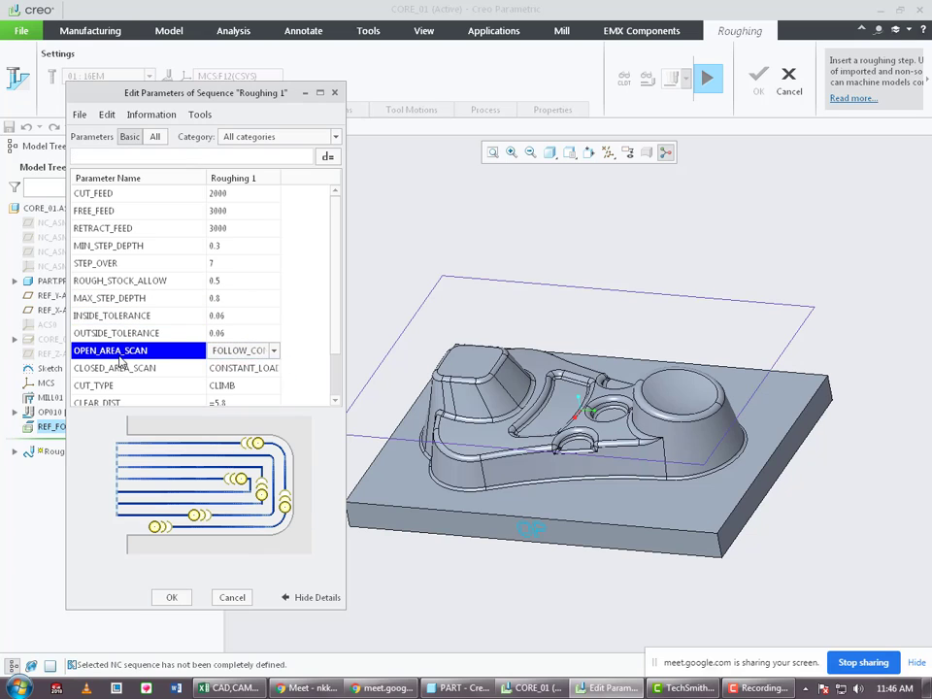
pyautogui.click(243, 350)
pyautogui.click(257, 377)
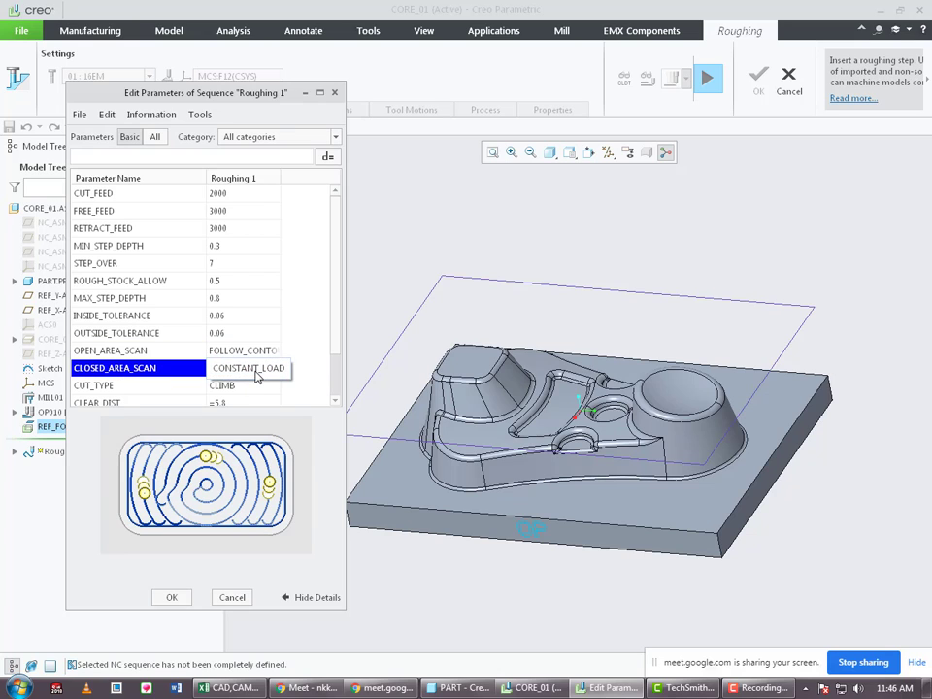
pyautogui.scroll(-2, 337, 388)
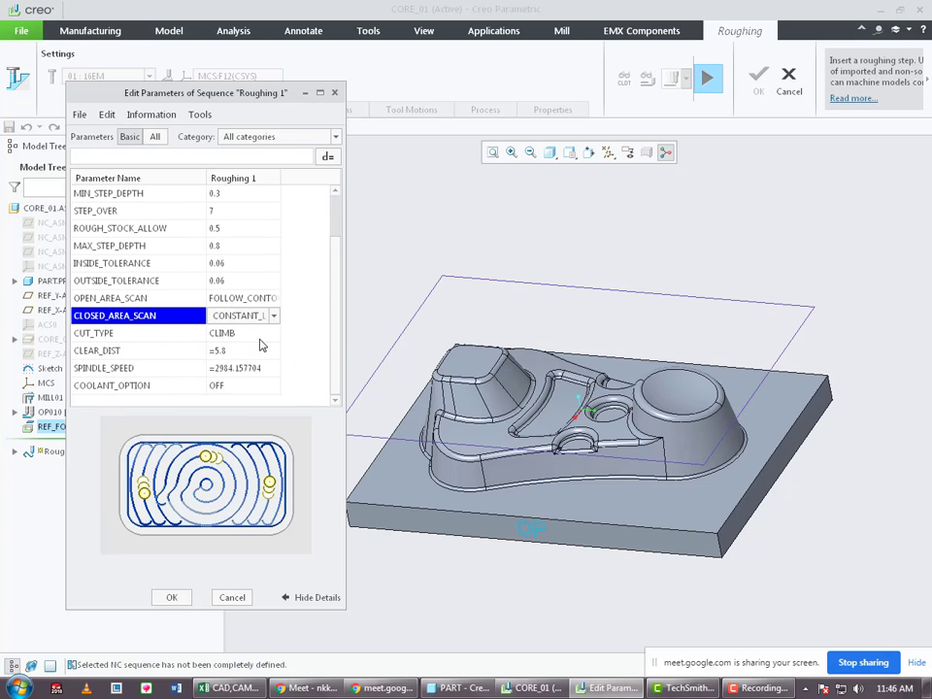
pyautogui.click(250, 350)
pyautogui.write('10')
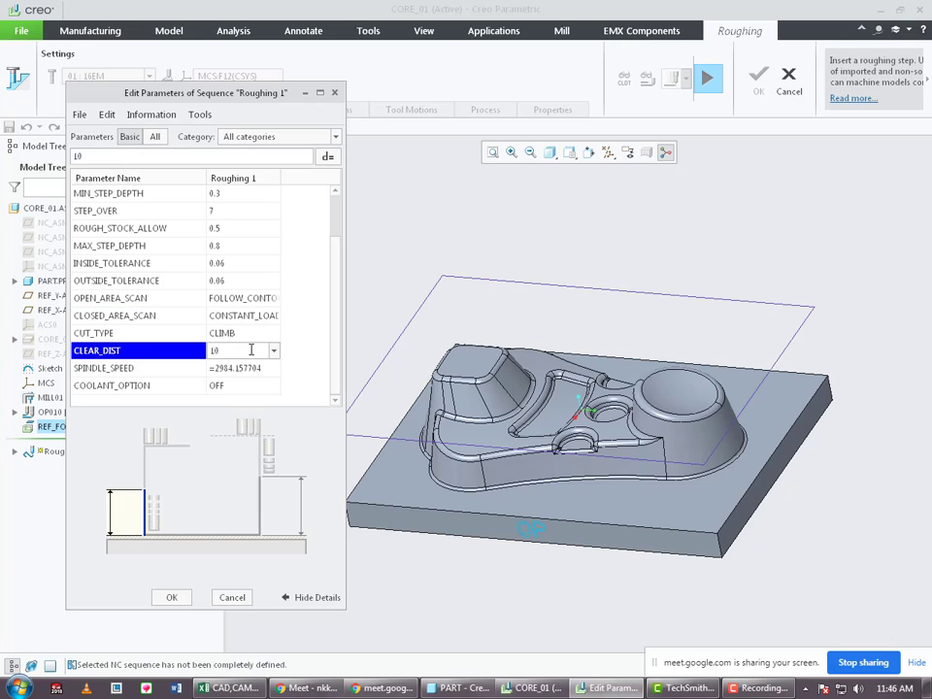
pyautogui.press('Return')
pyautogui.write('3')
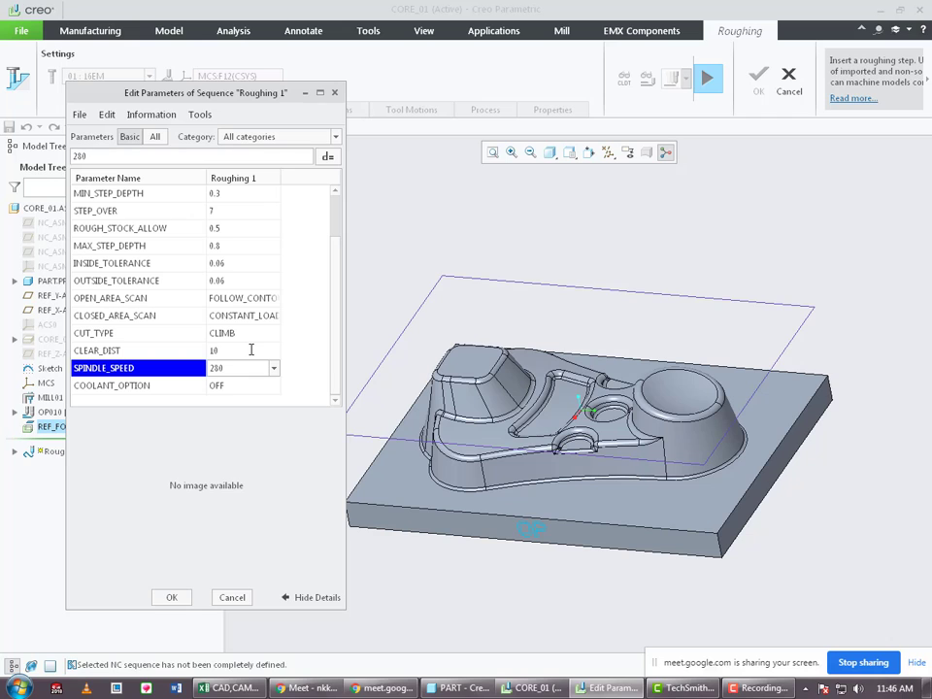
pyautogui.click(186, 598)
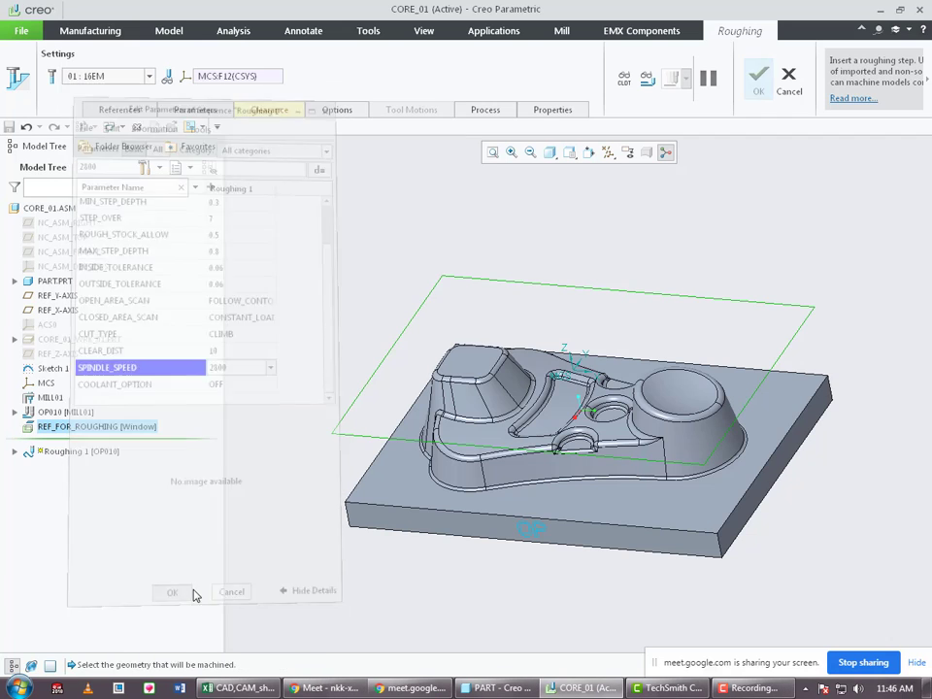
# Define the Roughing step's retract clearance from the REF_Z-AXIS plane with a value of 10.
pyautogui.click(270, 111)
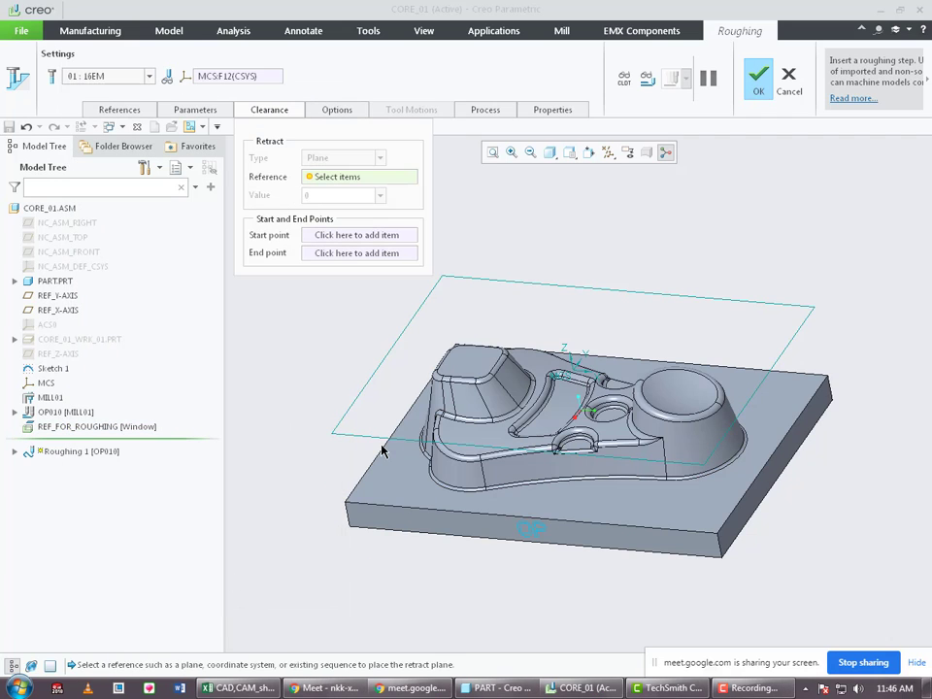
pyautogui.rightClick(59, 353)
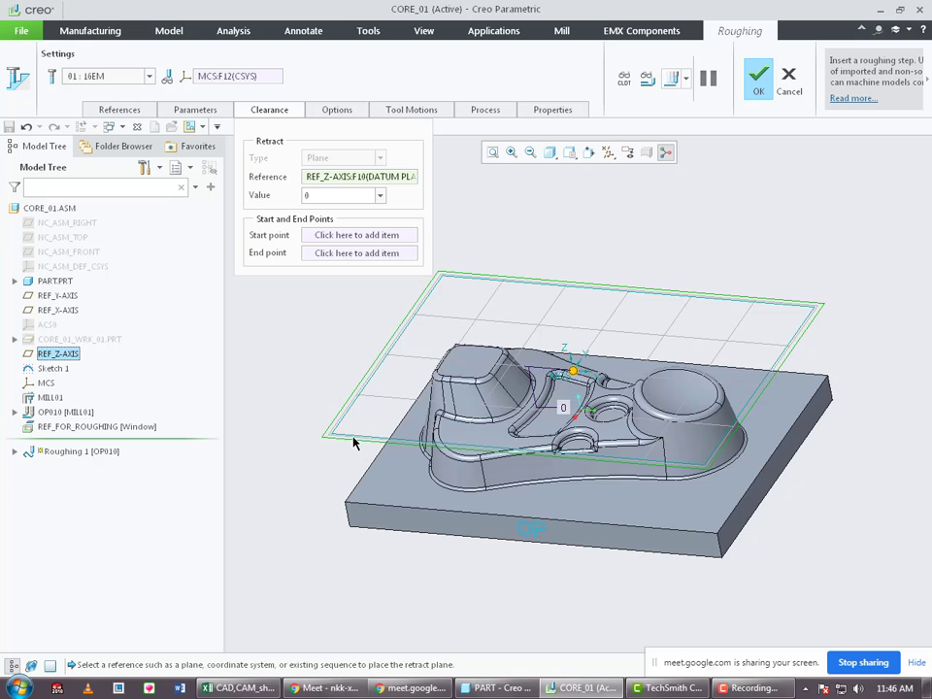
pyautogui.rightClick(385, 180)
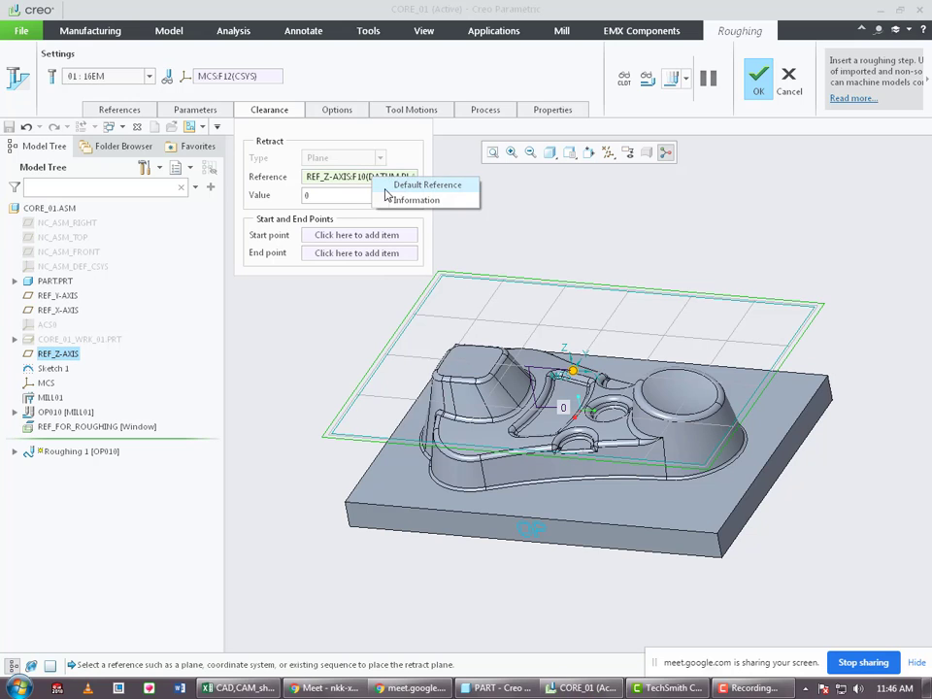
pyautogui.click(337, 199)
pyautogui.click(337, 195)
pyautogui.write('10')
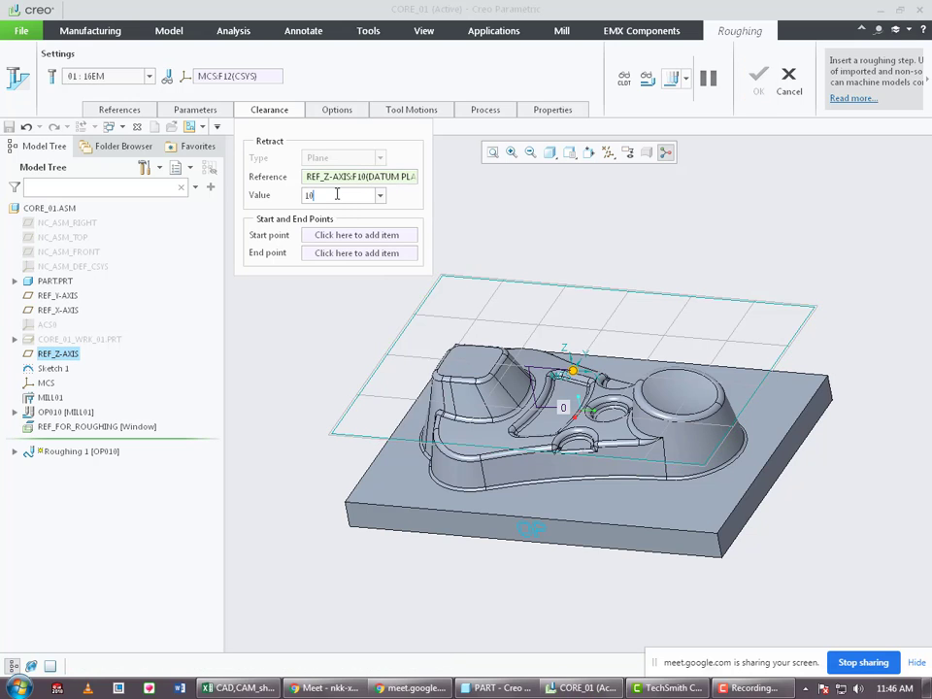
pyautogui.press('Return')
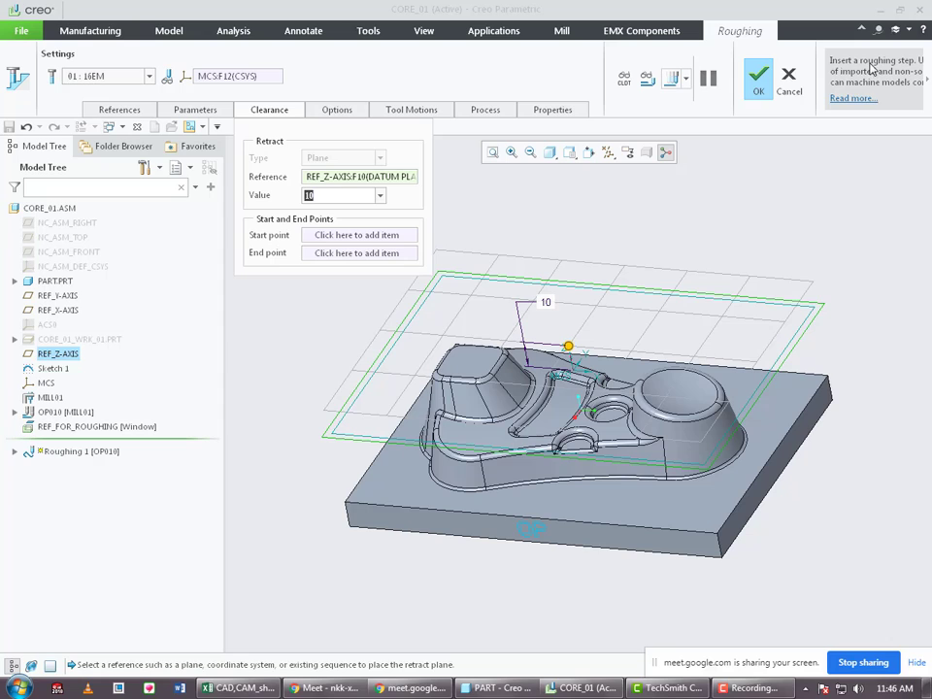
# Play the Roughing tool path on screen, slow at first and then faster, and complete the Roughing step.
pyautogui.click(668, 77)
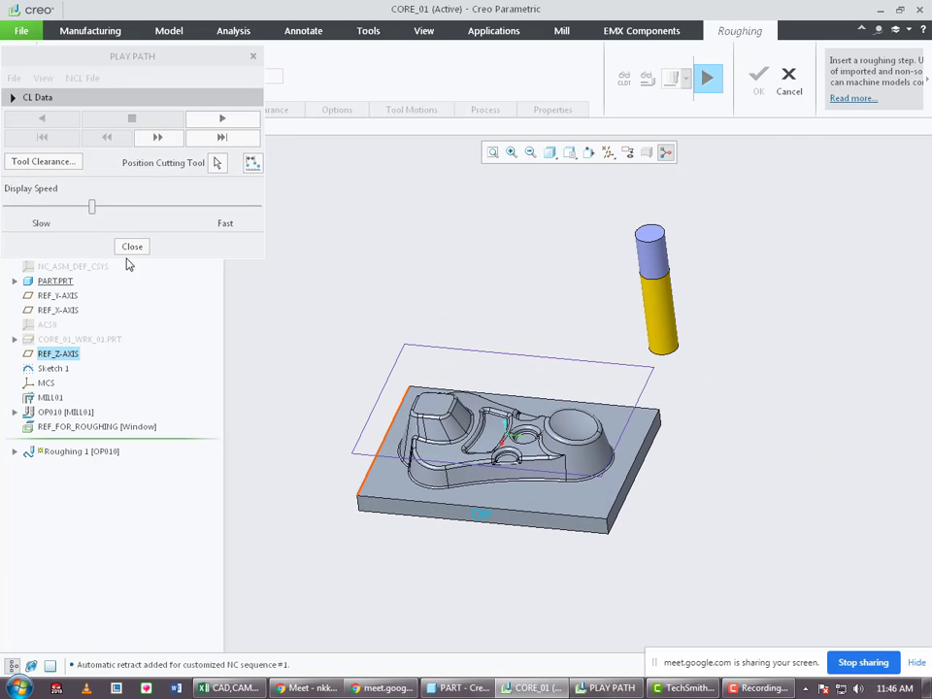
pyautogui.moveTo(94, 204); pyautogui.dragTo(5, 204)
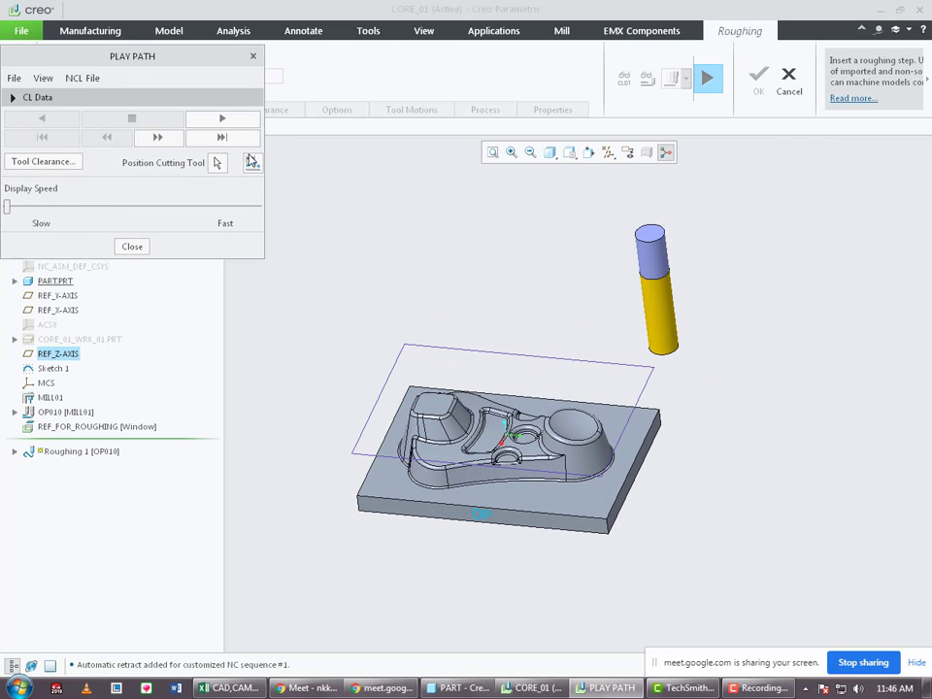
pyautogui.click(225, 120)
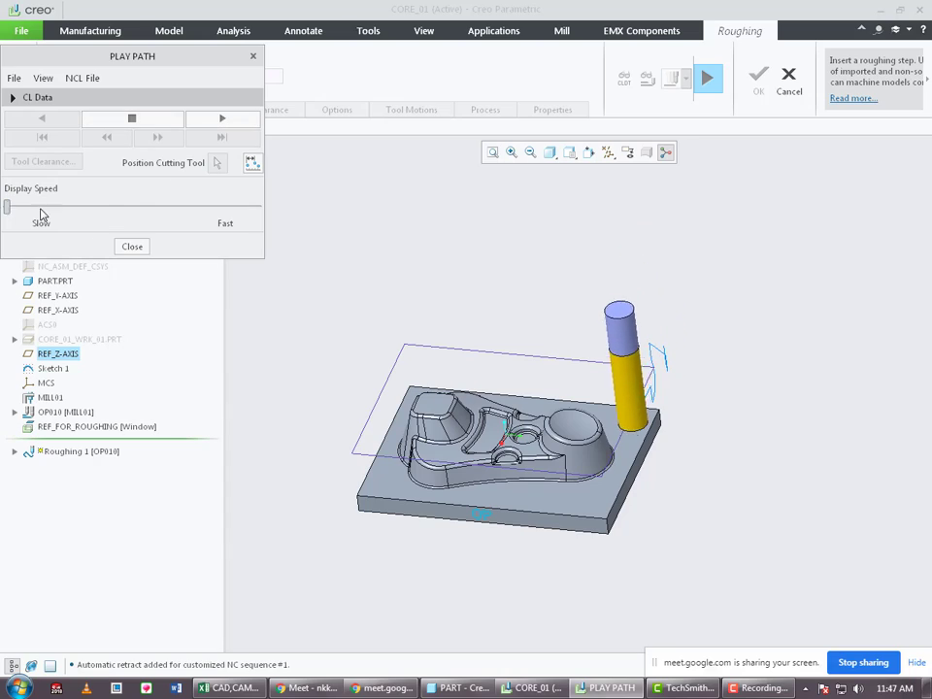
pyautogui.moveTo(40, 213); pyautogui.dragTo(185, 256)
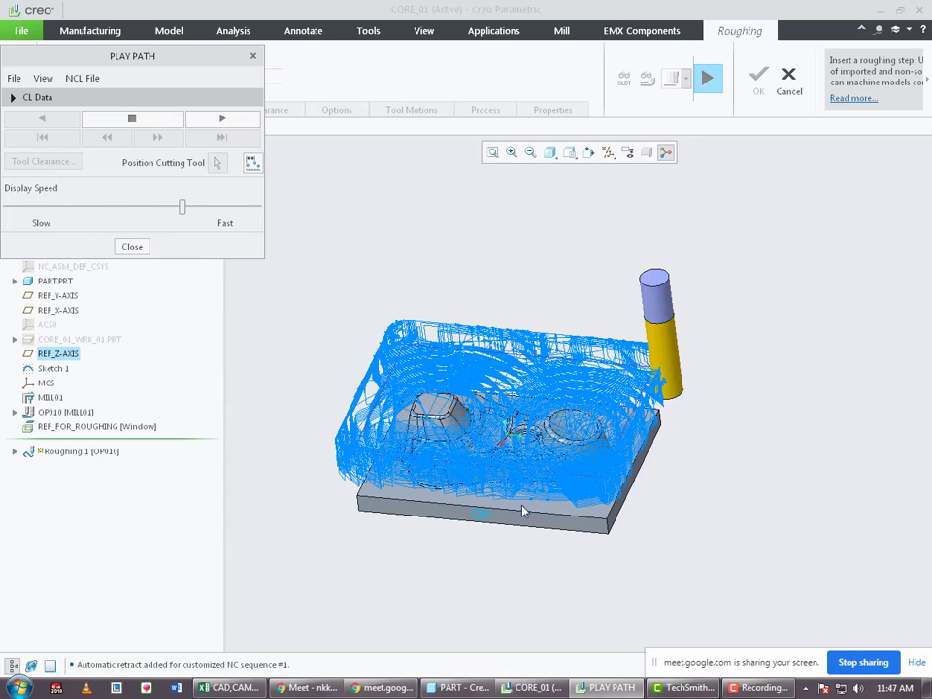
pyautogui.moveTo(573, 495); pyautogui.dragTo(572, 530, button='middle')
pyautogui.click(132, 248)
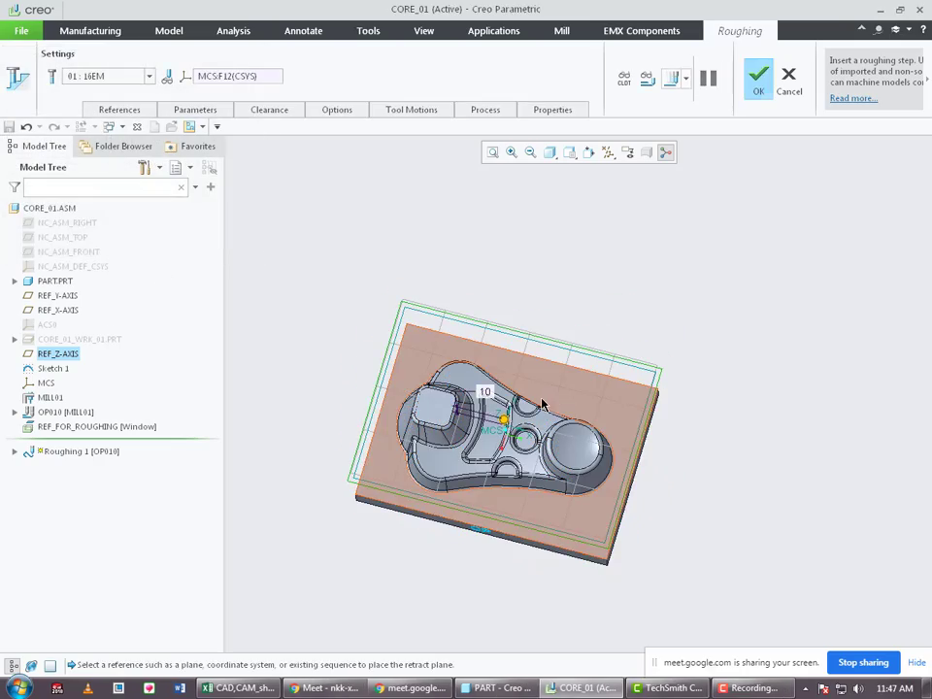
pyautogui.click(757, 78)
pyautogui.moveTo(547, 357); pyautogui.dragTo(512, 333, button='middle')
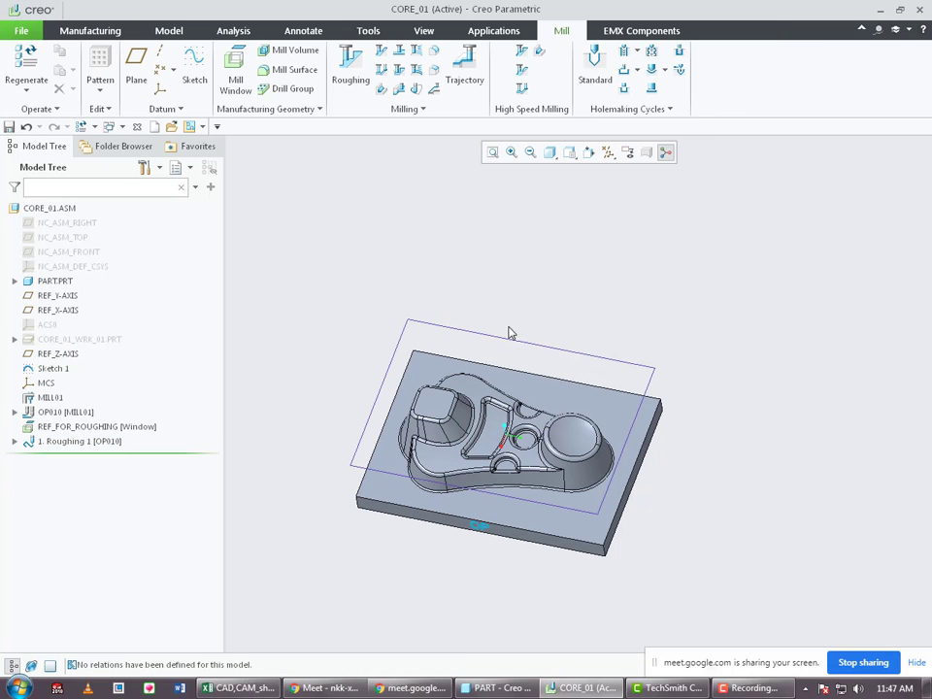
# Start a Re-roughing step with tool 02 : 6EM and previous step 1. Roughing 1, and check its mill window reference.
pyautogui.click(383, 54)
pyautogui.click(148, 76)
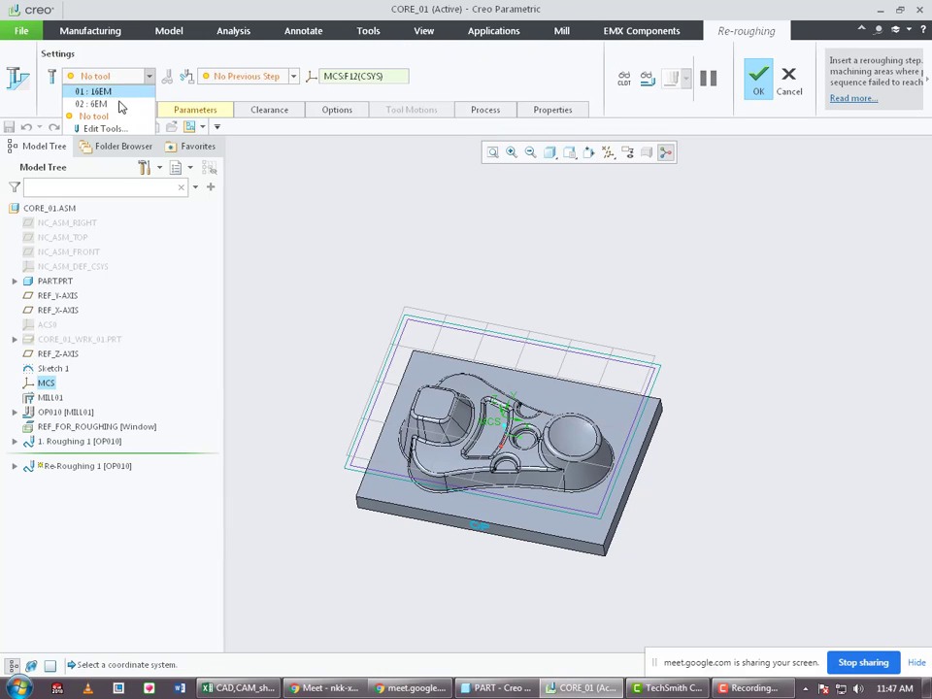
pyautogui.click(107, 107)
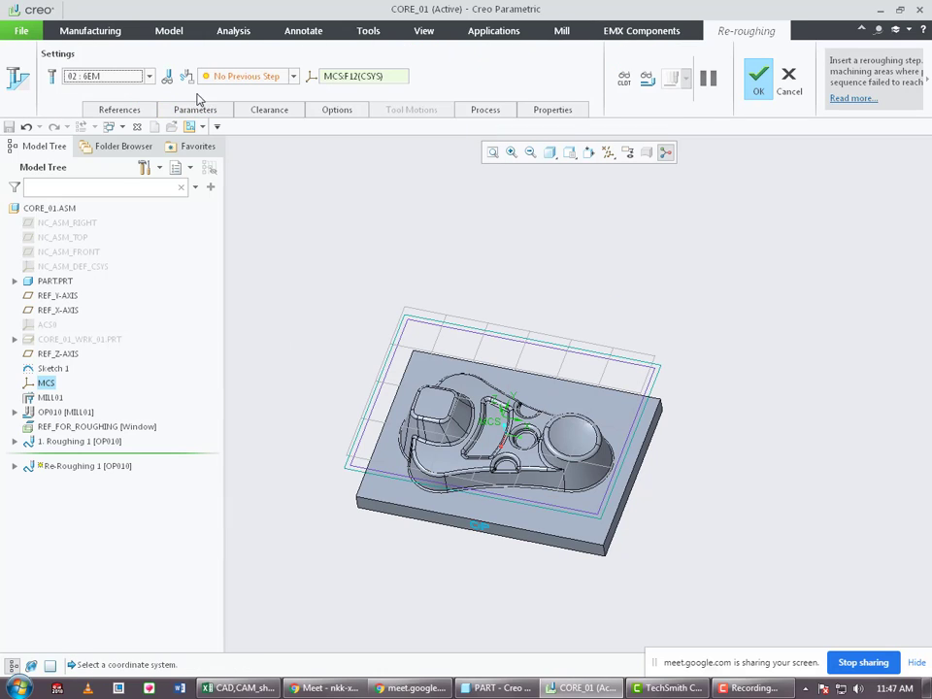
pyautogui.click(250, 78)
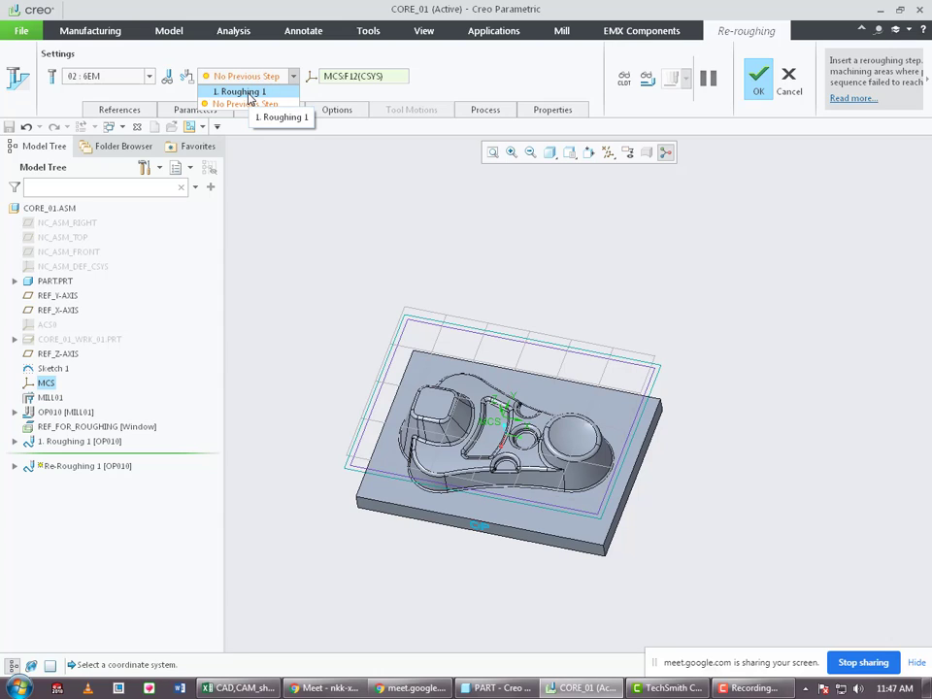
pyautogui.click(247, 92)
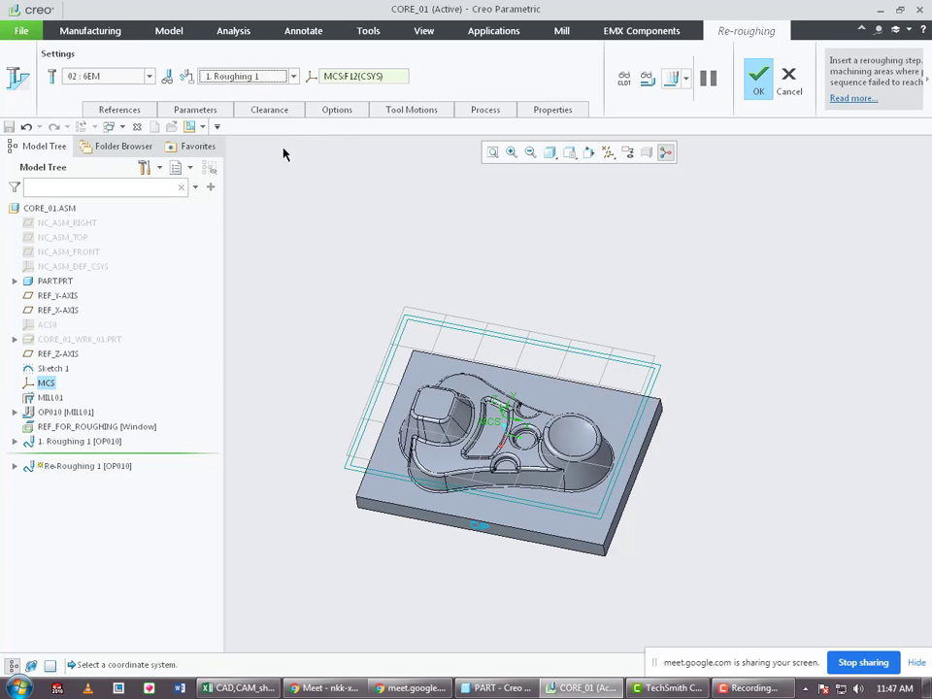
pyautogui.click(180, 111)
pyautogui.click(122, 110)
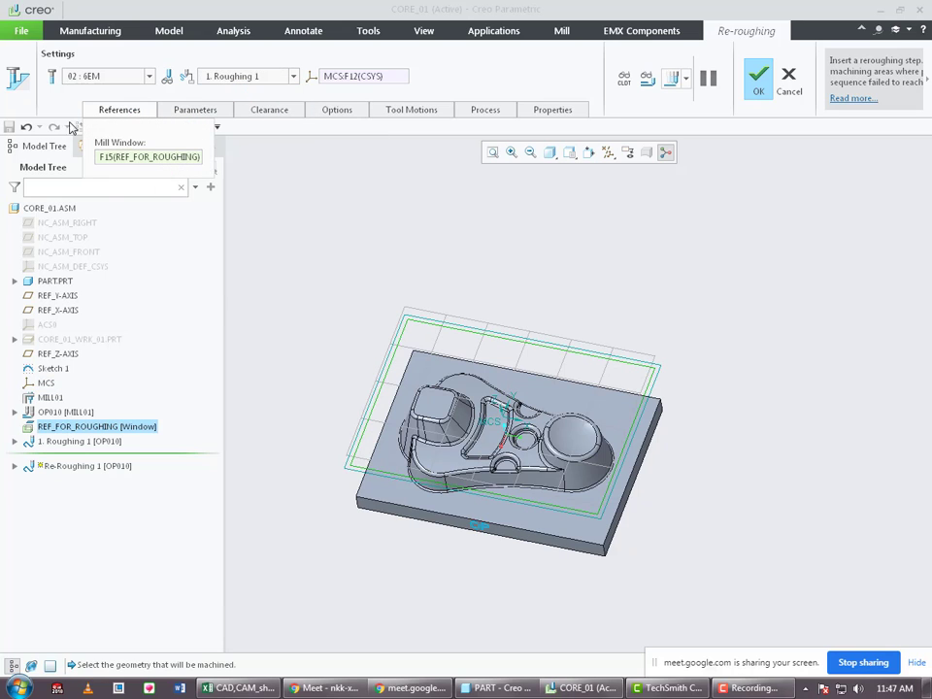
# Set the Re-roughing CUT_FEED to 1000 and FREE_FEED to 3000.
pyautogui.click(199, 109)
pyautogui.click(324, 144)
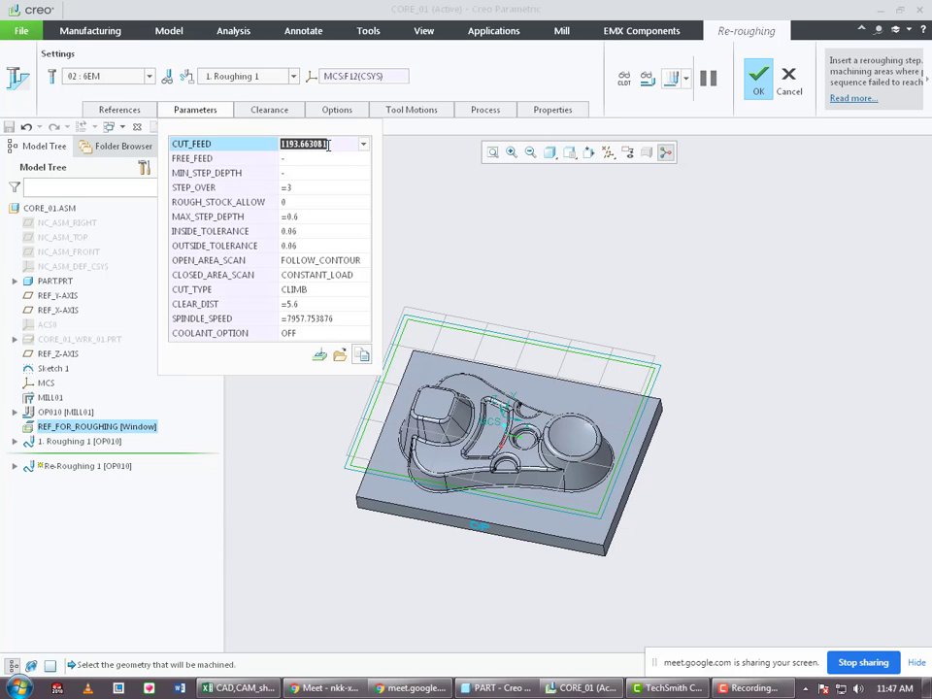
pyautogui.write('1000')
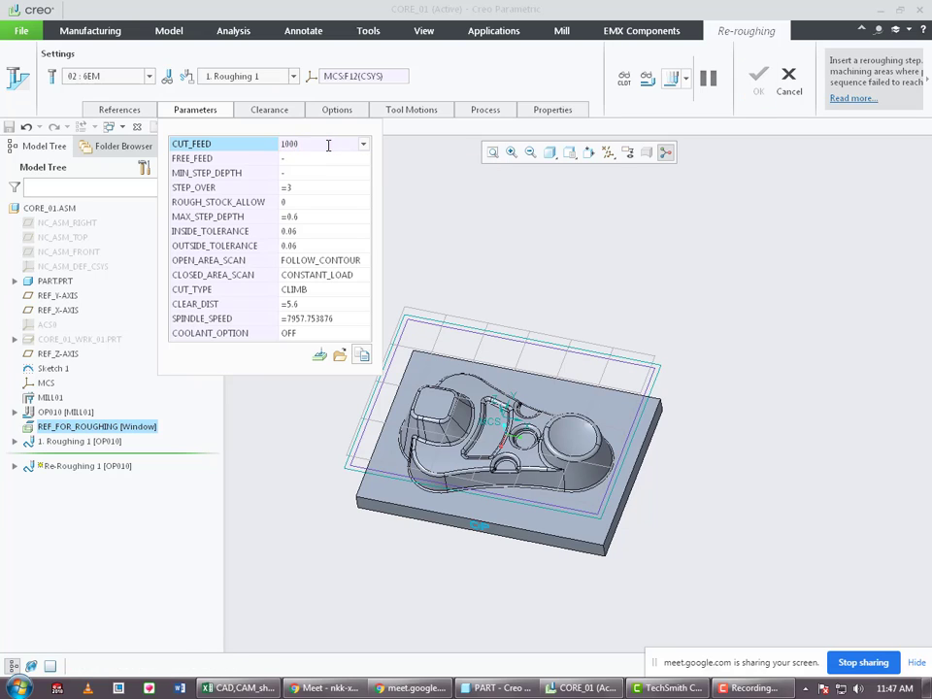
pyautogui.press('Return')
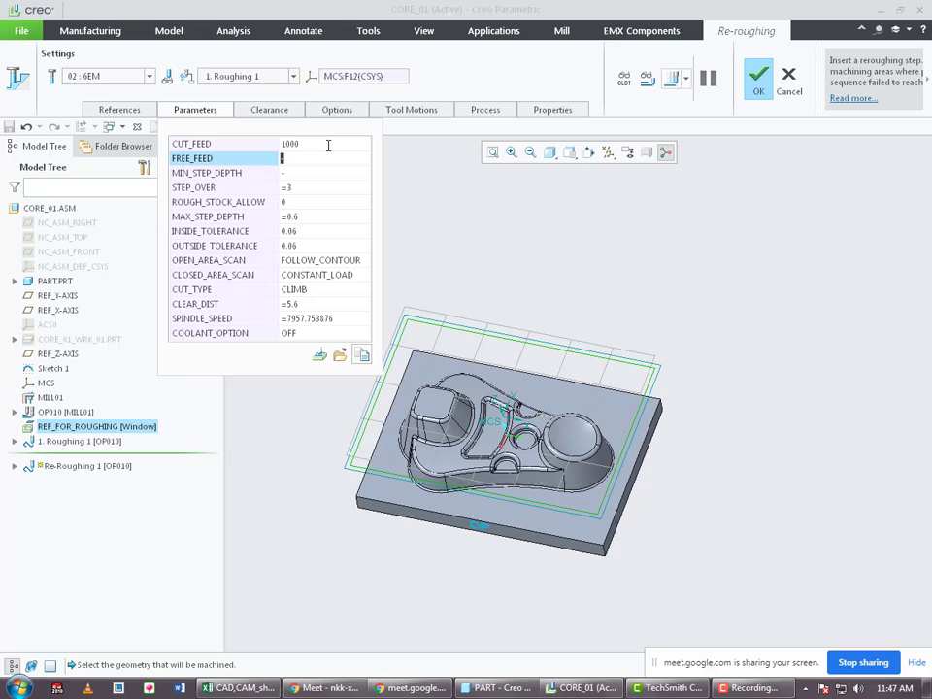
pyautogui.write('3000')
pyautogui.press('Return')
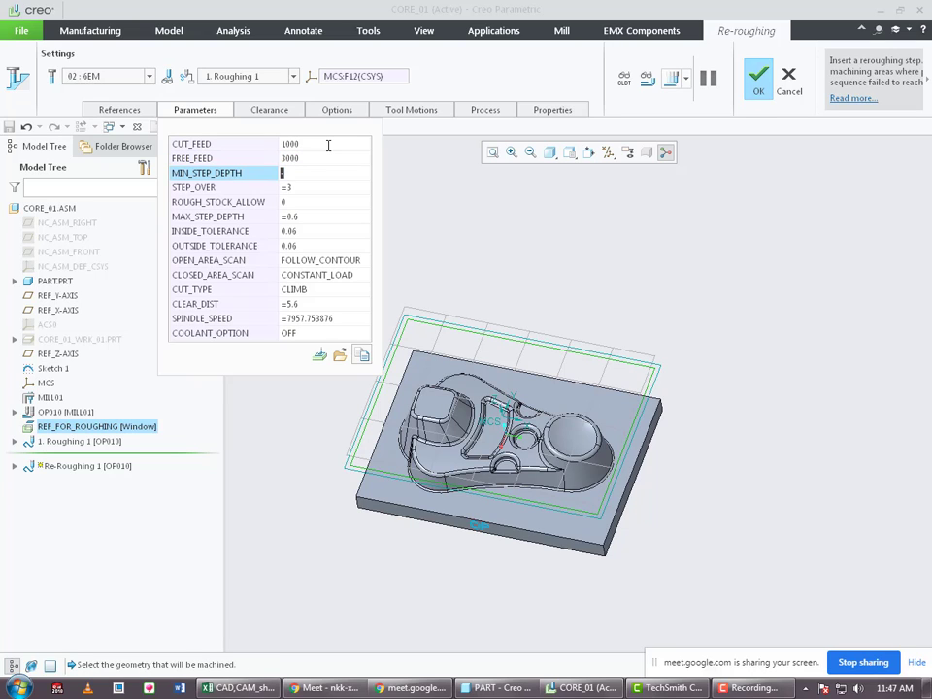
# Set the Re-roughing MAX_STEP_DEPTH to 0.1, STEP_OVER to 2.5 and ROUGH_STOCK_ALLOW to 0.1.
pyautogui.press('Return')
pyautogui.press('Return')
pyautogui.press('Return')
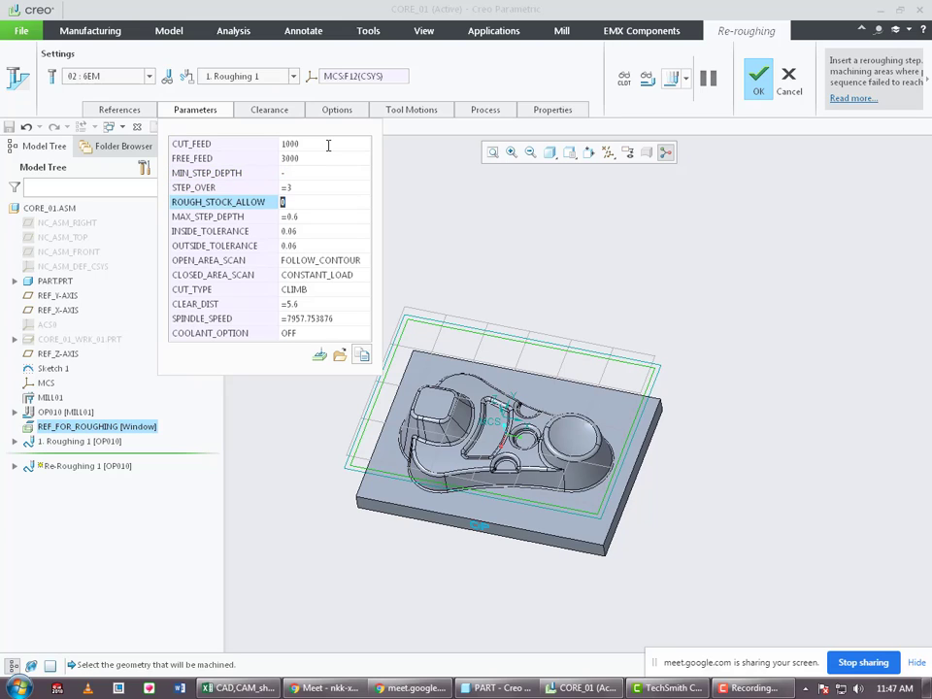
pyautogui.write('0')
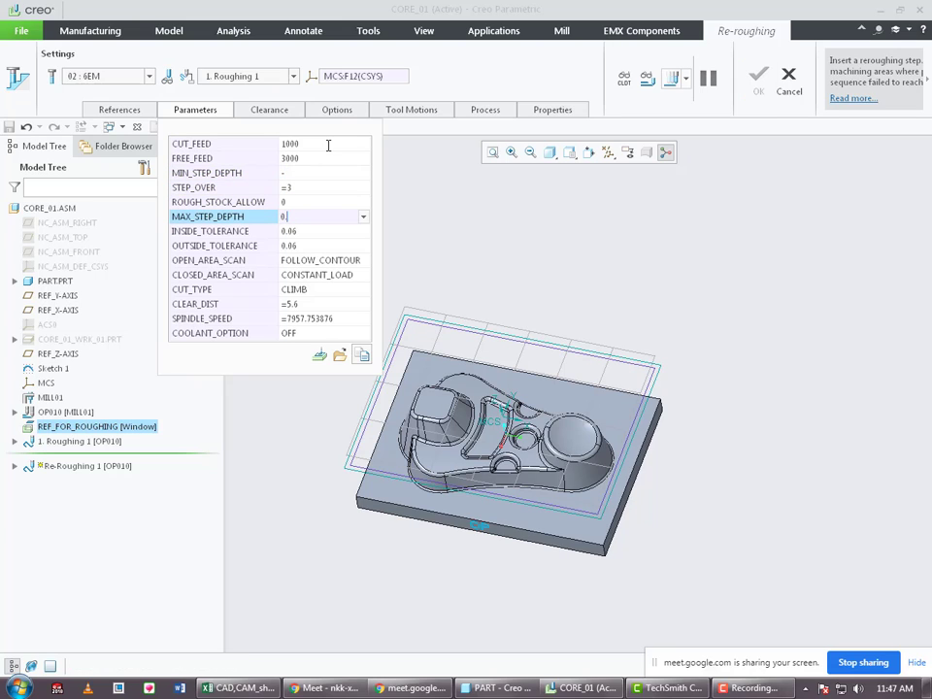
pyautogui.press('Return')
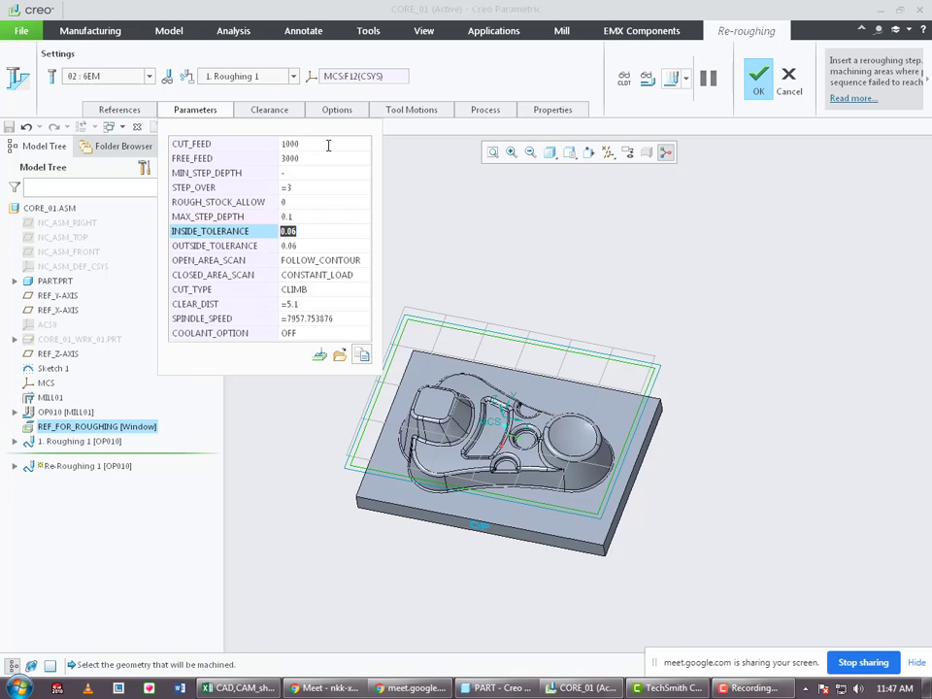
pyautogui.click(294, 187)
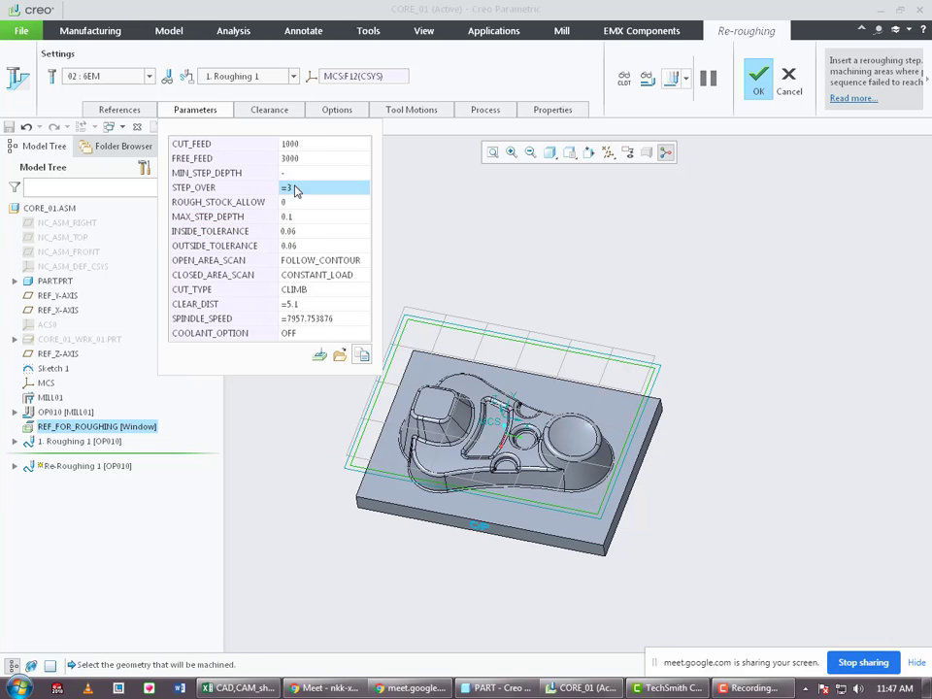
pyautogui.write('2.5')
pyautogui.press('Return')
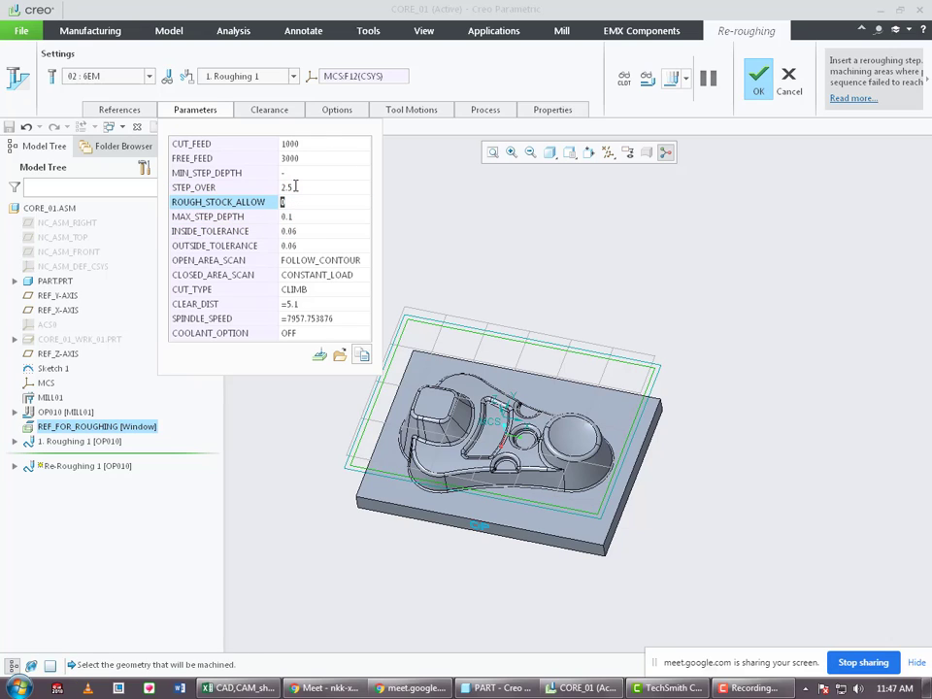
pyautogui.write('0')
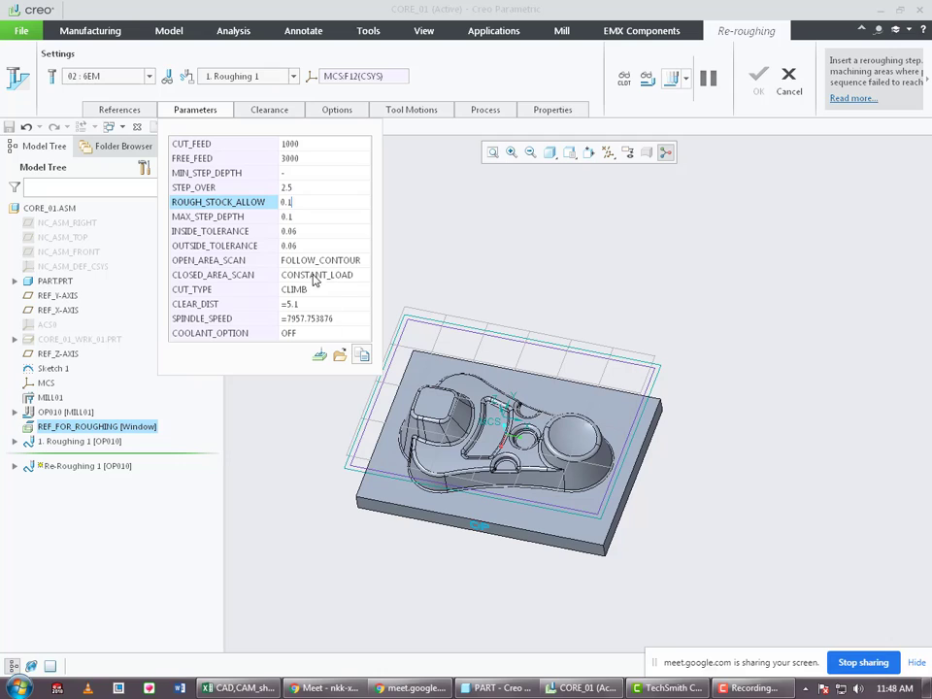
# Set the Re-roughing CLEAR_DIST to 10 and SPINDLE_SPEED to 2200.
pyautogui.click(296, 305)
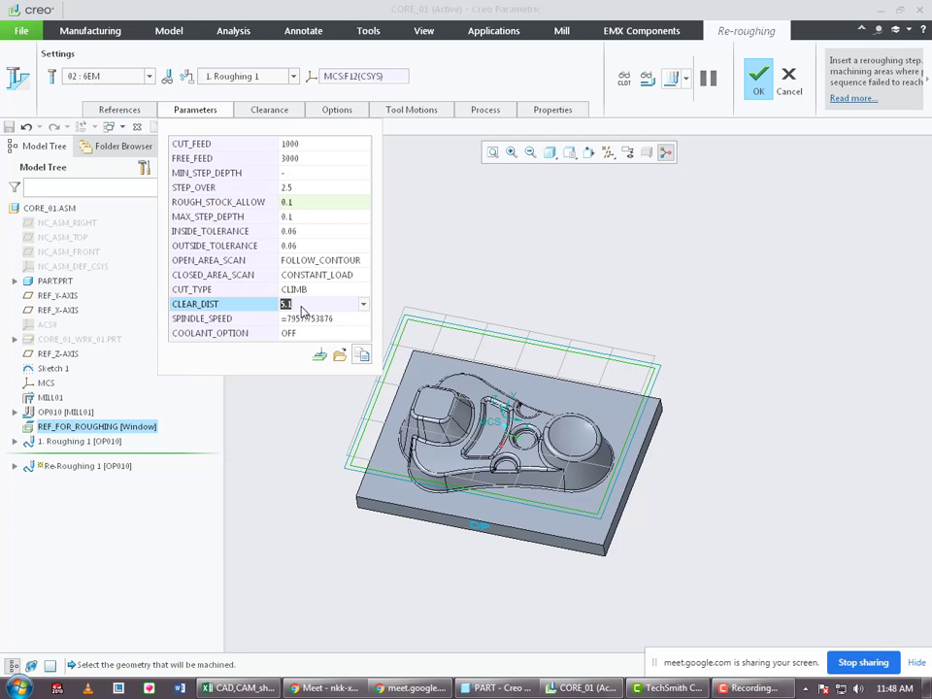
pyautogui.write('10')
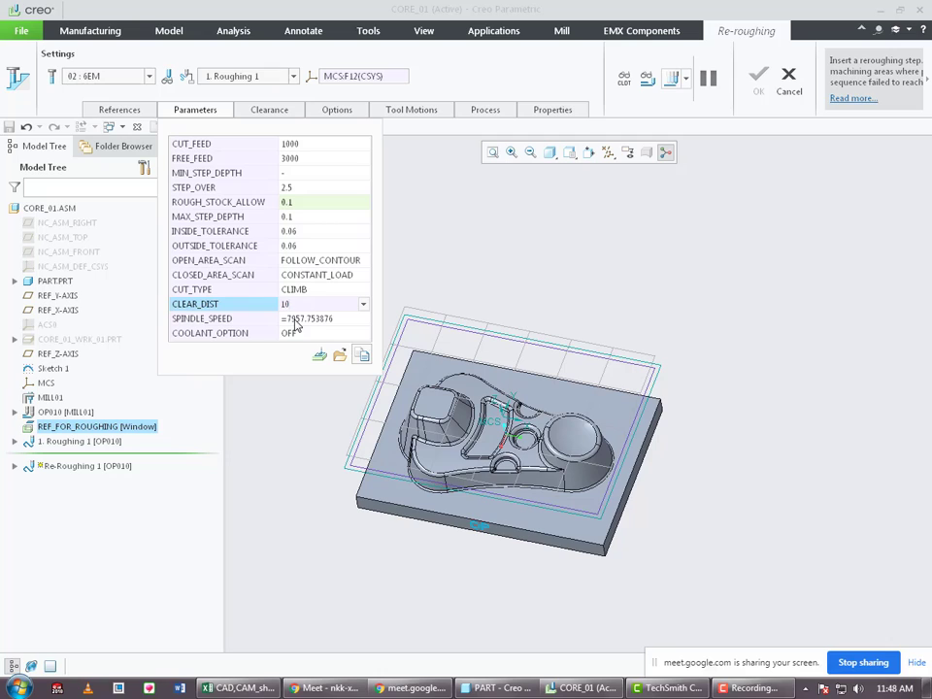
pyautogui.click(296, 320)
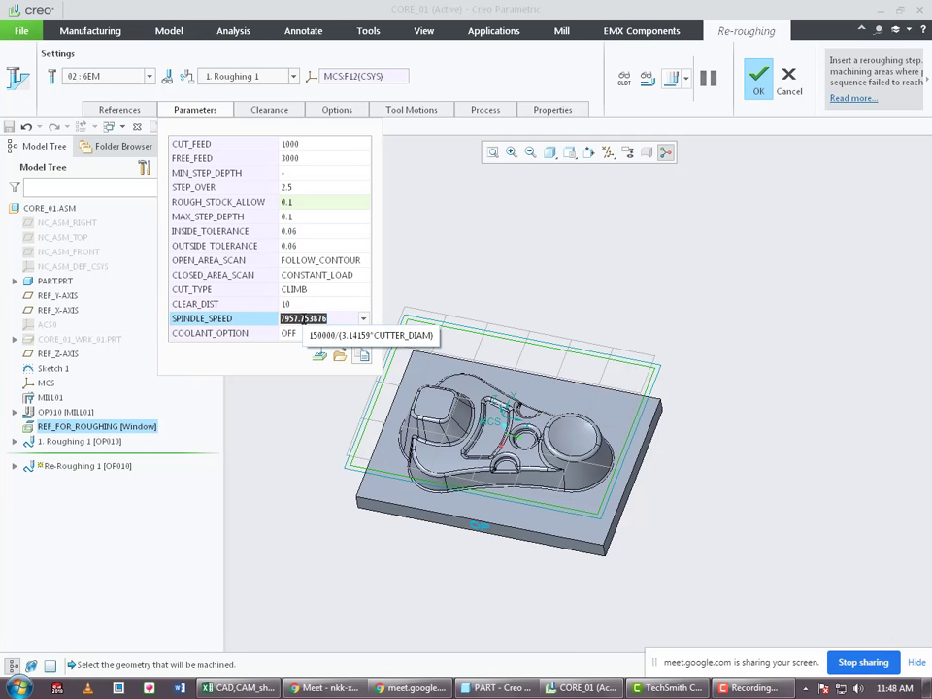
pyautogui.write('1800')
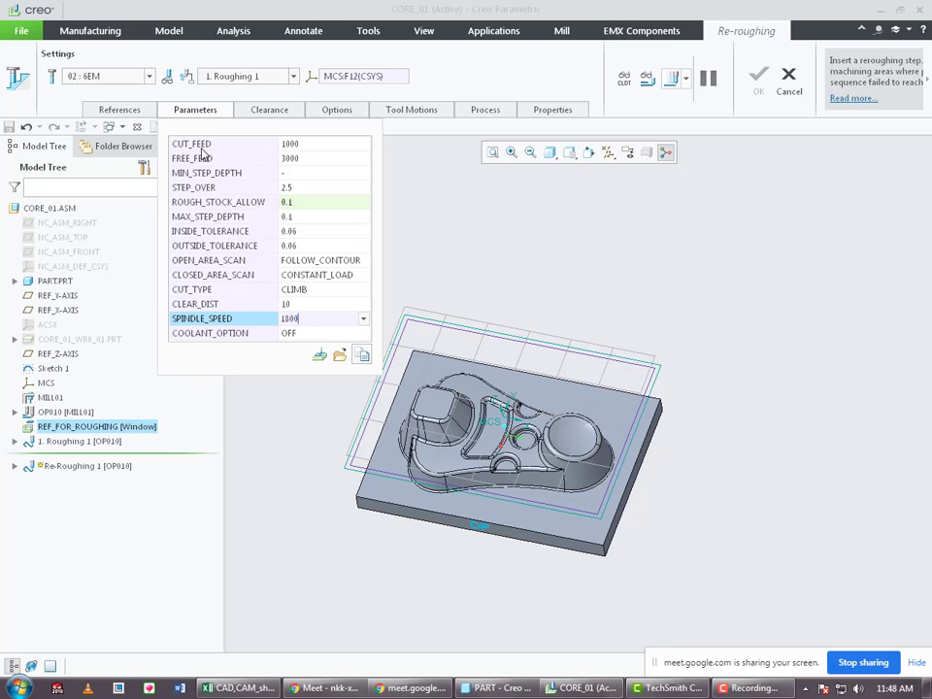
pyautogui.doubleClick(300, 319)
pyautogui.write('22')
# Play the Re-roughing tool path on screen, at the slowest speed first and then faster, inspecting the cuts closely, and close the playback.
pyautogui.click(670, 77)
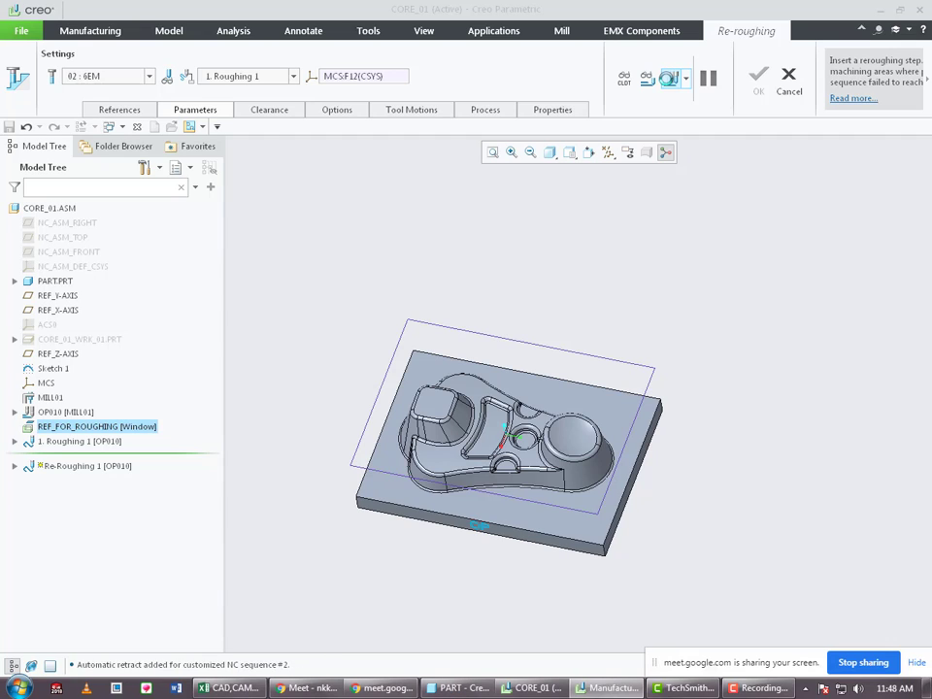
pyautogui.click(666, 79)
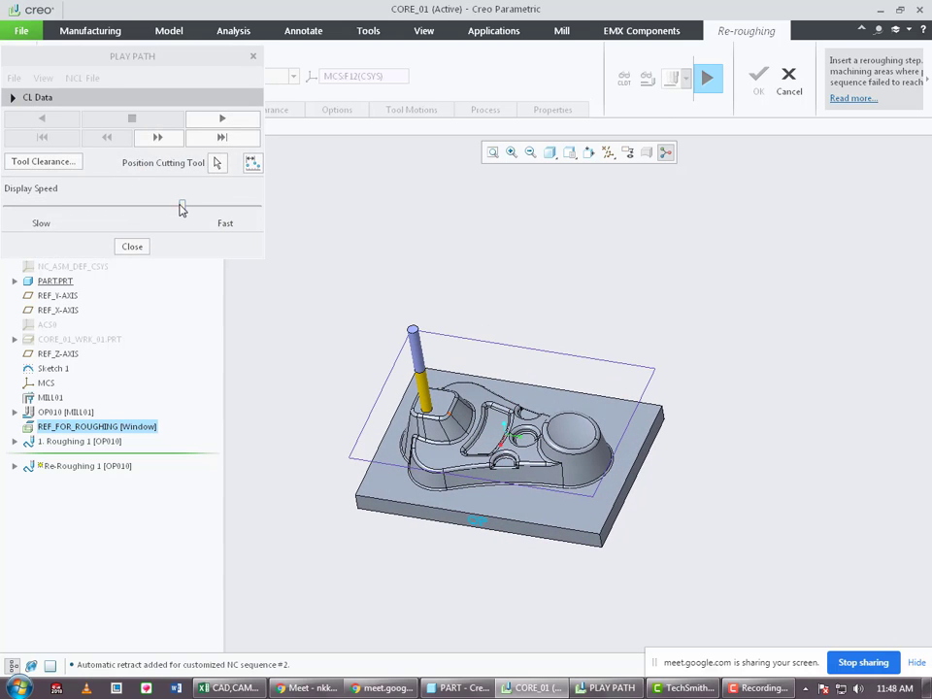
pyautogui.moveTo(180, 206); pyautogui.dragTo(5, 206)
pyautogui.click(241, 123)
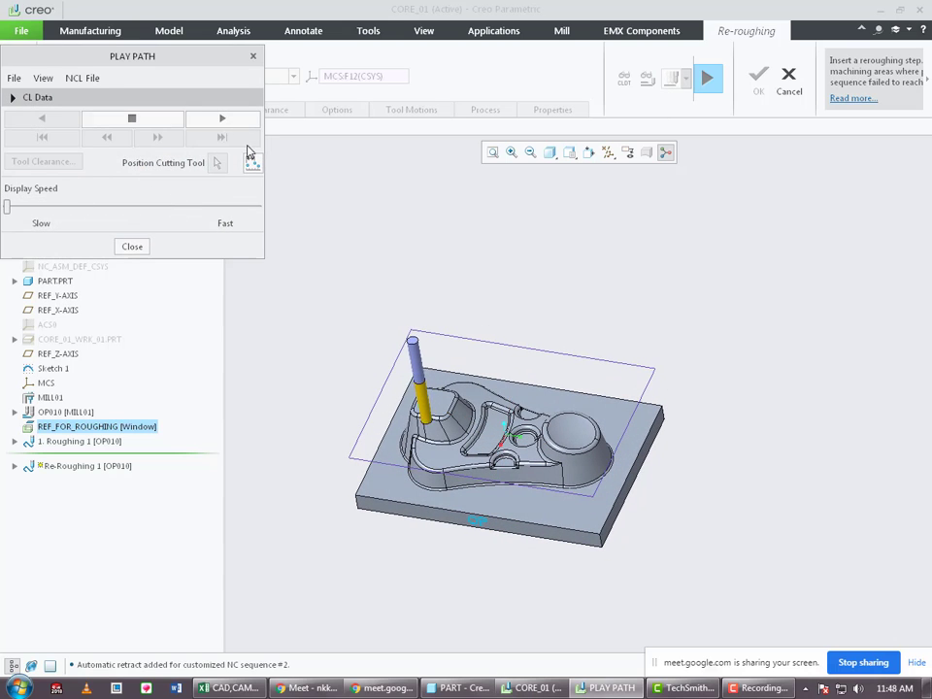
pyautogui.scroll(3, 398, 427)
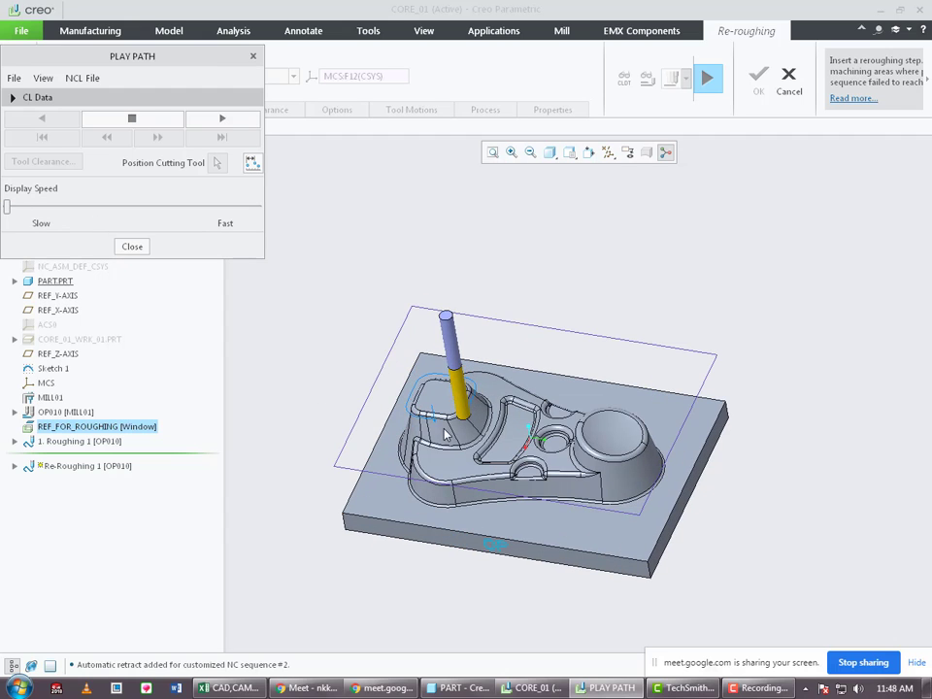
pyautogui.scroll(2, 417, 415)
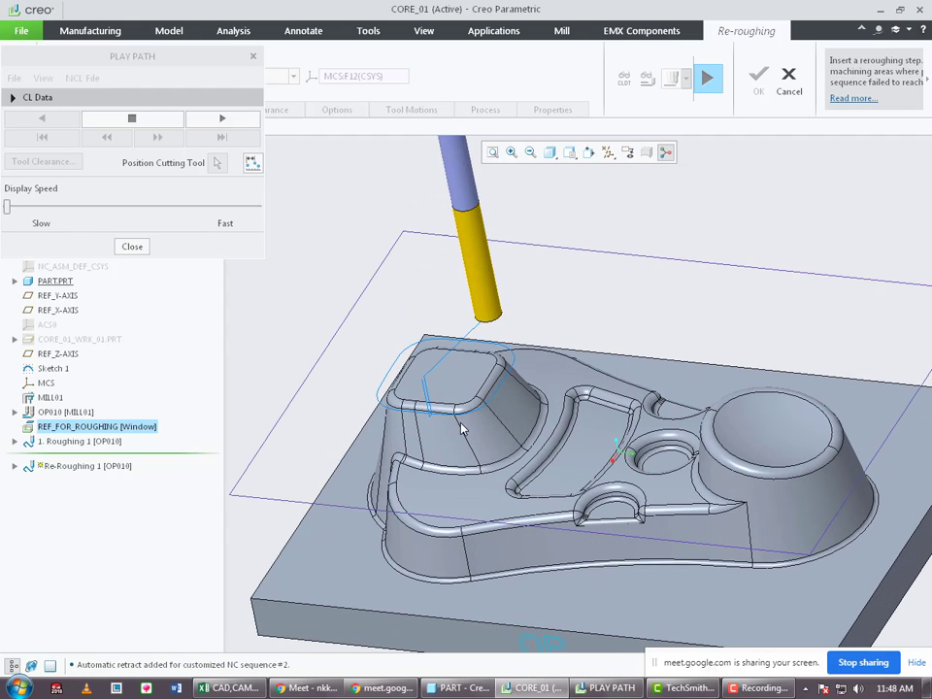
pyautogui.moveTo(485, 443); pyautogui.dragTo(509, 420, button='middle')
pyautogui.scroll(-4, 544, 418)
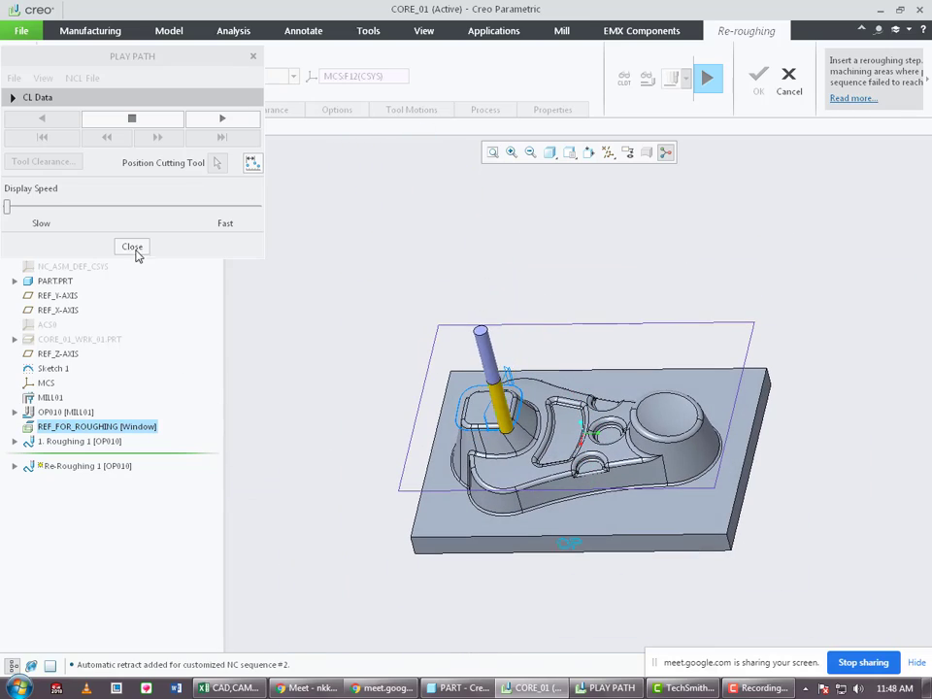
pyautogui.moveTo(6, 207); pyautogui.dragTo(147, 231)
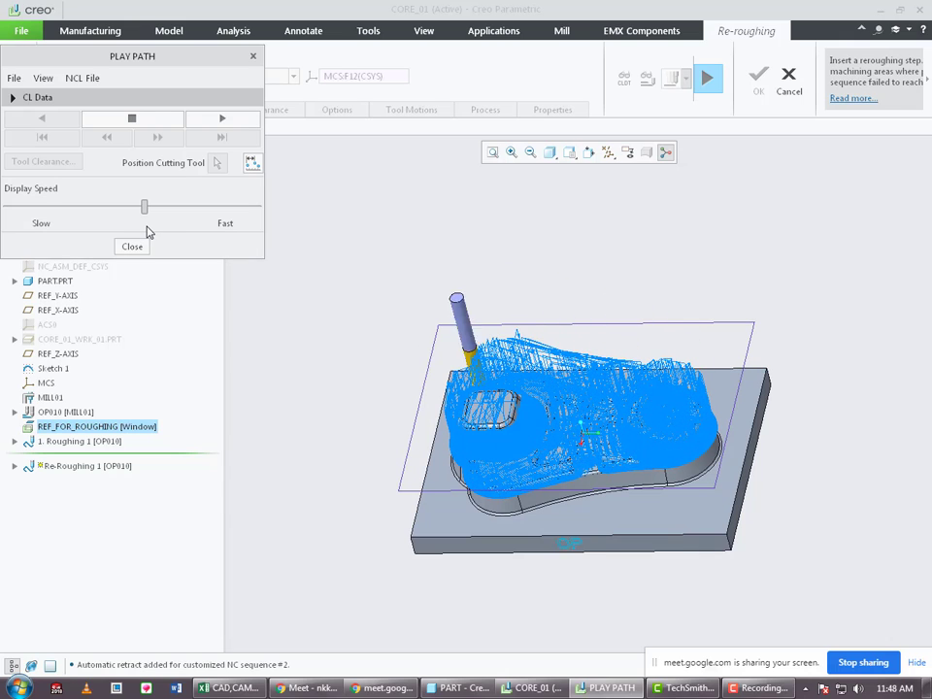
pyautogui.moveTo(147, 231); pyautogui.dragTo(178, 233)
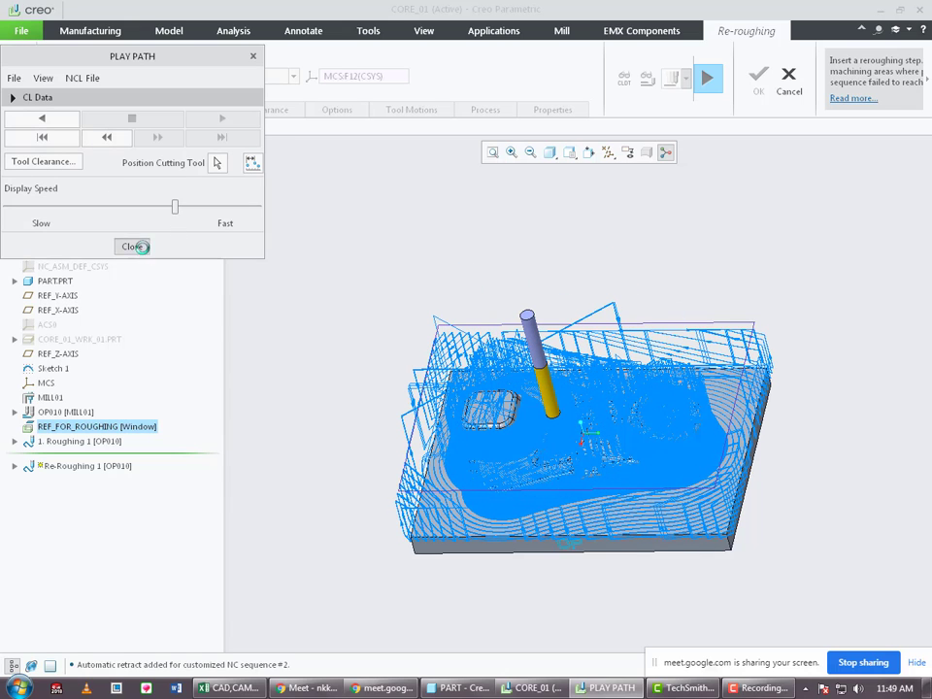
pyautogui.click(131, 246)
# Review the OPEN_AREA_SCAN options and set the Re-roughing CLOSED_AREA_SCAN to TYPE_3.
pyautogui.click(204, 110)
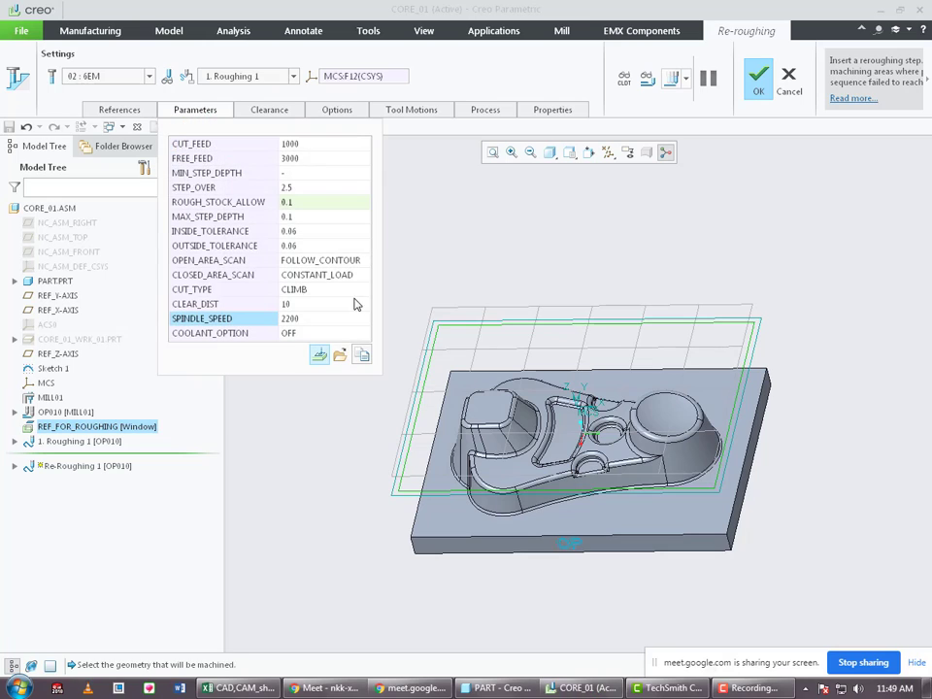
pyautogui.click(364, 263)
pyautogui.click(364, 261)
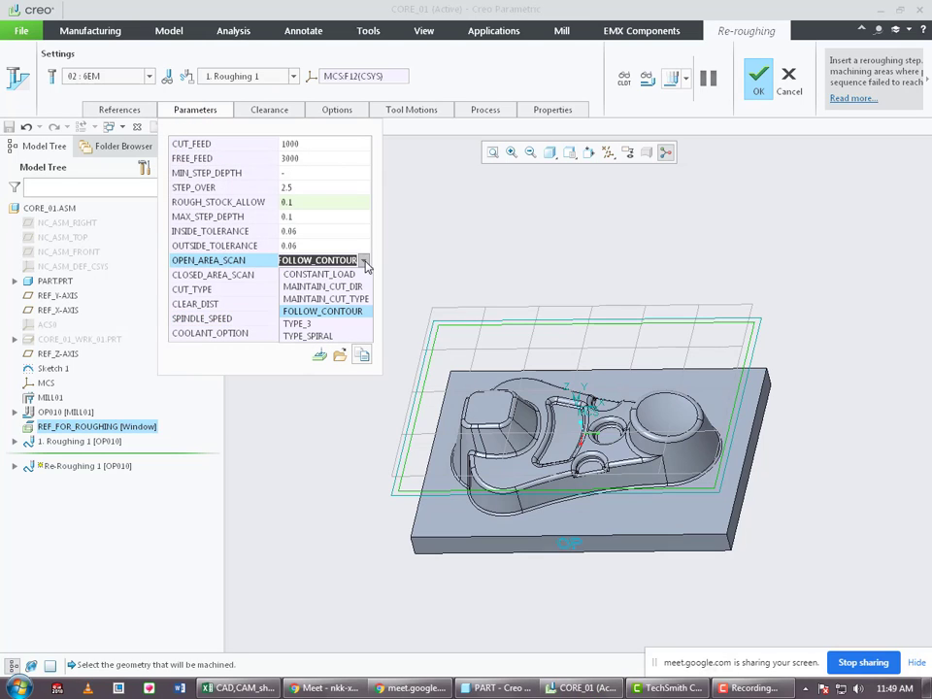
pyautogui.click(365, 262)
pyautogui.click(362, 276)
pyautogui.click(364, 275)
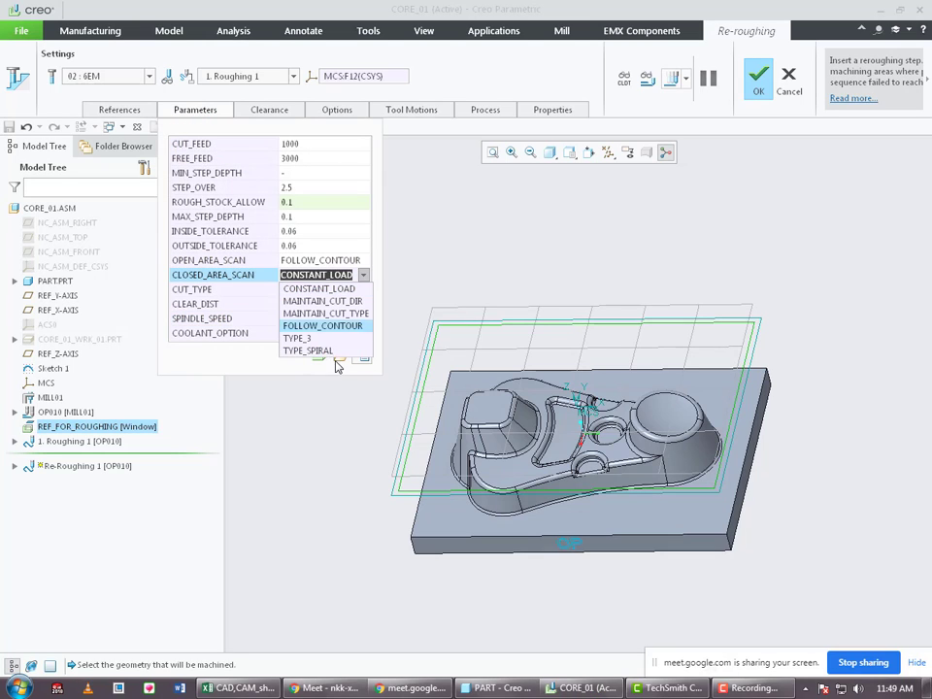
pyautogui.click(330, 338)
pyautogui.click(354, 289)
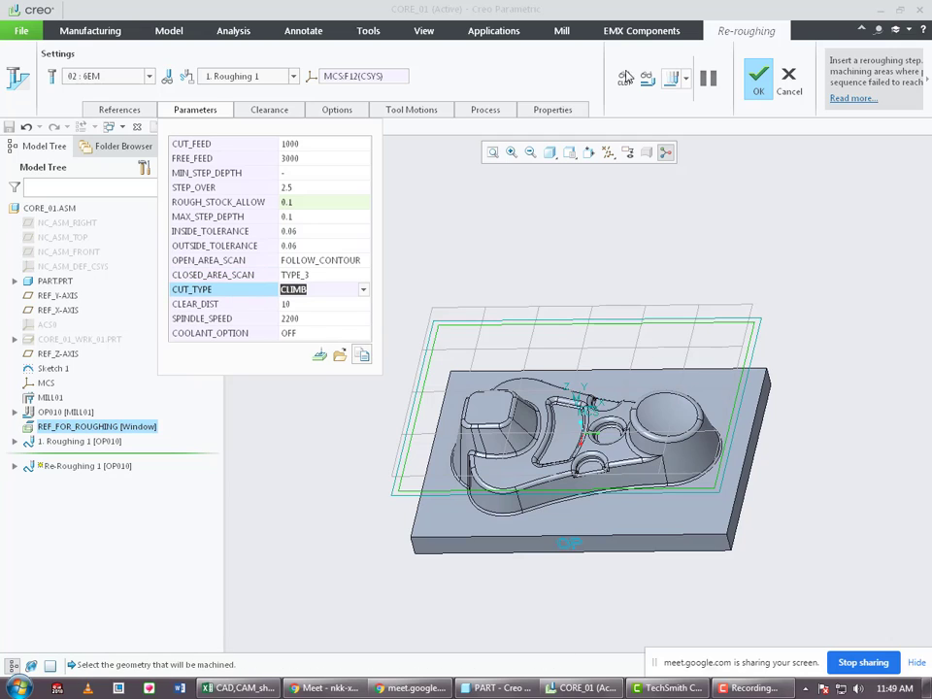
# Replay the Re-roughing tool path with the changed scan type, at medium speed and then faster, and close the playback.
pyautogui.click(670, 78)
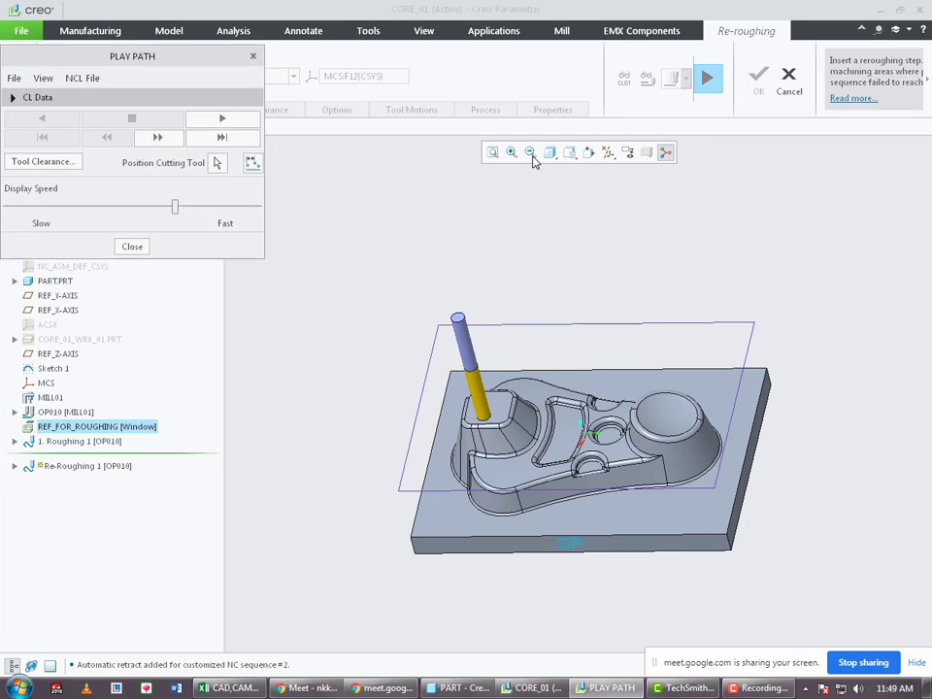
pyautogui.moveTo(175, 206); pyautogui.dragTo(122, 205)
pyautogui.click(257, 125)
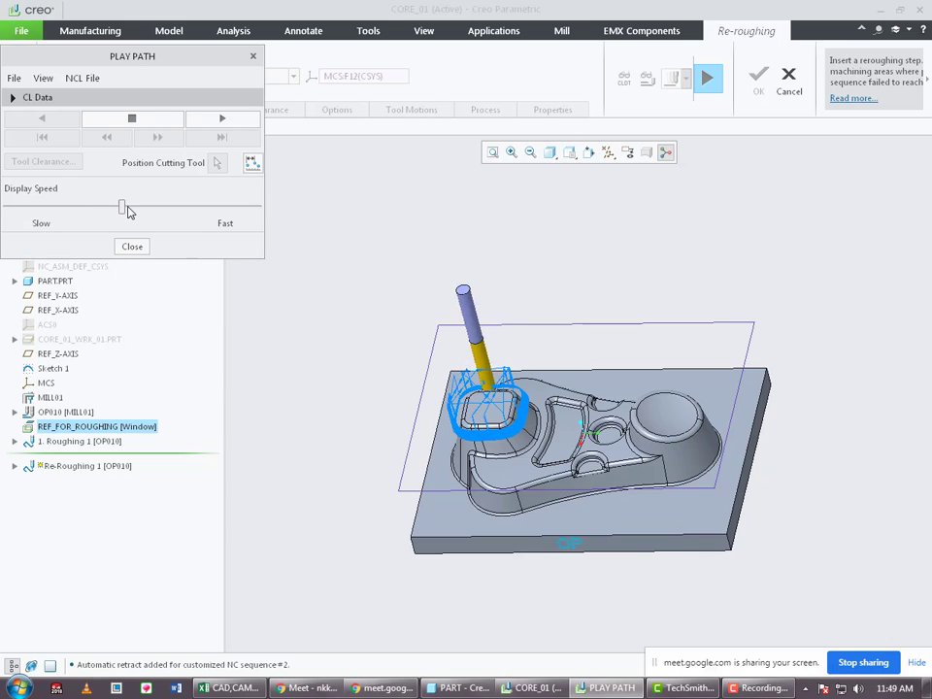
pyautogui.click(173, 209)
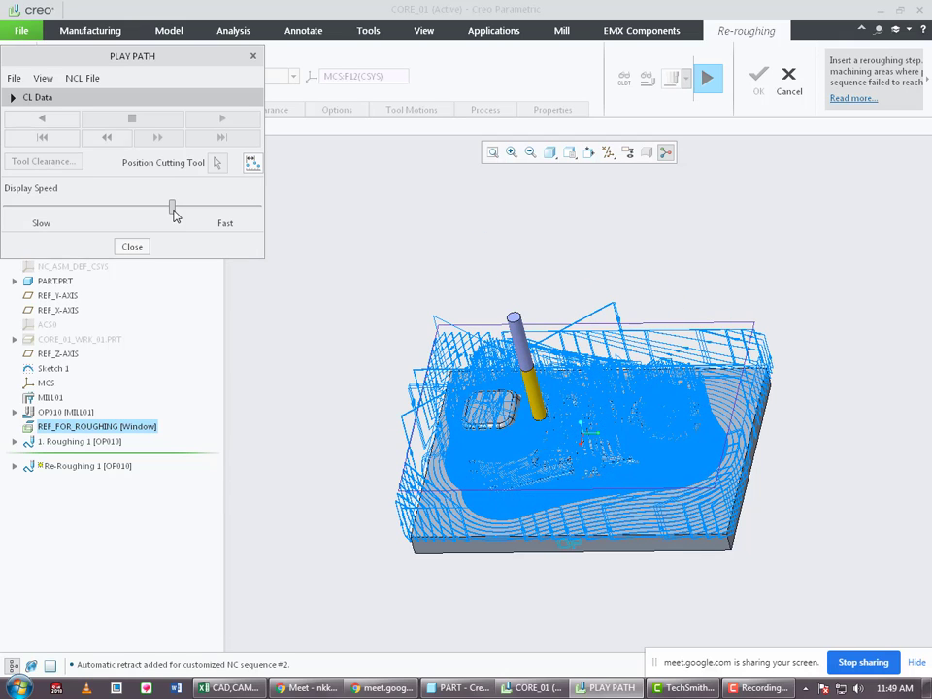
pyautogui.click(131, 248)
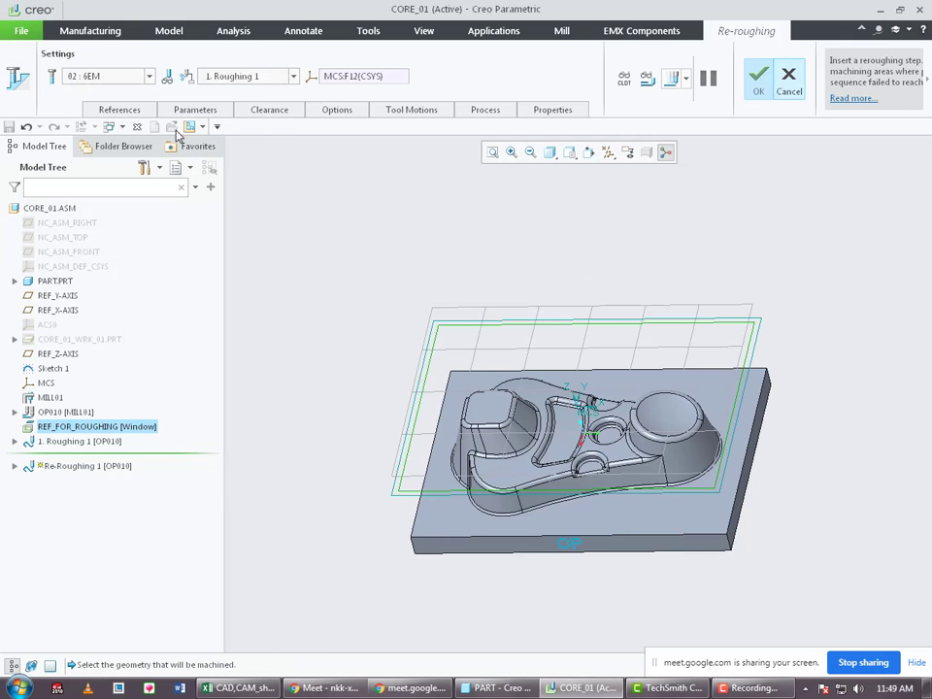
# Set the Re-roughing OPEN_AREA_SCAN parameter to TYPE_3.
pyautogui.click(195, 108)
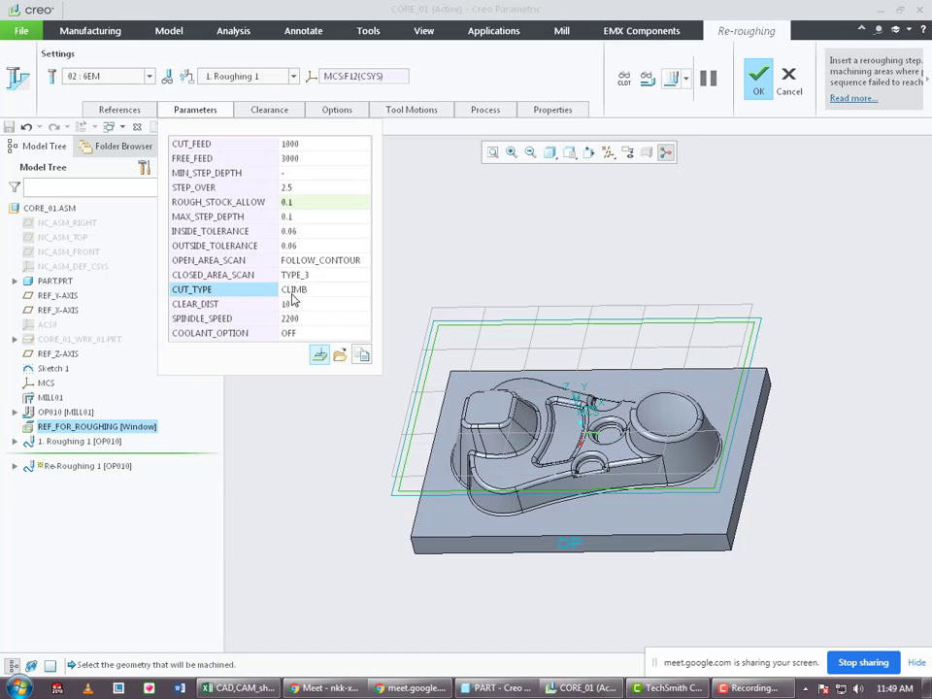
pyautogui.click(361, 261)
pyautogui.click(328, 324)
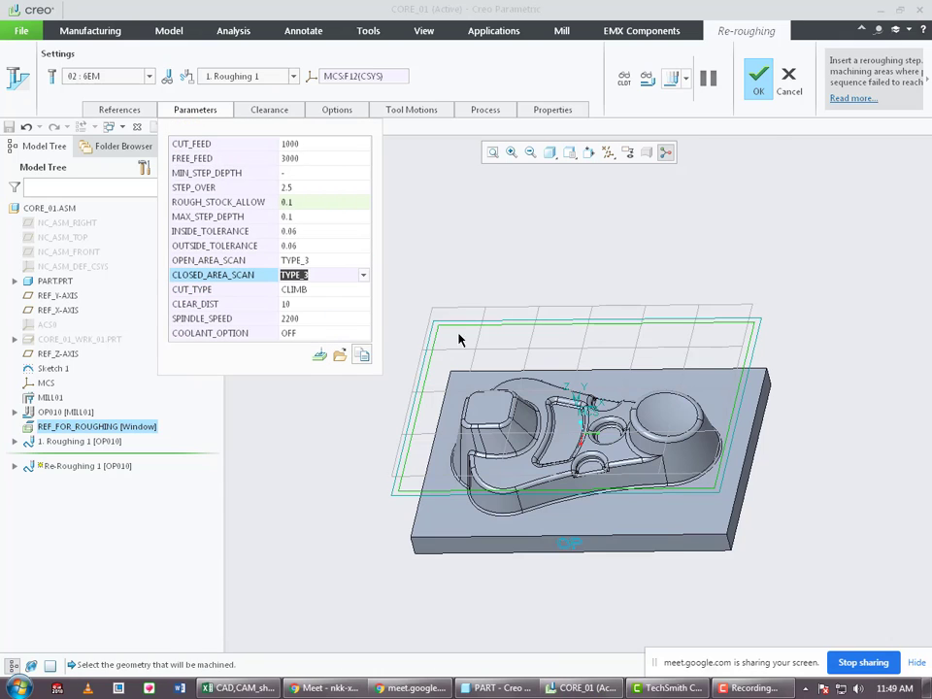
# Recompute and play the Re-roughing tool path at a slightly increased speed, examining the cuts over the core closely.
pyautogui.click(680, 236)
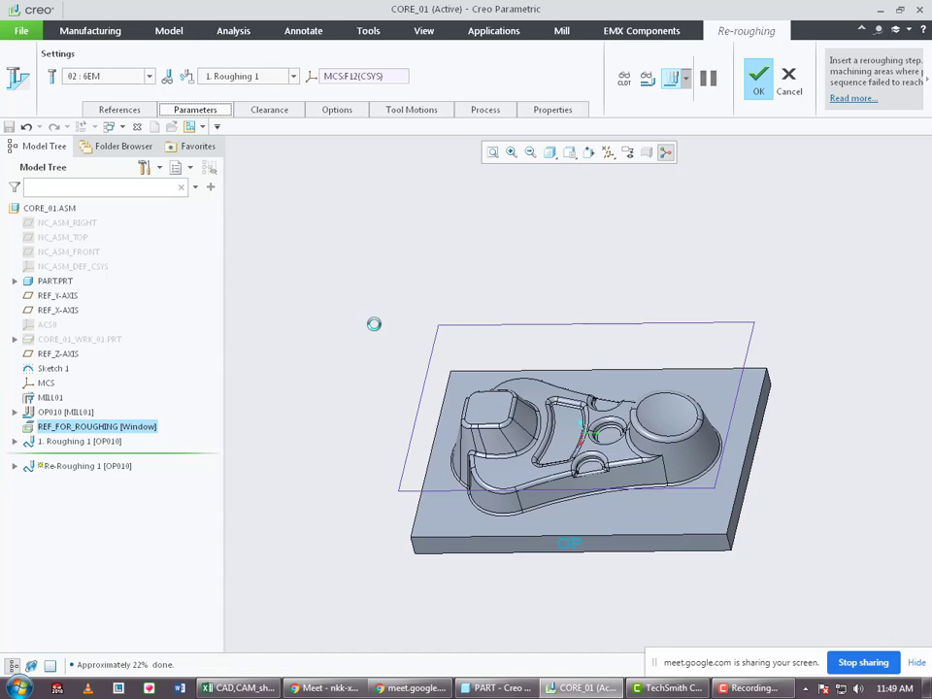
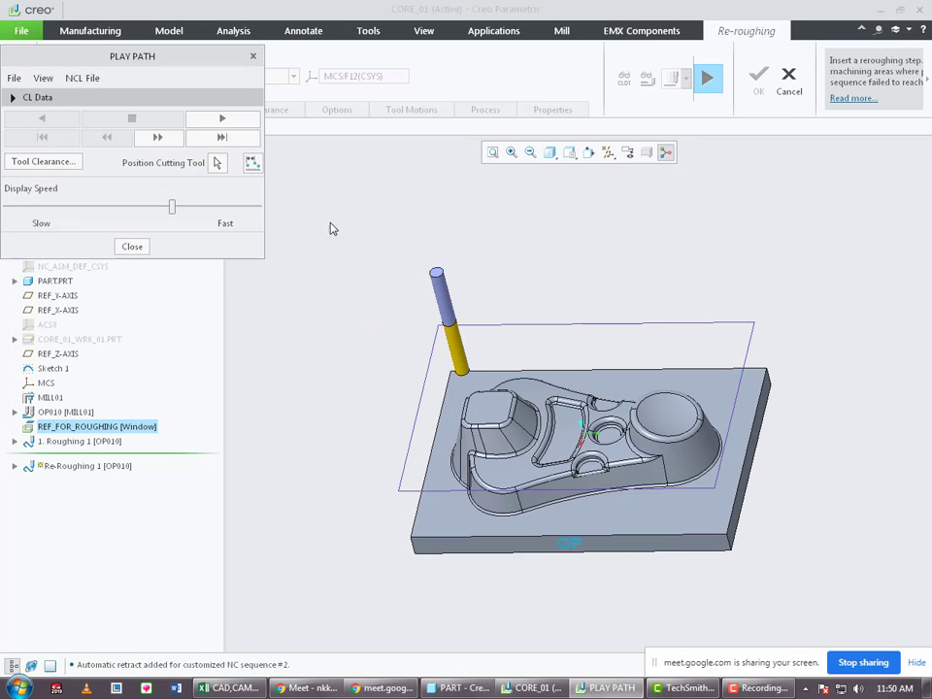
pyautogui.click(247, 121)
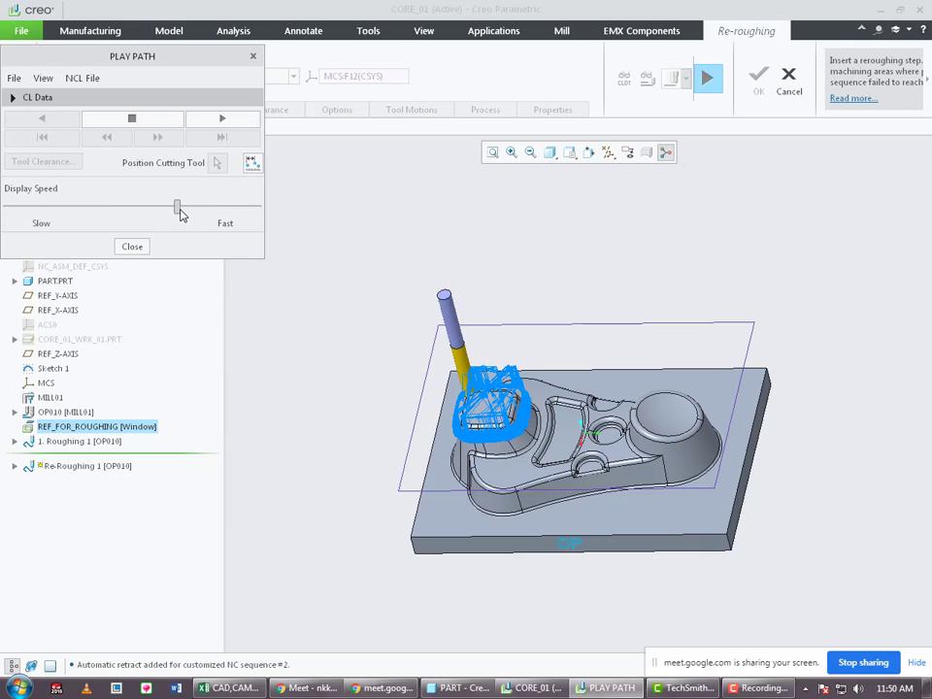
pyautogui.moveTo(182, 214); pyautogui.dragTo(189, 215)
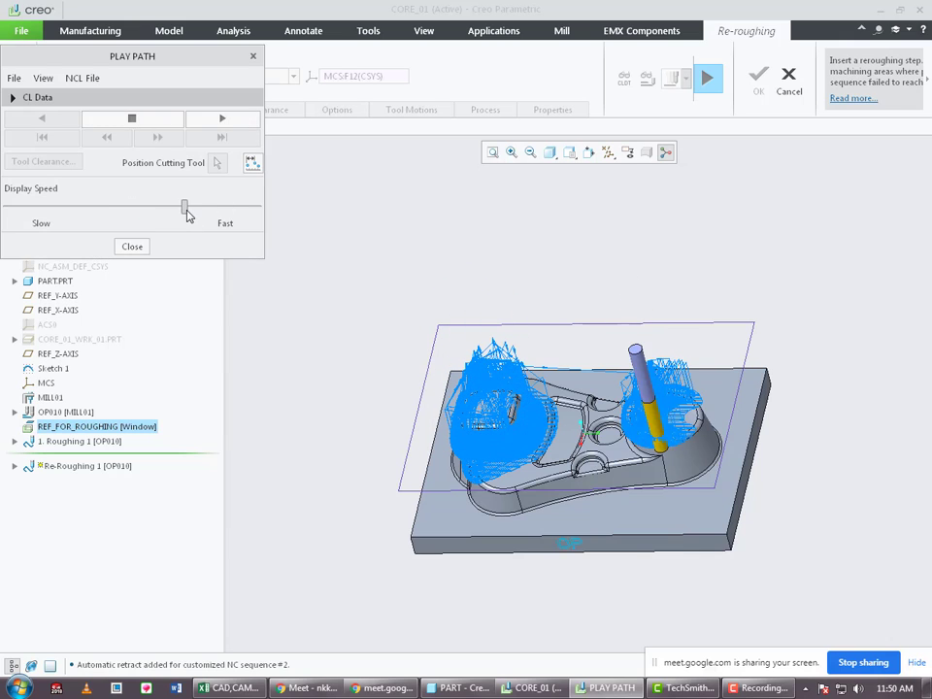
pyautogui.moveTo(583, 466); pyautogui.dragTo(595, 415, button='middle')
pyautogui.hotkey('ctrl', 'd')
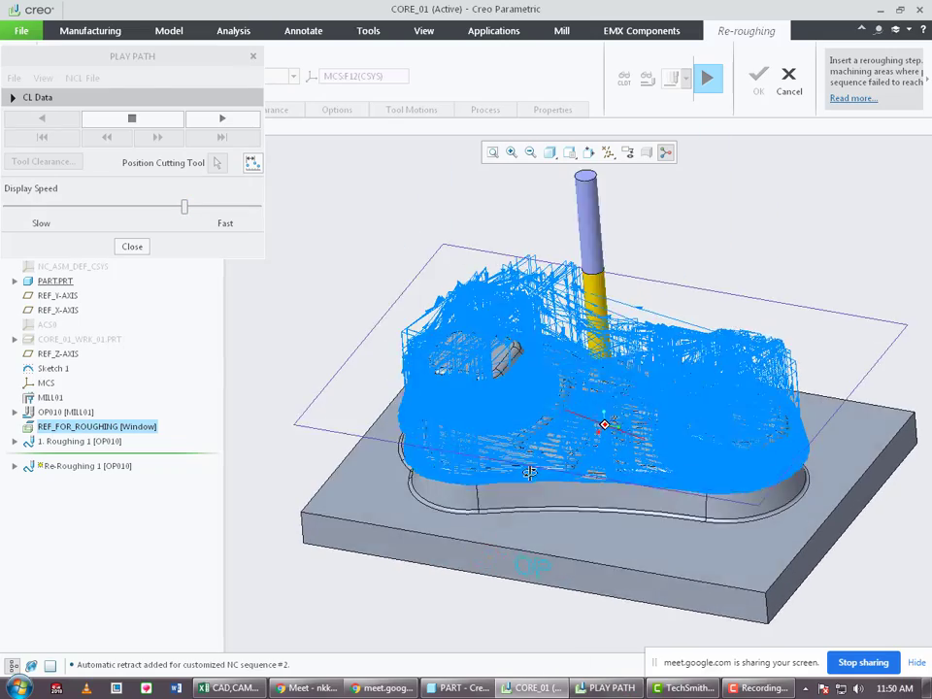
pyautogui.scroll(5, 504, 485)
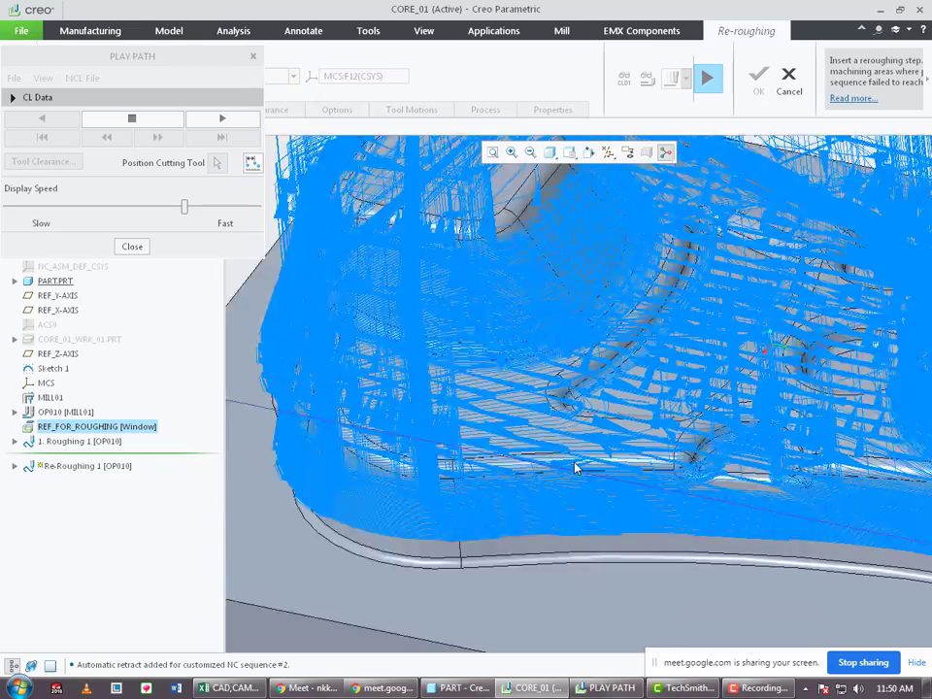
pyautogui.scroll(-3, 510, 511)
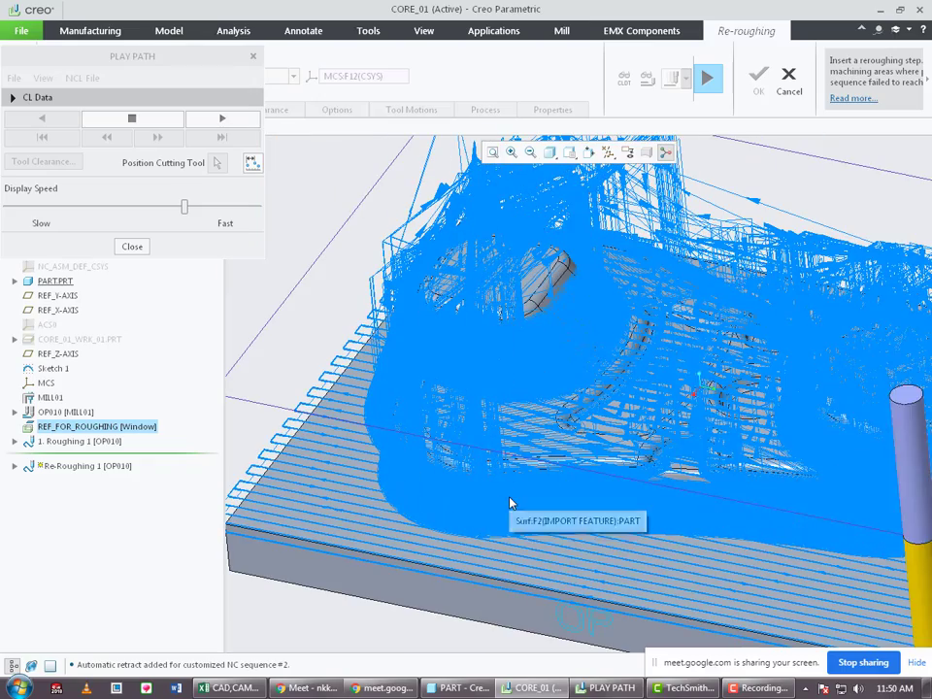
# Examine the tool path passes and their connections along the plate's edge and corner, and close the playback.
pyautogui.scroll(-4, 455, 450)
pyautogui.moveTo(455, 451)
pyautogui.mouseDown(button='middle')
pyautogui.moveTo(495, 406)
pyautogui.moveTo(445, 472)
pyautogui.moveTo(467, 451)
pyautogui.mouseUp(button='middle')
pyautogui.scroll(6, 320, 529)
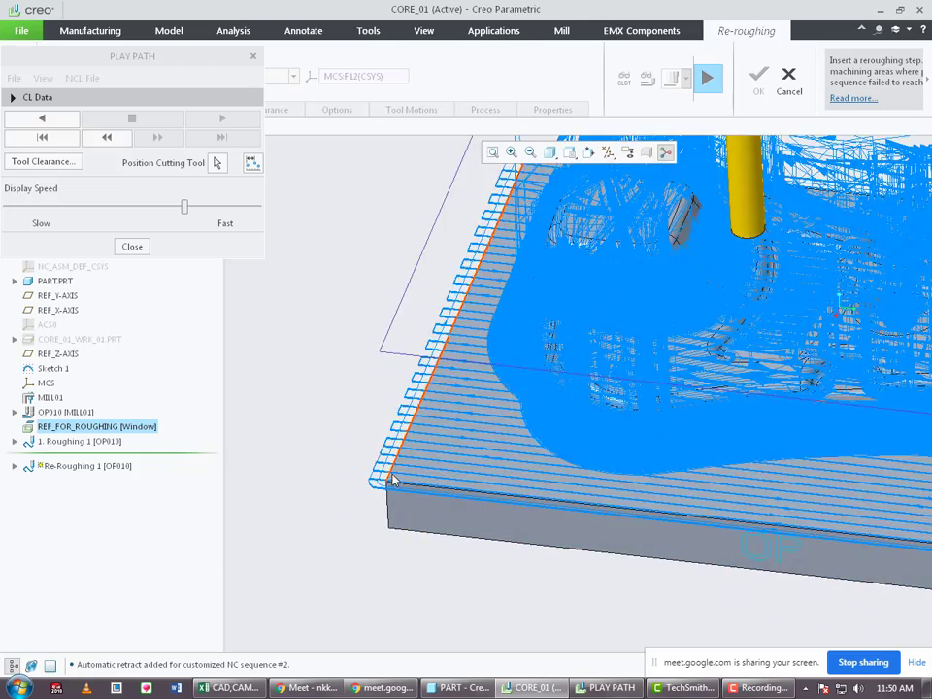
pyautogui.scroll(3, 361, 432)
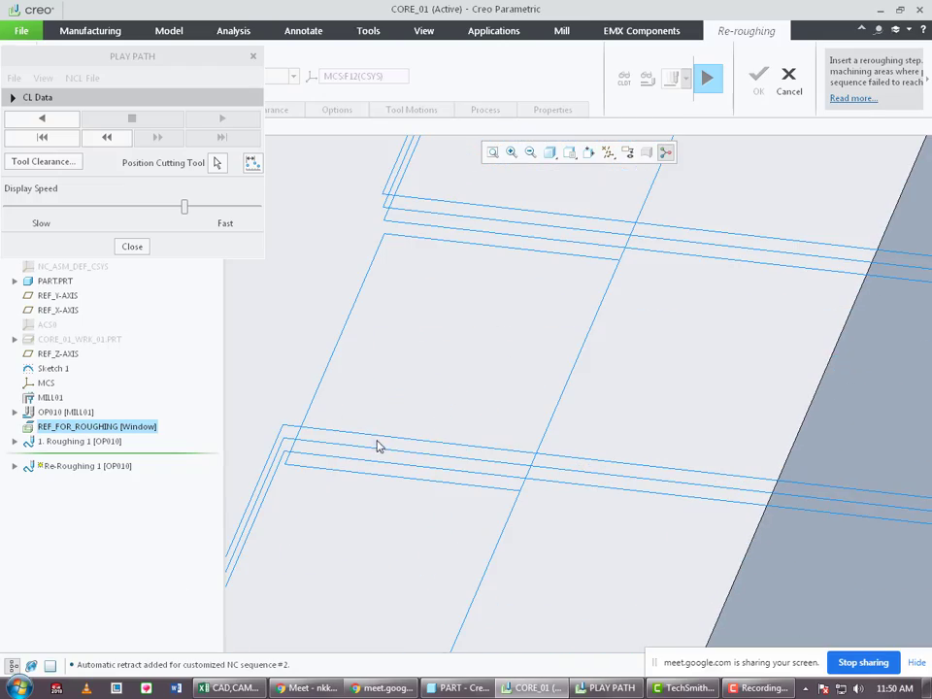
pyautogui.scroll(-3, 383, 460)
pyautogui.moveTo(375, 451); pyautogui.dragTo(366, 478, button='middle')
pyautogui.scroll(-3, 366, 479)
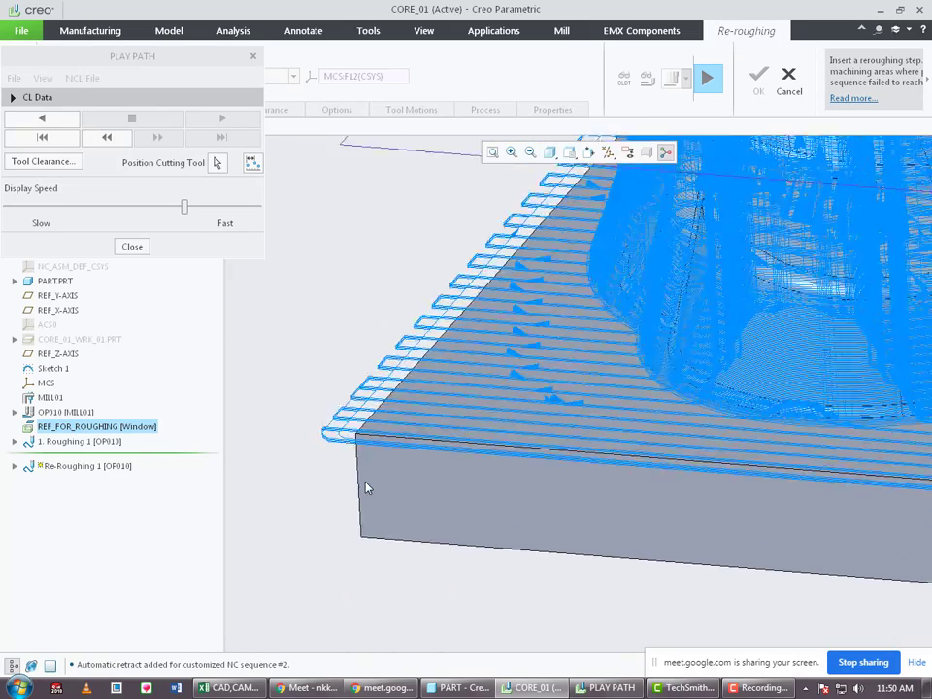
pyautogui.scroll(6, 358, 472)
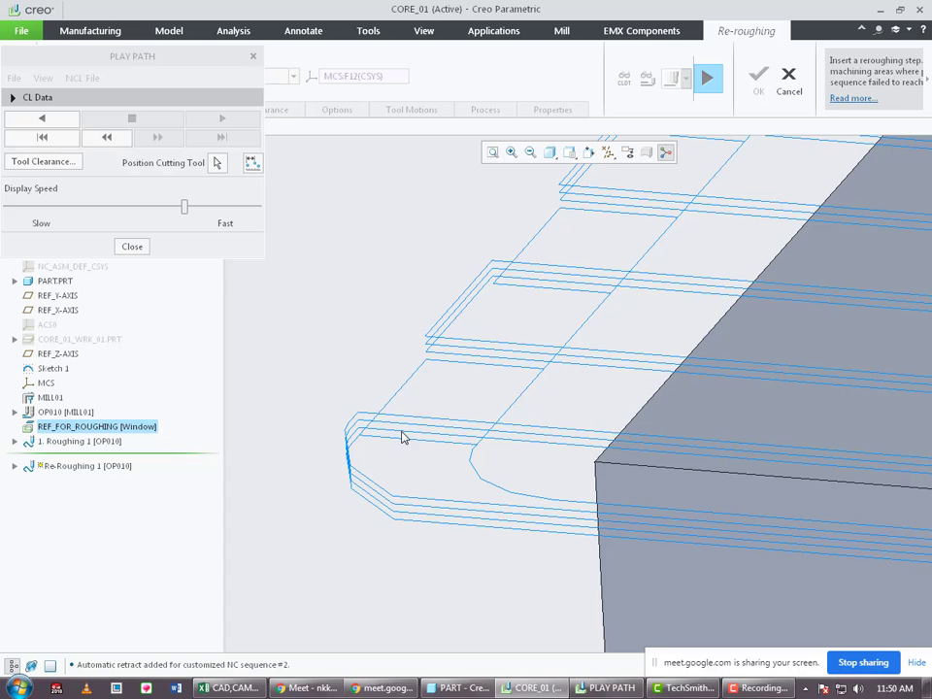
pyautogui.click(132, 247)
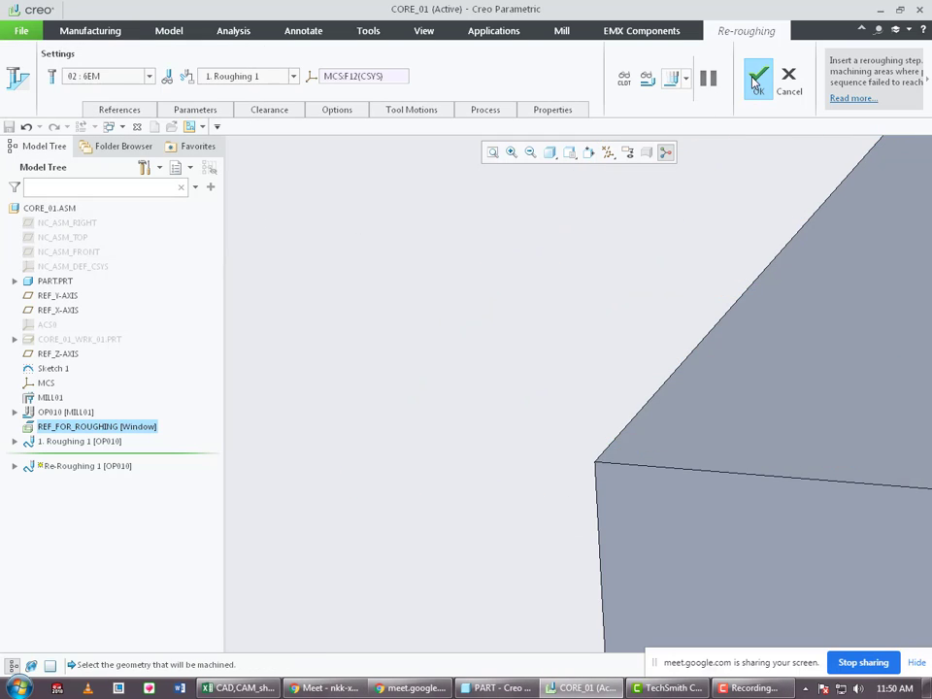
# Accept the Re-roughing step and show the hidden workpiece CORE_01_WRK_01.PRT.
pyautogui.scroll(12, 375, 368)
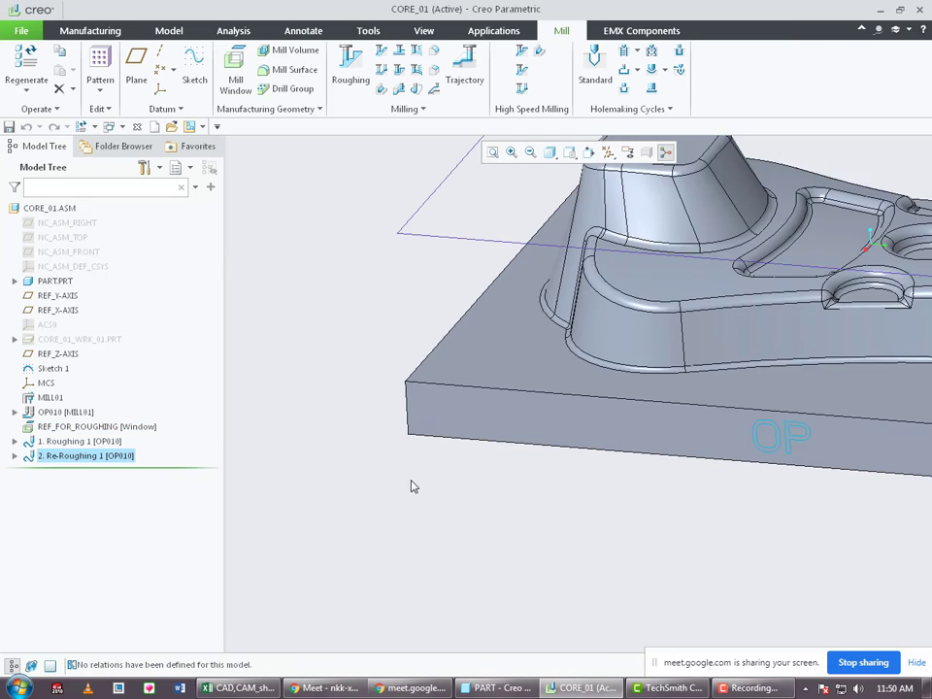
pyautogui.moveTo(520, 435); pyautogui.dragTo(507, 460, button='middle')
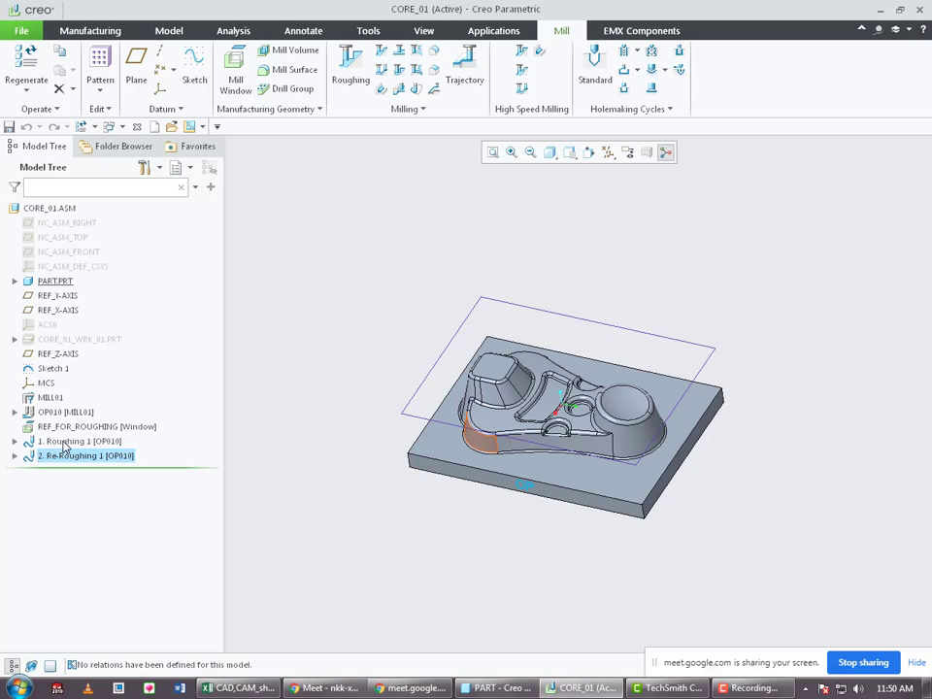
pyautogui.rightClick(45, 339)
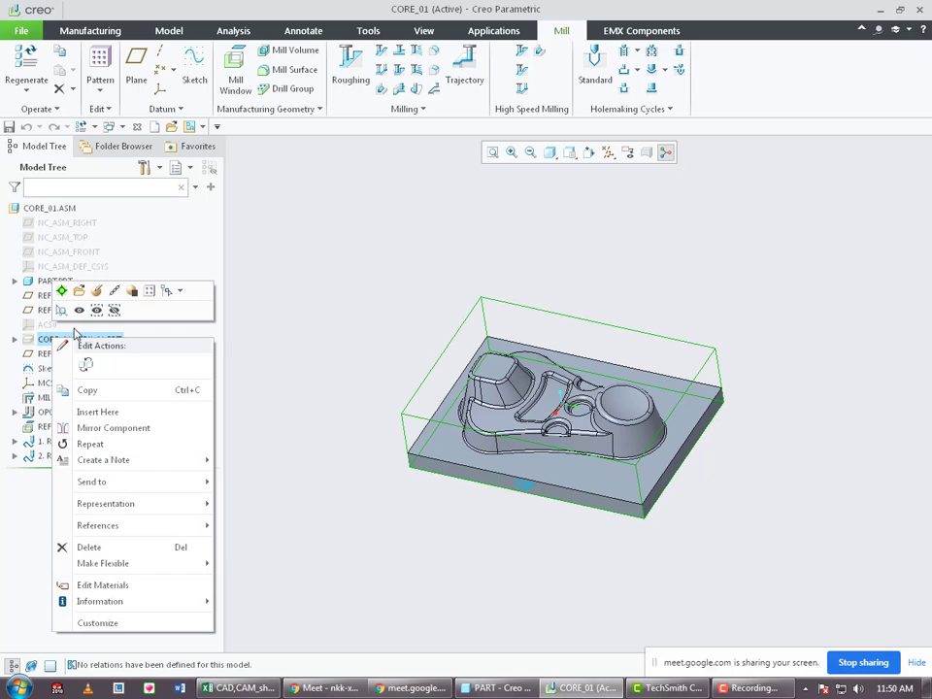
pyautogui.click(79, 308)
# Start the Material Removal simulation for Roughing 1 and Re-Roughing 1 together and open its simulation player.
pyautogui.keyDown('ctrl'); pyautogui.click(86, 457); pyautogui.keyUp('ctrl')
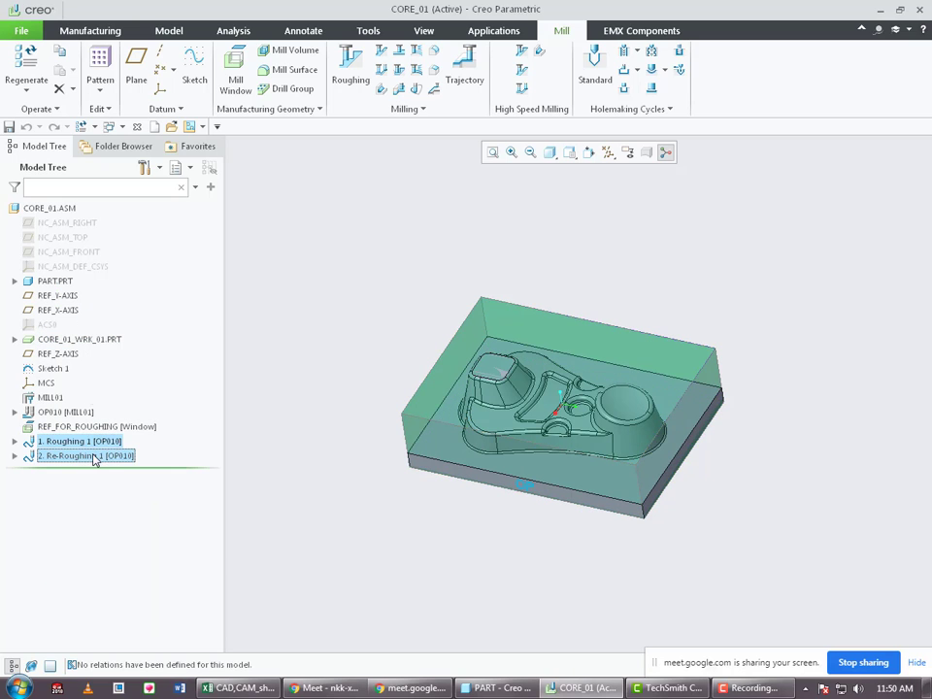
pyautogui.rightClick(92, 454)
pyautogui.click(105, 428)
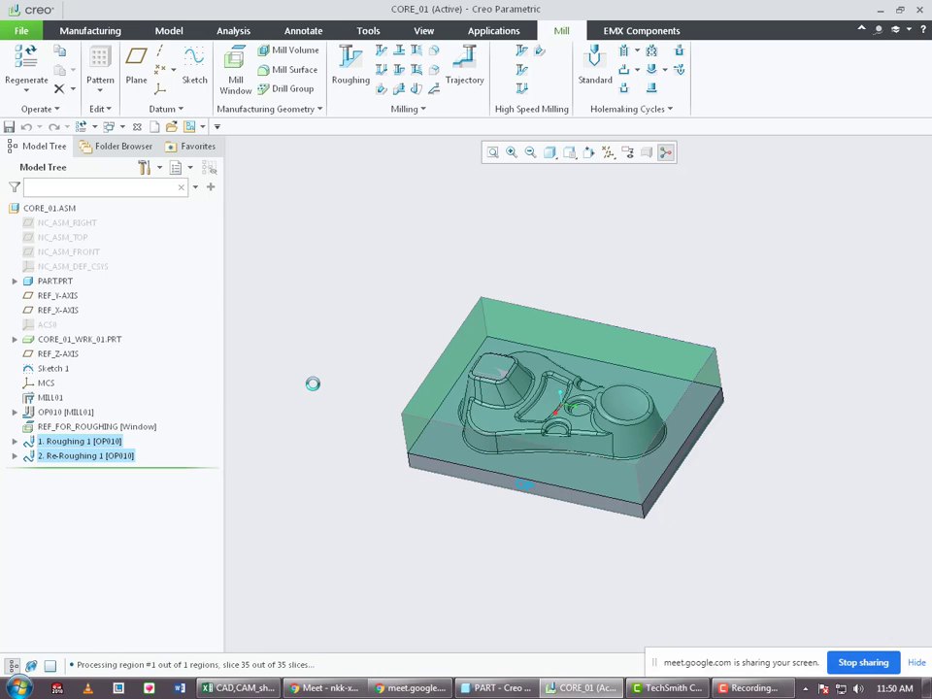
pyautogui.click(730, 688)
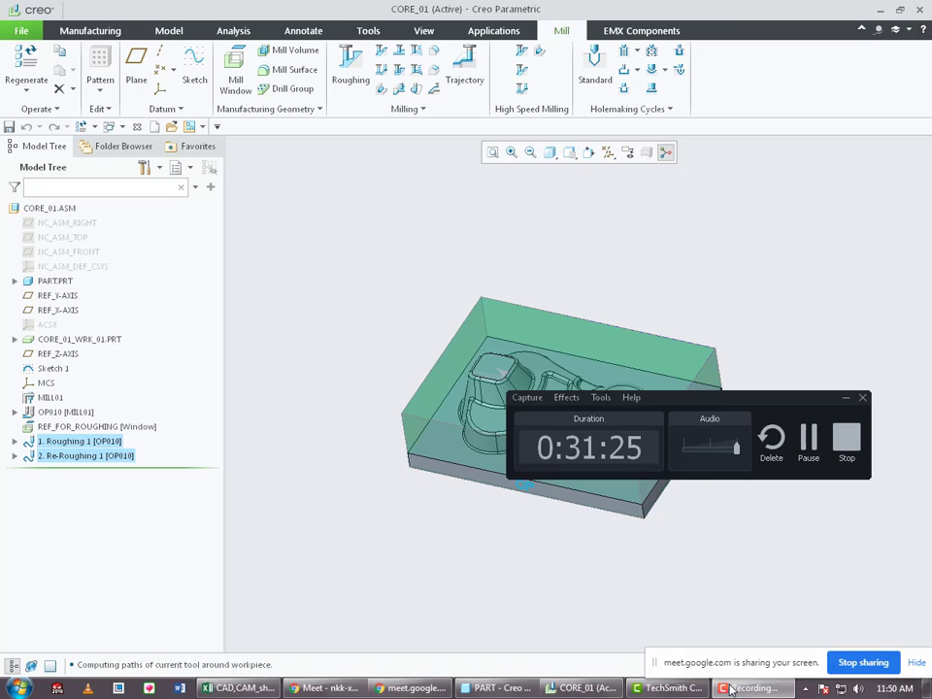
pyautogui.click(844, 399)
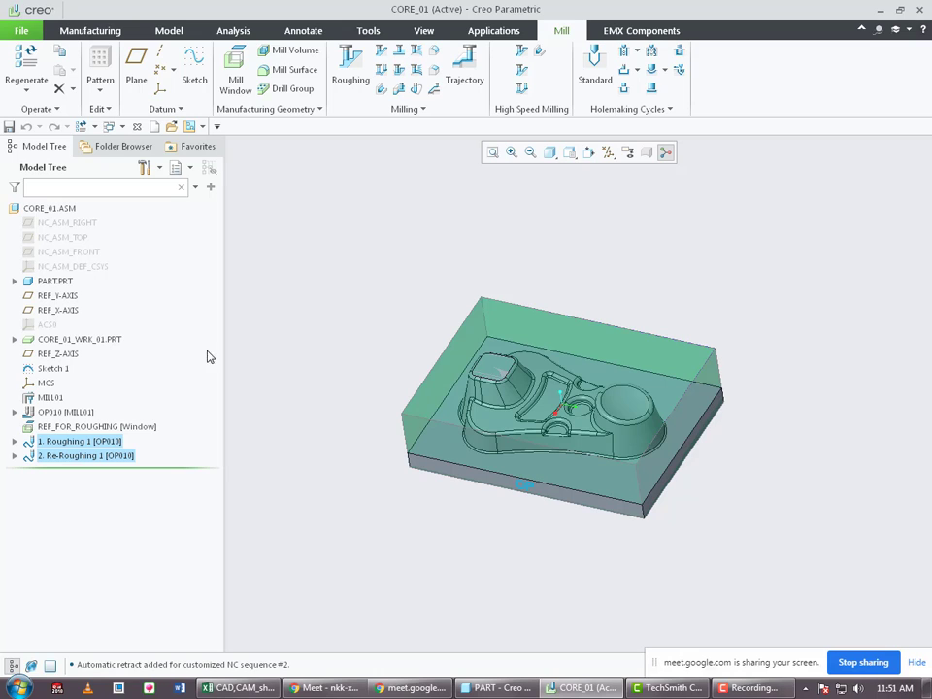
pyautogui.rightClick(365, 364)
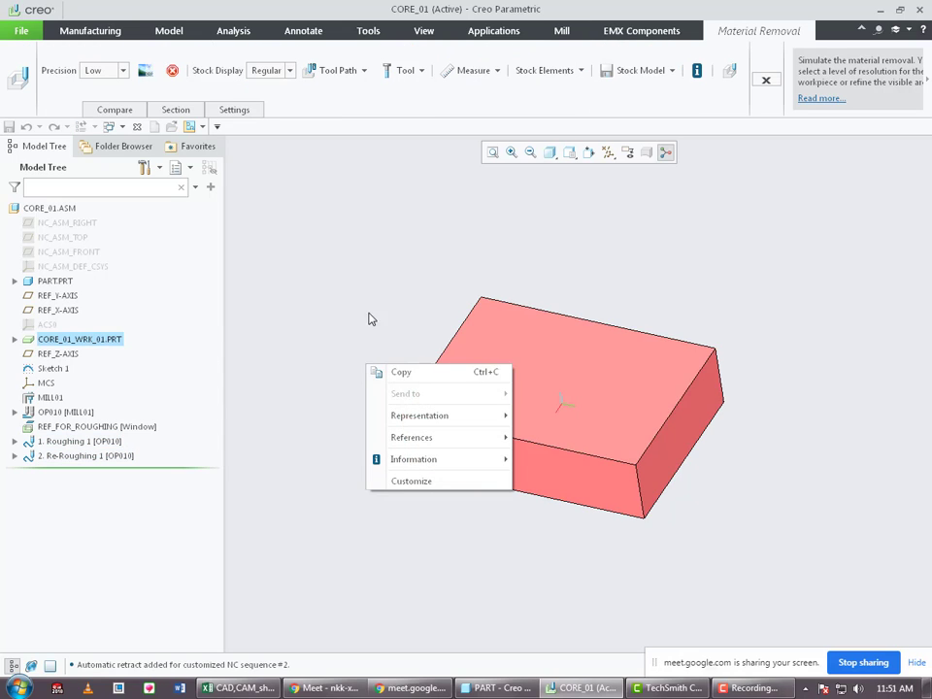
pyautogui.click(319, 199)
pyautogui.click(364, 72)
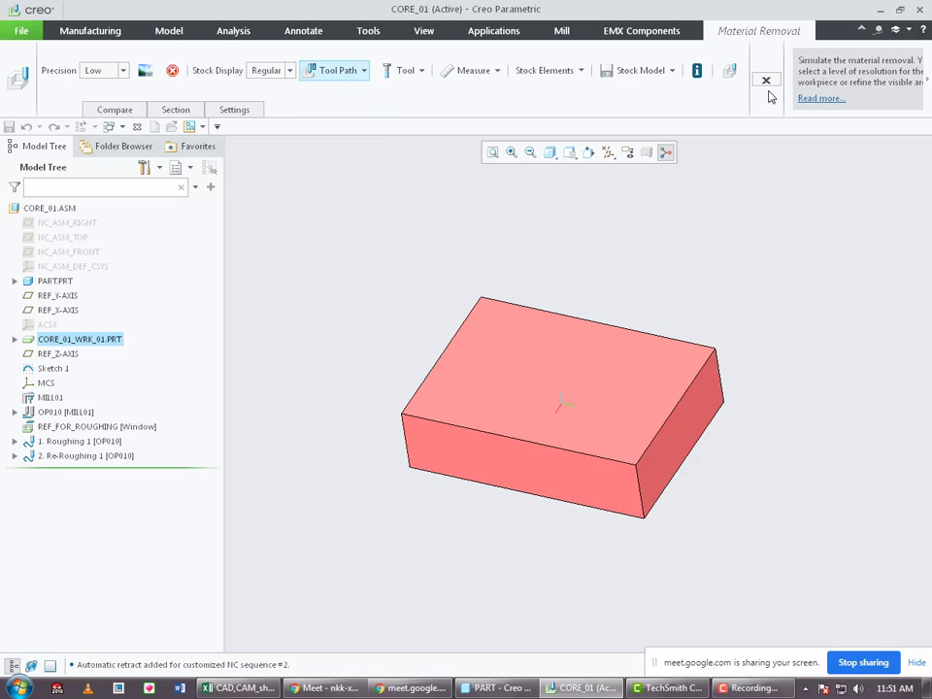
pyautogui.click(730, 72)
# Slow down the simulation's display speed and play the material removal on the workpiece.
pyautogui.scroll(3, 423, 401)
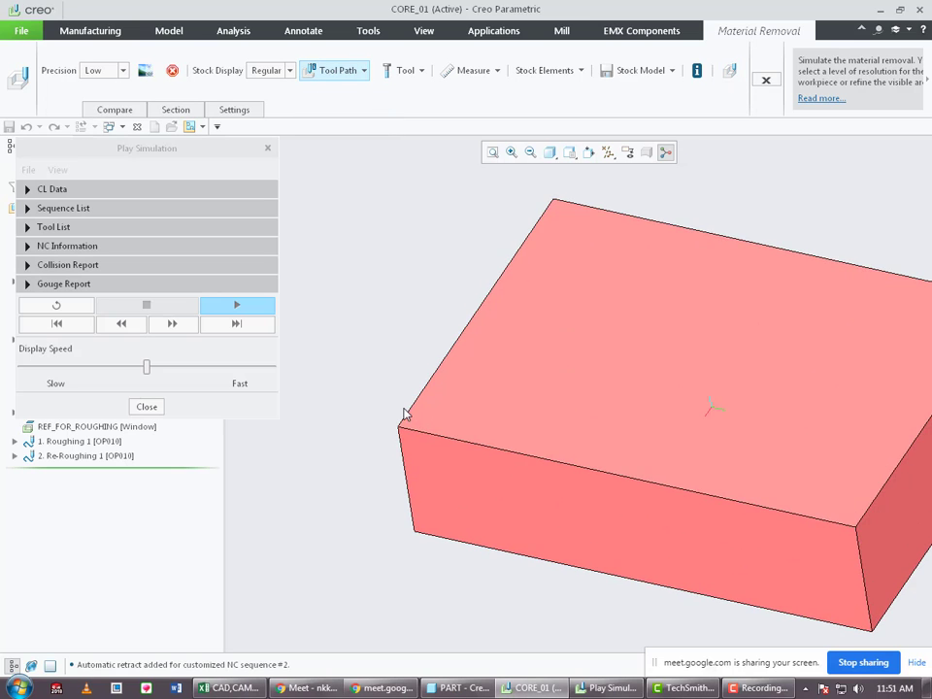
pyautogui.scroll(-4, 406, 412)
pyautogui.moveTo(153, 370); pyautogui.dragTo(127, 375)
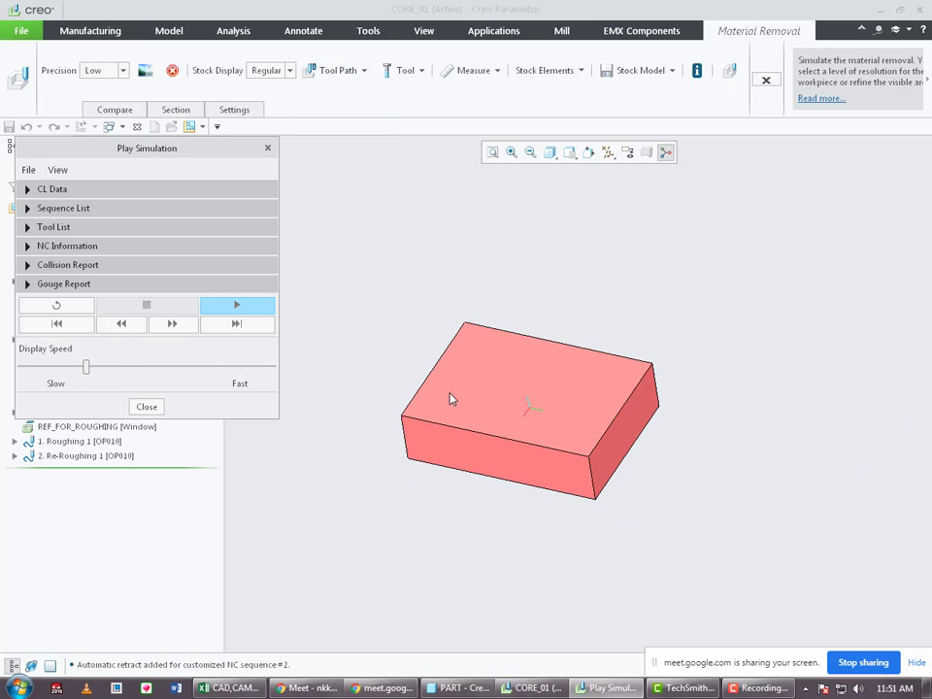
pyautogui.scroll(3, 450, 399)
pyautogui.scroll(-2, 448, 455)
pyautogui.scroll(5, 419, 451)
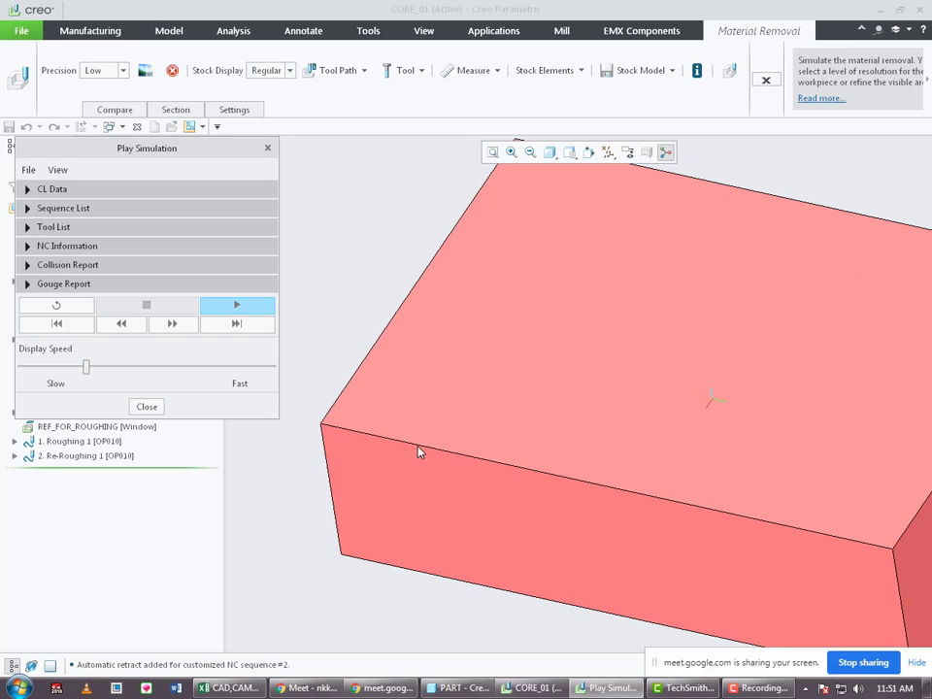
pyautogui.scroll(-3, 428, 395)
pyautogui.scroll(3, 431, 398)
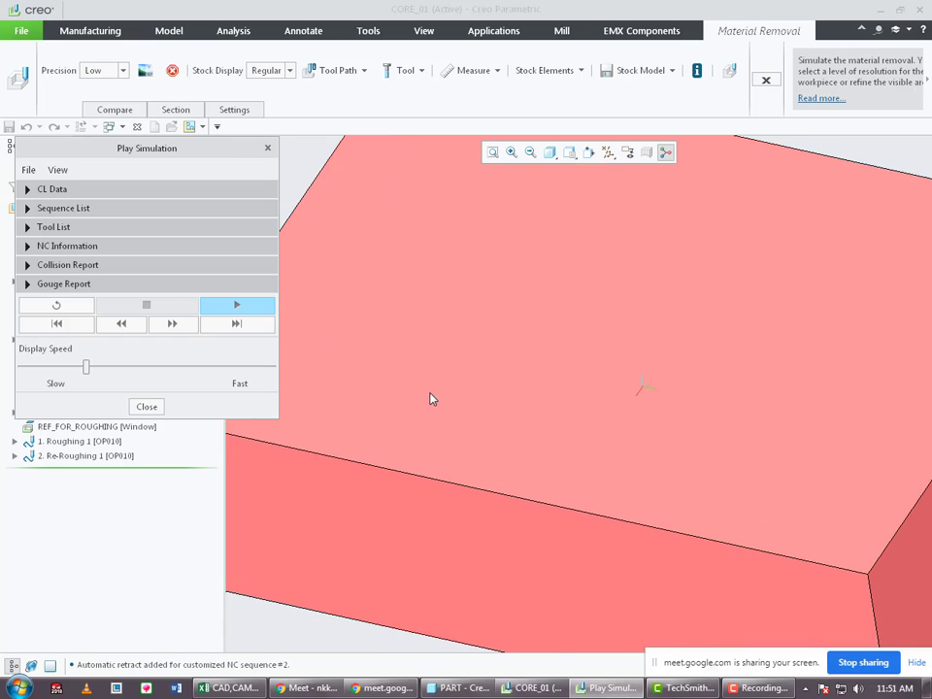
pyautogui.scroll(-1, 431, 397)
pyautogui.scroll(-1, 431, 397)
pyautogui.click(273, 307)
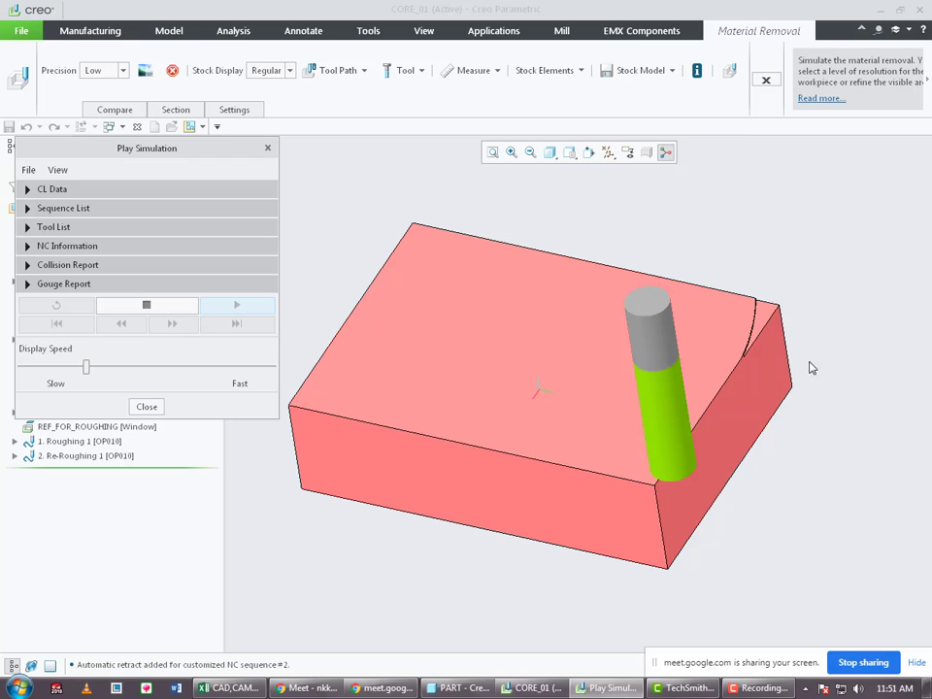
pyautogui.scroll(-1, 874, 419)
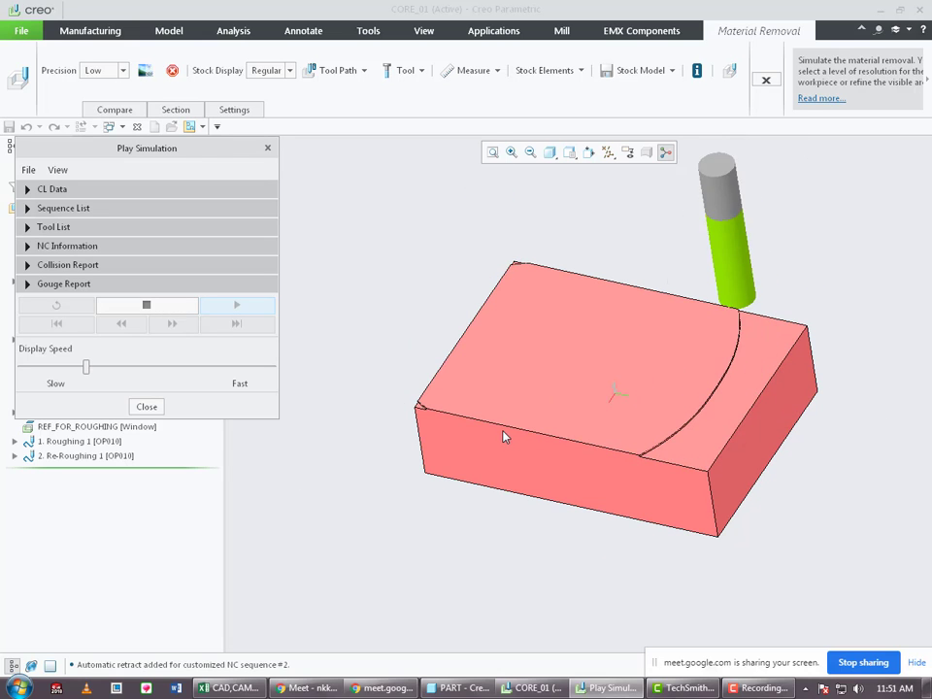
# Raise the simulation's display speed close to its fastest setting and examine the cut layers on the square boss's walls.
pyautogui.moveTo(88, 368); pyautogui.dragTo(260, 370)
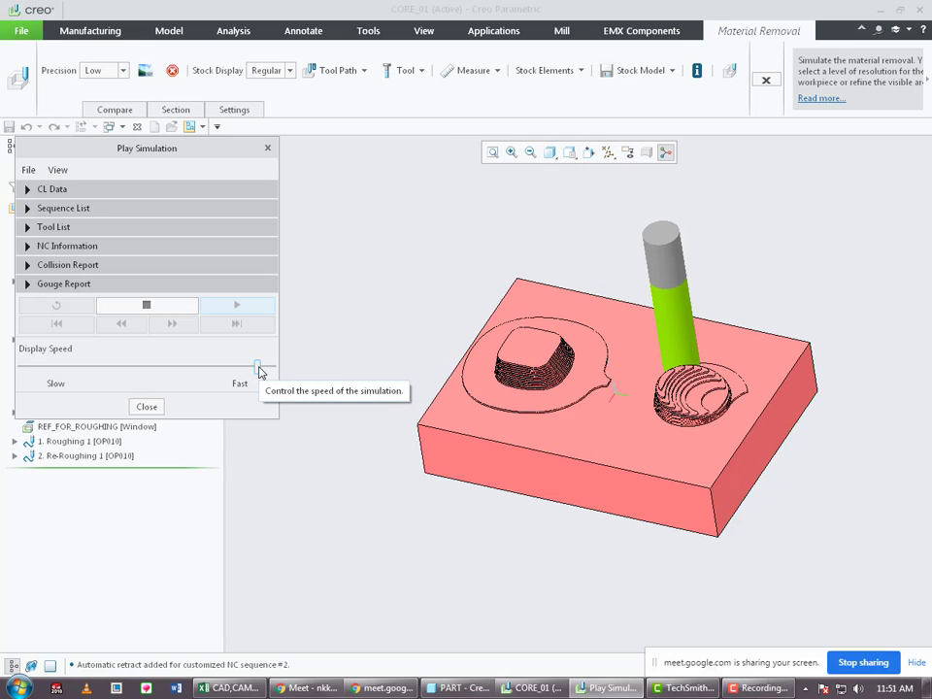
pyautogui.moveTo(260, 371); pyautogui.dragTo(266, 373)
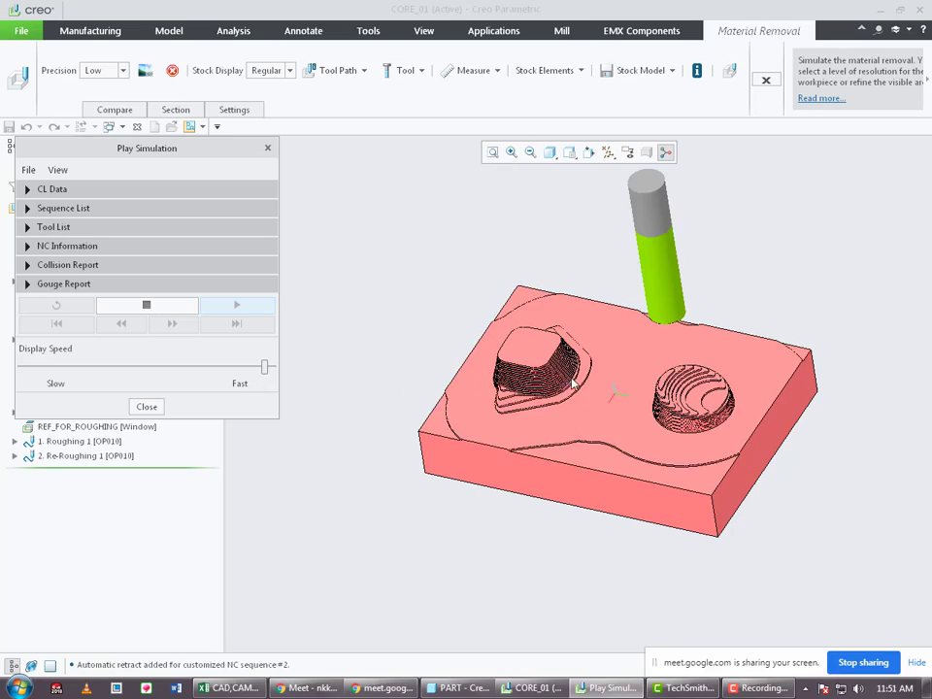
pyautogui.scroll(5, 559, 391)
pyautogui.scroll(-5, 559, 390)
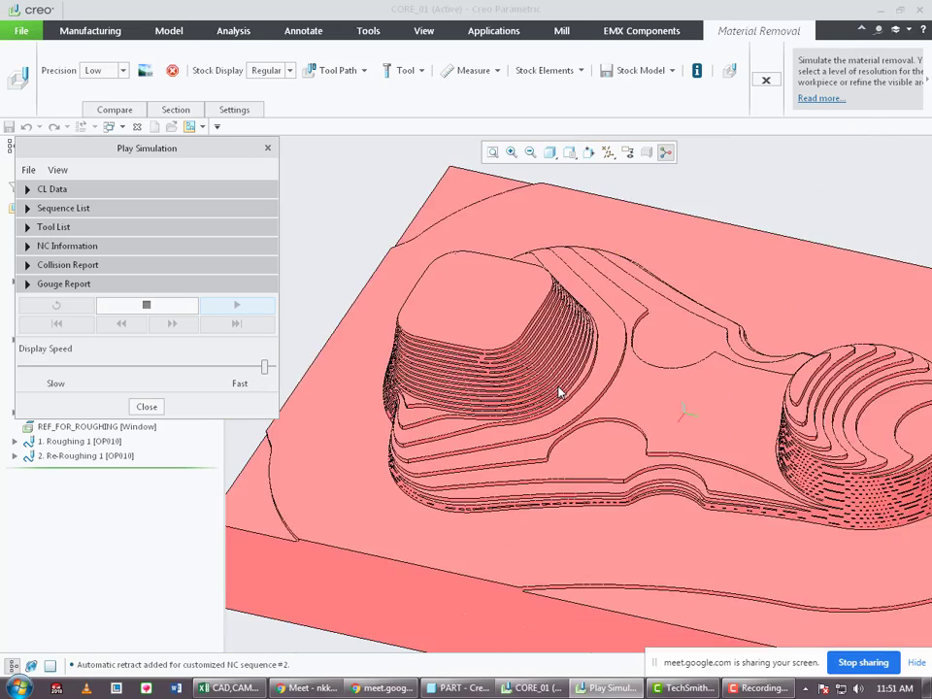
pyautogui.scroll(6, 560, 392)
pyautogui.scroll(4, 560, 391)
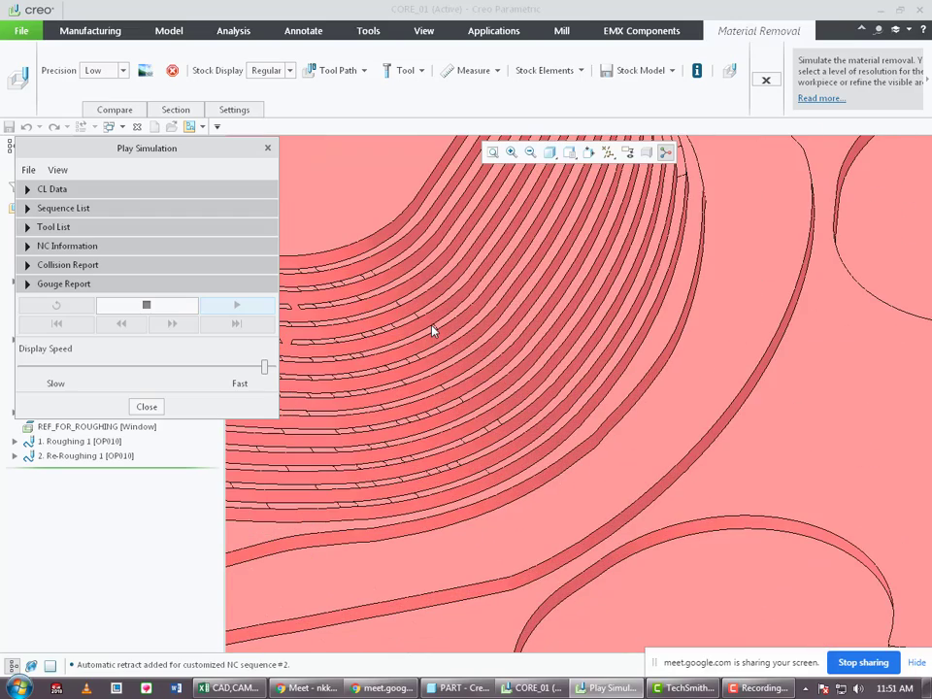
pyautogui.scroll(-6, 433, 329)
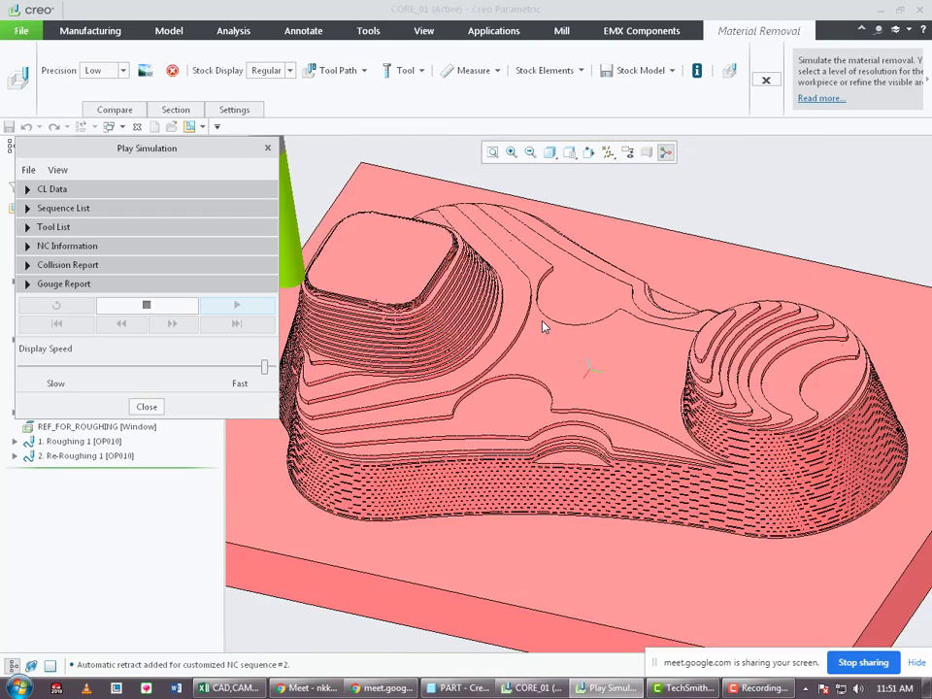
pyautogui.scroll(5, 405, 316)
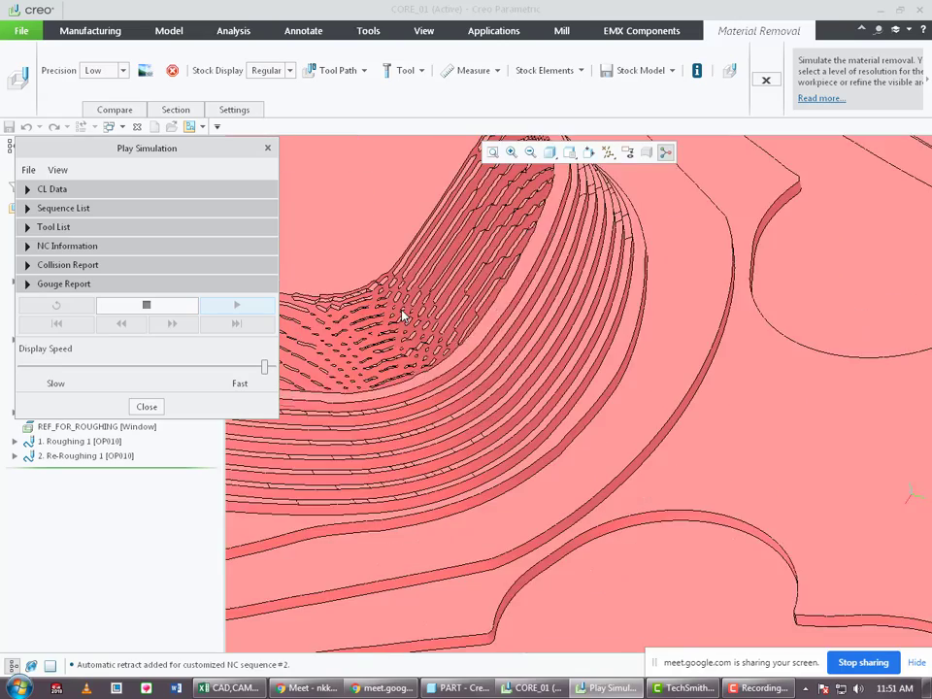
pyautogui.scroll(4, 413, 257)
pyautogui.scroll(-6, 409, 280)
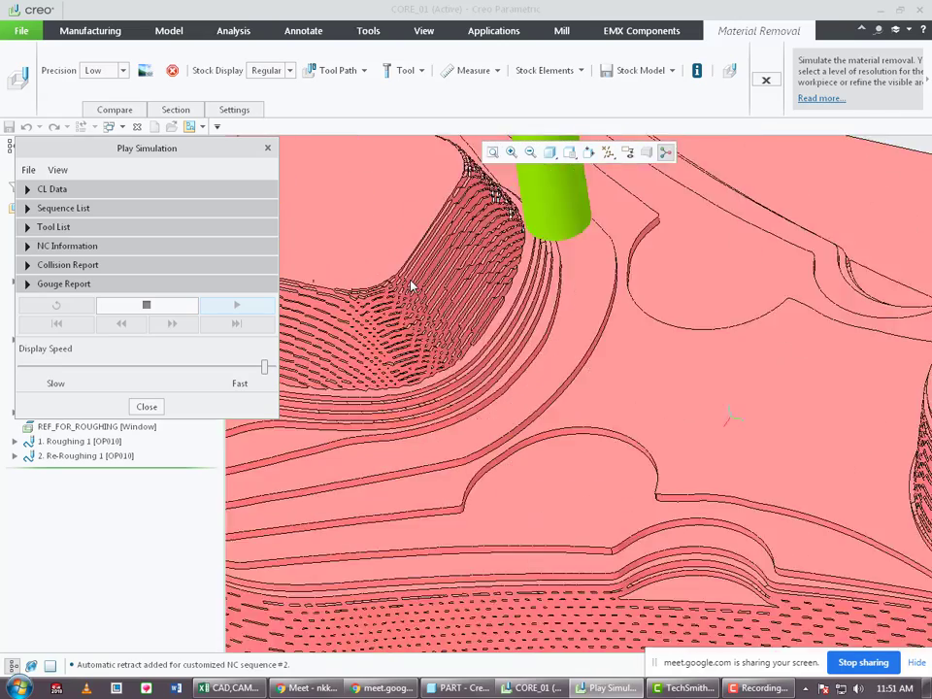
pyautogui.scroll(-3, 398, 306)
pyautogui.scroll(-3, 442, 340)
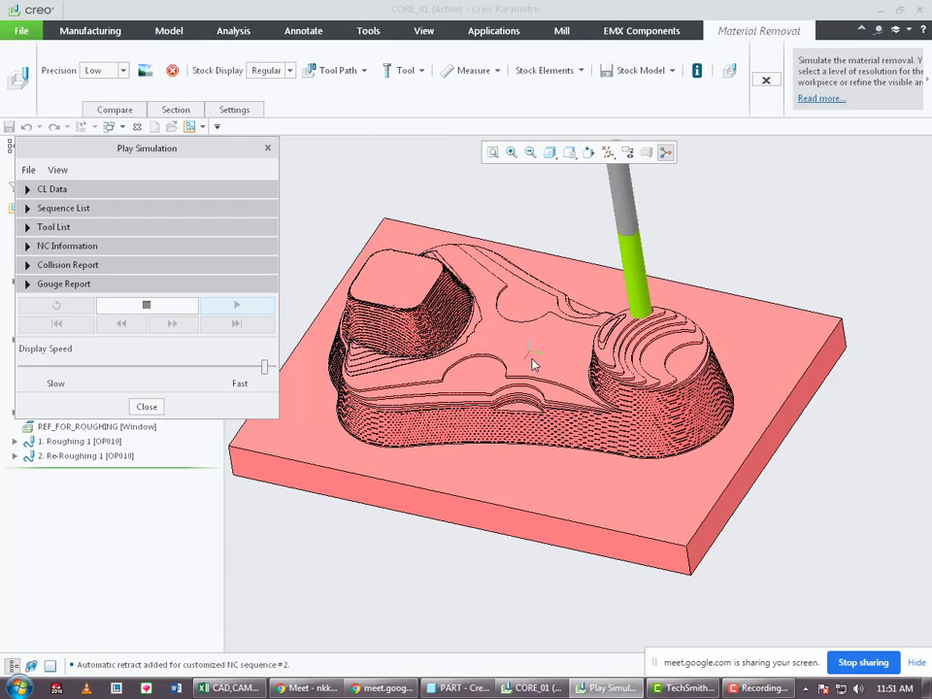
# Examine the stepped layers on the round boss's top and along the core's side walls as the re-roughing cuts them.
pyautogui.scroll(3, 642, 393)
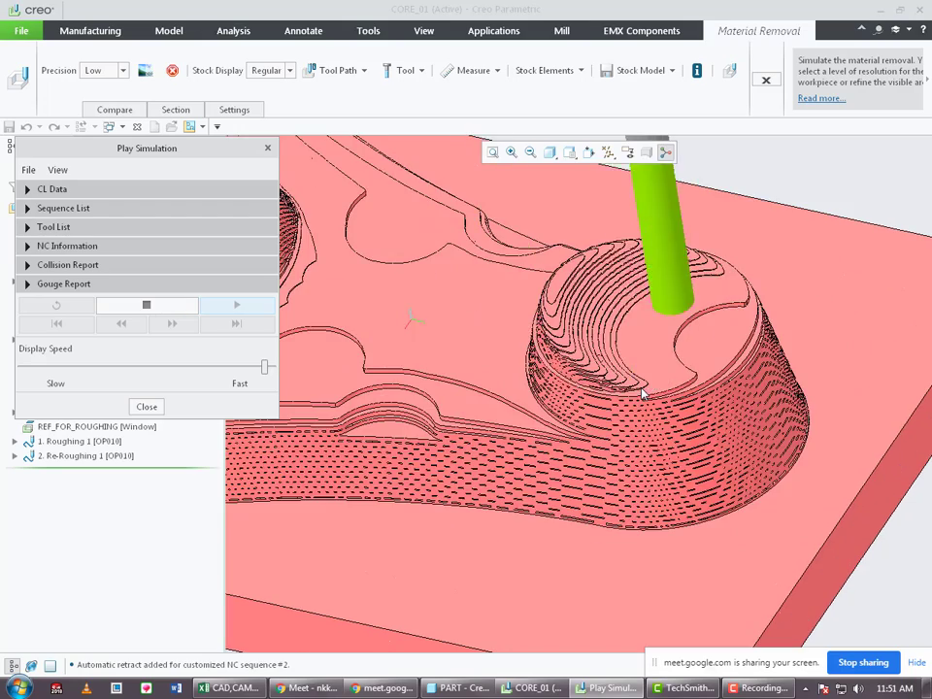
pyautogui.scroll(5, 642, 393)
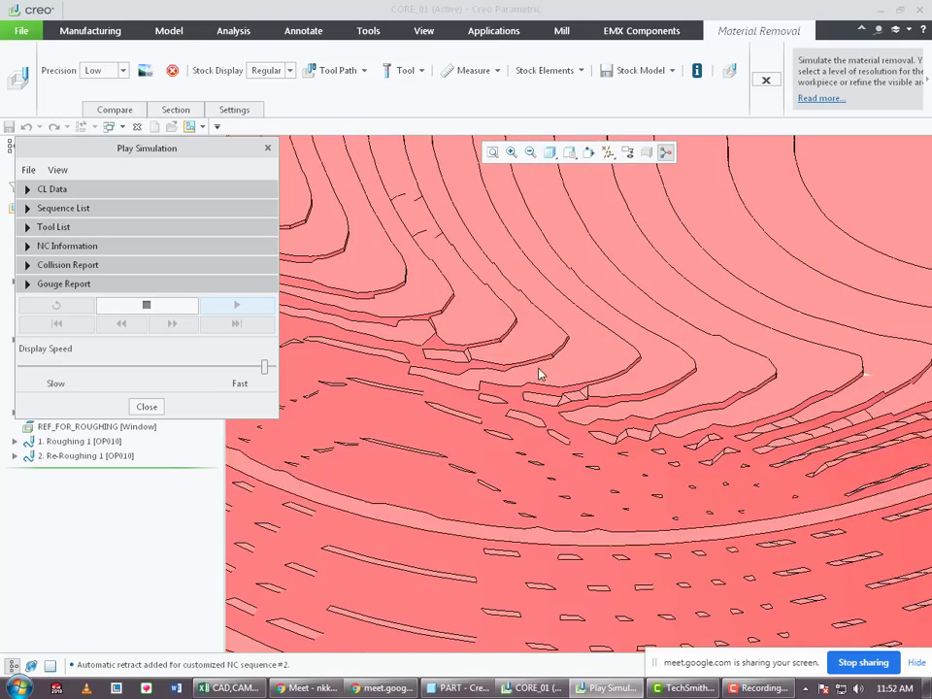
pyautogui.scroll(-5, 541, 375)
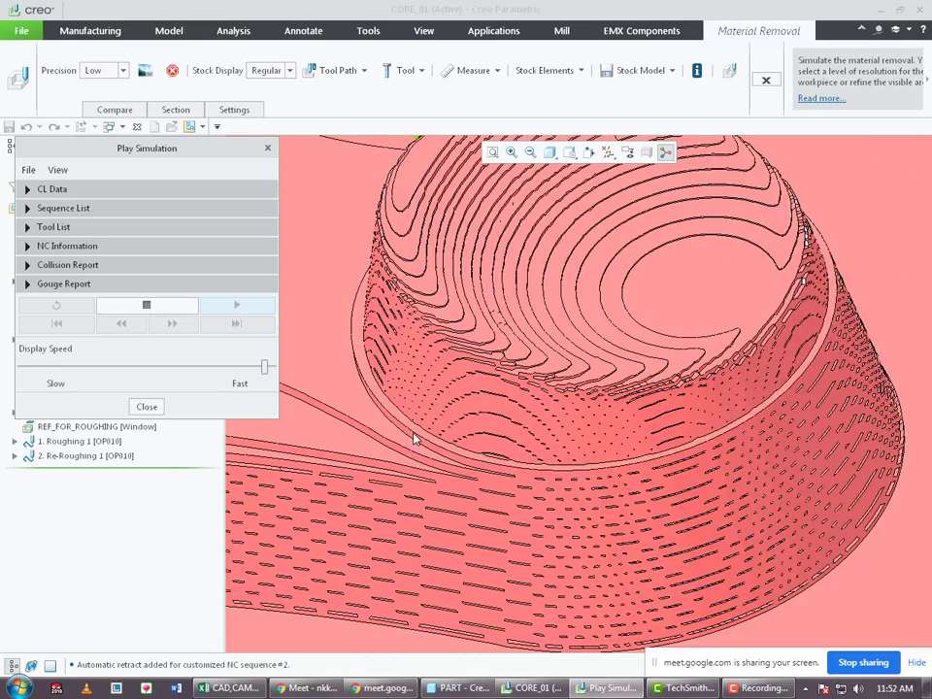
pyautogui.scroll(-5, 732, 474)
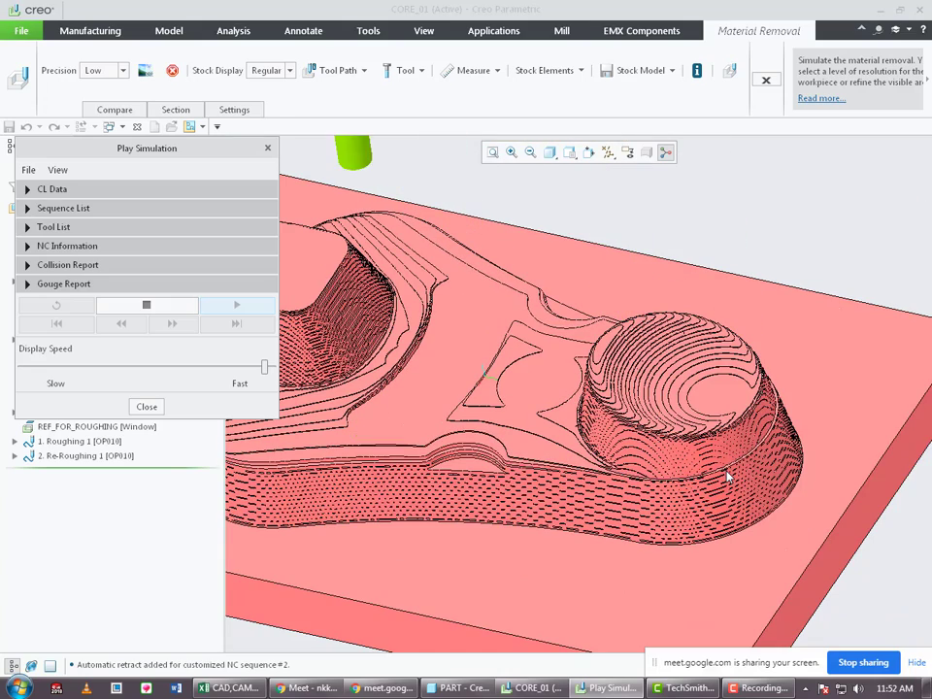
pyautogui.scroll(-5, 726, 476)
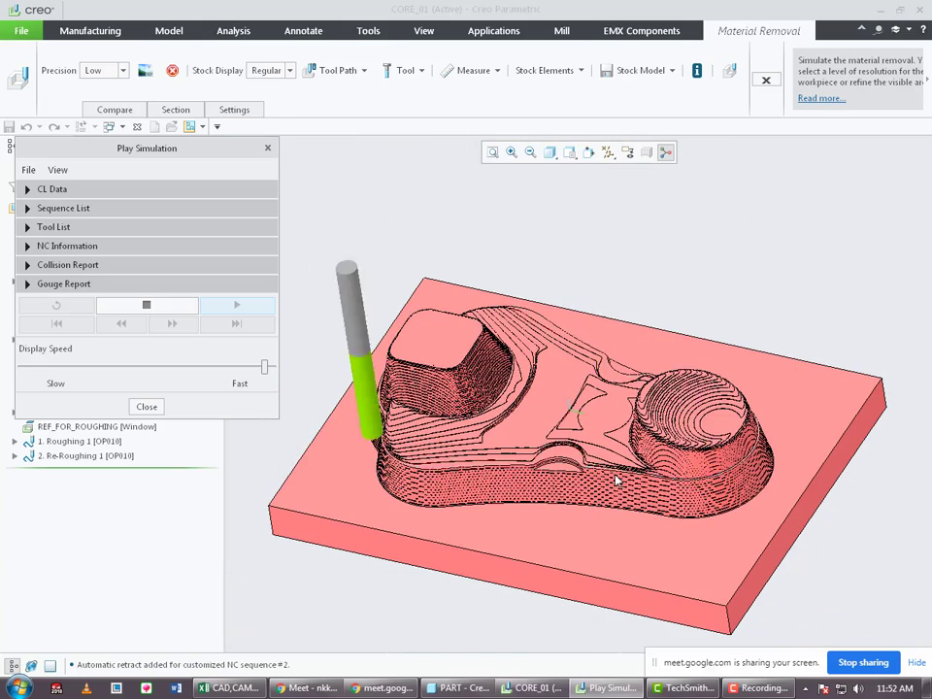
pyautogui.scroll(8, 616, 480)
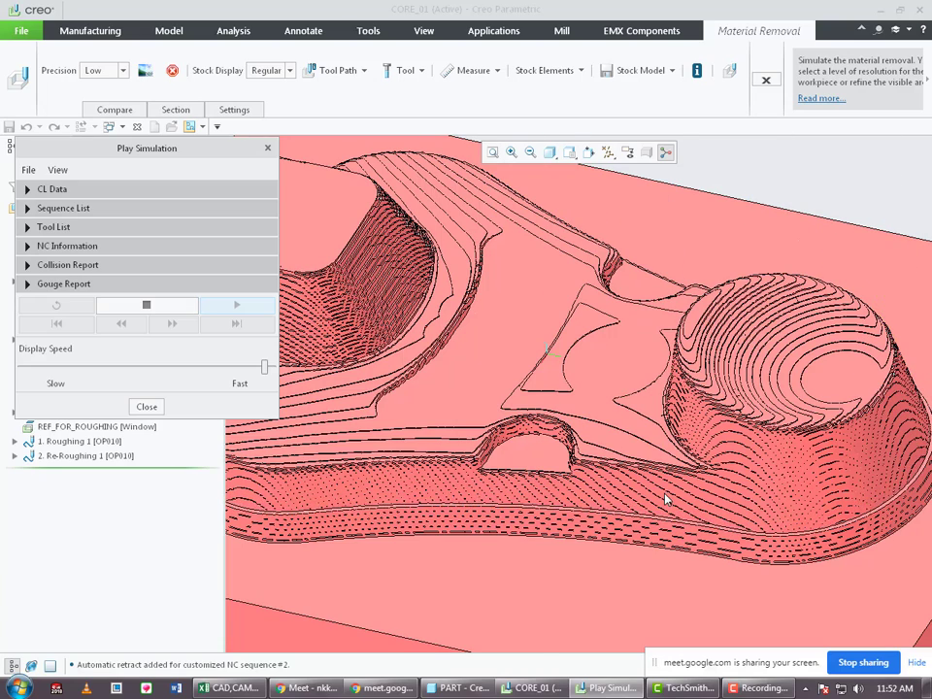
pyautogui.scroll(4, 666, 499)
pyautogui.moveTo(666, 499); pyautogui.dragTo(652, 483, button='middle')
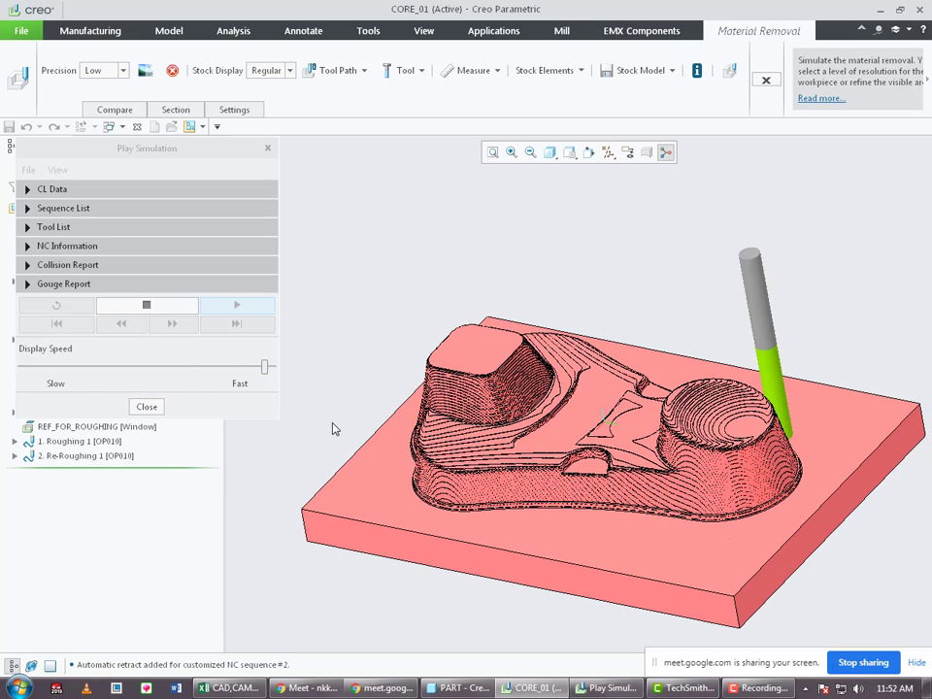
# Inspect the machined core from several angles, including the round pocket, and exit the material removal simulation.
pyautogui.moveTo(332, 428); pyautogui.dragTo(416, 490, button='middle')
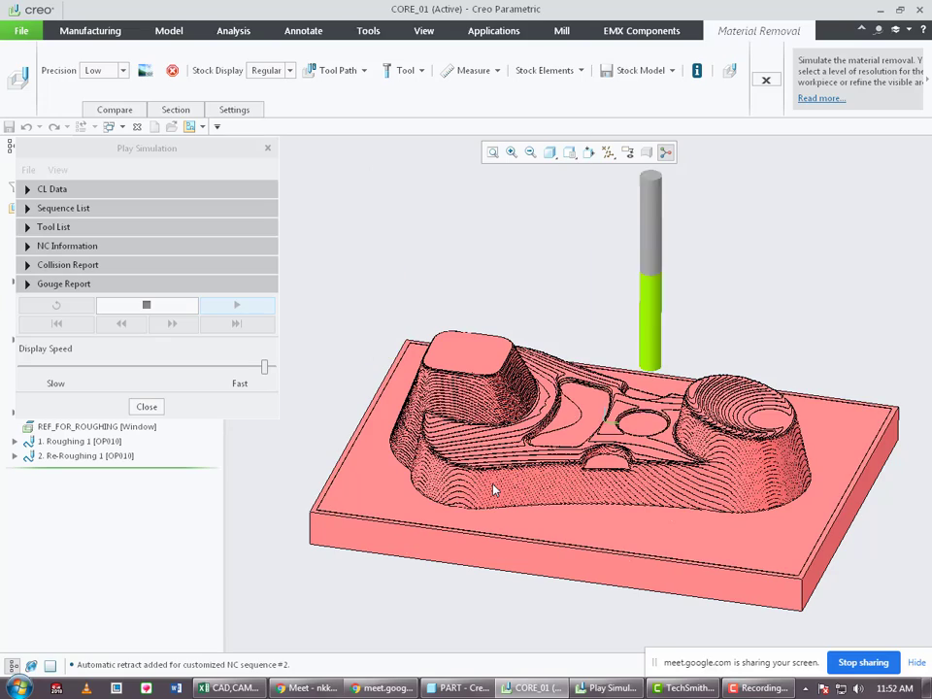
pyautogui.moveTo(480, 484); pyautogui.dragTo(474, 495, button='middle')
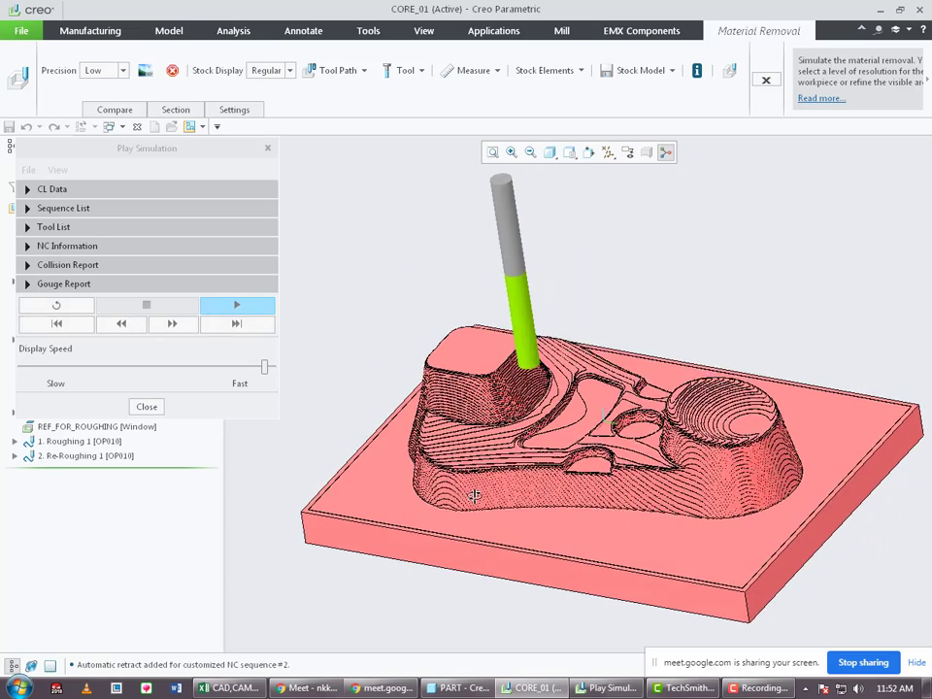
pyautogui.scroll(-5, 569, 349)
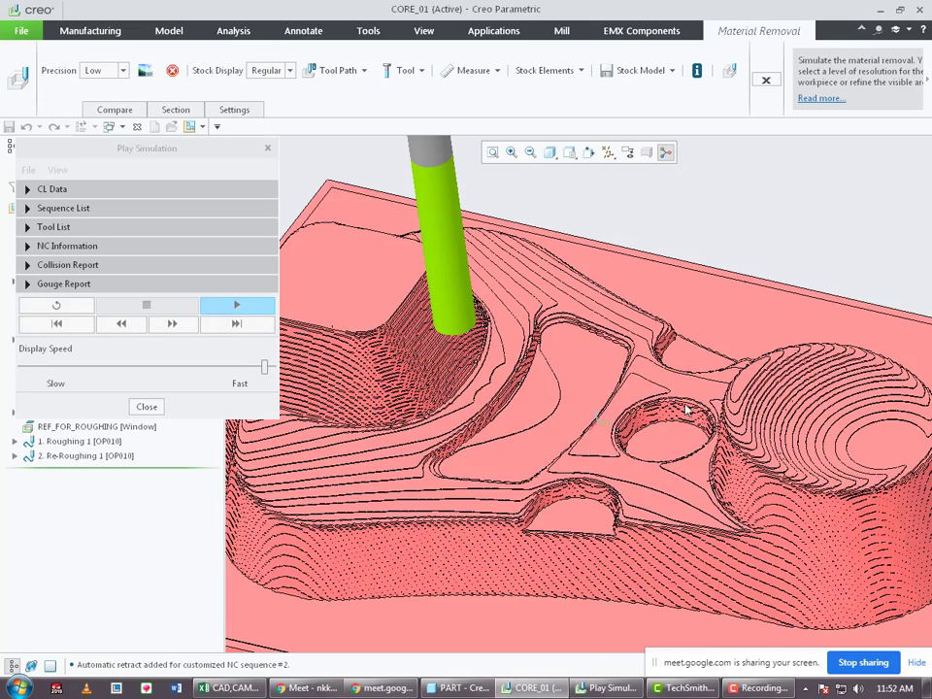
pyautogui.scroll(6, 686, 411)
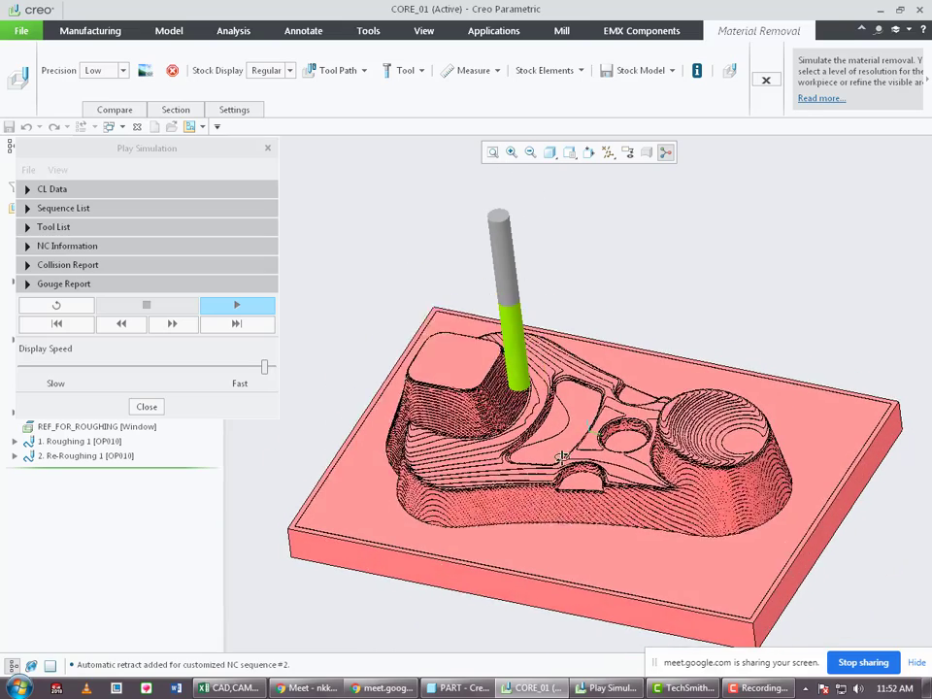
pyautogui.moveTo(561, 457); pyautogui.dragTo(562, 466, button='middle')
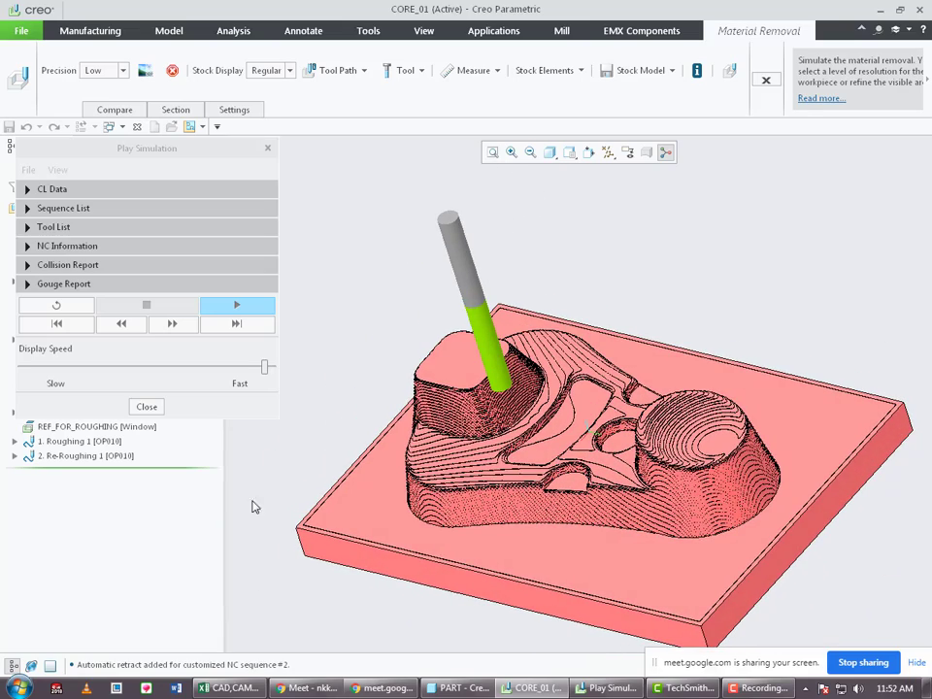
pyautogui.click(145, 407)
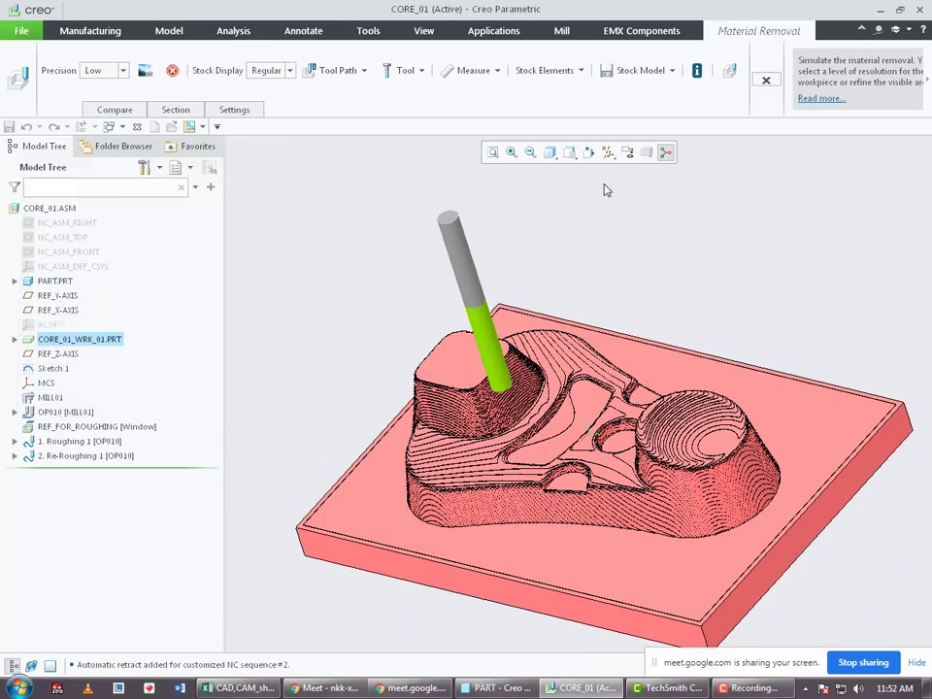
pyautogui.click(765, 82)
# Hide the workpiece CORE_01_WRK_01.PRT and the mill window REF_FOR_ROUGHING.
pyautogui.rightClick(89, 343)
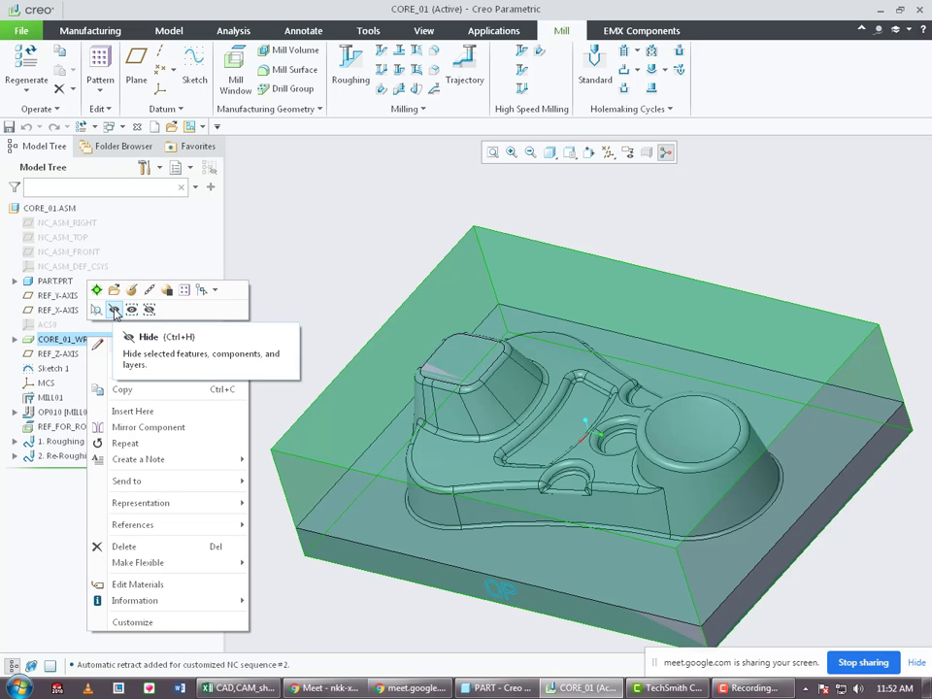
pyautogui.click(114, 310)
pyautogui.moveTo(506, 426); pyautogui.dragTo(488, 404, button='middle')
pyautogui.scroll(-3, 489, 376)
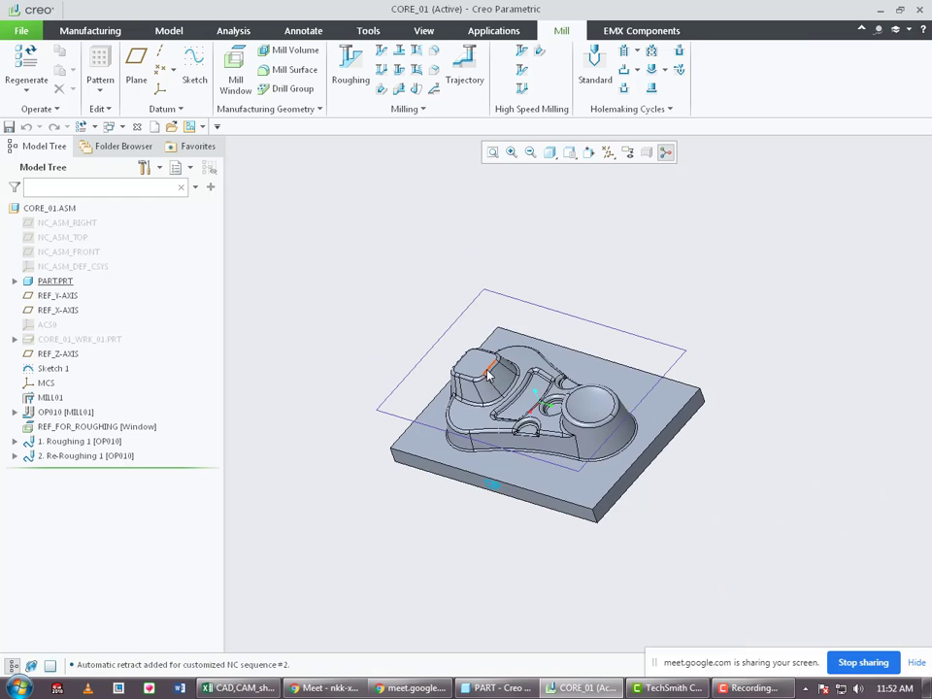
pyautogui.scroll(5, 500, 425)
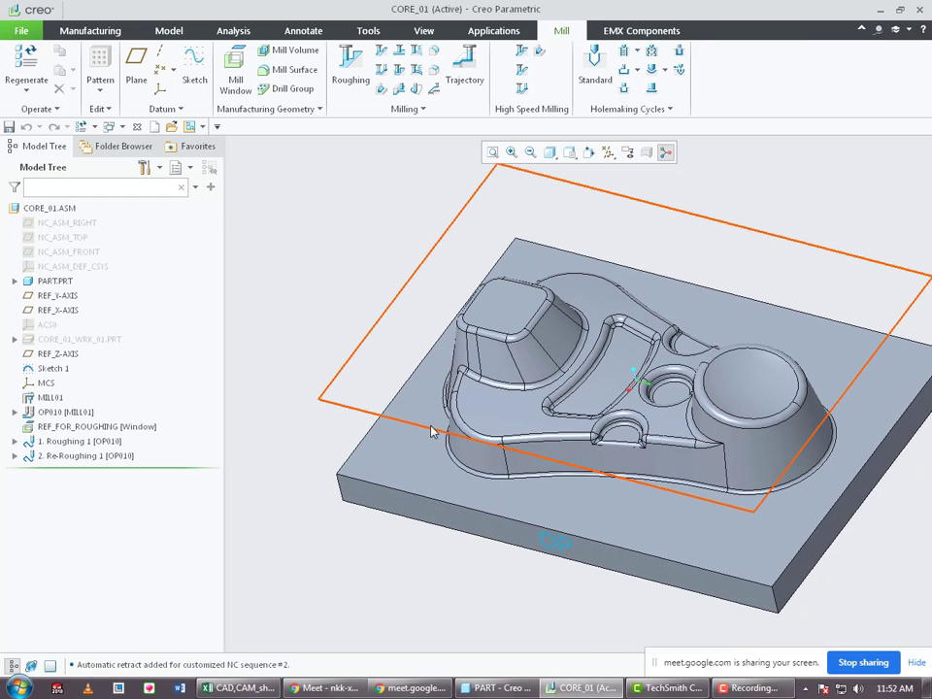
pyautogui.moveTo(427, 427); pyautogui.dragTo(418, 432, button='middle')
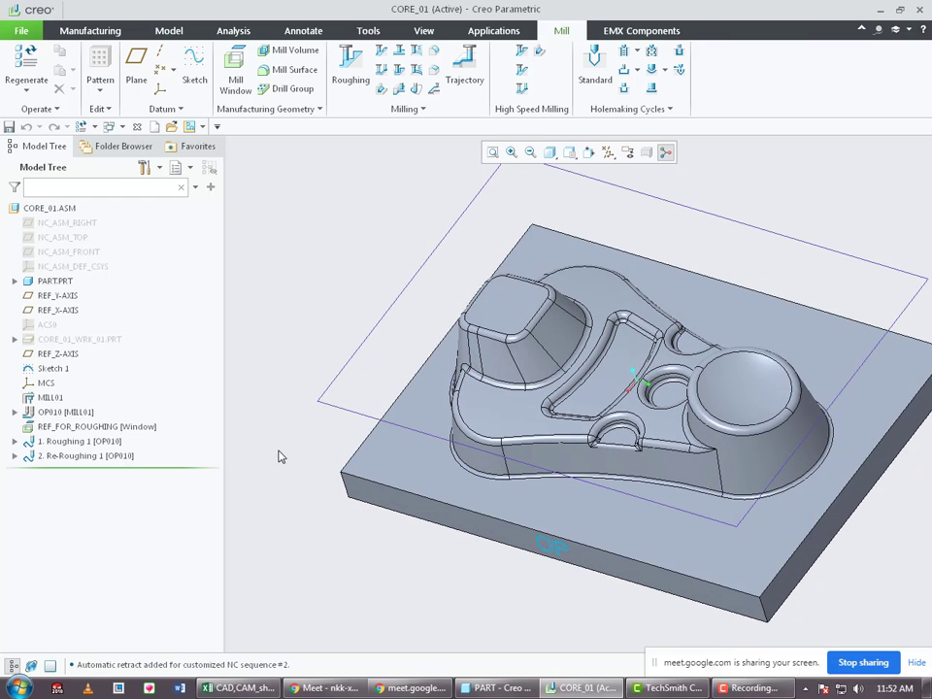
pyautogui.scroll(-5, 482, 480)
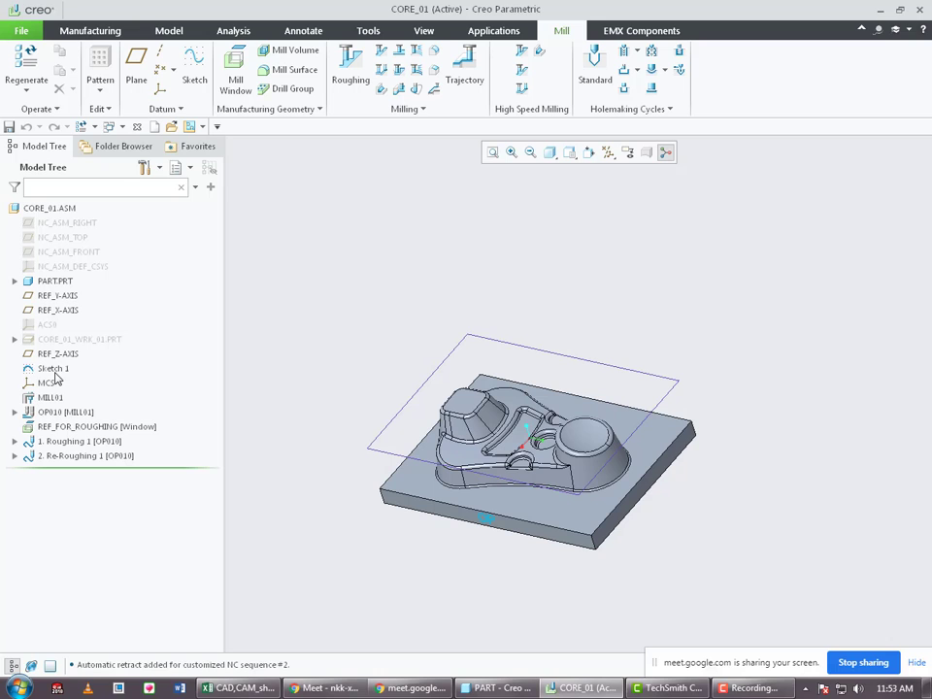
pyautogui.rightClick(63, 429)
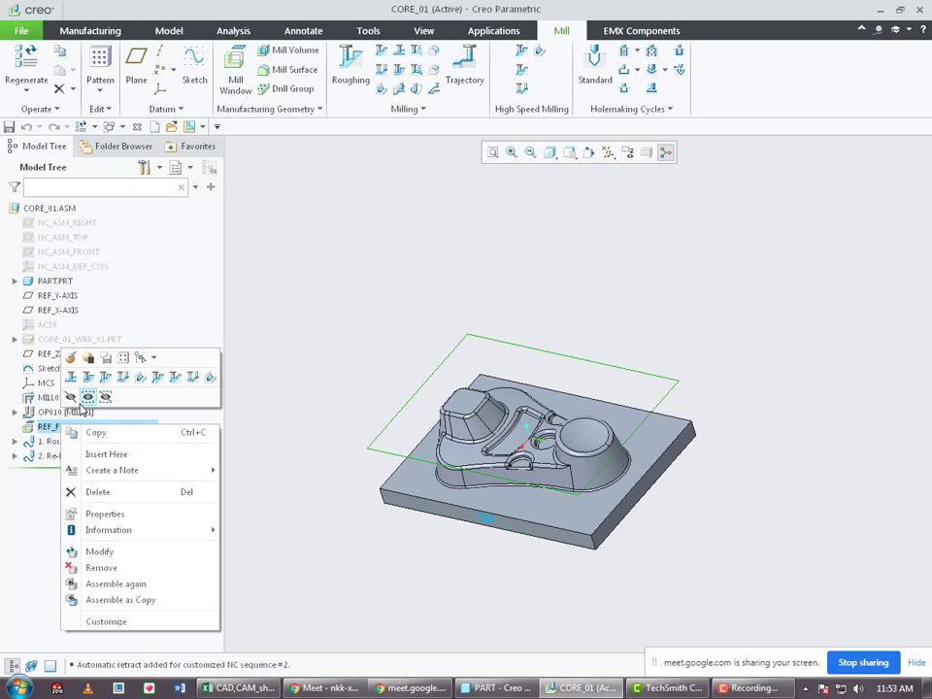
pyautogui.click(71, 395)
# Examine the core's geometry from above and the side, especially the square boss's sloped walls and the fillets at its base.
pyautogui.scroll(-3, 498, 444)
pyautogui.scroll(-2, 498, 445)
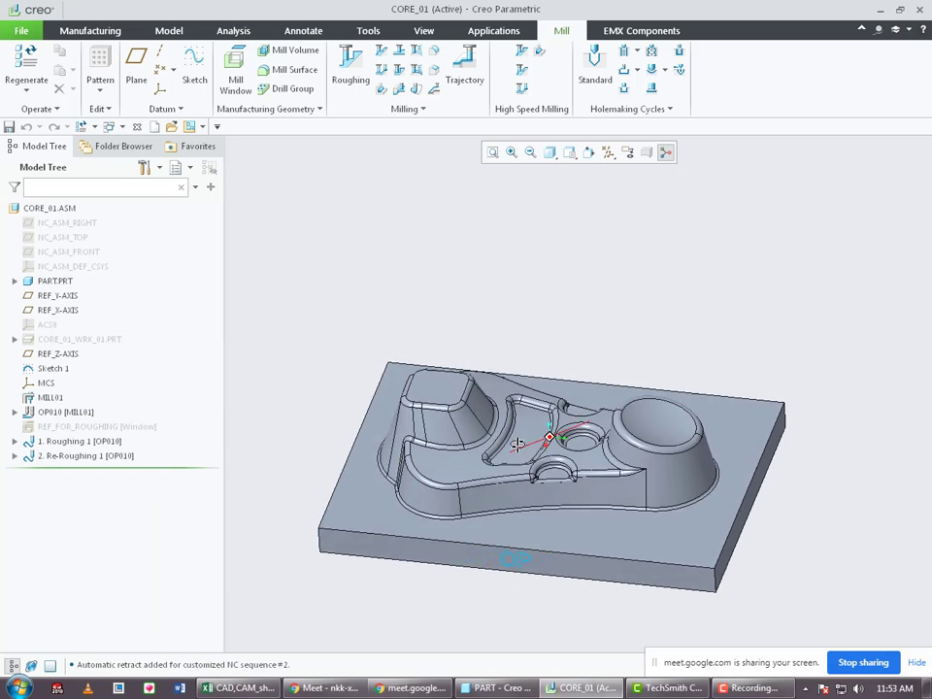
pyautogui.moveTo(498, 445); pyautogui.dragTo(437, 395, button='middle')
pyautogui.scroll(-5, 437, 395)
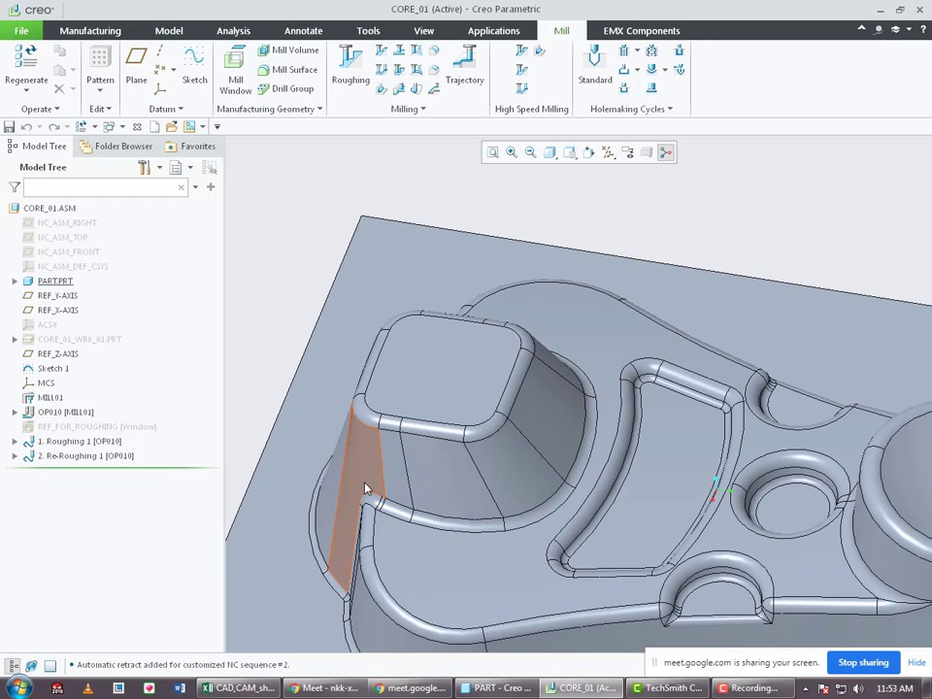
pyautogui.scroll(5, 364, 491)
pyautogui.moveTo(364, 491); pyautogui.dragTo(396, 439, button='middle')
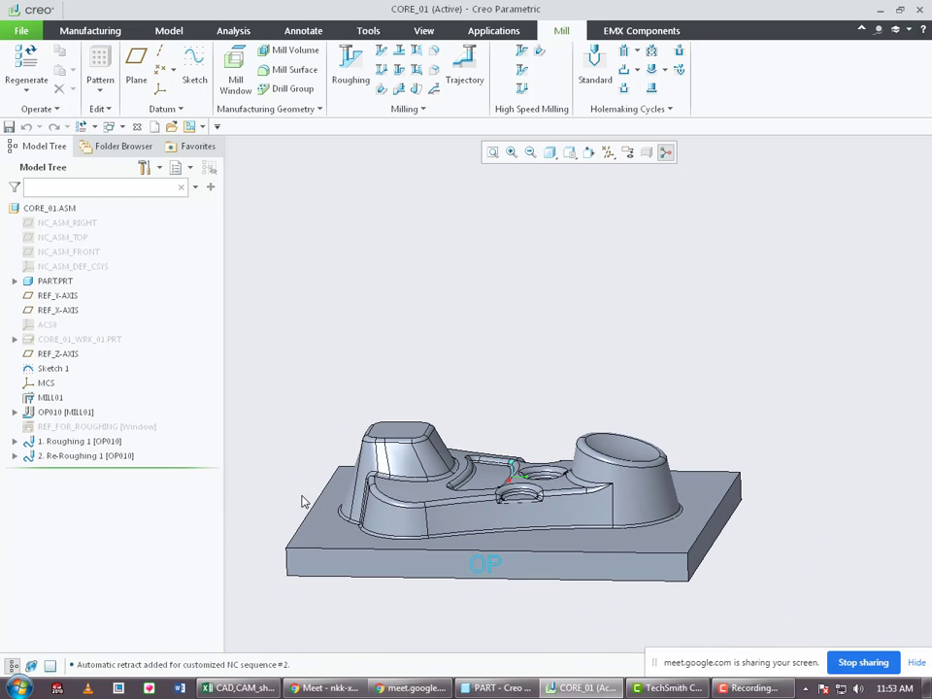
pyautogui.moveTo(428, 510); pyautogui.dragTo(460, 512, button='middle')
pyautogui.scroll(-4, 417, 424)
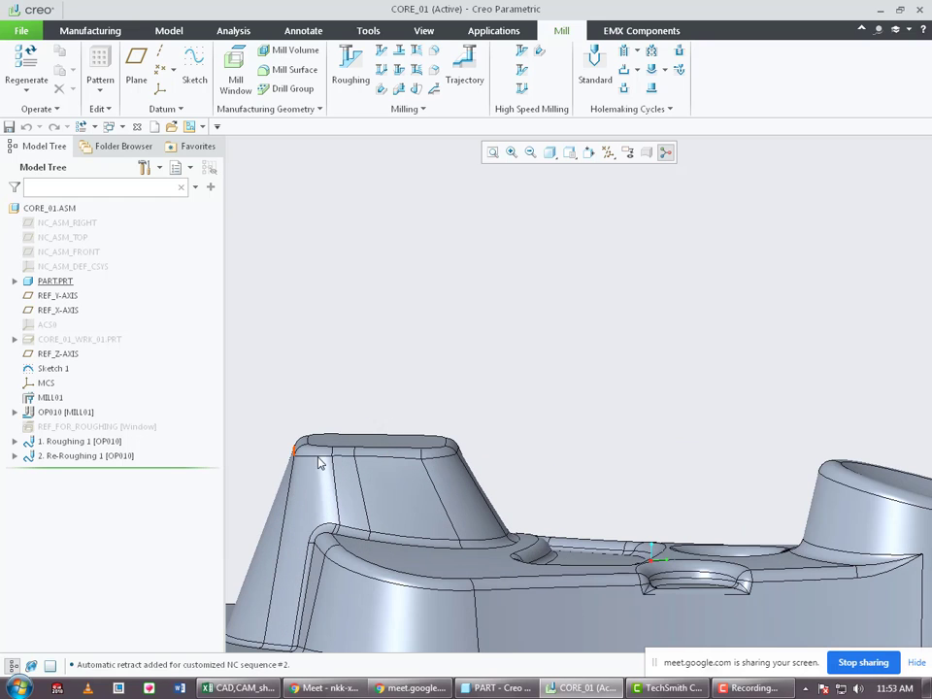
pyautogui.moveTo(321, 463); pyautogui.dragTo(374, 529, button='middle')
pyautogui.scroll(4, 440, 453)
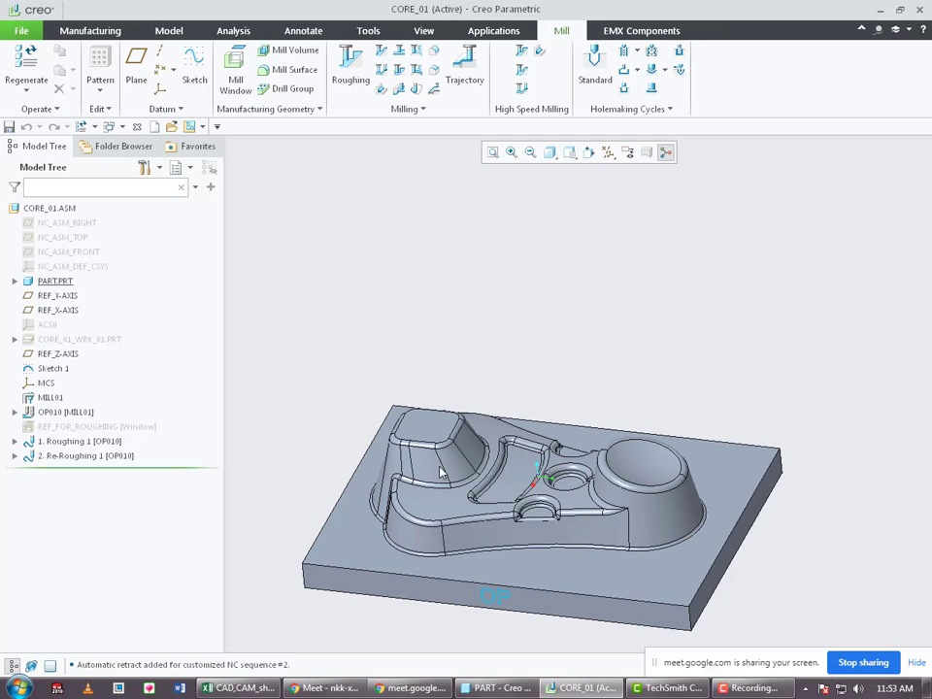
pyautogui.scroll(-4, 424, 474)
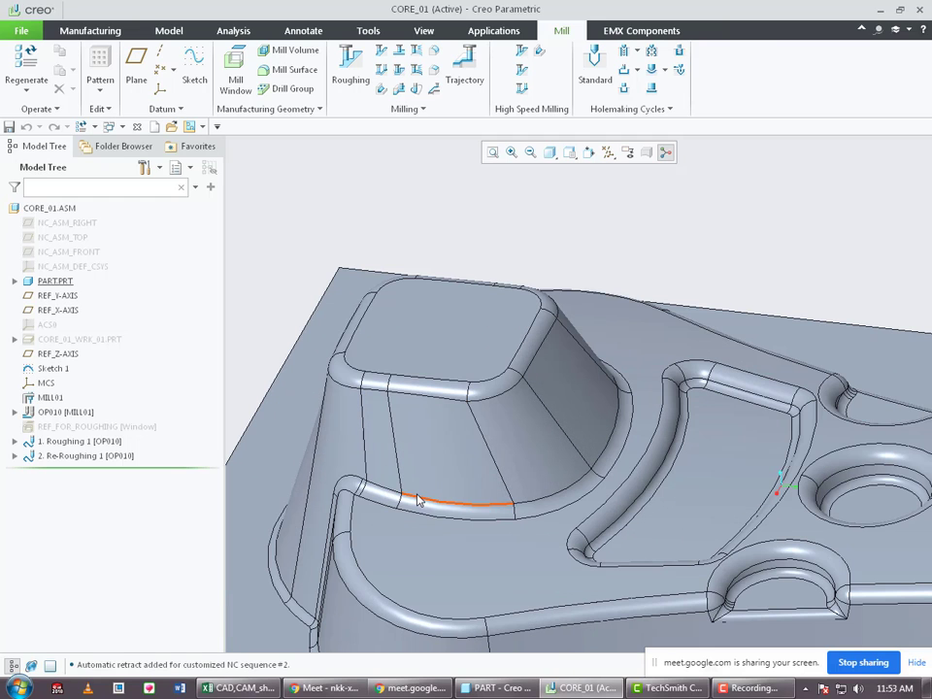
pyautogui.moveTo(374, 493); pyautogui.dragTo(375, 466, button='middle')
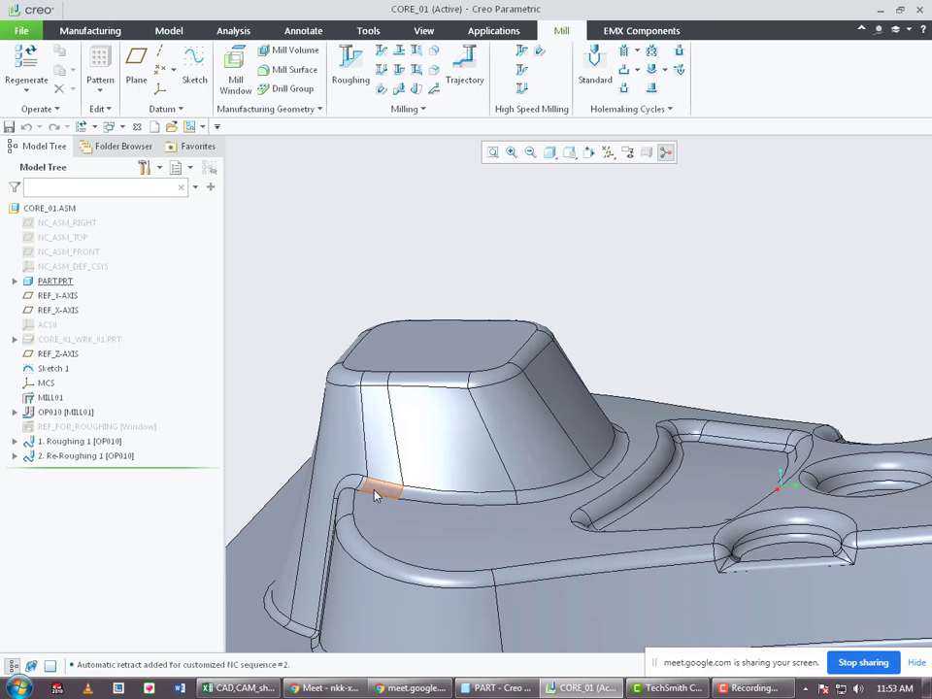
pyautogui.scroll(2, 379, 496)
pyautogui.scroll(1, 385, 492)
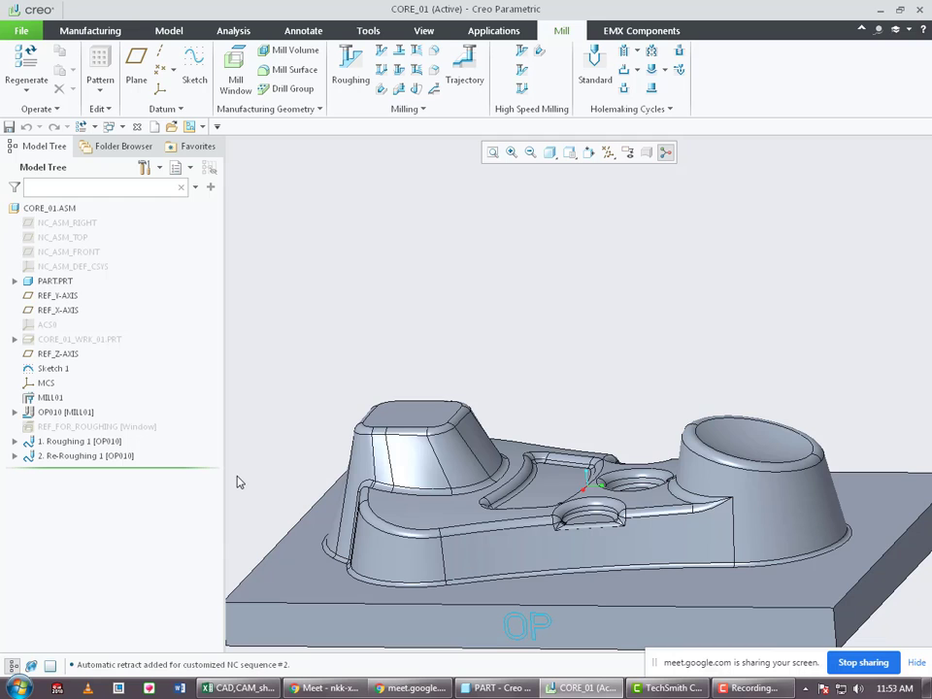
# Examine the core from the side, especially the edge where the square boss's base fillet meets the adjoining ledge.
pyautogui.moveTo(428, 485); pyautogui.dragTo(589, 491, button='middle')
pyautogui.moveTo(446, 487); pyautogui.dragTo(449, 466, button='middle')
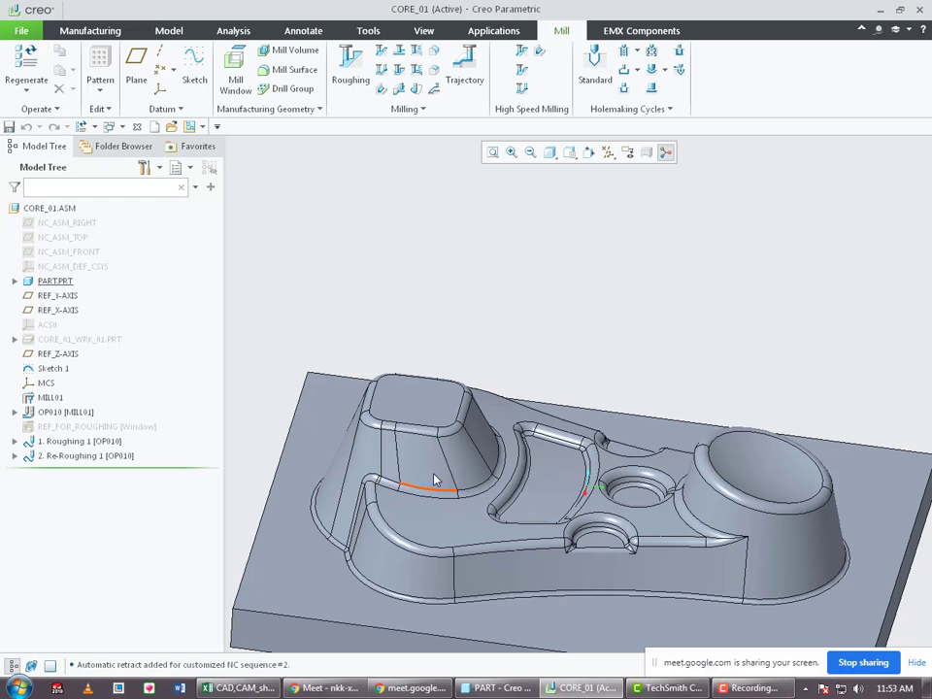
pyautogui.moveTo(498, 472); pyautogui.dragTo(446, 385, button='middle')
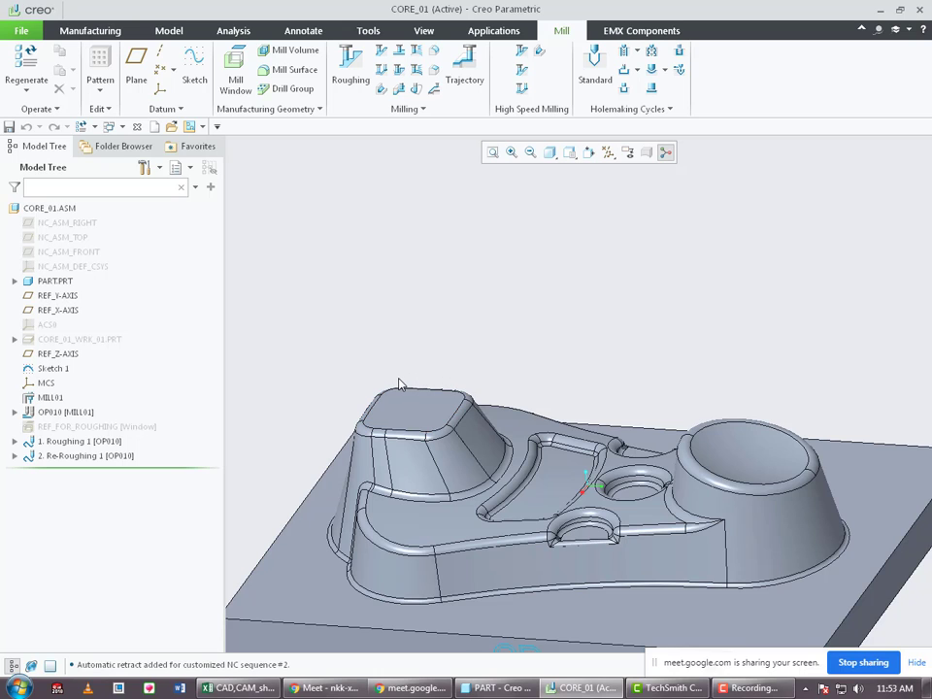
pyautogui.scroll(-2, 422, 553)
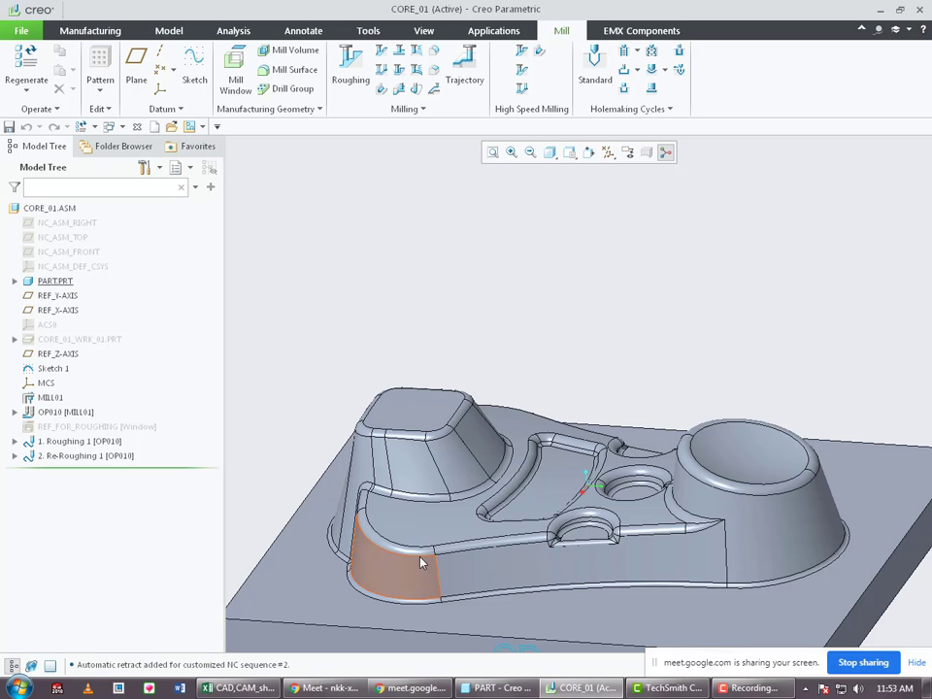
pyautogui.scroll(-3, 422, 530)
pyautogui.scroll(-2, 411, 493)
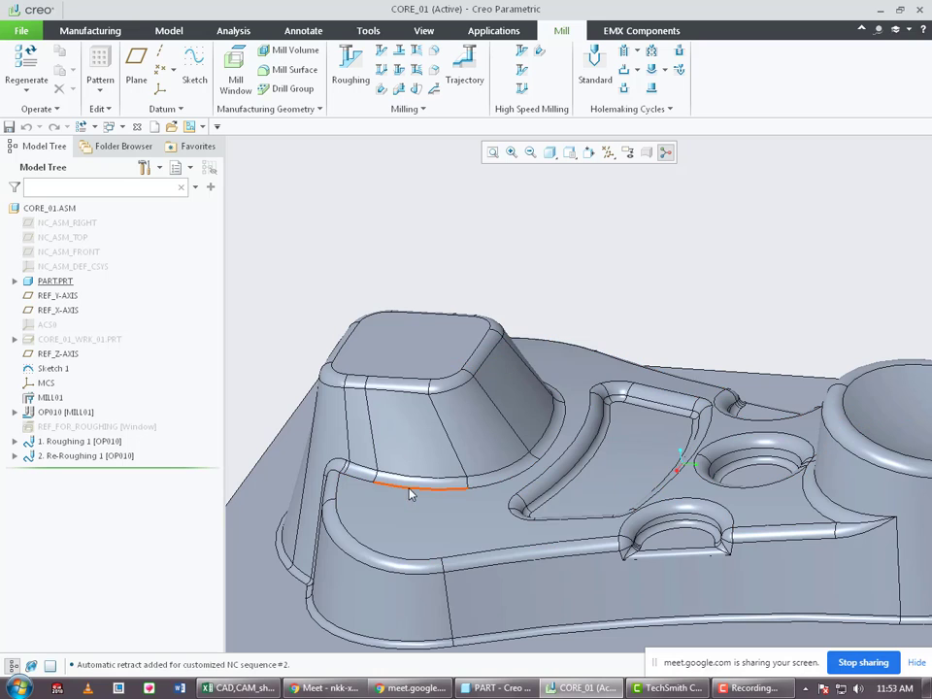
pyautogui.click(409, 493)
pyautogui.scroll(-2, 408, 496)
pyautogui.scroll(4, 410, 496)
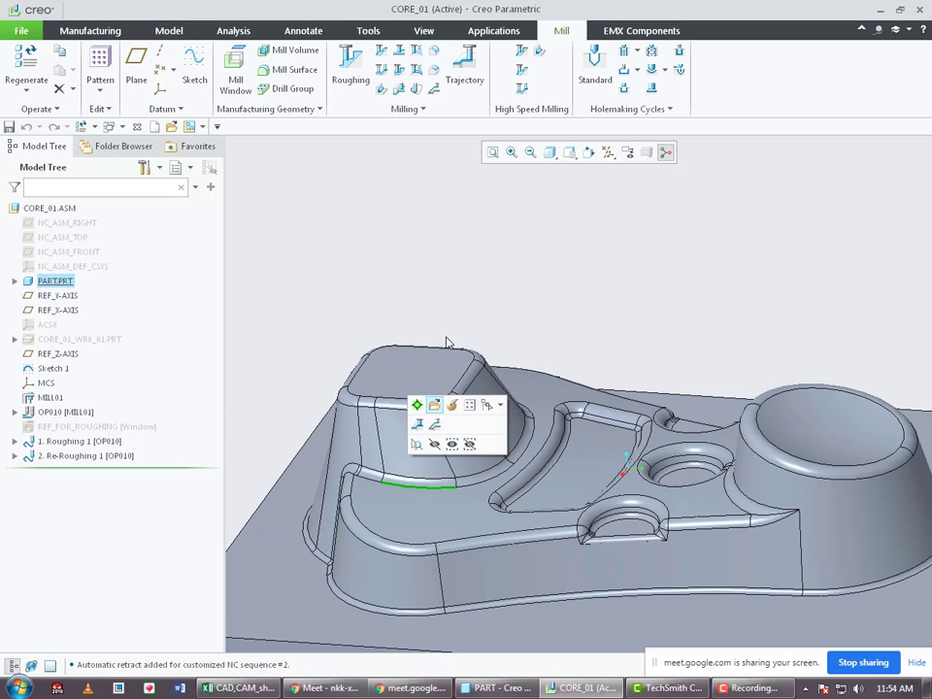
pyautogui.scroll(3, 456, 369)
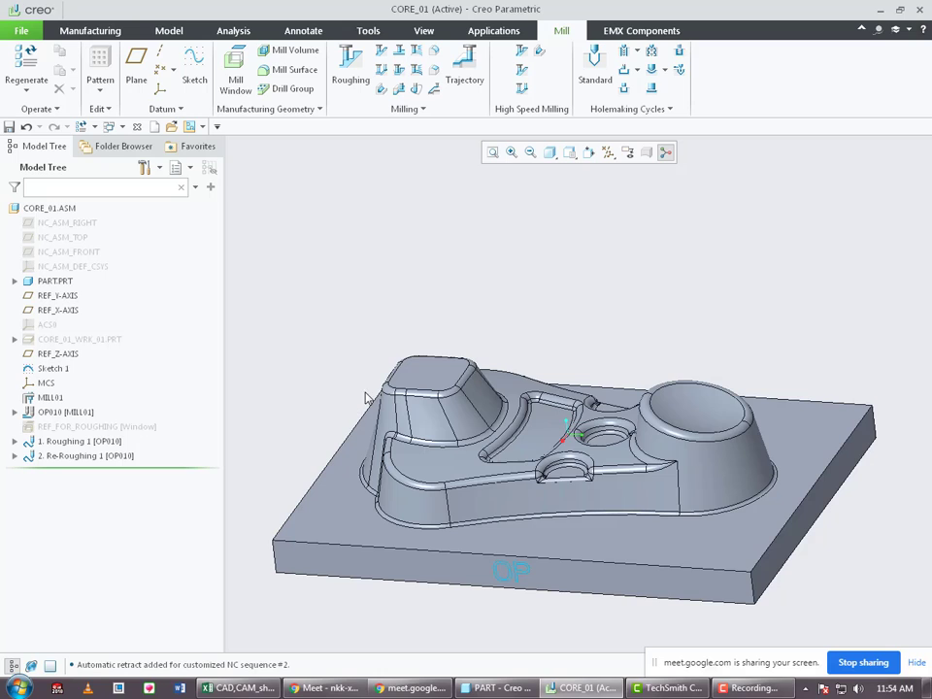
# Inspect the core from above, covering the square boss, the pockets and the round boss's concave top.
pyautogui.moveTo(422, 361); pyautogui.dragTo(418, 406, button='middle')
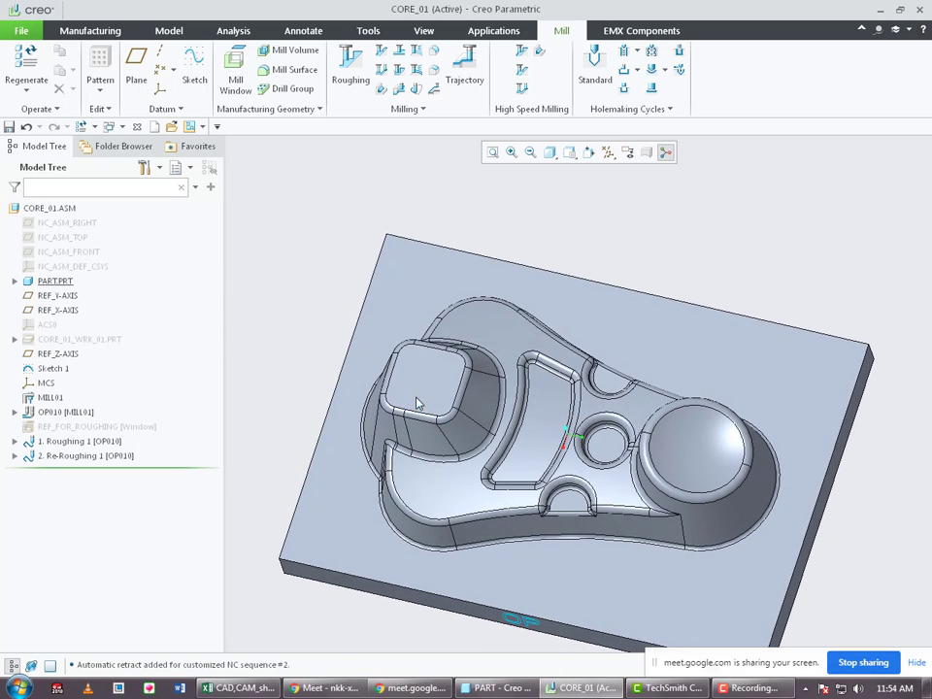
pyautogui.scroll(-4, 417, 394)
pyautogui.scroll(2, 418, 395)
pyautogui.scroll(3, 417, 391)
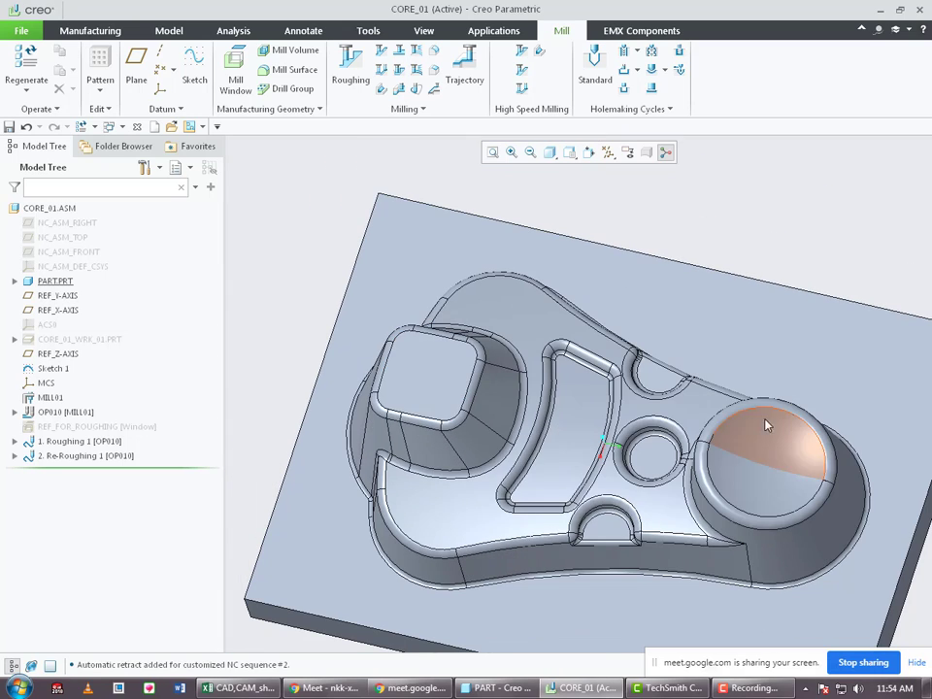
pyautogui.moveTo(742, 464)
pyautogui.mouseDown(button='middle')
pyautogui.moveTo(736, 405)
pyautogui.moveTo(522, 454)
pyautogui.moveTo(546, 435)
pyautogui.moveTo(538, 428)
pyautogui.mouseUp(button='middle')
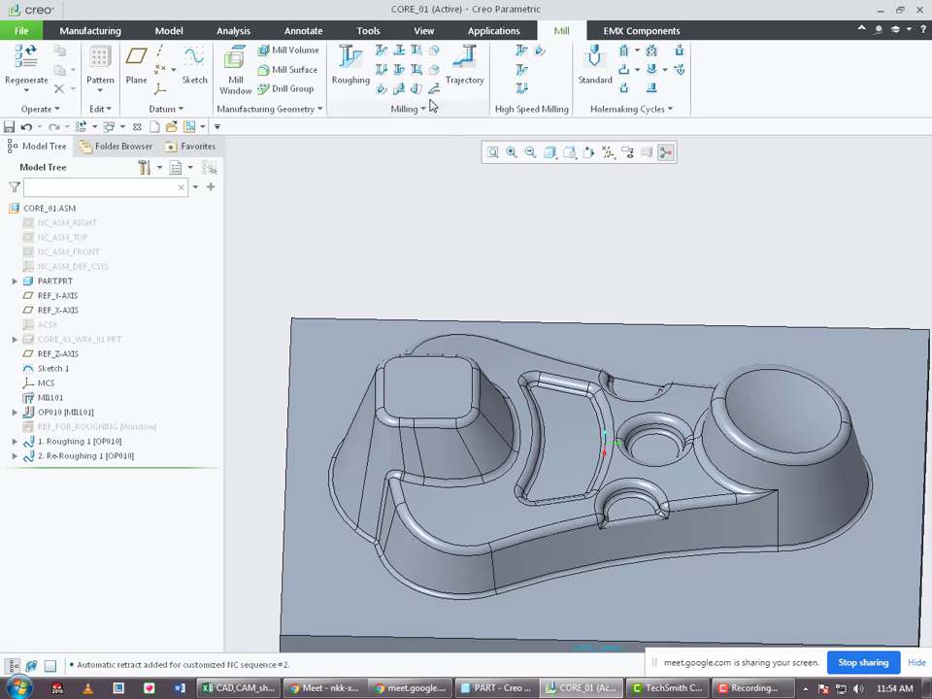
# Review the additional milling operations and examine the square boss's flat top face and sloped walls from several angles.
pyautogui.click(381, 107)
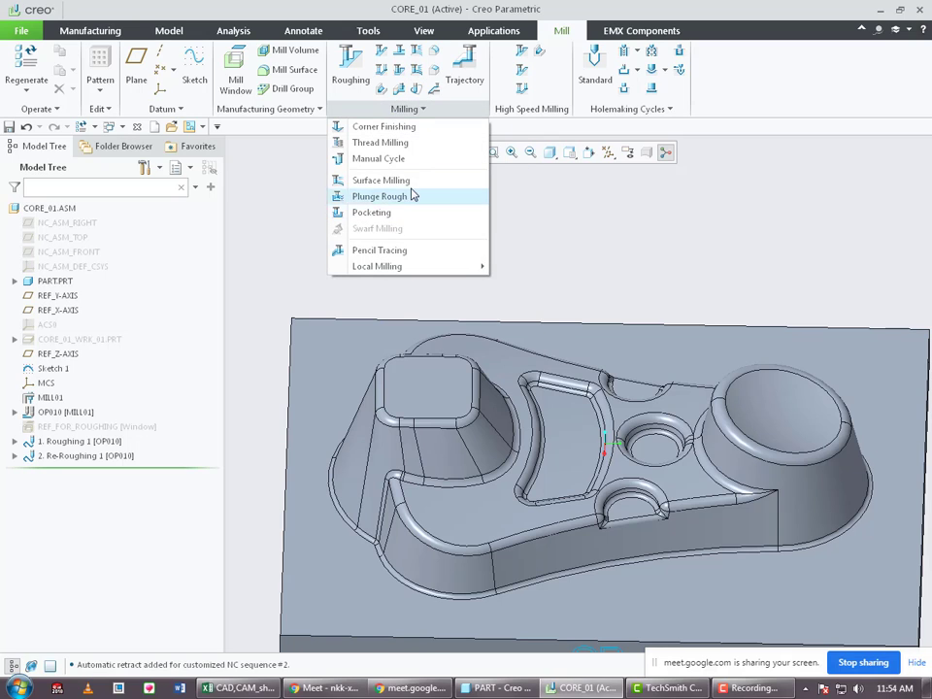
pyautogui.click(418, 387)
pyautogui.moveTo(418, 387); pyautogui.dragTo(419, 375, button='middle')
pyautogui.scroll(4, 389, 383)
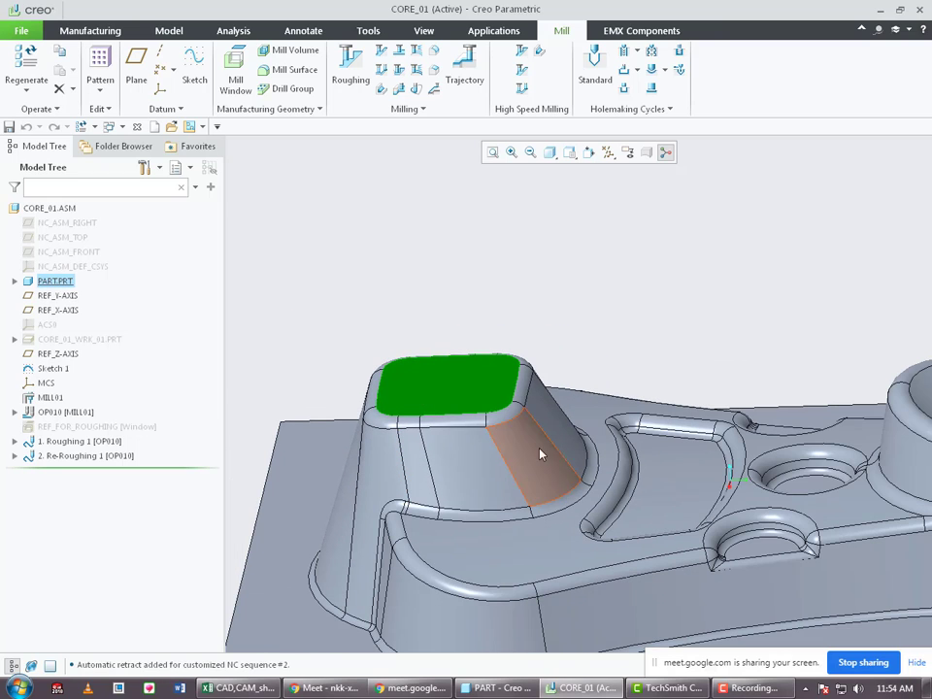
pyautogui.moveTo(352, 392); pyautogui.dragTo(364, 442, button='middle')
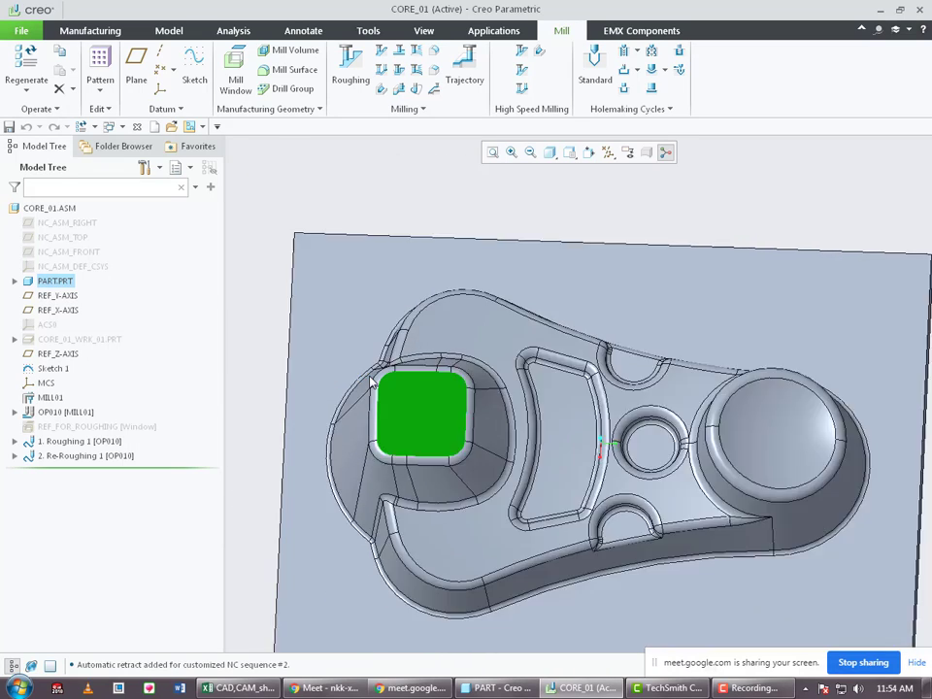
pyautogui.scroll(-3, 370, 383)
pyautogui.moveTo(370, 384); pyautogui.dragTo(333, 366, button='middle')
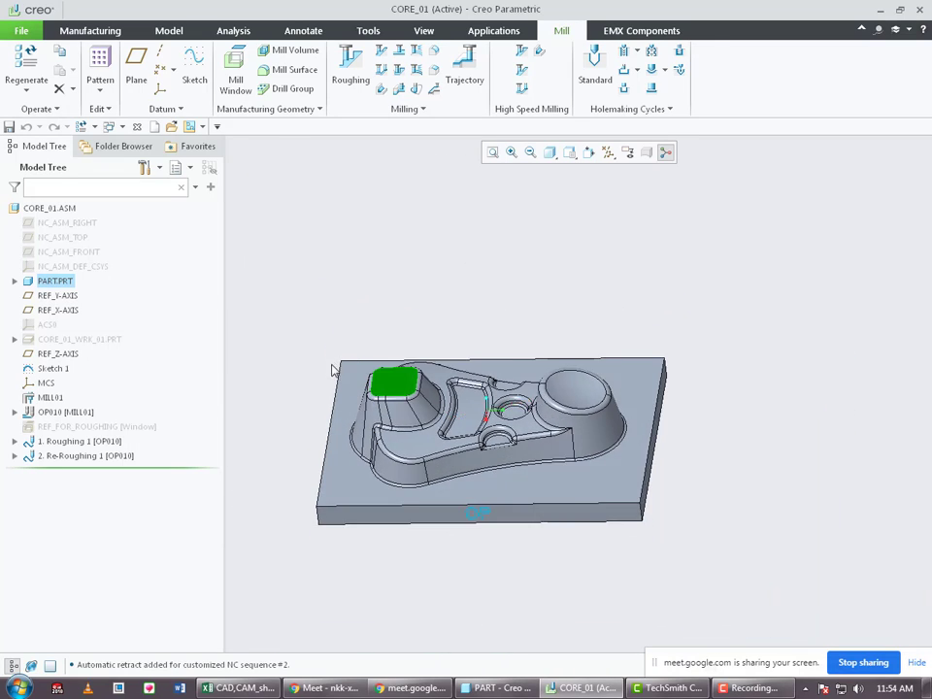
pyautogui.scroll(5, 406, 417)
pyautogui.scroll(5, 443, 408)
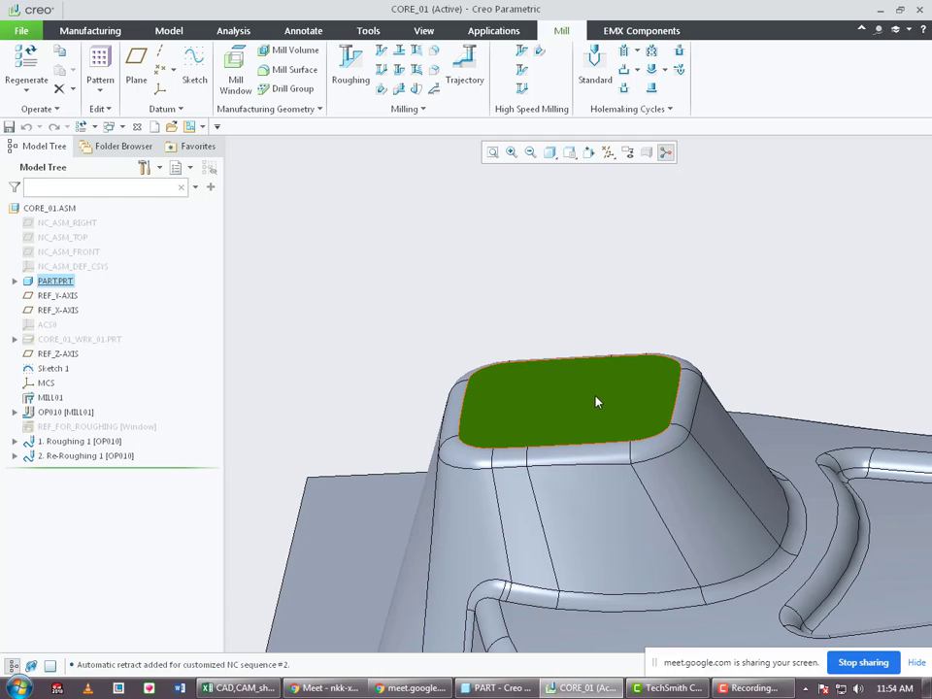
pyautogui.moveTo(596, 402); pyautogui.dragTo(572, 392, button='middle')
pyautogui.scroll(-3, 448, 400)
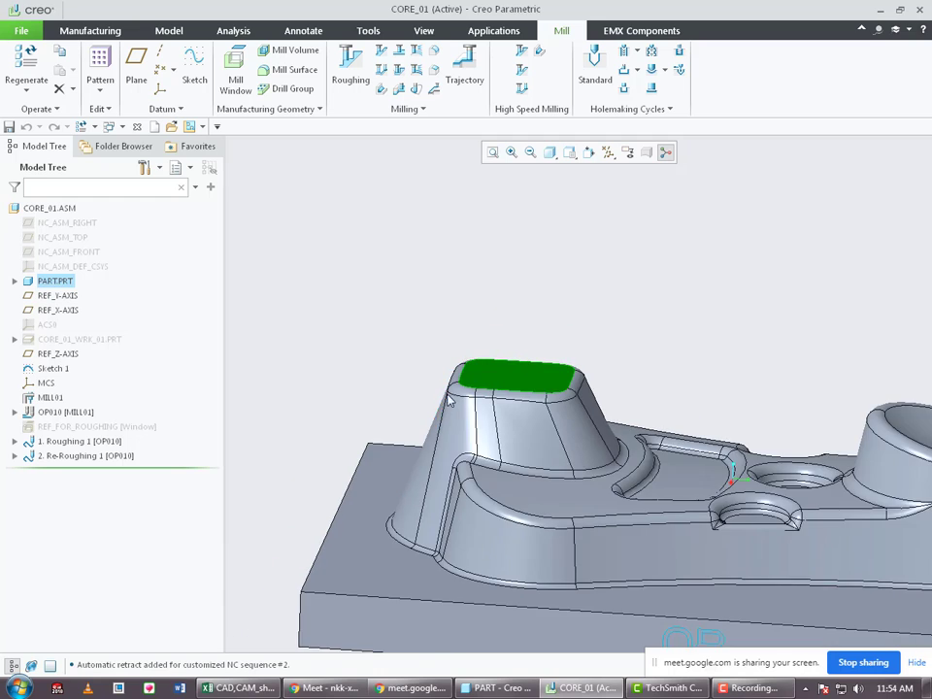
pyautogui.scroll(2, 455, 359)
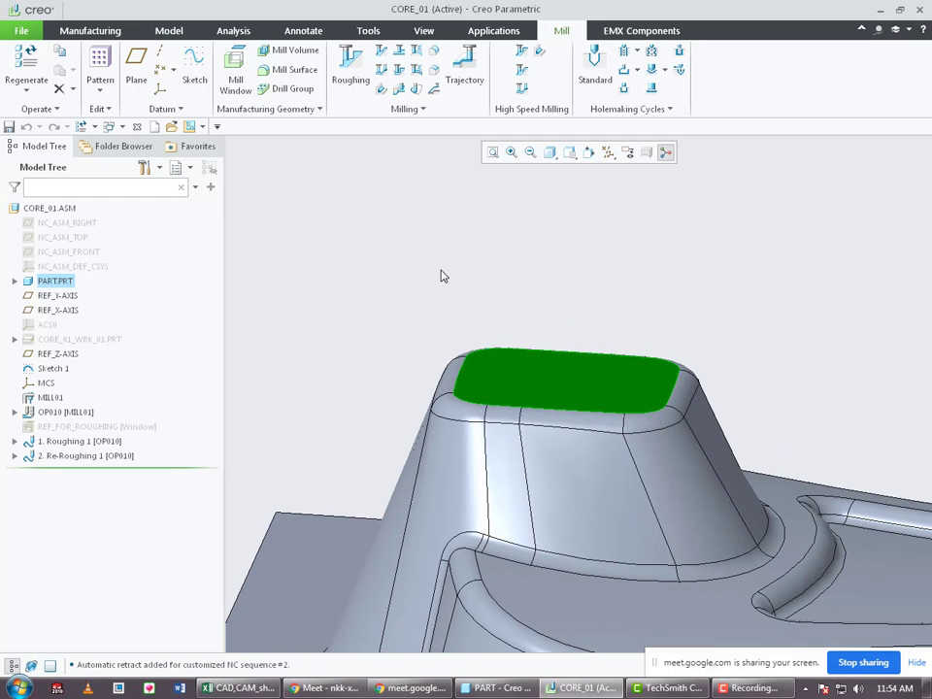
pyautogui.scroll(-3, 447, 376)
pyautogui.moveTo(457, 415)
pyautogui.mouseDown(button='middle')
pyautogui.moveTo(470, 407)
pyautogui.moveTo(466, 425)
pyautogui.mouseUp(button='middle')
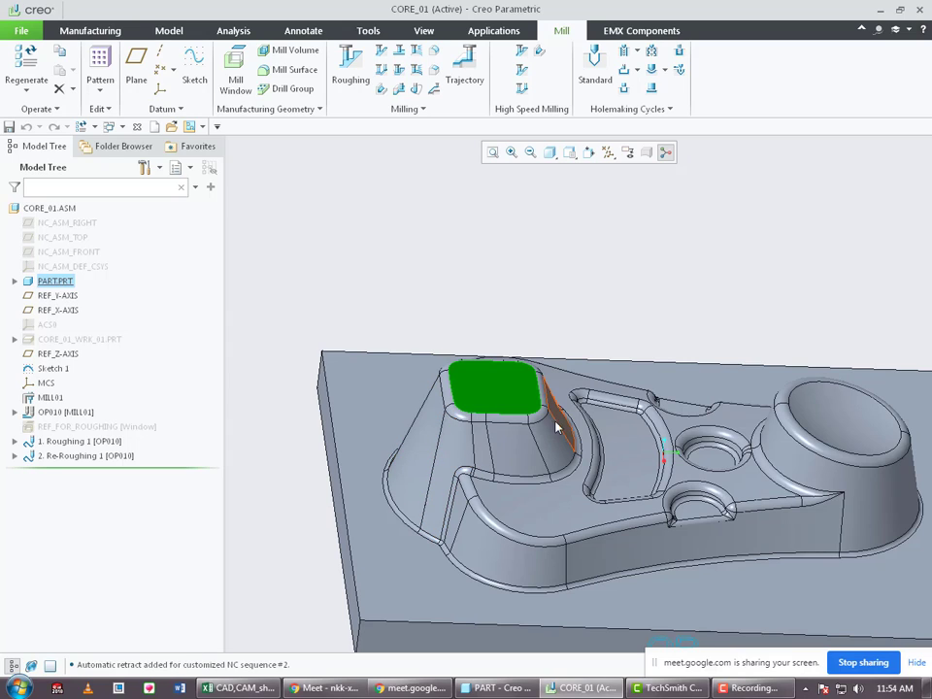
# Start a Profile Milling step, open the tool setup and check the fillets at the square boss's base.
pyautogui.click(398, 89)
pyautogui.click(120, 77)
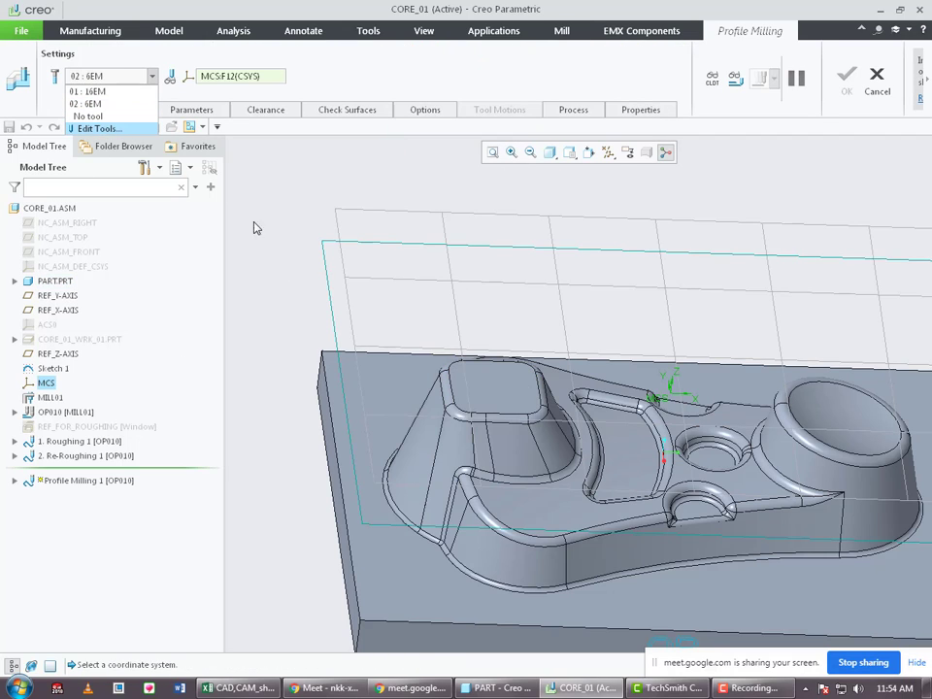
pyautogui.click(109, 129)
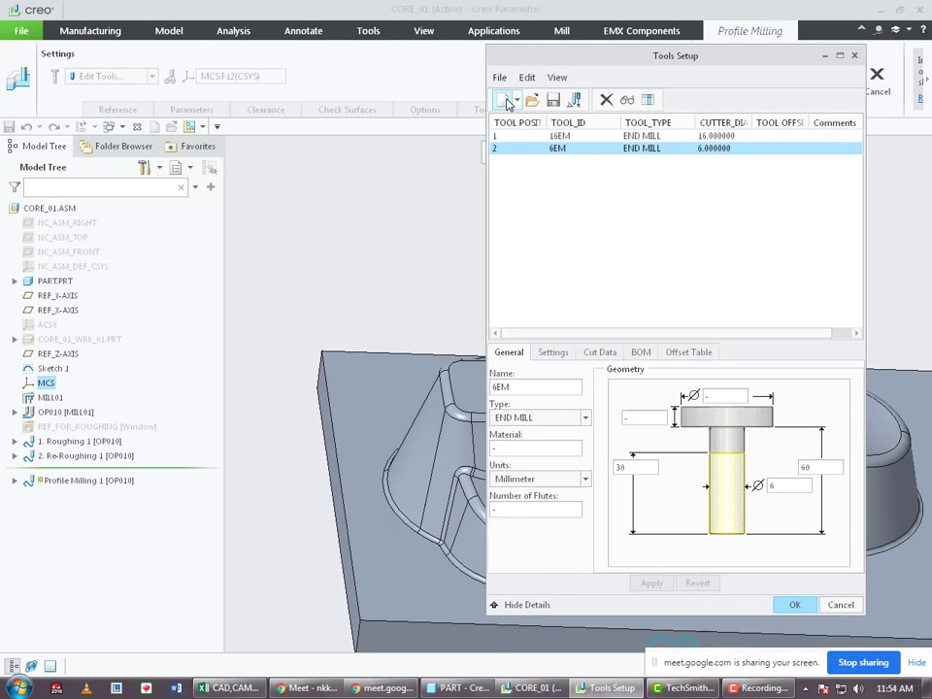
pyautogui.moveTo(322, 326); pyautogui.dragTo(388, 408, button='middle')
pyautogui.scroll(3, 389, 408)
pyautogui.scroll(5, 388, 407)
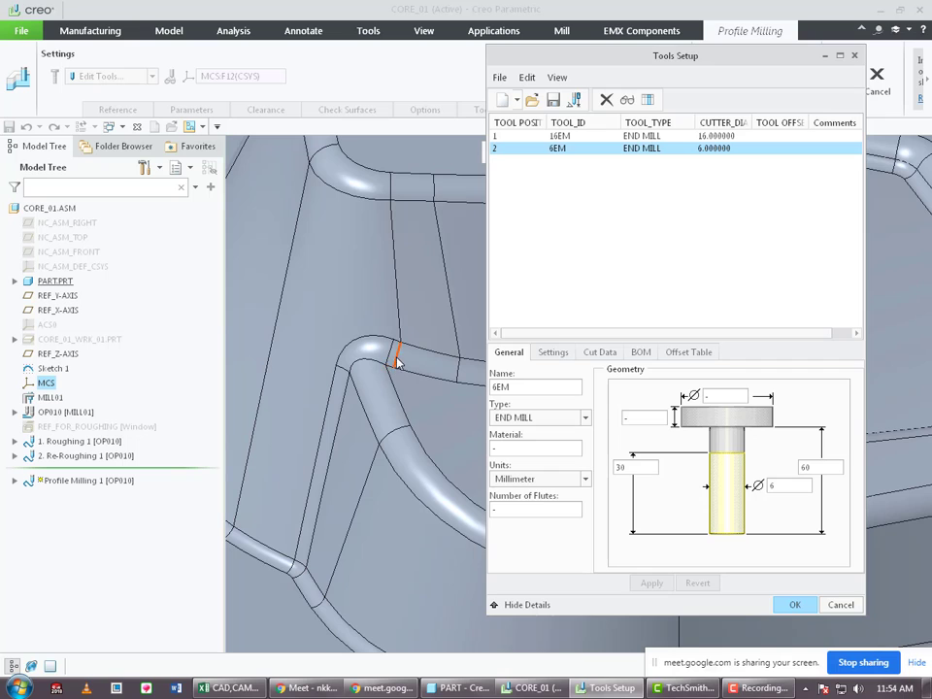
pyautogui.scroll(-6, 364, 379)
pyautogui.moveTo(364, 378); pyautogui.dragTo(330, 379, button='middle')
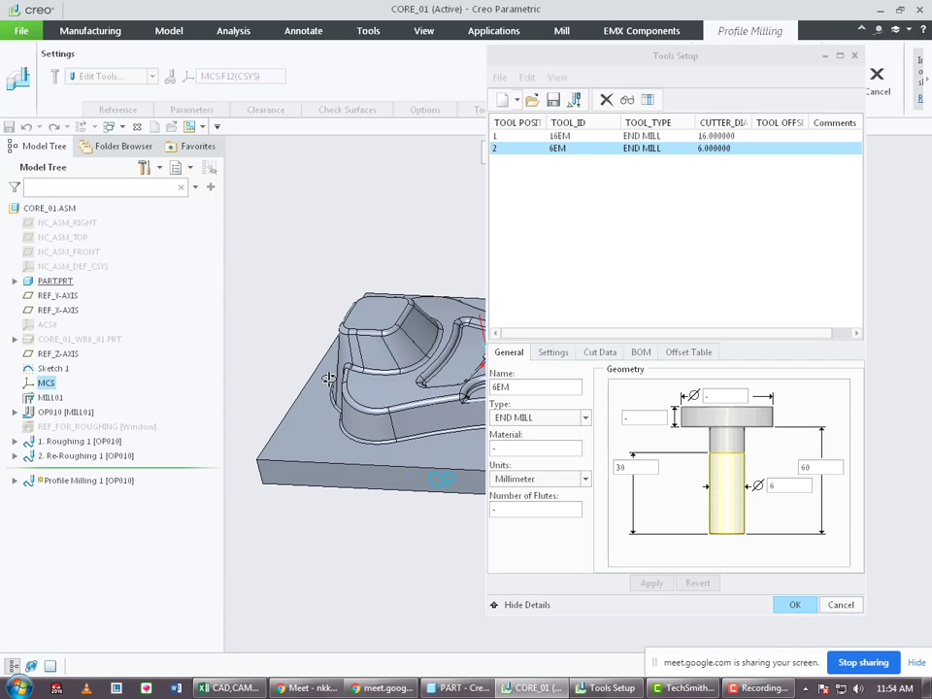
pyautogui.scroll(5, 330, 379)
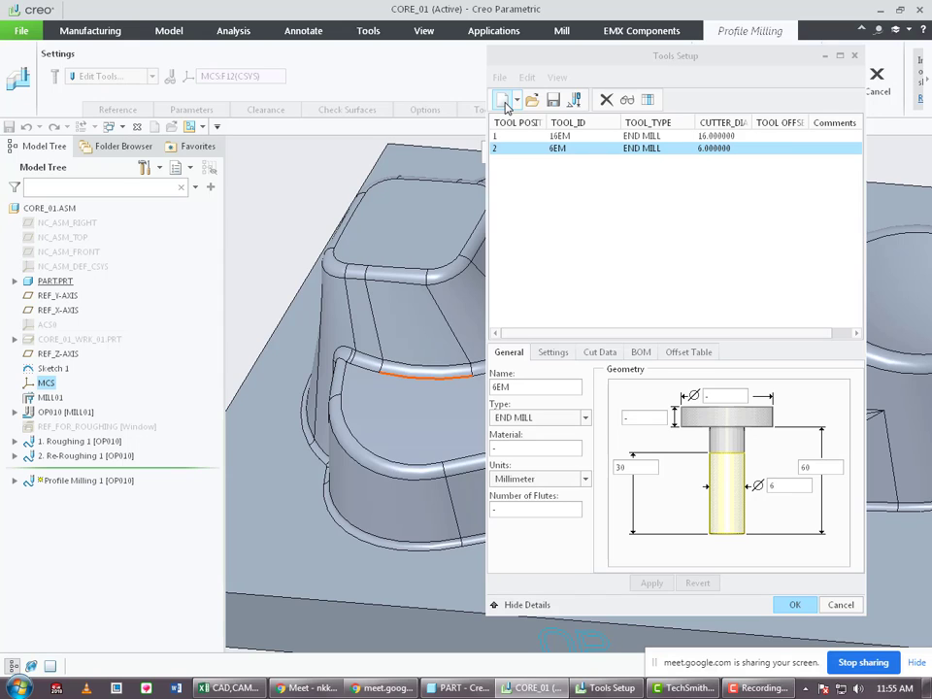
# Add a new ball mill with a 3 mm cutter diameter and use it for the Profile Milling step.
pyautogui.click(503, 102)
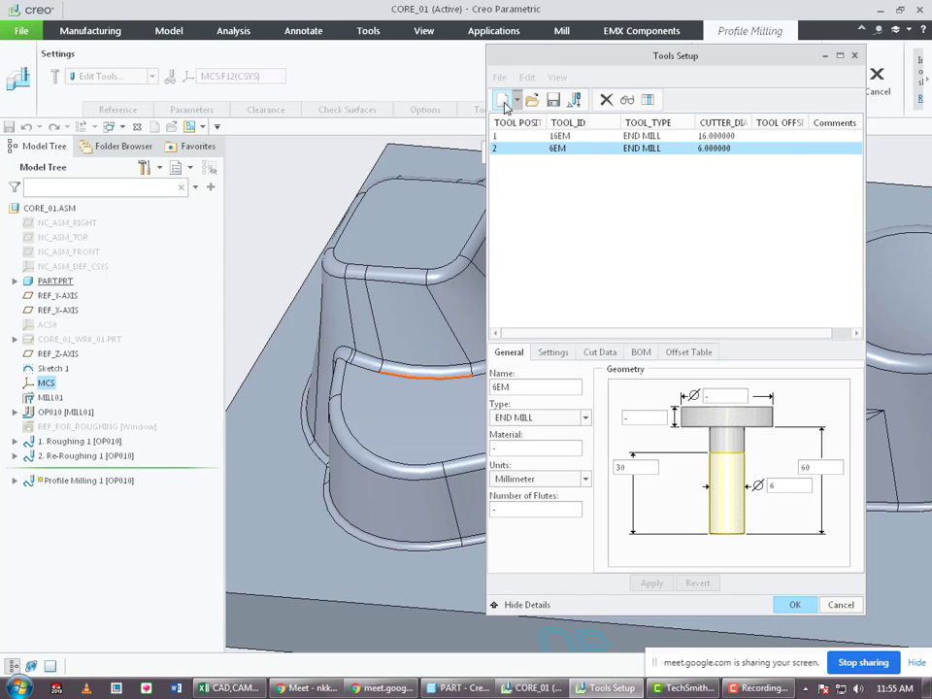
pyautogui.click(577, 423)
pyautogui.click(515, 456)
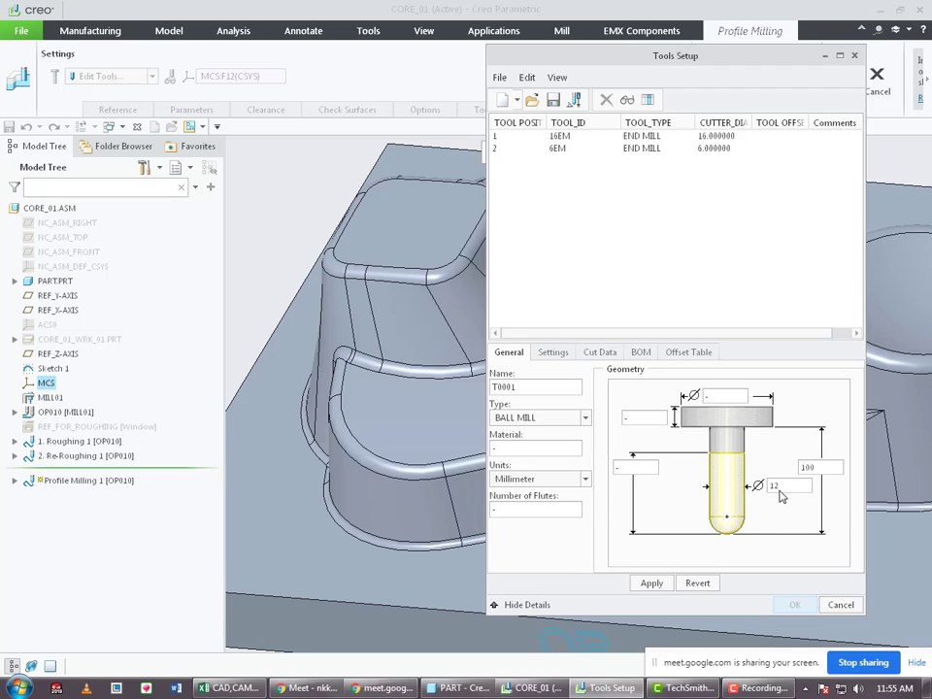
pyautogui.click(644, 583)
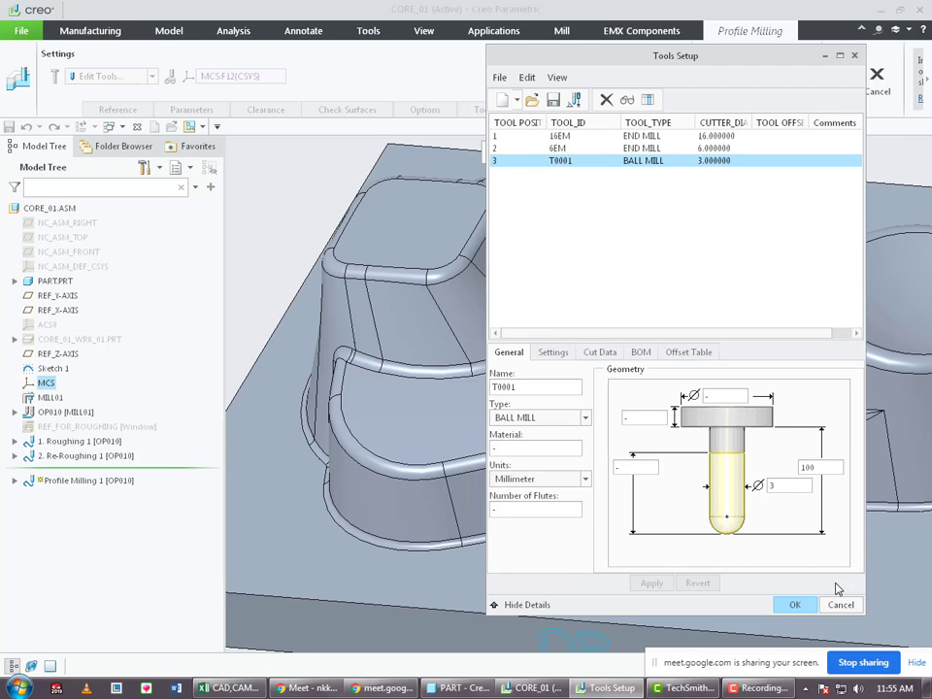
pyautogui.click(794, 605)
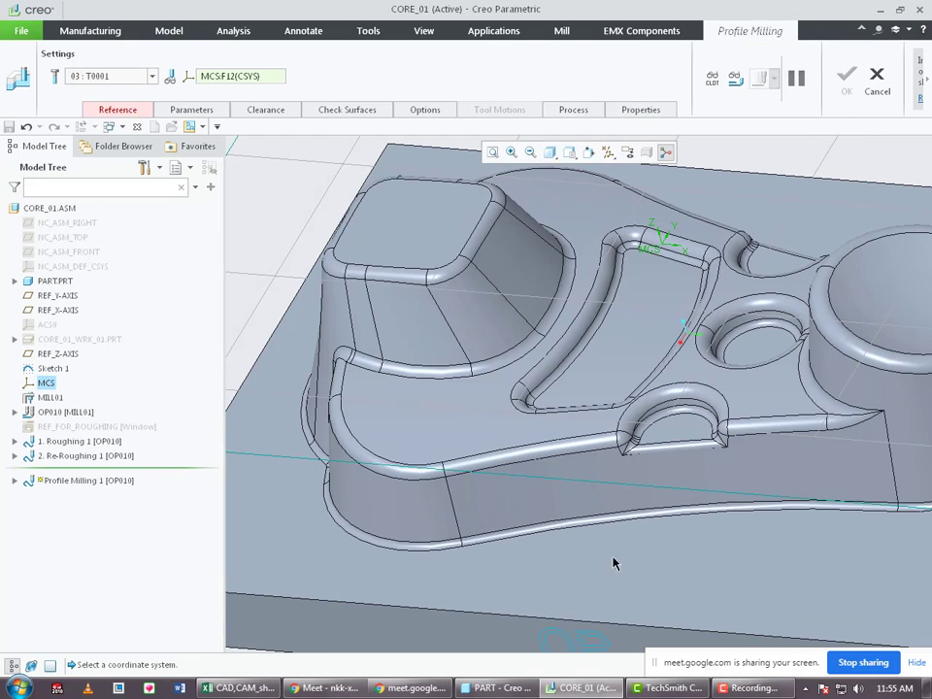
# Name the 3 mm ball mill 3BM in the tool setup and assign it to the Profile Milling step.
pyautogui.click(97, 91)
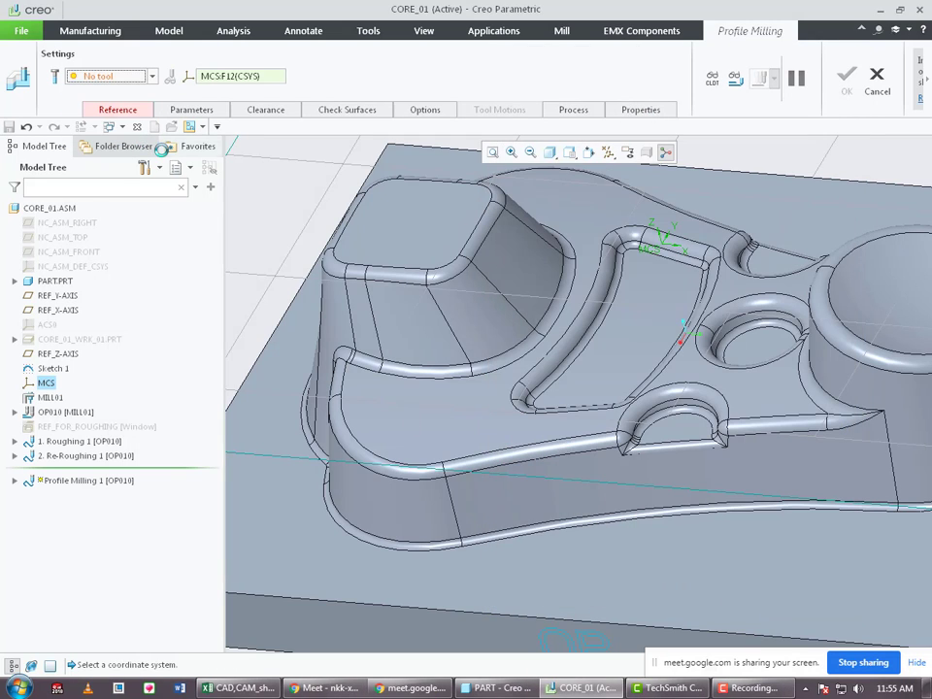
pyautogui.click(124, 78)
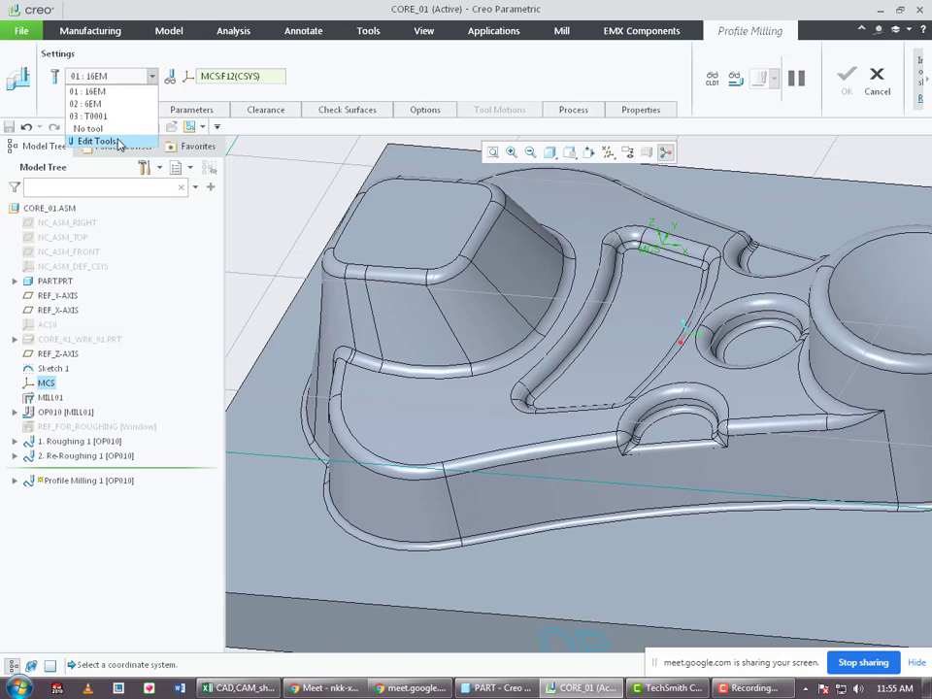
pyautogui.click(118, 142)
pyautogui.click(547, 161)
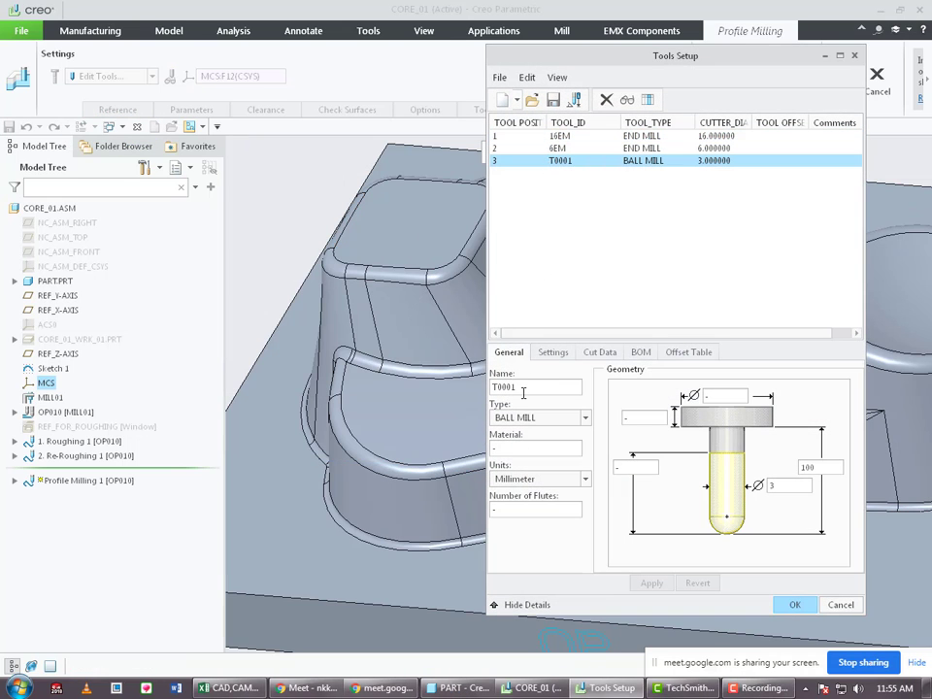
pyautogui.write('3bm')
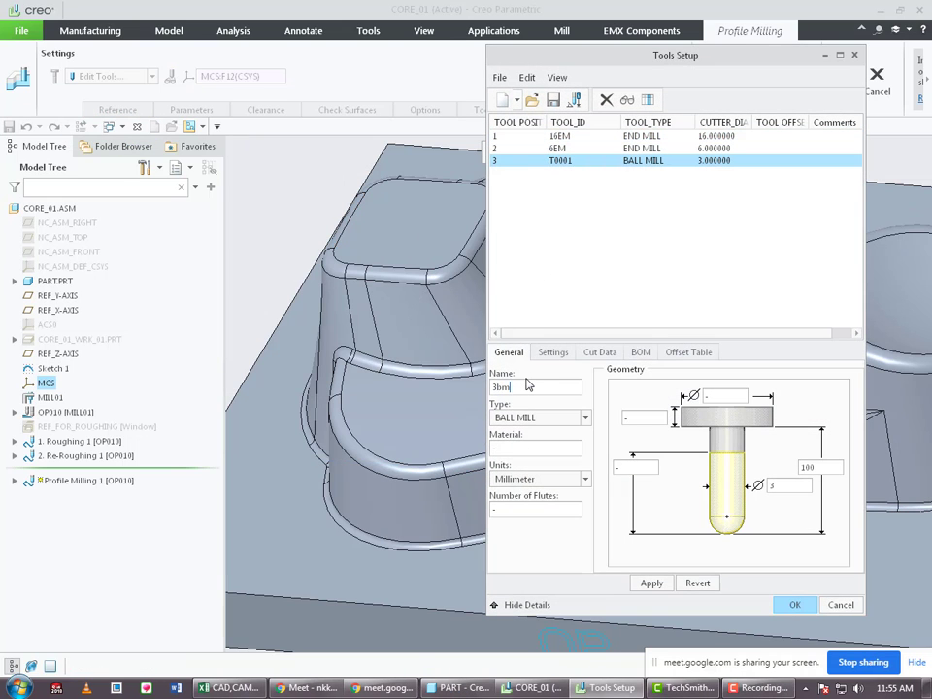
pyautogui.click(651, 583)
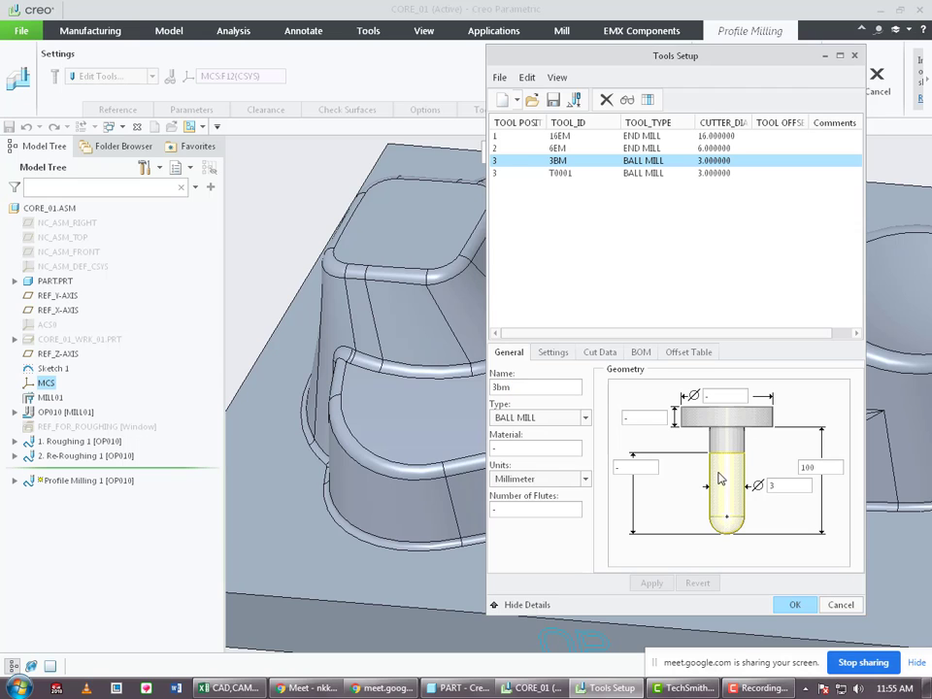
pyautogui.click(796, 604)
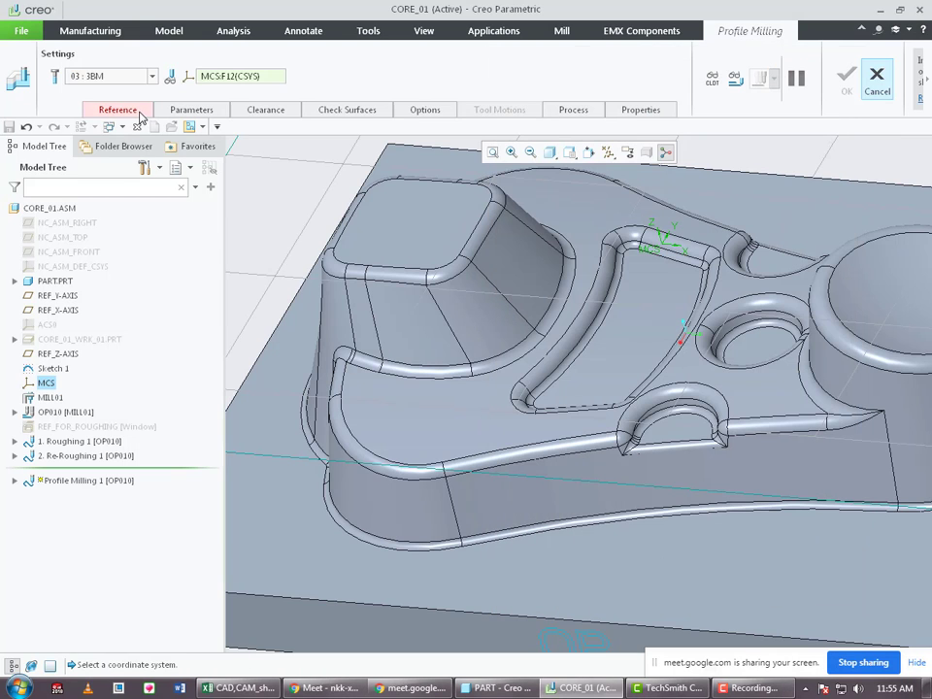
# Set the Profile Milling reference type to Previous Step and open the step's machining parameters.
pyautogui.click(107, 109)
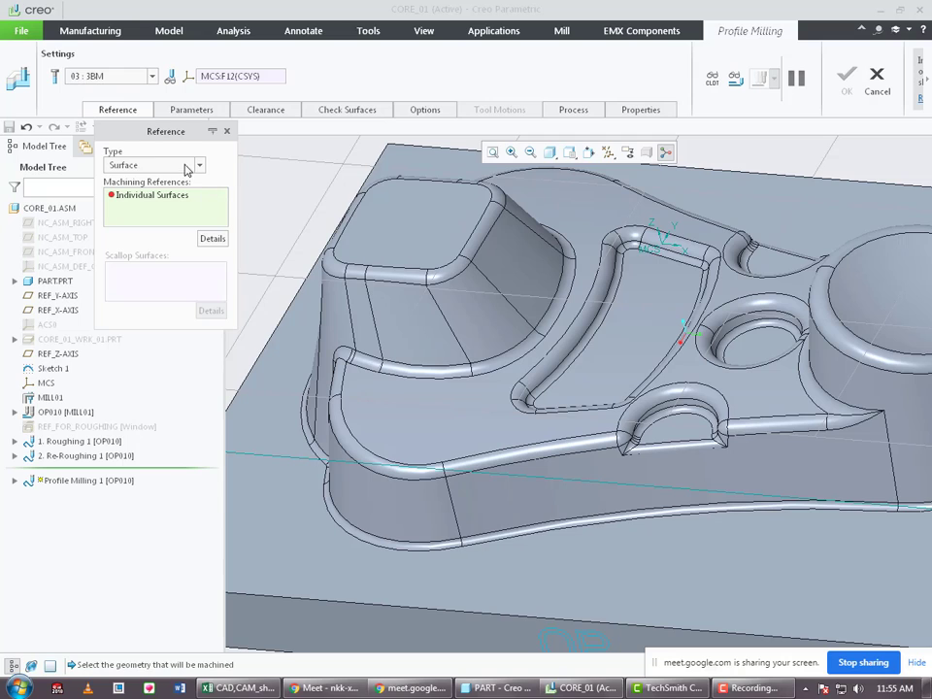
pyautogui.click(199, 166)
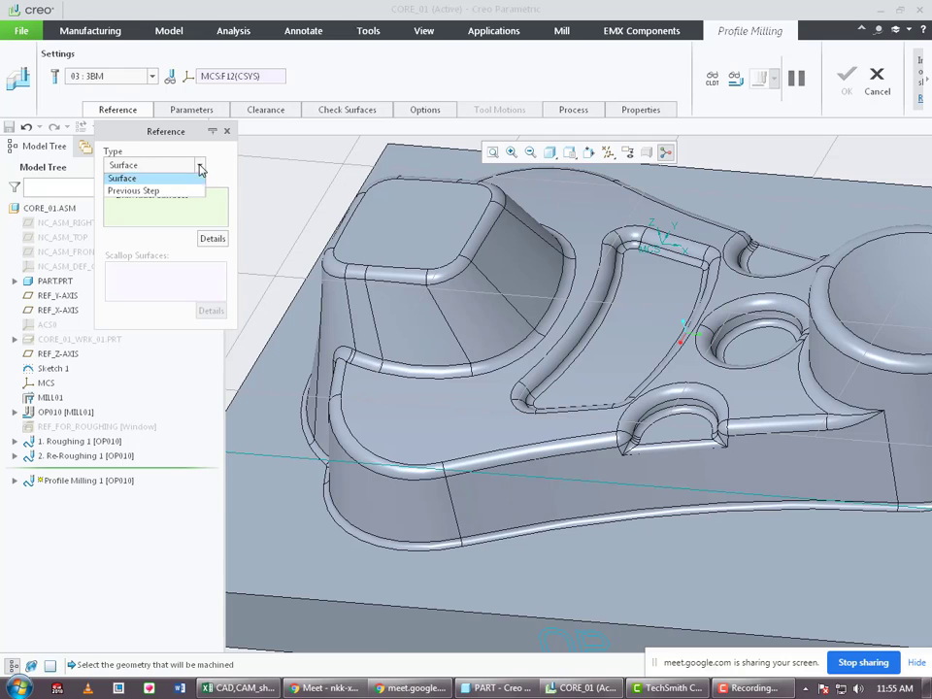
pyautogui.click(135, 194)
pyautogui.click(194, 109)
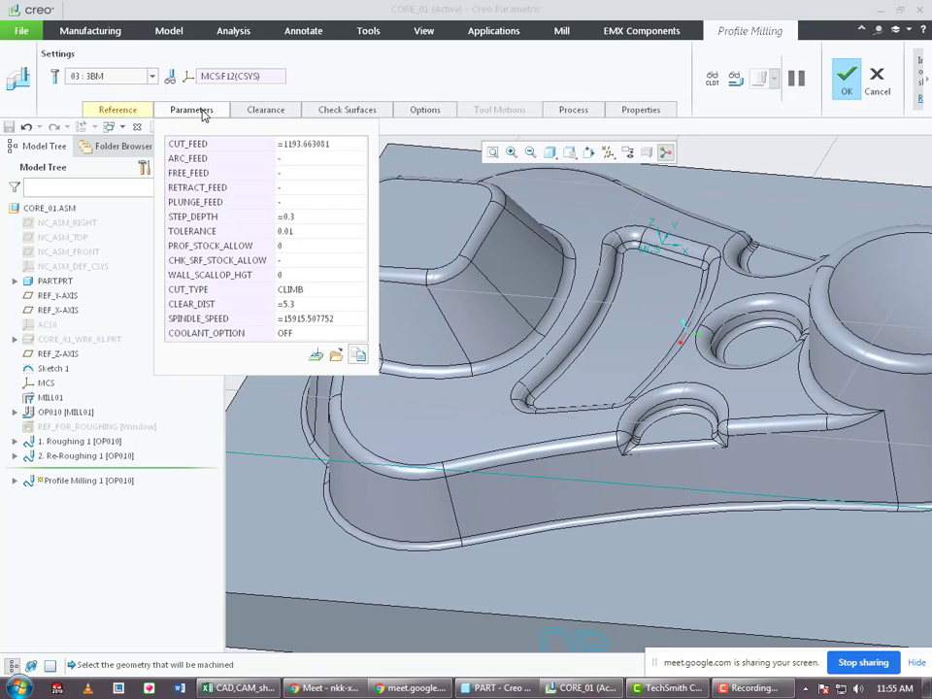
# Change the Profile Milling machining reference type from the previous step to Surface.
pyautogui.click(194, 110)
pyautogui.click(118, 109)
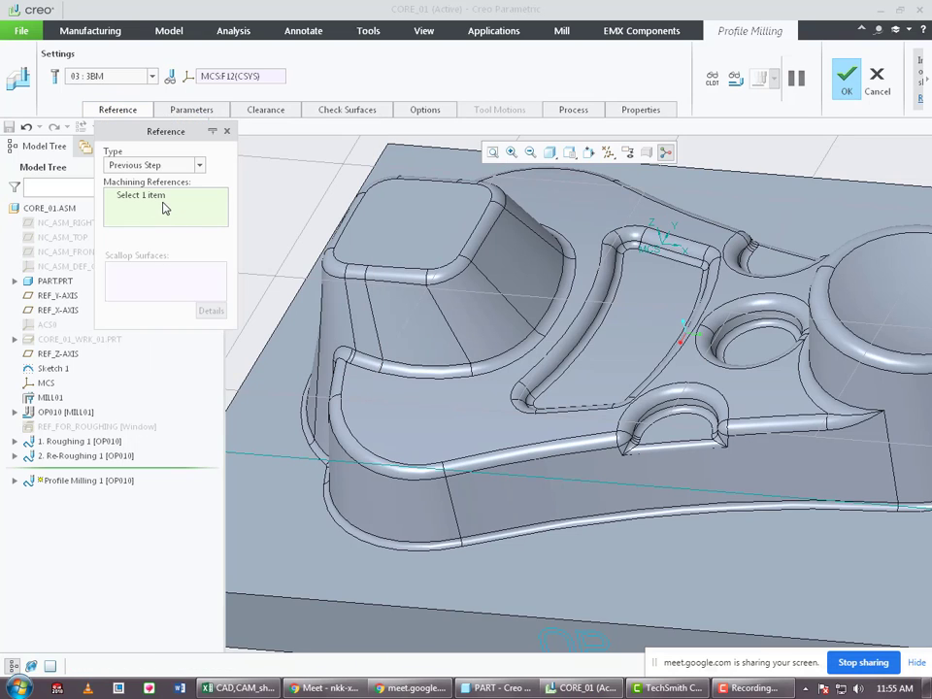
pyautogui.click(76, 462)
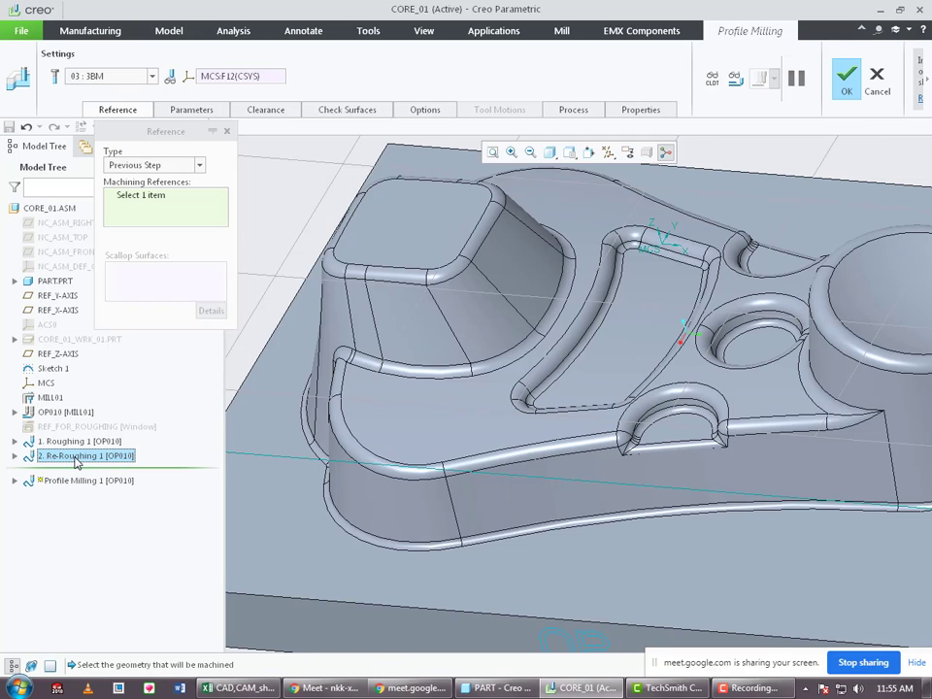
pyautogui.click(175, 167)
pyautogui.click(145, 180)
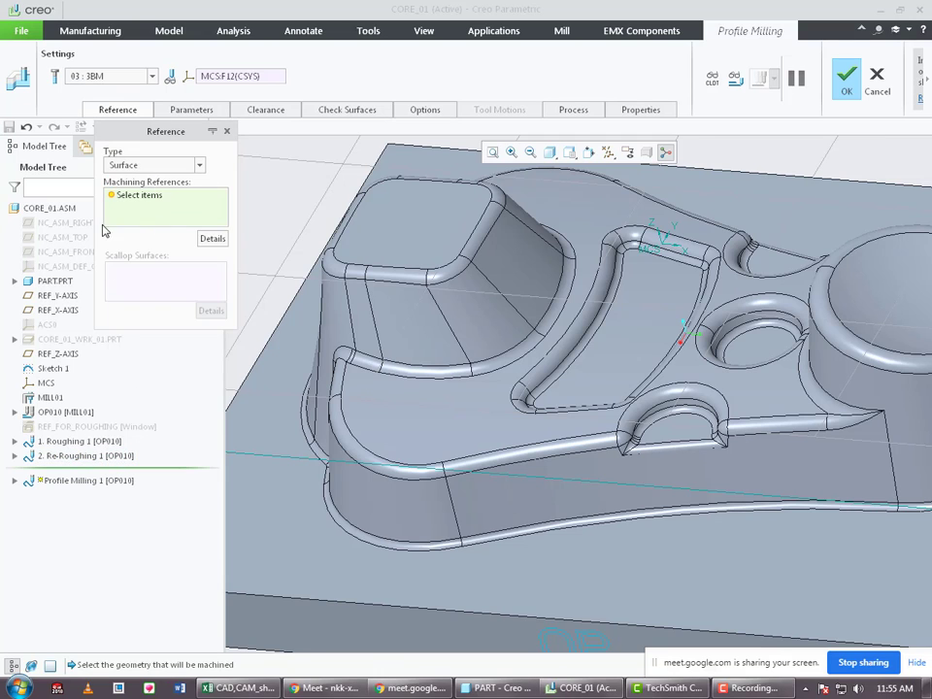
# Pick the ring of fillet surfaces around the square boss's top edge as machining references.
pyautogui.scroll(-3, 489, 369)
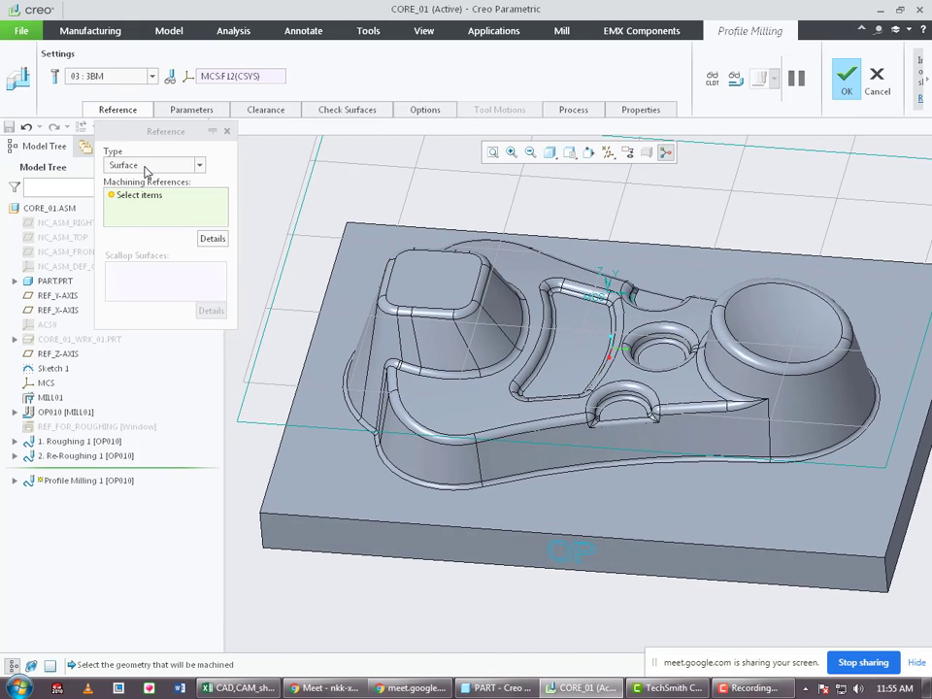
pyautogui.scroll(3, 475, 330)
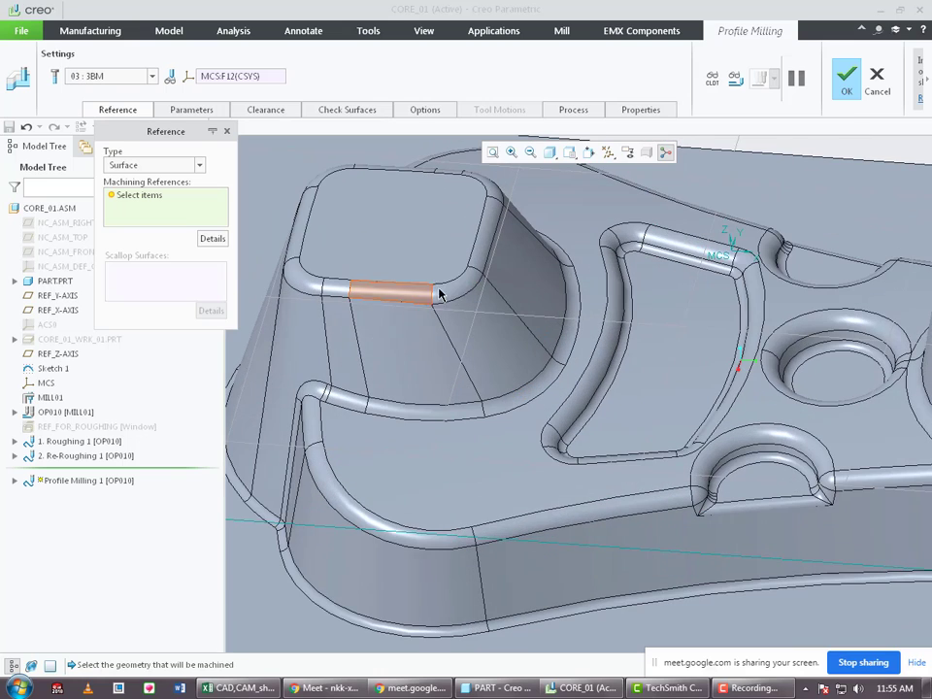
pyautogui.click(444, 291)
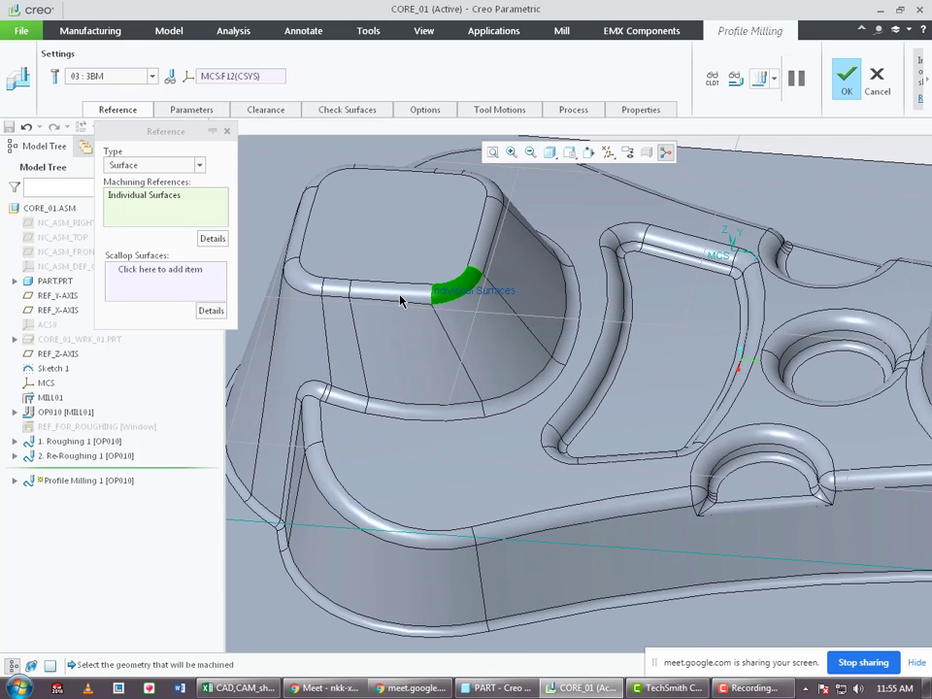
pyautogui.keyDown('ctrl'); pyautogui.click(406, 296); pyautogui.keyUp('ctrl')
pyautogui.keyDown('ctrl'); pyautogui.click(337, 291); pyautogui.keyUp('ctrl')
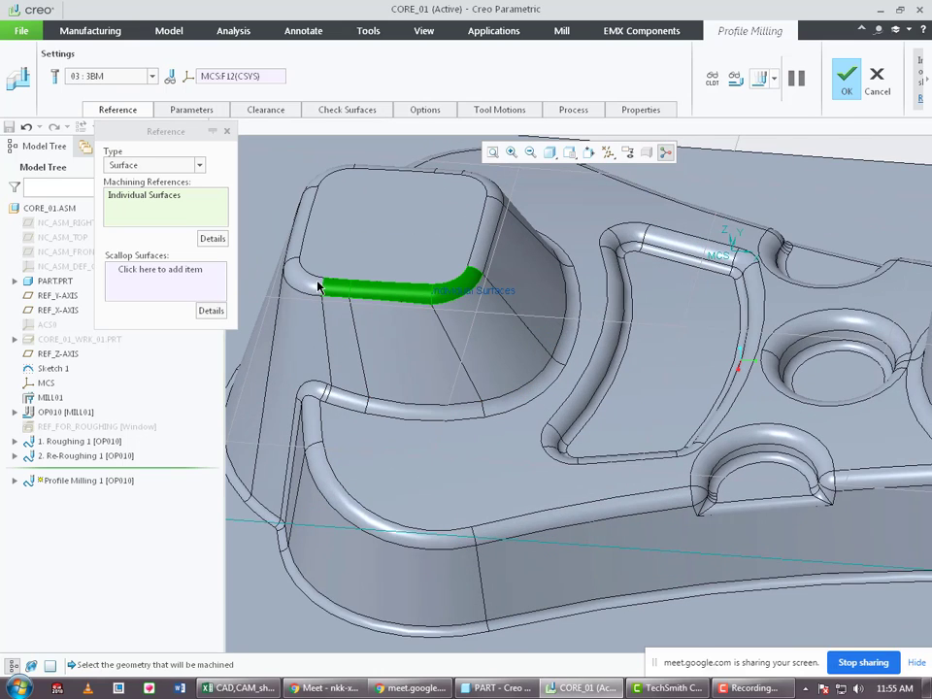
pyautogui.keyDown('ctrl'); pyautogui.click(291, 266); pyautogui.keyUp('ctrl')
pyautogui.keyDown('ctrl'); pyautogui.click(303, 218); pyautogui.keyUp('ctrl')
pyautogui.moveTo(381, 344); pyautogui.dragTo(372, 357, button='middle')
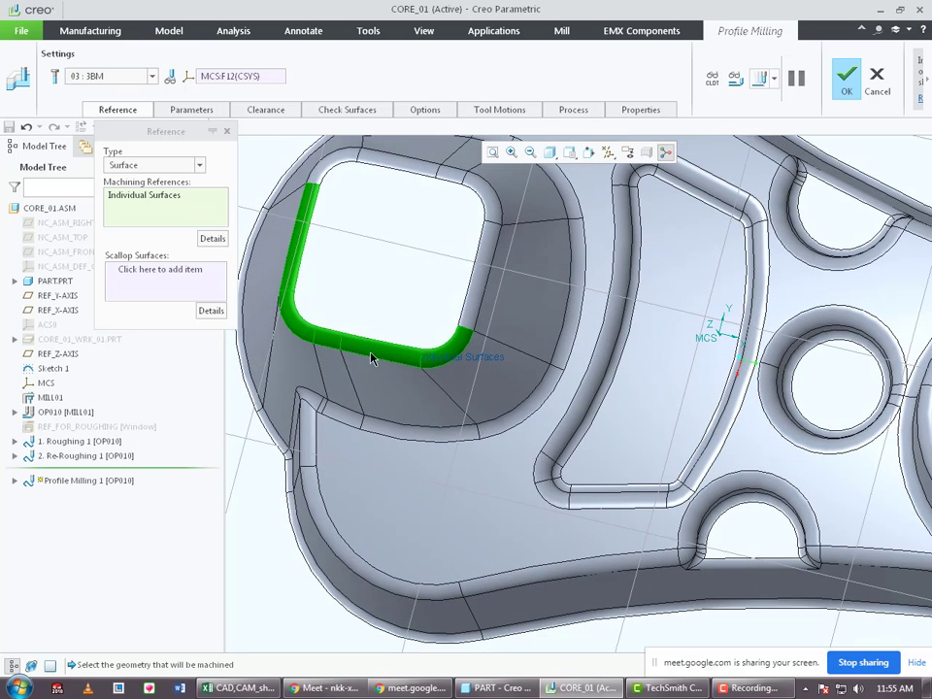
pyautogui.scroll(5, 326, 178)
pyautogui.keyDown('ctrl'); pyautogui.click(360, 143); pyautogui.keyUp('ctrl')
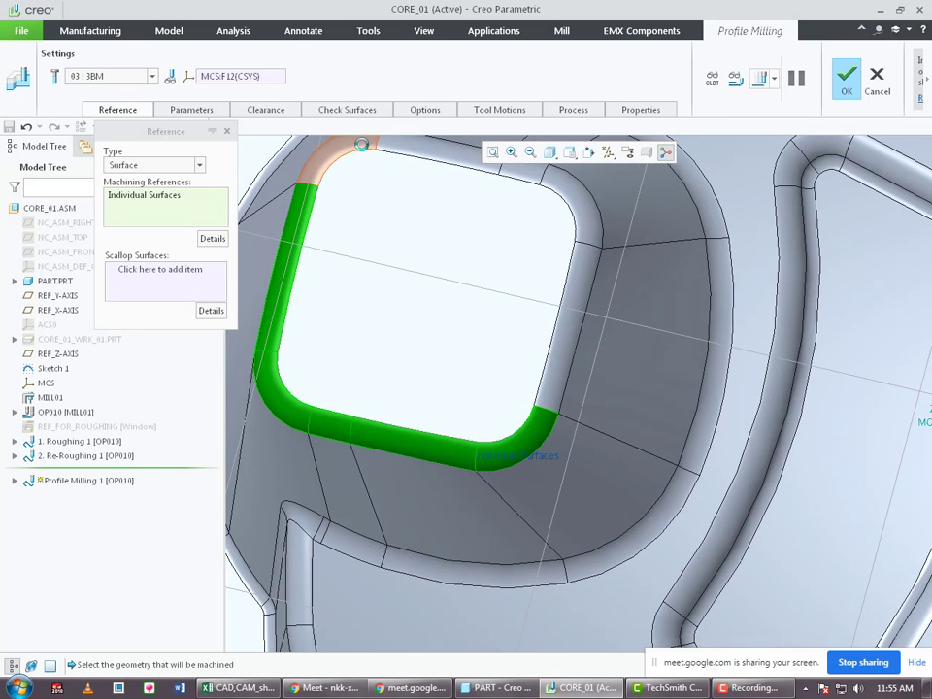
pyautogui.keyDown('ctrl'); pyautogui.click(473, 158); pyautogui.keyUp('ctrl')
pyautogui.keyDown('ctrl'); pyautogui.click(514, 175); pyautogui.keyUp('ctrl')
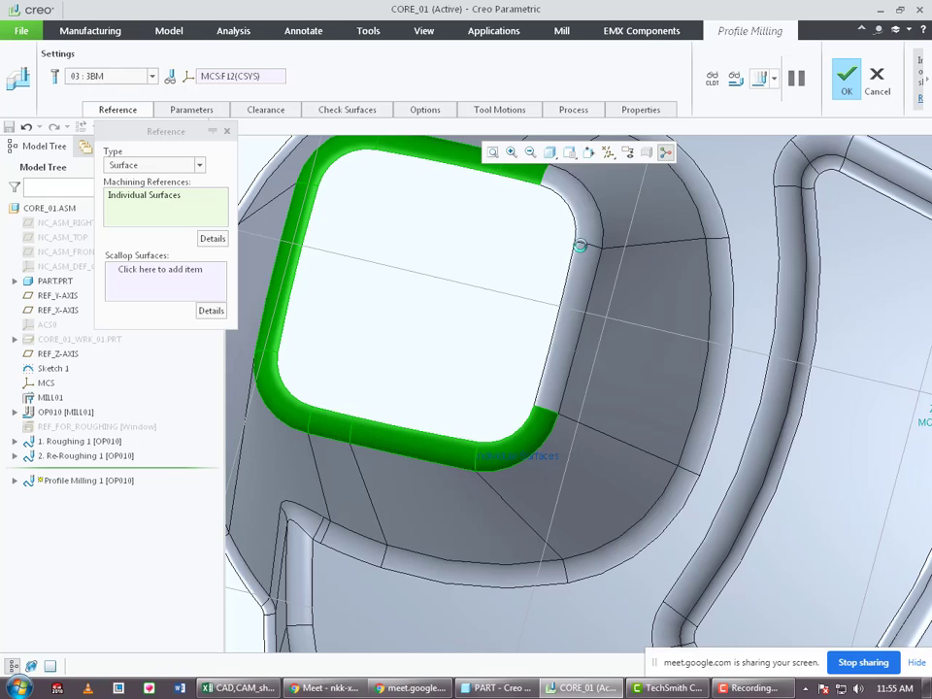
pyautogui.keyDown('ctrl'); pyautogui.click(587, 303); pyautogui.keyUp('ctrl')
# Add the square boss's side wall surfaces facing the pocket and the lower step to the machining references.
pyautogui.moveTo(613, 349); pyautogui.dragTo(629, 356, button='middle')
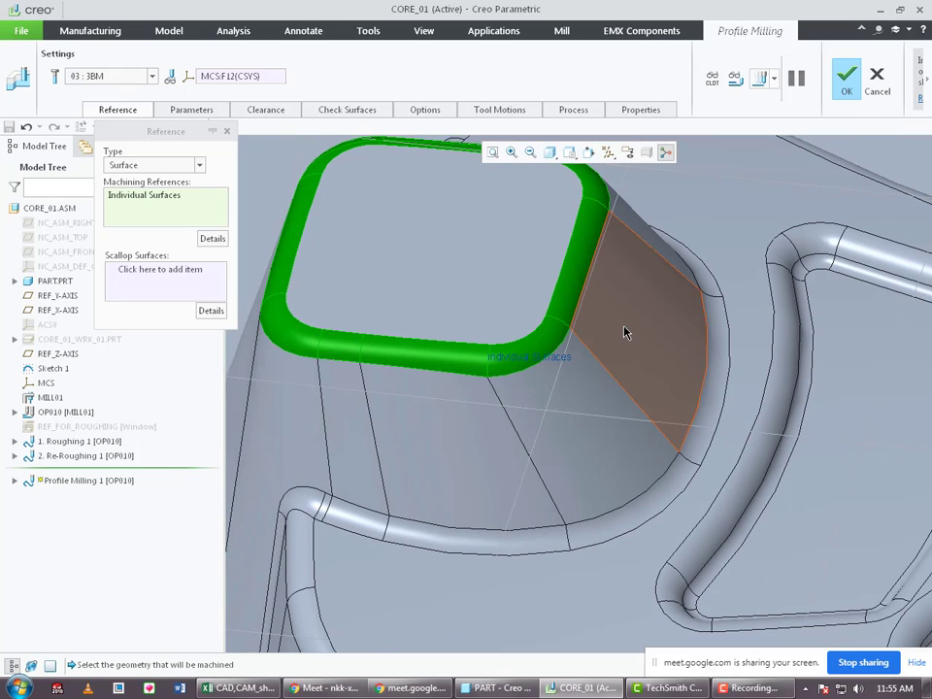
pyautogui.keyDown('ctrl'); pyautogui.click(625, 329); pyautogui.keyUp('ctrl')
pyautogui.keyDown('ctrl'); pyautogui.click(522, 397); pyautogui.keyUp('ctrl')
pyautogui.scroll(-3, 573, 451)
pyautogui.moveTo(578, 458); pyautogui.dragTo(529, 456, button='middle')
pyautogui.scroll(-3, 462, 457)
pyautogui.keyDown('ctrl'); pyautogui.click(461, 455); pyautogui.keyUp('ctrl')
pyautogui.keyDown('ctrl'); pyautogui.click(381, 462); pyautogui.keyUp('ctrl')
pyautogui.scroll(4, 380, 459)
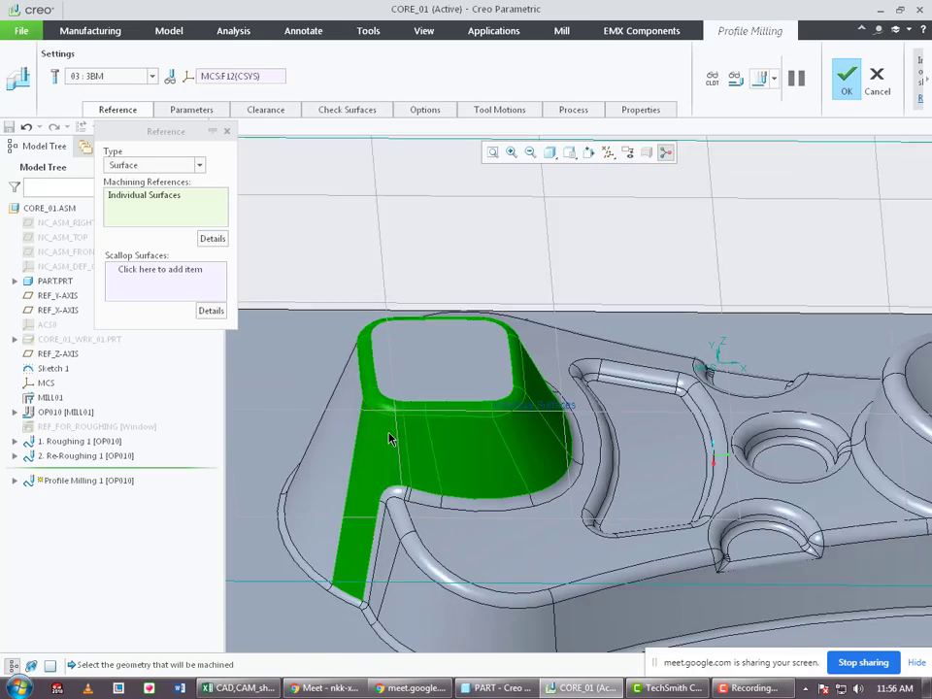
# Add the square boss's outer side walls that run down to the base plate to the machining references.
pyautogui.moveTo(389, 437); pyautogui.dragTo(516, 493, button='middle')
pyautogui.keyDown('ctrl'); pyautogui.click(490, 498); pyautogui.keyUp('ctrl')
pyautogui.scroll(4, 379, 460)
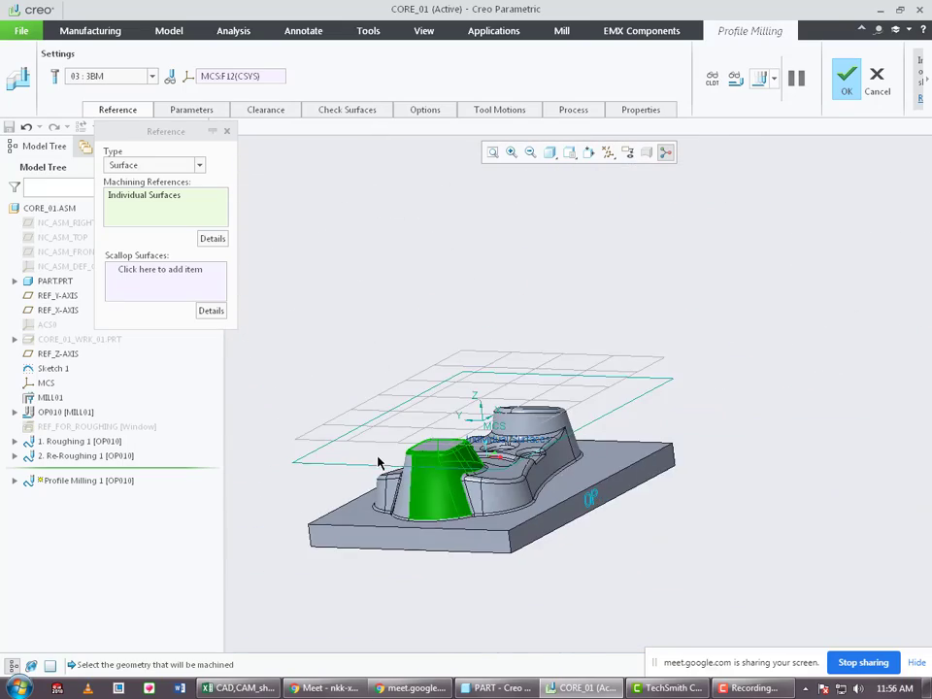
pyautogui.moveTo(379, 462); pyautogui.dragTo(608, 533, button='middle')
pyautogui.scroll(-2, 509, 517)
pyautogui.keyDown('ctrl'); pyautogui.click(509, 510); pyautogui.keyUp('ctrl')
pyautogui.scroll(-3, 632, 540)
pyautogui.scroll(-2, 618, 539)
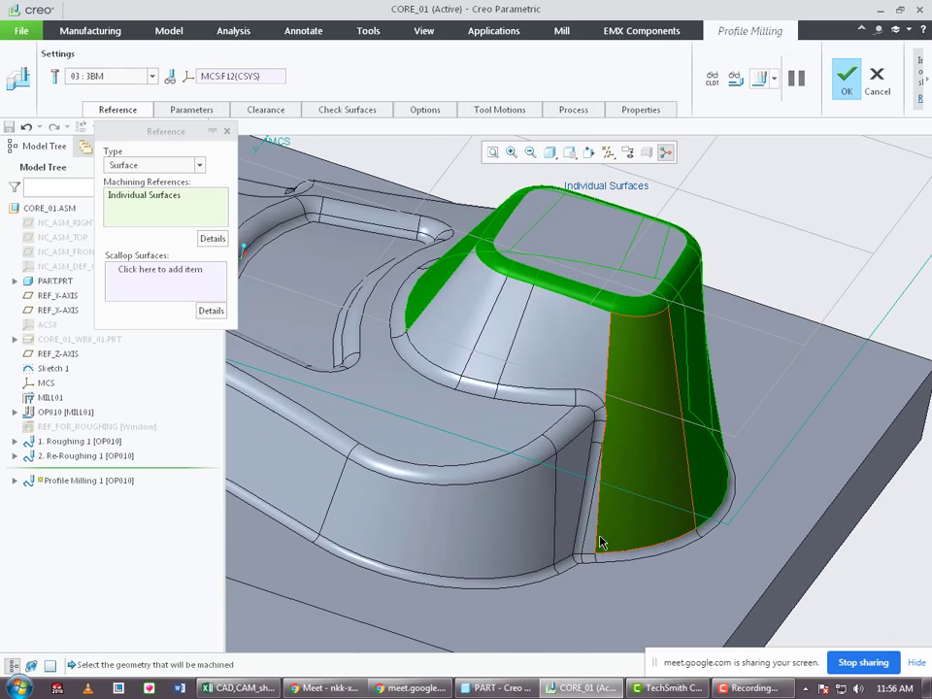
# Add the corner fillets where the square boss meets the lower step, plus the adjoining side wall, to the machining references.
pyautogui.scroll(-3, 597, 408)
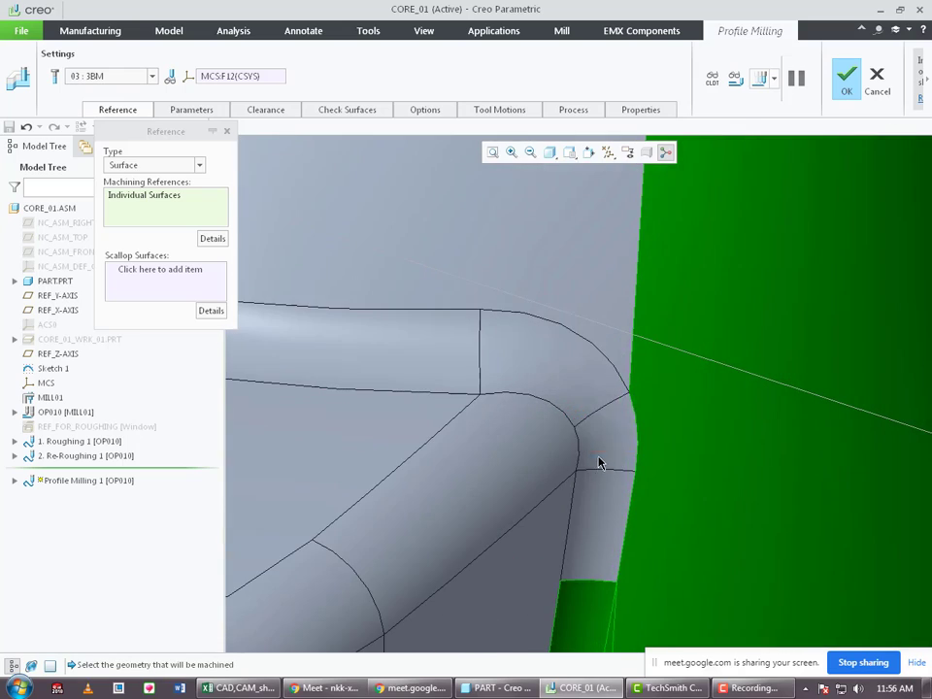
pyautogui.keyDown('ctrl'); pyautogui.click(621, 448); pyautogui.keyUp('ctrl')
pyautogui.keyDown('ctrl'); pyautogui.click(544, 286); pyautogui.keyUp('ctrl')
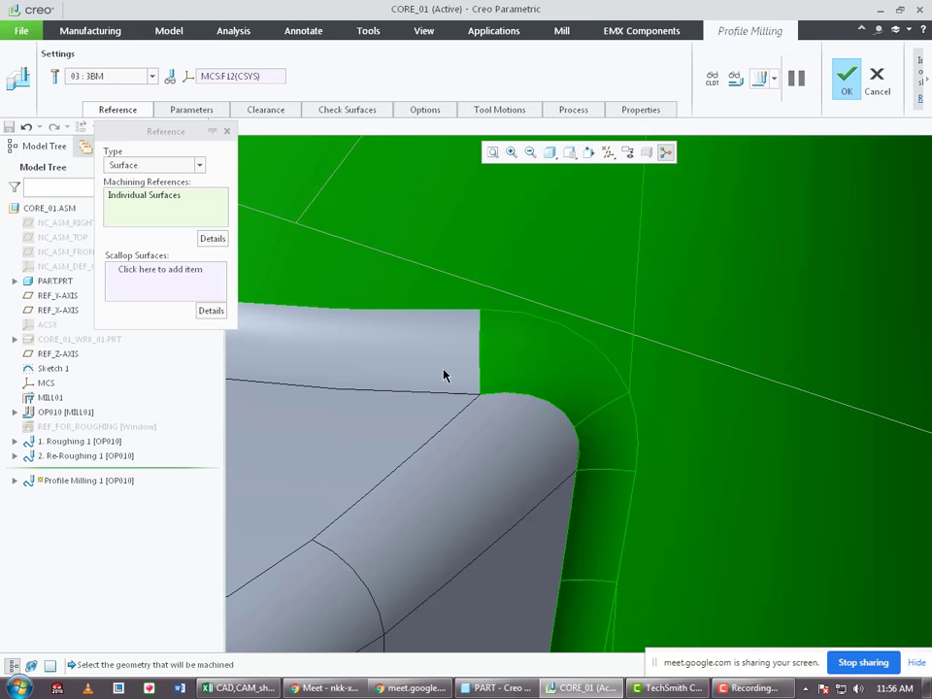
pyautogui.keyDown('ctrl'); pyautogui.click(442, 369); pyautogui.keyUp('ctrl')
pyautogui.scroll(6, 545, 418)
pyautogui.scroll(-3, 543, 428)
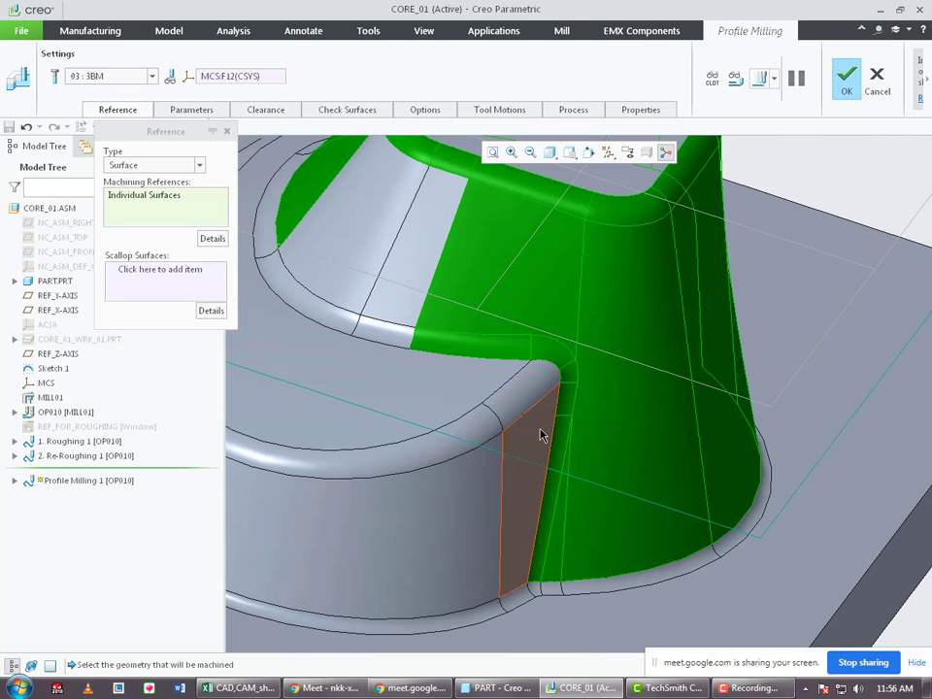
# Remove the fillets at the junction of the square boss and the lower step from the machining references.
pyautogui.keyDown('ctrl'); pyautogui.click(503, 352); pyautogui.keyUp('ctrl')
pyautogui.keyDown('ctrl'); pyautogui.click(565, 357); pyautogui.keyUp('ctrl')
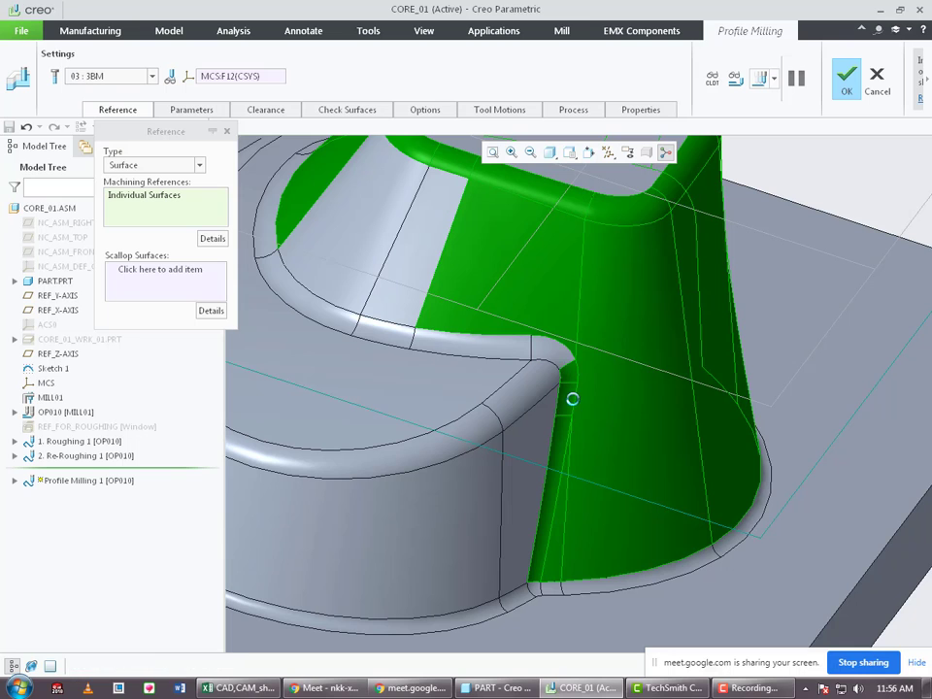
pyautogui.moveTo(558, 456); pyautogui.dragTo(525, 474, button='middle')
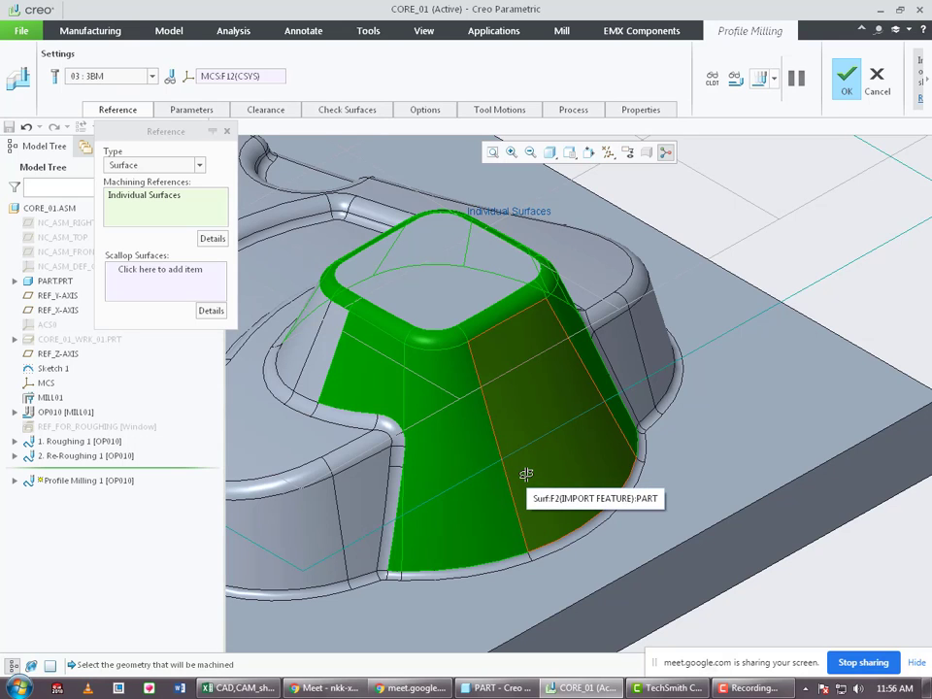
pyautogui.moveTo(476, 347); pyautogui.dragTo(447, 421, button='middle')
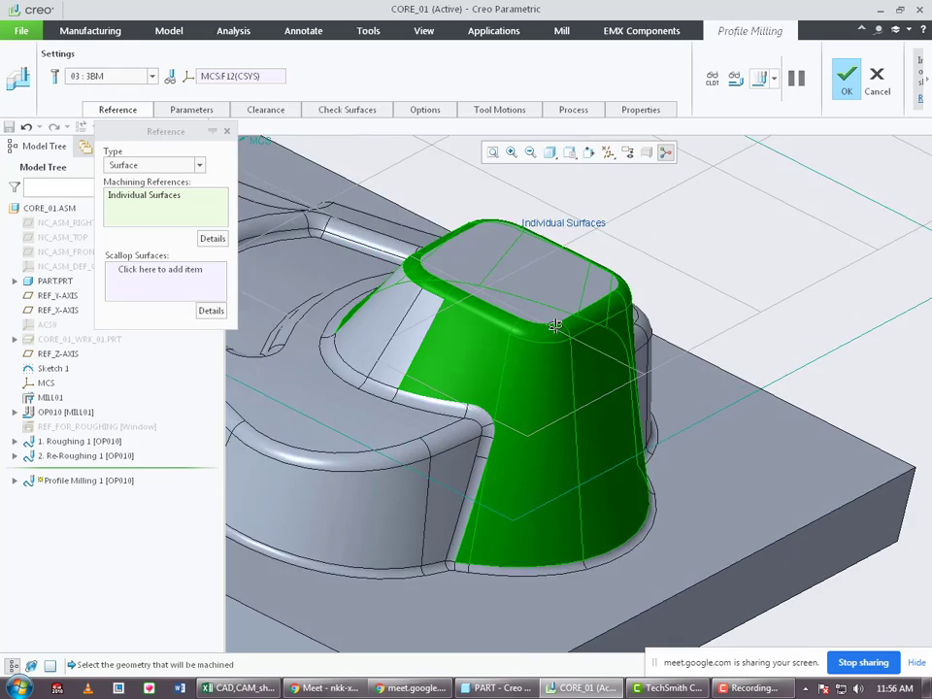
# Add the boss's remaining side walls and the fillets joining it to the lower step to the machining references.
pyautogui.scroll(5, 448, 420)
pyautogui.keyDown('ctrl'); pyautogui.click(362, 271); pyautogui.keyUp('ctrl')
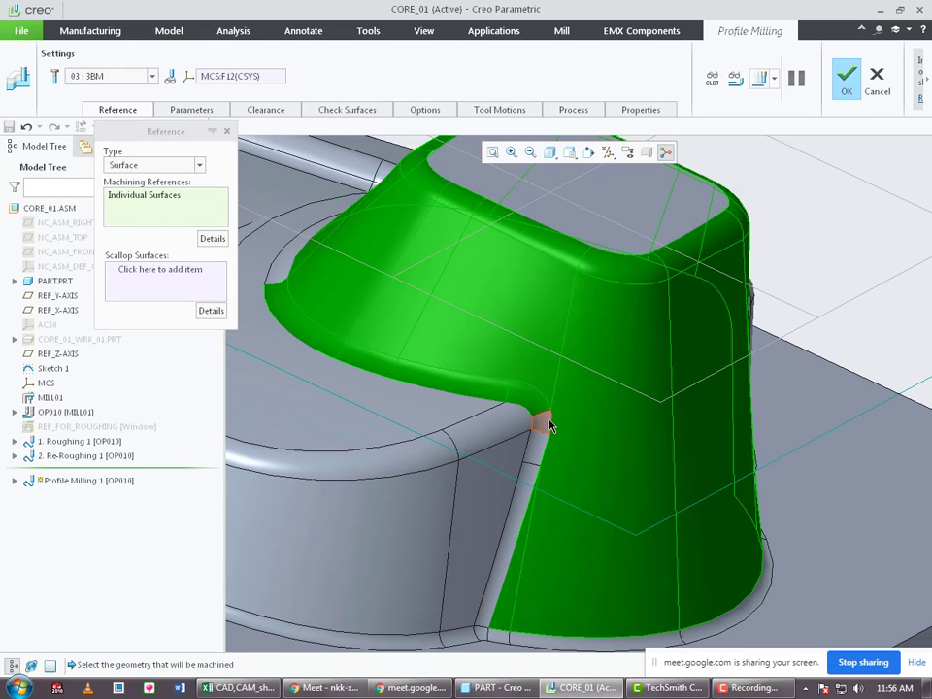
pyautogui.scroll(-5, 543, 505)
pyautogui.scroll(6, 542, 507)
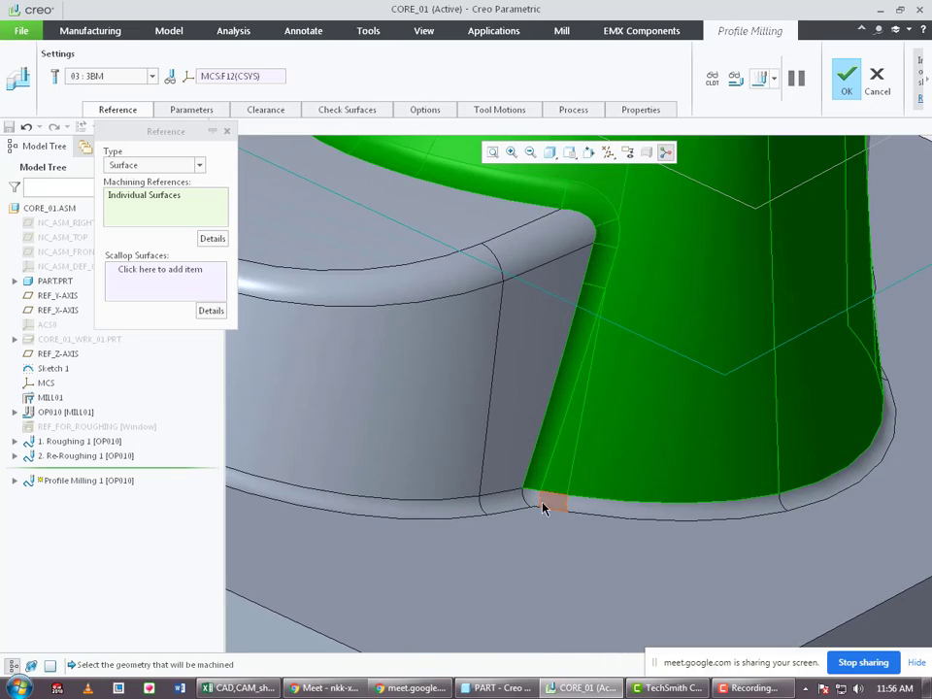
# Complete the machining references with the remaining fillets around the square boss's base, including those along the base plate.
pyautogui.scroll(-5, 582, 517)
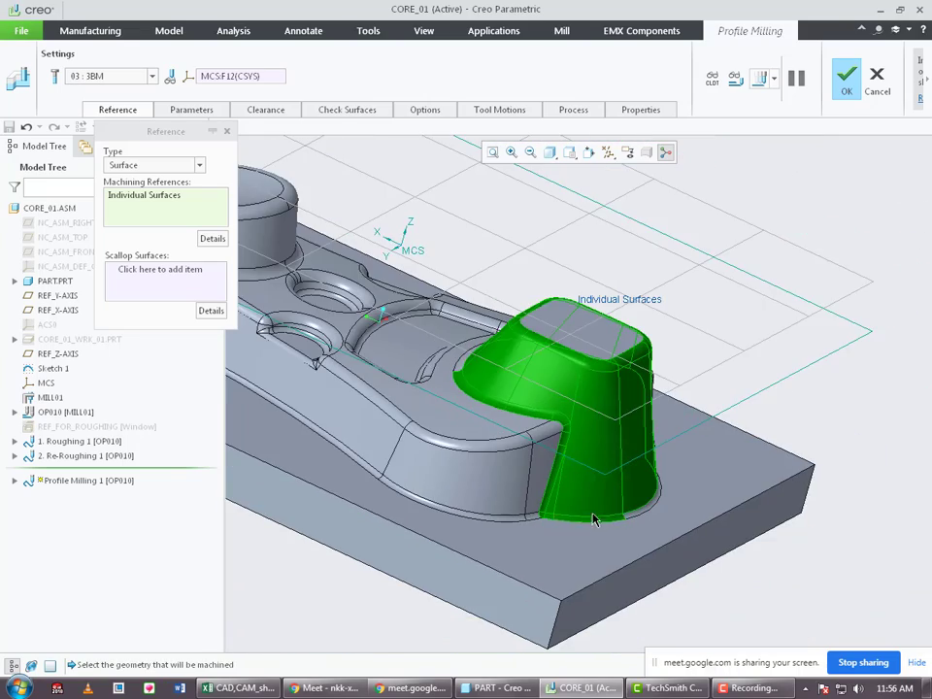
pyautogui.moveTo(595, 520); pyautogui.dragTo(524, 514, button='middle')
pyautogui.scroll(6, 335, 587)
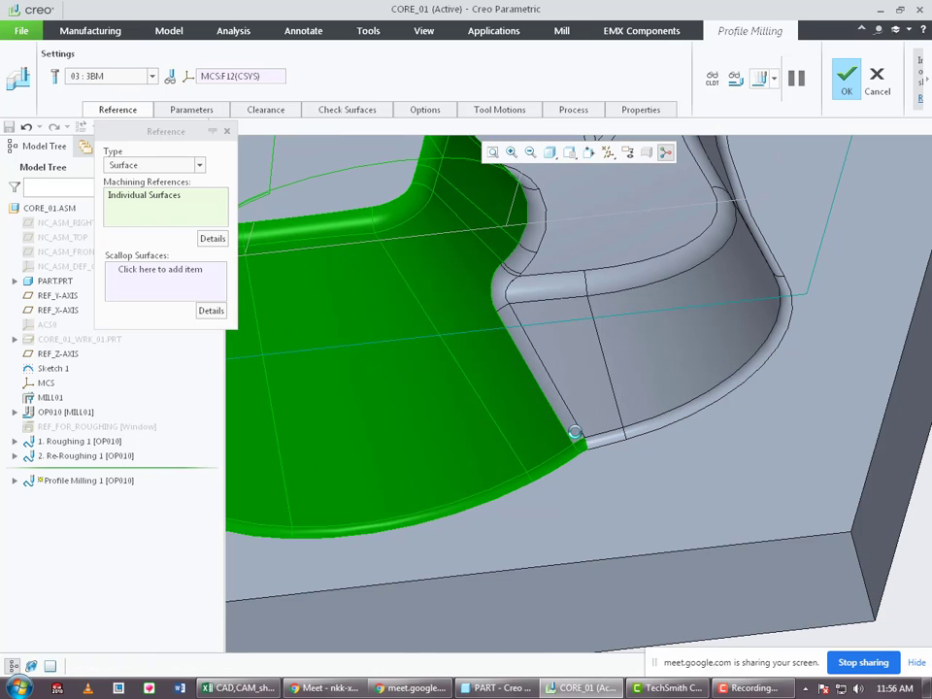
pyautogui.scroll(5, 575, 432)
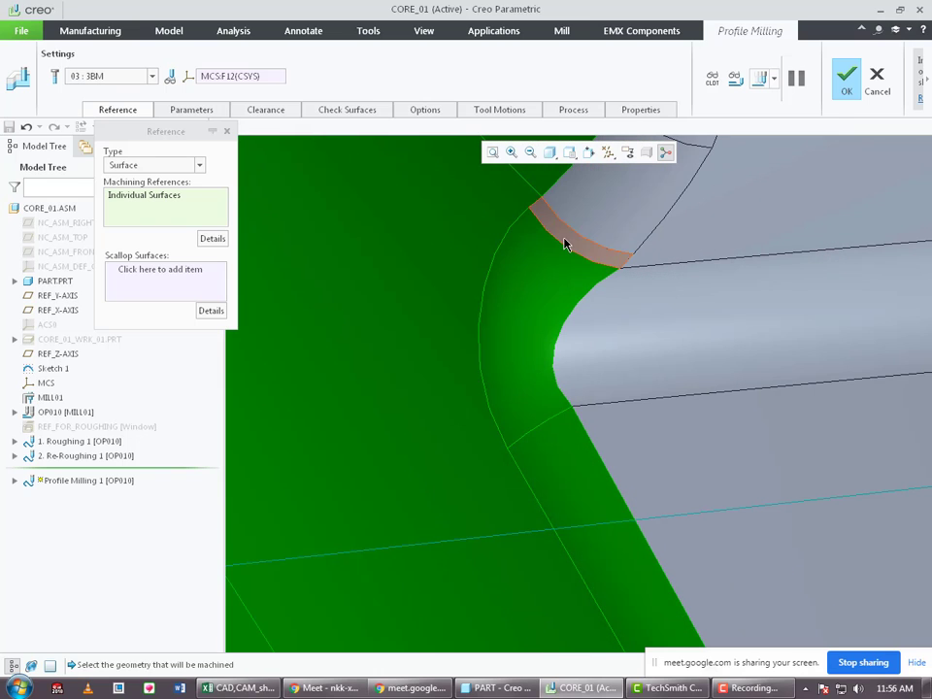
pyautogui.scroll(-10, 443, 410)
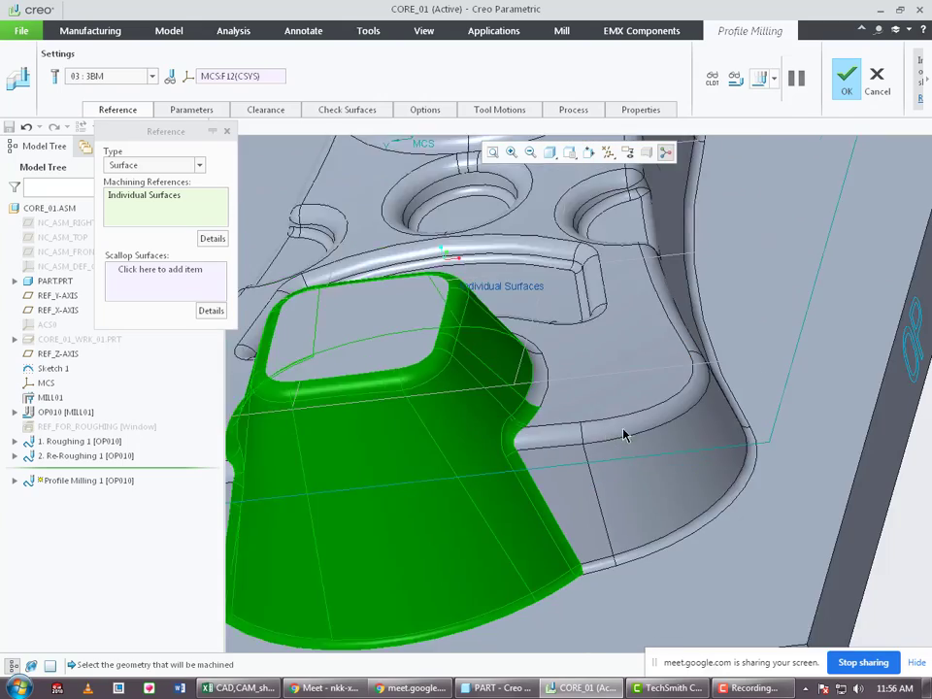
pyautogui.scroll(5, 436, 489)
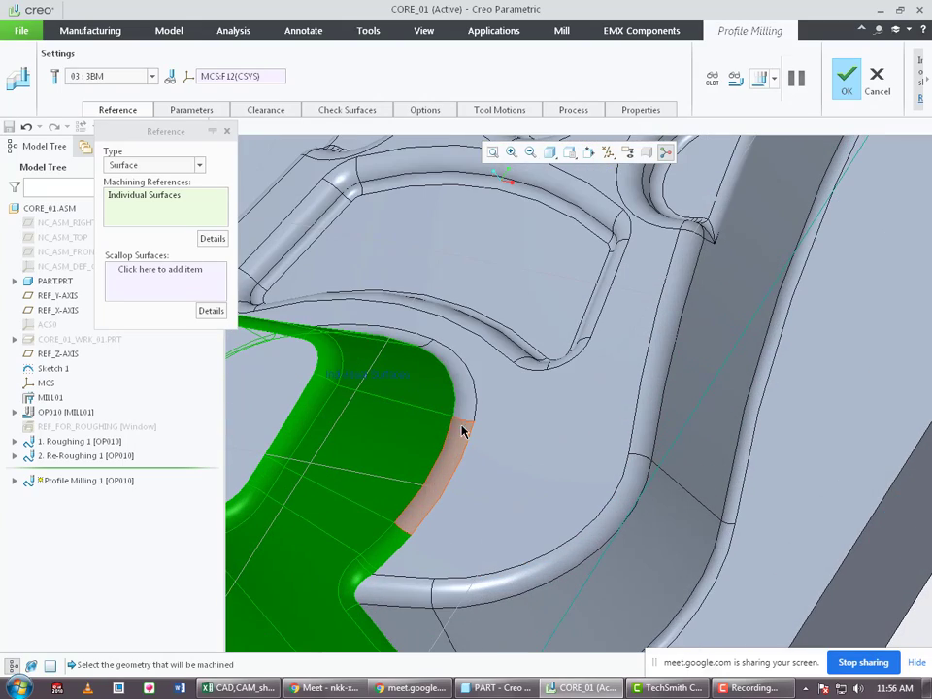
pyautogui.scroll(-6, 462, 431)
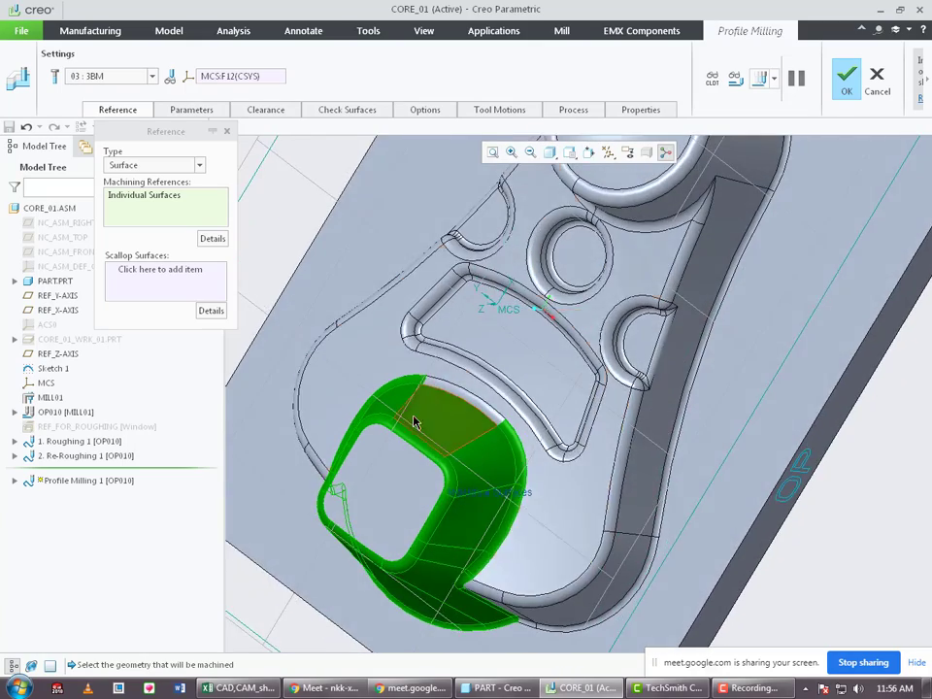
pyautogui.scroll(3, 414, 421)
pyautogui.scroll(-5, 410, 394)
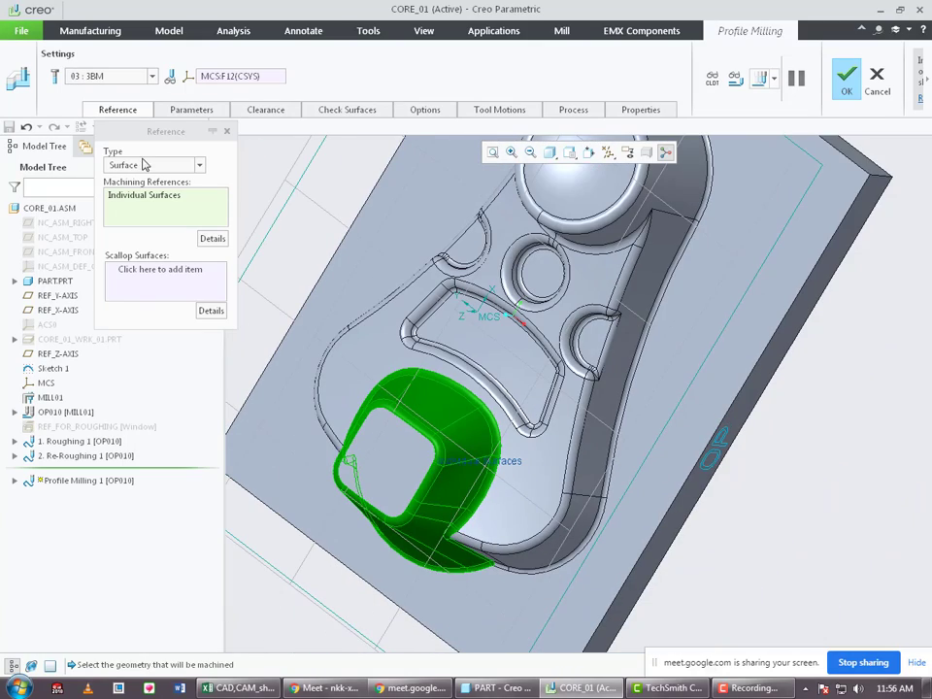
# Set the Profile Milling CUT_FEED to 1000, ARC_FEED to 800, and both FREE_FEED and RETRACT_FEED to 3000.
pyautogui.click(192, 109)
pyautogui.click(309, 144)
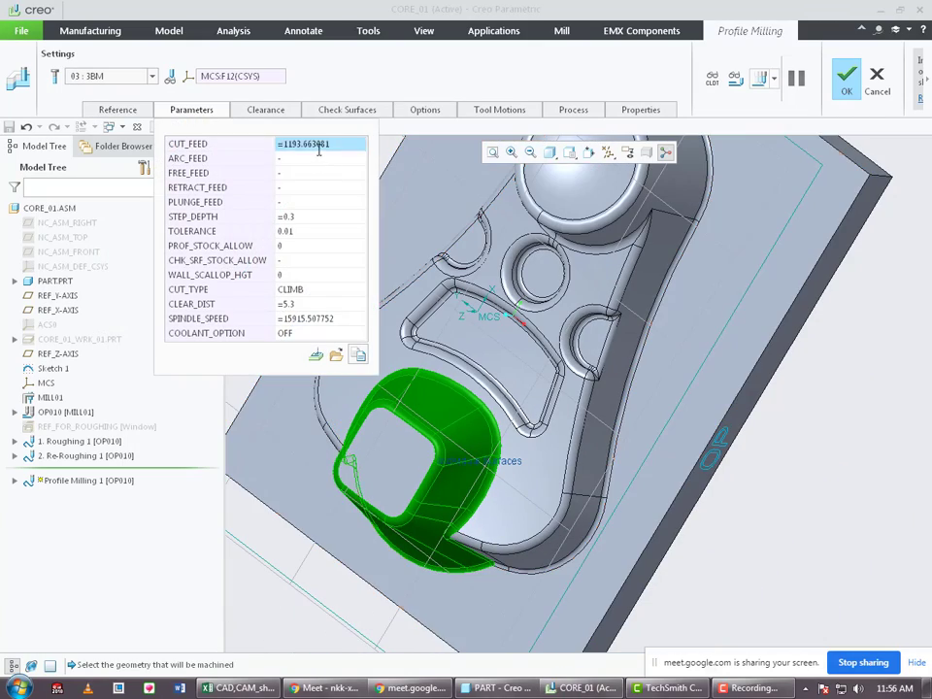
pyautogui.write('1000')
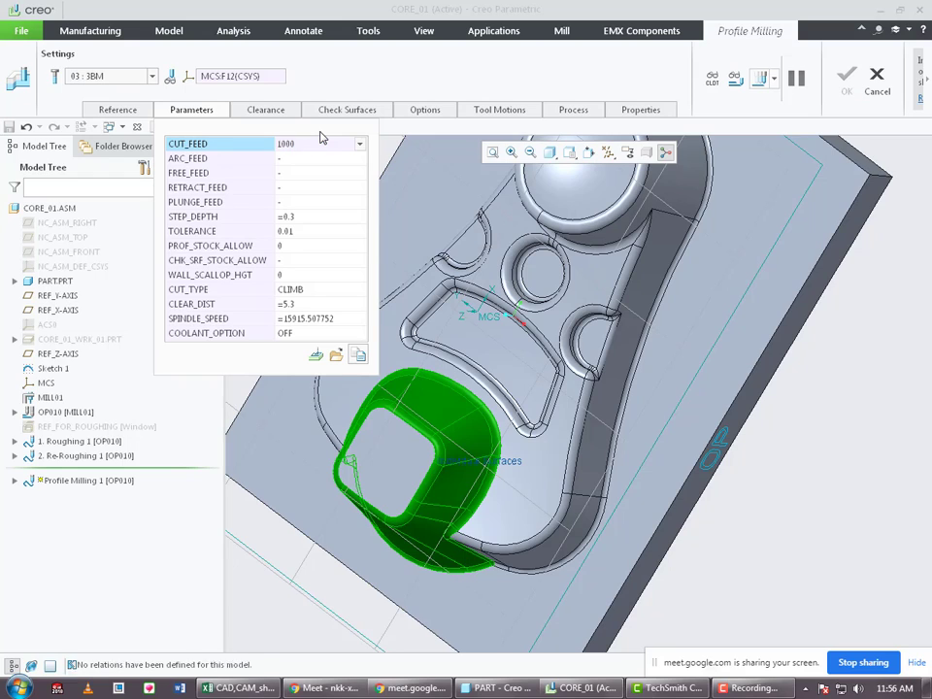
pyautogui.press('Return')
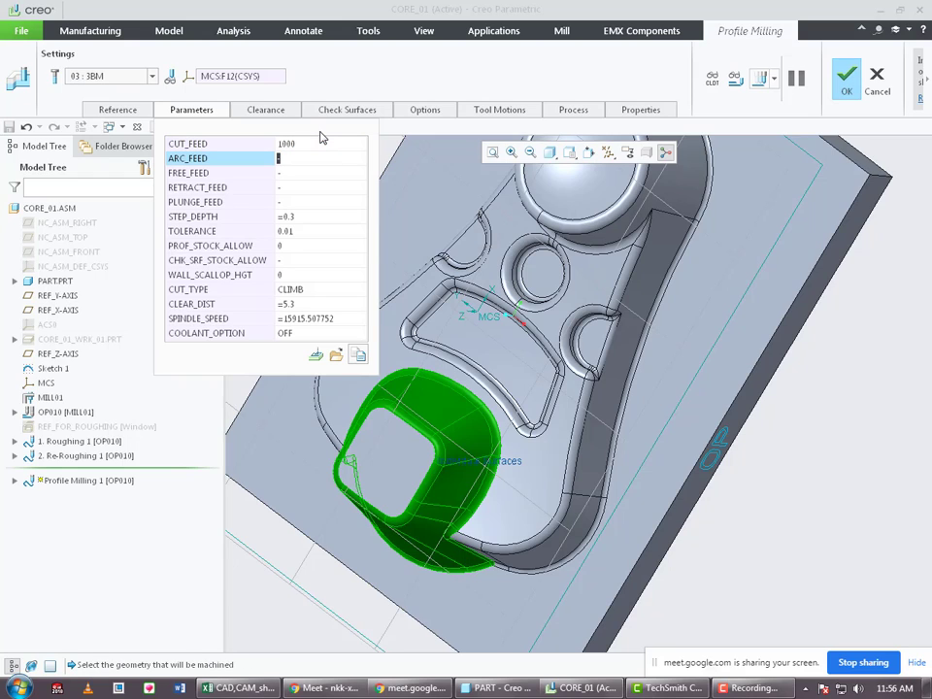
pyautogui.write('800')
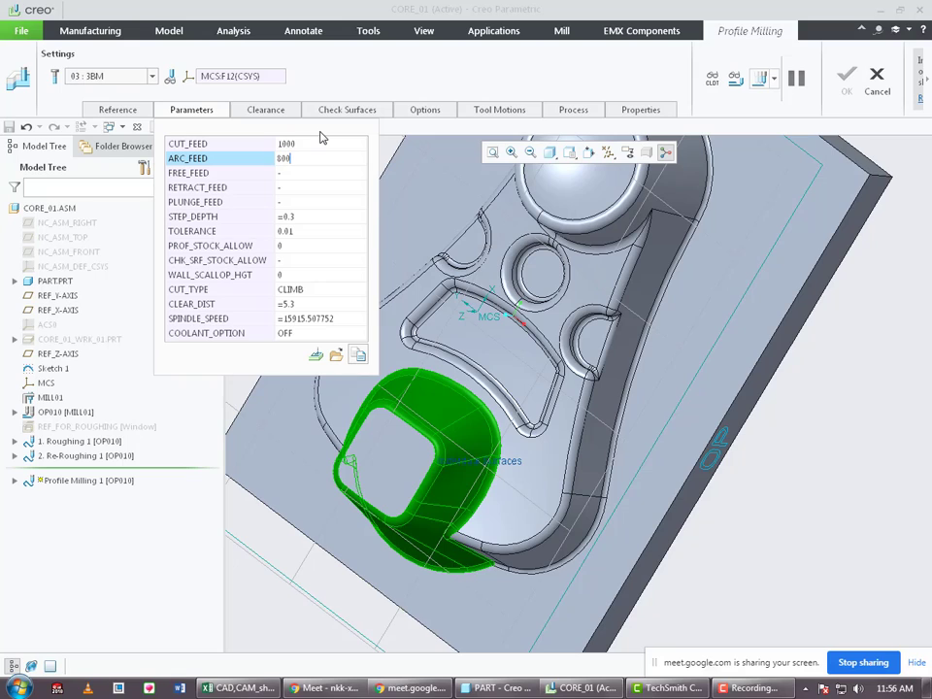
pyautogui.press('Return')
pyautogui.write('2')
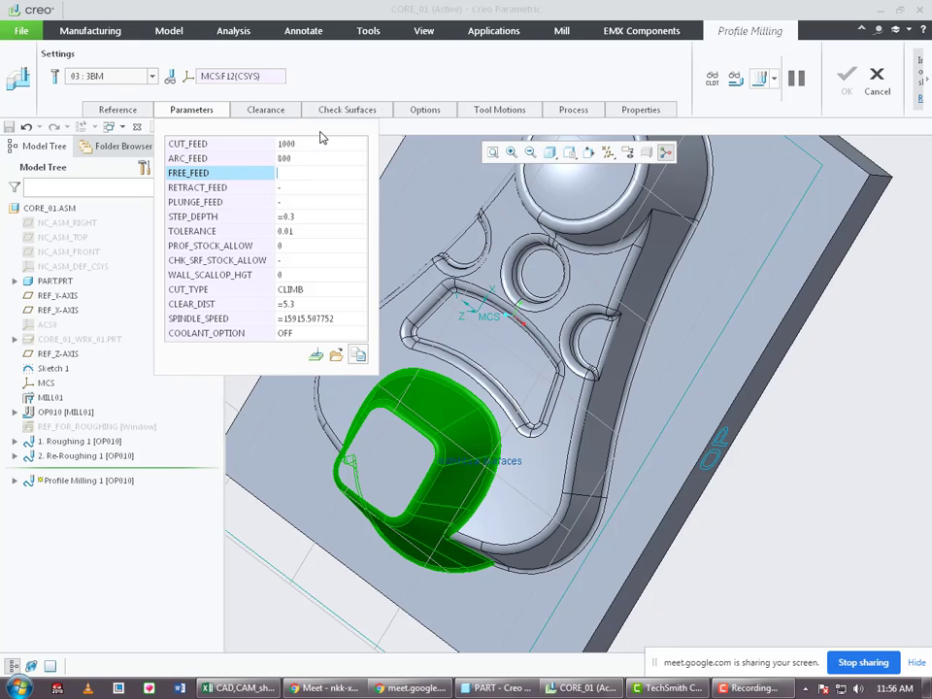
pyautogui.press('Return')
pyautogui.write('3000')
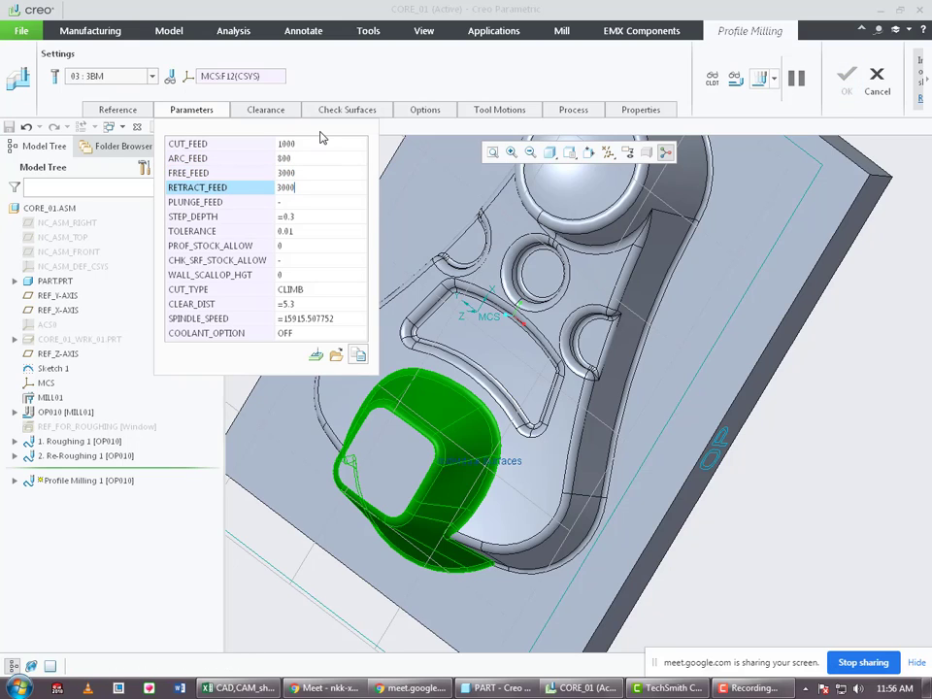
pyautogui.press('Return')
# Set the Profile Milling PLUNGE_FEED to 100 and STEP_DEPTH to 0.1.
pyautogui.write('100')
pyautogui.press('Return')
pyautogui.write('0.1')
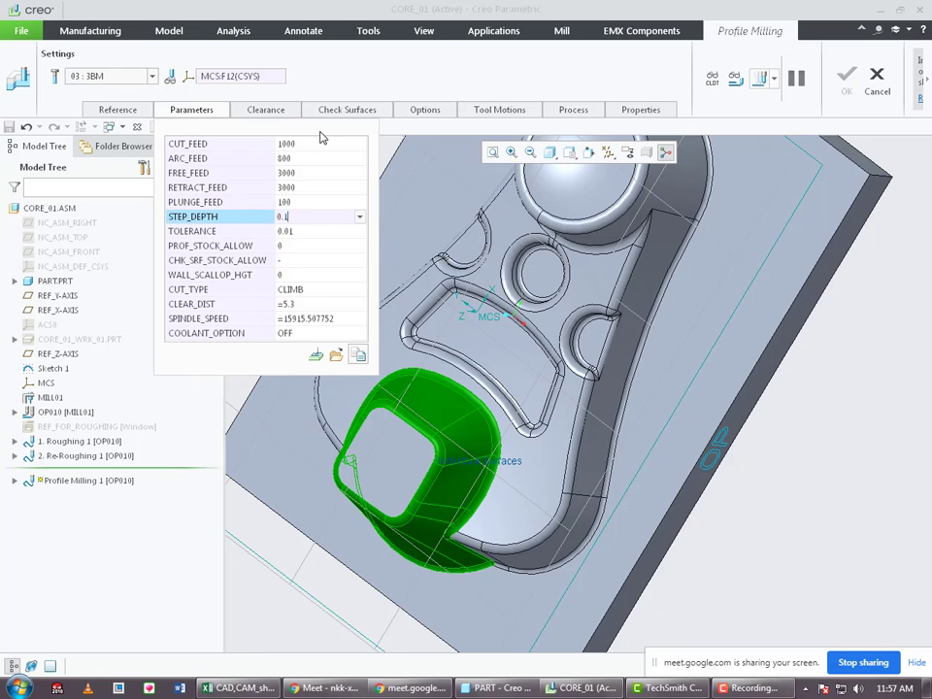
pyautogui.press('Return')
pyautogui.press('Return')
pyautogui.write('0')
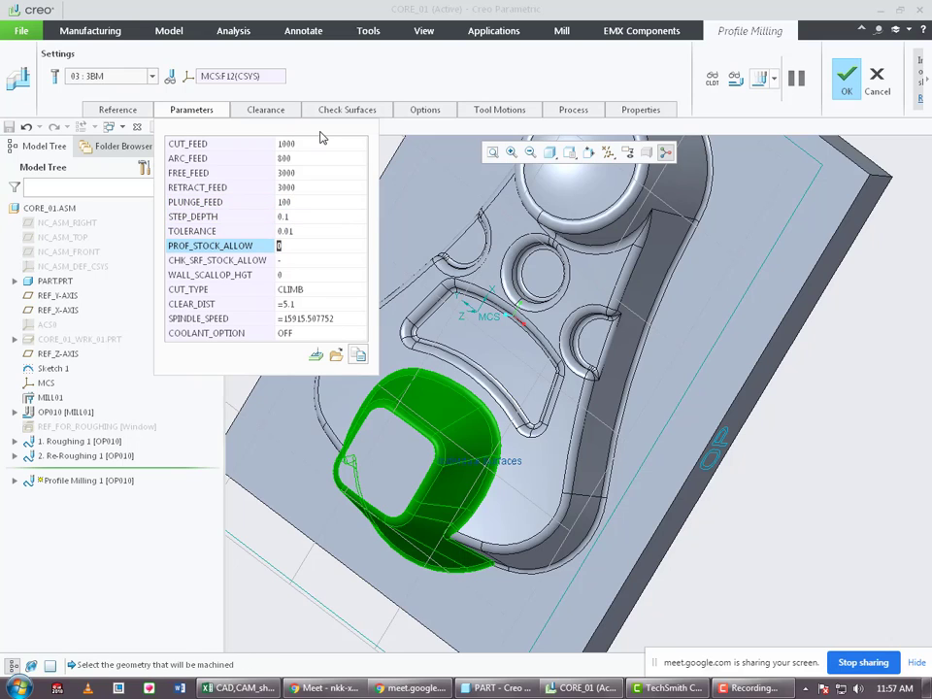
# Set the profile milling clearance distance (CLEAR_DIST) to 10 and the spindle speed to 4000.
pyautogui.press('Return')
pyautogui.press('Return')
pyautogui.press('Return')
pyautogui.press('Return')
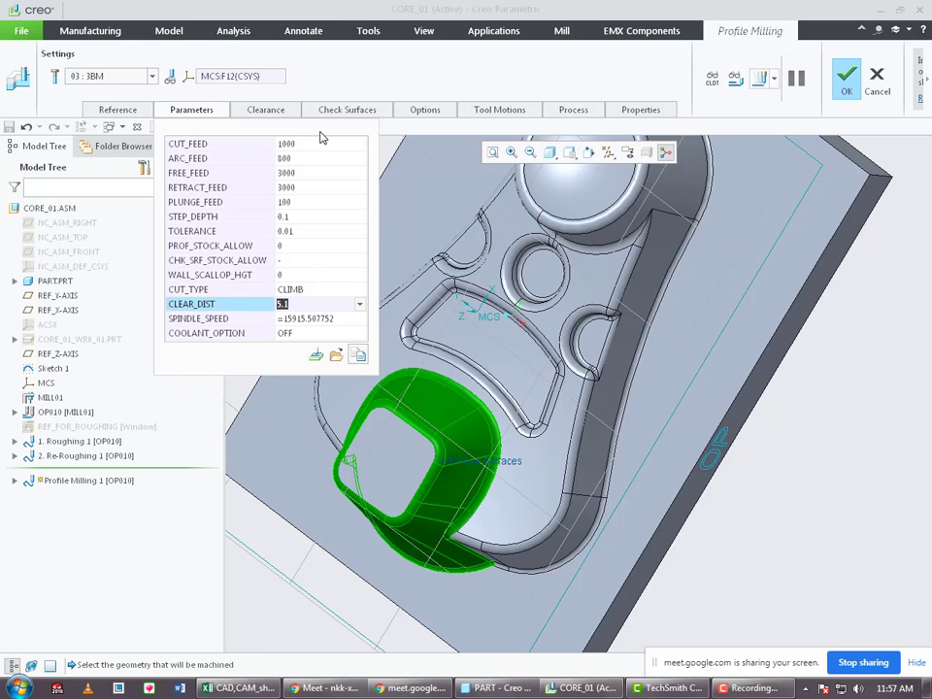
pyautogui.write('10')
pyautogui.press('Return')
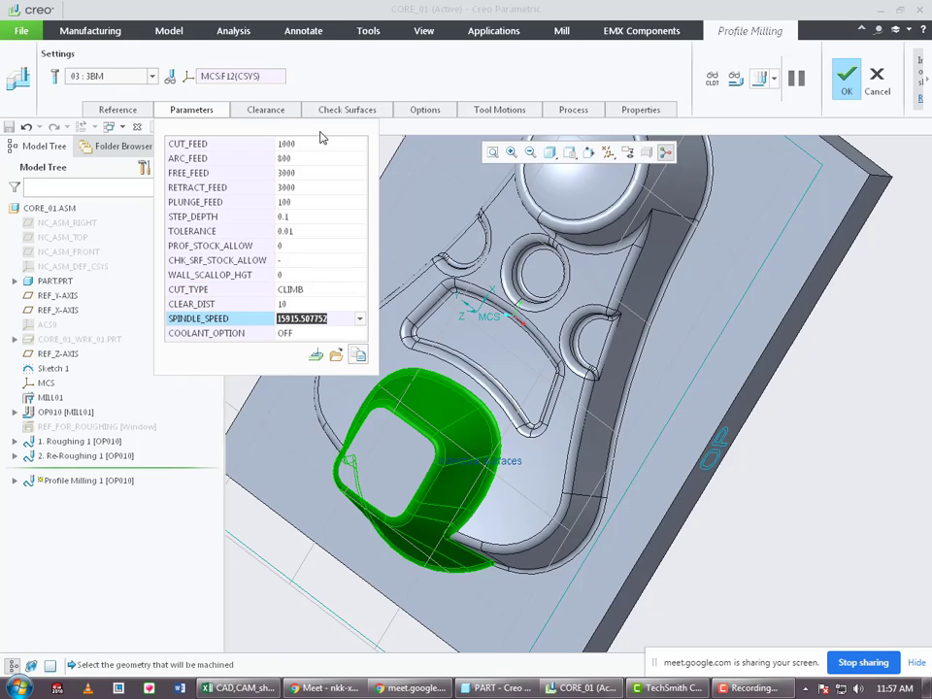
pyautogui.write('4')
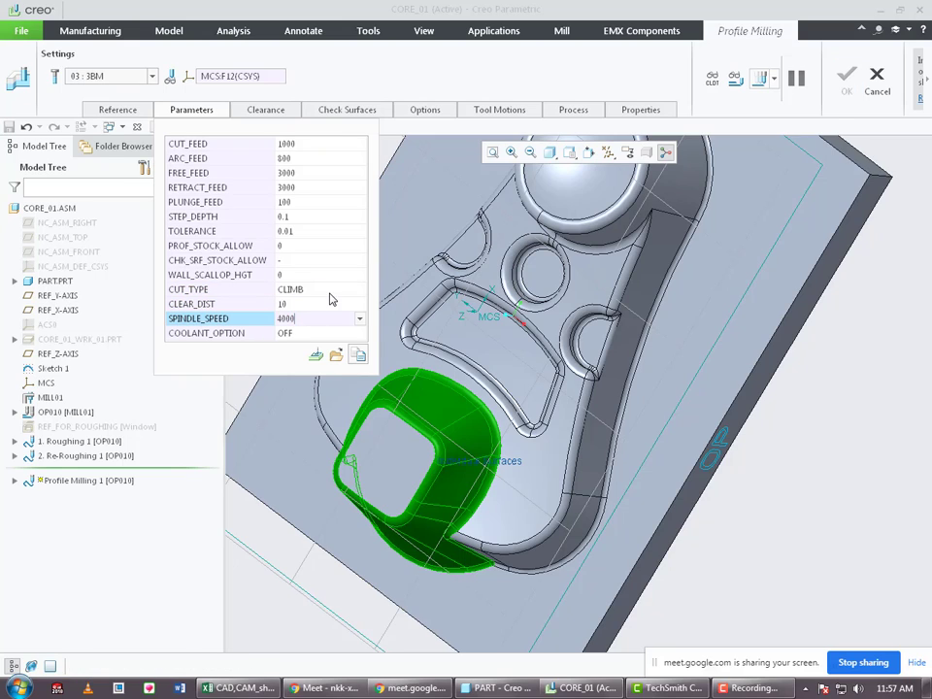
pyautogui.write('000')
# Change the profile milling cut type to ZIG_ZAG.
pyautogui.click(359, 289)
pyautogui.click(358, 290)
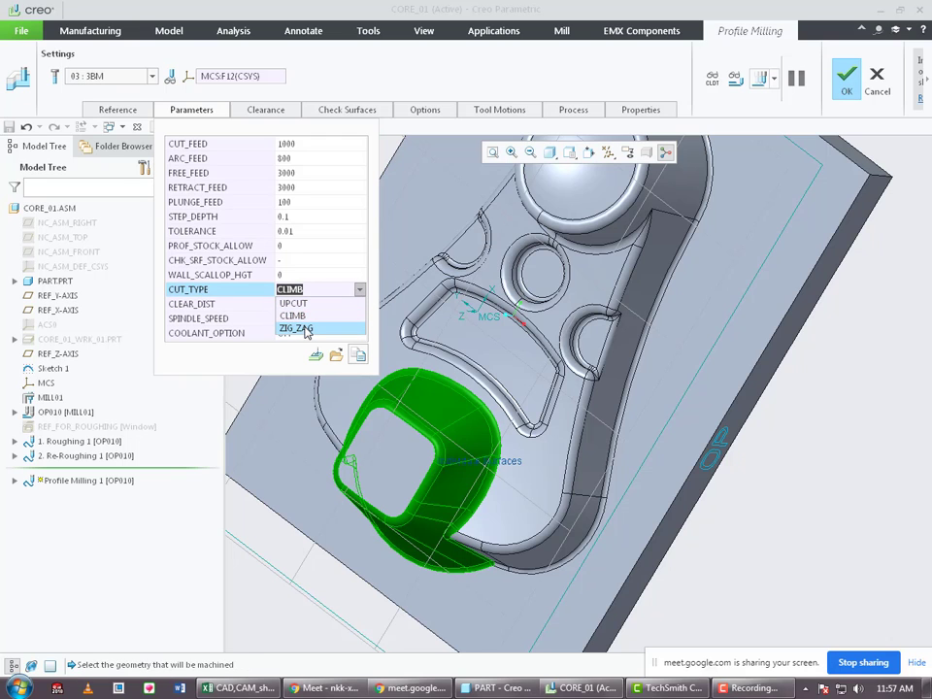
pyautogui.click(306, 331)
# Play the profile milling toolpath on screen to check the passes around the tapered square boss.
pyautogui.scroll(4, 585, 506)
pyautogui.moveTo(583, 503); pyautogui.dragTo(463, 370, button='middle')
pyautogui.scroll(-3, 464, 513)
pyautogui.scroll(-4, 432, 354)
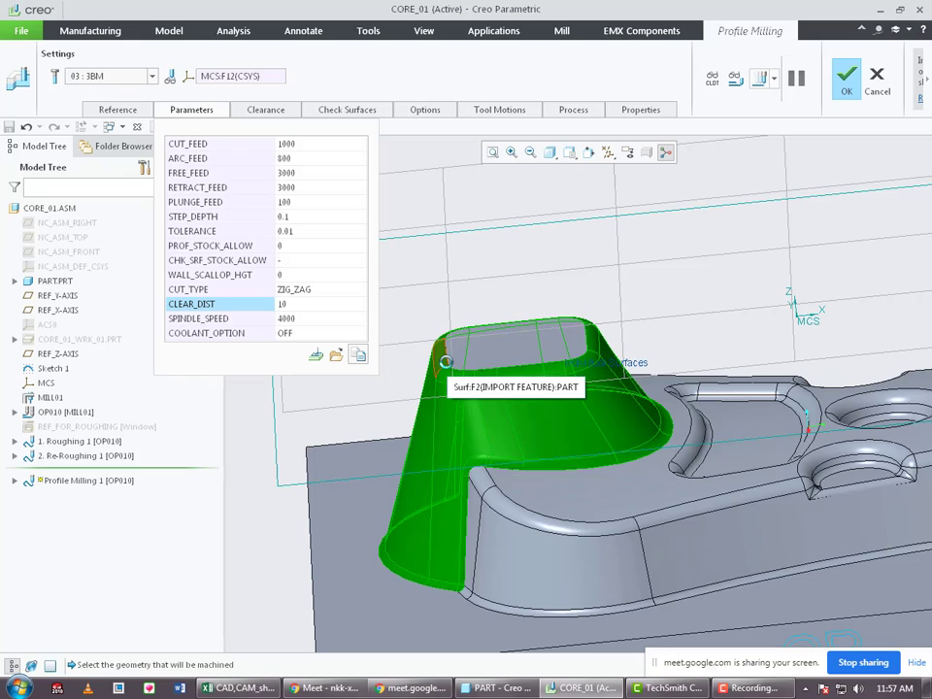
pyautogui.scroll(-4, 445, 360)
pyautogui.scroll(4, 479, 376)
pyautogui.moveTo(479, 375); pyautogui.dragTo(453, 350, button='middle')
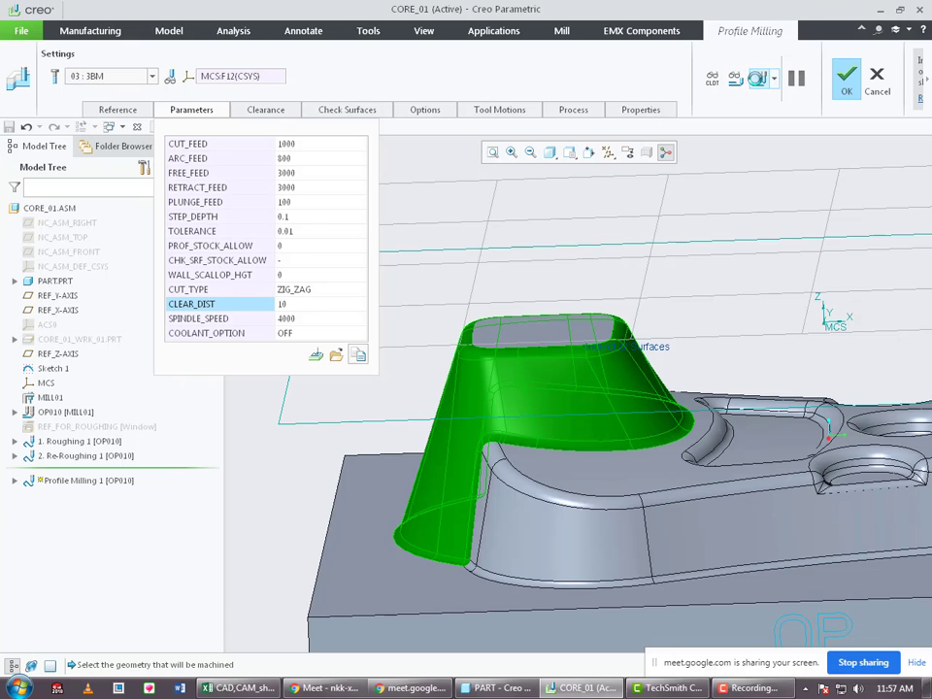
pyautogui.click(757, 78)
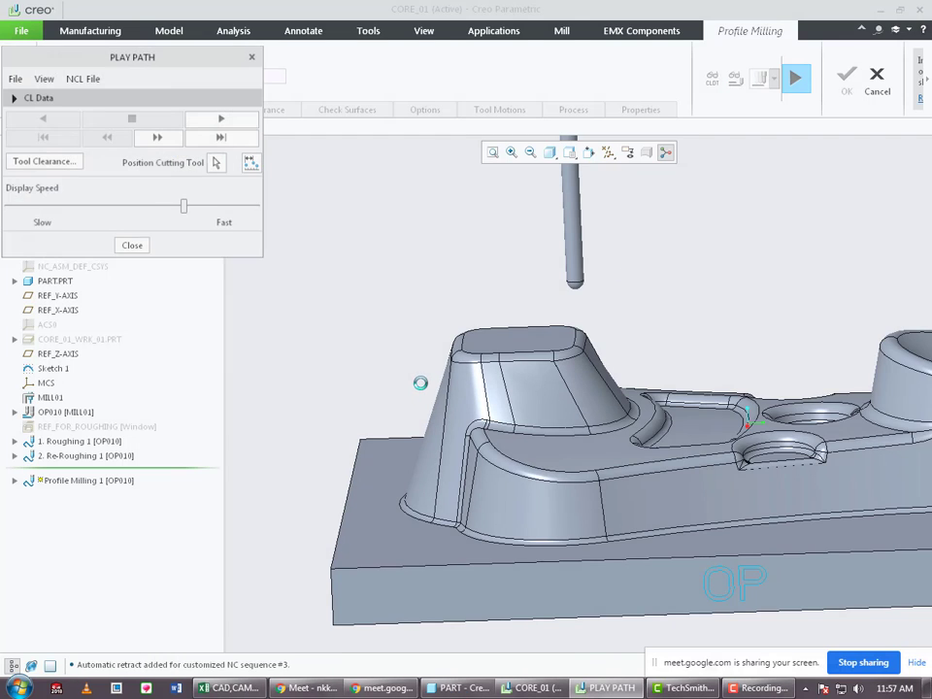
pyautogui.click(193, 119)
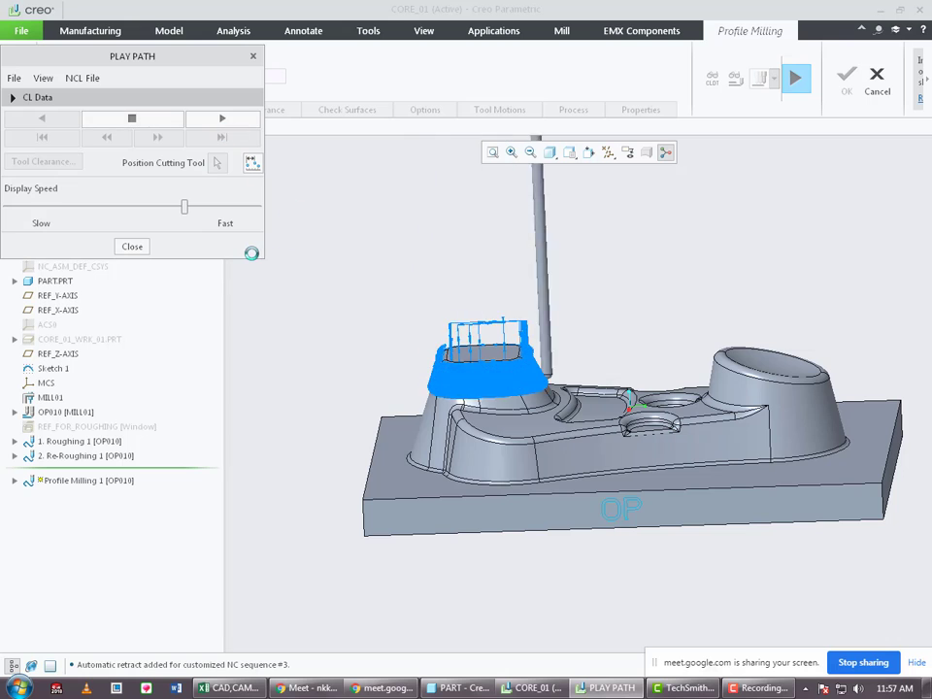
pyautogui.moveTo(534, 406); pyautogui.dragTo(473, 390, button='middle')
pyautogui.click(144, 248)
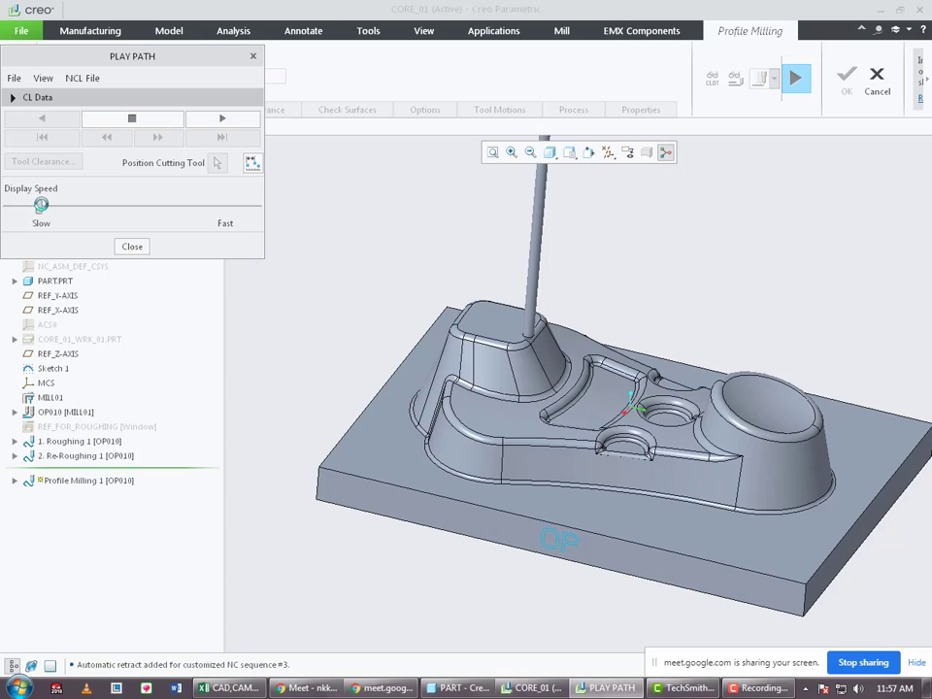
# Review the toolpath at a slower display speed, speed it up for the remaining passes, and close the playback.
pyautogui.moveTo(41, 205); pyautogui.dragTo(65, 206)
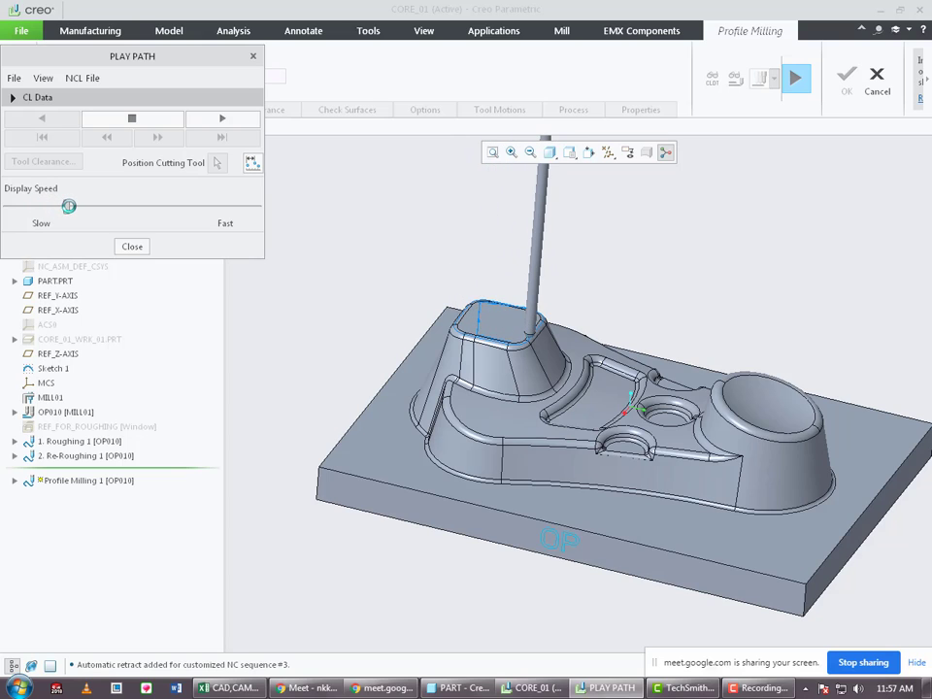
pyautogui.scroll(-5, 553, 437)
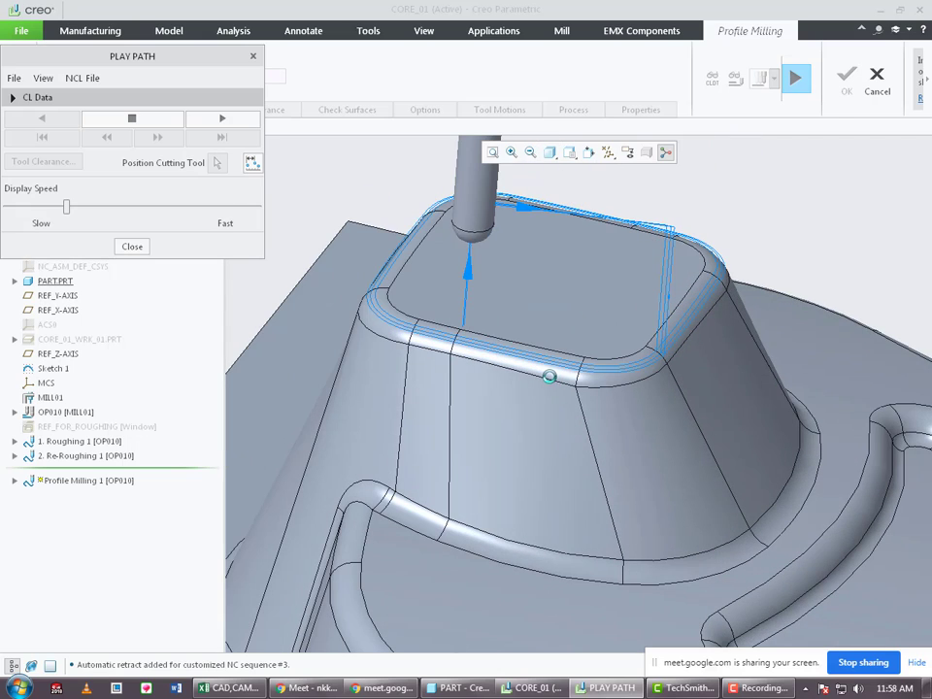
pyautogui.scroll(2, 495, 400)
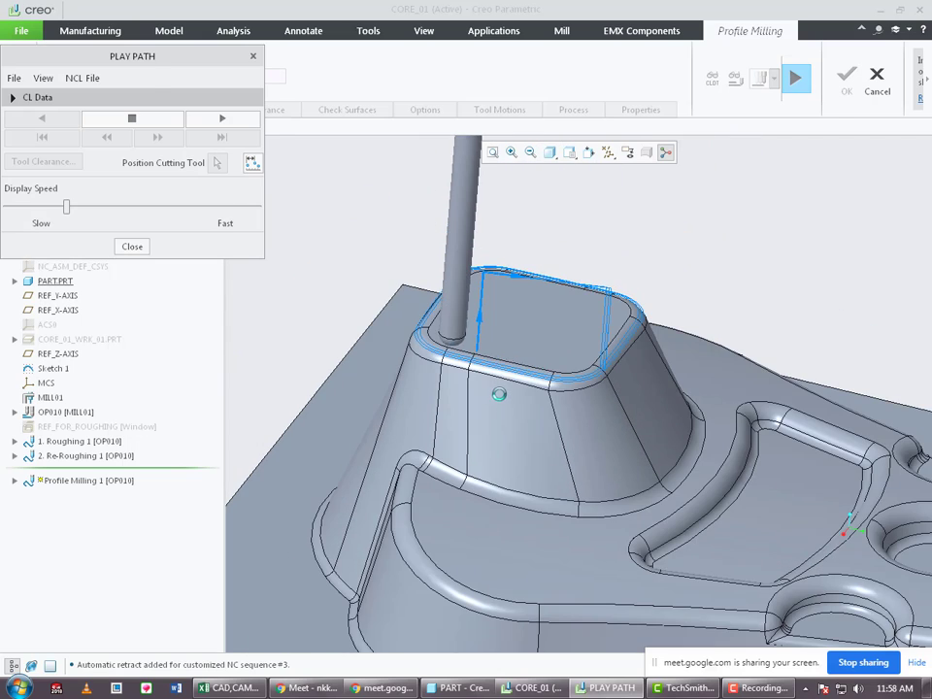
pyautogui.moveTo(498, 393); pyautogui.dragTo(387, 310, button='middle')
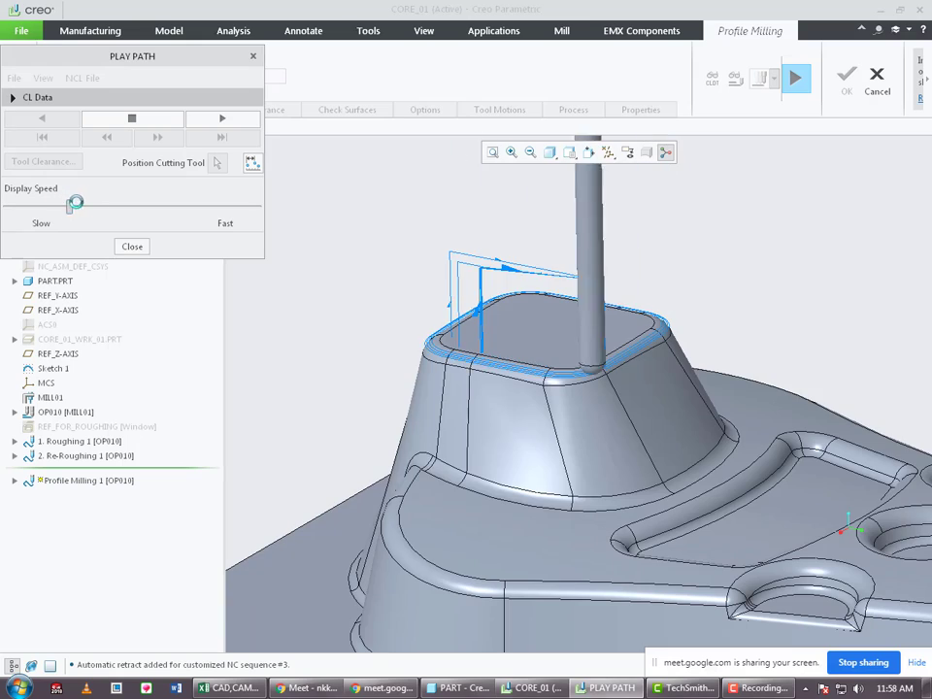
pyautogui.moveTo(75, 203); pyautogui.dragTo(159, 206)
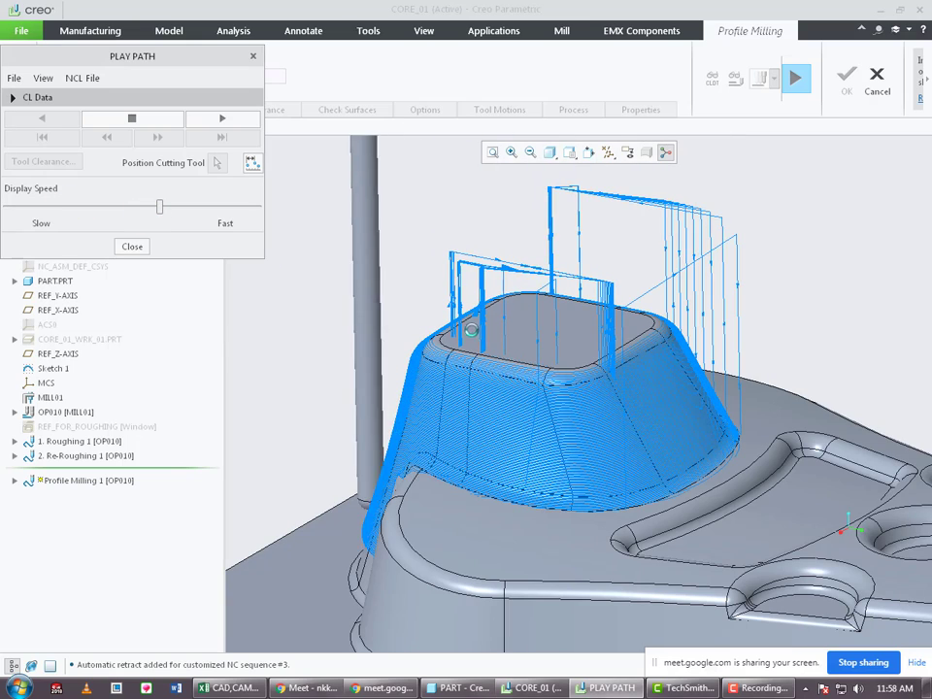
pyautogui.scroll(3, 471, 330)
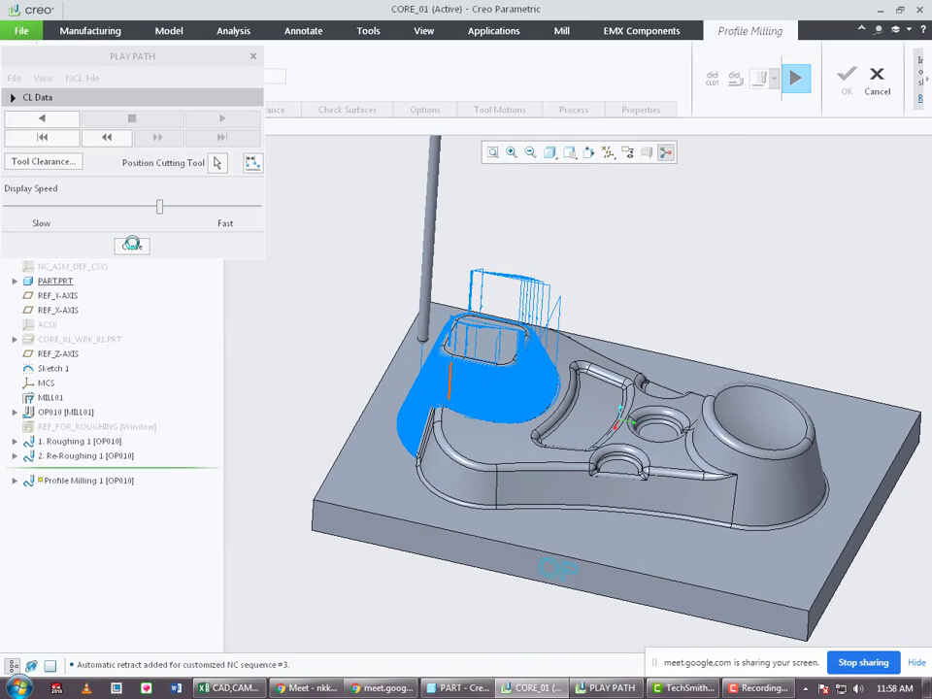
pyautogui.click(132, 244)
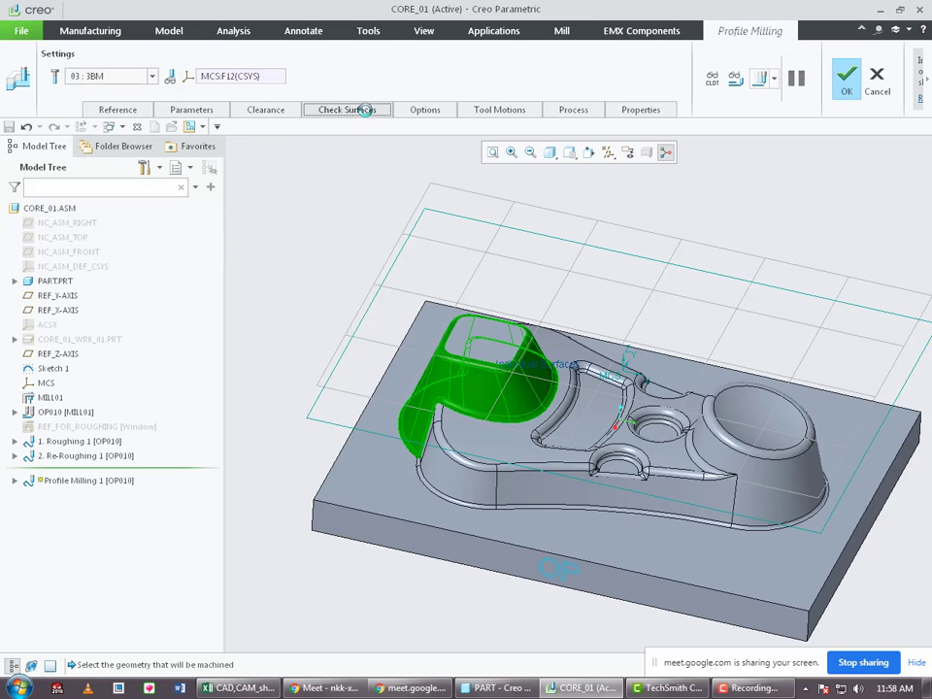
# Add the reference parts as check surfaces for the profile milling sequence.
pyautogui.click(365, 111)
pyautogui.click(317, 141)
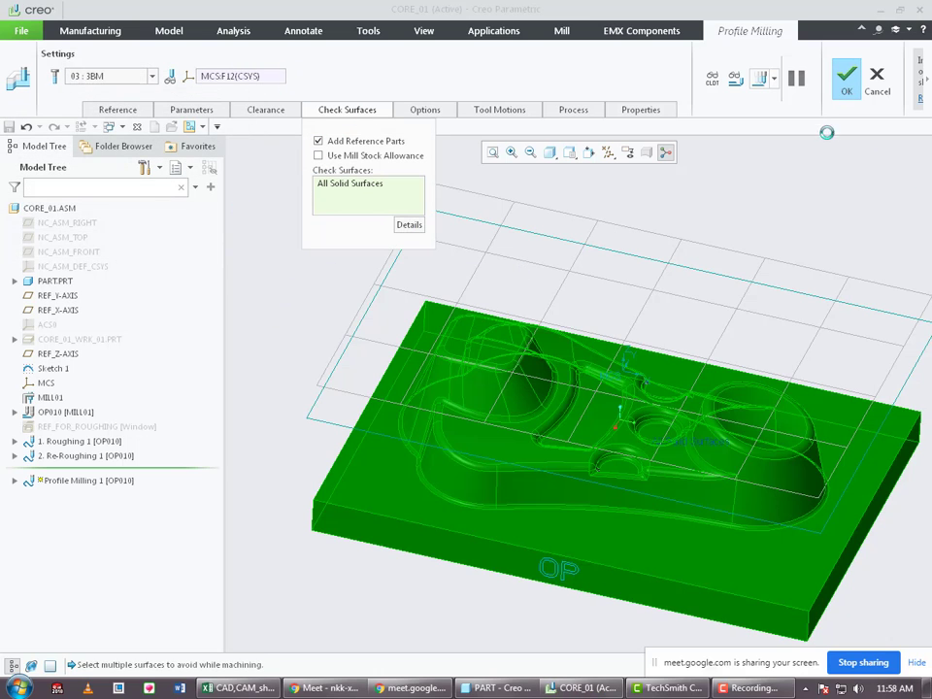
# Play the recomputed toolpath with check surfaces and inspect the passes and retracts down the square boss's walls.
pyautogui.click(759, 77)
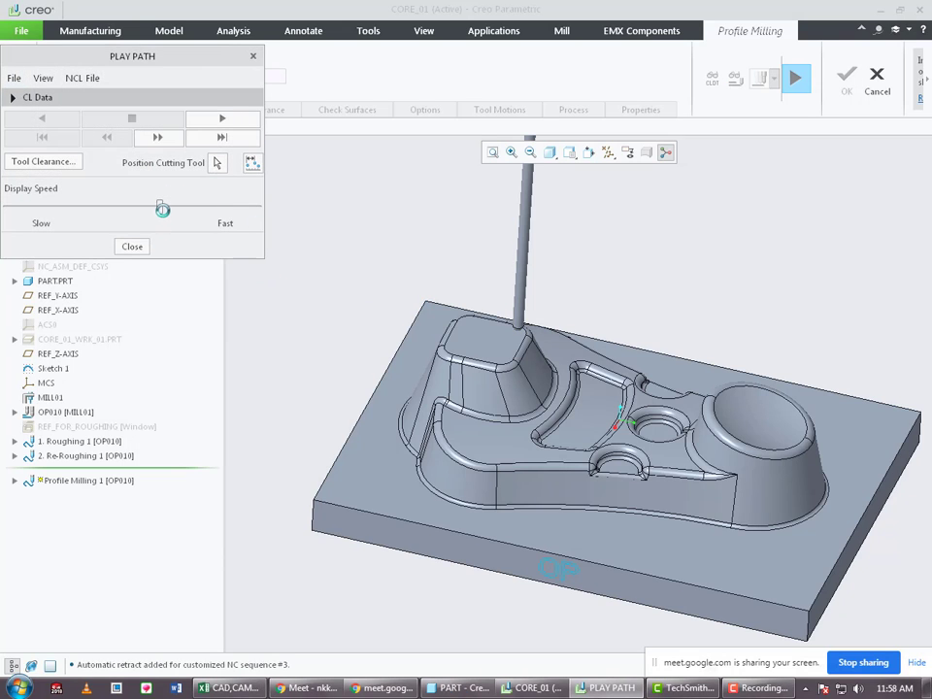
pyautogui.click(221, 118)
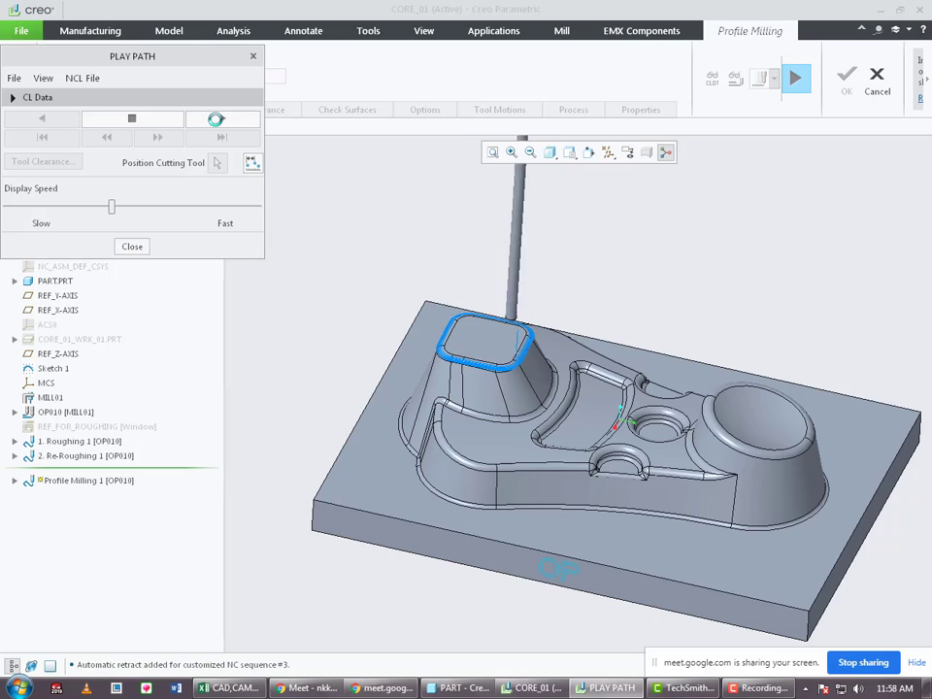
pyautogui.scroll(6, 482, 353)
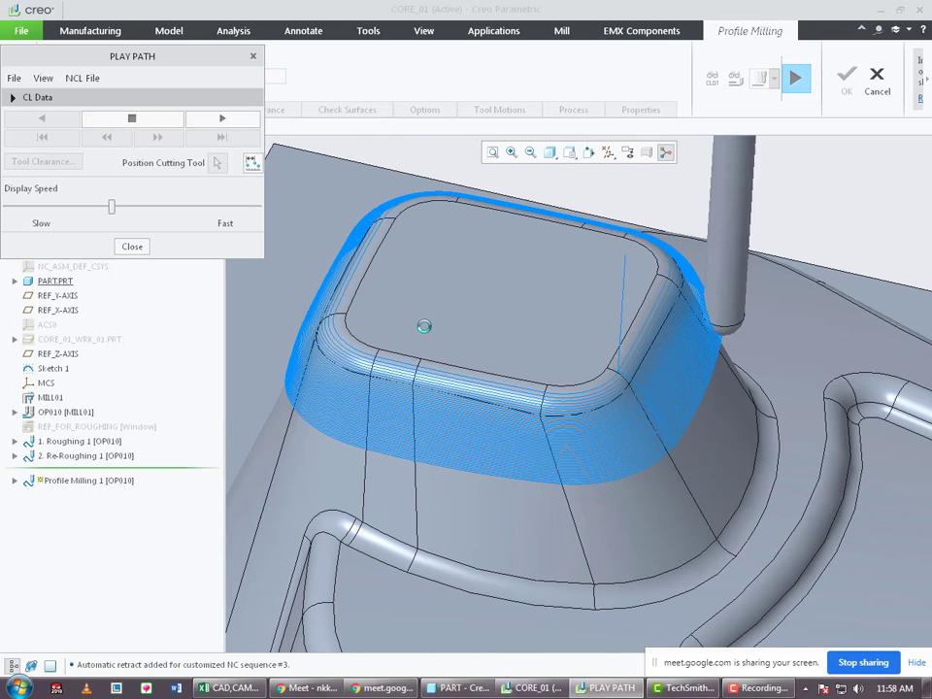
pyautogui.scroll(-4, 432, 347)
pyautogui.moveTo(488, 353); pyautogui.dragTo(457, 453, button='middle')
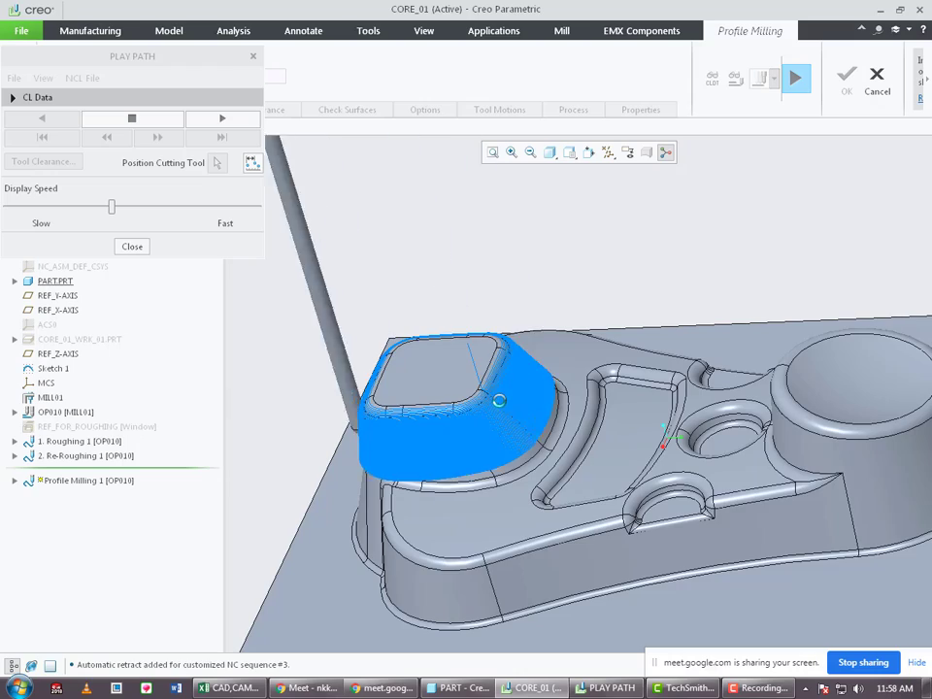
pyautogui.moveTo(495, 406); pyautogui.dragTo(530, 388, button='middle')
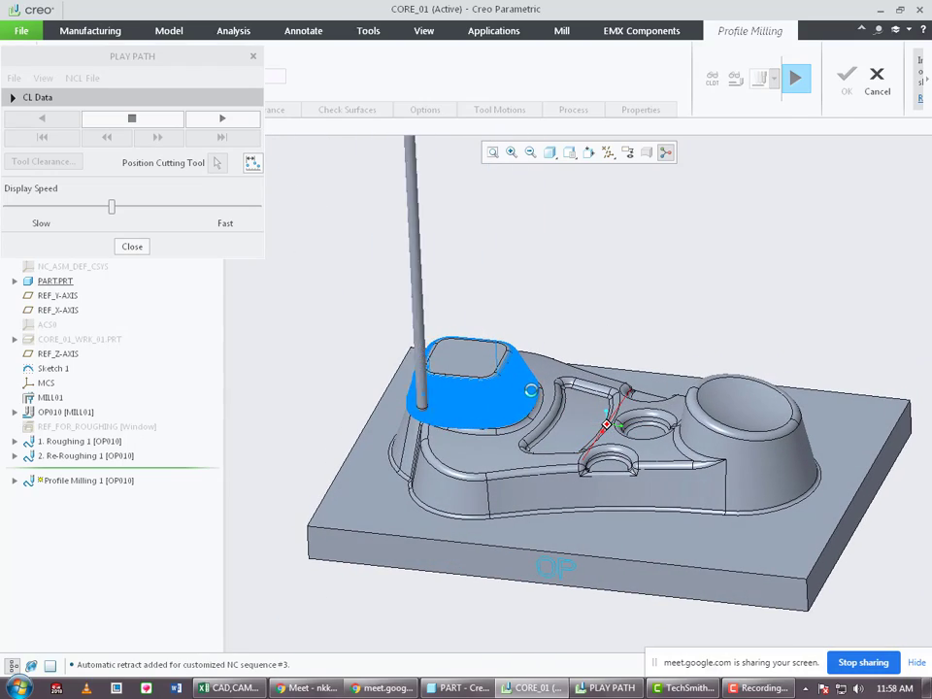
pyautogui.scroll(-3, 416, 428)
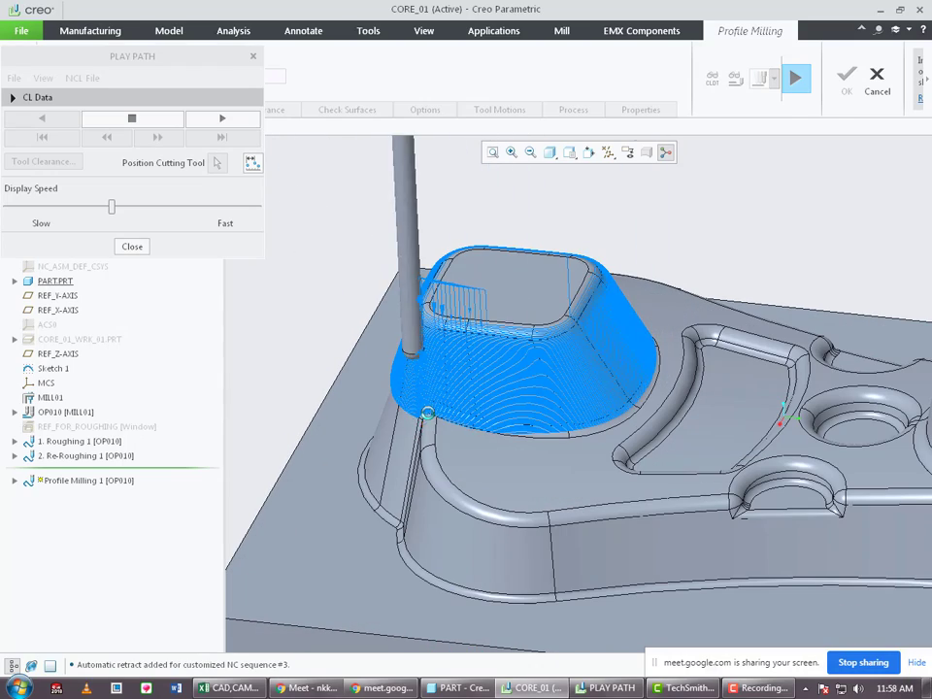
pyautogui.scroll(-4, 415, 428)
pyautogui.scroll(4, 424, 397)
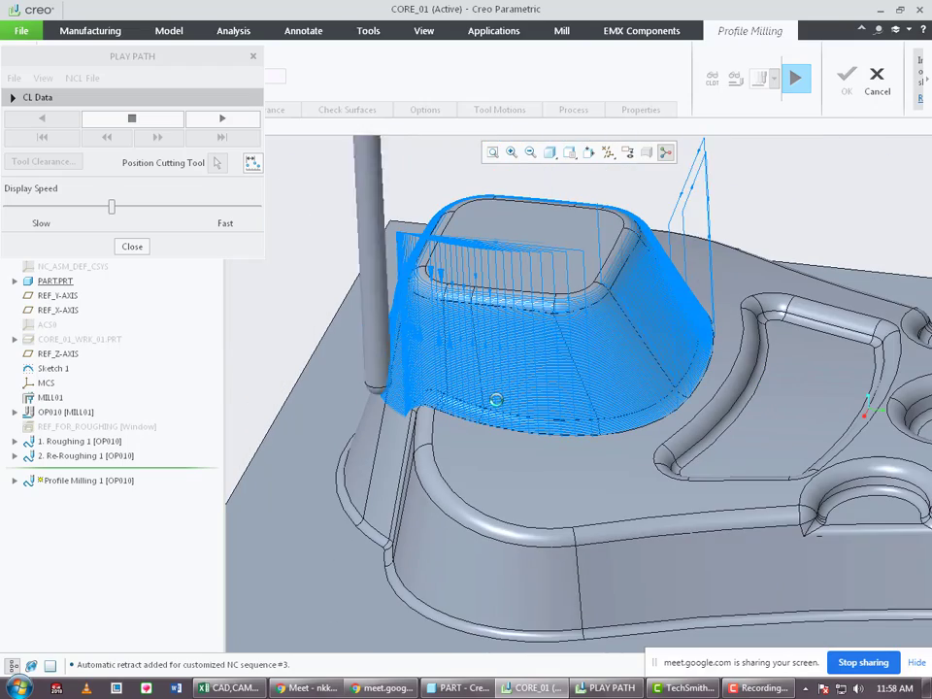
pyautogui.scroll(-2, 534, 390)
pyautogui.moveTo(534, 390); pyautogui.dragTo(533, 394, button='middle')
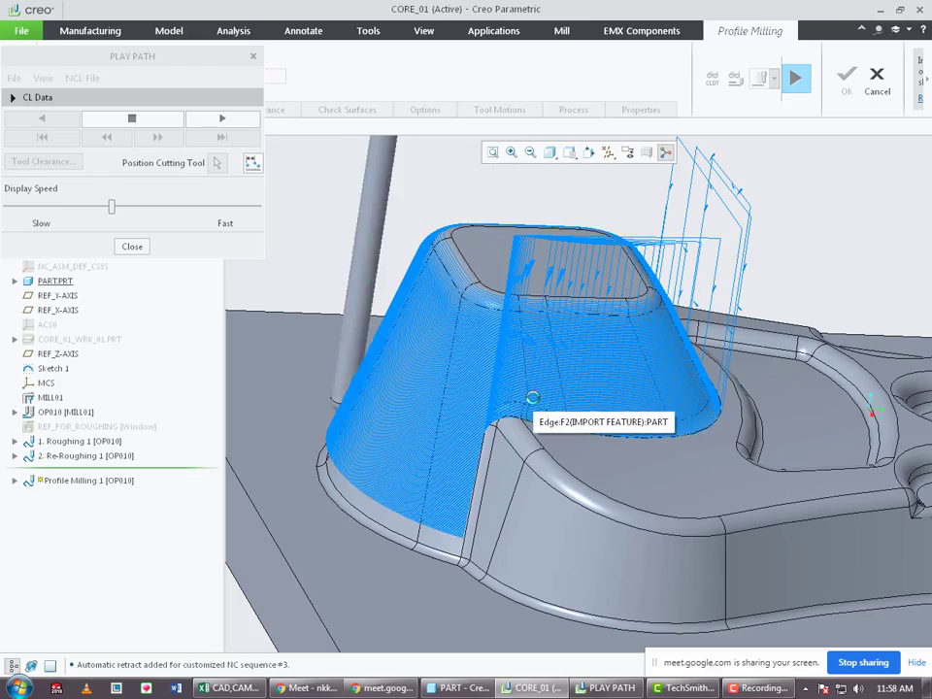
pyautogui.scroll(4, 525, 386)
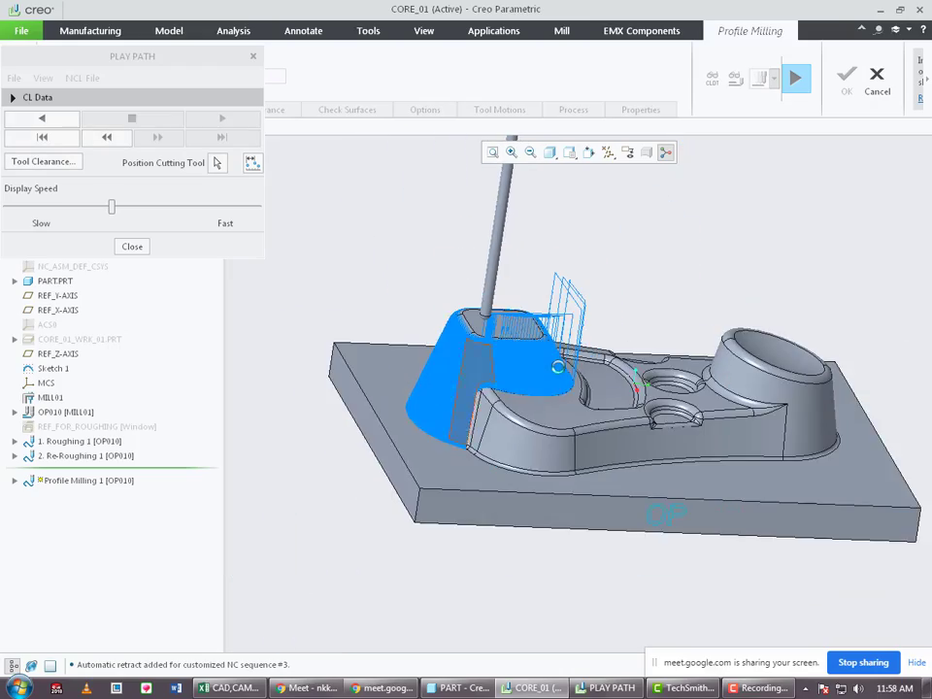
pyautogui.moveTo(557, 368)
pyautogui.mouseDown(button='middle')
pyautogui.moveTo(497, 375)
pyautogui.moveTo(489, 444)
pyautogui.moveTo(502, 382)
pyautogui.moveTo(532, 334)
pyautogui.moveTo(560, 377)
pyautogui.mouseUp(button='middle')
# Close the toolpath playback and accept the profile milling sequence.
pyautogui.click(132, 247)
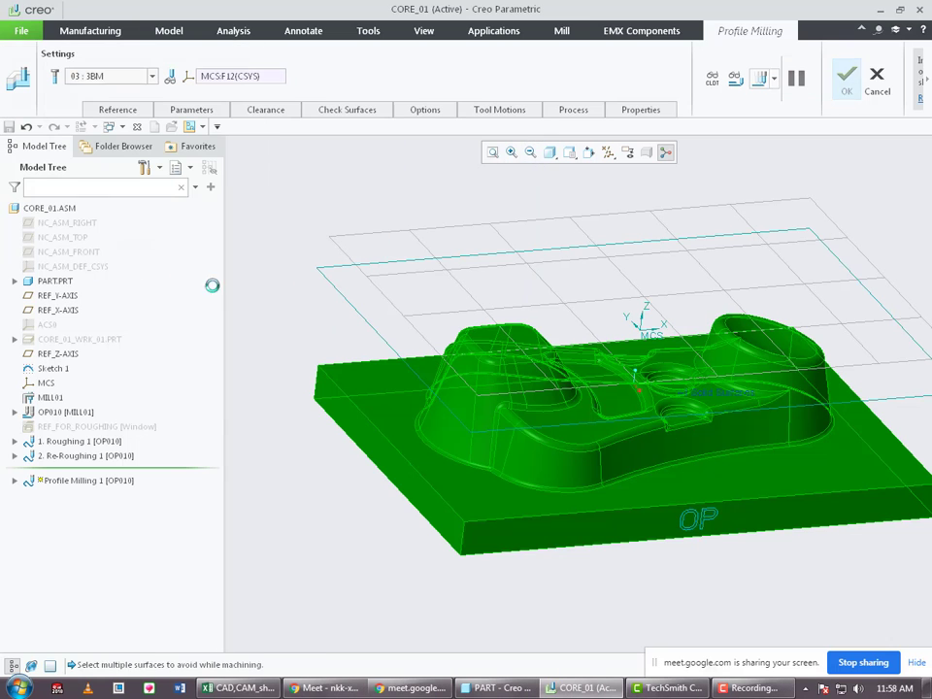
pyautogui.click(846, 78)
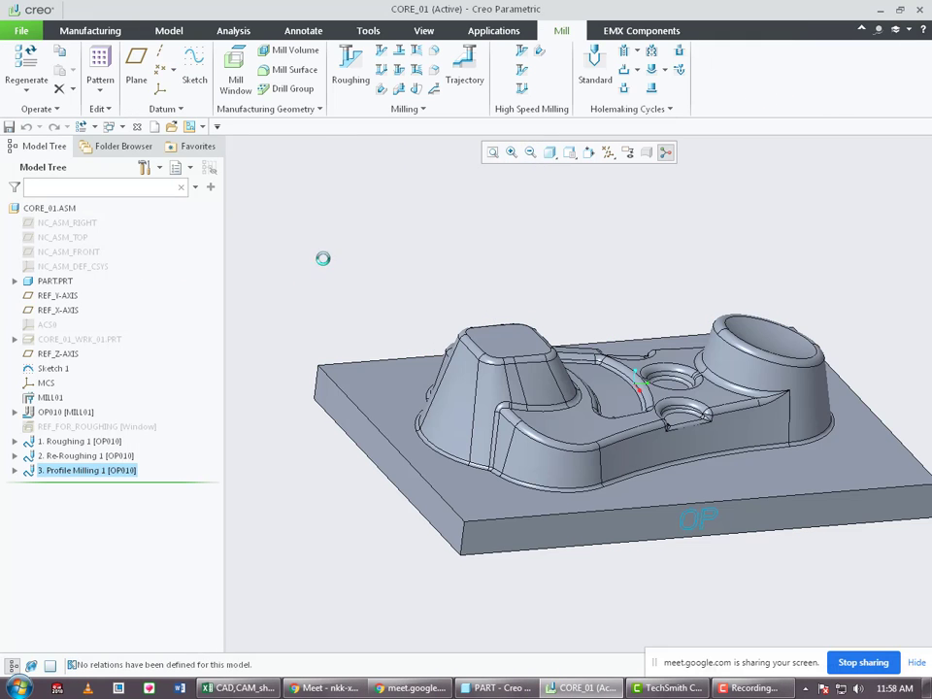
# Examine the core's square boss, side walls and round boss from several angles for the next machining operation.
pyautogui.moveTo(357, 348); pyautogui.dragTo(614, 472, button='middle')
pyautogui.scroll(-3, 482, 410)
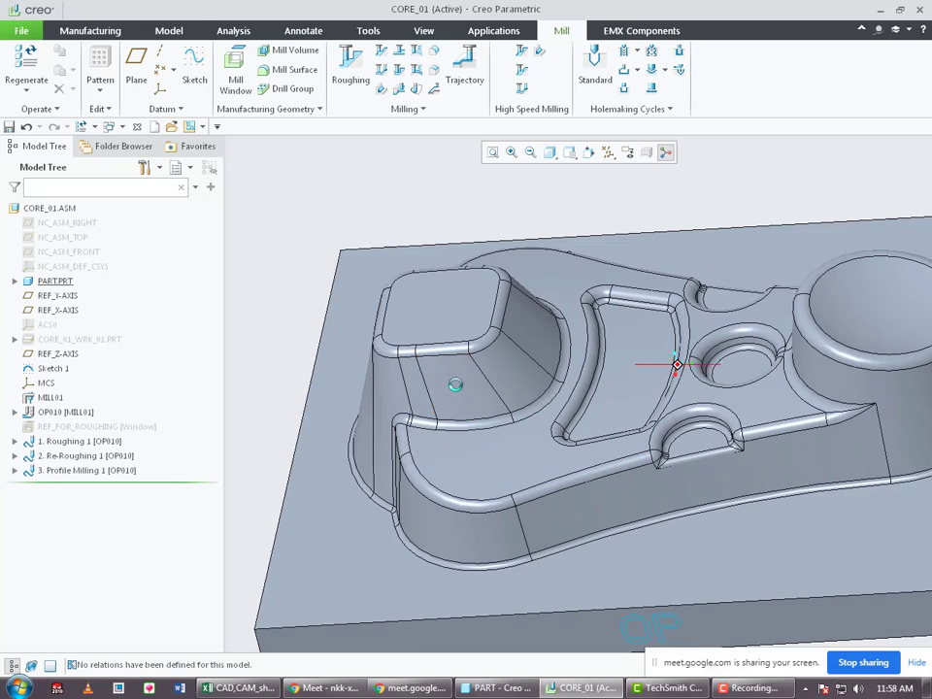
pyautogui.moveTo(453, 387); pyautogui.dragTo(477, 409, button='middle')
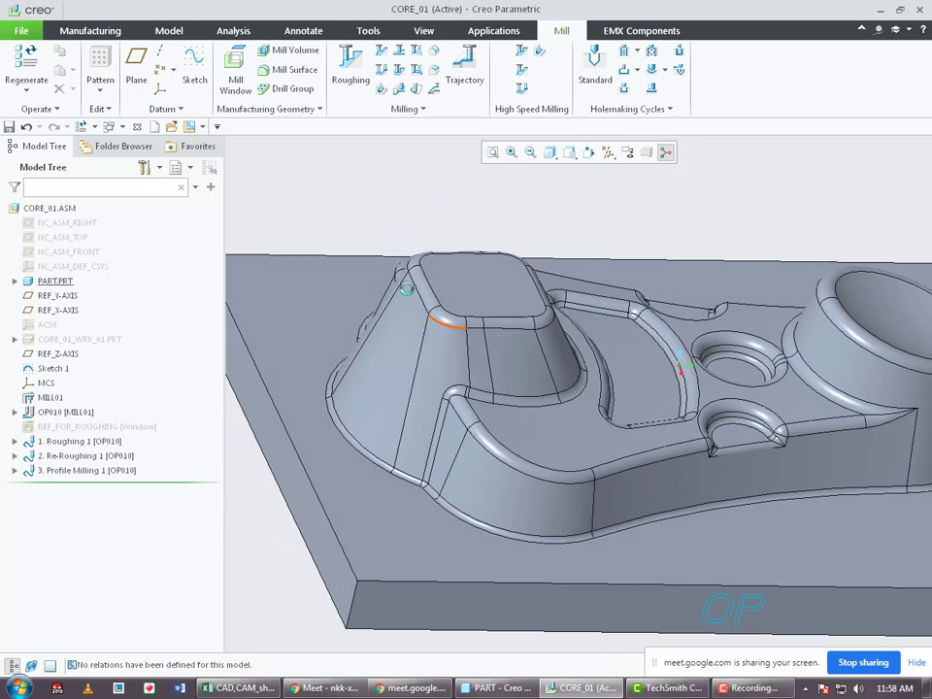
pyautogui.scroll(2, 414, 367)
pyautogui.moveTo(412, 366); pyautogui.dragTo(424, 378, button='middle')
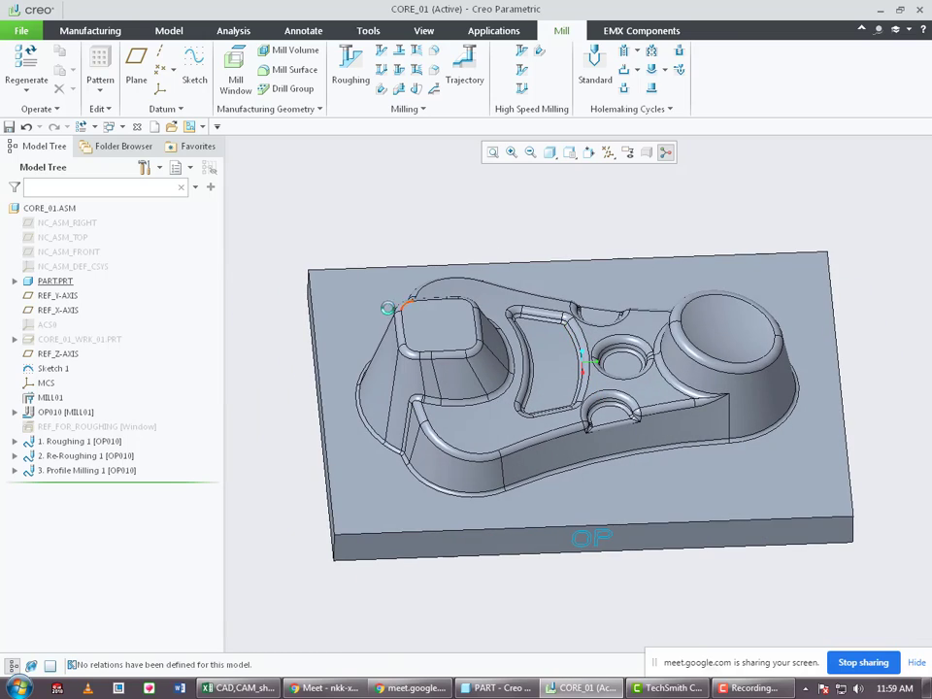
pyautogui.moveTo(732, 386); pyautogui.dragTo(695, 402, button='middle')
pyautogui.scroll(-5, 699, 410)
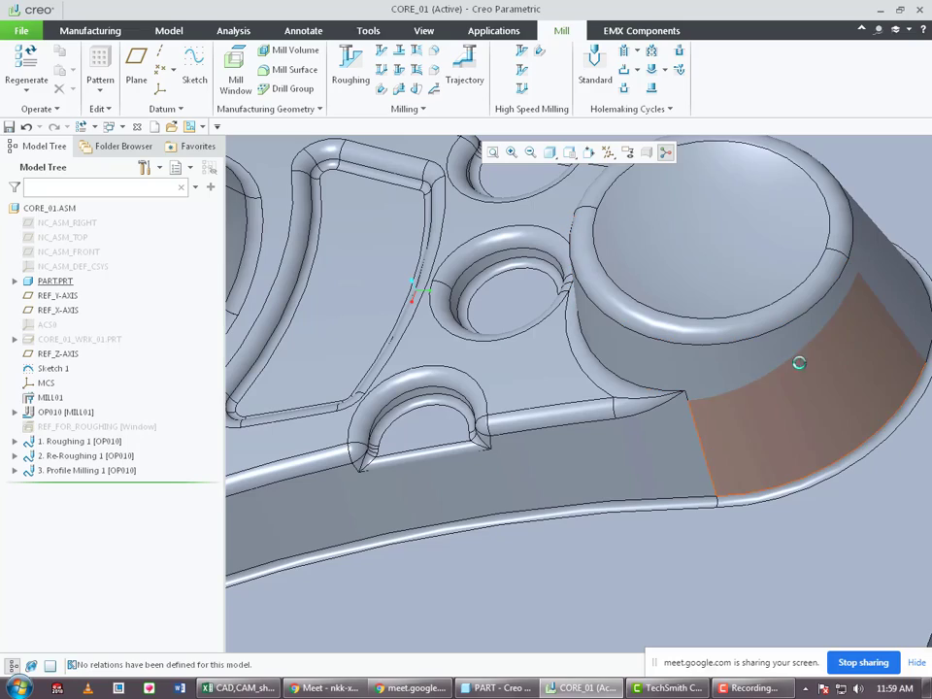
pyautogui.moveTo(797, 364); pyautogui.dragTo(664, 356, button='middle')
pyautogui.hotkey('ctrl', 'd')
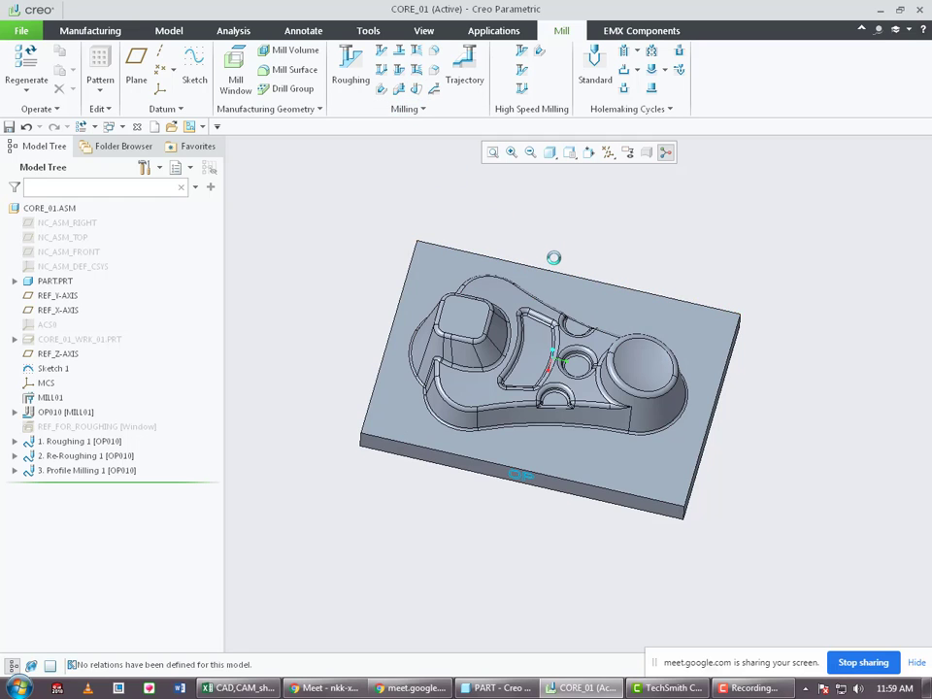
pyautogui.scroll(4, 576, 369)
pyautogui.scroll(-4, 572, 366)
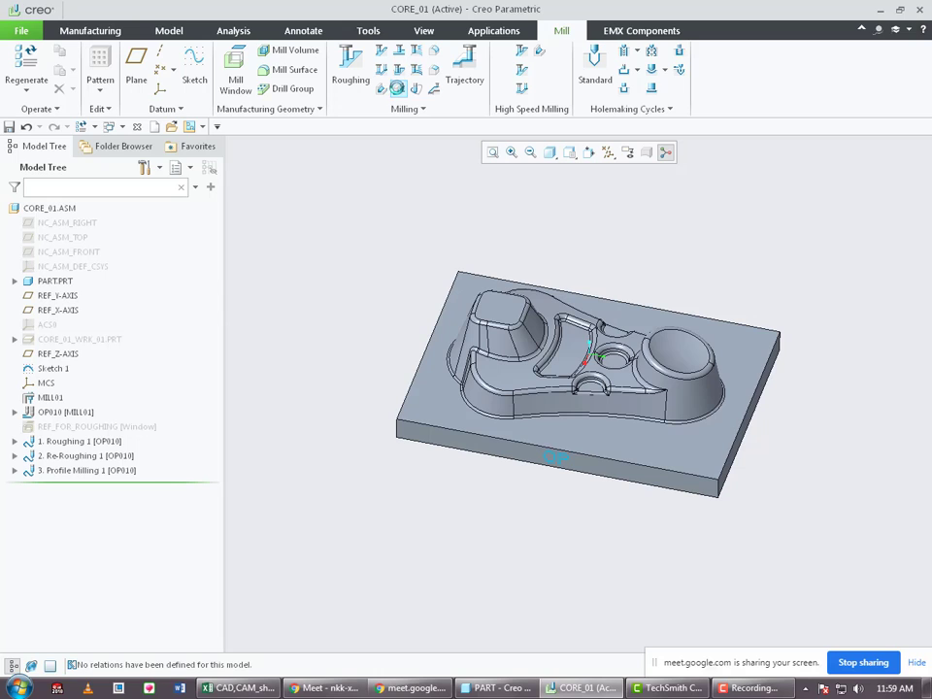
# Copy the Profile Milling 1 sequence, paste it as a new profile milling sequence and accept it with its inherited settings.
pyautogui.rightClick(97, 470)
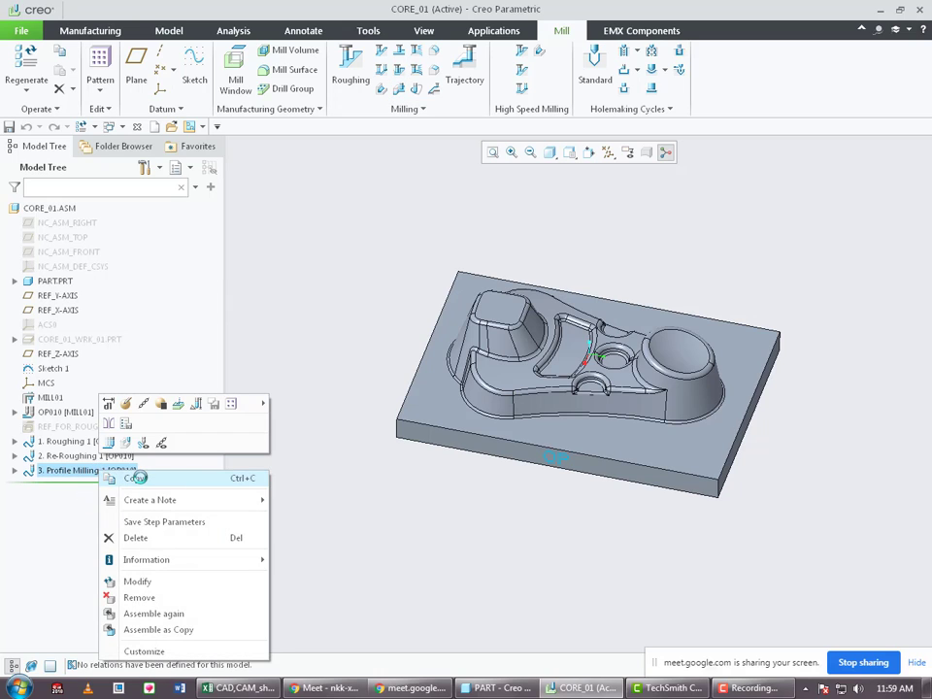
pyautogui.click(137, 477)
pyautogui.rightClick(91, 469)
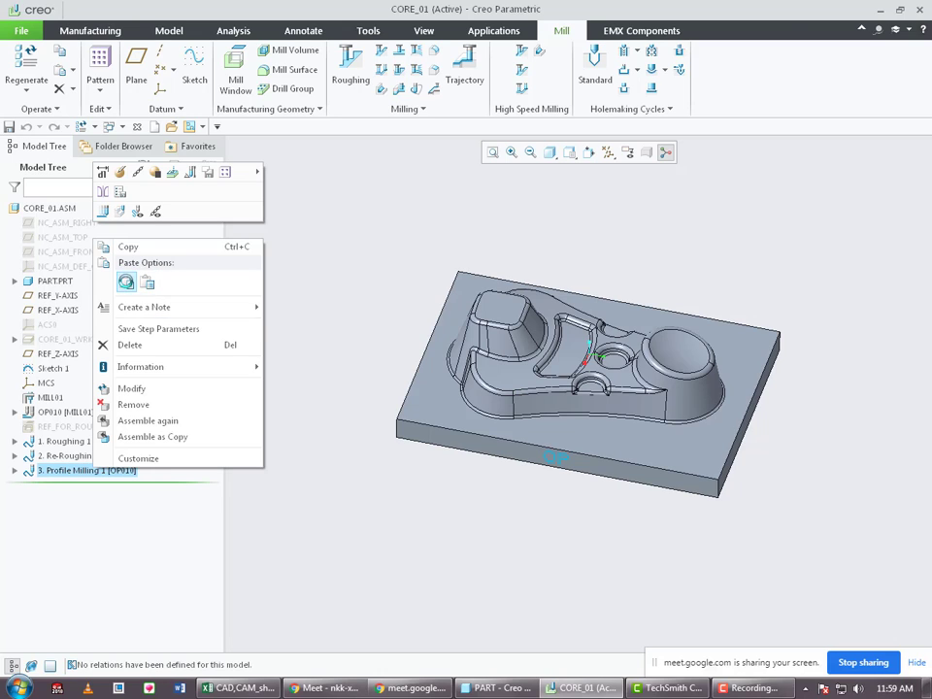
pyautogui.click(126, 281)
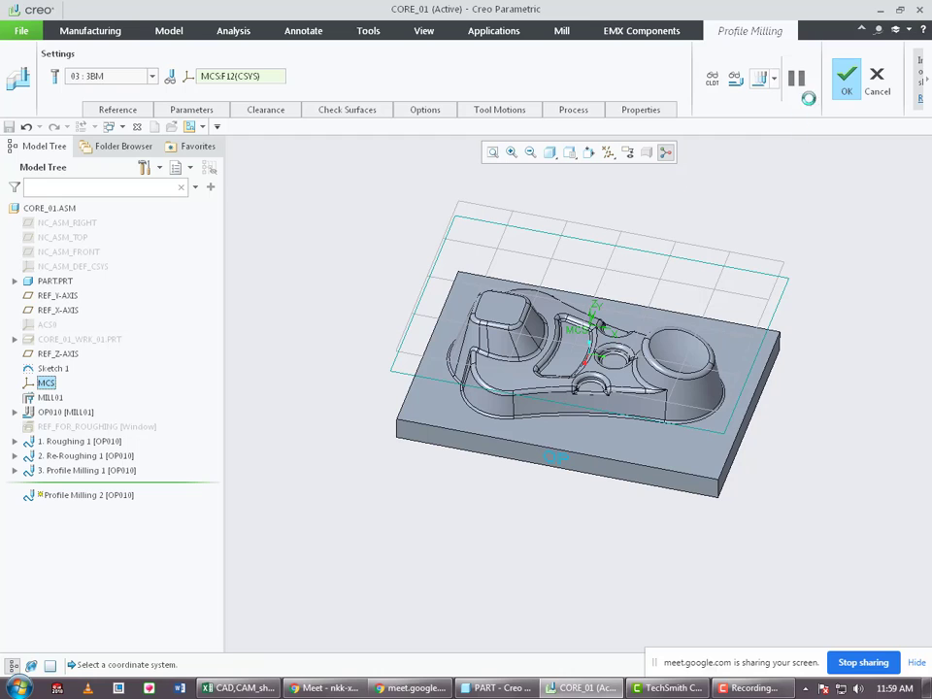
pyautogui.click(846, 80)
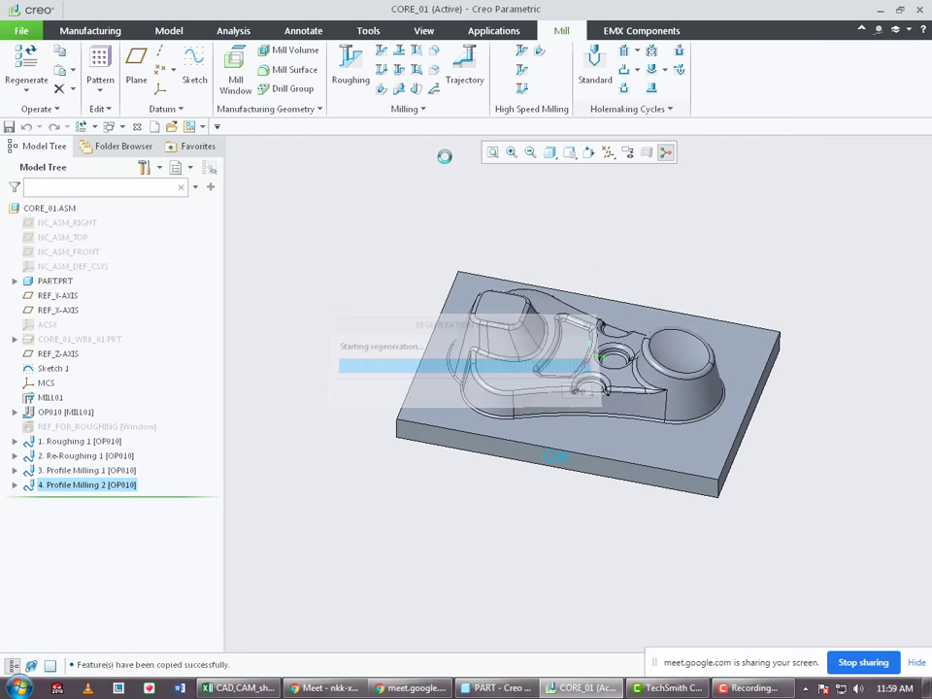
# Play the copied profile milling sequence's toolpath around the square boss and close the playback.
pyautogui.click(90, 471)
pyautogui.click(87, 455)
pyautogui.click(92, 469)
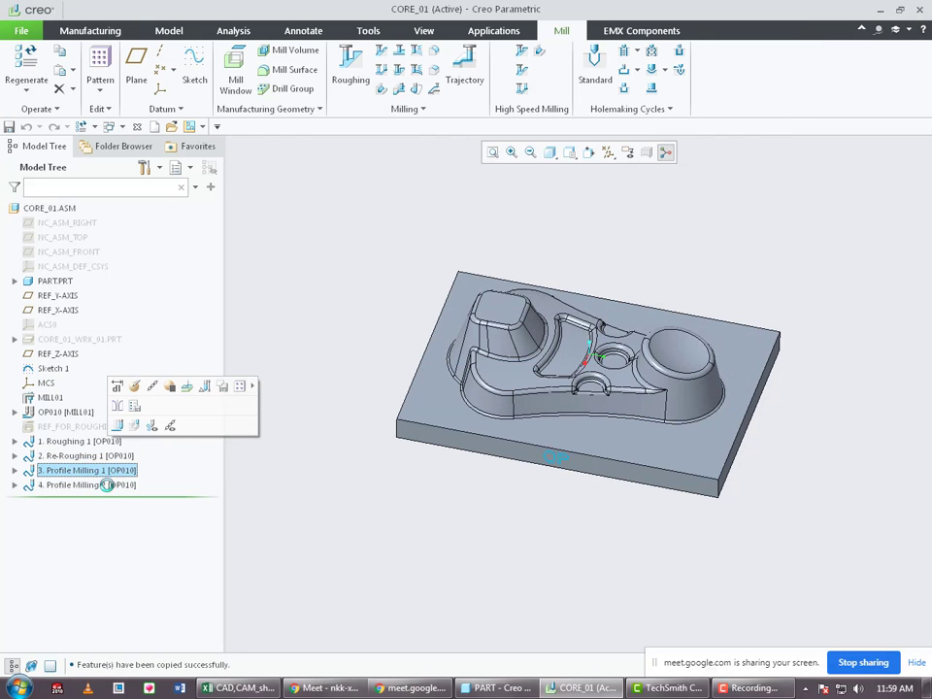
pyautogui.click(105, 484)
pyautogui.rightClick(104, 485)
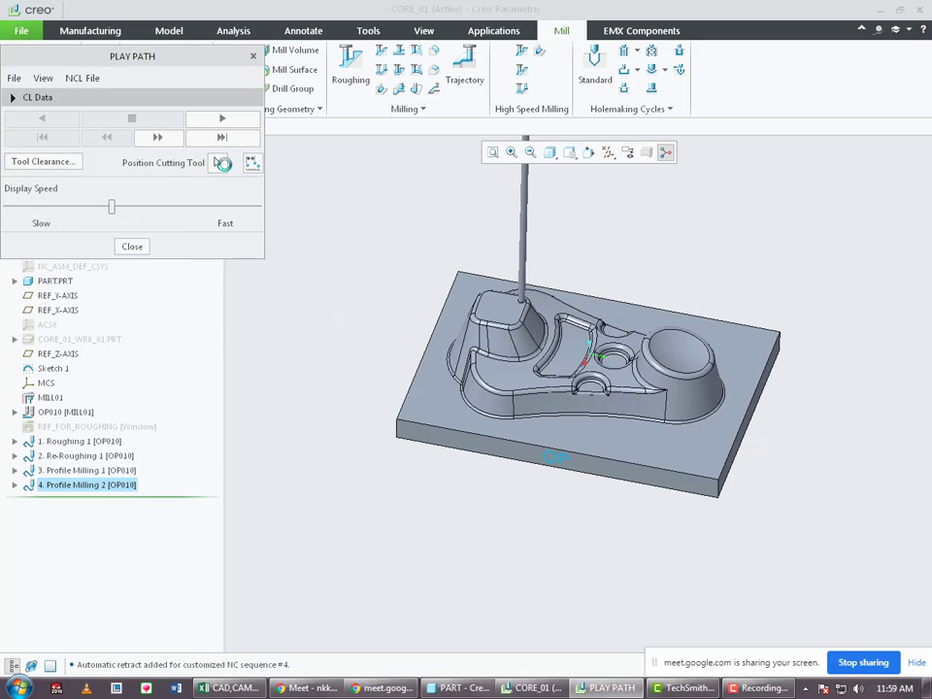
pyautogui.click(224, 164)
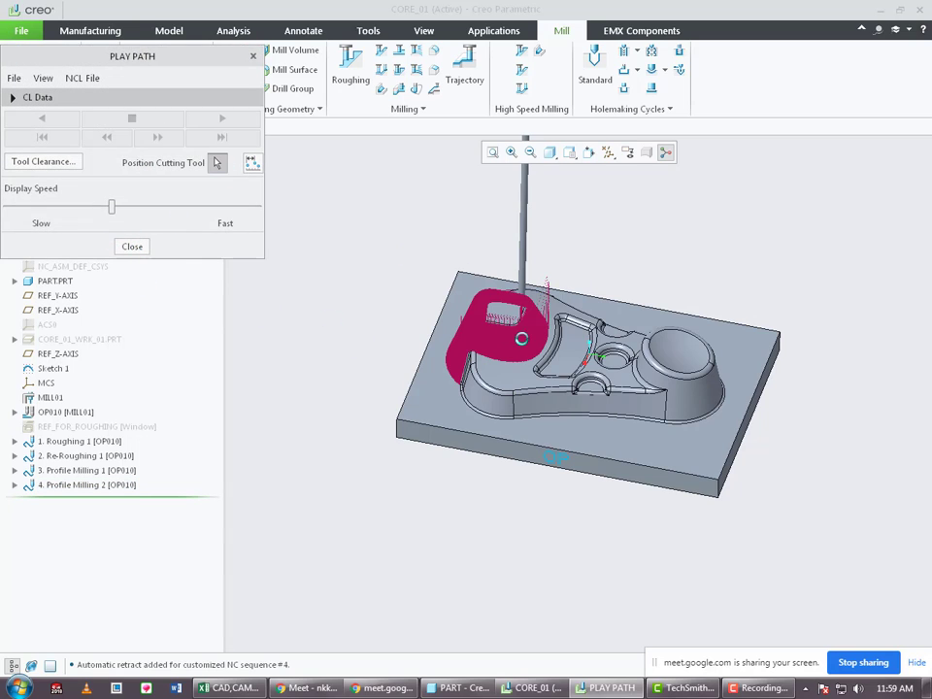
pyautogui.click(129, 246)
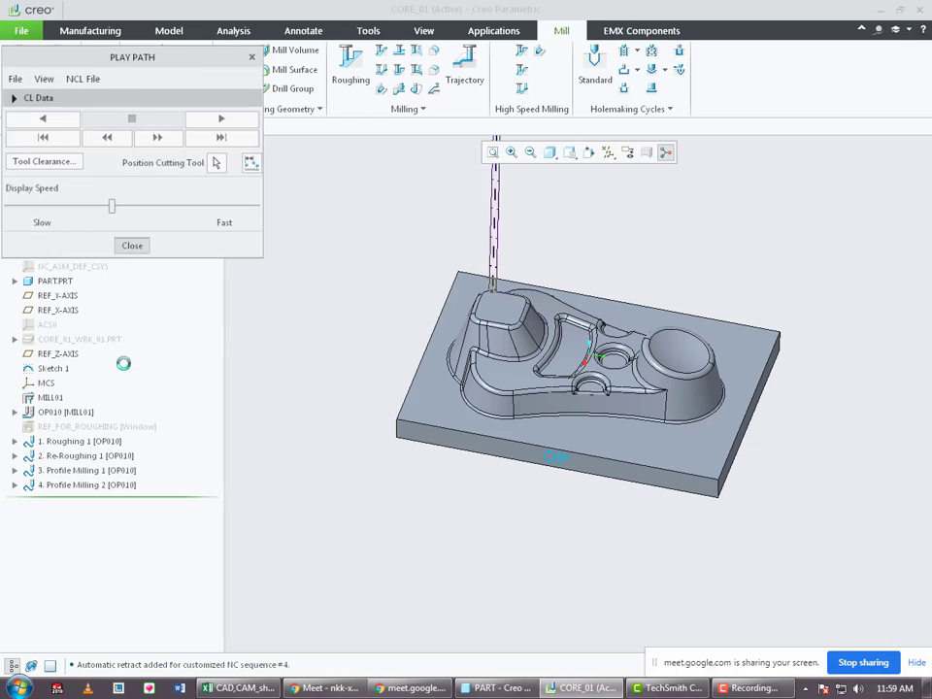
# Redefine the copied Profile Milling 2 sequence and remove the square boss surfaces from its machining references.
pyautogui.rightClick(120, 484)
pyautogui.click(146, 416)
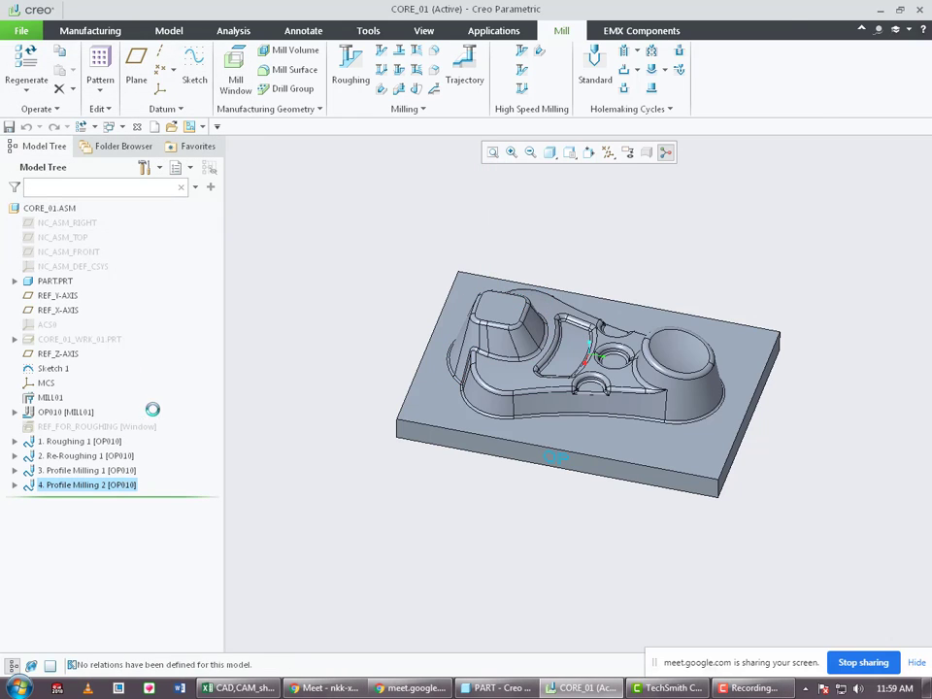
pyautogui.click(136, 110)
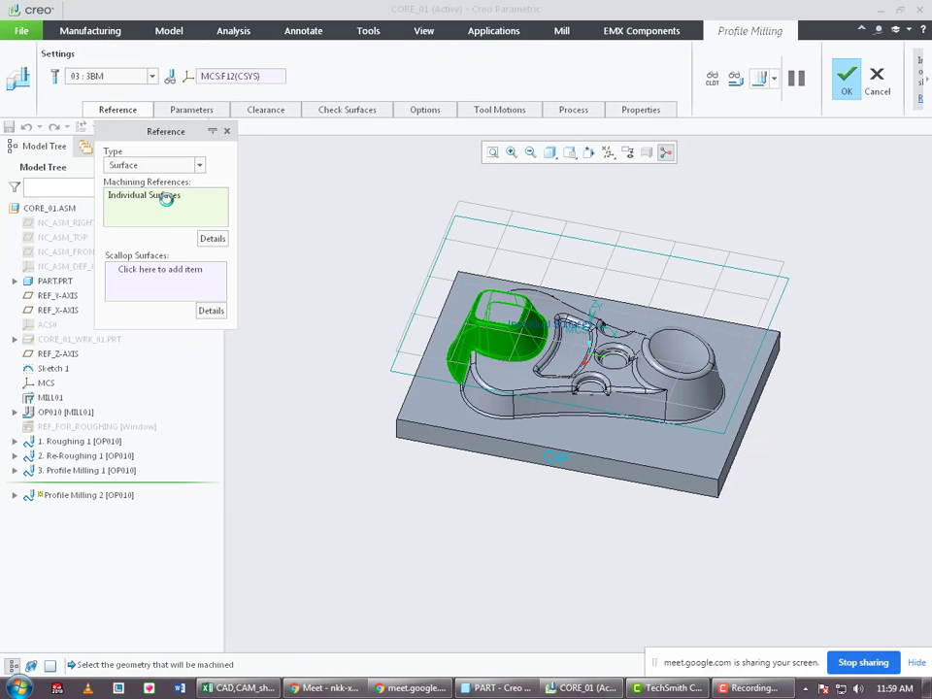
pyautogui.moveTo(562, 369); pyautogui.dragTo(369, 326, button='middle')
pyautogui.rightClick(194, 222)
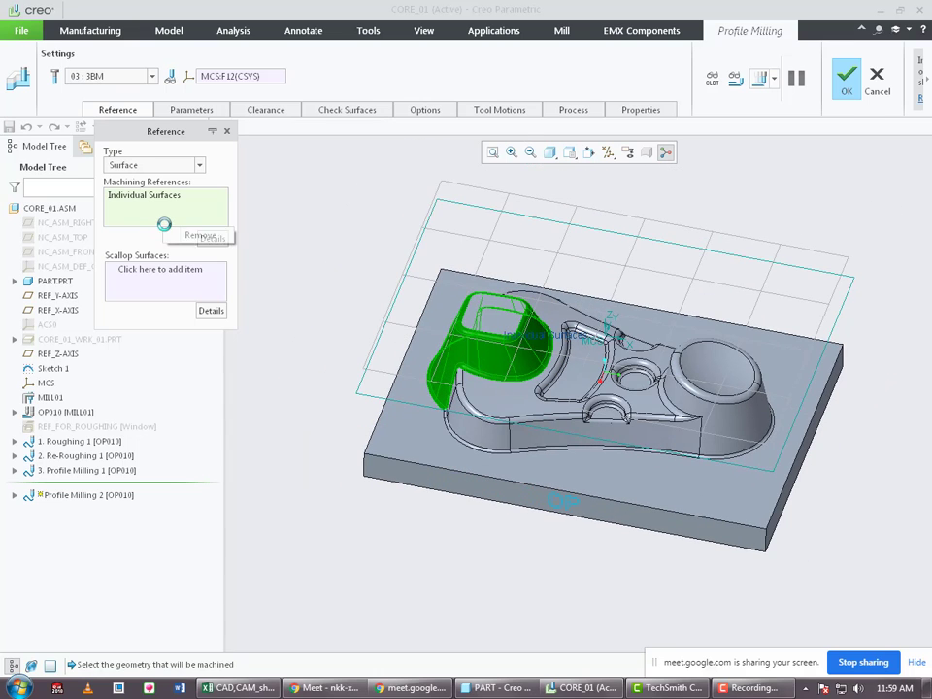
pyautogui.click(197, 235)
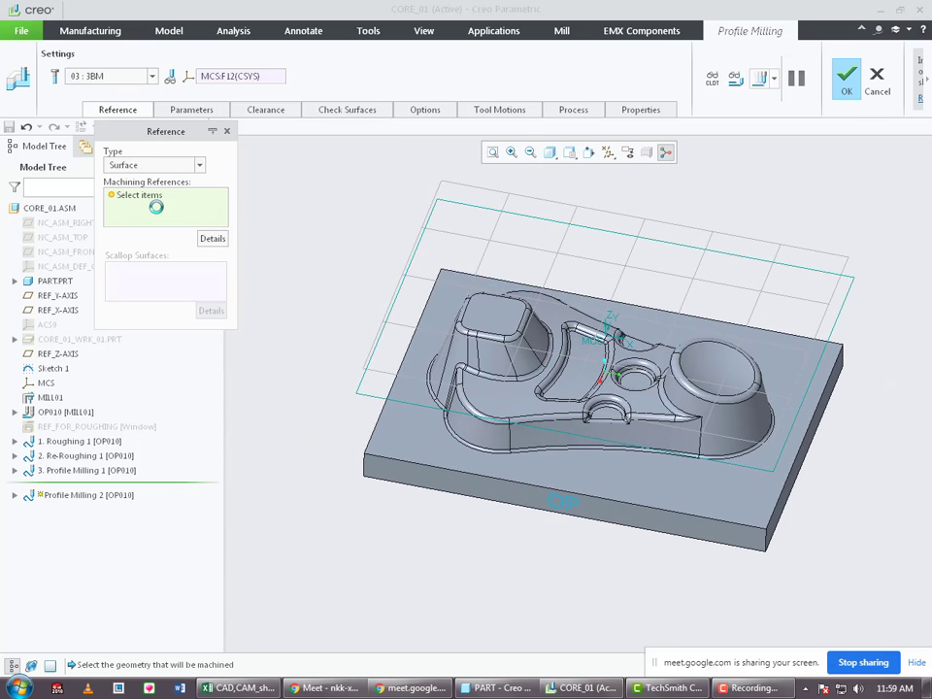
# Select the round boss's outer wall and fillet surfaces as machining references and accept the redefined Profile Milling 2 sequence.
pyautogui.scroll(4, 757, 394)
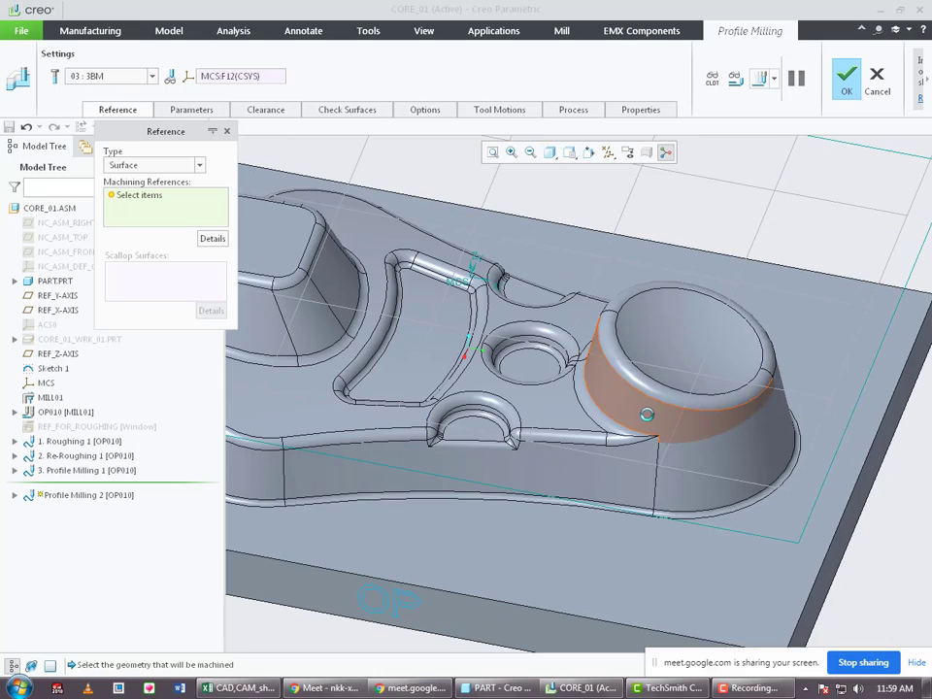
pyautogui.click(686, 442)
pyautogui.moveTo(656, 432); pyautogui.dragTo(519, 416, button='middle')
pyautogui.keyDown('ctrl'); pyautogui.click(521, 417); pyautogui.keyUp('ctrl')
pyautogui.scroll(-3, 522, 420)
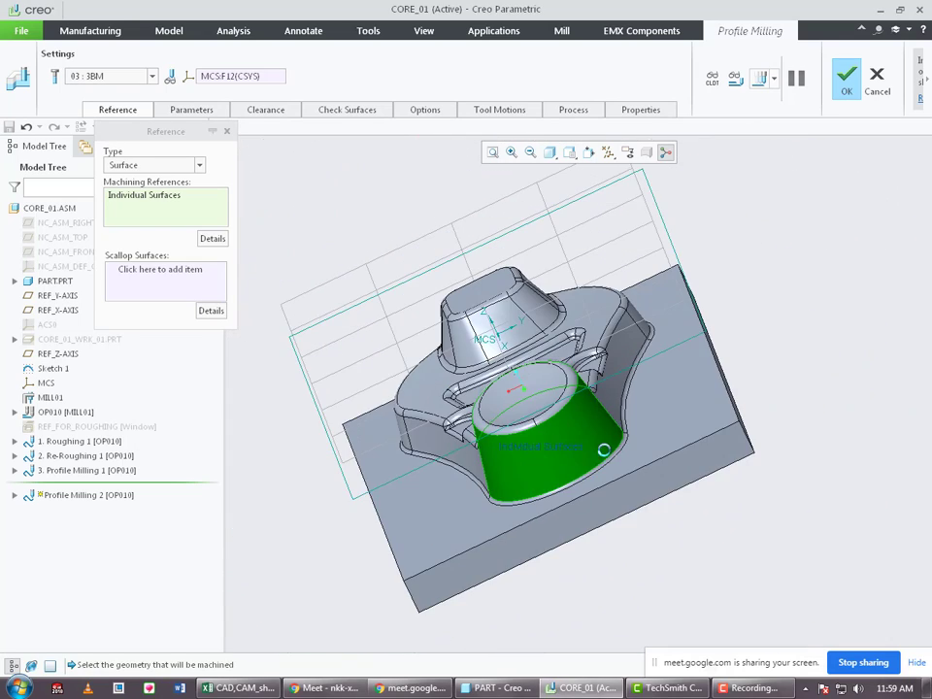
pyautogui.scroll(2, 526, 423)
pyautogui.moveTo(531, 422); pyautogui.dragTo(641, 371, button='middle')
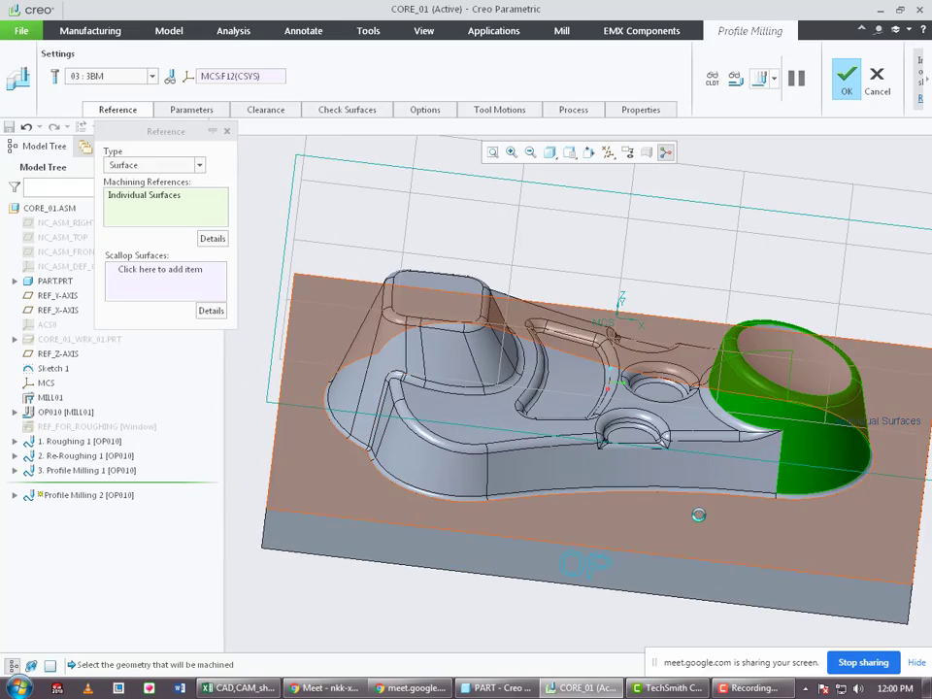
pyautogui.moveTo(698, 515); pyautogui.dragTo(738, 522, button='middle')
pyautogui.scroll(-2, 679, 515)
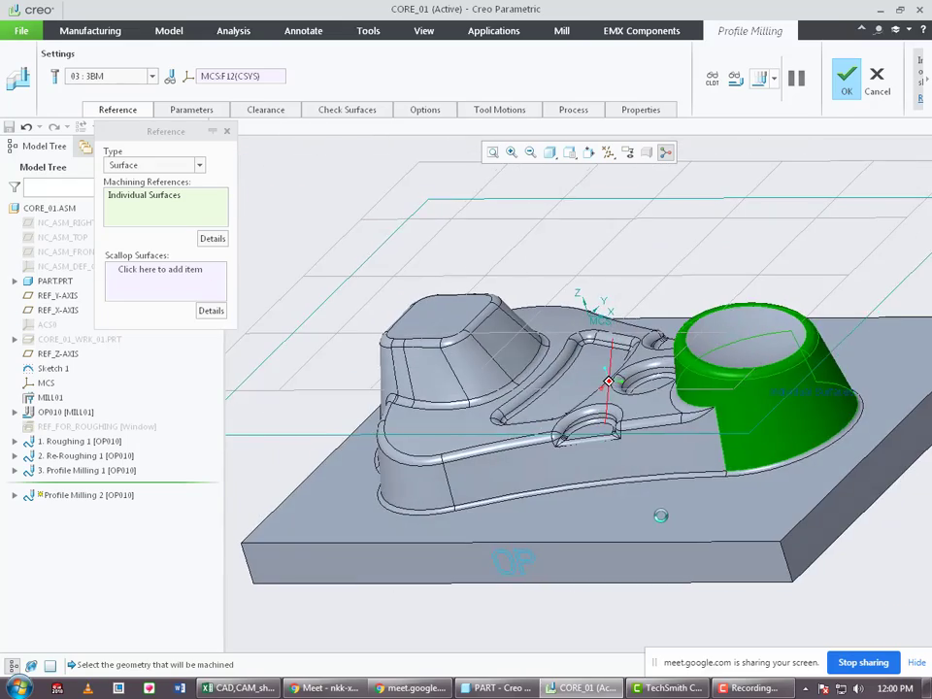
pyautogui.scroll(-5, 708, 485)
pyautogui.scroll(5, 708, 484)
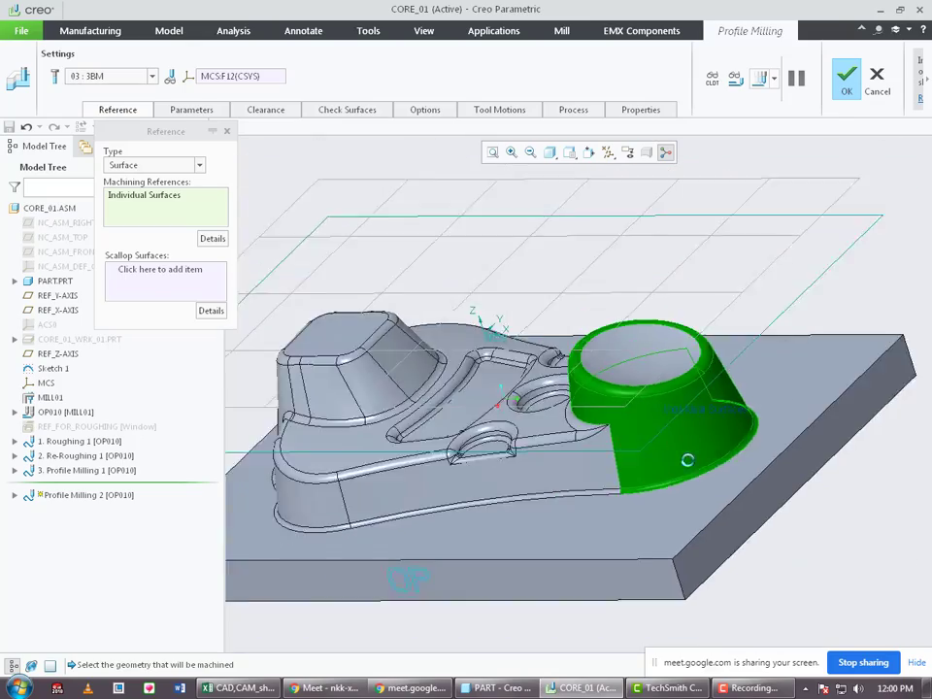
pyautogui.moveTo(708, 485); pyautogui.dragTo(753, 466, button='middle')
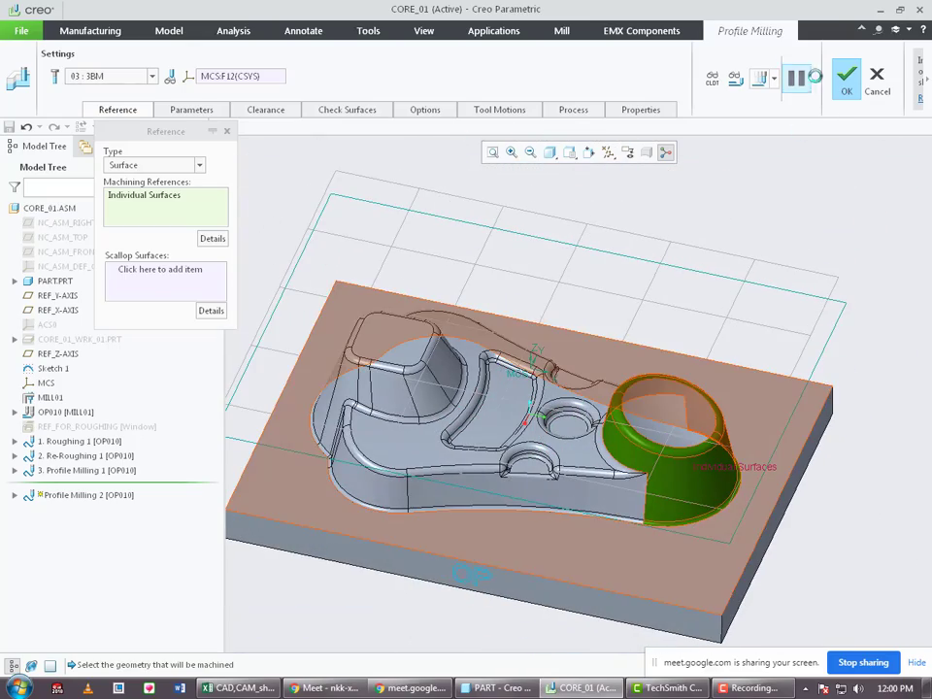
pyautogui.click(845, 80)
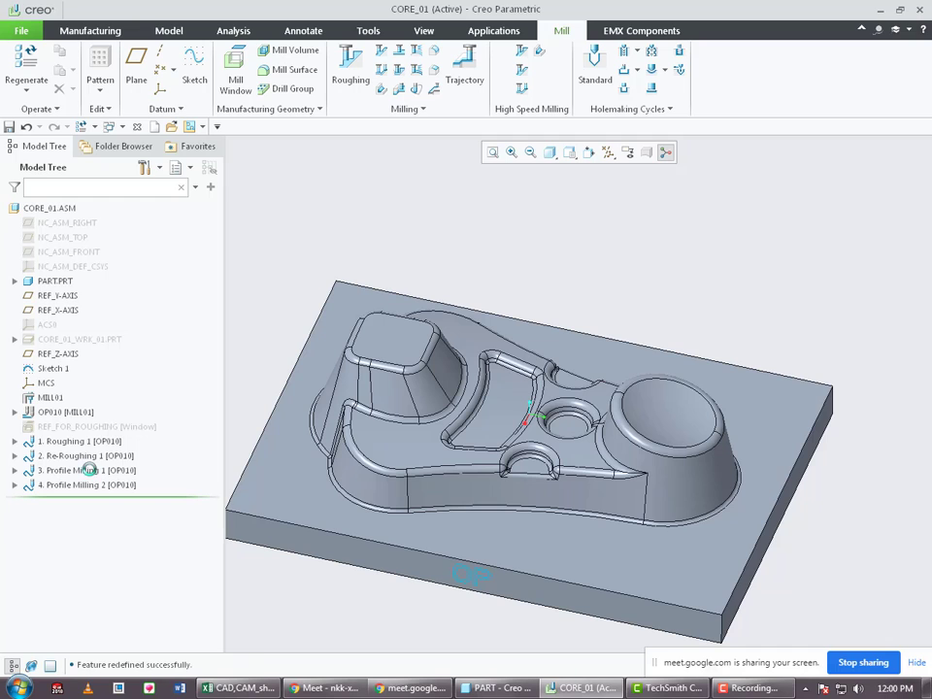
# Review the machining references of the Profile Milling 1 sequence on the square boss and close its definition.
pyautogui.rightClick(88, 470)
pyautogui.click(115, 402)
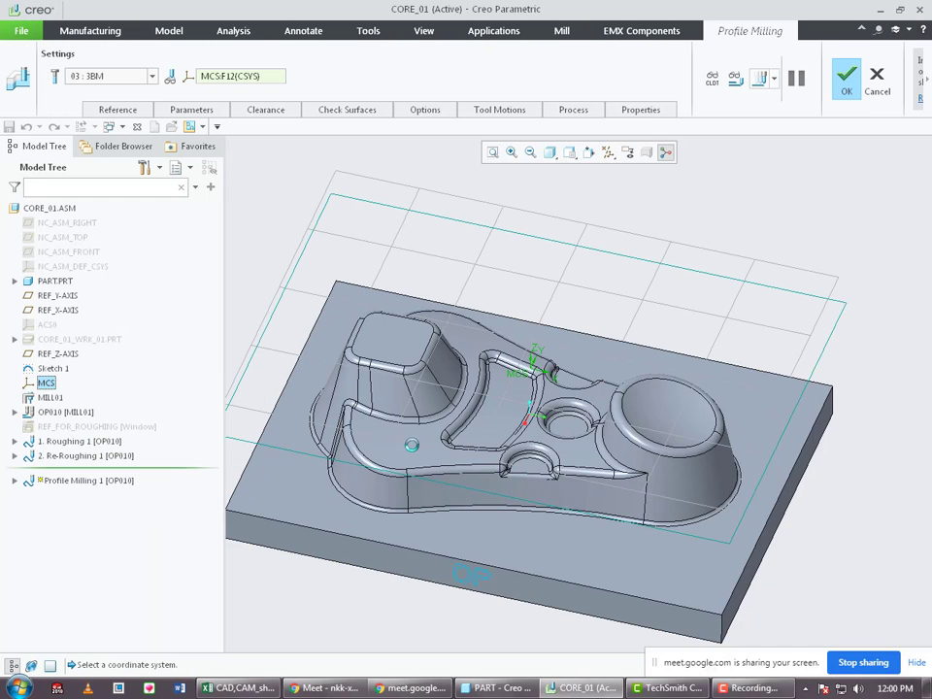
pyautogui.hotkey('ctrl', 'd')
pyautogui.click(133, 107)
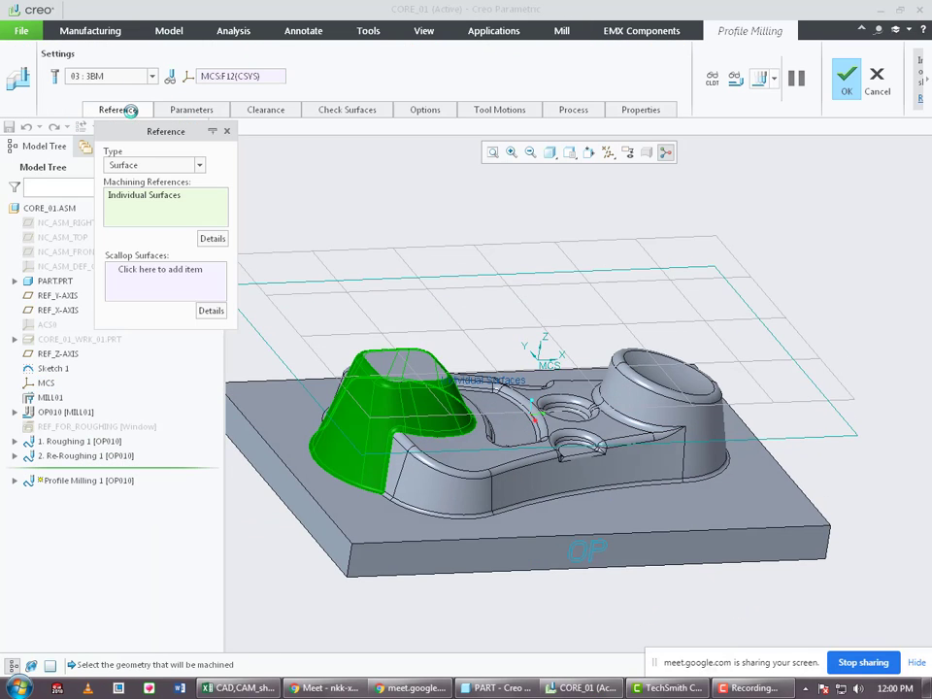
pyautogui.scroll(2, 366, 467)
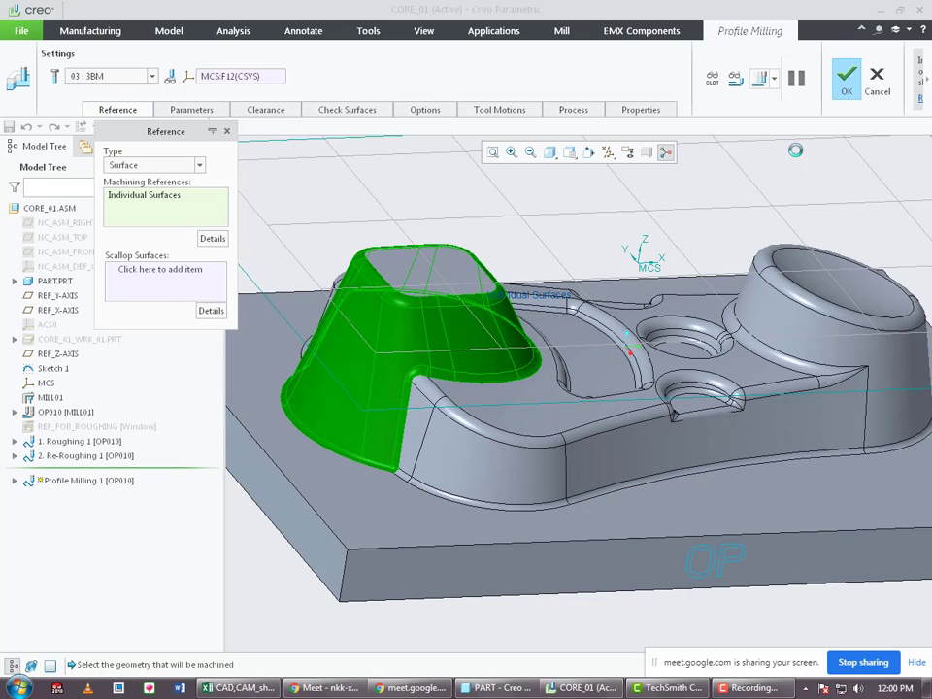
pyautogui.click(841, 81)
# Reopen the Profile Milling 2 definition and review its machining references on the round boss.
pyautogui.click(119, 483)
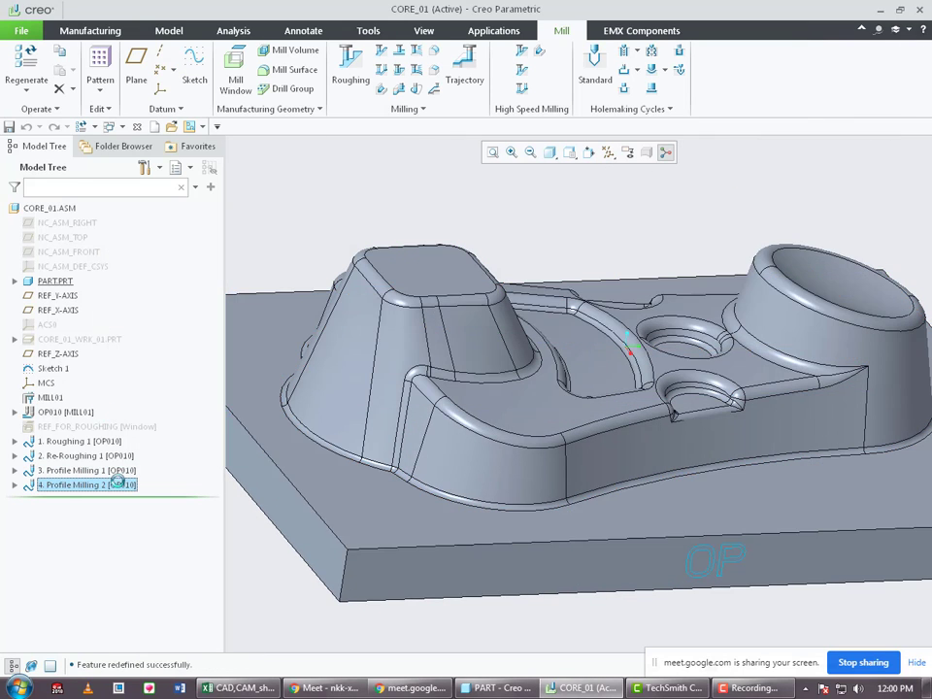
pyautogui.scroll(-3, 452, 425)
pyautogui.moveTo(452, 424); pyautogui.dragTo(301, 466, button='middle')
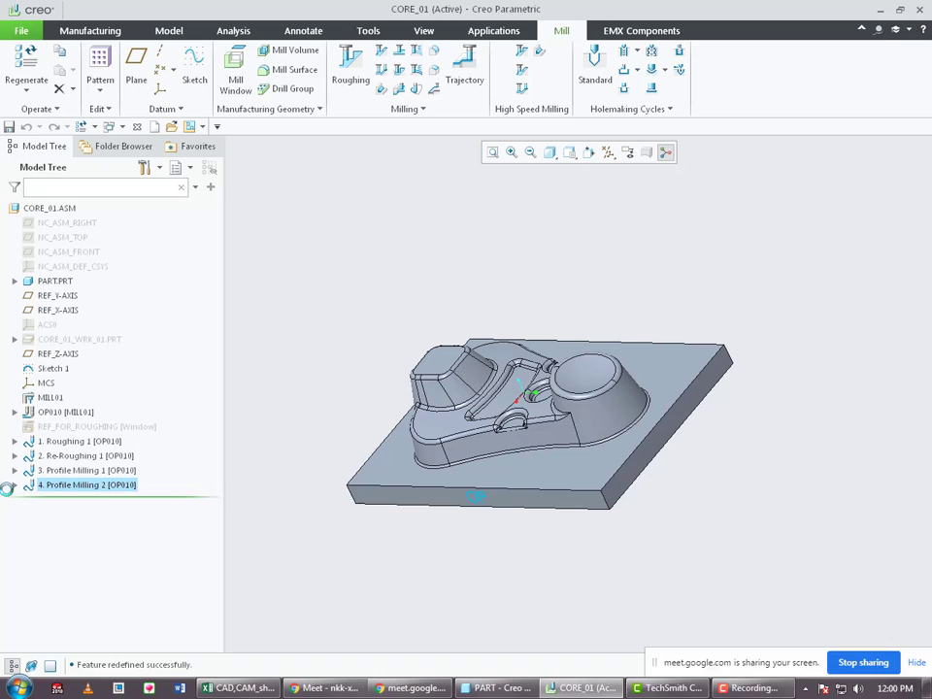
pyautogui.rightClick(87, 485)
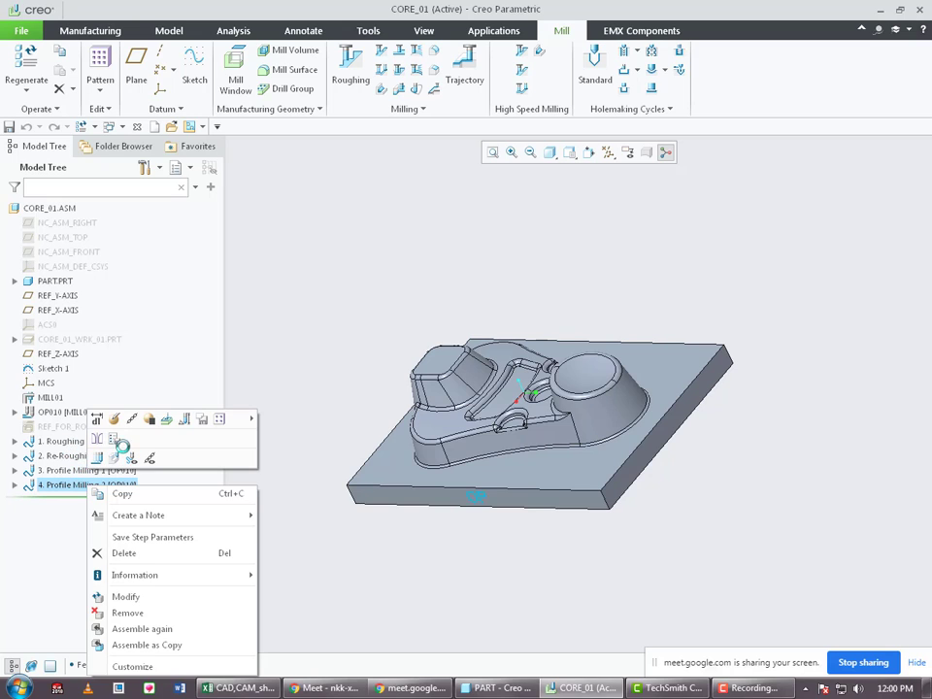
pyautogui.click(114, 419)
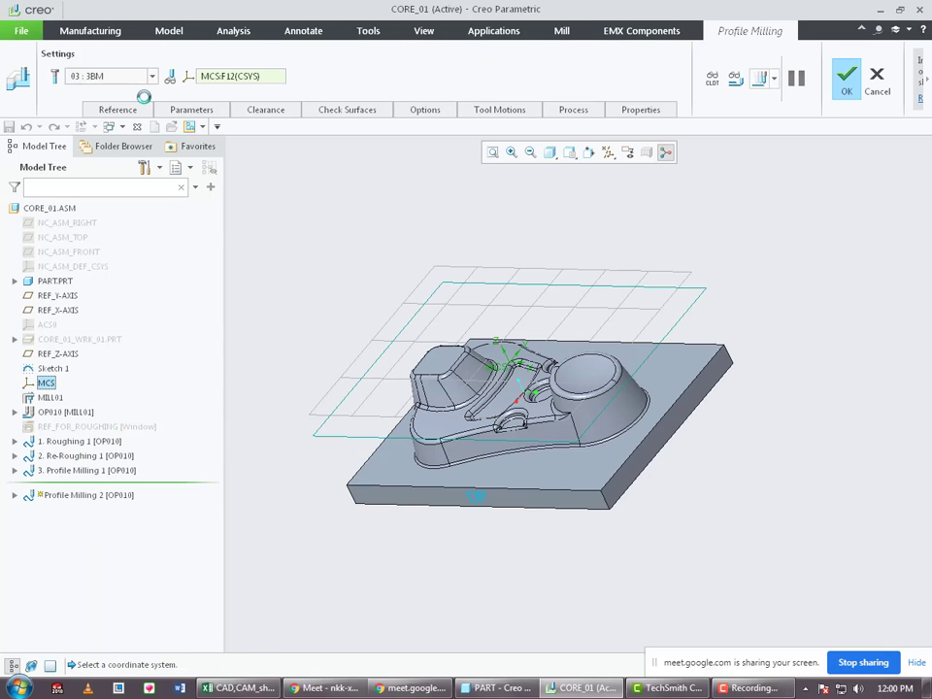
pyautogui.click(117, 109)
pyautogui.scroll(3, 527, 395)
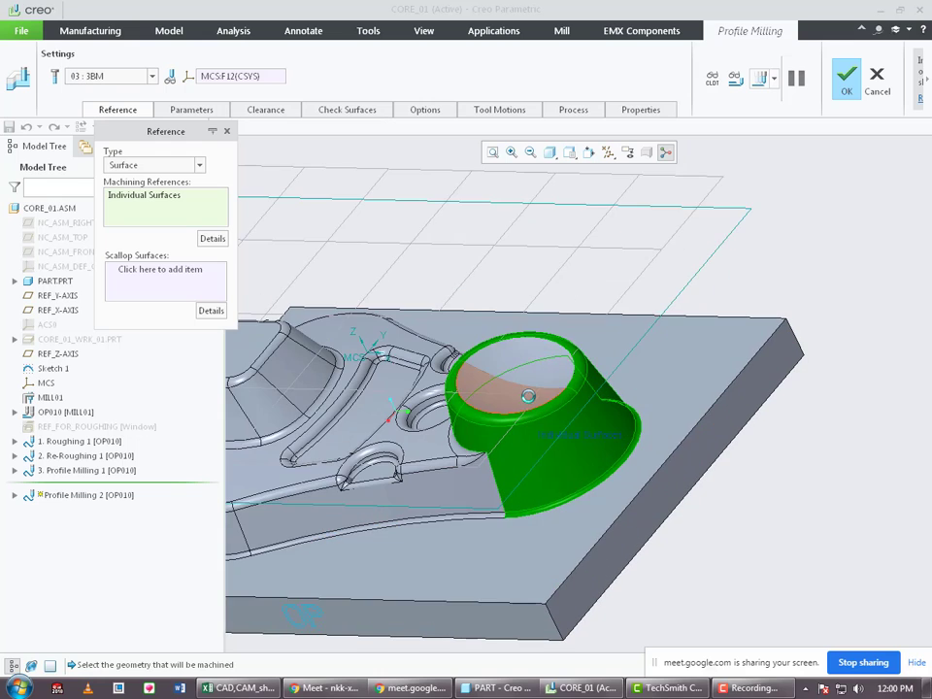
# Play the Profile Milling 2 toolpath at a faster display speed and inspect the passes and retracts around the round boss.
pyautogui.click(759, 77)
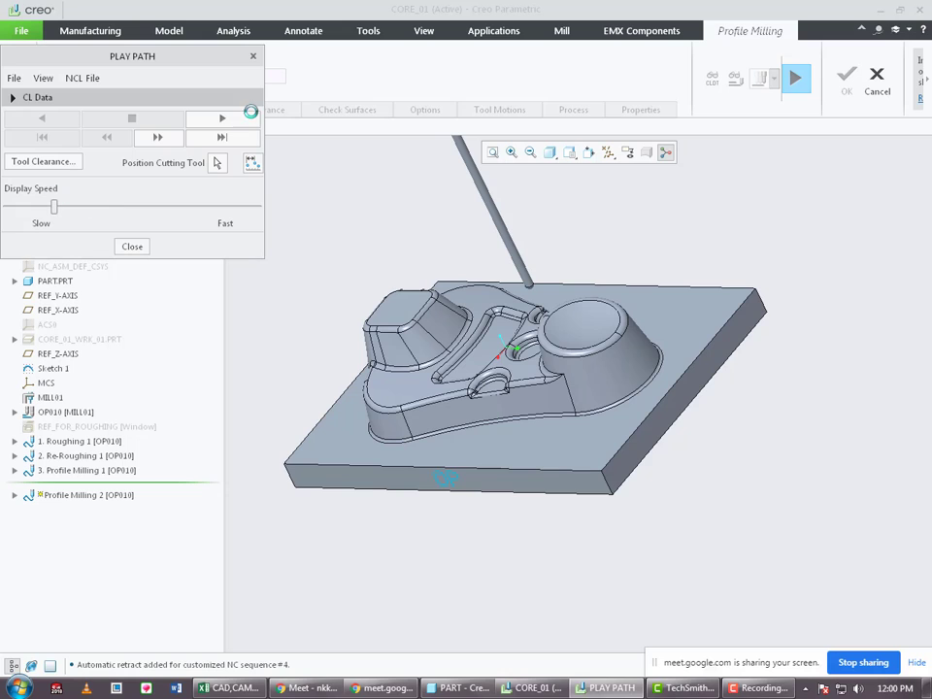
pyautogui.click(250, 113)
pyautogui.moveTo(52, 206); pyautogui.dragTo(141, 210)
pyautogui.scroll(-5, 596, 337)
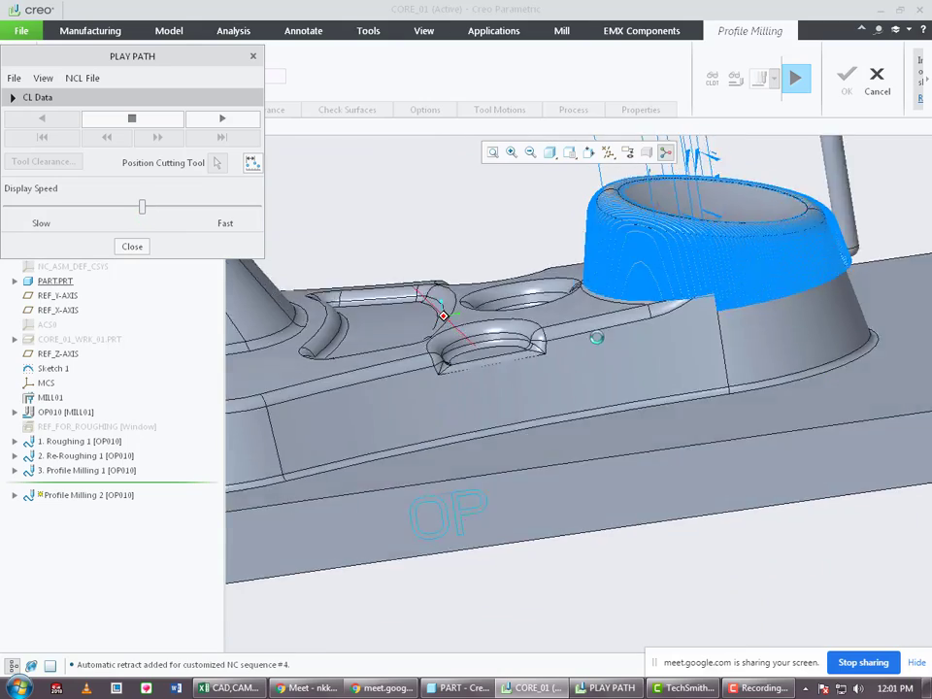
pyautogui.moveTo(596, 337); pyautogui.dragTo(582, 351, button='middle')
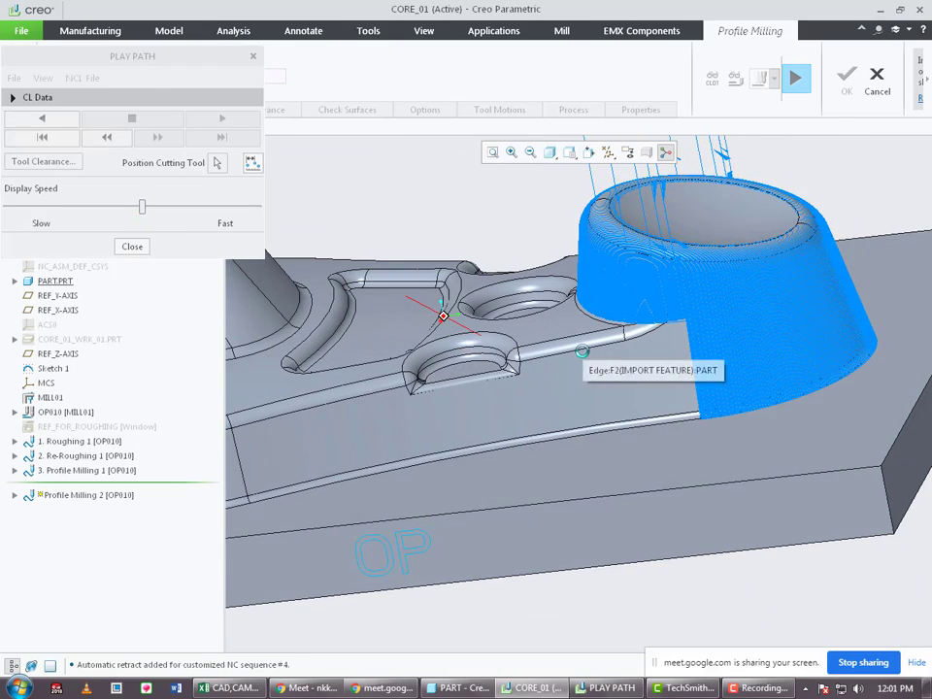
pyautogui.scroll(5, 647, 381)
pyautogui.moveTo(647, 381); pyautogui.dragTo(650, 397, button='middle')
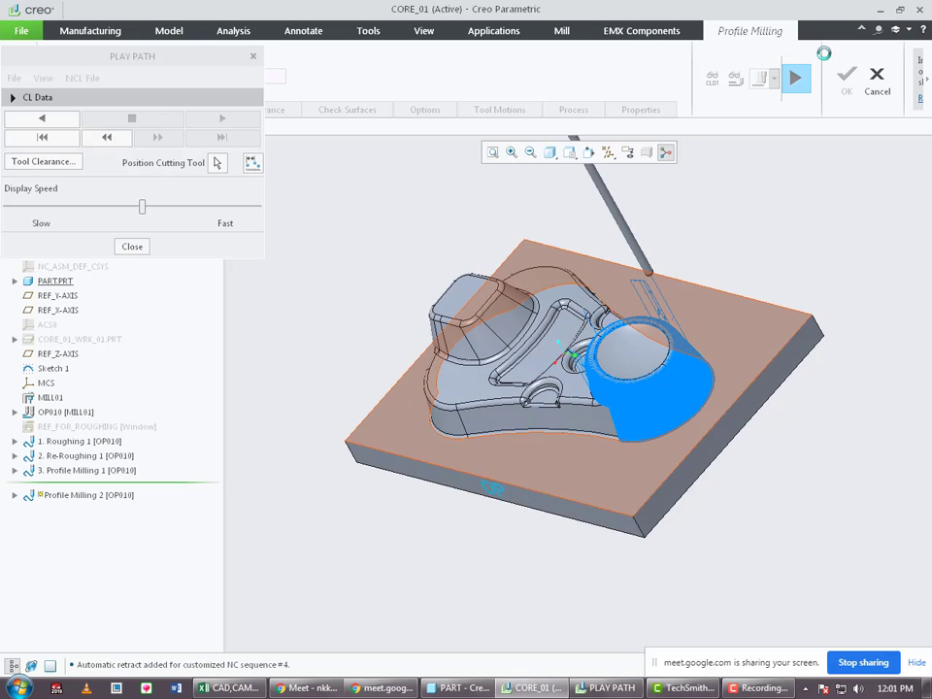
# Set the cut type of the Profile Milling 2 sequence on the round boss to CLIMB.
pyautogui.click(186, 109)
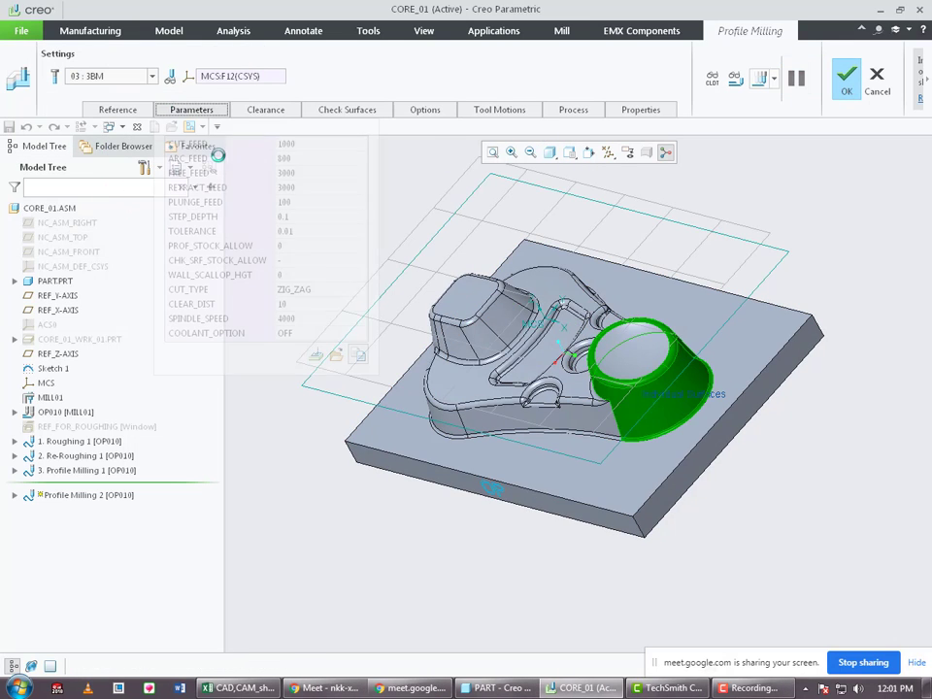
pyautogui.click(337, 290)
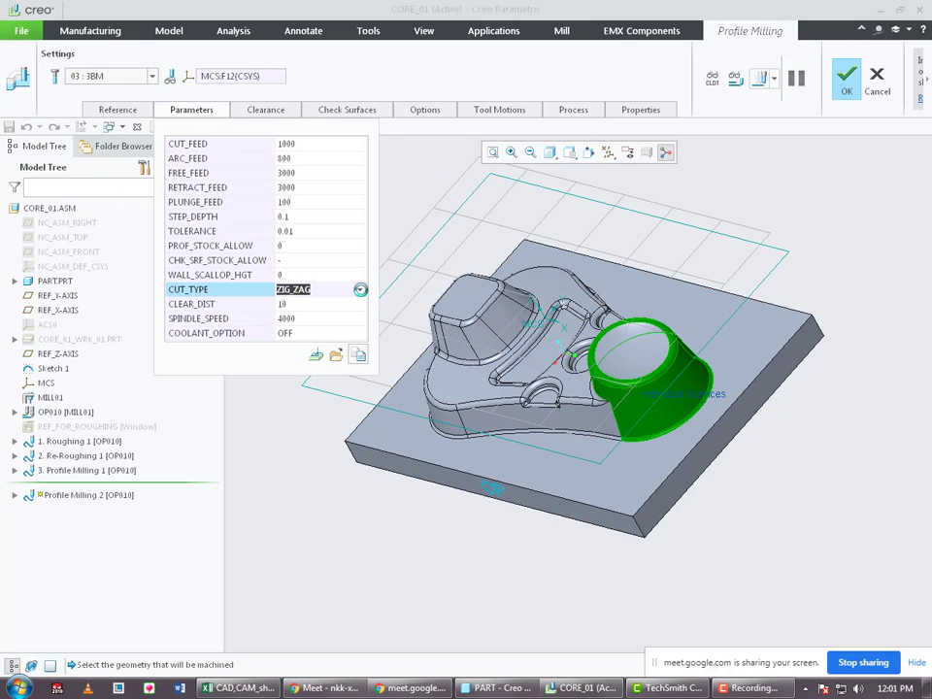
pyautogui.click(360, 290)
pyautogui.click(291, 316)
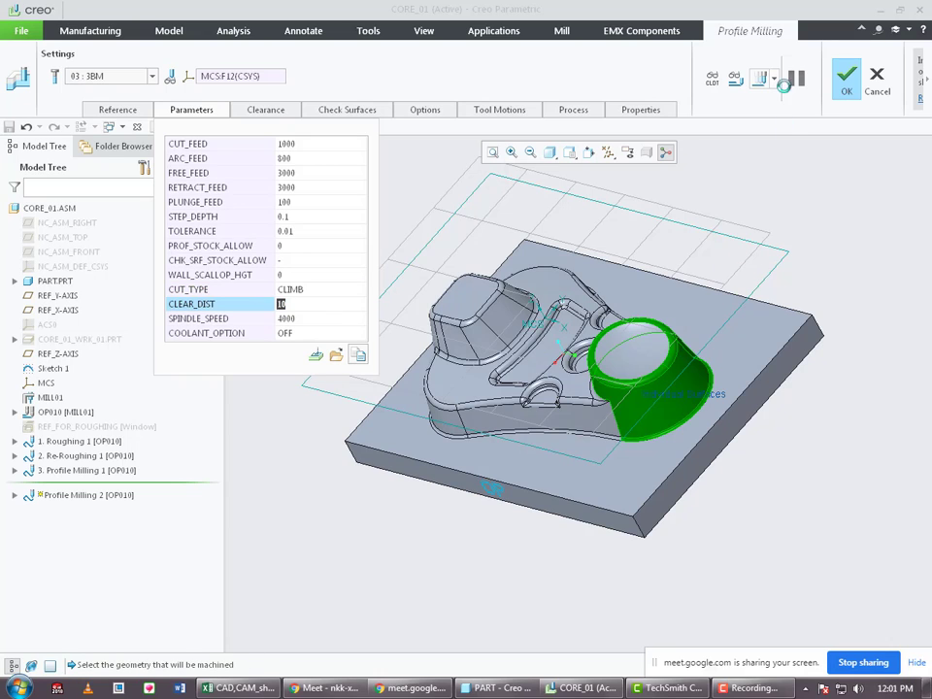
# Play the climb-cut toolpath around the round boss at slow and fast display speeds, examining its passes and retracts.
pyautogui.click(760, 78)
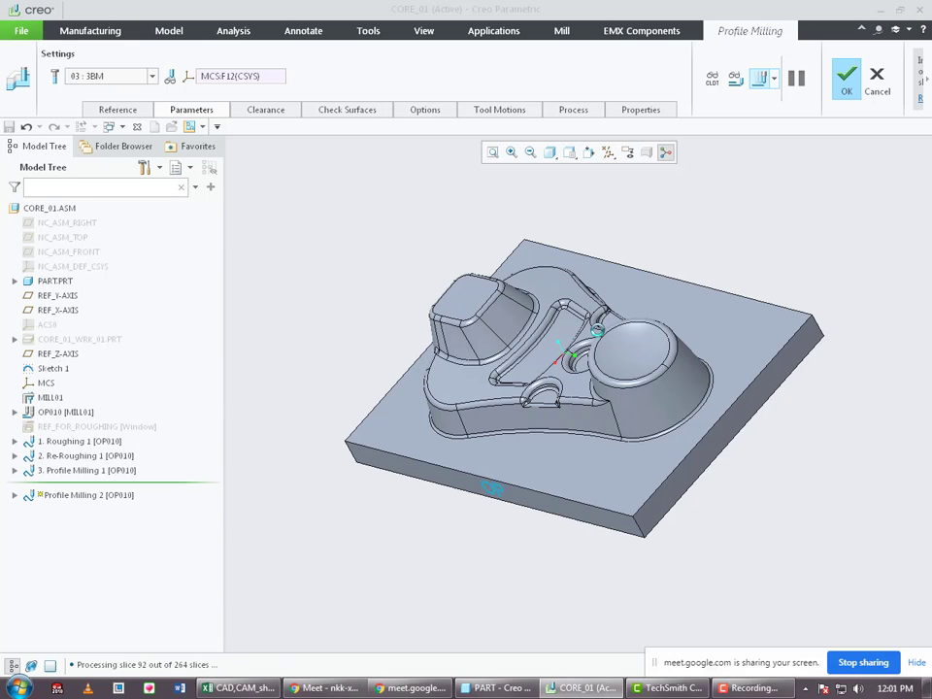
pyautogui.moveTo(589, 339); pyautogui.dragTo(624, 317, button='middle')
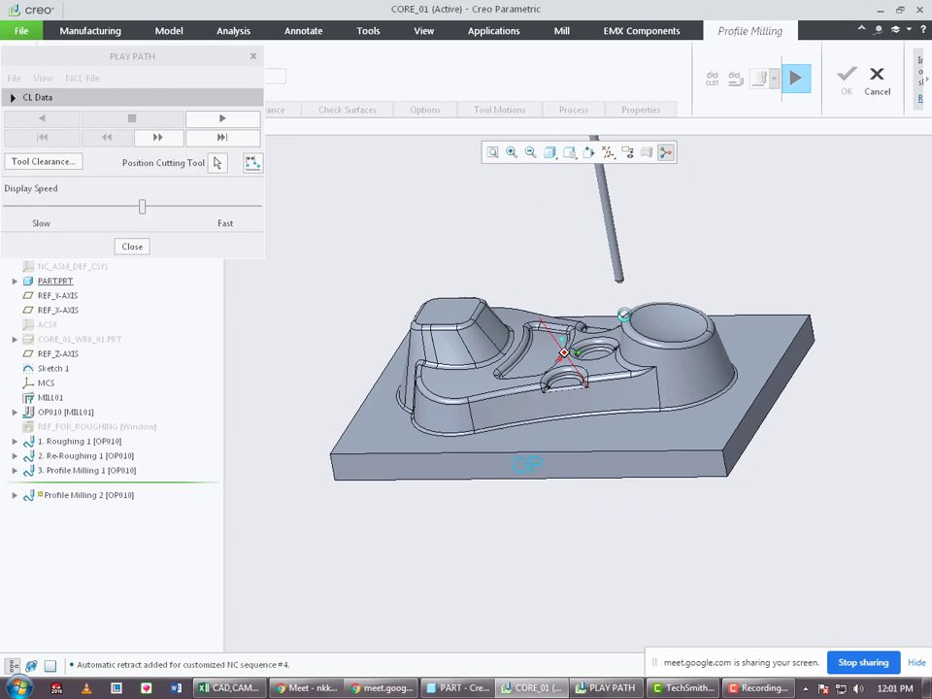
pyautogui.moveTo(142, 208); pyautogui.dragTo(81, 208)
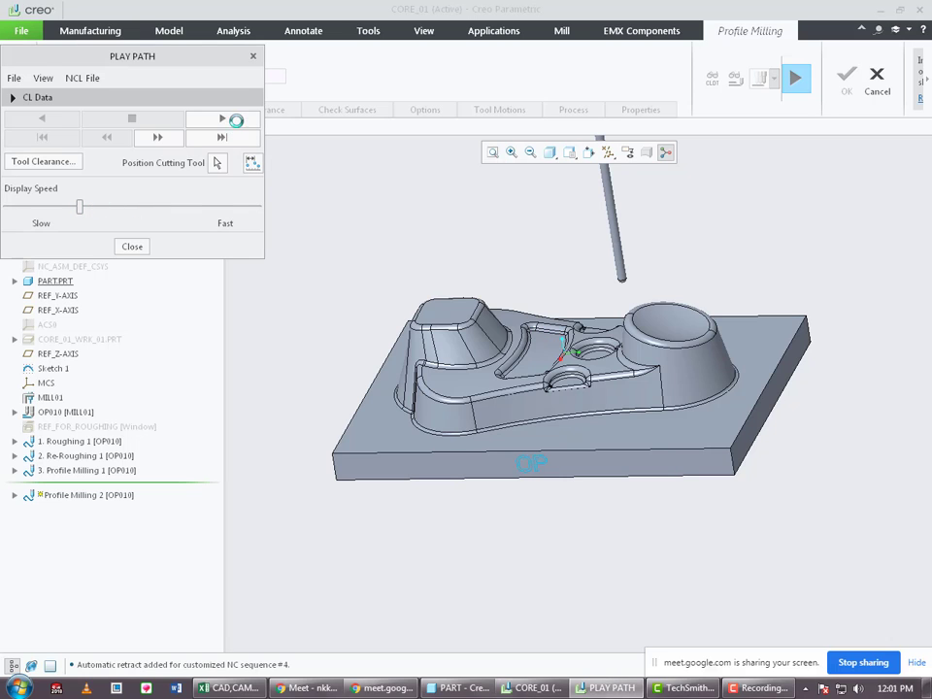
pyautogui.click(231, 117)
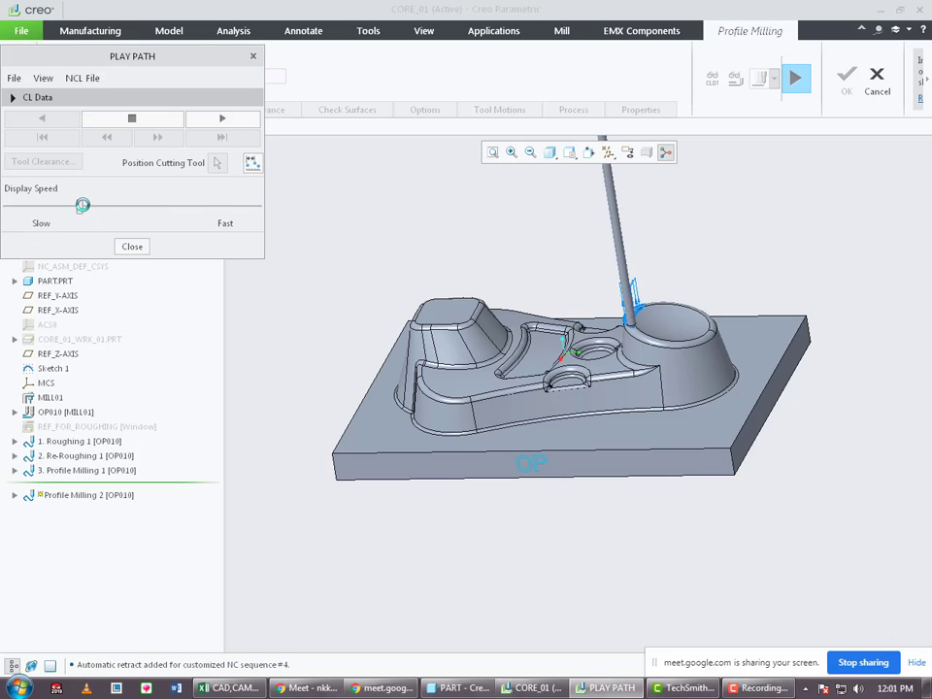
pyautogui.scroll(5, 770, 292)
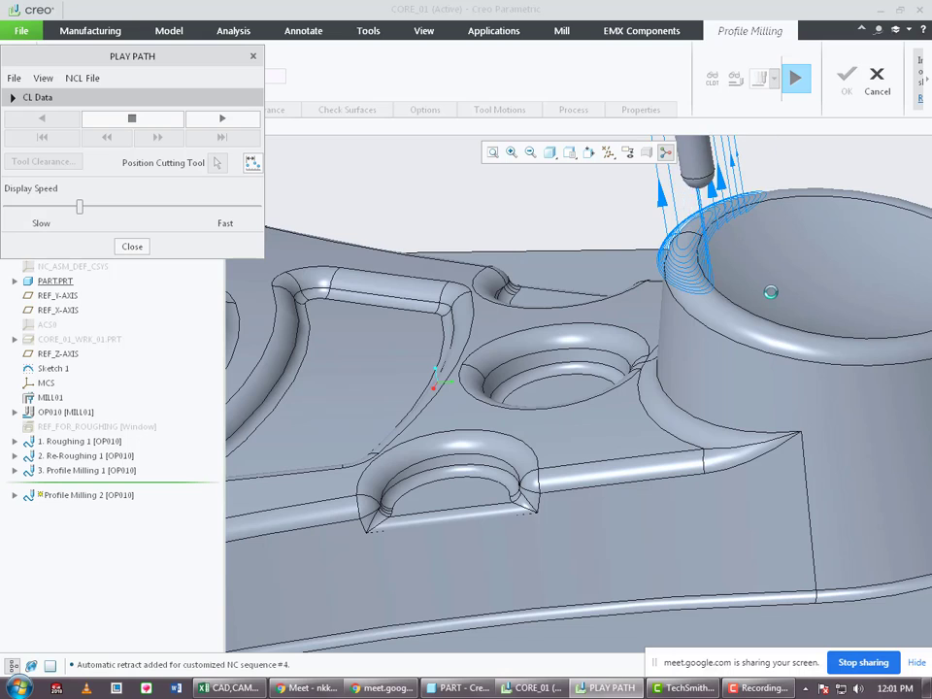
pyautogui.scroll(-4, 770, 291)
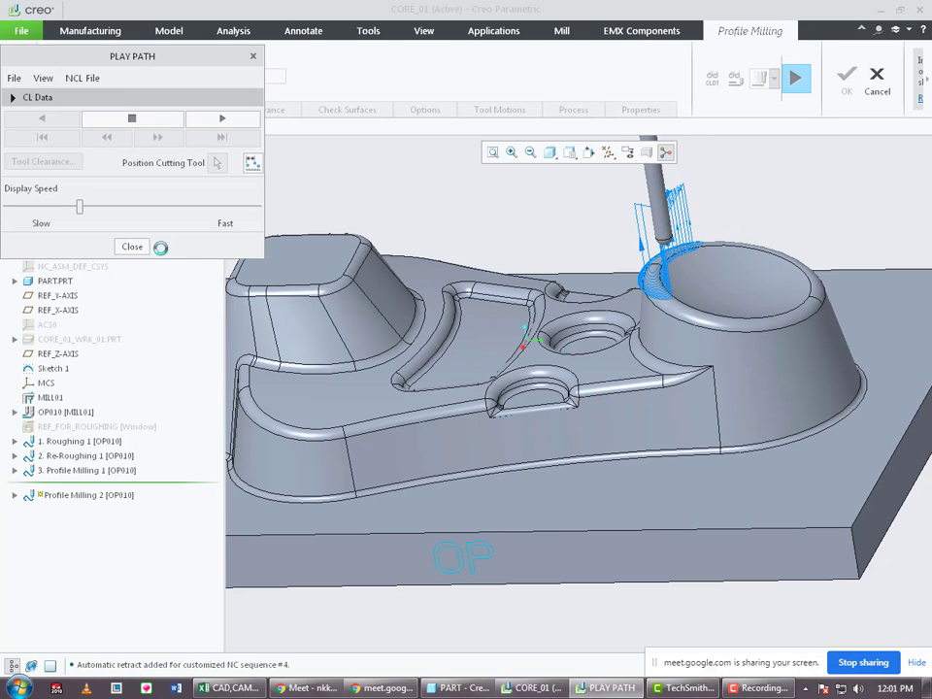
pyautogui.moveTo(80, 207); pyautogui.dragTo(197, 207)
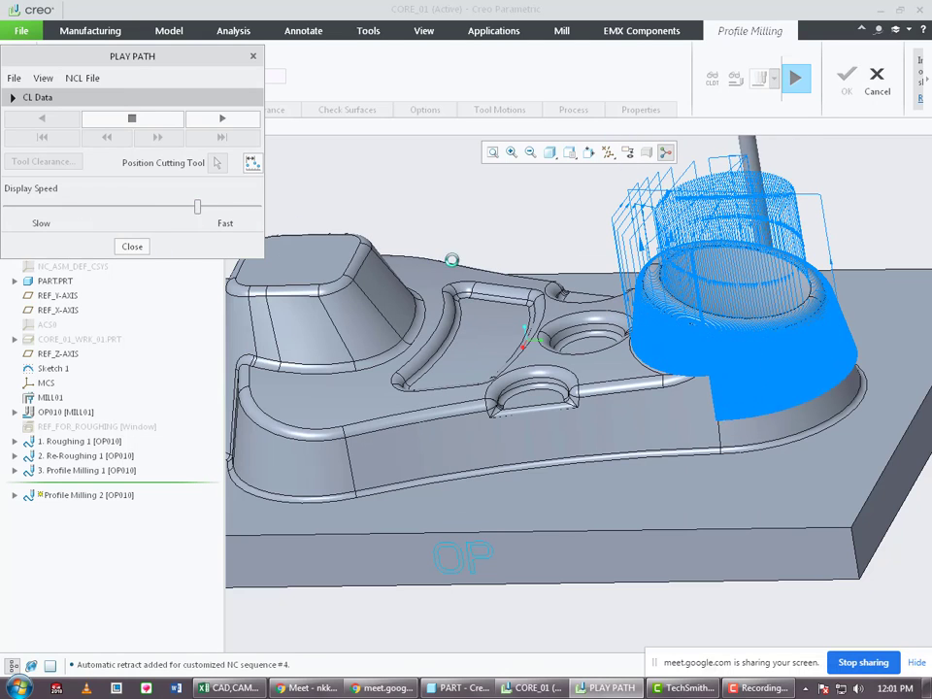
pyautogui.click(134, 245)
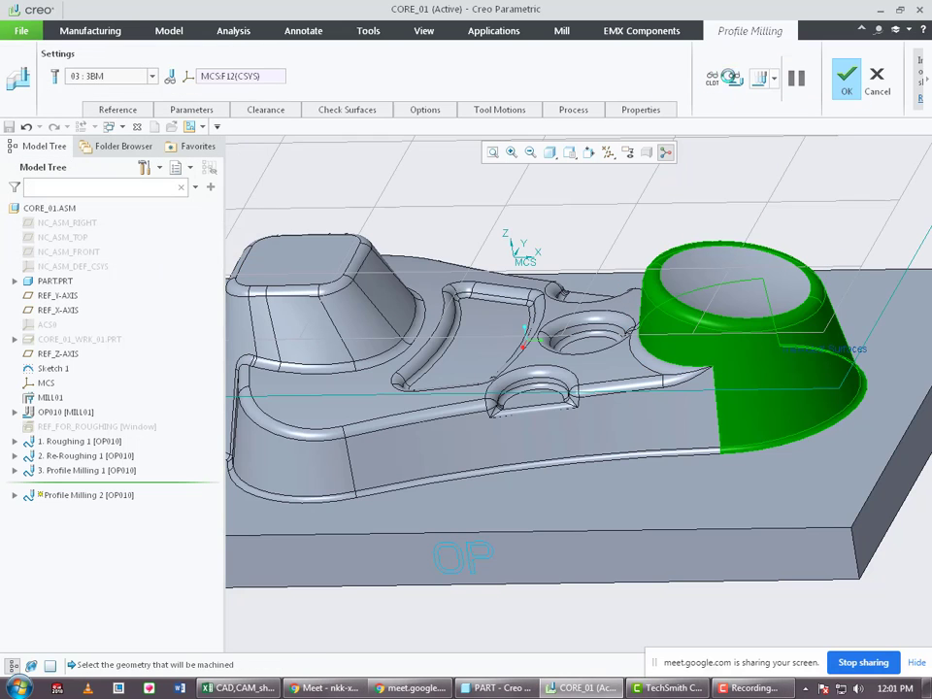
# Set the cut type of the Profile Milling 2 sequence back to ZIG_ZAG.
pyautogui.click(192, 109)
pyautogui.click(349, 289)
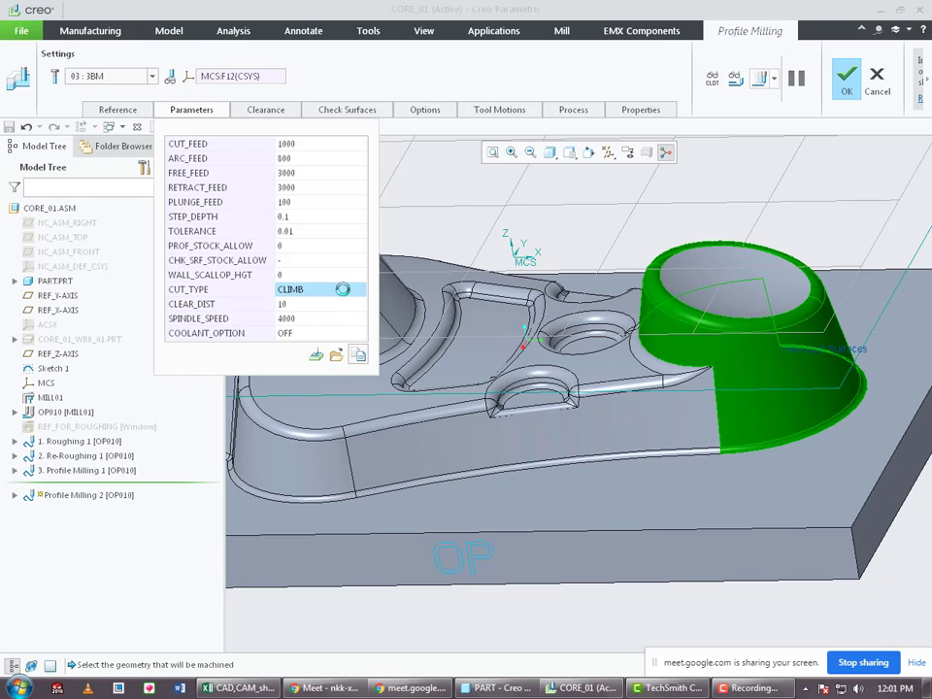
pyautogui.click(318, 328)
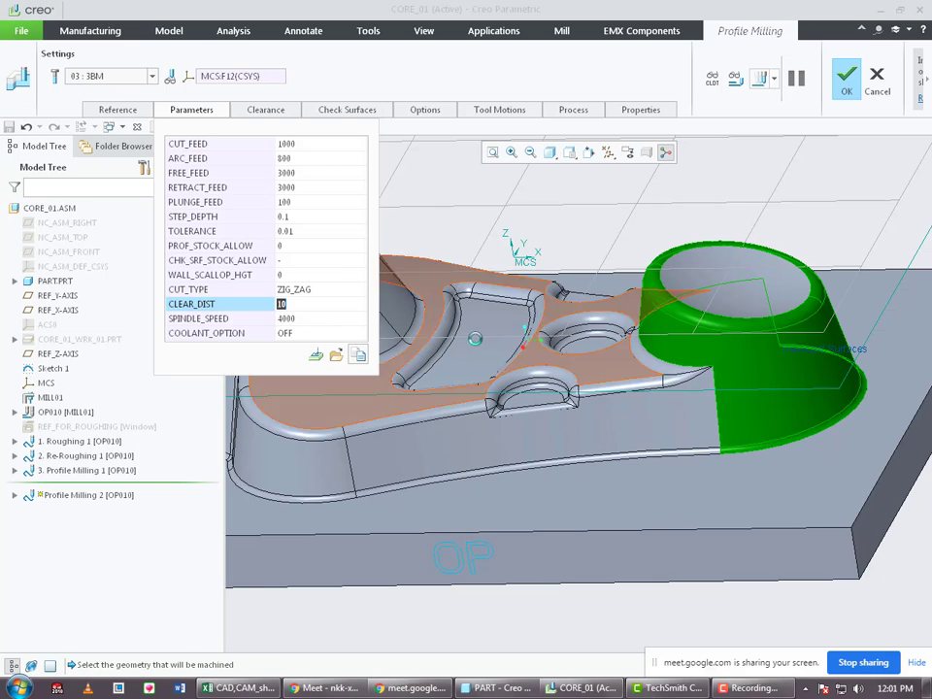
pyautogui.scroll(-5, 456, 361)
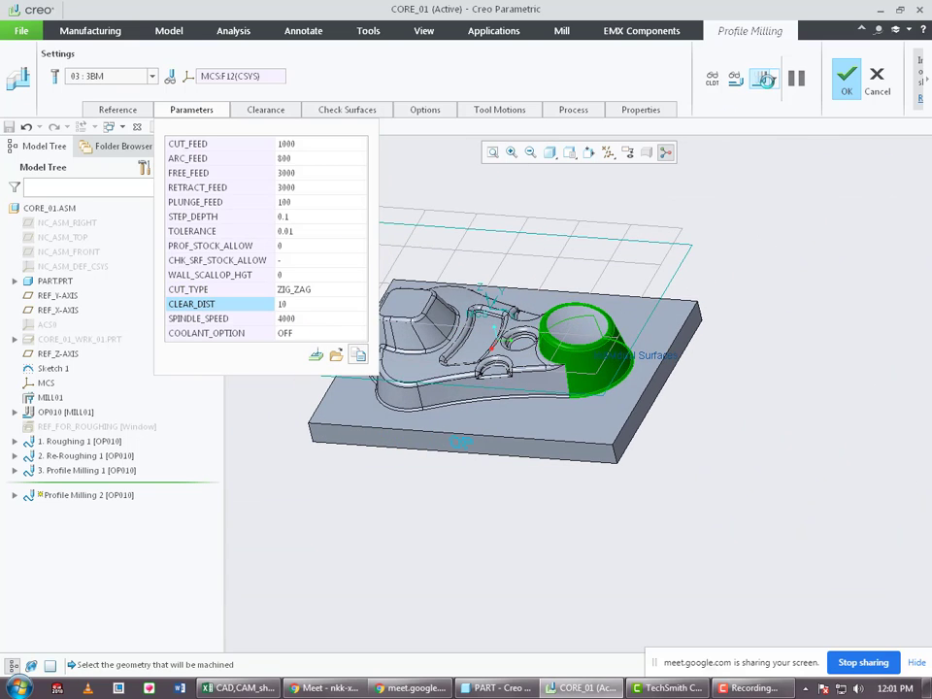
# Play the zig-zag toolpath around the round boss and accept the redefined Profile Milling 2 sequence.
pyautogui.click(760, 77)
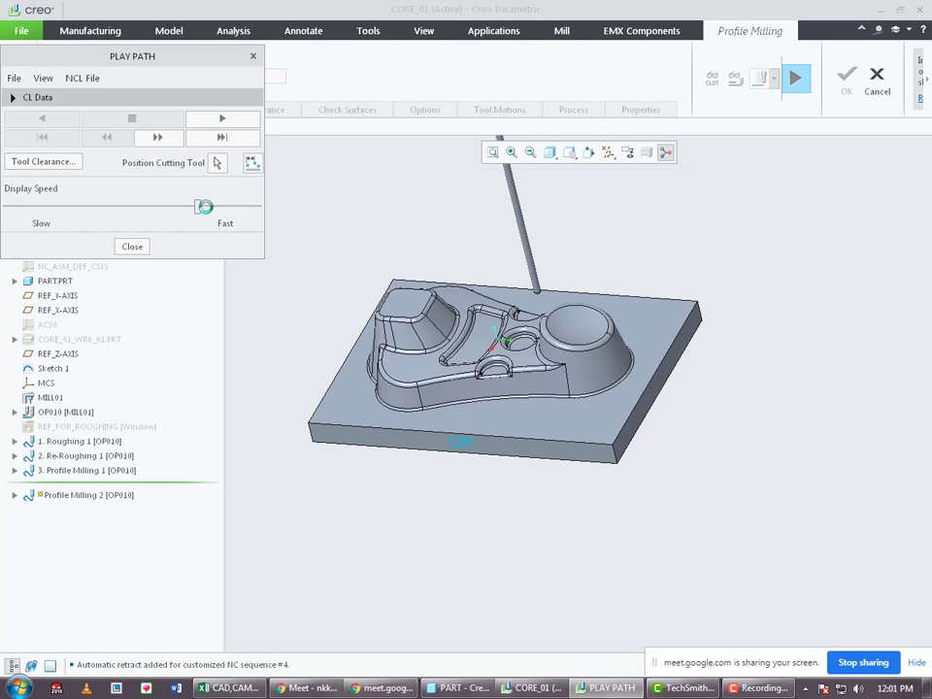
pyautogui.click(222, 117)
pyautogui.scroll(5, 643, 415)
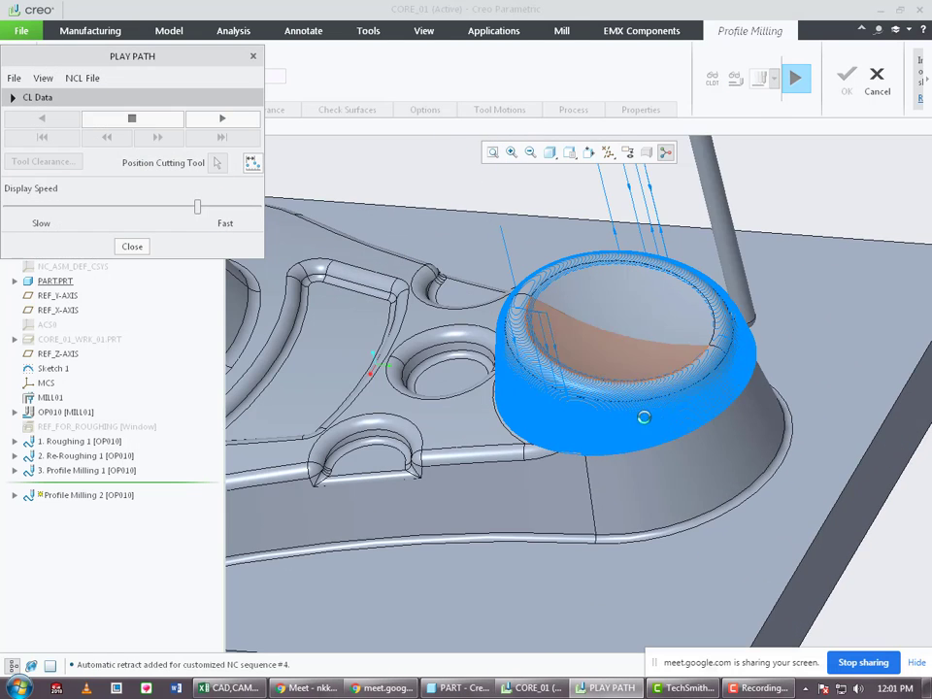
pyautogui.scroll(-3, 670, 424)
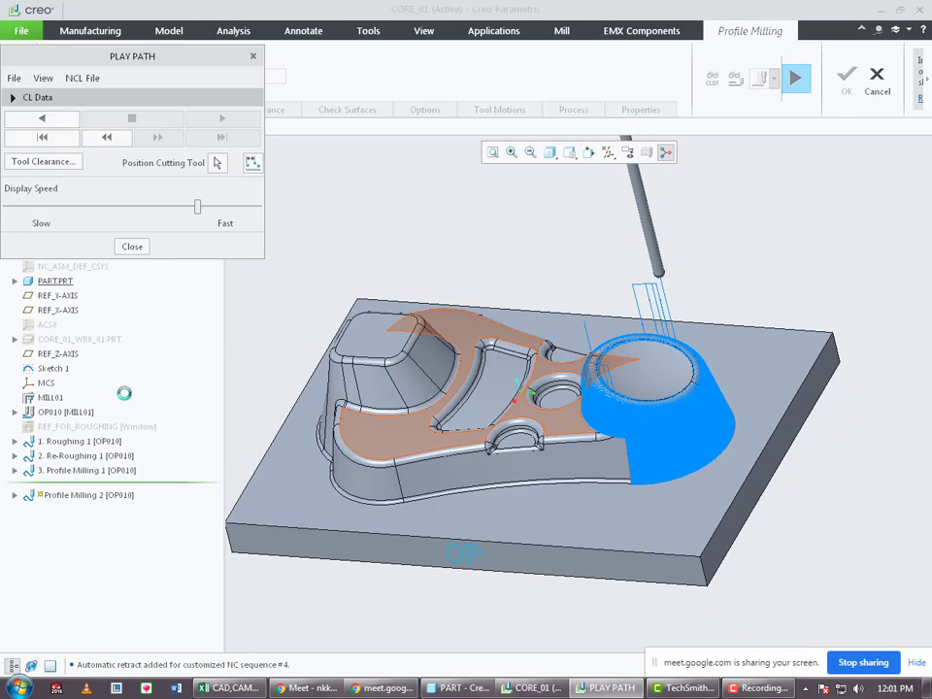
pyautogui.click(132, 246)
pyautogui.moveTo(631, 428); pyautogui.dragTo(697, 363, button='middle')
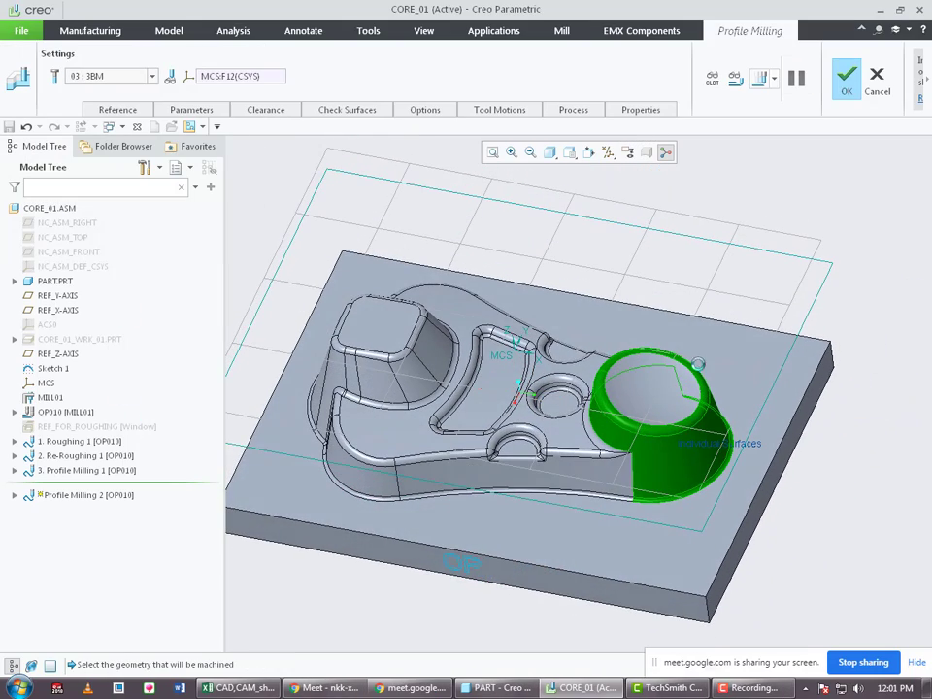
pyautogui.click(846, 78)
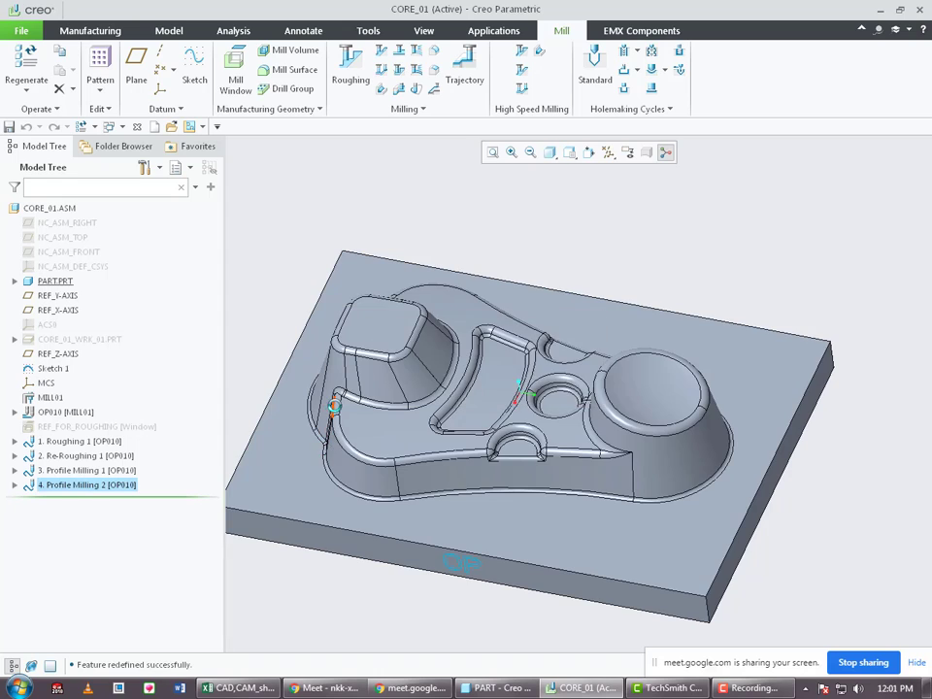
# Examine the core's remaining unmachined areas between the two bosses, including the flat top face, pockets and edge fillets.
pyautogui.click(104, 441)
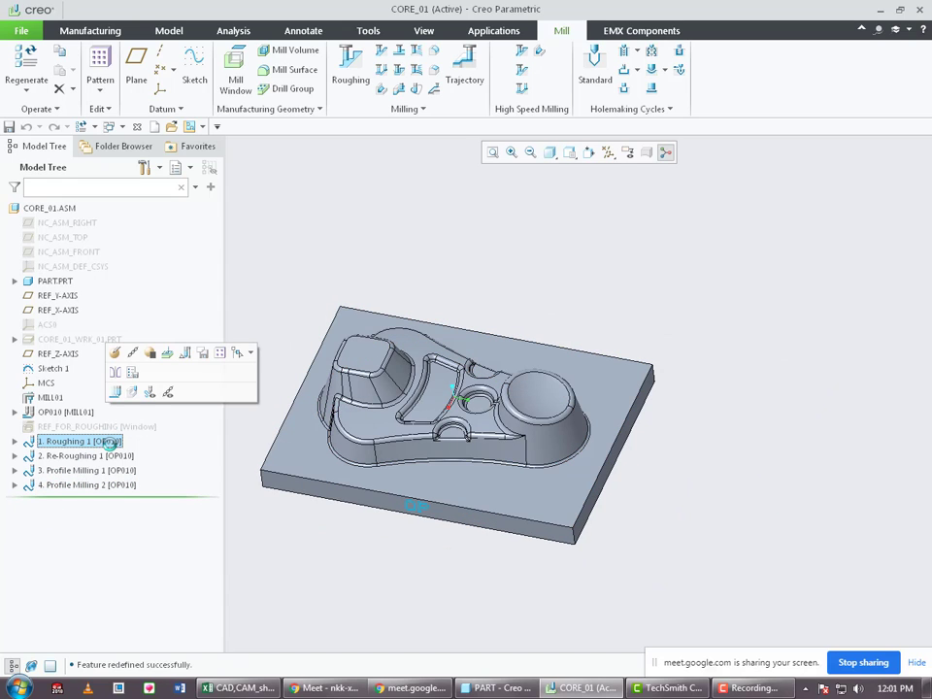
pyautogui.click(254, 443)
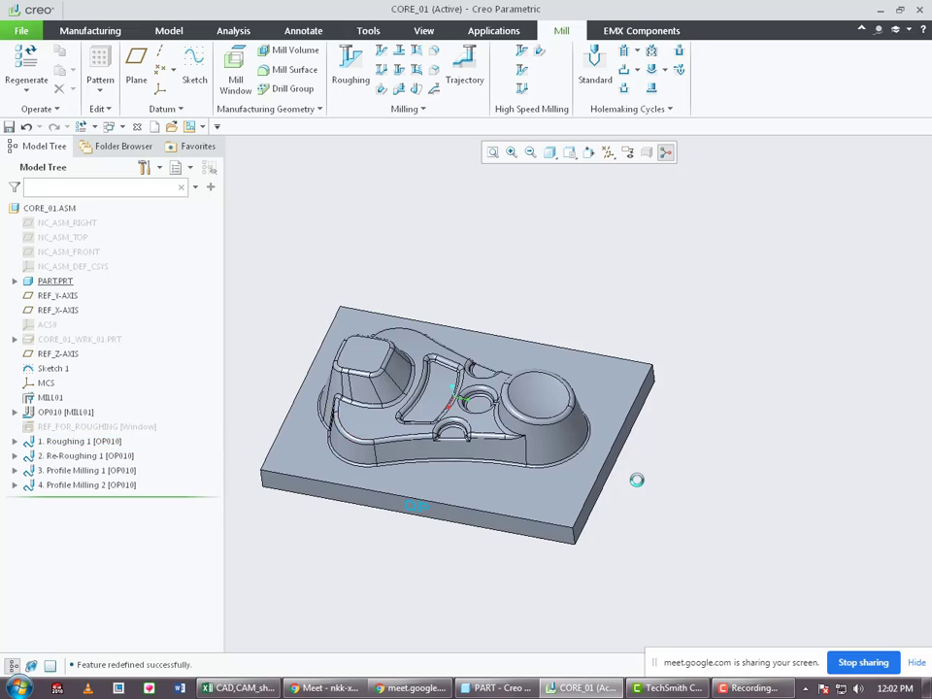
pyautogui.scroll(2, 636, 479)
pyautogui.scroll(-2, 558, 464)
pyautogui.scroll(-3, 359, 400)
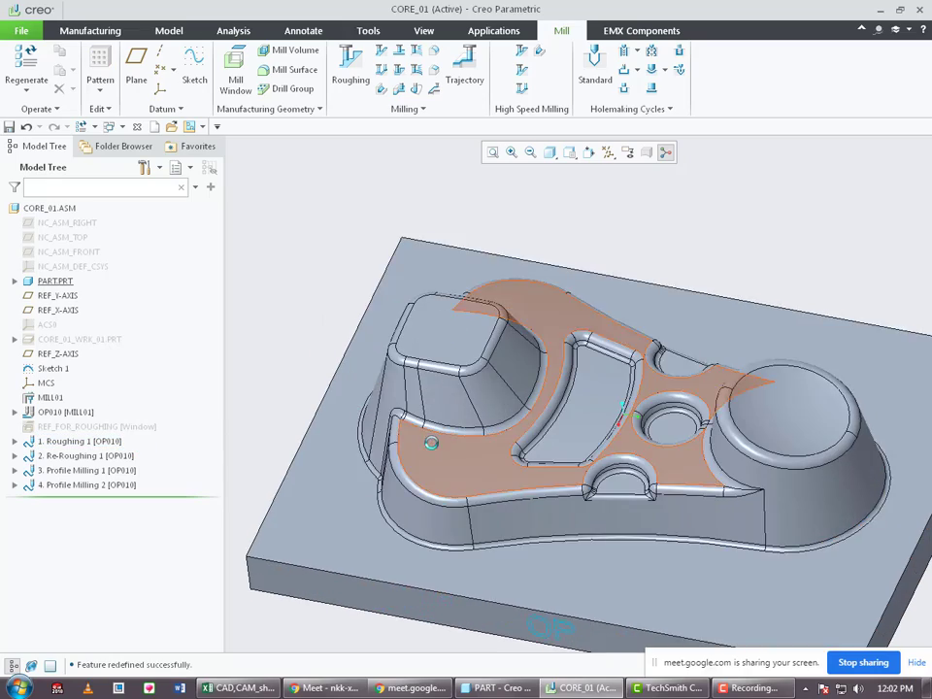
pyautogui.moveTo(431, 443)
pyautogui.mouseDown(button='middle')
pyautogui.moveTo(423, 498)
pyautogui.moveTo(429, 460)
pyautogui.moveTo(454, 424)
pyautogui.moveTo(468, 443)
pyautogui.moveTo(453, 462)
pyautogui.mouseUp(button='middle')
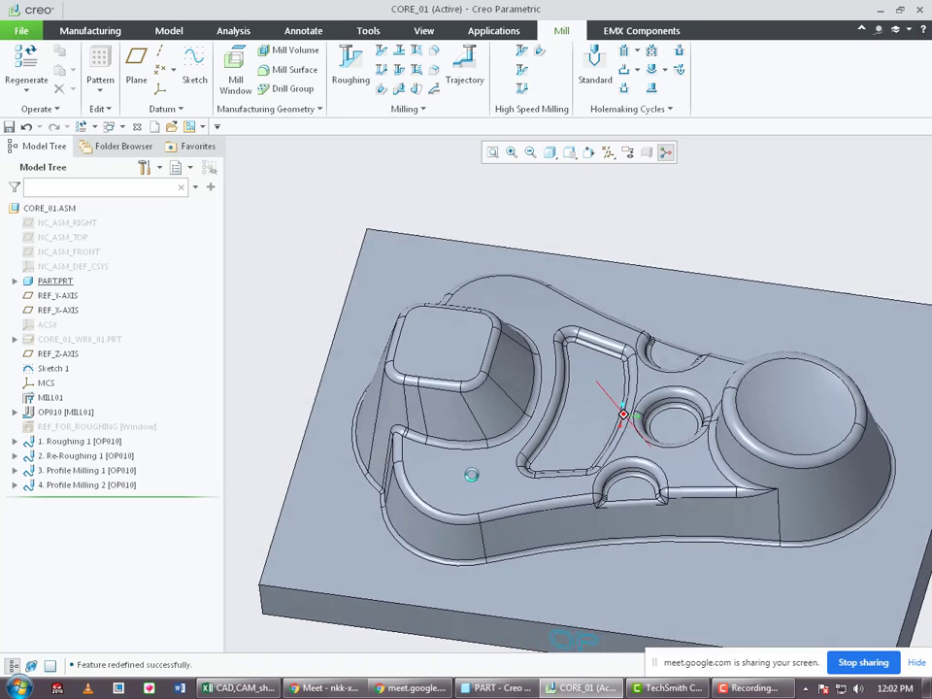
pyautogui.scroll(-3, 586, 376)
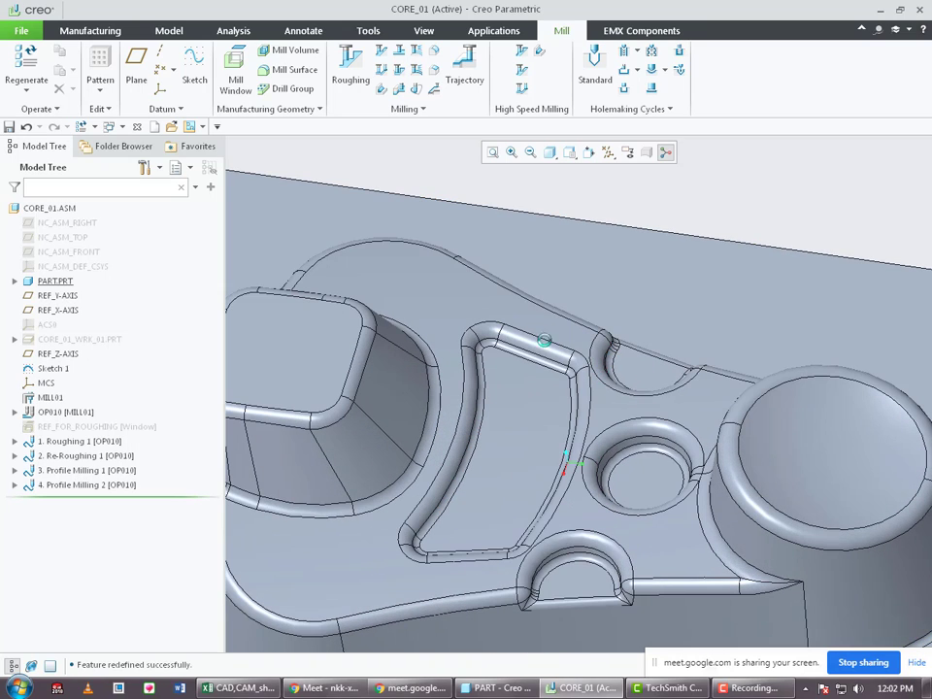
pyautogui.scroll(2, 501, 413)
pyautogui.moveTo(501, 413)
pyautogui.mouseDown(button='middle')
pyautogui.moveTo(460, 377)
pyautogui.moveTo(498, 396)
pyautogui.moveTo(367, 383)
pyautogui.mouseUp(button='middle')
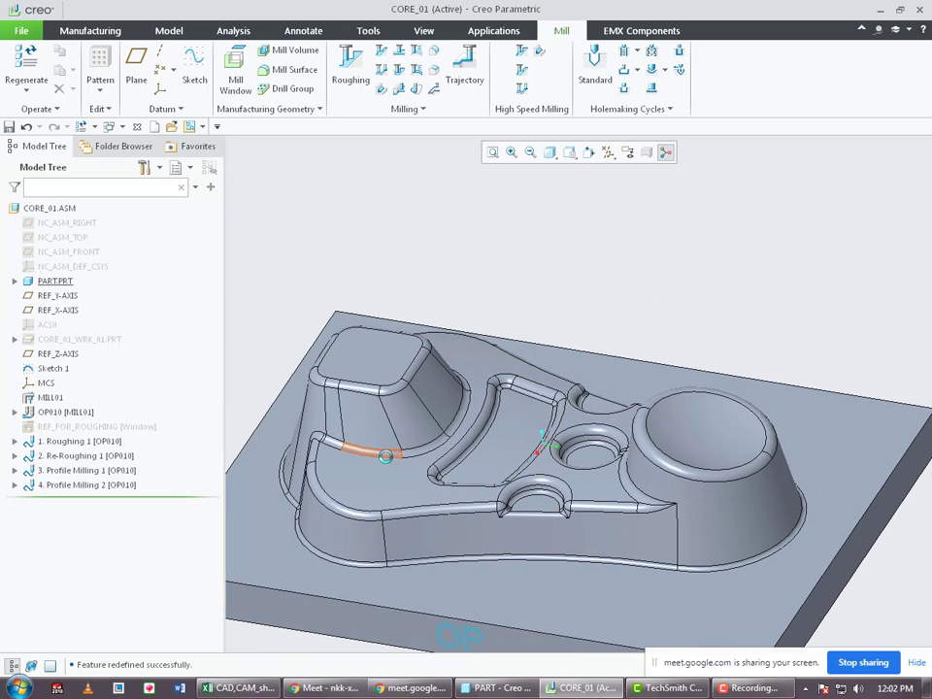
pyautogui.scroll(-3, 362, 418)
pyautogui.scroll(4, 734, 381)
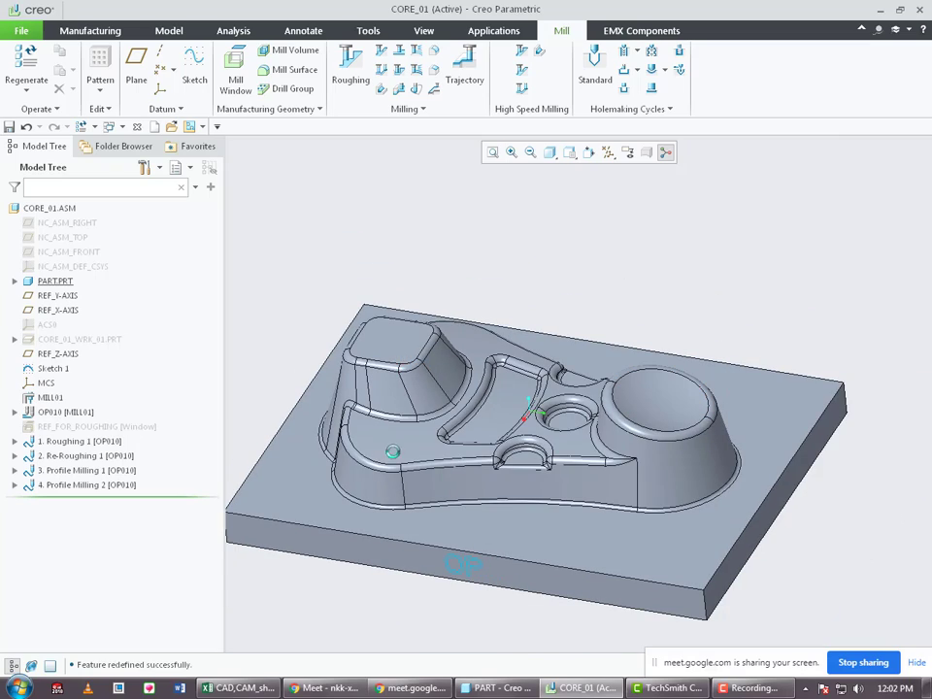
pyautogui.scroll(-3, 393, 445)
# Highlight the flat top face between the bosses and inspect its boundaries and the adjoining side walls from several angles.
pyautogui.click(377, 427)
pyautogui.moveTo(460, 445); pyautogui.dragTo(464, 472, button='middle')
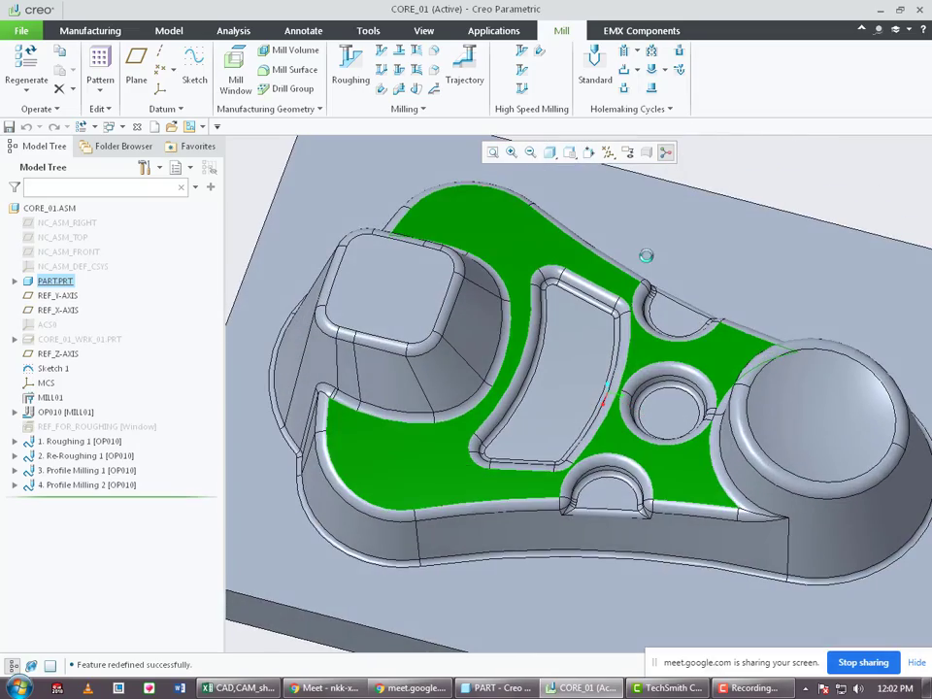
pyautogui.scroll(-3, 627, 280)
pyautogui.scroll(4, 535, 327)
pyautogui.moveTo(532, 330); pyautogui.dragTo(586, 318, button='middle')
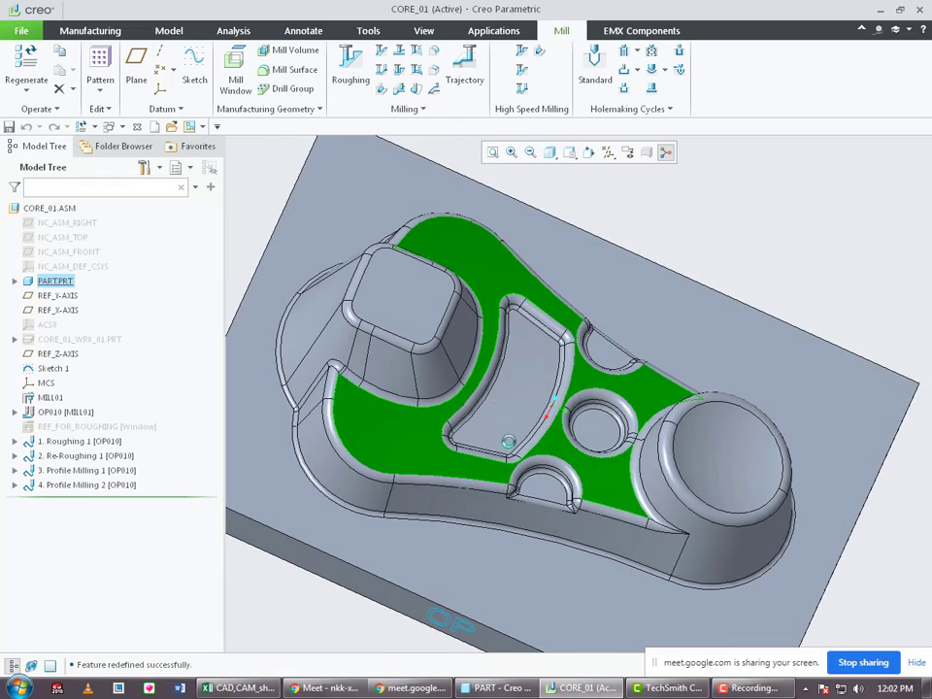
pyautogui.moveTo(573, 490); pyautogui.dragTo(559, 533, button='middle')
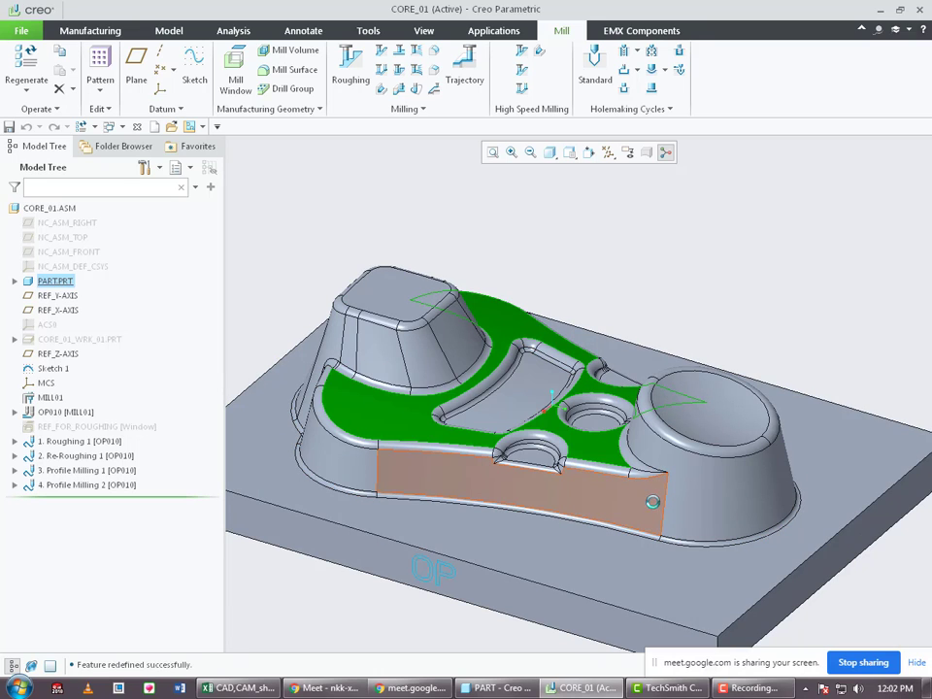
pyautogui.moveTo(394, 473); pyautogui.dragTo(243, 240, button='middle')
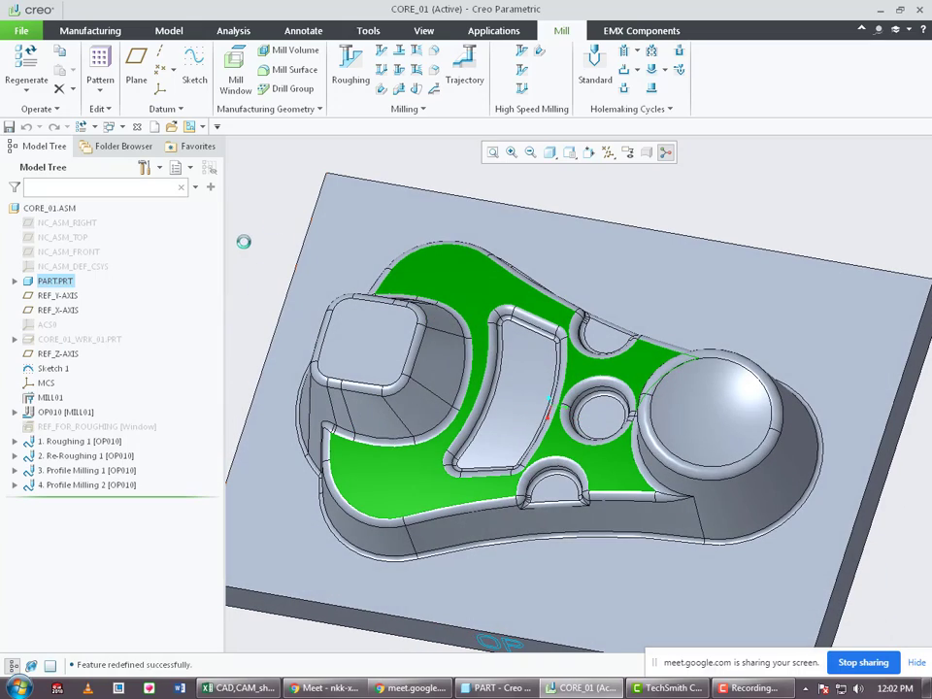
# Start a Surface Milling sequence and include the tool in its setup alongside the parameters, surfaces and cut definition.
pyautogui.click(419, 109)
pyautogui.click(402, 180)
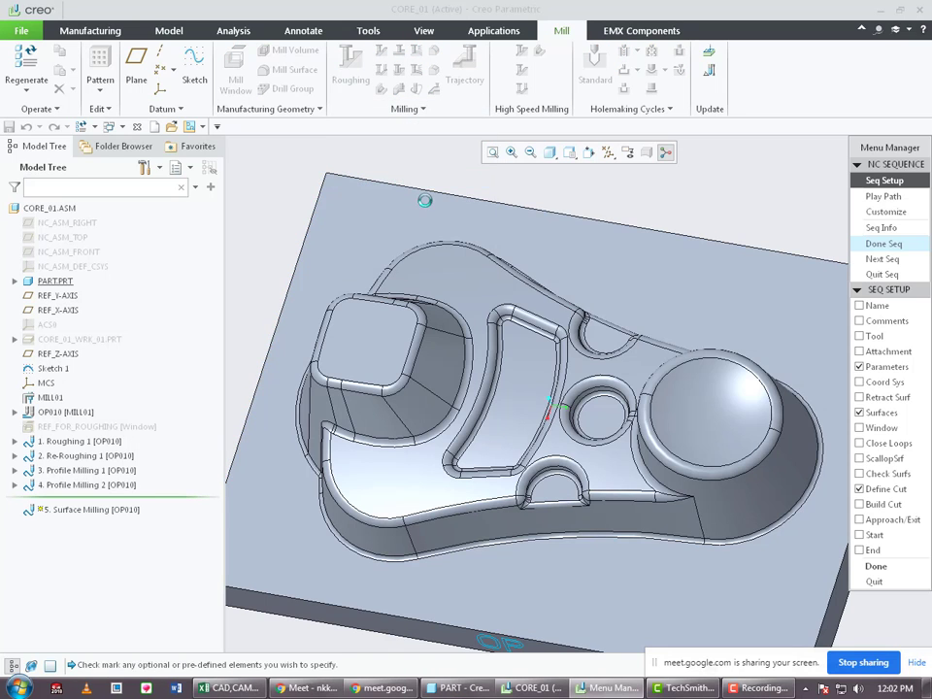
pyautogui.click(860, 335)
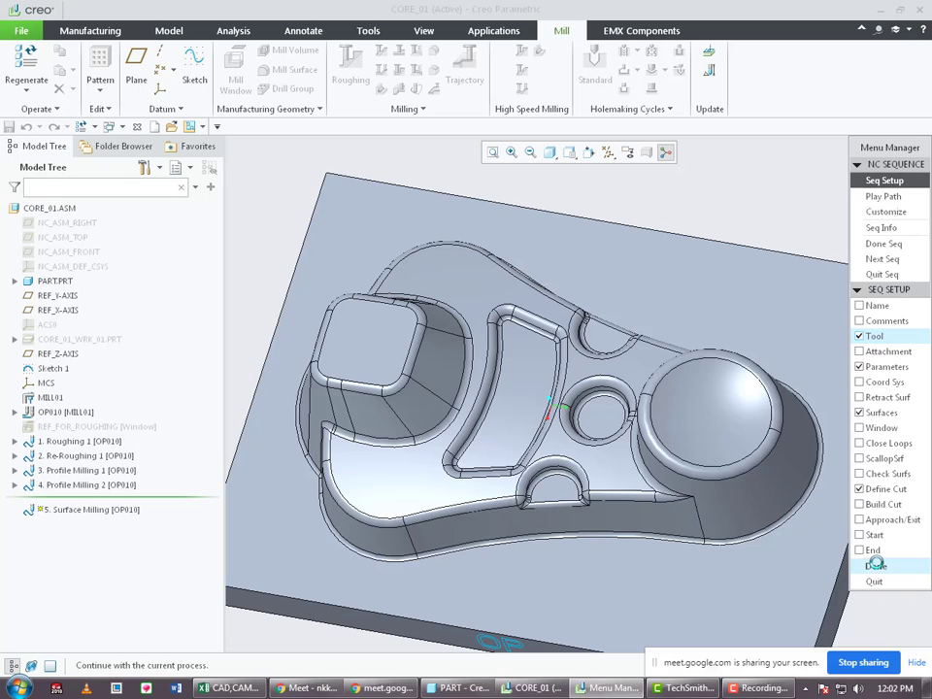
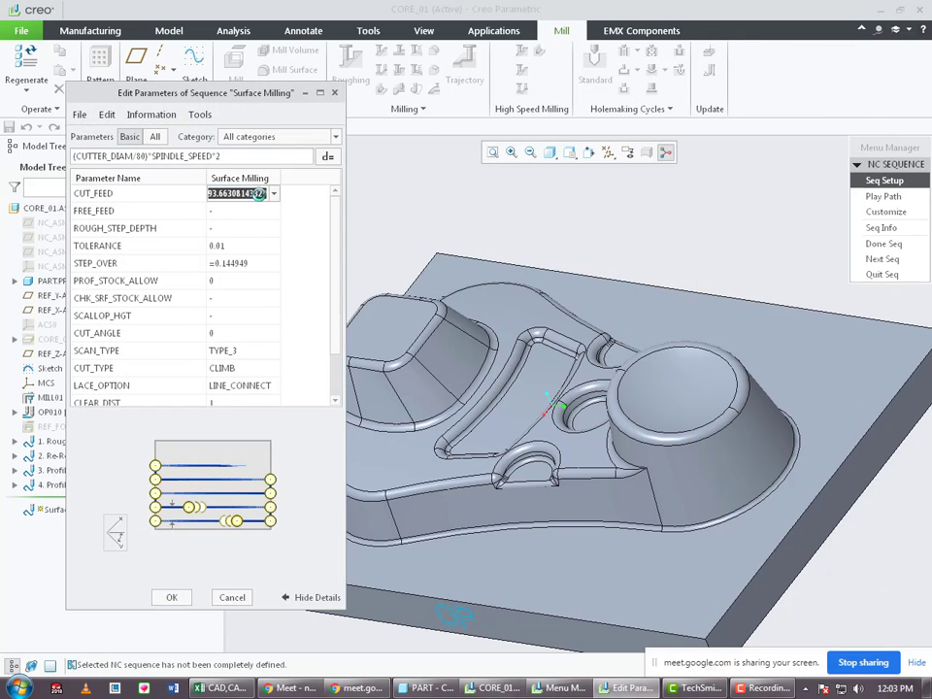
# Set the surface milling CUT_FEED to 1000, FREE_FEED to 3000 and STEP_OVER to 0.1.
pyautogui.write('1000')
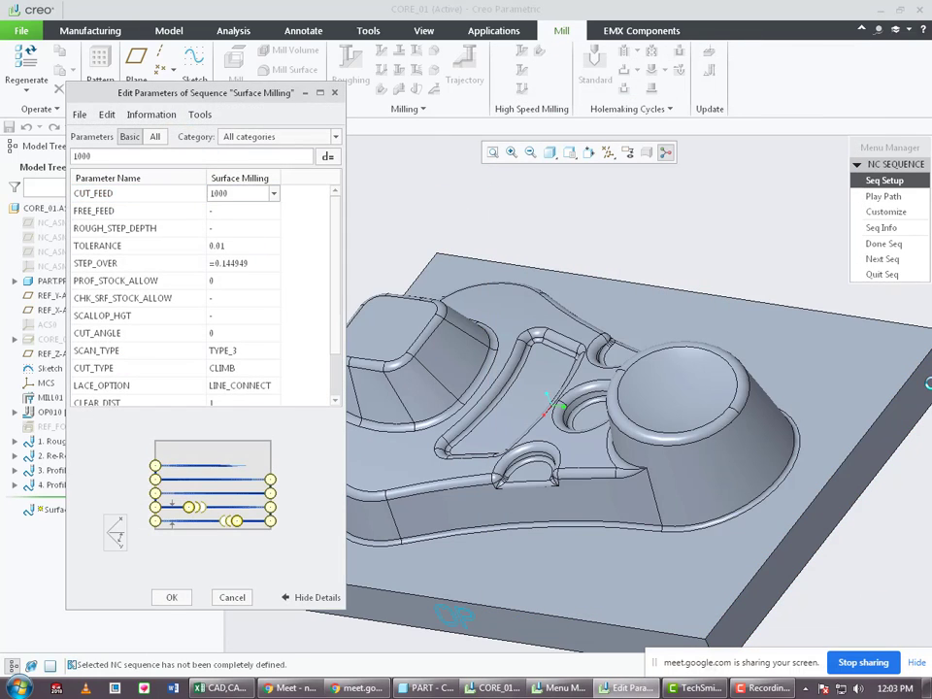
pyautogui.press('Return')
pyautogui.write('3000')
pyautogui.press('Return')
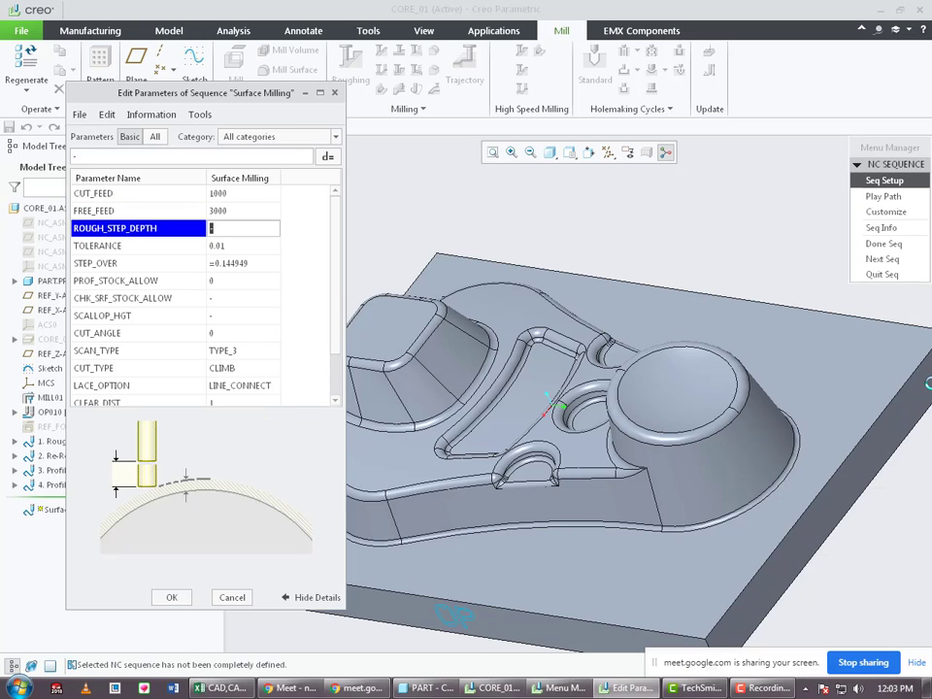
pyautogui.press('Return')
pyautogui.press('Return')
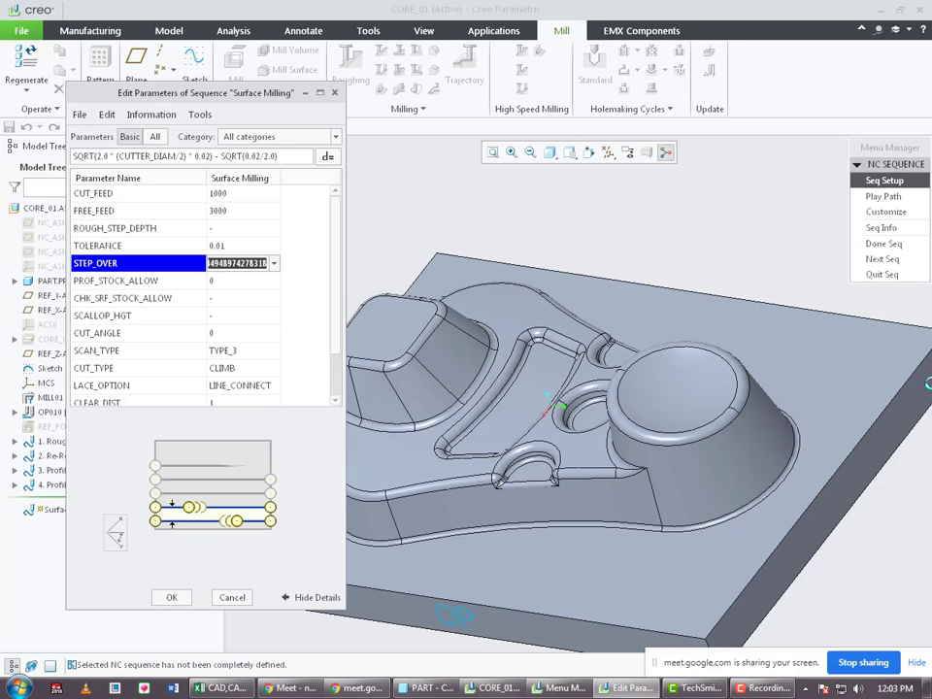
pyautogui.write('0.1')
pyautogui.press('Return')
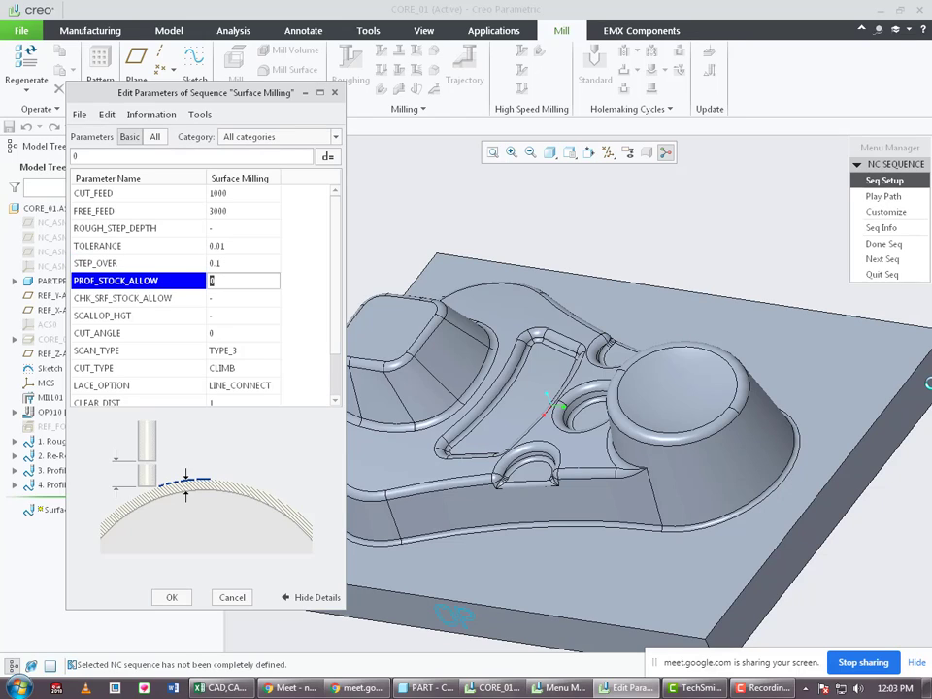
# Set CLEAR_DIST to 10 and SPINDLE_SPEED to 4000, and accept the sequence parameters.
pyautogui.press('Return')
pyautogui.press('Return')
pyautogui.press('Return')
pyautogui.press('Return')
pyautogui.press('Return')
pyautogui.press('Return')
pyautogui.press('Return')
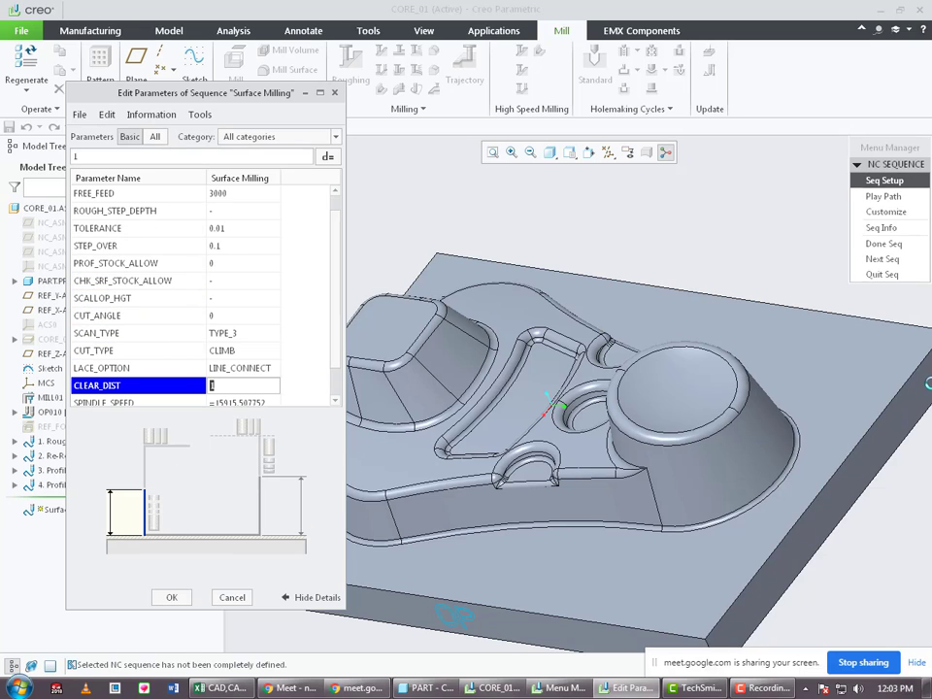
pyautogui.write('10')
pyautogui.press('Return')
pyautogui.write('4000')
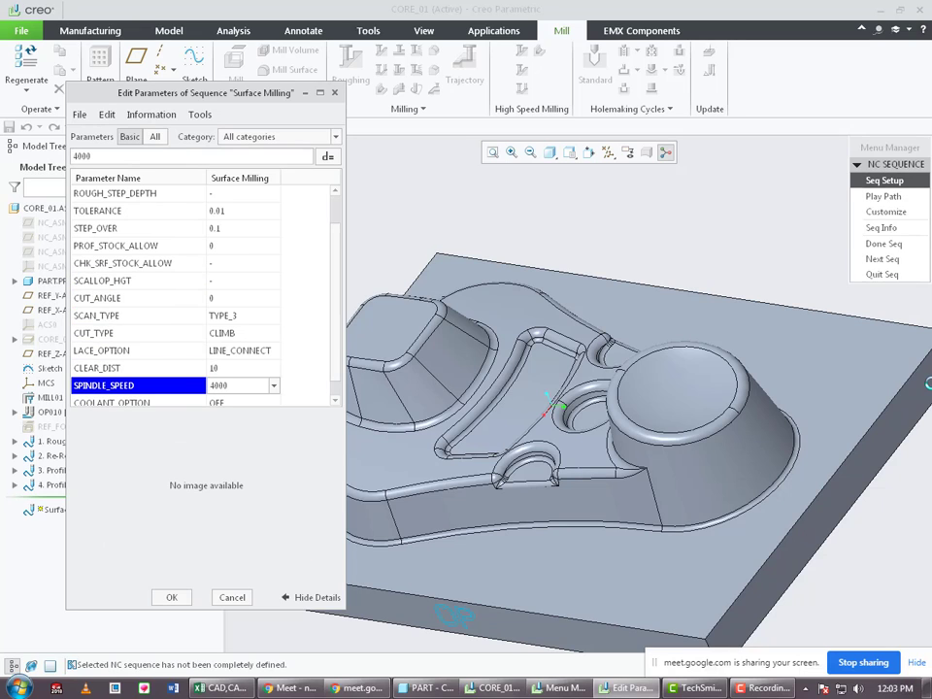
pyautogui.click(169, 597)
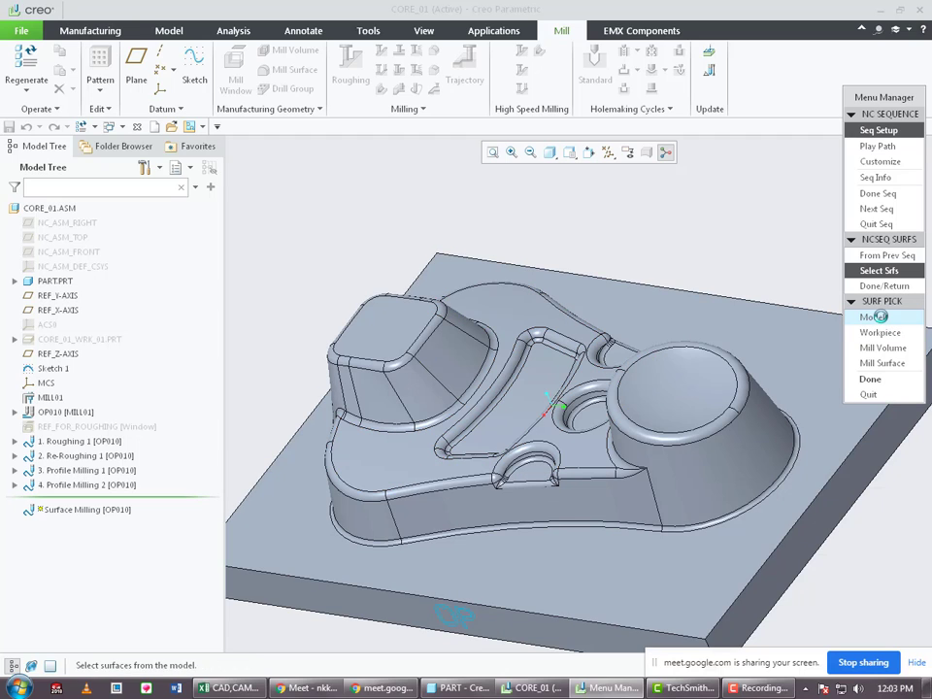
# Choose the model's flat top face between the two bosses as the only surface for the milling sequence and finish the surface selection.
pyautogui.click(886, 381)
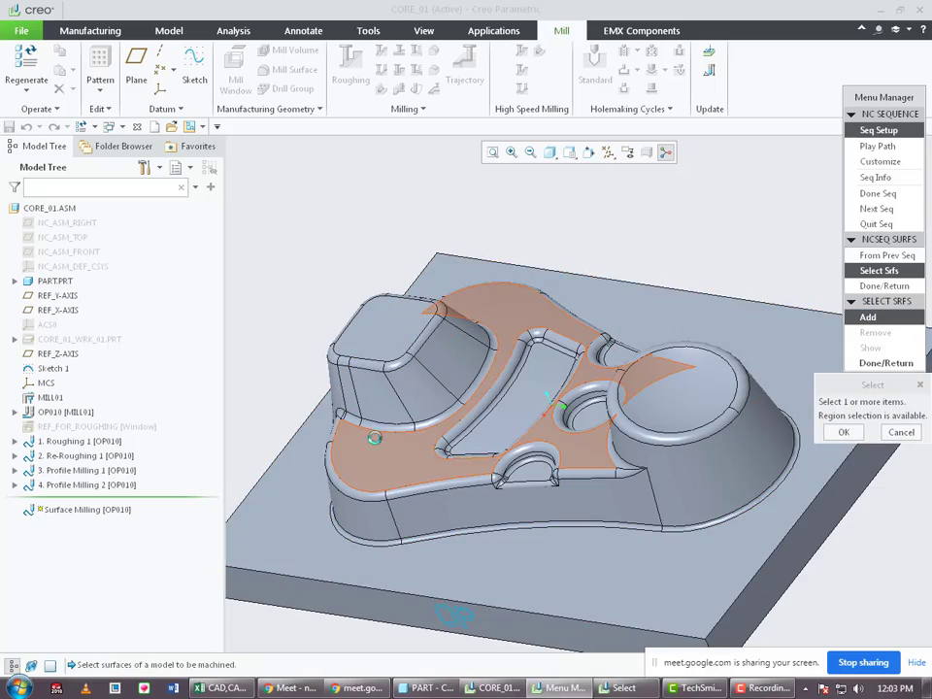
pyautogui.click(388, 451)
pyautogui.moveTo(505, 498)
pyautogui.mouseDown(button='middle')
pyautogui.moveTo(504, 461)
pyautogui.moveTo(473, 495)
pyautogui.mouseUp(button='middle')
pyautogui.scroll(-5, 542, 310)
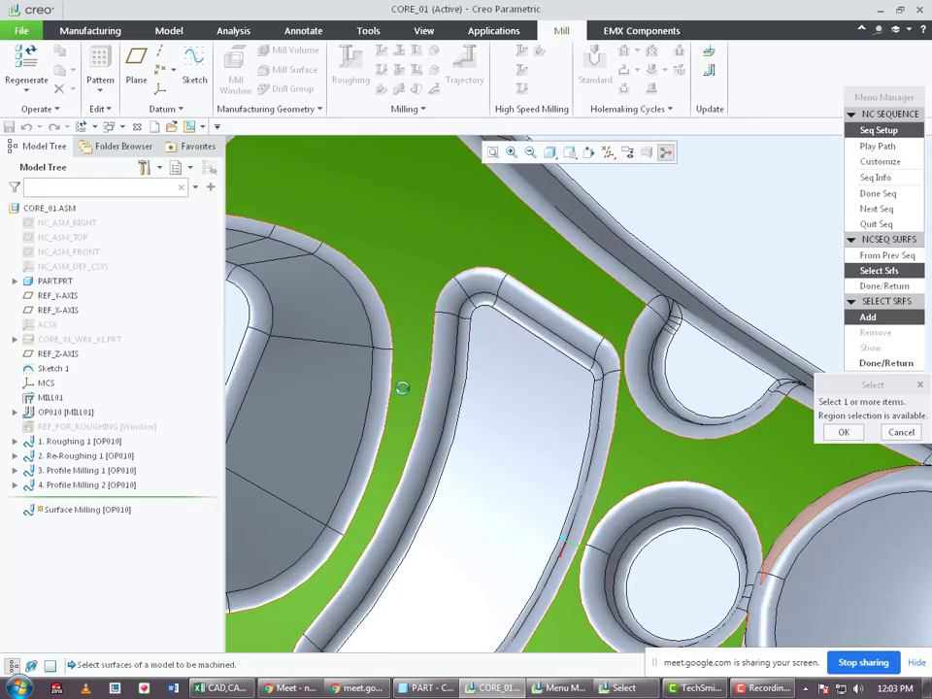
pyautogui.scroll(3, 527, 395)
pyautogui.moveTo(527, 397)
pyautogui.mouseDown(button='middle')
pyautogui.moveTo(531, 376)
pyautogui.moveTo(524, 396)
pyautogui.mouseUp(button='middle')
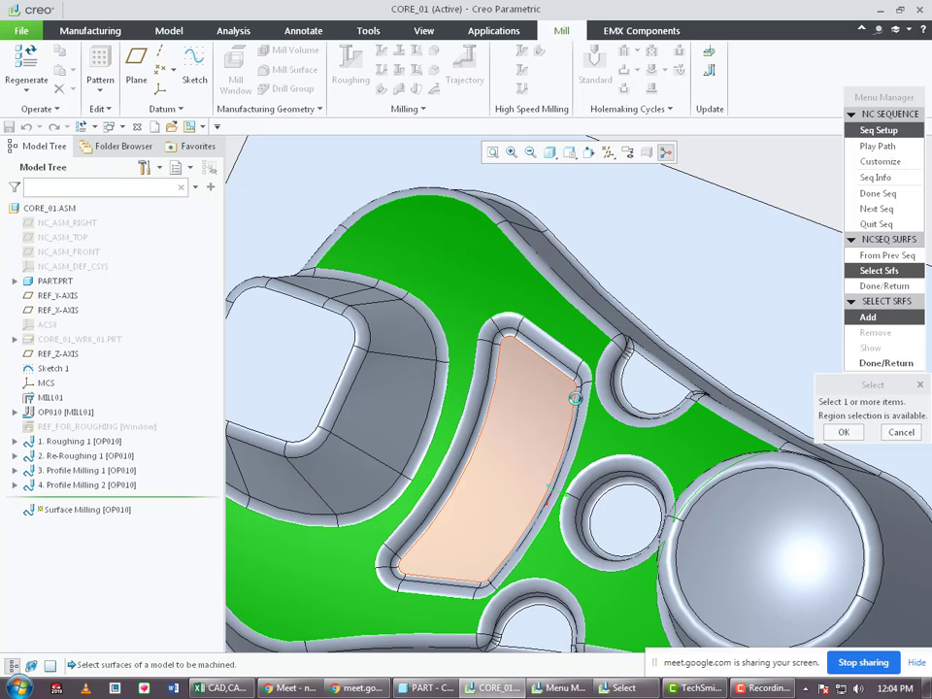
pyautogui.moveTo(586, 510); pyautogui.dragTo(594, 481, button='middle')
pyautogui.scroll(3, 594, 481)
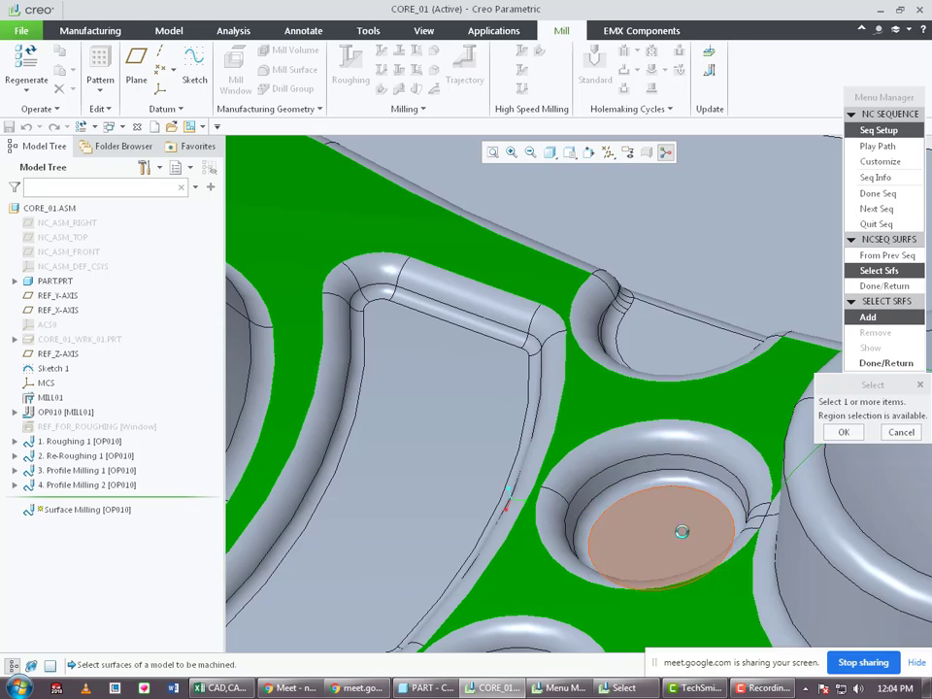
pyautogui.scroll(-4, 492, 524)
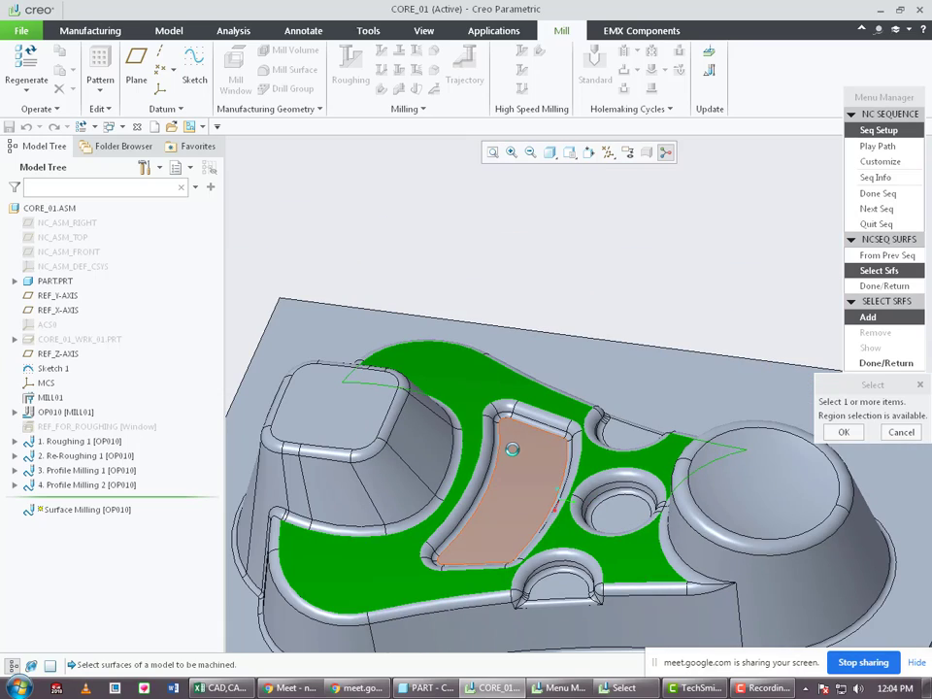
pyautogui.moveTo(514, 450)
pyautogui.mouseDown(button='middle')
pyautogui.moveTo(525, 493)
pyautogui.moveTo(541, 462)
pyautogui.moveTo(526, 460)
pyautogui.mouseUp(button='middle')
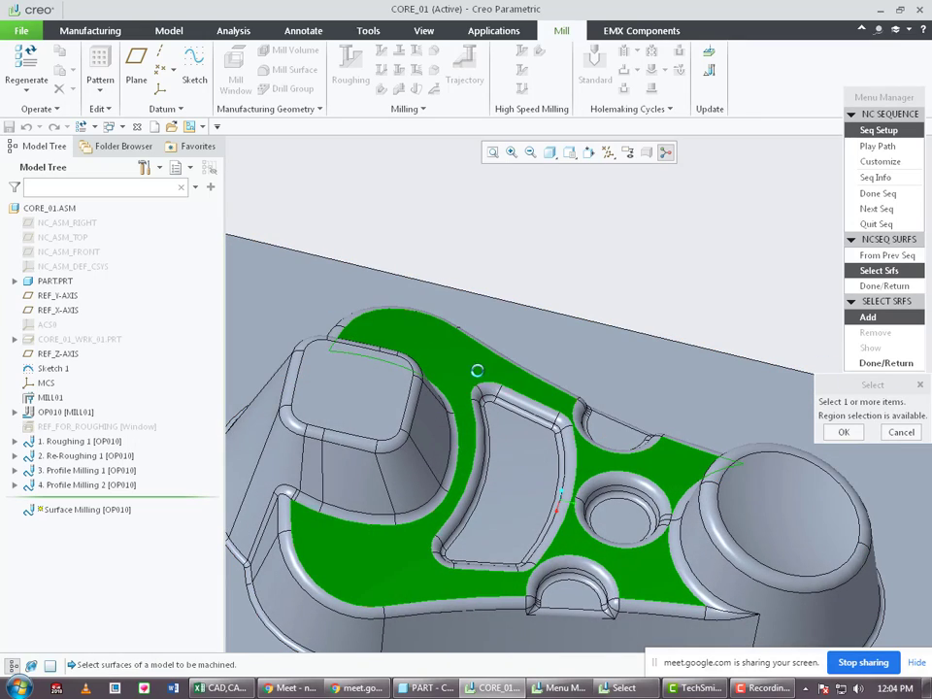
pyautogui.moveTo(486, 378); pyautogui.dragTo(443, 369, button='middle')
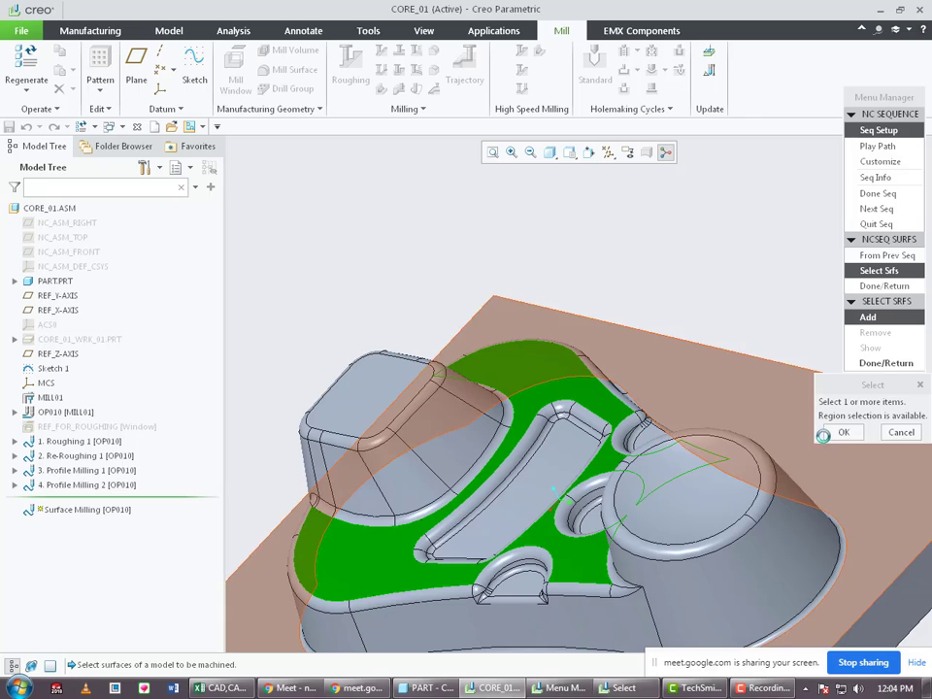
pyautogui.click(842, 433)
pyautogui.click(886, 362)
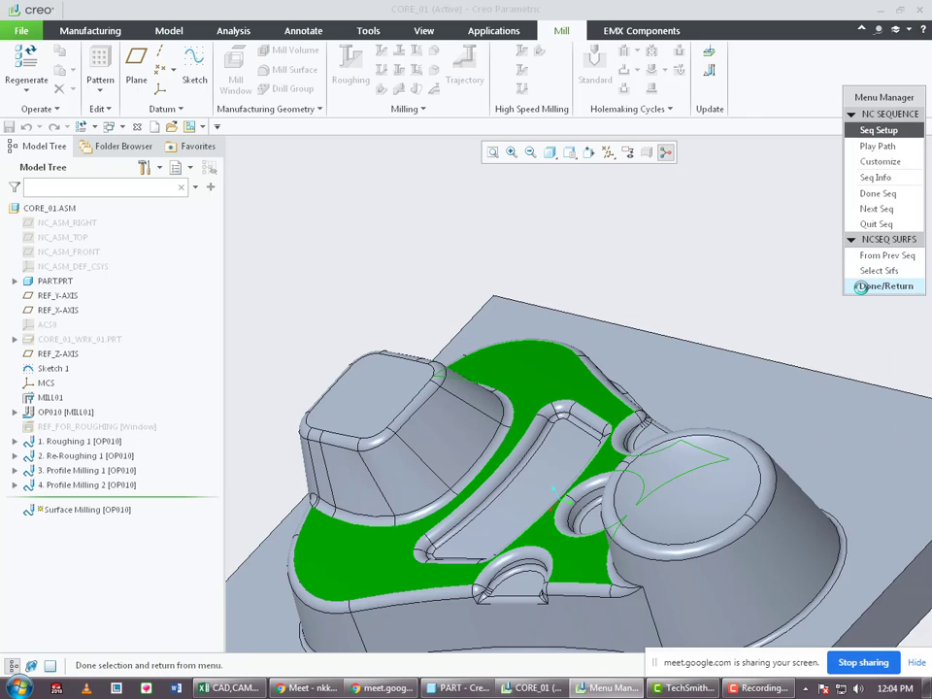
pyautogui.click(859, 284)
# Preview the From Surface Isolines cuts on the flat top face and accept the cut definition.
pyautogui.scroll(-3, 493, 333)
pyautogui.moveTo(499, 343); pyautogui.dragTo(522, 418, button='middle')
pyautogui.scroll(2, 507, 385)
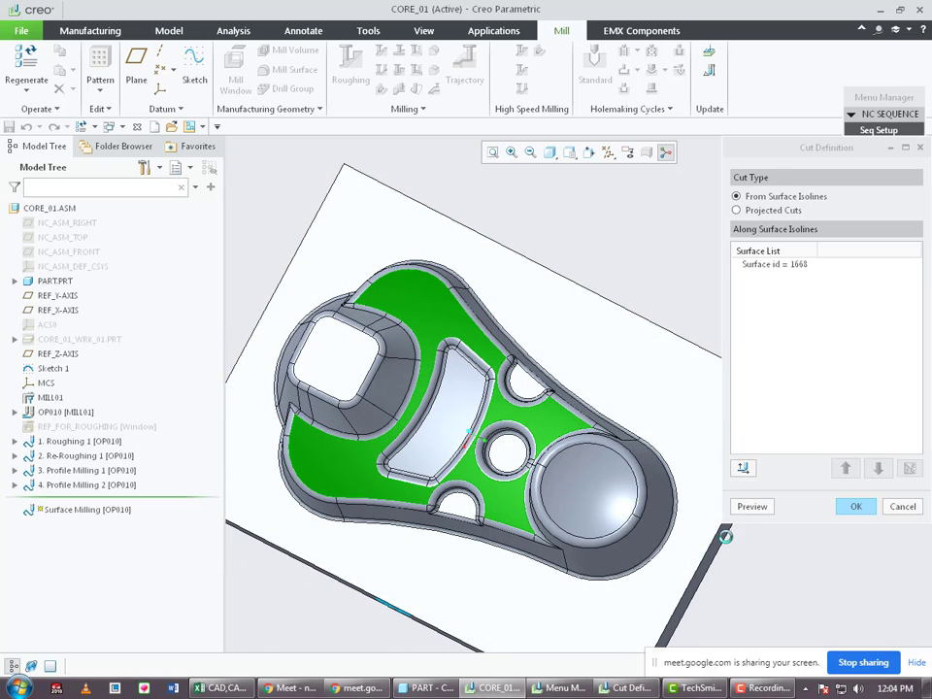
pyautogui.click(748, 506)
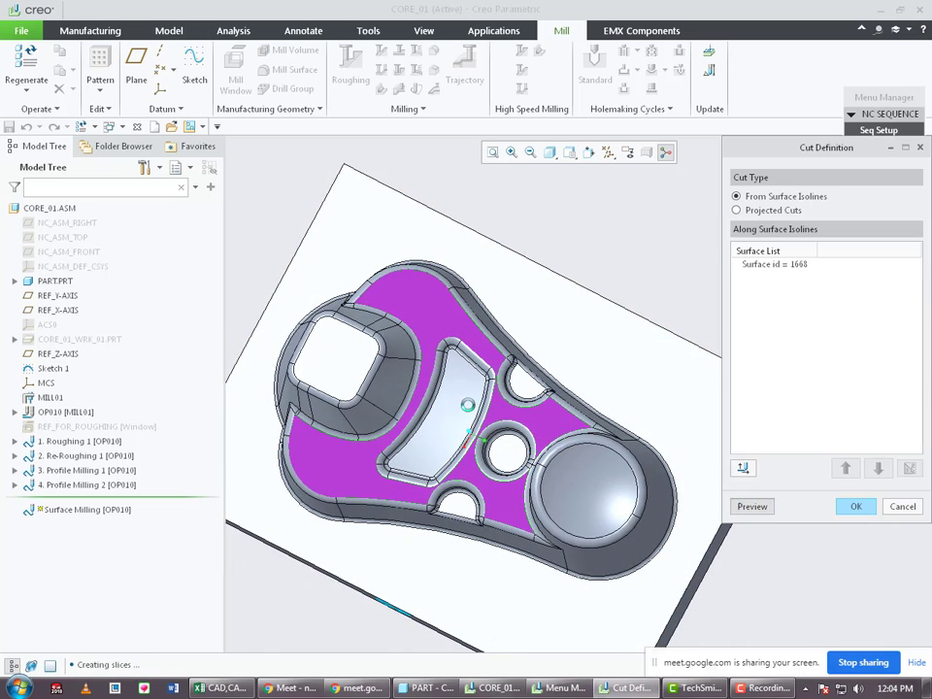
pyautogui.scroll(-6, 549, 422)
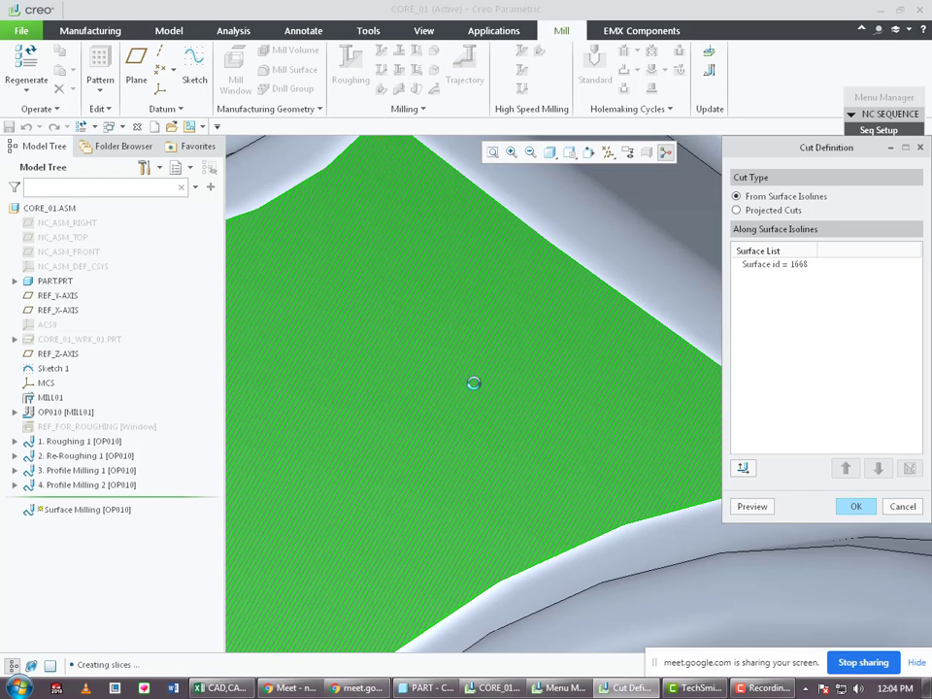
pyautogui.scroll(6, 526, 416)
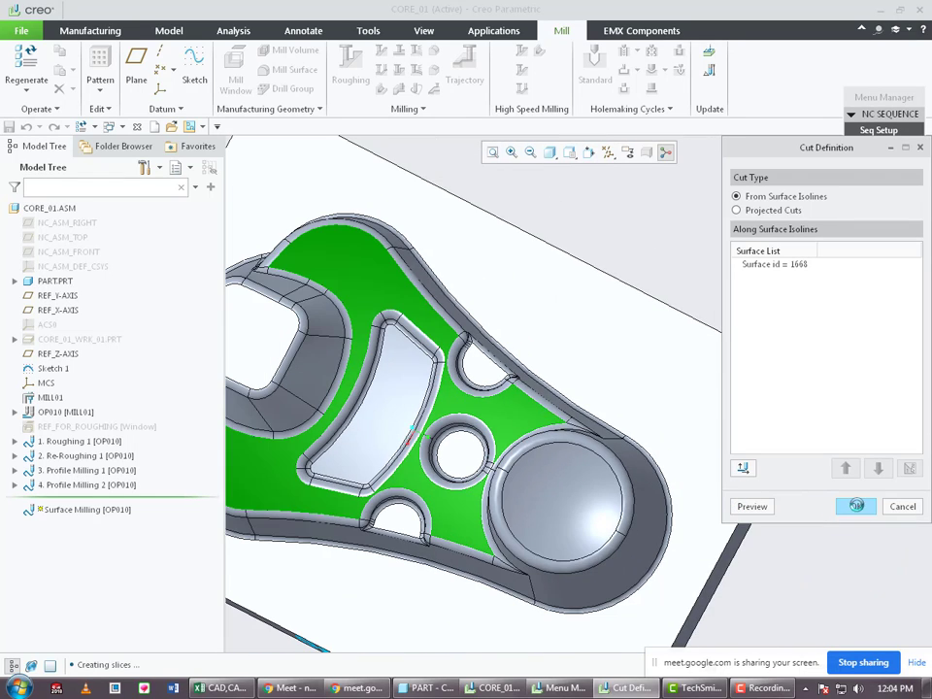
pyautogui.click(856, 506)
# Open the on-screen toolpath playback of the surface milling sequence and slow down its display speed.
pyautogui.click(878, 146)
pyautogui.click(888, 270)
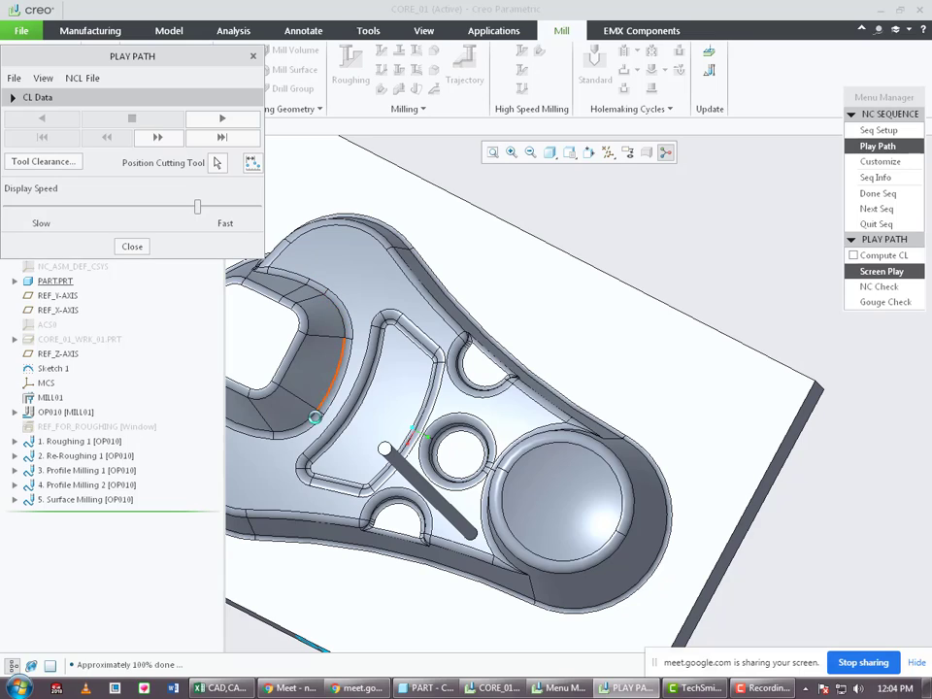
pyautogui.moveTo(349, 387); pyautogui.dragTo(518, 474, button='middle')
pyautogui.scroll(-4, 519, 474)
pyautogui.scroll(4, 658, 452)
pyautogui.moveTo(654, 450); pyautogui.dragTo(611, 447, button='middle')
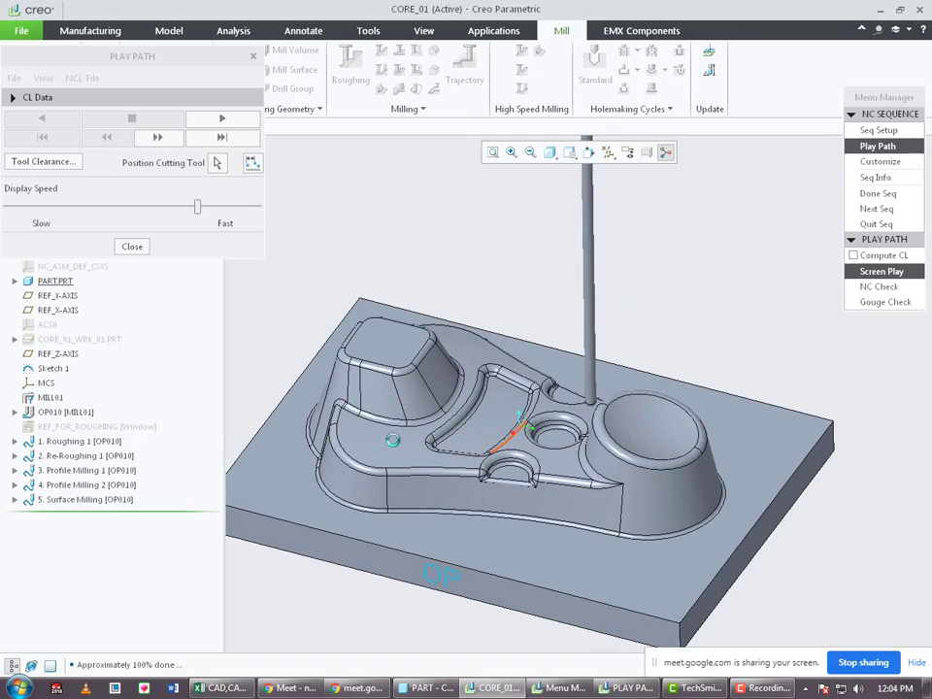
pyautogui.scroll(-4, 398, 436)
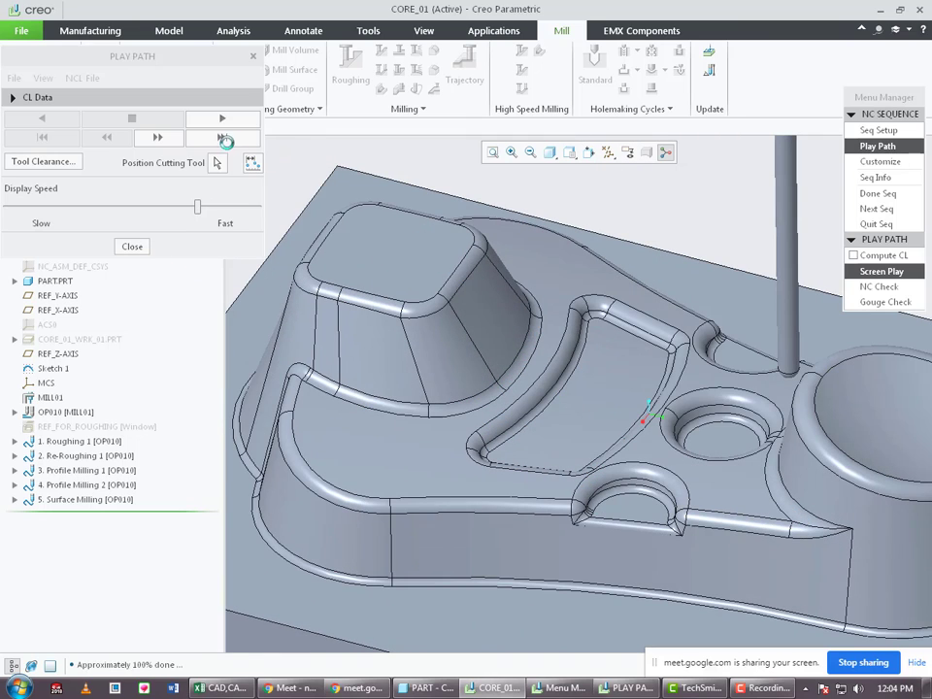
pyautogui.moveTo(201, 207); pyautogui.dragTo(195, 207)
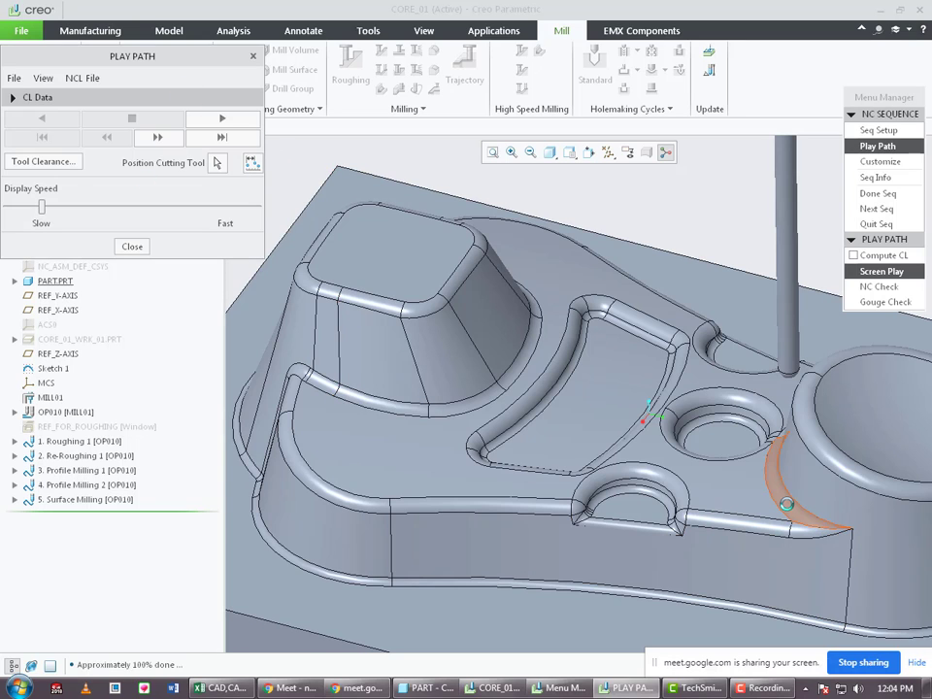
# Play the surface milling toolpath across the flat top face, raising the display speed in stages while examining the passes.
pyautogui.moveTo(786, 504); pyautogui.dragTo(274, 327, button='middle')
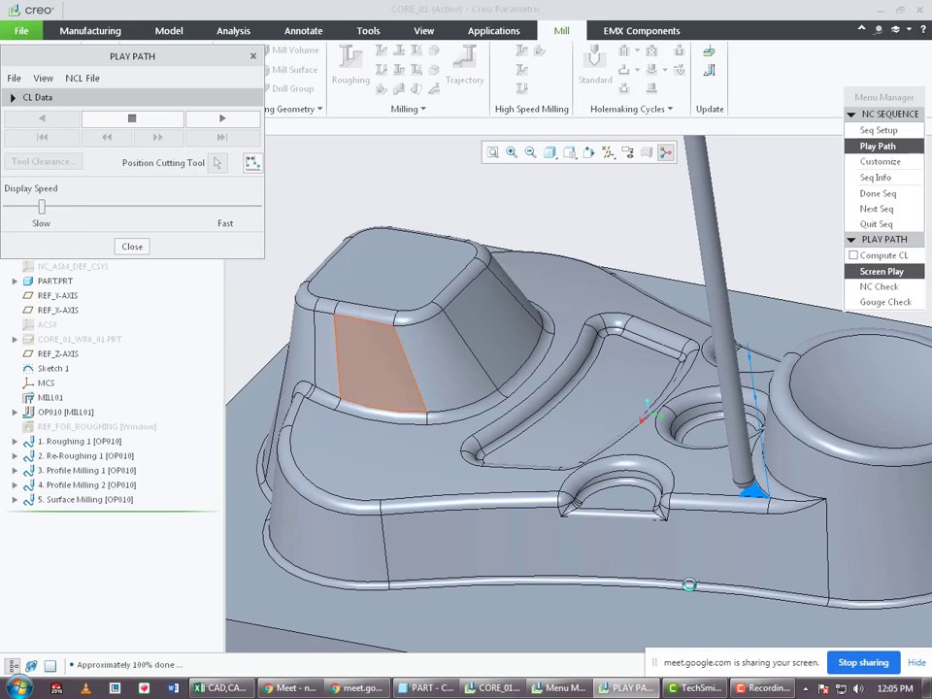
pyautogui.scroll(-8, 716, 470)
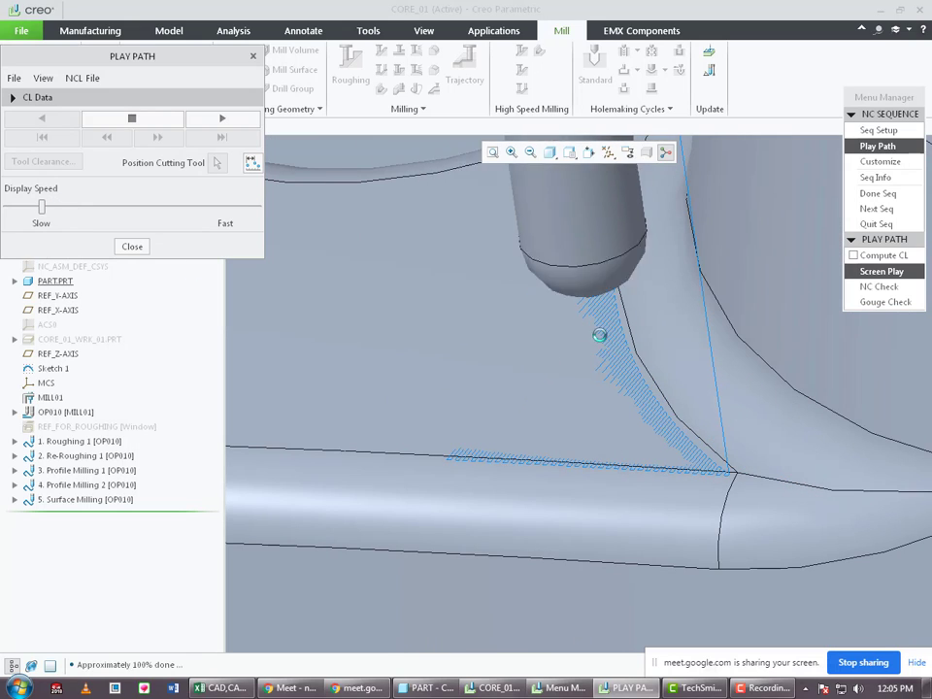
pyautogui.scroll(5, 729, 444)
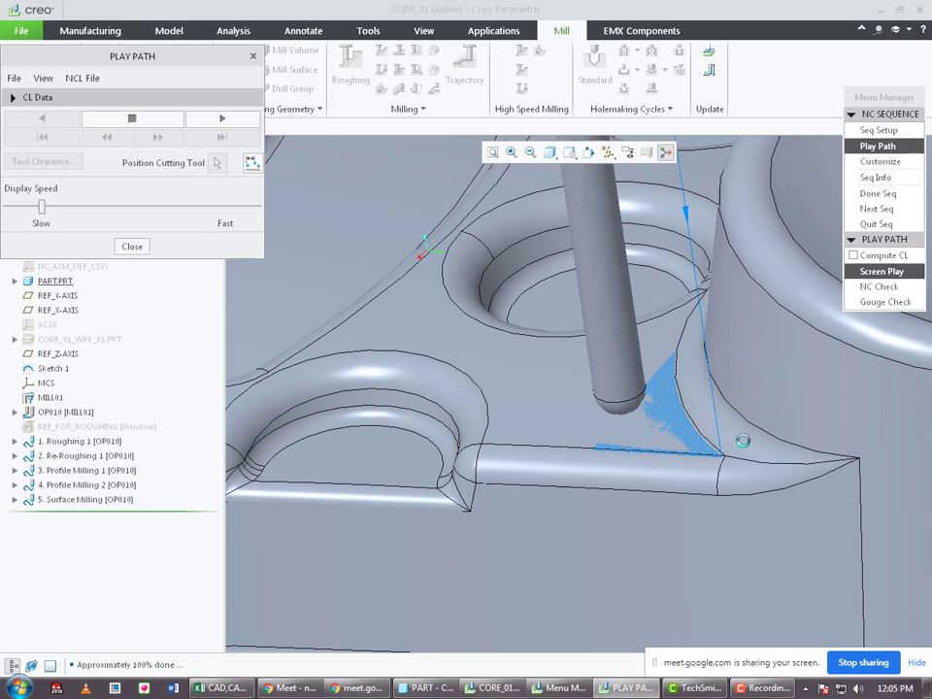
pyautogui.moveTo(41, 207); pyautogui.dragTo(80, 207)
pyautogui.scroll(6, 673, 477)
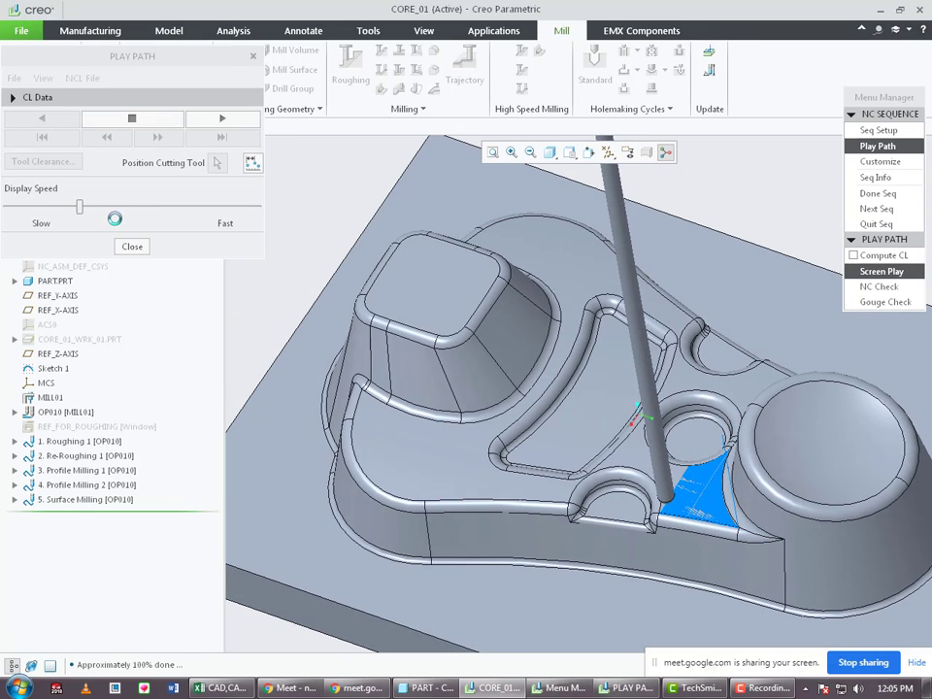
pyautogui.moveTo(79, 207); pyautogui.dragTo(107, 207)
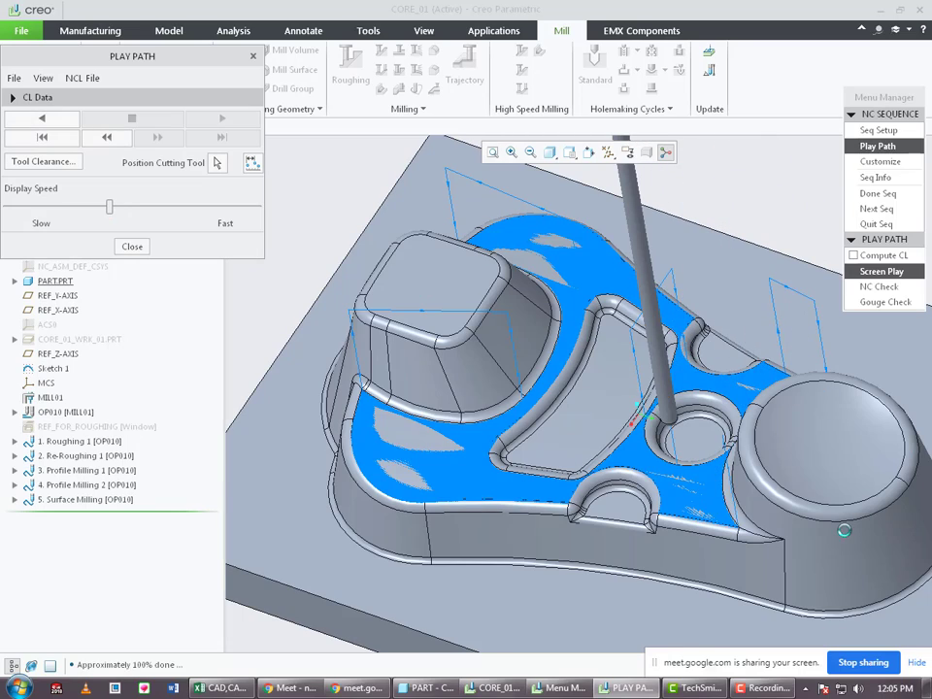
# Inspect the toolpath and how the ball mill fits at the square boss's base fillet, and close the playback.
pyautogui.scroll(-3, 843, 530)
pyautogui.scroll(5, 738, 458)
pyautogui.moveTo(736, 462)
pyautogui.mouseDown(button='middle')
pyautogui.moveTo(717, 501)
pyautogui.moveTo(726, 453)
pyautogui.mouseUp(button='middle')
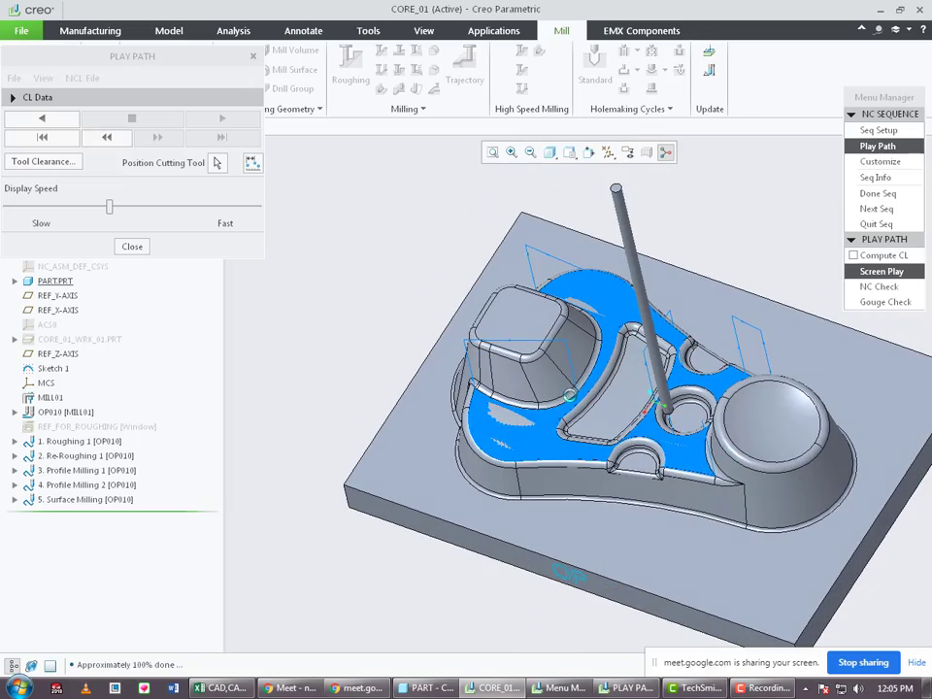
pyautogui.click(886, 301)
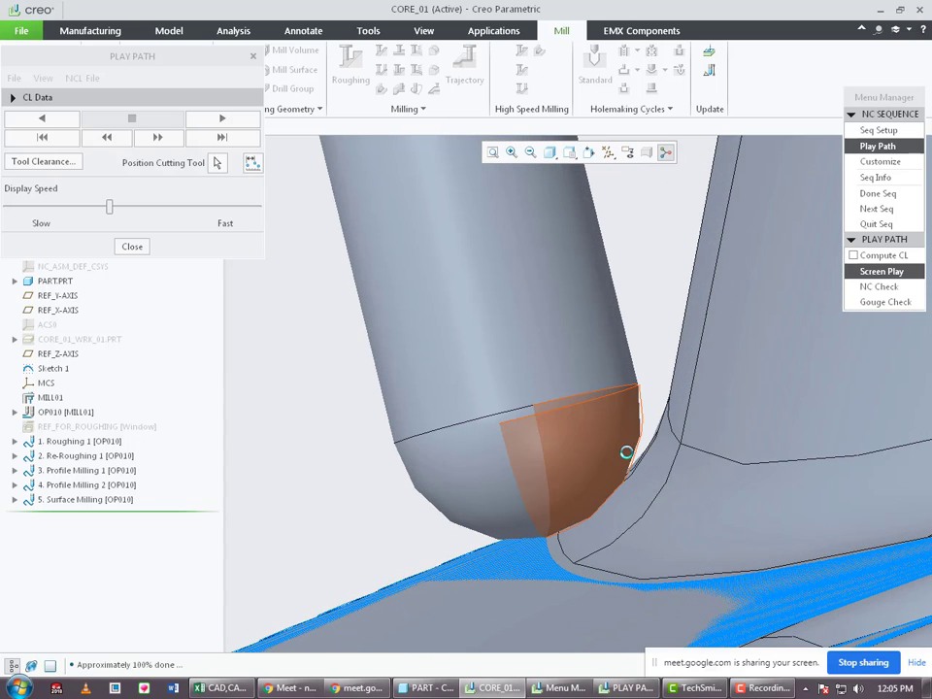
pyautogui.scroll(8, 626, 452)
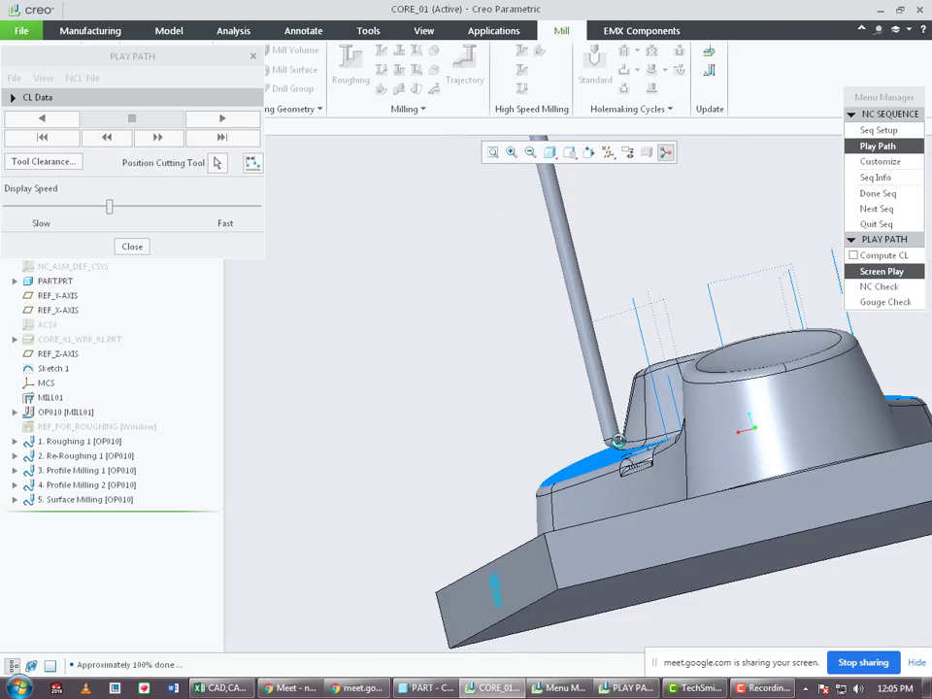
pyautogui.scroll(6, 624, 461)
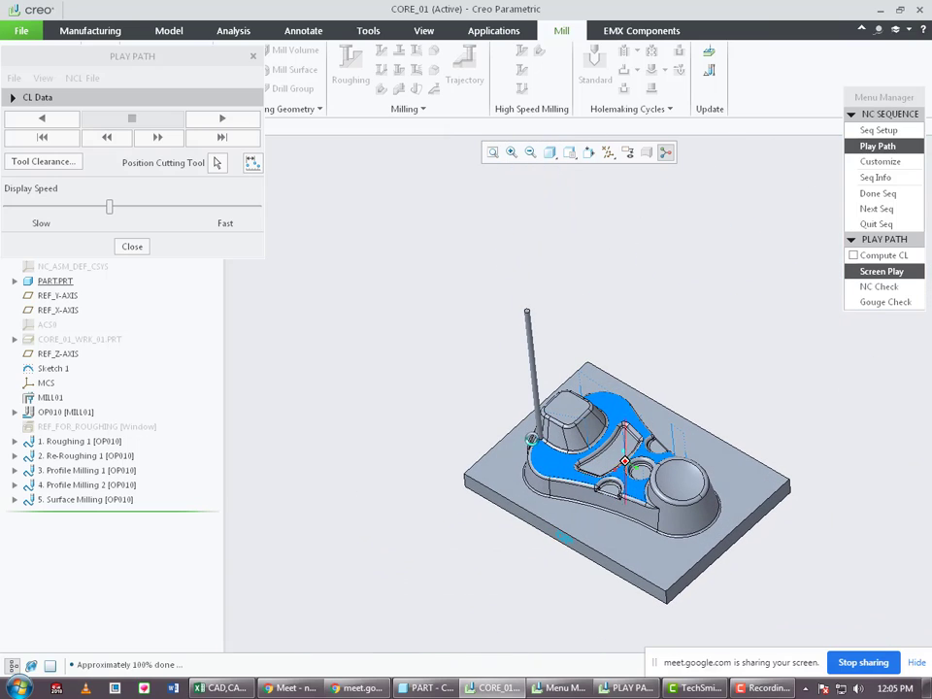
pyautogui.click(133, 248)
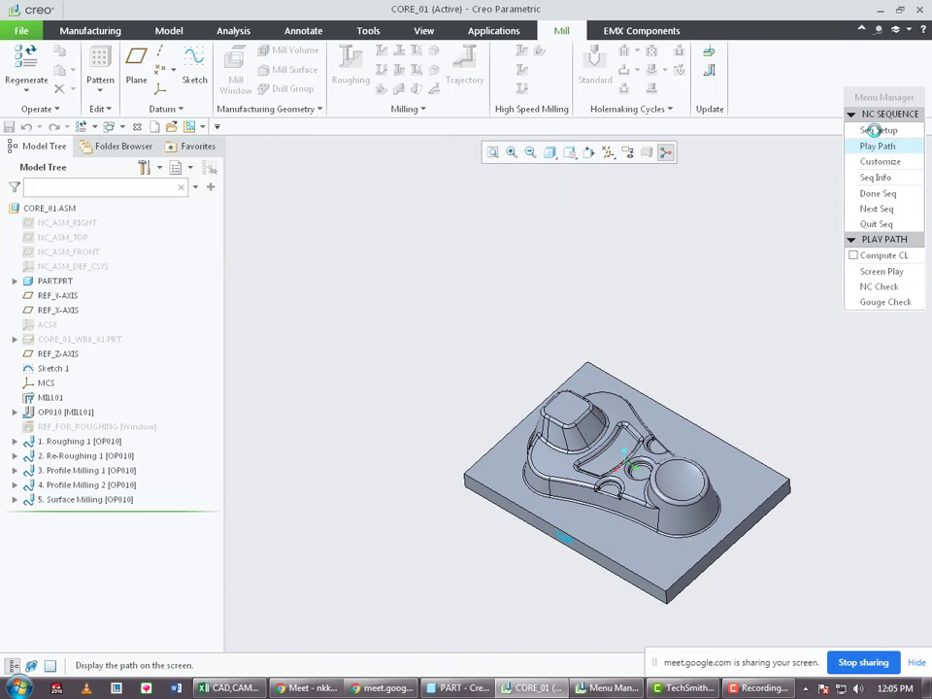
# Create a 4 mm diameter ball mill named 4BM and assign it as the surface milling sequence's tool.
pyautogui.click(866, 130)
pyautogui.click(855, 285)
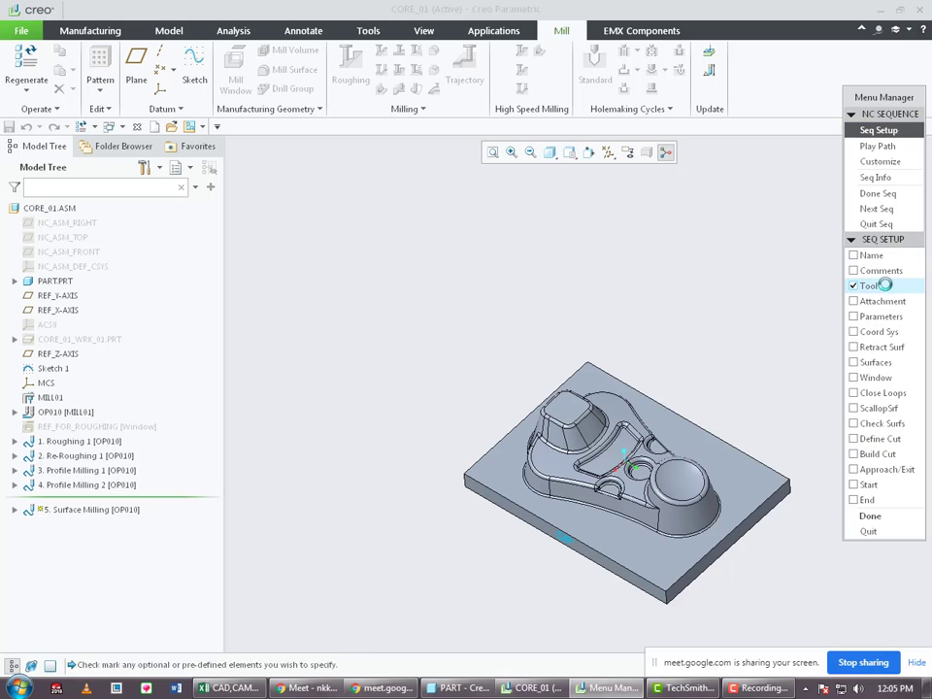
pyautogui.click(870, 516)
pyautogui.click(500, 100)
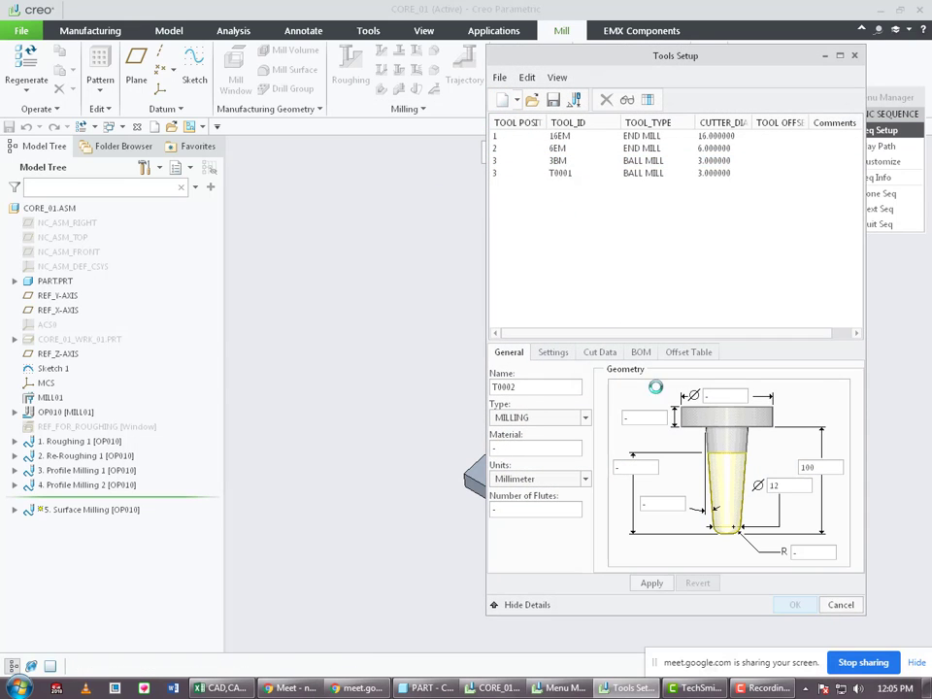
pyautogui.click(533, 419)
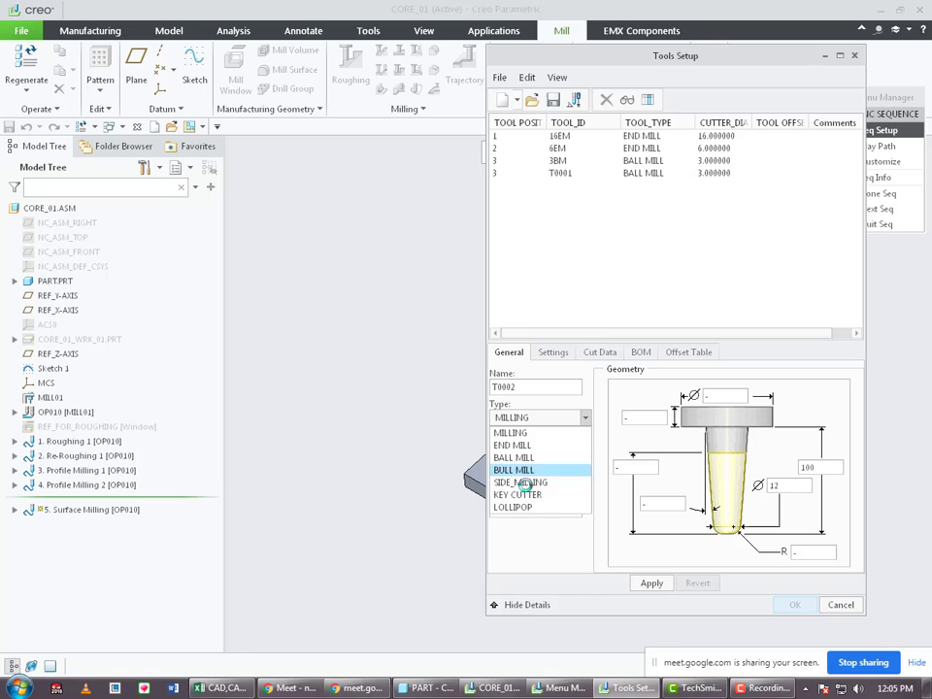
pyautogui.click(549, 453)
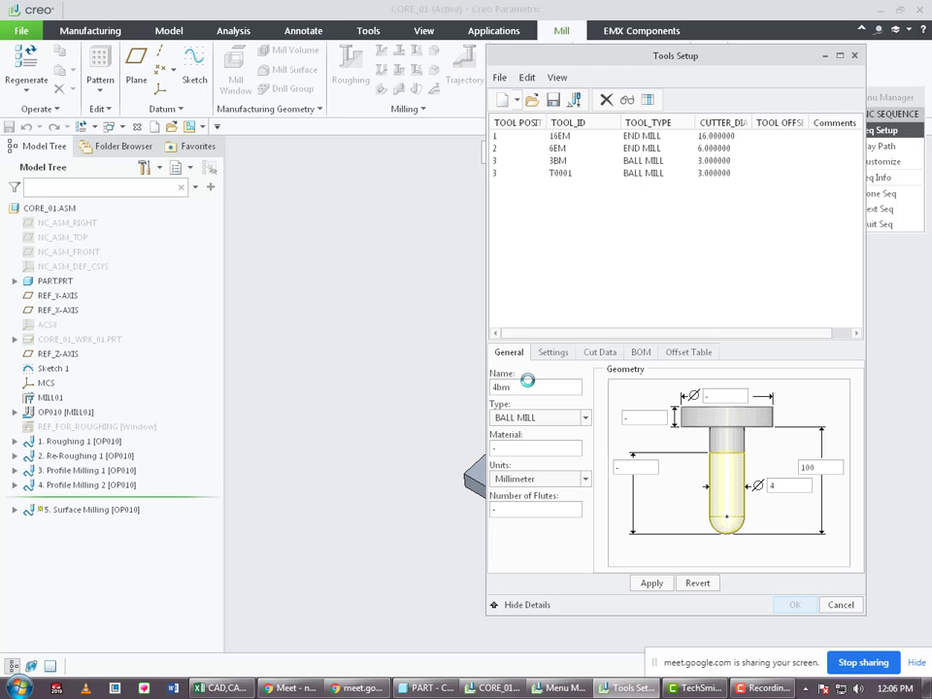
pyautogui.click(651, 582)
pyautogui.click(793, 604)
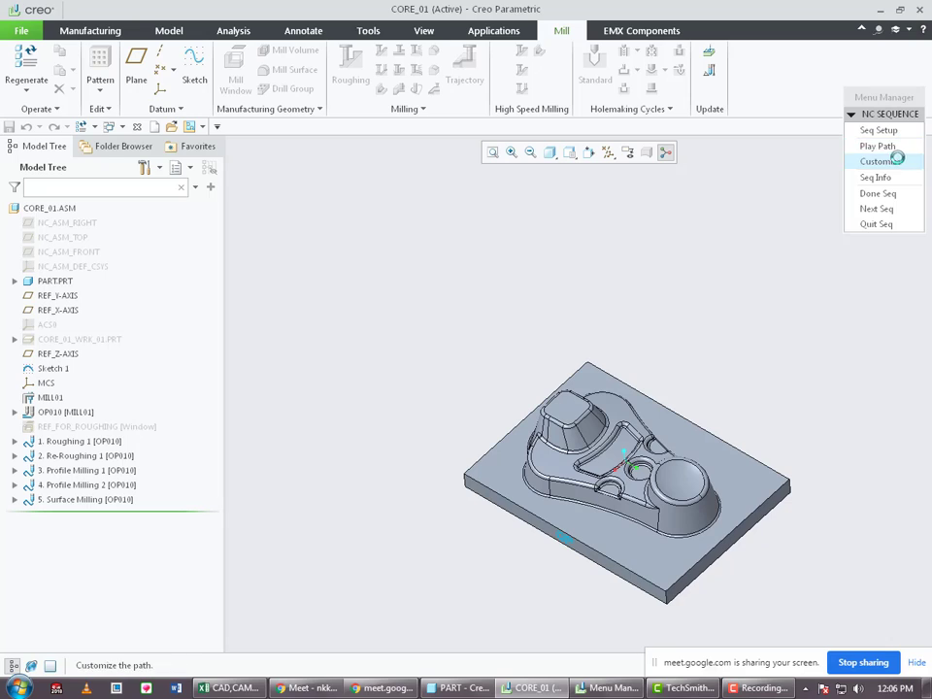
# Play the surface milling toolpath with the new ball mill at a raised display speed, and complete the sequence.
pyautogui.click(895, 147)
pyautogui.click(902, 271)
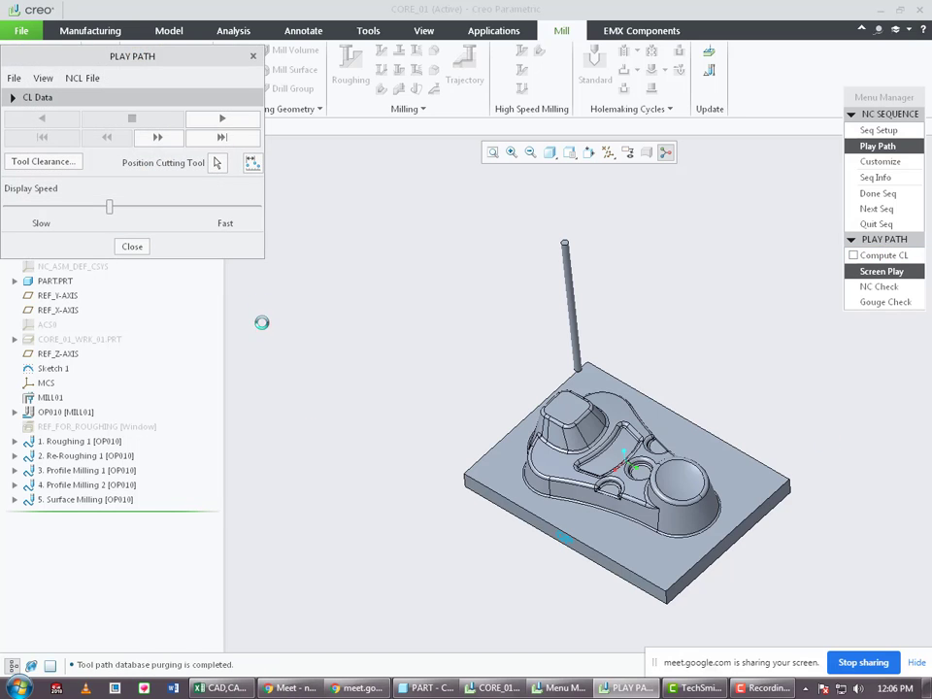
pyautogui.click(231, 117)
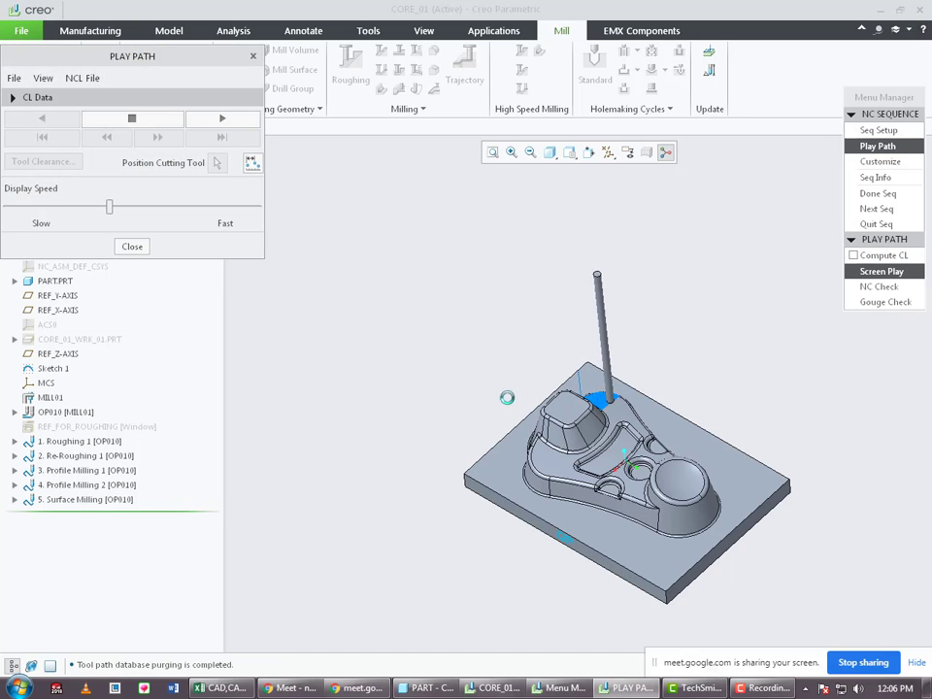
pyautogui.moveTo(123, 208); pyautogui.dragTo(140, 206)
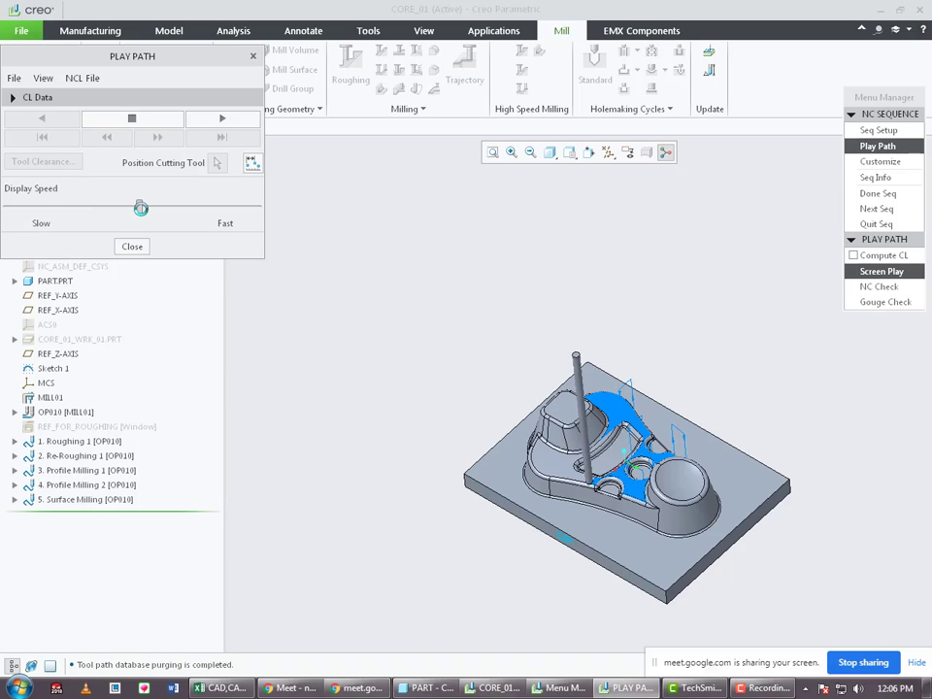
pyautogui.scroll(-4, 553, 447)
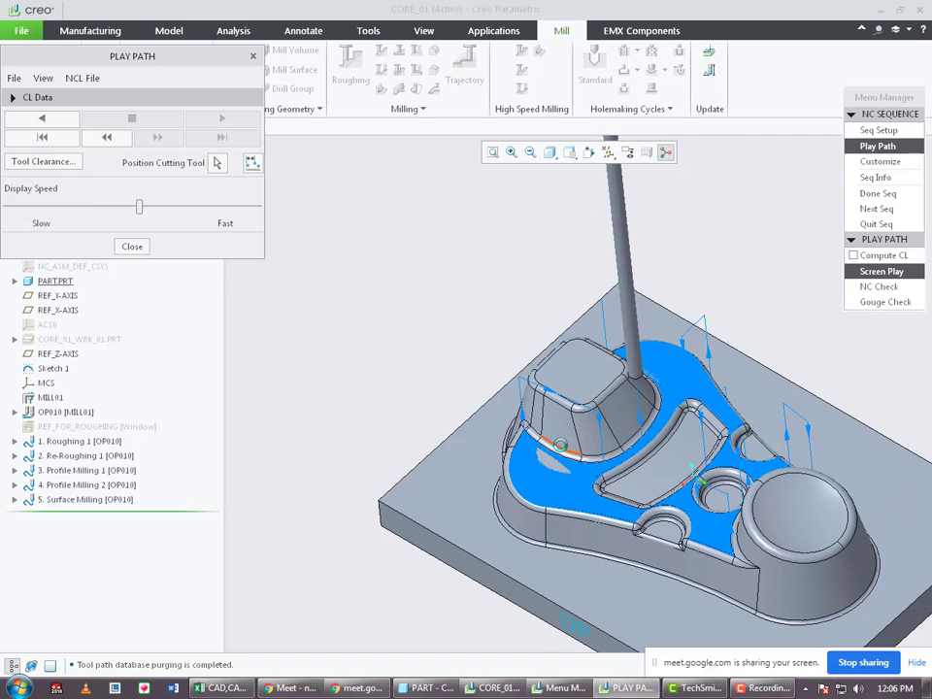
pyautogui.moveTo(555, 450); pyautogui.dragTo(589, 447, button='middle')
pyautogui.click(132, 245)
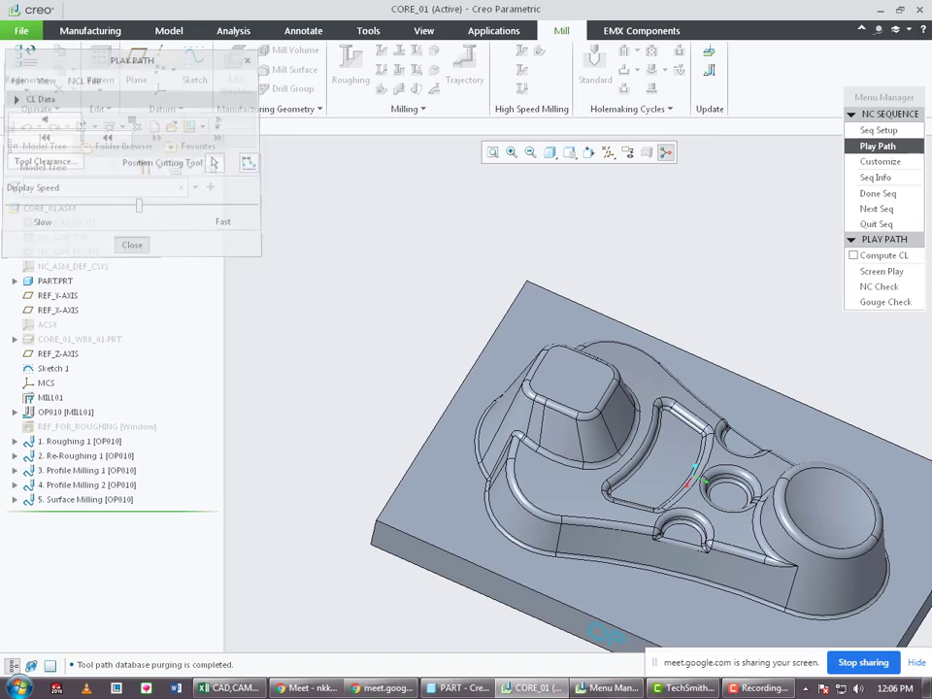
pyautogui.click(876, 193)
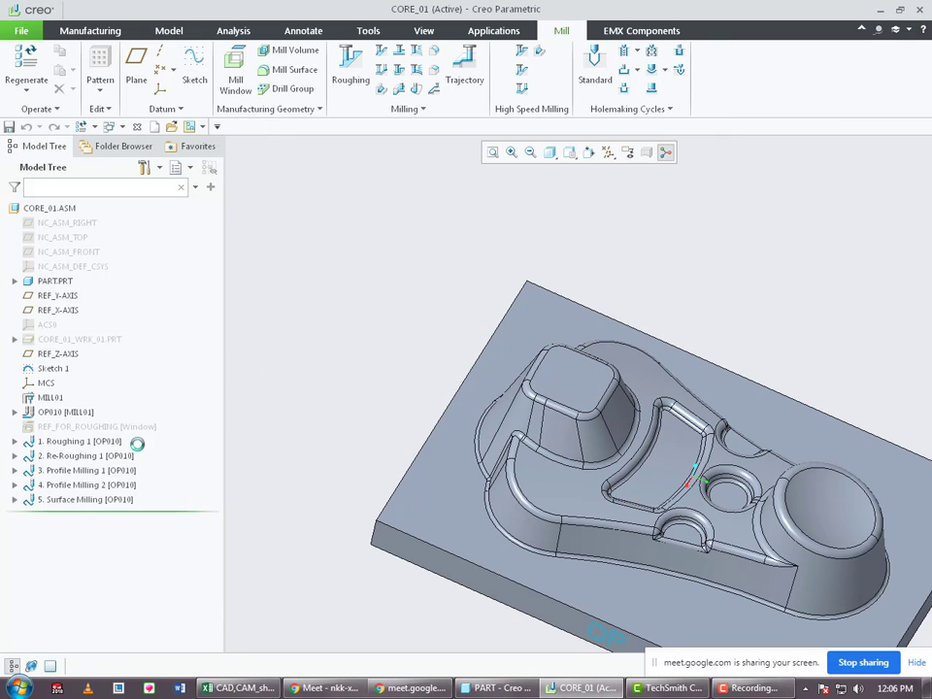
# Open the definition of Profile Milling 2 and review its machining reference surfaces on the round boss.
pyautogui.rightClick(88, 486)
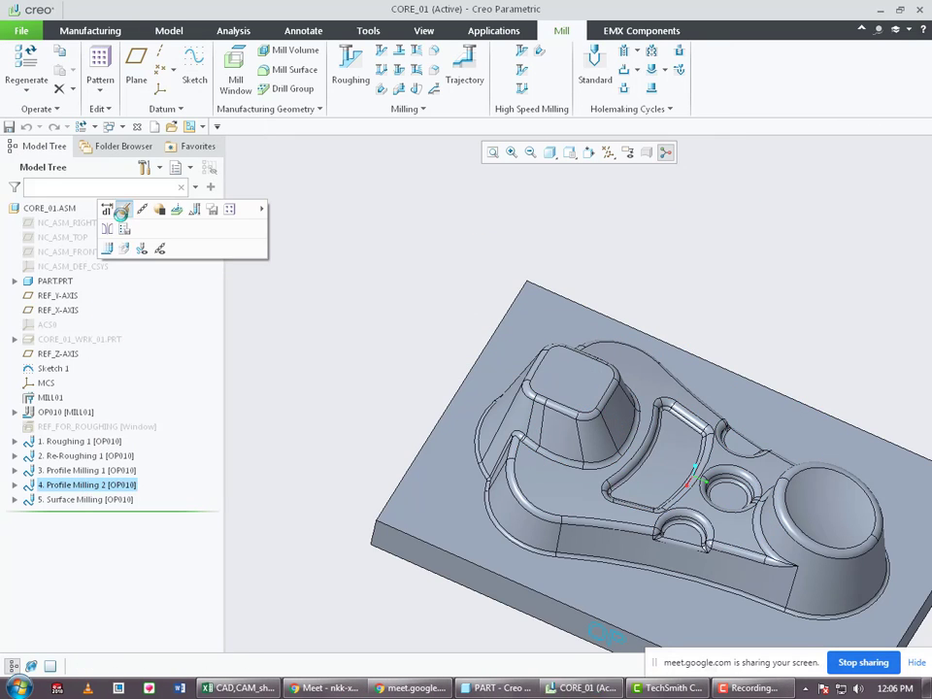
pyautogui.click(119, 210)
pyautogui.scroll(3, 866, 557)
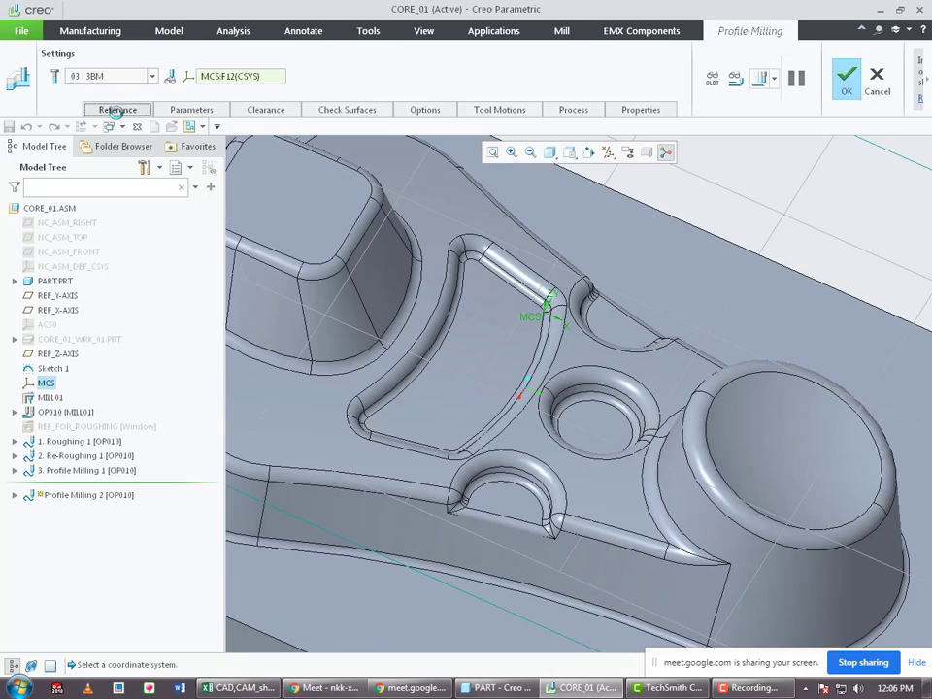
pyautogui.click(115, 110)
pyautogui.scroll(-2, 673, 477)
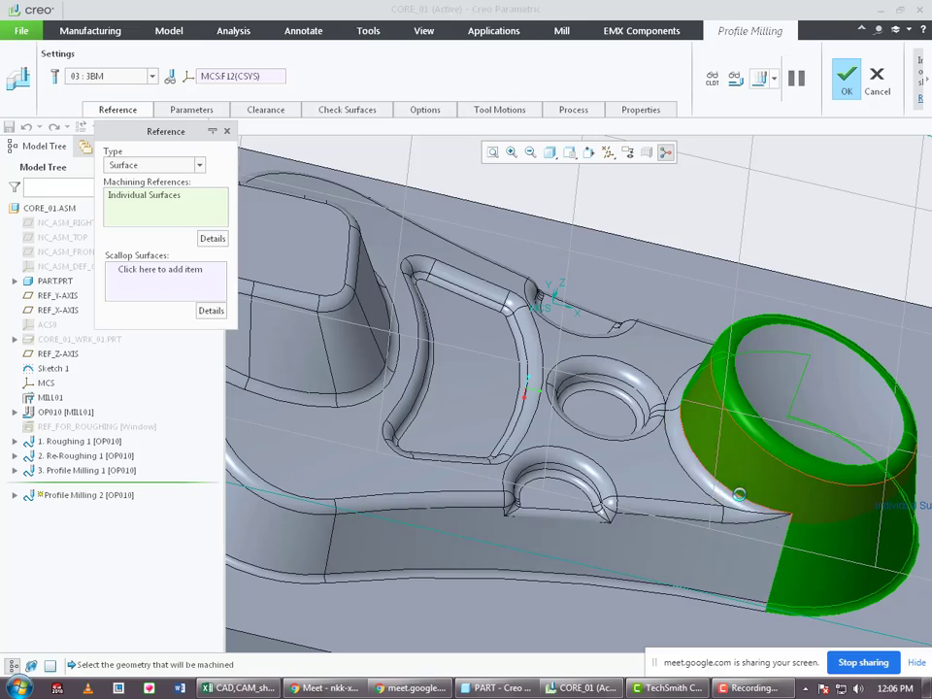
pyautogui.moveTo(706, 461); pyautogui.dragTo(641, 417, button='middle')
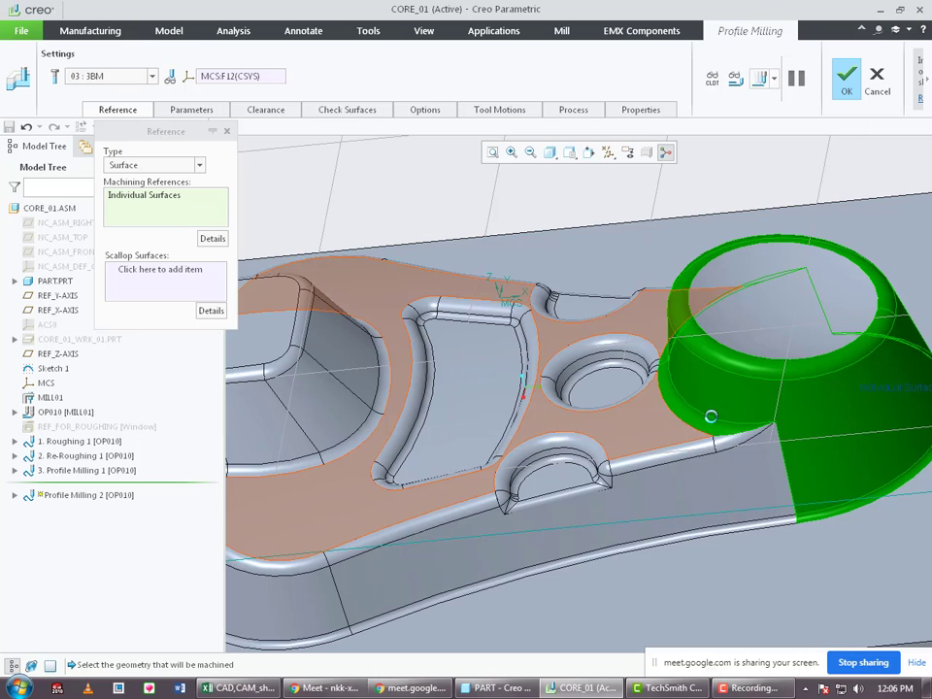
# Display the Profile Milling 2 toolpath, position the cutter at the round boss's base fillet for inspection, and accept the sequence.
pyautogui.click(759, 78)
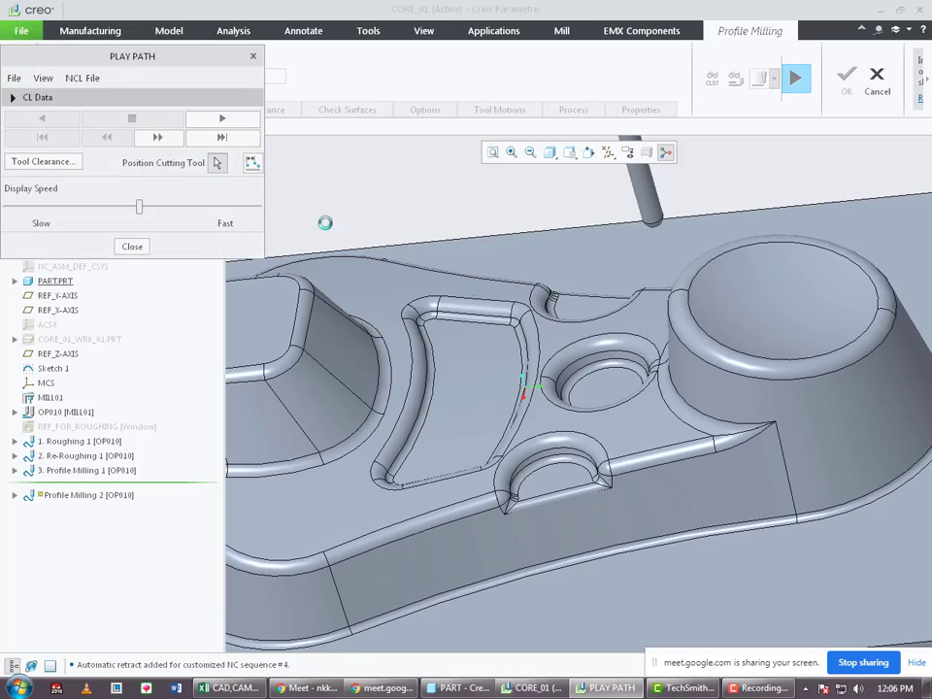
pyautogui.moveTo(325, 222)
pyautogui.mouseDown(button='middle')
pyautogui.moveTo(732, 359)
pyautogui.moveTo(728, 388)
pyautogui.mouseUp(button='middle')
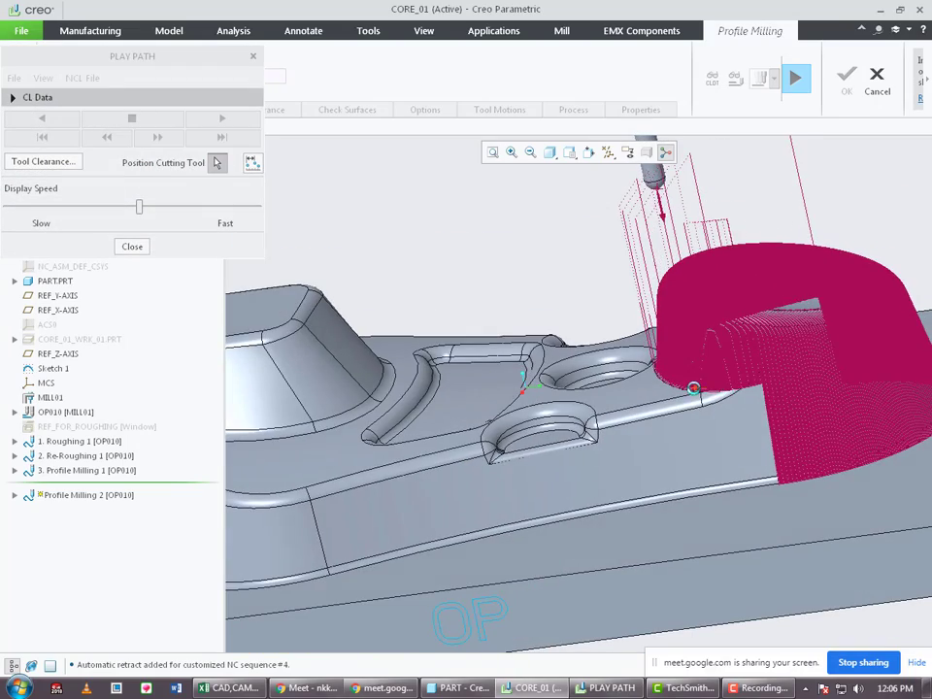
pyautogui.scroll(-6, 649, 380)
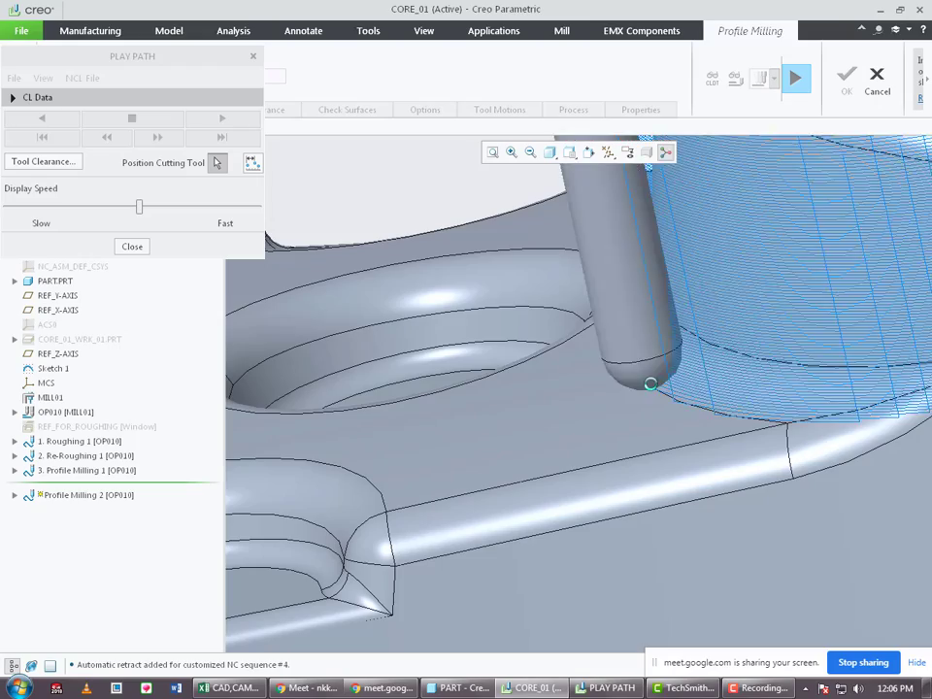
pyautogui.scroll(3, 648, 385)
pyautogui.moveTo(649, 385); pyautogui.dragTo(839, 53, button='middle')
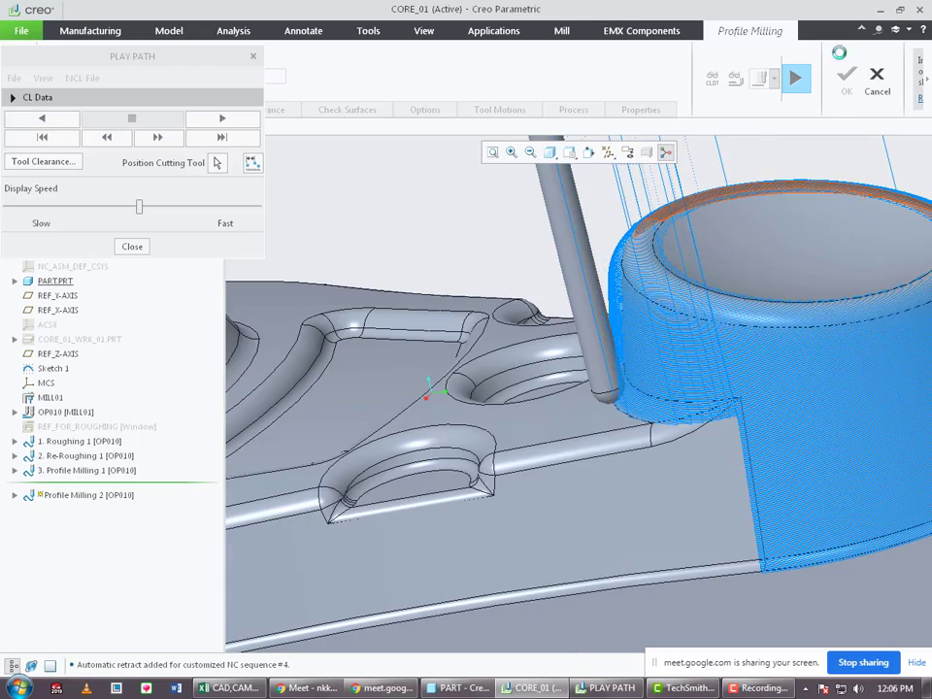
pyautogui.click(847, 76)
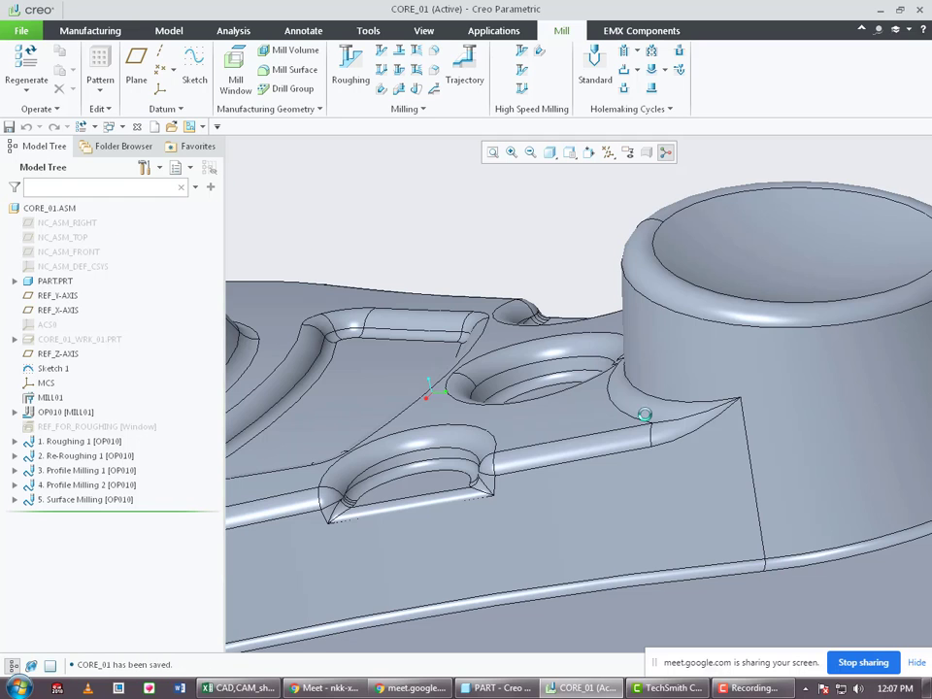
# Copy the short arc edge of the fillet at the curved pocket's floor corner as an Exact composite curve.
pyautogui.scroll(5, 645, 415)
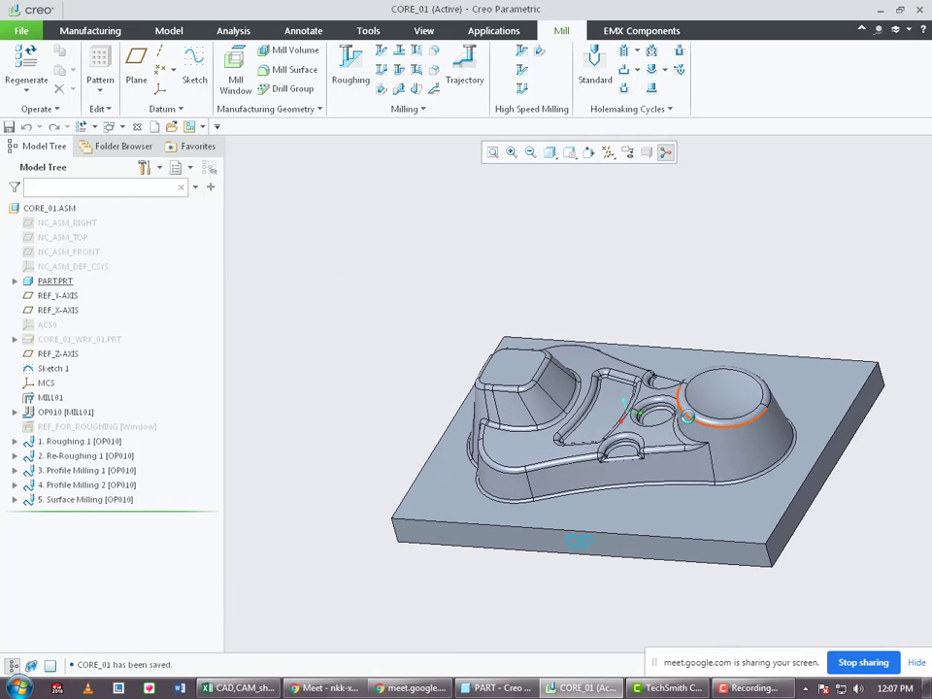
pyautogui.scroll(-5, 686, 416)
pyautogui.scroll(-2, 619, 351)
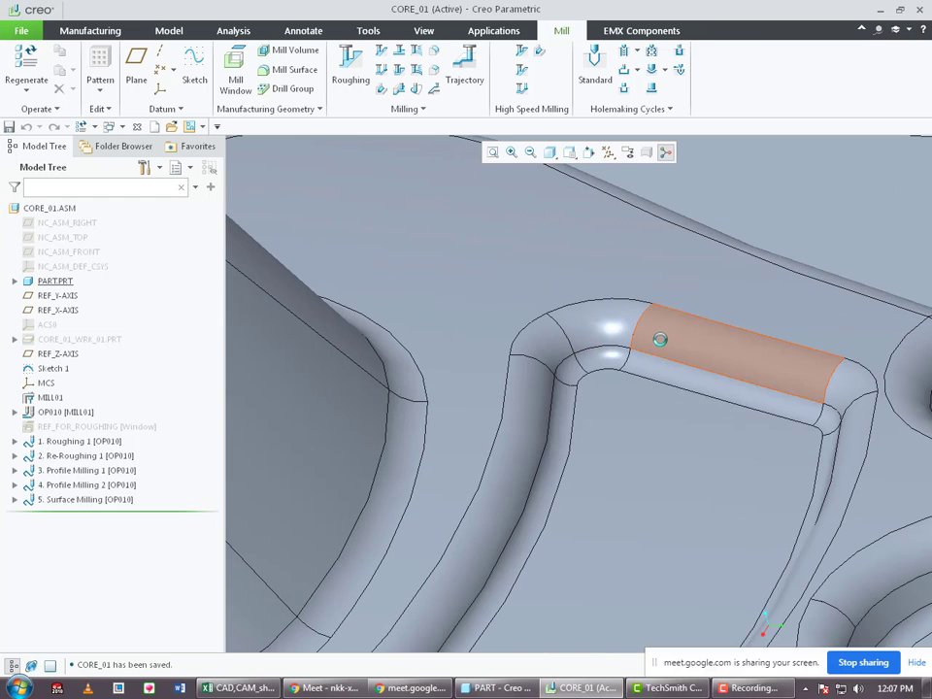
pyautogui.moveTo(657, 335); pyautogui.dragTo(738, 390, button='middle')
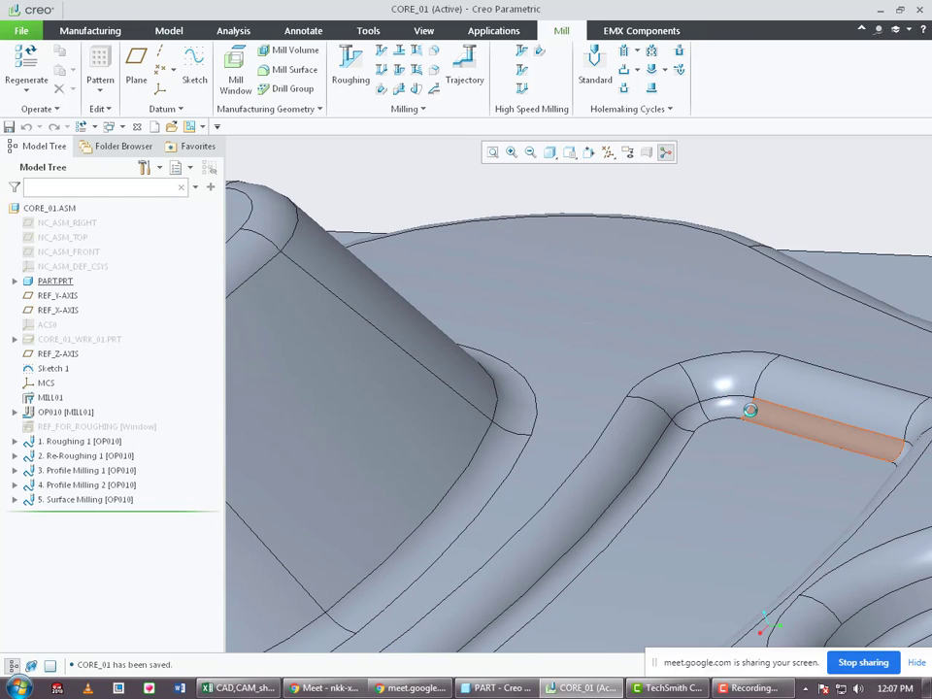
pyautogui.click(748, 412)
pyautogui.scroll(5, 749, 403)
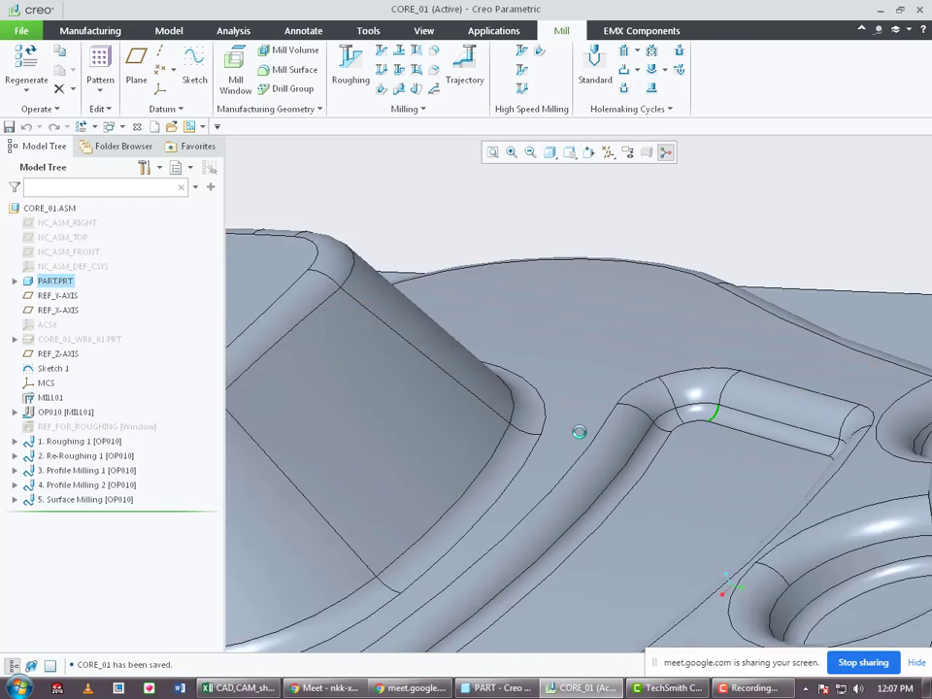
pyautogui.hotkey('ctrl', 'c')
pyautogui.hotkey('ctrl', 'v')
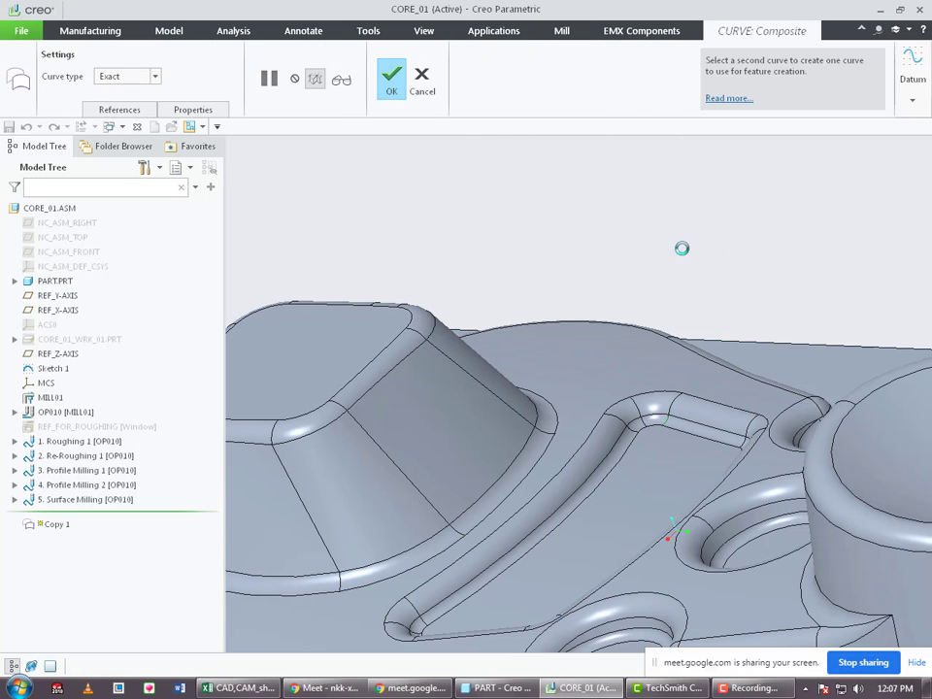
# Measure the diameter of the copied arc curve at the curved pocket's floor corner.
pyautogui.click(219, 29)
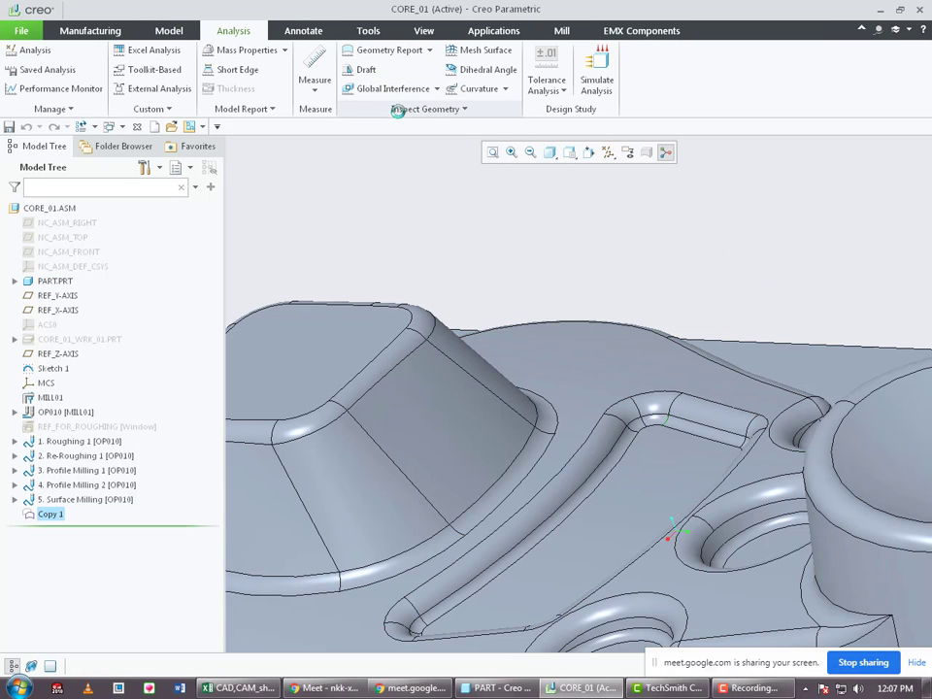
pyautogui.click(314, 80)
pyautogui.click(330, 172)
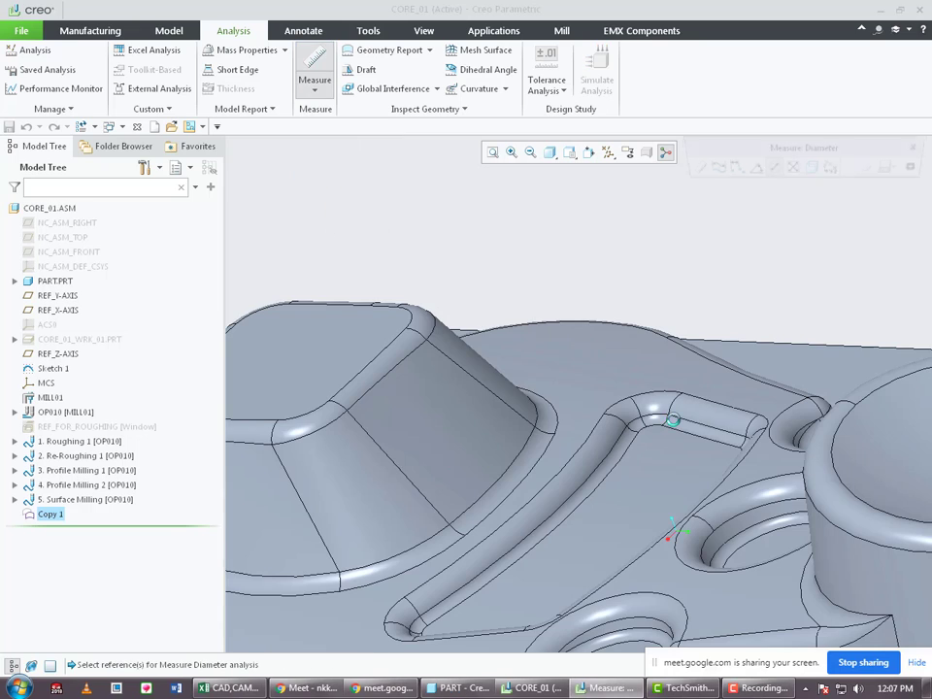
pyautogui.scroll(-3, 665, 422)
pyautogui.click(660, 421)
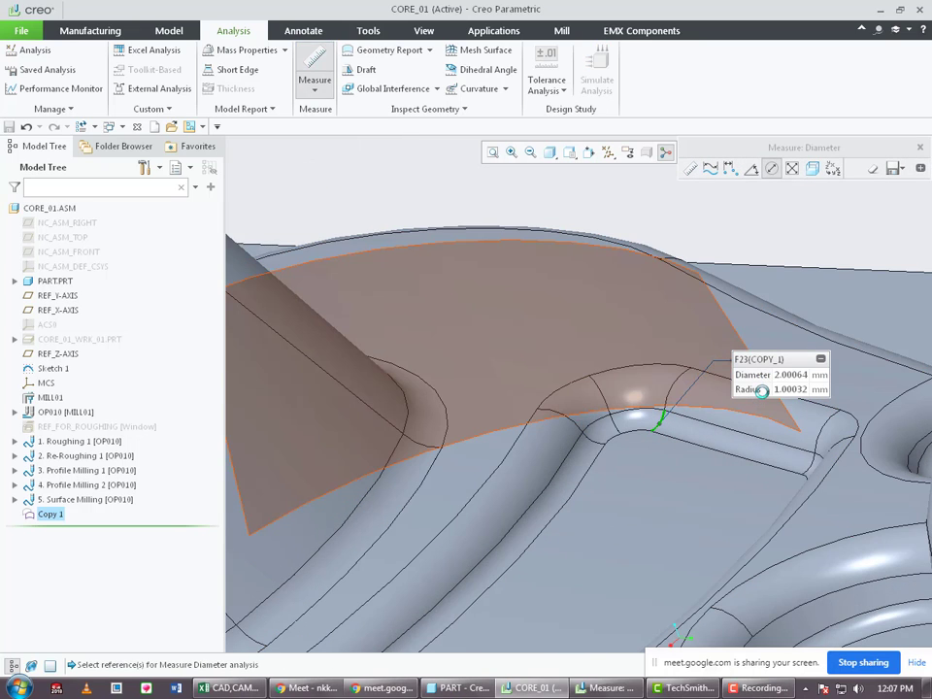
# Examine the curved pocket's corner fillets and the surrounding recesses from several angles, and close the diameter measurement.
pyautogui.scroll(6, 761, 389)
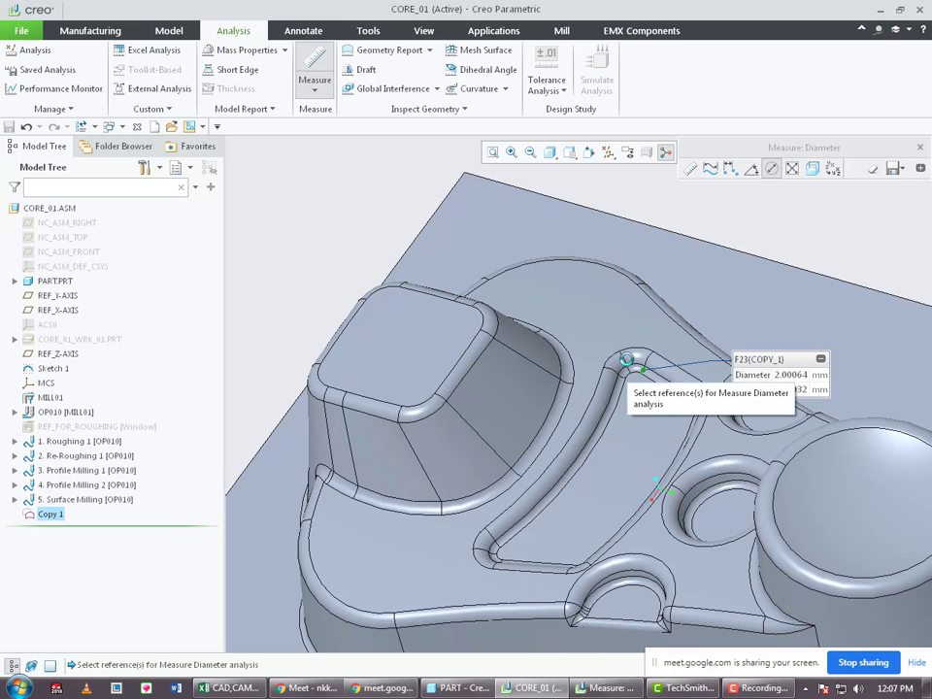
pyautogui.scroll(-5, 633, 363)
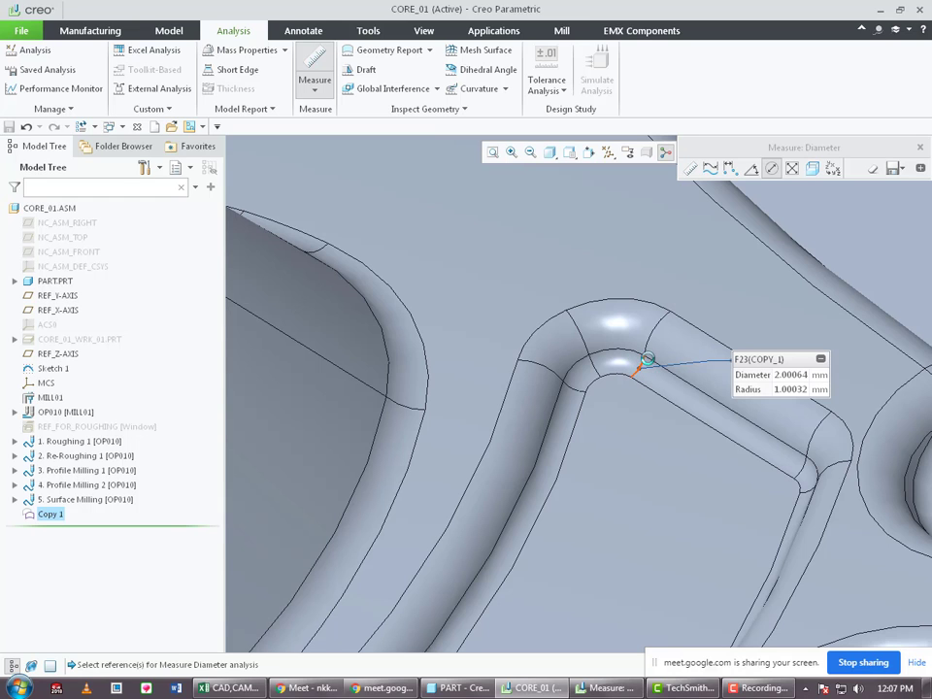
pyautogui.scroll(4, 651, 383)
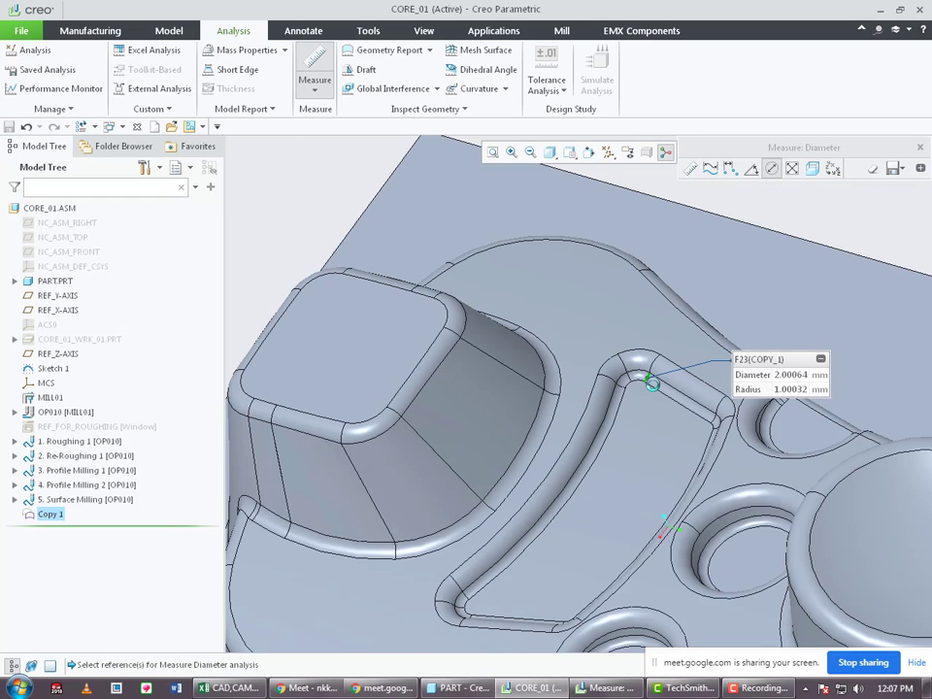
pyautogui.moveTo(653, 382)
pyautogui.mouseDown(button='middle')
pyautogui.moveTo(668, 352)
pyautogui.moveTo(660, 389)
pyautogui.mouseUp(button='middle')
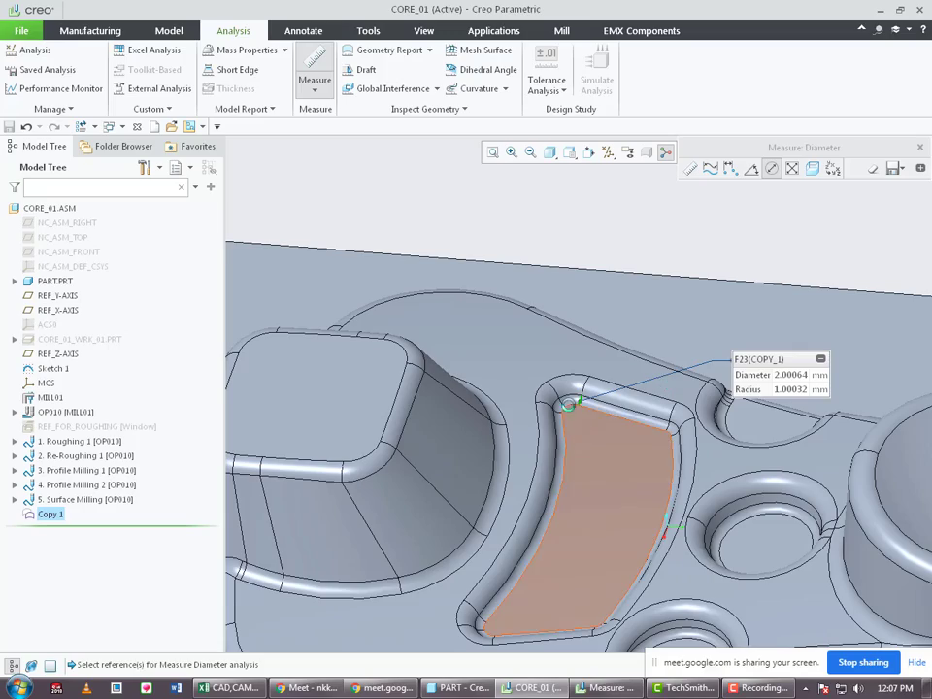
pyautogui.moveTo(564, 401)
pyautogui.mouseDown(button='middle')
pyautogui.moveTo(553, 420)
pyautogui.moveTo(564, 462)
pyautogui.moveTo(579, 414)
pyautogui.mouseUp(button='middle')
pyautogui.moveTo(647, 453); pyautogui.dragTo(622, 413, button='middle')
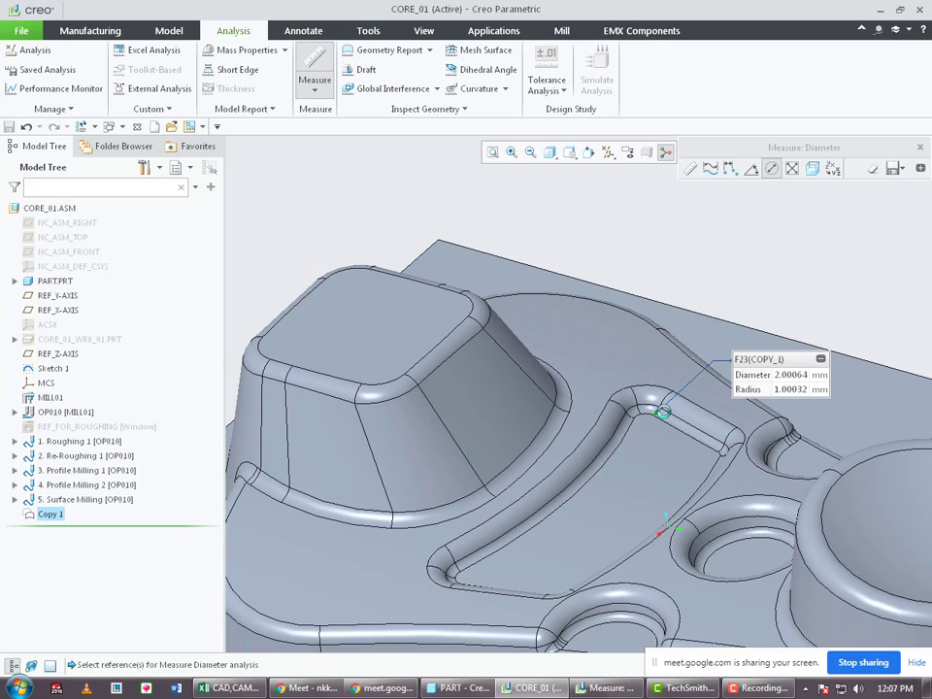
pyautogui.moveTo(475, 532); pyautogui.dragTo(479, 553, button='middle')
pyautogui.scroll(-5, 480, 553)
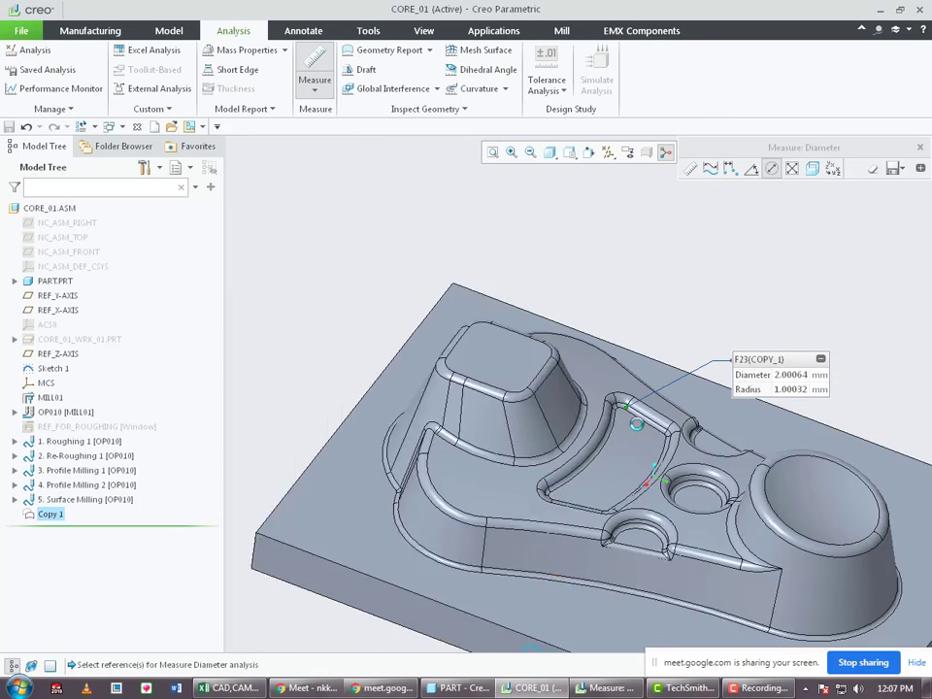
pyautogui.moveTo(515, 356); pyautogui.dragTo(452, 336, button='middle')
pyautogui.click(918, 148)
pyautogui.scroll(3, 614, 457)
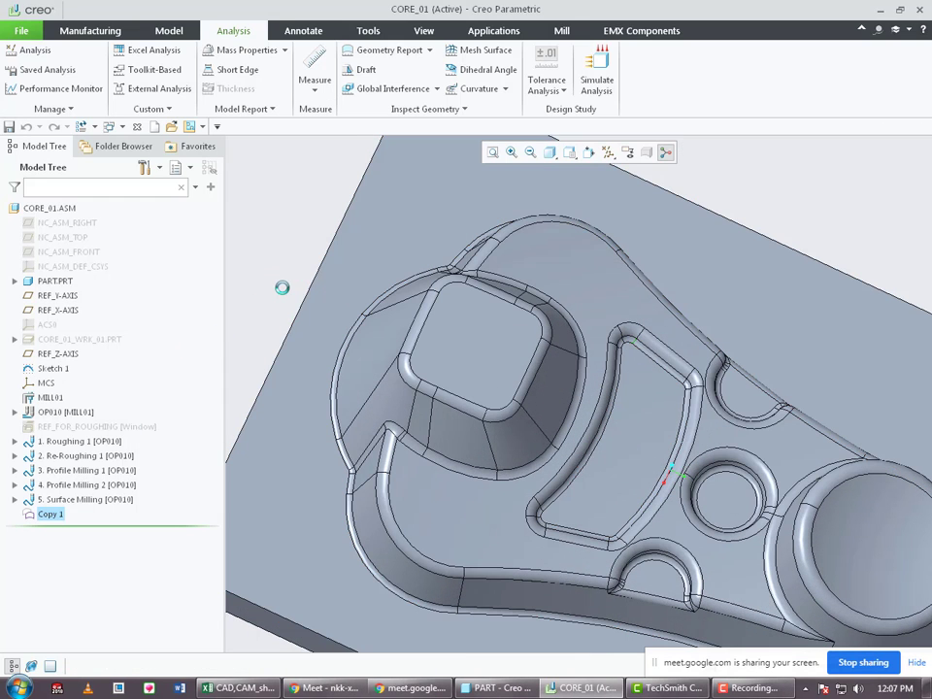
# Delete the copied arc curve Copy 1 from the manufacturing model.
pyautogui.rightClick(46, 514)
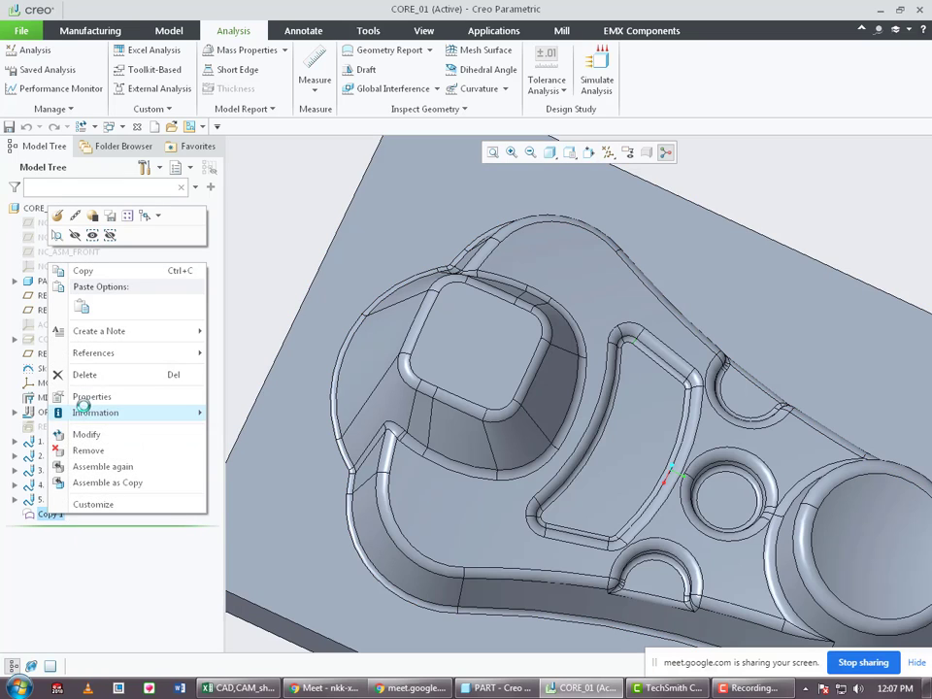
pyautogui.click(61, 375)
pyautogui.click(403, 359)
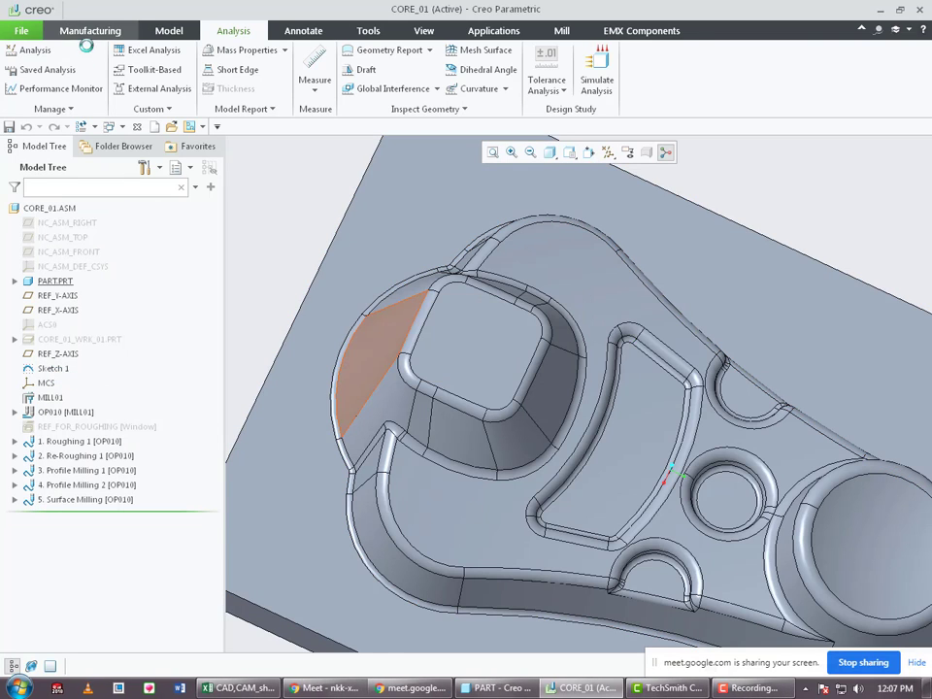
# Start a new Surface Milling sequence after the fifth sequence in OP010, with the model in its default orientation.
pyautogui.click(90, 30)
pyautogui.hotkey('ctrl', 'd')
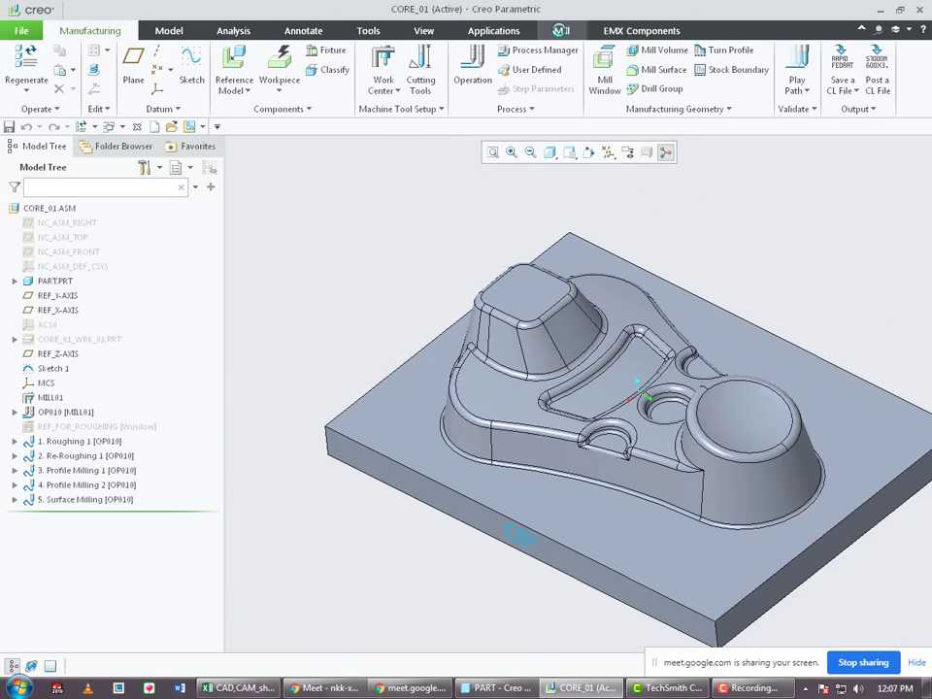
pyautogui.click(561, 30)
pyautogui.click(408, 109)
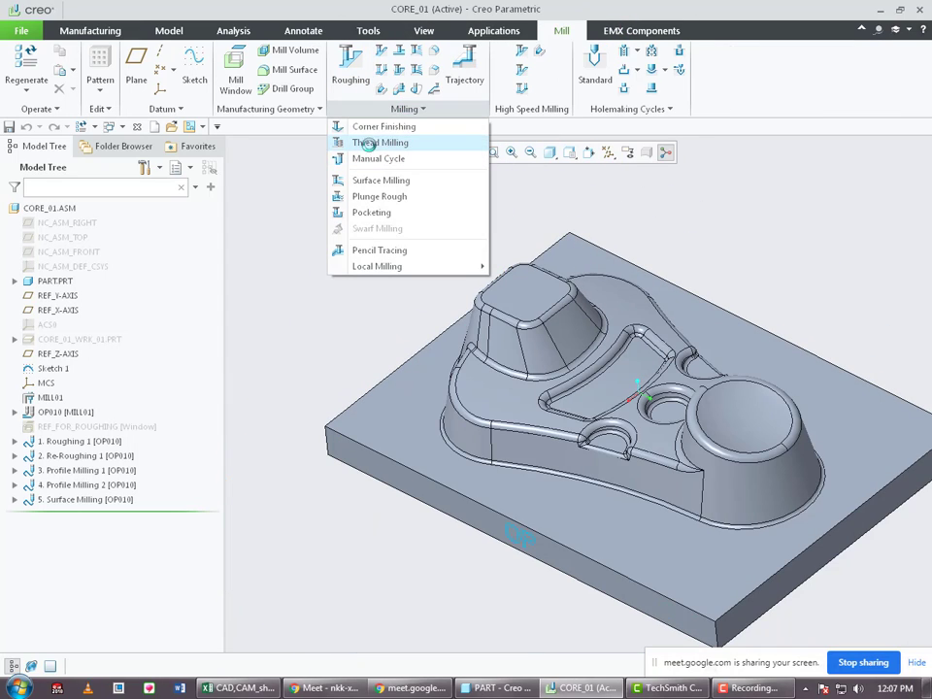
pyautogui.click(360, 179)
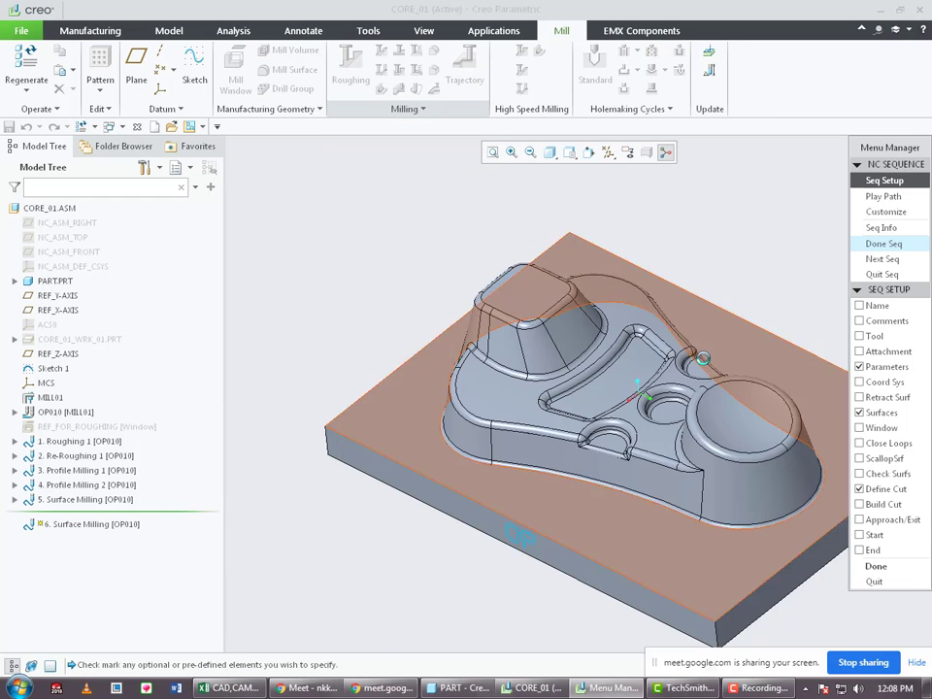
# Include the tool in the sequence setup and assign a new ball mill named 2bm with a 2 mm cutter diameter.
pyautogui.scroll(5, 591, 328)
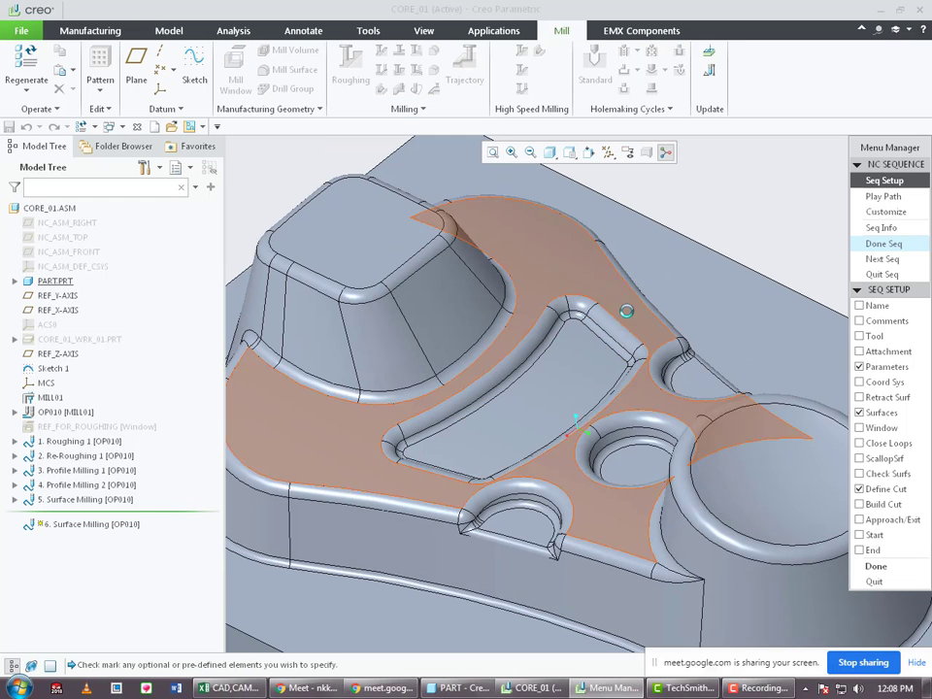
pyautogui.scroll(2, 576, 316)
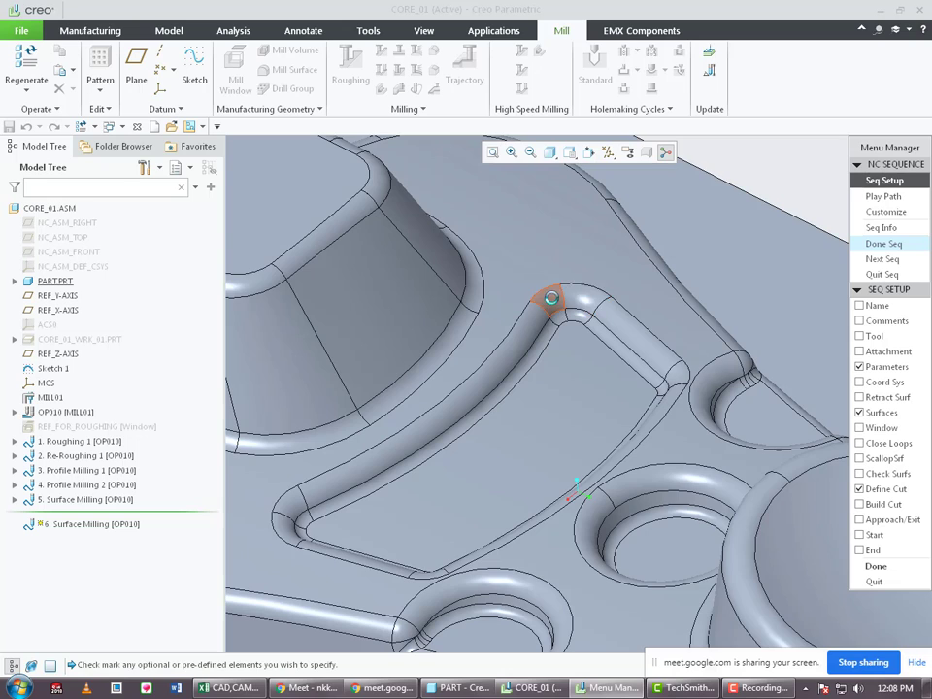
pyautogui.scroll(2, 552, 297)
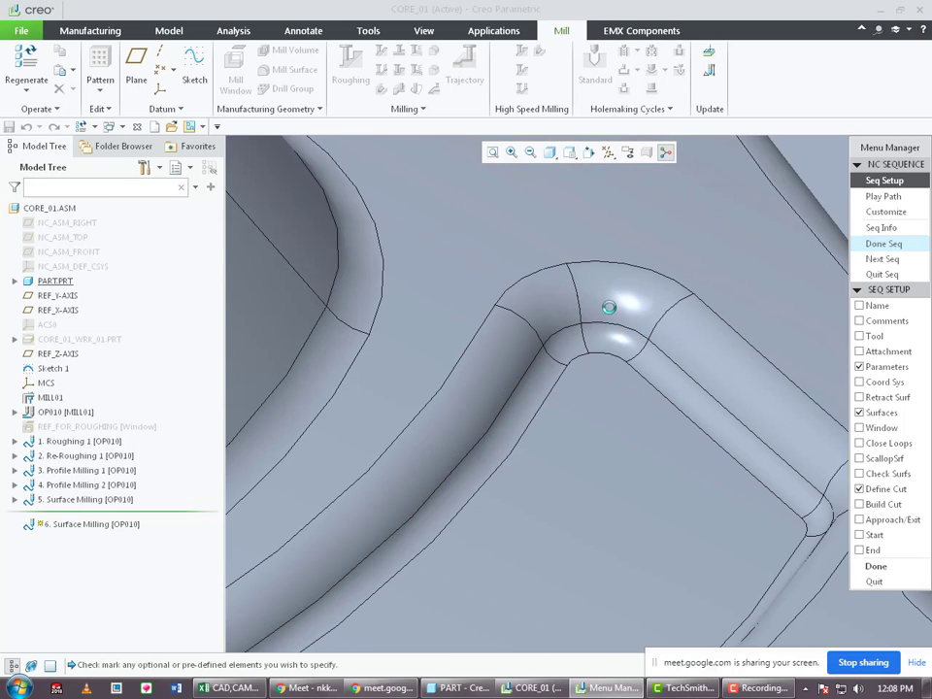
pyautogui.scroll(-2, 599, 320)
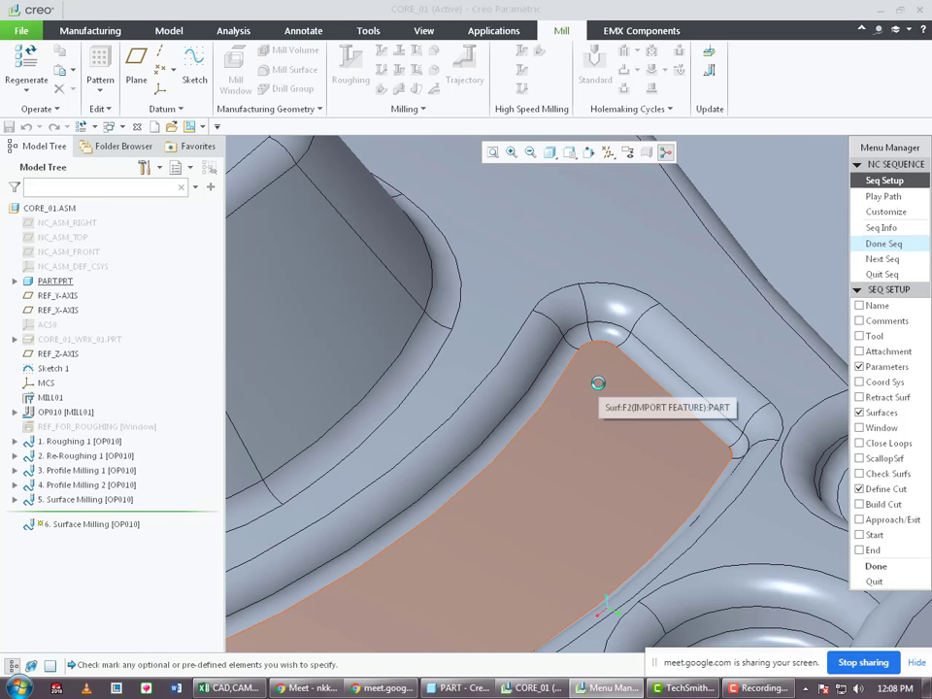
pyautogui.scroll(-4, 607, 386)
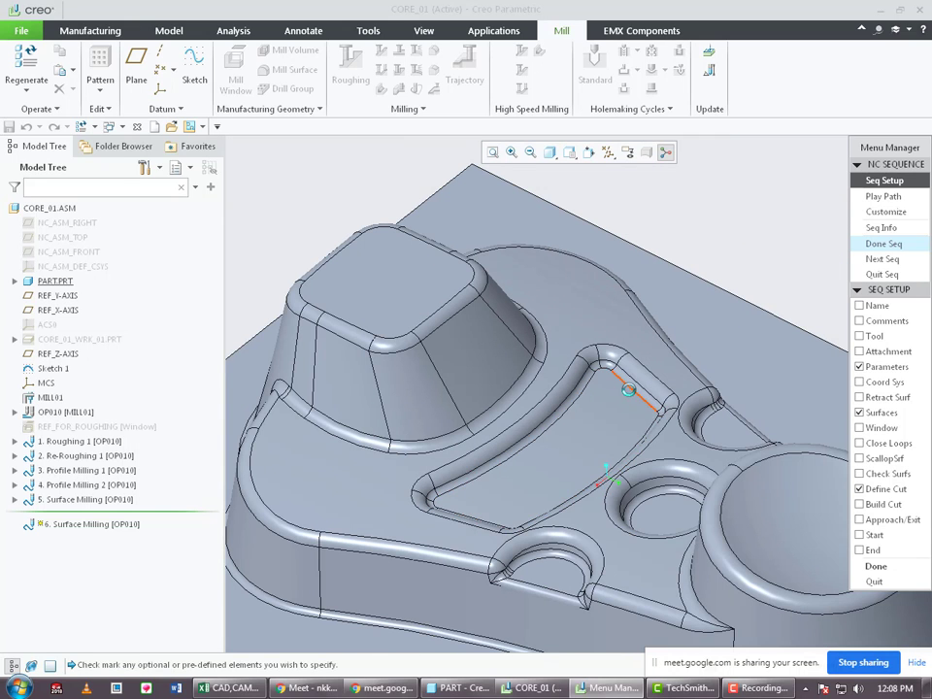
pyautogui.moveTo(628, 389); pyautogui.dragTo(602, 427, button='middle')
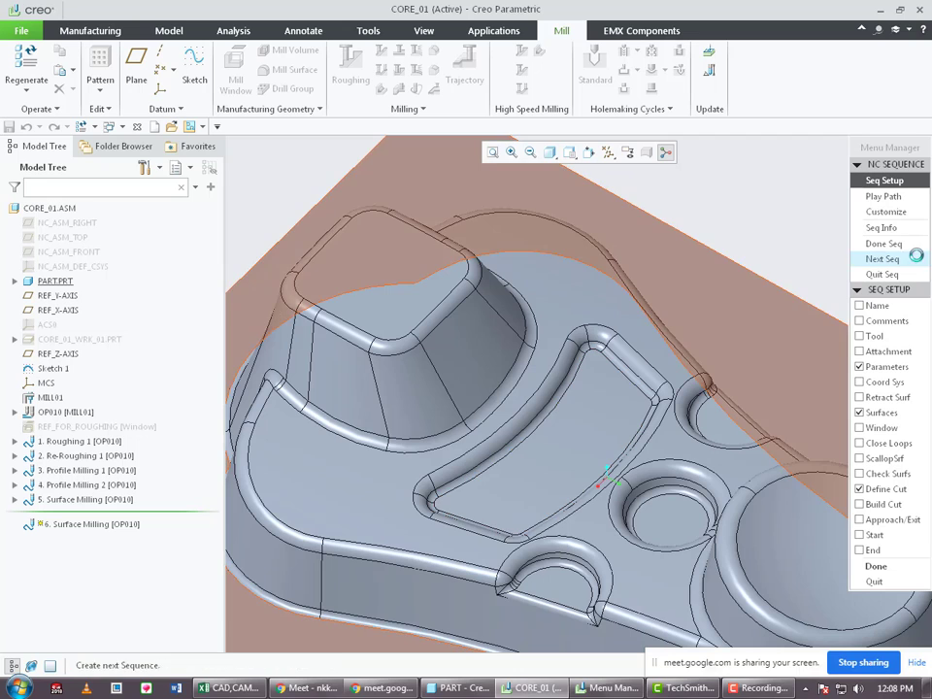
pyautogui.click(876, 336)
pyautogui.click(876, 566)
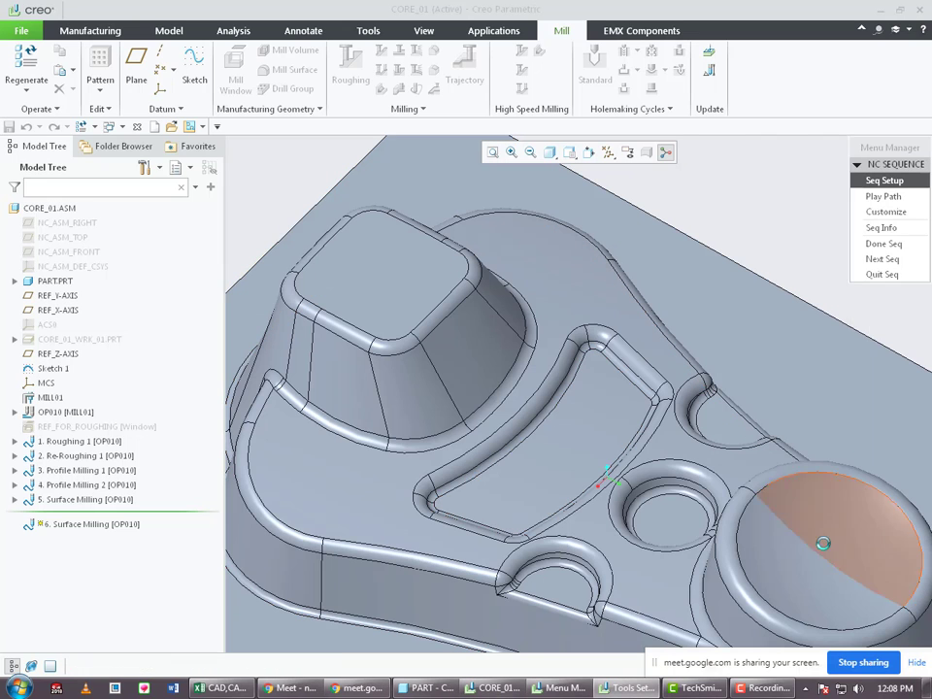
pyautogui.click(501, 100)
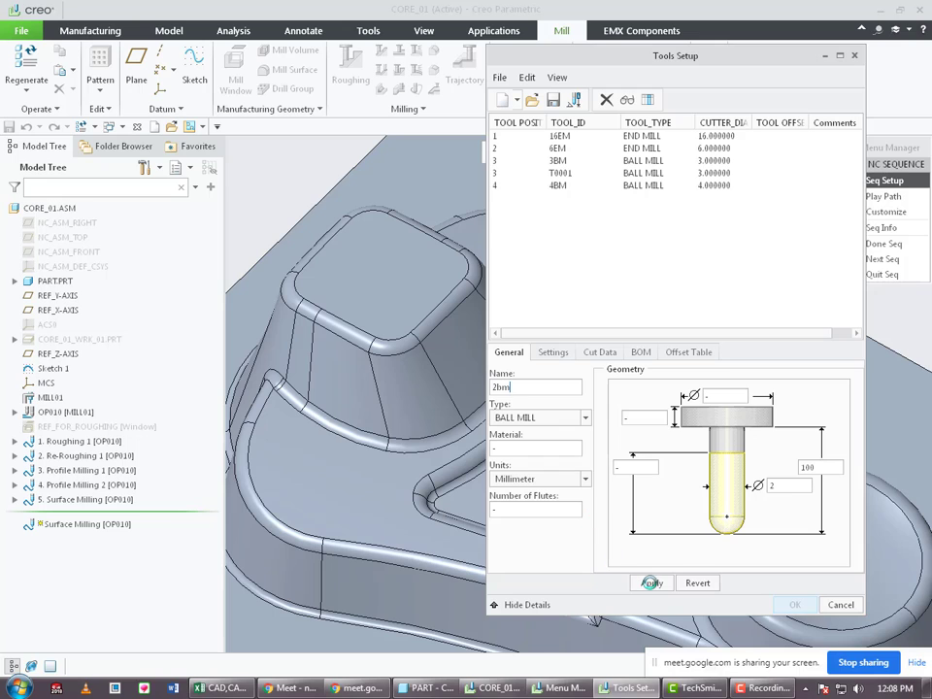
pyautogui.click(792, 603)
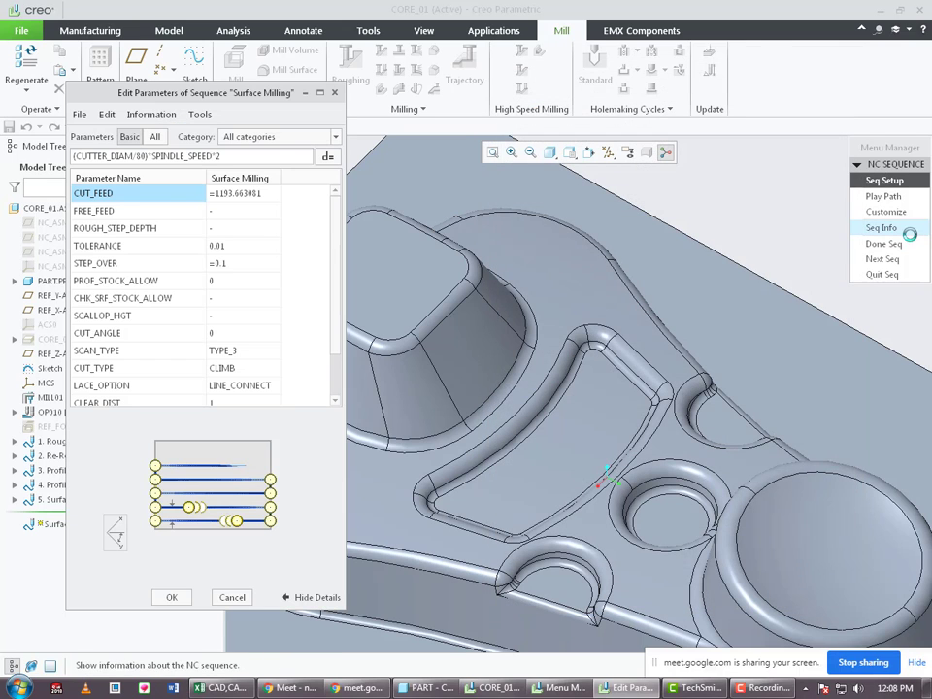
# Set the surface milling cut feed to 700, the free feed to 3000 and the step-over to 0.07.
pyautogui.click(268, 191)
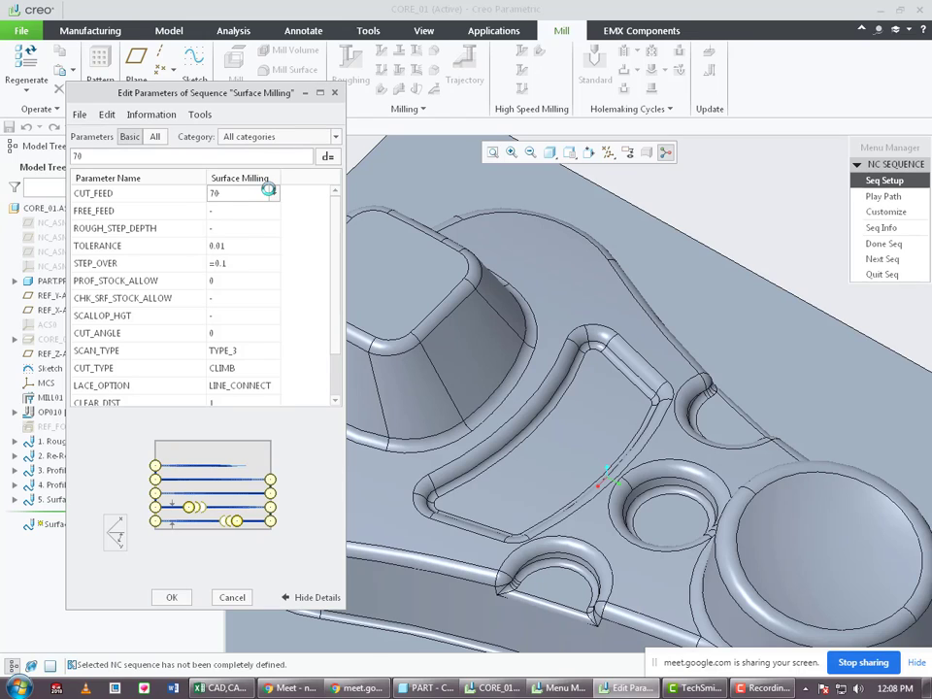
pyautogui.press('Return')
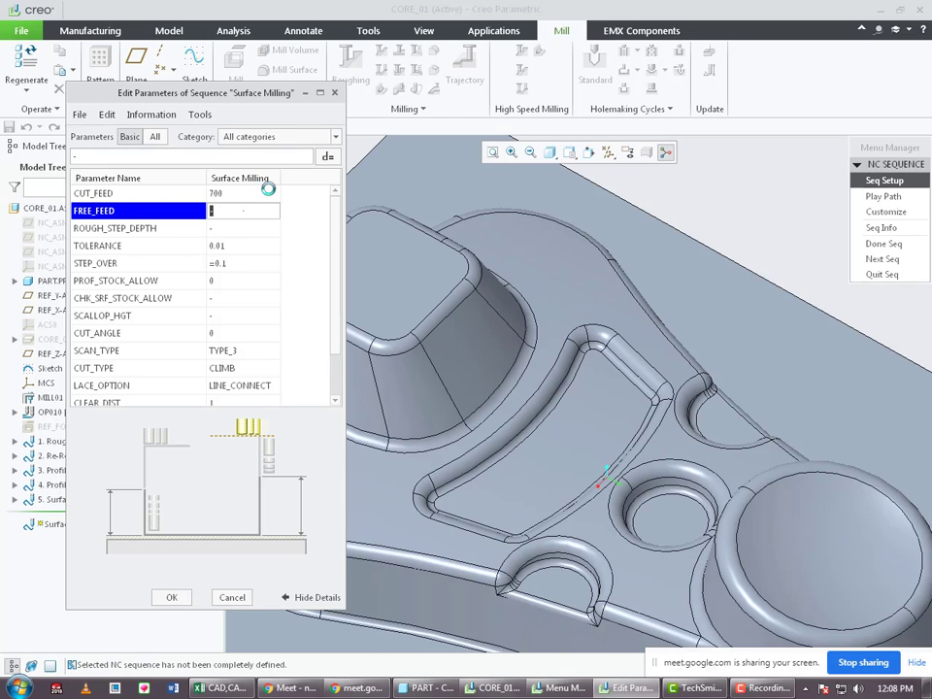
pyautogui.press('Return')
pyautogui.press('Return')
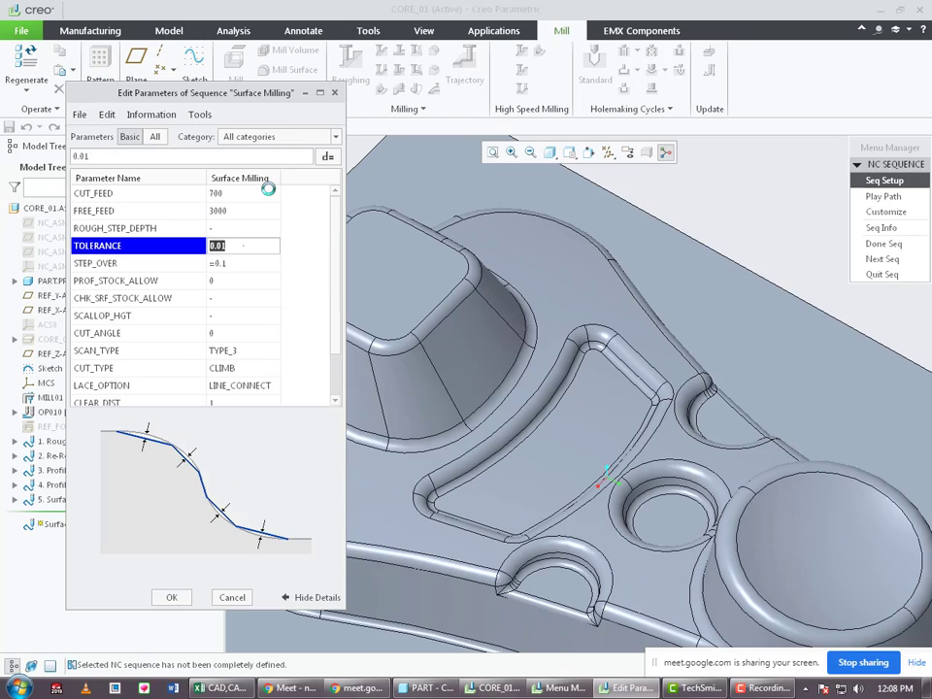
pyautogui.press('Return')
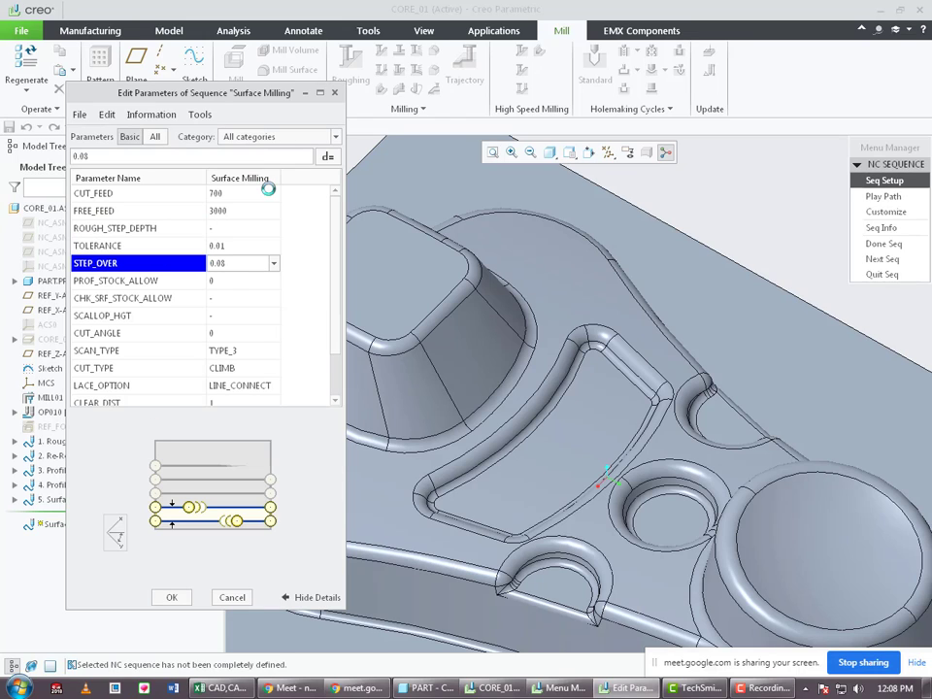
pyautogui.press('Return')
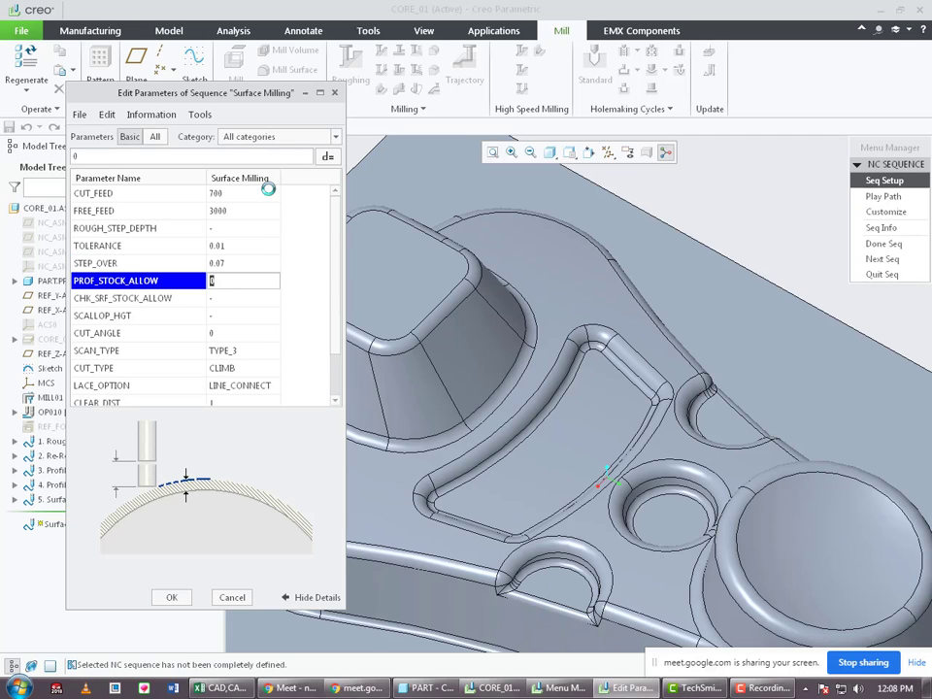
# Enter a fixed spindle speed and accept the remaining surface milling parameters, proceeding to model surface selection.
pyautogui.press('Return')
pyautogui.press('Return')
pyautogui.press('Return')
pyautogui.press('Return')
pyautogui.press('Return')
pyautogui.press('Return')
pyautogui.press('Return')
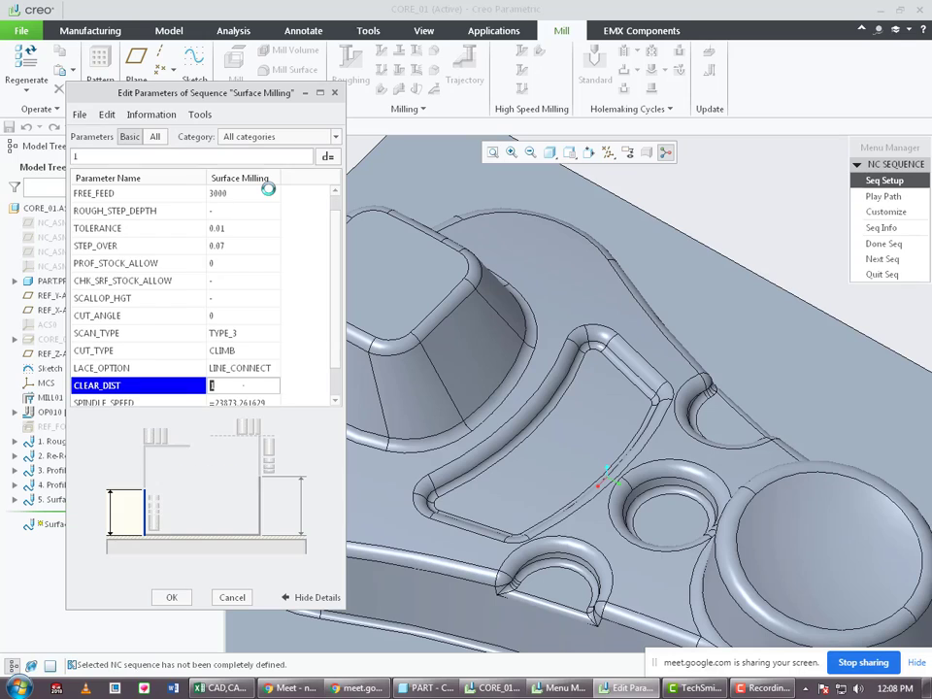
pyautogui.write('150')
pyautogui.press('Return')
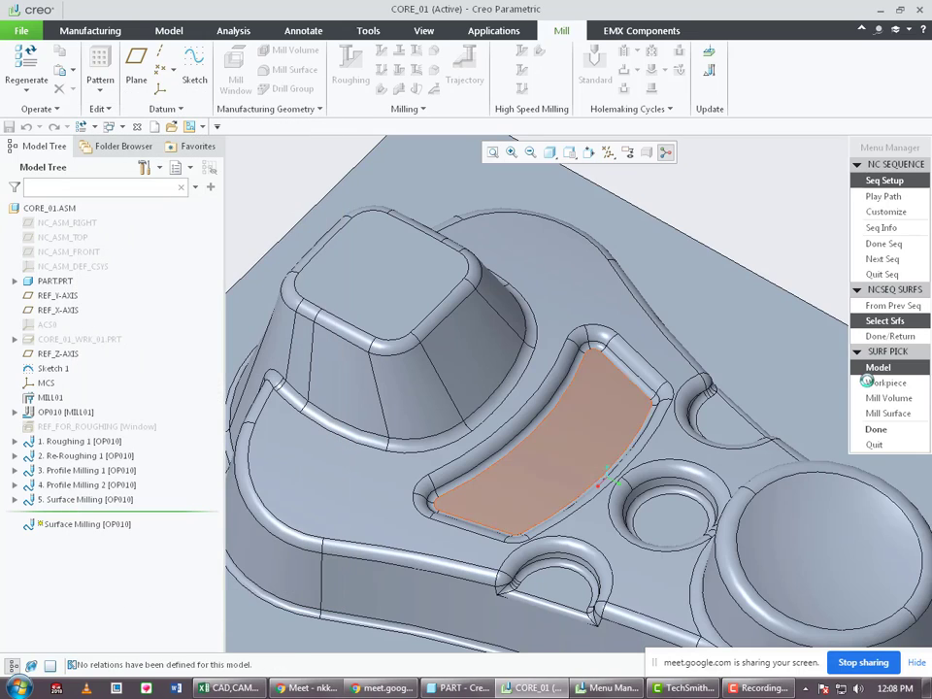
# Select the curved pocket's floor, the fillets at one corner, and the adjoining long curved and short straight walls for machining.
pyautogui.scroll(-4, 291, 426)
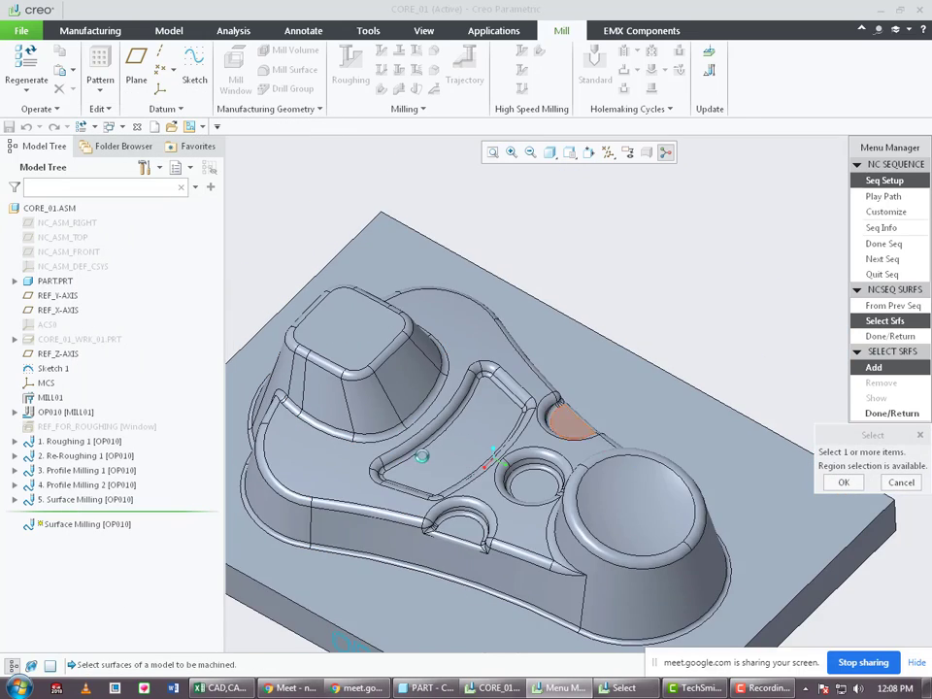
pyautogui.scroll(7, 493, 339)
pyautogui.click(534, 310)
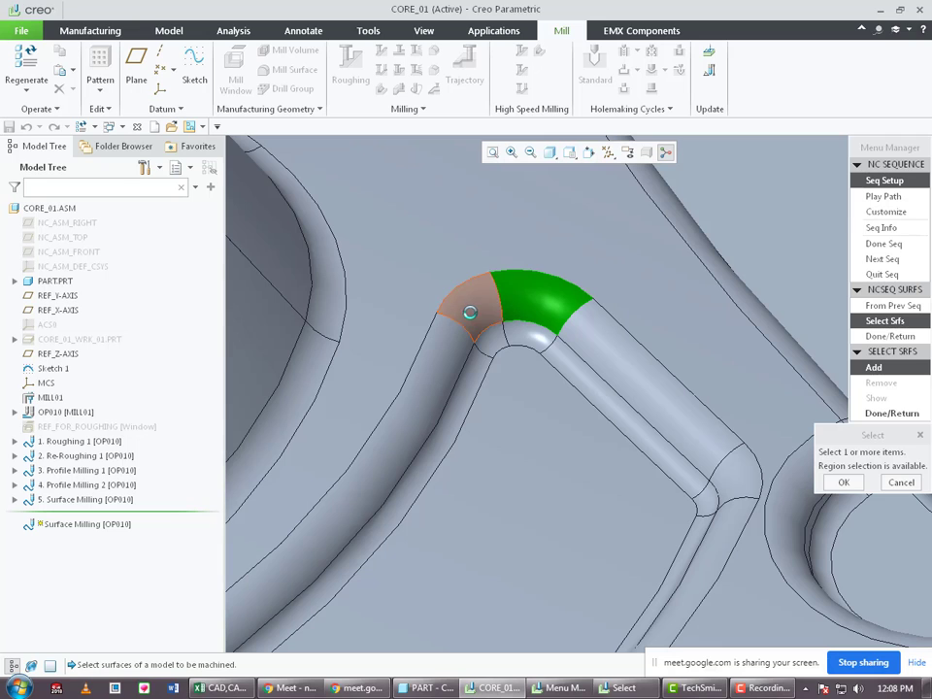
pyautogui.keyDown('ctrl'); pyautogui.click(470, 312); pyautogui.keyUp('ctrl')
pyautogui.keyDown('ctrl'); pyautogui.click(488, 345); pyautogui.keyUp('ctrl')
pyautogui.keyDown('ctrl'); pyautogui.click(528, 336); pyautogui.keyUp('ctrl')
pyautogui.keyDown('ctrl'); pyautogui.click(518, 372); pyautogui.keyUp('ctrl')
pyautogui.keyDown('ctrl'); pyautogui.click(466, 374); pyautogui.keyUp('ctrl')
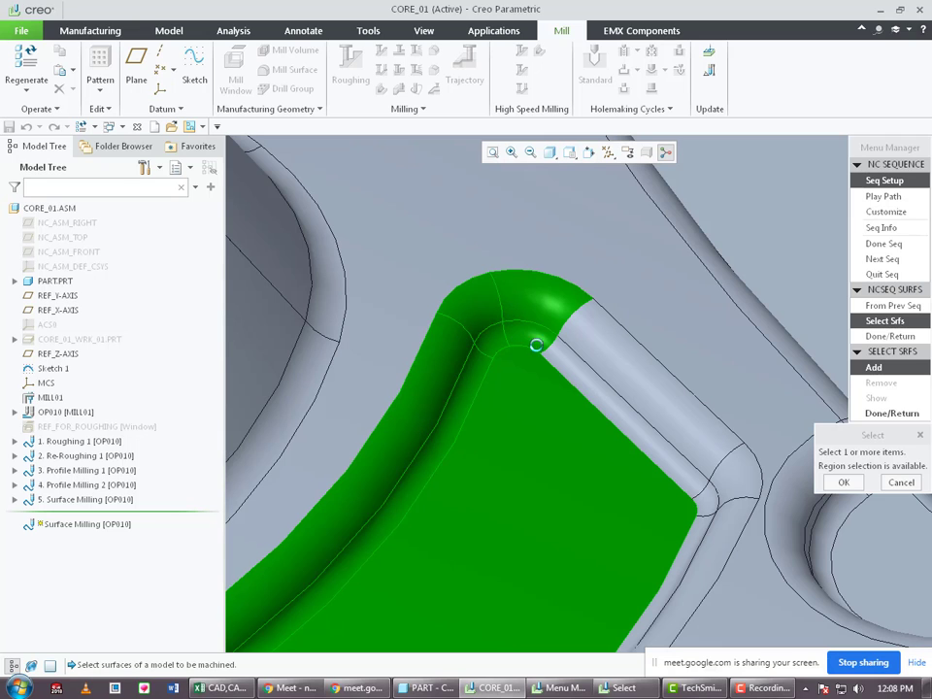
pyautogui.keyDown('ctrl'); pyautogui.click(566, 377); pyautogui.keyUp('ctrl')
# Add the curved pocket's remaining wall and corner fillet surfaces and complete the machining surface selection.
pyautogui.scroll(-3, 563, 322)
pyautogui.scroll(4, 622, 379)
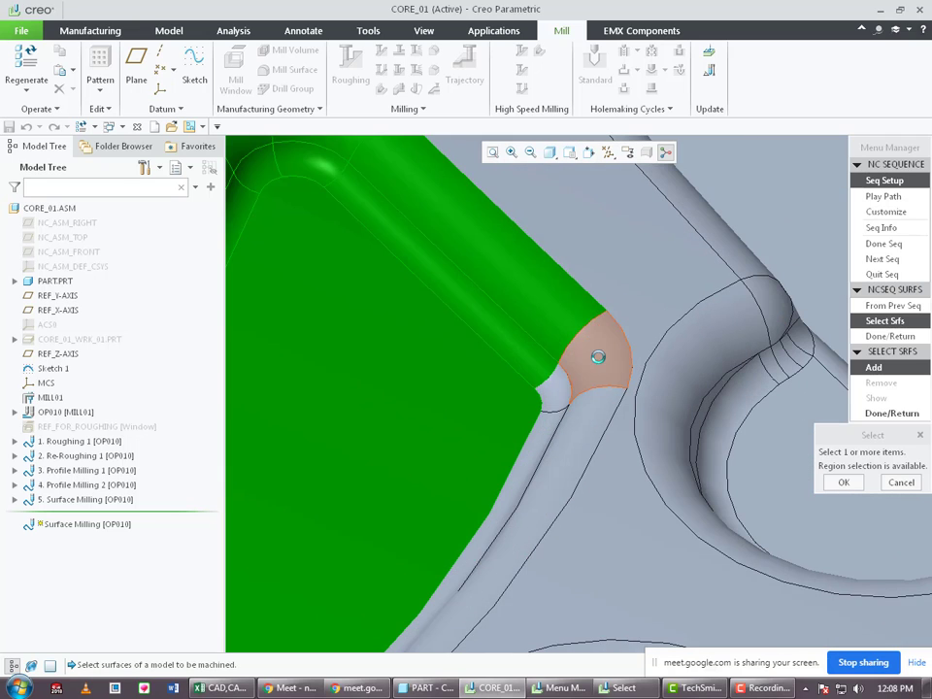
pyautogui.scroll(-5, 630, 369)
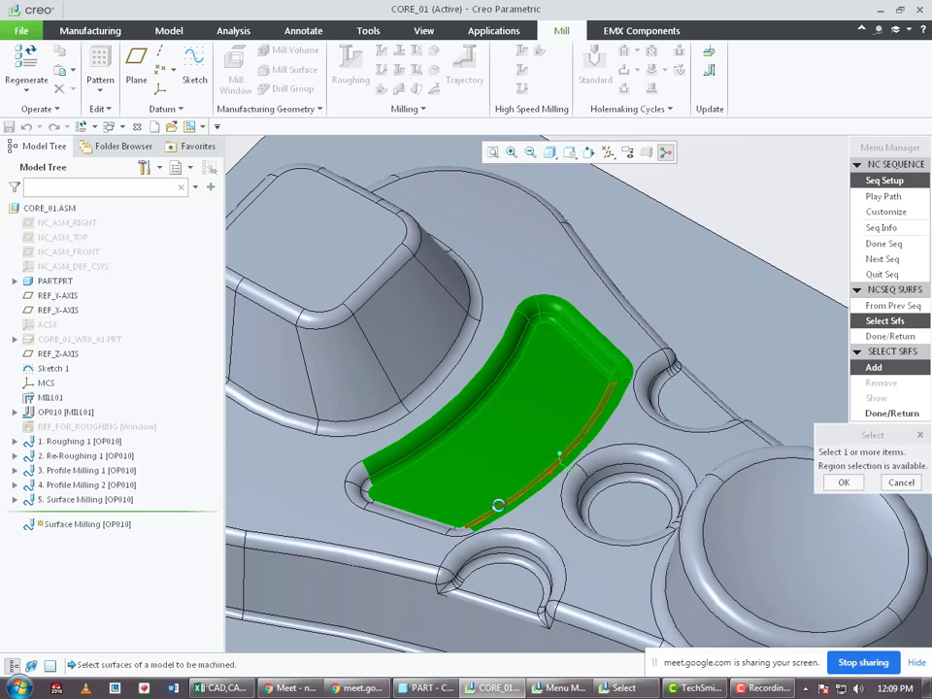
pyautogui.scroll(5, 479, 545)
pyautogui.keyDown('ctrl'); pyautogui.click(466, 527); pyautogui.keyUp('ctrl')
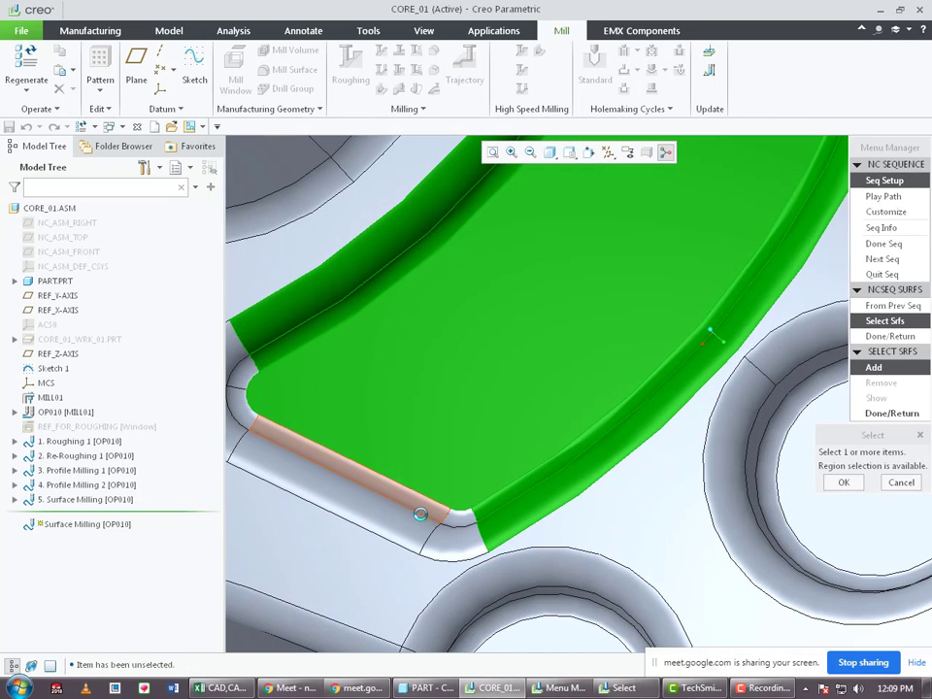
pyautogui.scroll(-4, 388, 485)
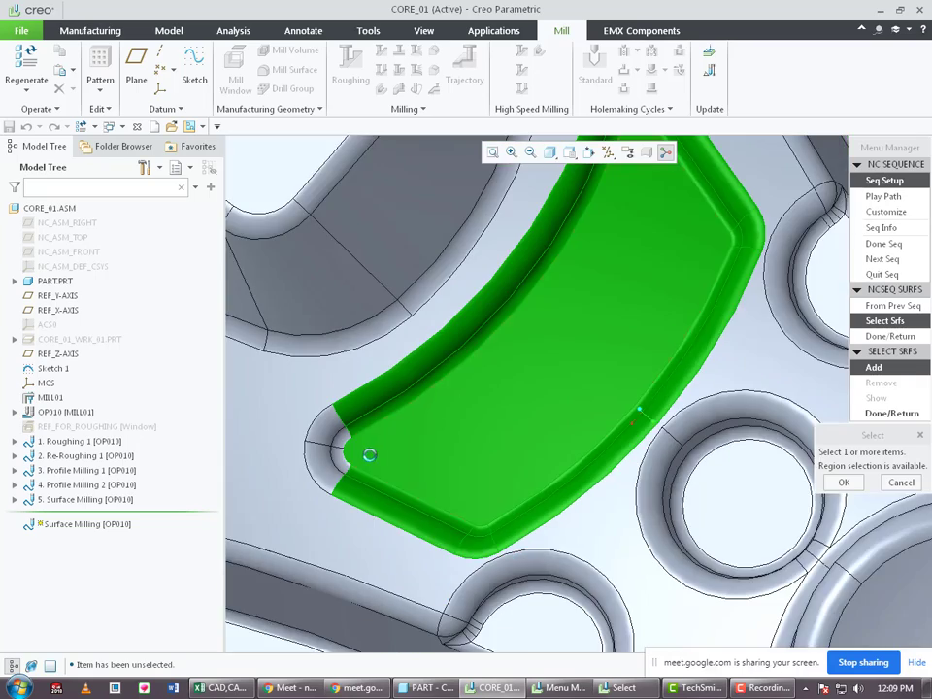
pyautogui.scroll(6, 308, 491)
pyautogui.scroll(-5, 318, 425)
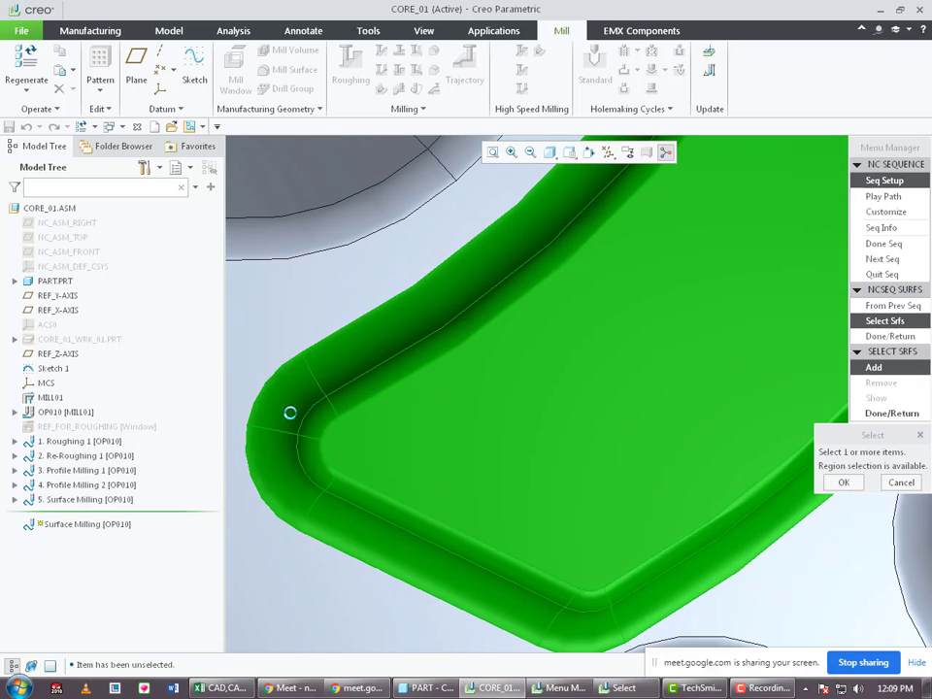
pyautogui.moveTo(380, 497); pyautogui.dragTo(426, 499, button='middle')
pyautogui.scroll(2, 428, 506)
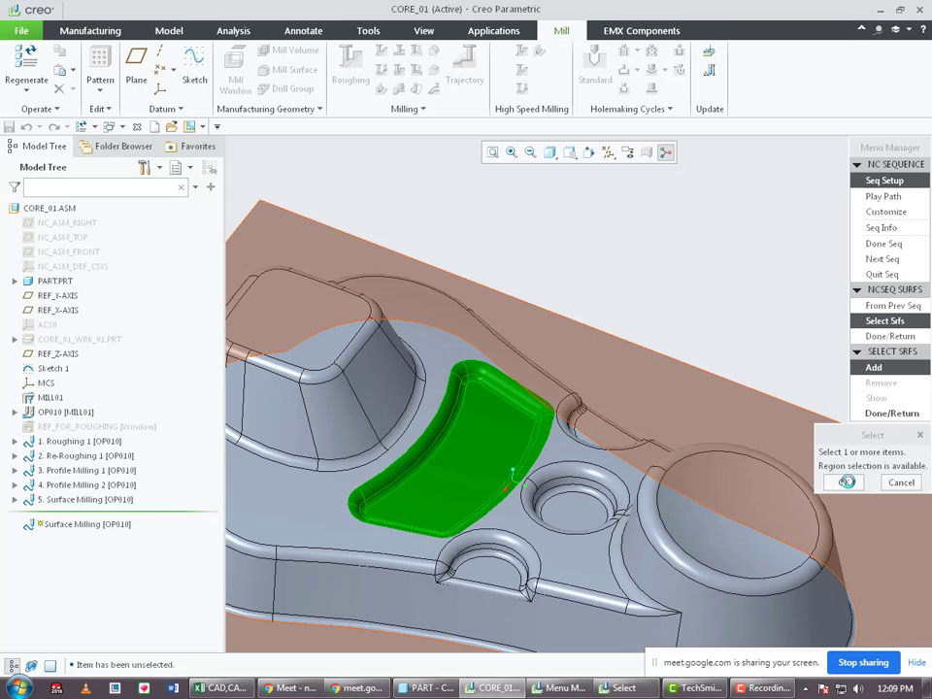
pyautogui.click(848, 483)
pyautogui.click(892, 412)
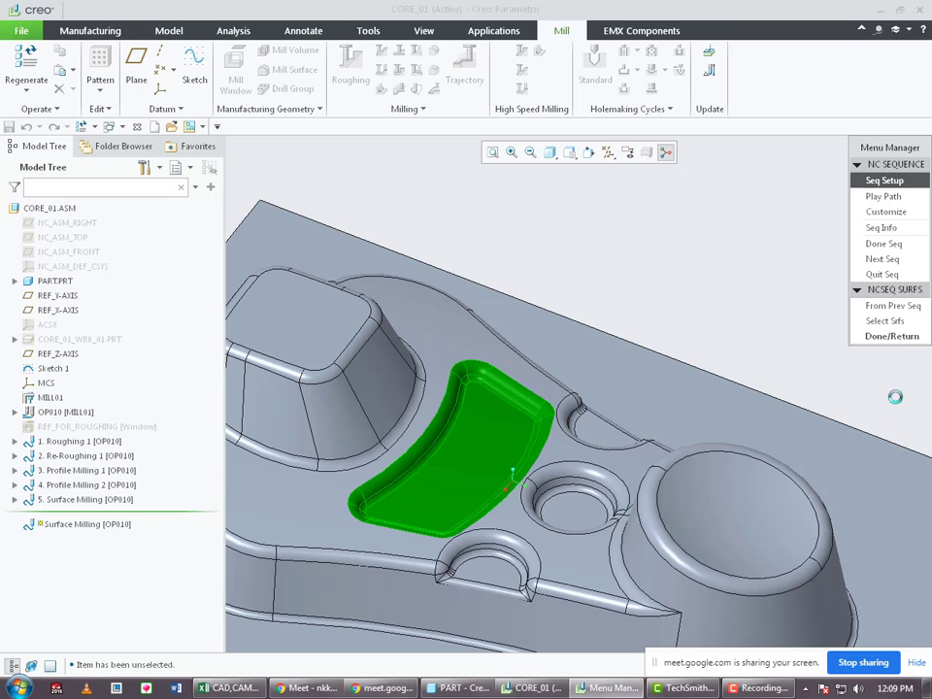
# Play the sixth surface milling sequence's tool path on screen at a faster display speed.
pyautogui.click(883, 197)
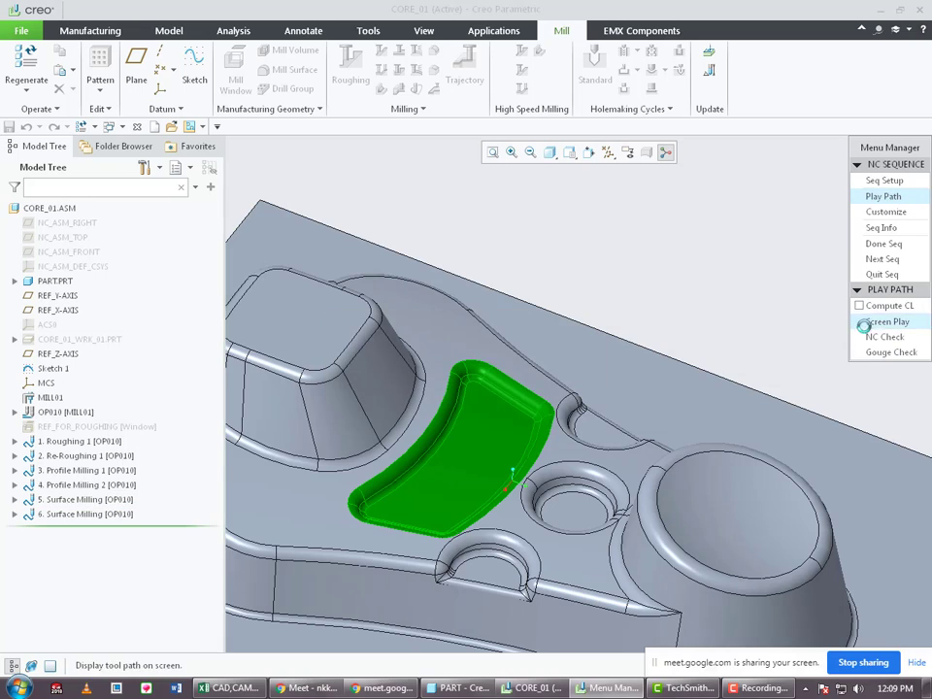
pyautogui.click(888, 321)
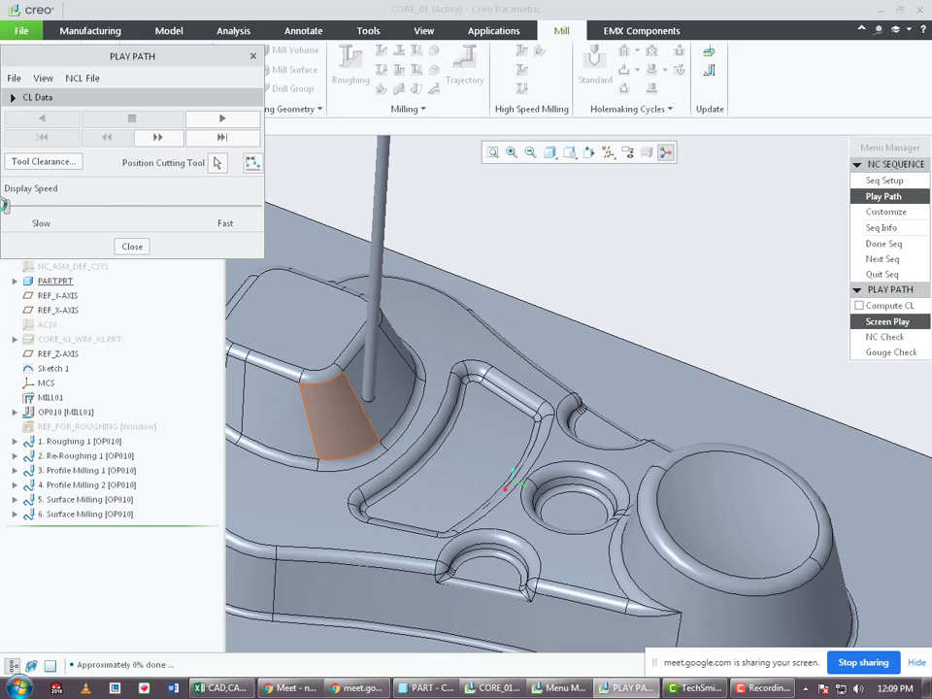
pyautogui.click(223, 120)
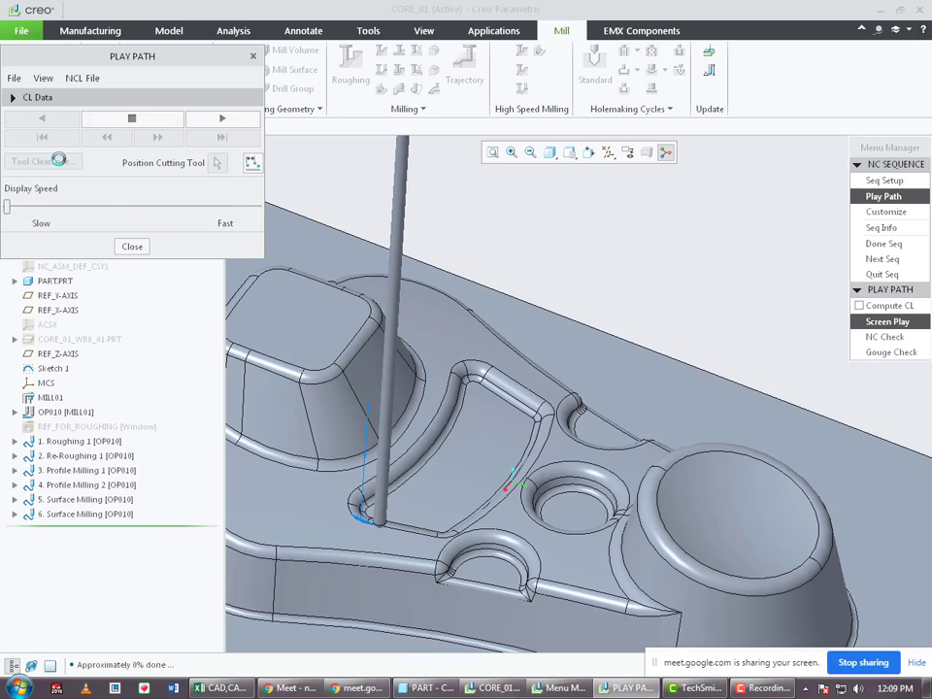
pyautogui.moveTo(4, 203); pyautogui.dragTo(98, 217)
pyautogui.moveTo(473, 518); pyautogui.dragTo(462, 540, button='middle')
pyautogui.scroll(-5, 462, 537)
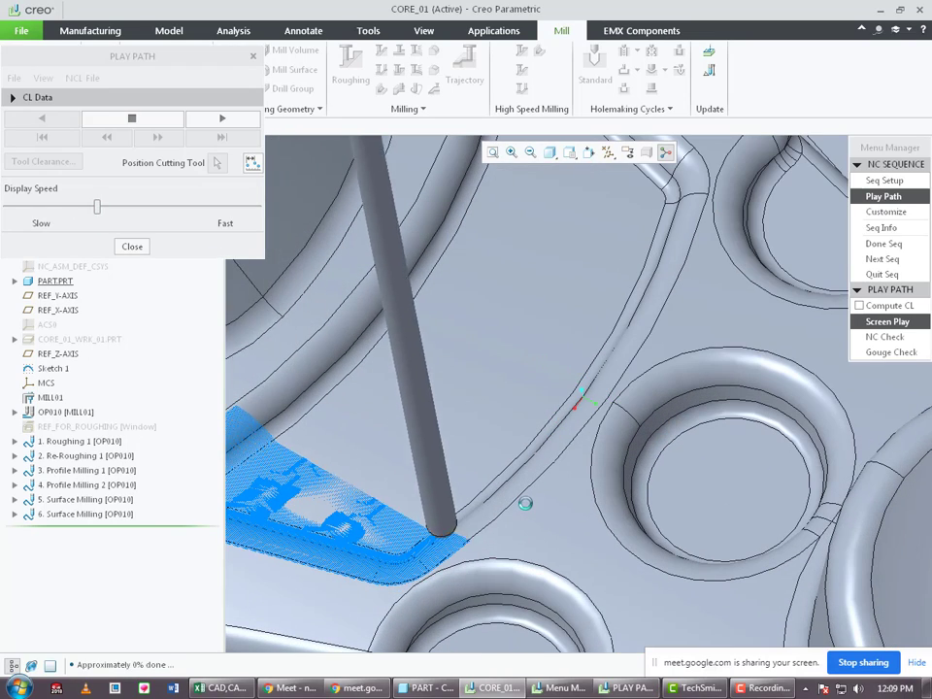
# Inspect the tool path across the curved pocket, end the playback and complete the surface milling sequence.
pyautogui.scroll(5, 462, 538)
pyautogui.scroll(-4, 462, 538)
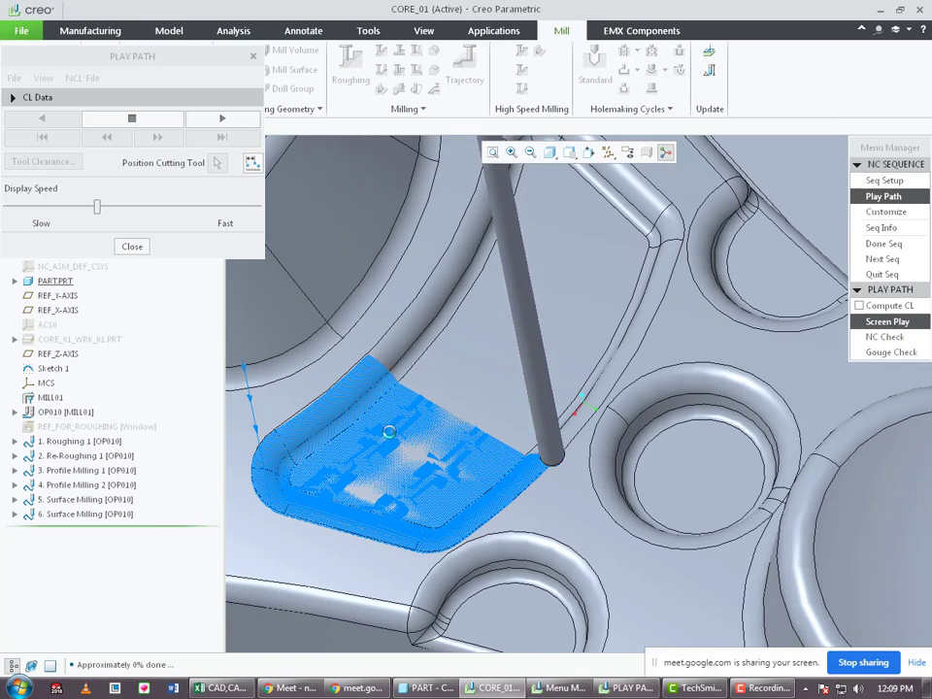
pyautogui.moveTo(444, 474)
pyautogui.mouseDown(button='middle')
pyautogui.moveTo(473, 403)
pyautogui.moveTo(447, 428)
pyautogui.mouseUp(button='middle')
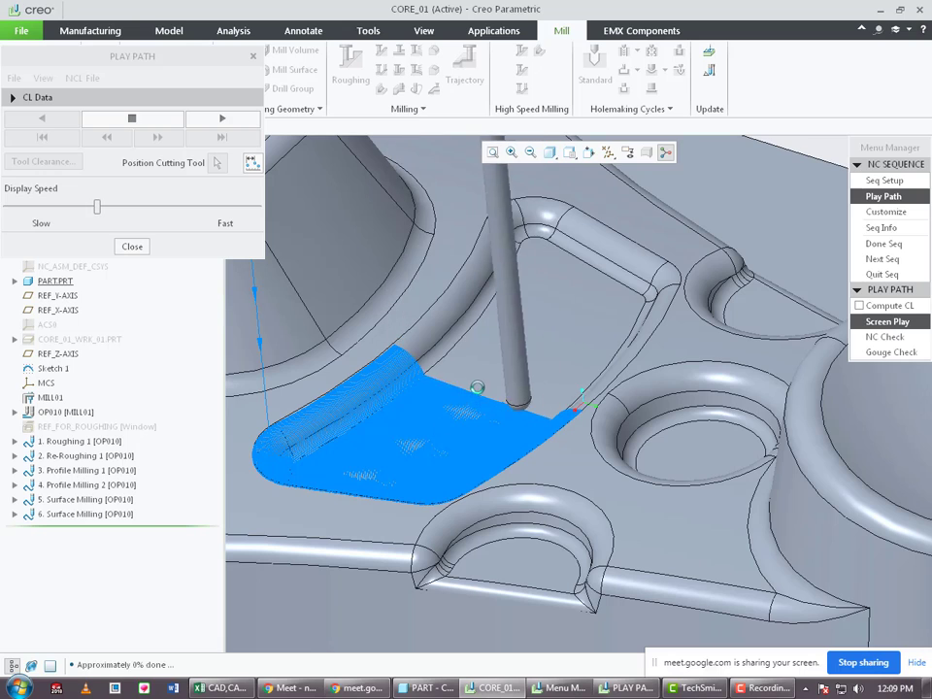
pyautogui.scroll(-4, 449, 355)
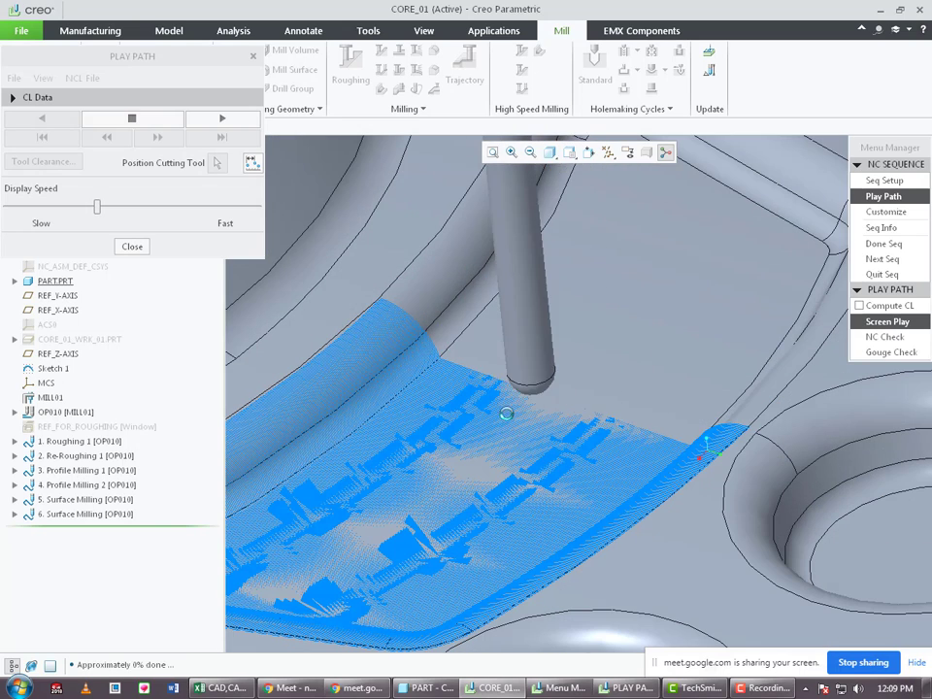
pyautogui.scroll(4, 510, 425)
pyautogui.scroll(2, 510, 430)
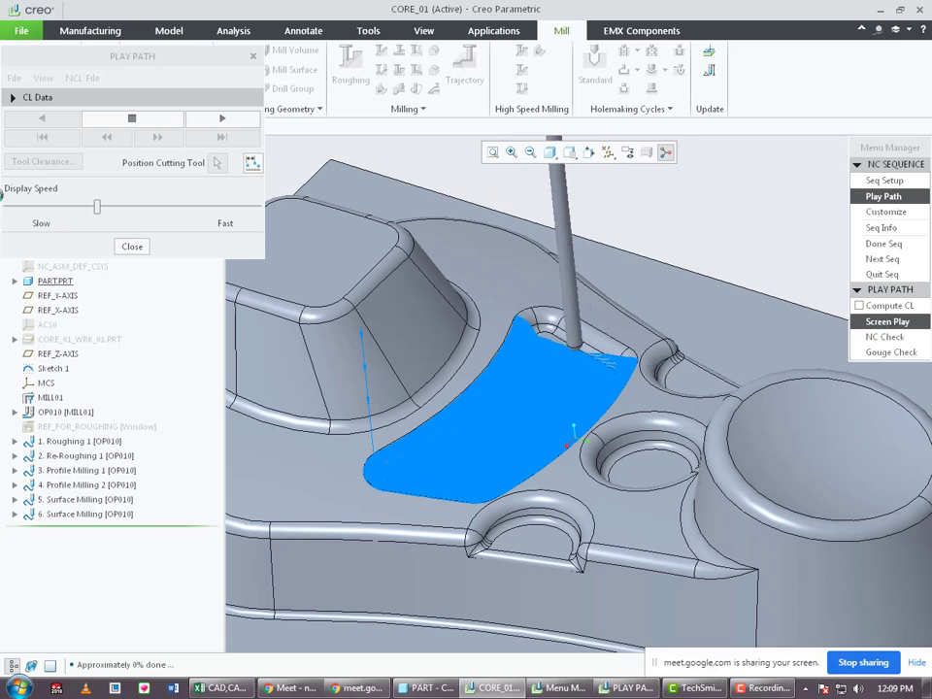
pyautogui.click(131, 246)
pyautogui.click(884, 256)
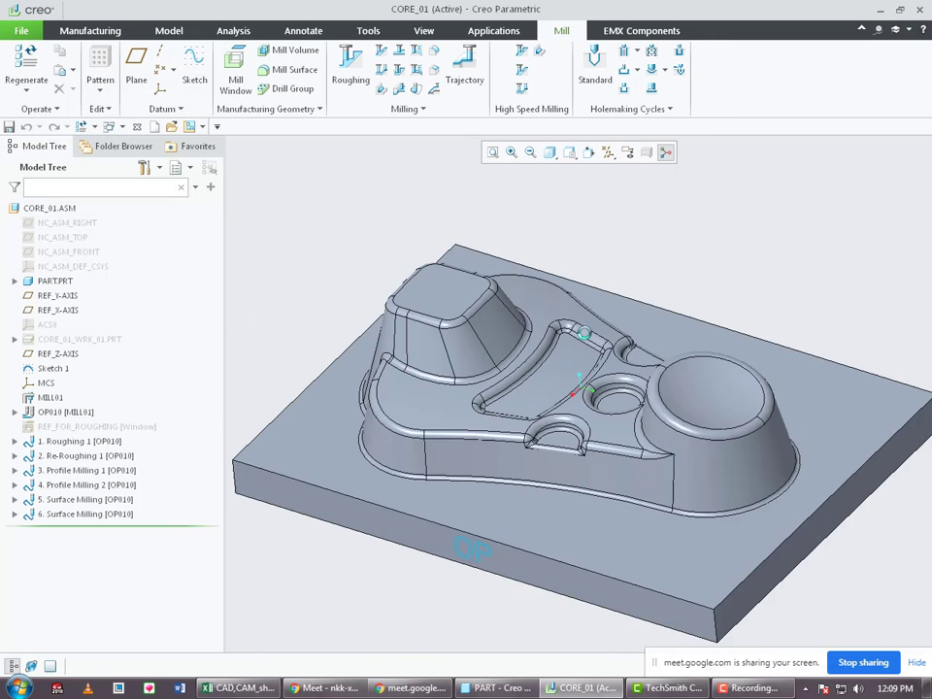
# Copy the sixth surface milling sequence and paste it to start placing a duplicate.
pyautogui.scroll(4, 537, 387)
pyautogui.scroll(1, 548, 447)
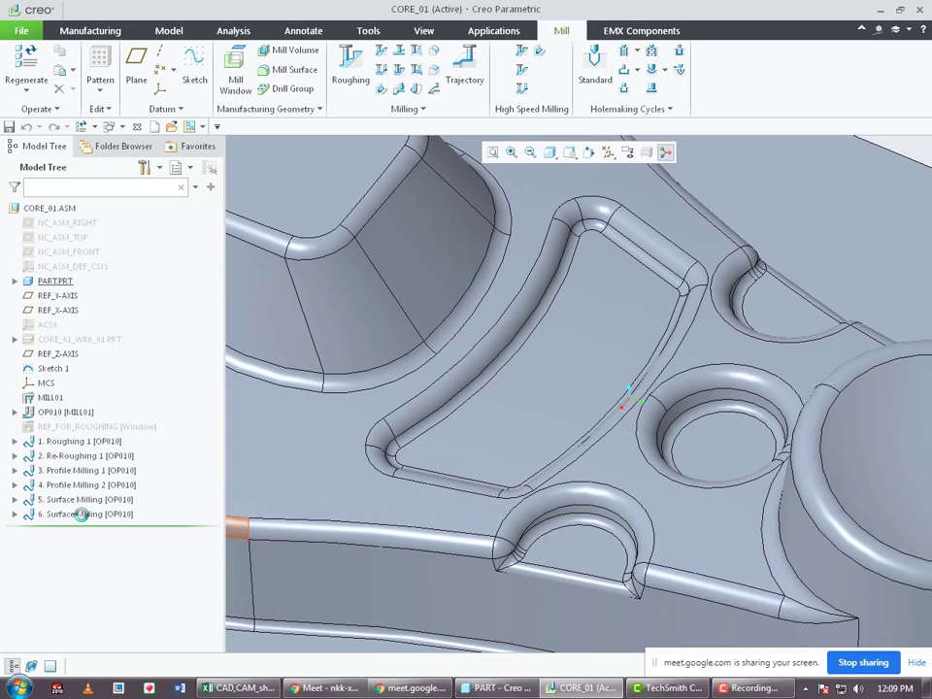
pyautogui.click(82, 514)
pyautogui.rightClick(83, 514)
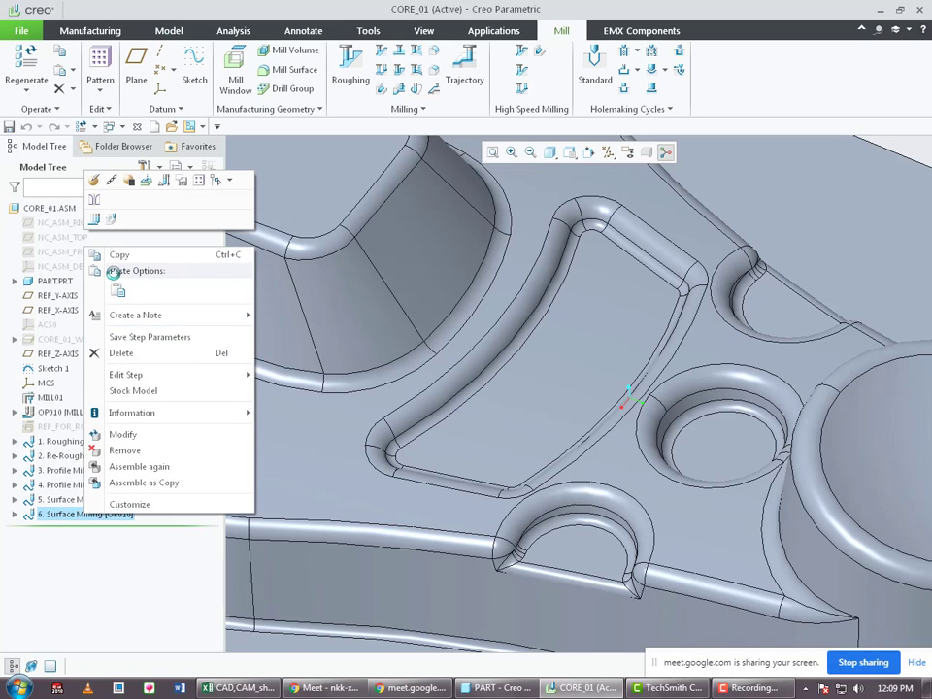
pyautogui.click(119, 255)
pyautogui.rightClick(95, 516)
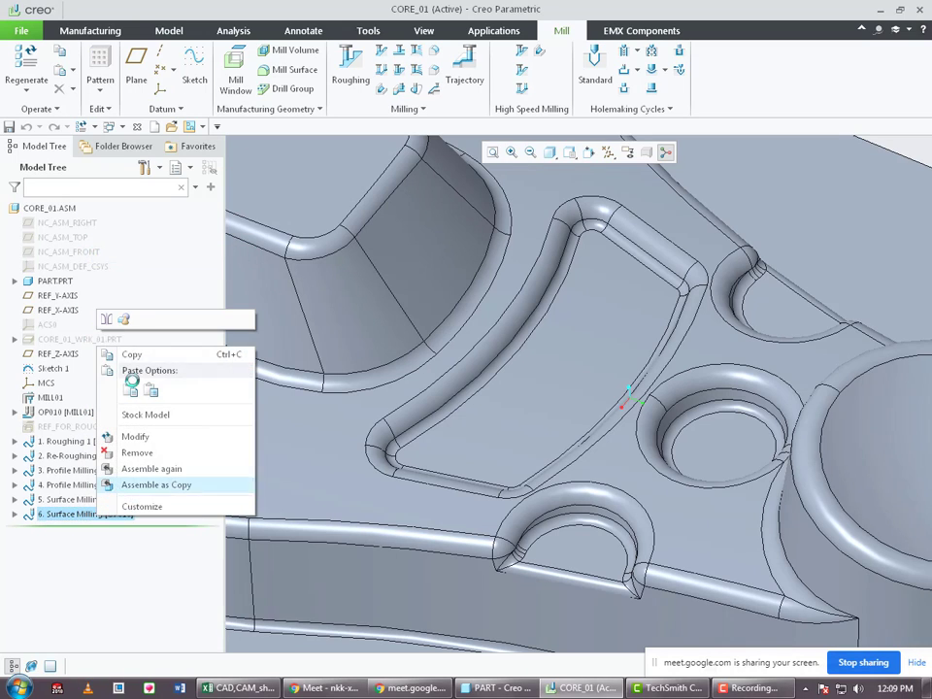
pyautogui.click(129, 389)
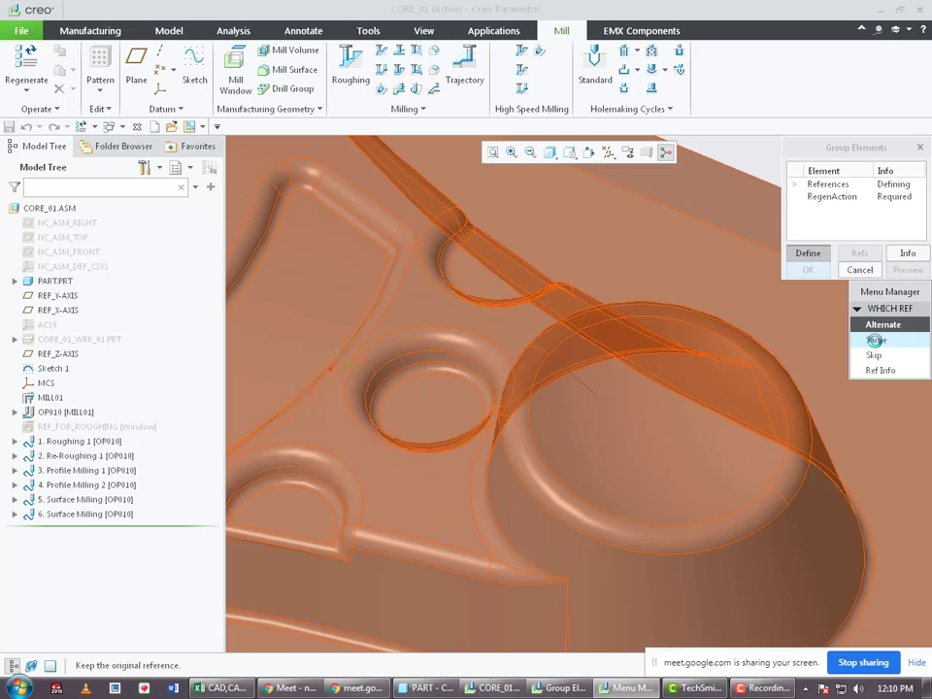
# Keep the same original references for every element of the pasted surface milling sequence.
pyautogui.click(876, 340)
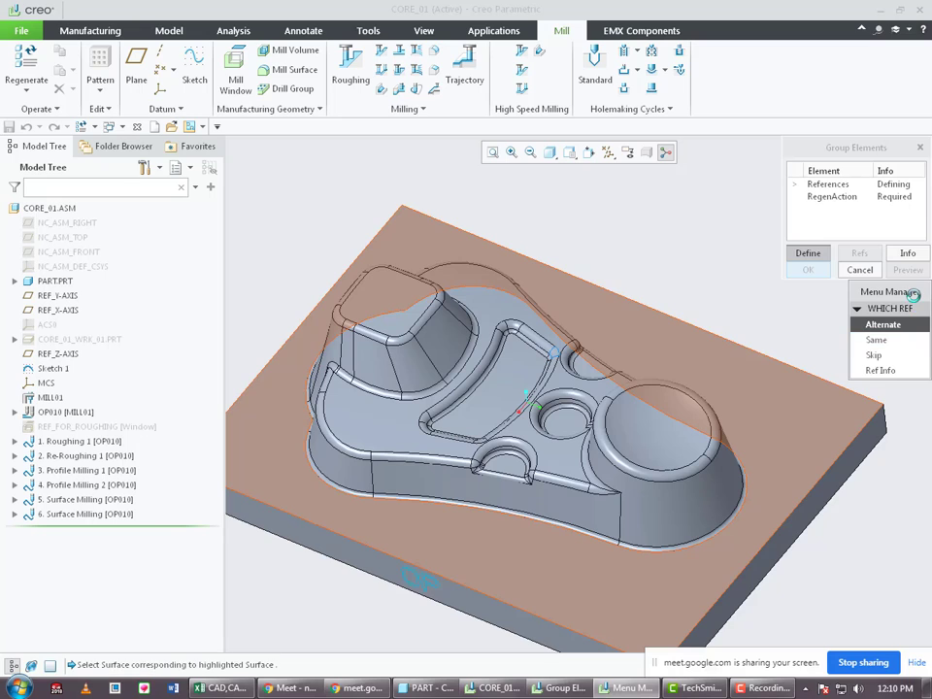
pyautogui.moveTo(906, 293); pyautogui.dragTo(682, 140)
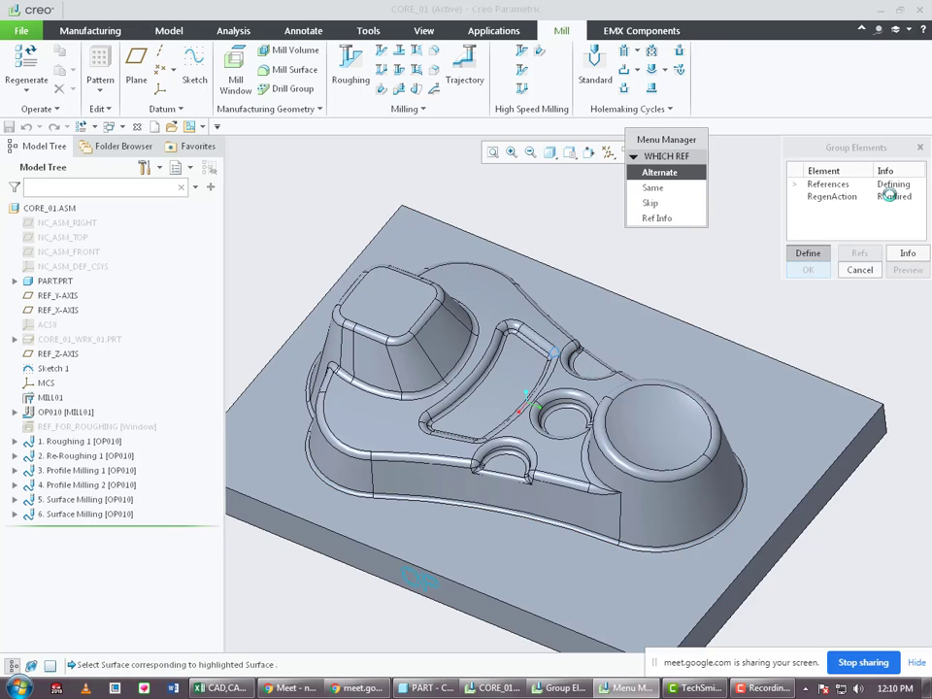
pyautogui.click(820, 202)
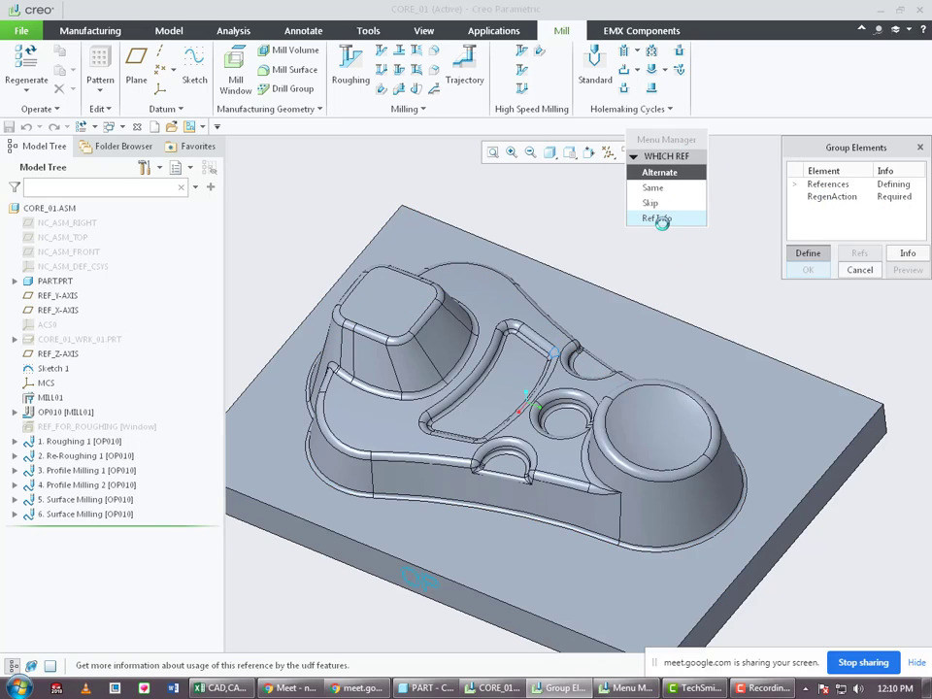
pyautogui.click(652, 188)
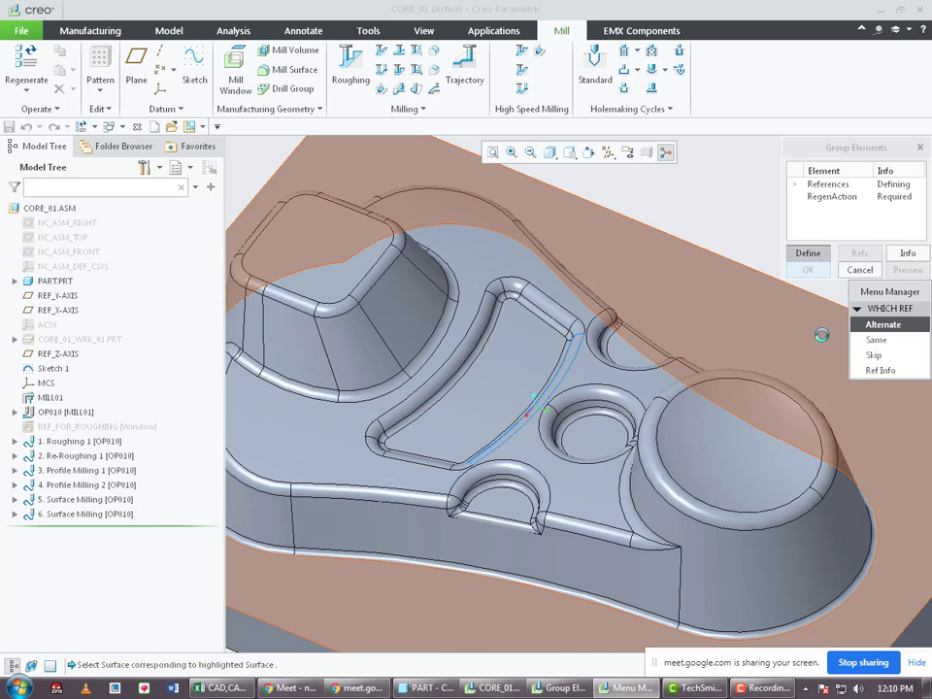
pyautogui.scroll(-3, 568, 348)
pyautogui.click(893, 342)
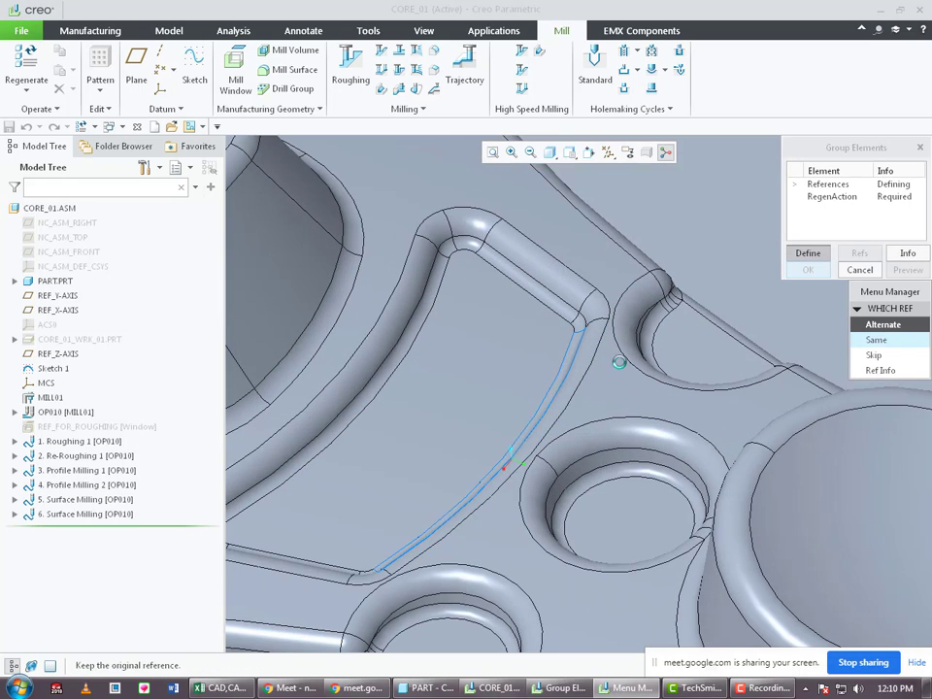
pyautogui.scroll(-2, 573, 343)
pyautogui.scroll(4, 556, 334)
pyautogui.click(891, 341)
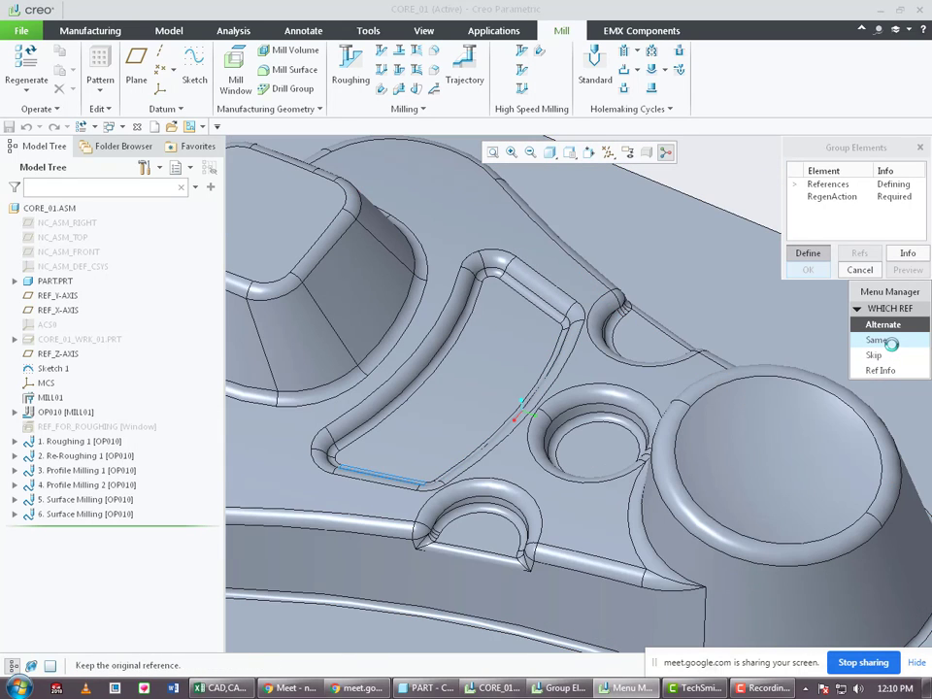
pyautogui.click(891, 342)
pyautogui.click(891, 342)
pyautogui.click(891, 341)
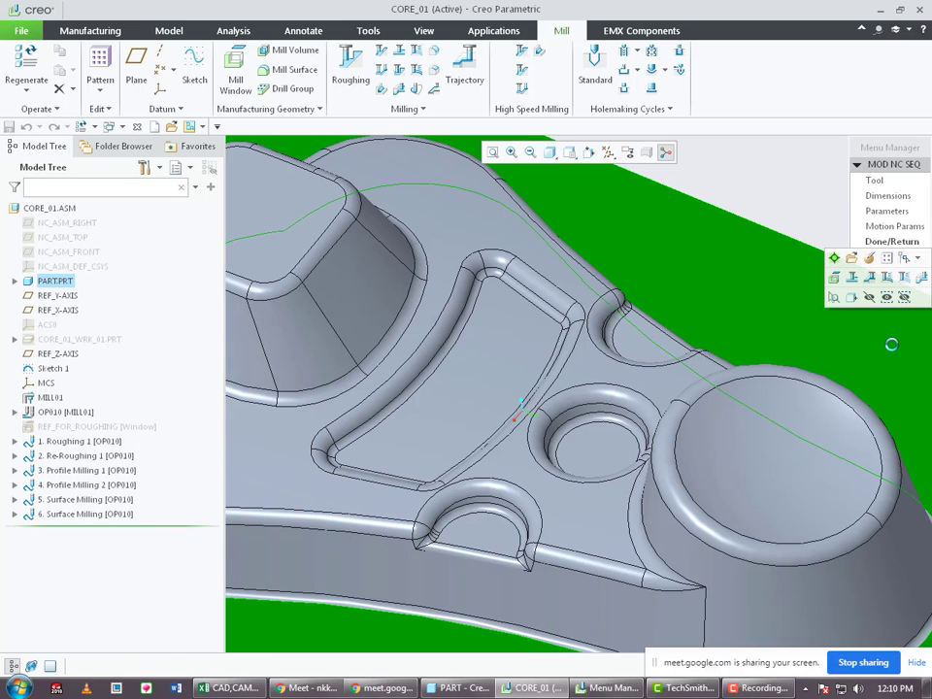
# Accept the duplicated sequence's tool and parameters without modification and complete its group placement.
pyautogui.scroll(4, 583, 346)
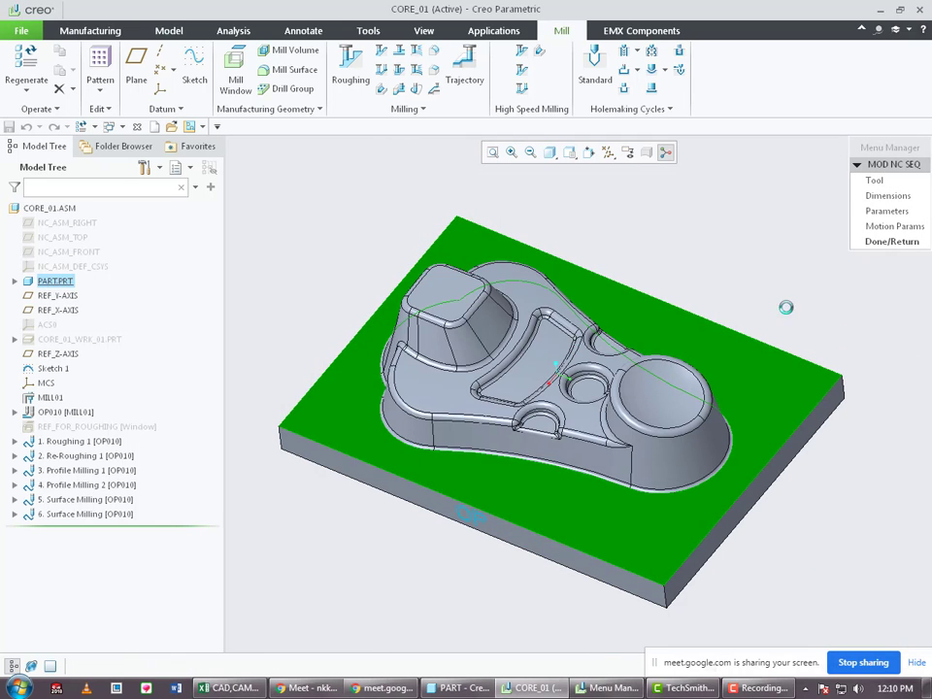
pyautogui.click(906, 242)
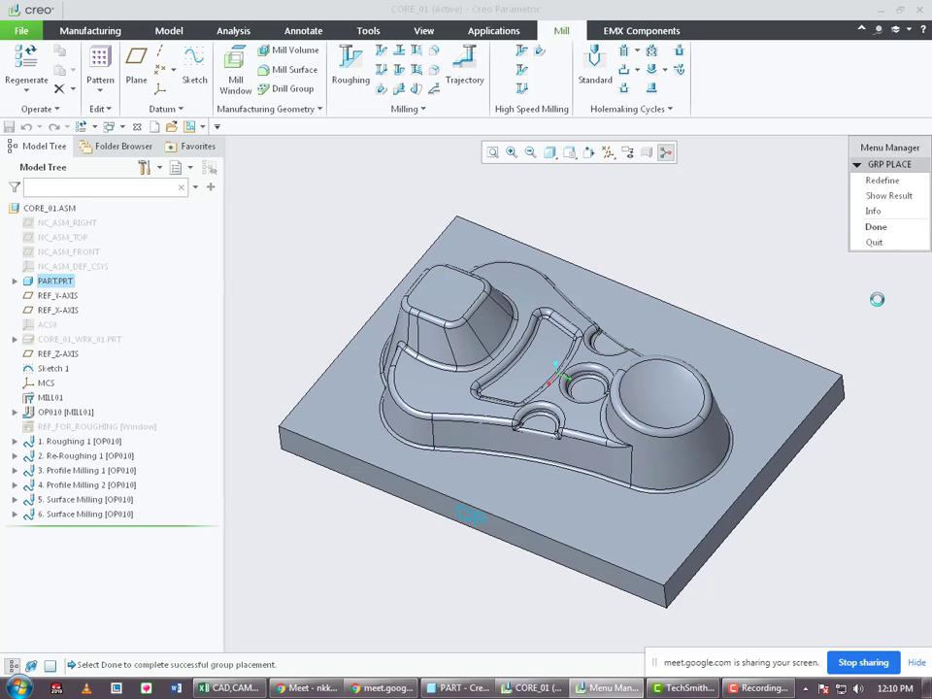
pyautogui.click(891, 227)
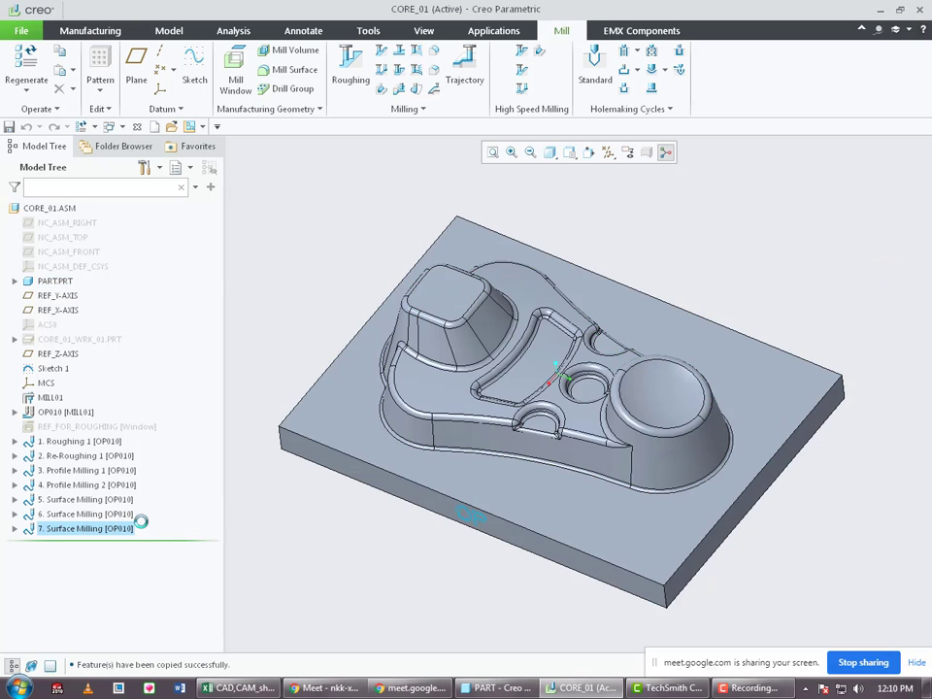
# Delete the duplicated seventh surface milling sequence and confirm its removal.
pyautogui.rightClick(86, 528)
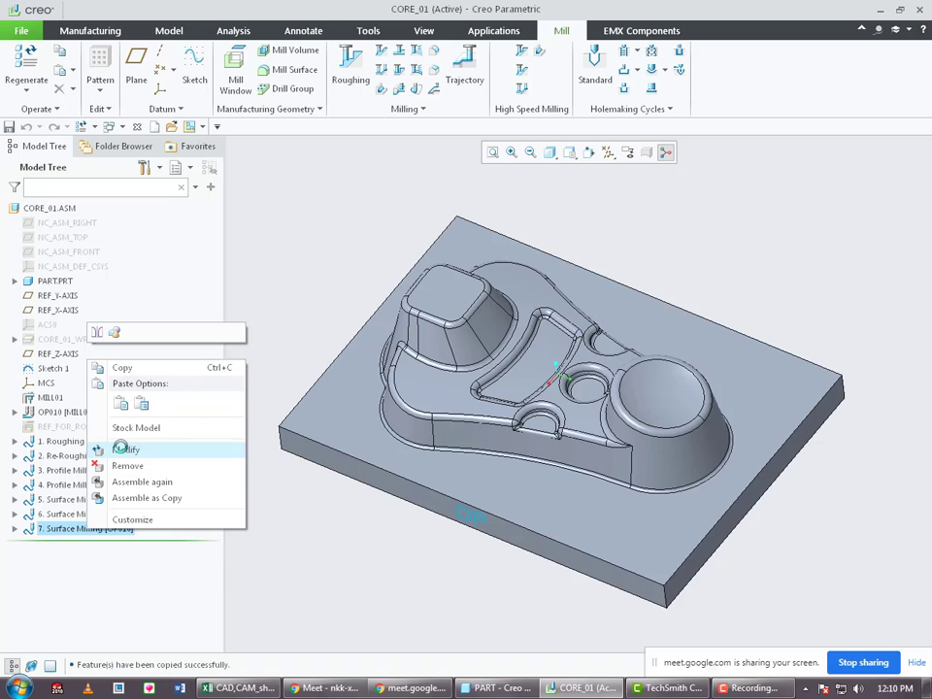
pyautogui.click(244, 470)
pyautogui.click(286, 500)
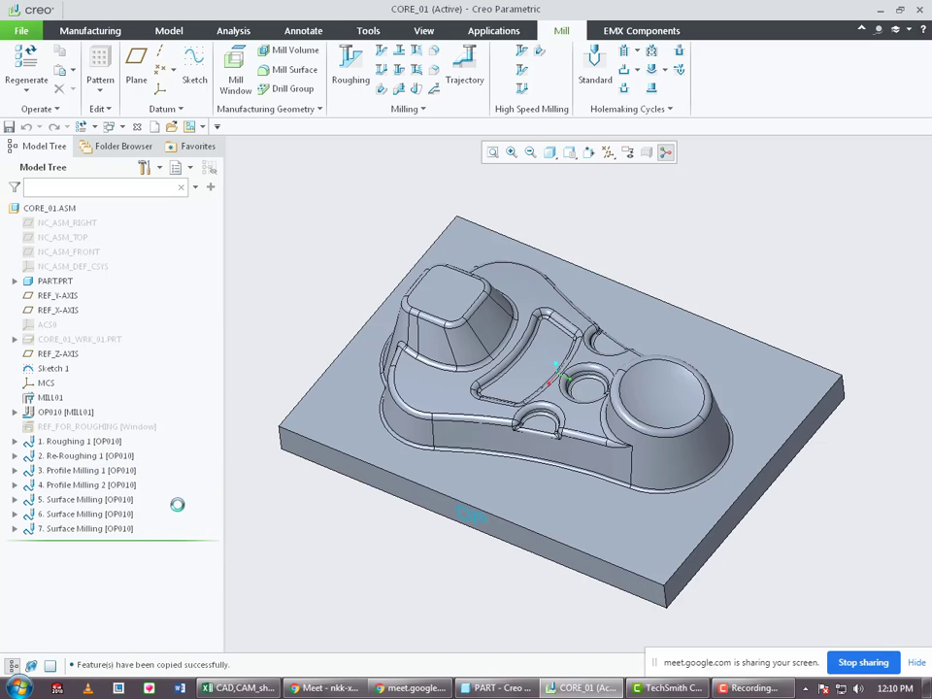
pyautogui.click(123, 485)
pyautogui.rightClick(104, 528)
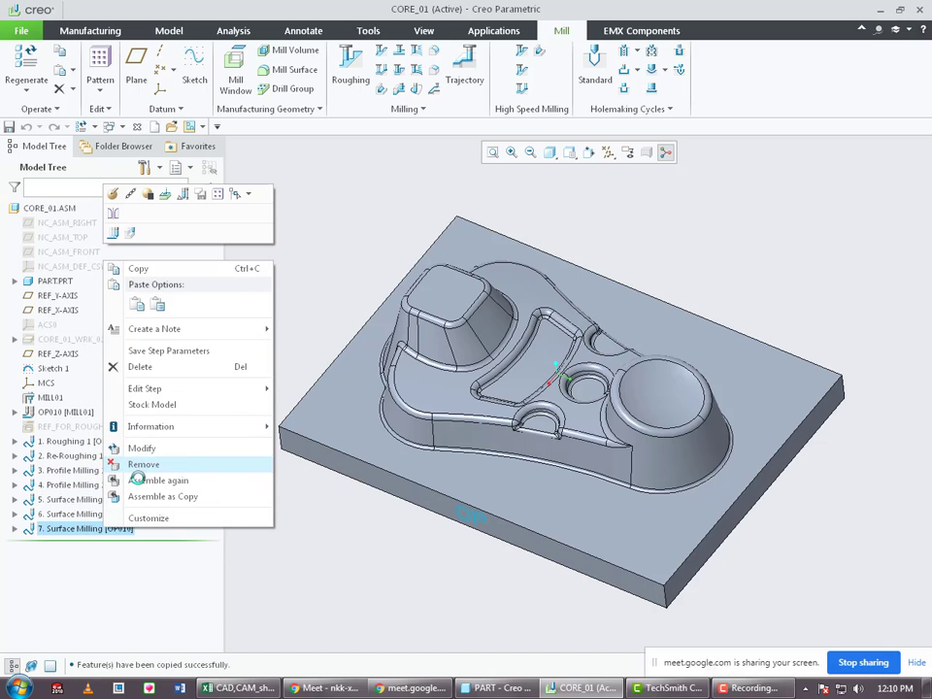
pyautogui.click(141, 366)
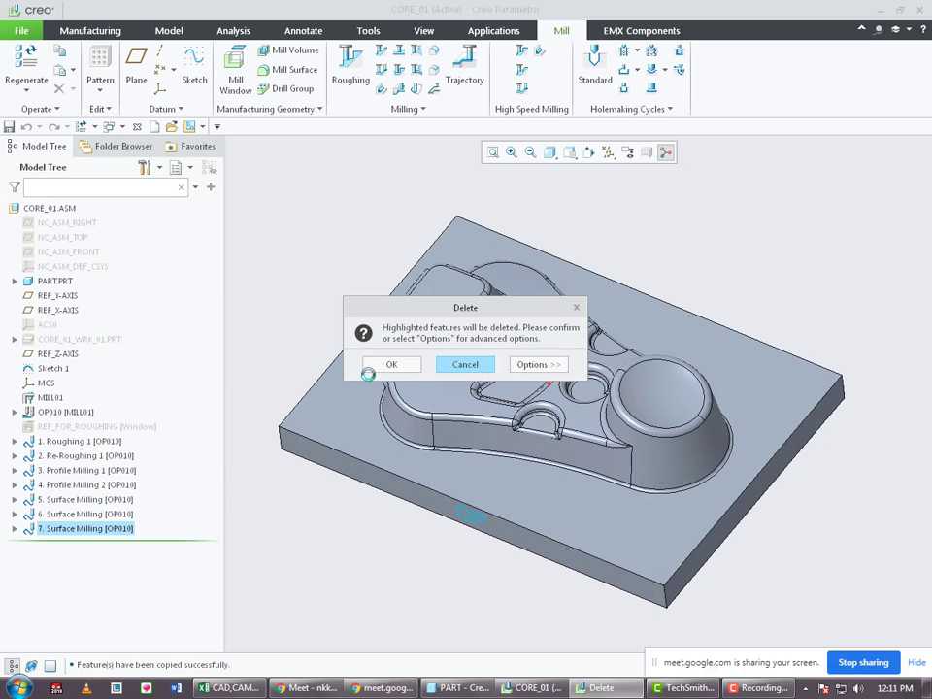
pyautogui.click(370, 370)
# Copy the sixth surface milling sequence again and paste it for a fresh placement.
pyautogui.rightClick(89, 512)
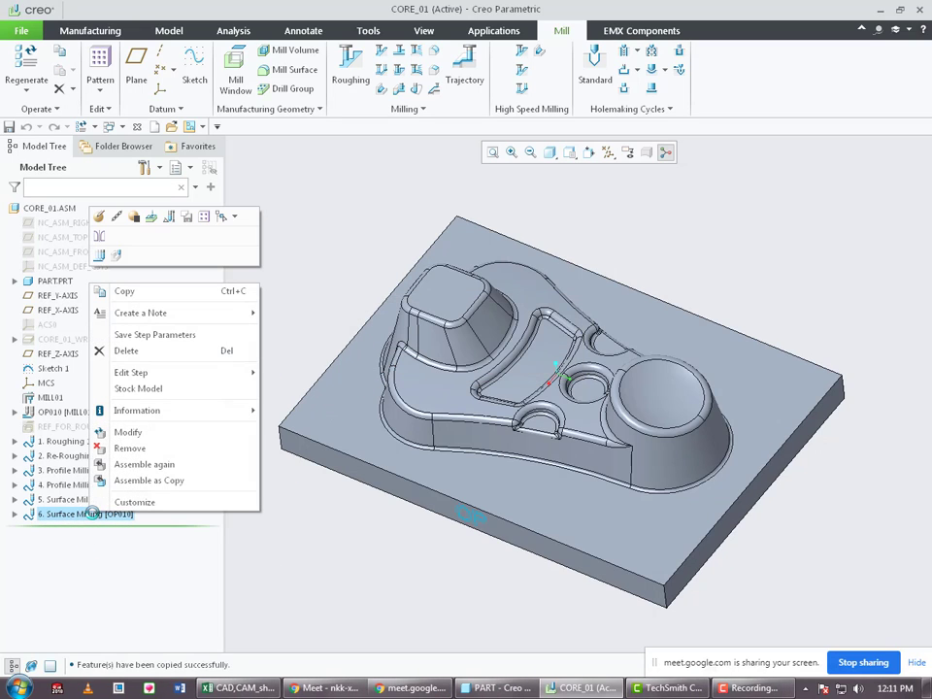
pyautogui.click(123, 290)
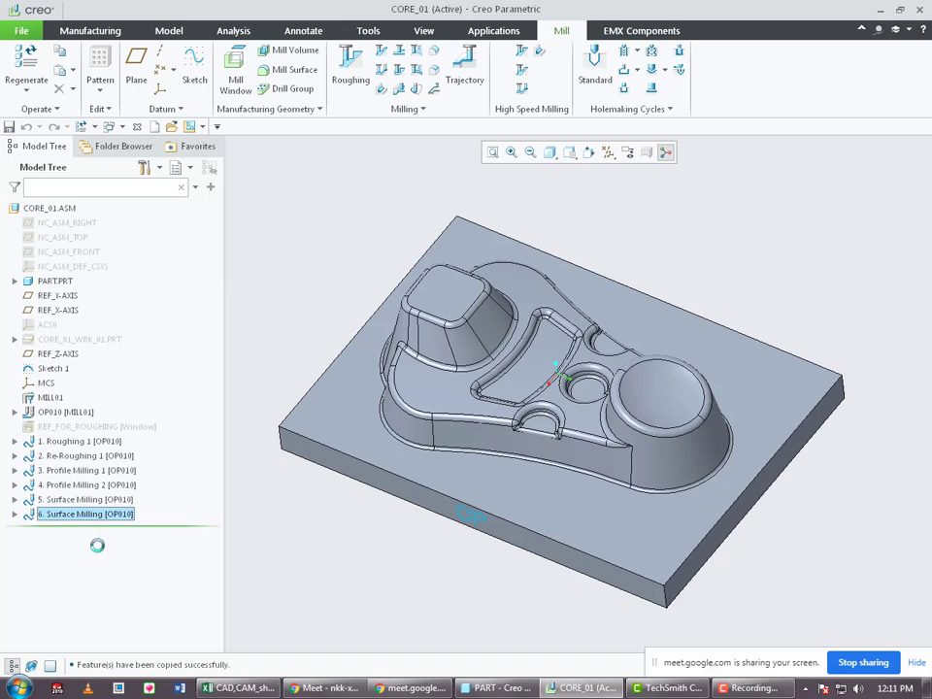
pyautogui.rightClick(112, 511)
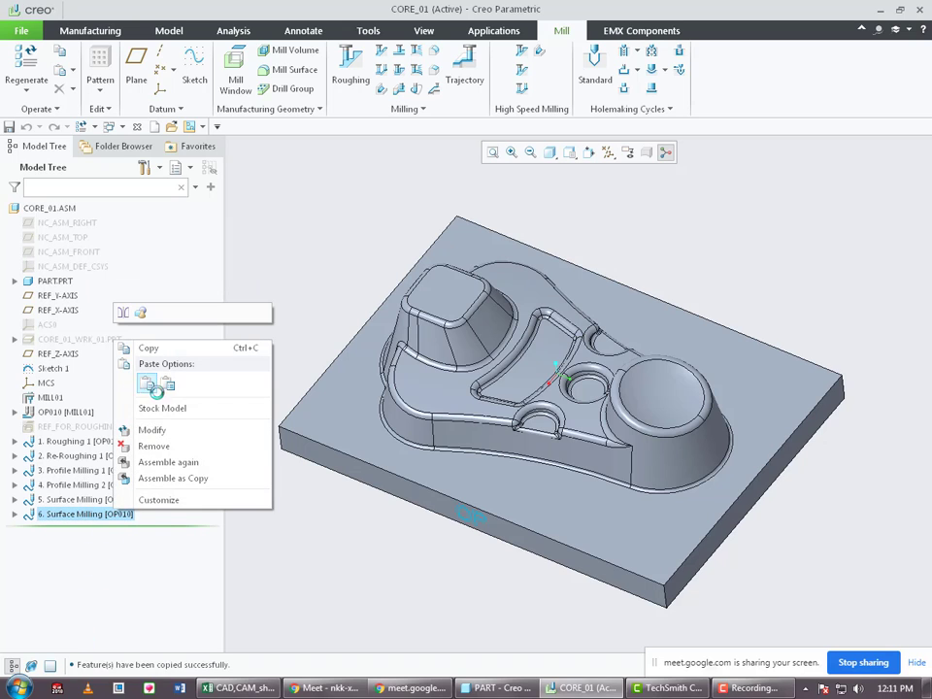
pyautogui.click(147, 385)
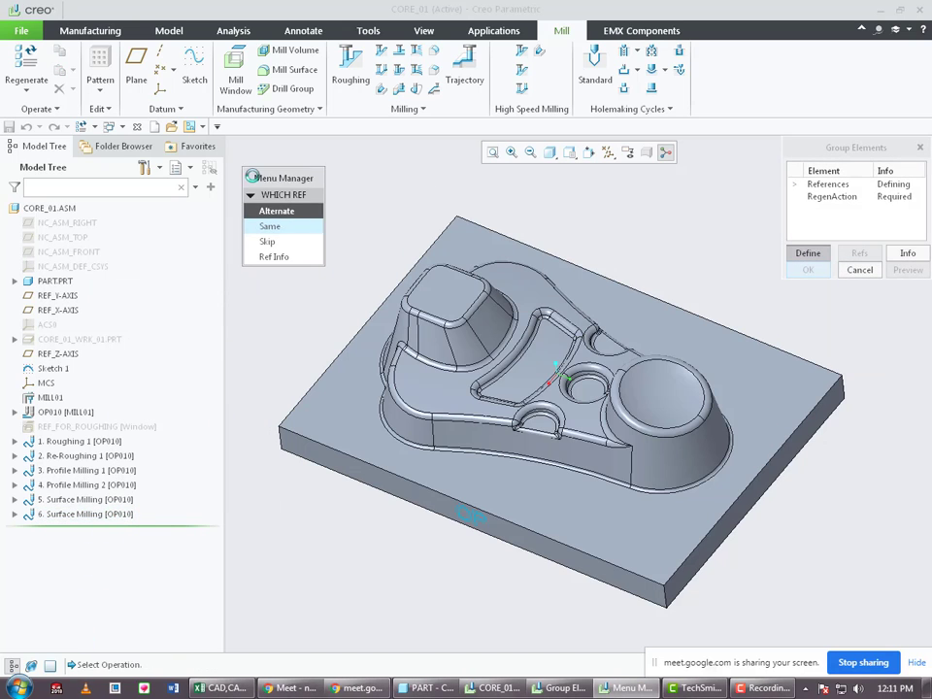
# Keep the original references for the new copy and accept its NC sequence settings without modification.
pyautogui.click(264, 239)
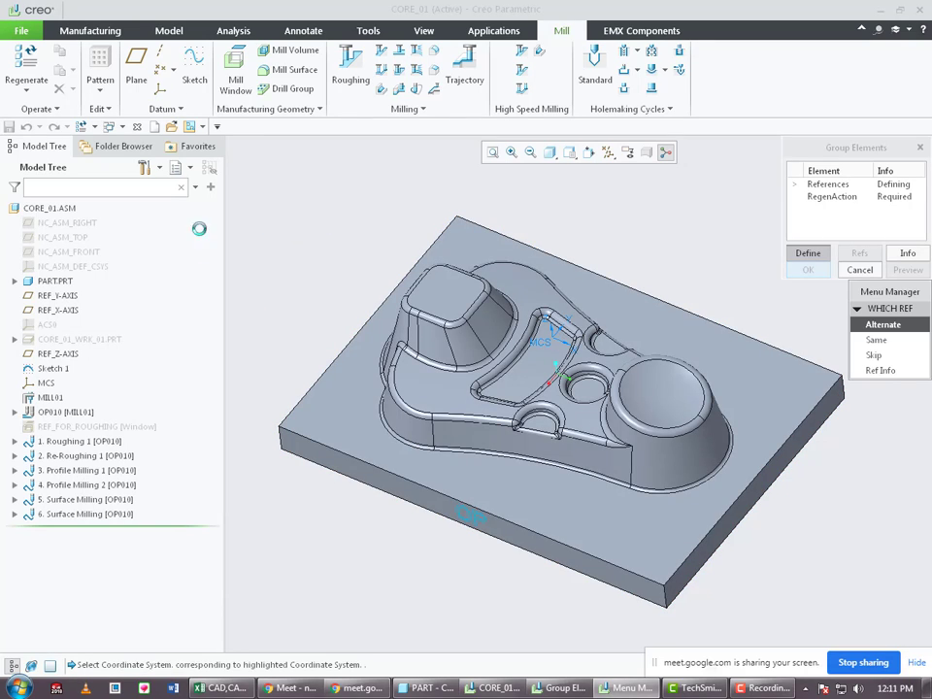
pyautogui.click(895, 342)
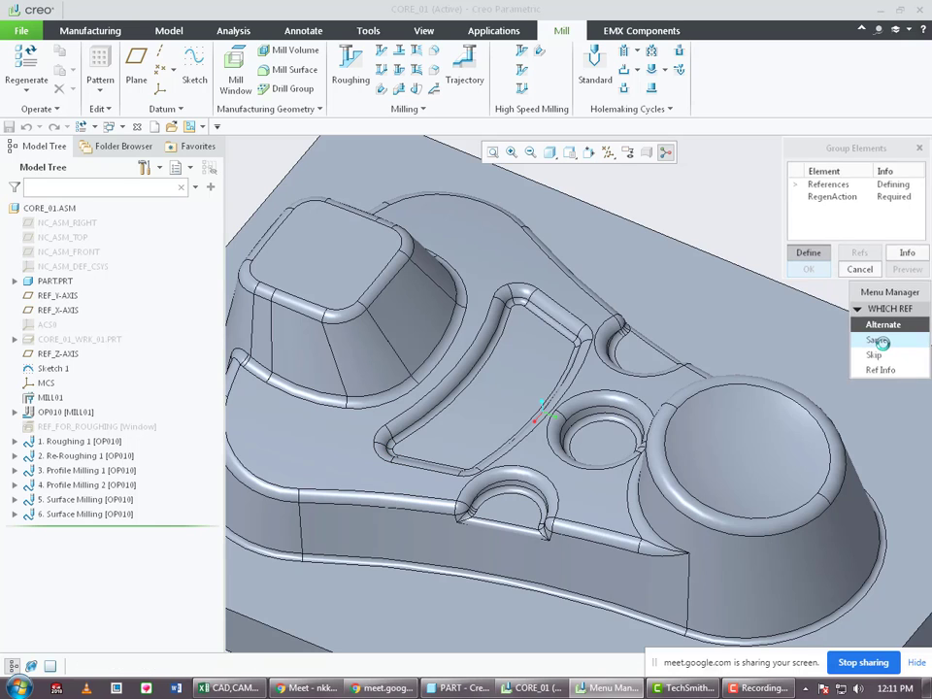
pyautogui.click(877, 340)
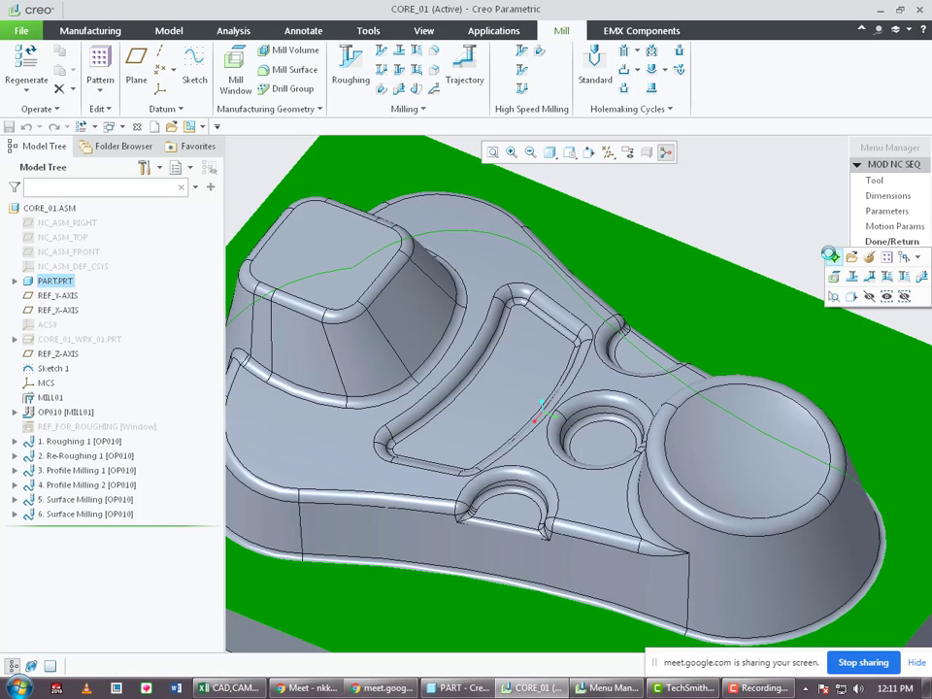
pyautogui.click(876, 241)
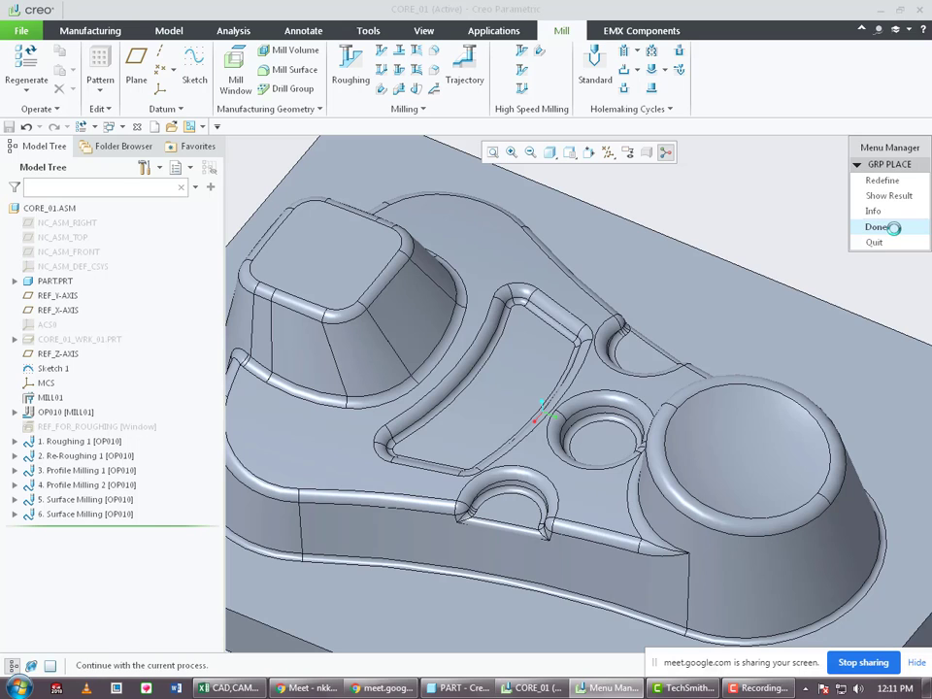
# Complete the copied sequence's group placement and open the seventh surface milling sequence's setup to redefine its Surfaces.
pyautogui.click(879, 228)
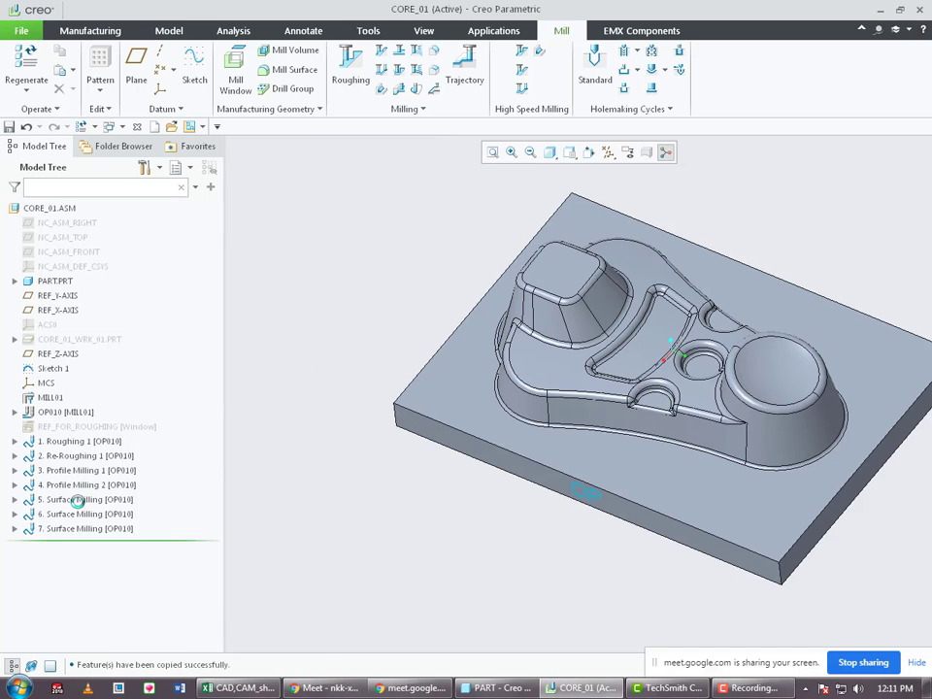
pyautogui.click(77, 500)
pyautogui.click(110, 528)
pyautogui.rightClick(109, 529)
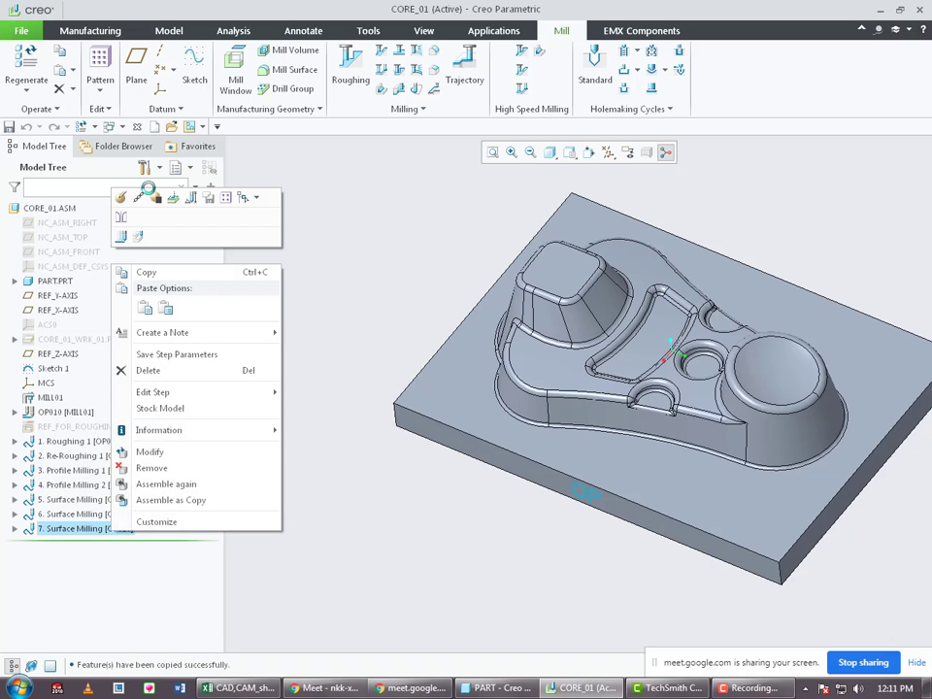
pyautogui.click(126, 195)
pyautogui.click(882, 181)
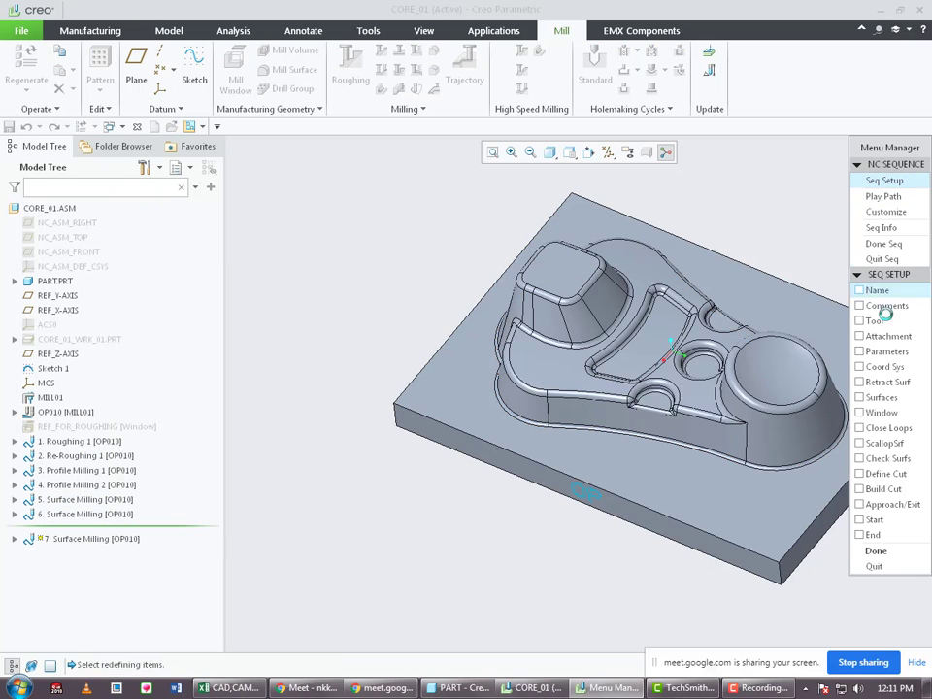
pyautogui.scroll(-3, 416, 453)
pyautogui.scroll(3, 516, 444)
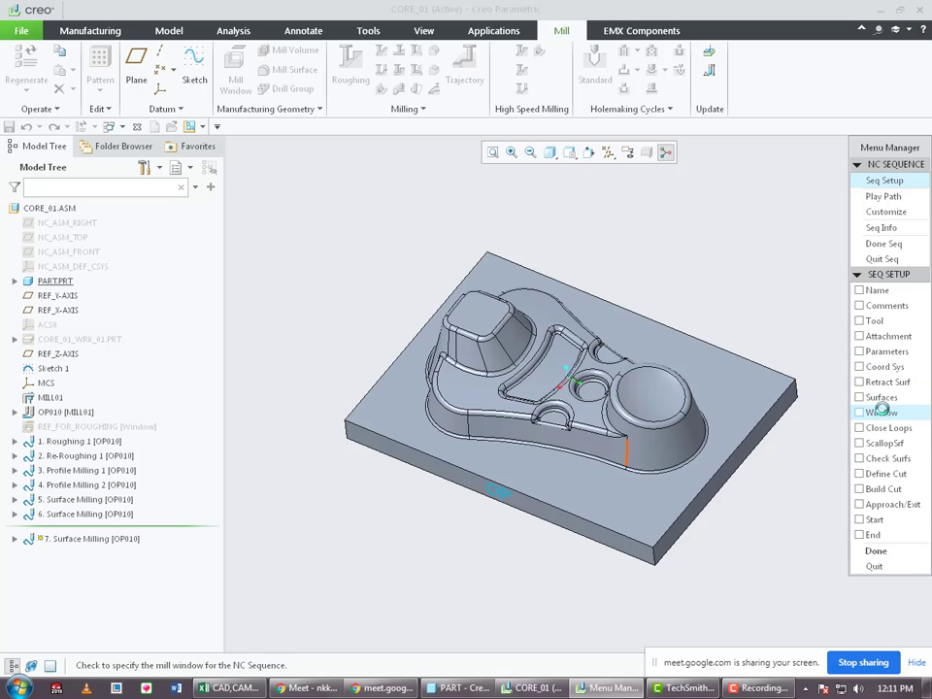
pyautogui.click(882, 397)
pyautogui.click(875, 550)
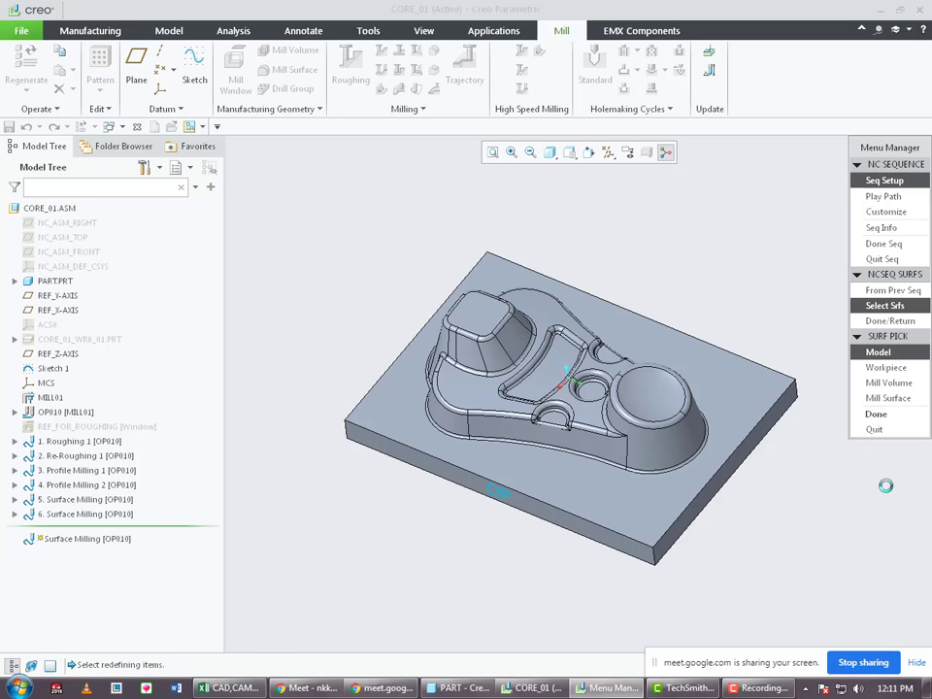
# Pick surfaces from the Model and remove all surfaces inherited from the copied sequence.
pyautogui.click(879, 352)
pyautogui.click(876, 414)
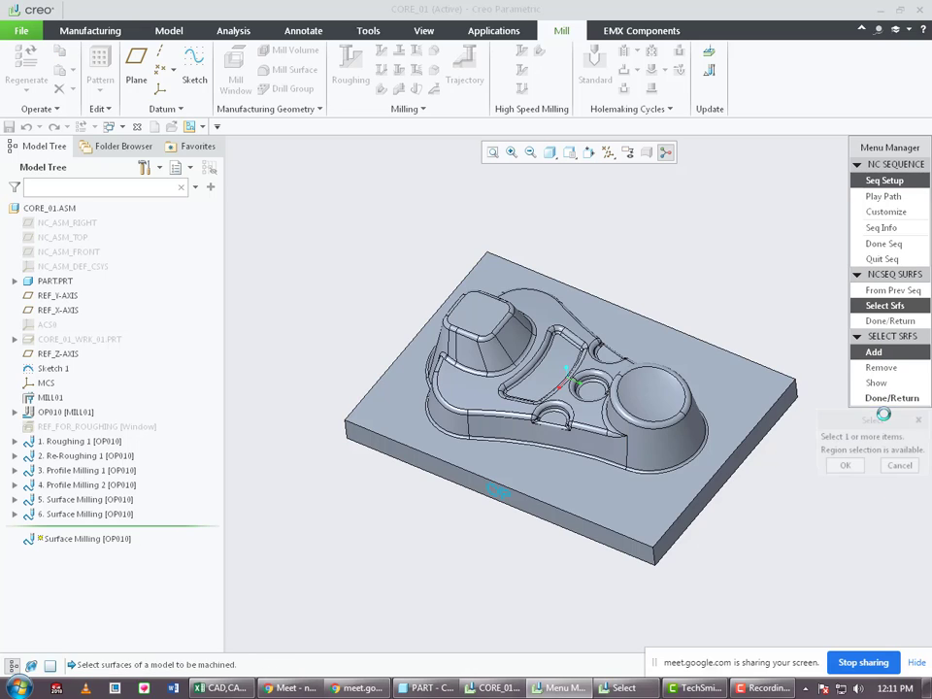
pyautogui.click(880, 367)
pyautogui.click(887, 444)
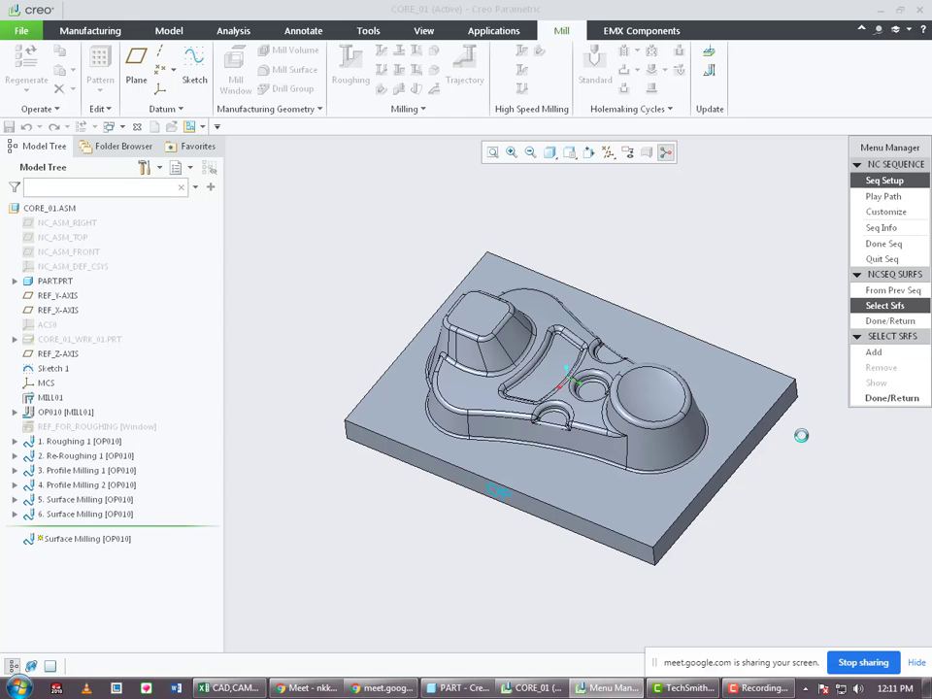
# Add the full-round pocket's rim fillet sections, wall, bottom fillet and floor to the surfaces being machined.
pyautogui.click(873, 351)
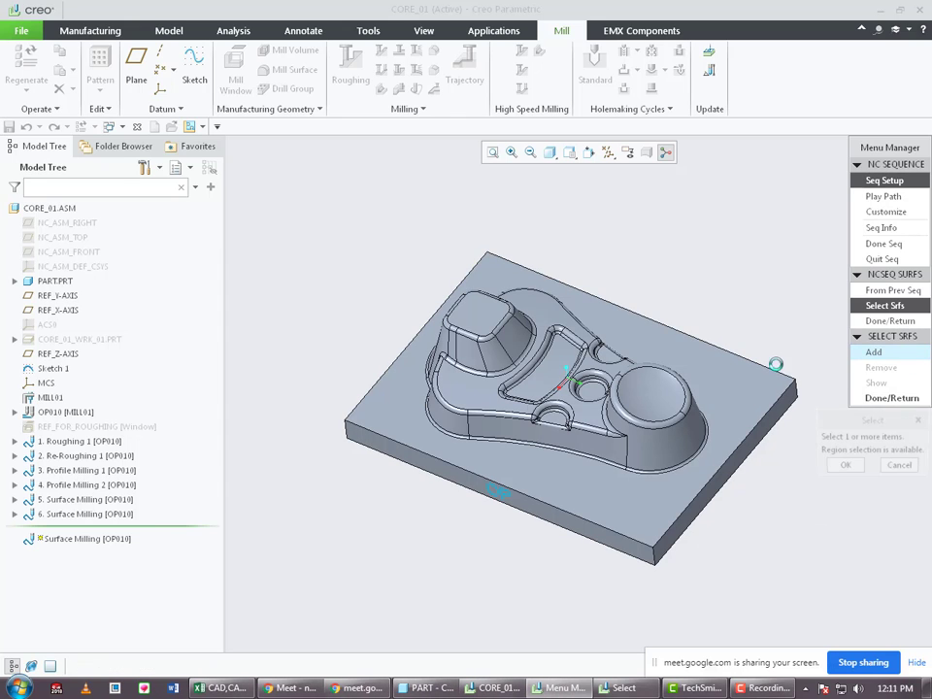
pyautogui.scroll(2, 531, 392)
pyautogui.scroll(8, 612, 383)
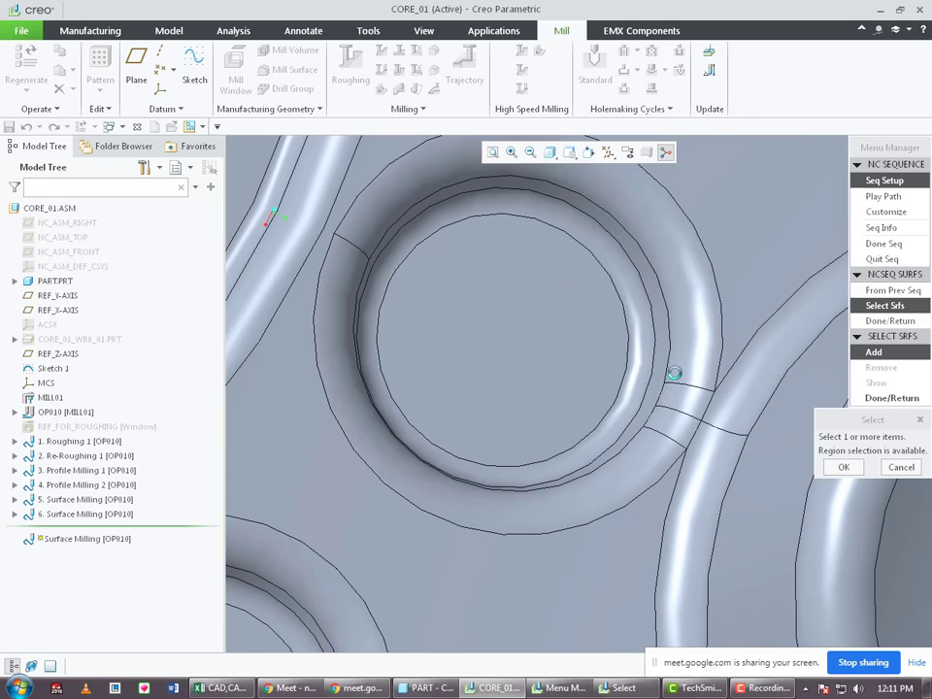
pyautogui.click(682, 355)
pyautogui.keyDown('ctrl'); pyautogui.click(624, 467); pyautogui.keyUp('ctrl')
pyautogui.keyDown('ctrl'); pyautogui.click(630, 445); pyautogui.keyUp('ctrl')
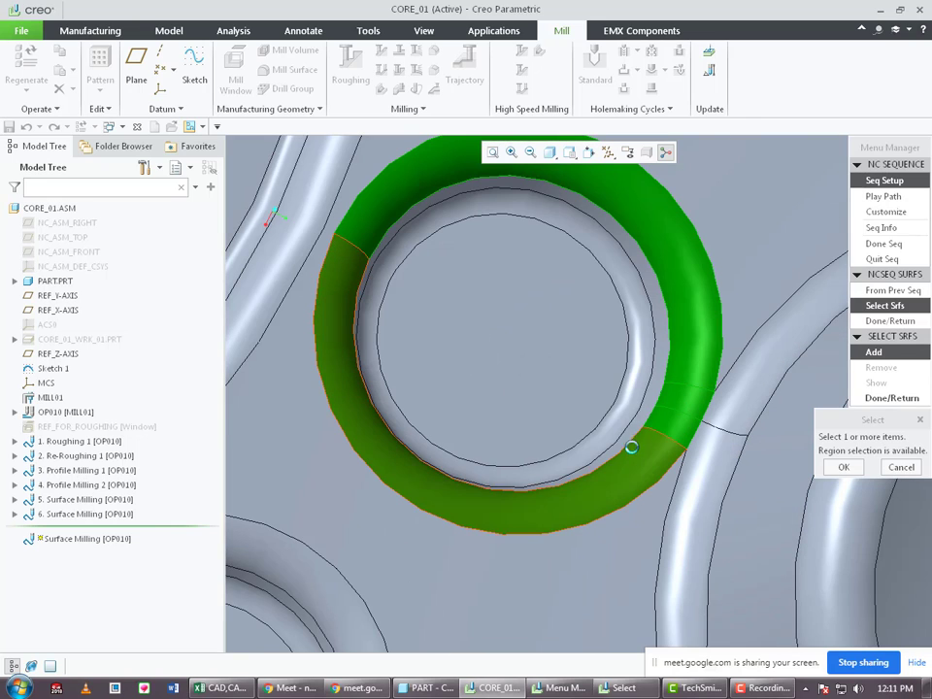
pyautogui.keyDown('ctrl'); pyautogui.click(587, 419); pyautogui.keyUp('ctrl')
pyautogui.keyDown('ctrl'); pyautogui.click(497, 393); pyautogui.keyUp('ctrl')
# Add the front half-round pocket's rim fillet, wall, bottom fillet and floor to the surface selection.
pyautogui.scroll(-6, 499, 395)
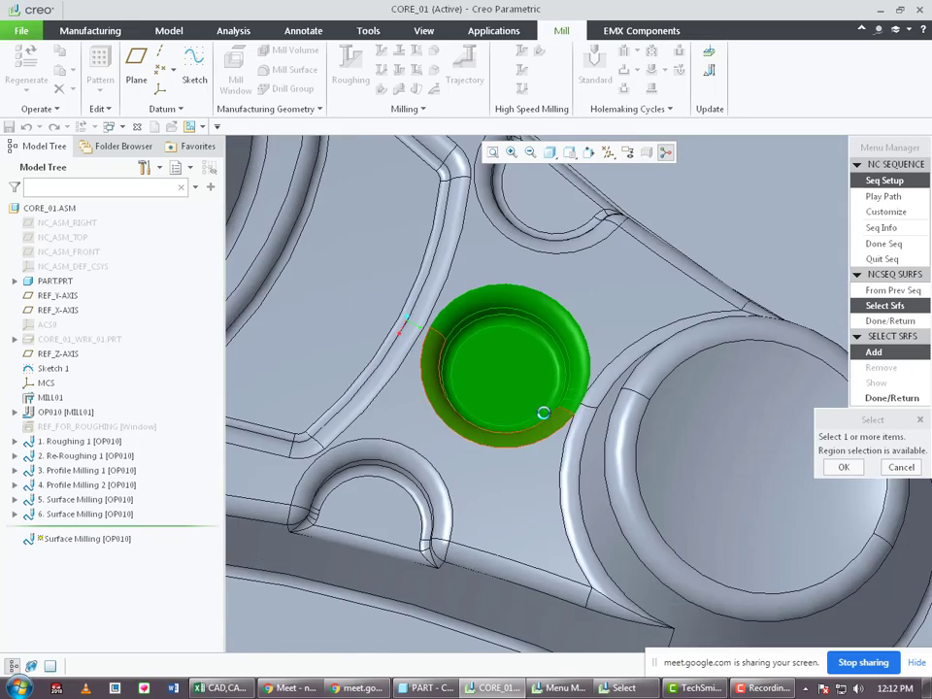
pyautogui.moveTo(524, 370); pyautogui.dragTo(544, 379, button='middle')
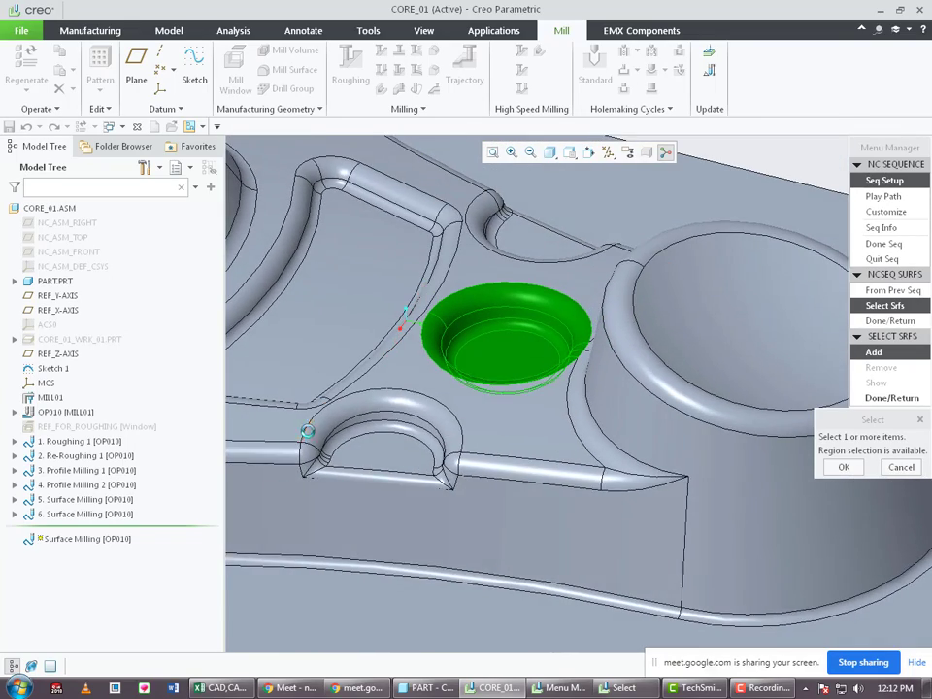
pyautogui.scroll(3, 310, 434)
pyautogui.scroll(3, 321, 460)
pyautogui.keyDown('ctrl'); pyautogui.click(295, 406); pyautogui.keyUp('ctrl')
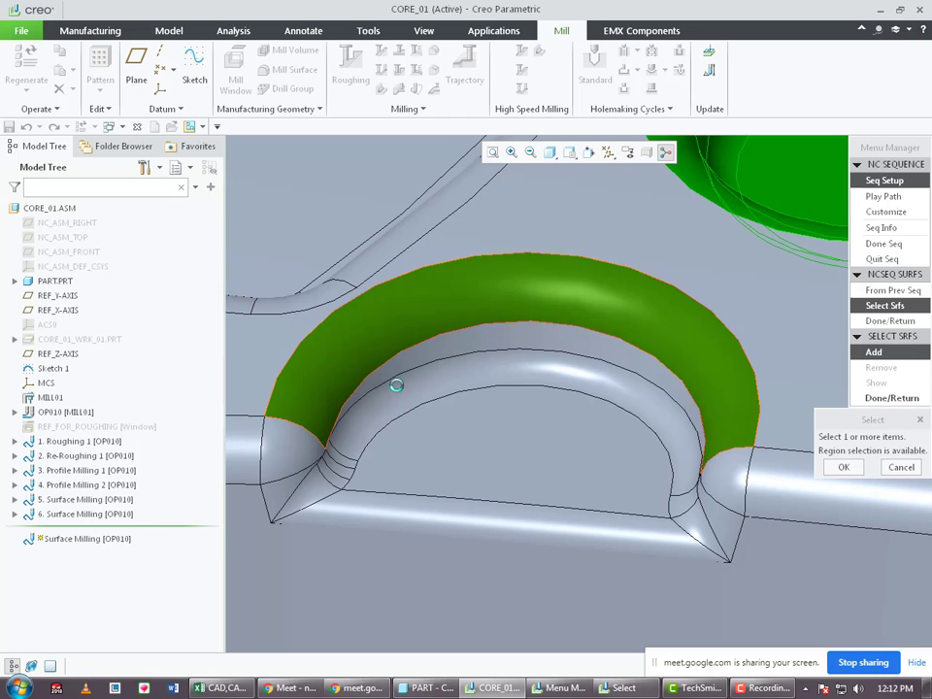
pyautogui.keyDown('ctrl'); pyautogui.click(413, 357); pyautogui.keyUp('ctrl')
# Add the small corner patches at one end of the front half-round pocket and its straight edge fillet.
pyautogui.scroll(5, 340, 455)
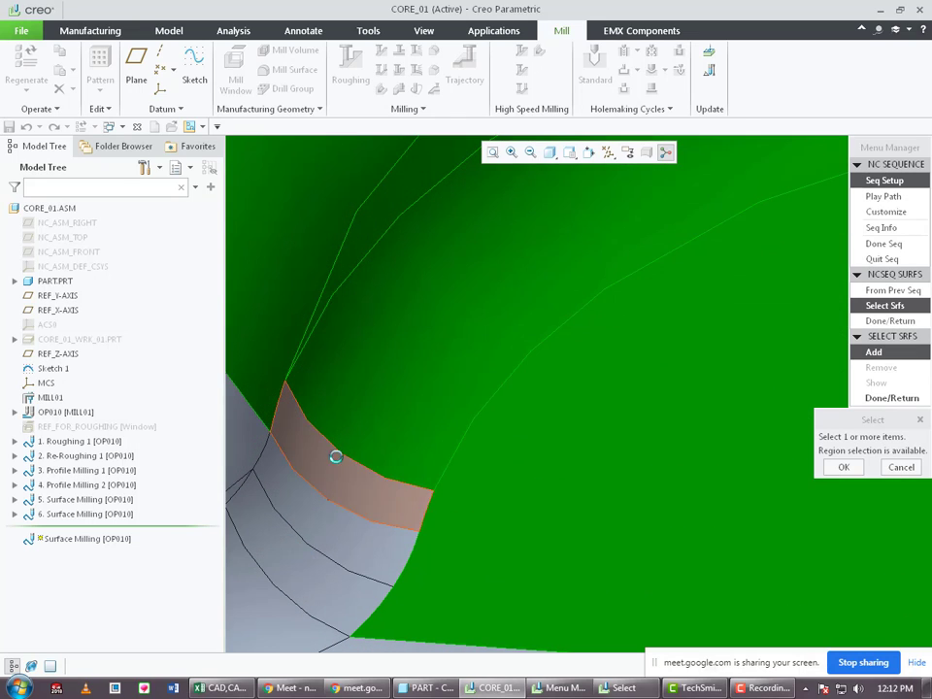
pyautogui.keyDown('ctrl'); pyautogui.click(332, 524); pyautogui.keyUp('ctrl')
pyautogui.scroll(-4, 341, 524)
pyautogui.keyDown('ctrl'); pyautogui.click(344, 506); pyautogui.keyUp('ctrl')
pyautogui.keyDown('ctrl'); pyautogui.click(292, 488); pyautogui.keyUp('ctrl')
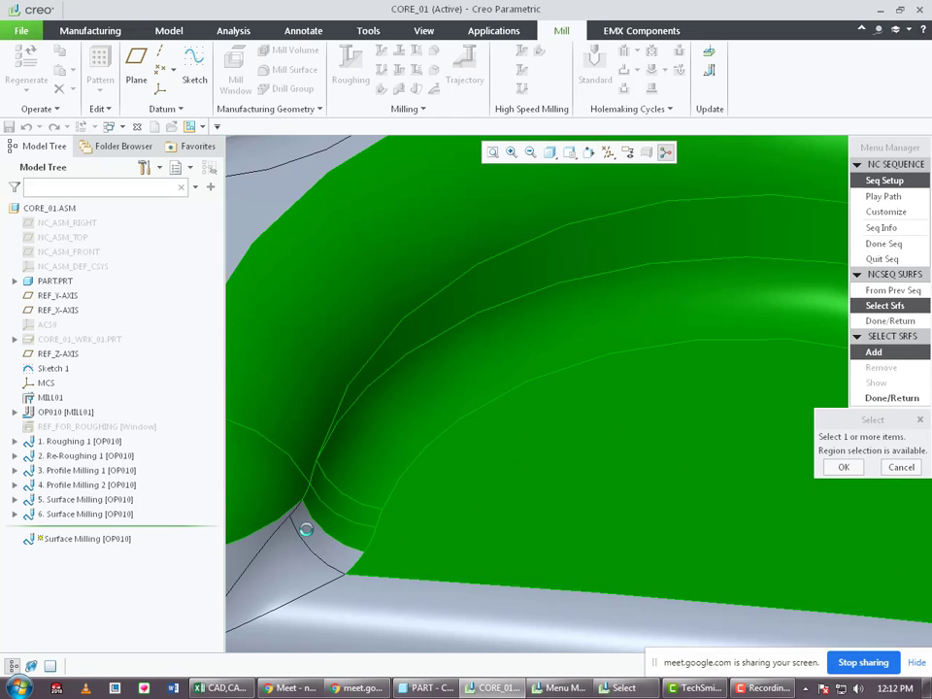
pyautogui.keyDown('ctrl'); pyautogui.click(307, 530); pyautogui.keyUp('ctrl')
pyautogui.keyDown('ctrl'); pyautogui.click(263, 535); pyautogui.keyUp('ctrl')
pyautogui.scroll(-4, 333, 520)
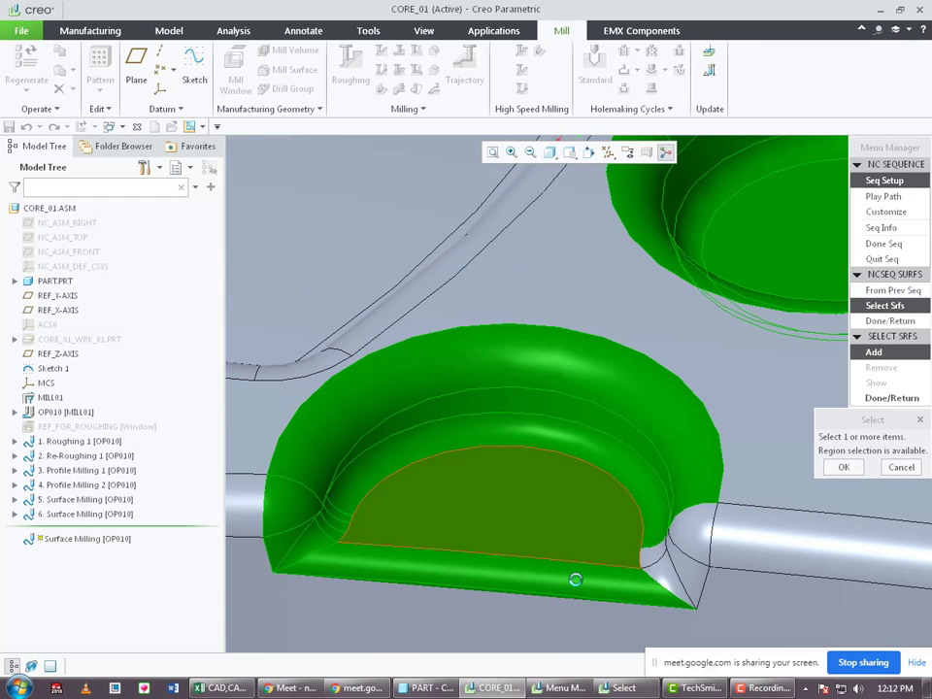
# Add the blend faces and remaining small patch at the front half-round pocket's other corner.
pyautogui.keyDown('ctrl'); pyautogui.click(678, 583); pyautogui.keyUp('ctrl')
pyautogui.keyDown('ctrl'); pyautogui.click(697, 566); pyautogui.keyUp('ctrl')
pyautogui.keyDown('ctrl'); pyautogui.click(691, 546); pyautogui.keyUp('ctrl')
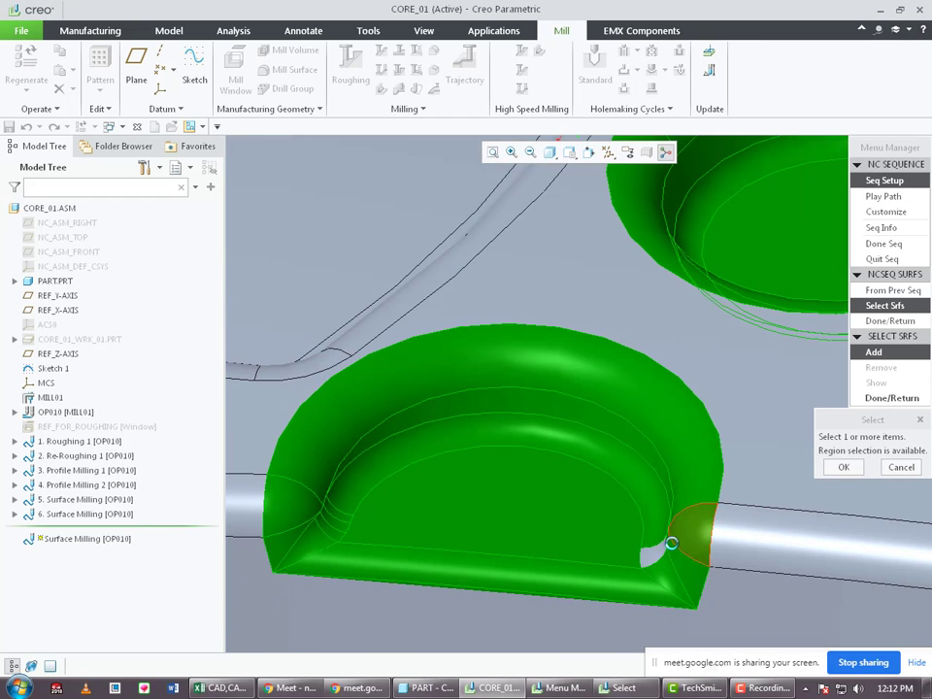
pyautogui.moveTo(701, 542); pyautogui.dragTo(711, 558, button='middle')
pyautogui.scroll(-5, 560, 499)
pyautogui.scroll(8, 664, 557)
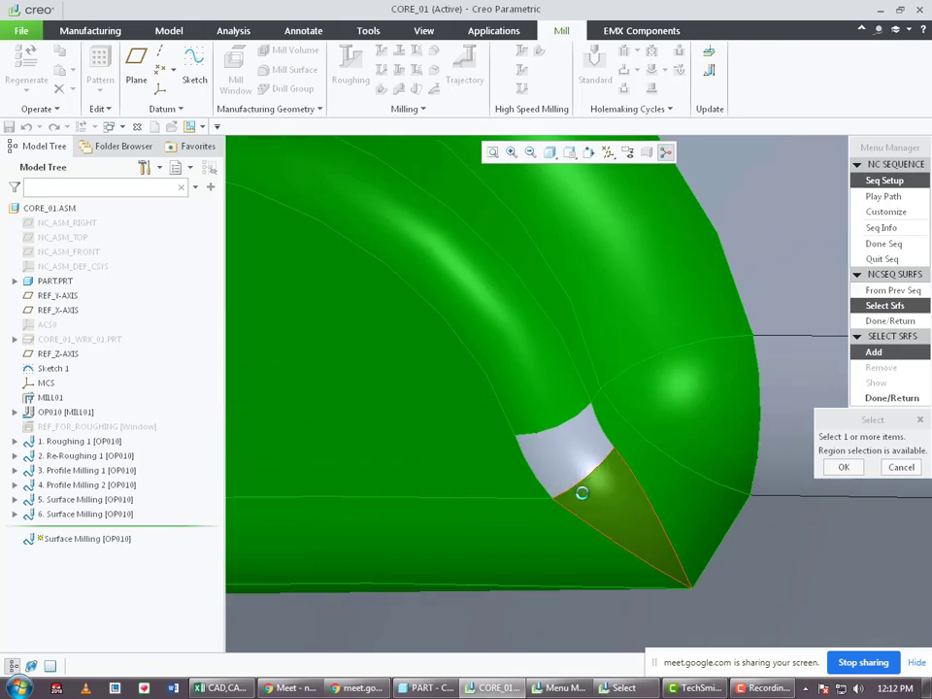
pyautogui.keyDown('ctrl'); pyautogui.click(567, 457); pyautogui.keyUp('ctrl')
# Add the rear half-round pocket's straight edge fillet, floor, near corner blends and rim fillet to the selection.
pyautogui.scroll(-5, 565, 506)
pyautogui.scroll(5, 524, 456)
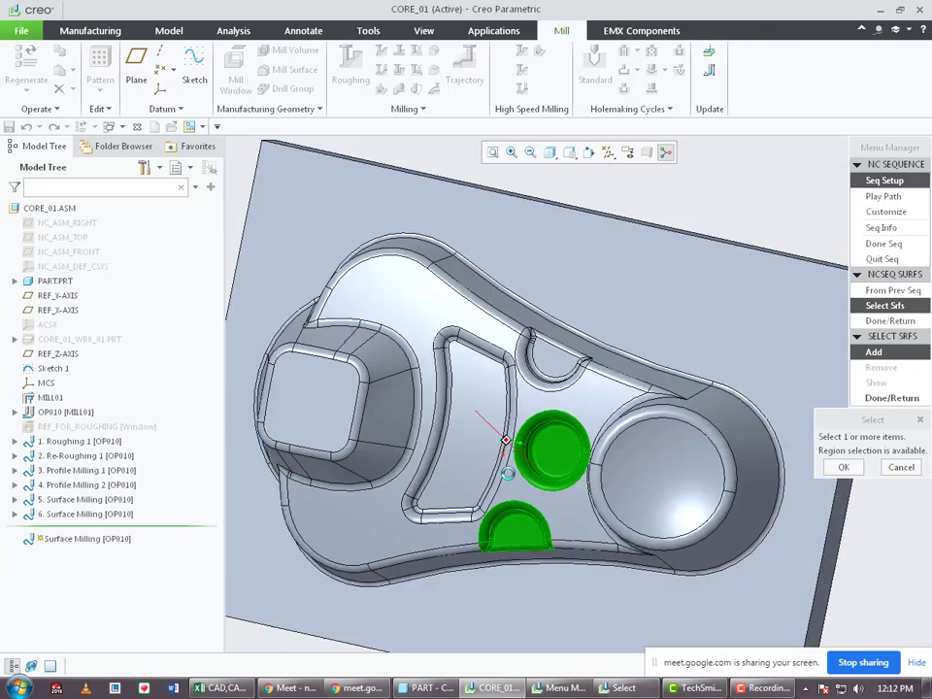
pyautogui.scroll(5, 601, 362)
pyautogui.keyDown('ctrl'); pyautogui.click(551, 358); pyautogui.keyUp('ctrl')
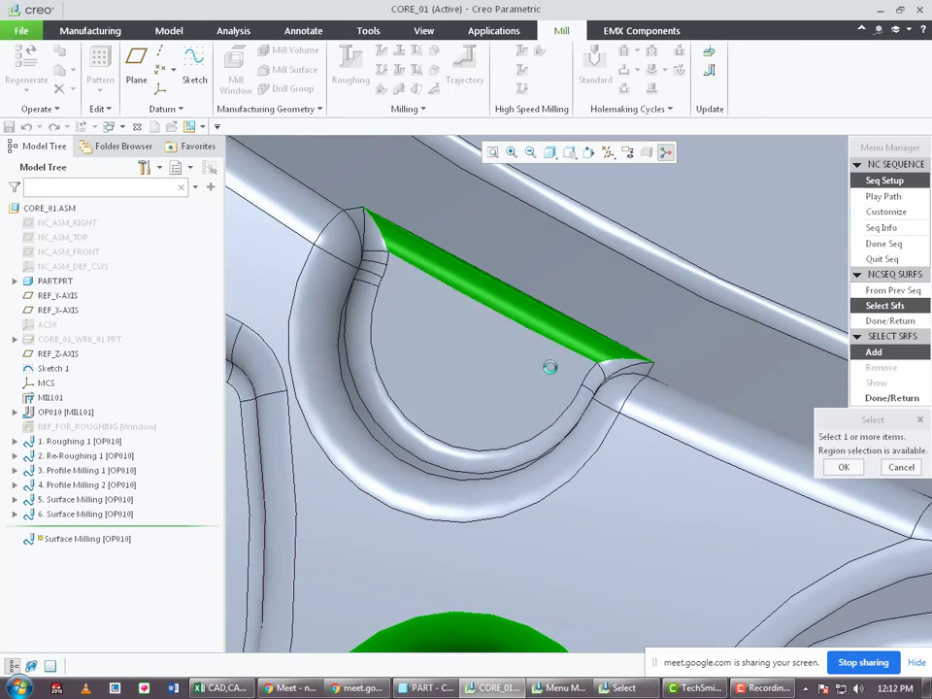
pyautogui.keyDown('ctrl'); pyautogui.click(547, 369); pyautogui.keyUp('ctrl')
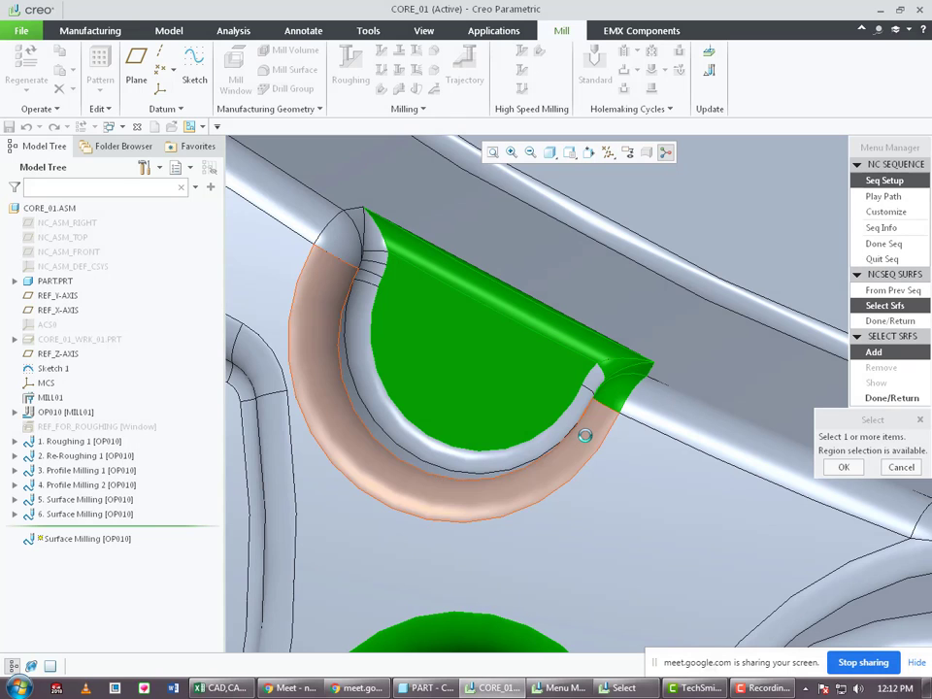
pyautogui.keyDown('ctrl'); pyautogui.click(574, 427); pyautogui.keyUp('ctrl')
# Add the rear half-round pocket's wall, bottom fillet and remaining corner patches to the selection.
pyautogui.scroll(5, 573, 424)
pyautogui.keyDown('ctrl'); pyautogui.click(444, 464); pyautogui.keyUp('ctrl')
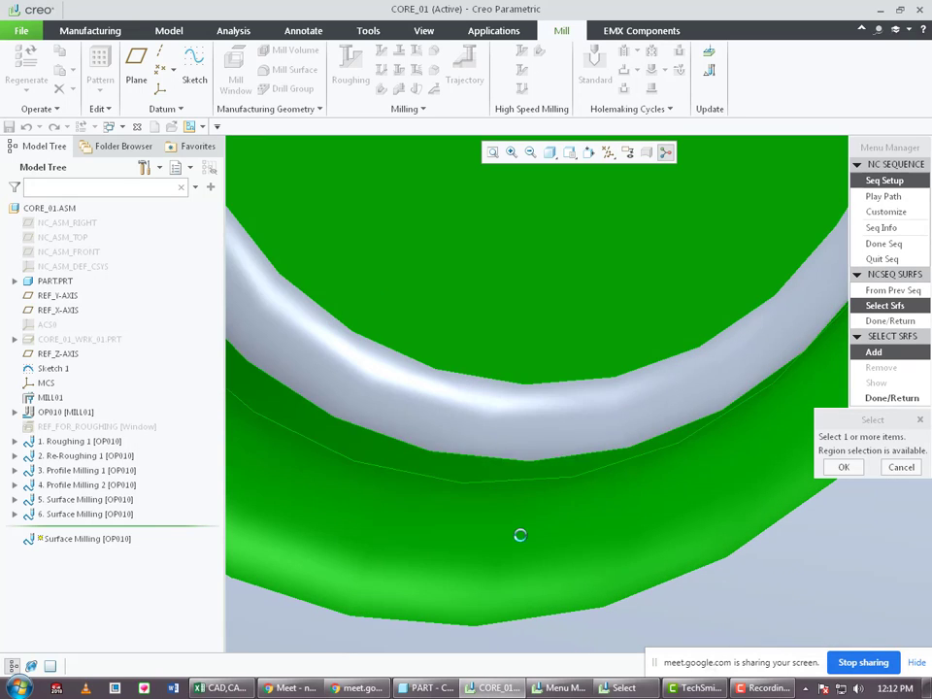
pyautogui.scroll(-4, 524, 539)
pyautogui.keyDown('ctrl'); pyautogui.click(717, 432); pyautogui.keyUp('ctrl')
pyautogui.moveTo(736, 485); pyautogui.dragTo(626, 375, button='middle')
pyautogui.scroll(4, 579, 379)
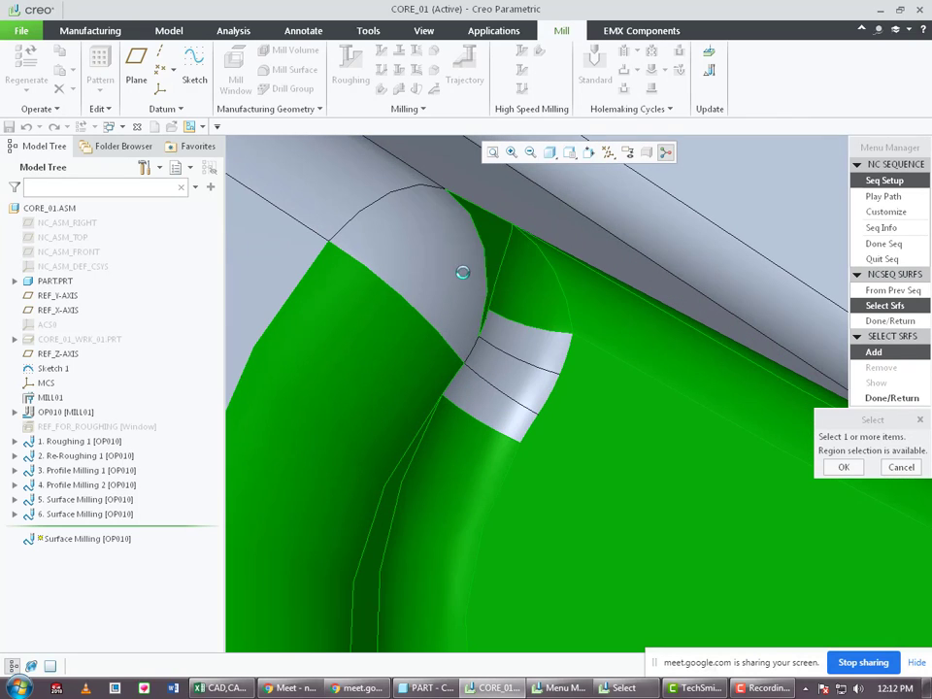
pyautogui.keyDown('ctrl'); pyautogui.click(474, 391); pyautogui.keyUp('ctrl')
# Accept the surfaces of all three round pockets and finish the sequence's surface setup.
pyautogui.scroll(-6, 426, 368)
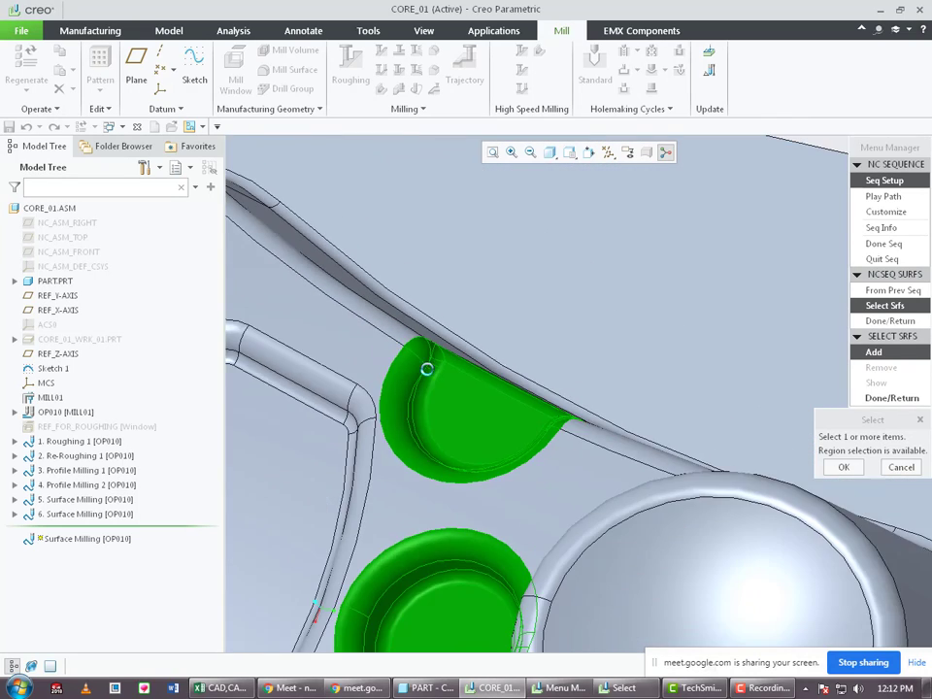
pyautogui.scroll(-2, 697, 453)
pyautogui.moveTo(730, 436); pyautogui.dragTo(717, 455, button='middle')
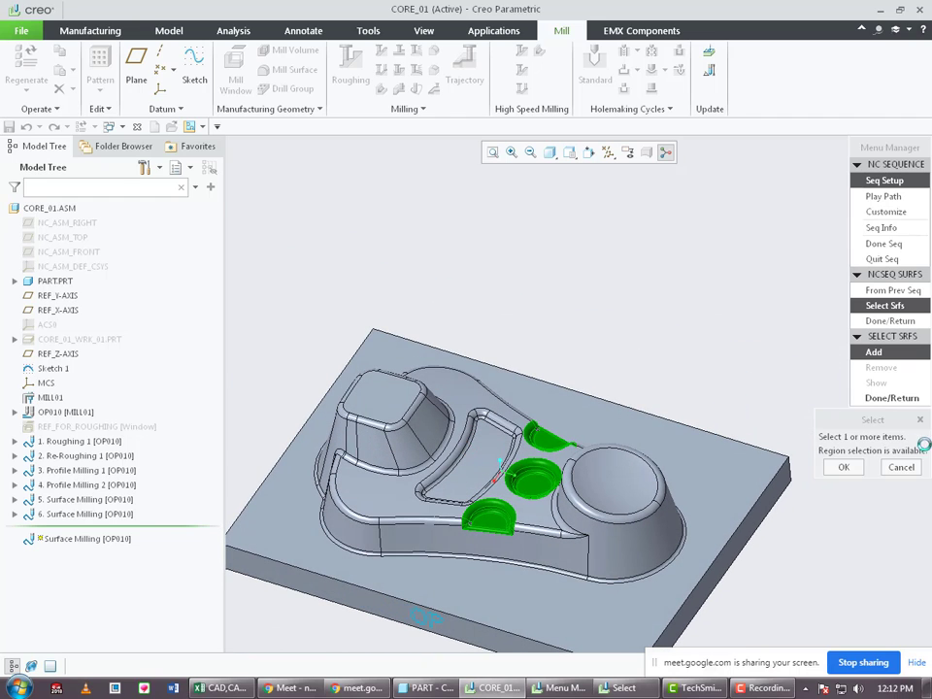
pyautogui.click(841, 467)
pyautogui.click(890, 398)
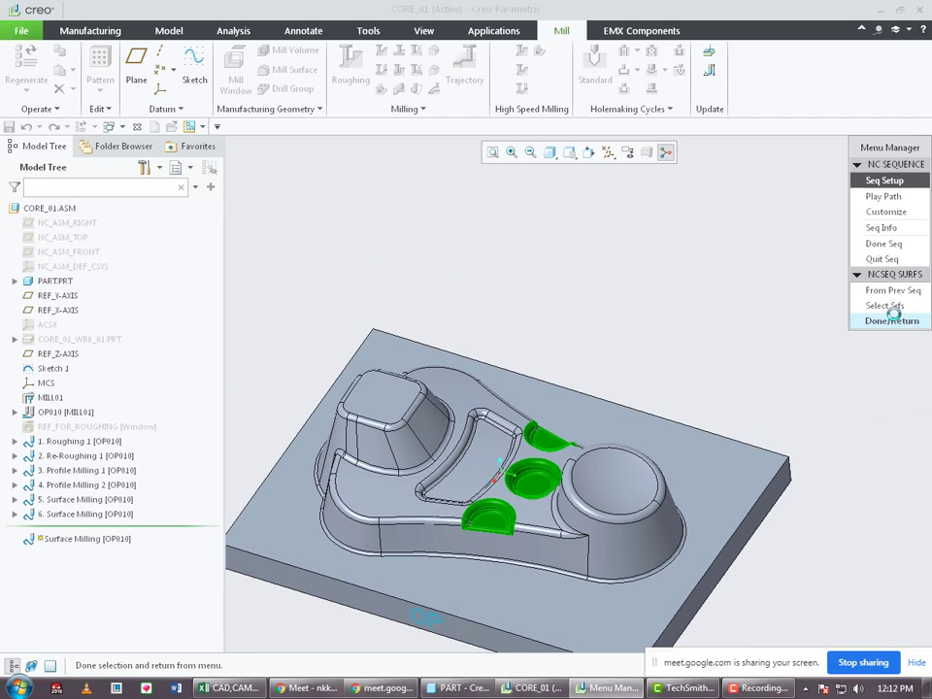
pyautogui.click(888, 318)
pyautogui.click(857, 506)
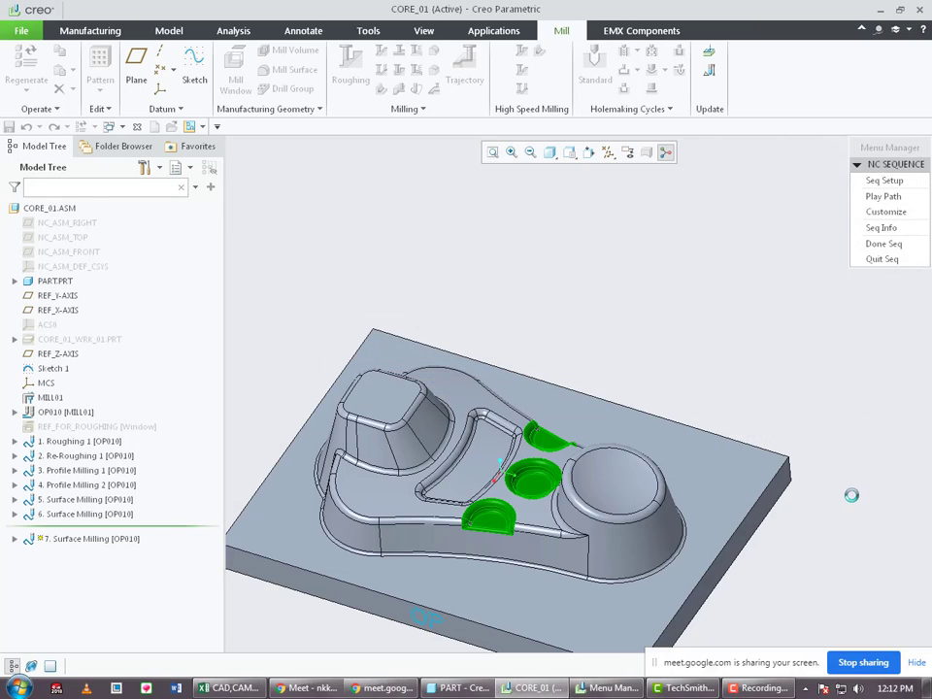
# Compute the seventh sequence's tool path for Screen Play.
pyautogui.click(883, 196)
pyautogui.click(873, 306)
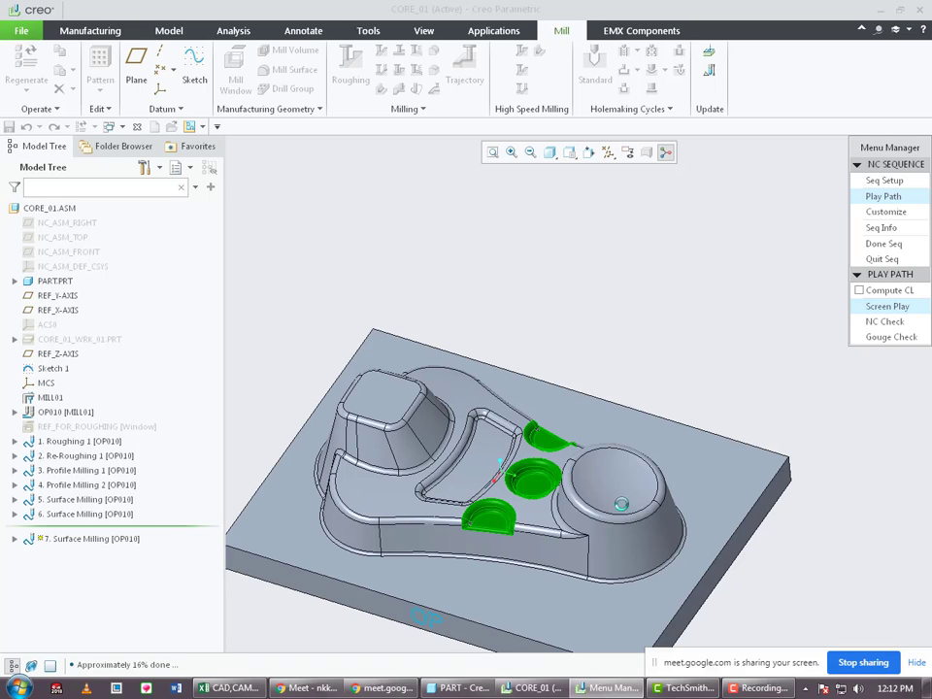
pyautogui.click(757, 689)
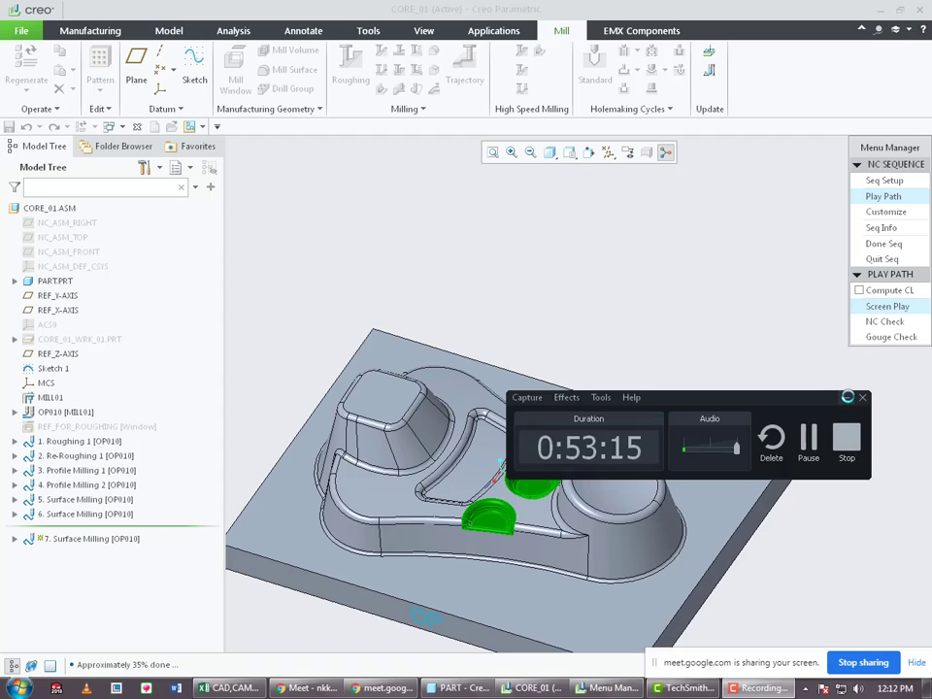
pyautogui.click(846, 398)
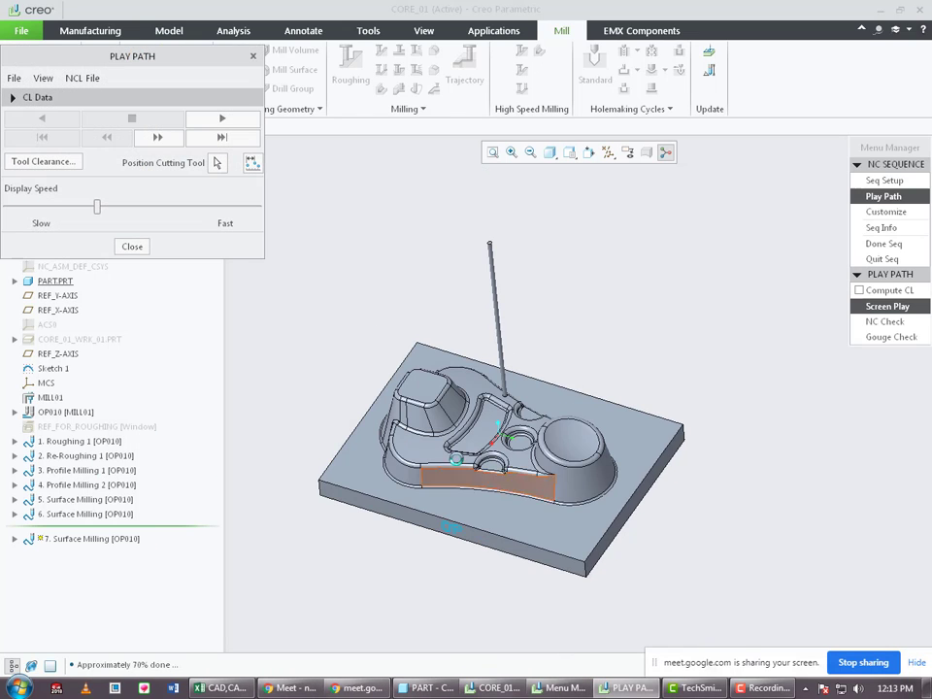
# Play the tool path over the three round pockets at medium display speed, inspect it and complete the seventh sequence.
pyautogui.scroll(3, 459, 460)
pyautogui.scroll(-3, 458, 460)
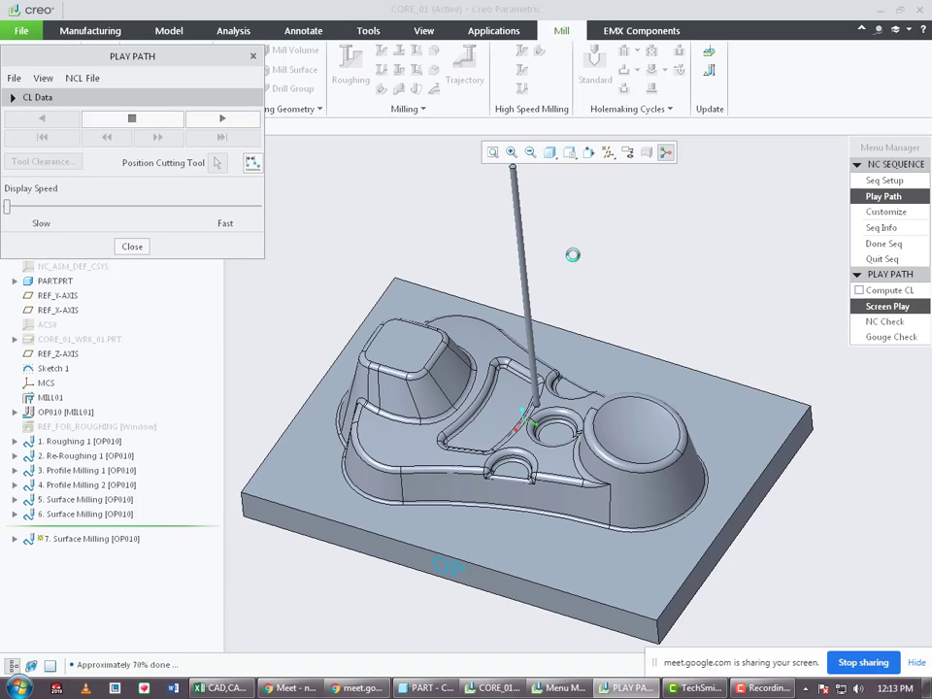
pyautogui.scroll(3, 522, 468)
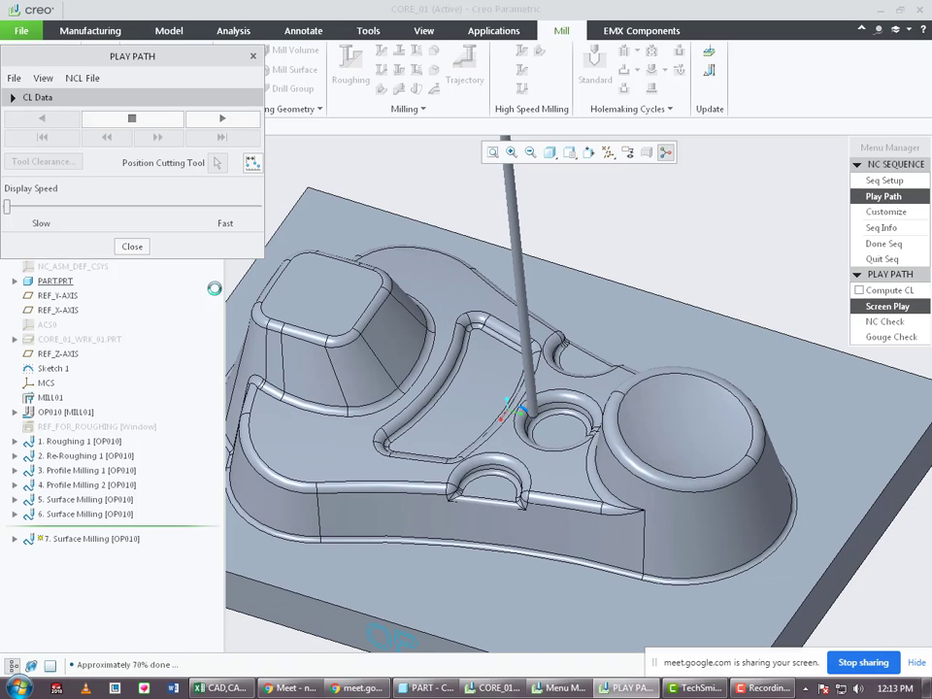
pyautogui.moveTo(20, 216); pyautogui.dragTo(136, 218)
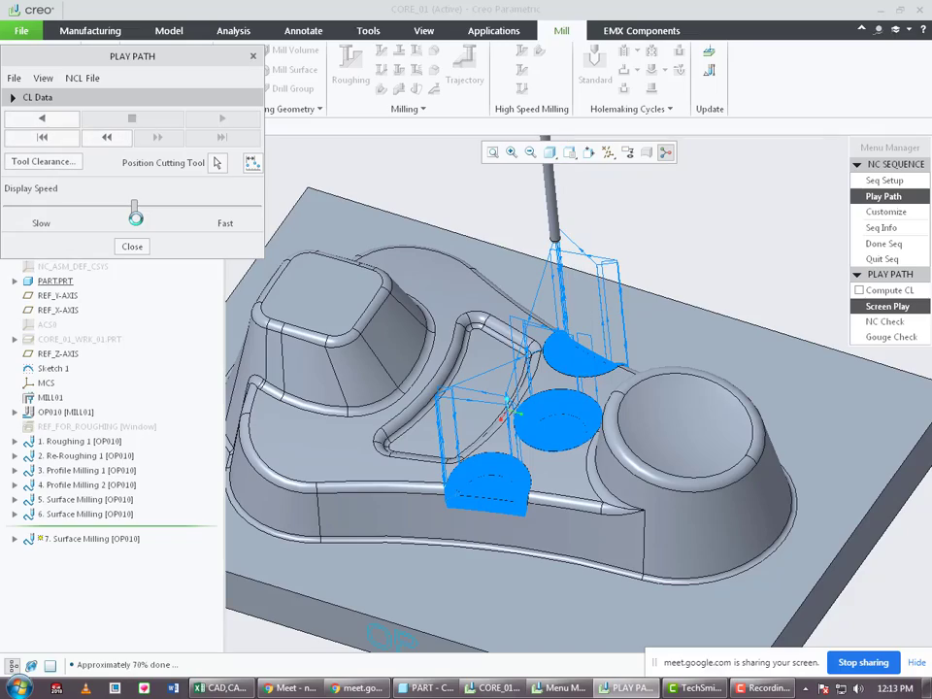
pyautogui.moveTo(572, 422); pyautogui.dragTo(342, 344, button='middle')
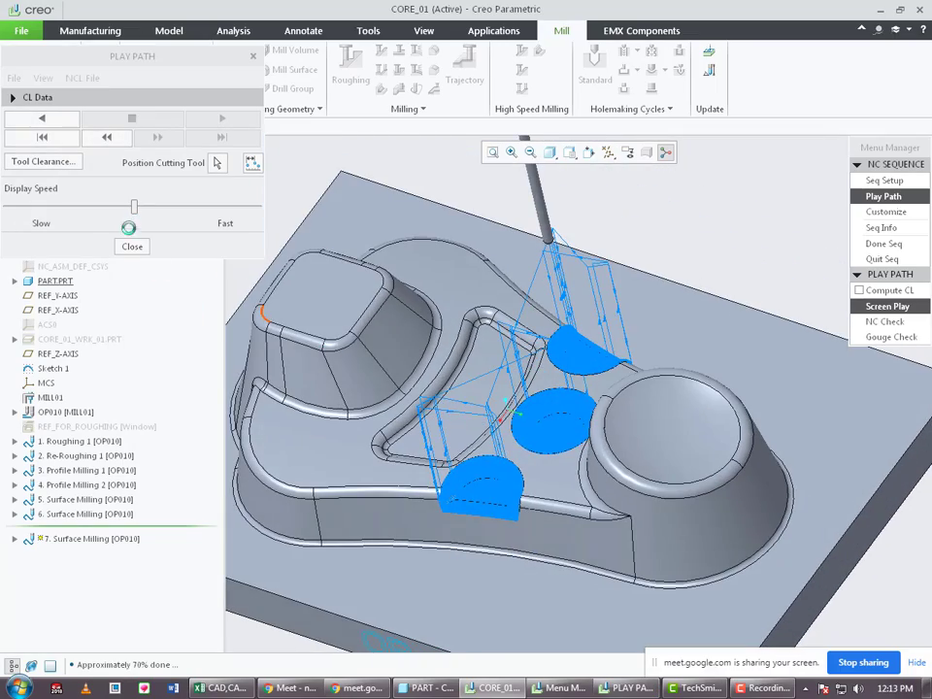
pyautogui.click(132, 246)
pyautogui.click(883, 244)
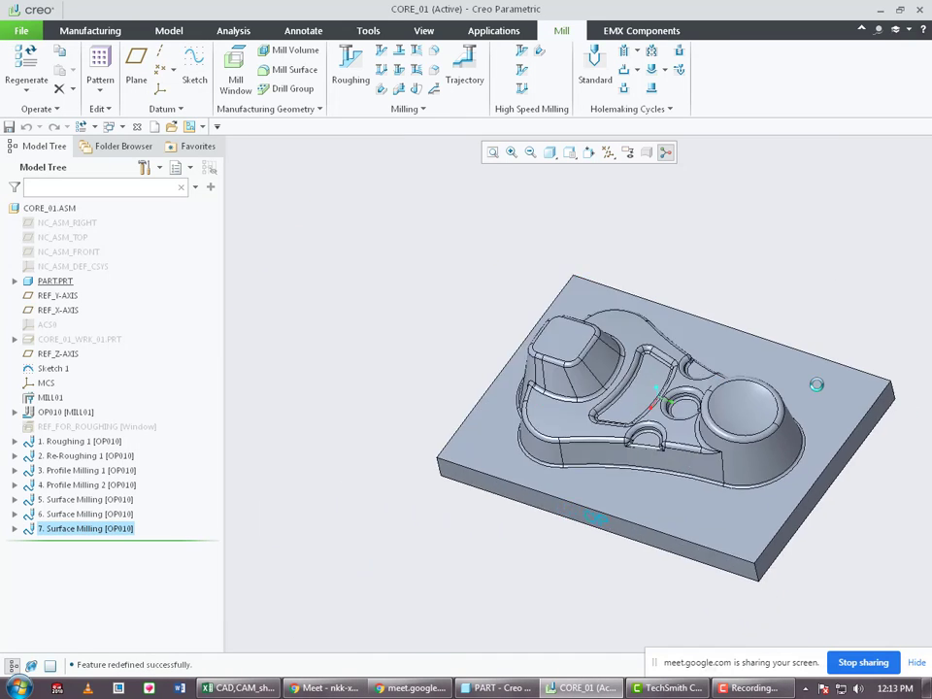
# Examine the core's side wall facing the OP marking, with its fillets and the front half-round pocket.
pyautogui.scroll(-6, 679, 427)
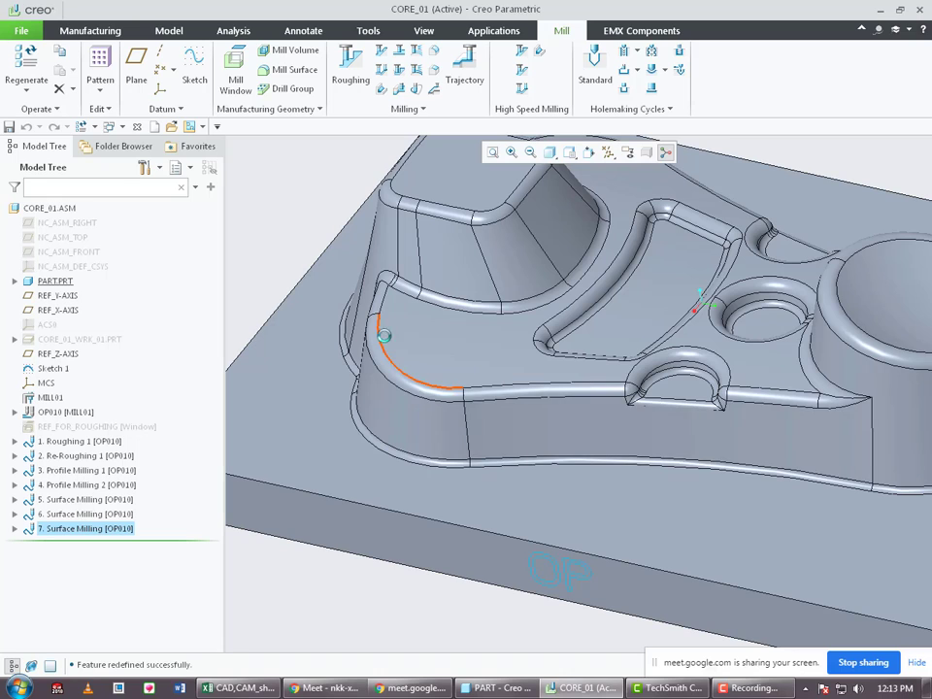
pyautogui.moveTo(582, 408); pyautogui.dragTo(640, 368, button='middle')
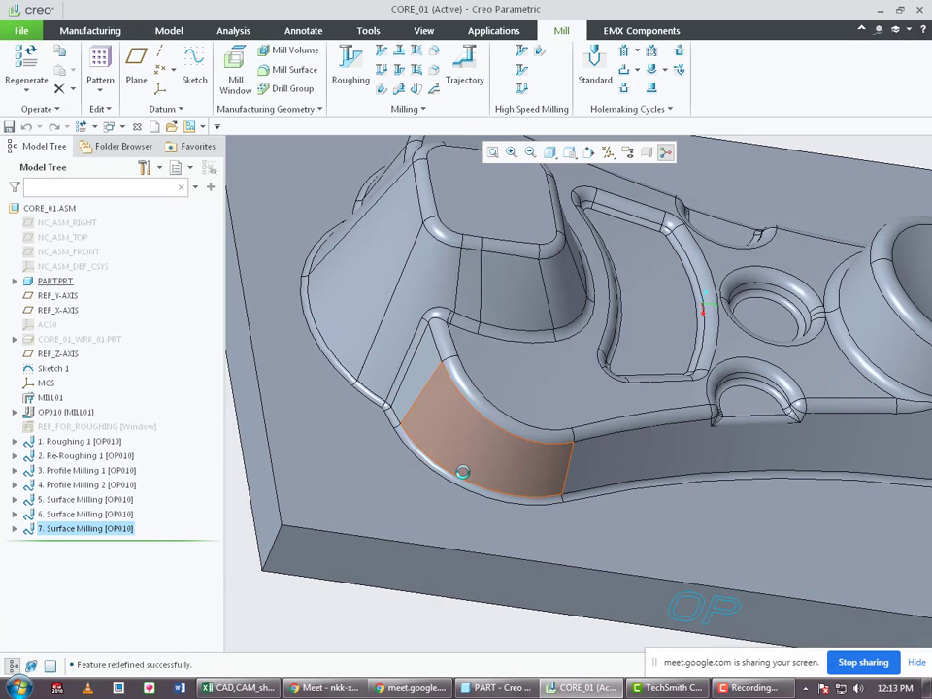
pyautogui.scroll(5, 369, 447)
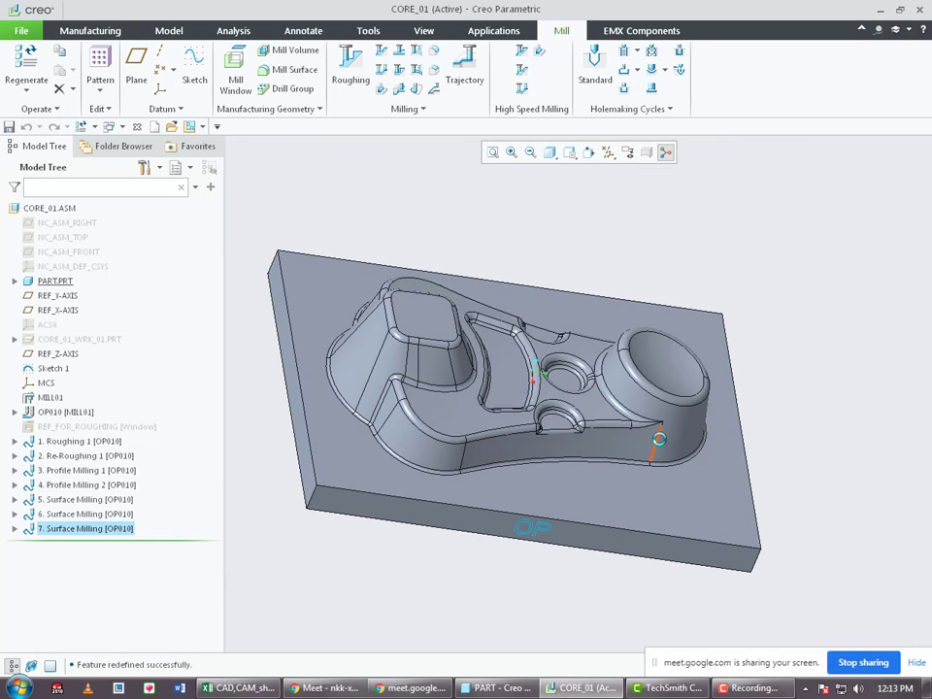
pyautogui.click(659, 439)
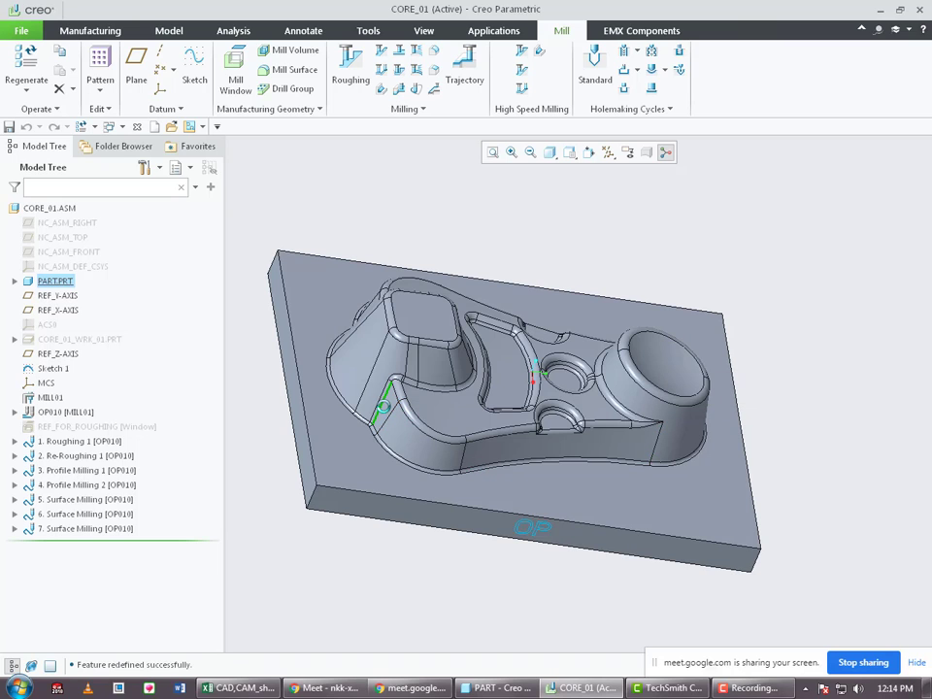
pyautogui.scroll(-3, 544, 444)
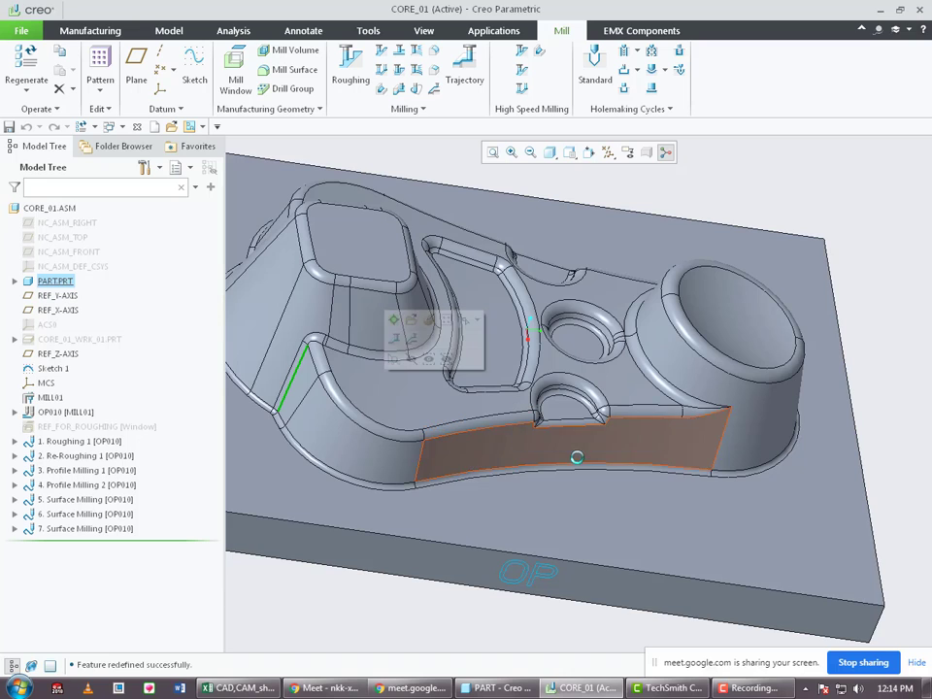
pyautogui.scroll(-4, 515, 411)
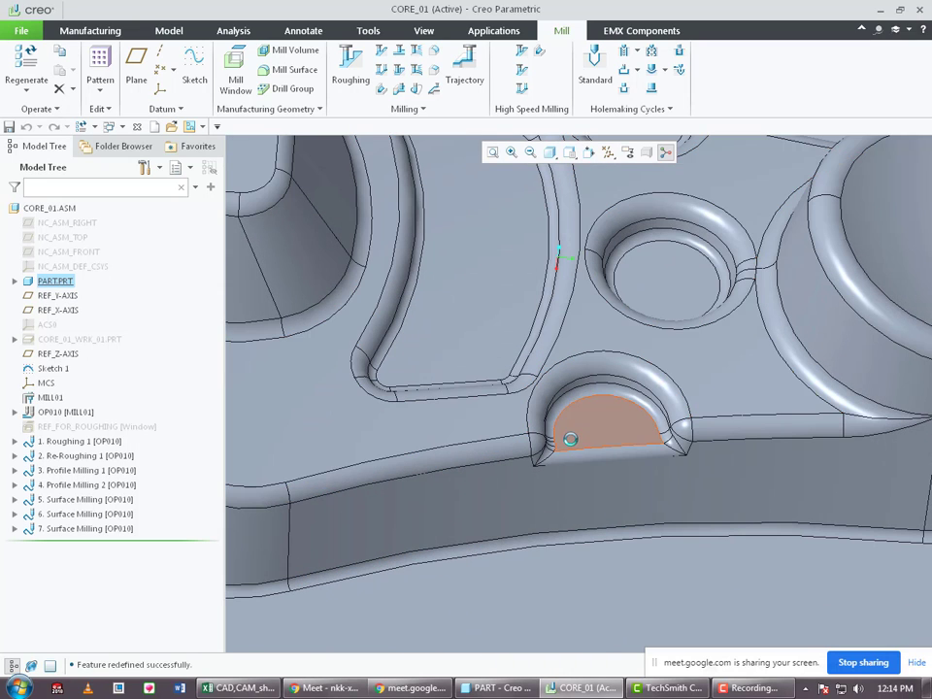
pyautogui.scroll(5, 573, 445)
# Copy the Profile Milling 2 sequence, paste it after the seventh sequence and remove its inherited machining surfaces.
pyautogui.rightClick(78, 485)
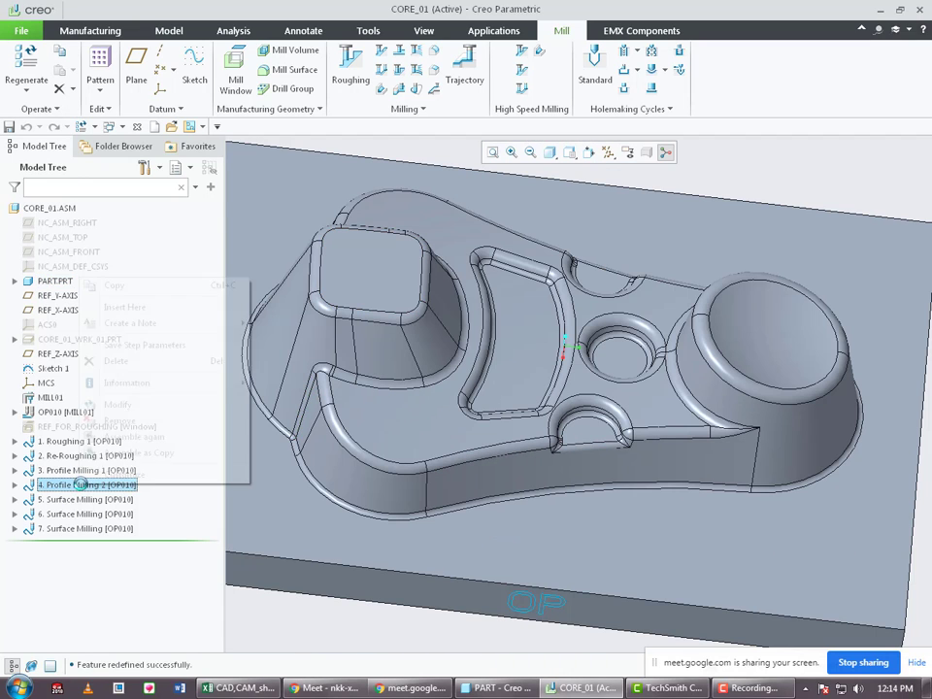
pyautogui.click(119, 286)
pyautogui.rightClick(72, 529)
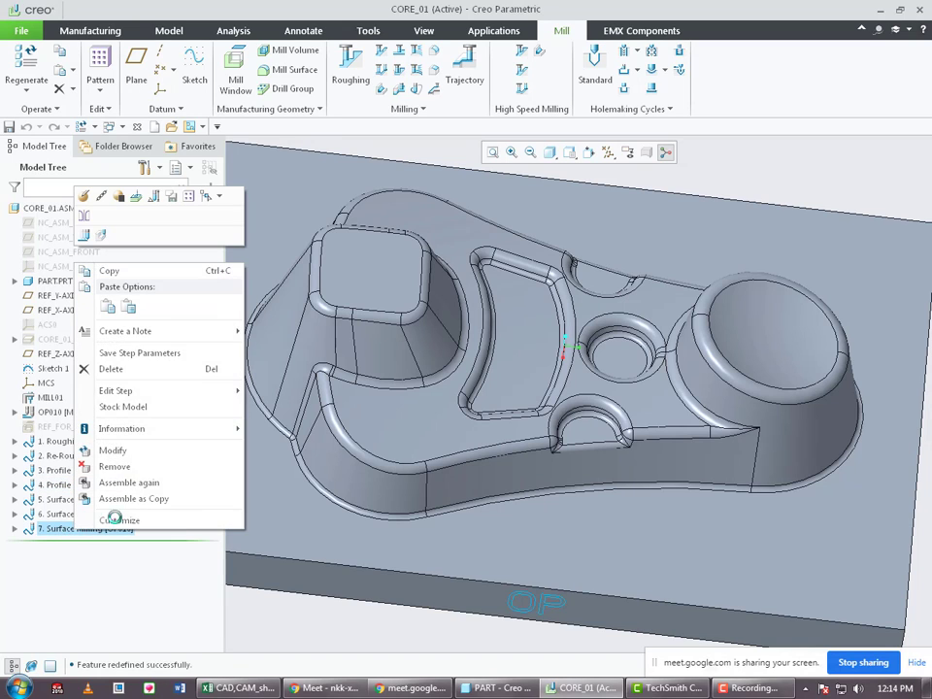
pyautogui.click(109, 305)
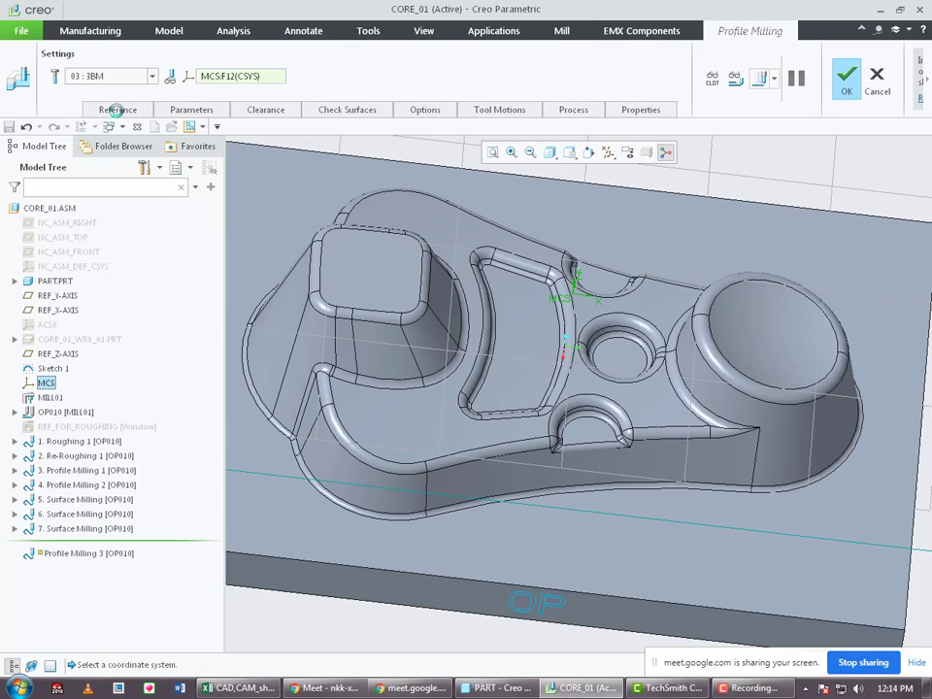
pyautogui.click(118, 108)
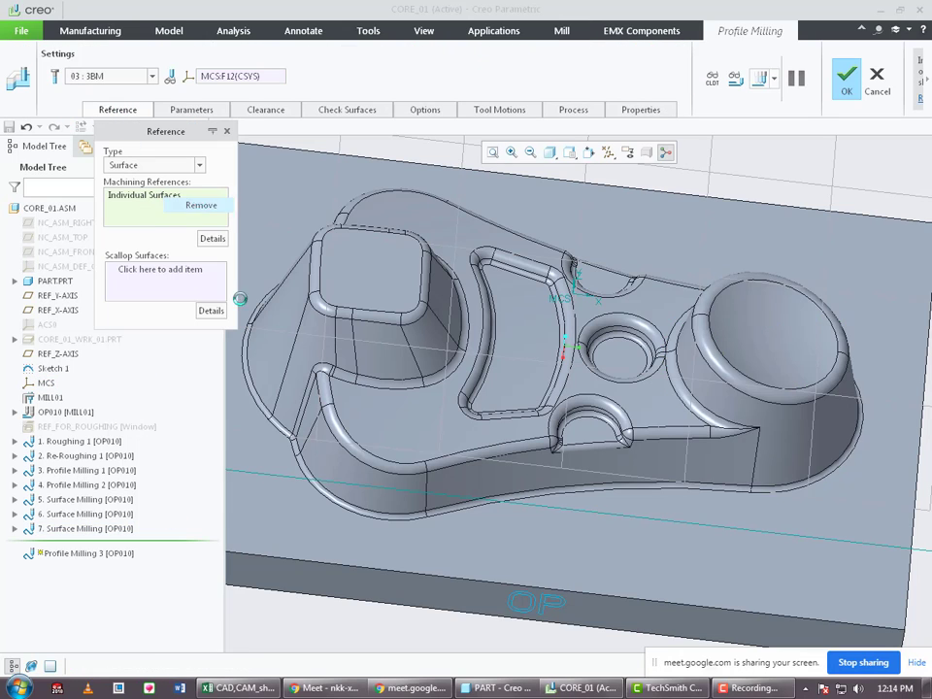
pyautogui.click(199, 206)
# Select the OP-side wall faces with their top-edge fillets and the curved bottom fillet, starting beside the square boss, as machining references.
pyautogui.scroll(3, 321, 359)
pyautogui.click(349, 379)
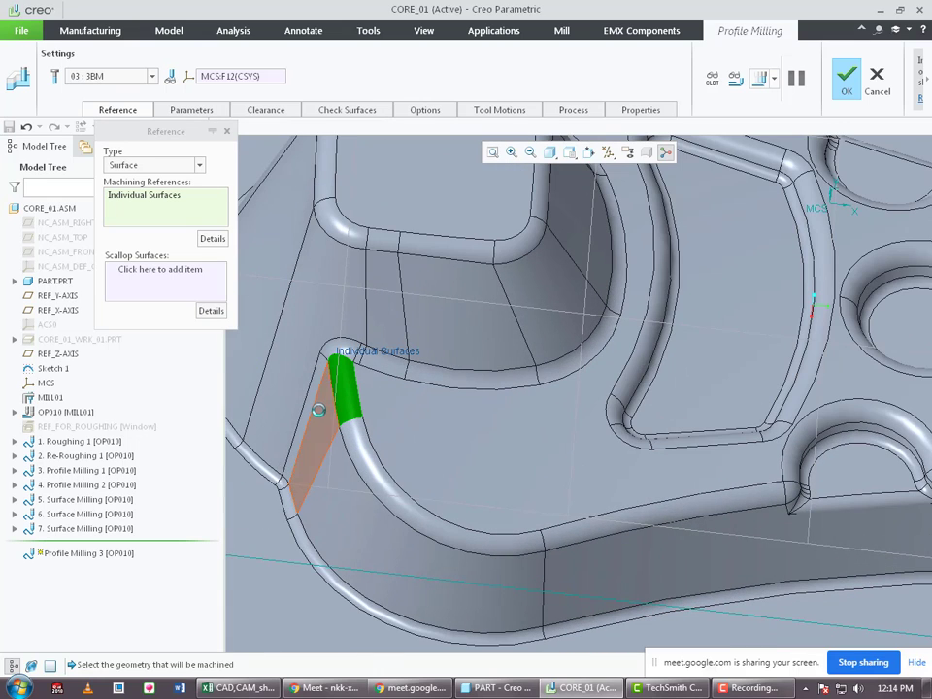
pyautogui.keyDown('ctrl'); pyautogui.click(319, 411); pyautogui.keyUp('ctrl')
pyautogui.keyDown('ctrl'); pyautogui.click(303, 533); pyautogui.keyUp('ctrl')
pyautogui.keyDown('ctrl'); pyautogui.click(333, 526); pyautogui.keyUp('ctrl')
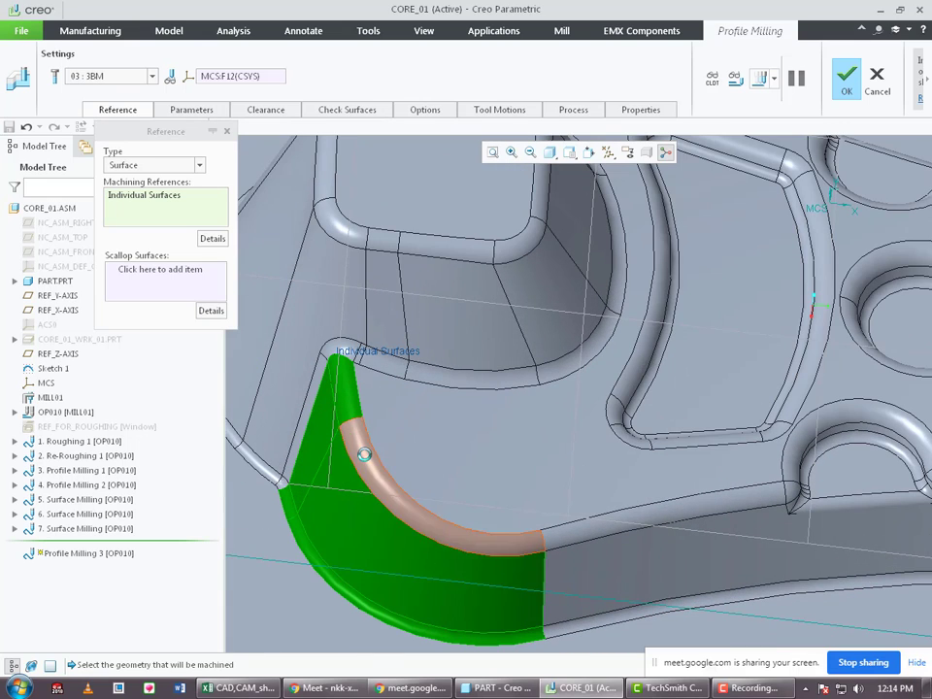
pyautogui.keyDown('ctrl'); pyautogui.click(363, 453); pyautogui.keyUp('ctrl')
pyautogui.keyDown('ctrl'); pyautogui.click(564, 540); pyautogui.keyUp('ctrl')
pyautogui.keyDown('ctrl'); pyautogui.click(563, 581); pyautogui.keyUp('ctrl')
# Add the remaining top-edge fillets, the small patch beside the round boss and the long bottom fillet to the machining references.
pyautogui.scroll(3, 427, 566)
pyautogui.scroll(-4, 566, 612)
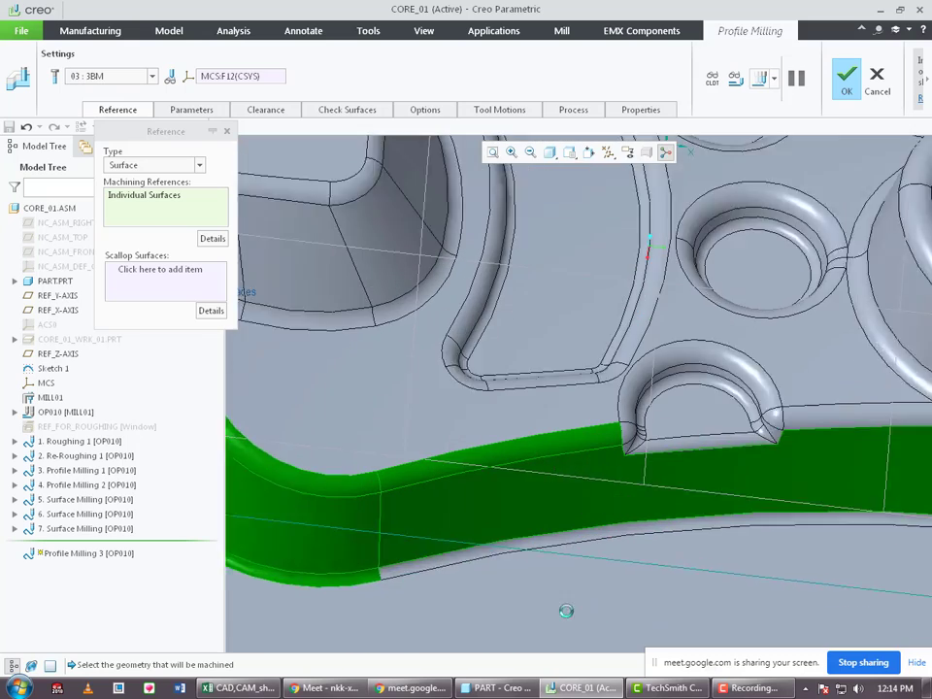
pyautogui.scroll(3, 749, 499)
pyautogui.scroll(-3, 732, 484)
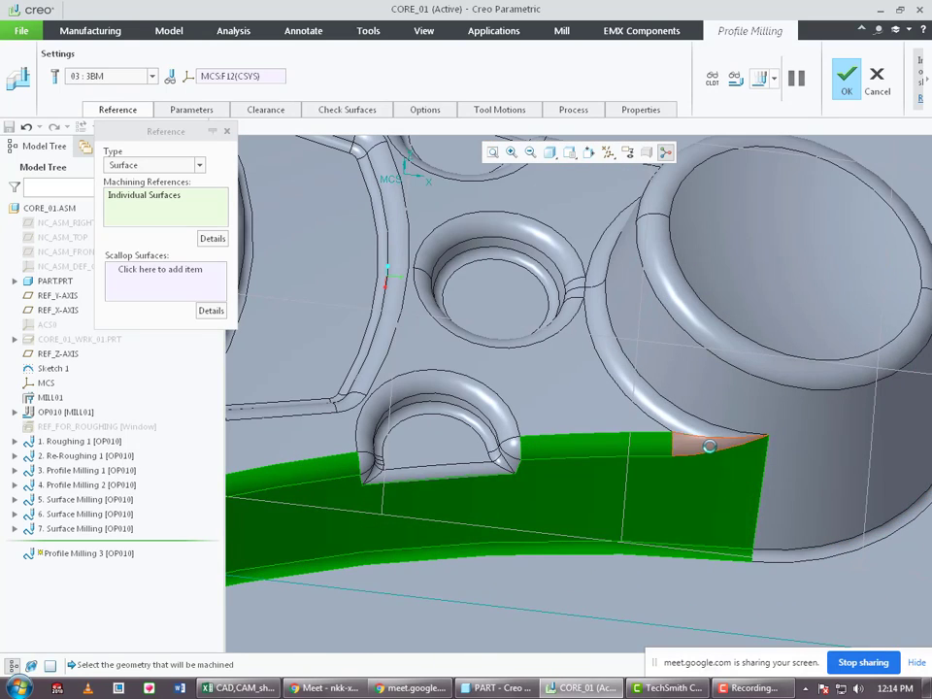
pyautogui.scroll(3, 709, 445)
pyautogui.moveTo(747, 504); pyautogui.dragTo(315, 377, button='middle')
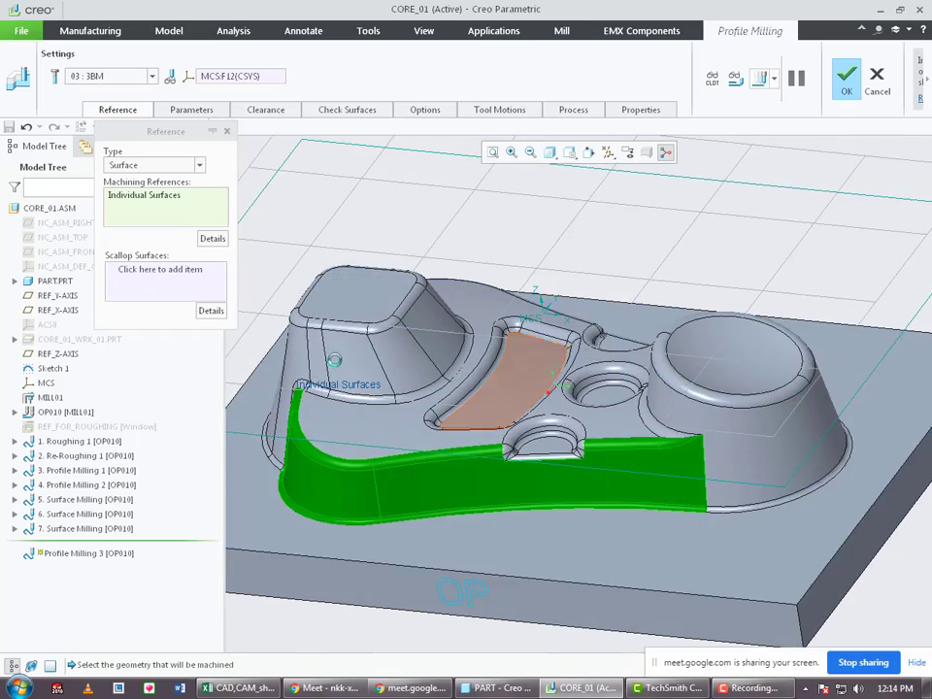
pyautogui.moveTo(403, 369); pyautogui.dragTo(392, 414, button='middle')
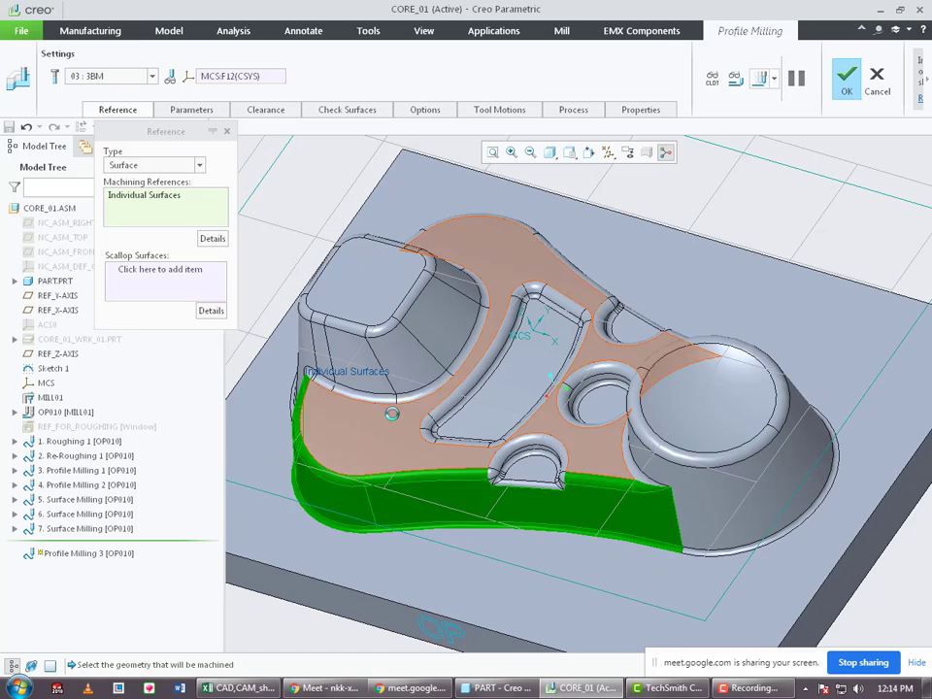
# Review the profile milling parameters, compute the eighth sequence's tool path and play it at reduced display speed.
pyautogui.click(191, 110)
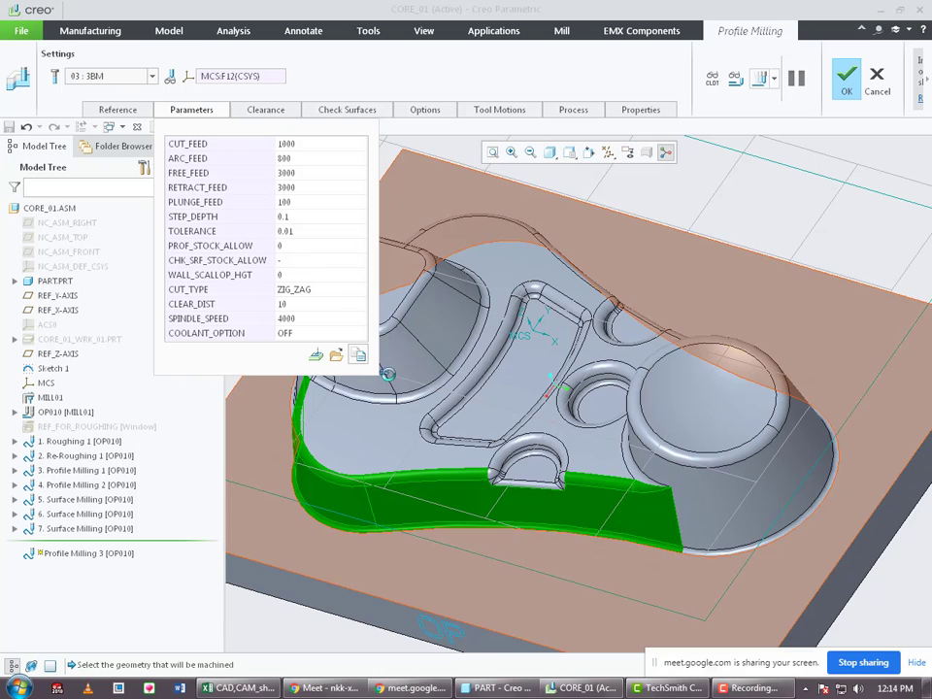
pyautogui.click(756, 77)
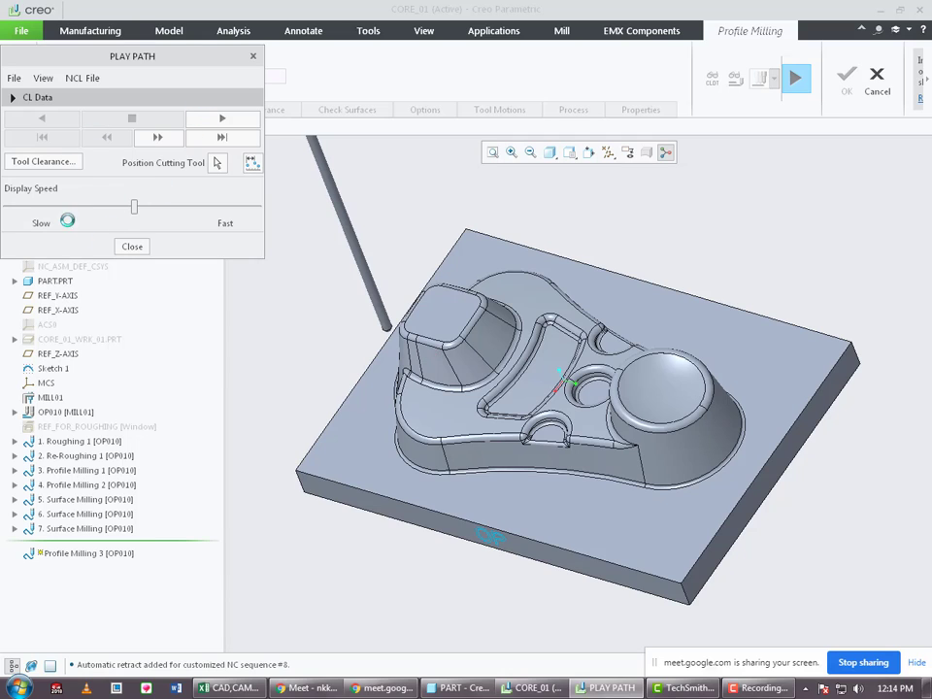
pyautogui.click(223, 118)
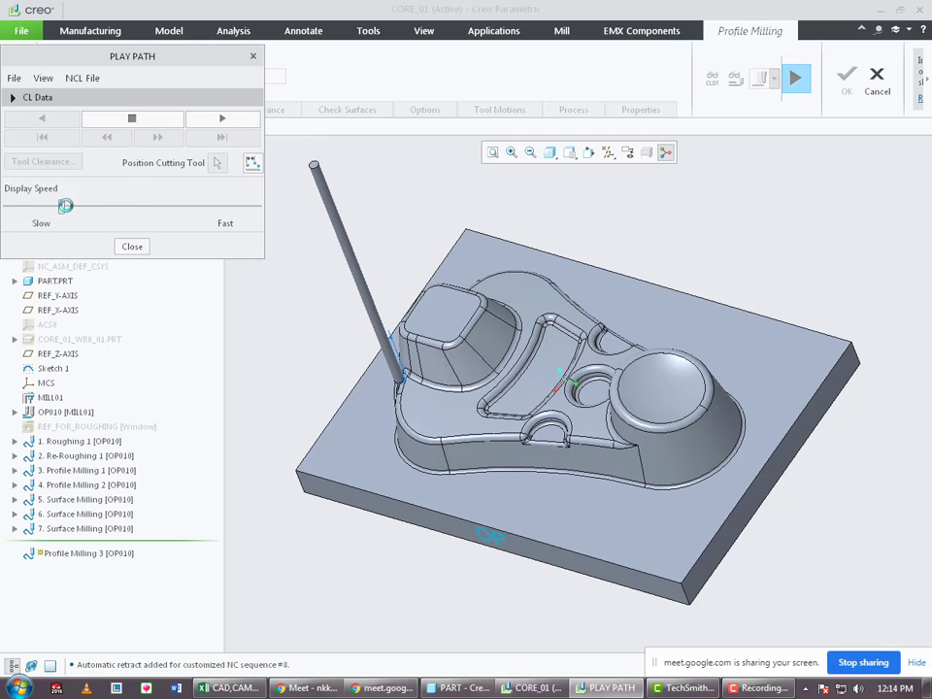
pyautogui.moveTo(63, 206)
pyautogui.mouseDown()
pyautogui.moveTo(138, 207)
pyautogui.moveTo(83, 207)
pyautogui.mouseUp()
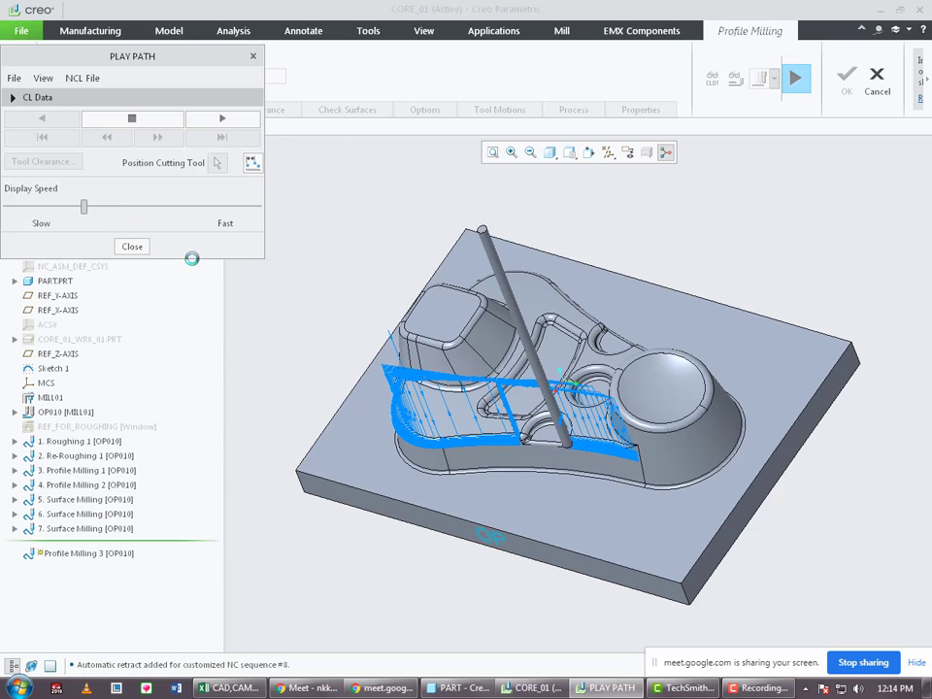
pyautogui.moveTo(478, 509); pyautogui.dragTo(481, 340, button='middle')
pyautogui.scroll(3, 495, 428)
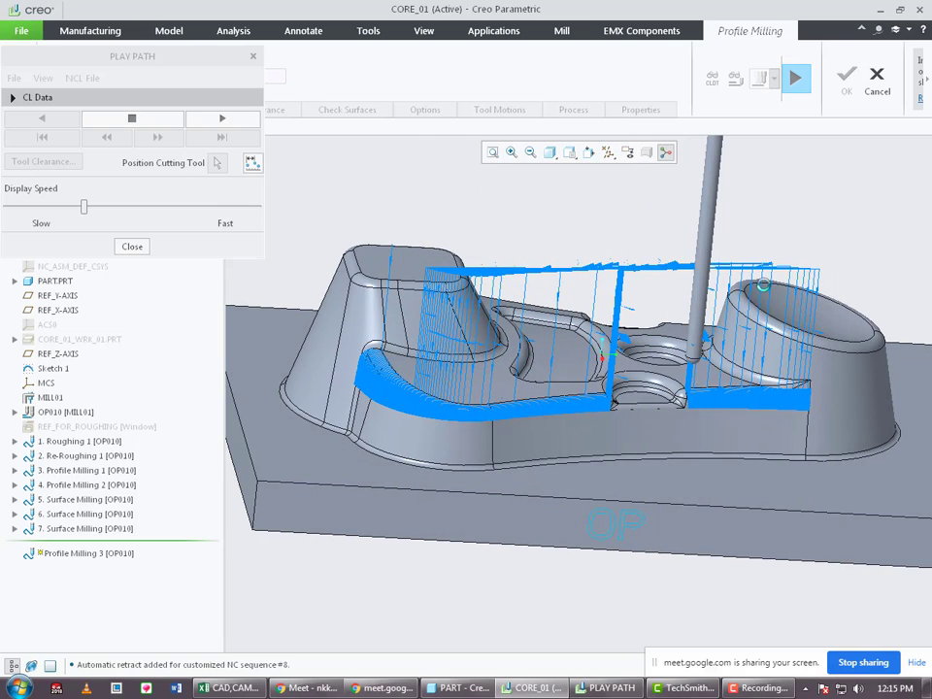
pyautogui.moveTo(713, 367); pyautogui.dragTo(699, 335, button='middle')
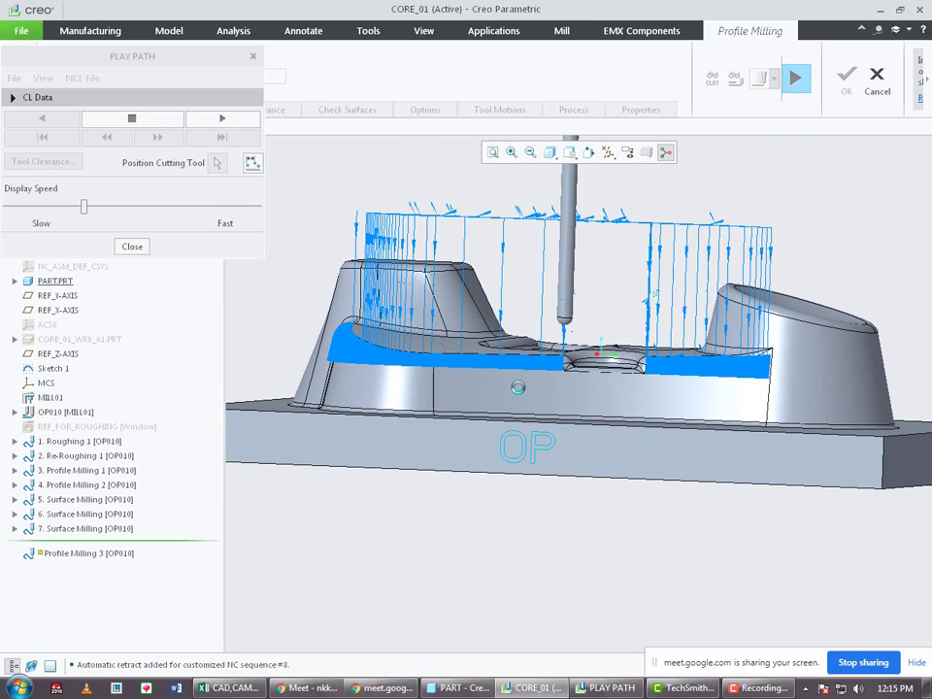
# Adjust the playback speed, inspect the tool path down the OP-side wall and complete the eighth sequence.
pyautogui.moveTo(83, 206); pyautogui.dragTo(4, 206)
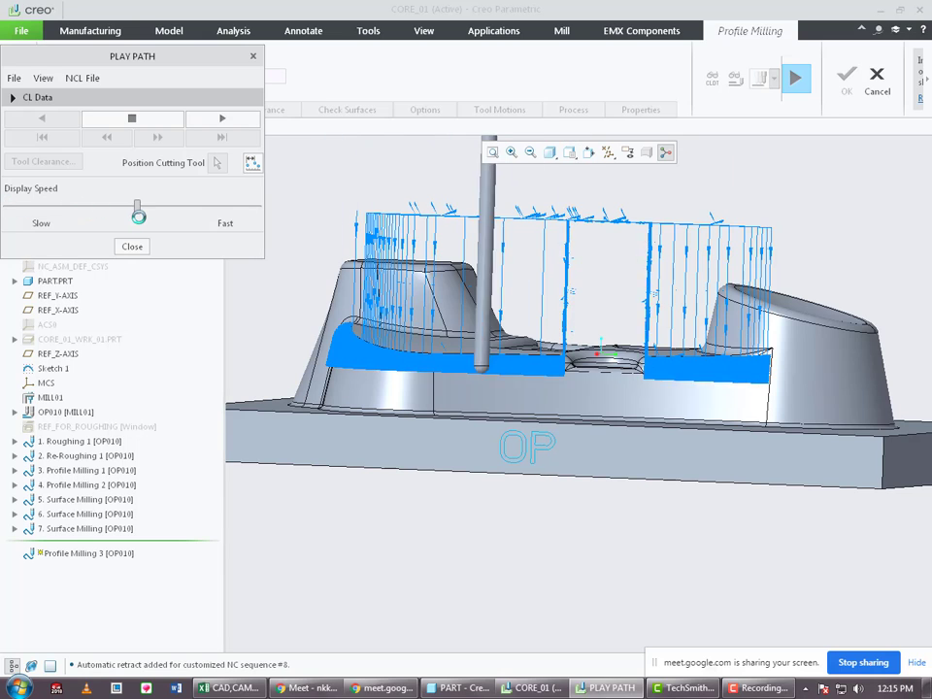
pyautogui.moveTo(56, 231); pyautogui.dragTo(98, 255)
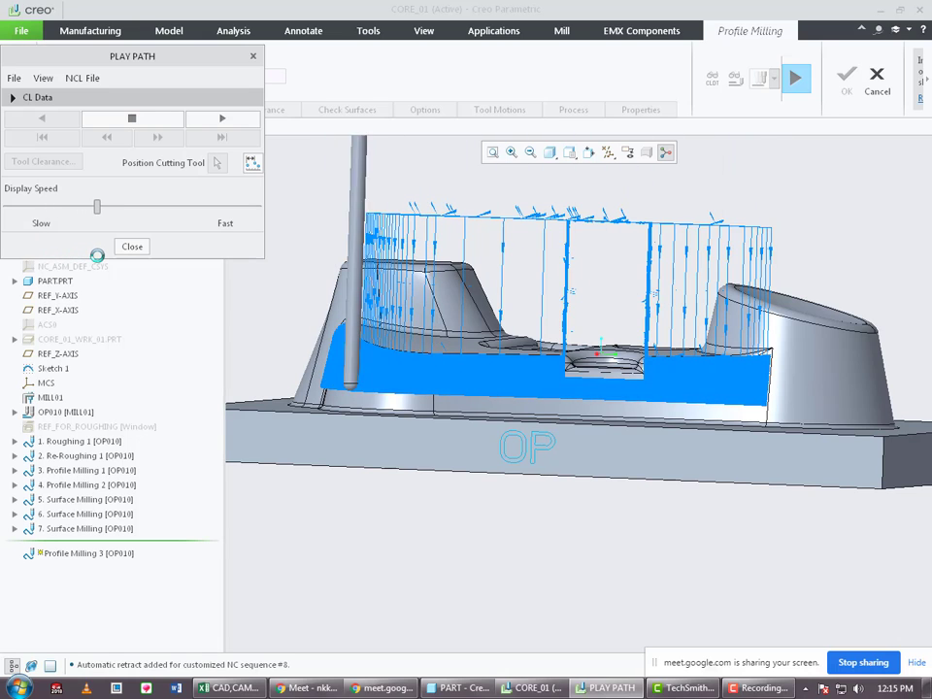
pyautogui.scroll(-3, 547, 433)
pyautogui.moveTo(546, 433); pyautogui.dragTo(568, 451, button='middle')
pyautogui.scroll(3, 568, 452)
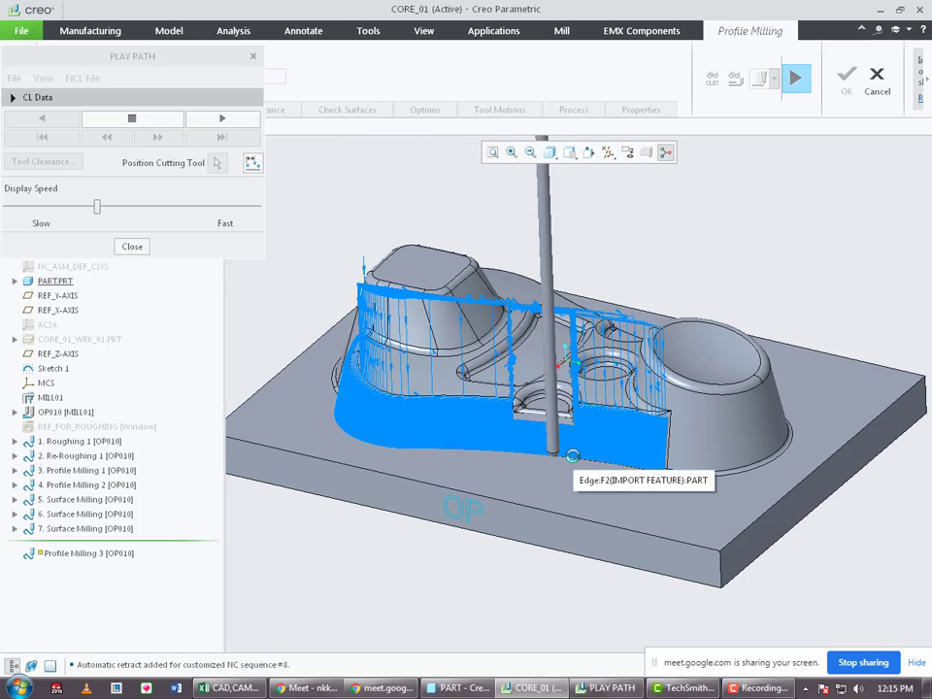
pyautogui.click(132, 246)
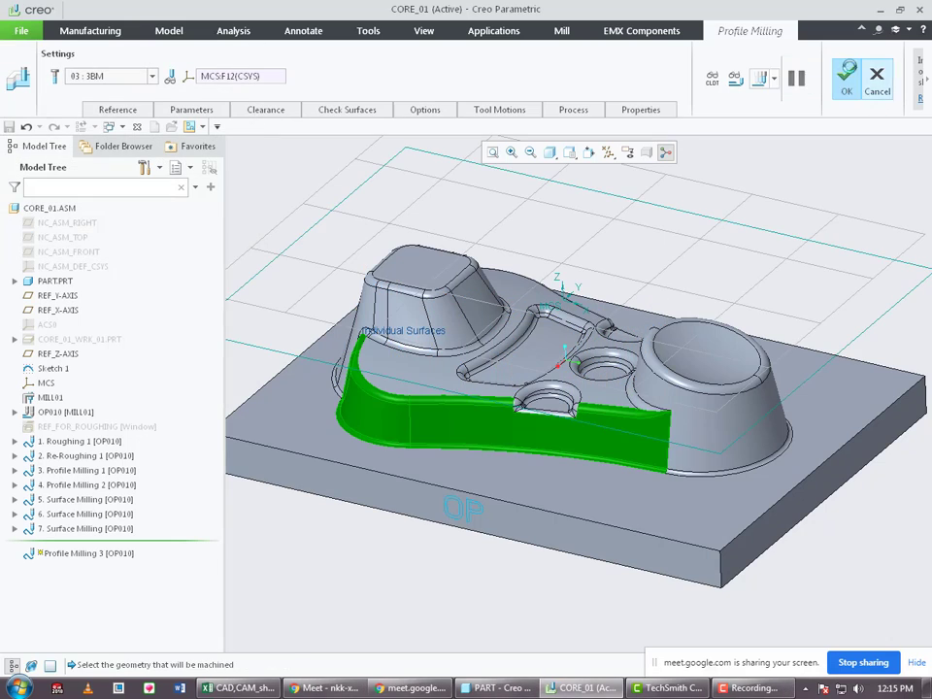
pyautogui.click(837, 76)
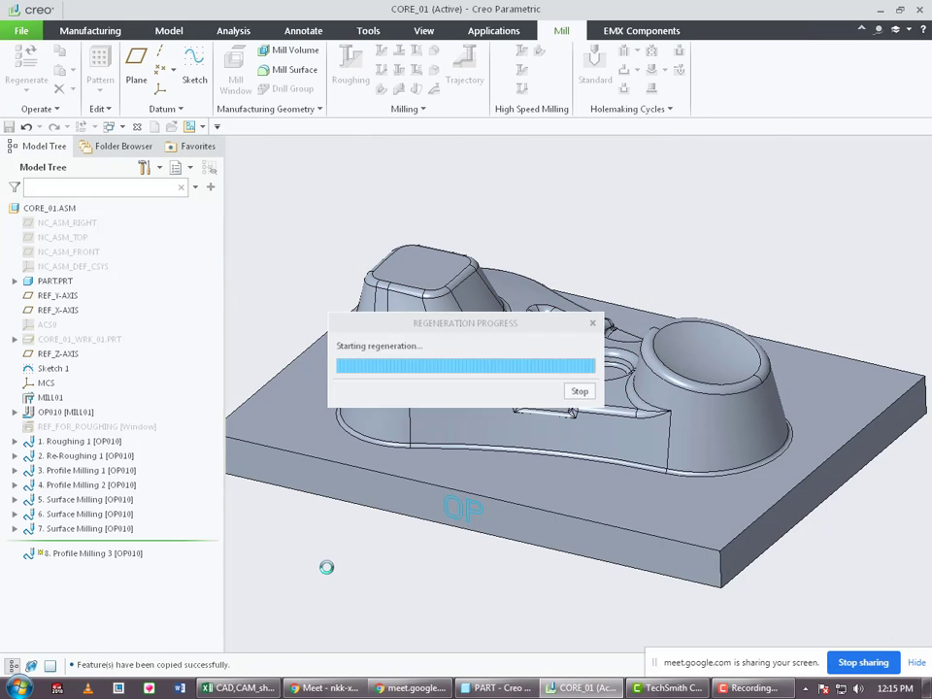
# Copy the eighth sequence, Profile Milling 3, paste it as a new sequence and remove its inherited machining surfaces.
pyautogui.rightClick(67, 541)
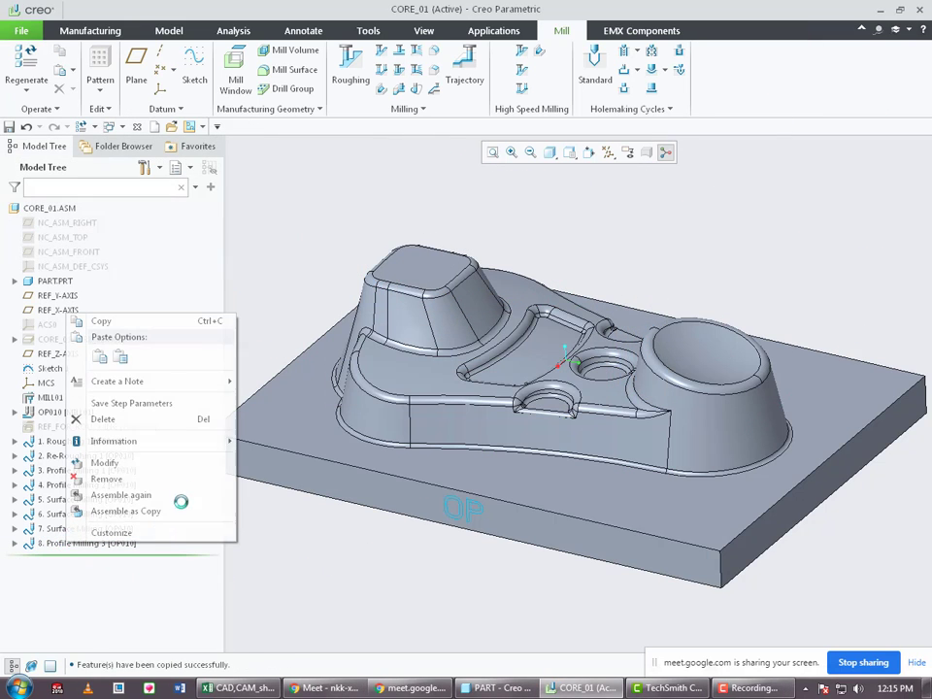
pyautogui.click(100, 320)
pyautogui.rightClick(85, 540)
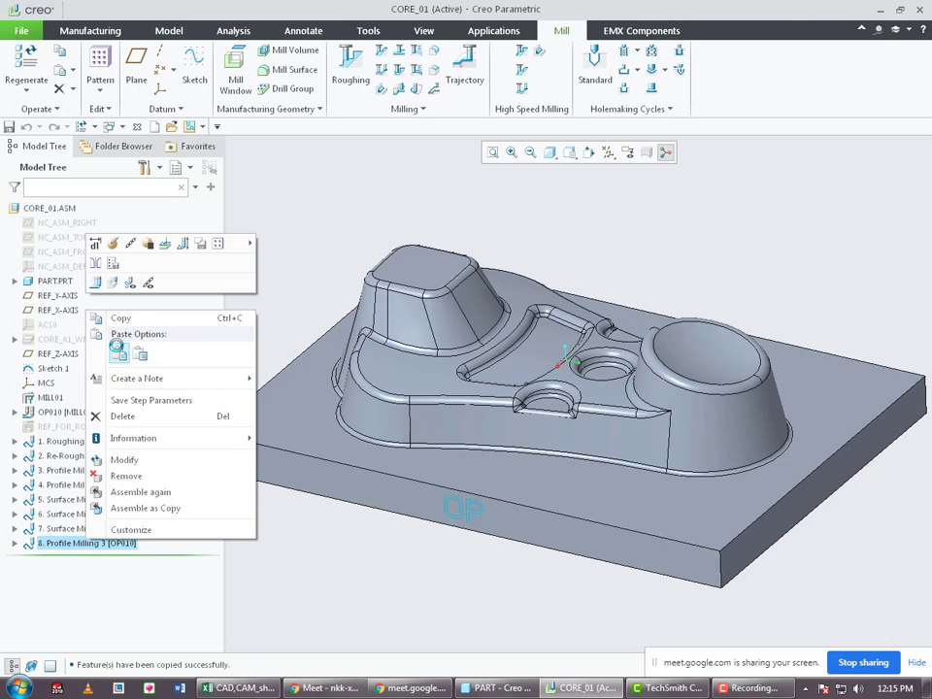
pyautogui.click(120, 353)
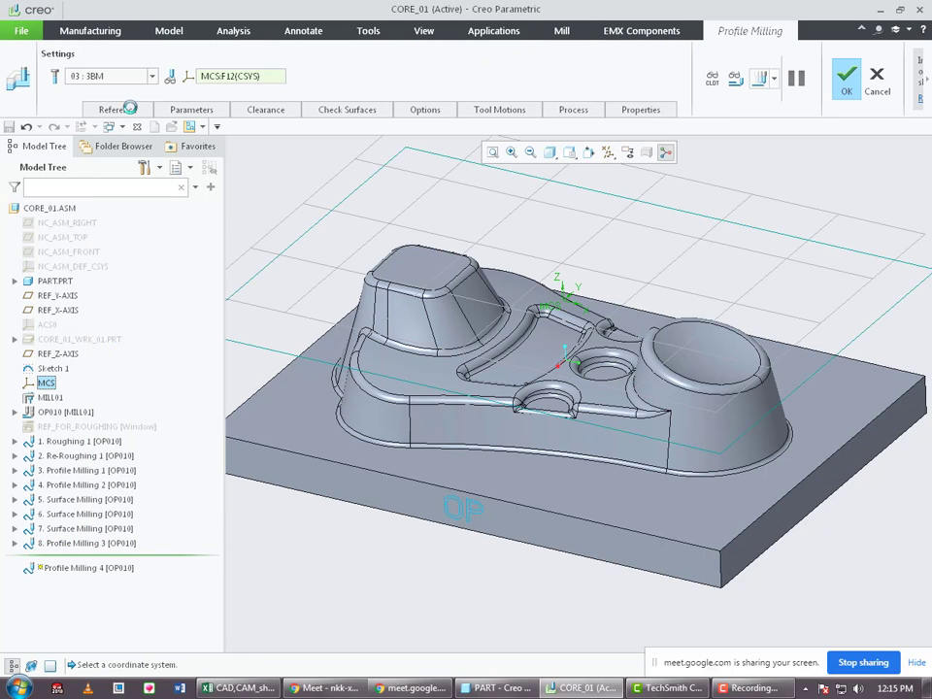
pyautogui.click(124, 109)
pyautogui.rightClick(164, 197)
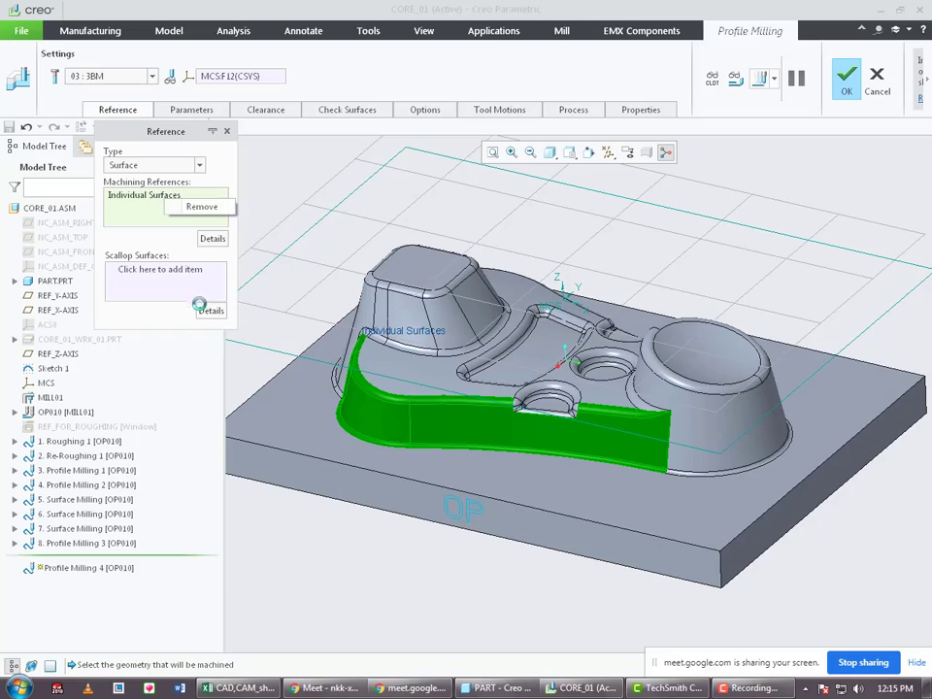
pyautogui.click(202, 206)
# Select the OP-side wall's top-edge fillets up to the half-round pocket, its main wall faces and the curved bottom fillet.
pyautogui.moveTo(583, 543); pyautogui.dragTo(620, 502, button='middle')
pyautogui.scroll(-5, 777, 359)
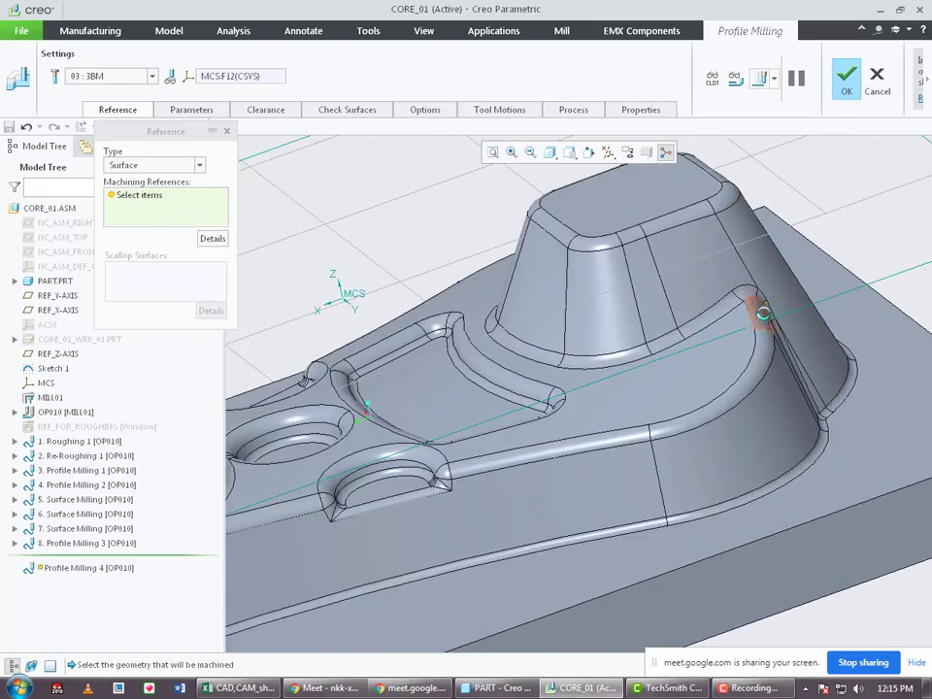
pyautogui.click(760, 320)
pyautogui.keyDown('ctrl'); pyautogui.click(710, 421); pyautogui.keyUp('ctrl')
pyautogui.keyDown('ctrl'); pyautogui.click(565, 465); pyautogui.keyUp('ctrl')
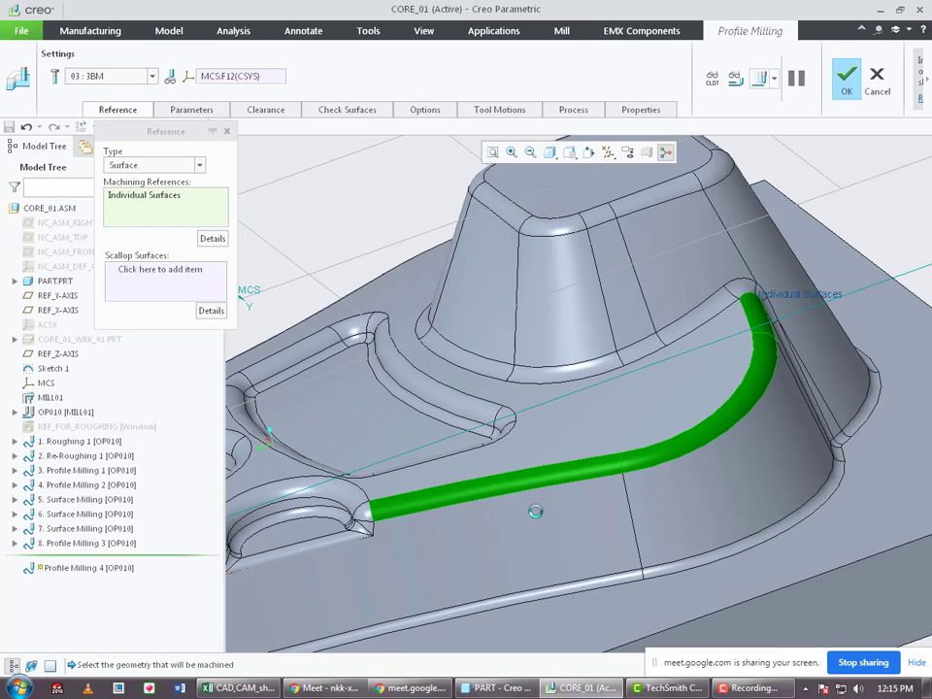
pyautogui.keyDown('ctrl'); pyautogui.click(607, 512); pyautogui.keyUp('ctrl')
pyautogui.keyDown('ctrl'); pyautogui.click(681, 510); pyautogui.keyUp('ctrl')
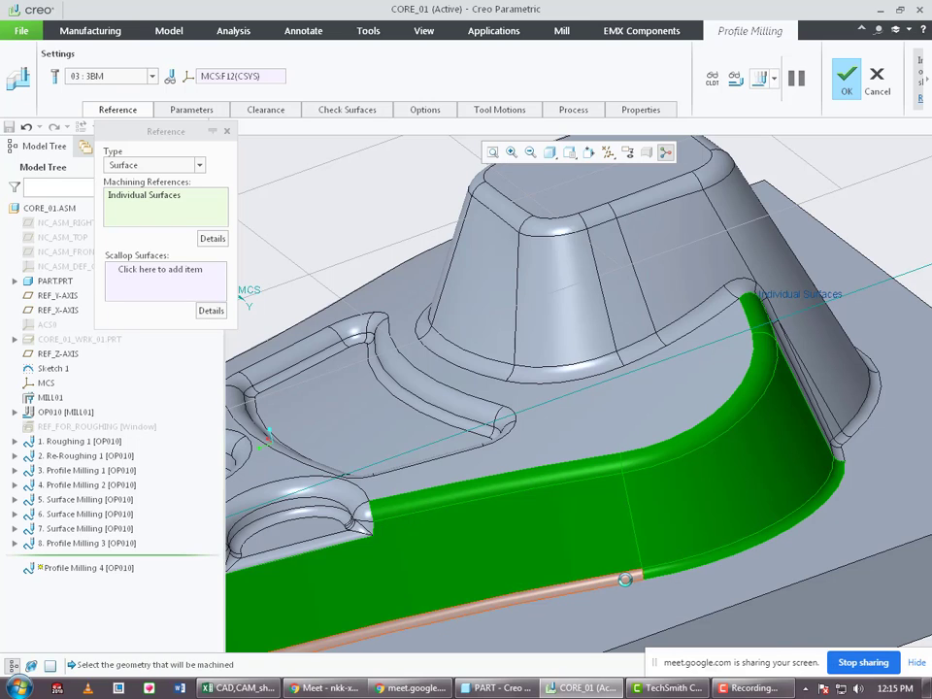
# Add the long bottom fillet, the end wall face beside the square boss and the top-edge fillet beyond the half-round pocket.
pyautogui.scroll(4, 714, 471)
pyautogui.scroll(-5, 719, 458)
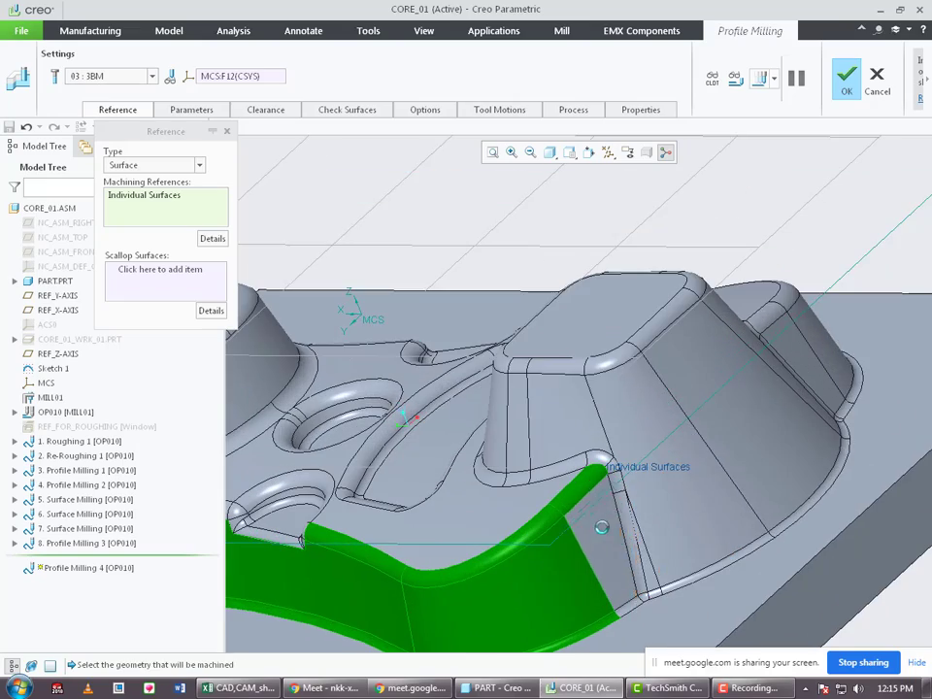
pyautogui.scroll(-3, 649, 599)
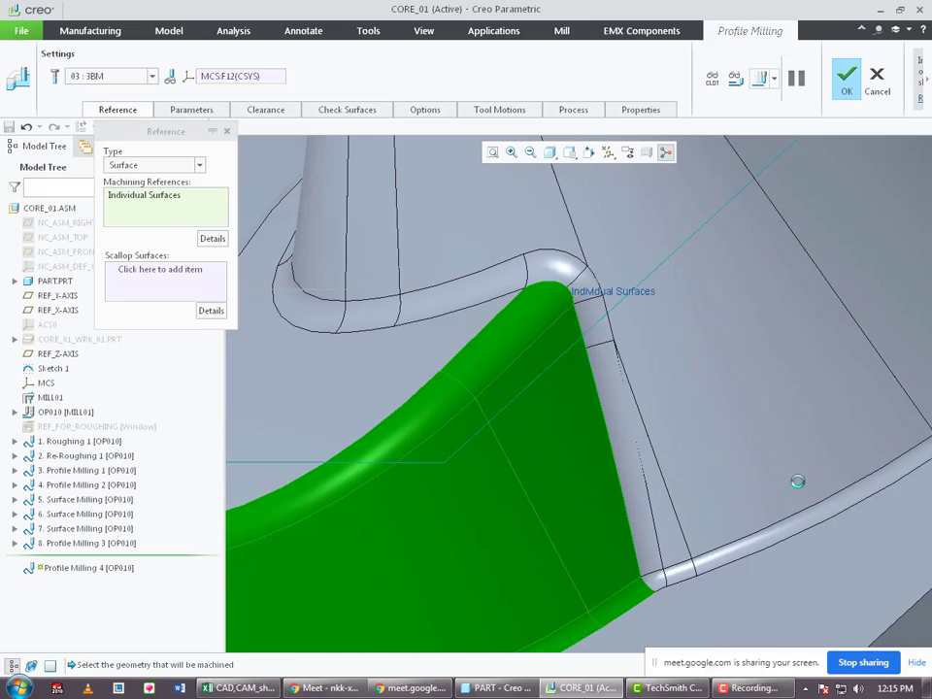
pyautogui.scroll(4, 797, 482)
pyautogui.scroll(-4, 742, 487)
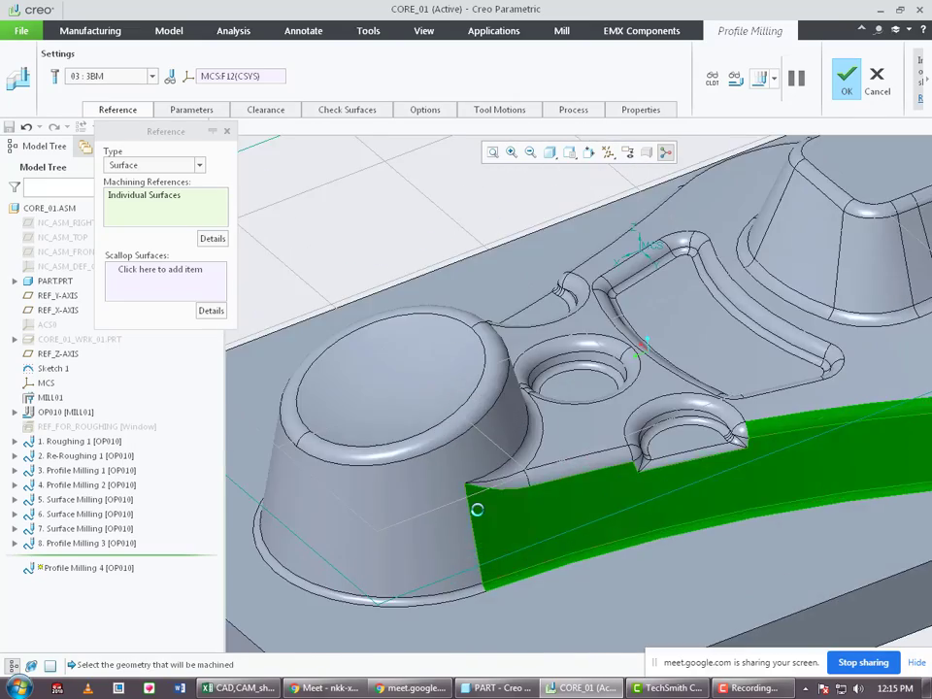
pyautogui.scroll(-3, 476, 509)
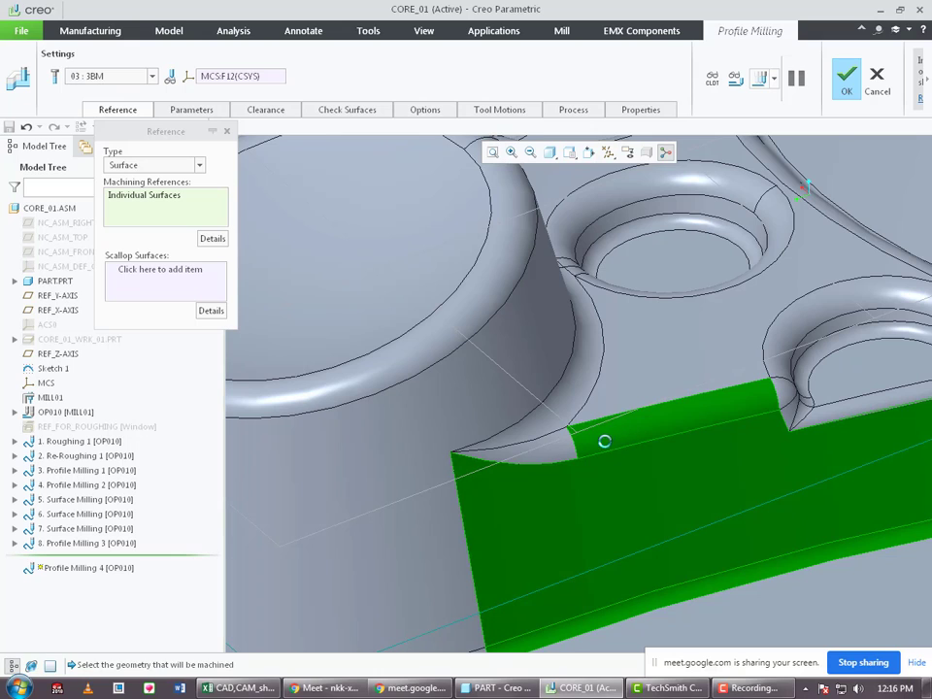
# Play the Profile Milling 4 tool path over the side wall at a faster display speed and inspect it around the part.
pyautogui.scroll(2, 550, 450)
pyautogui.scroll(4, 543, 456)
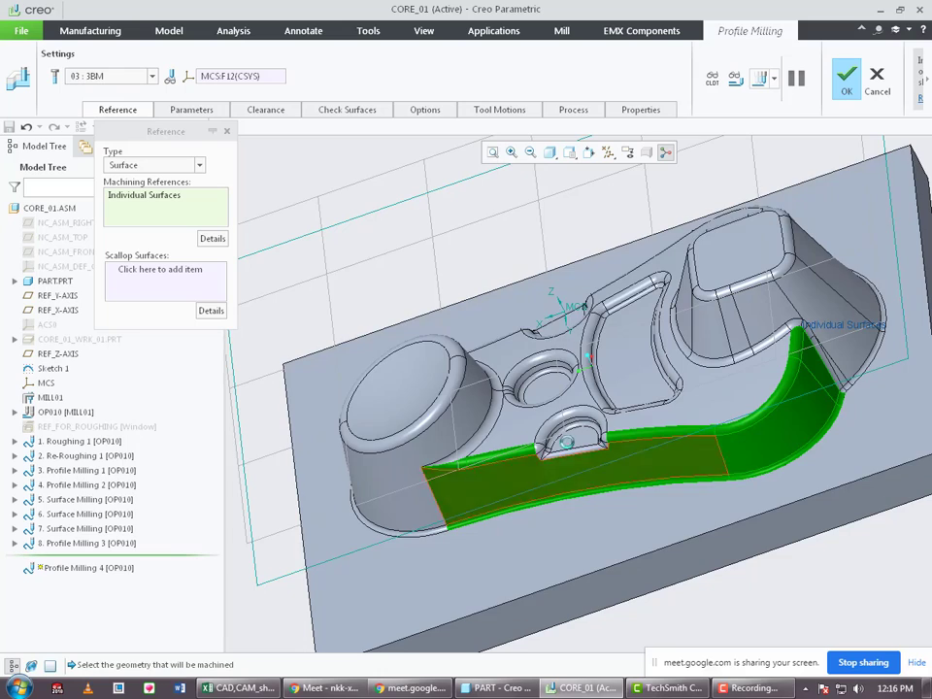
pyautogui.scroll(-5, 563, 436)
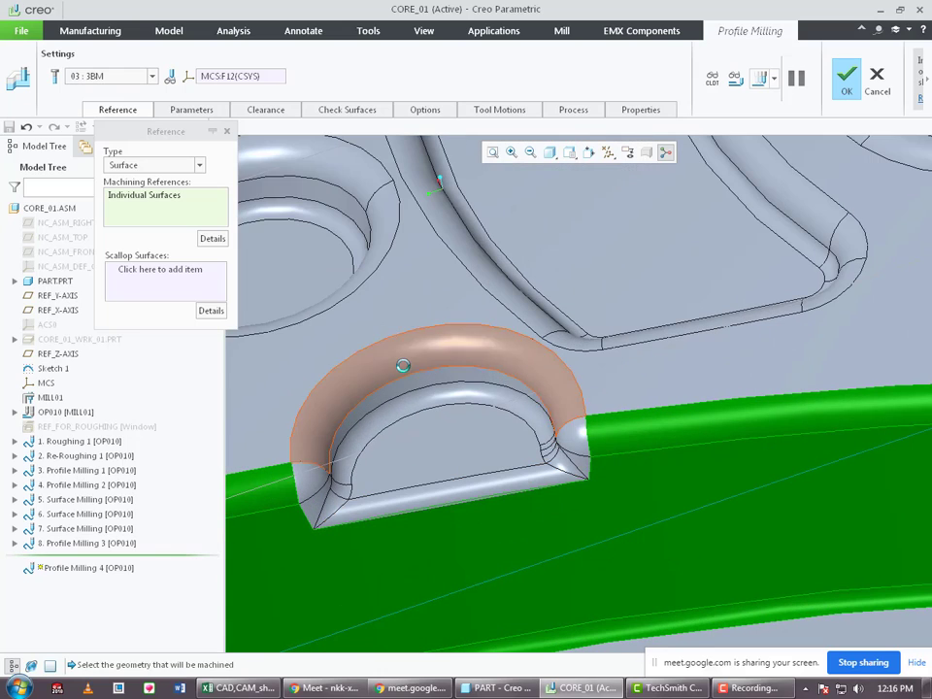
pyautogui.scroll(3, 403, 365)
pyautogui.click(763, 77)
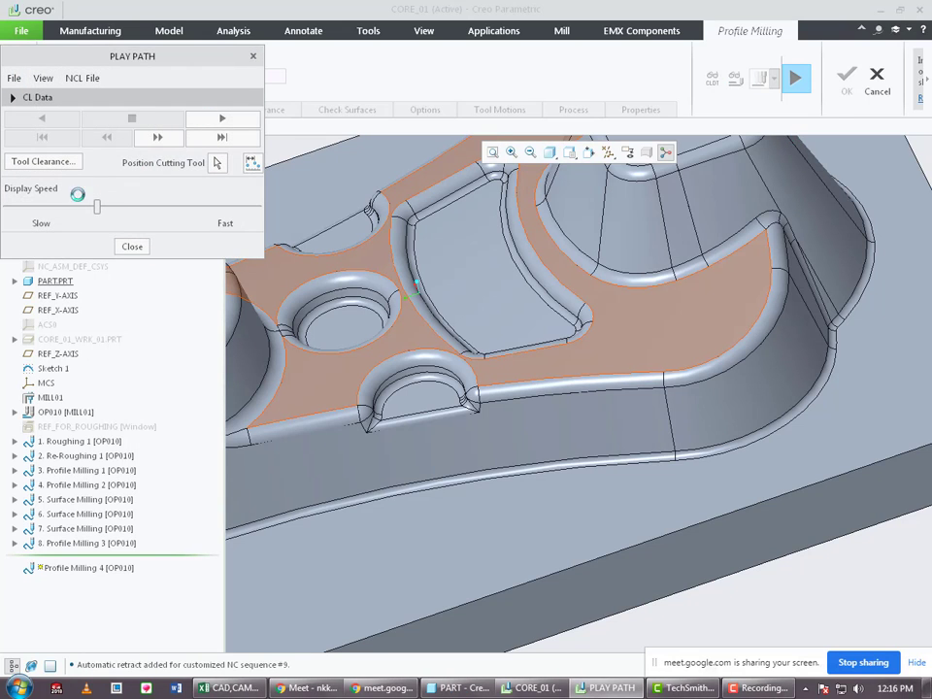
pyautogui.click(221, 117)
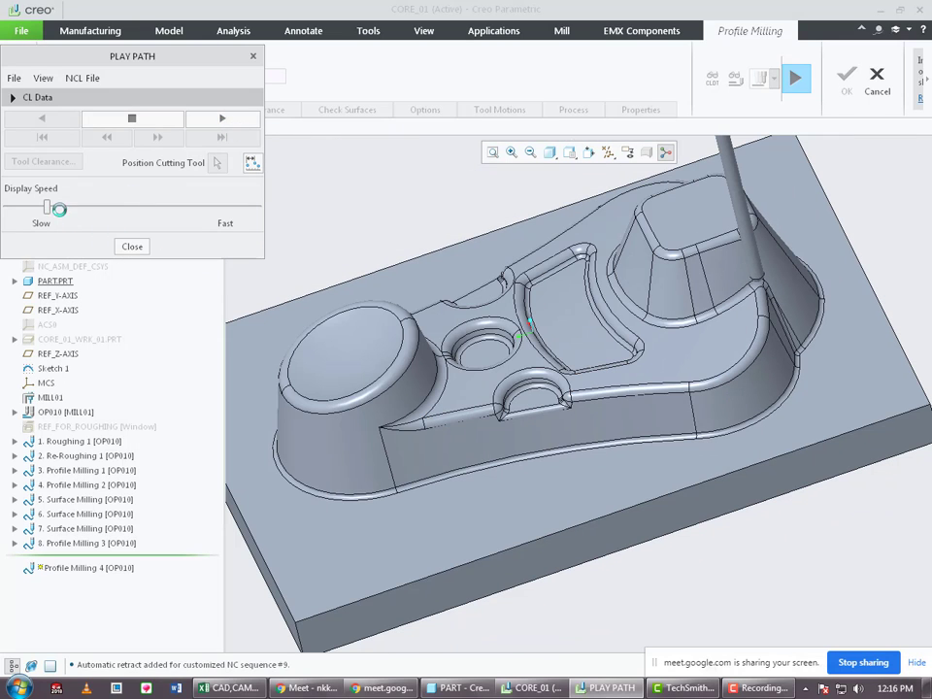
pyautogui.moveTo(59, 209); pyautogui.dragTo(128, 212)
pyautogui.moveTo(130, 210); pyautogui.dragTo(165, 207)
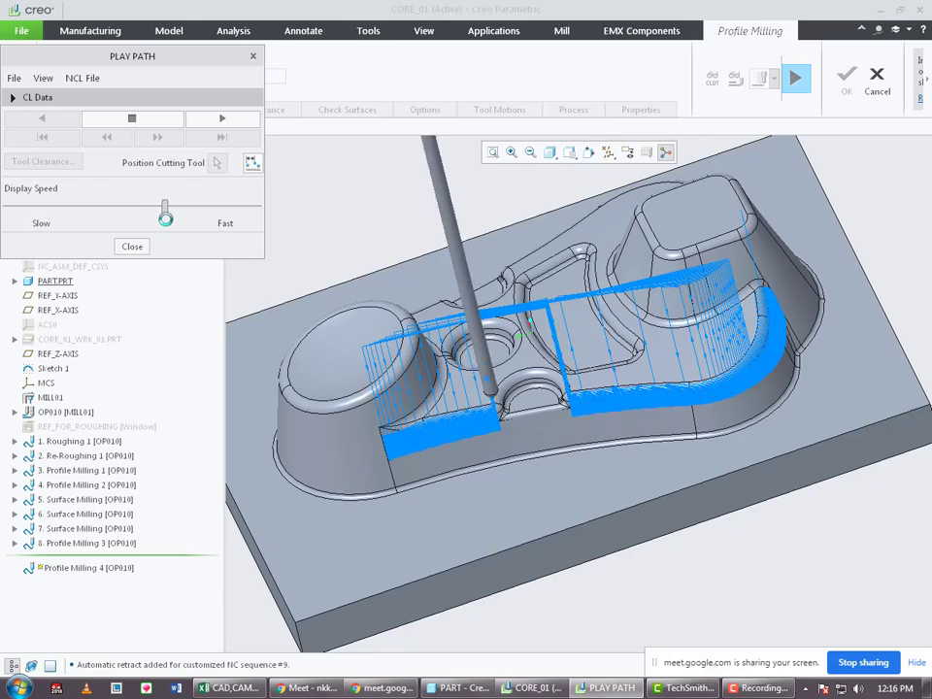
pyautogui.moveTo(570, 336); pyautogui.dragTo(548, 367, button='middle')
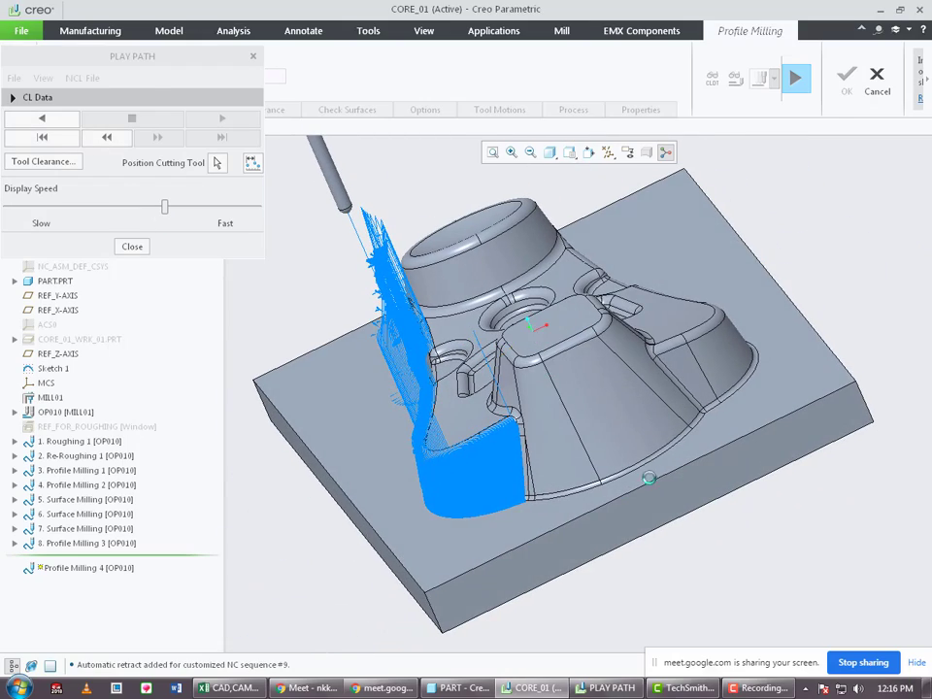
# Redisplay the tool path, position the cutting tool at the wall's end beside the square boss, and accept the Profile Milling 4 sequence.
pyautogui.scroll(5, 583, 466)
pyautogui.click(784, 80)
pyautogui.click(774, 79)
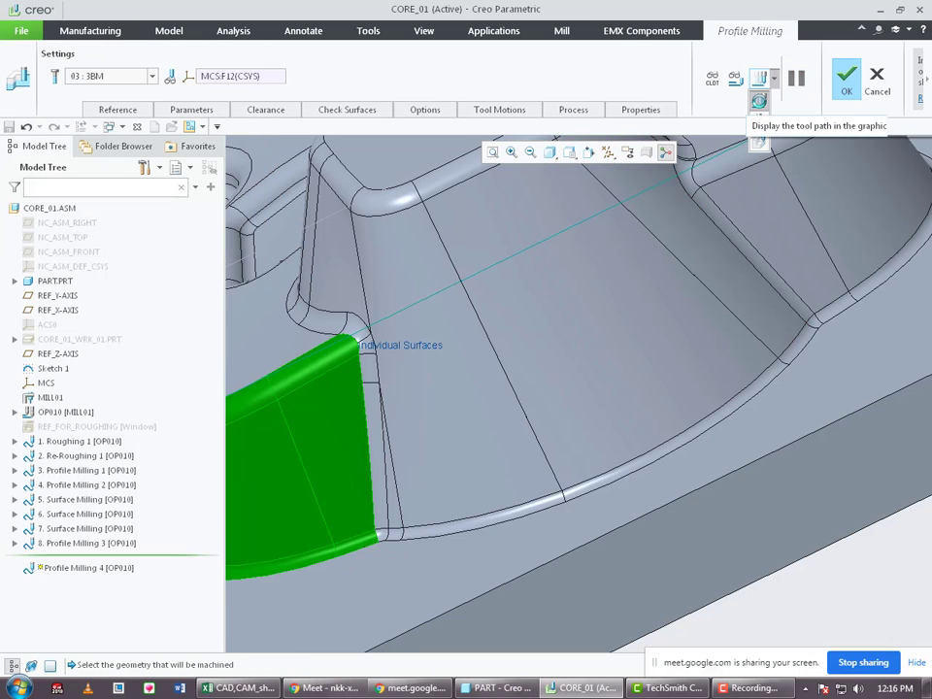
pyautogui.click(759, 101)
pyautogui.click(218, 162)
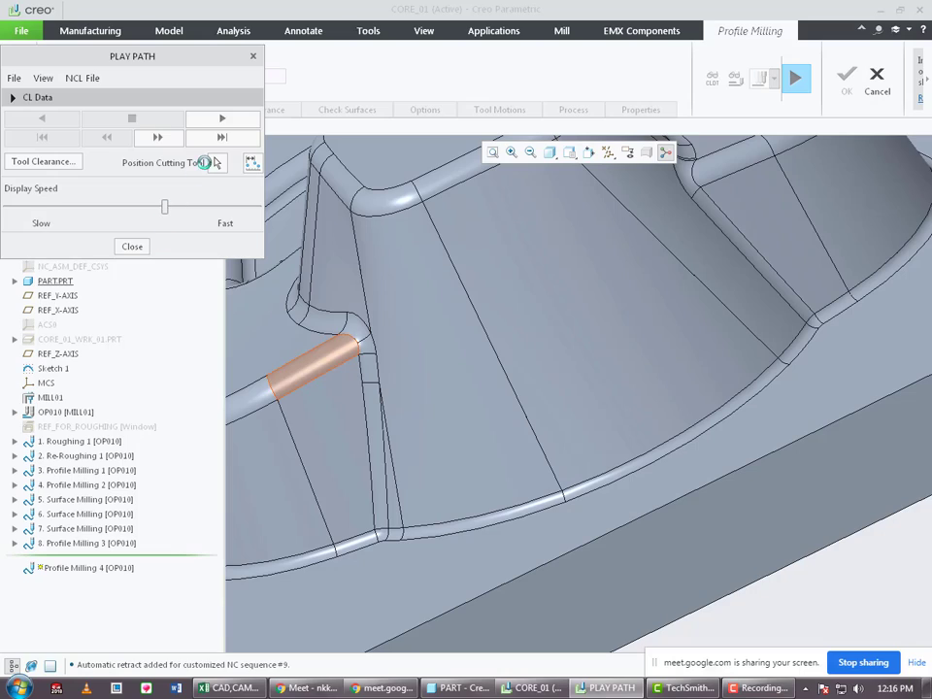
pyautogui.click(370, 408)
pyautogui.scroll(2, 371, 417)
pyautogui.click(369, 418)
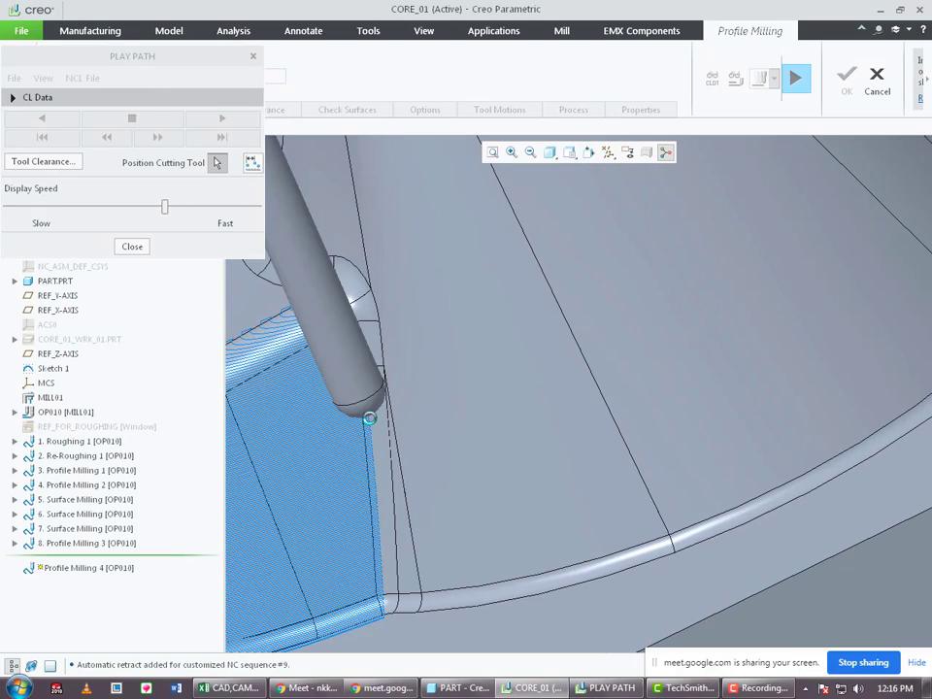
pyautogui.moveTo(369, 417); pyautogui.dragTo(161, 230, button='middle')
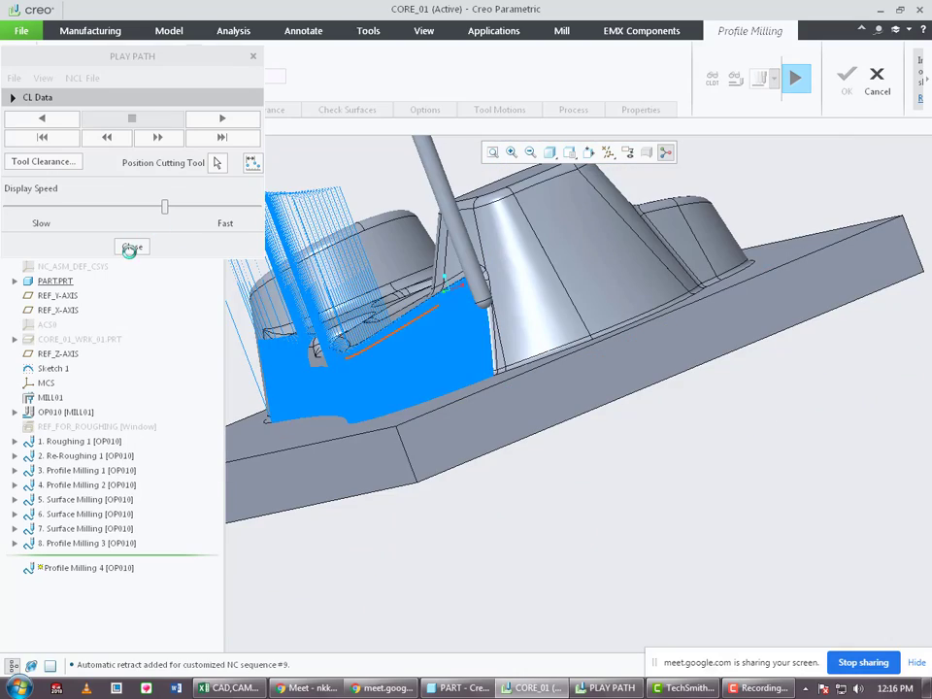
pyautogui.click(132, 247)
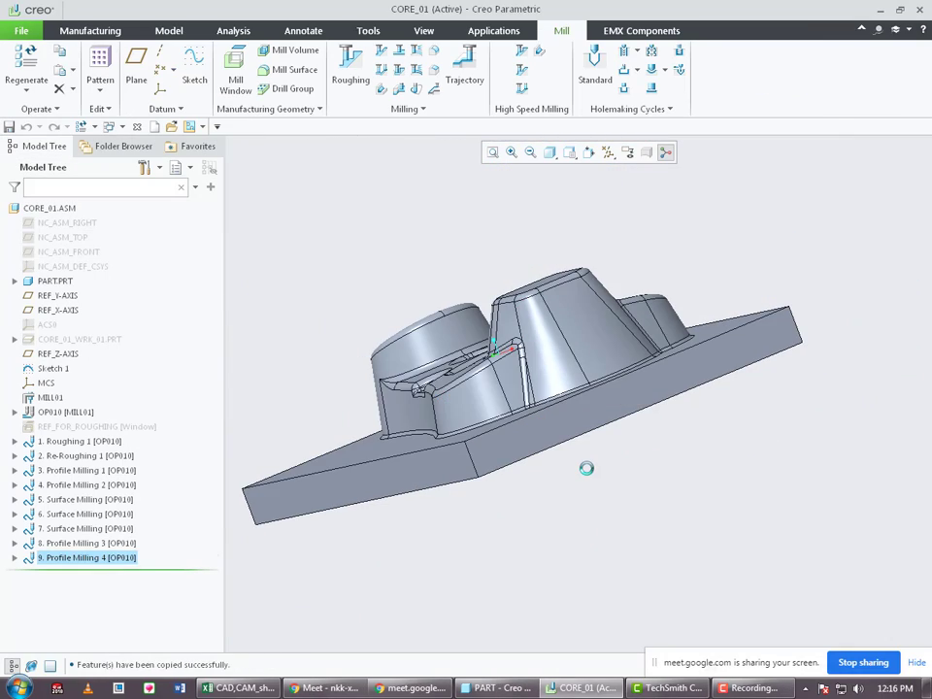
pyautogui.hotkey('ctrl', 'd')
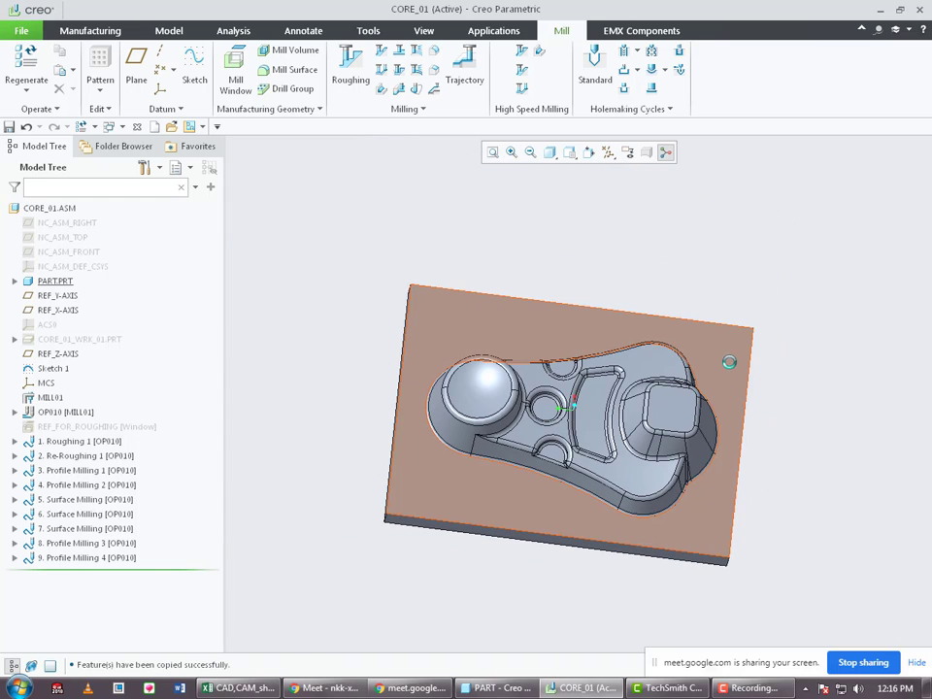
pyautogui.moveTo(729, 362); pyautogui.dragTo(503, 279, button='middle')
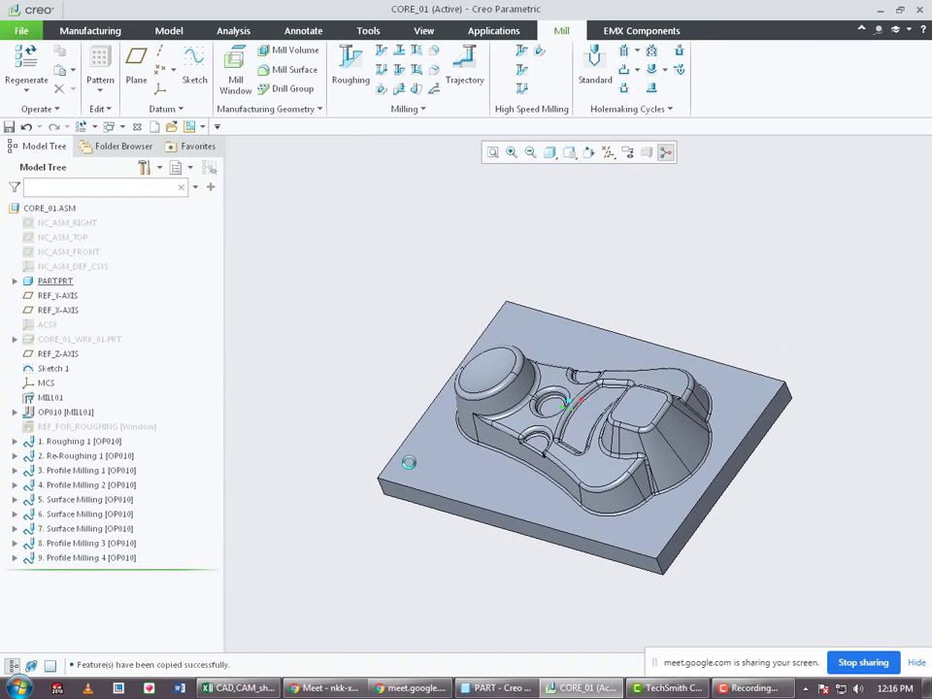
pyautogui.click(386, 472)
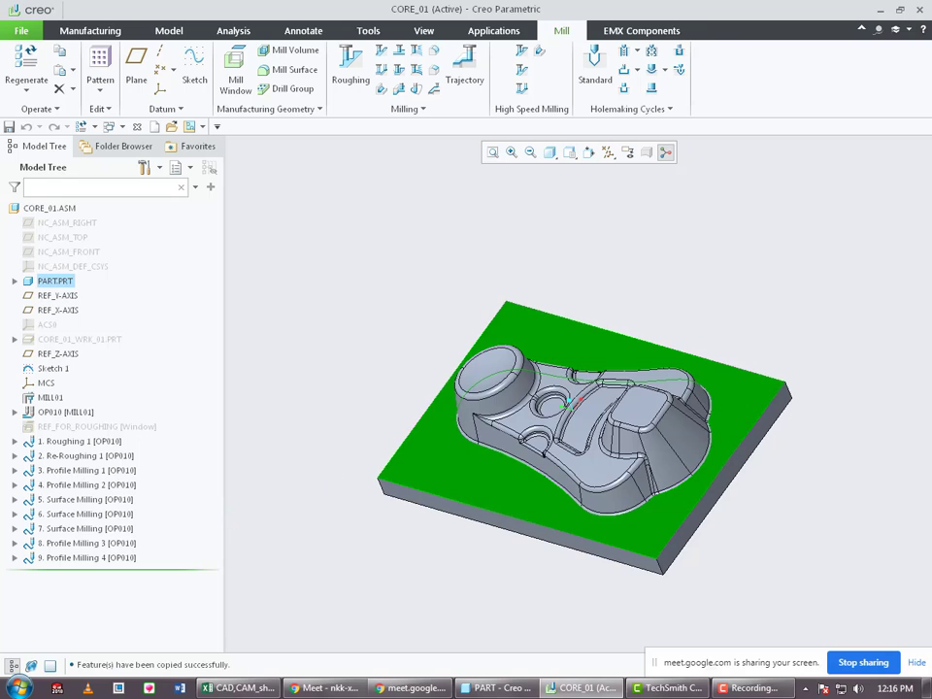
pyautogui.rightClick(74, 440)
pyautogui.press('Escape')
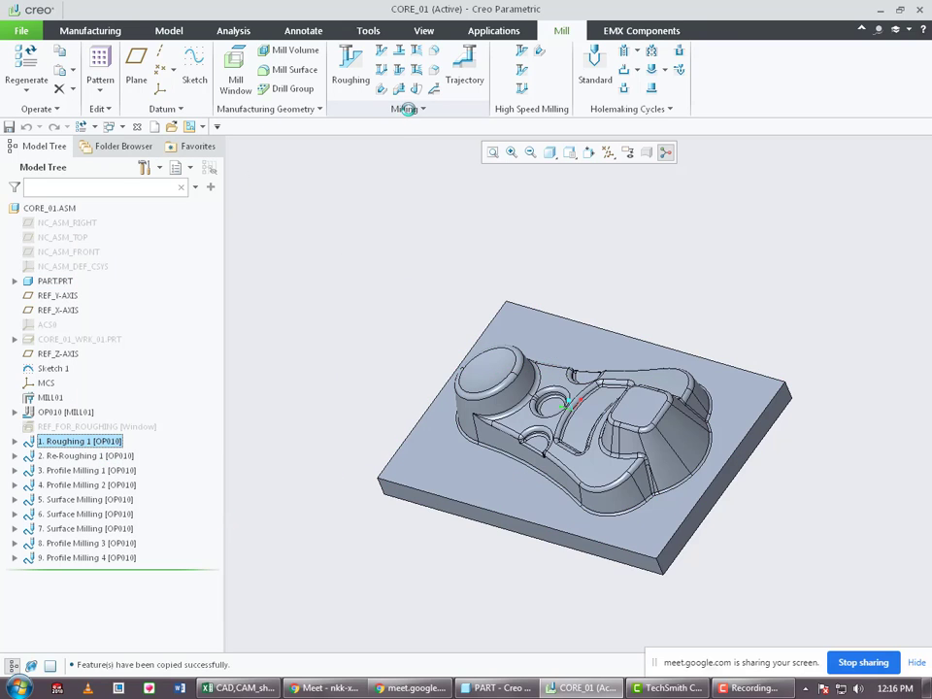
# Start a Surface Milling sequence and include Tool among the setup elements to define.
pyautogui.click(407, 109)
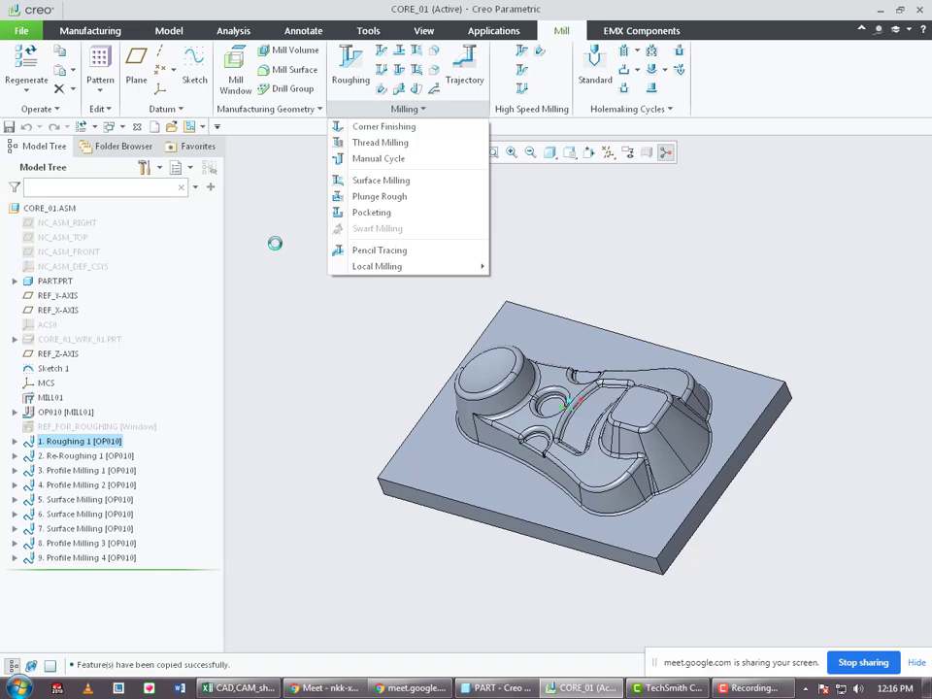
pyautogui.click(426, 182)
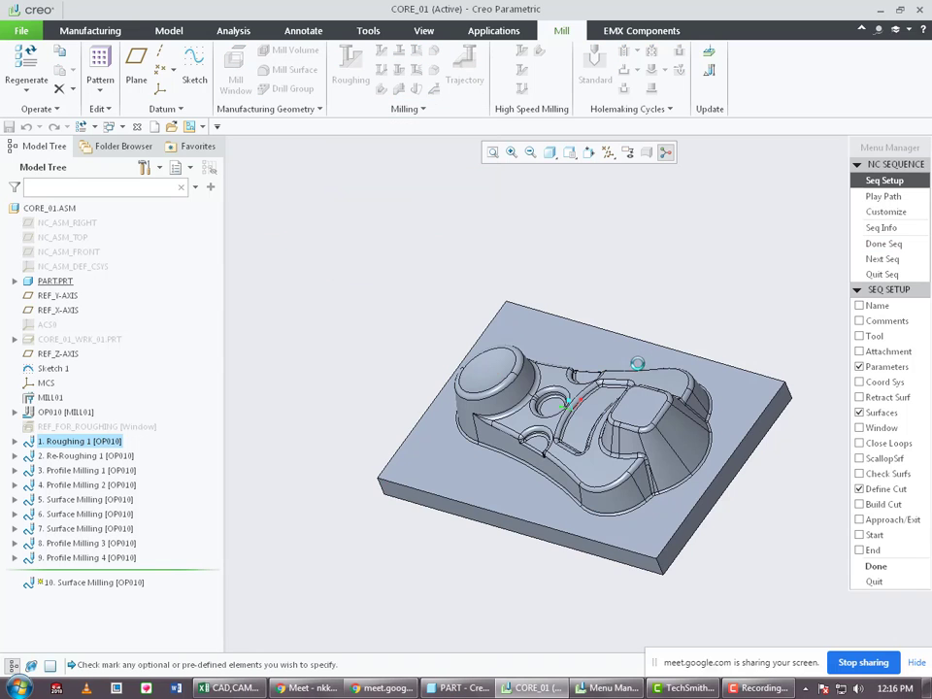
pyautogui.click(860, 336)
pyautogui.click(876, 566)
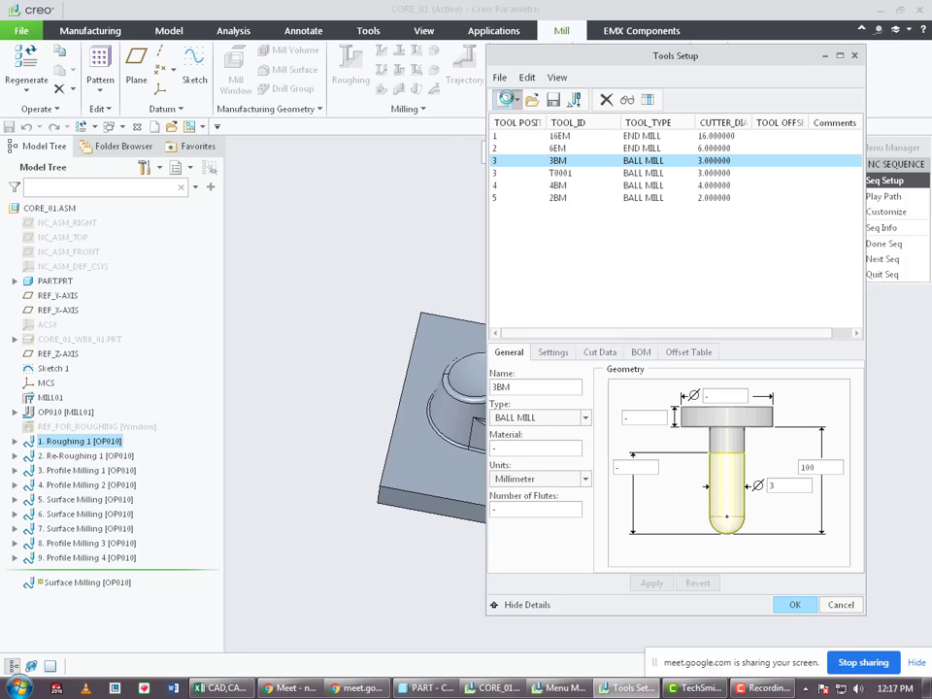
# Create an END MILL tool named 12em, apply it, and use it for the surface milling sequence.
pyautogui.click(506, 99)
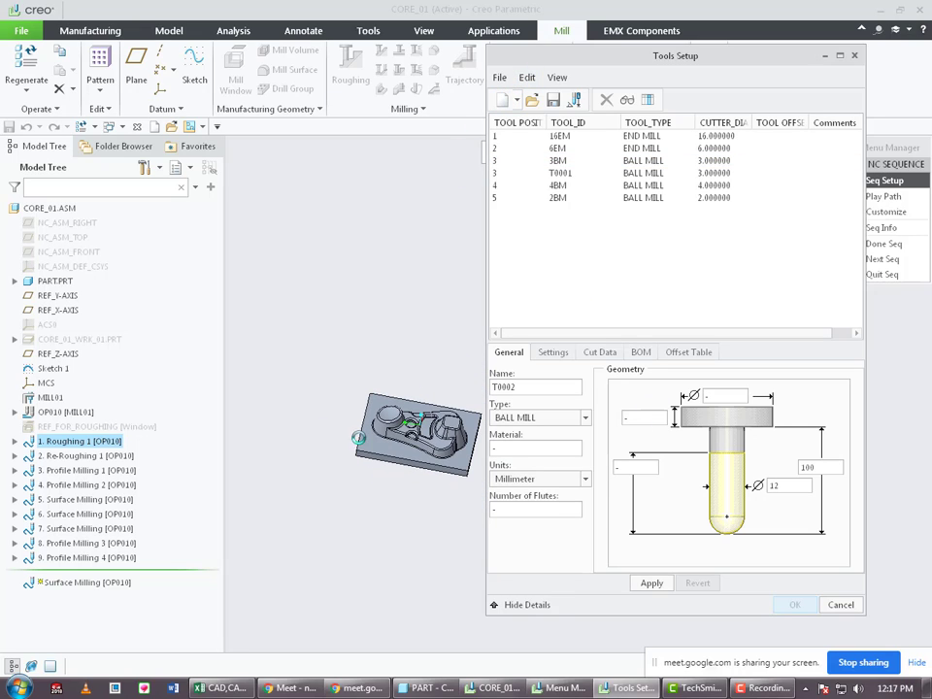
pyautogui.click(538, 417)
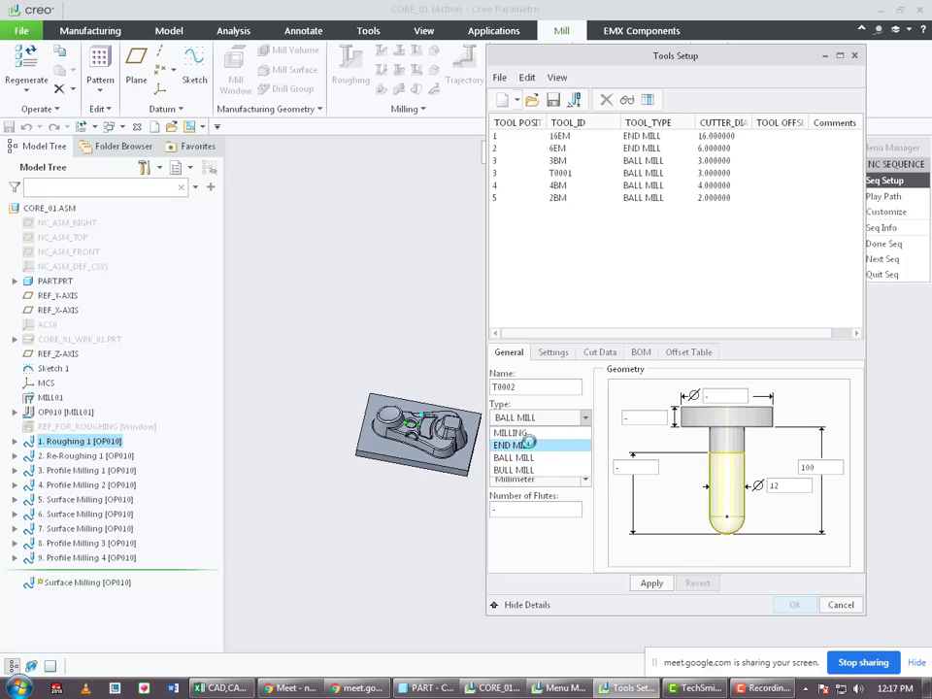
pyautogui.click(524, 456)
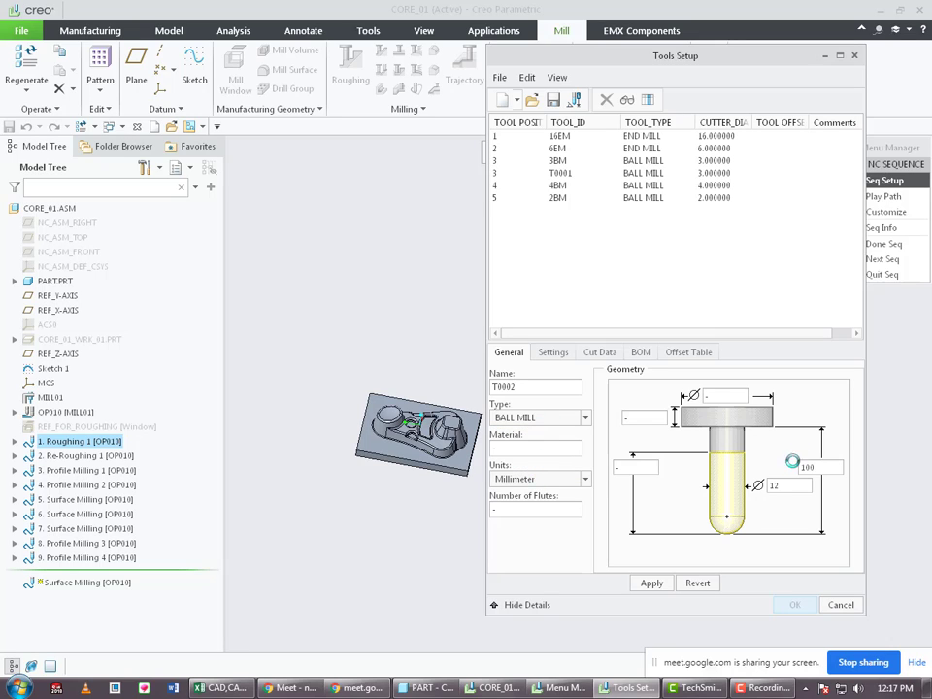
pyautogui.click(549, 418)
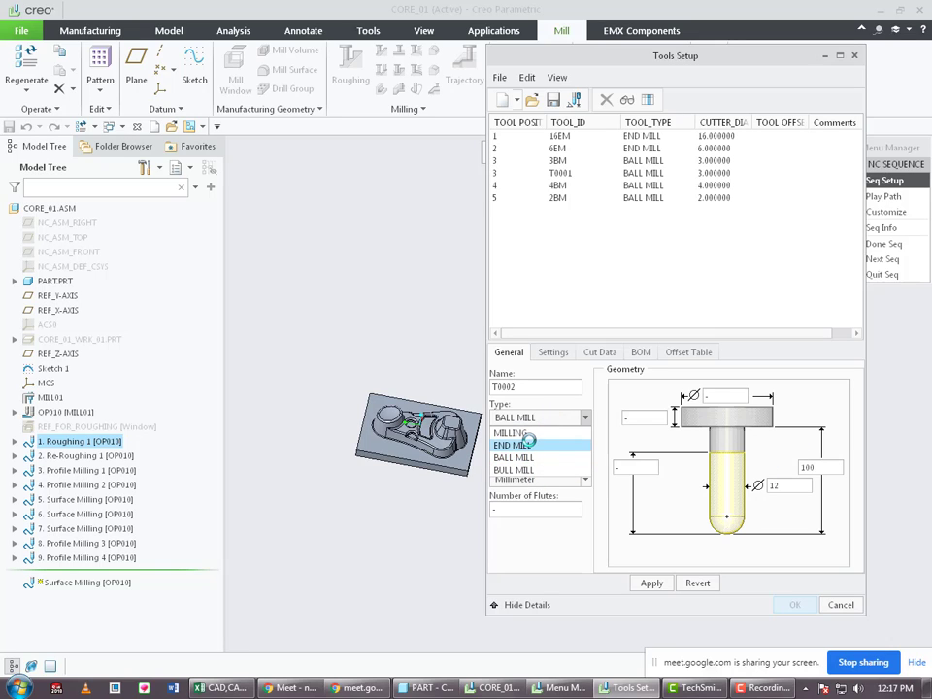
pyautogui.click(513, 445)
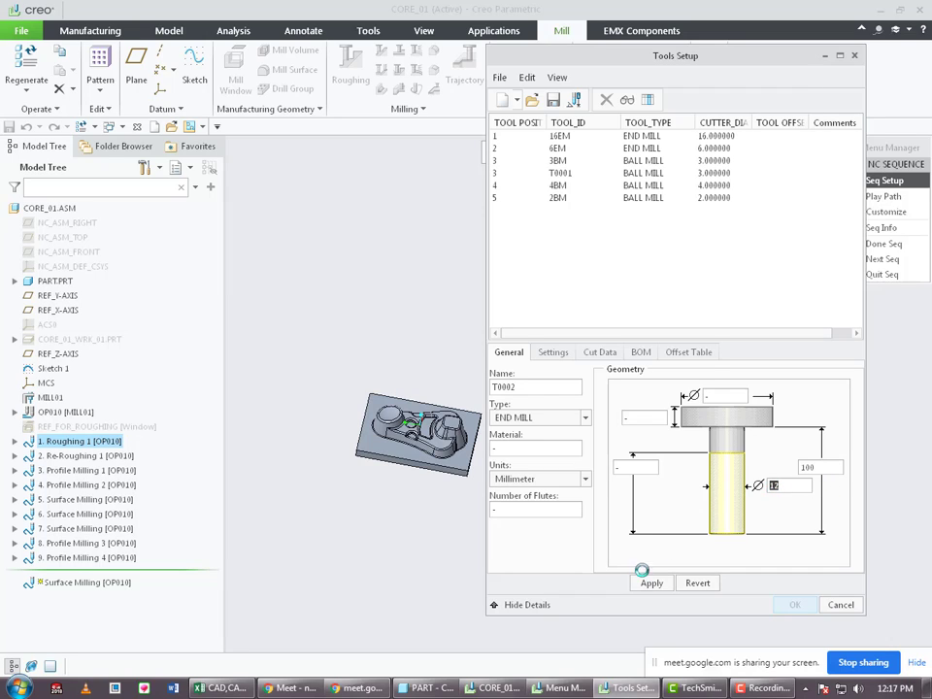
pyautogui.moveTo(493, 386); pyautogui.dragTo(535, 391)
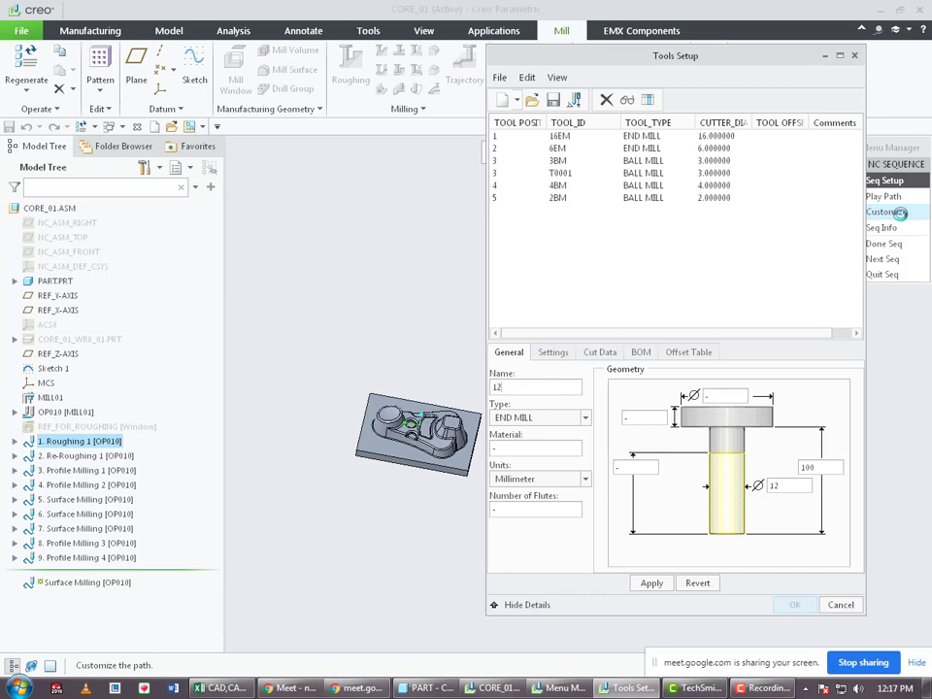
pyautogui.write('12em')
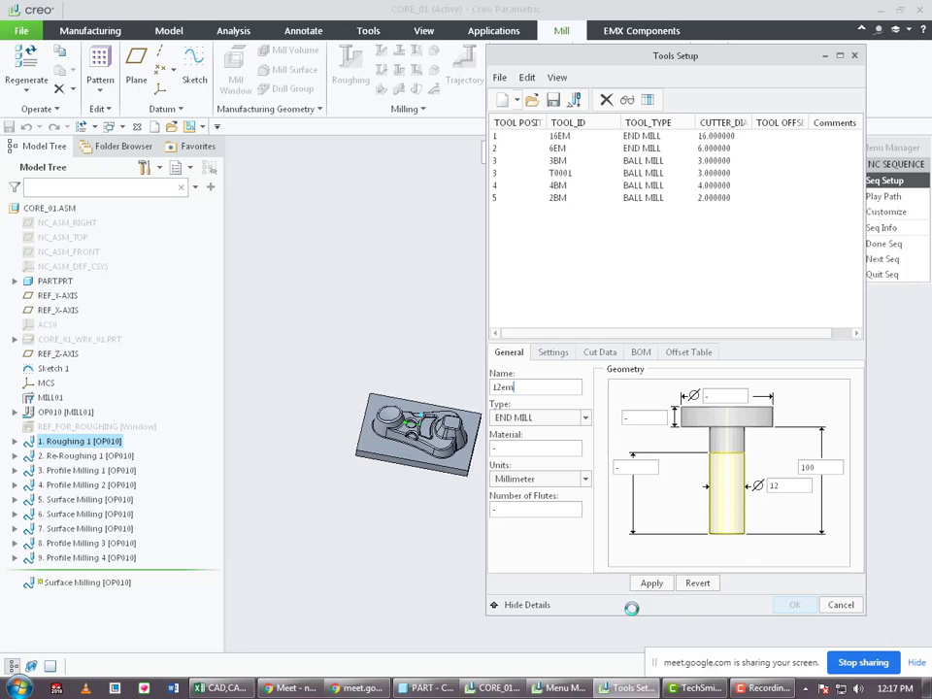
pyautogui.click(651, 583)
pyautogui.click(794, 604)
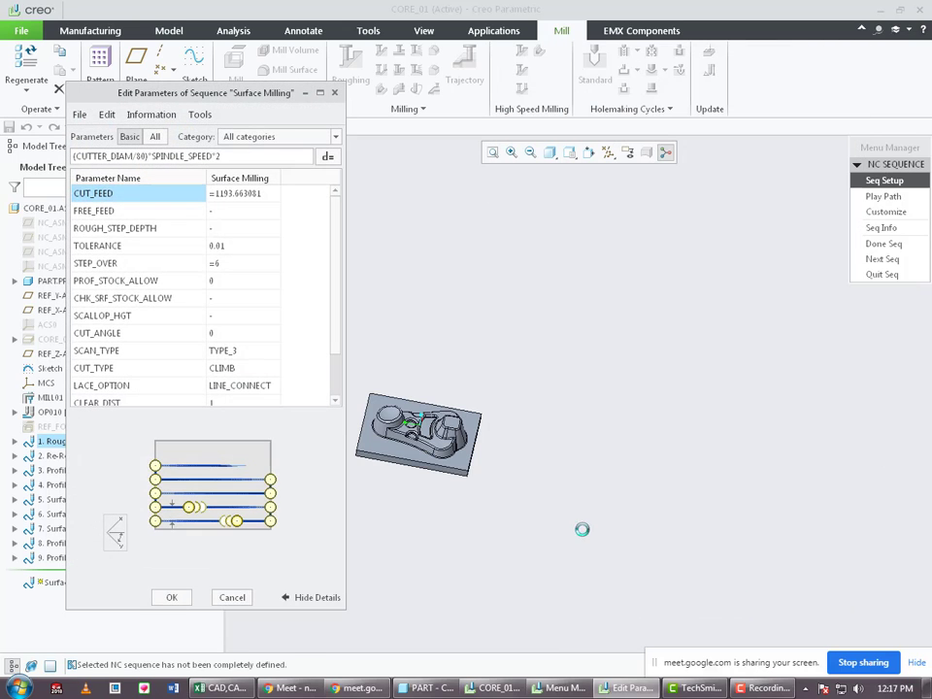
# Set the sequence's CUT_FEED to 1600, FREE_FEED to 3000 and STEP_OVER to 4.
pyautogui.click(230, 194)
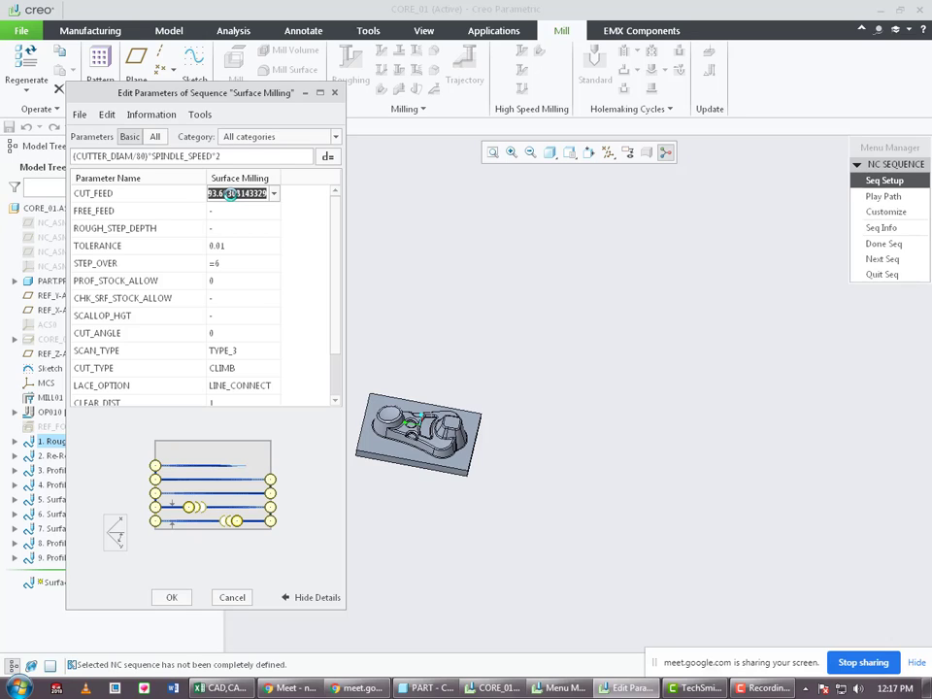
pyautogui.write('1600')
pyautogui.press('Return')
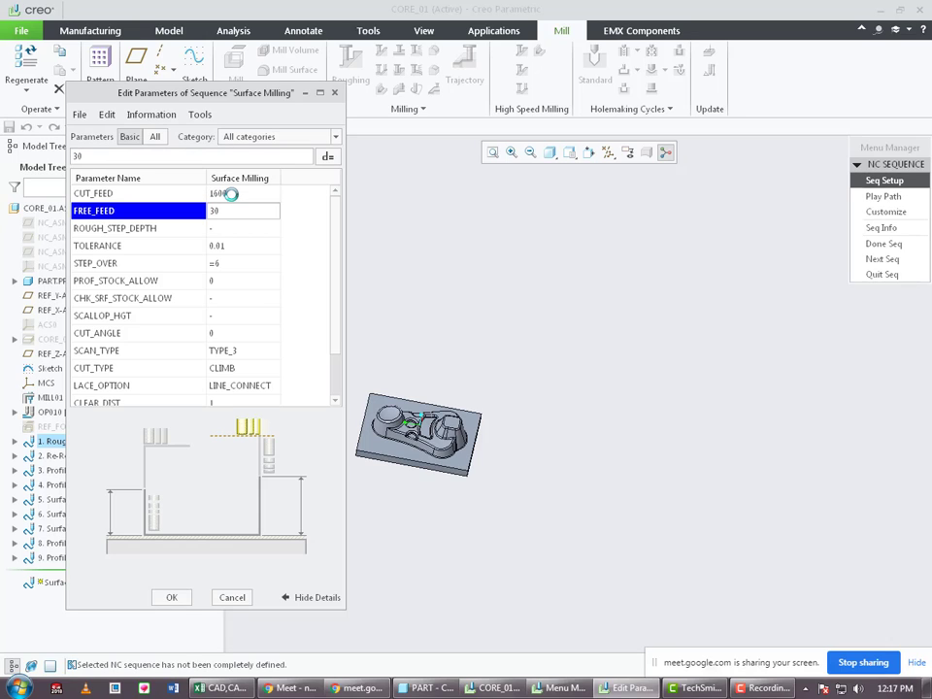
pyautogui.write('3000')
pyautogui.press('Return')
pyautogui.press('Return')
pyautogui.press('Return')
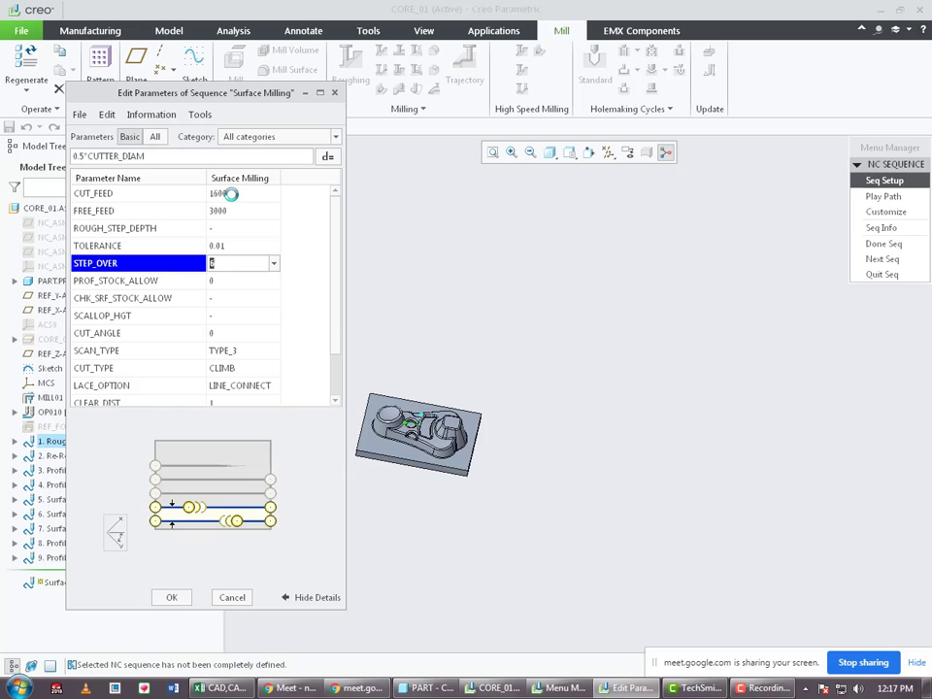
pyautogui.write('4')
pyautogui.press('Return')
# Set CLEAR_DIST to 10, enter a new SPINDLE_SPEED, and accept the surface milling parameters.
pyautogui.press('Return')
pyautogui.press('Return')
pyautogui.press('Return')
pyautogui.press('Return')
pyautogui.press('Return')
pyautogui.press('Return')
pyautogui.press('Return')
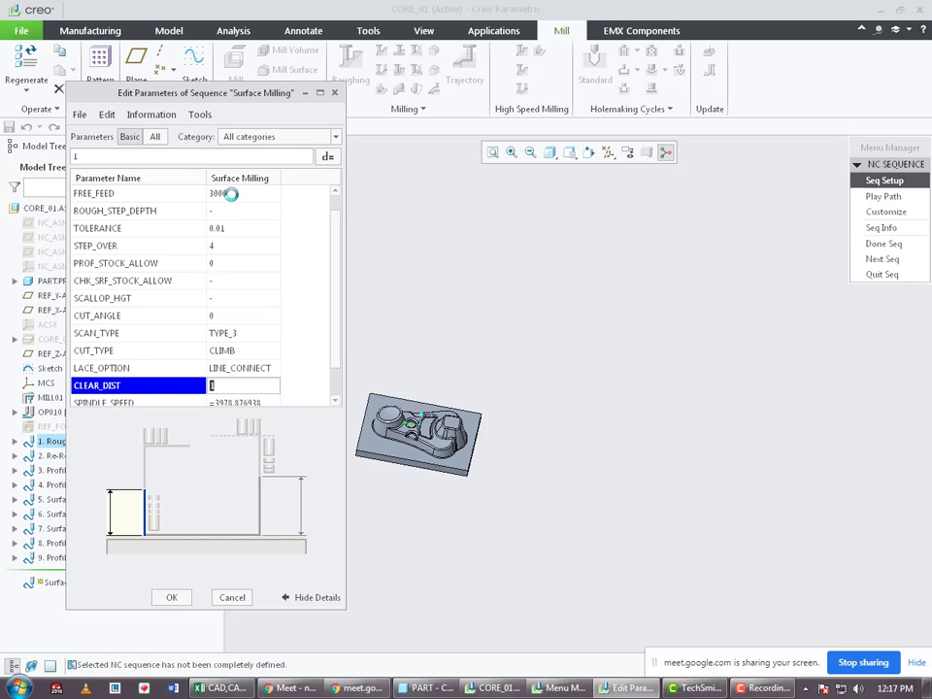
pyautogui.write('0')
pyautogui.press('Return')
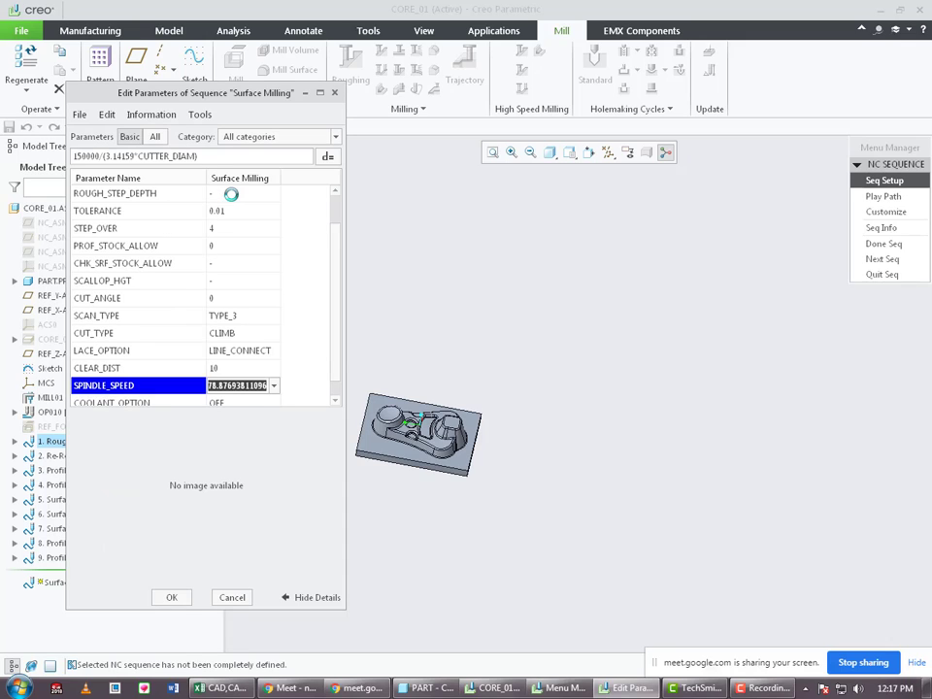
pyautogui.write('4000')
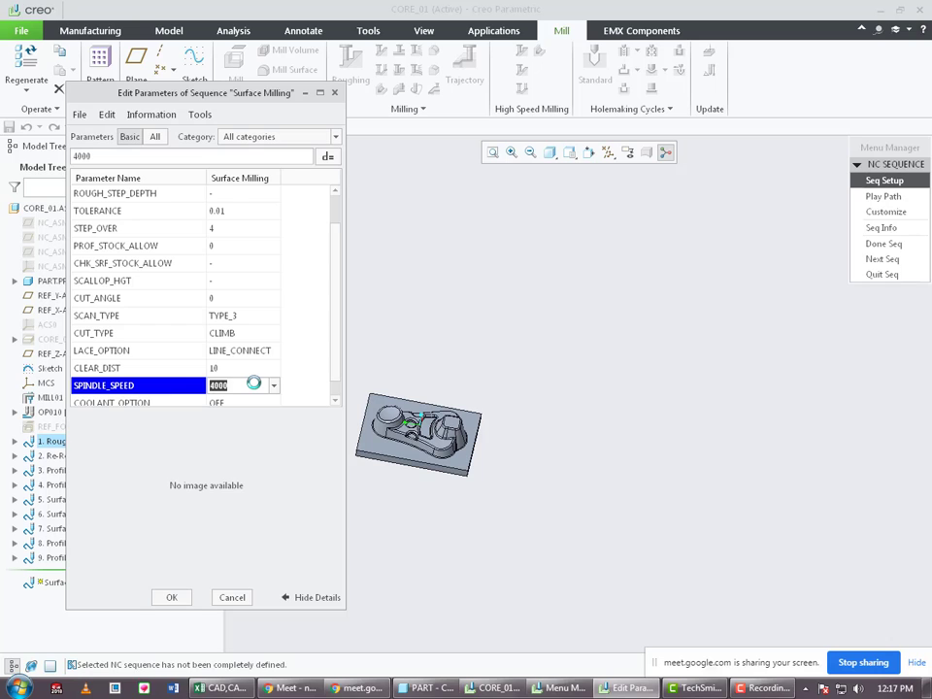
pyautogui.write('28')
pyautogui.click(158, 597)
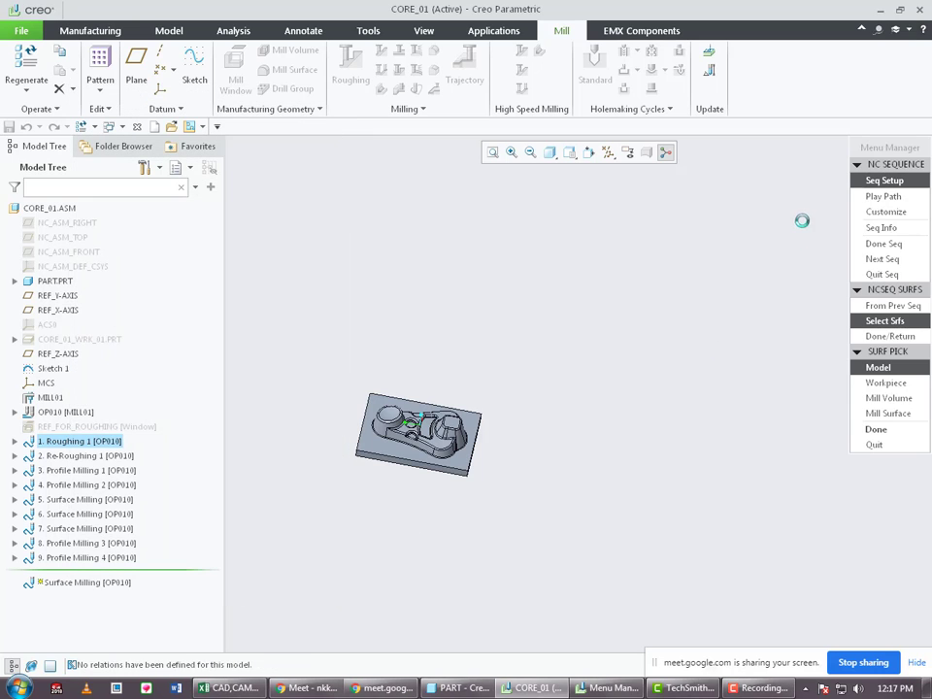
# Select the model's flat base face surrounding the core as the surface to machine and confirm the selection.
pyautogui.click(876, 429)
pyautogui.scroll(3, 467, 480)
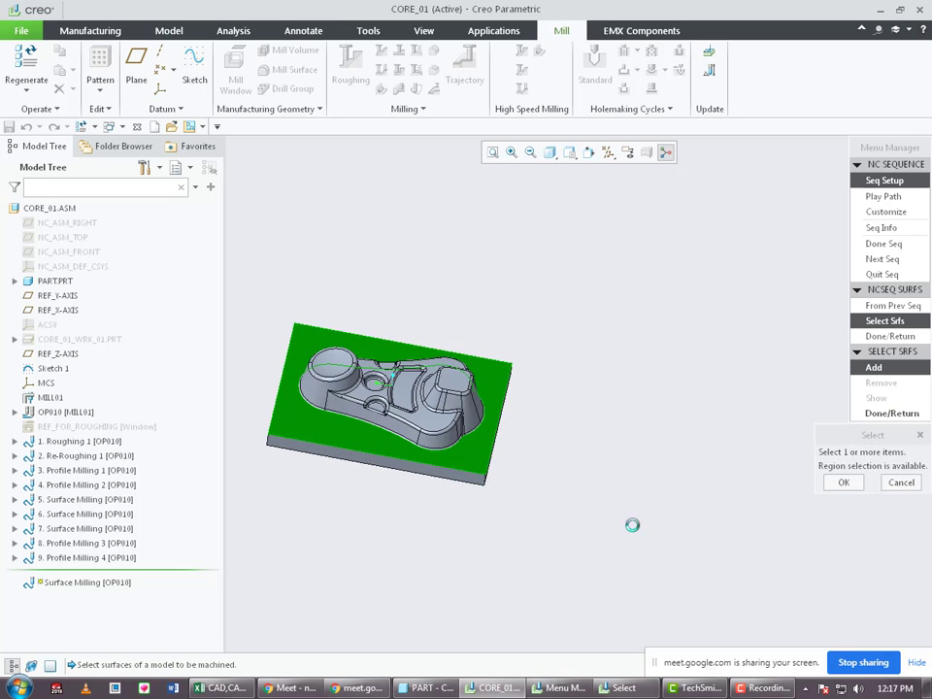
pyautogui.click(843, 482)
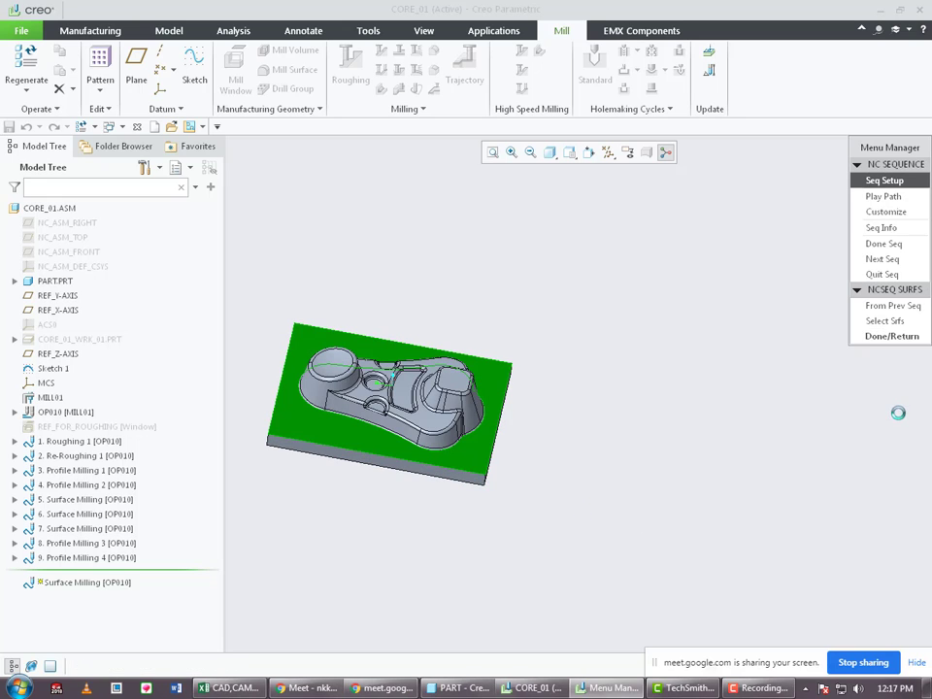
# Finish the surface selection, preview the From Surface Isolines cut on the base face, and accept the cut definition.
pyautogui.click(919, 335)
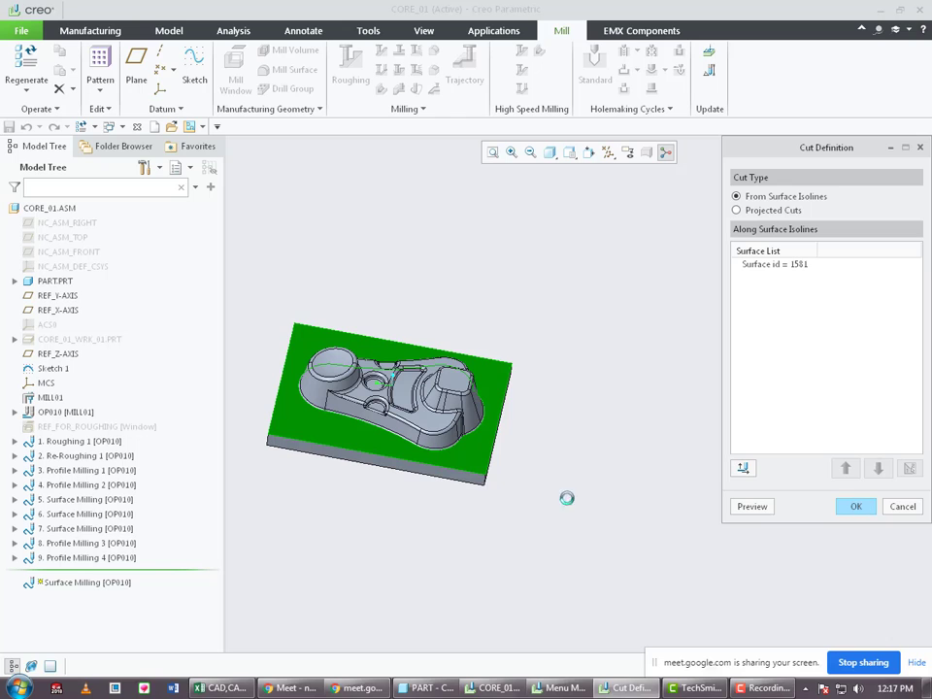
pyautogui.click(748, 505)
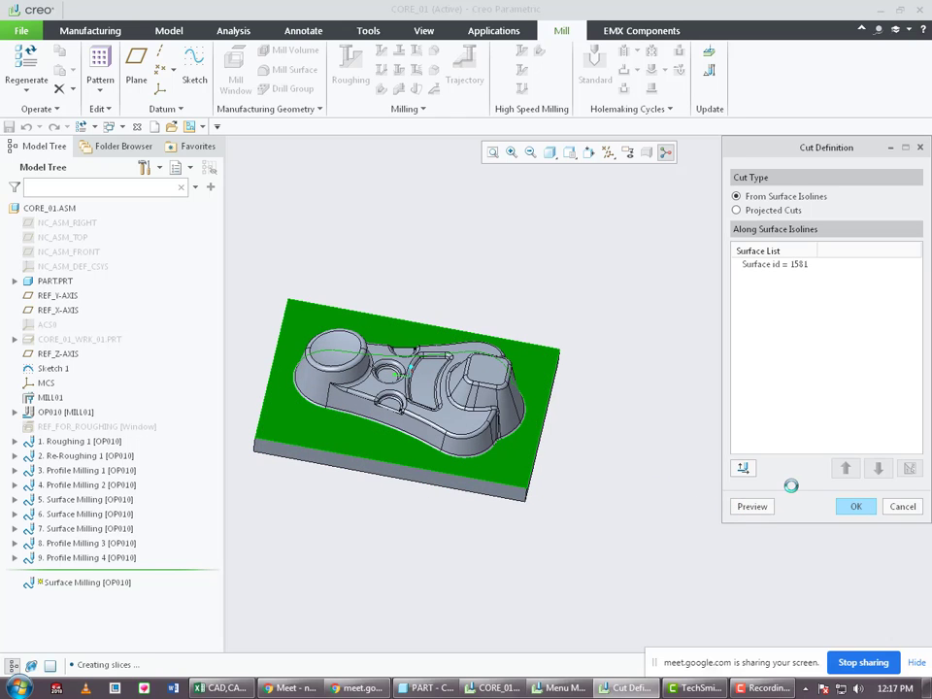
pyautogui.click(855, 506)
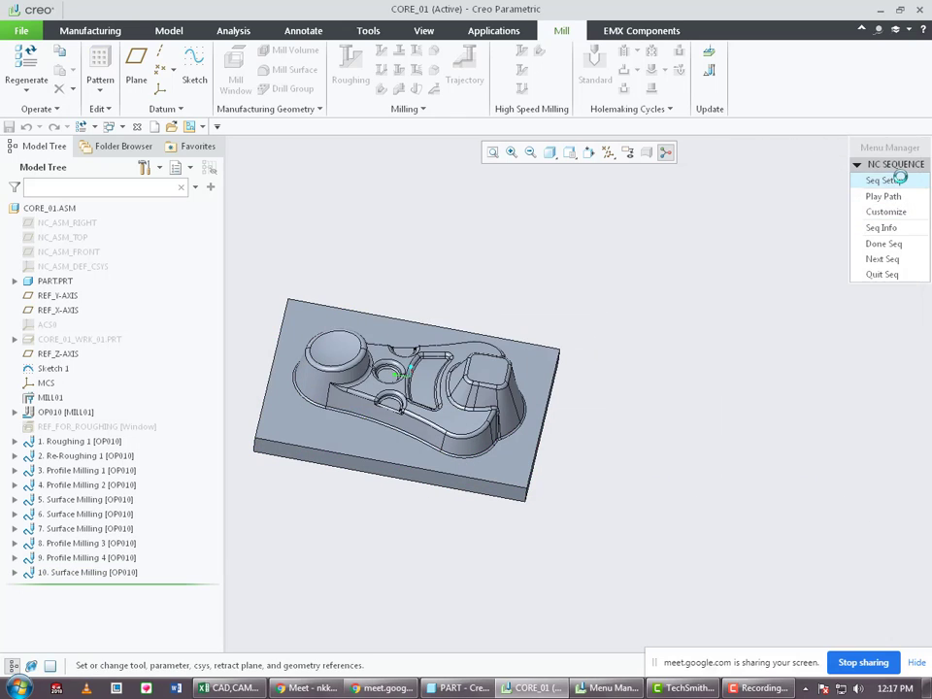
# Play the surface milling tool path on screen at an adjusted display speed, inspect it, and complete the sequence.
pyautogui.click(893, 321)
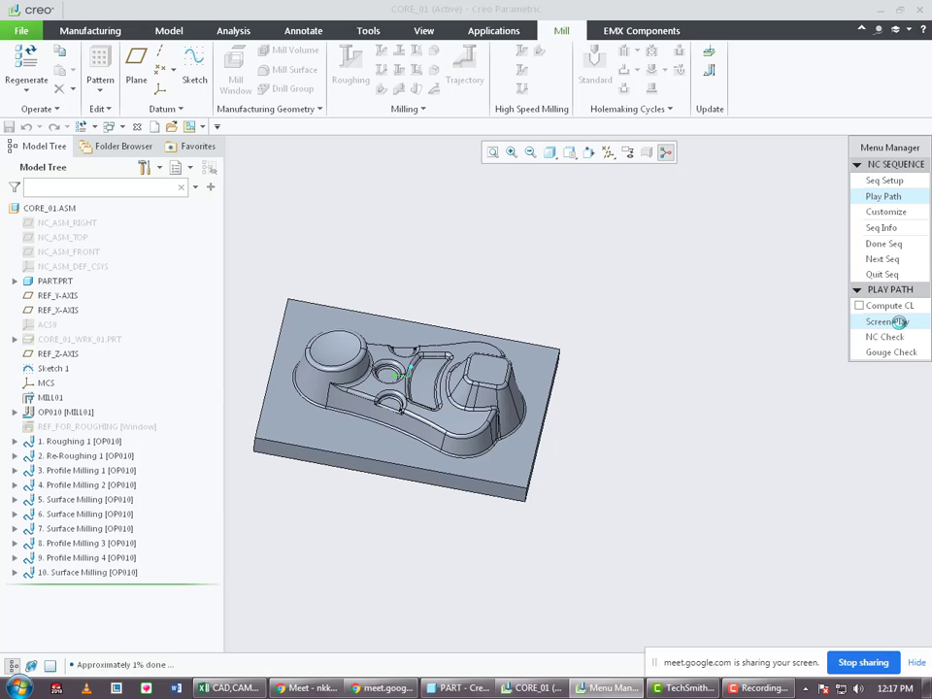
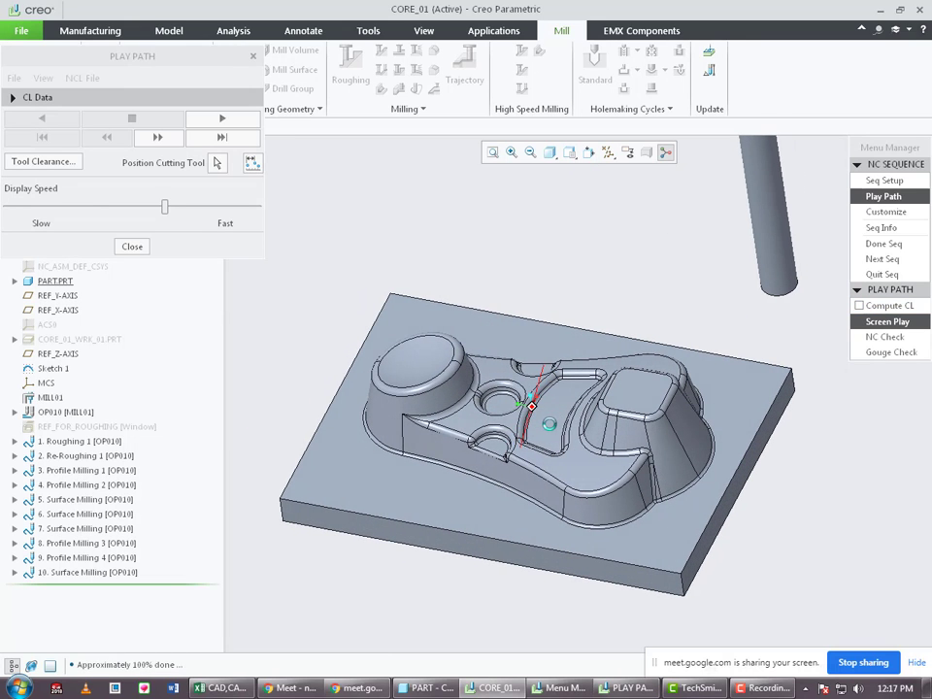
pyautogui.moveTo(165, 208); pyautogui.dragTo(21, 207)
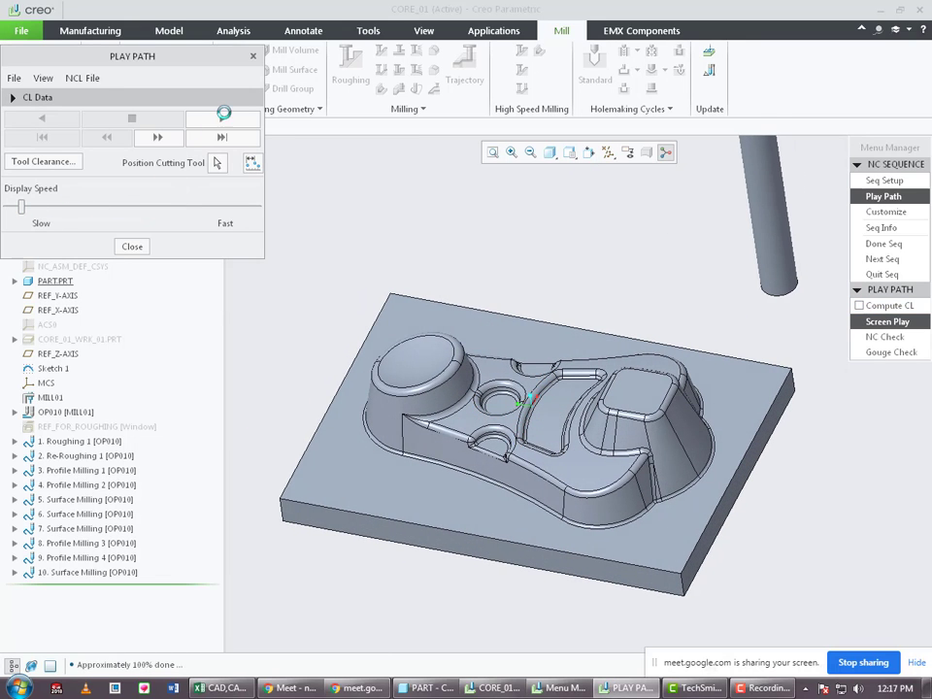
pyautogui.click(223, 118)
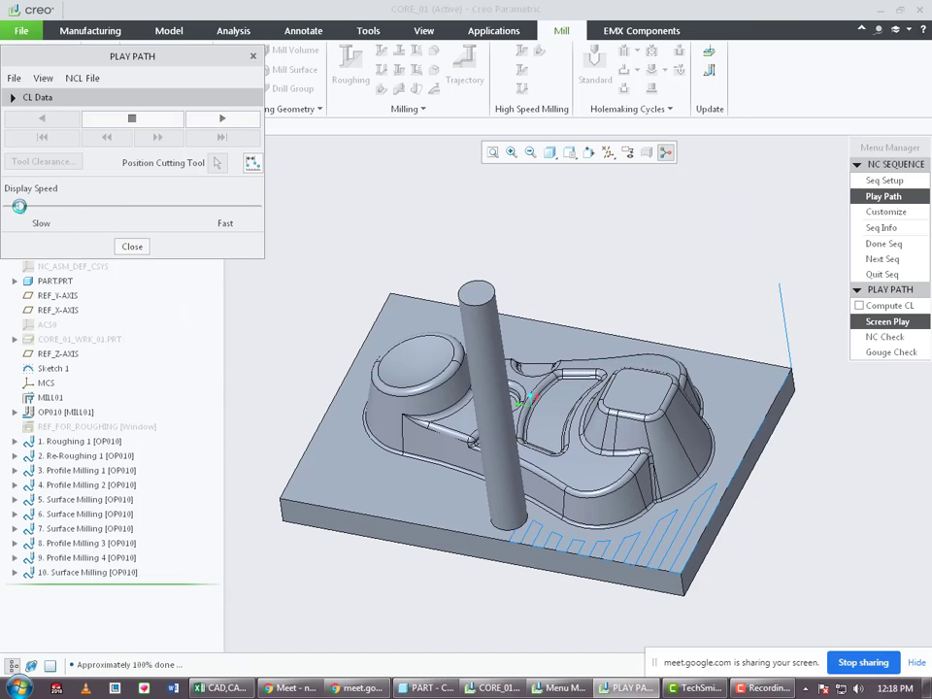
pyautogui.moveTo(20, 208); pyautogui.dragTo(112, 211)
pyautogui.moveTo(595, 426); pyautogui.dragTo(664, 406, button='middle')
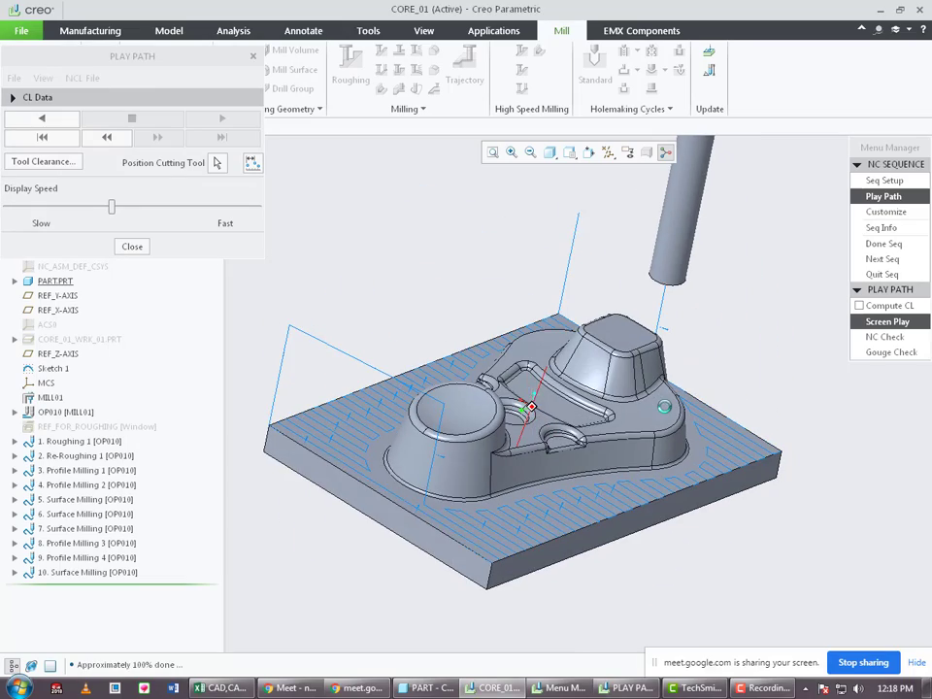
pyautogui.click(899, 244)
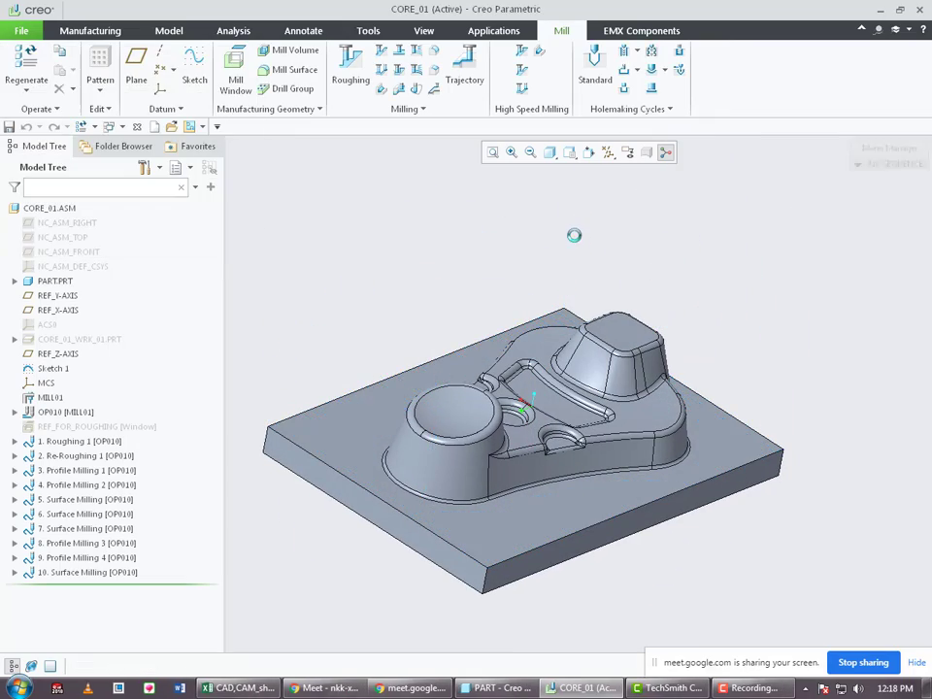
pyautogui.moveTo(599, 307); pyautogui.dragTo(431, 264, button='middle')
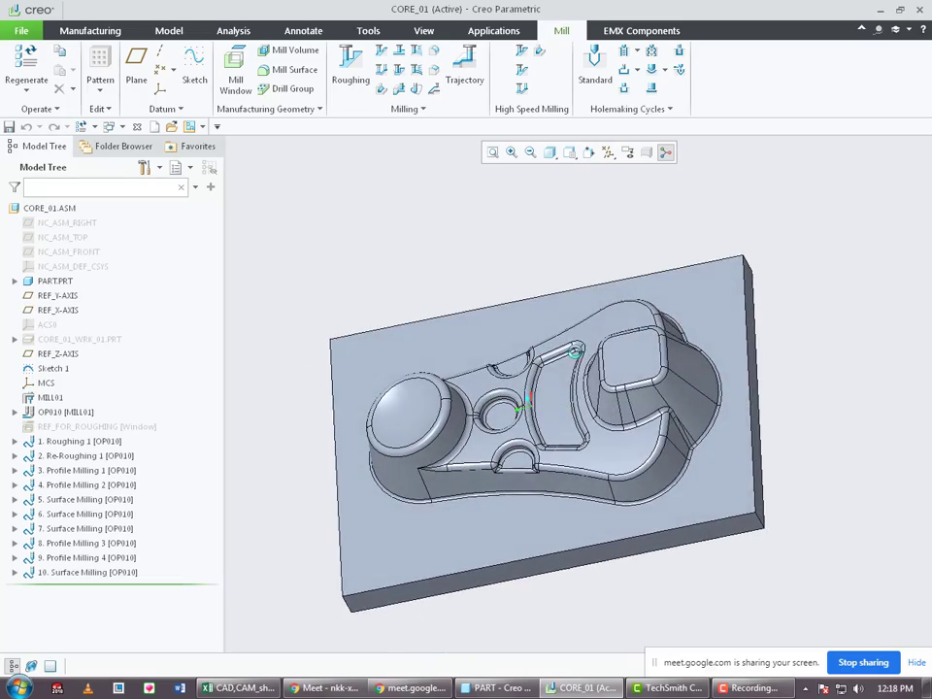
pyautogui.click(78, 573)
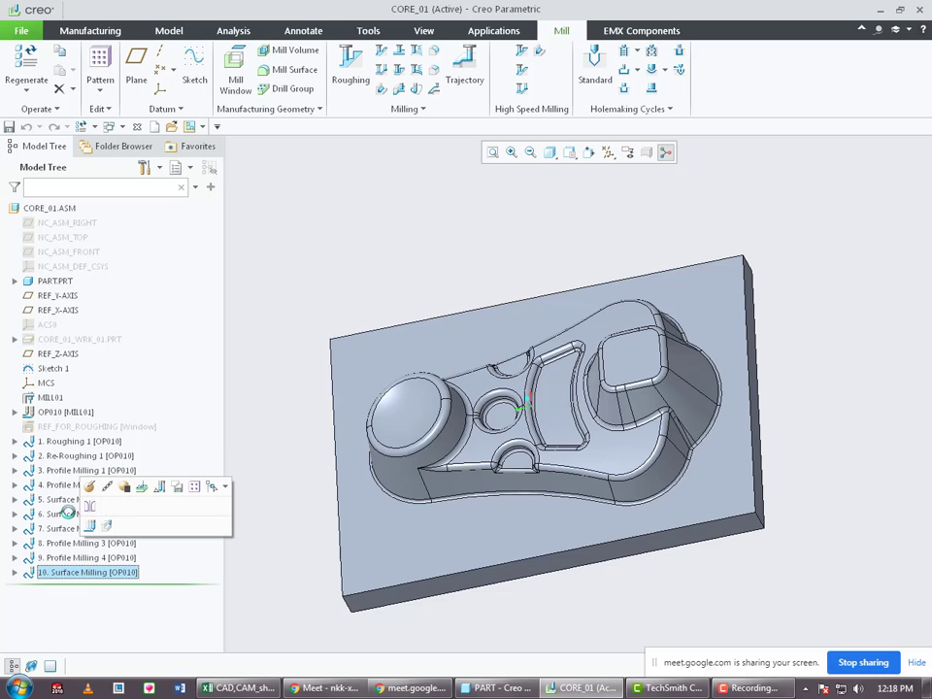
pyautogui.keyDown('shift'); pyautogui.click(77, 442); pyautogui.keyUp('shift')
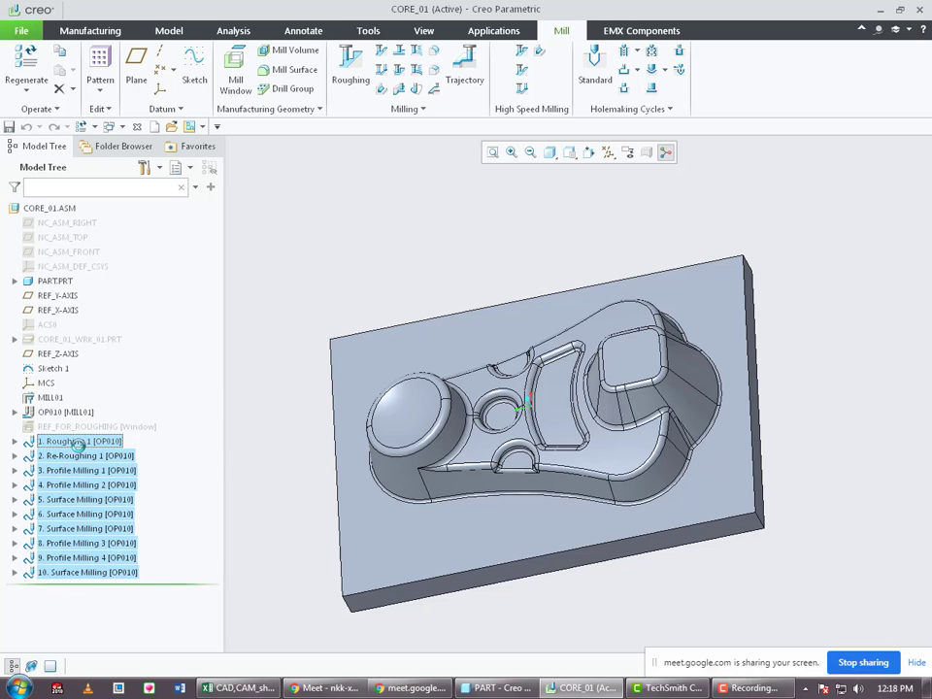
pyautogui.scroll(-2, 333, 541)
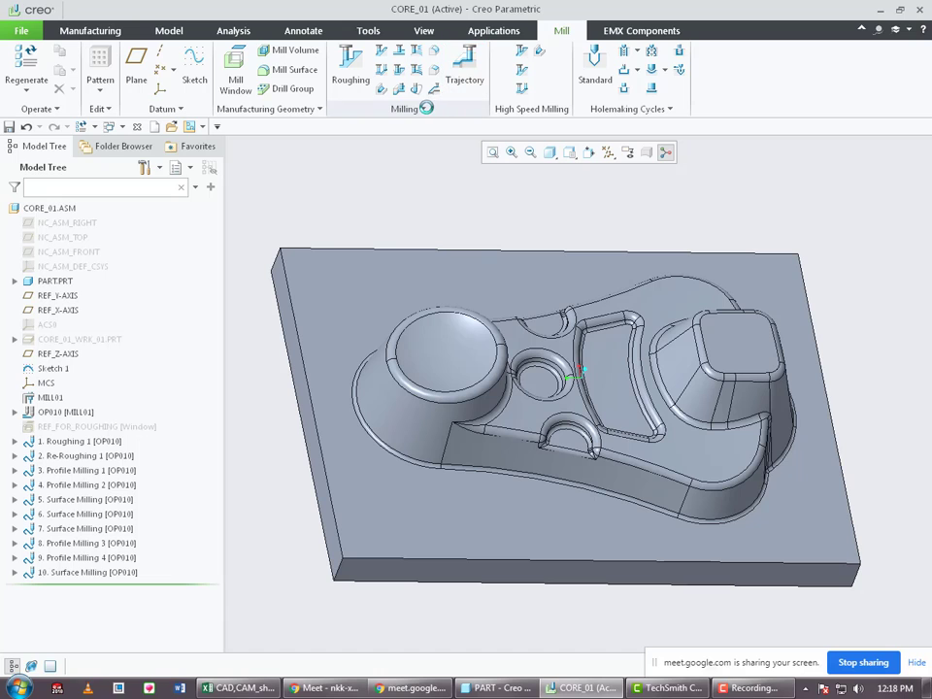
# Create a trajectory milling sequence using the 12EM tool and set its CUT_FEED to 1600.
pyautogui.click(426, 108)
pyautogui.click(464, 68)
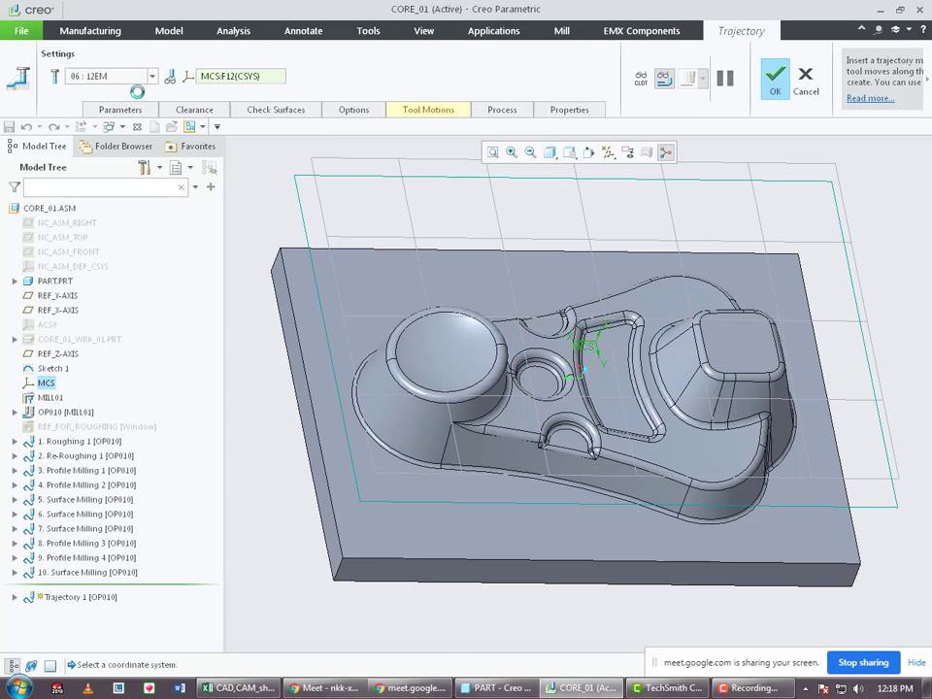
pyautogui.click(147, 108)
pyautogui.click(239, 144)
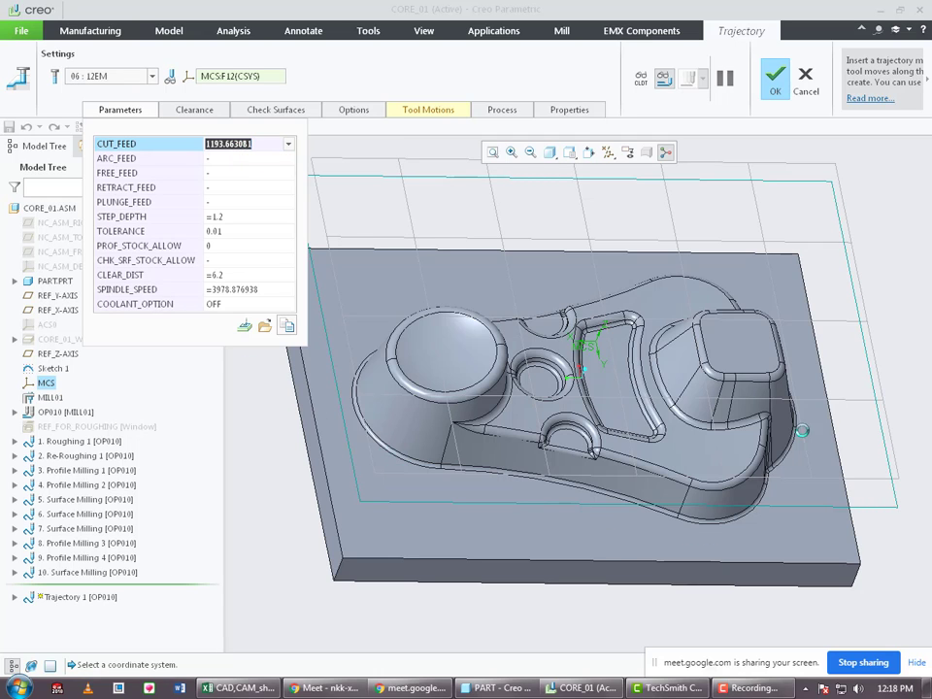
pyautogui.scroll(-8, 786, 501)
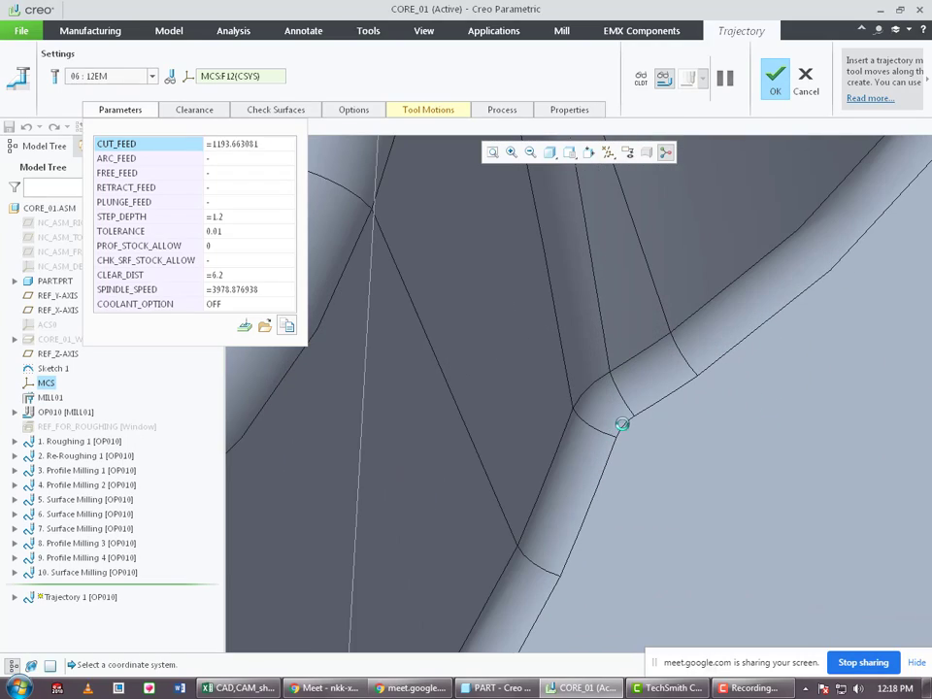
pyautogui.scroll(8, 623, 460)
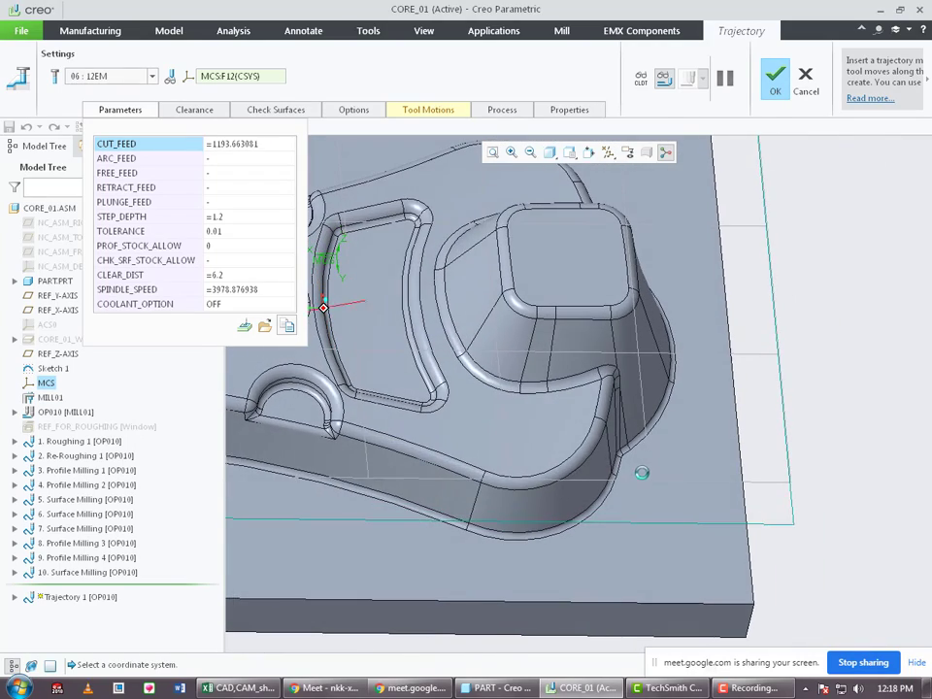
pyautogui.scroll(3, 544, 446)
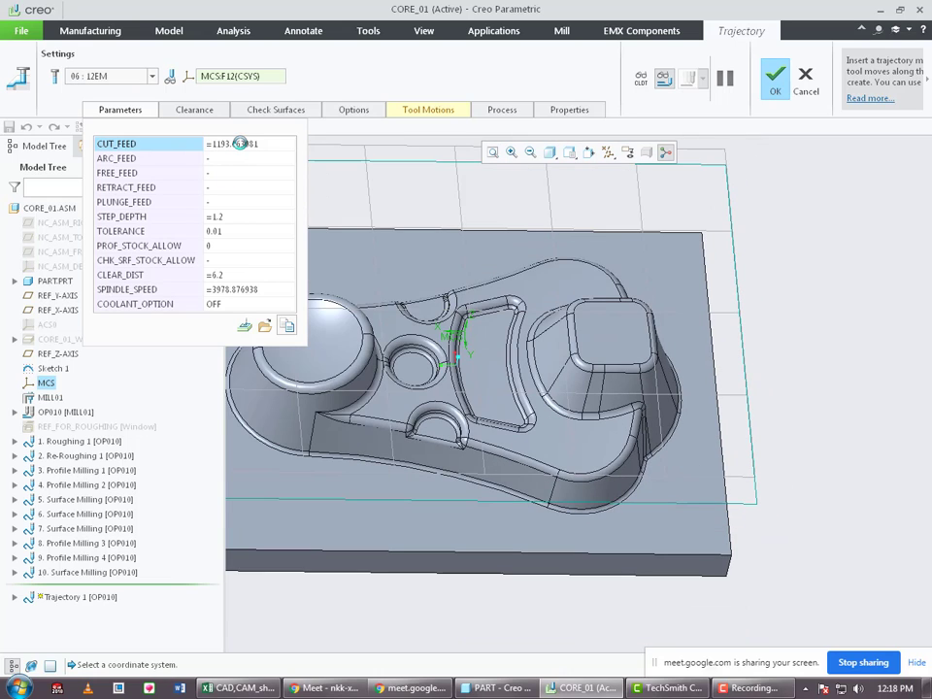
pyautogui.click(240, 143)
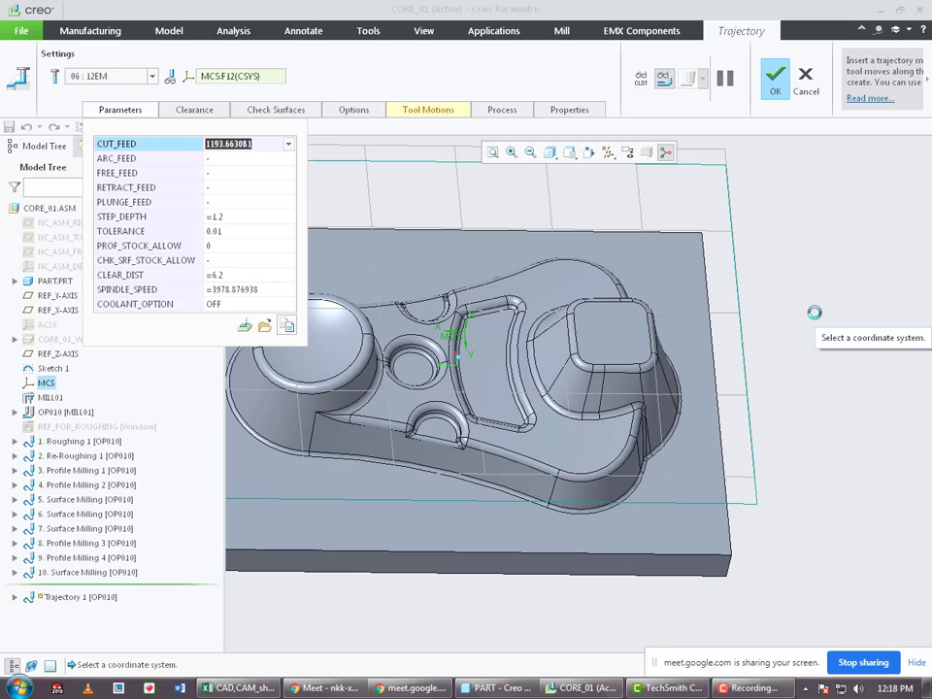
pyautogui.write('16')
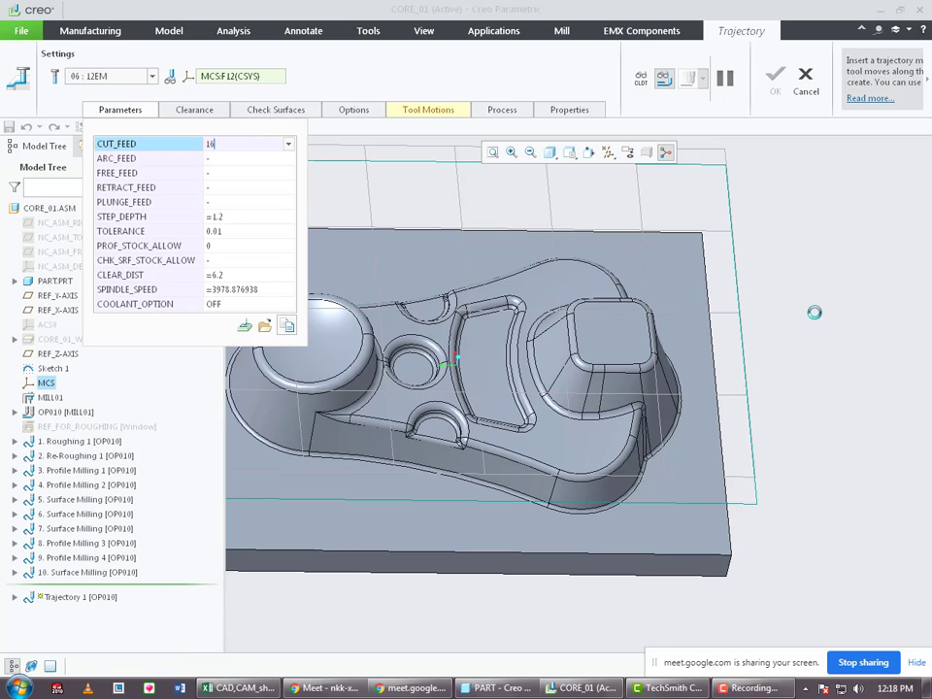
pyautogui.write('00')
pyautogui.press('Return')
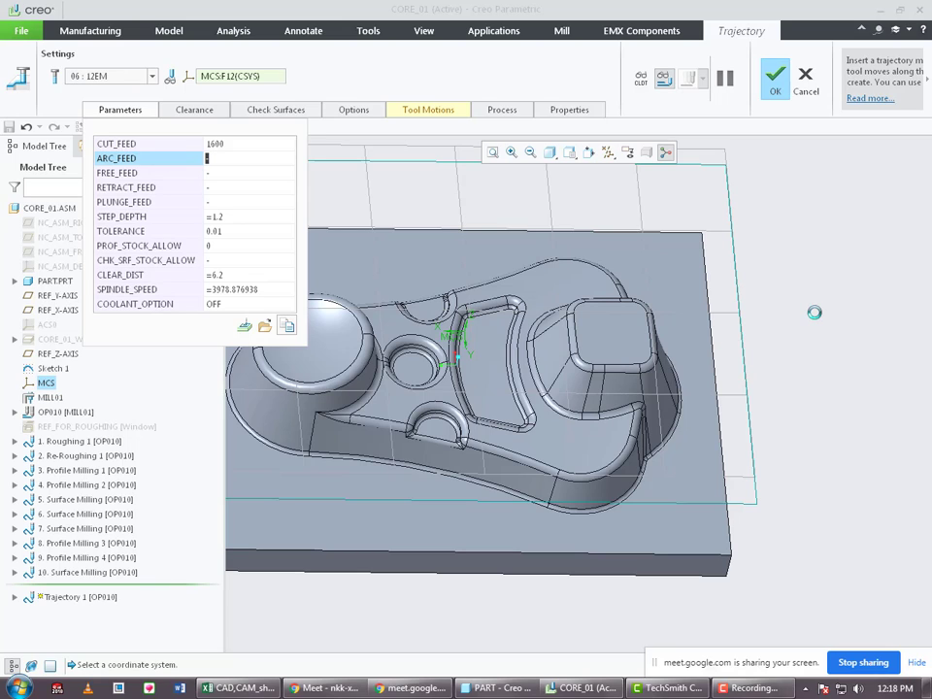
# Set the trajectory sequence's FREE_FEED to 3000, RETRACT_FEED to 3000 and PLUNGE_FEED to 100.
pyautogui.press('Return')
pyautogui.write('30')
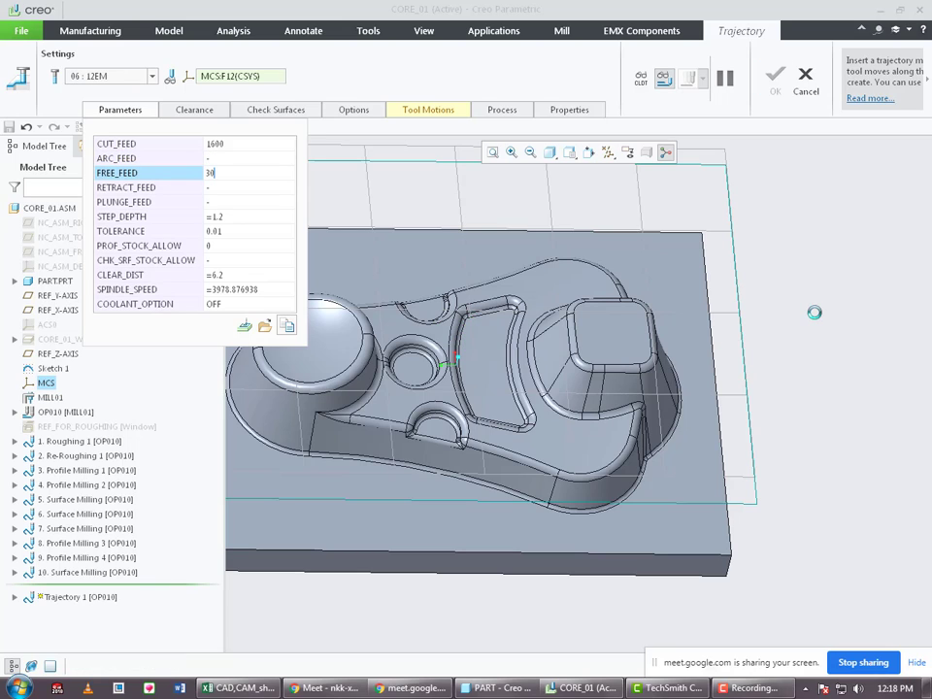
pyautogui.write('0')
pyautogui.press('Return')
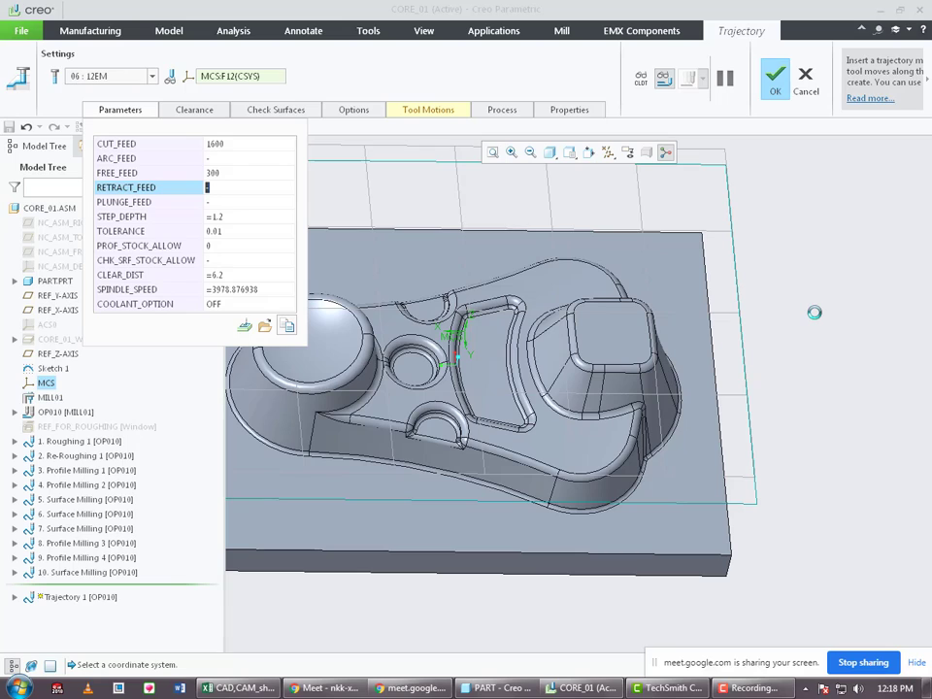
pyautogui.press('Return')
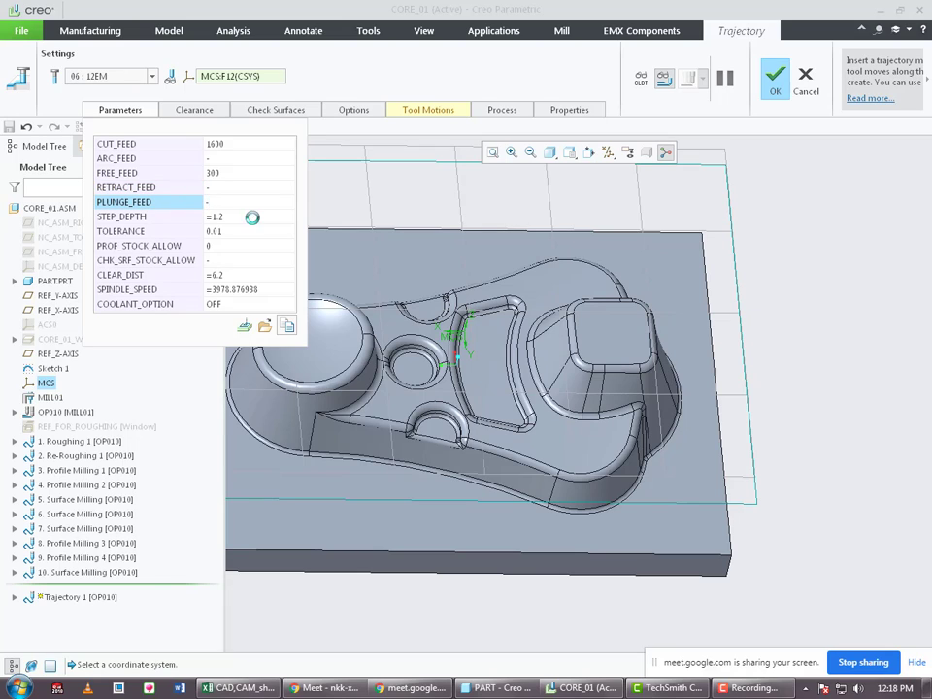
pyautogui.click(234, 172)
pyautogui.write('3000')
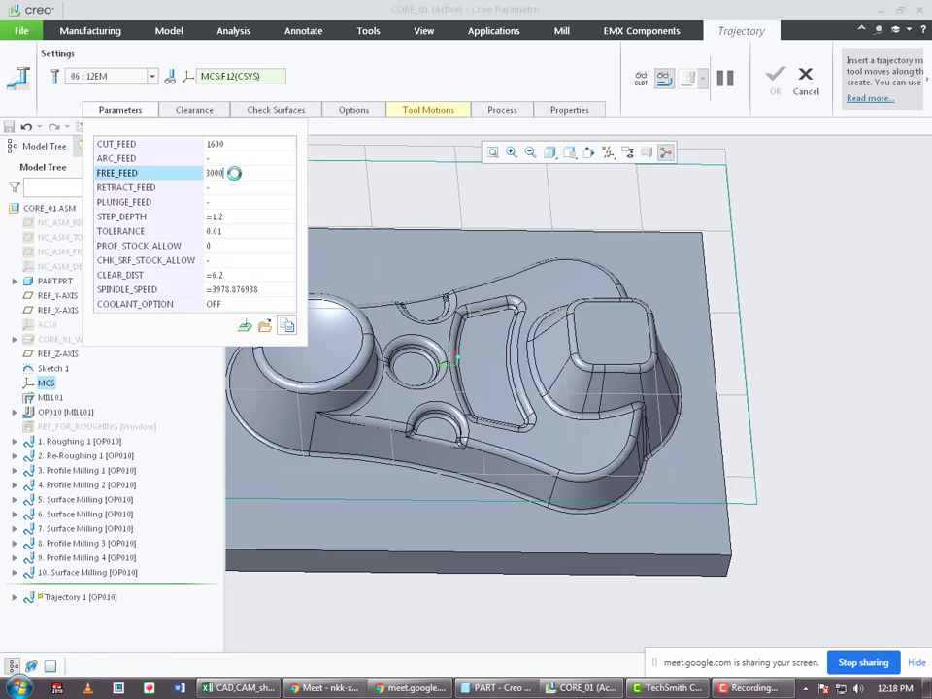
pyautogui.press('Return')
pyautogui.write('3000')
pyautogui.press('Return')
pyautogui.write('100')
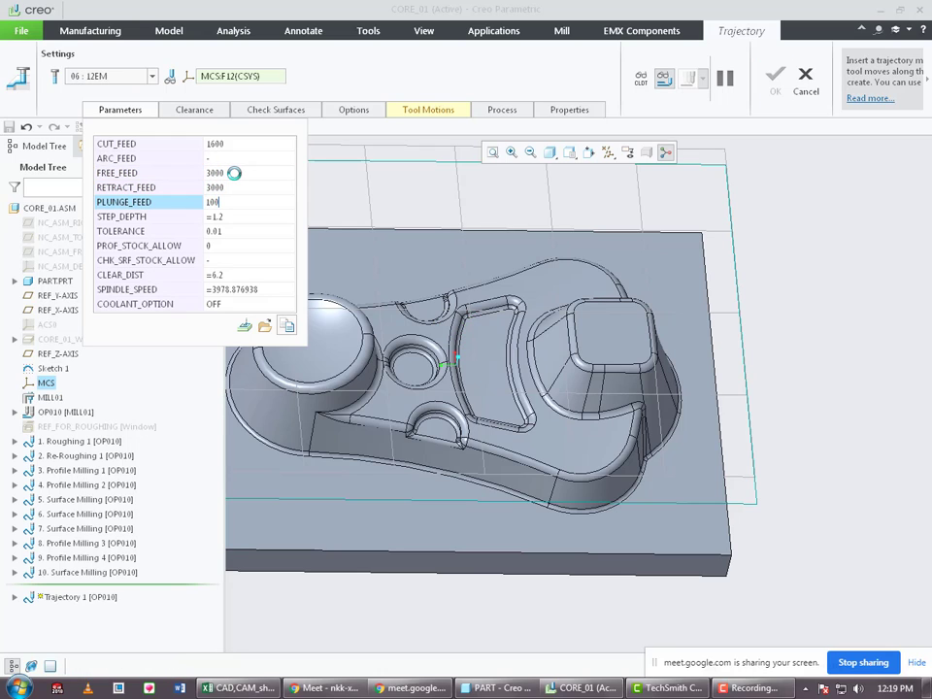
pyautogui.press('Return')
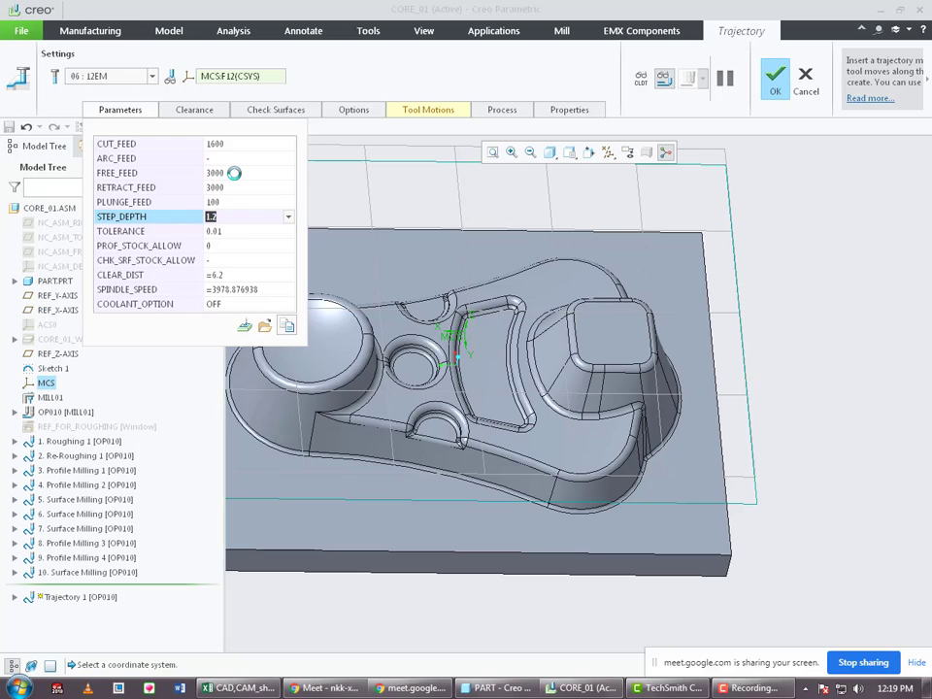
# Try to set the trajectory sequence's STEP_DEPTH and CHK_SRF_STOCK_ALLOW to 0.
pyautogui.write('0')
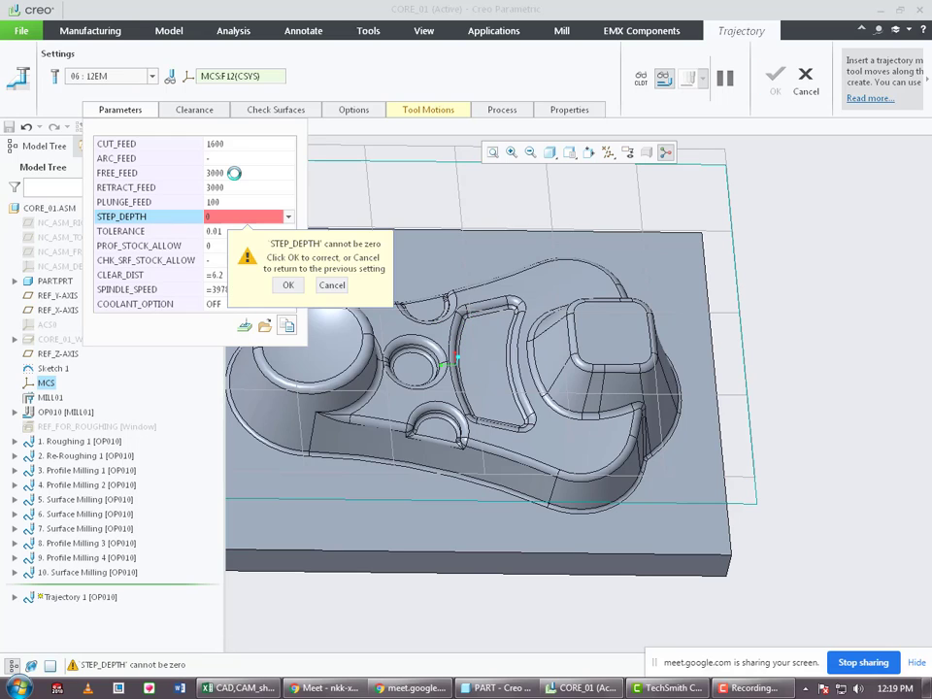
pyautogui.press('Escape')
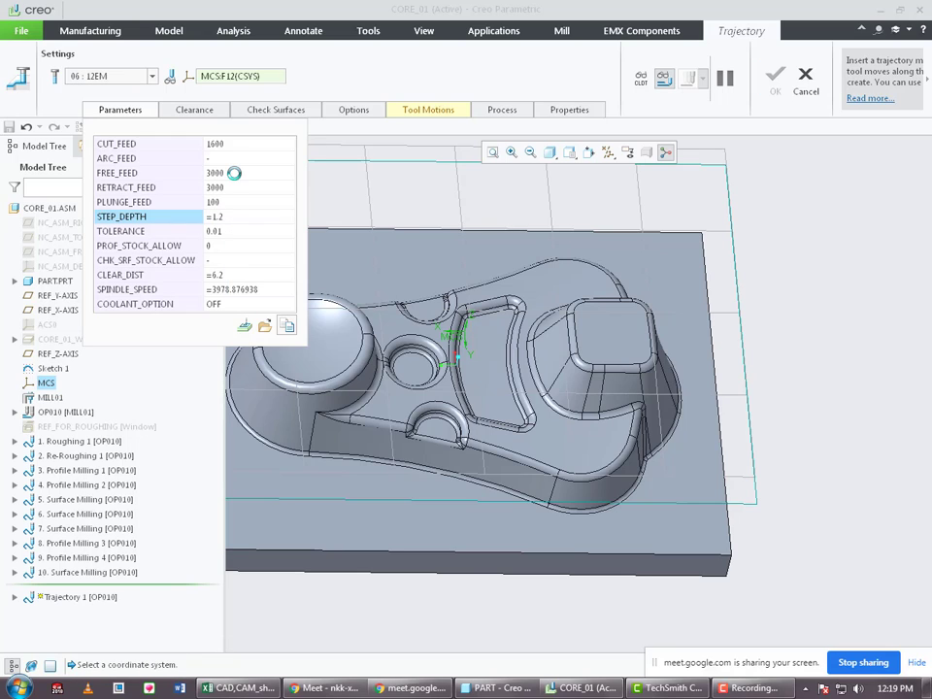
pyautogui.click(227, 231)
pyautogui.click(227, 248)
pyautogui.click(229, 261)
pyautogui.write('0')
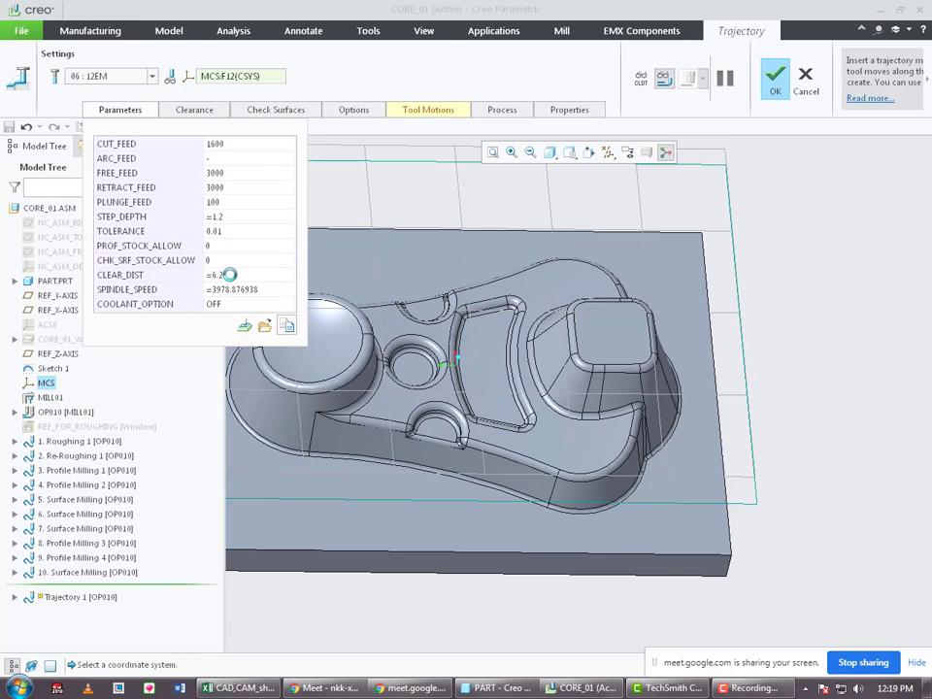
# Set the trajectory sequence's CLEAR_DIST to 10 and SPINDLE_SPEED to 3000.
pyautogui.click(230, 275)
pyautogui.write('10')
pyautogui.press('Return')
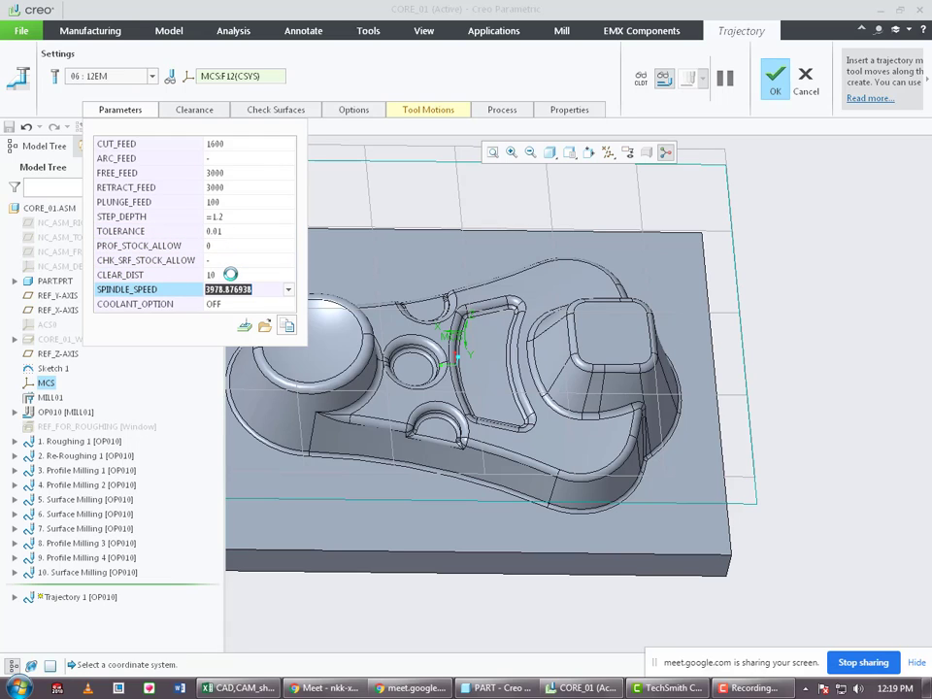
pyautogui.write('3000')
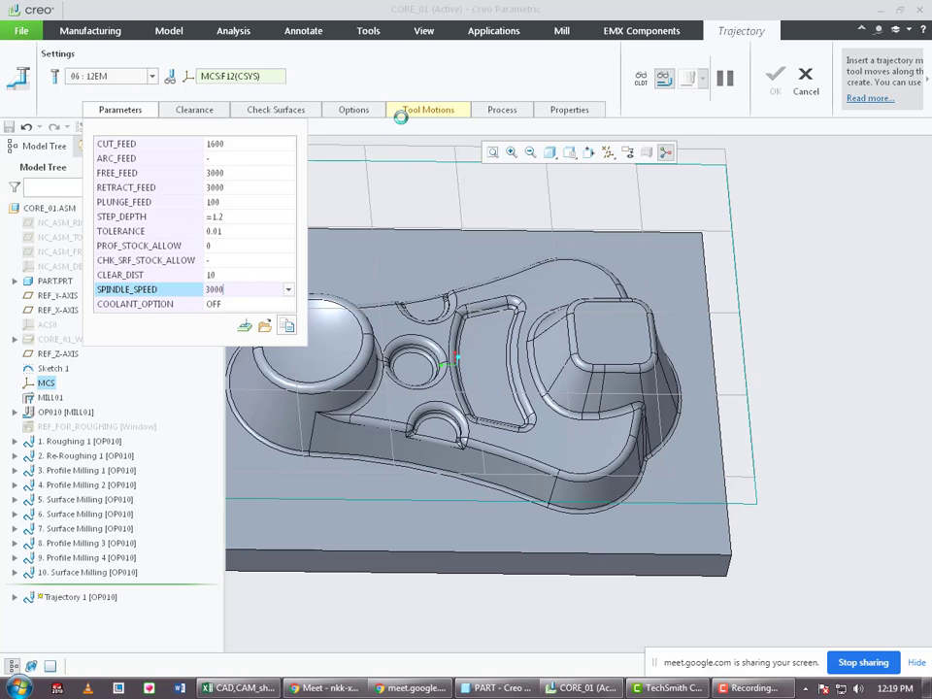
# Add the reference parts as check surfaces for the trajectory milling sequence.
pyautogui.click(208, 107)
pyautogui.click(296, 109)
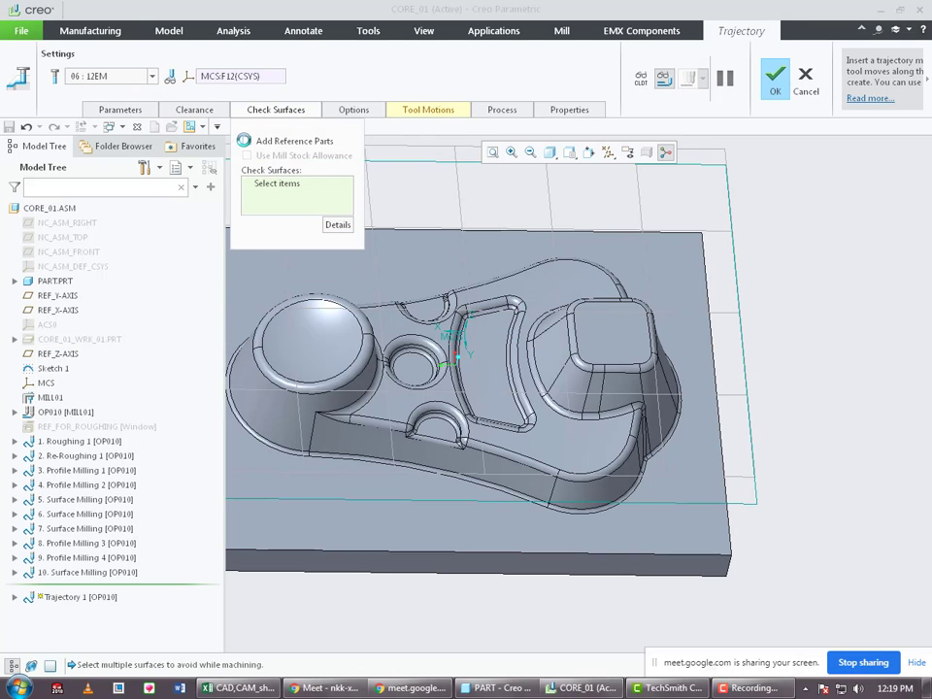
pyautogui.click(246, 140)
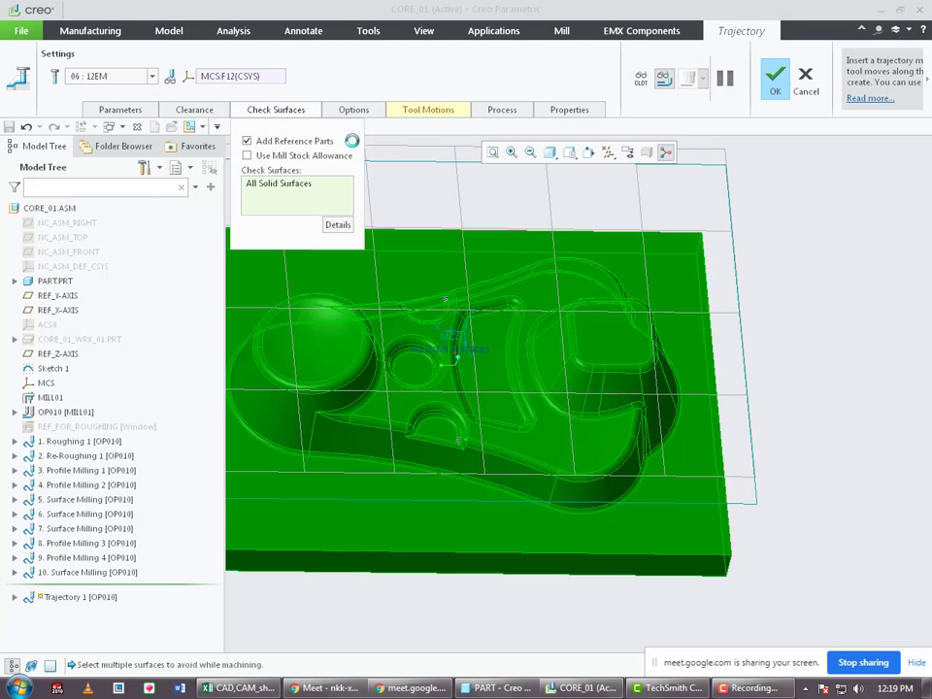
# Add a Curve Cut tool motion following the tangent chain around the core's base outline.
pyautogui.click(418, 109)
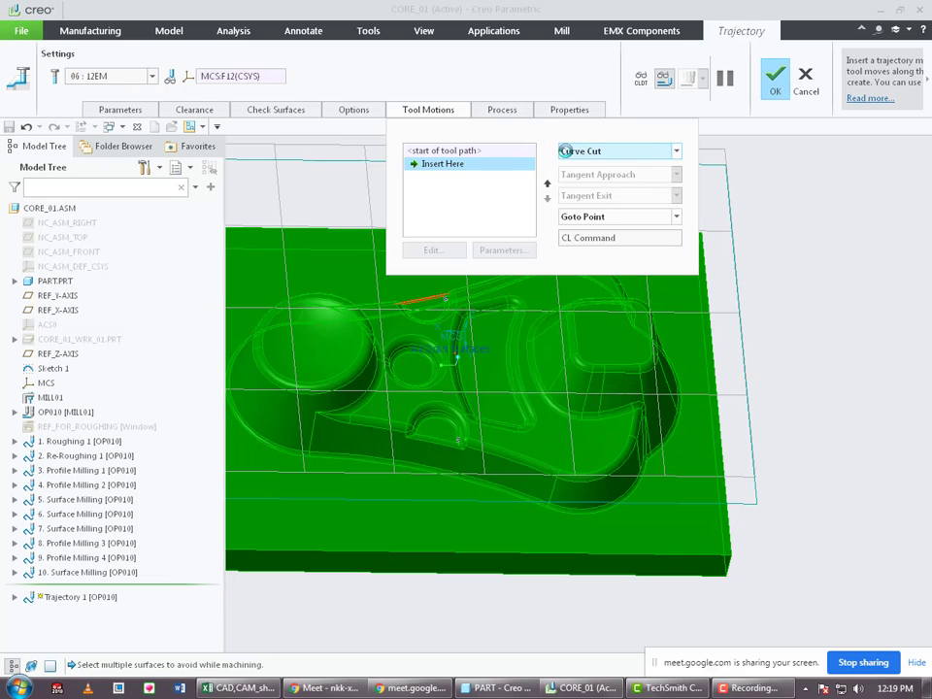
pyautogui.click(565, 152)
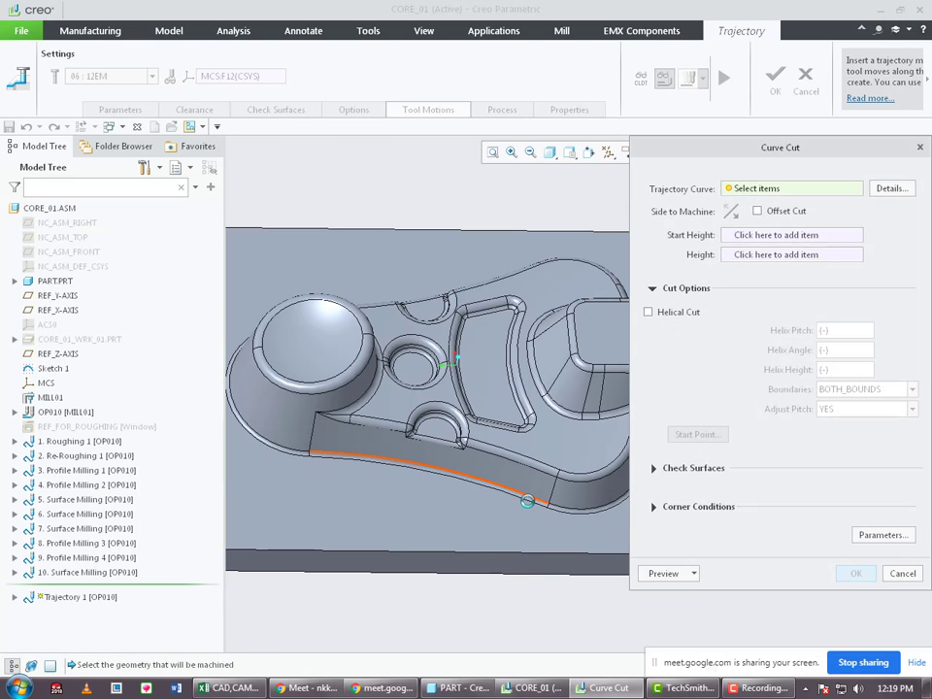
pyautogui.click(528, 501)
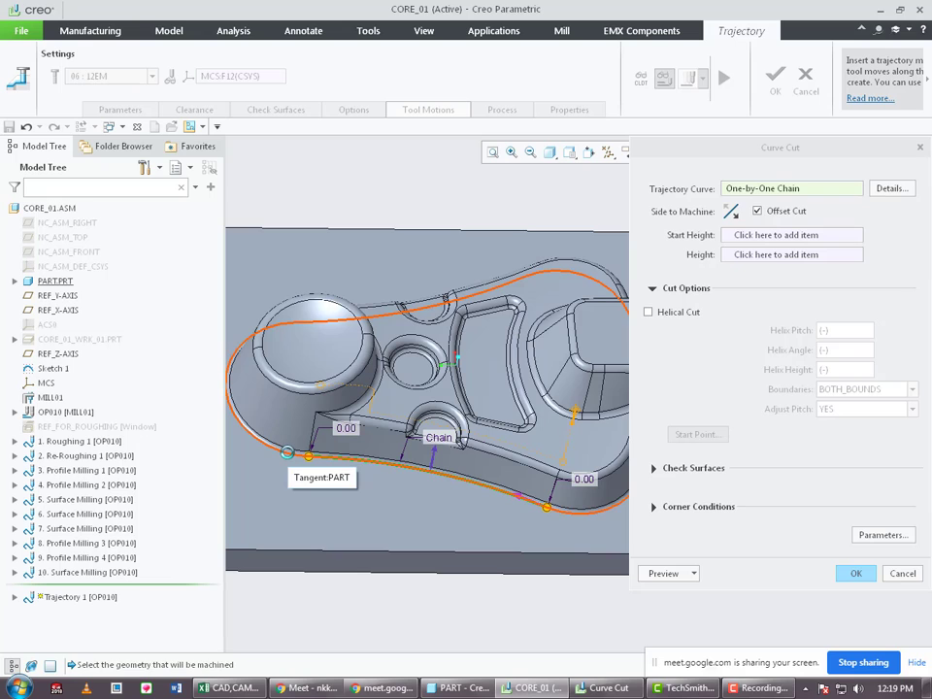
pyautogui.keyDown('shift'); pyautogui.click(287, 452); pyautogui.keyUp('shift')
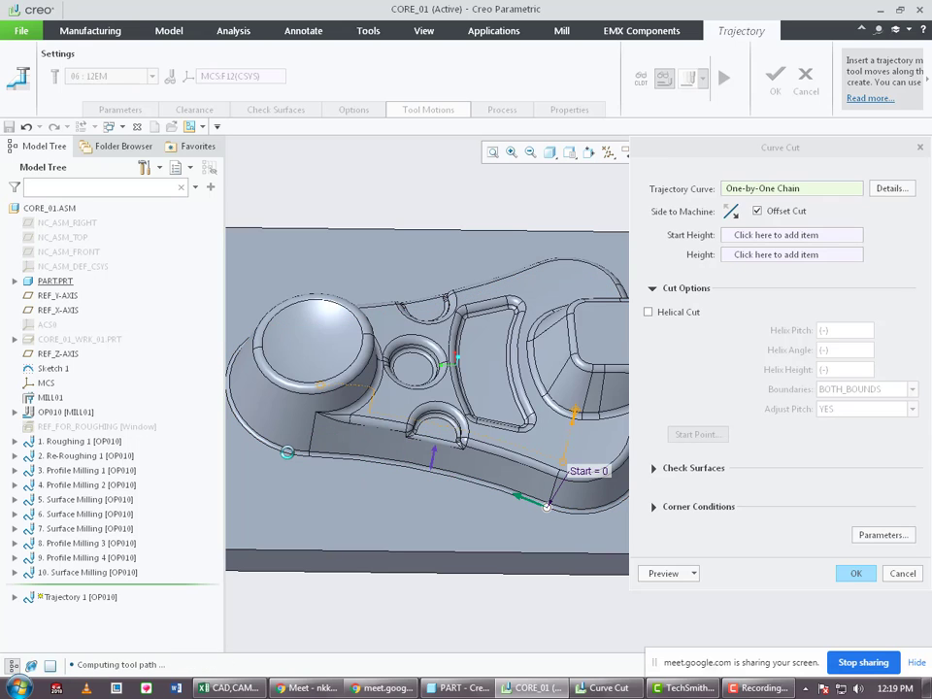
pyautogui.scroll(-5, 288, 452)
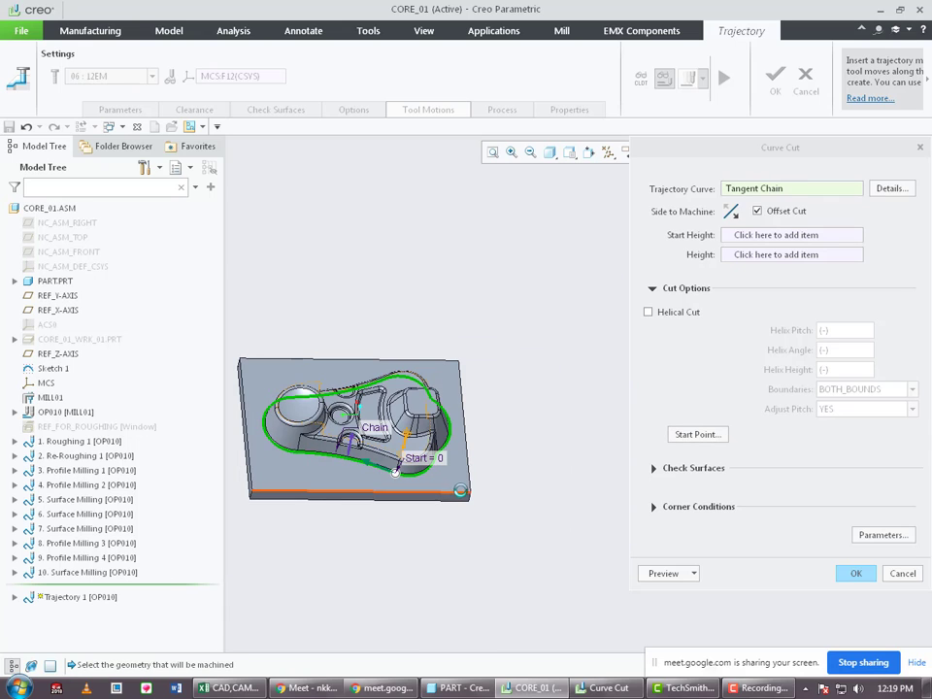
# Move the curve cut's start point to the chain vertex beside the square boss and accept the cut.
pyautogui.moveTo(398, 475); pyautogui.dragTo(495, 422)
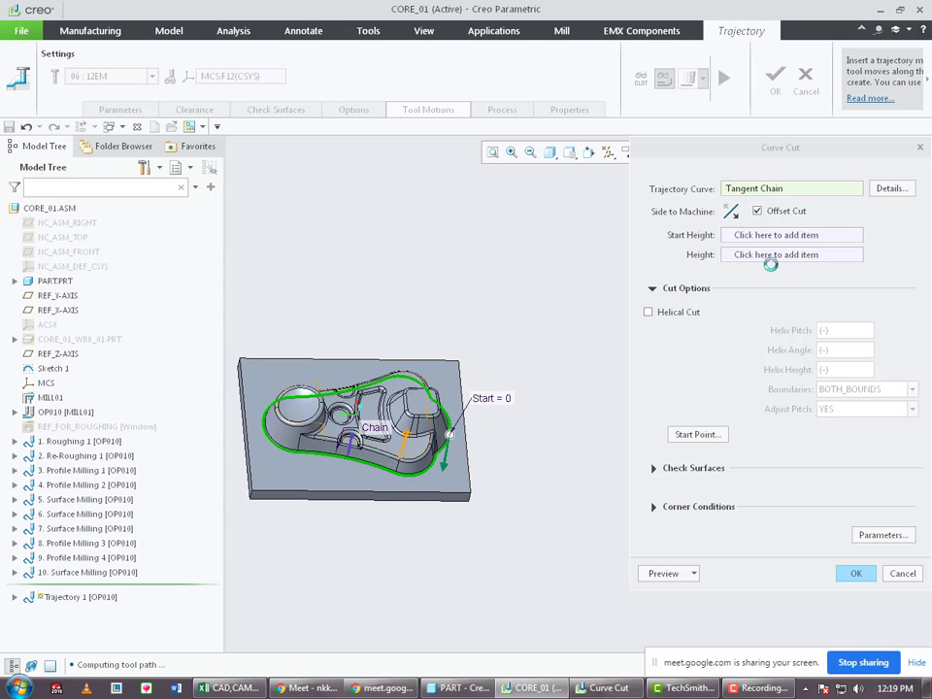
pyautogui.moveTo(516, 451); pyautogui.dragTo(457, 443, button='middle')
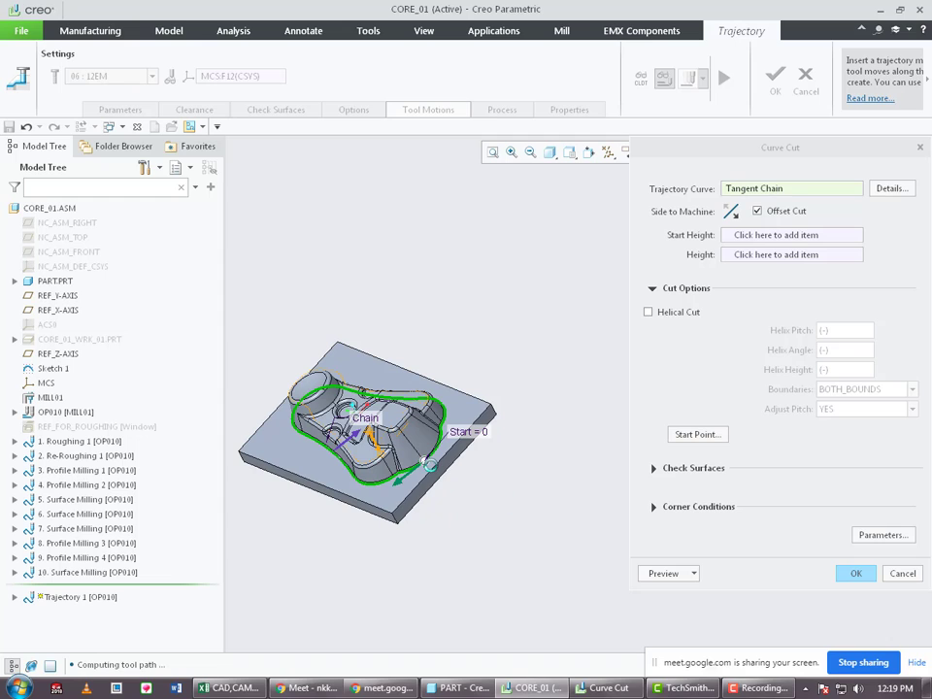
pyautogui.moveTo(434, 447)
pyautogui.mouseDown()
pyautogui.moveTo(452, 377)
pyautogui.moveTo(424, 460)
pyautogui.mouseUp()
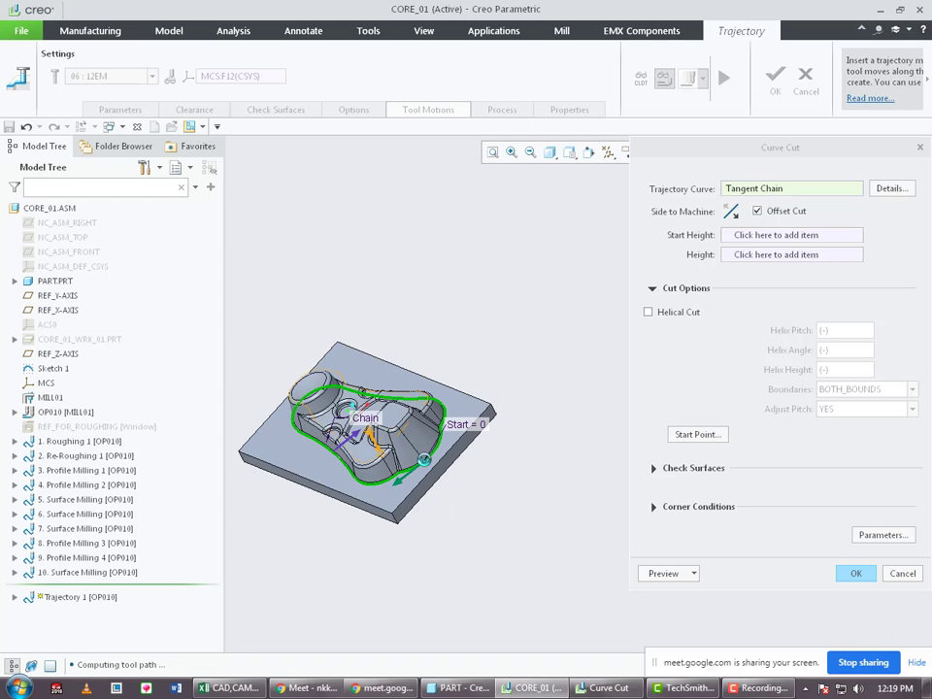
pyautogui.scroll(5, 427, 459)
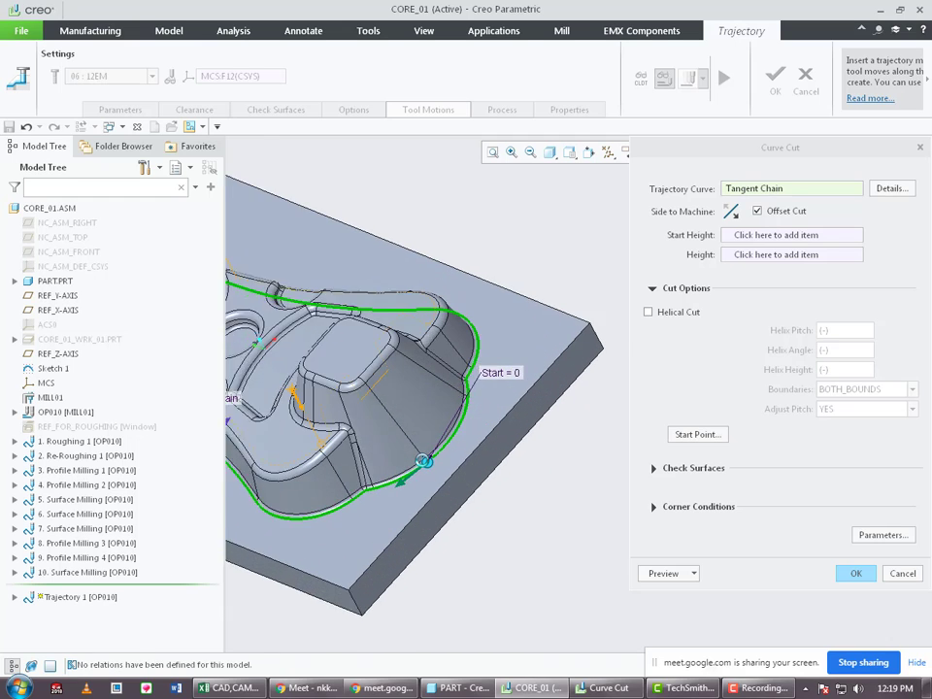
pyautogui.scroll(5, 425, 462)
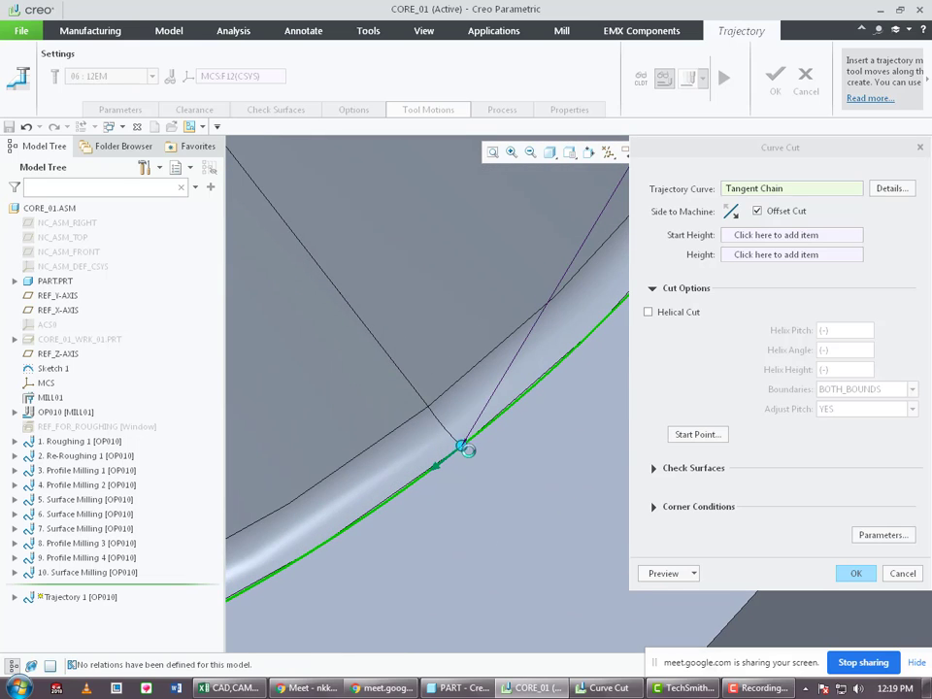
pyautogui.scroll(-2, 468, 450)
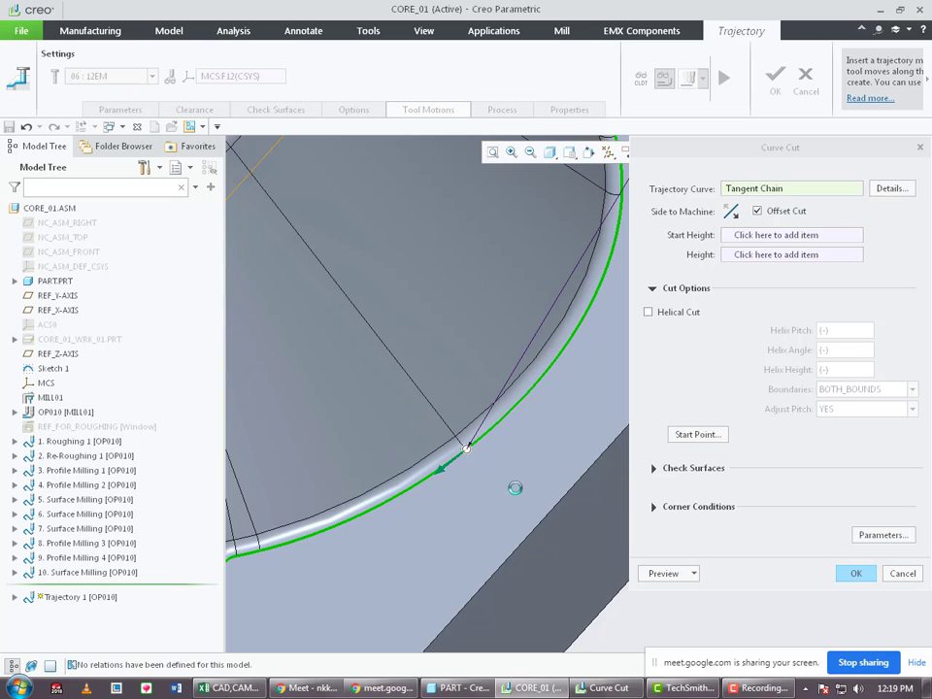
pyautogui.scroll(-3, 369, 366)
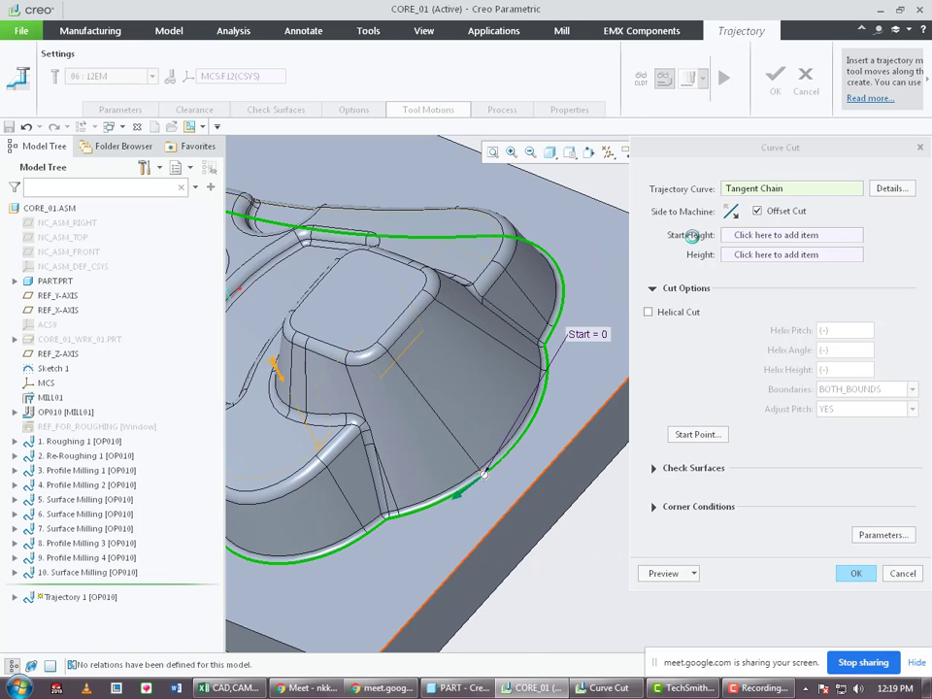
pyautogui.scroll(-2, 439, 279)
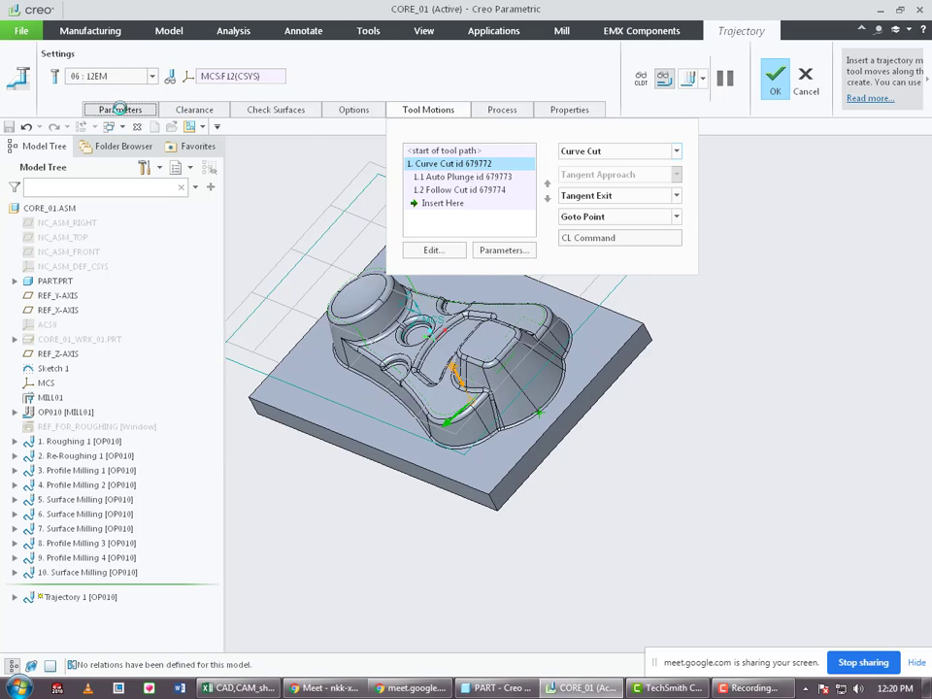
# Review the trajectory parameters and curve cut, then play the tool path and check the cutting tool's position along it.
pyautogui.click(120, 108)
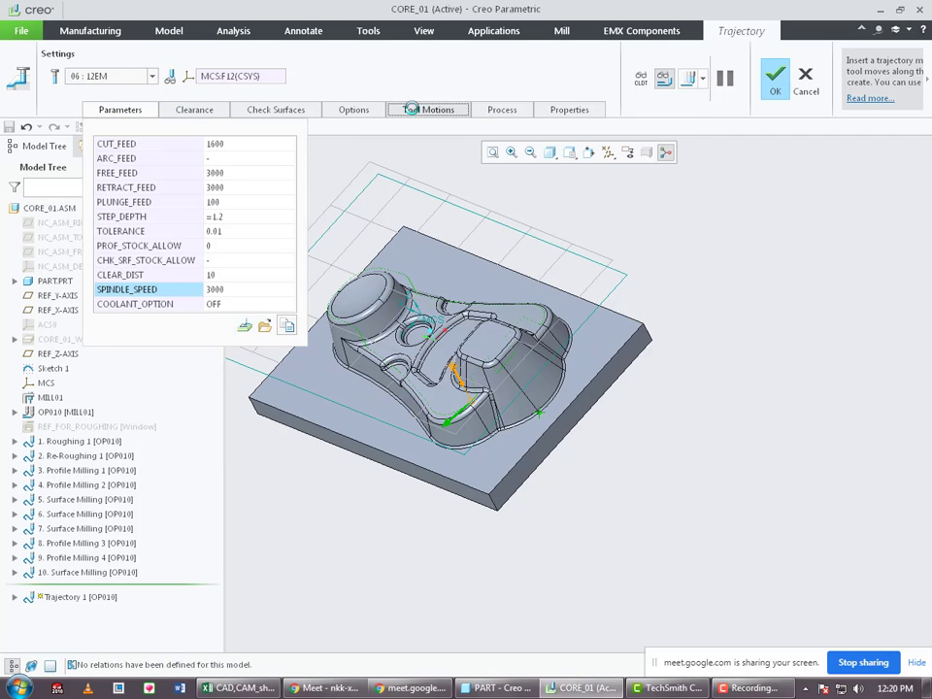
pyautogui.click(428, 109)
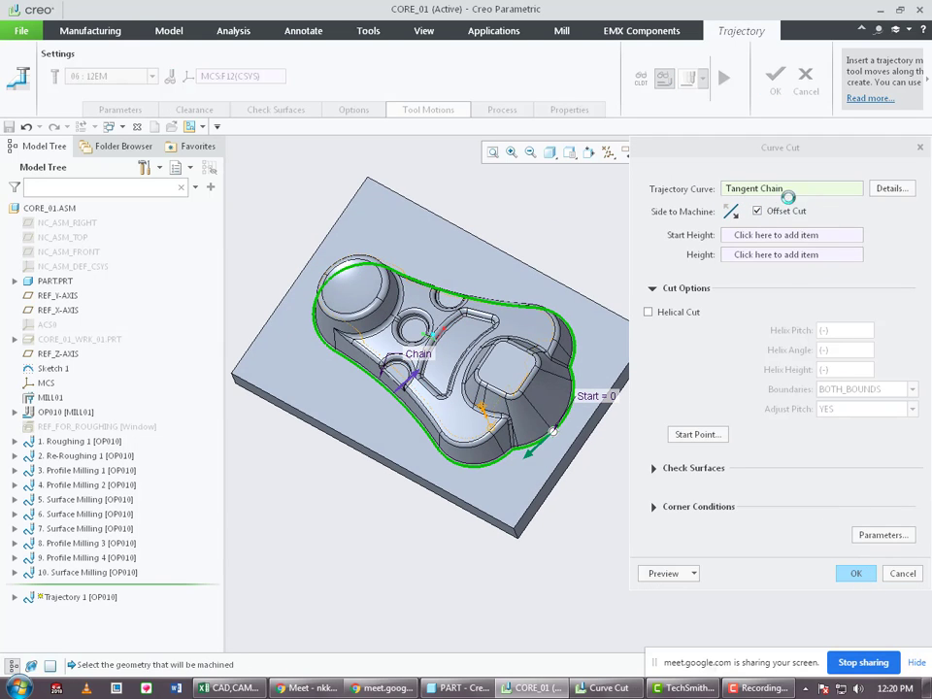
pyautogui.click(856, 573)
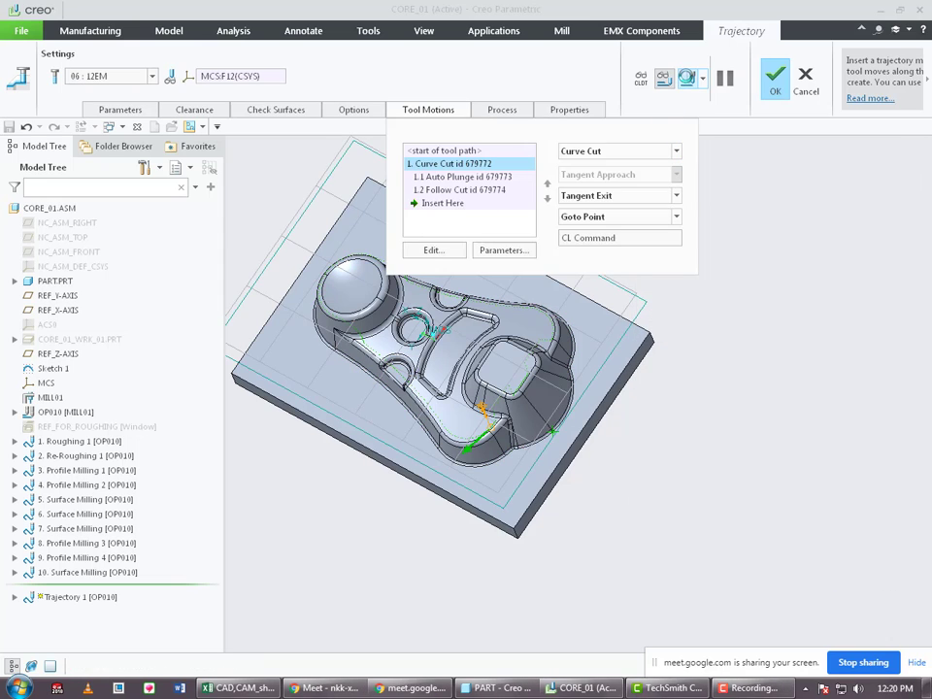
pyautogui.click(691, 79)
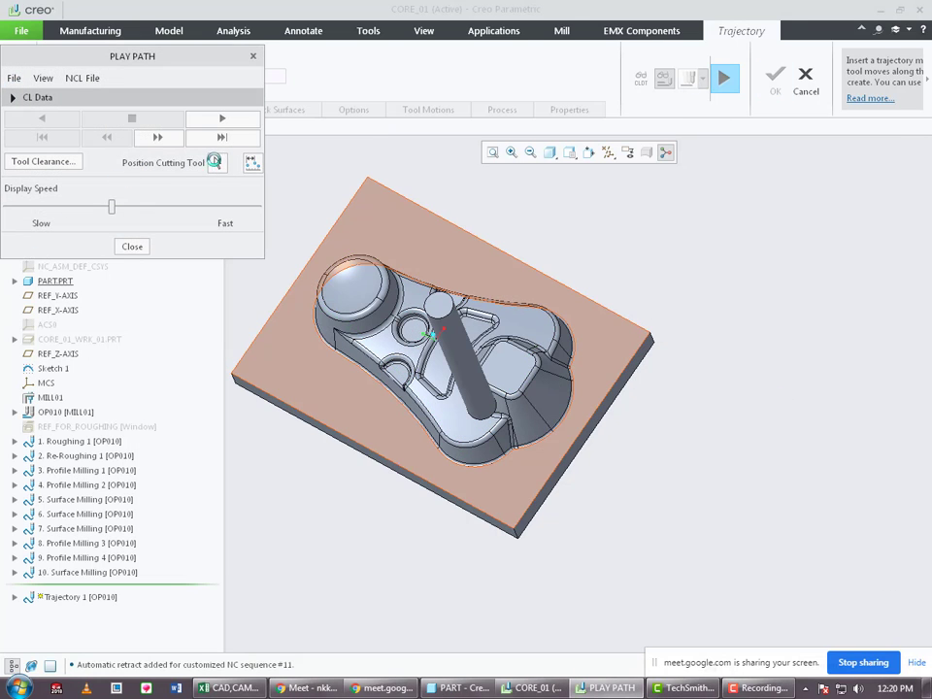
pyautogui.click(216, 162)
pyautogui.moveTo(431, 415)
pyautogui.mouseDown(button='middle')
pyautogui.moveTo(456, 440)
pyautogui.moveTo(449, 417)
pyautogui.mouseUp(button='middle')
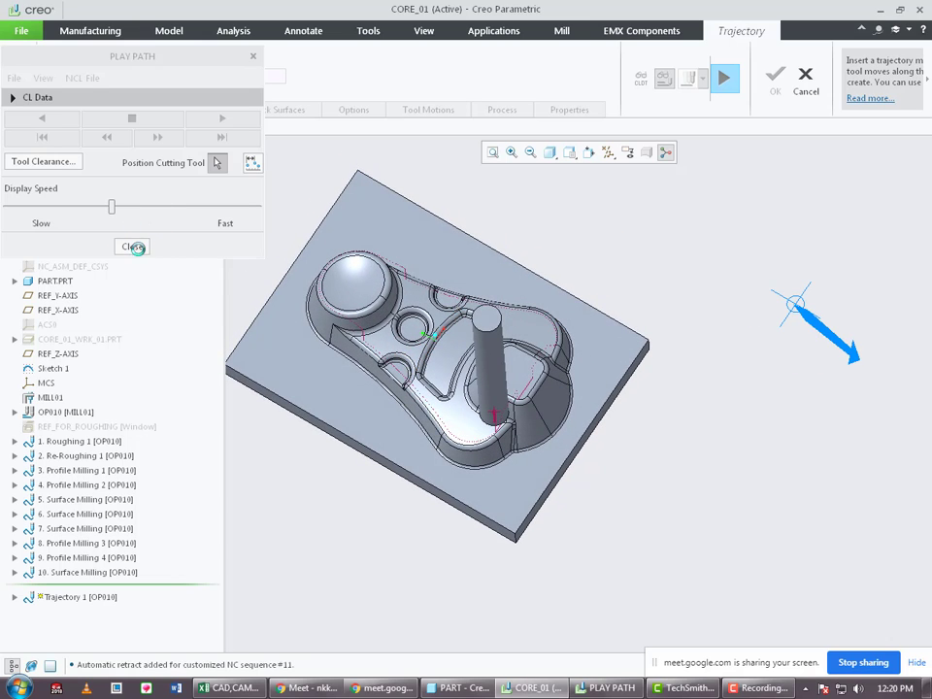
pyautogui.click(344, 199)
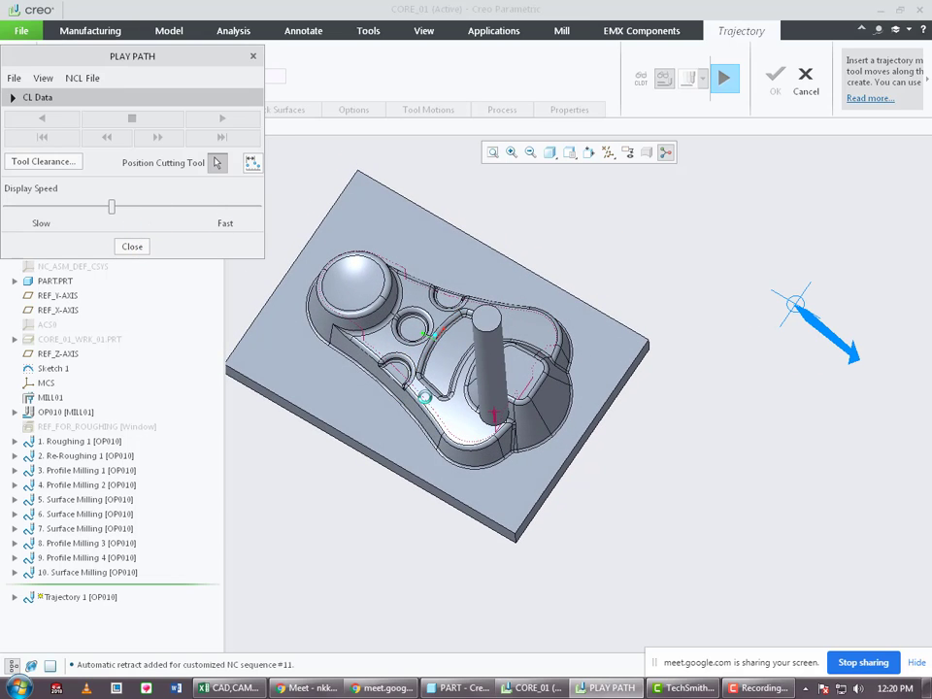
pyautogui.click(132, 243)
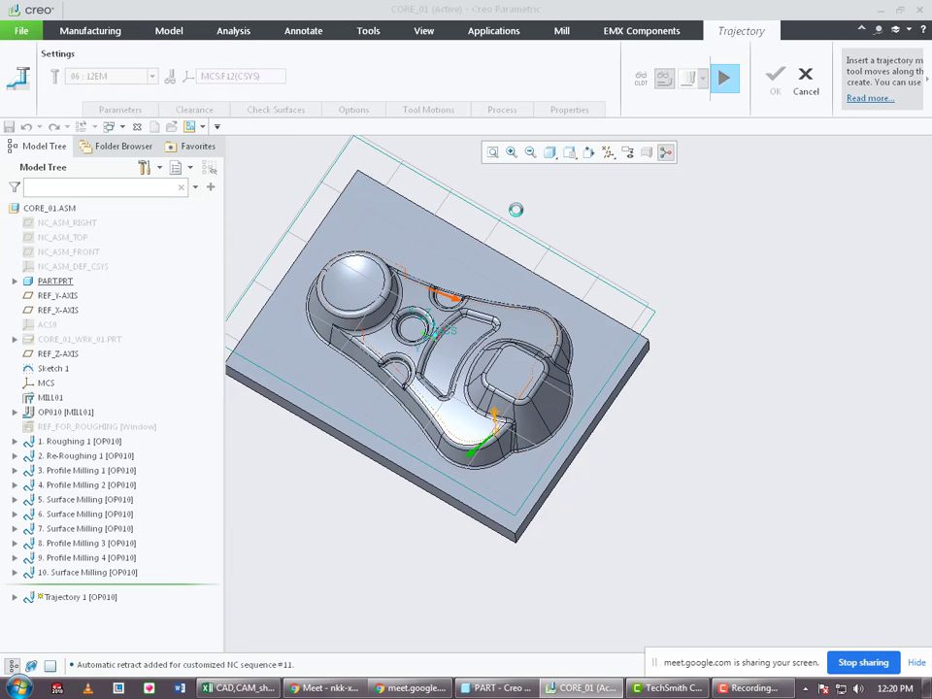
# Edit the curve cut to flip its side to machine to the outside of the core outline.
pyautogui.click(428, 109)
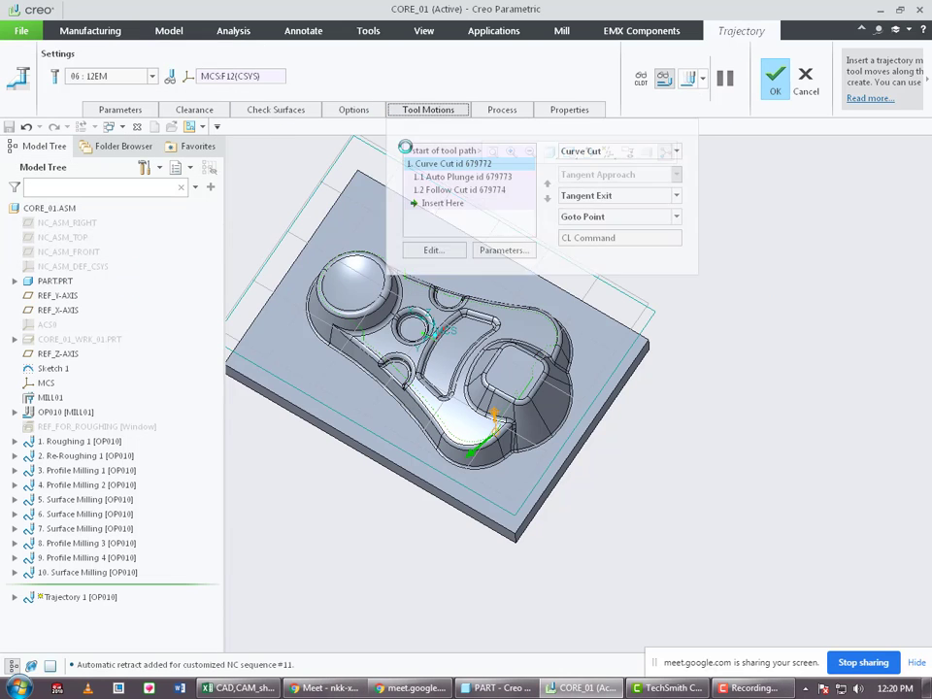
pyautogui.click(433, 250)
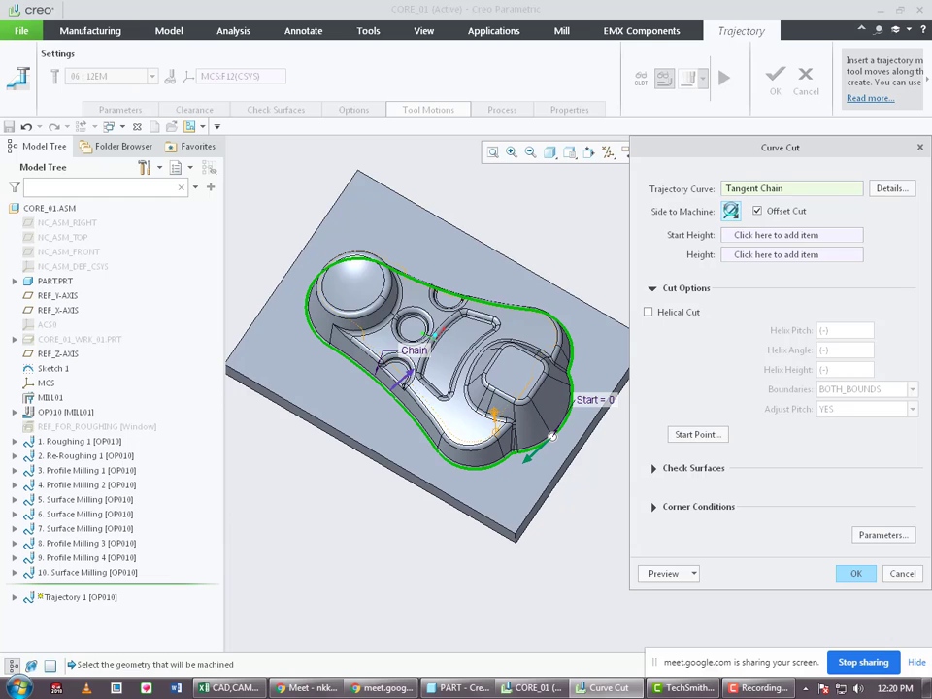
pyautogui.scroll(2, 363, 396)
pyautogui.scroll(3, 363, 396)
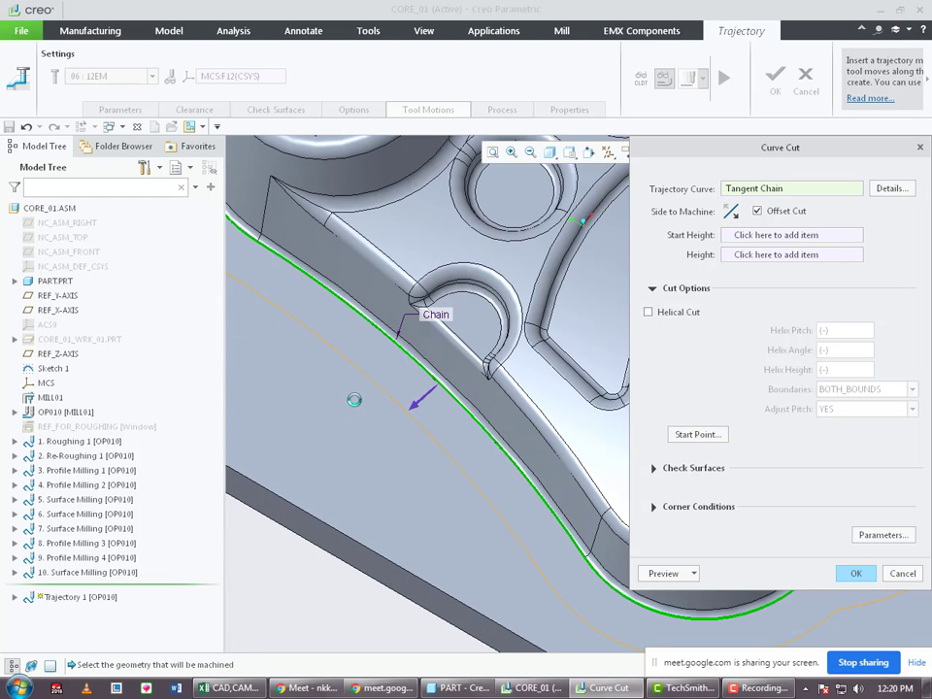
pyautogui.scroll(-5, 395, 403)
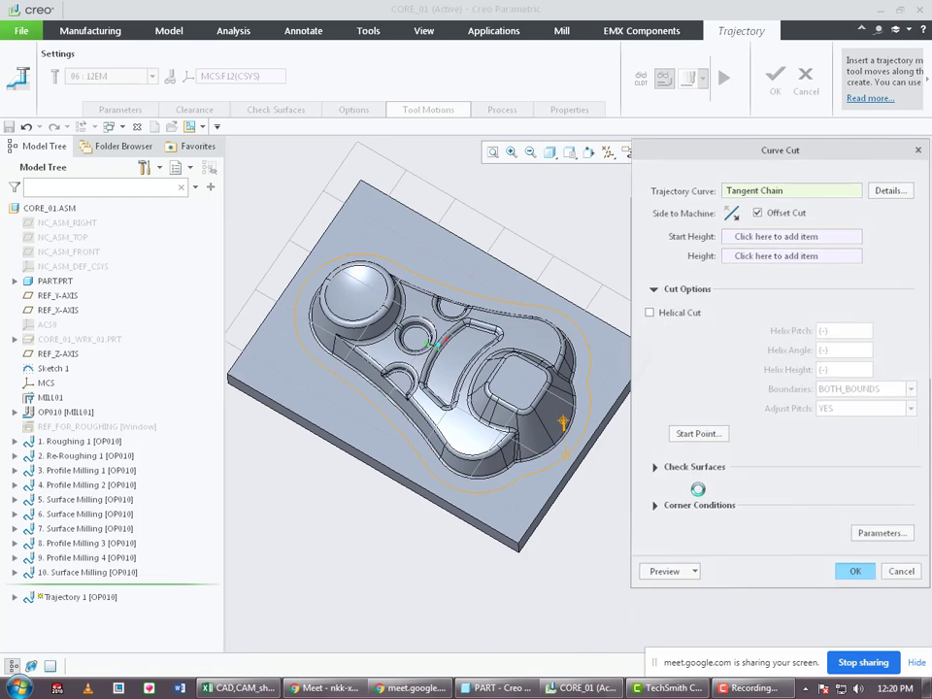
pyautogui.click(855, 572)
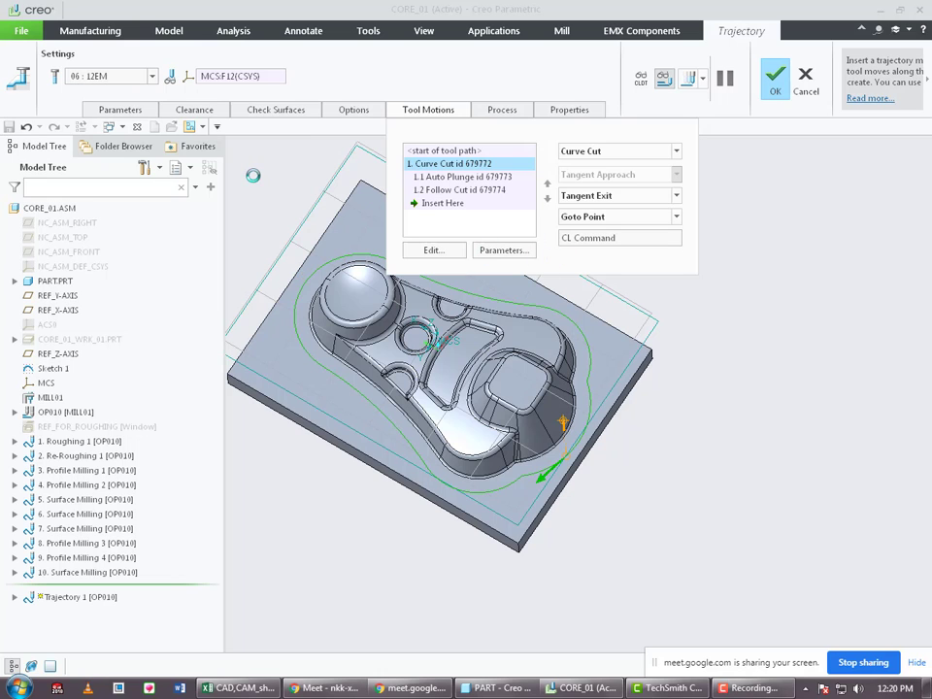
# Set the trajectory sequence's entry/exit parameters LEAD_RADIUS, TANGENT_LEAD_STEP and NORMAL_LEAD_STEP to 10.
pyautogui.click(122, 108)
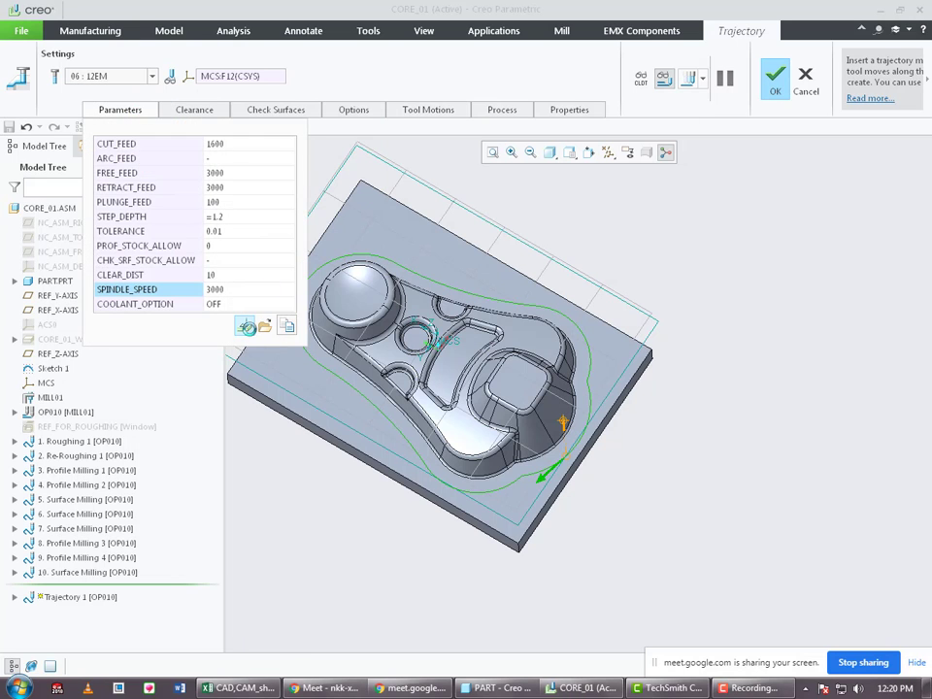
pyautogui.click(243, 326)
pyautogui.click(257, 136)
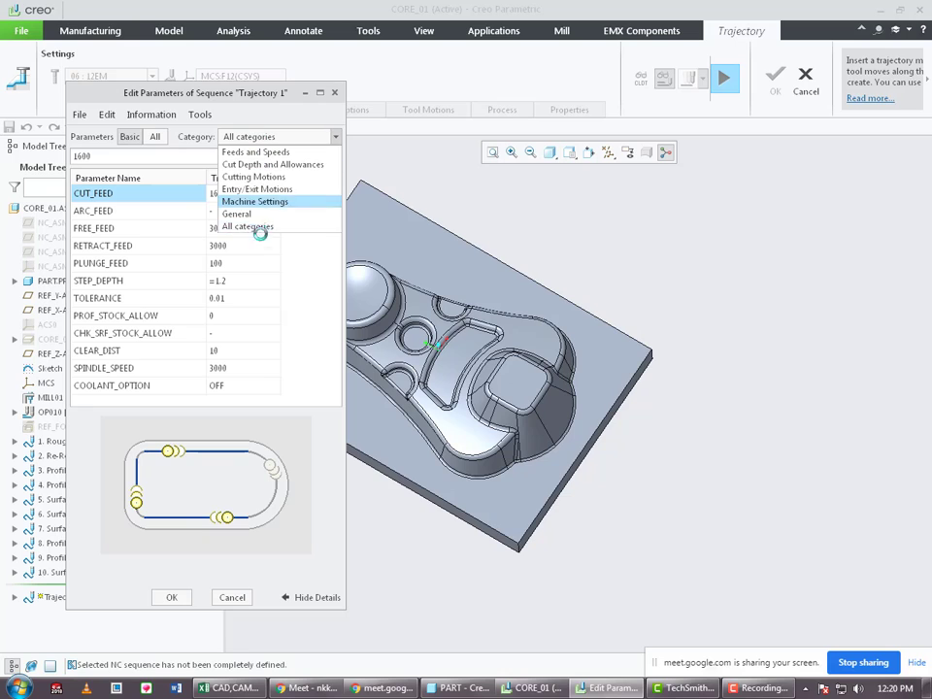
pyautogui.click(268, 189)
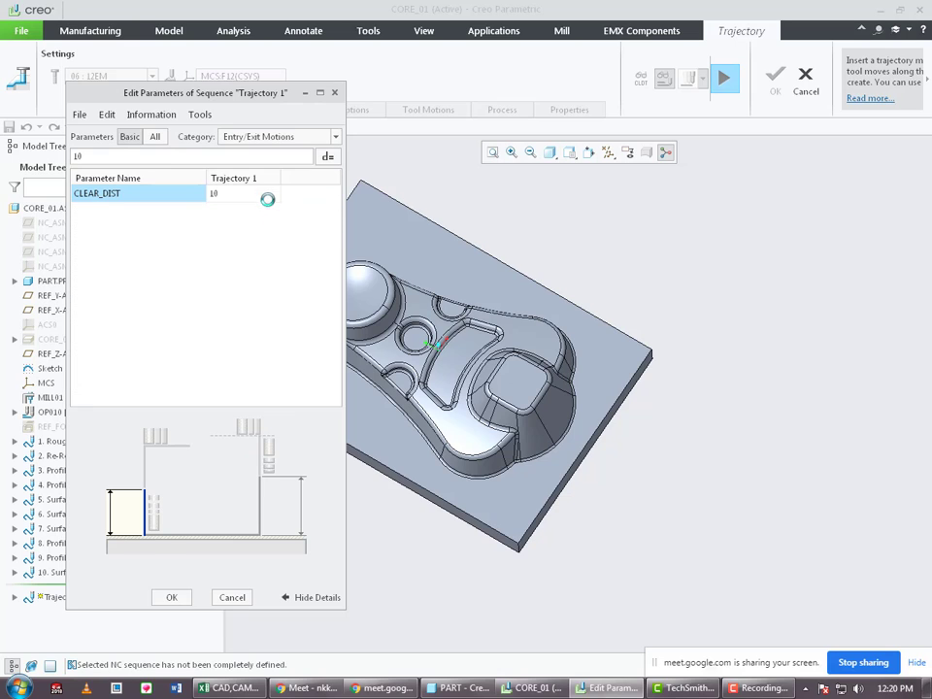
pyautogui.click(157, 137)
pyautogui.click(229, 280)
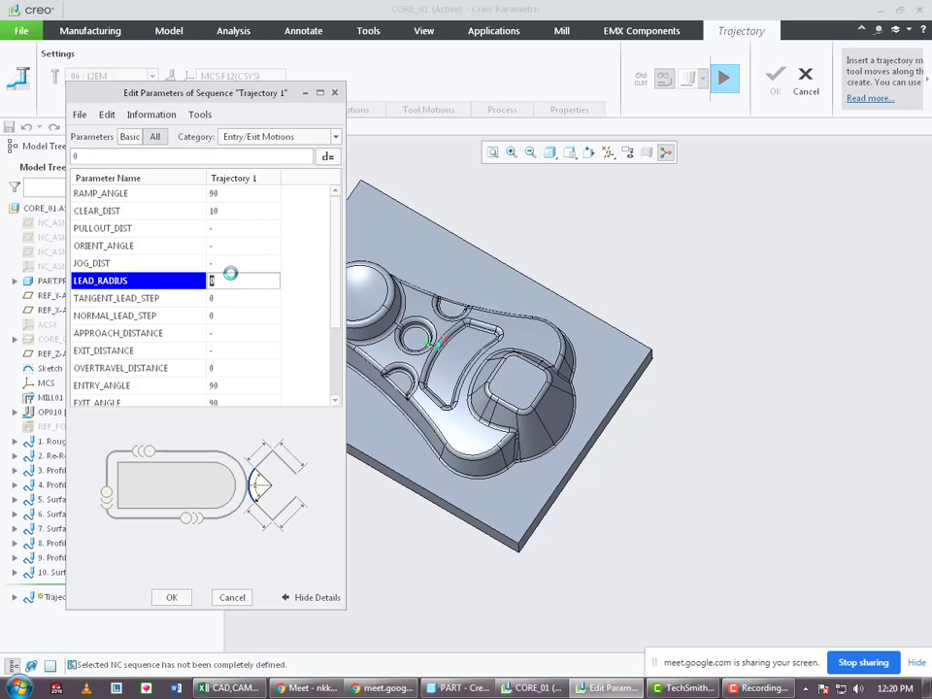
pyautogui.write('10')
pyautogui.press('Return')
pyautogui.write('10')
pyautogui.press('Return')
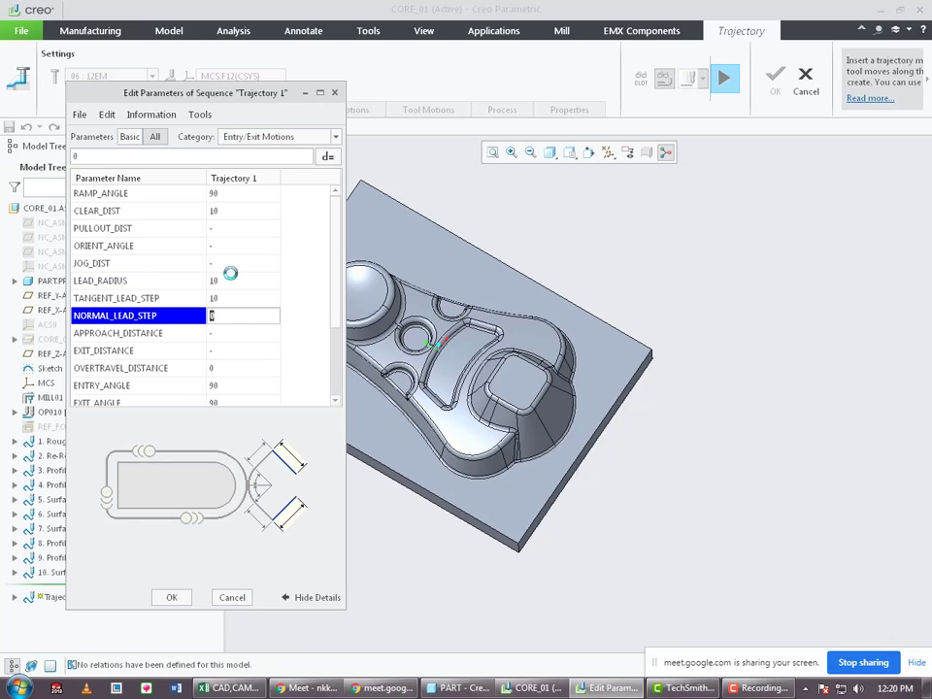
pyautogui.press('Return')
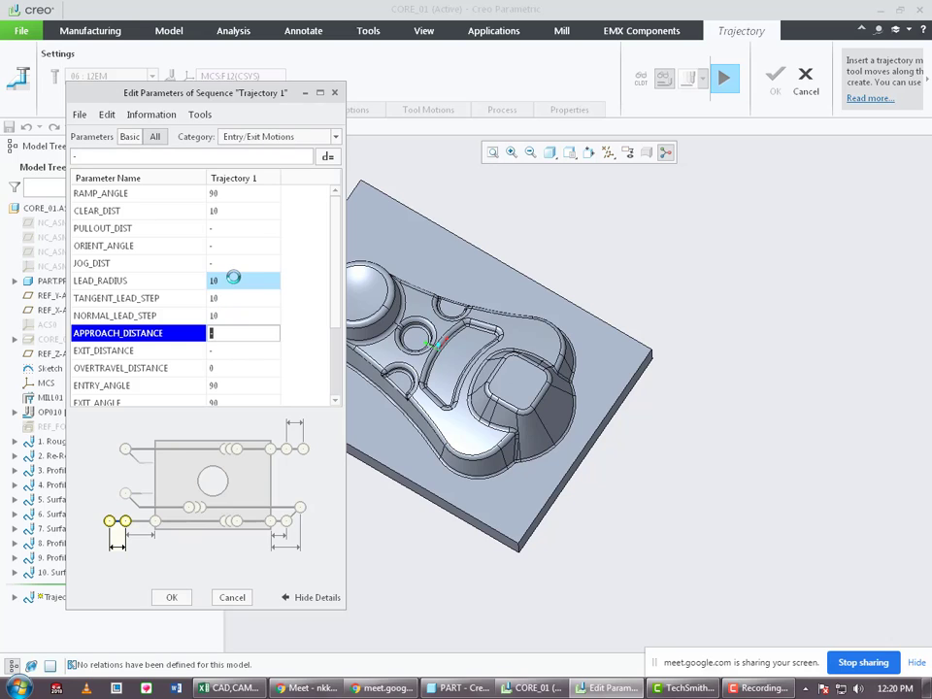
# Review the illustrations for the lead radius, tangent lead step and normal lead step, and accept the edited sequence parameters.
pyautogui.click(233, 280)
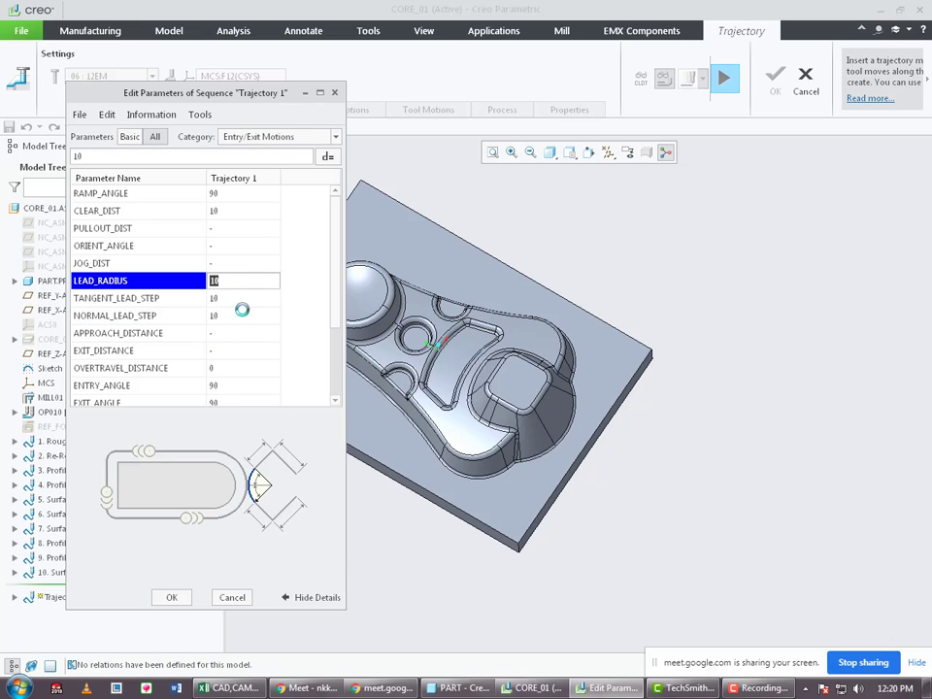
pyautogui.click(246, 296)
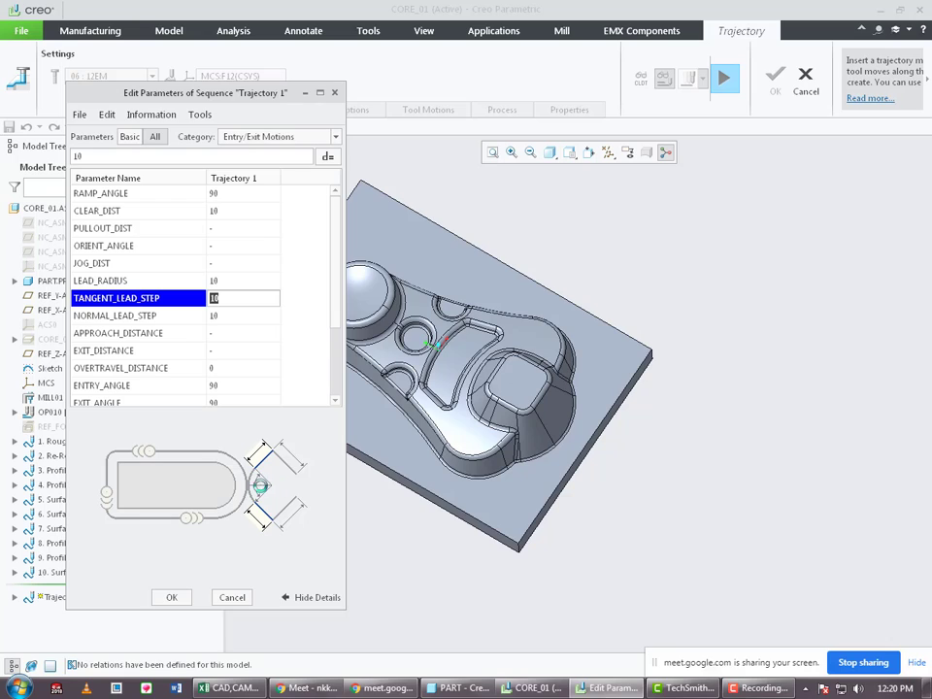
pyautogui.click(224, 313)
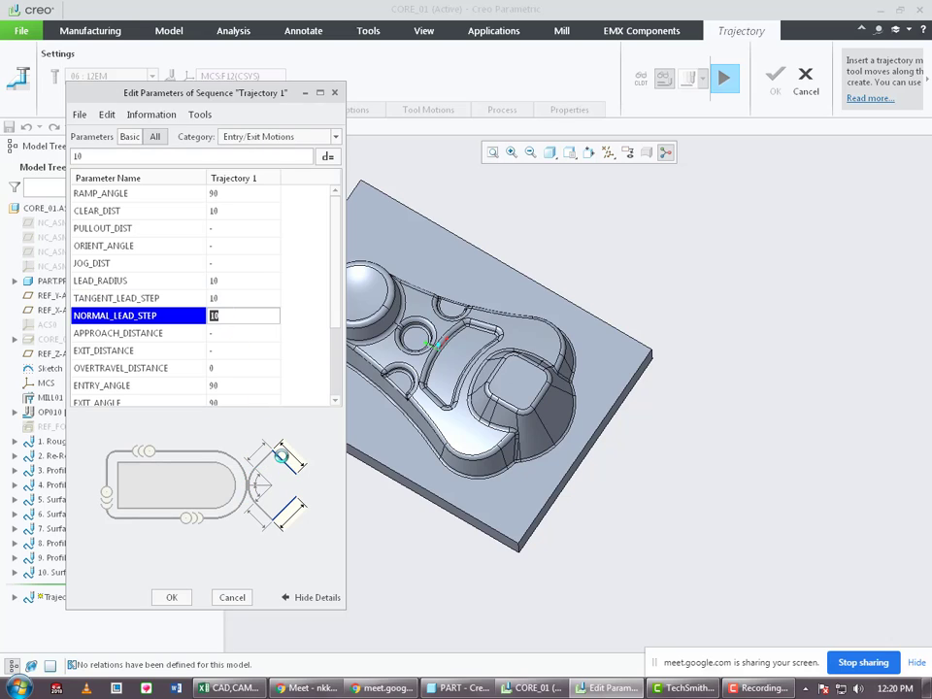
pyautogui.click(171, 598)
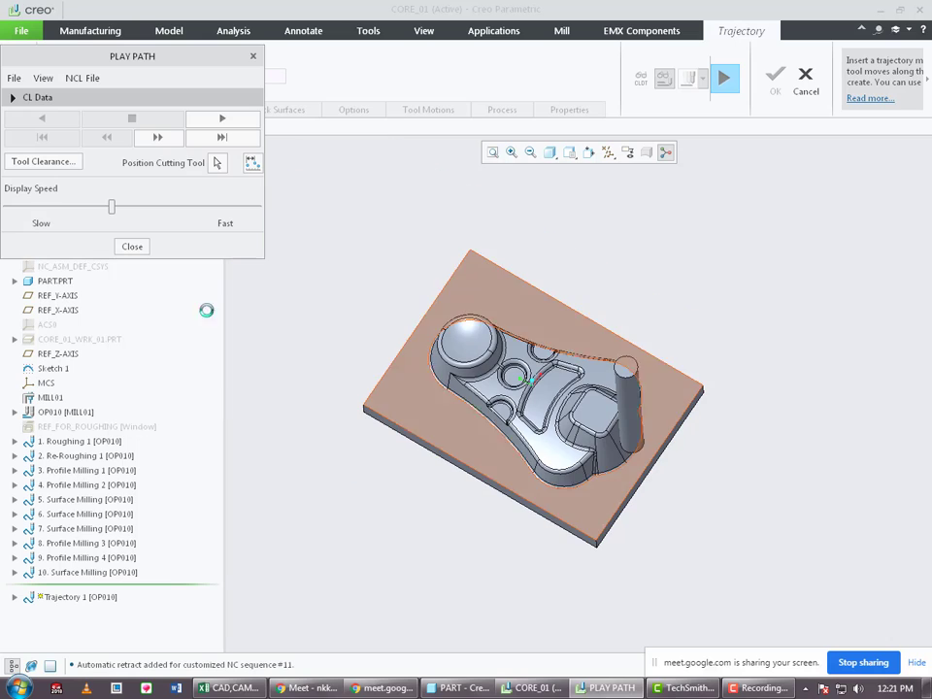
# Play the trajectory tool path around the core at a slower display speed, then close the playback.
pyautogui.moveTo(112, 207); pyautogui.dragTo(4, 206)
pyautogui.click(224, 118)
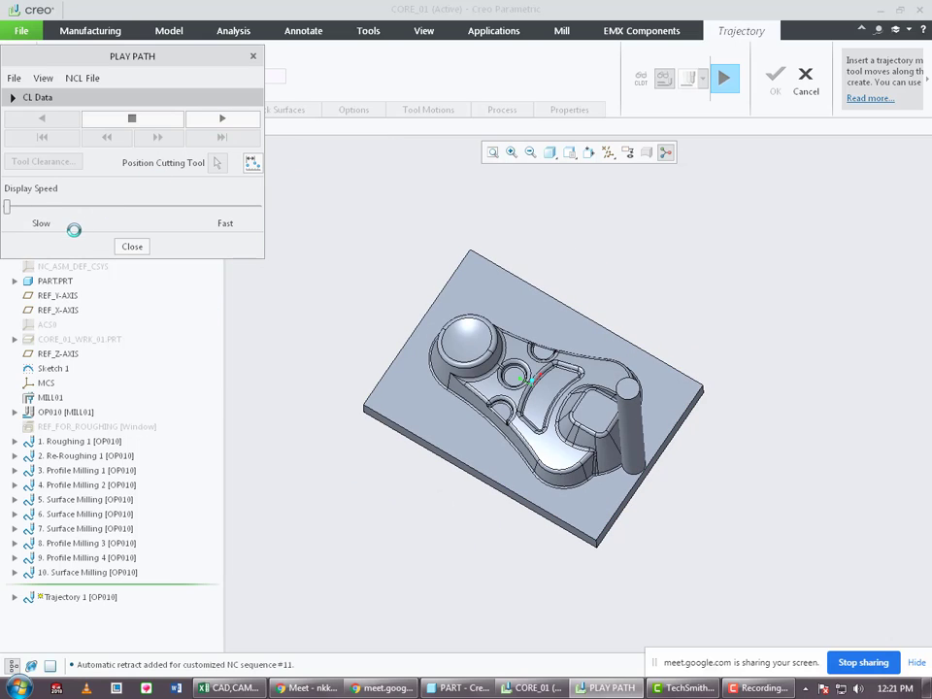
pyautogui.moveTo(16, 204); pyautogui.dragTo(57, 205)
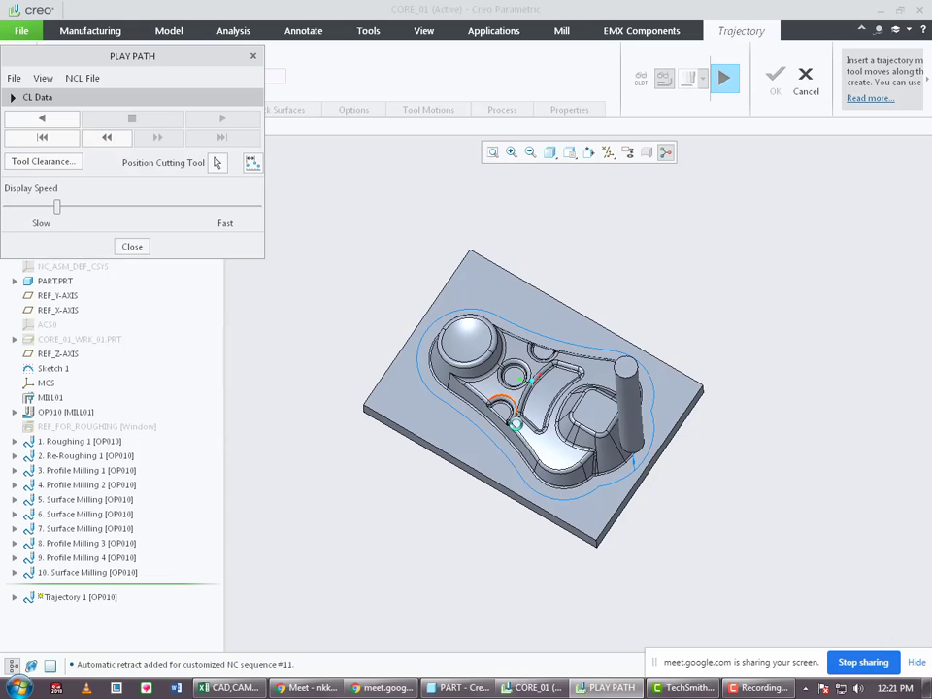
pyautogui.click(136, 249)
# Set the trajectory's entry/exit parameters CUT_ENTRY_EXT to LEAD_IN and CUT_EXIT_EXT to LEAD_OUT, and accept the edited parameters.
pyautogui.click(156, 109)
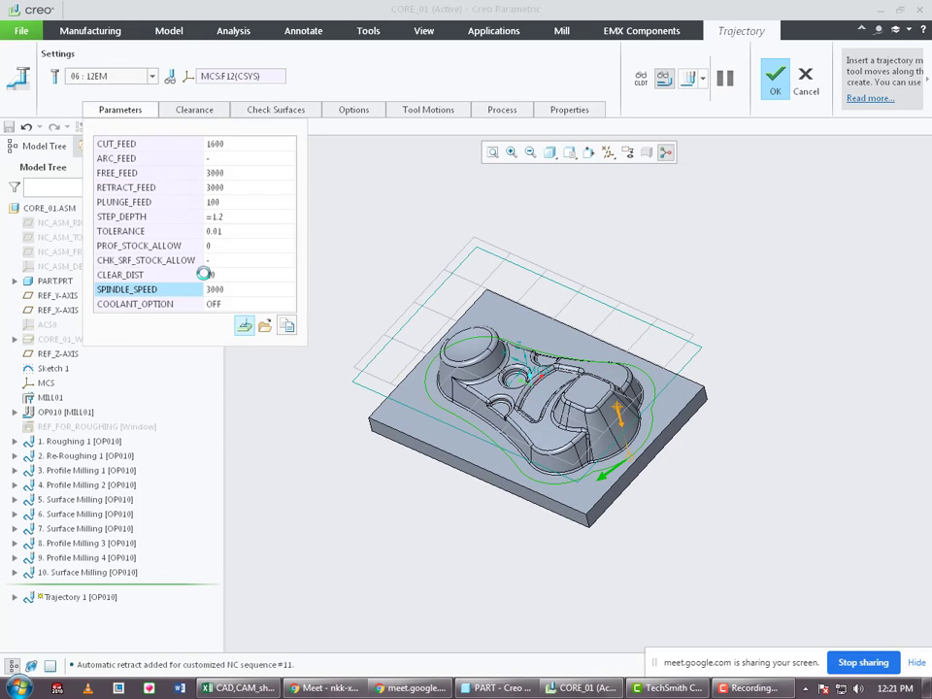
pyautogui.click(183, 245)
pyautogui.click(310, 138)
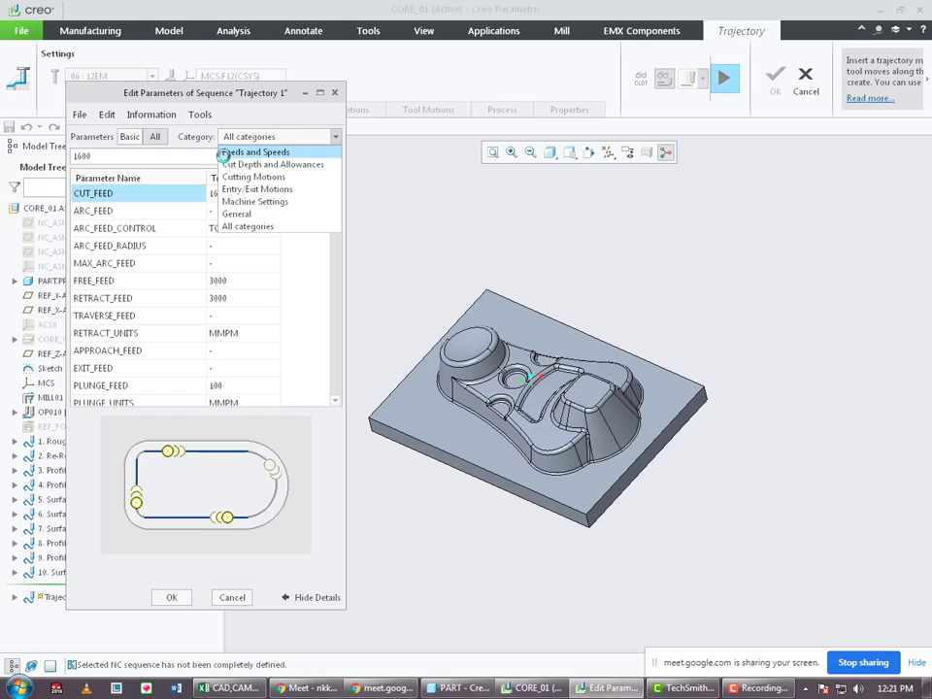
pyautogui.click(254, 187)
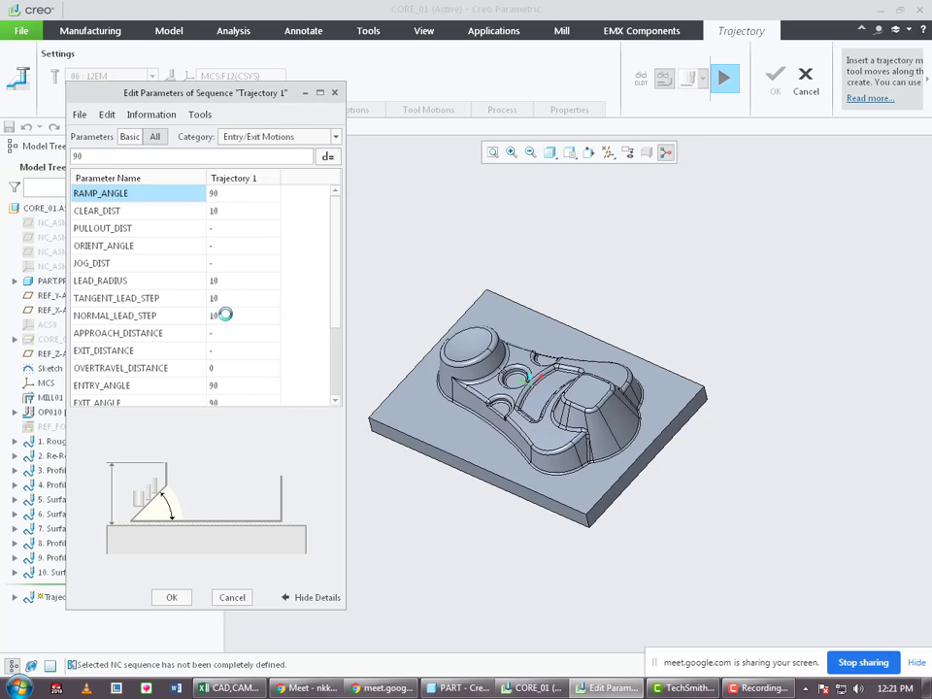
pyautogui.moveTo(330, 271); pyautogui.dragTo(330, 364)
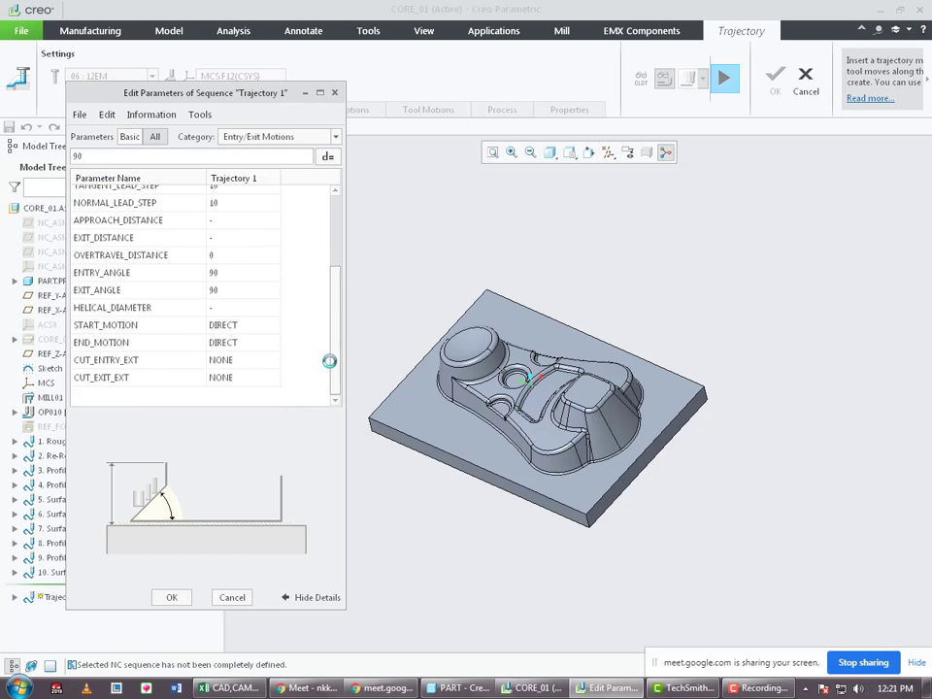
pyautogui.click(269, 368)
pyautogui.click(274, 368)
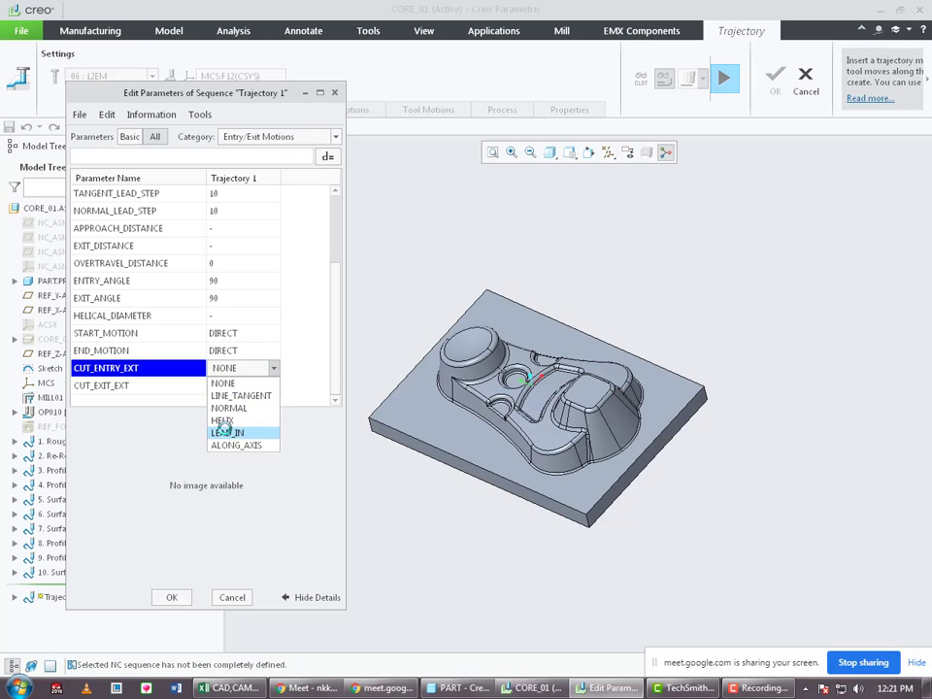
pyautogui.click(225, 431)
pyautogui.click(268, 387)
pyautogui.click(272, 386)
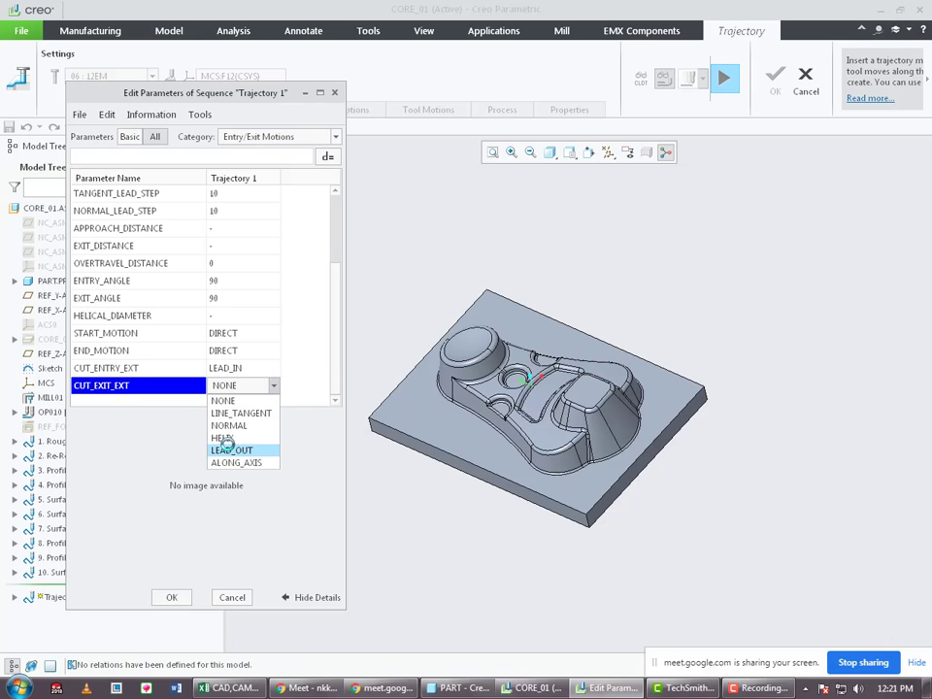
pyautogui.click(228, 449)
pyautogui.click(170, 598)
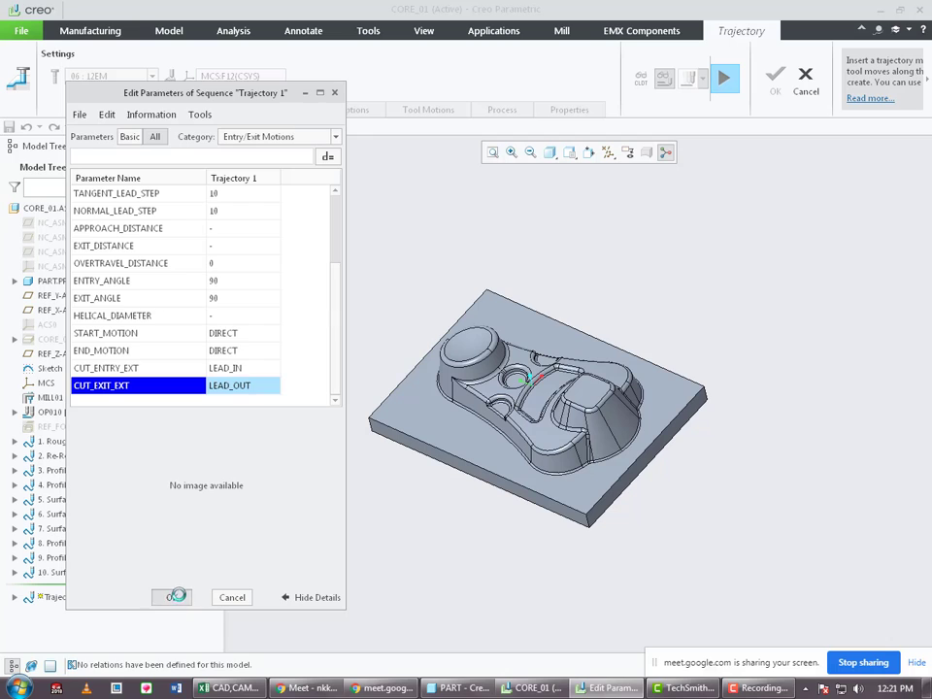
# Check the lead-in and lead-out motions by playing the tool path slowly, and complete the trajectory sequence.
pyautogui.scroll(-8, 627, 487)
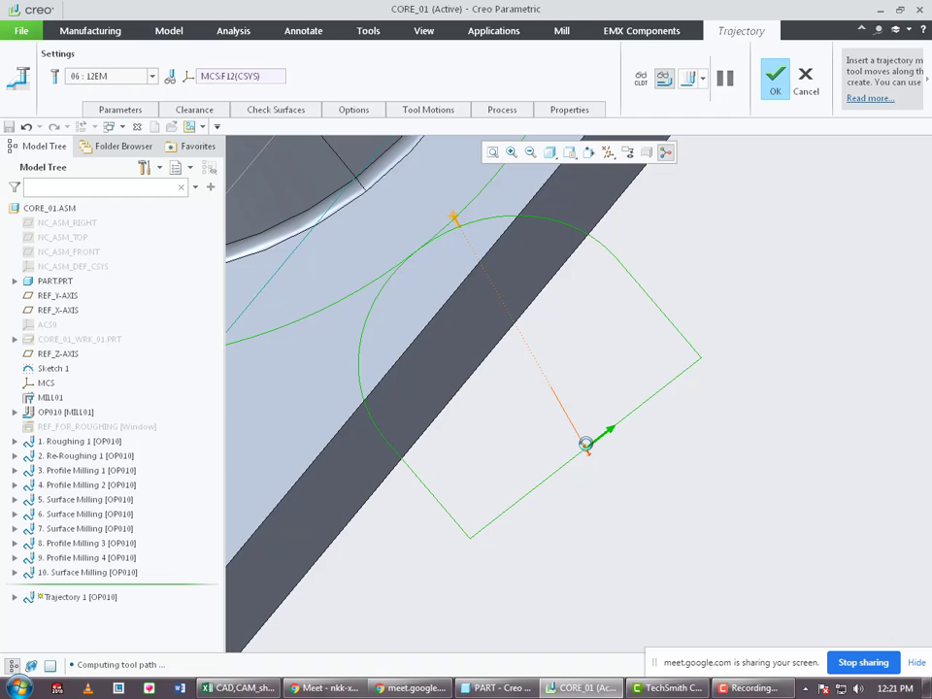
pyautogui.scroll(-5, 583, 437)
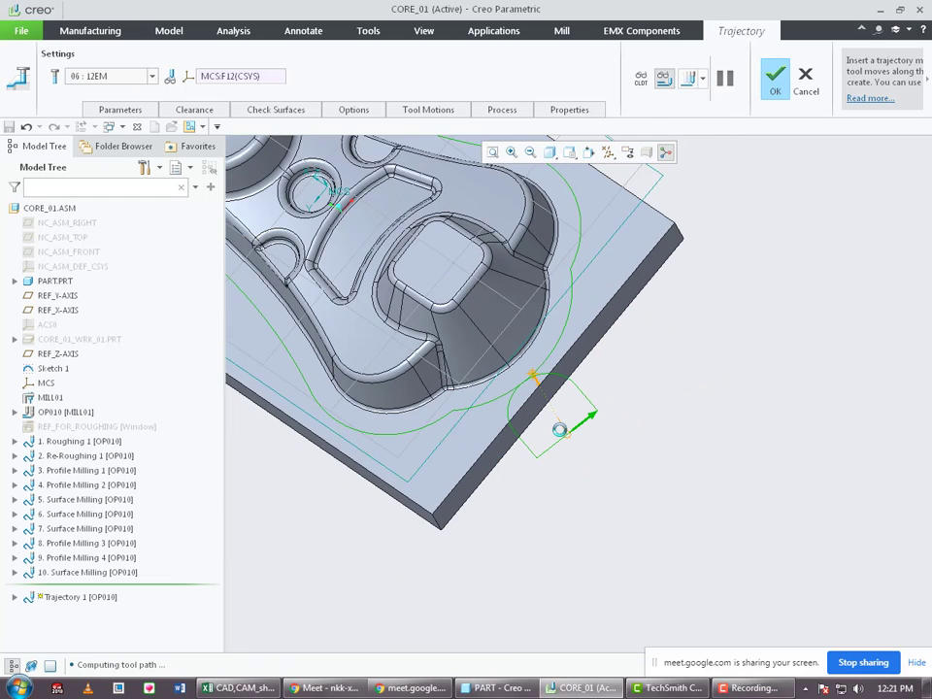
pyautogui.scroll(-3, 578, 417)
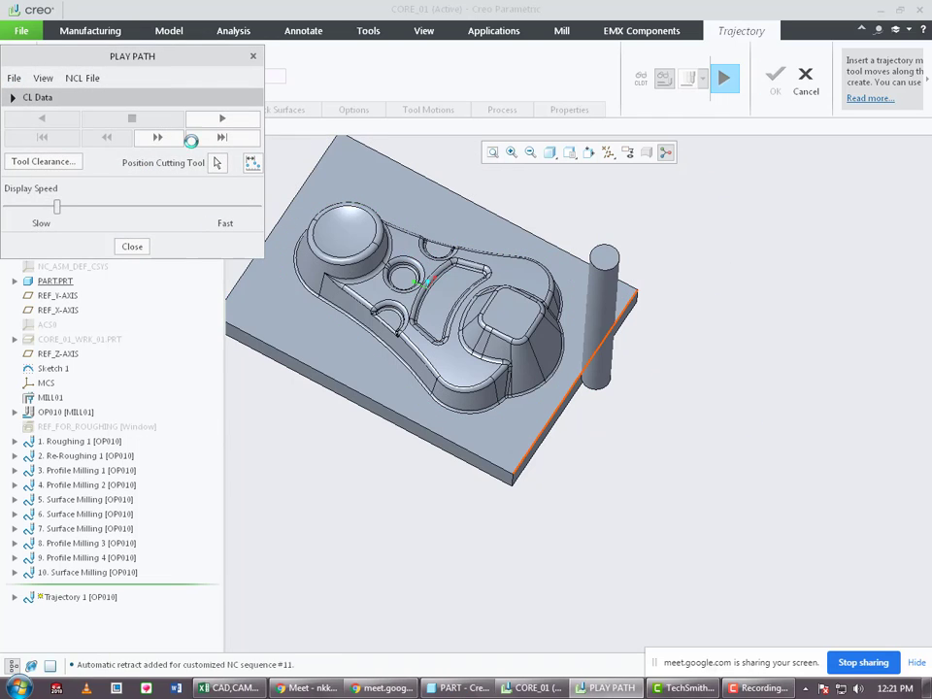
pyautogui.click(27, 206)
pyautogui.click(221, 118)
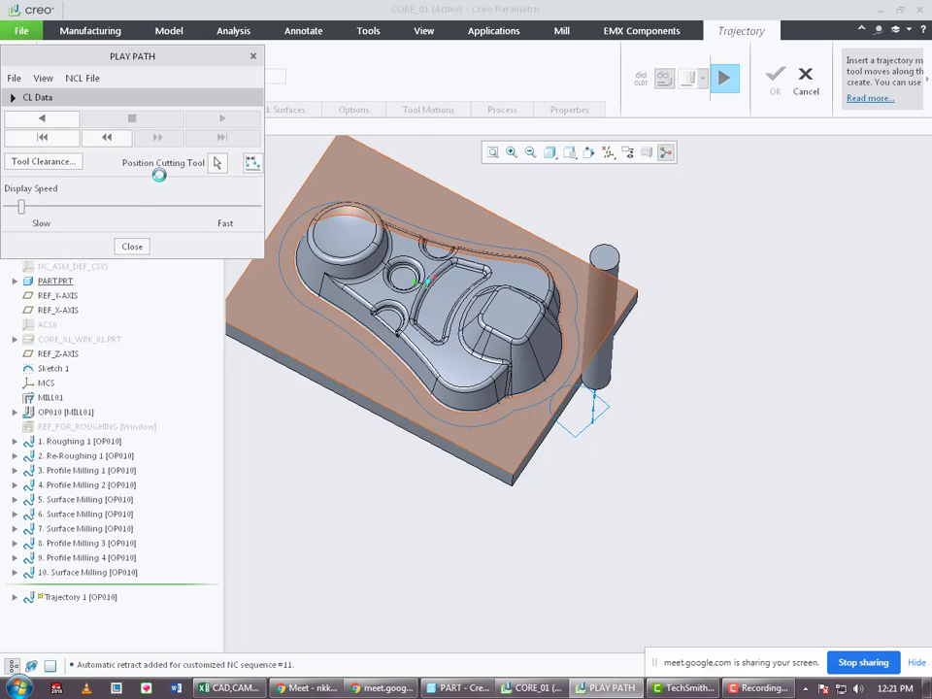
pyautogui.scroll(3, 444, 391)
pyautogui.scroll(-3, 541, 458)
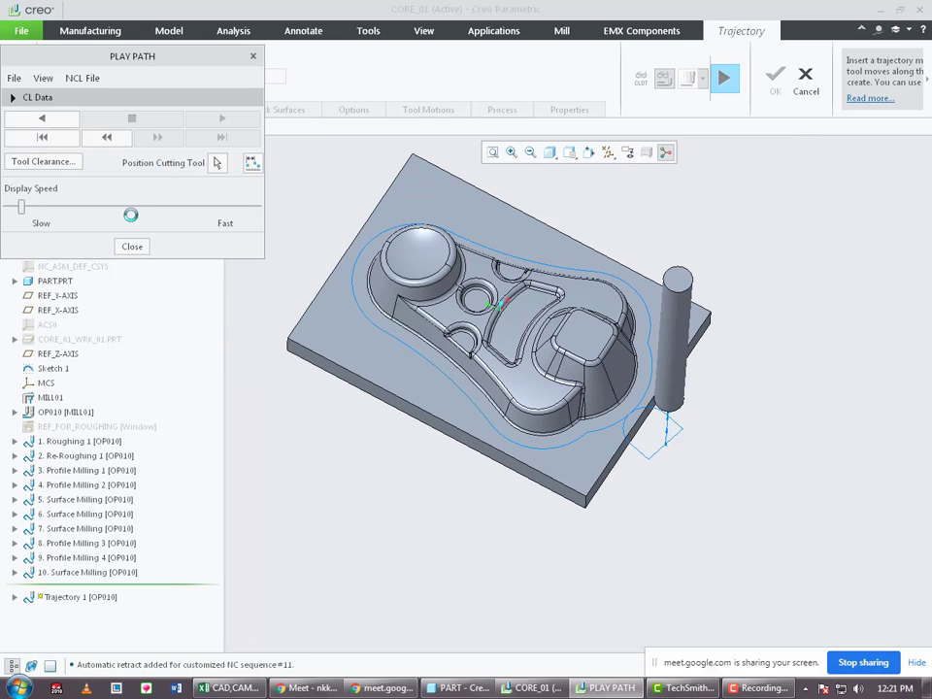
pyautogui.click(130, 248)
pyautogui.click(775, 80)
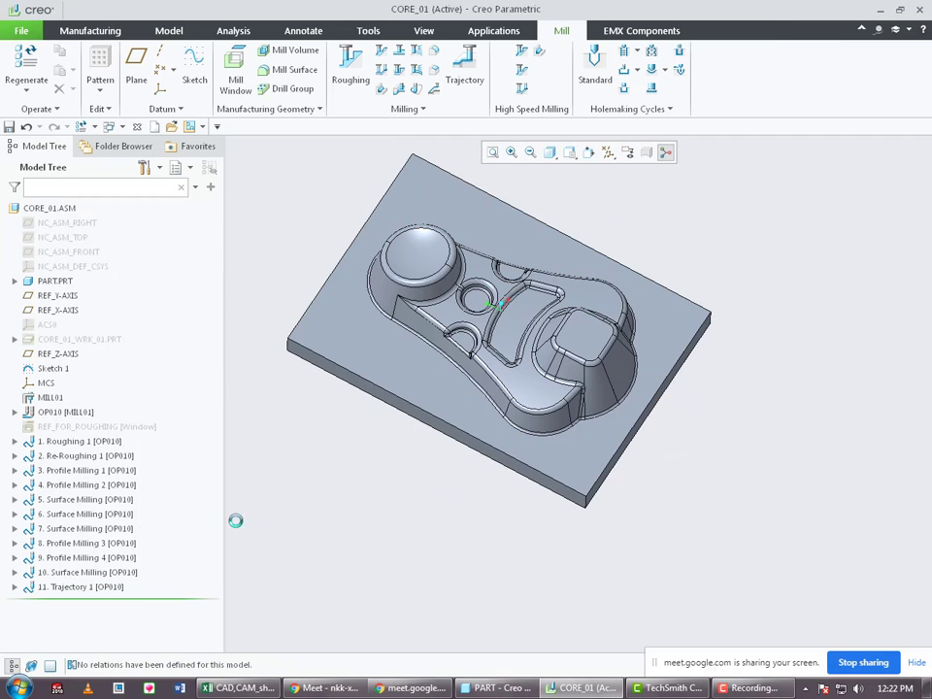
# Reorder Trajectory 1 ahead of the last Surface Milling sequence and play the tool paths of both sequences together.
pyautogui.click(88, 572)
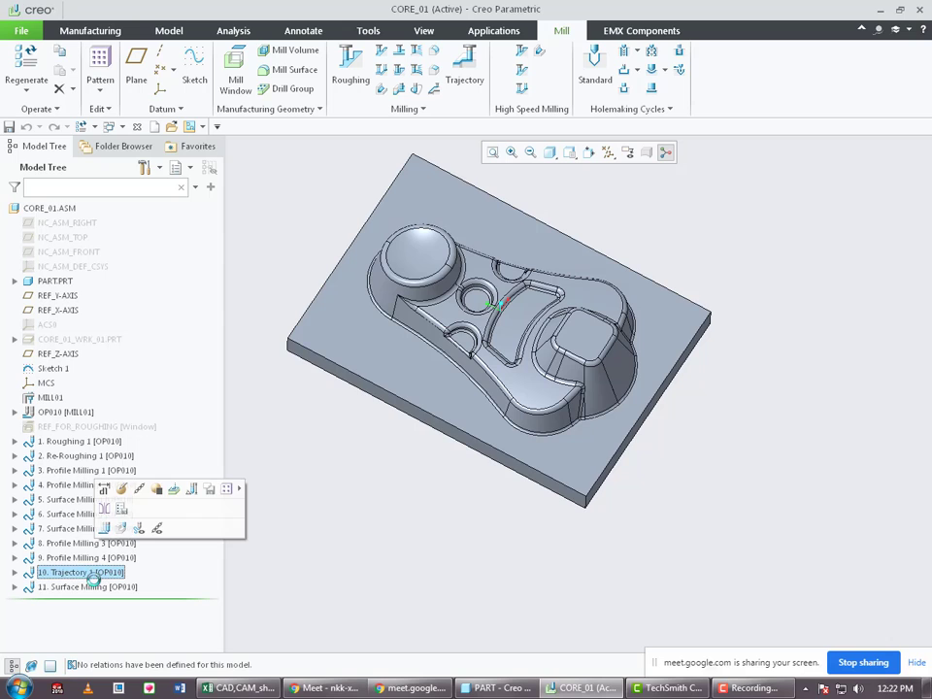
pyautogui.keyDown('ctrl'); pyautogui.click(93, 586); pyautogui.keyUp('ctrl')
pyautogui.rightClick(93, 586)
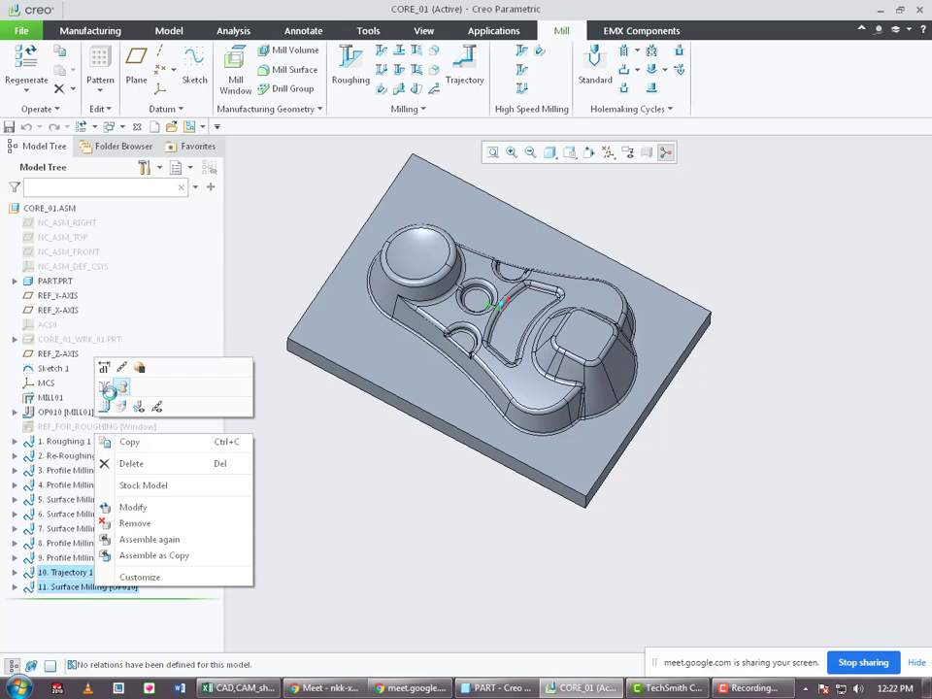
pyautogui.click(101, 408)
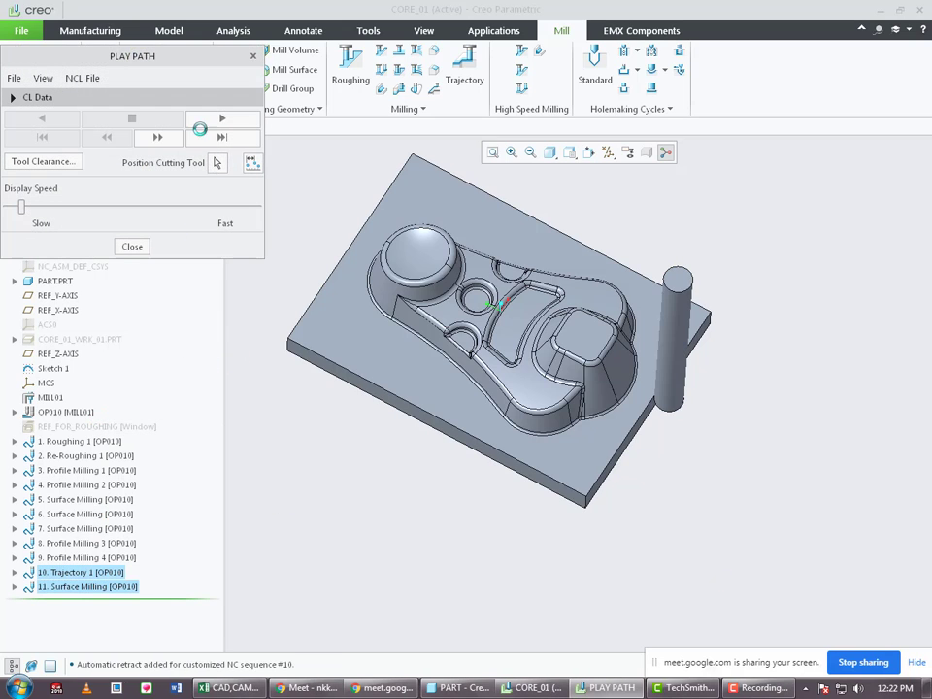
pyautogui.click(215, 119)
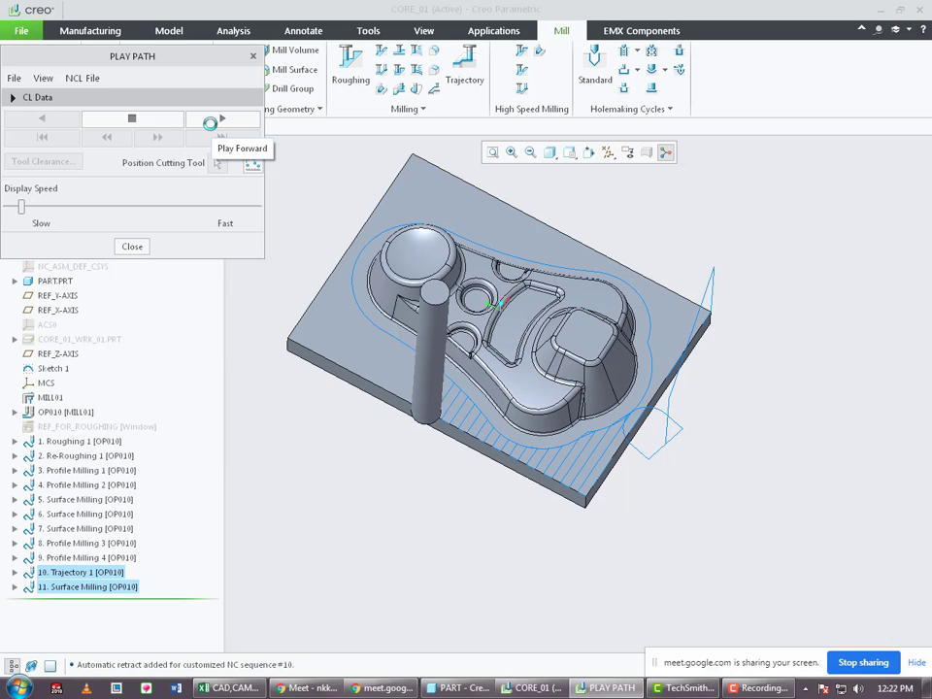
pyautogui.moveTo(16, 208); pyautogui.dragTo(64, 209)
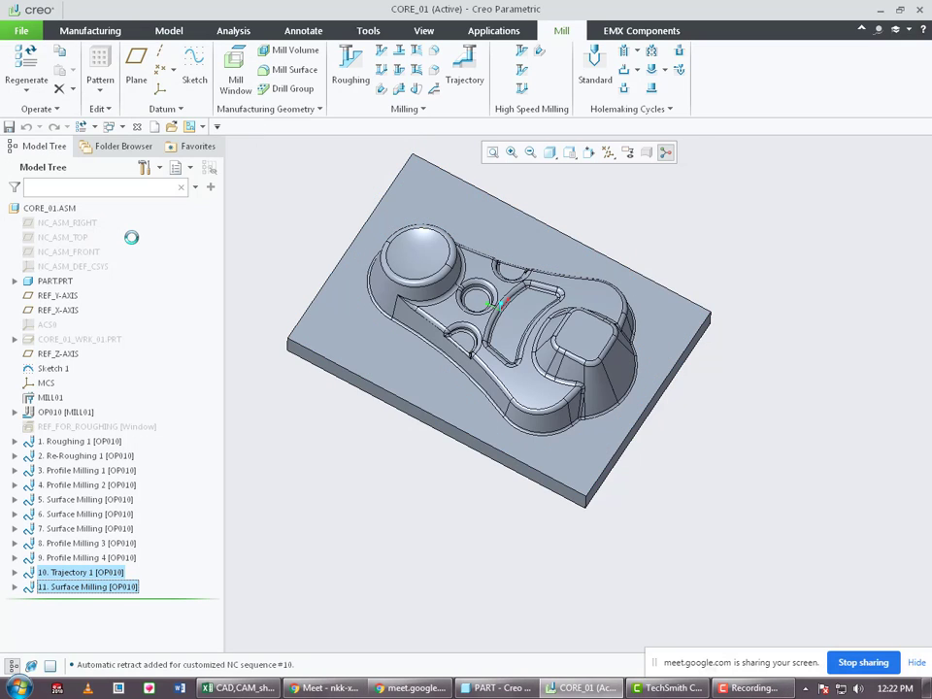
pyautogui.click(103, 440)
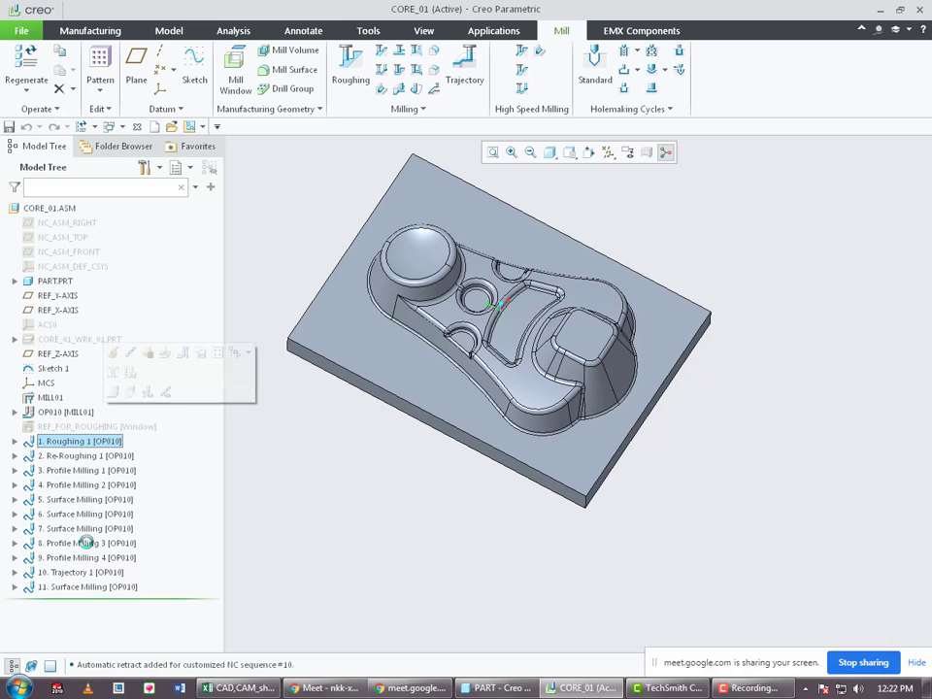
pyautogui.keyDown('shift'); pyautogui.click(105, 586); pyautogui.keyUp('shift')
pyautogui.rightClick(109, 452)
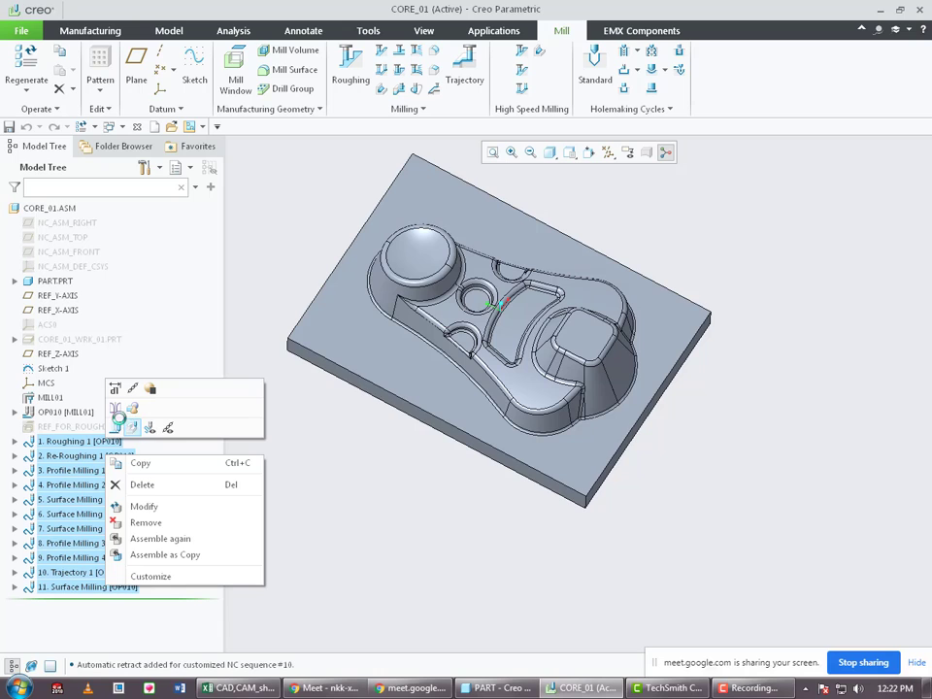
# Show the workpiece CORE_01_WRK_01.PRT and start a material removal simulation for all sequences from Roughing 1 to the last Surface Milling.
pyautogui.rightClick(76, 338)
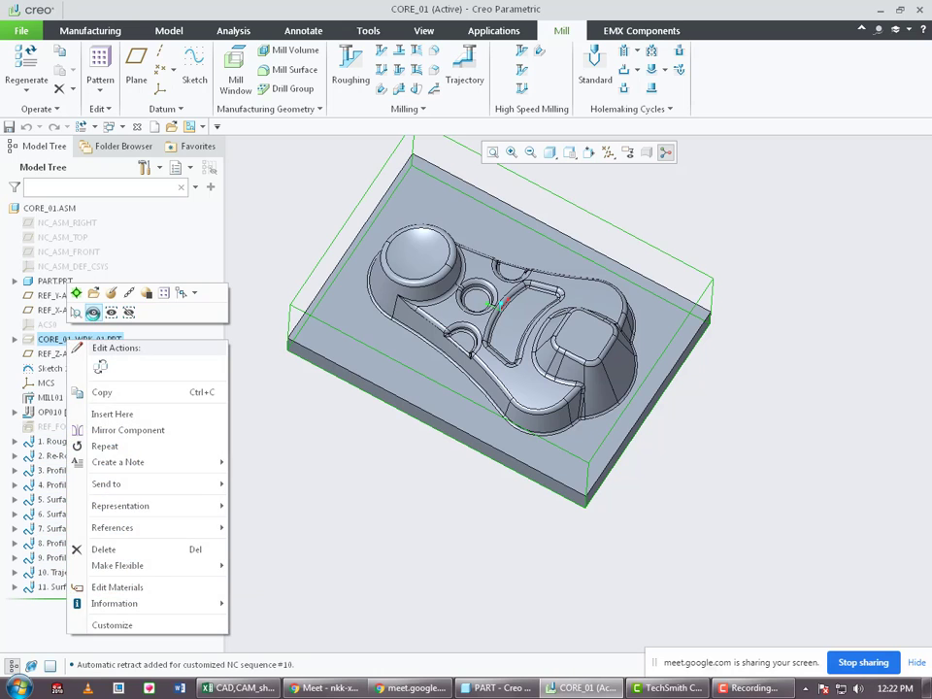
pyautogui.click(93, 313)
pyautogui.click(97, 583)
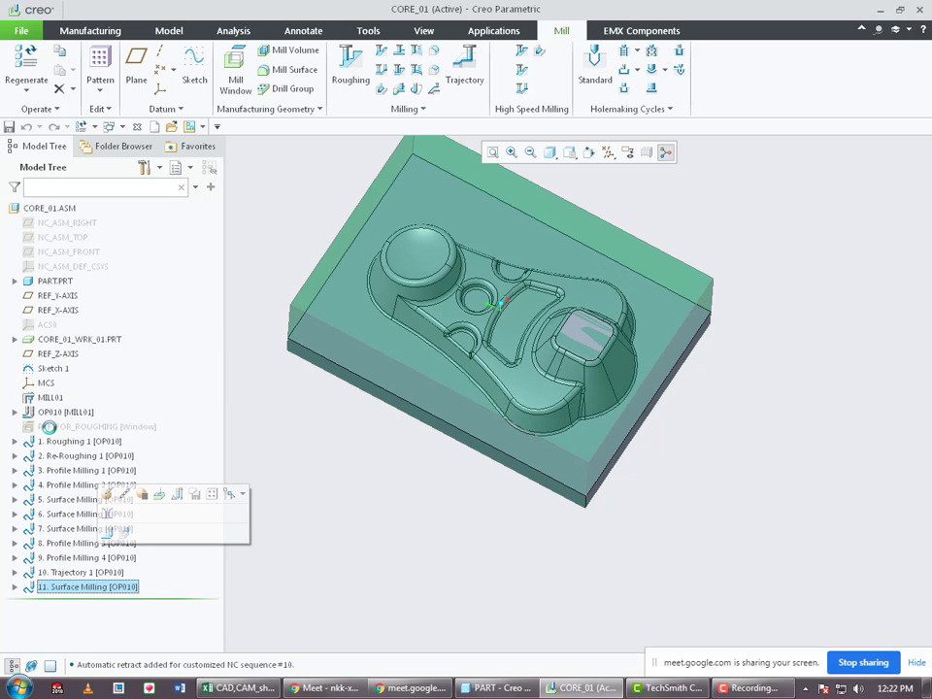
pyautogui.keyDown('shift'); pyautogui.click(56, 440); pyautogui.keyUp('shift')
pyautogui.rightClick(56, 442)
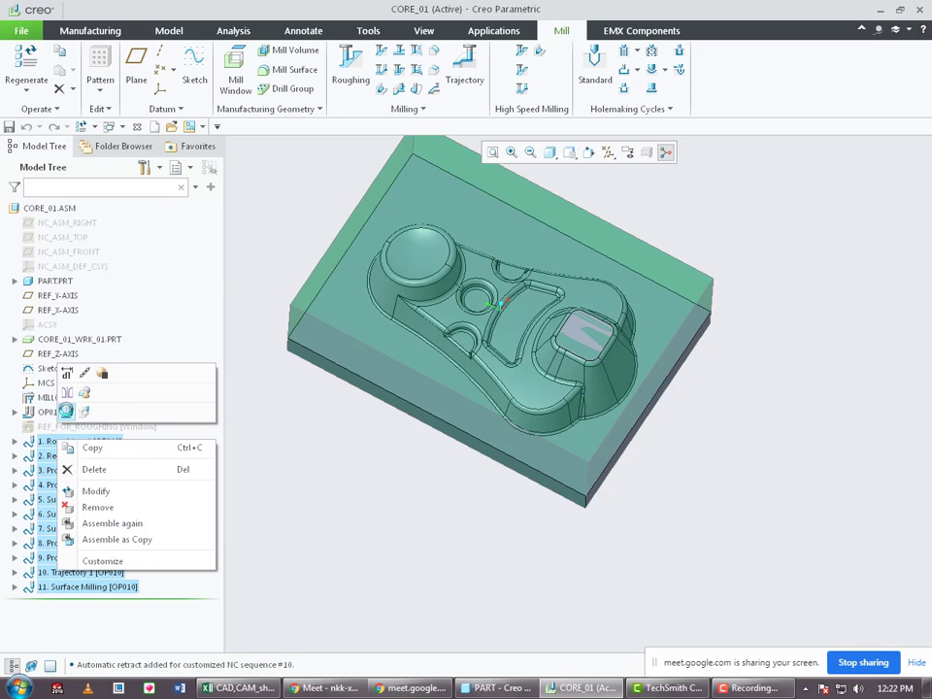
pyautogui.click(82, 411)
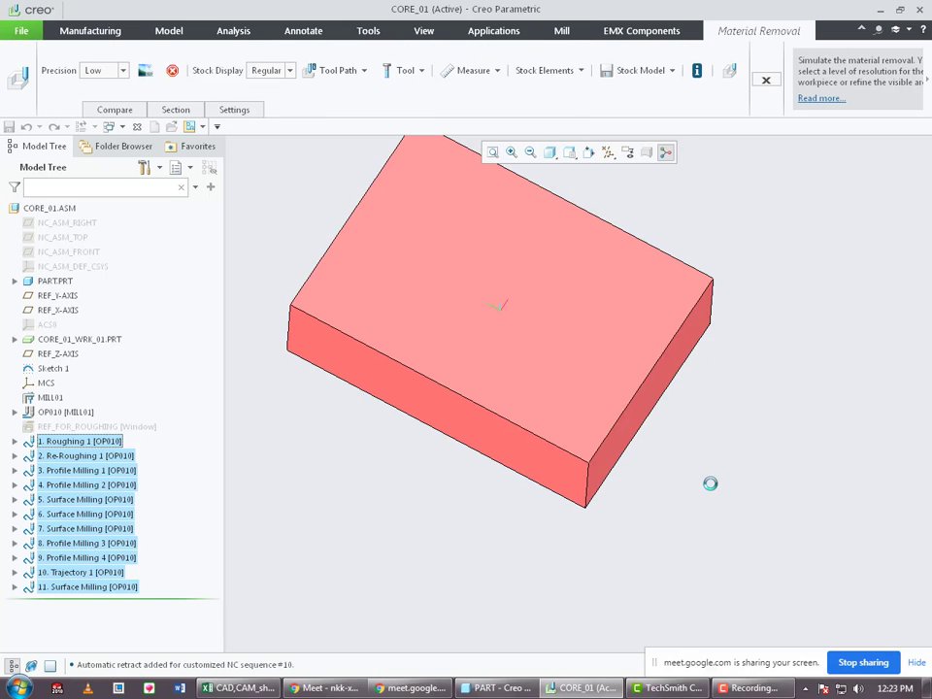
# Turn off the tool path's Follow option and start playing the material removal simulation at the slowest display speed.
pyautogui.scroll(4, 709, 483)
pyautogui.click(340, 70)
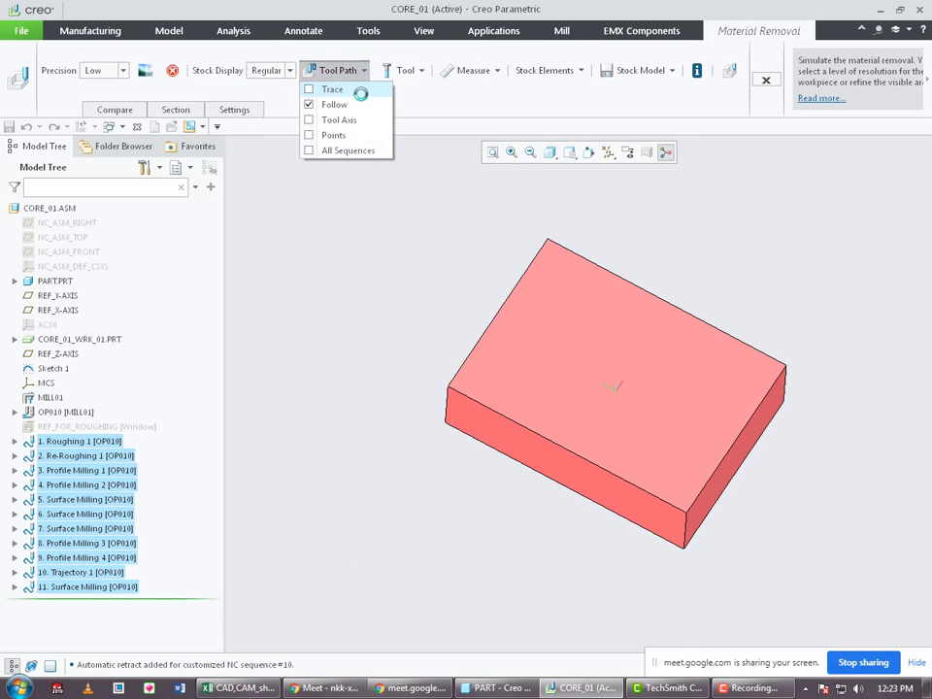
pyautogui.click(343, 105)
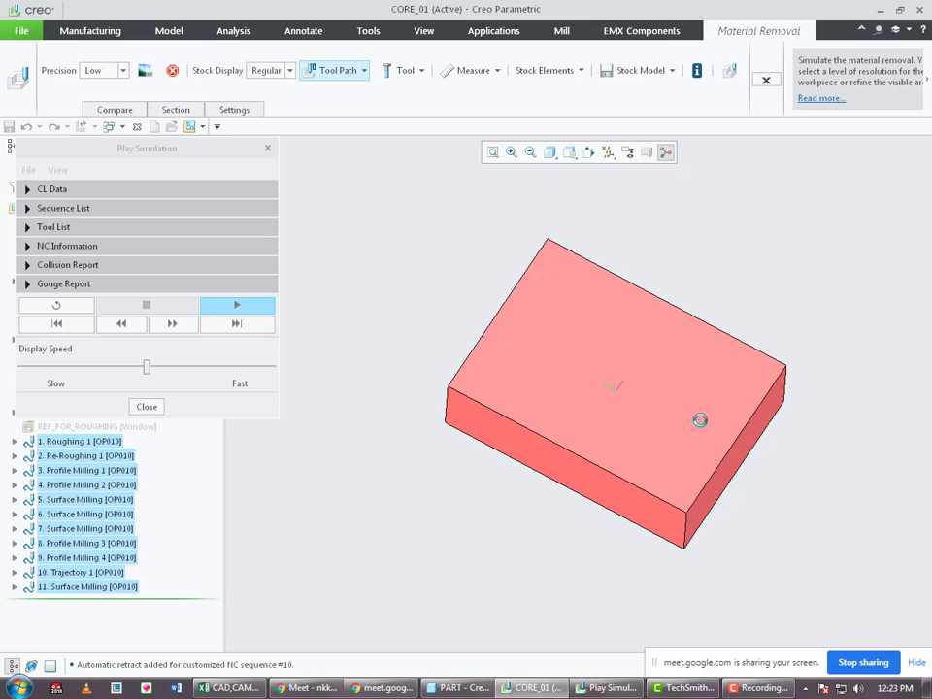
pyautogui.scroll(3, 700, 419)
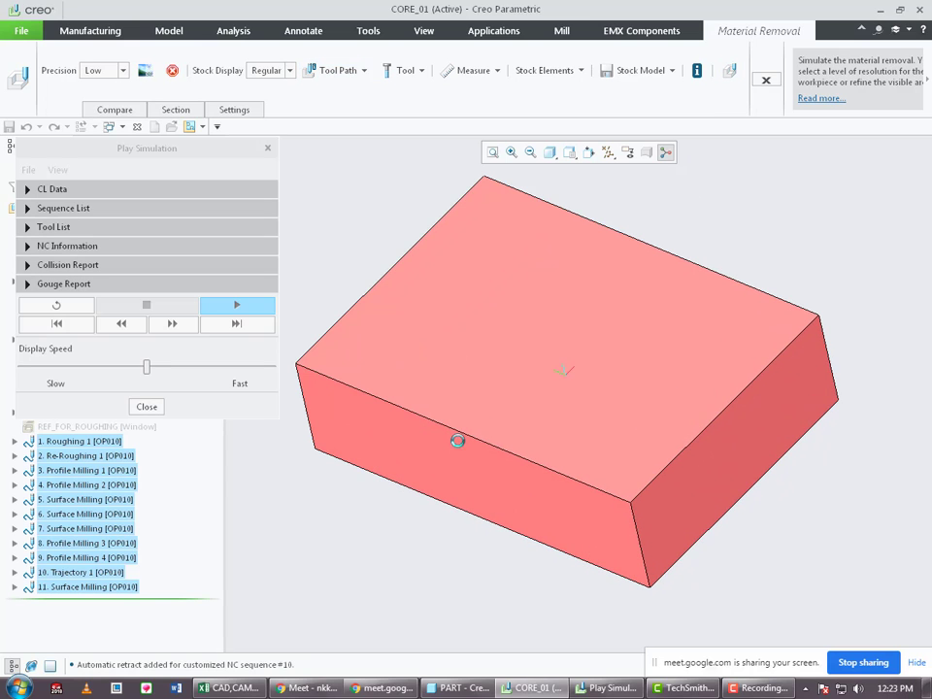
pyautogui.moveTo(149, 365); pyautogui.dragTo(27, 365)
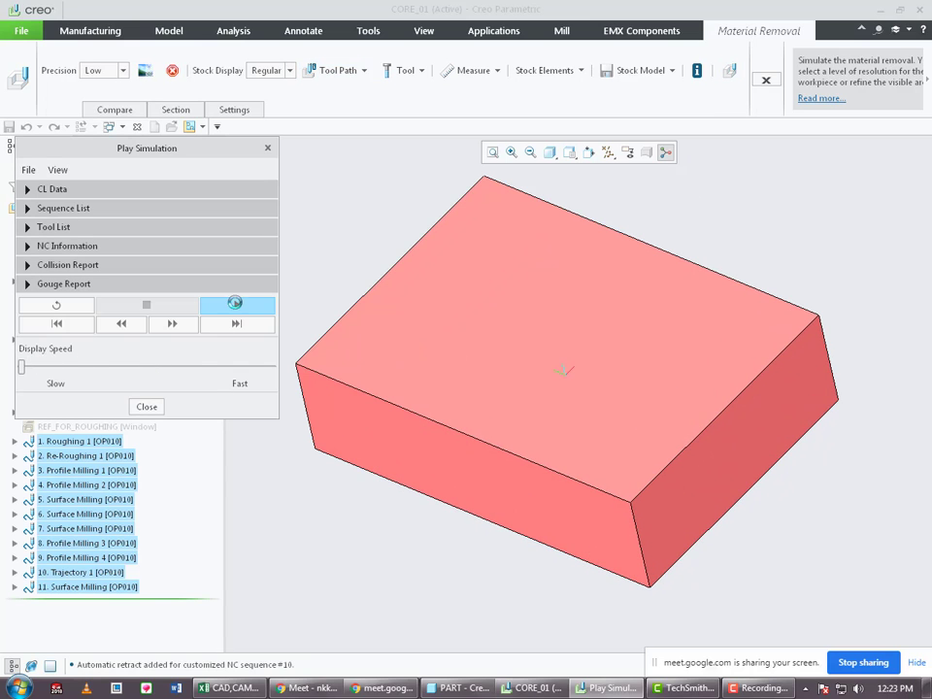
pyautogui.click(237, 301)
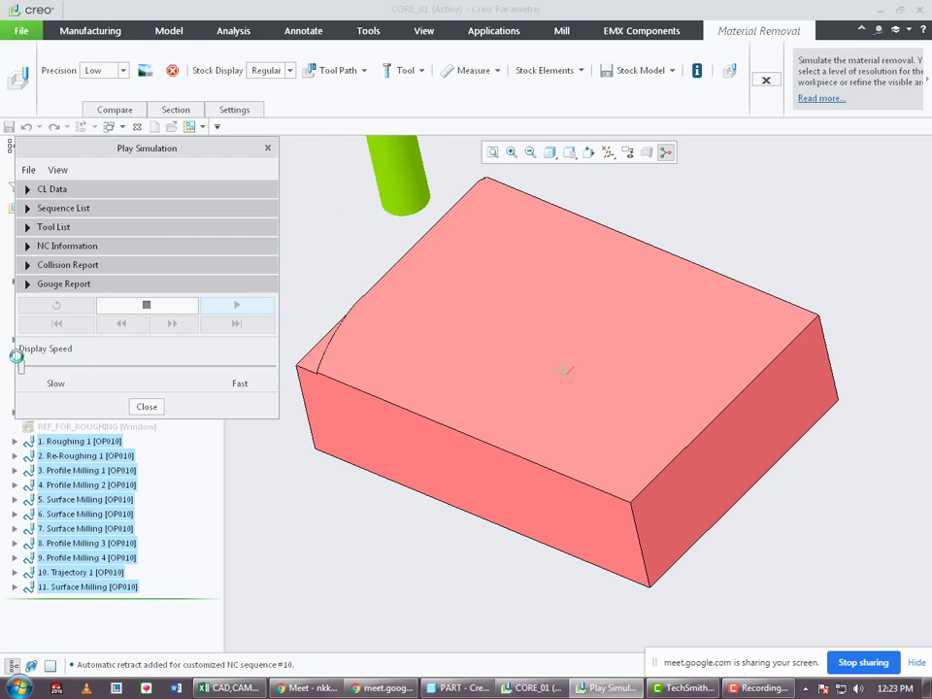
# Speed up the running simulation and examine the stock removal around the core's raised features.
pyautogui.moveTo(20, 366); pyautogui.dragTo(248, 367)
pyautogui.moveTo(524, 369); pyautogui.dragTo(598, 364, button='middle')
pyautogui.scroll(5, 616, 433)
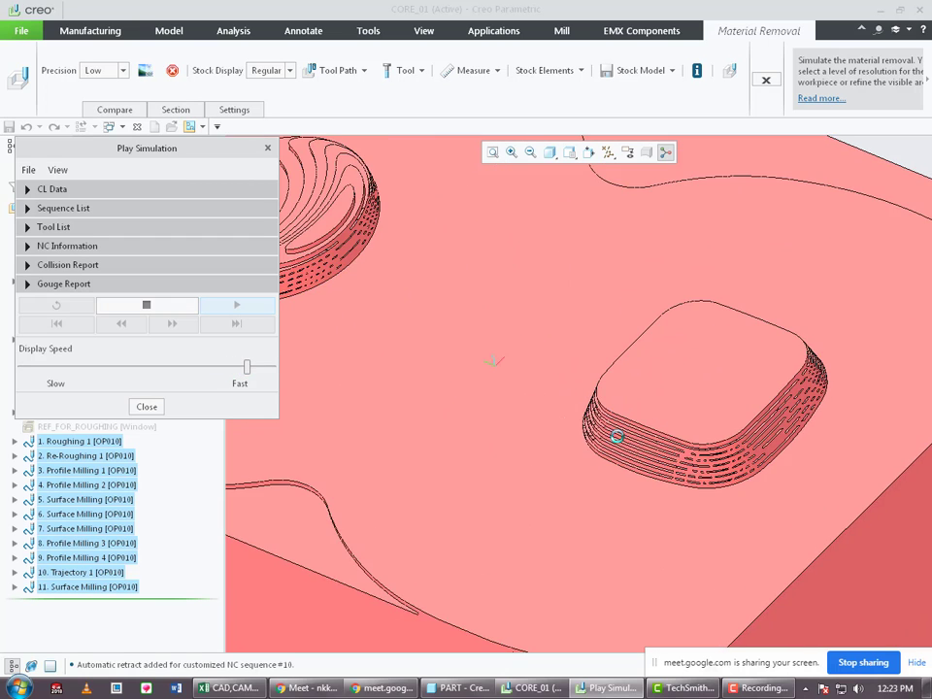
pyautogui.scroll(-5, 623, 406)
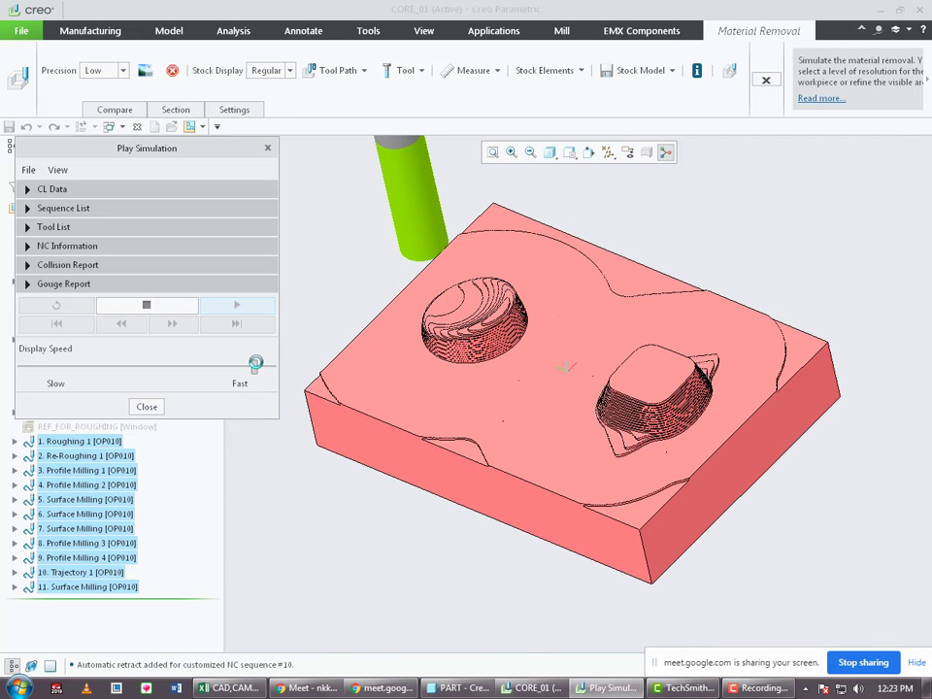
pyautogui.moveTo(246, 366); pyautogui.dragTo(276, 362)
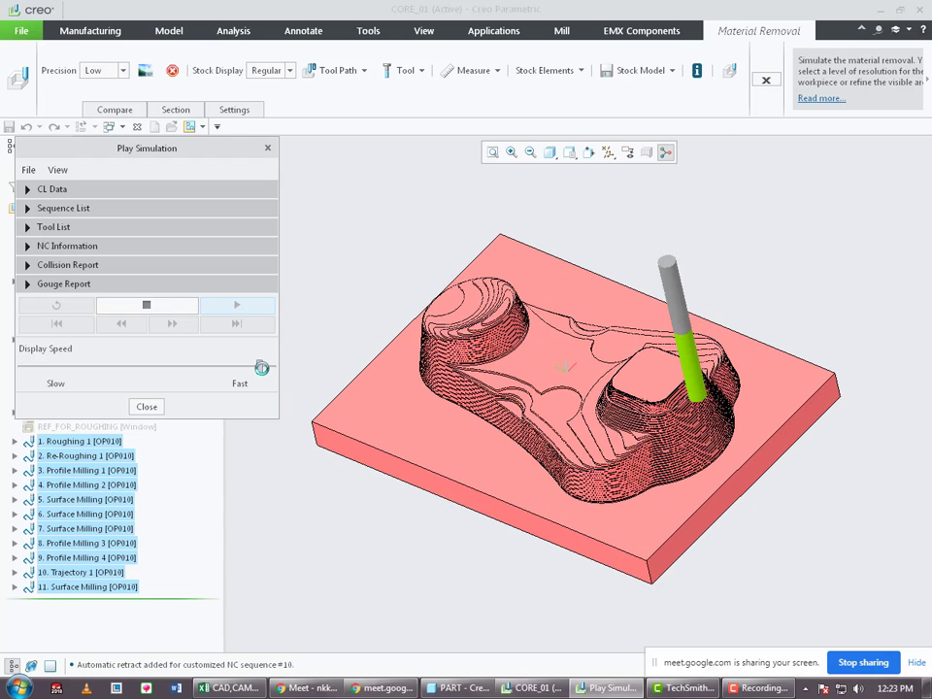
pyautogui.moveTo(272, 366); pyautogui.dragTo(261, 367)
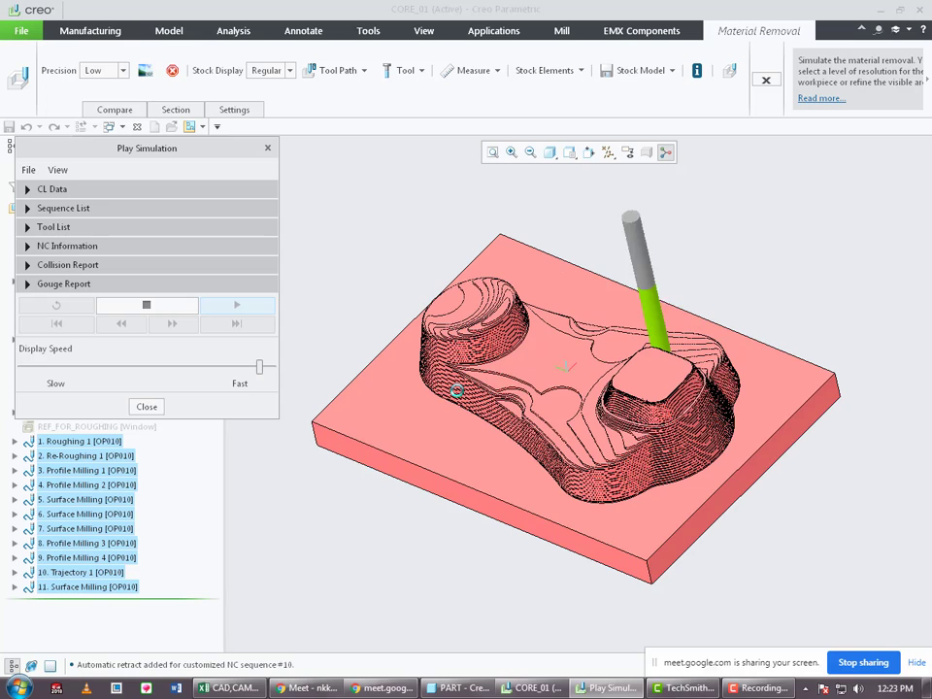
# Raise the simulation's display speed to the maximum and examine the cut surfaces around the core's square boss.
pyautogui.moveTo(259, 366)
pyautogui.mouseDown()
pyautogui.moveTo(297, 364)
pyautogui.moveTo(265, 367)
pyautogui.mouseUp()
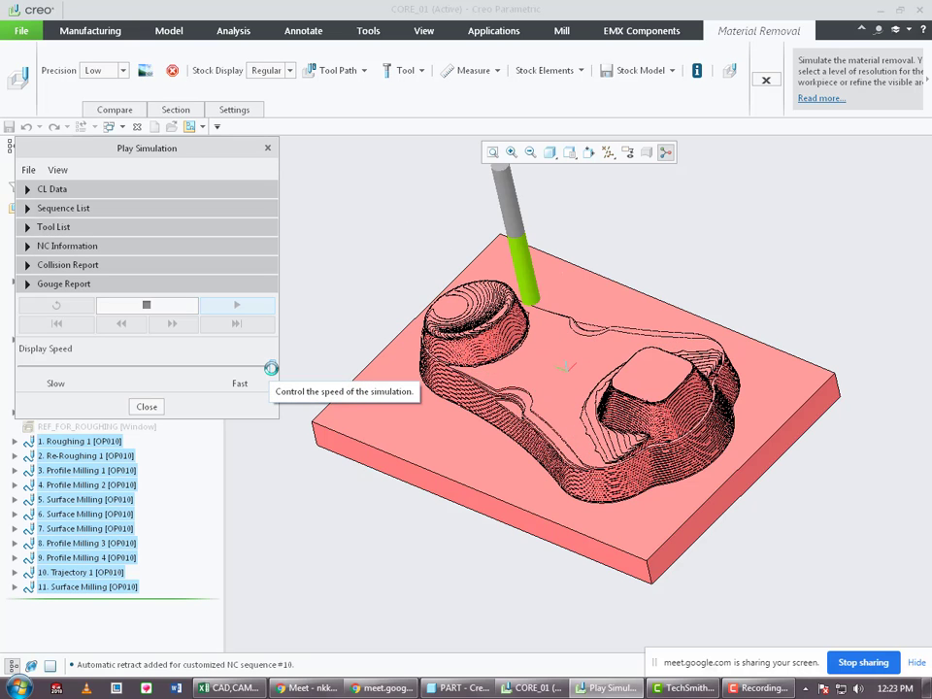
pyautogui.scroll(2, 689, 434)
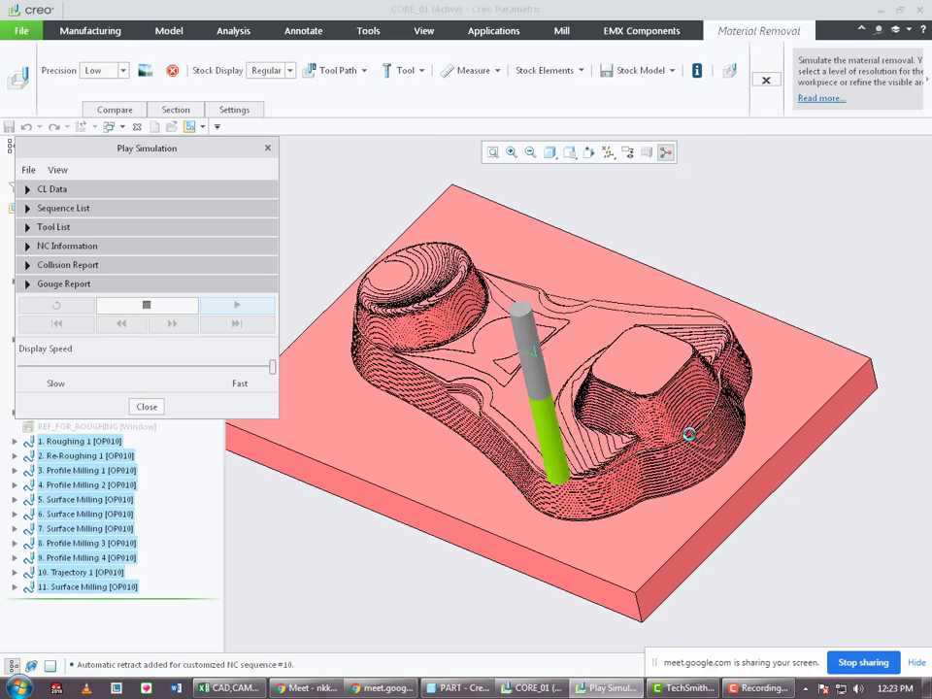
pyautogui.scroll(5, 688, 434)
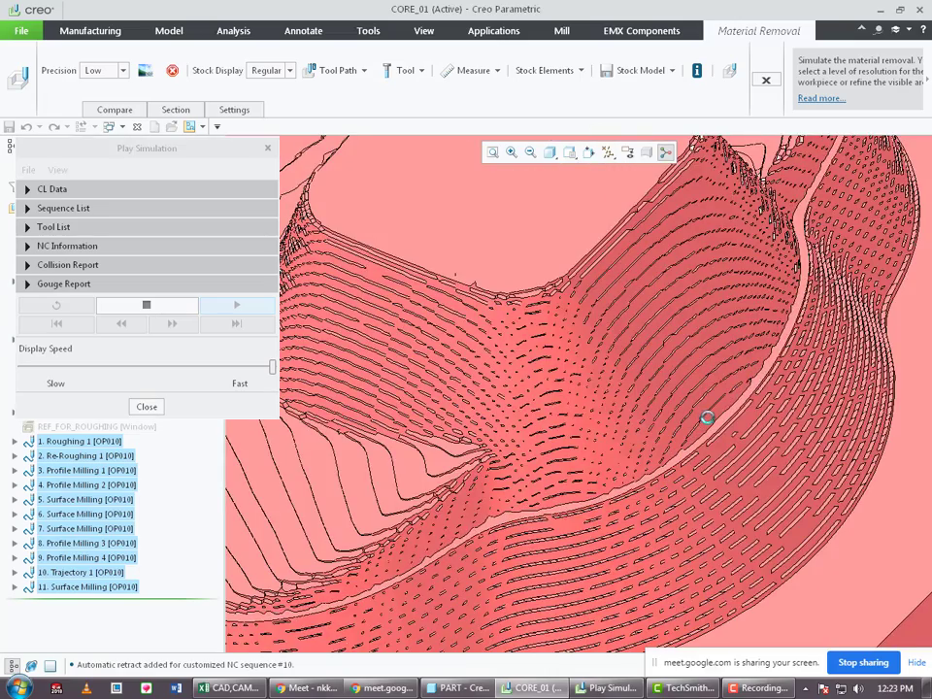
pyautogui.scroll(-3, 709, 420)
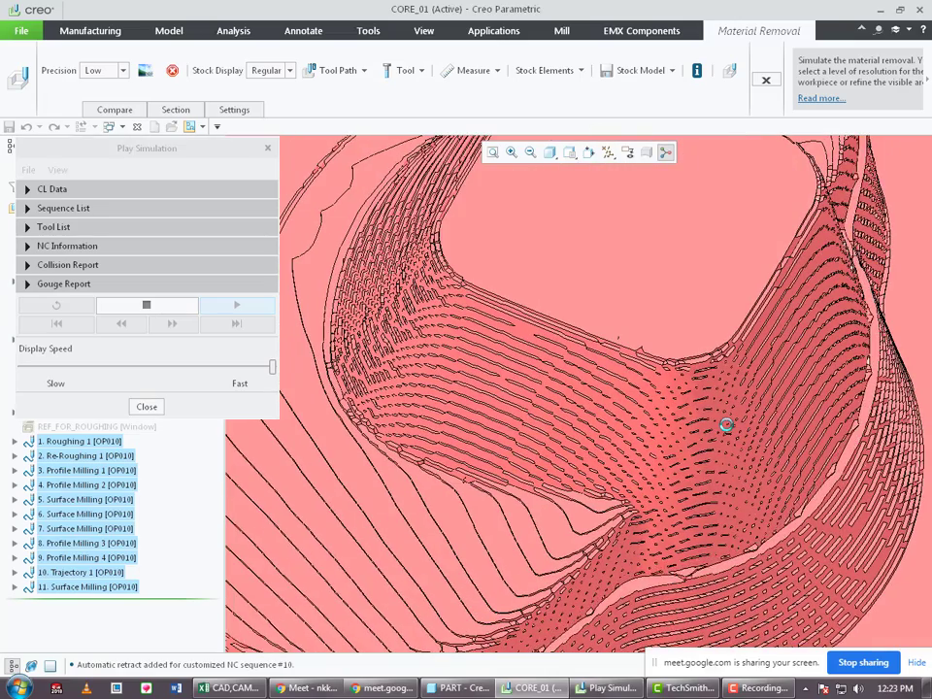
pyautogui.scroll(-6, 713, 415)
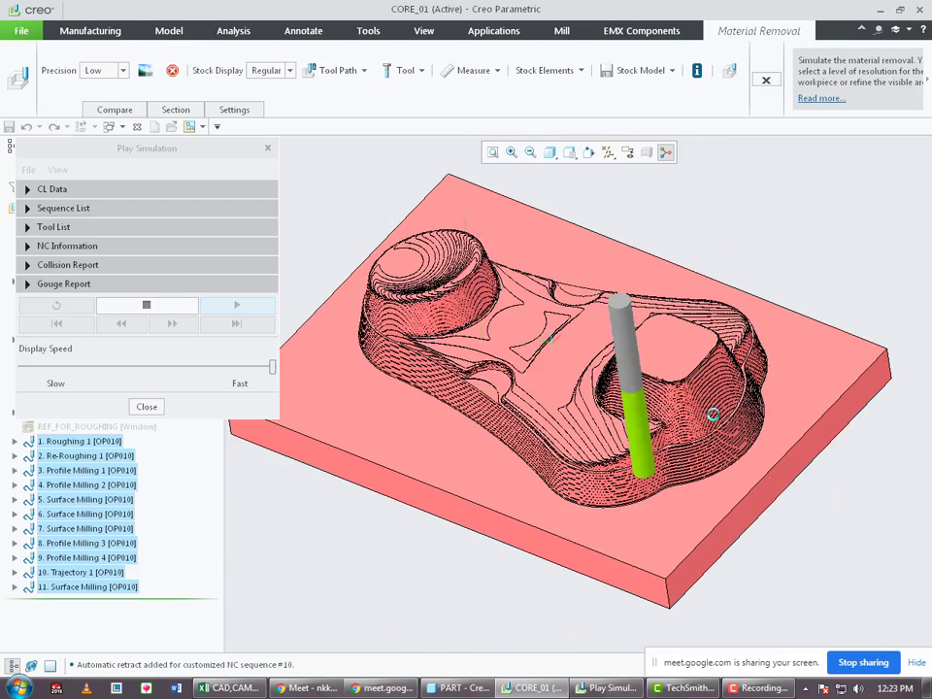
pyautogui.scroll(2, 535, 370)
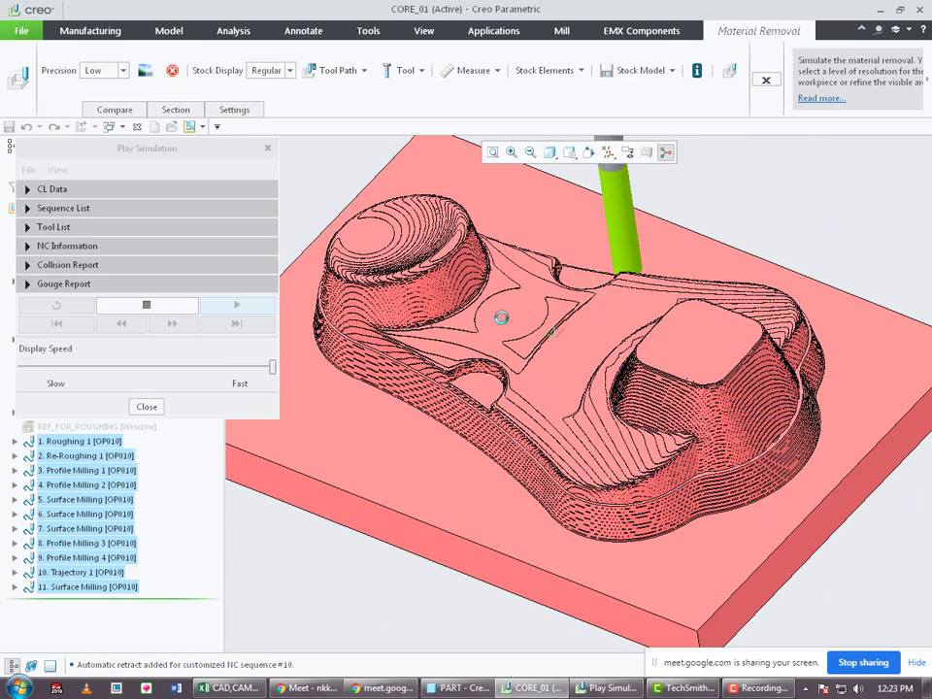
pyautogui.click(272, 365)
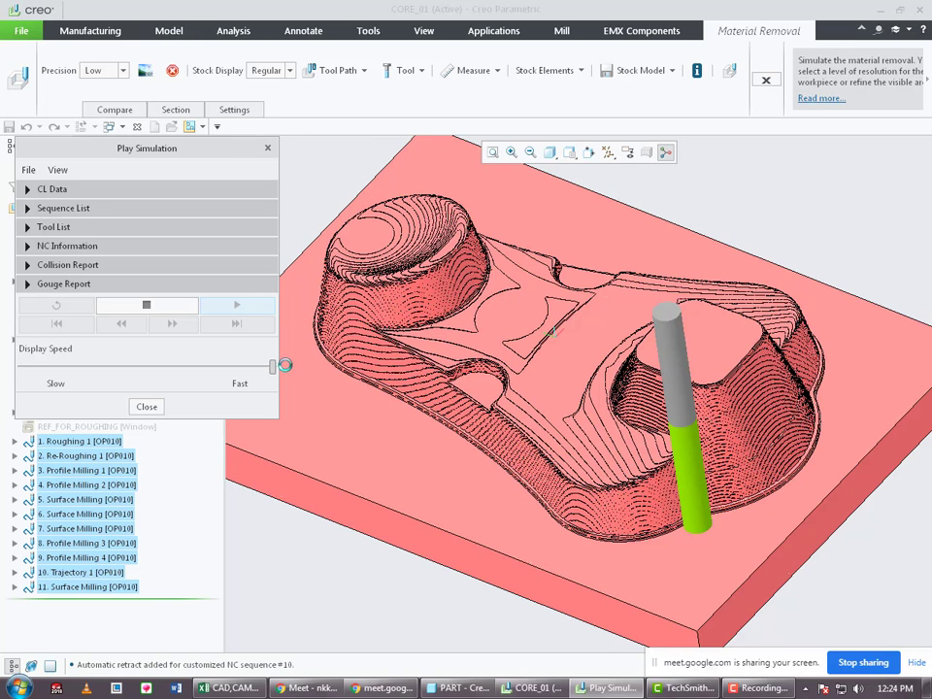
# Slow down the running simulation and examine the finishing cuts around the base of the core's round boss.
pyautogui.moveTo(275, 366)
pyautogui.mouseDown()
pyautogui.moveTo(241, 367)
pyautogui.moveTo(273, 360)
pyautogui.mouseUp()
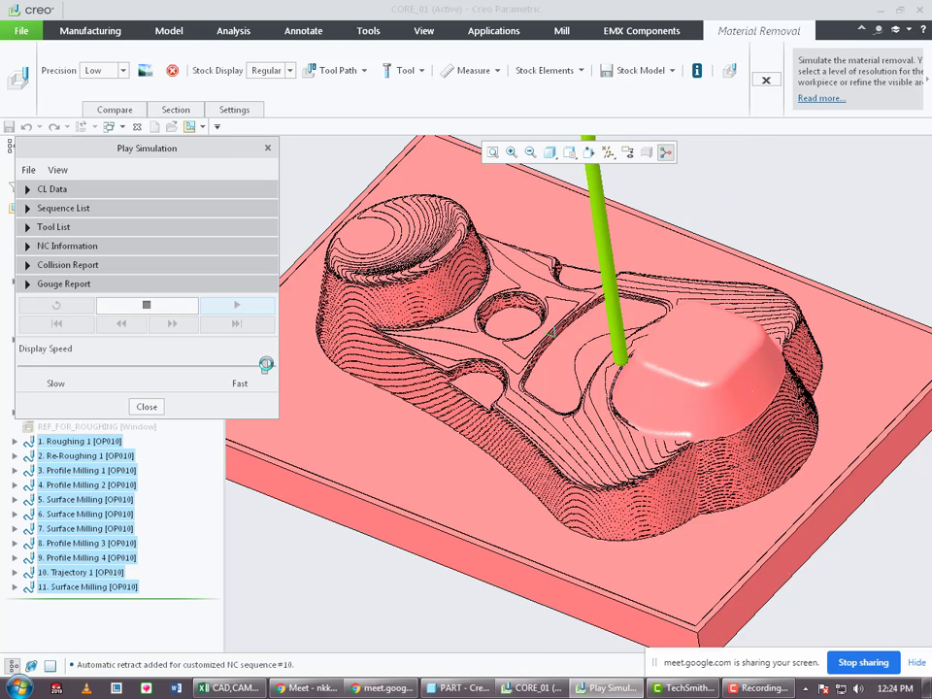
pyautogui.moveTo(265, 364); pyautogui.dragTo(224, 368)
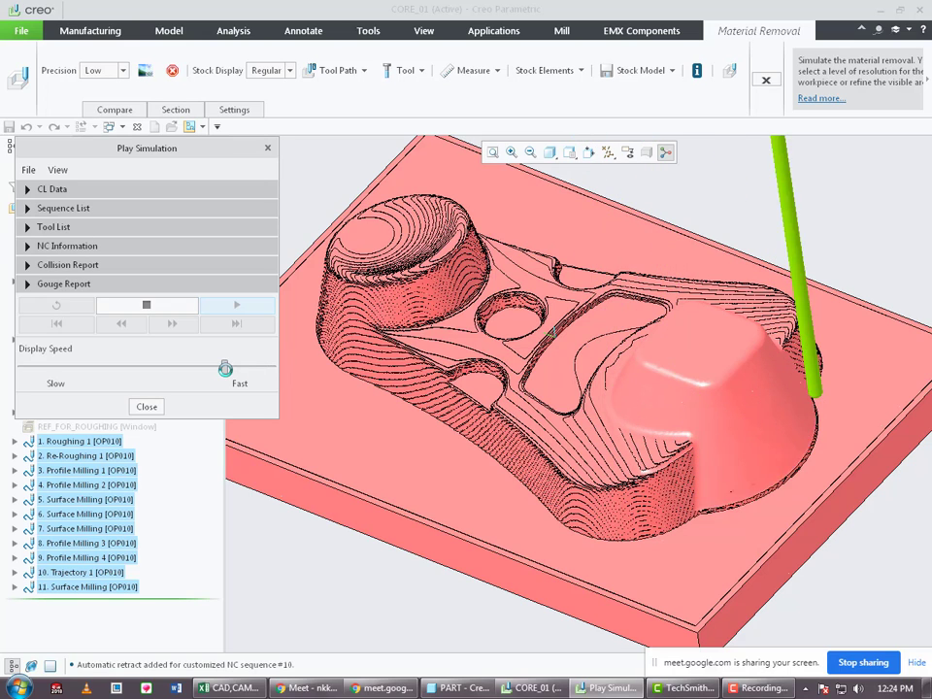
pyautogui.moveTo(721, 448); pyautogui.dragTo(443, 421, button='middle')
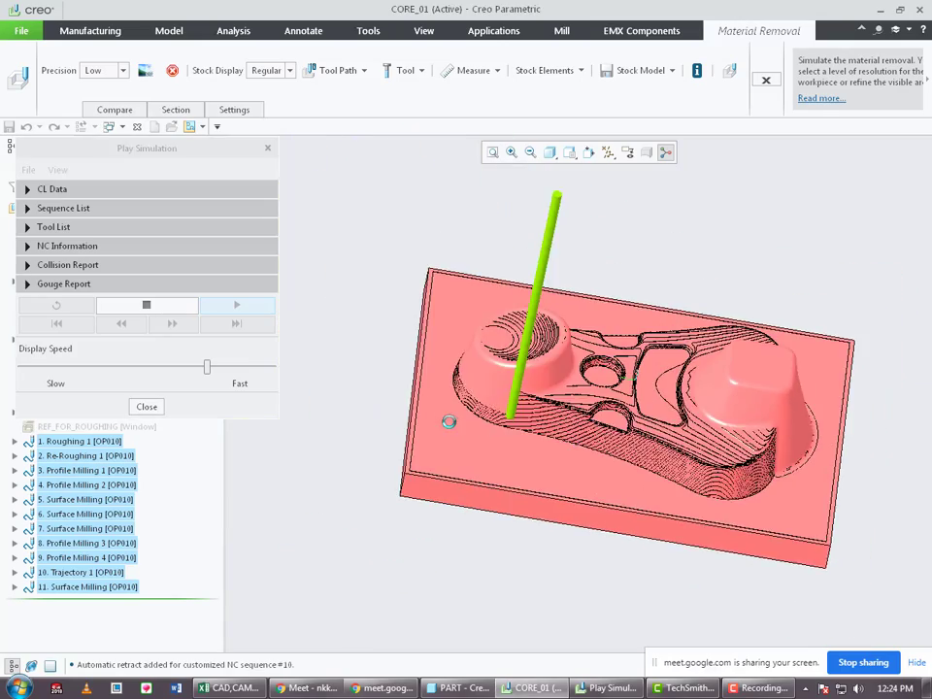
pyautogui.scroll(-8, 462, 412)
pyautogui.scroll(6, 433, 380)
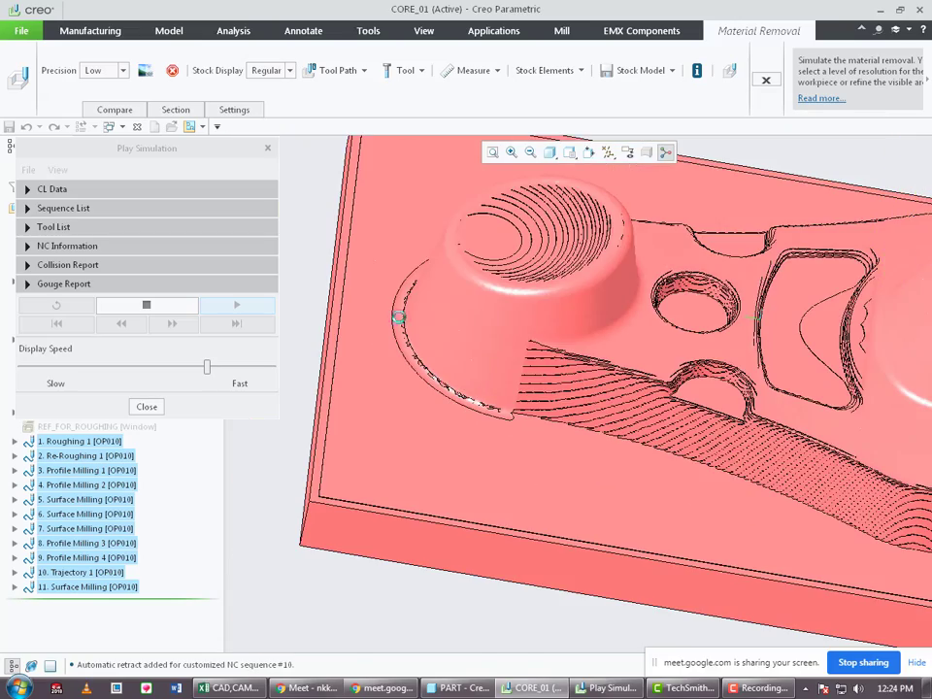
pyautogui.moveTo(398, 317); pyautogui.dragTo(413, 338, button='middle')
pyautogui.scroll(-6, 456, 369)
pyautogui.scroll(4, 459, 375)
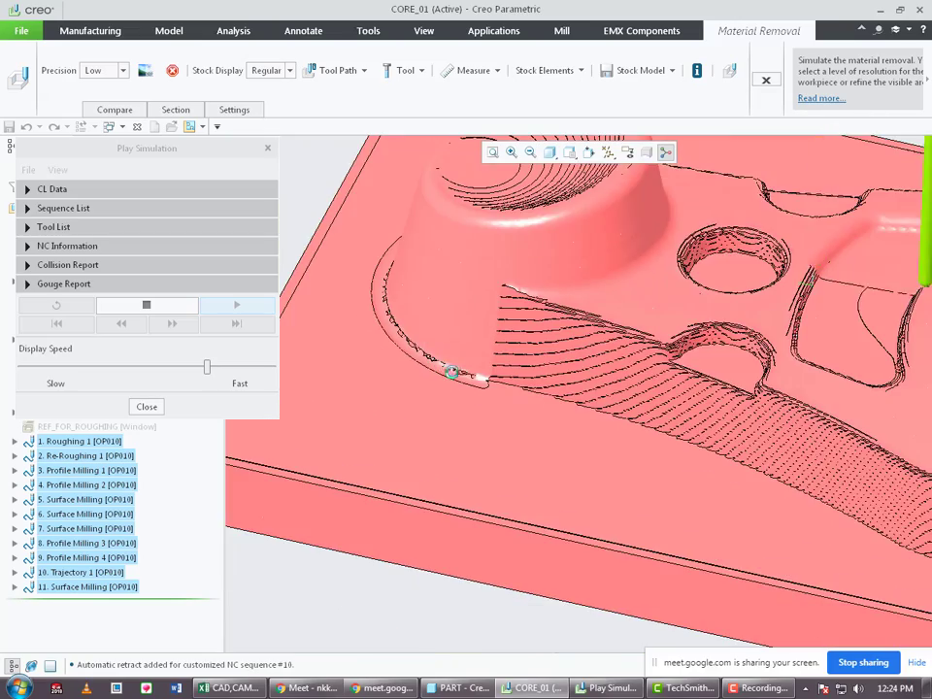
pyautogui.scroll(5, 401, 364)
pyautogui.moveTo(441, 384); pyautogui.dragTo(433, 392, button='middle')
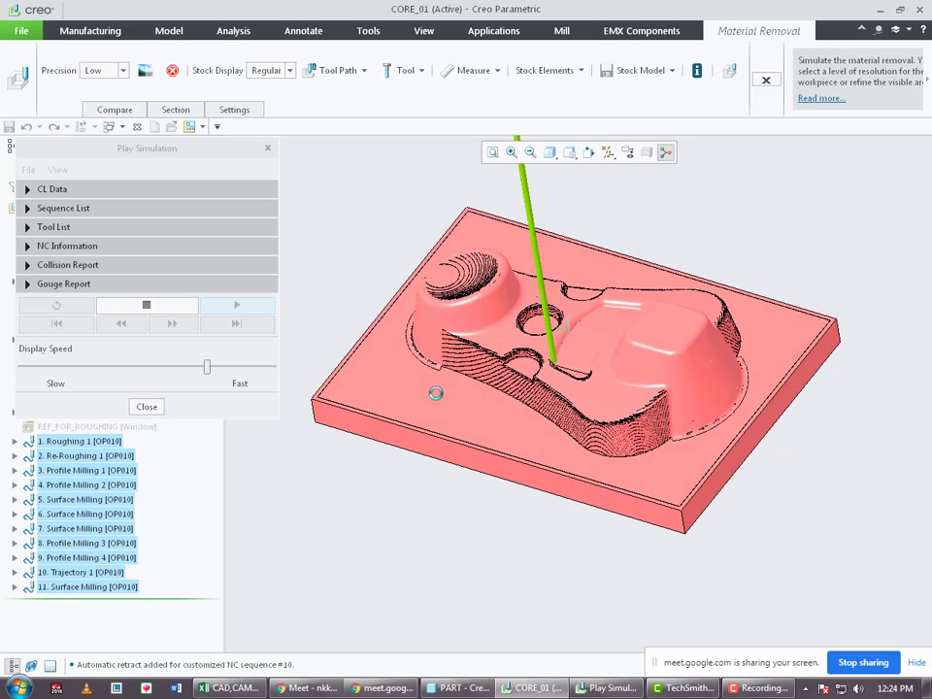
# Examine the remaining stock on the core's long side wall and at the square boss's base while the finishing passes run.
pyautogui.scroll(-6, 681, 399)
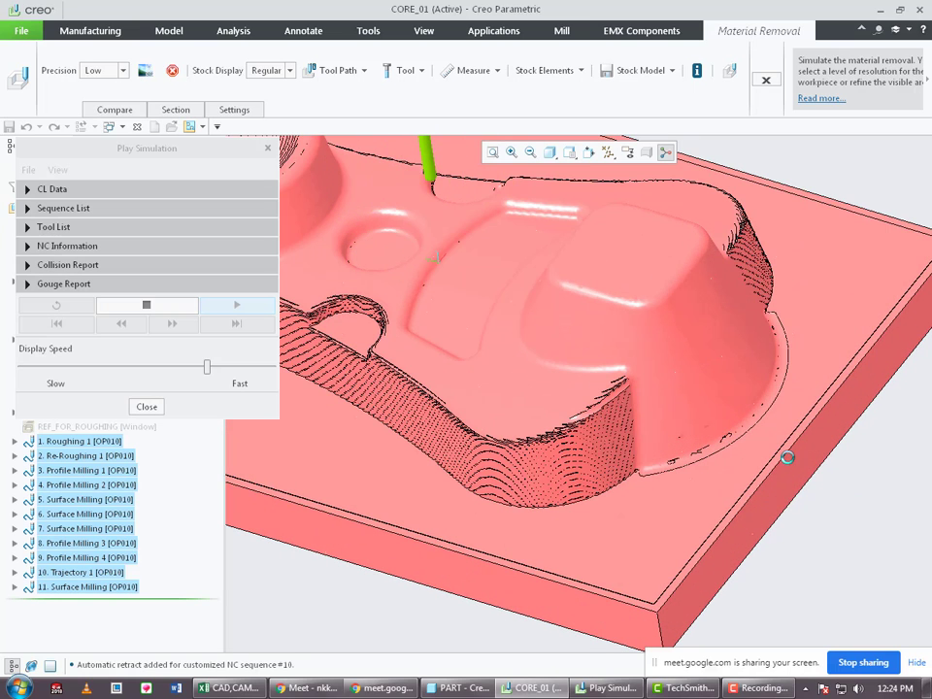
pyautogui.scroll(4, 788, 457)
pyautogui.moveTo(732, 446)
pyautogui.mouseDown(button='middle')
pyautogui.moveTo(766, 433)
pyautogui.moveTo(739, 455)
pyautogui.mouseUp(button='middle')
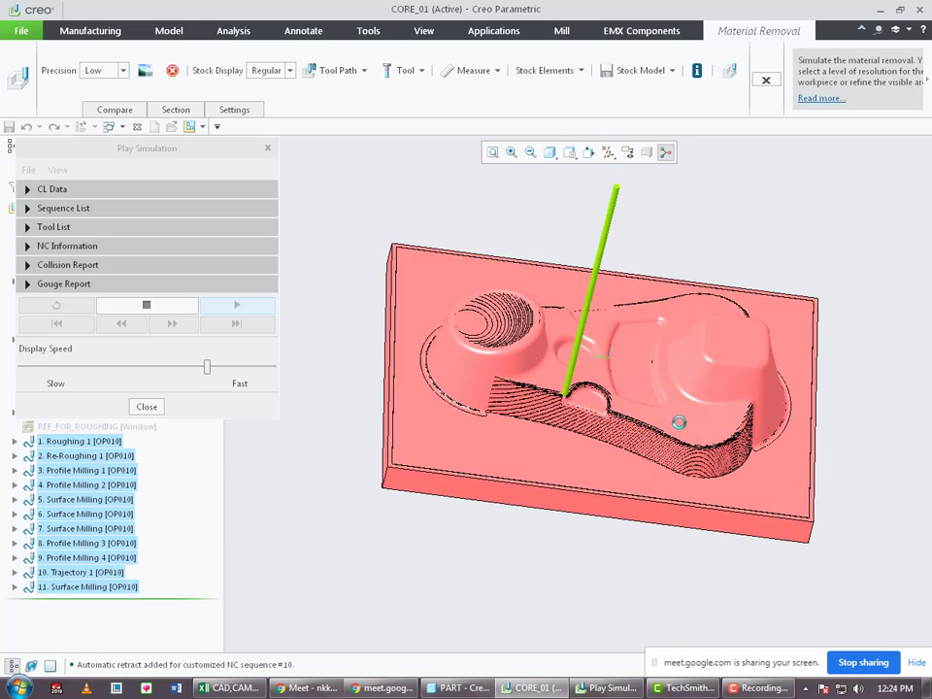
pyautogui.moveTo(678, 422)
pyautogui.mouseDown(button='middle')
pyautogui.moveTo(657, 424)
pyautogui.moveTo(662, 380)
pyautogui.moveTo(655, 420)
pyautogui.moveTo(696, 415)
pyautogui.mouseUp(button='middle')
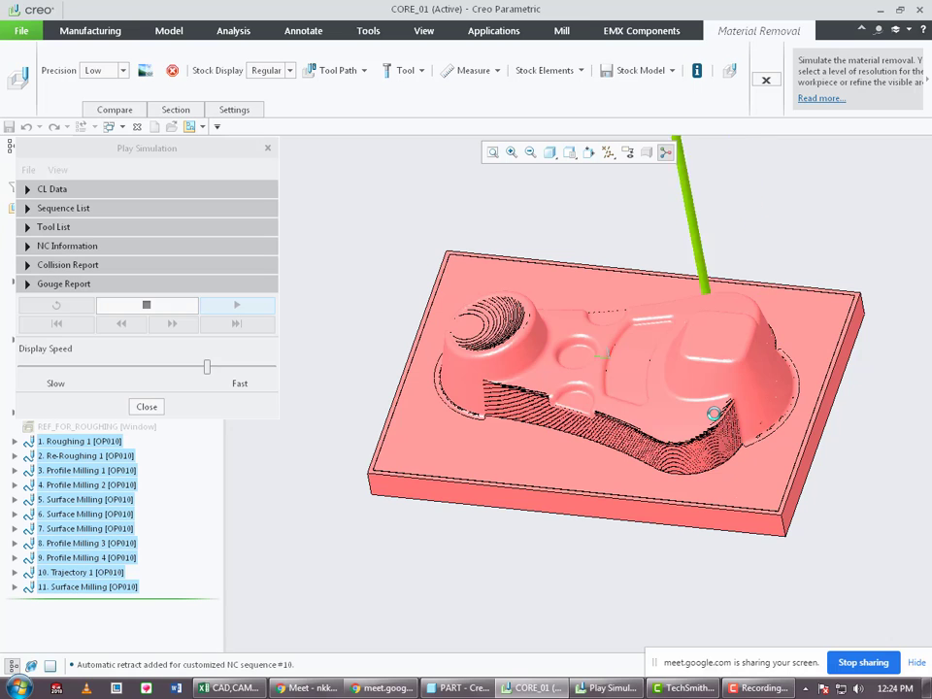
pyautogui.scroll(-6, 505, 426)
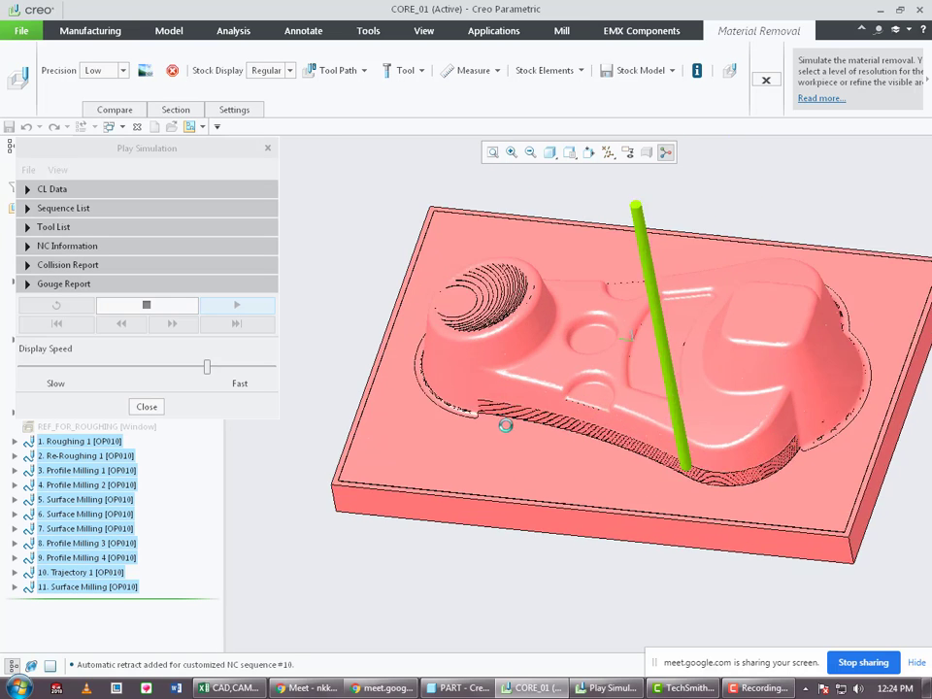
pyautogui.scroll(5, 459, 406)
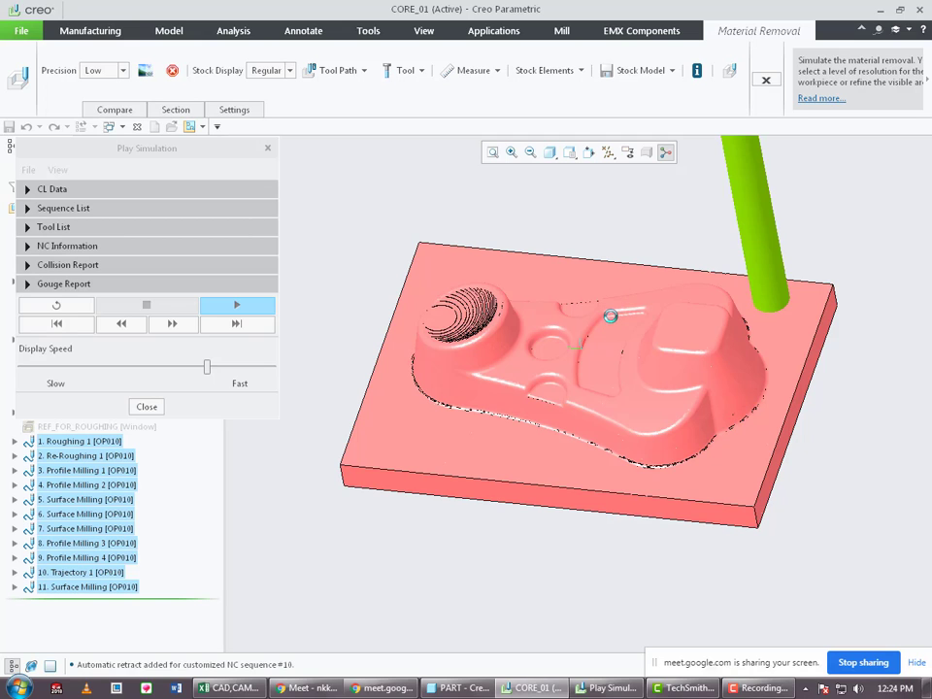
# Inspect the machined stock along the core's base edge and on top of the round boss, with the Play Simulation dialog closed.
pyautogui.moveTo(650, 425); pyautogui.dragTo(520, 394, button='middle')
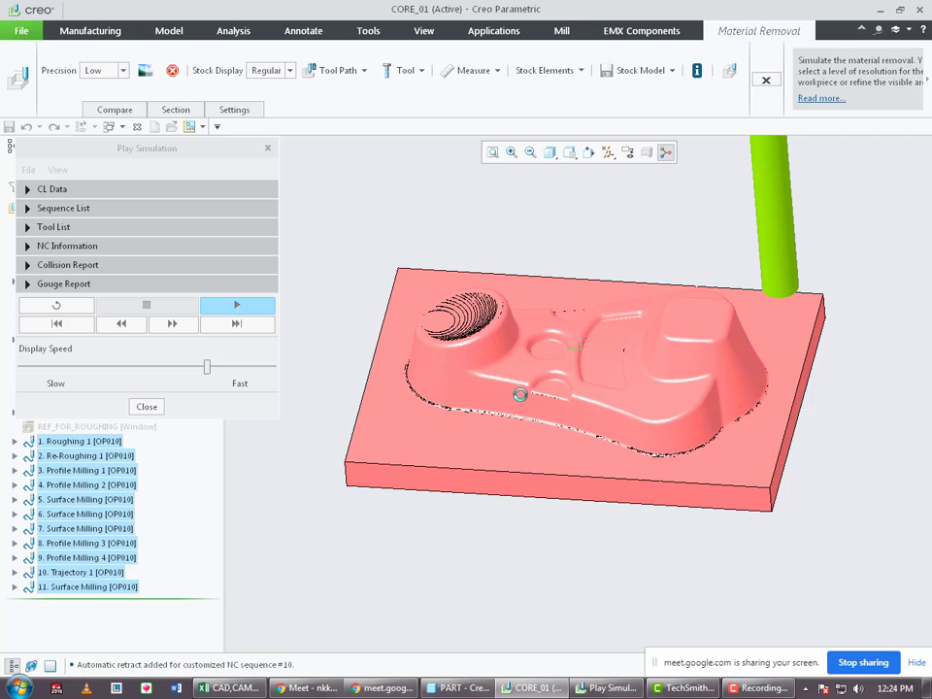
pyautogui.scroll(-5, 433, 412)
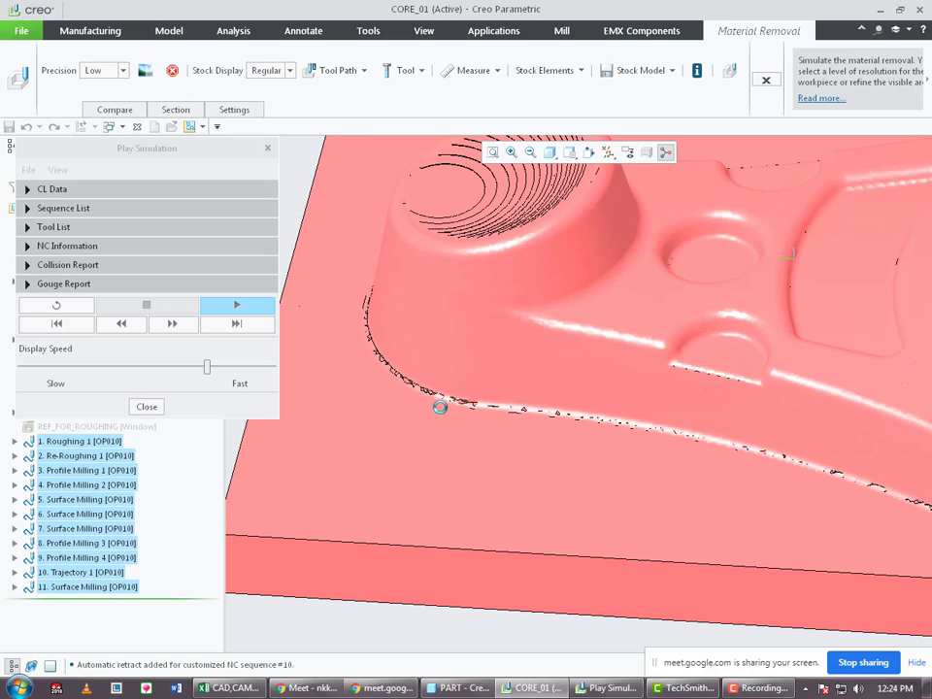
pyautogui.scroll(4, 438, 404)
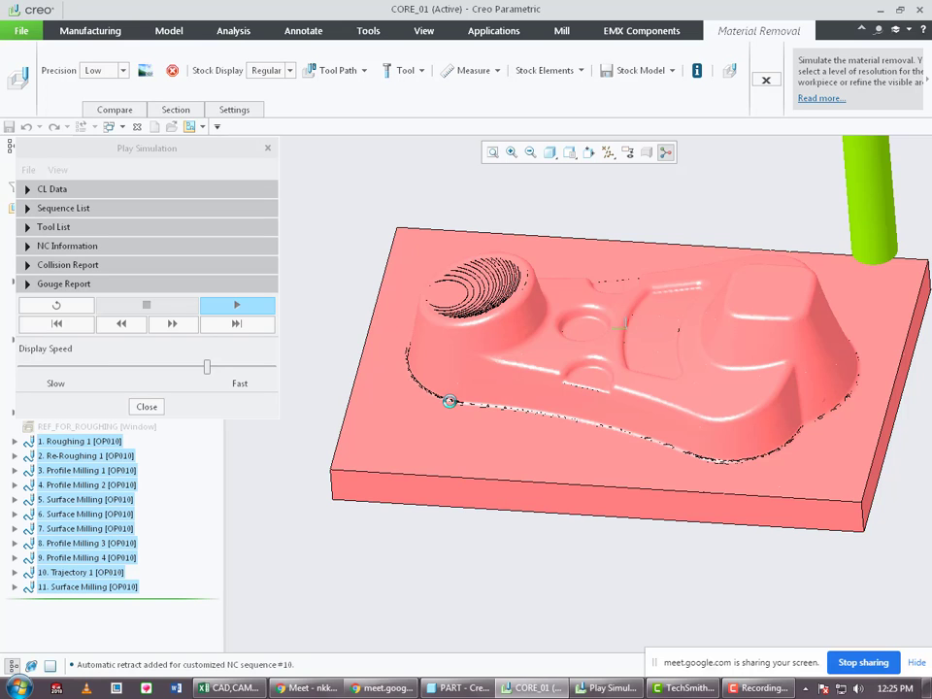
pyautogui.moveTo(442, 402); pyautogui.dragTo(480, 307, button='middle')
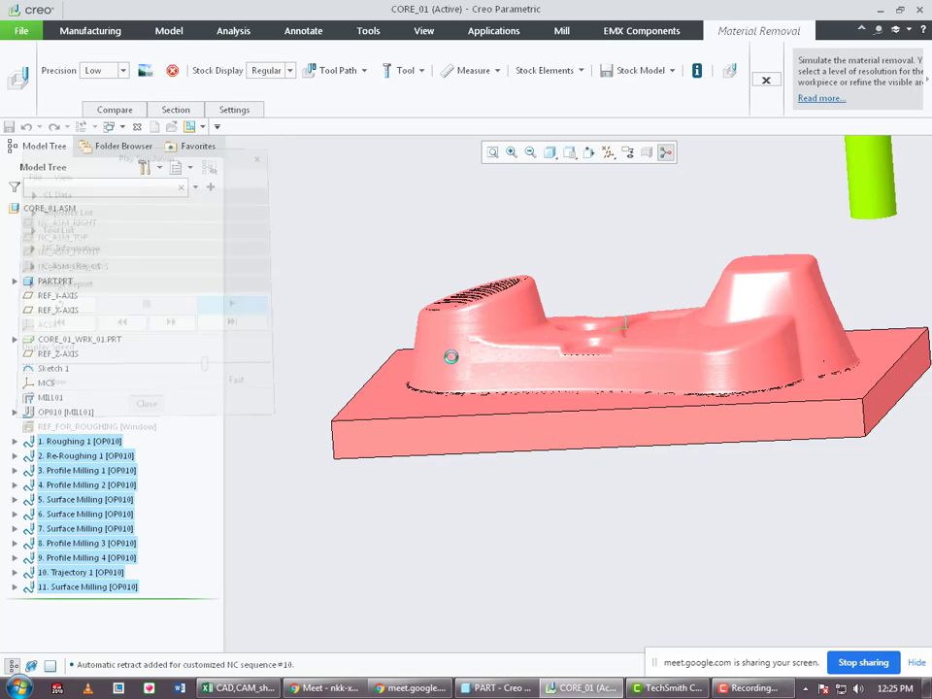
pyautogui.moveTo(711, 271); pyautogui.dragTo(735, 319, button='middle')
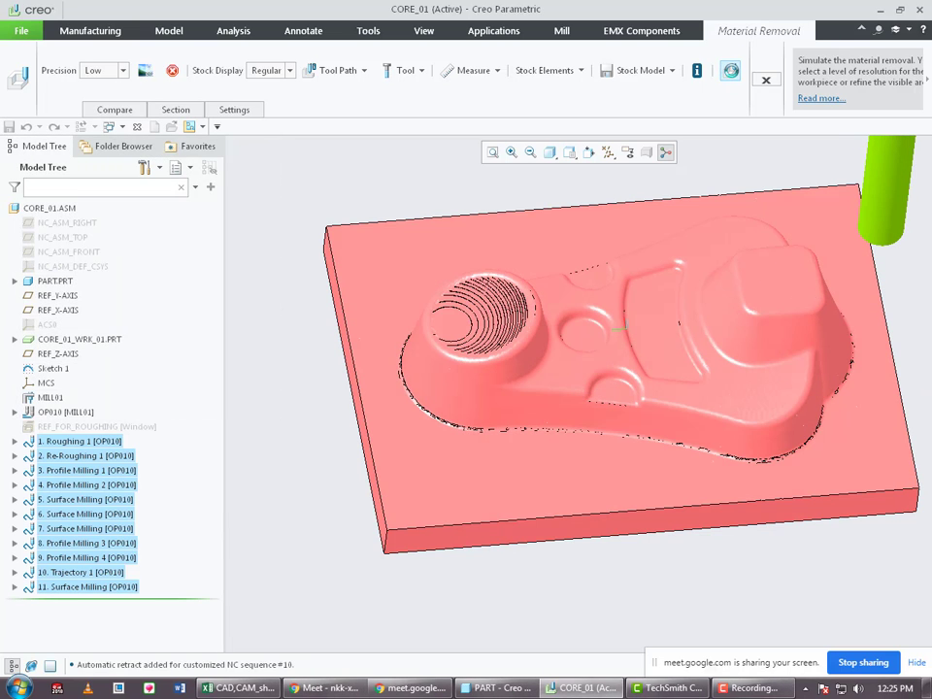
# Exit the material removal simulation and move the insertion point to just after sequence 7, Surface Milling.
pyautogui.click(763, 80)
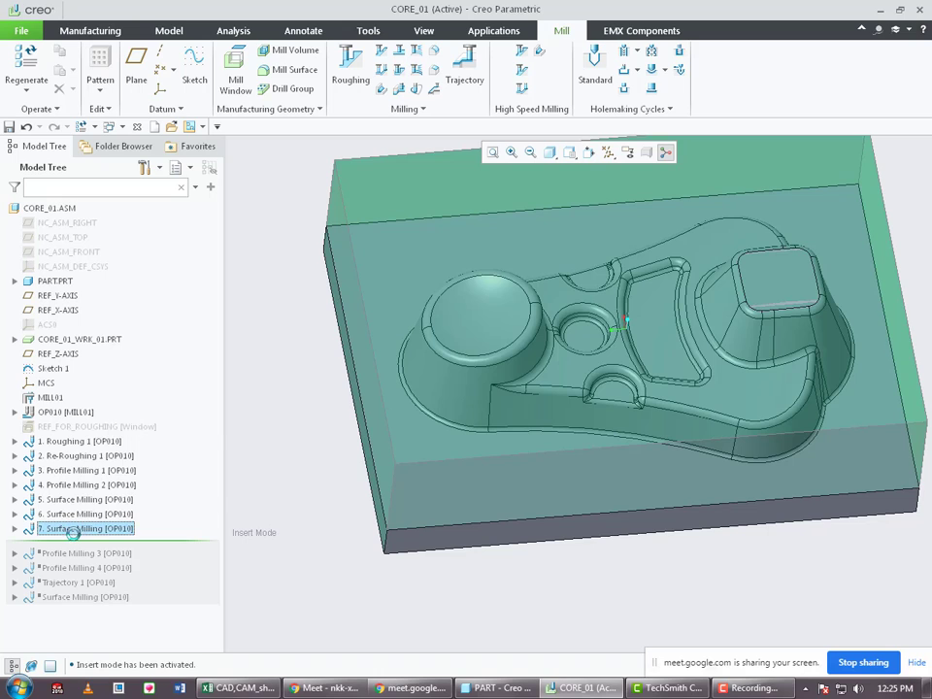
pyautogui.rightClick(96, 530)
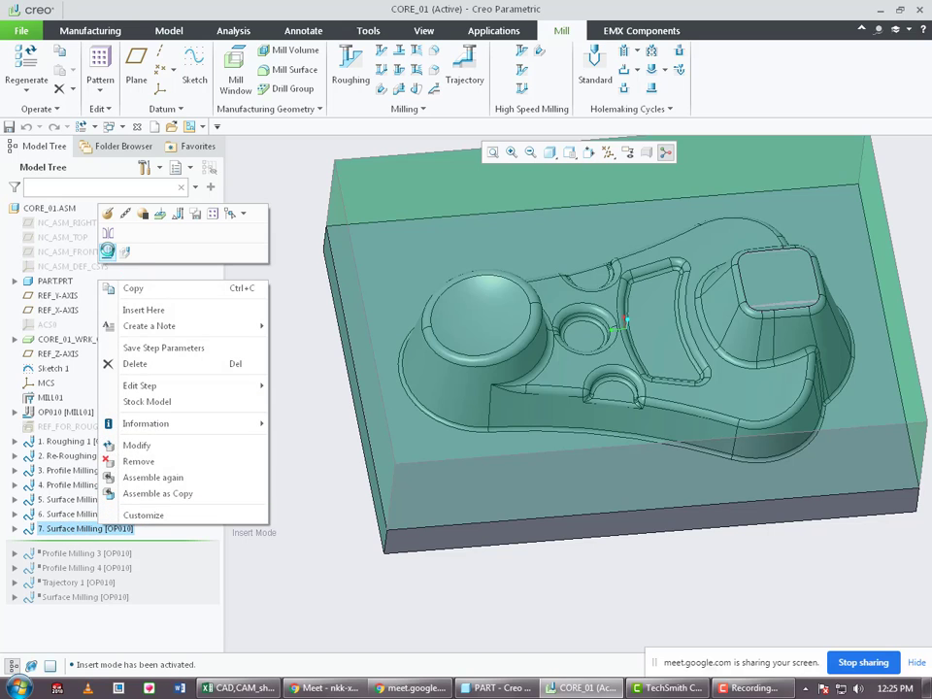
pyautogui.click(107, 251)
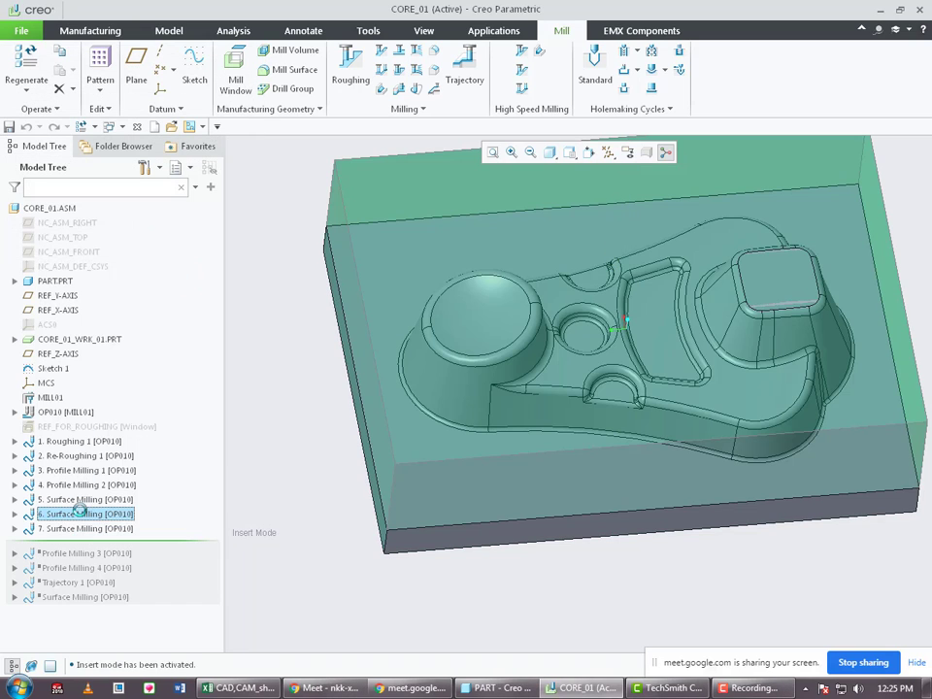
pyautogui.rightClick(84, 499)
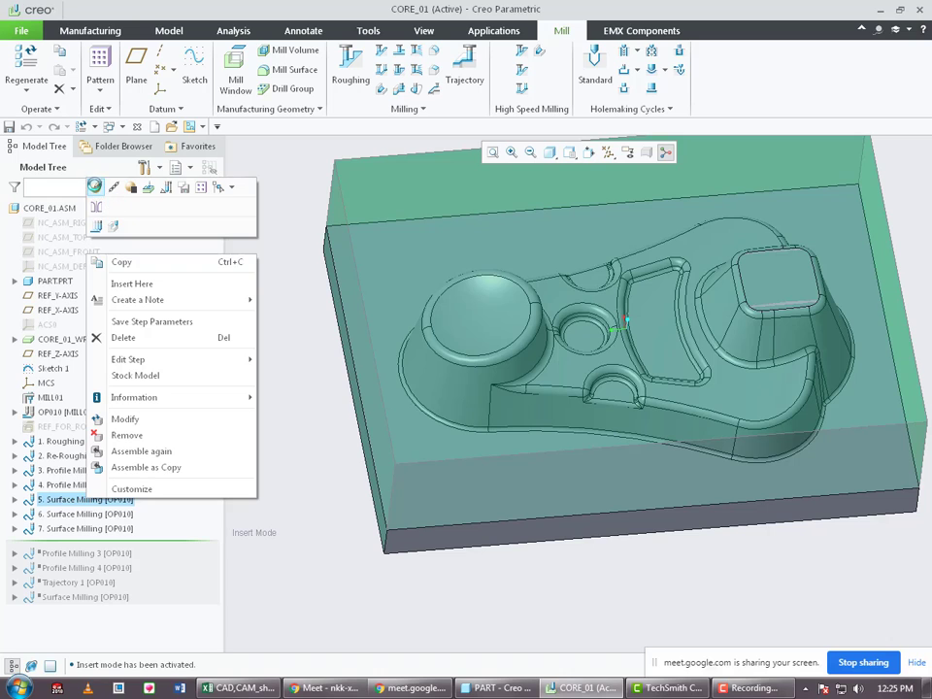
pyautogui.click(307, 303)
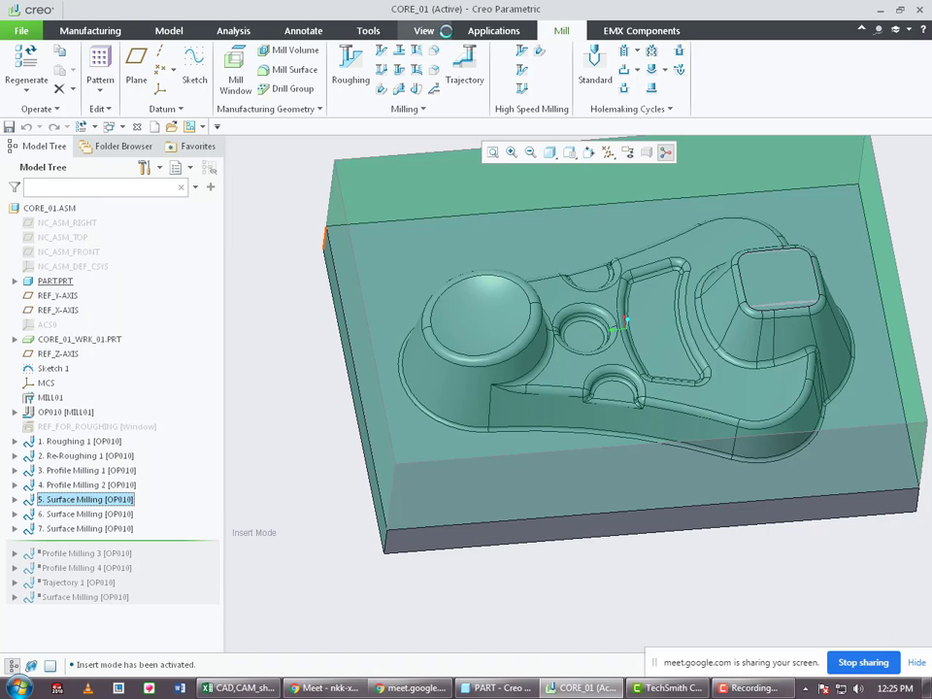
# Review the milling sequences and their assigned tools in the Manufacturing Process Table, and close the table.
pyautogui.click(112, 31)
pyautogui.click(542, 50)
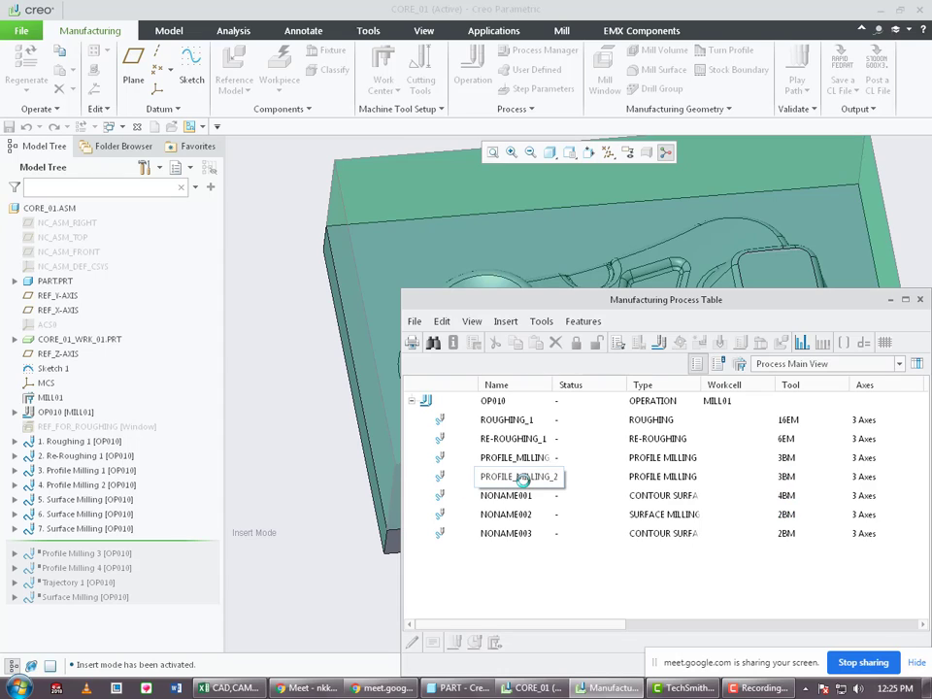
pyautogui.click(917, 298)
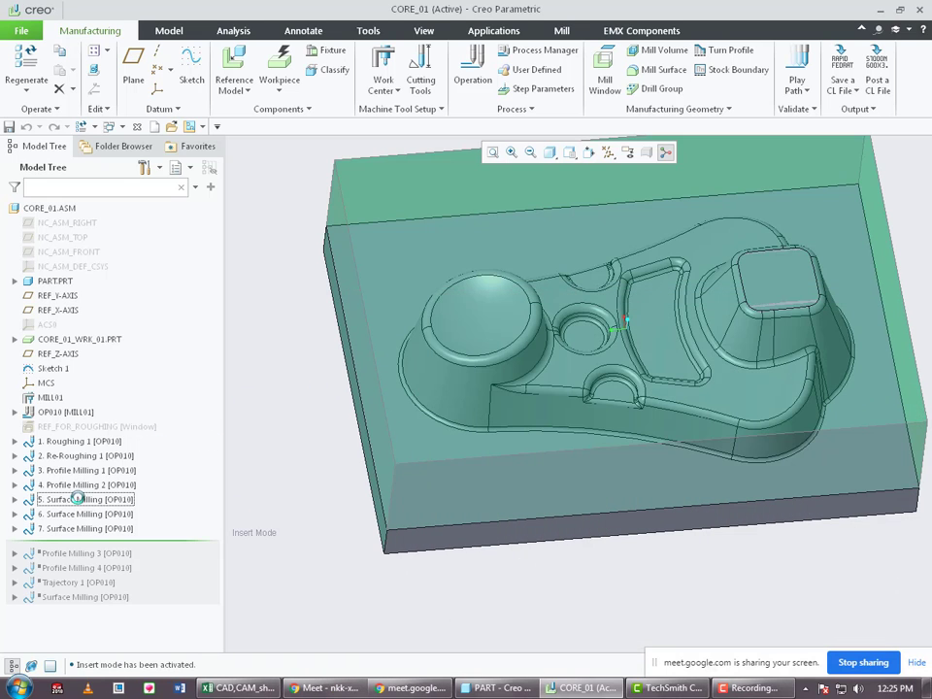
# Copy sequence 5, Surface Milling, and paste it after sequence 7, keeping the same references.
pyautogui.rightClick(77, 499)
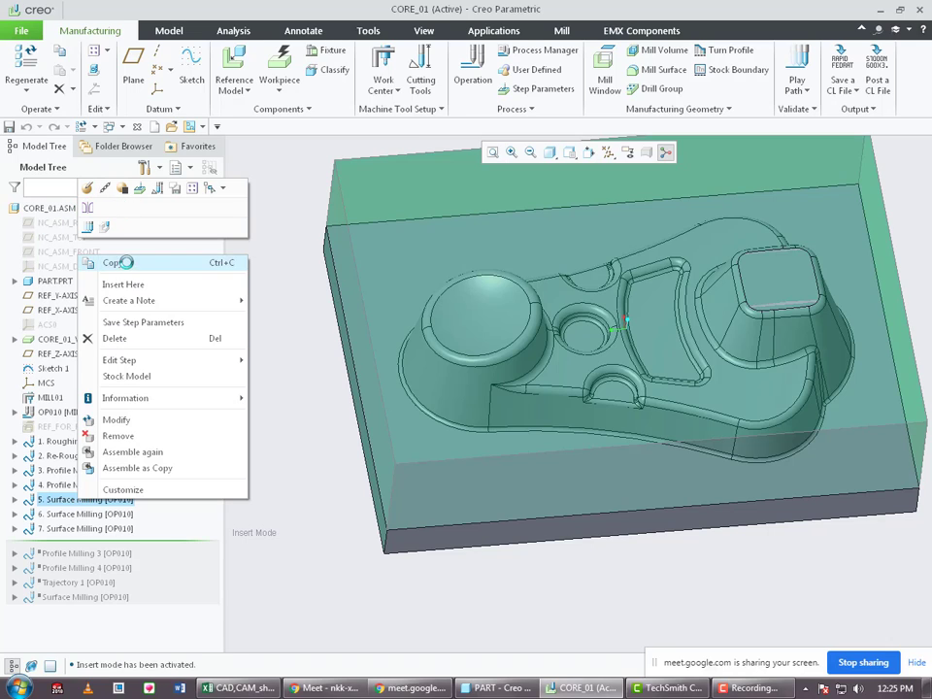
pyautogui.rightClick(74, 499)
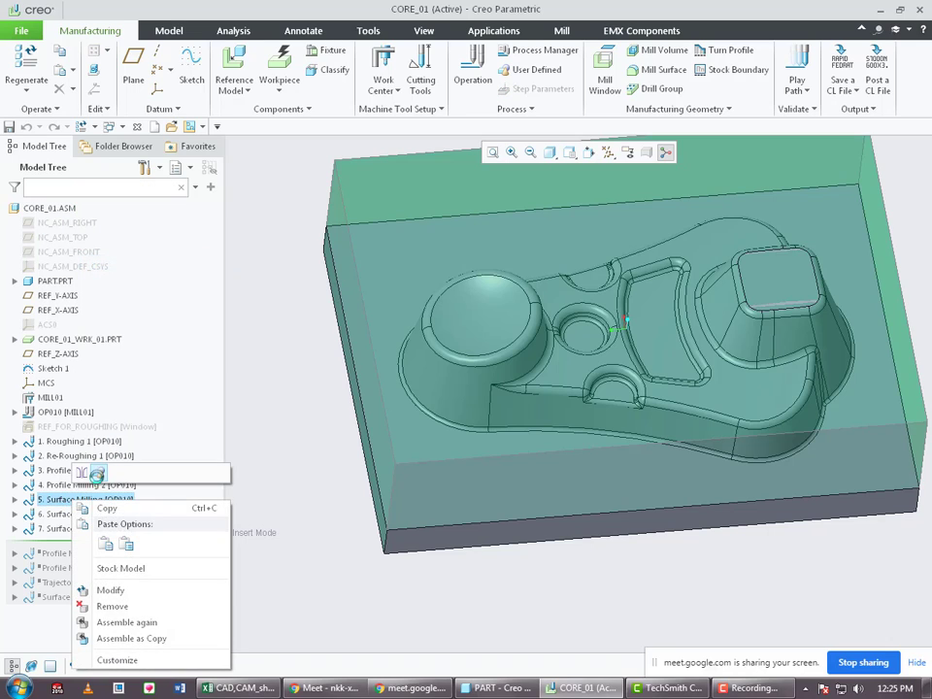
pyautogui.click(105, 544)
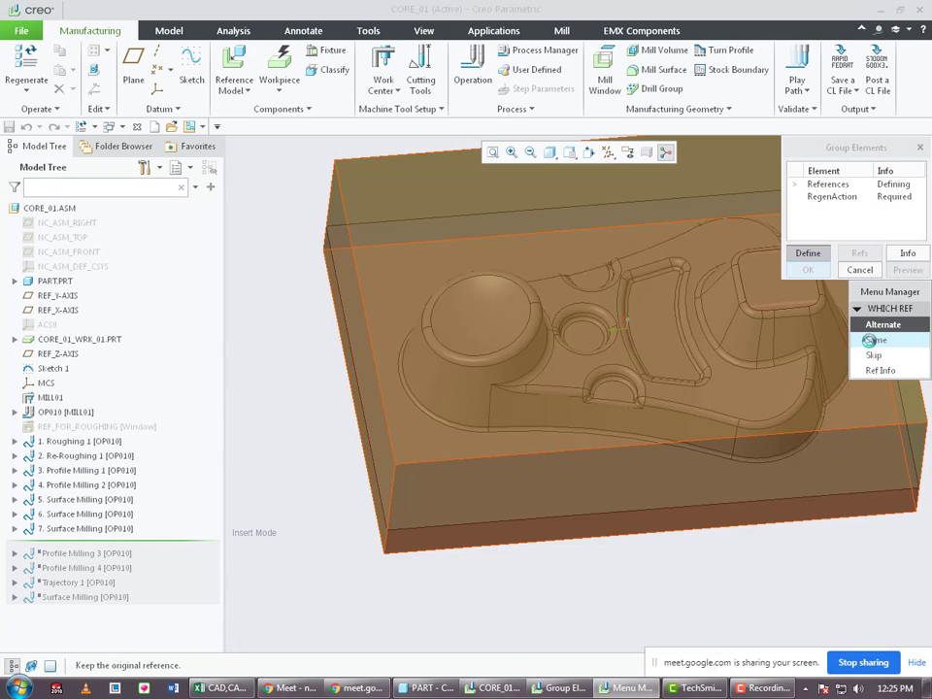
pyautogui.click(885, 338)
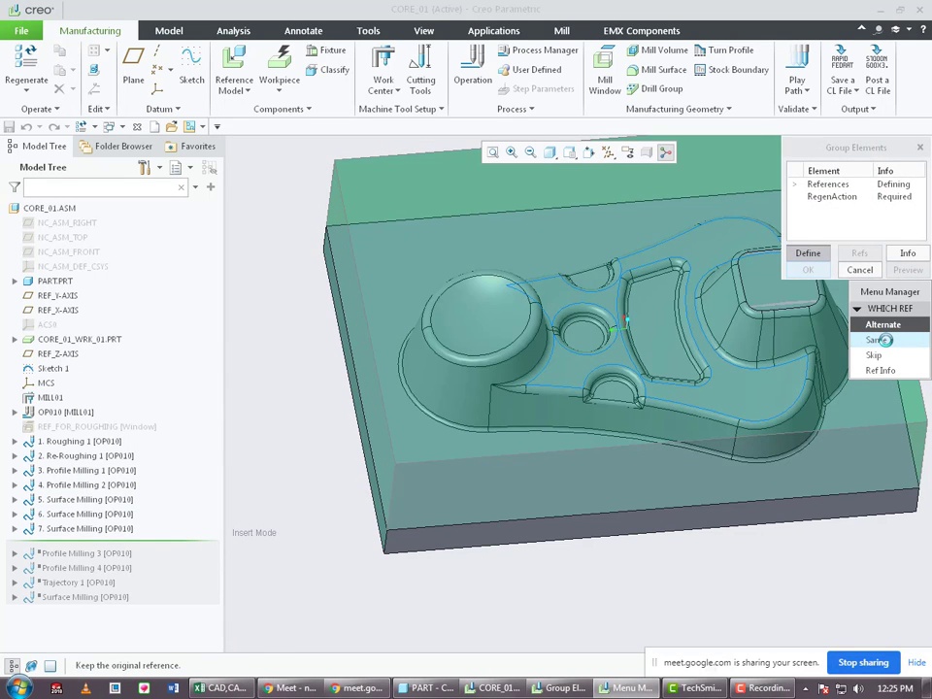
pyautogui.click(885, 339)
pyautogui.click(888, 242)
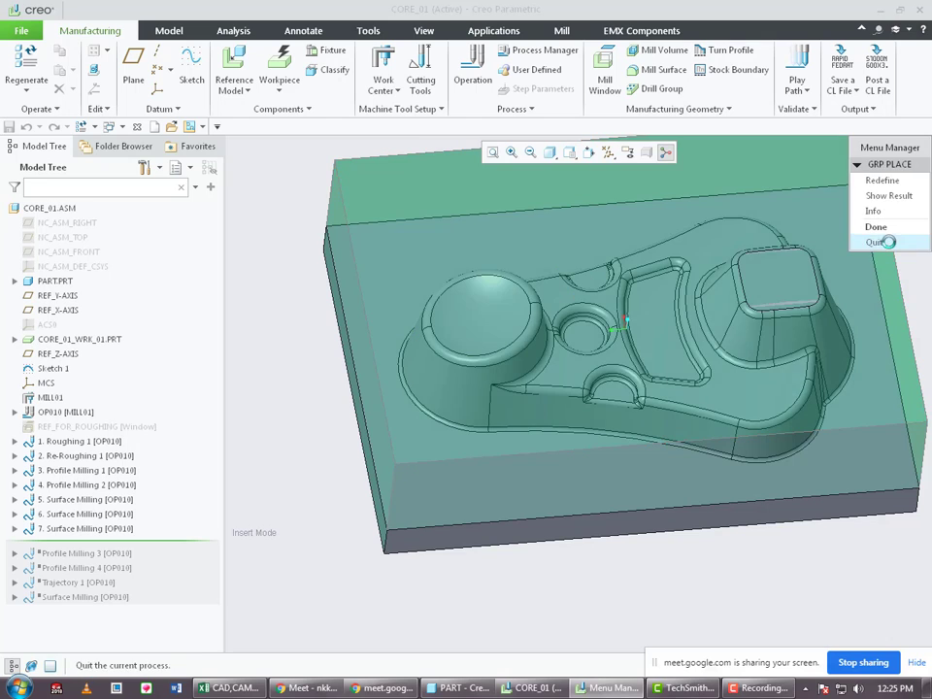
pyautogui.click(878, 227)
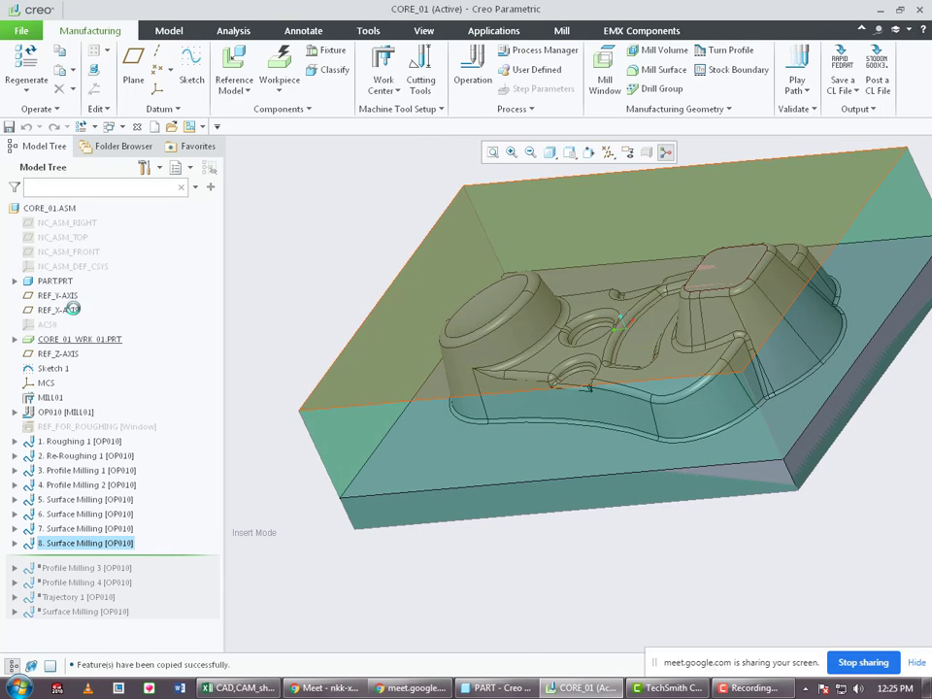
# Hide the workpiece CORE_01_WRK_01.PRT.
pyautogui.rightClick(79, 339)
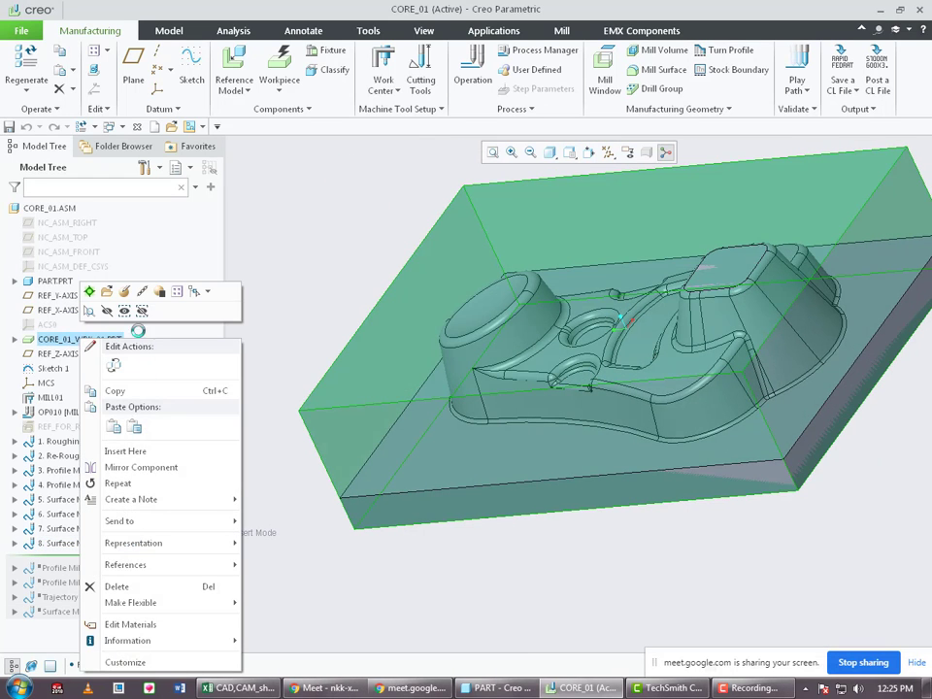
pyautogui.click(106, 309)
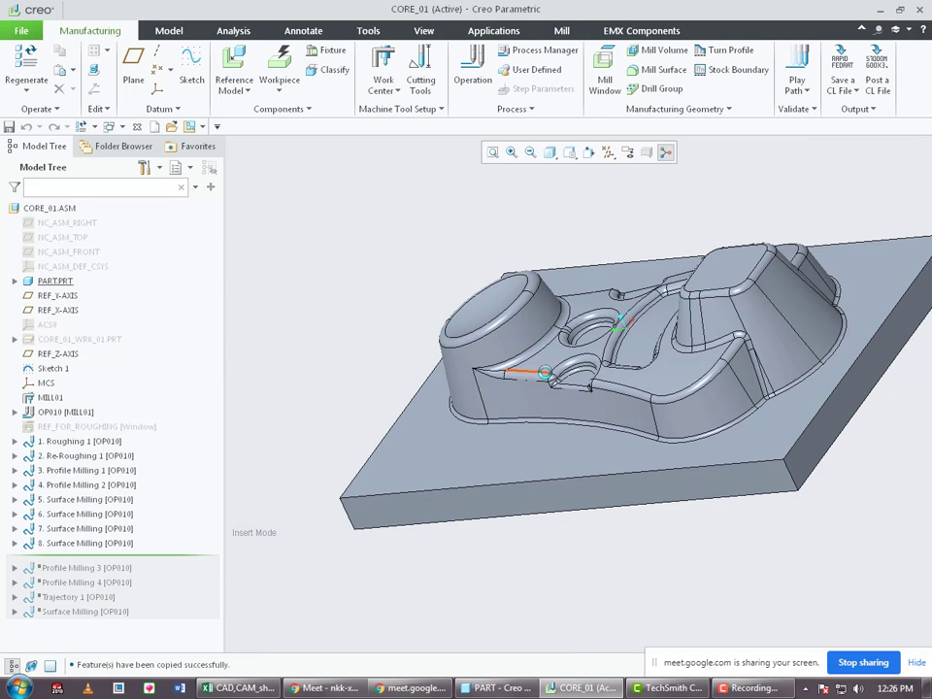
pyautogui.scroll(-4, 544, 372)
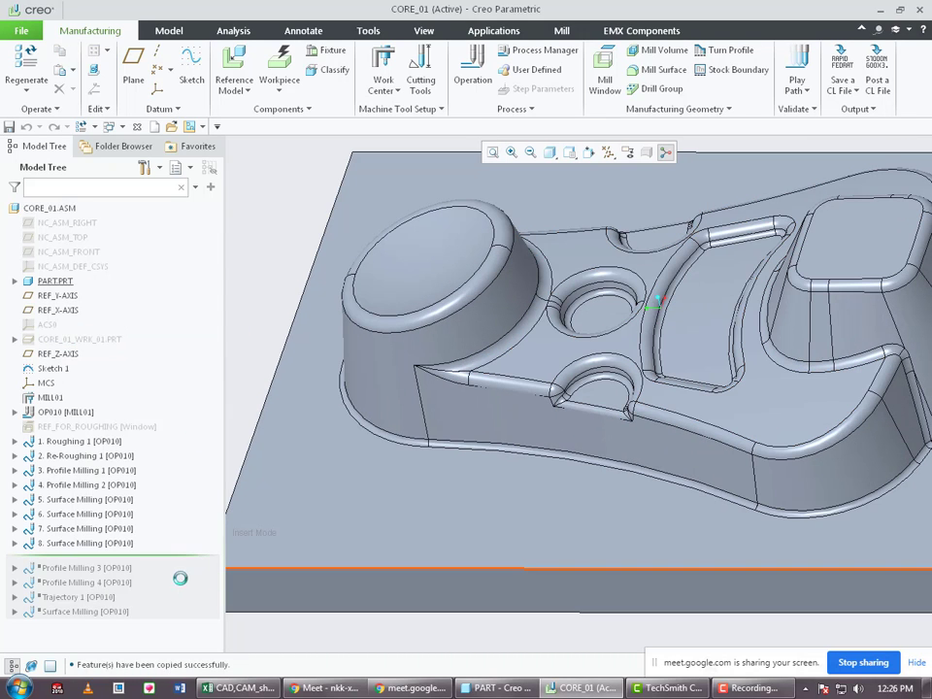
# Redefine the copied sequence 8, Surface Milling, with Surfaces and Define Cut in its setup, picking surfaces from the model.
pyautogui.rightClick(65, 543)
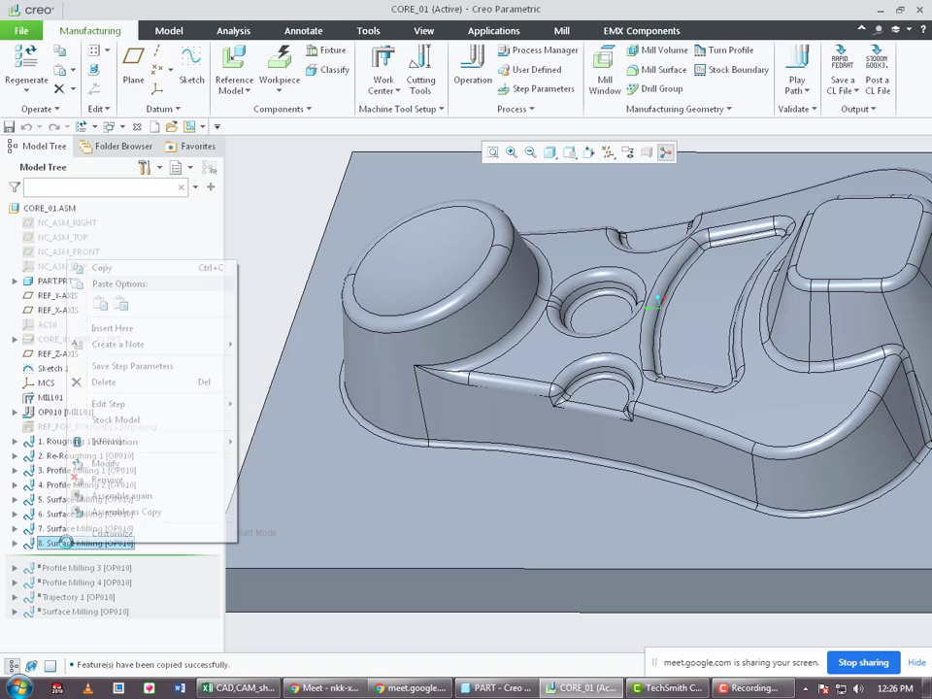
pyautogui.click(100, 304)
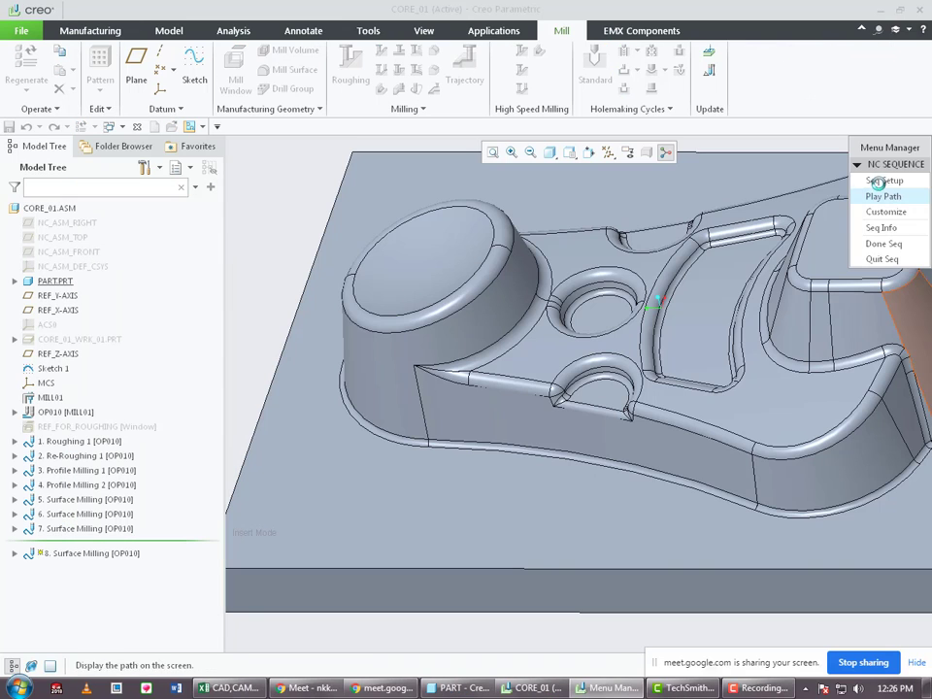
pyautogui.click(883, 181)
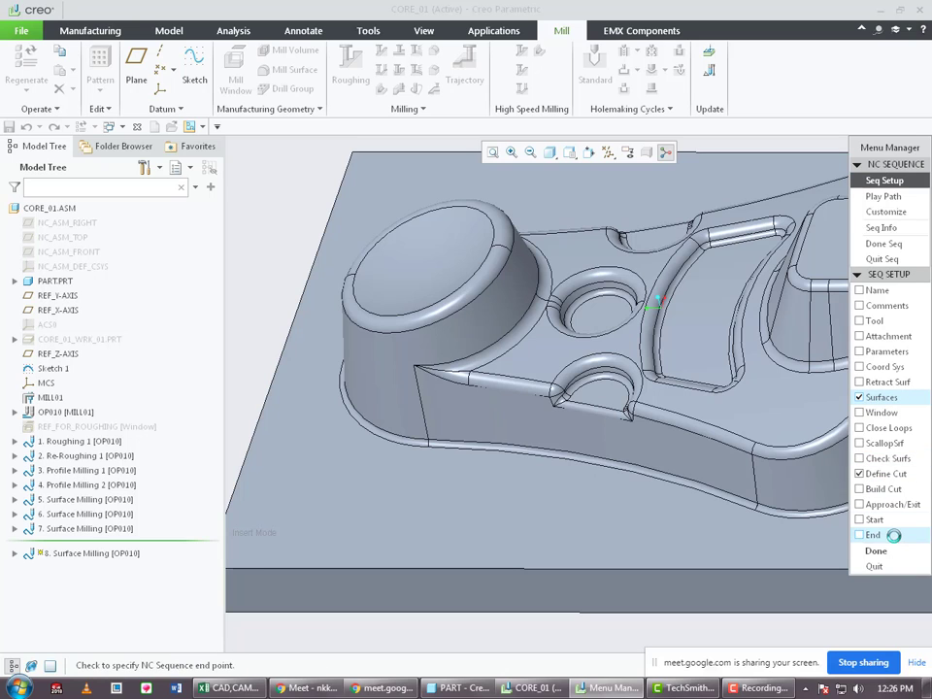
pyautogui.click(877, 549)
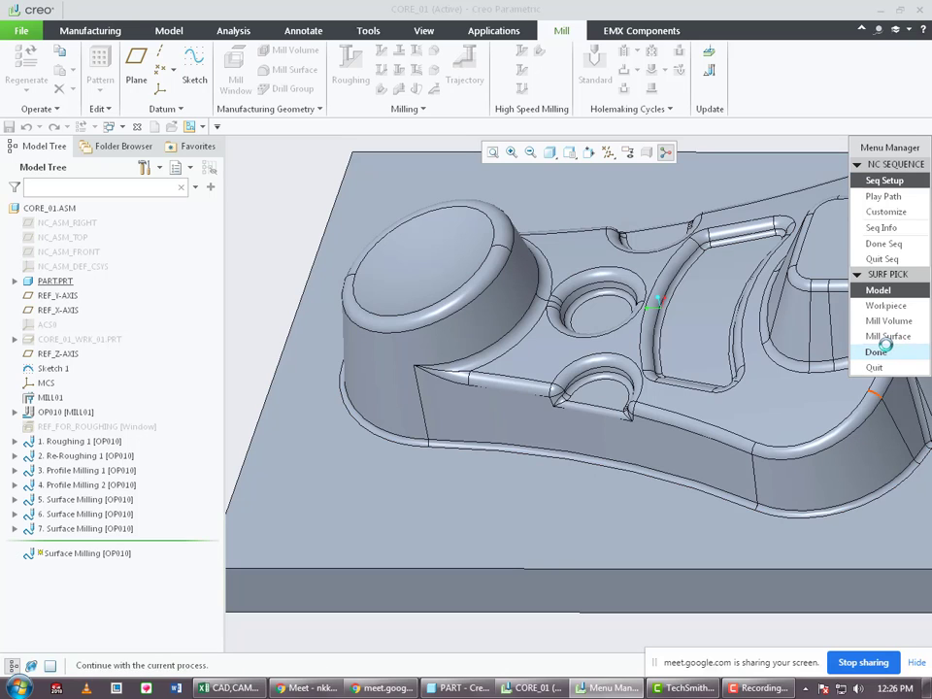
pyautogui.click(877, 353)
# Show the surfaces the copied sequence machines and remove all of them from the selection.
pyautogui.scroll(3, 631, 412)
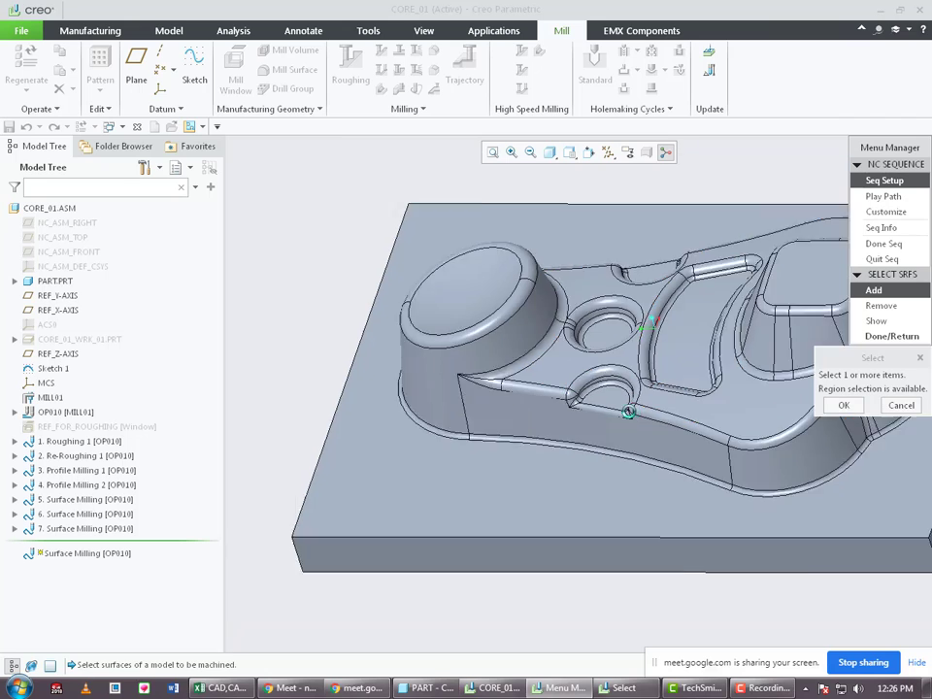
pyautogui.click(887, 321)
pyautogui.scroll(-1, 723, 412)
pyautogui.scroll(-5, 722, 412)
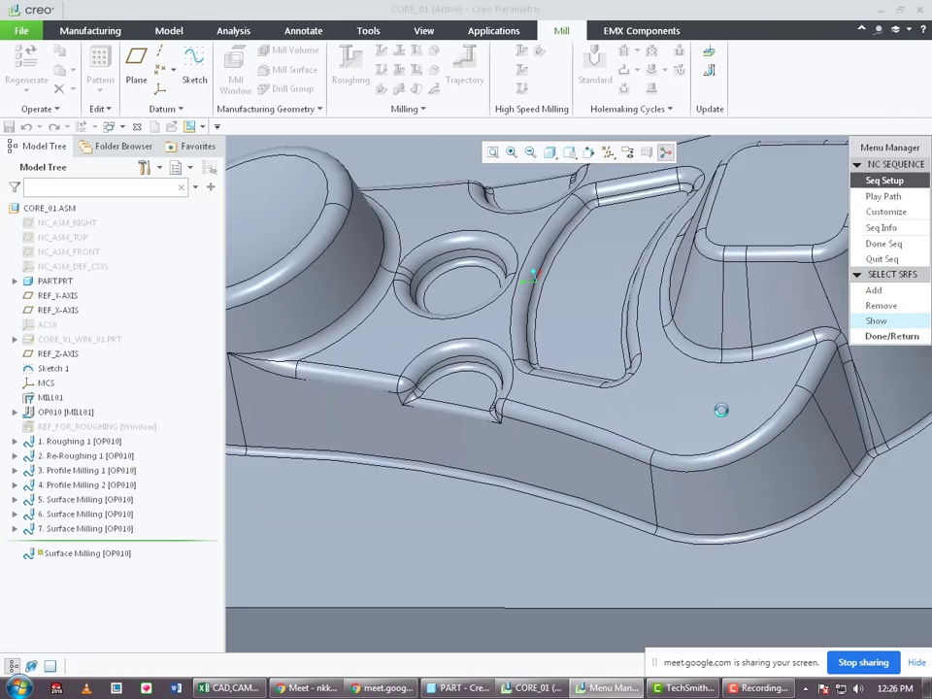
pyautogui.click(894, 321)
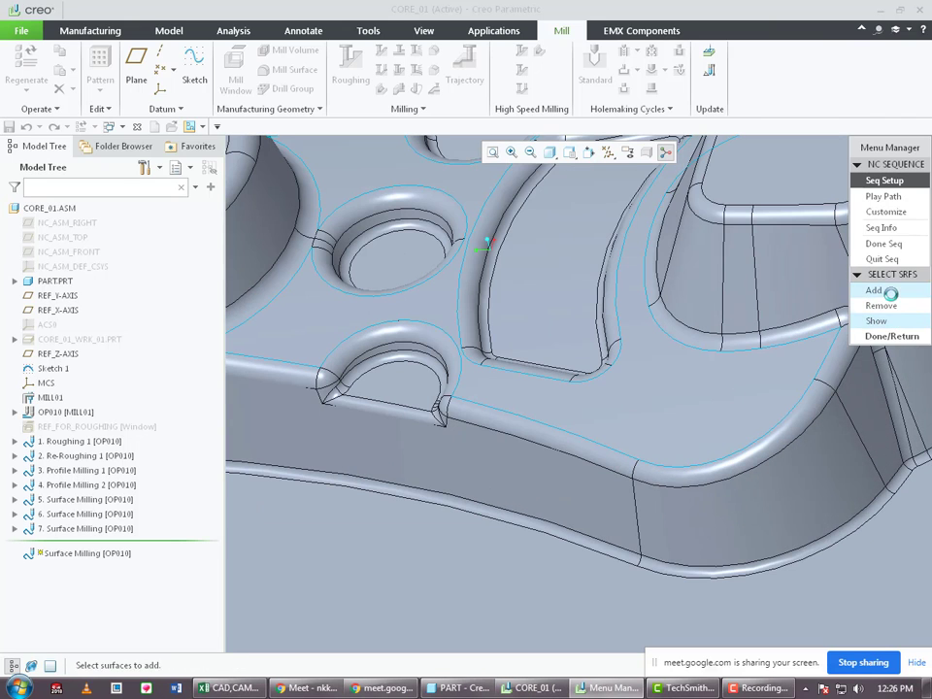
pyautogui.click(881, 305)
pyautogui.click(877, 383)
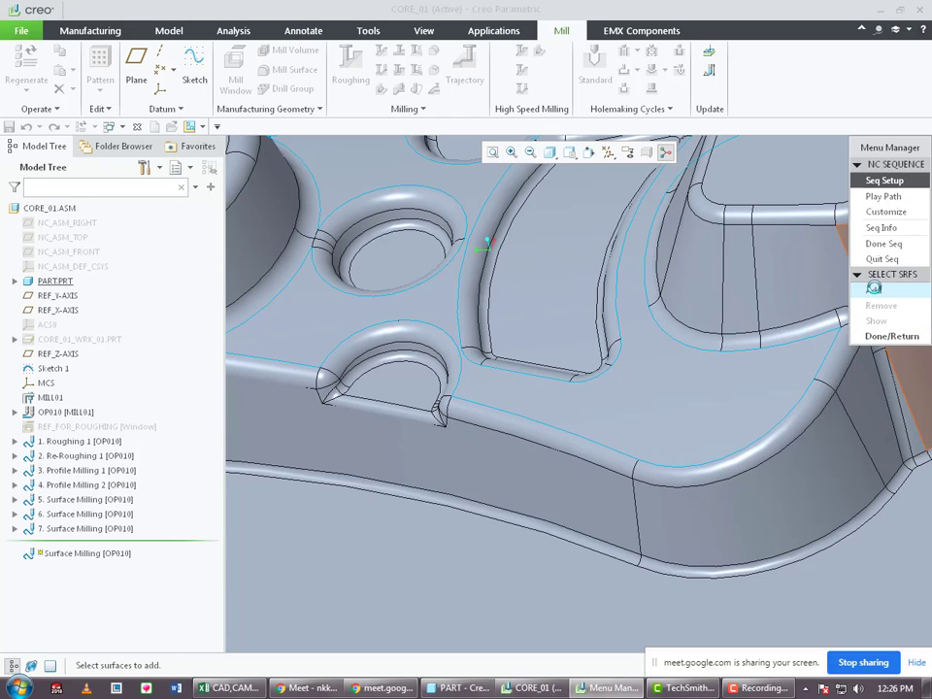
# Add the square boss's top face and both top faces of the round boss, and accept the cut From Surface Isolines.
pyautogui.click(874, 288)
pyautogui.scroll(4, 728, 418)
pyautogui.click(798, 307)
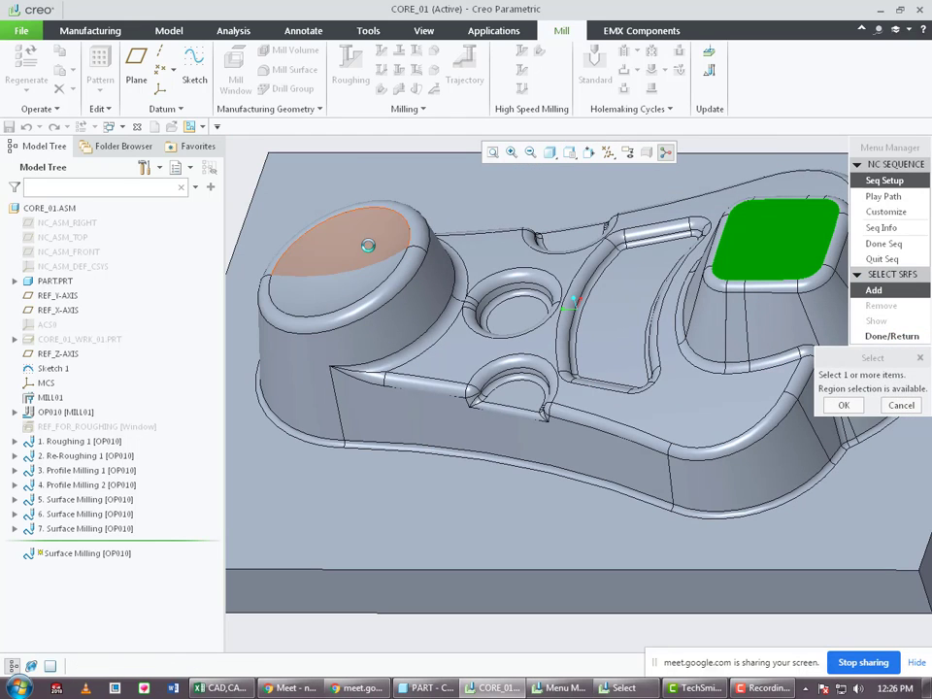
pyautogui.click(368, 246)
pyautogui.moveTo(530, 322); pyautogui.dragTo(330, 227, button='middle')
pyautogui.scroll(-5, 325, 226)
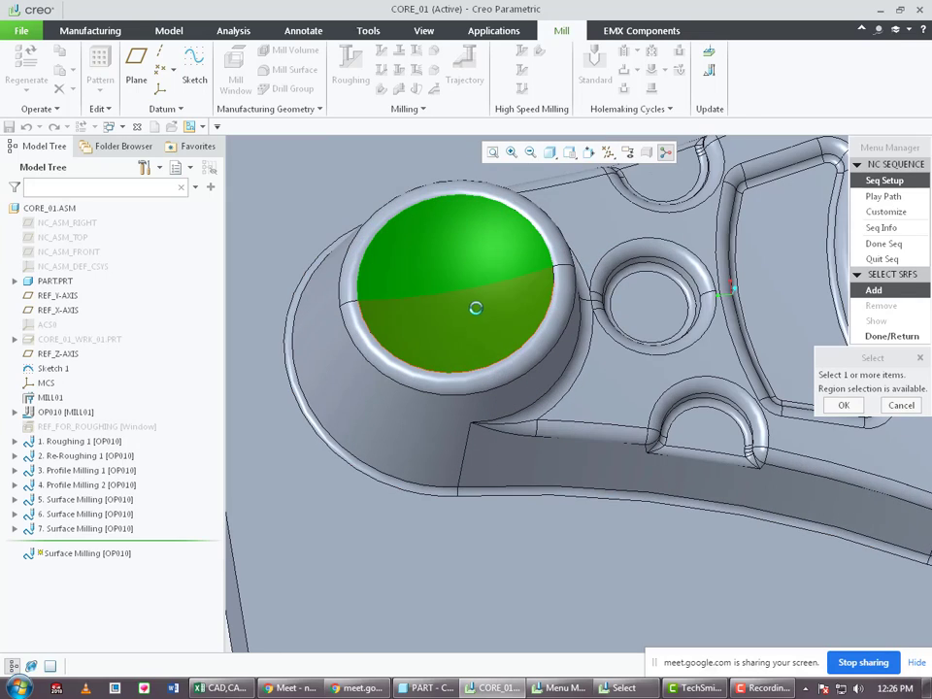
pyautogui.hotkey('ctrl', 'd')
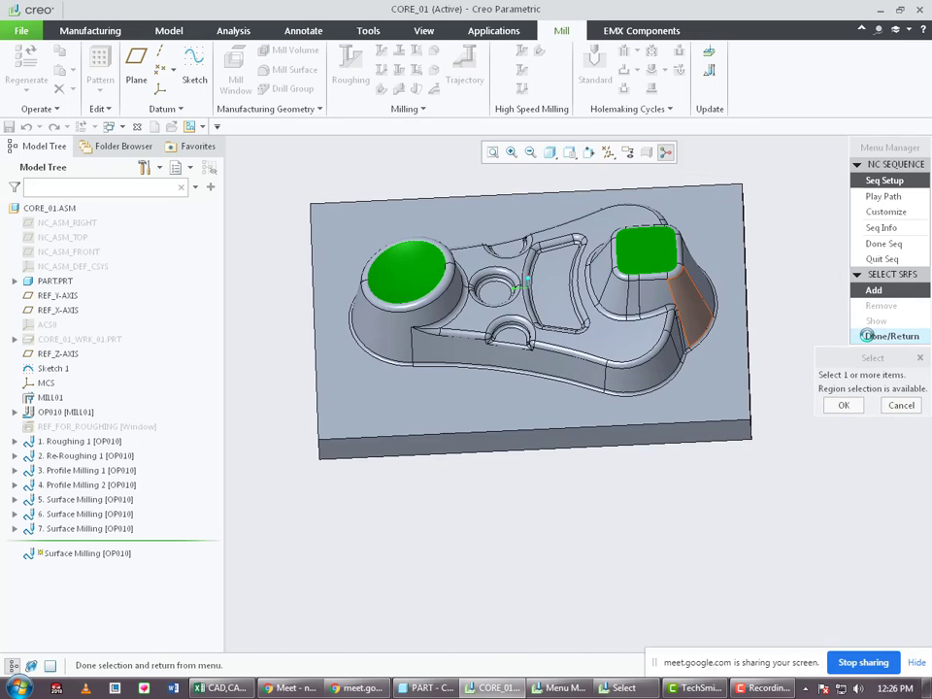
pyautogui.click(891, 336)
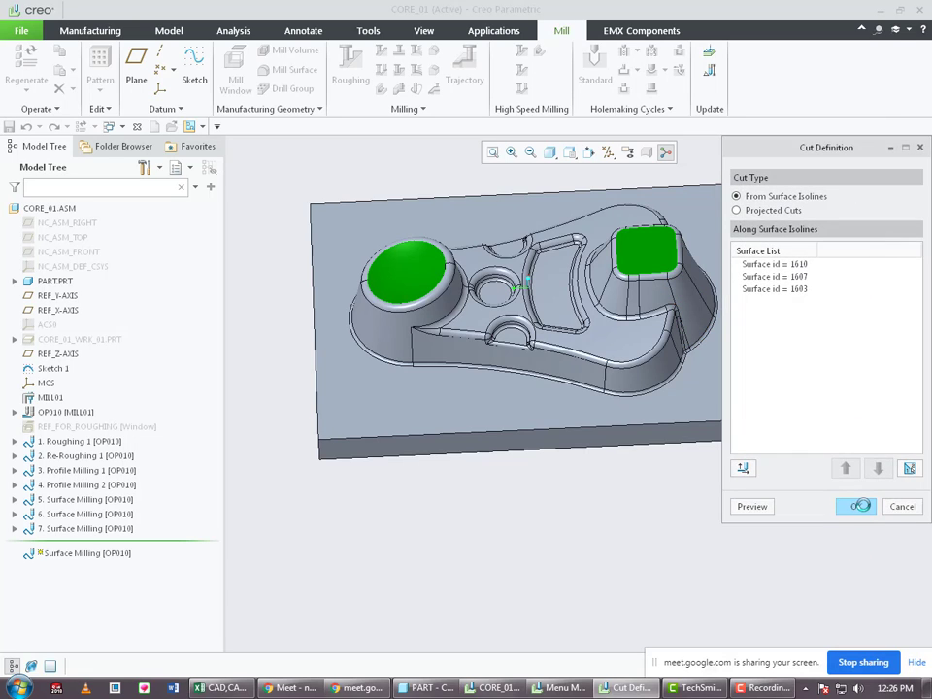
pyautogui.click(860, 506)
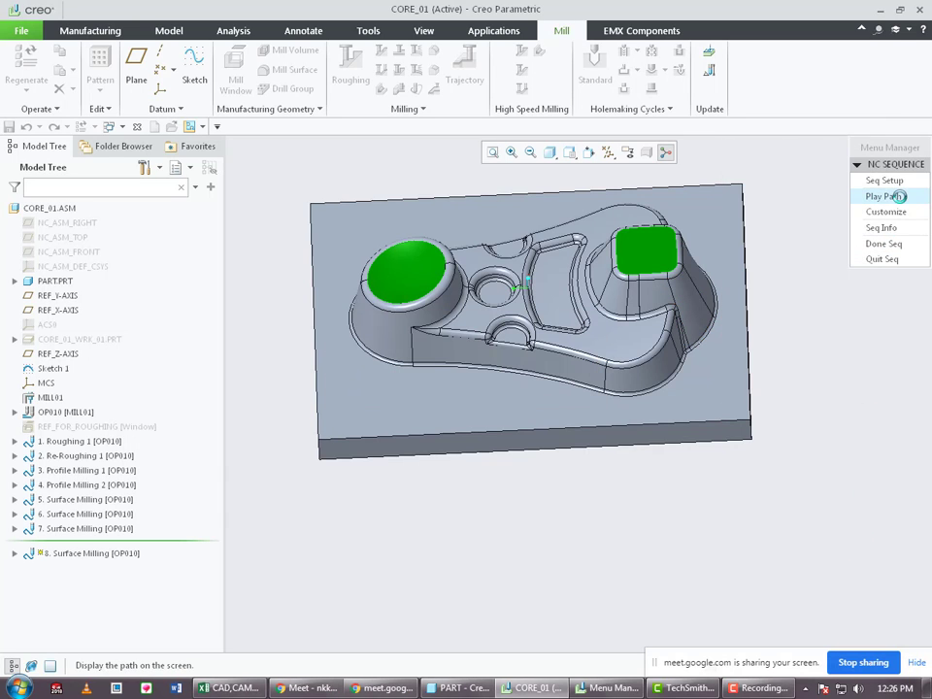
# Compute and play the sequence's toolpath on screen, raising the display speed.
pyautogui.scroll(3, 529, 280)
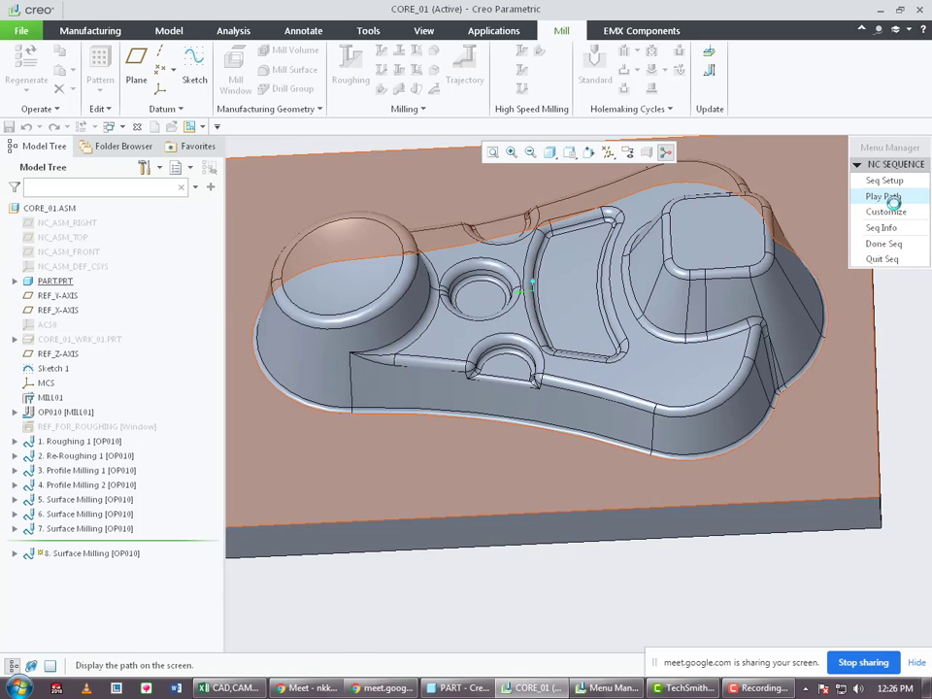
pyautogui.click(884, 196)
pyautogui.click(886, 306)
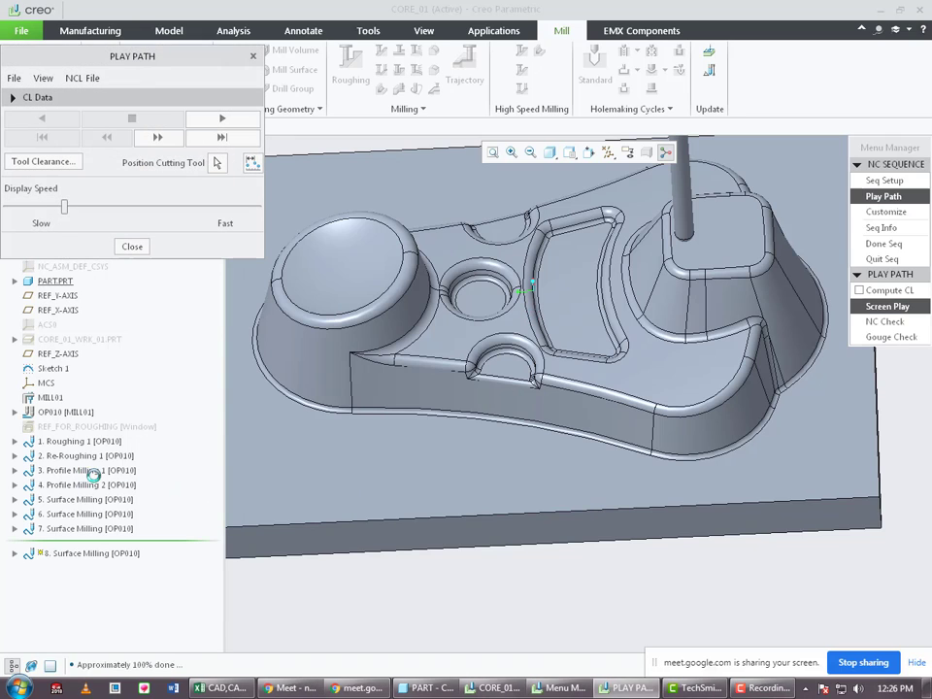
pyautogui.click(223, 117)
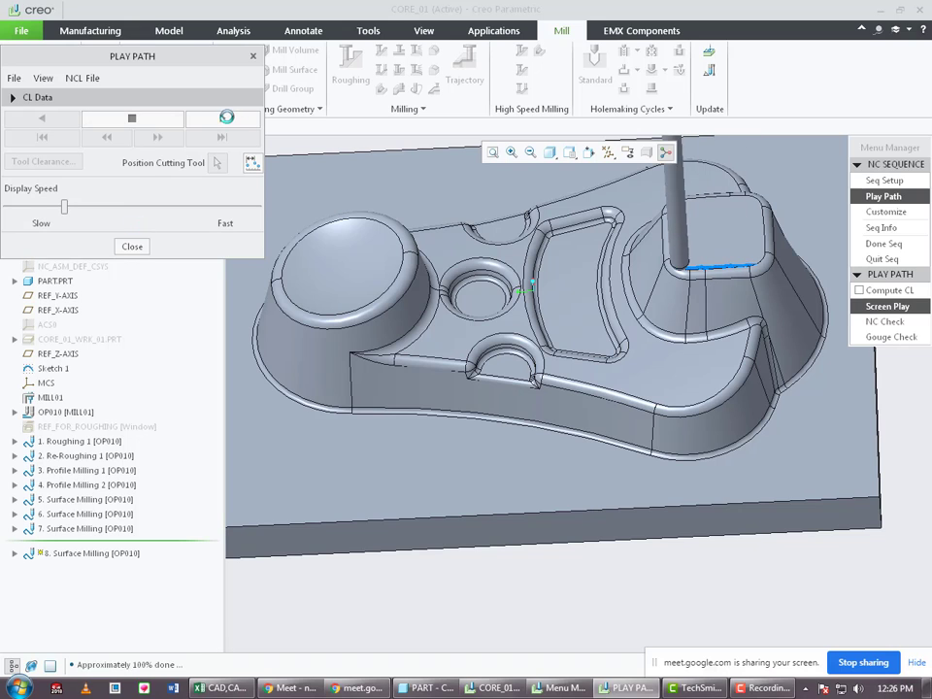
pyautogui.moveTo(64, 206); pyautogui.dragTo(150, 206)
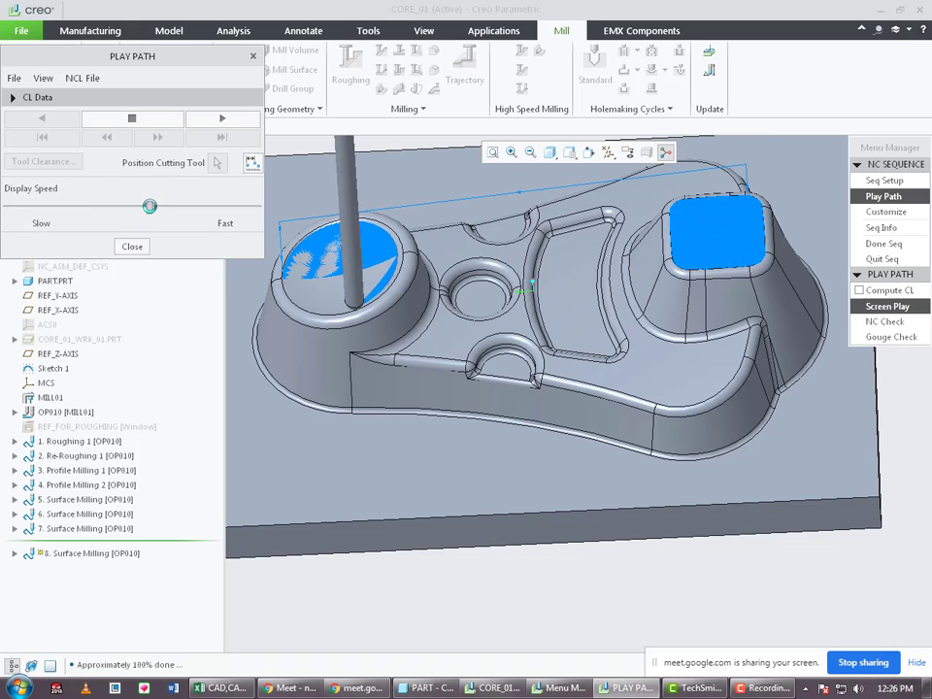
# Examine the toolpath on the round boss's top and how the ball-nose tool meets the boss's rounded rim.
pyautogui.scroll(6, 272, 199)
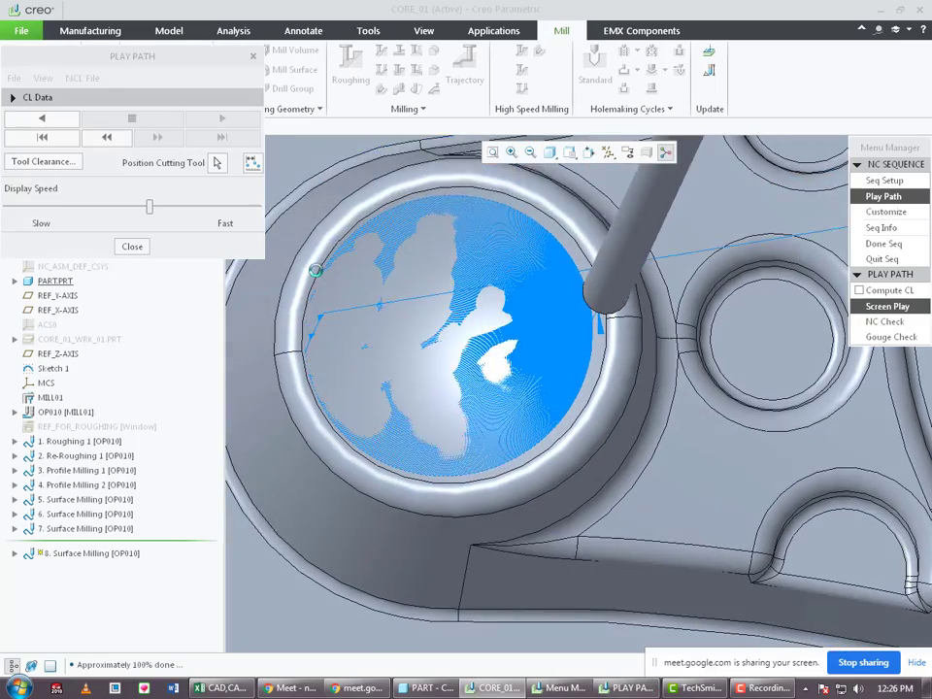
pyautogui.moveTo(599, 364); pyautogui.dragTo(606, 334, button='middle')
pyautogui.scroll(5, 597, 329)
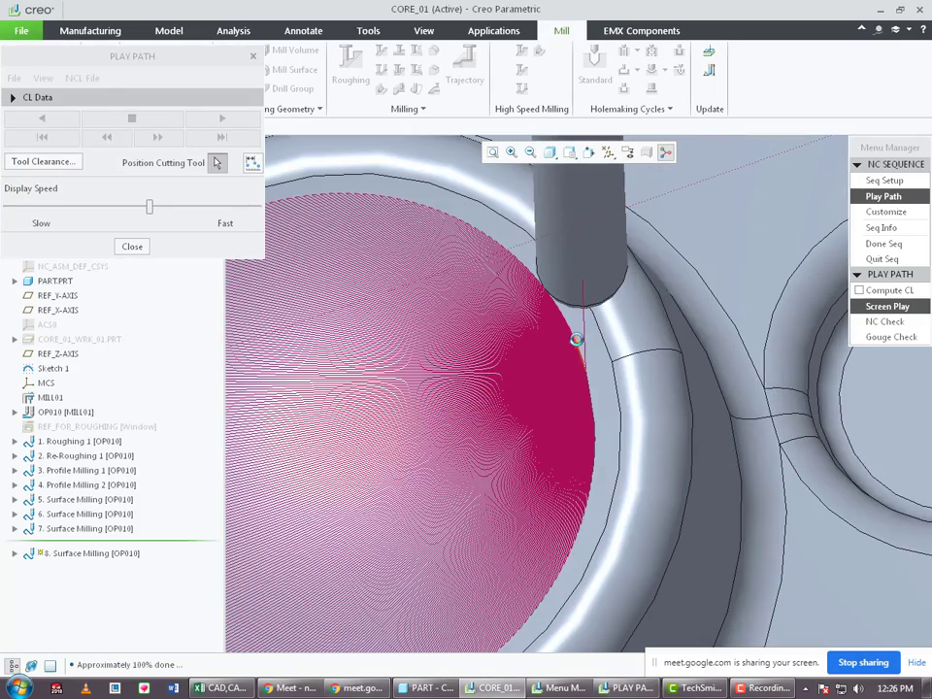
pyautogui.scroll(-5, 575, 339)
pyautogui.moveTo(576, 338); pyautogui.dragTo(612, 296, button='middle')
pyautogui.scroll(3, 608, 307)
pyautogui.scroll(3, 591, 288)
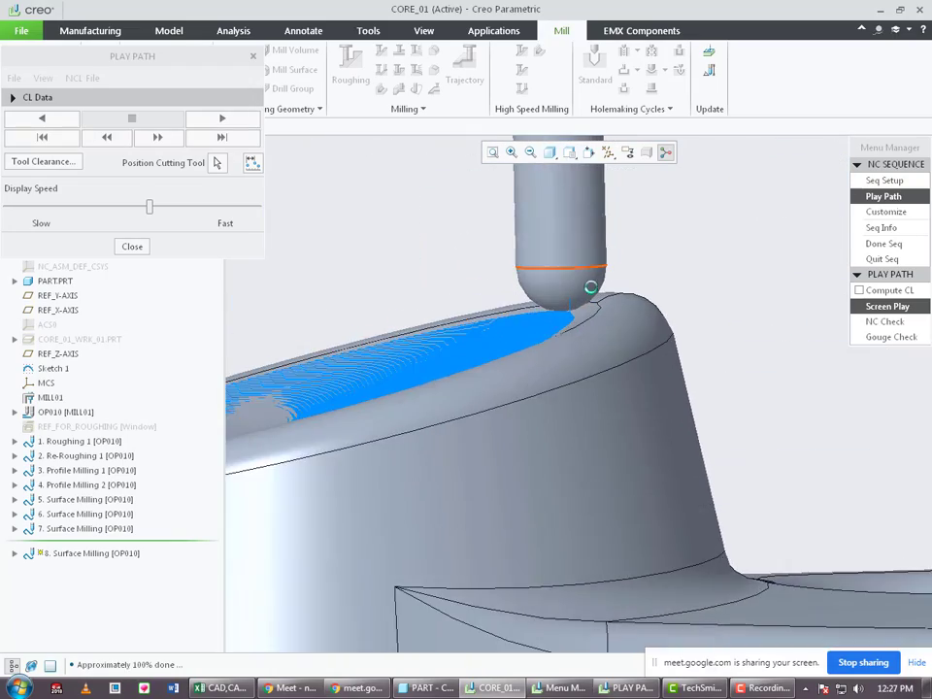
pyautogui.scroll(2, 590, 287)
pyautogui.moveTo(526, 376); pyautogui.dragTo(520, 392, button='middle')
pyautogui.scroll(2, 508, 338)
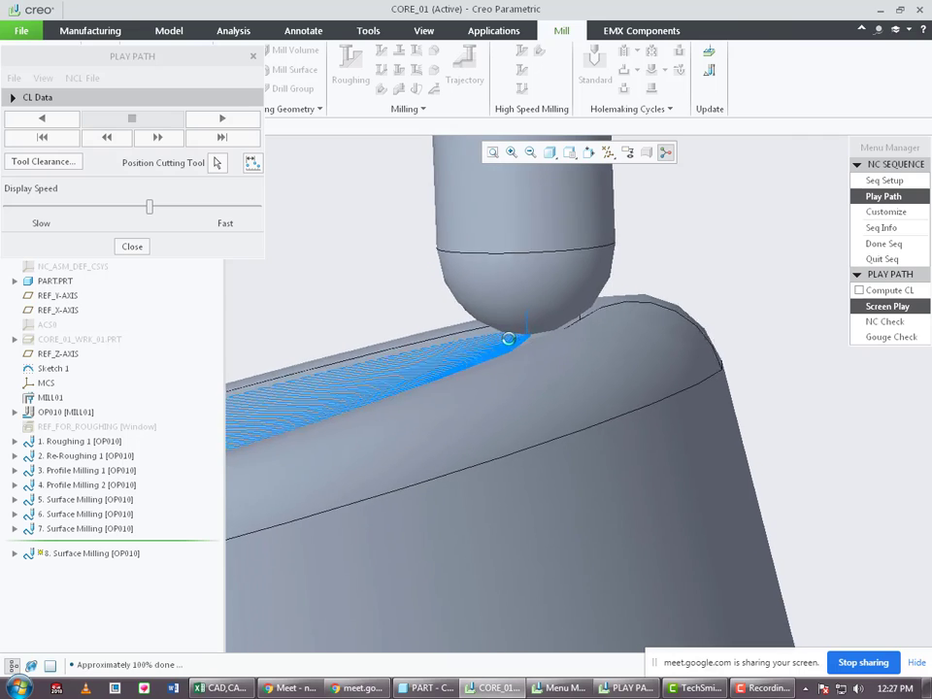
pyautogui.moveTo(509, 338); pyautogui.dragTo(554, 322, button='middle')
pyautogui.scroll(2, 594, 314)
pyautogui.moveTo(495, 345); pyautogui.dragTo(572, 327, button='middle')
pyautogui.scroll(4, 587, 321)
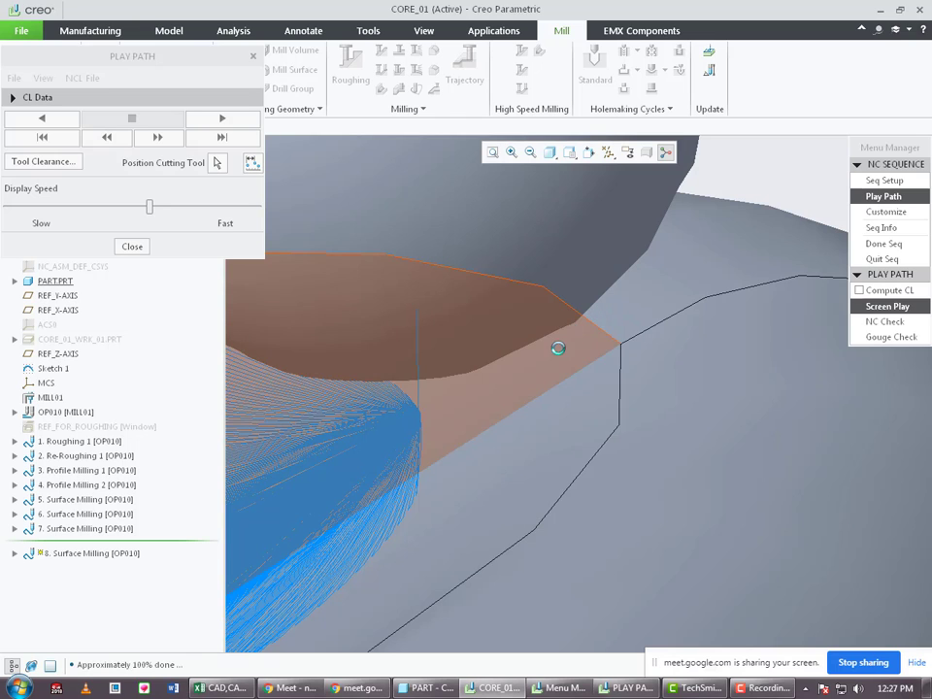
pyautogui.scroll(-5, 558, 348)
# Finish the redefined Surface Milling sequence and move the insertion point to the end of the model tree.
pyautogui.click(132, 245)
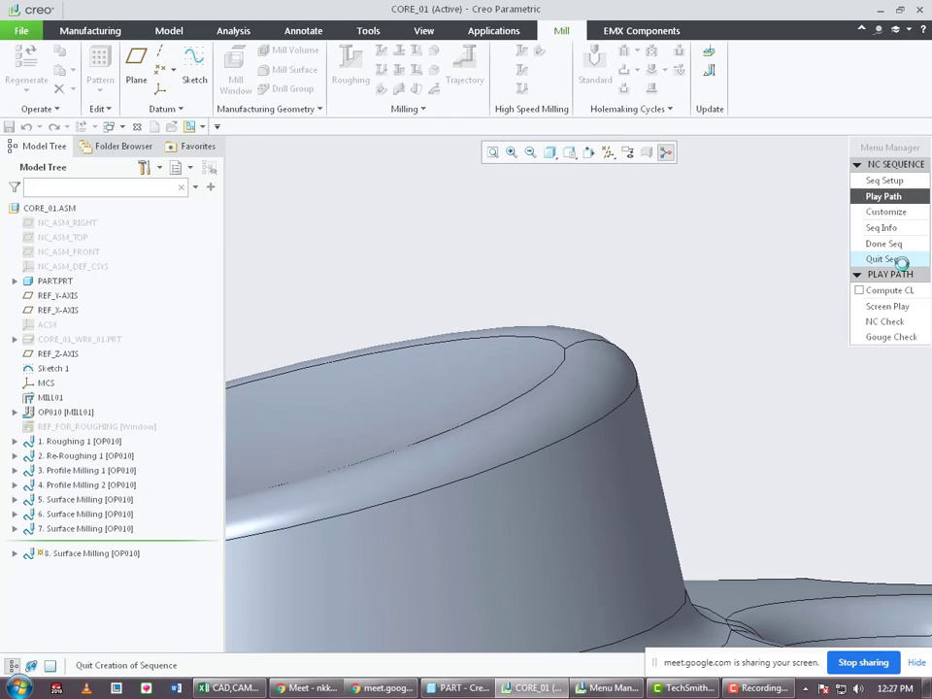
pyautogui.click(894, 244)
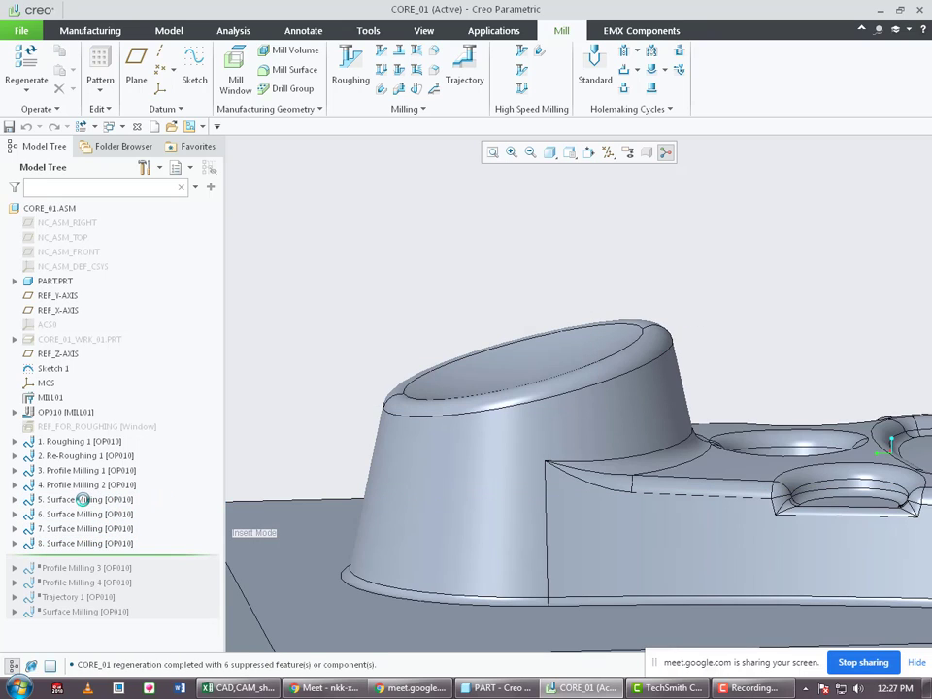
pyautogui.click(82, 500)
pyautogui.click(90, 515)
pyautogui.click(311, 412)
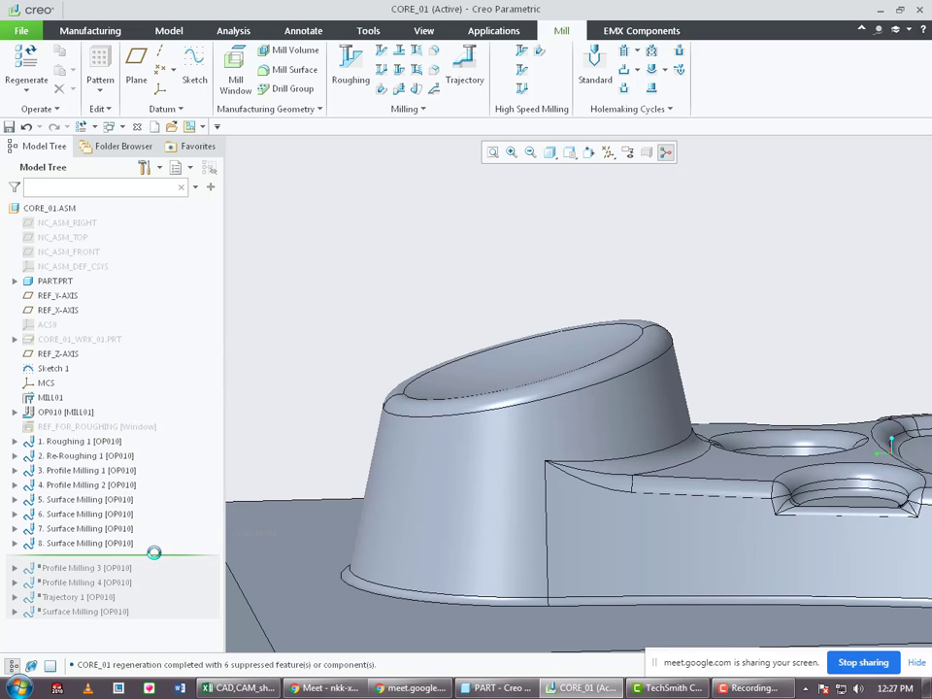
pyautogui.moveTo(154, 555); pyautogui.dragTo(138, 618)
pyautogui.scroll(7, 442, 441)
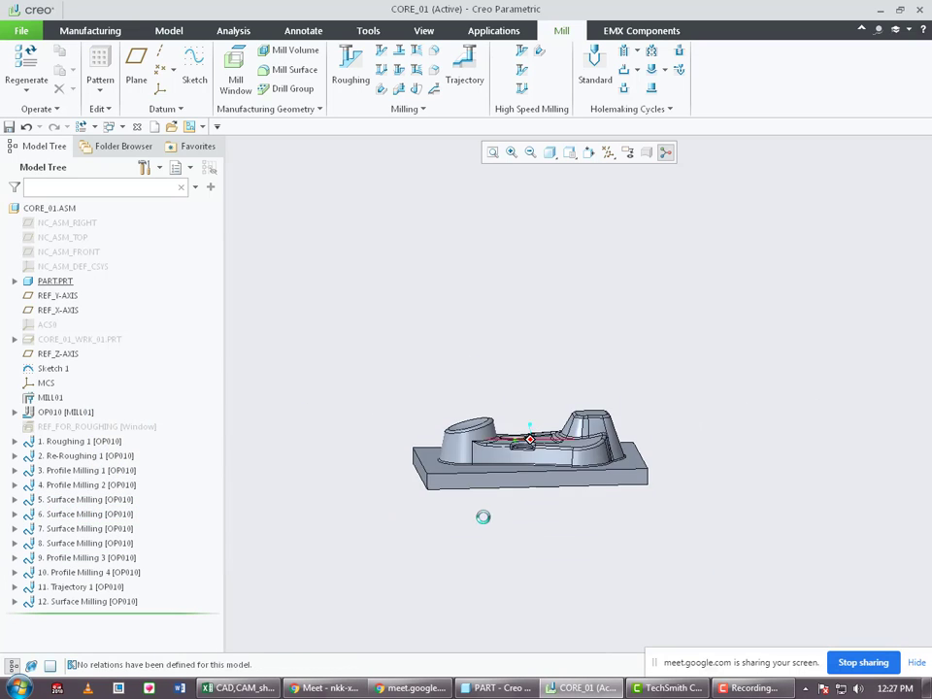
# Play the toolpaths of the 11. Trajectory 1 and 12. Surface Milling sequences together and close the playback.
pyautogui.moveTo(482, 516); pyautogui.dragTo(408, 389, button='middle')
pyautogui.scroll(-6, 375, 344)
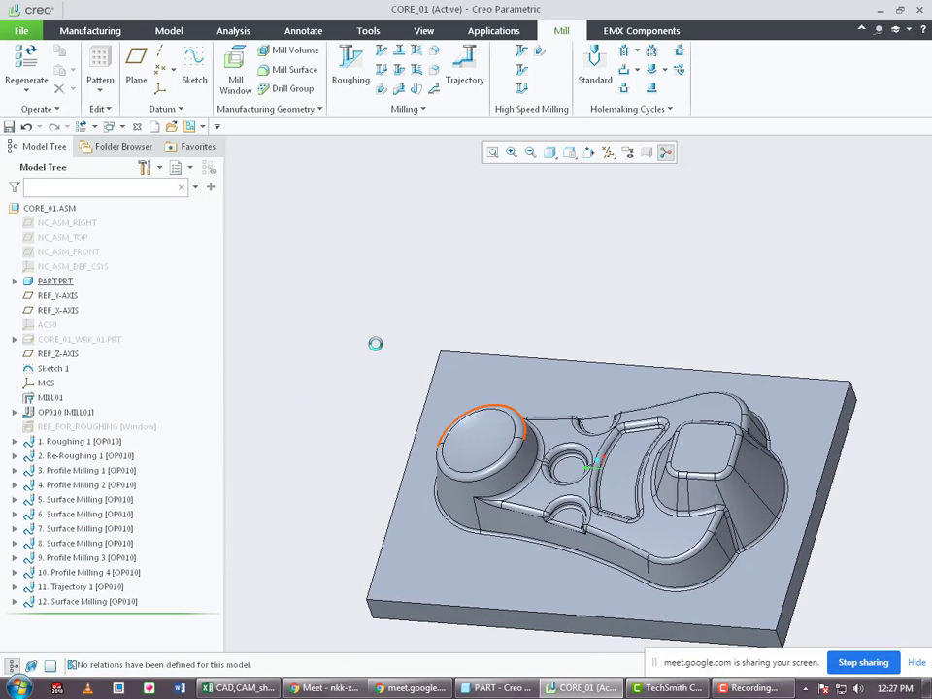
pyautogui.click(104, 30)
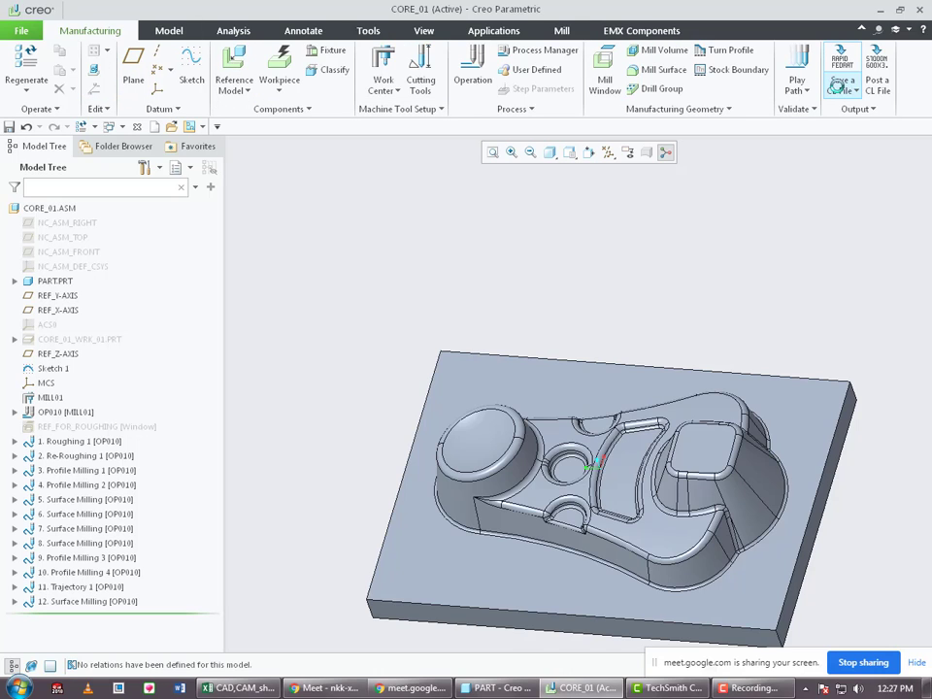
pyautogui.scroll(5, 714, 343)
pyautogui.scroll(-4, 586, 347)
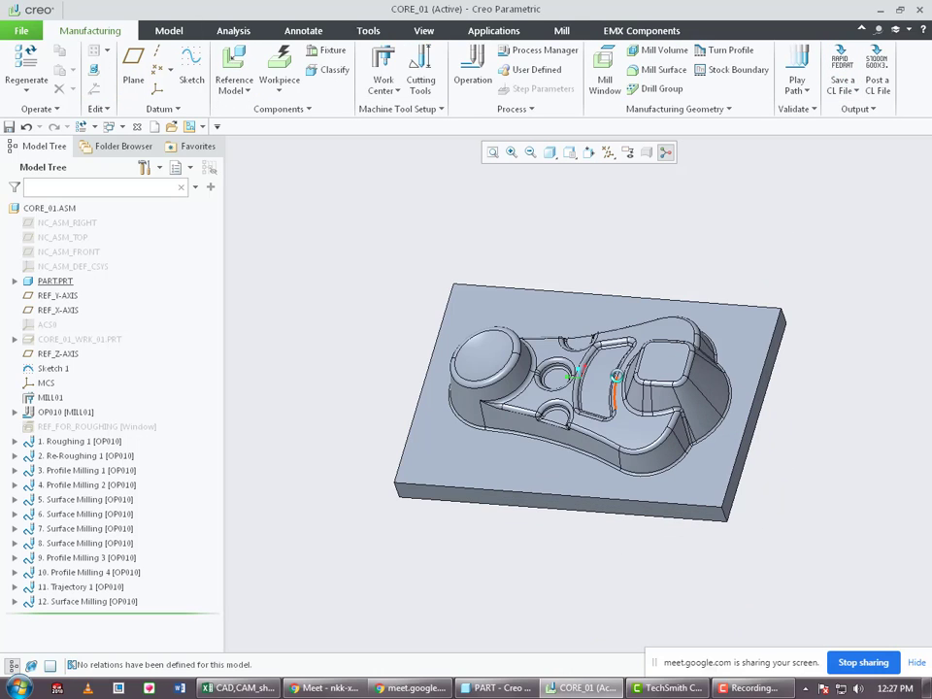
pyautogui.click(94, 587)
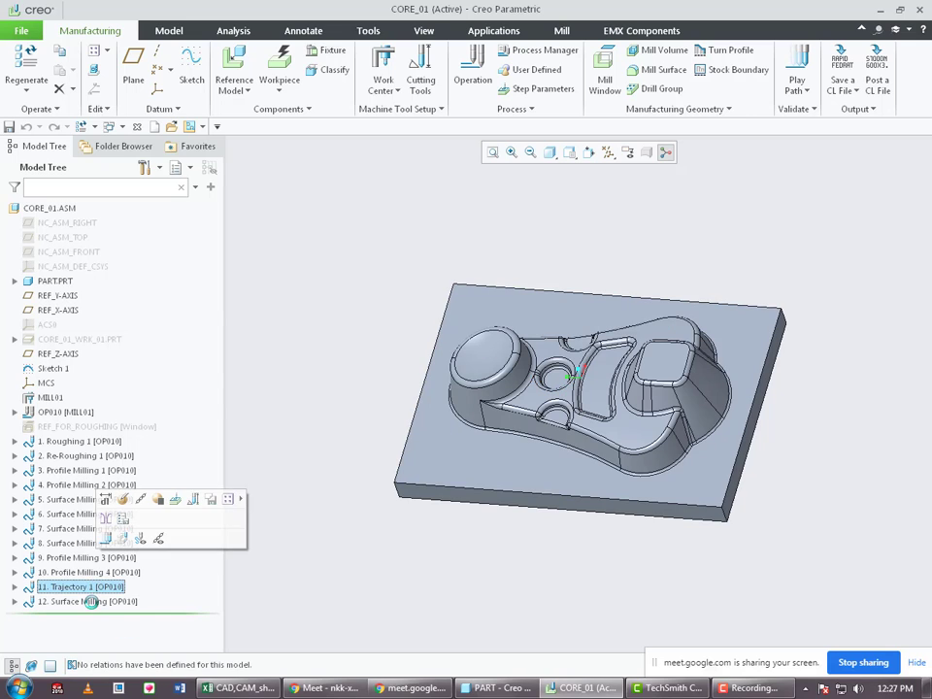
pyautogui.click(83, 601)
pyautogui.click(103, 571)
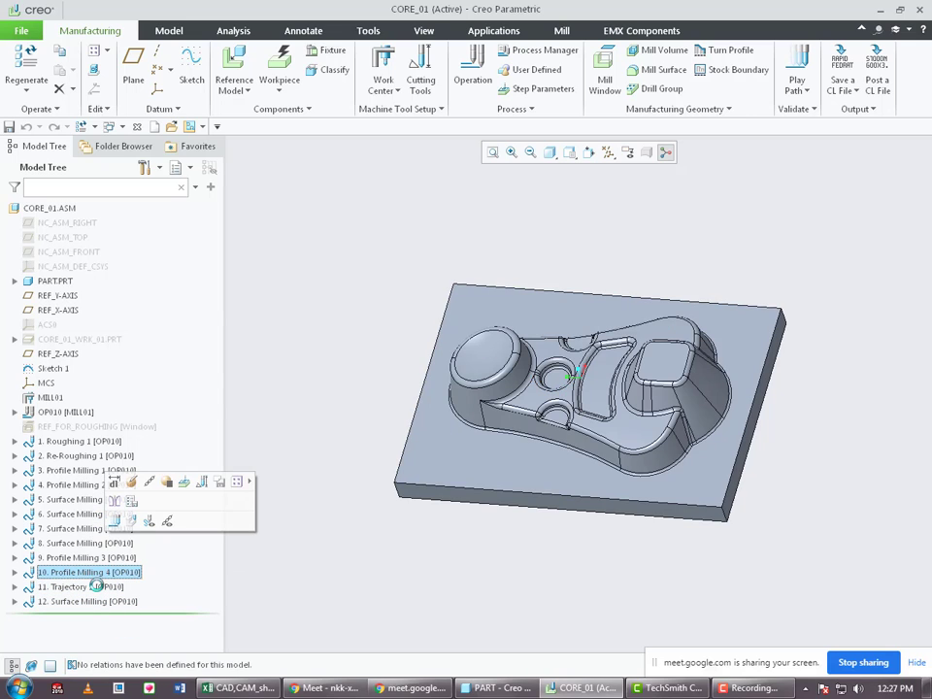
pyautogui.click(94, 586)
pyautogui.click(86, 601)
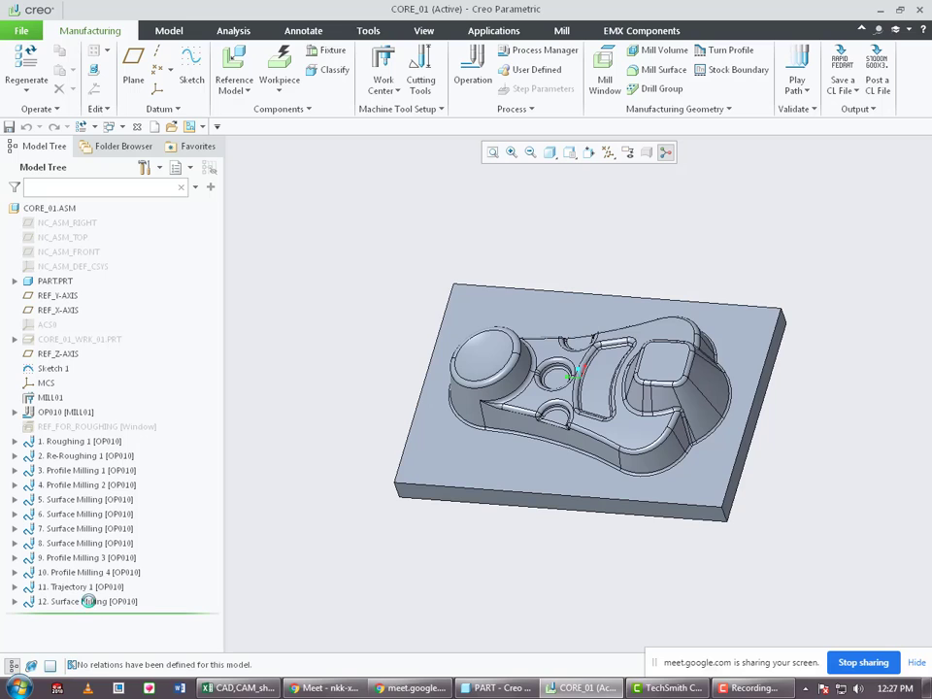
pyautogui.click(83, 588)
pyautogui.keyDown('ctrl'); pyautogui.click(84, 601); pyautogui.keyUp('ctrl')
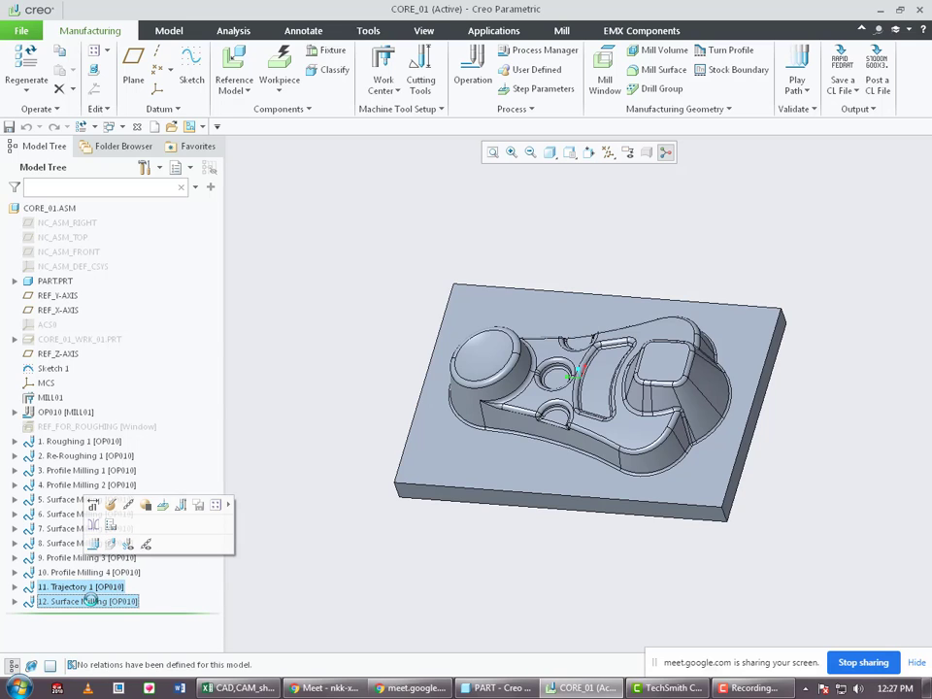
pyautogui.rightClick(90, 600)
pyautogui.click(100, 418)
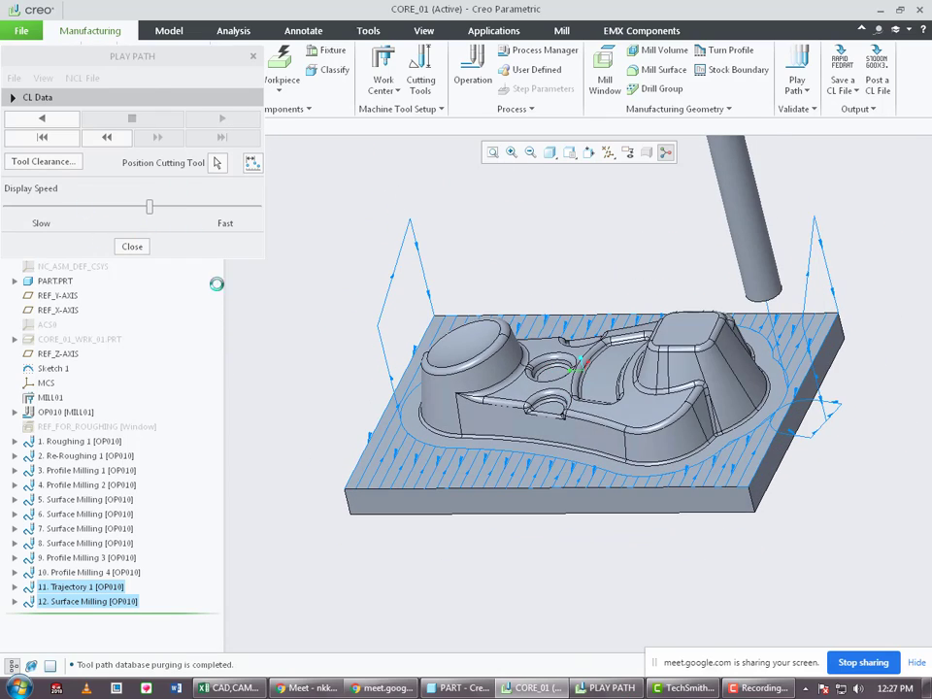
pyautogui.click(132, 246)
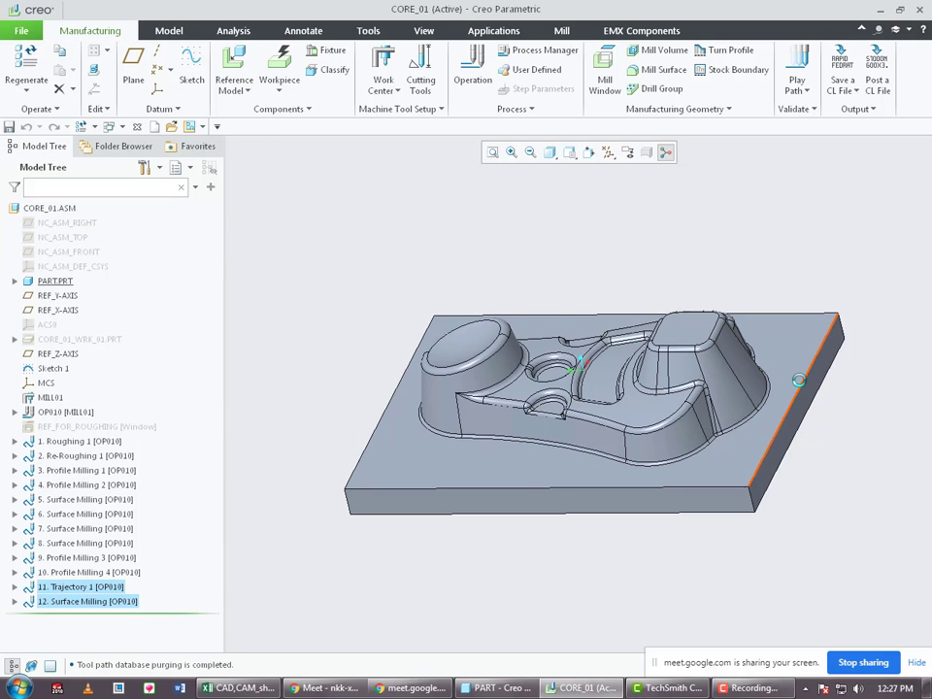
# Examine the square boss's top face and the surfaces around it, and clear the selection.
pyautogui.scroll(-4, 719, 373)
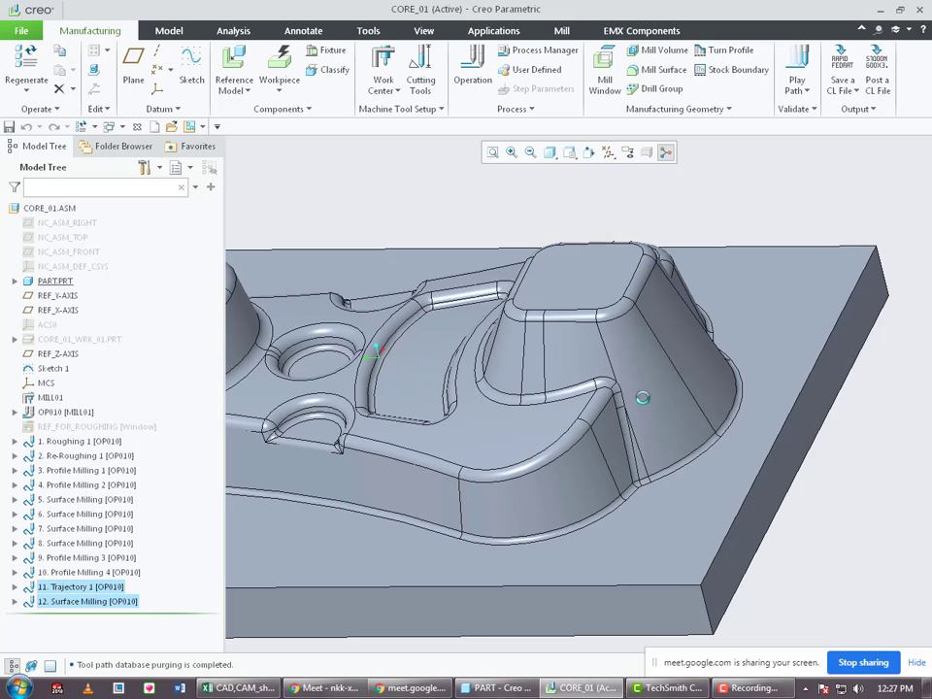
pyautogui.hotkey('ctrl', 'd')
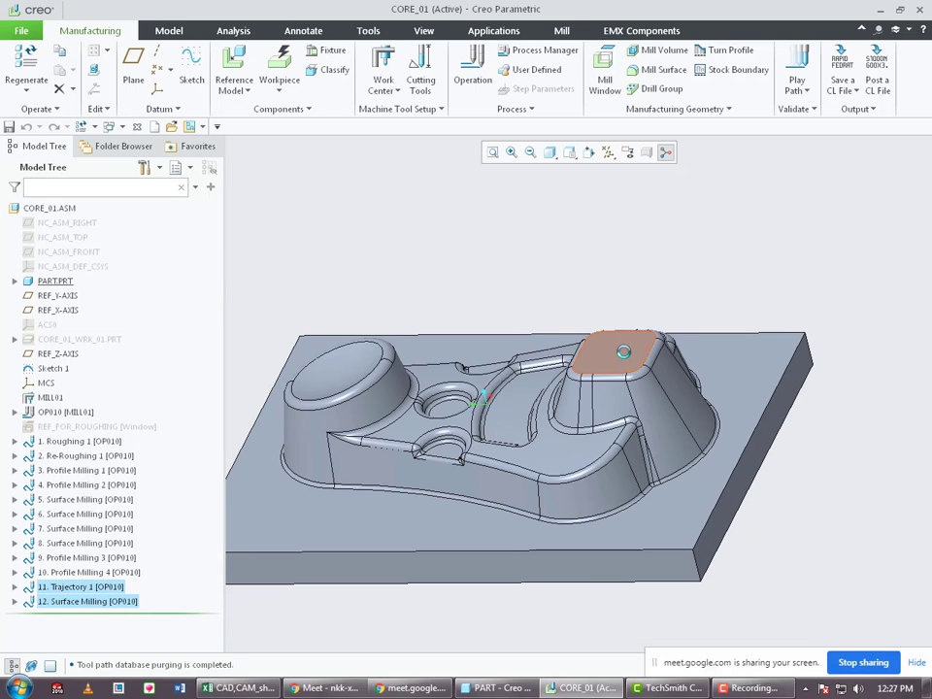
pyautogui.click(623, 351)
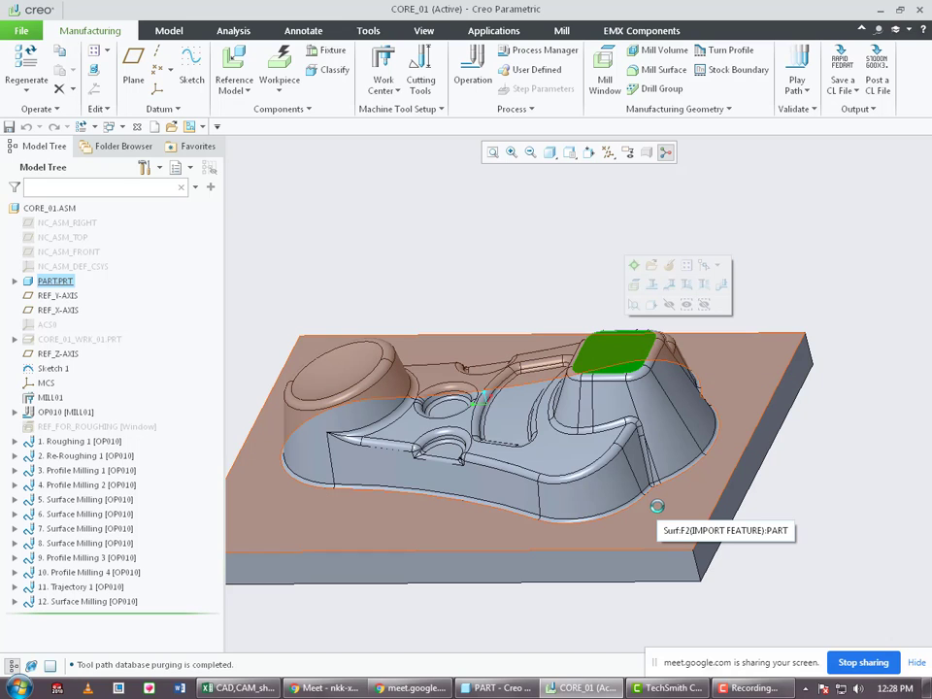
pyautogui.hotkey('ctrl', 'd')
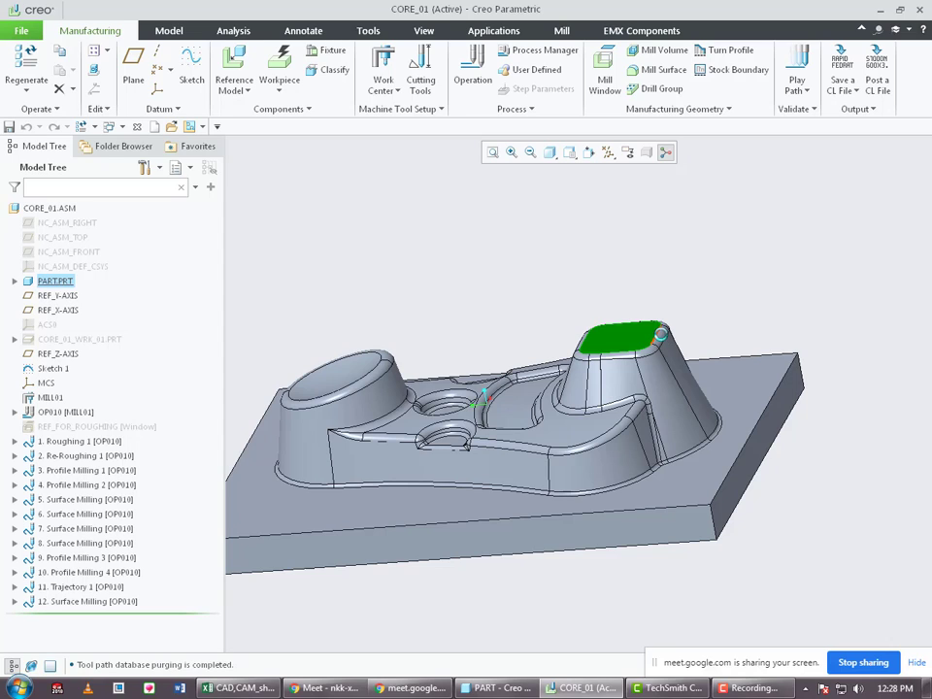
pyautogui.click(792, 298)
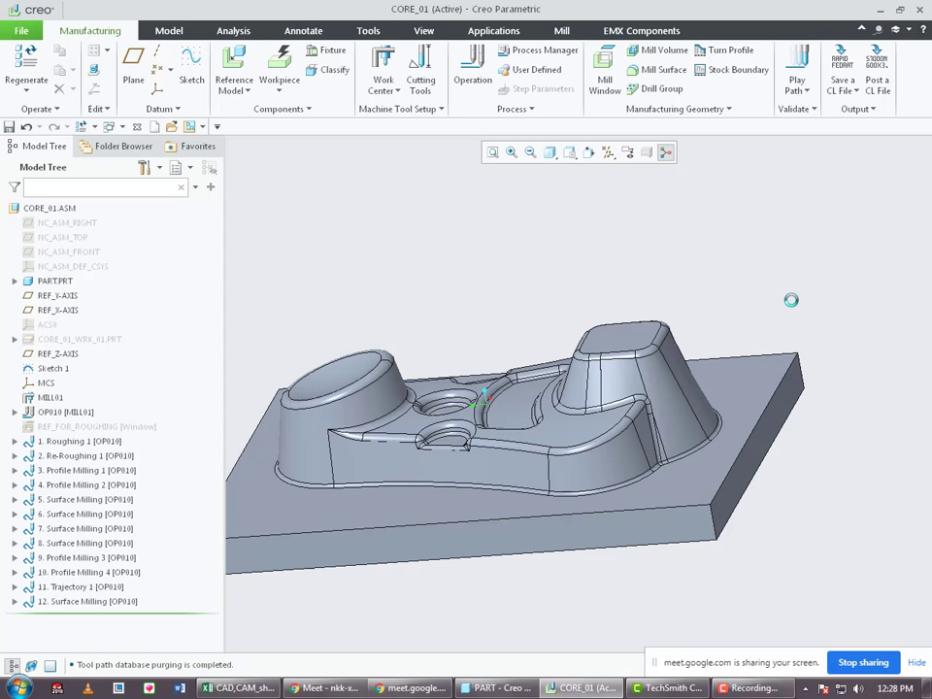
# Save the toolpath of 12. Surface Milling as CL file seq0012 on the Desktop, with MCD File output enabled.
pyautogui.click(843, 83)
pyautogui.click(777, 107)
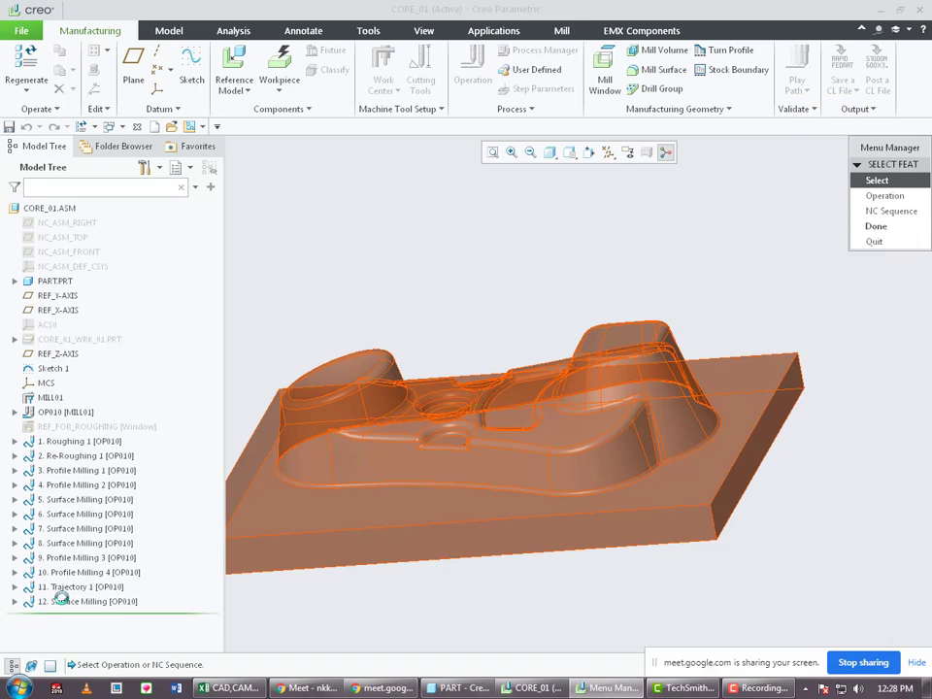
pyautogui.click(102, 602)
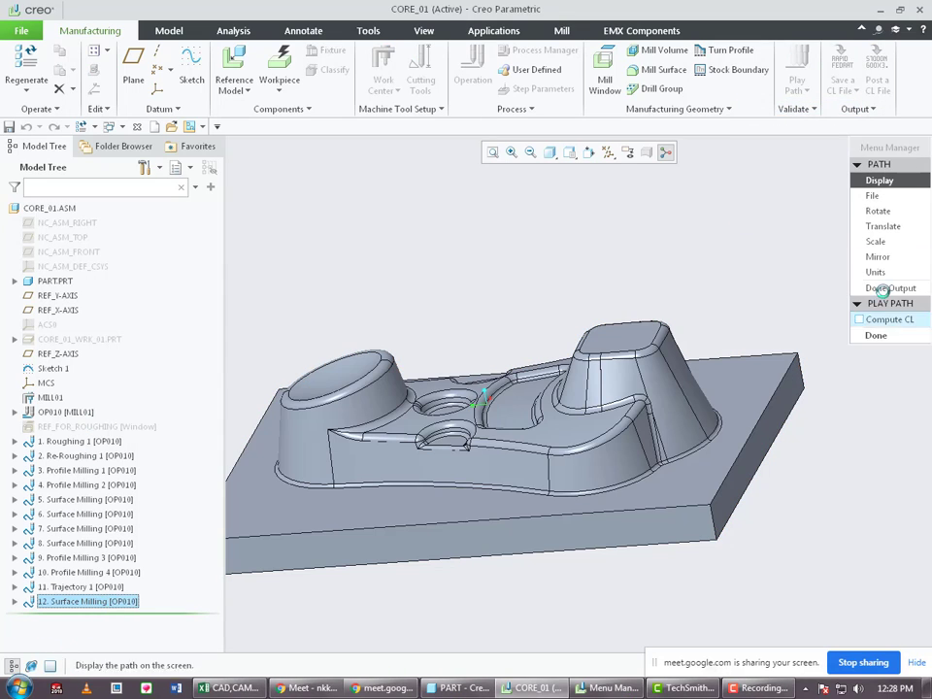
pyautogui.click(891, 194)
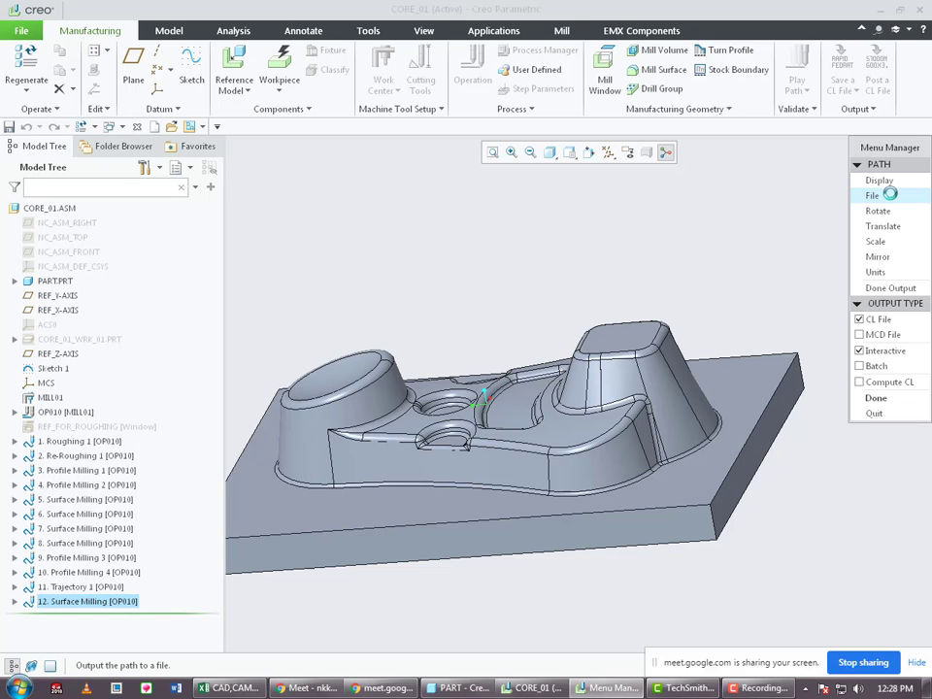
pyautogui.click(881, 334)
pyautogui.click(873, 398)
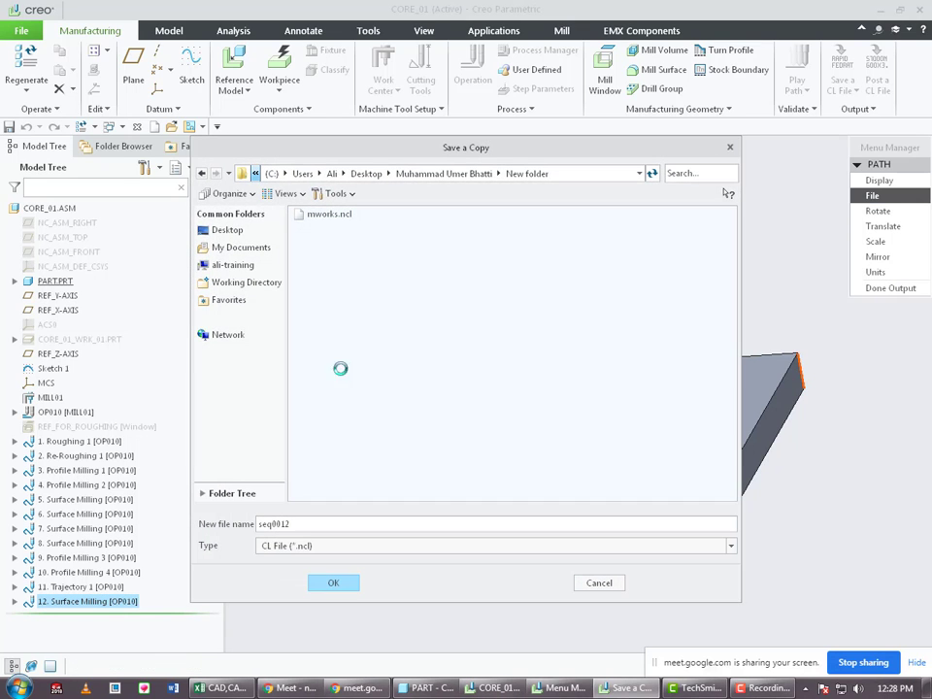
pyautogui.click(227, 229)
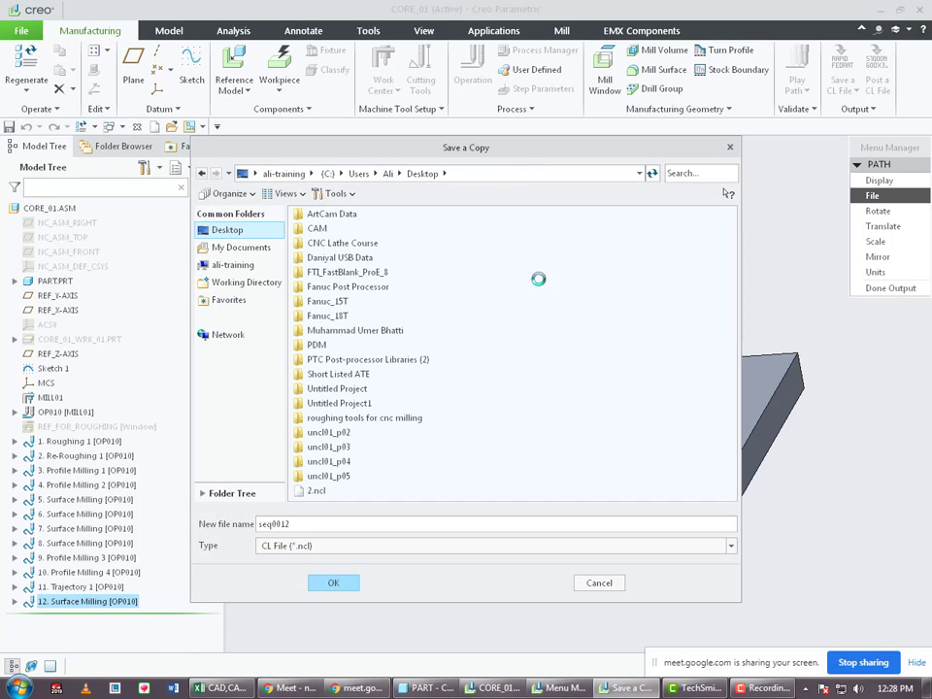
pyautogui.doubleClick(312, 528)
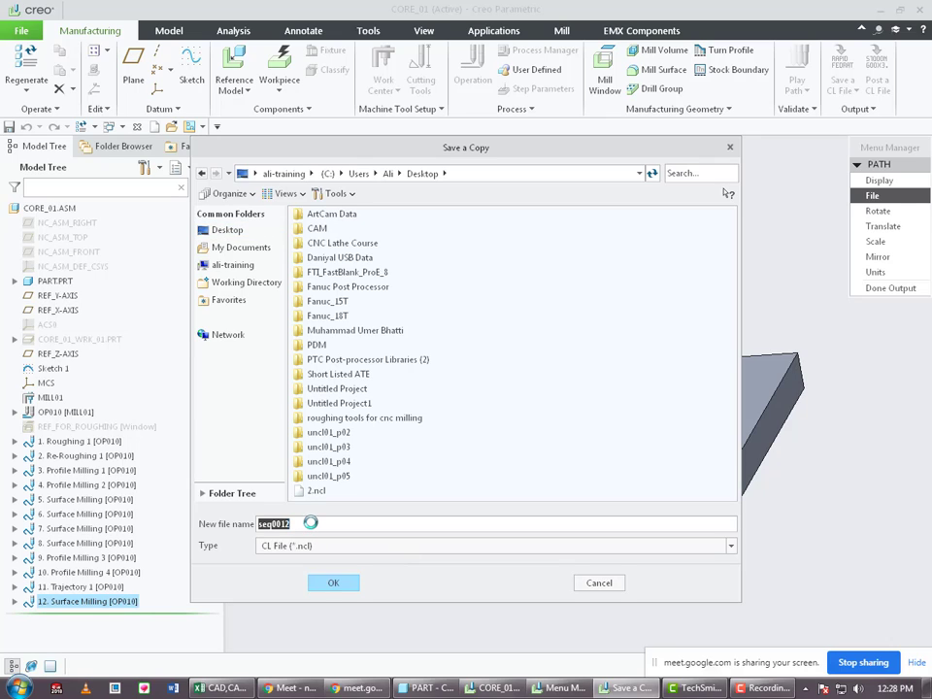
pyautogui.click(331, 583)
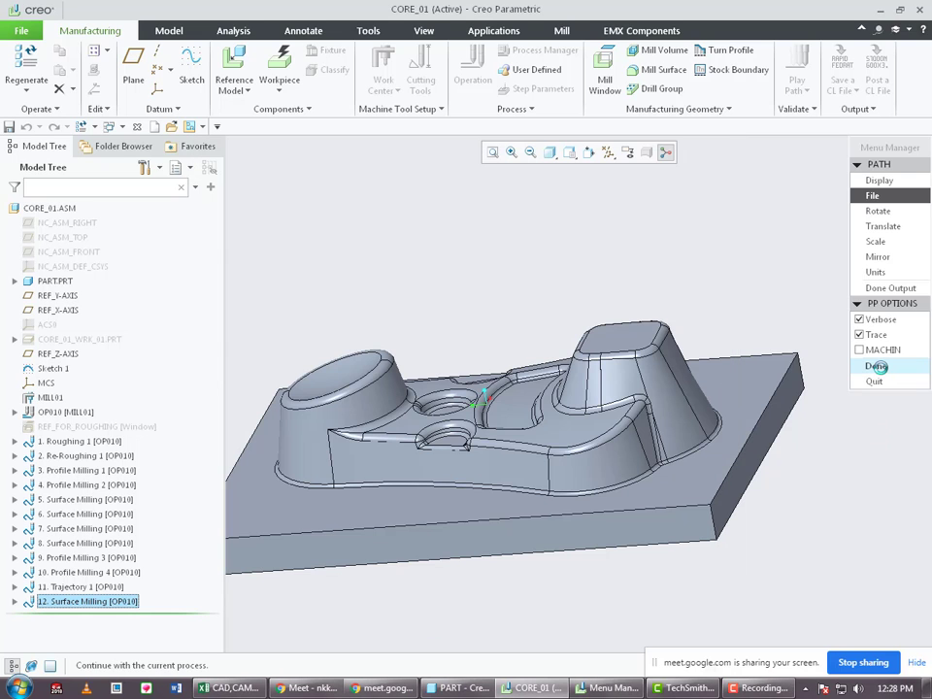
# Post-process the saved CL file with UNCX01.P54, keeping Verbose and Trace enabled, and finish the path output.
pyautogui.click(877, 366)
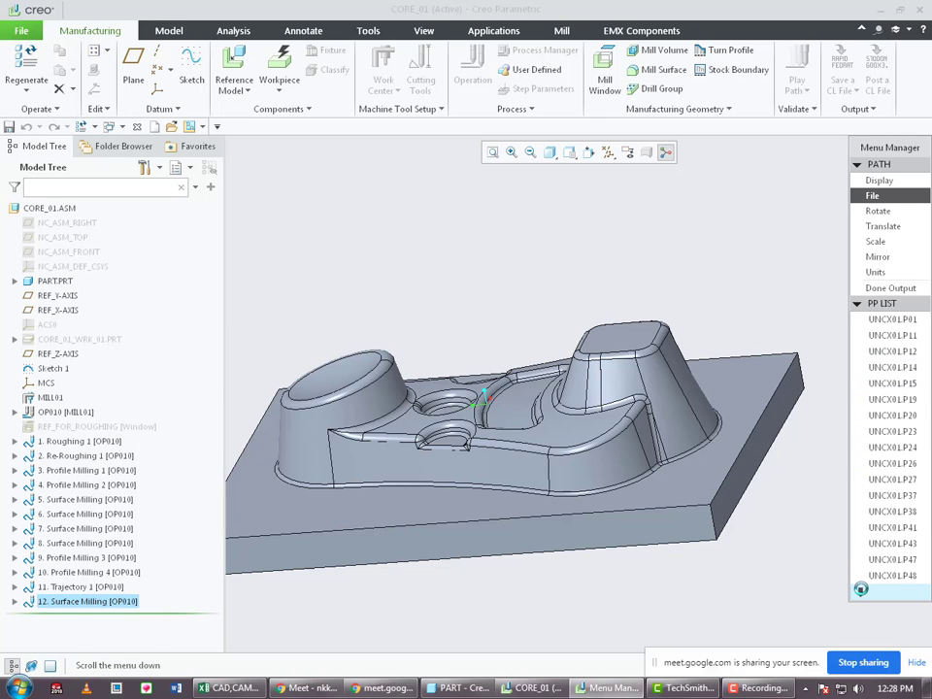
pyautogui.click(860, 592)
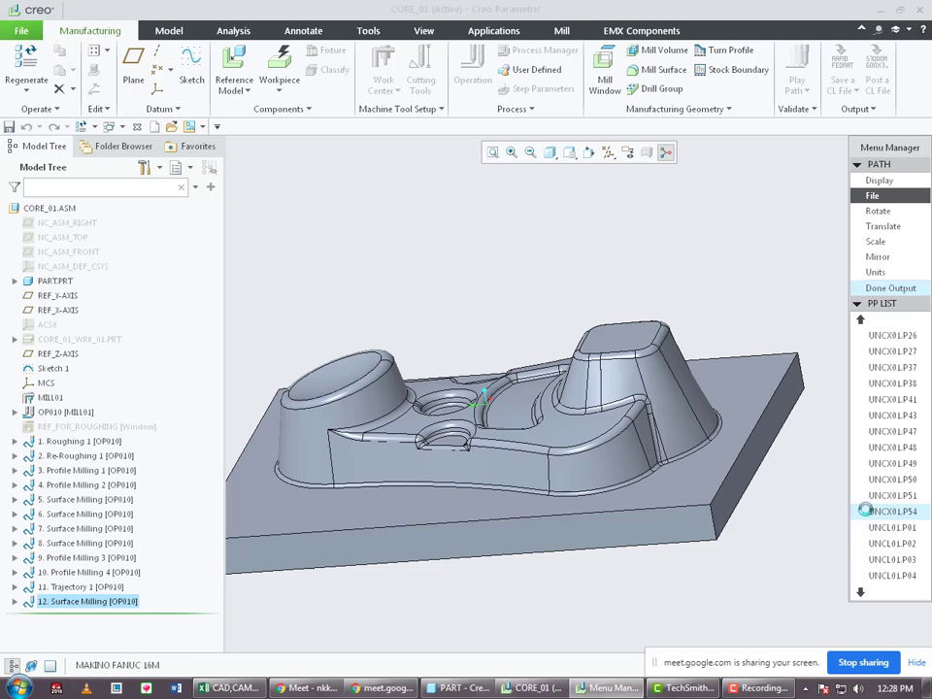
pyautogui.click(916, 511)
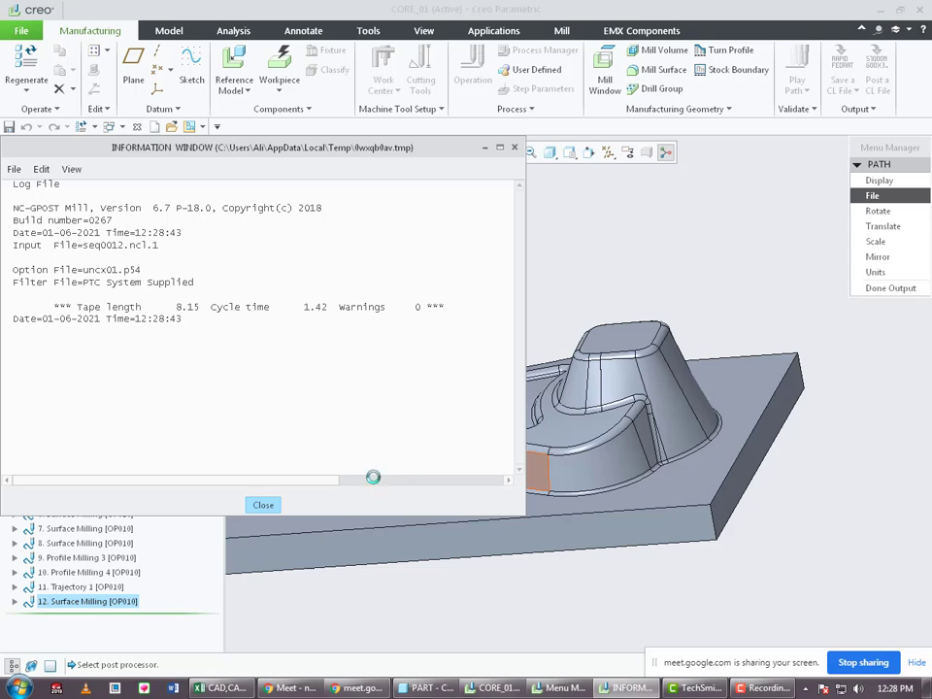
pyautogui.scroll(4, 805, 418)
pyautogui.moveTo(804, 425); pyautogui.dragTo(709, 435, button='middle')
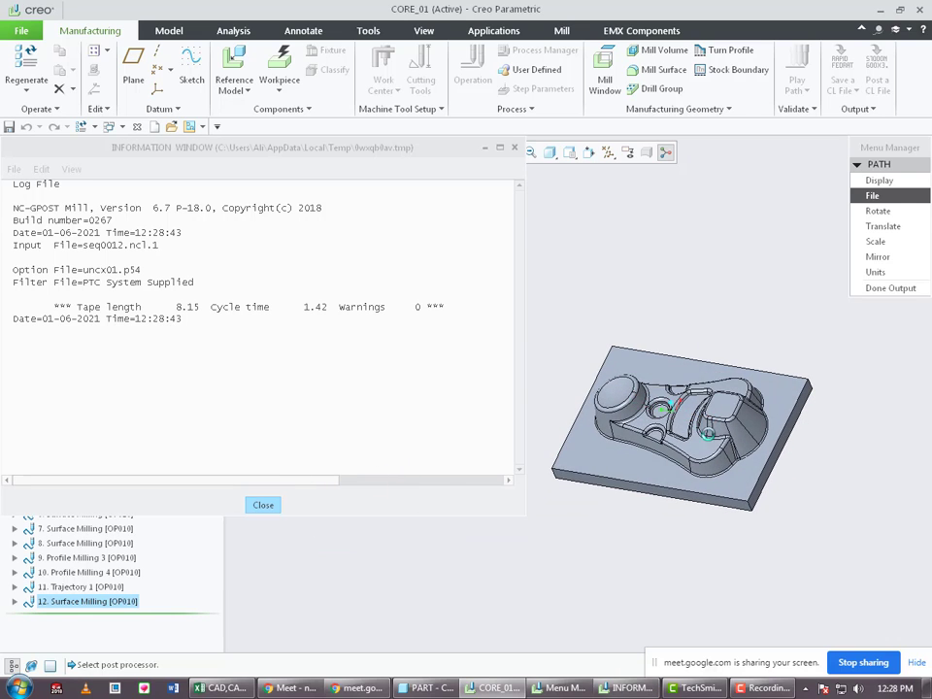
pyautogui.scroll(-5, 708, 434)
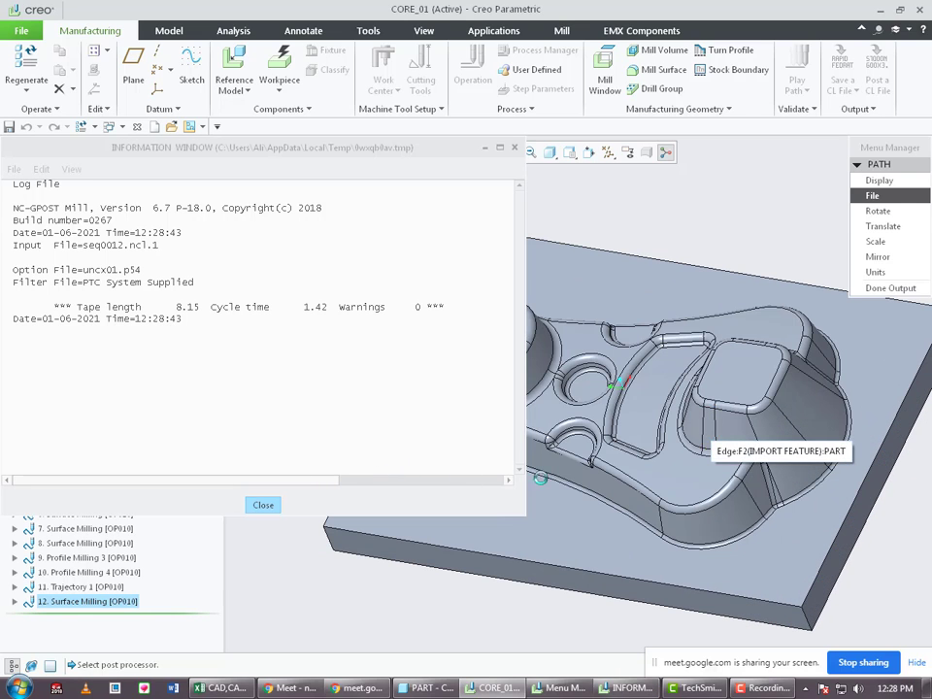
pyautogui.scroll(3, 775, 501)
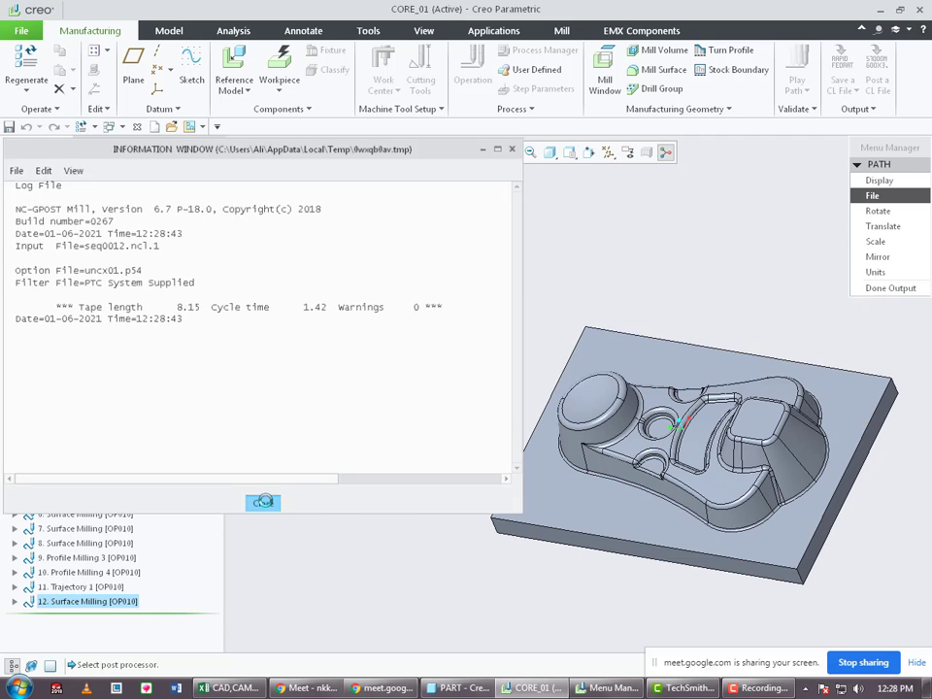
pyautogui.click(263, 503)
pyautogui.click(890, 289)
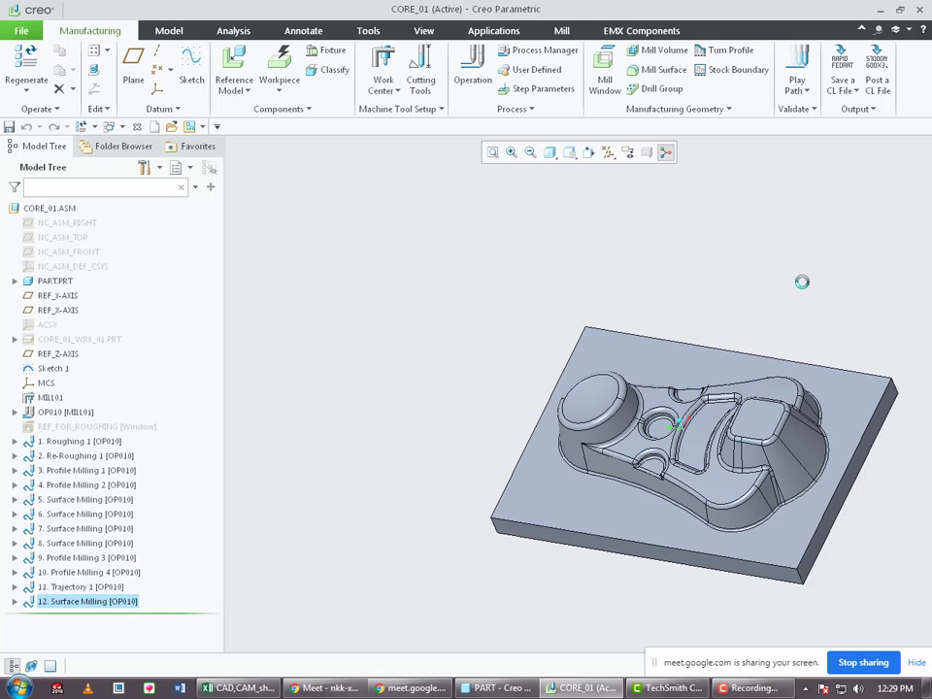
# Create a CL output set named Seq12_12em_L75 for saving a CL file for a set.
pyautogui.click(801, 254)
pyautogui.scroll(2, 499, 327)
pyautogui.scroll(-4, 631, 423)
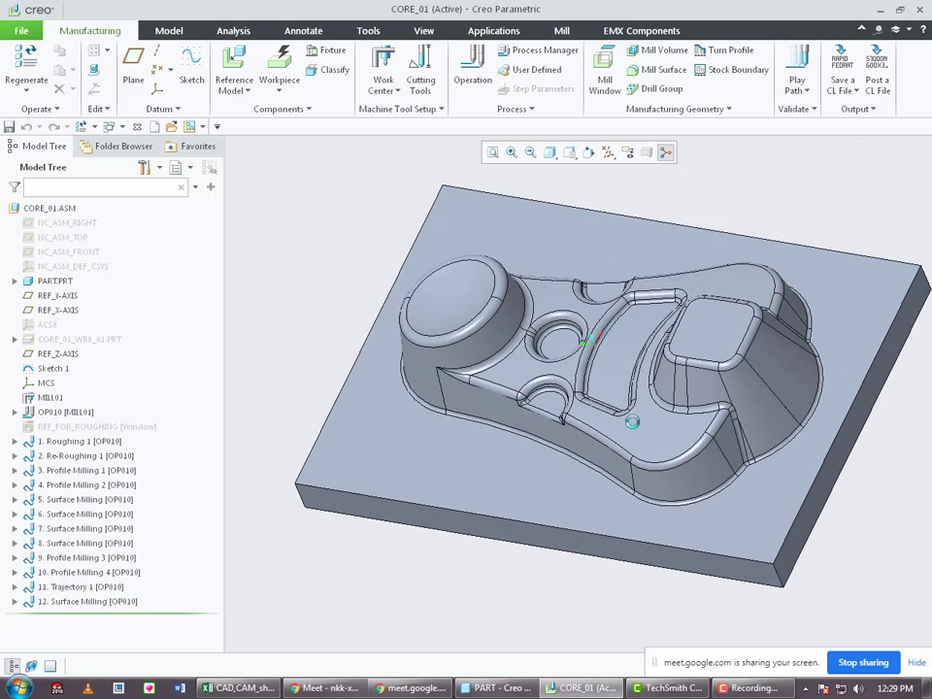
pyautogui.scroll(-3, 632, 421)
pyautogui.scroll(3, 622, 444)
pyautogui.click(850, 88)
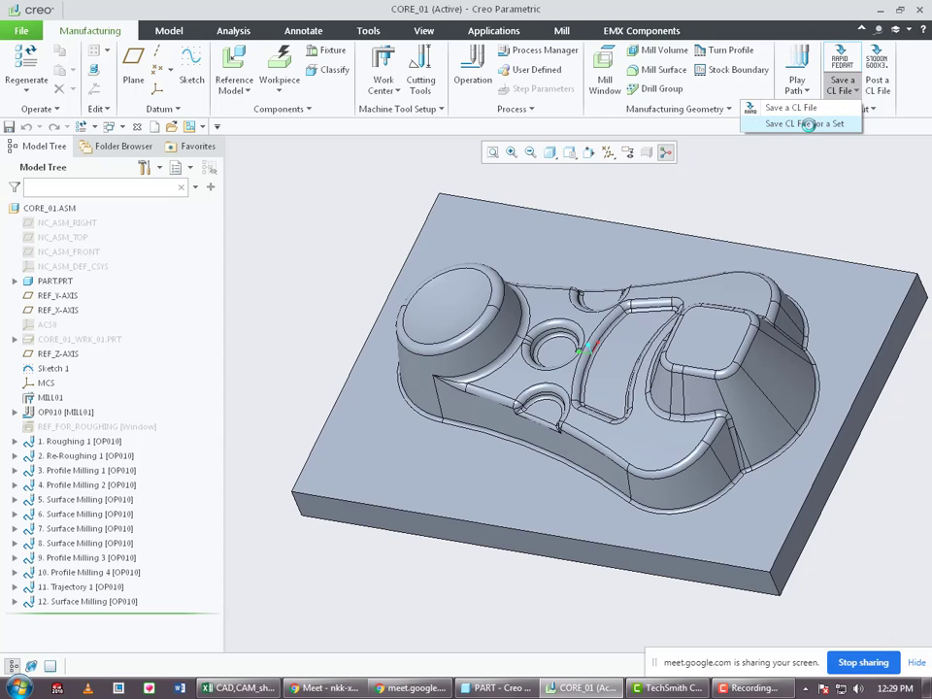
pyautogui.click(808, 125)
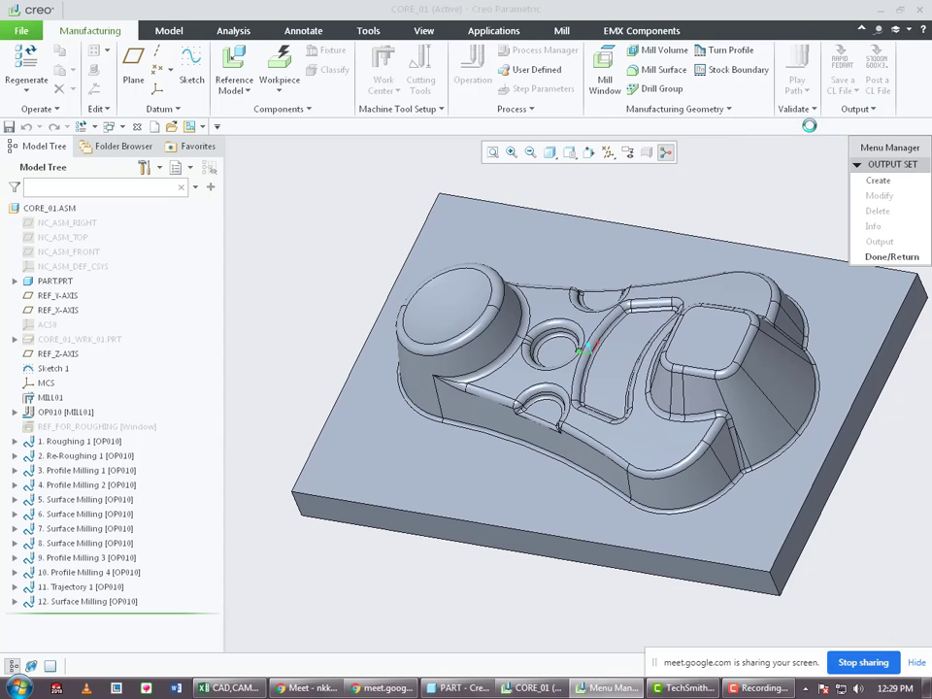
pyautogui.click(867, 180)
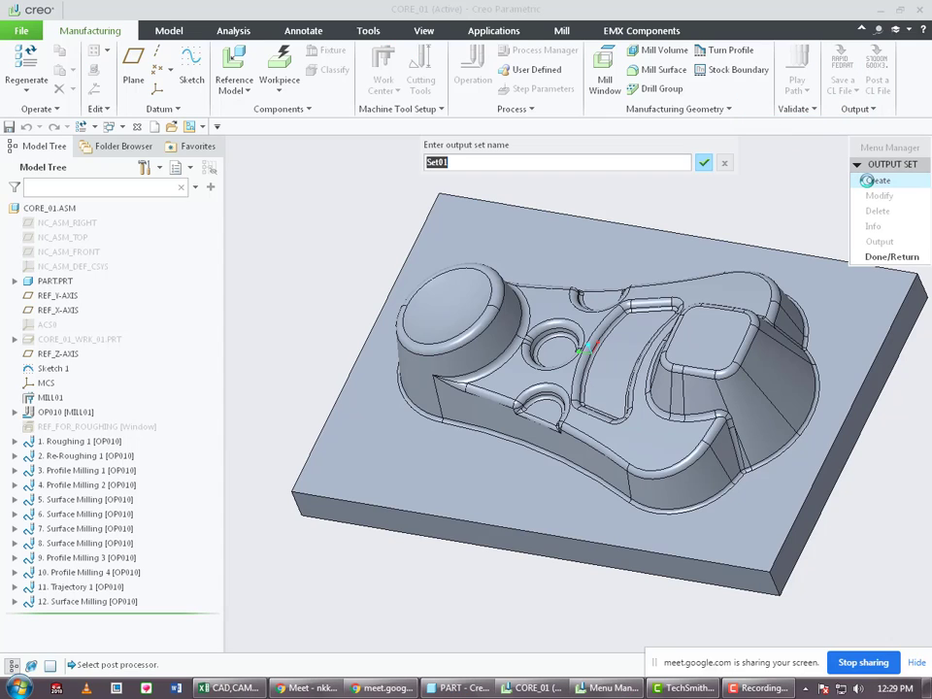
pyautogui.click(454, 163)
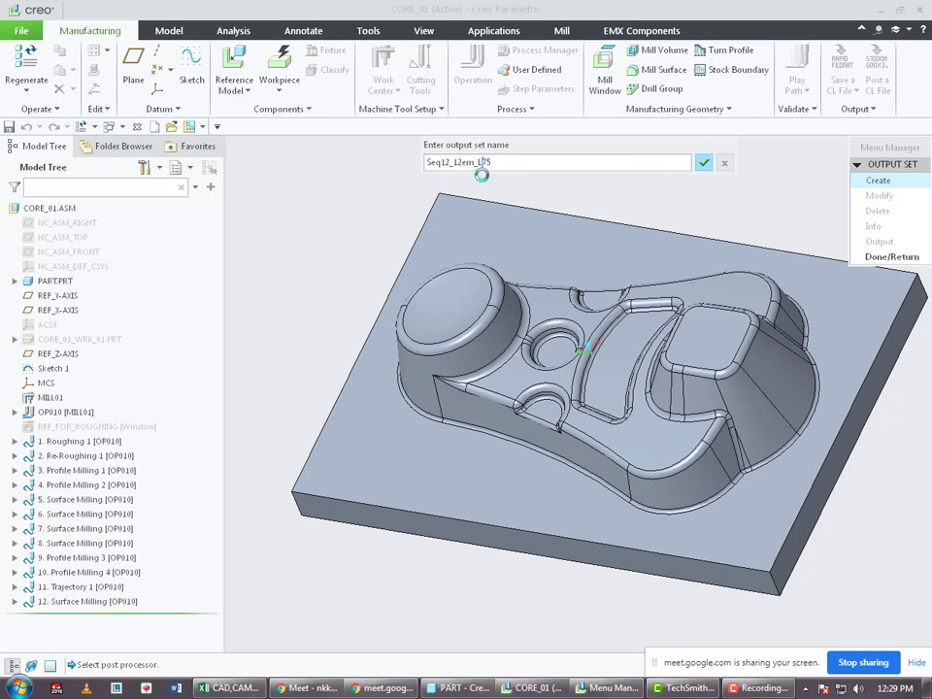
pyautogui.click(701, 162)
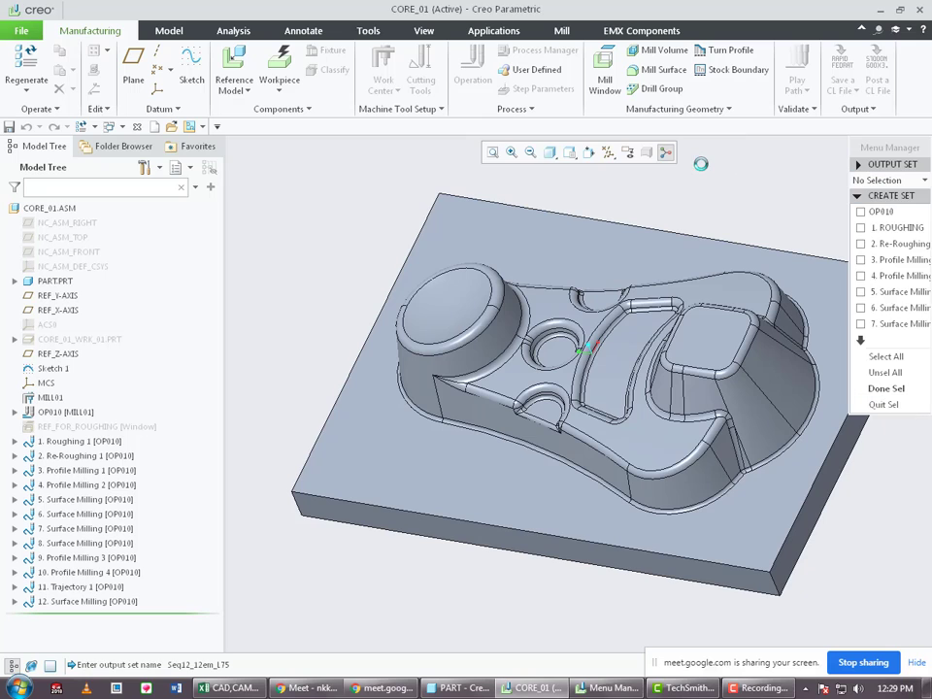
# Include the 11. Trajectory Milling and 12. Surface Milling sequences in the output set and finish the selection.
pyautogui.moveTo(874, 155); pyautogui.dragTo(289, 153)
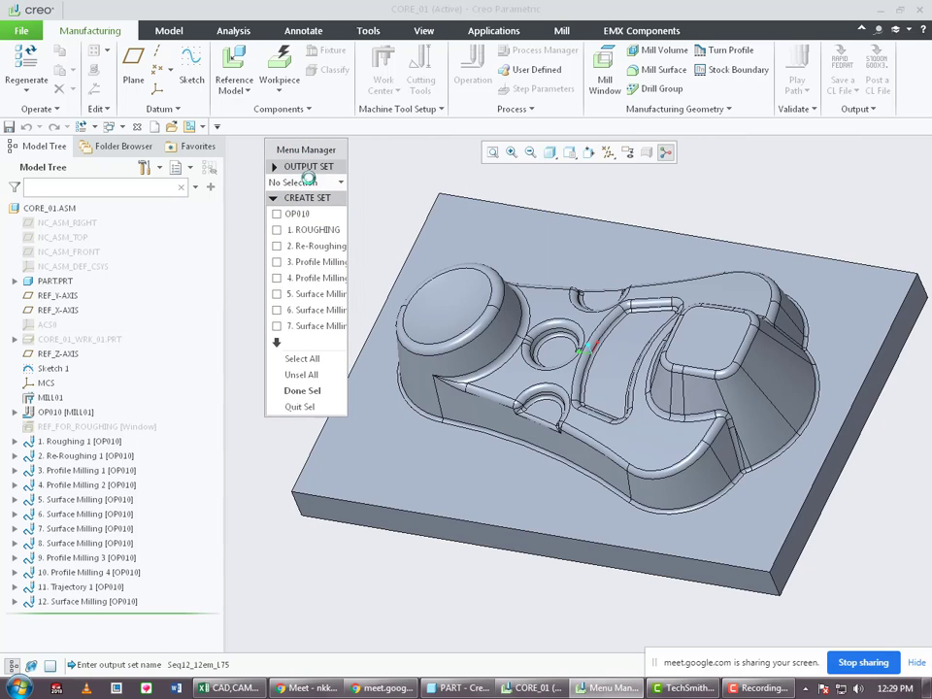
pyautogui.click(279, 342)
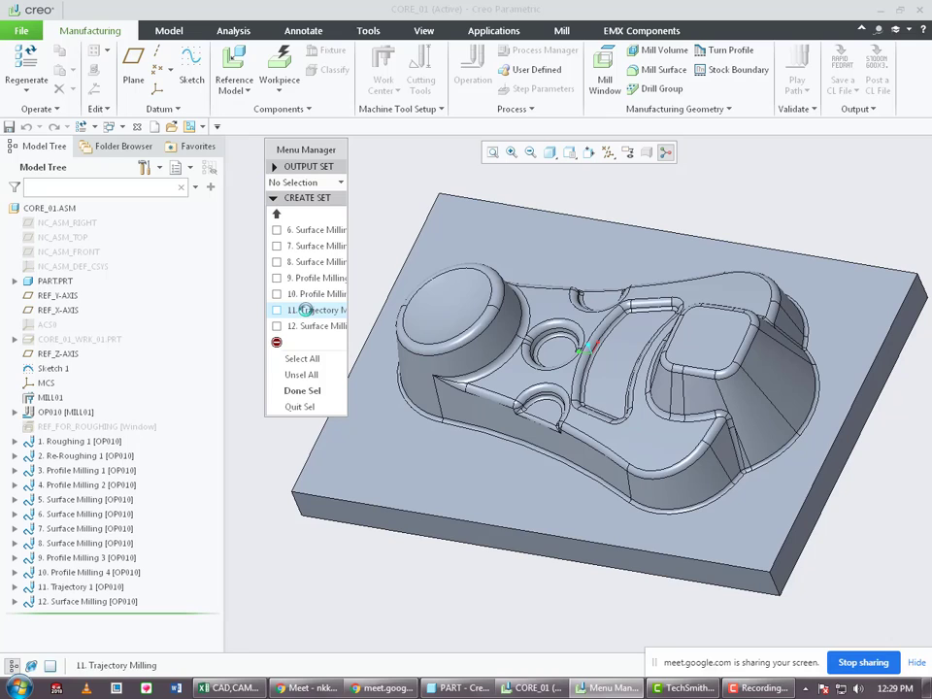
pyautogui.click(305, 310)
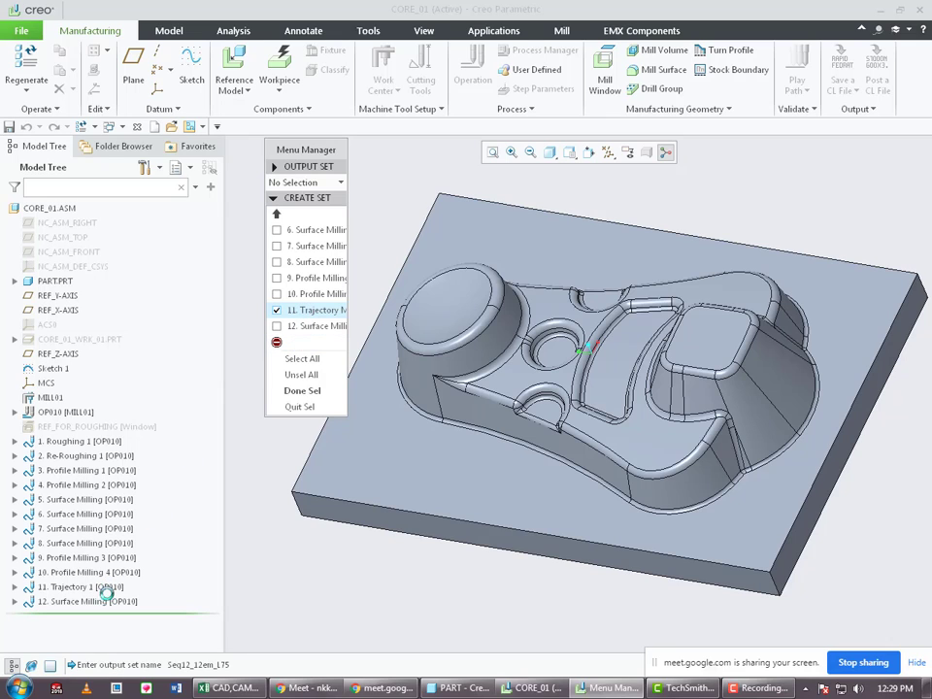
pyautogui.click(310, 326)
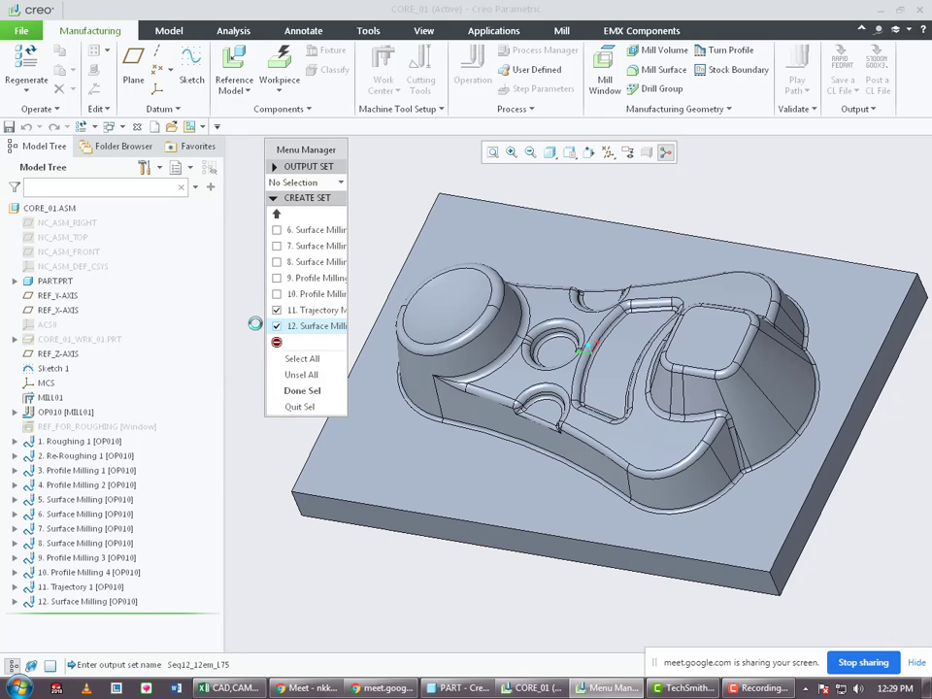
pyautogui.click(303, 390)
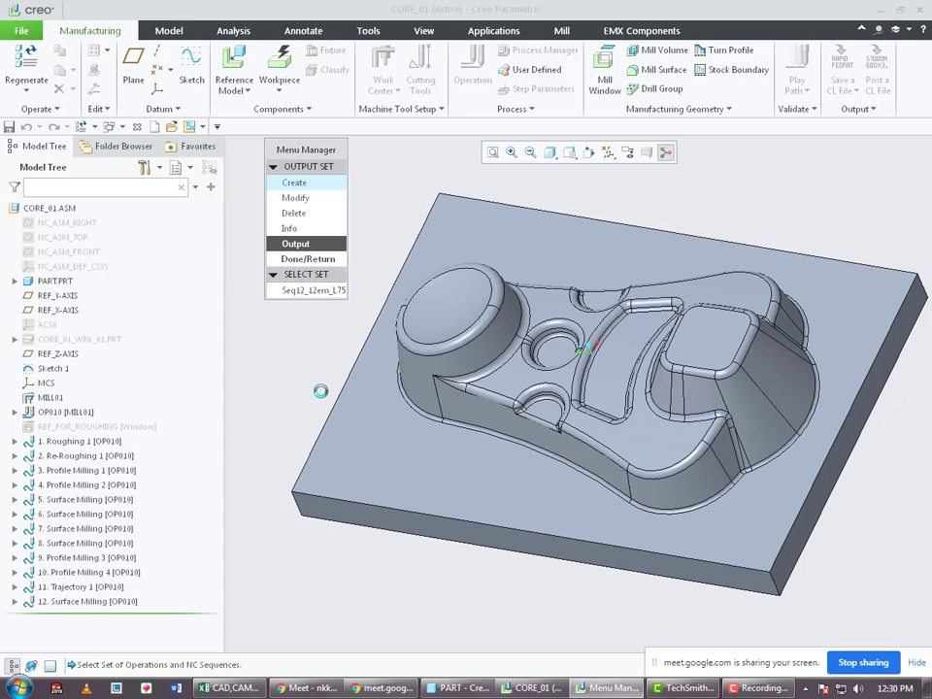
# Output the Seq12_12em_L75 set as a CL file with MCD File output enabled.
pyautogui.click(289, 290)
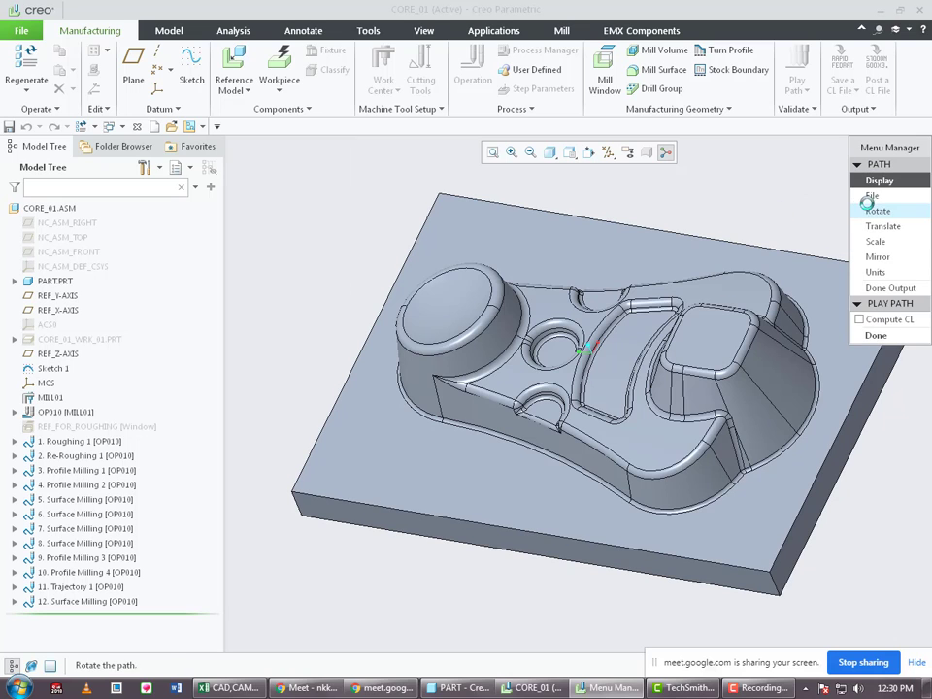
pyautogui.click(874, 195)
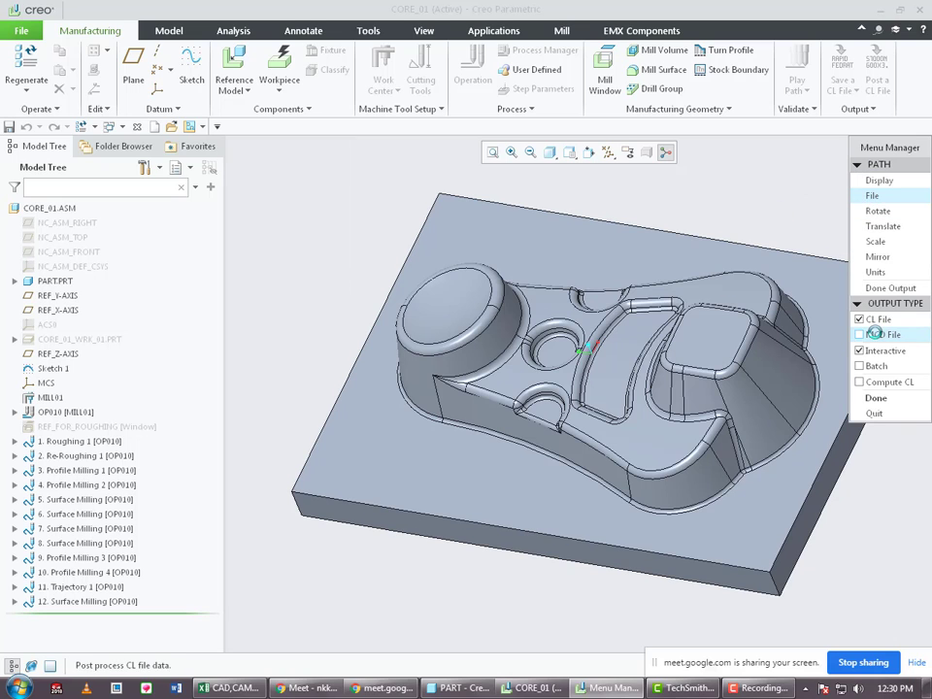
pyautogui.click(878, 334)
pyautogui.click(877, 400)
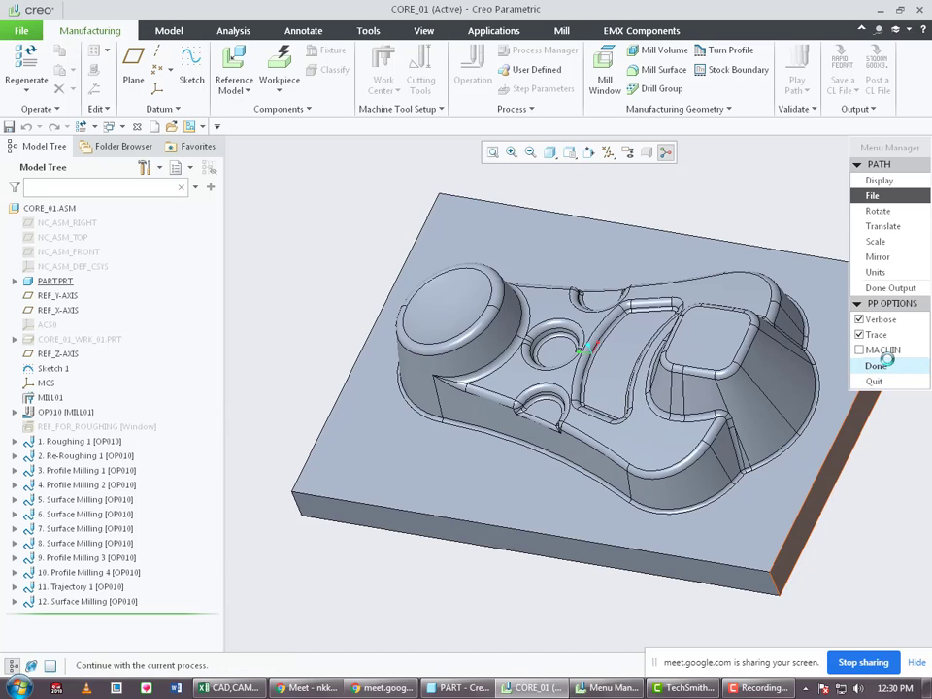
# Post-process the set's CL file with UNCX01.P54, keeping Verbose and Trace enabled, and finish the path output.
pyautogui.click(885, 362)
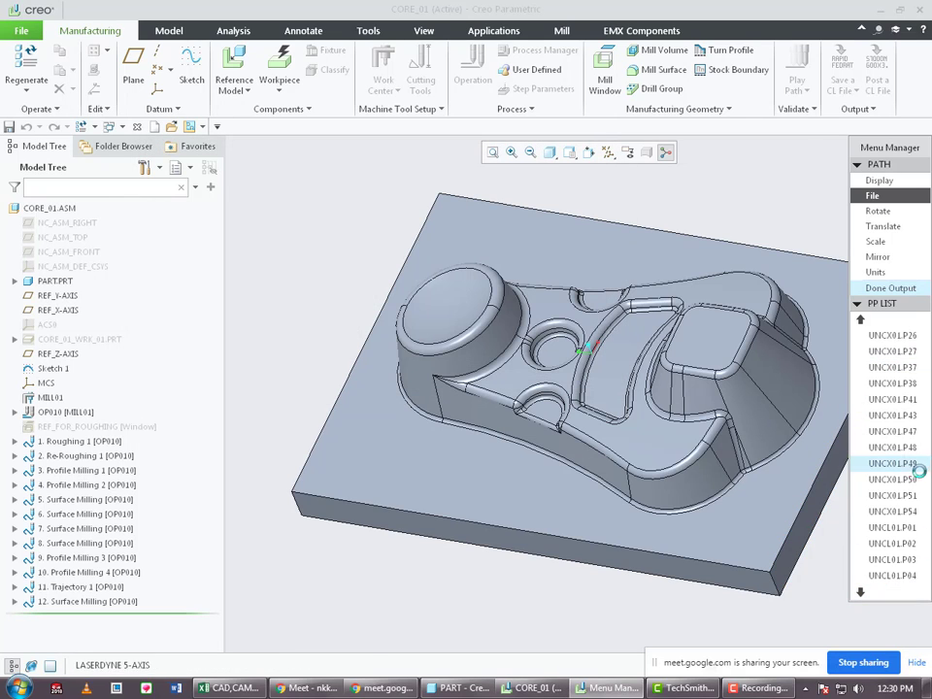
pyautogui.click(893, 511)
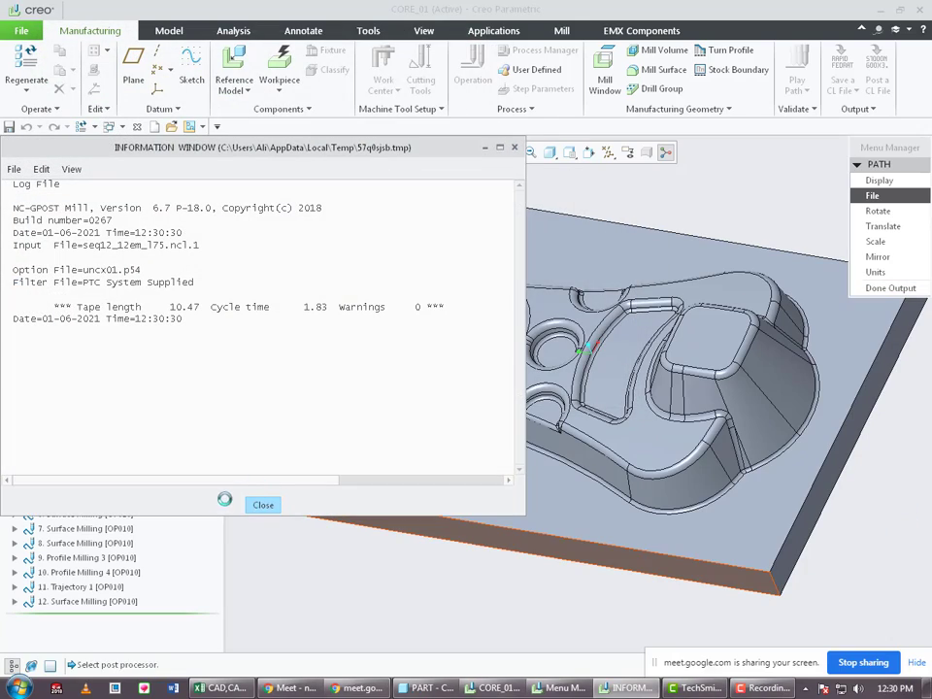
pyautogui.click(262, 506)
pyautogui.click(890, 289)
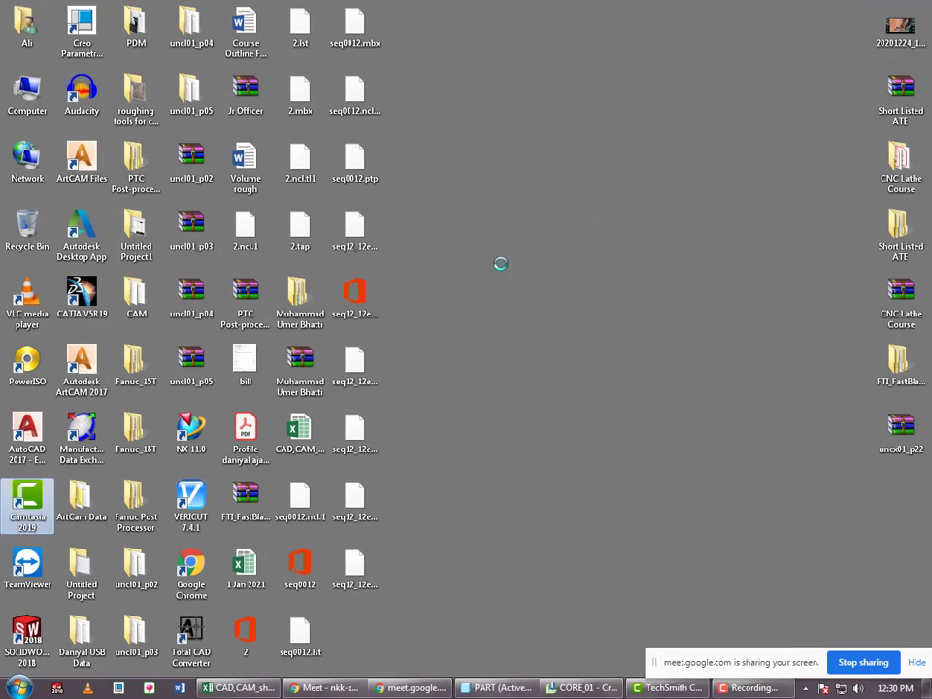
# On the Windows desktop, set seq12_12em_l75.ptp and seq0012.ptp apart from the other output files.
pyautogui.click(501, 264)
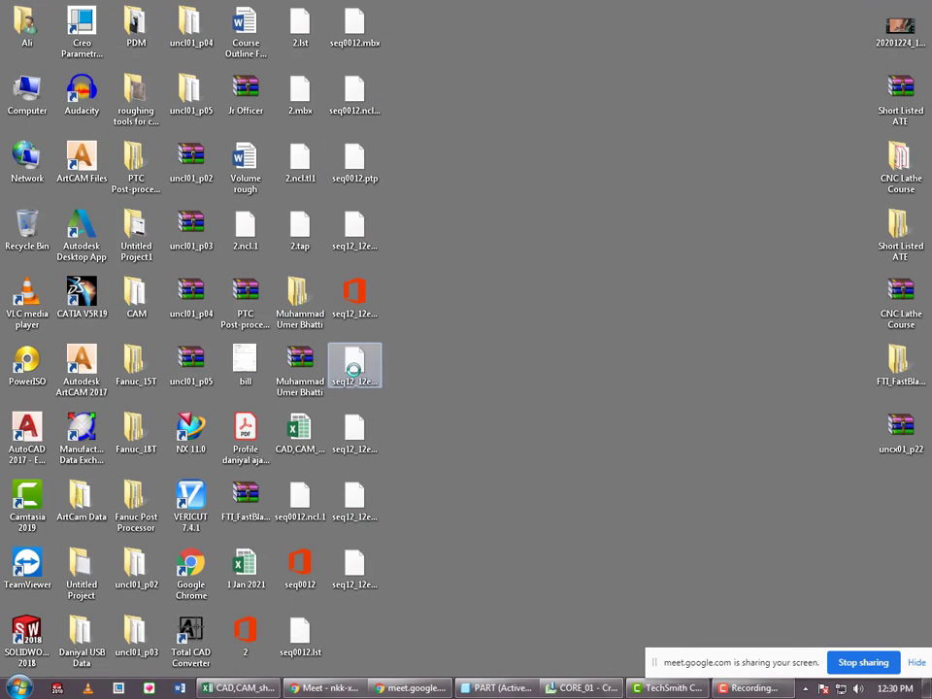
pyautogui.click(356, 571)
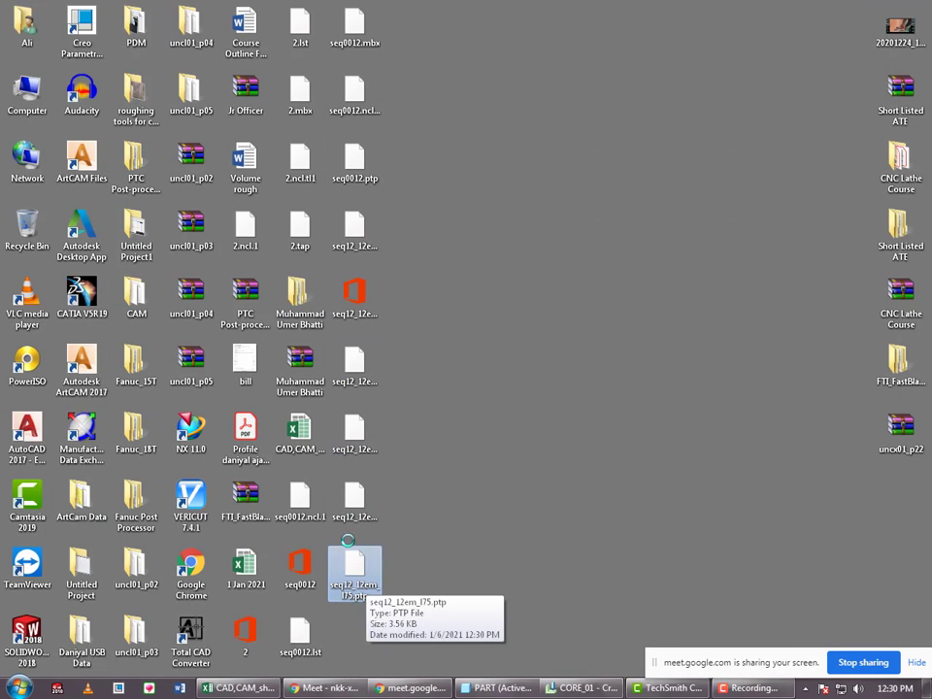
pyautogui.click(423, 521)
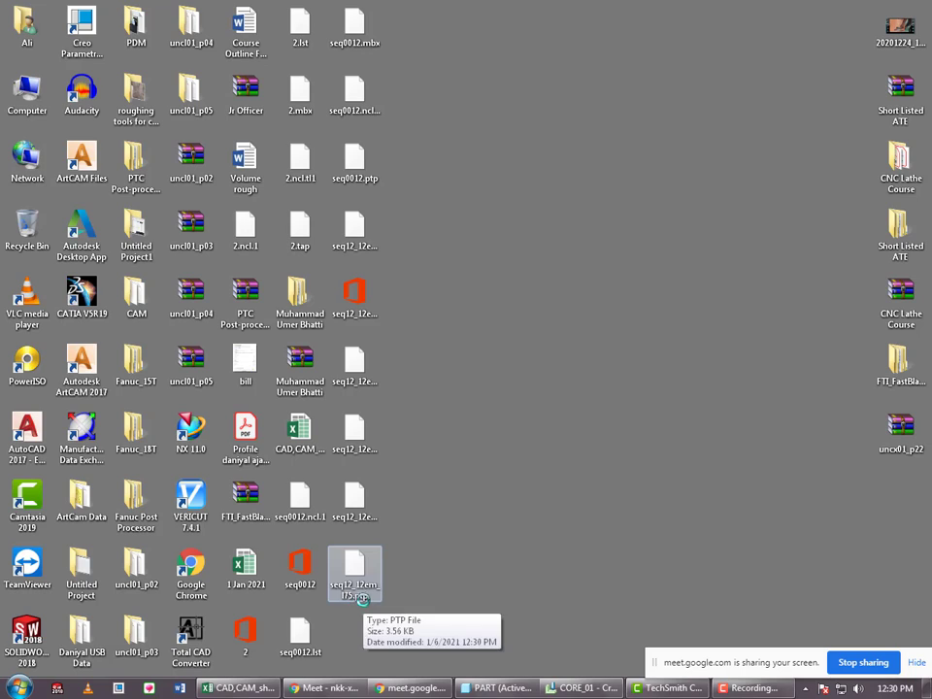
pyautogui.moveTo(355, 602); pyautogui.dragTo(847, 571)
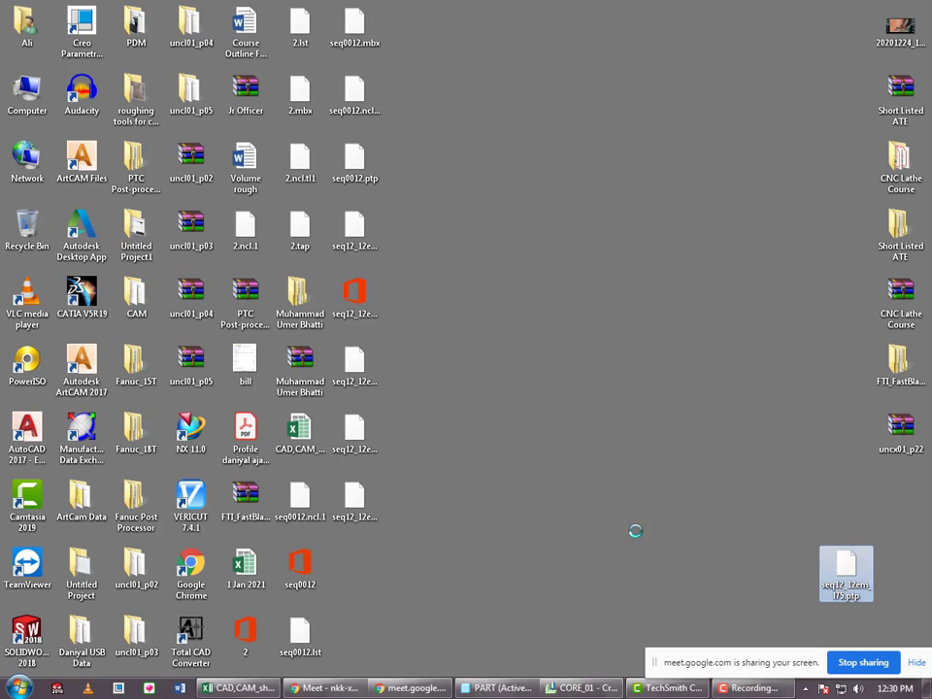
pyautogui.moveTo(354, 238); pyautogui.dragTo(846, 505)
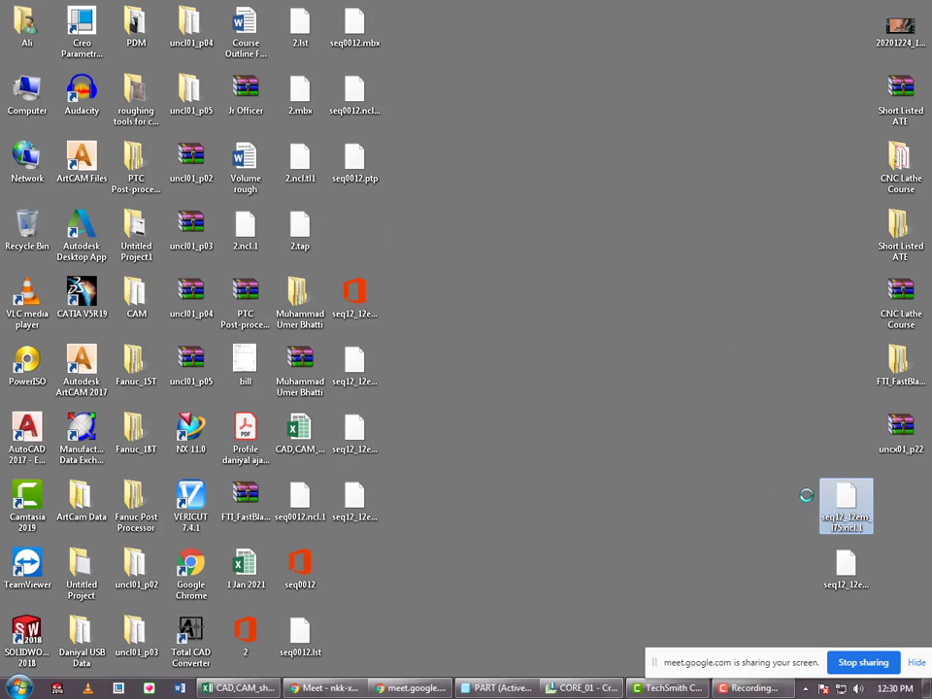
pyautogui.moveTo(376, 205); pyautogui.dragTo(375, 207)
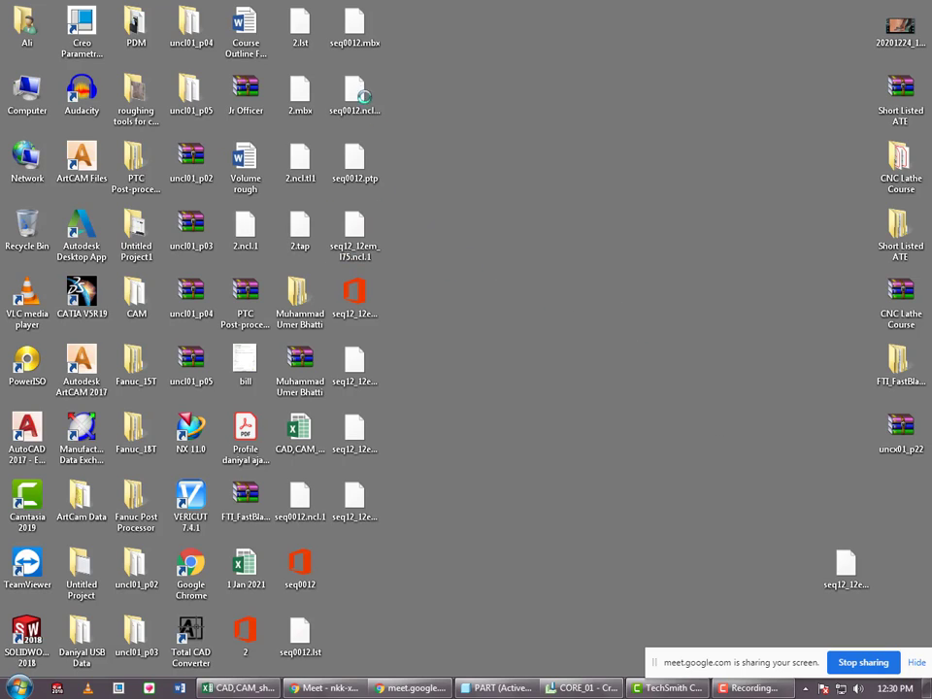
pyautogui.moveTo(354, 161); pyautogui.dragTo(854, 503)
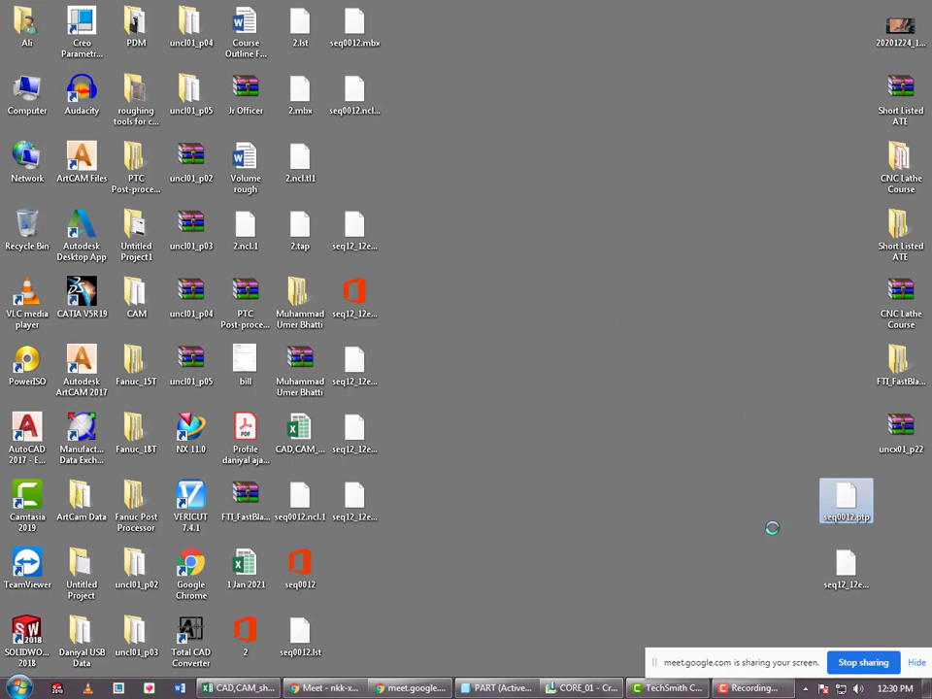
# Permanently delete the remaining seq0012 and seq12_12em_l75 output files from the desktop, keeping the two .ptp files.
pyautogui.click(805, 605)
pyautogui.moveTo(412, 2)
pyautogui.mouseDown()
pyautogui.moveTo(350, 375)
pyautogui.moveTo(339, 504)
pyautogui.moveTo(311, 590)
pyautogui.moveTo(277, 610)
pyautogui.moveTo(292, 582)
pyautogui.mouseUp()
pyautogui.click(301, 464)
pyautogui.hotkey('shift', 'Delete')
pyautogui.press('Return')
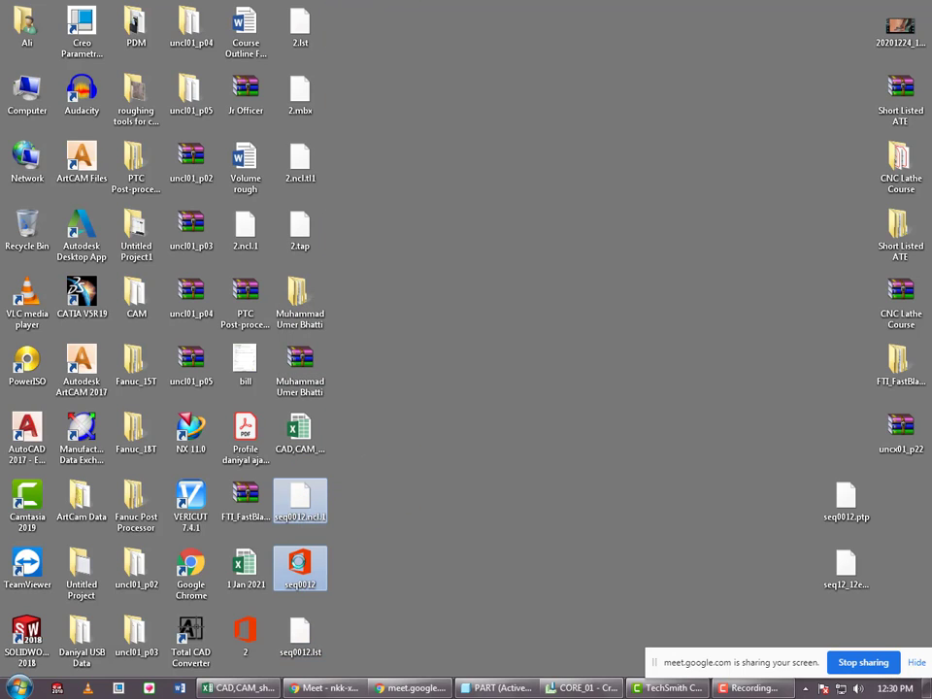
pyautogui.hotkey('shift', 'Delete')
pyautogui.press('Return')
pyautogui.click(296, 627)
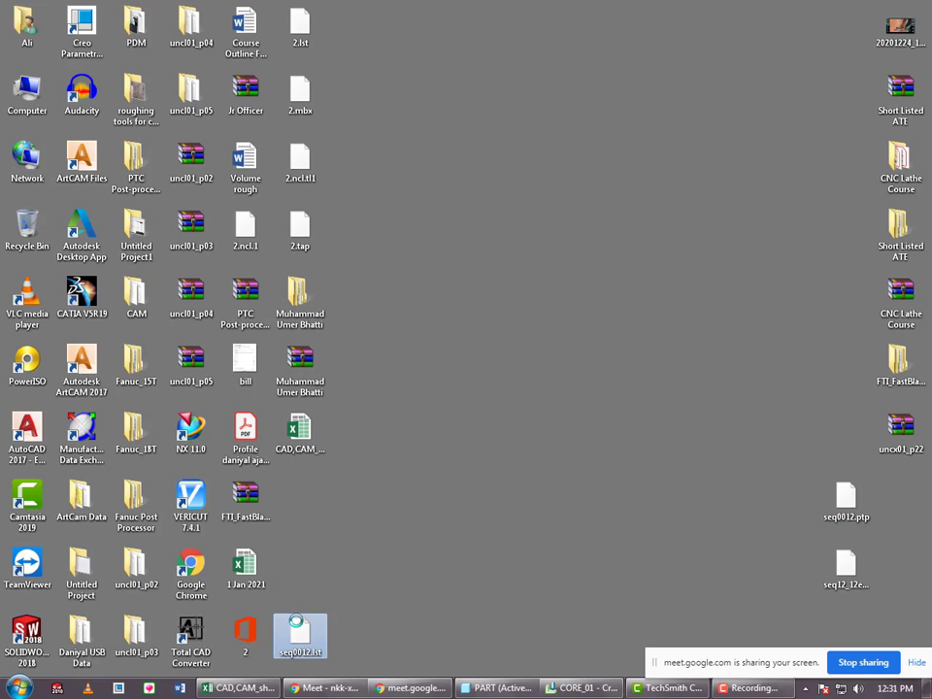
pyautogui.hotkey('shift', 'Delete')
pyautogui.press('Return')
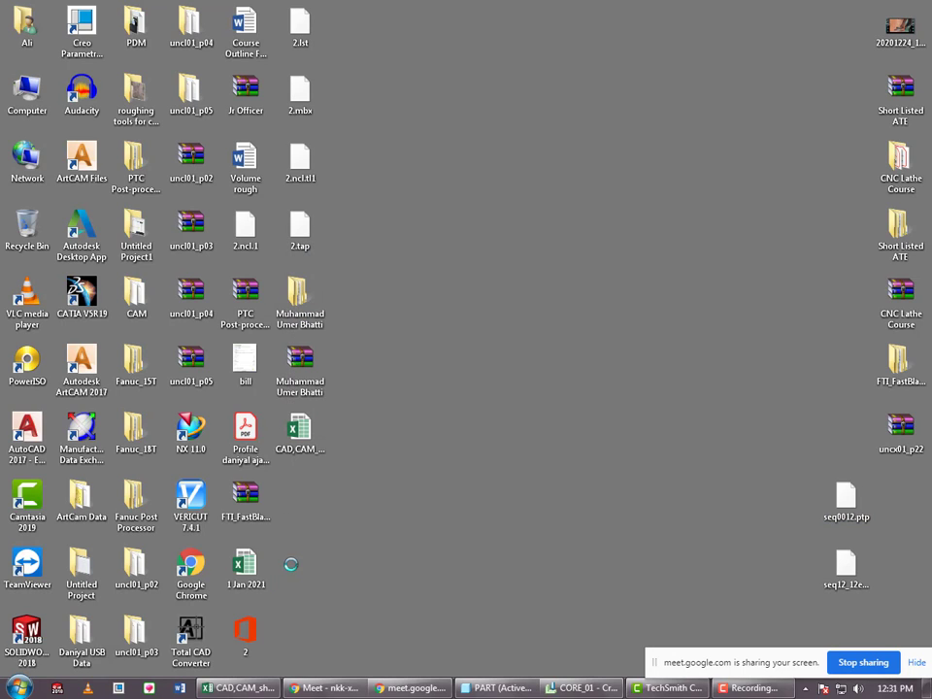
# Place the two .ptp files side by side mid-desktop and open seq0012.ptp in Notepad as its default program.
pyautogui.moveTo(846, 497); pyautogui.dragTo(462, 369)
pyautogui.moveTo(846, 567); pyautogui.dragTo(490, 350)
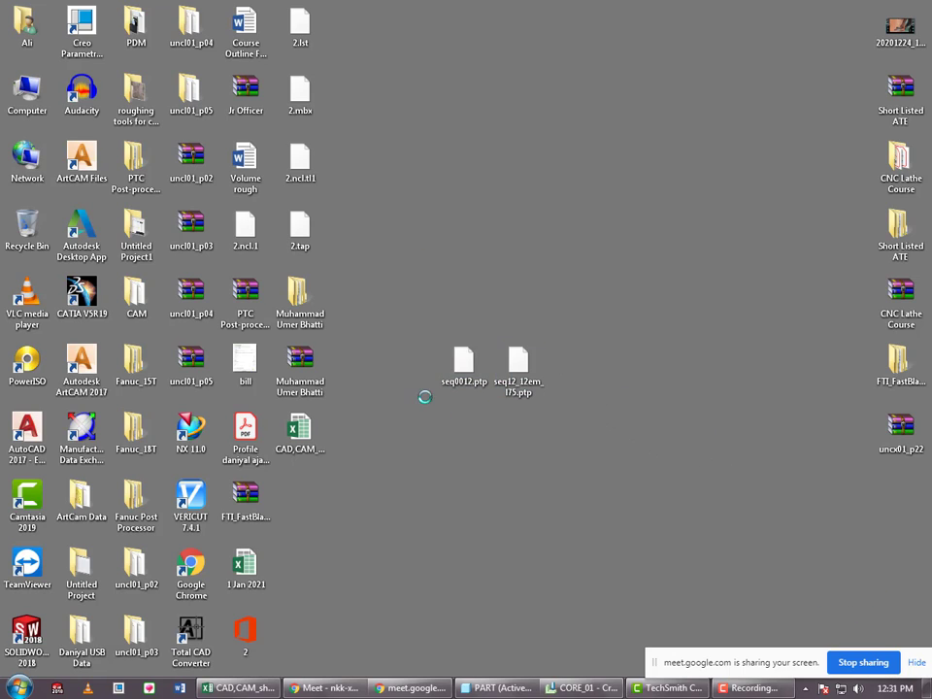
pyautogui.click(452, 362)
pyautogui.rightClick(454, 365)
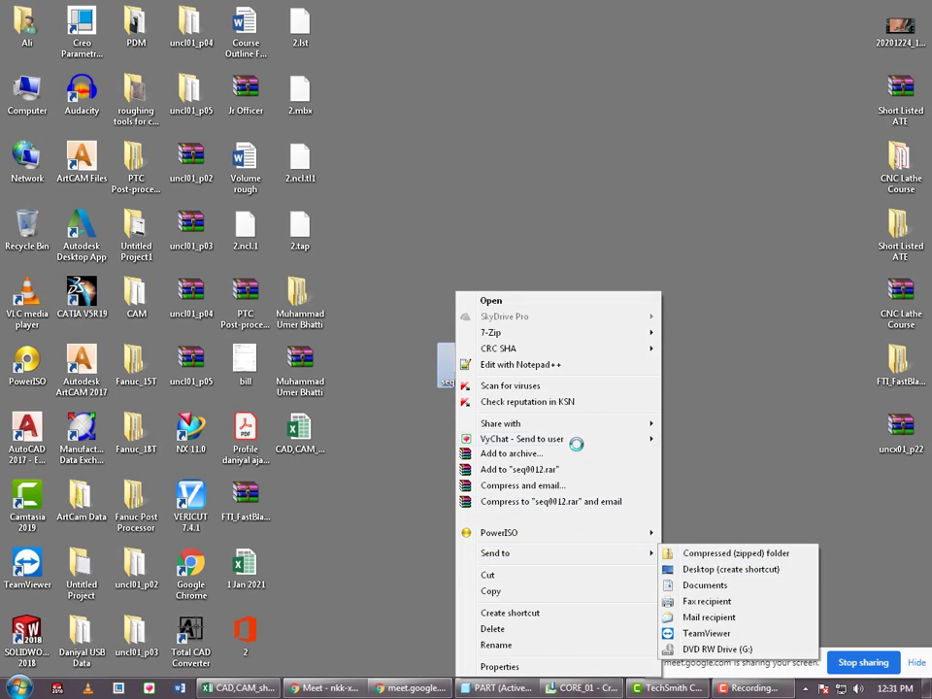
pyautogui.click(587, 301)
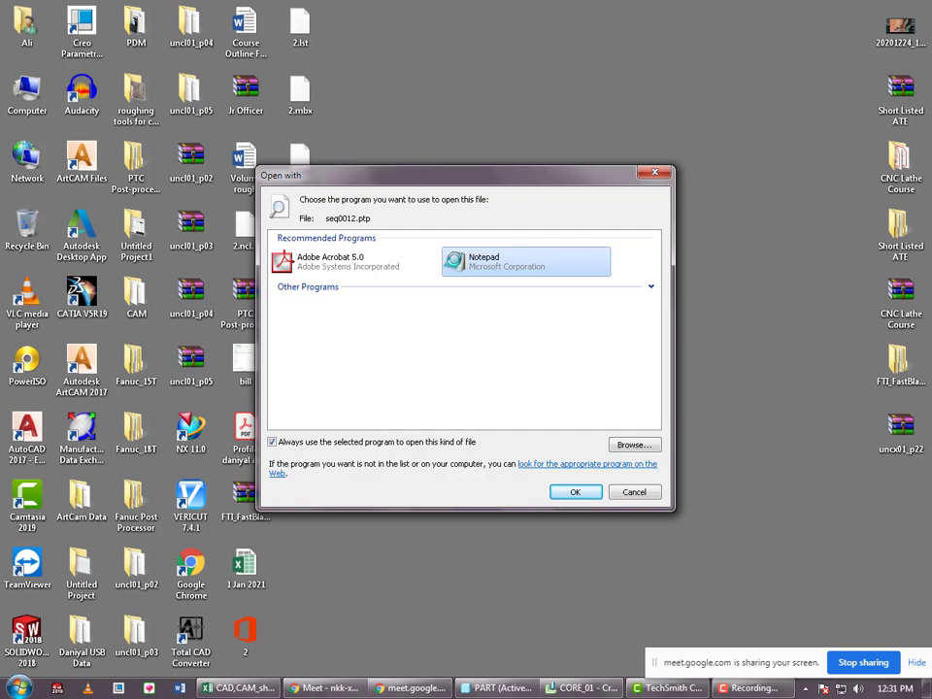
pyautogui.doubleClick(486, 262)
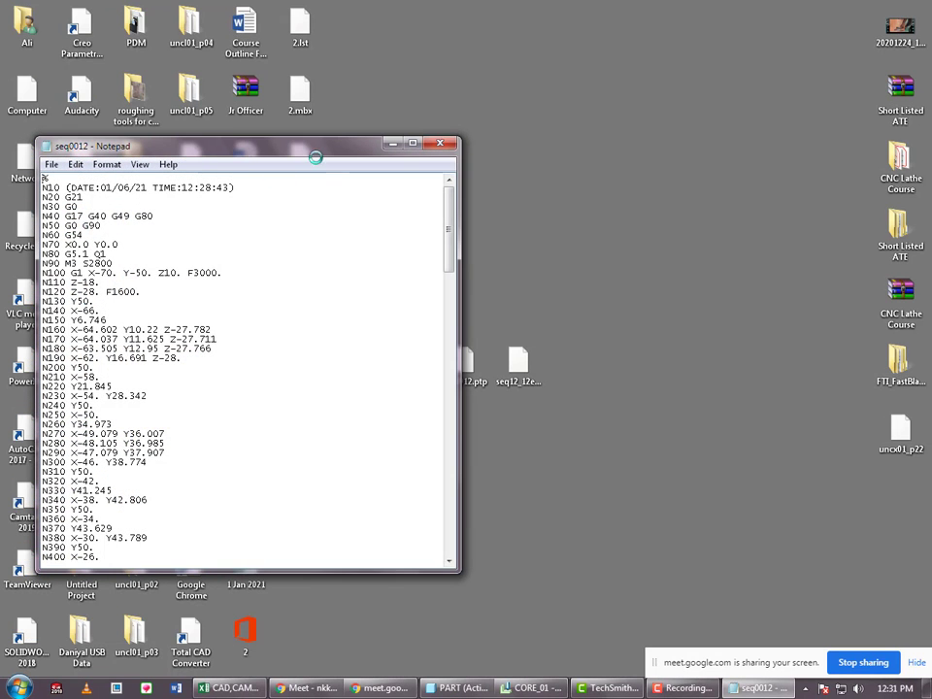
# Open seq12_12em_l75.ptp in Notepad and arrange its window beside seq0012 to compare the NC code.
pyautogui.moveTo(467, 143); pyautogui.dragTo(239, 107)
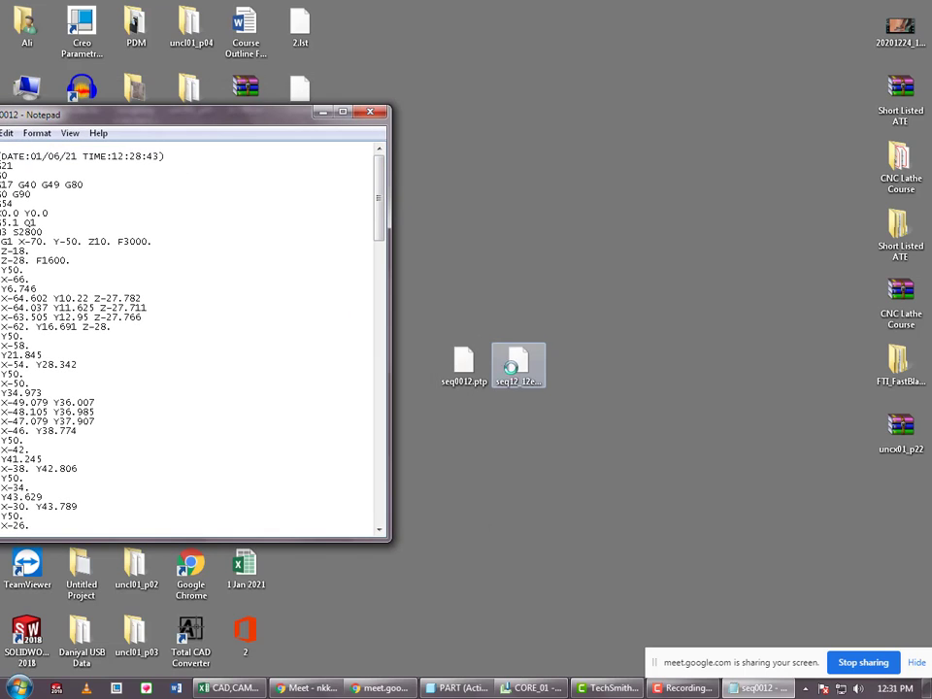
pyautogui.rightClick(520, 361)
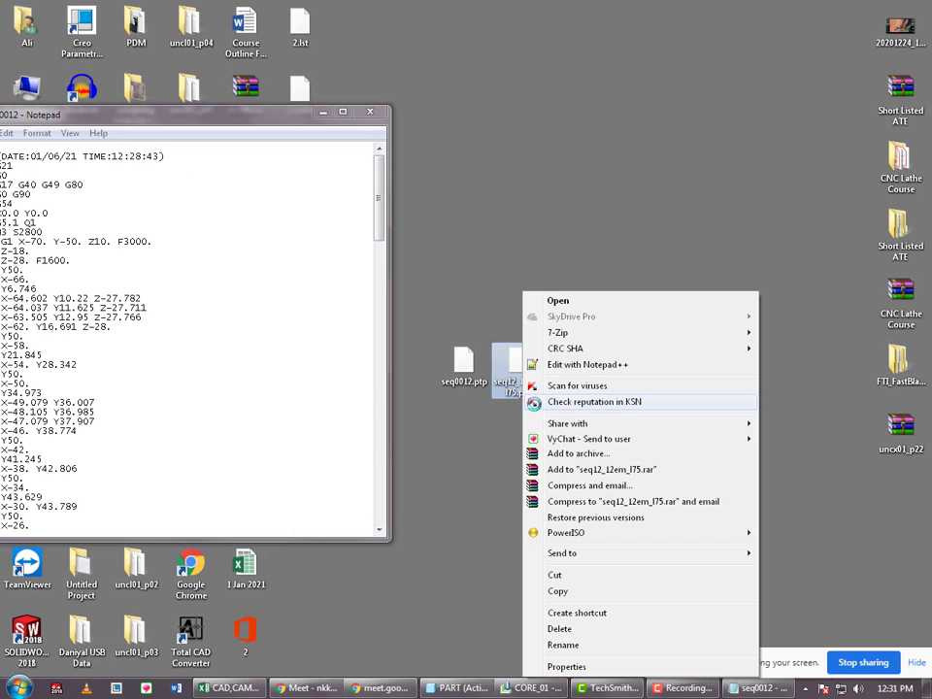
pyautogui.click(560, 301)
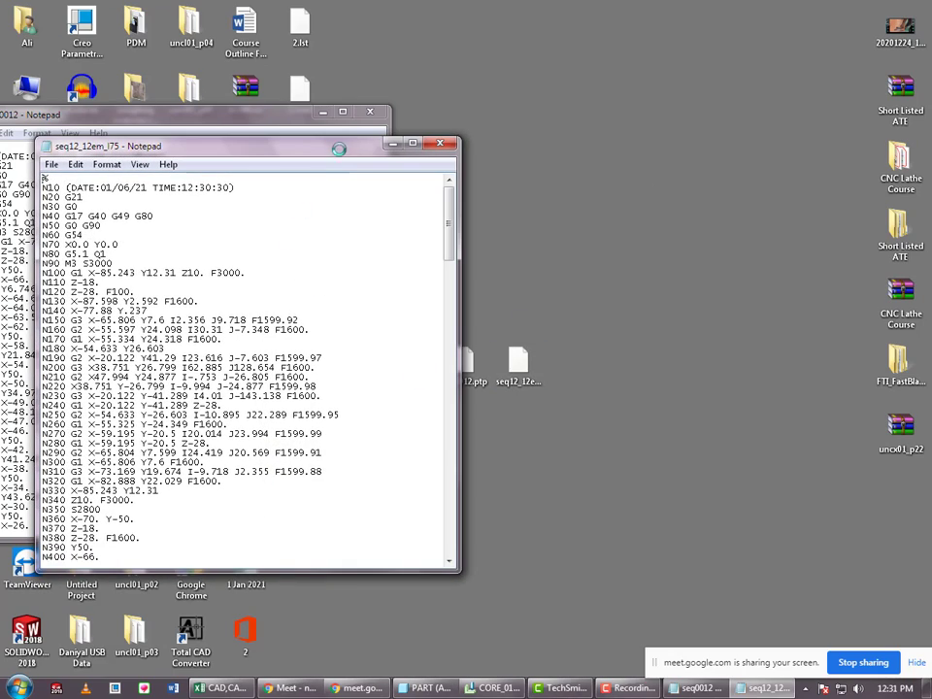
pyautogui.moveTo(338, 148); pyautogui.dragTo(666, 125)
pyautogui.moveTo(249, 109); pyautogui.dragTo(340, 97)
pyautogui.moveTo(668, 131); pyautogui.dragTo(731, 107)
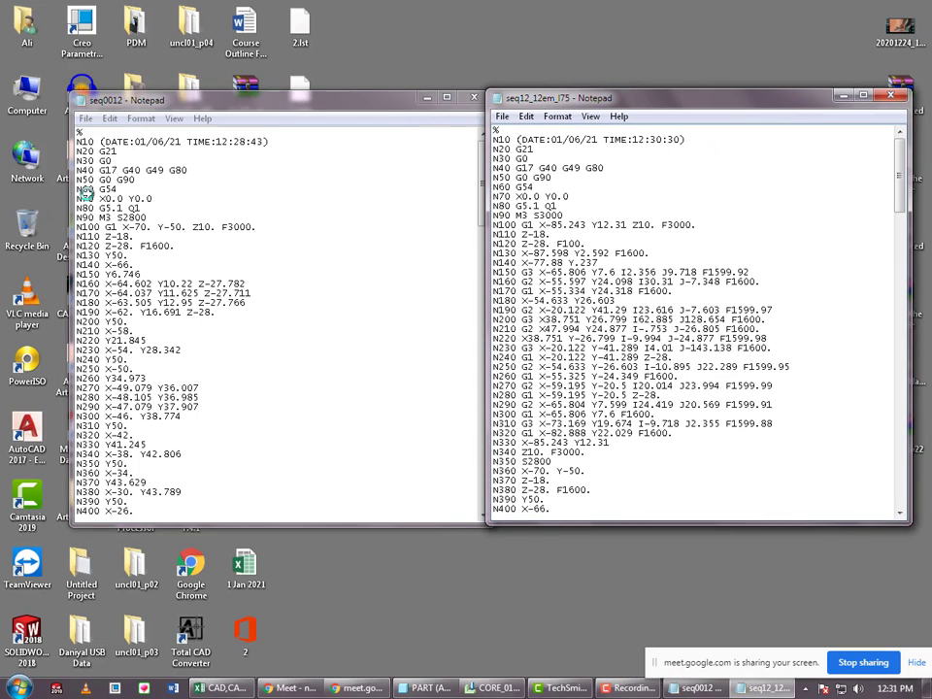
# Review the opening and closing code blocks of seq0012 in Notepad, and close both NC code windows.
pyautogui.moveTo(150, 221); pyautogui.dragTo(39, 101)
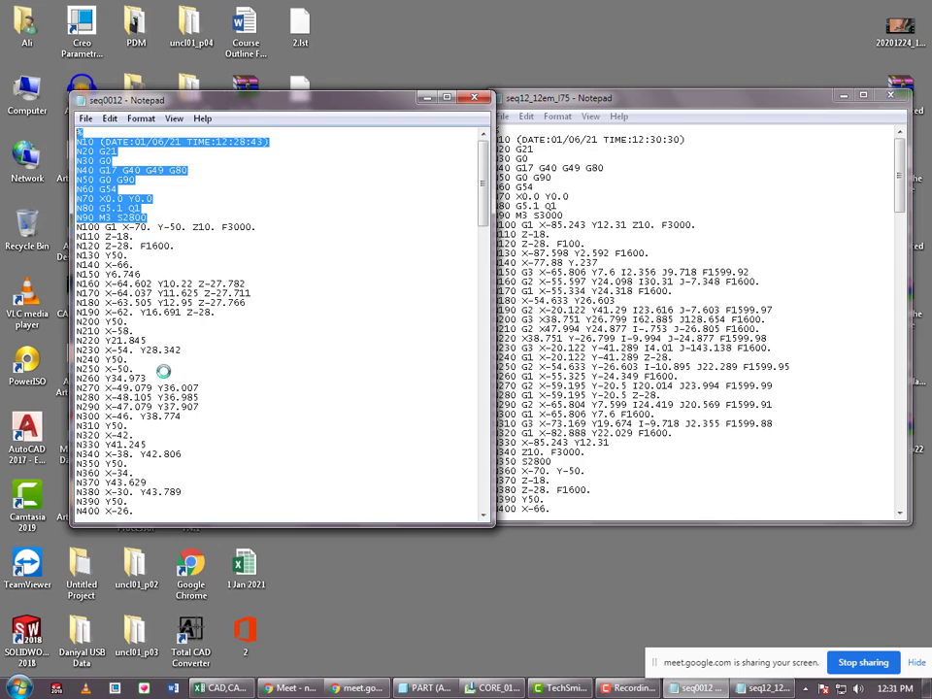
pyautogui.moveTo(481, 175); pyautogui.dragTo(462, 480)
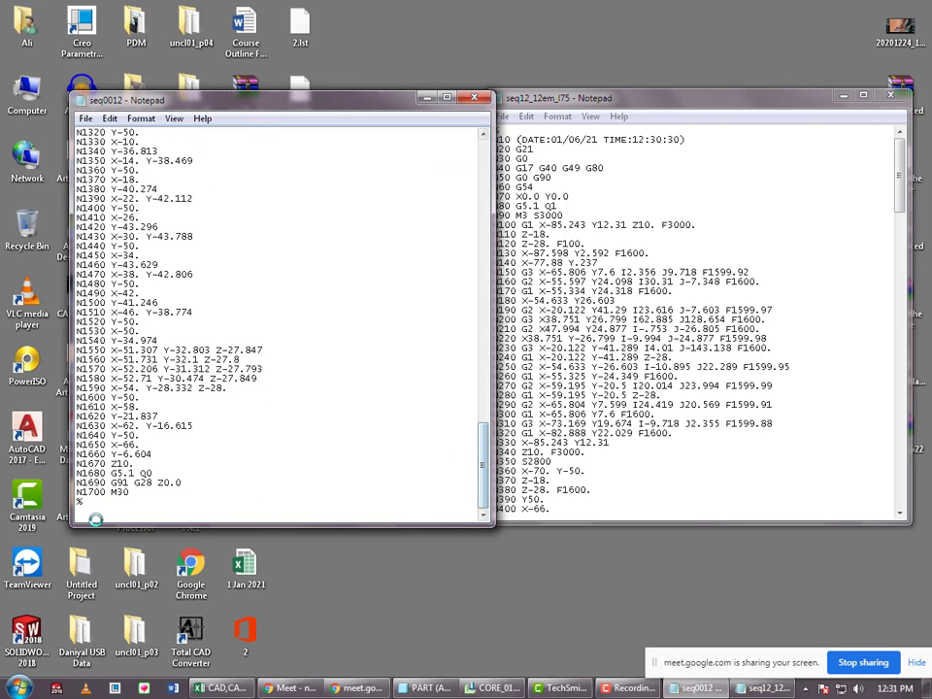
pyautogui.moveTo(90, 503); pyautogui.dragTo(66, 465)
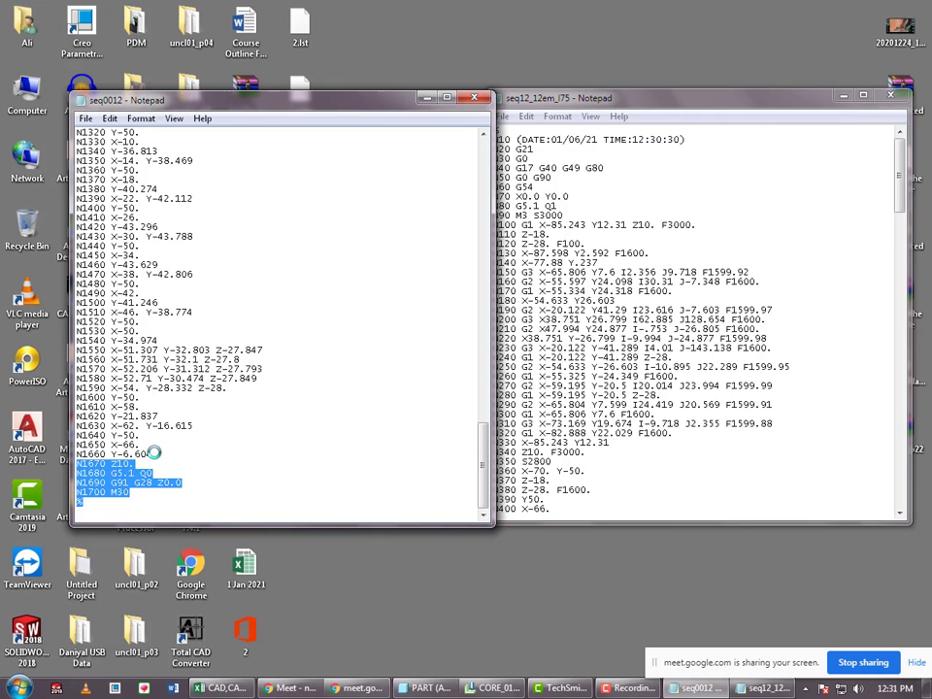
pyautogui.moveTo(291, 98); pyautogui.dragTo(267, 93)
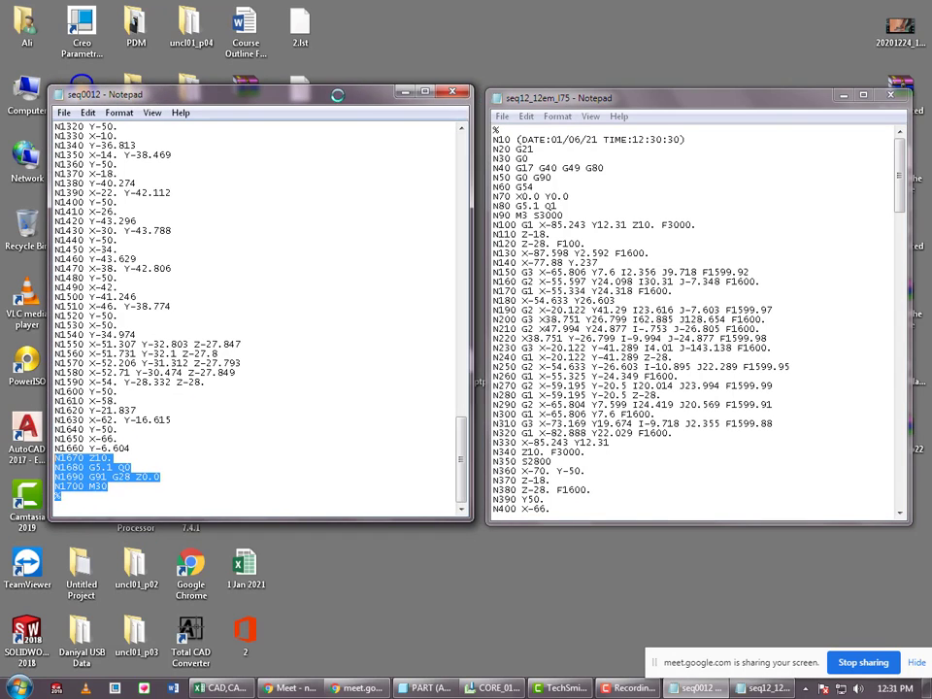
pyautogui.click(891, 93)
pyautogui.click(451, 91)
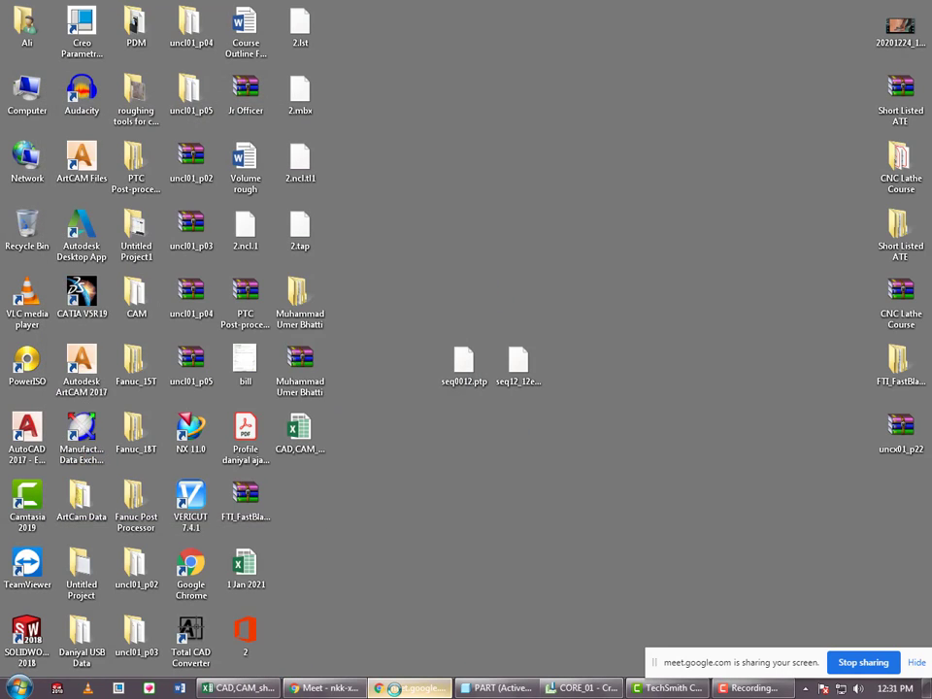
# Switch to Chrome, search Google in a new tab for "cnc simulation online" and accept the suggested query "cnc simulator online".
pyautogui.click(326, 688)
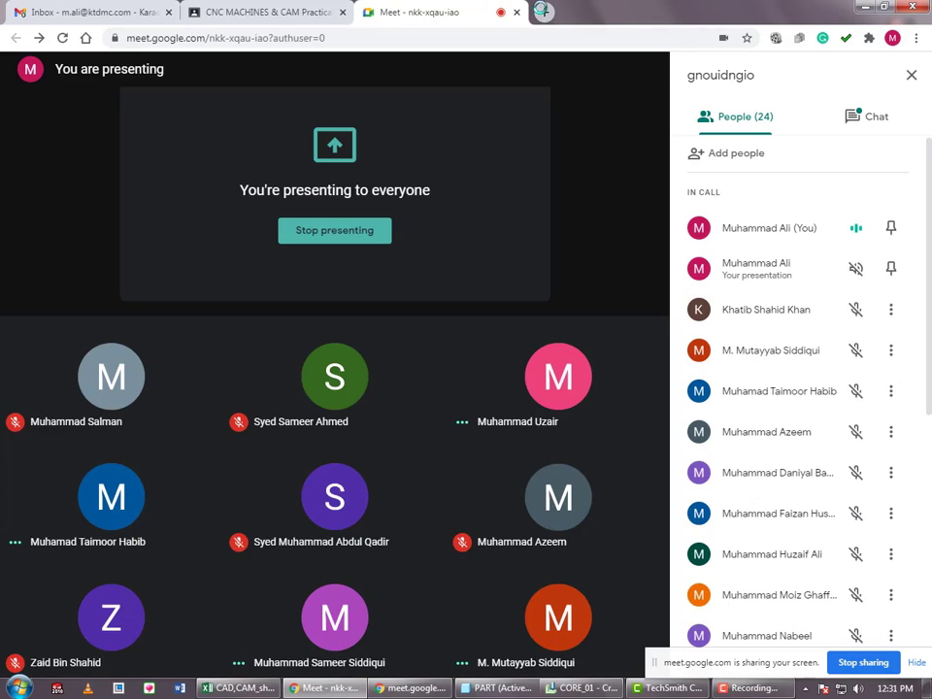
pyautogui.click(542, 12)
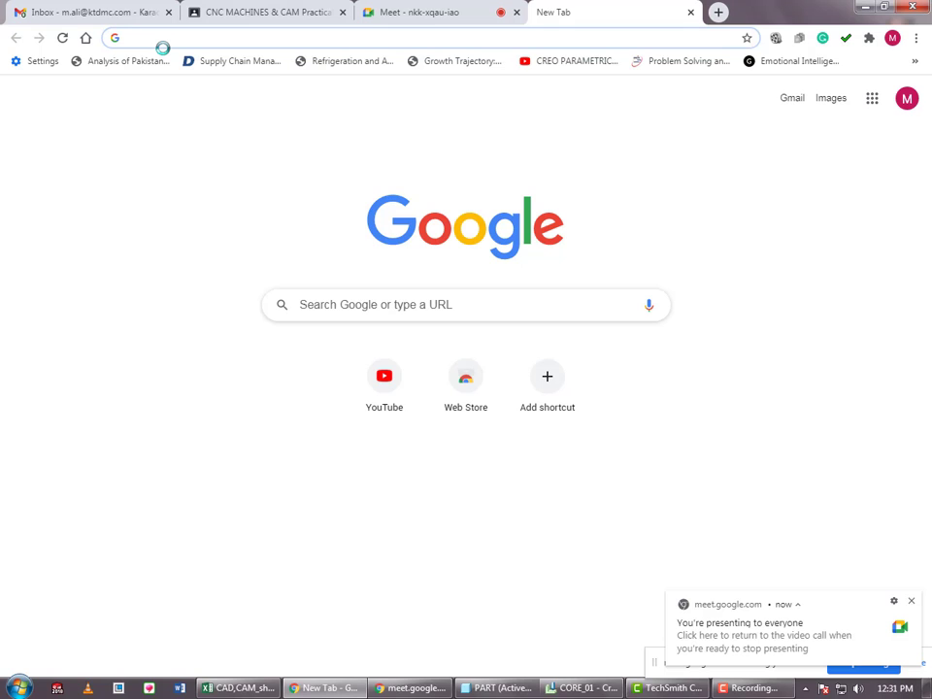
pyautogui.write('cnc ')
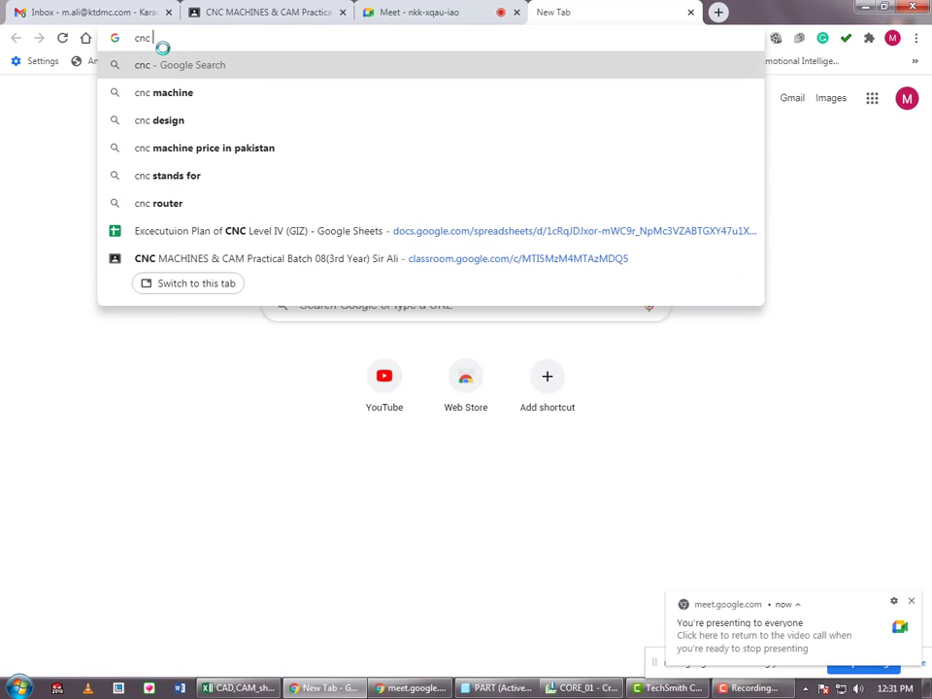
pyautogui.write('simulation')
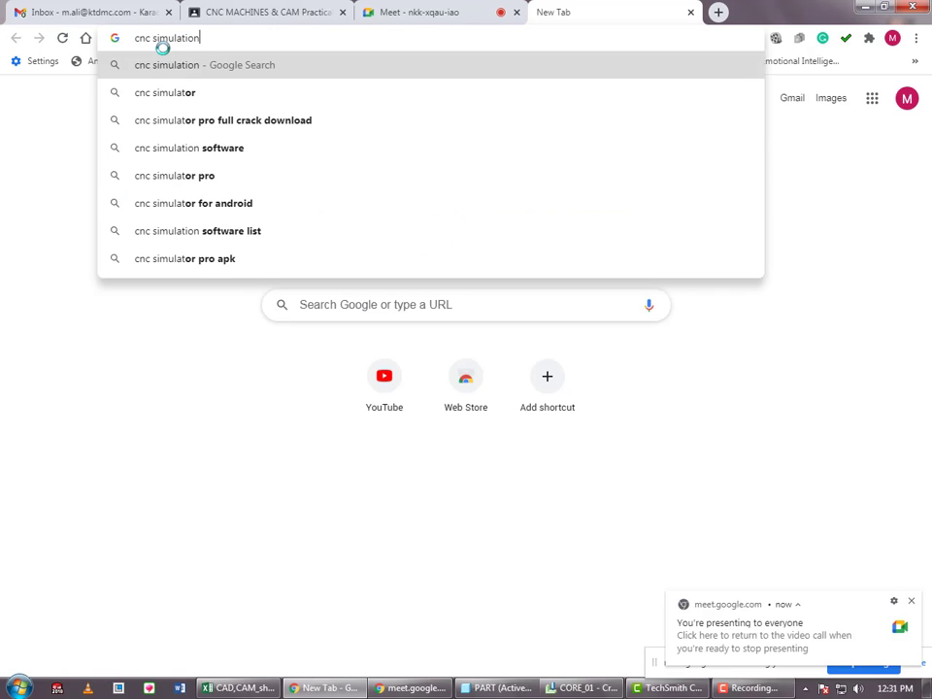
pyautogui.write(' online')
pyautogui.press('Return')
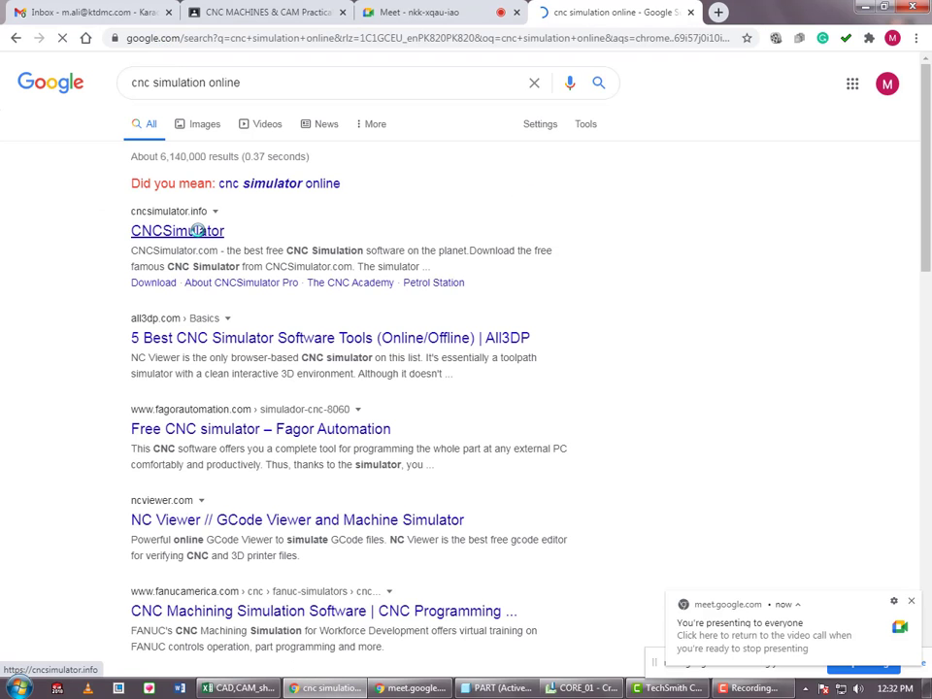
pyautogui.click(276, 183)
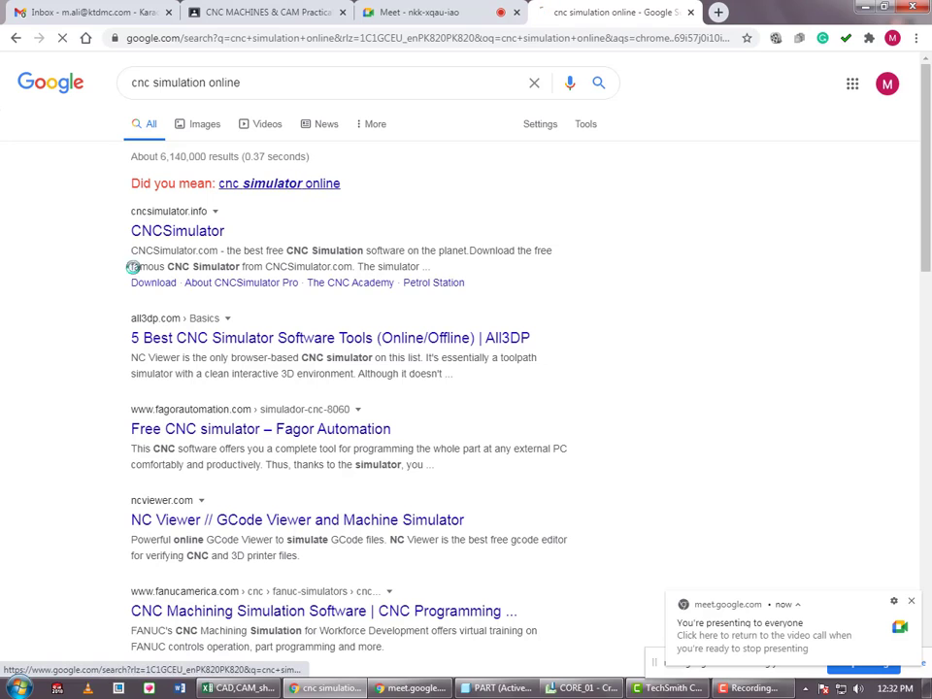
# Open the CNCSimulator search result in a separate tab and close it again.
pyautogui.rightClick(202, 204)
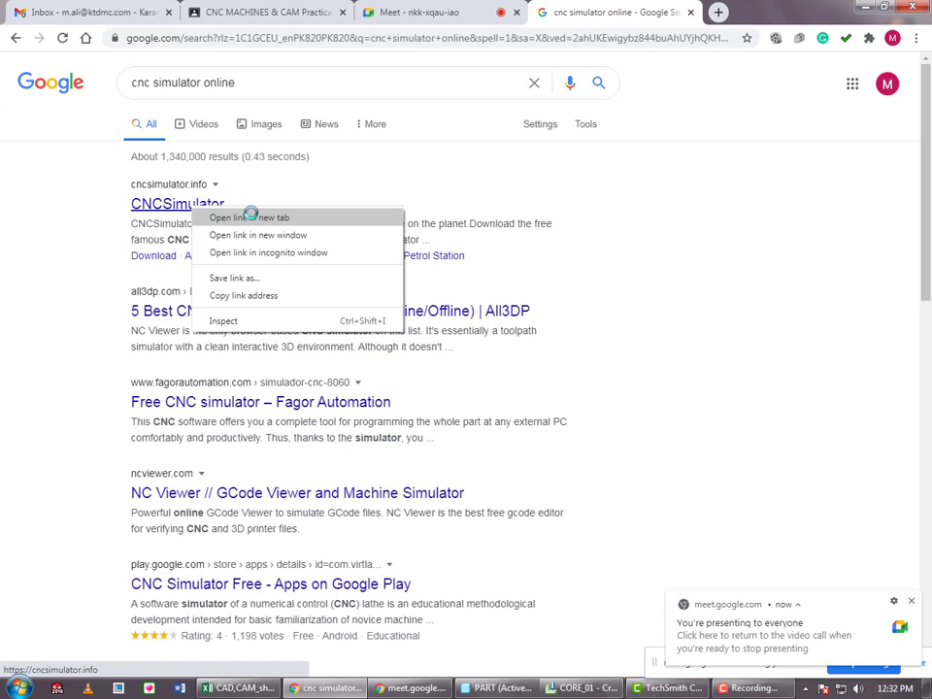
pyautogui.click(247, 215)
pyautogui.click(670, 12)
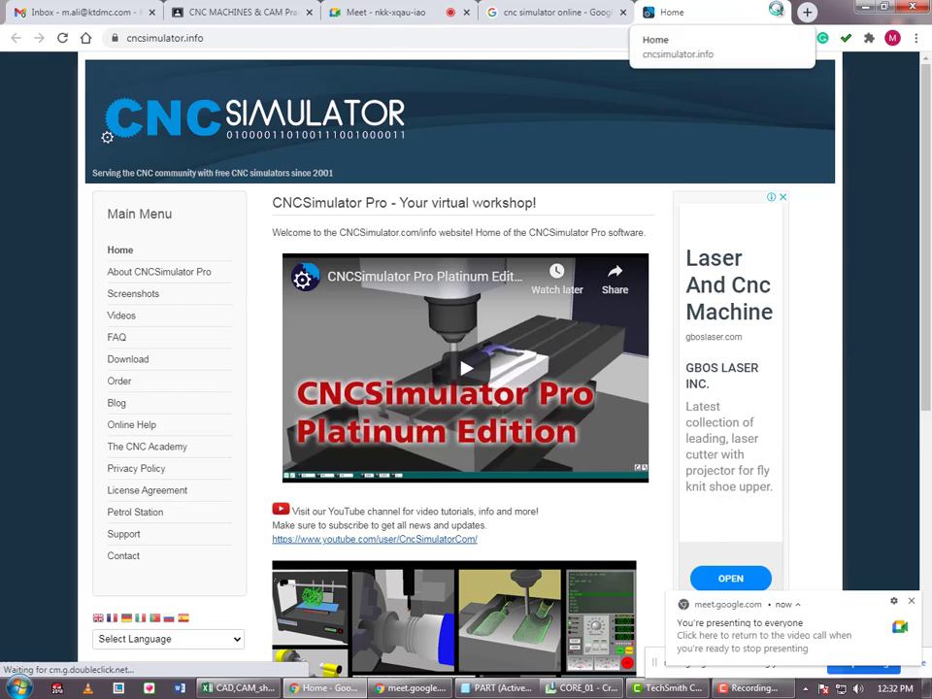
pyautogui.click(778, 12)
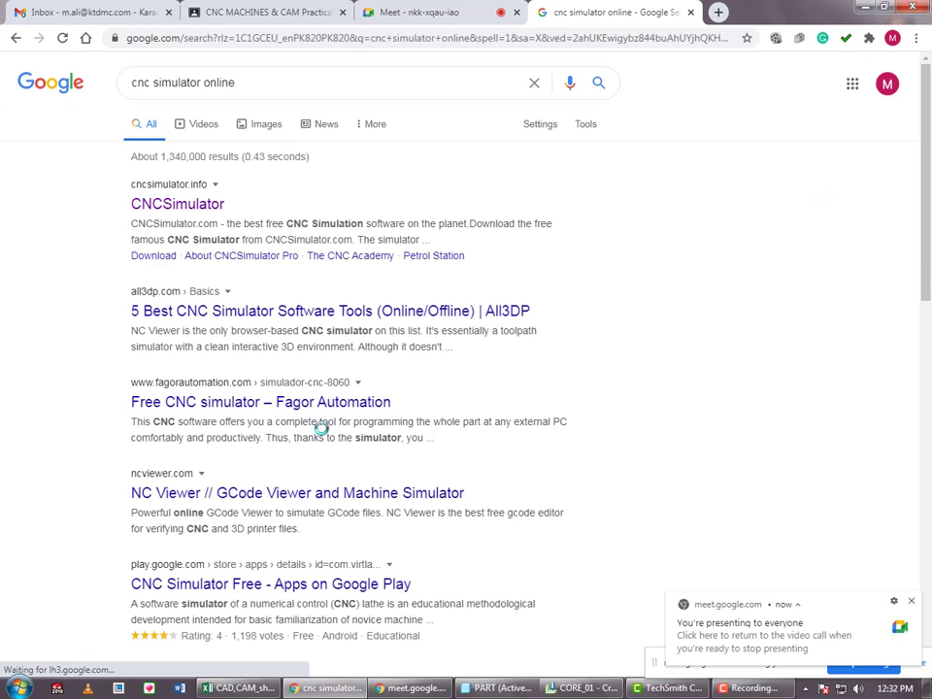
# Open the NC Viewer search result from ncviewer.com in a new tab and switch to it.
pyautogui.rightClick(171, 494)
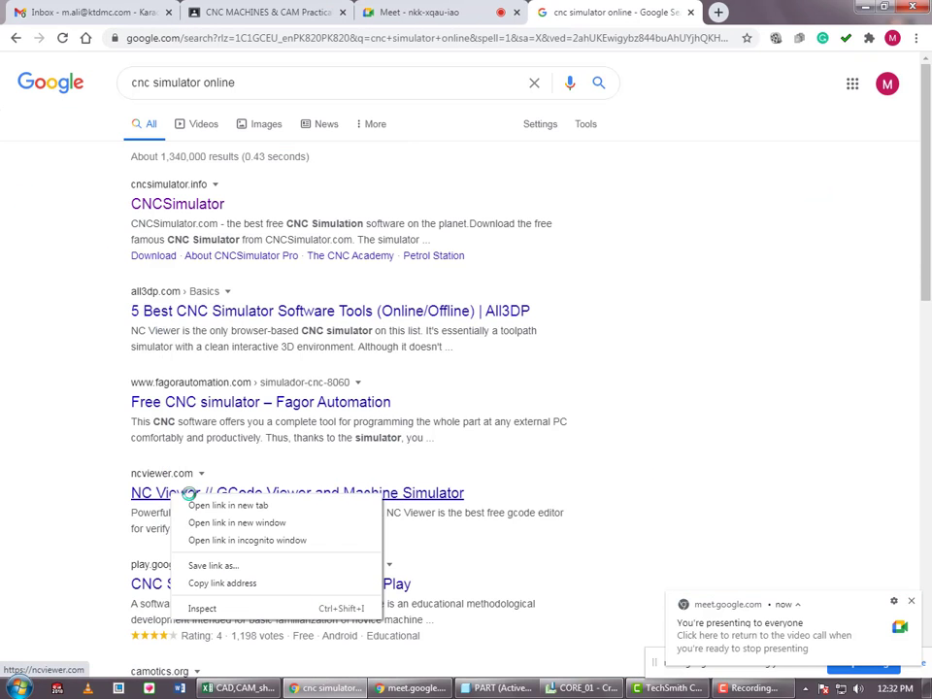
pyautogui.click(64, 489)
pyautogui.rightClick(235, 497)
pyautogui.click(243, 509)
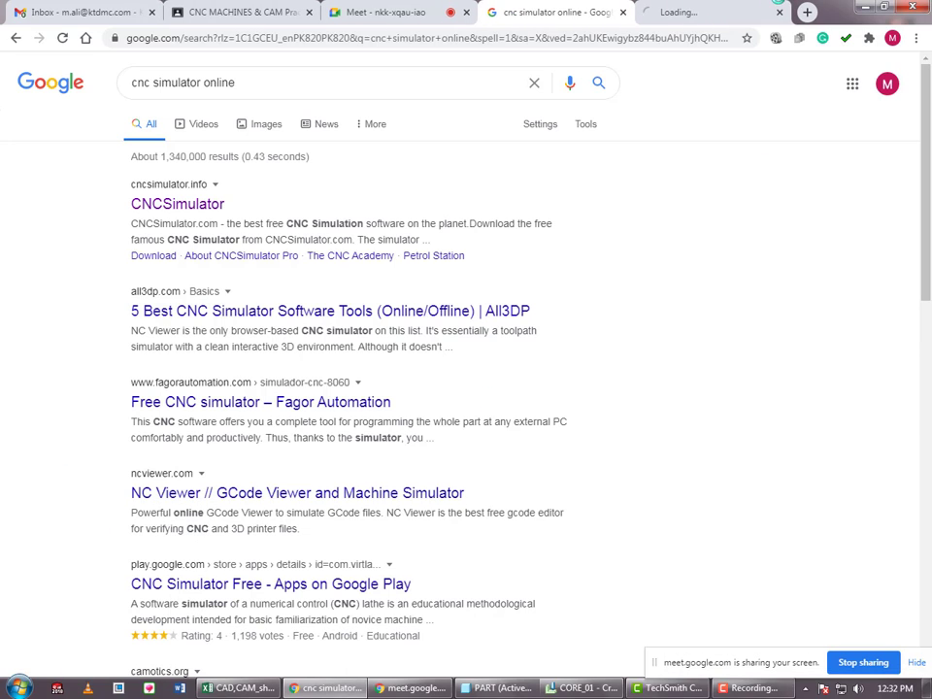
pyautogui.click(736, 8)
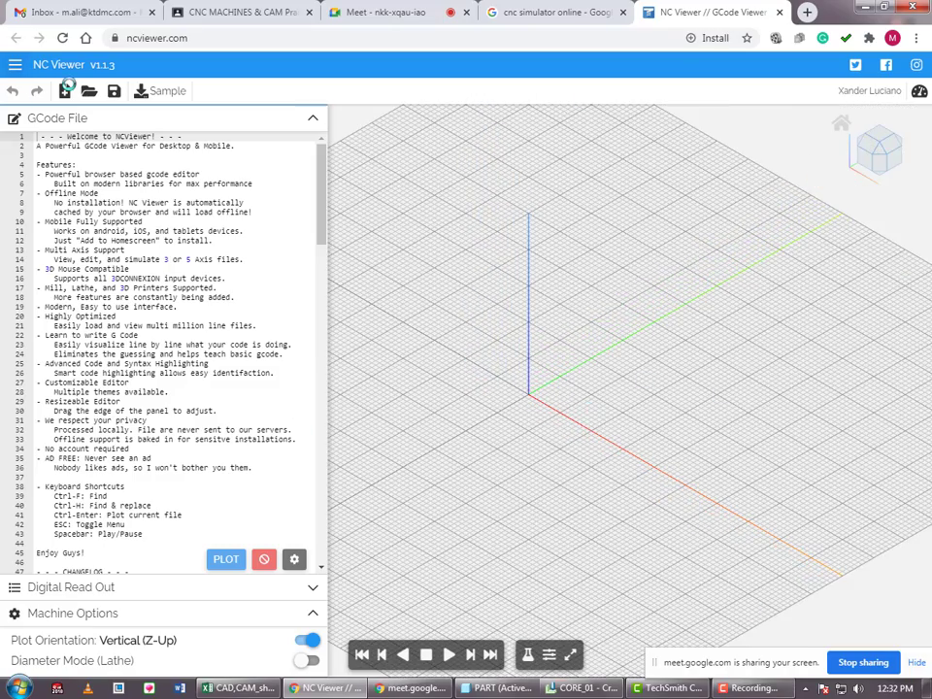
# Load seq0012.ptp from the Desktop folder into NC Viewer.
pyautogui.click(88, 90)
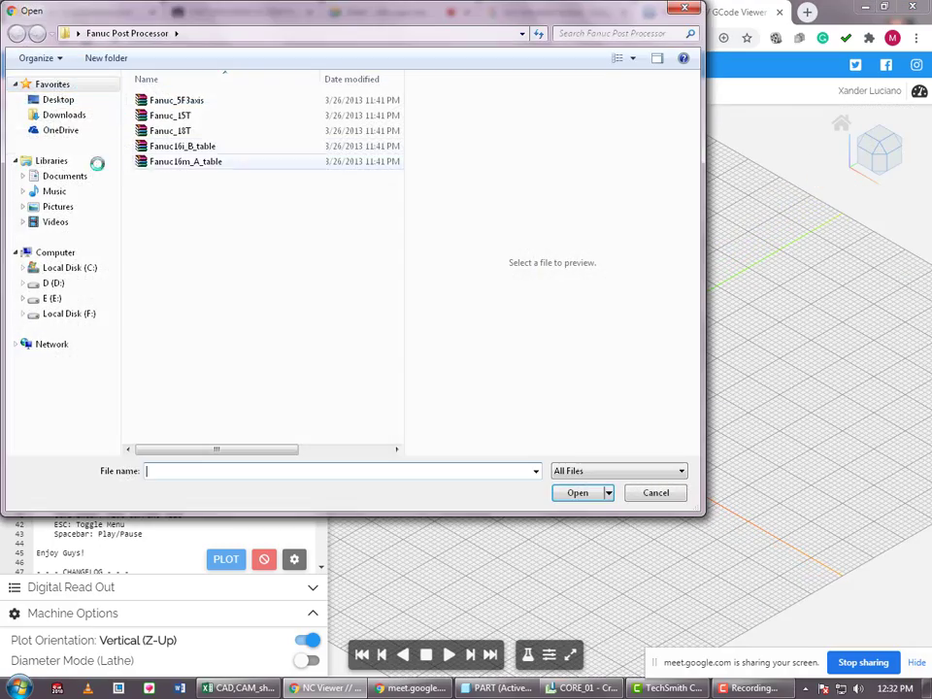
pyautogui.click(62, 98)
pyautogui.moveTo(395, 183); pyautogui.dragTo(398, 389)
pyautogui.click(199, 229)
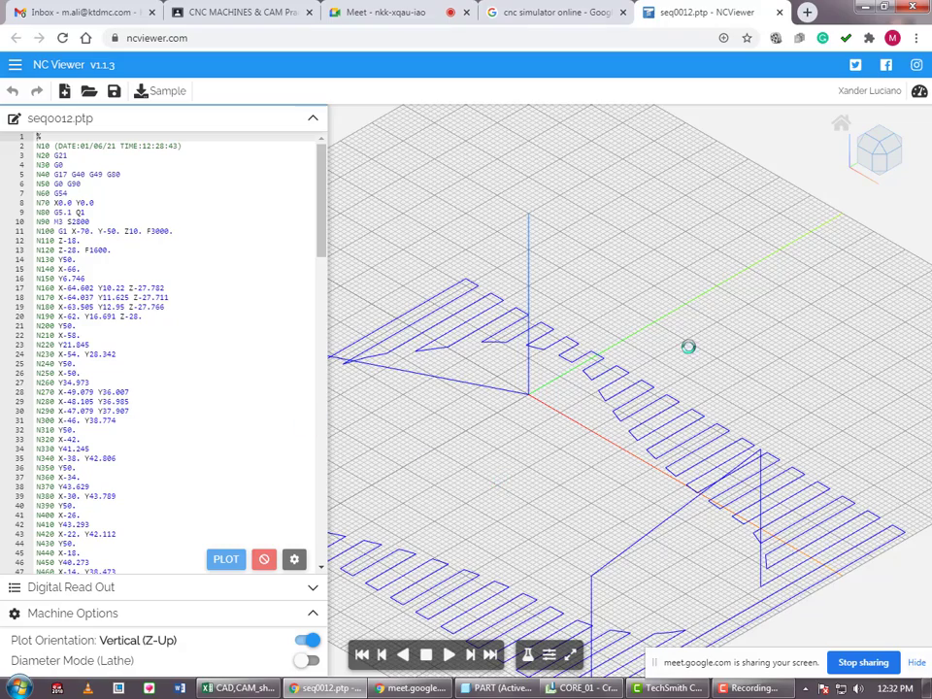
# Examine the plotted seq0012 toolpath at different magnifications and look through its G-code listing.
pyautogui.scroll(-2, 688, 346)
pyautogui.scroll(-2, 695, 336)
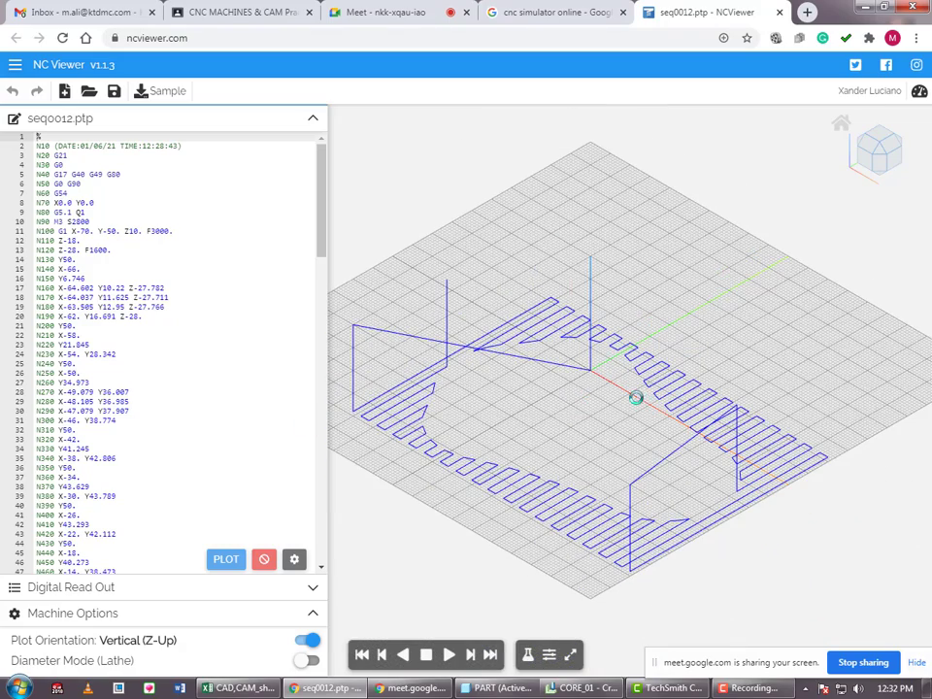
pyautogui.scroll(3, 623, 378)
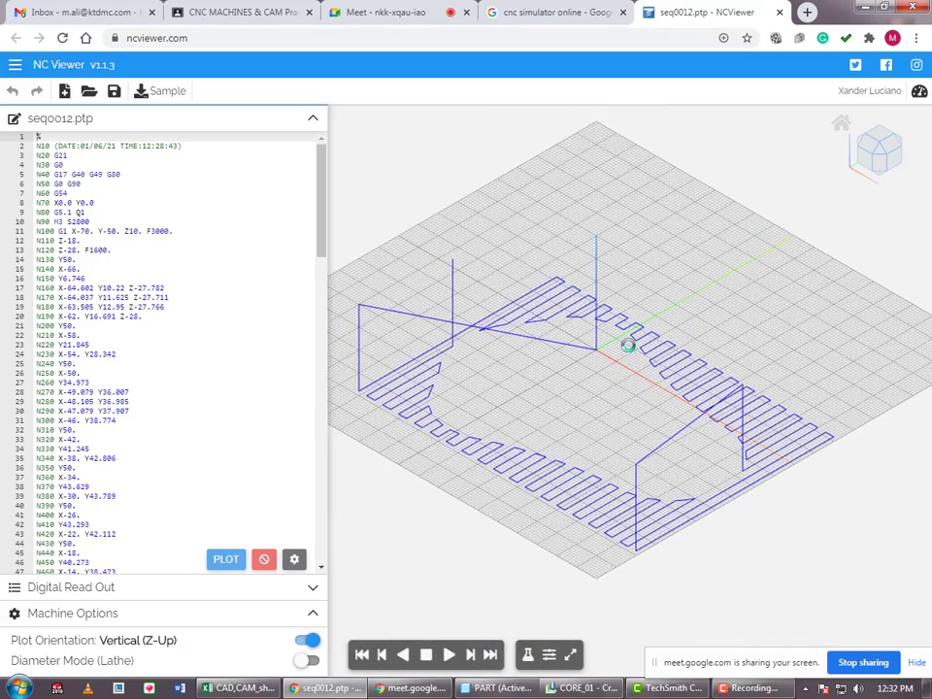
pyautogui.scroll(2, 610, 361)
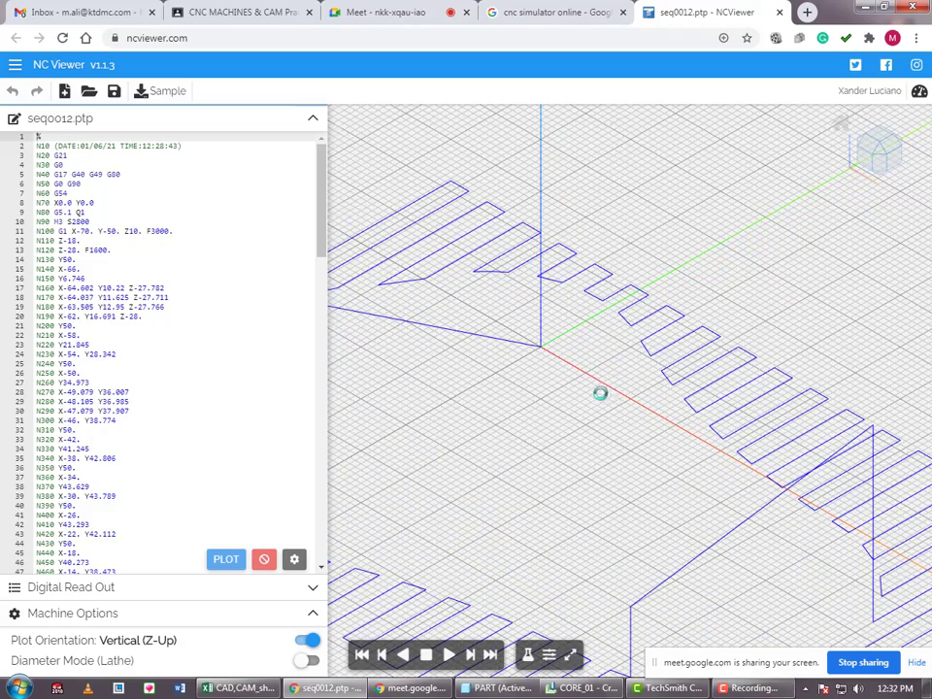
pyautogui.scroll(-5, 587, 309)
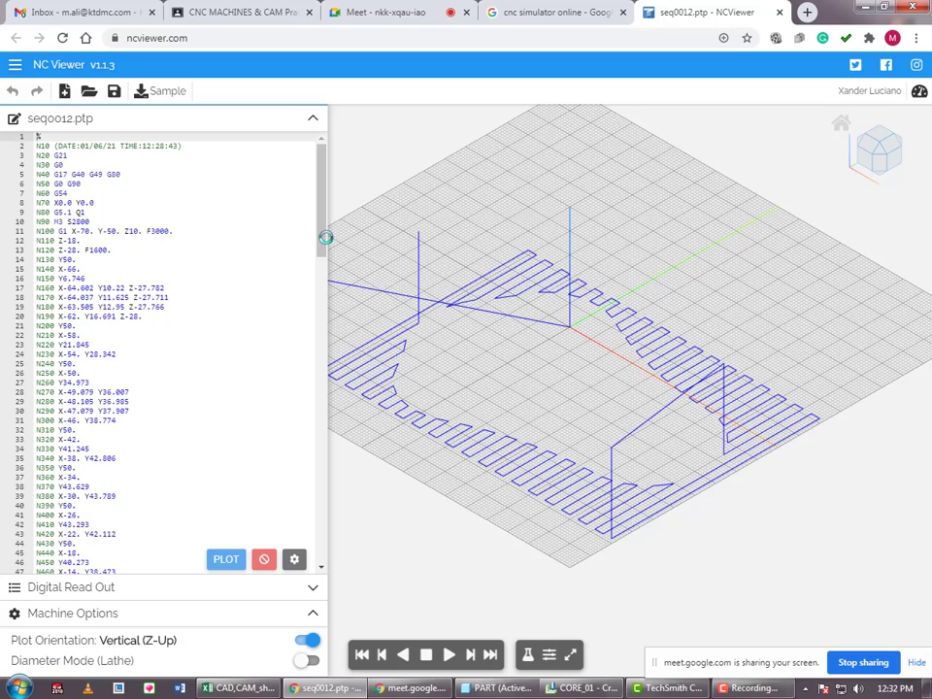
pyautogui.moveTo(317, 251); pyautogui.dragTo(321, 555)
pyautogui.moveTo(321, 507); pyautogui.dragTo(321, 165)
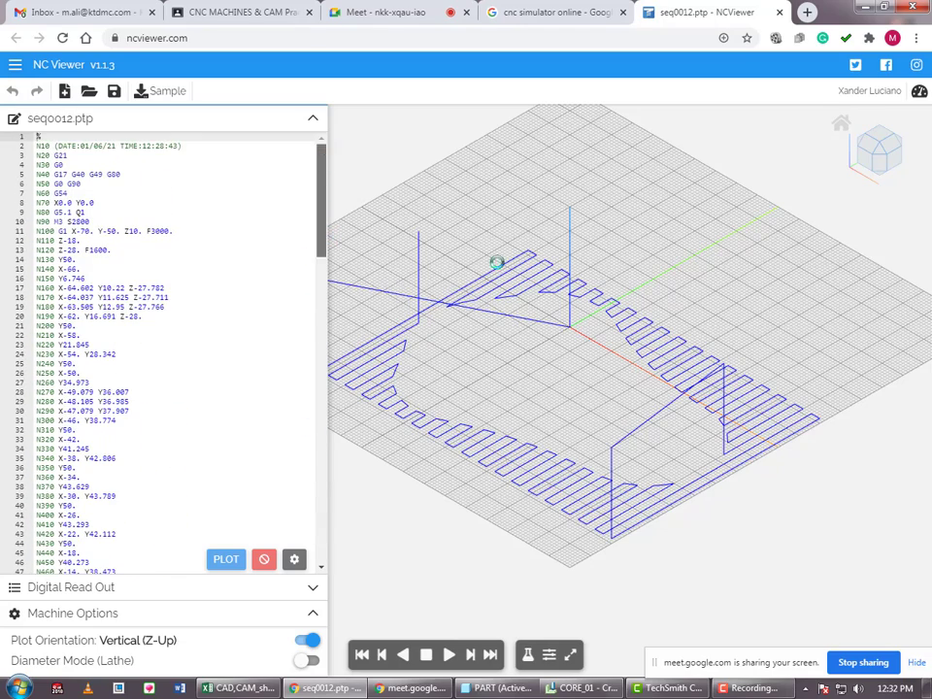
pyautogui.scroll(-2, 718, 329)
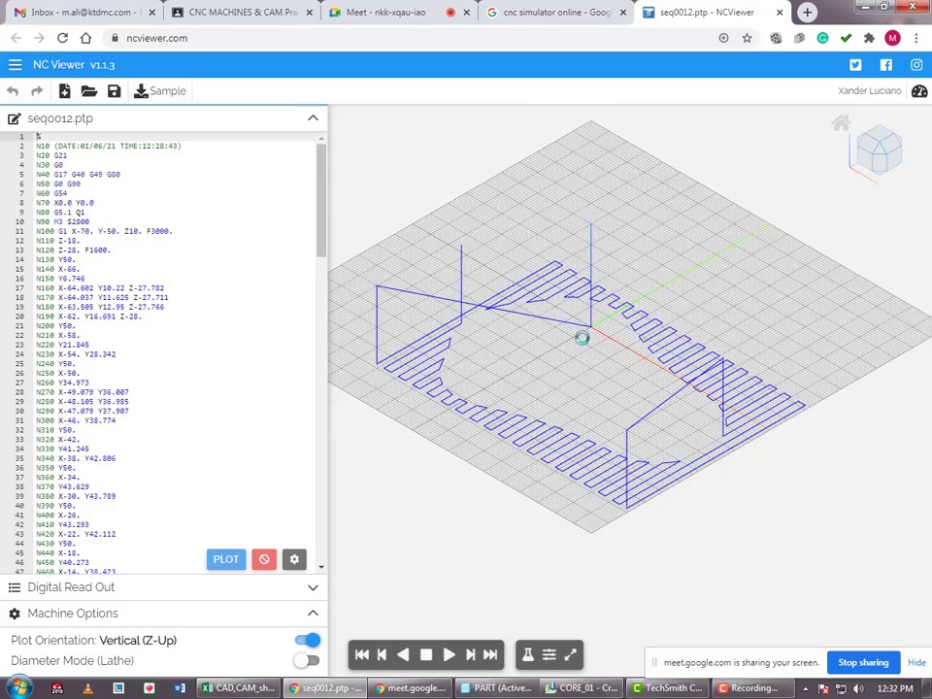
pyautogui.scroll(5, 582, 336)
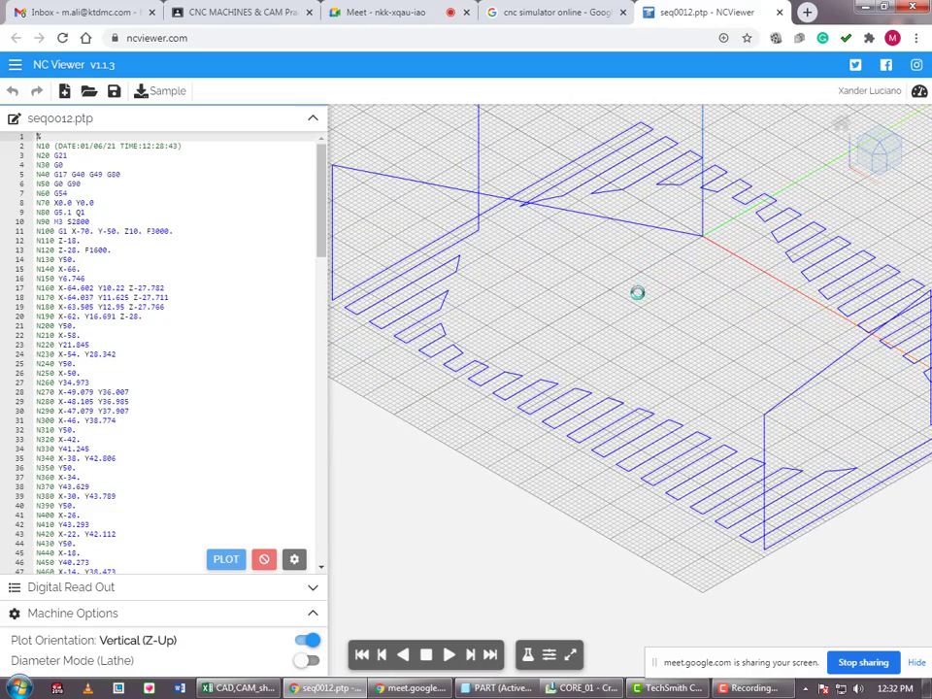
# Play the seq0012 toolpath simulation through to the end from a tilted view.
pyautogui.moveTo(635, 298); pyautogui.dragTo(653, 251)
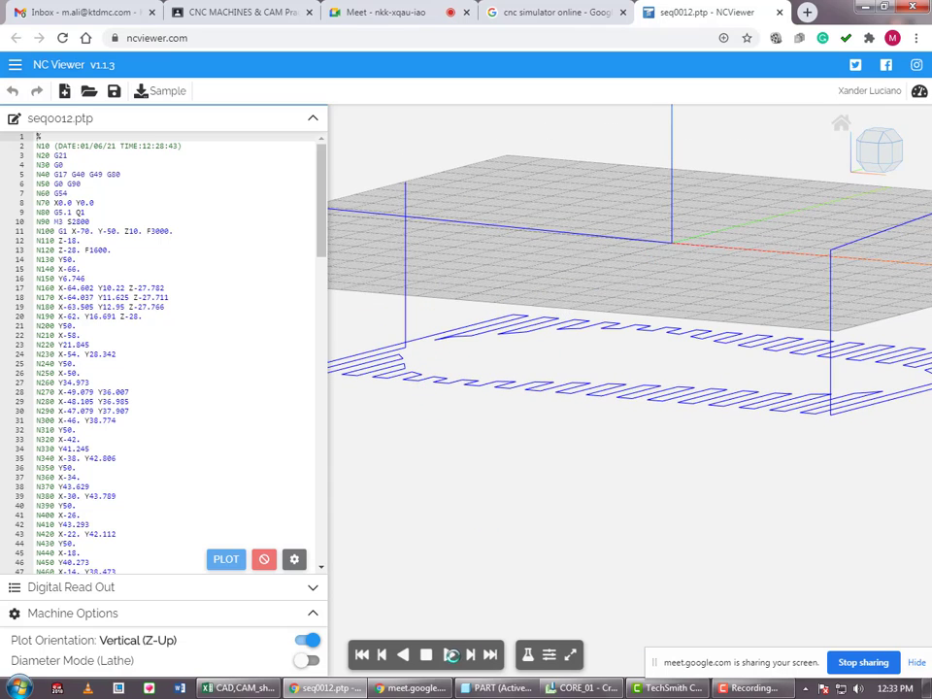
pyautogui.moveTo(642, 434); pyautogui.dragTo(596, 513)
pyautogui.click(446, 656)
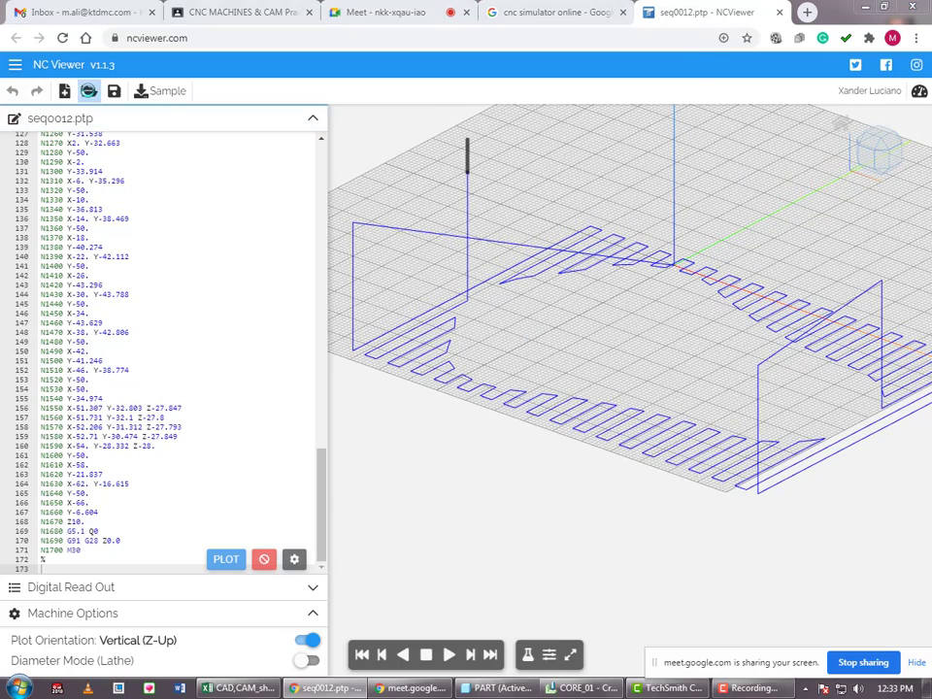
# Load the combined-sequence file seq12_12em_l75.ptp from the Desktop into NC Viewer.
pyautogui.click(88, 90)
pyautogui.moveTo(396, 109); pyautogui.dragTo(390, 377)
pyautogui.click(162, 360)
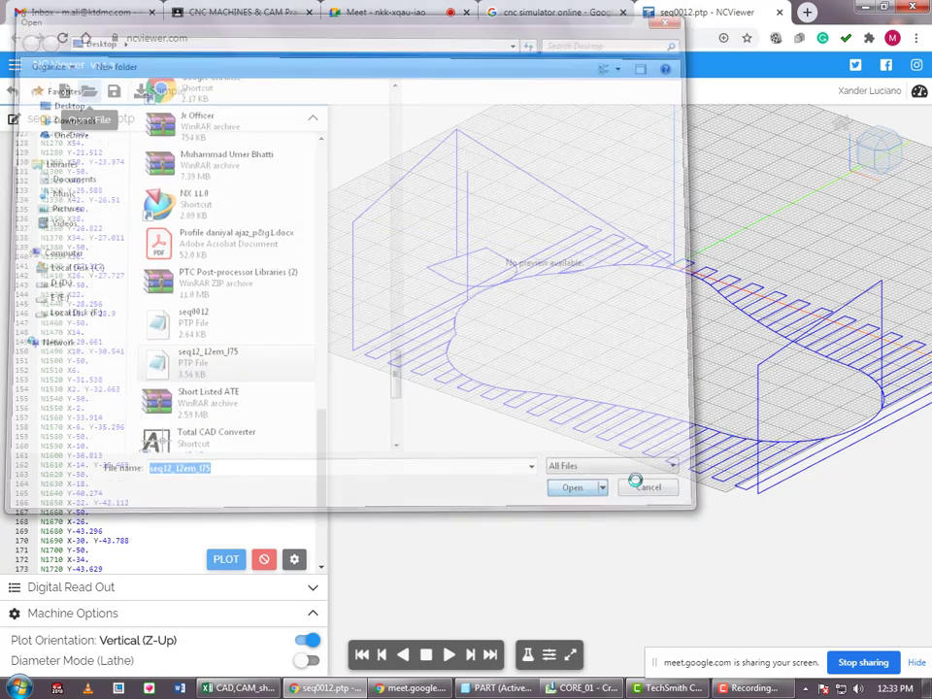
# Inspect the seq12_12em_l75 toolpath's profile and approach moves up close and from the opposite side, and play its simulation.
pyautogui.scroll(5, 462, 315)
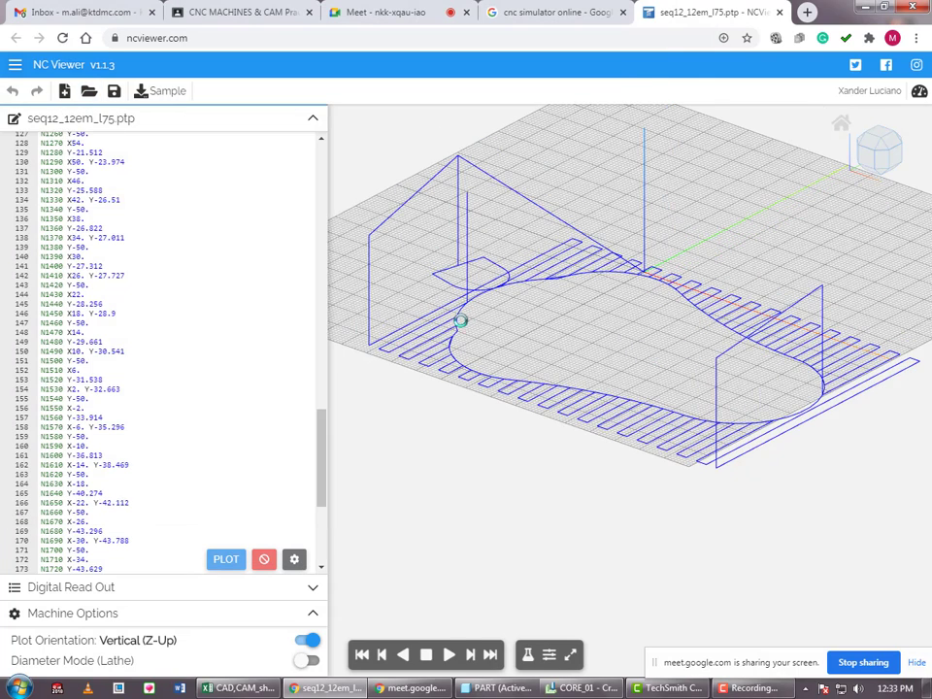
pyautogui.scroll(3, 456, 335)
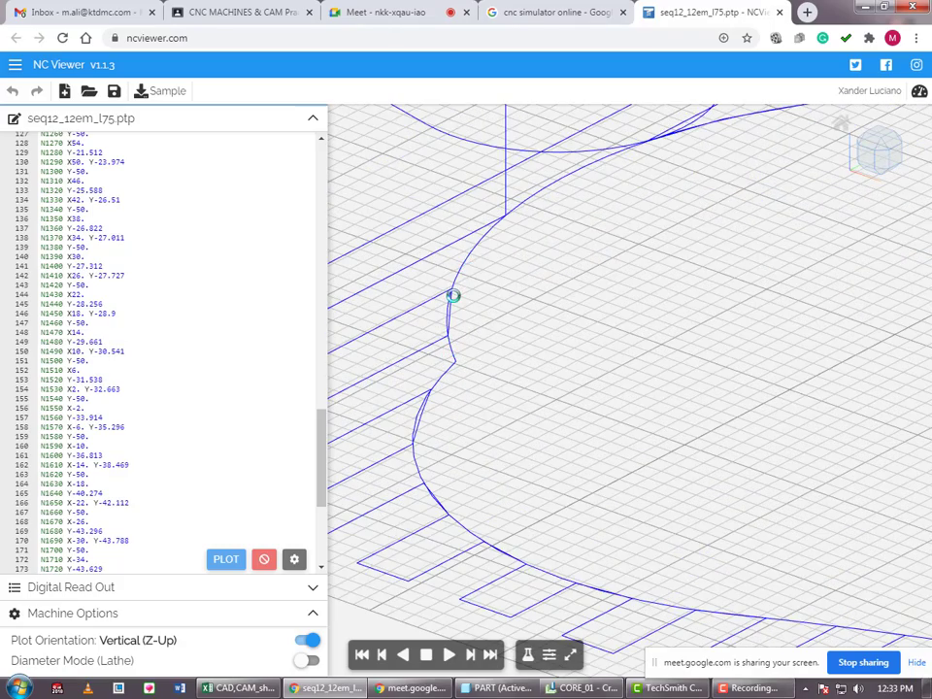
pyautogui.scroll(-3, 453, 296)
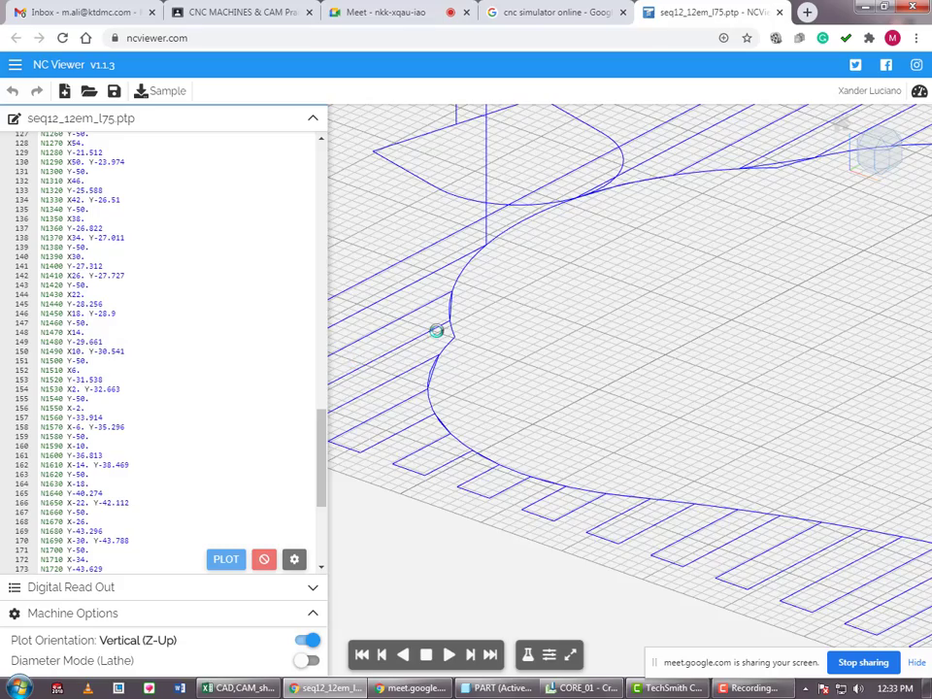
pyautogui.scroll(-5, 436, 331)
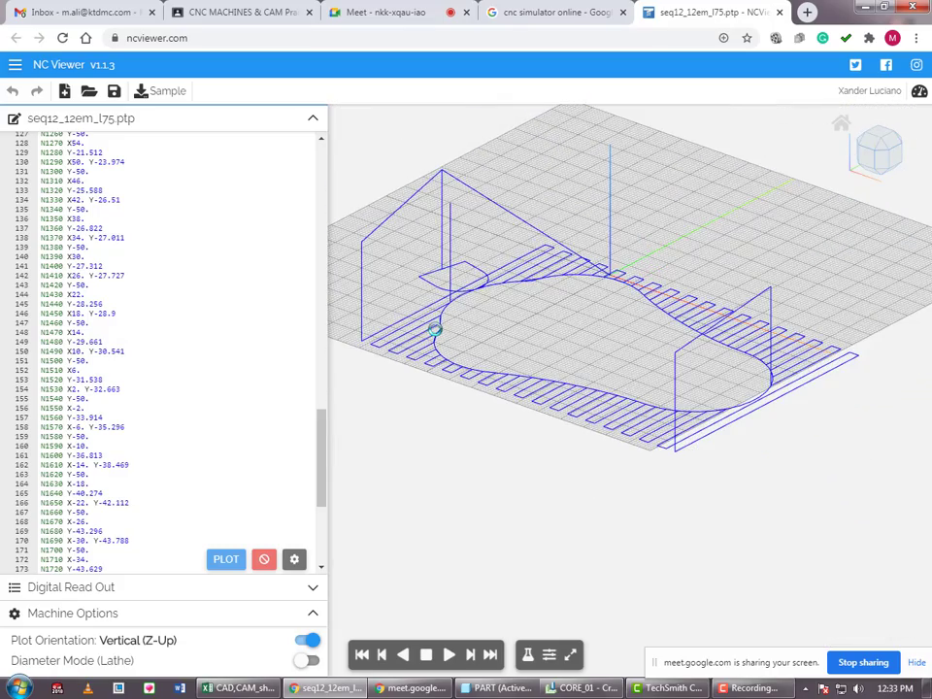
pyautogui.scroll(-2, 436, 330)
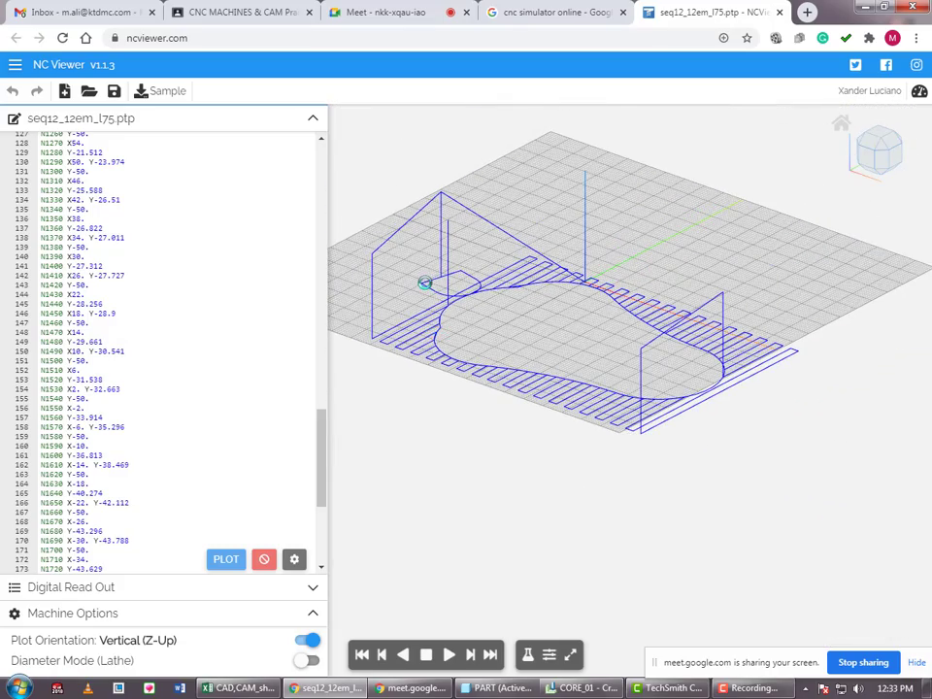
pyautogui.moveTo(414, 277); pyautogui.dragTo(223, 302, button='right')
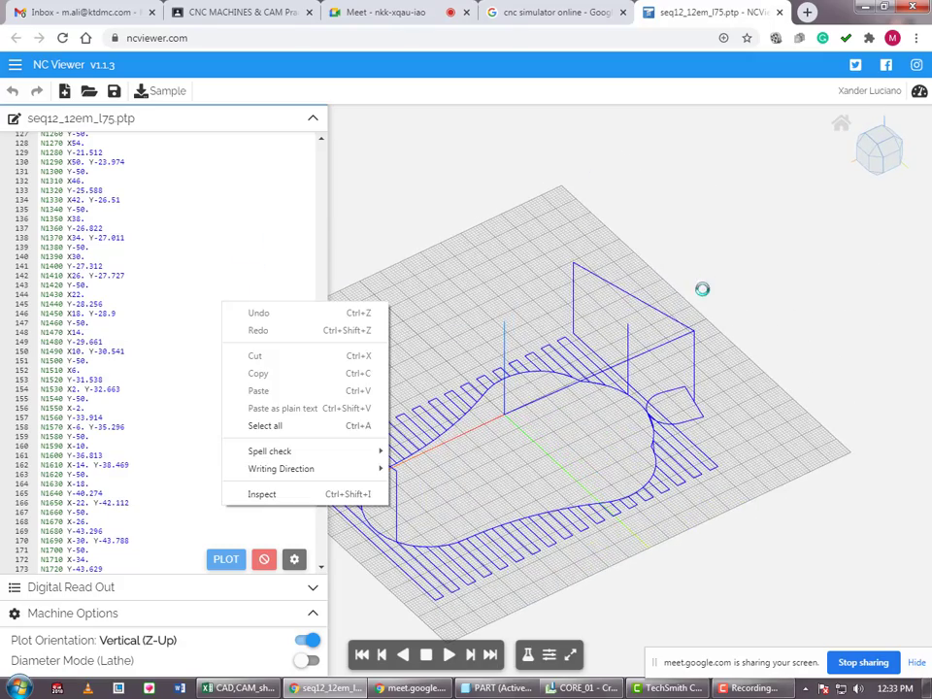
pyautogui.click(741, 273)
pyautogui.moveTo(740, 273); pyautogui.dragTo(677, 302)
pyautogui.moveTo(631, 338); pyautogui.dragTo(604, 332)
pyautogui.scroll(5, 621, 350)
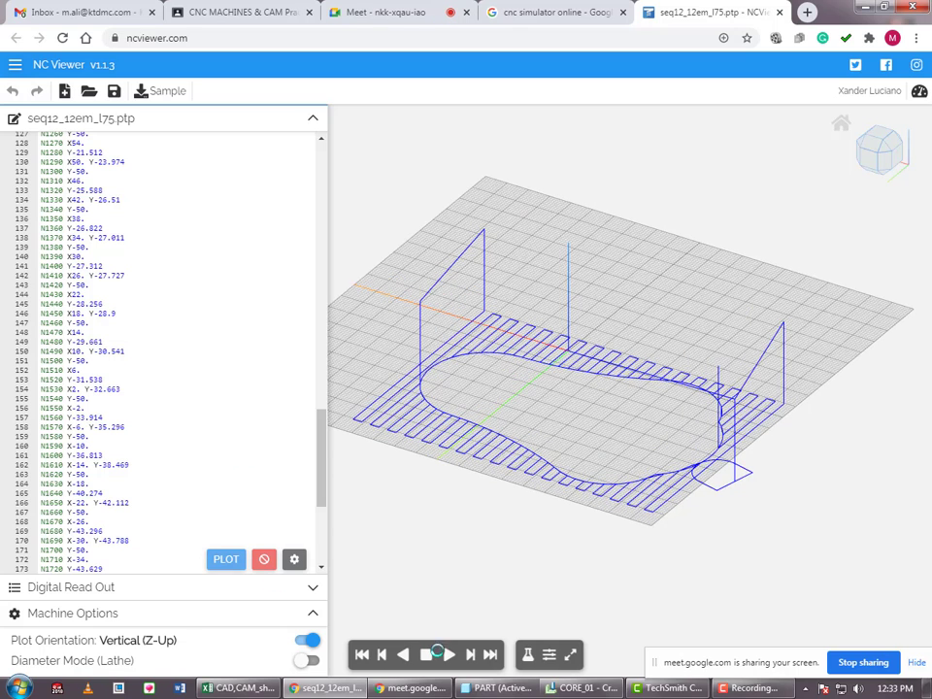
pyautogui.click(443, 655)
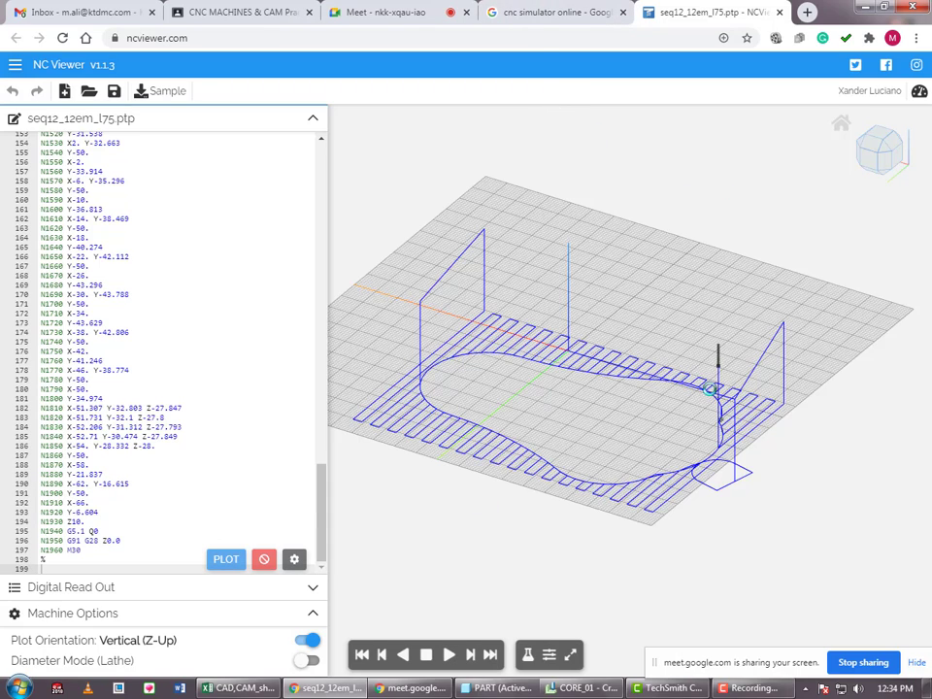
# Switch back to the CORE_01 manufacturing assembly in Creo Parametric and view the core from a lower angle.
pyautogui.click(581, 687)
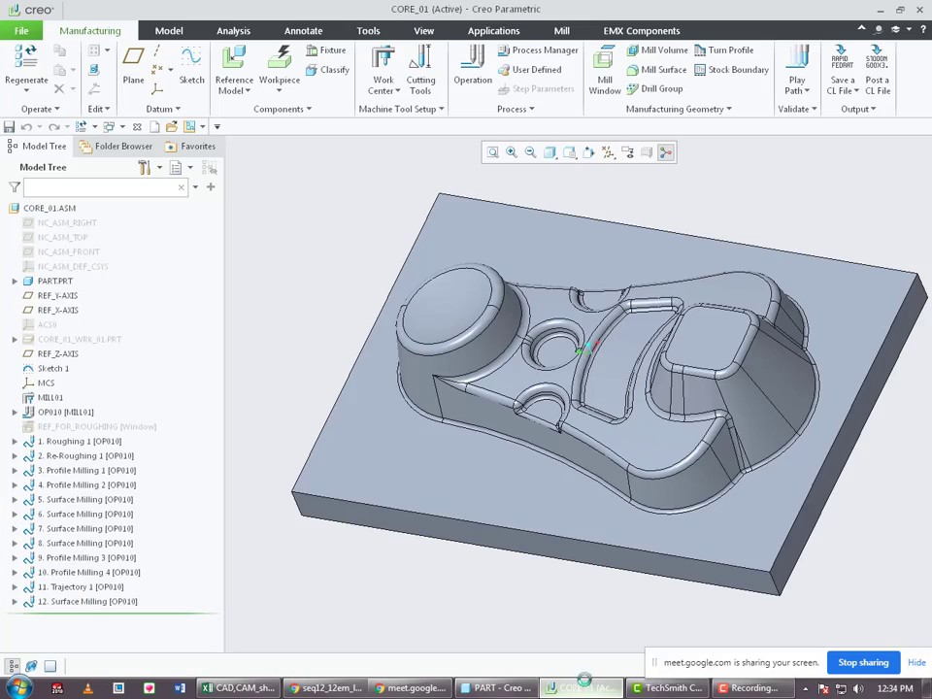
pyautogui.moveTo(504, 453)
pyautogui.mouseDown(button='middle')
pyautogui.moveTo(512, 406)
pyautogui.moveTo(500, 431)
pyautogui.mouseUp(button='middle')
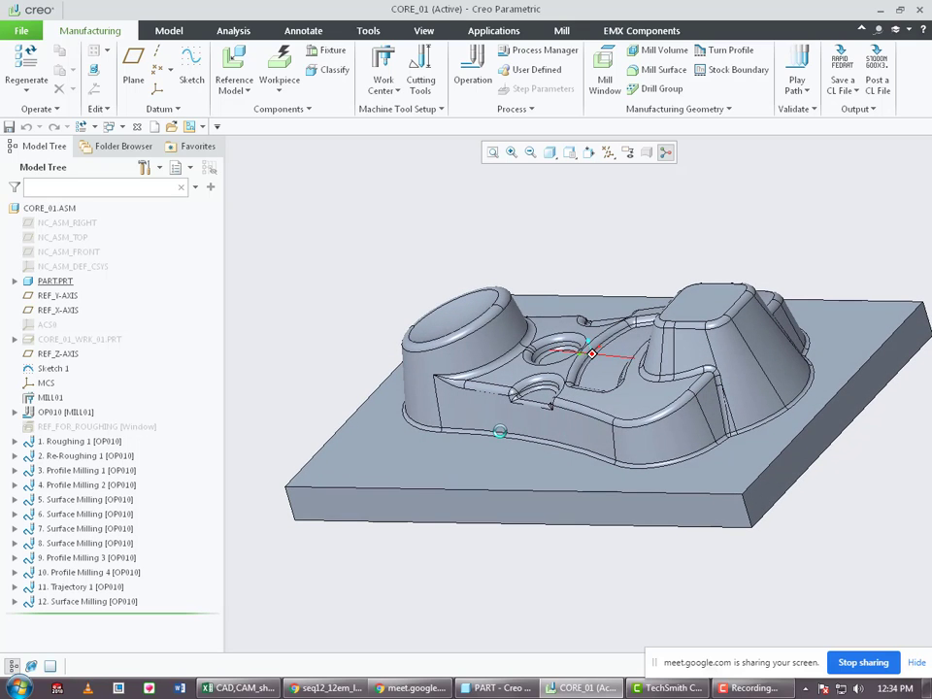